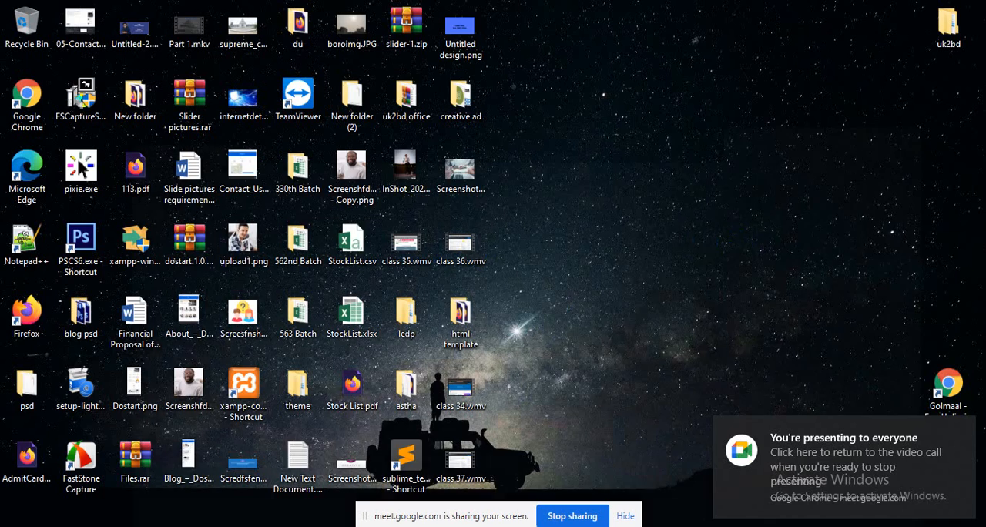
Switch to Firefox and open the local WordPress admin at localhost/btheme/wp-admin/
key("alt+Tab")
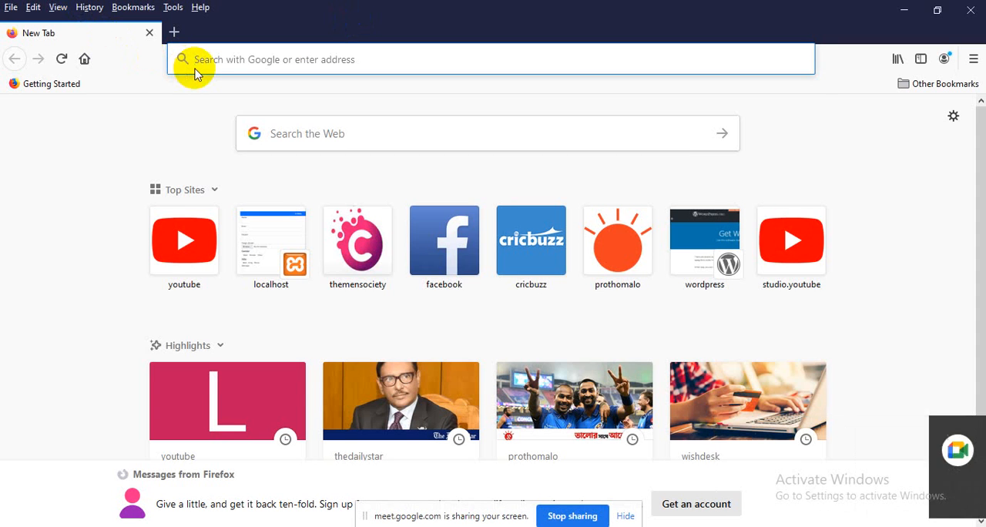
type("localhost/btheme/")
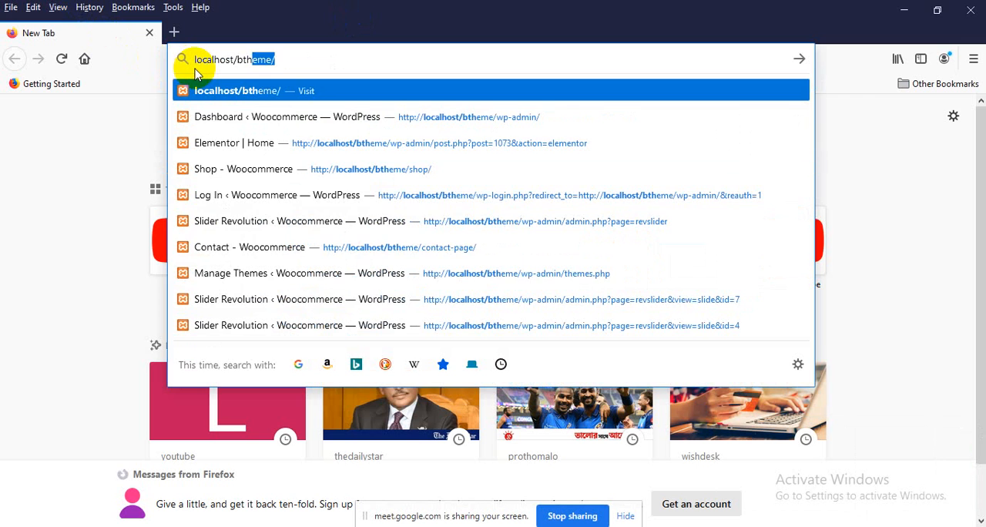
type("wp-admin/")
key("Return")
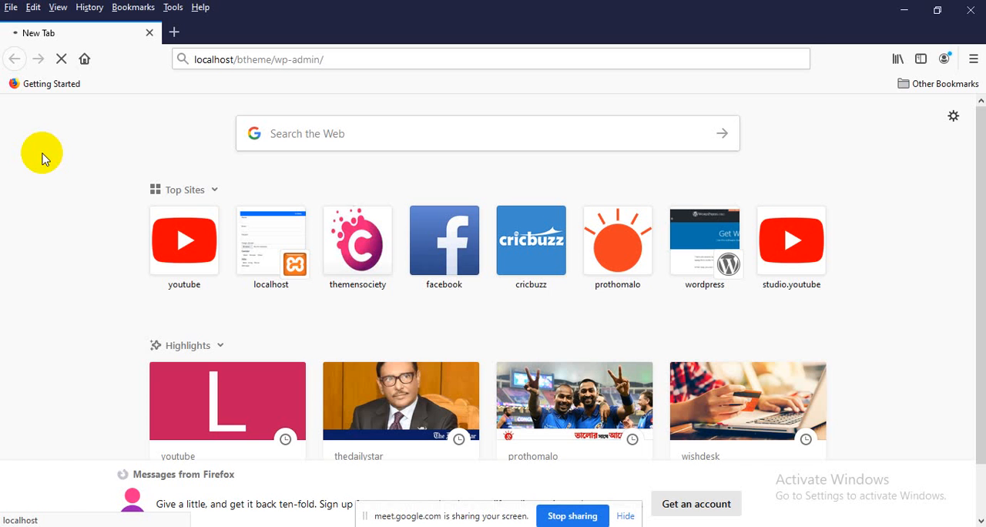
Open themensociety.com in a new browser tab
left_click(174, 32)
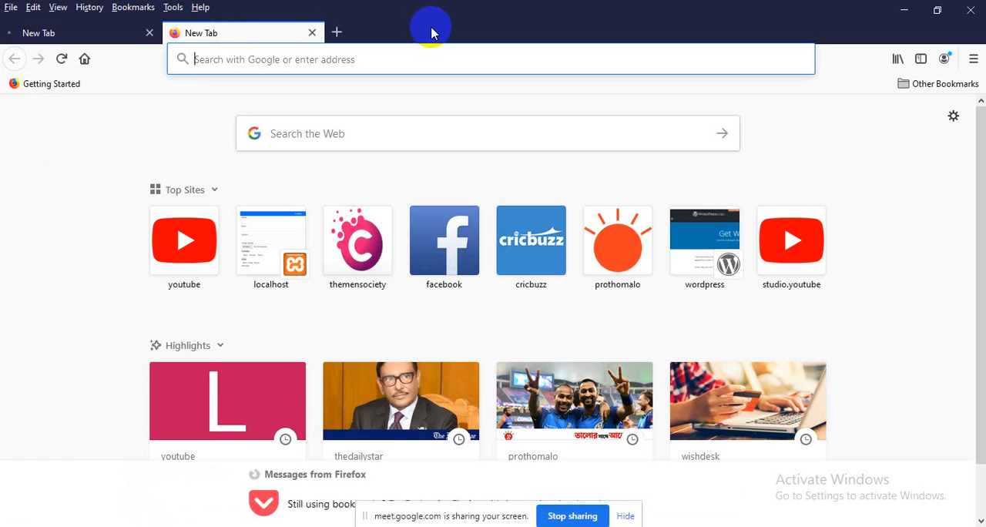
type("themensociety.com")
key("Return")
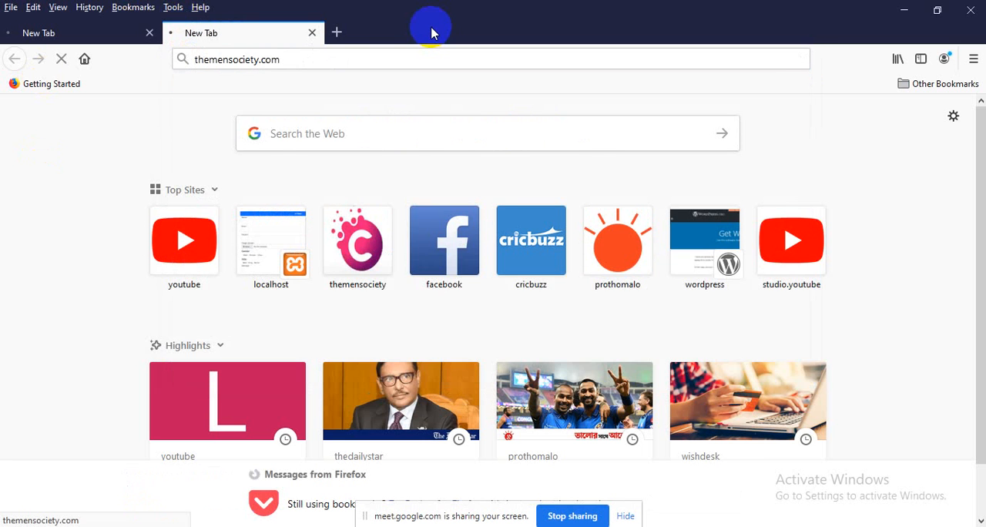
Go to themensociety.com/cpanel and log in to the hosting control panel with the saved credentials
left_click(307, 60)
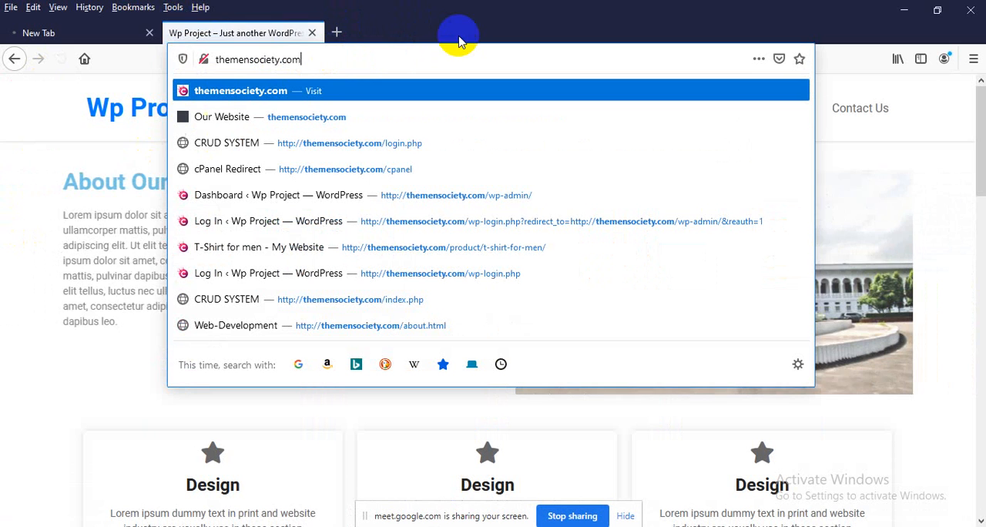
type("/")
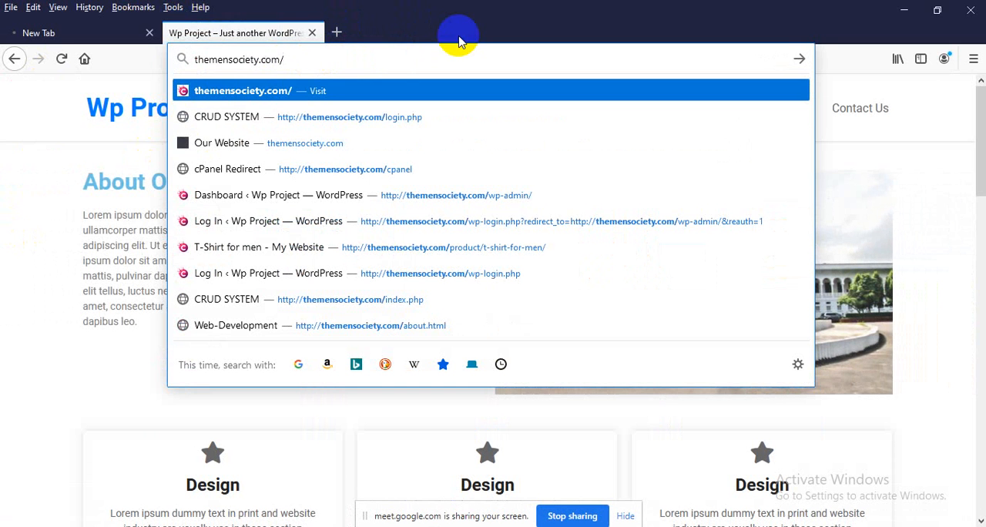
type("cpanel")
key("Return")
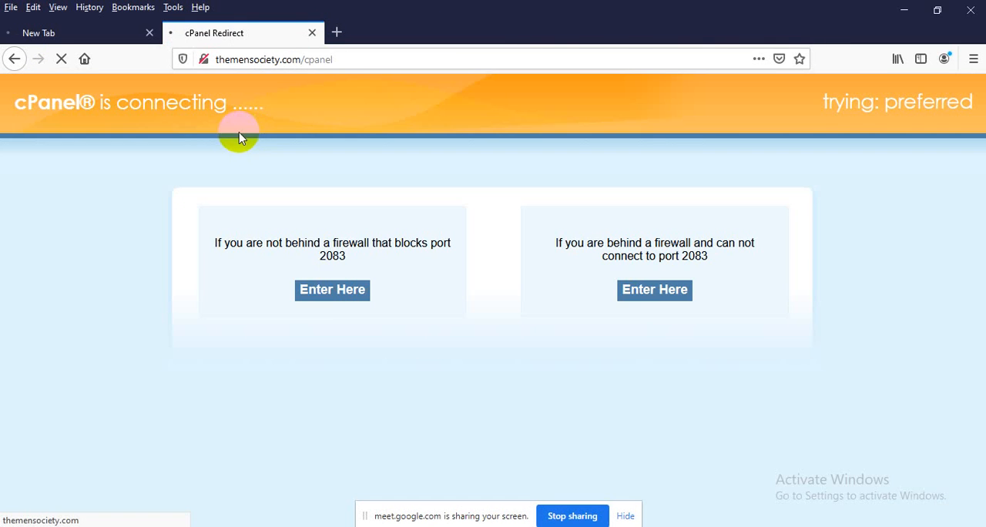
left_click(332, 290)
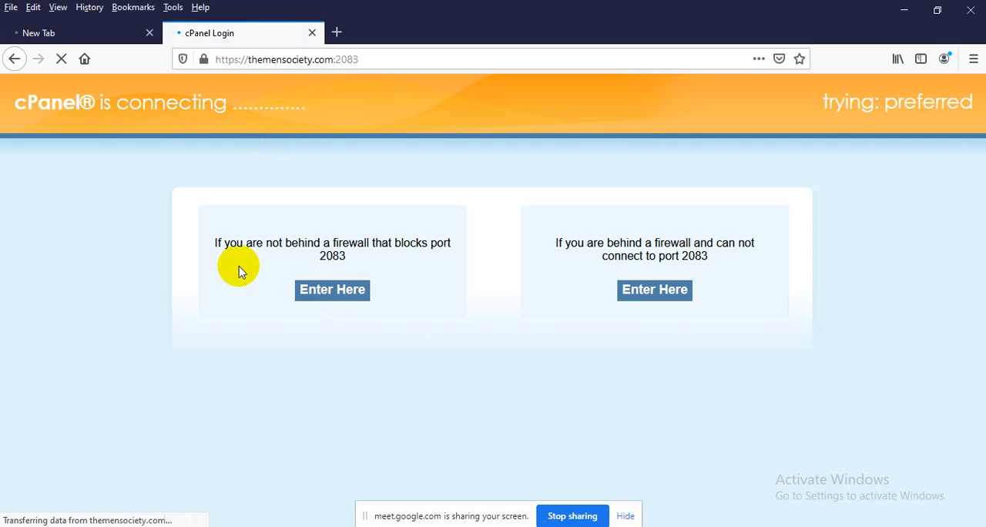
left_click(470, 388)
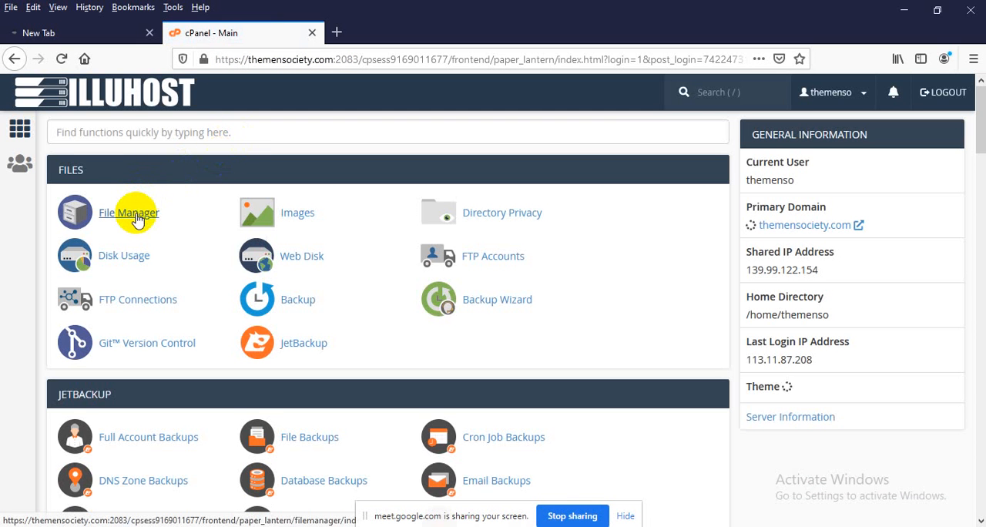
In File Manager's public_html folder, permanently delete every file and folder except essential, skipping the trash
left_click(137, 220)
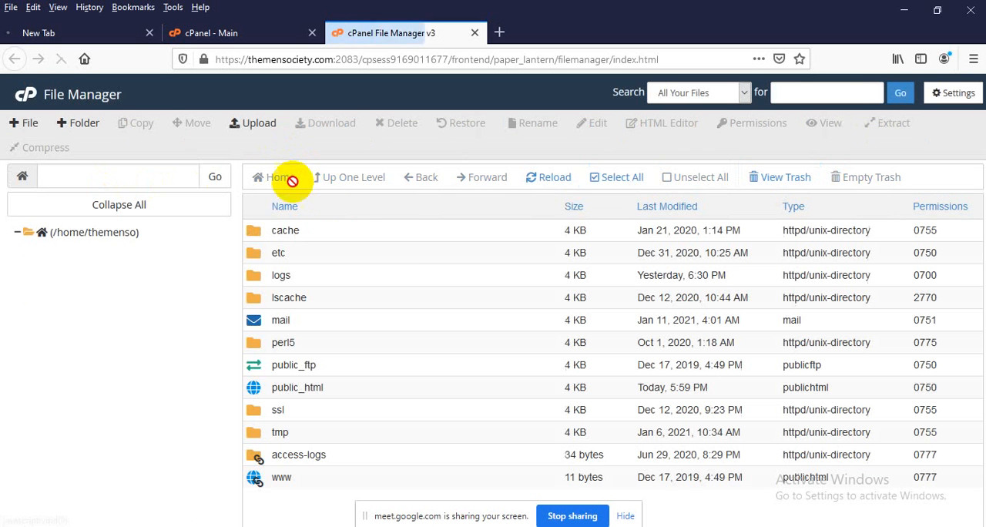
double_click(343, 381)
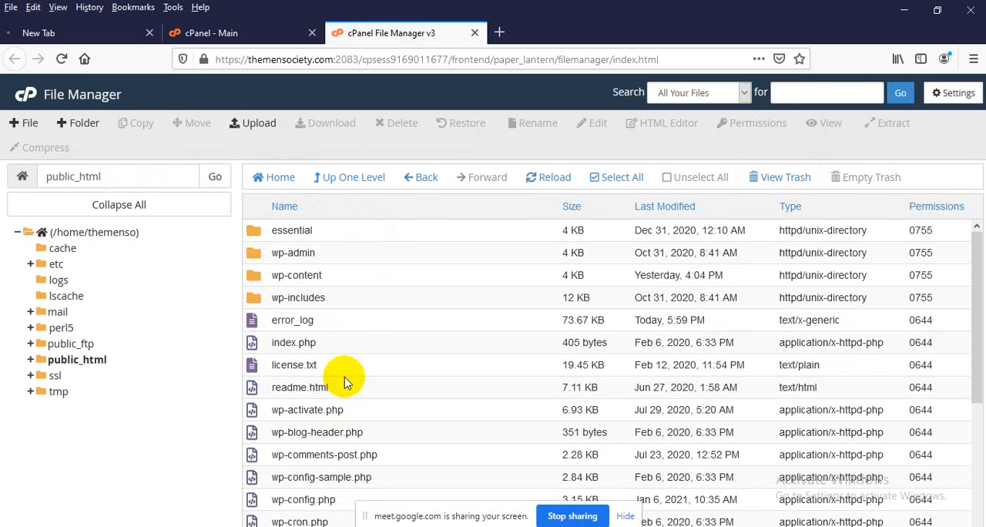
left_click(628, 178)
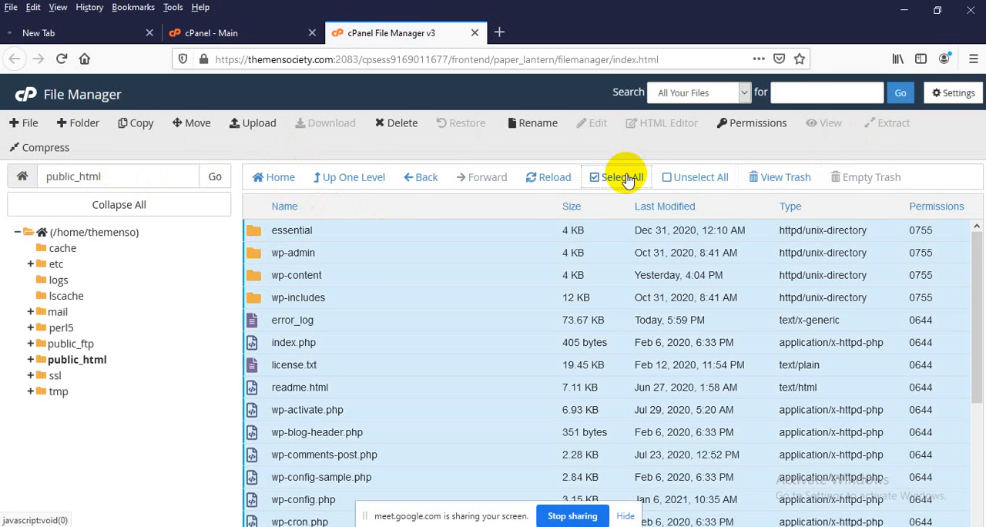
left_click(392, 231, "ctrl")
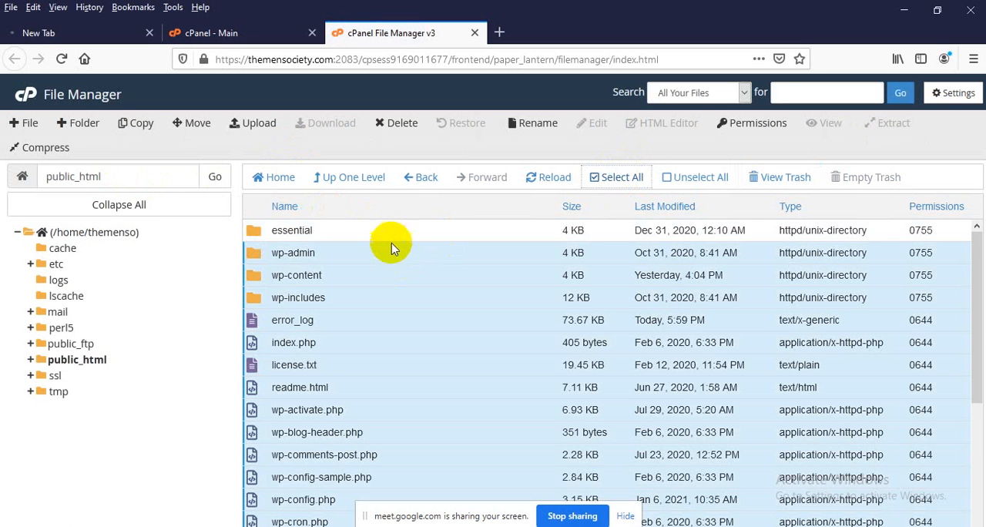
scroll(392, 290, "down", 3)
scroll(379, 318, "up", 3)
right_click(360, 330)
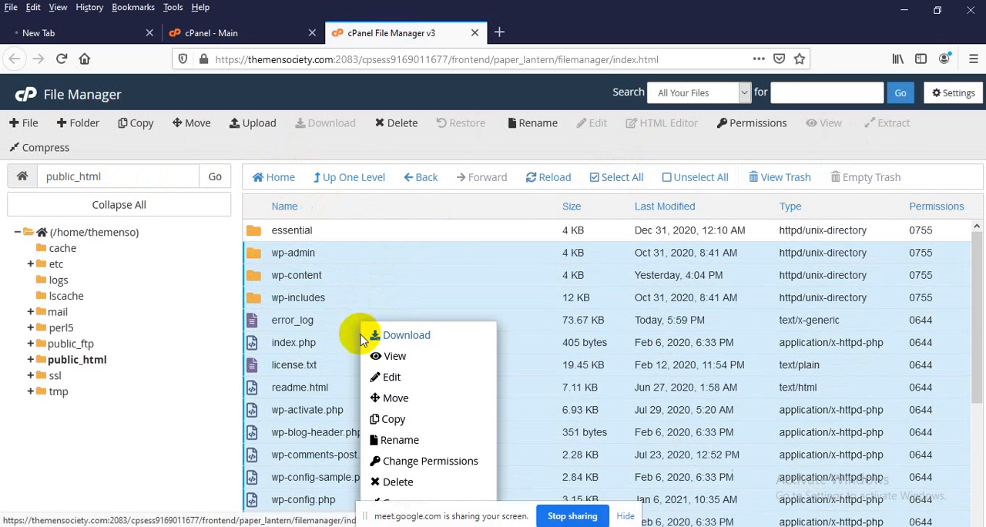
left_click(397, 482)
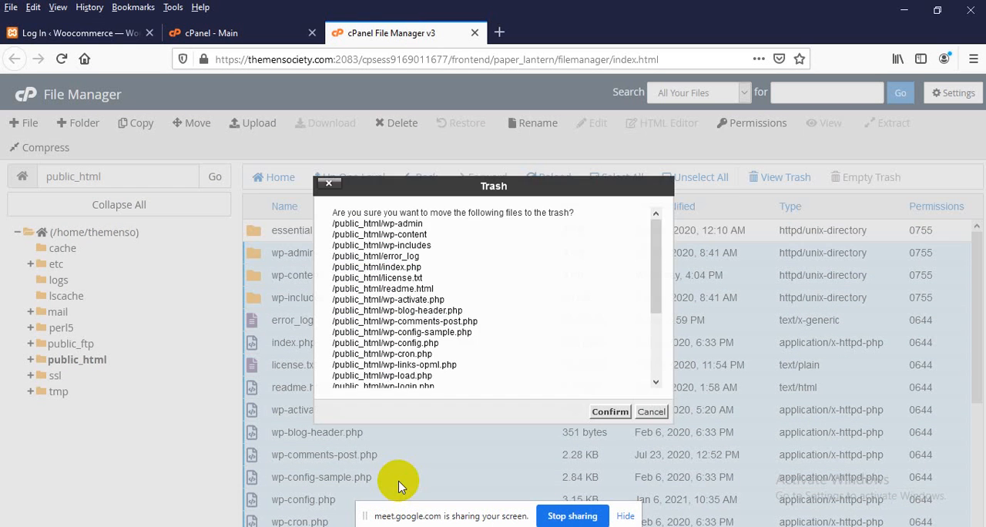
scroll(400, 363, "down", 5)
left_click(392, 384)
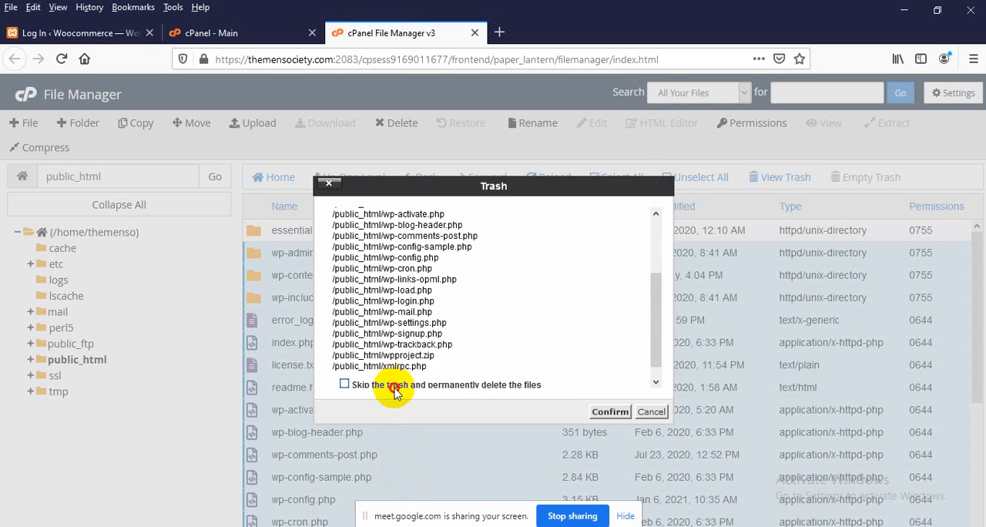
left_click(597, 411)
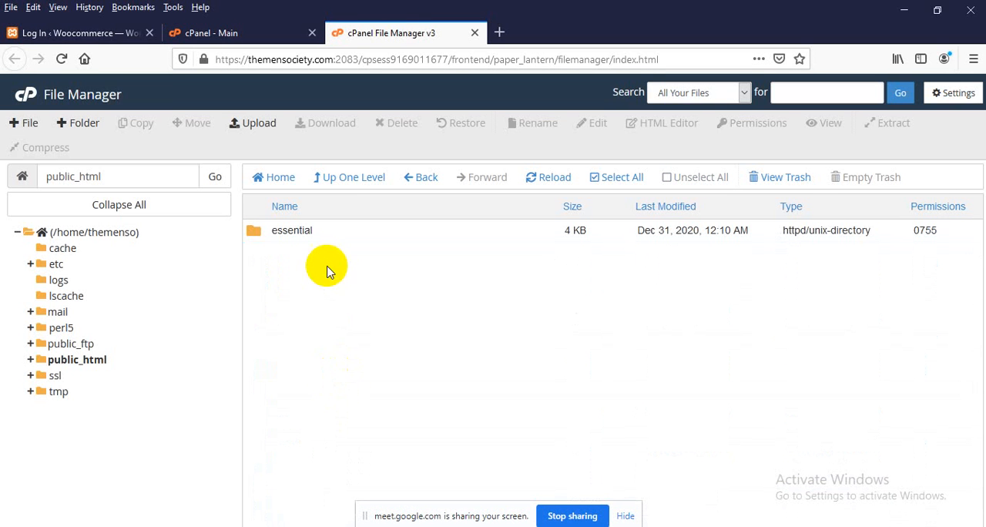
Log in to the local Woocommerce WordPress site with the admin account's username and password
left_click(100, 34)
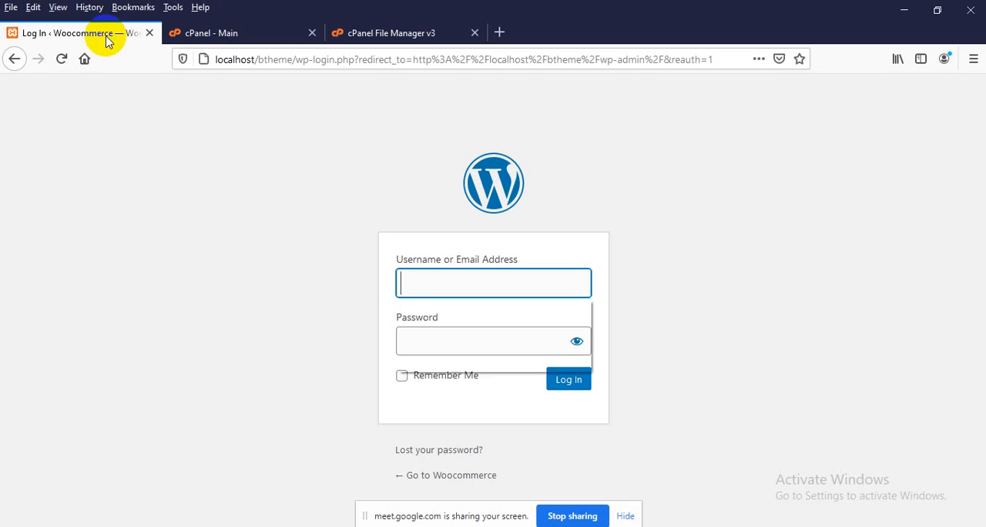
left_click(463, 283)
left_click(456, 335)
left_click(581, 388)
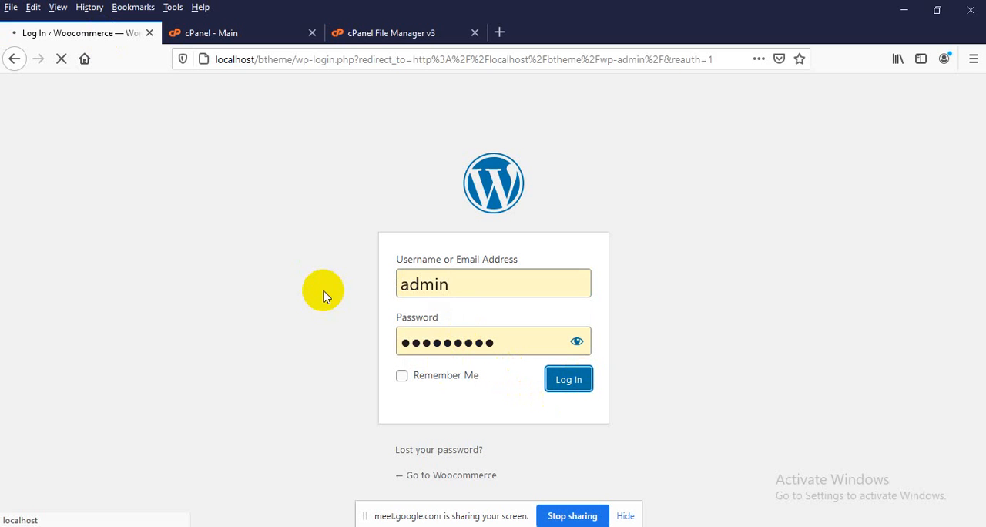
Open localhost/phpmyadmin/ in a new browser tab
left_click(439, 32)
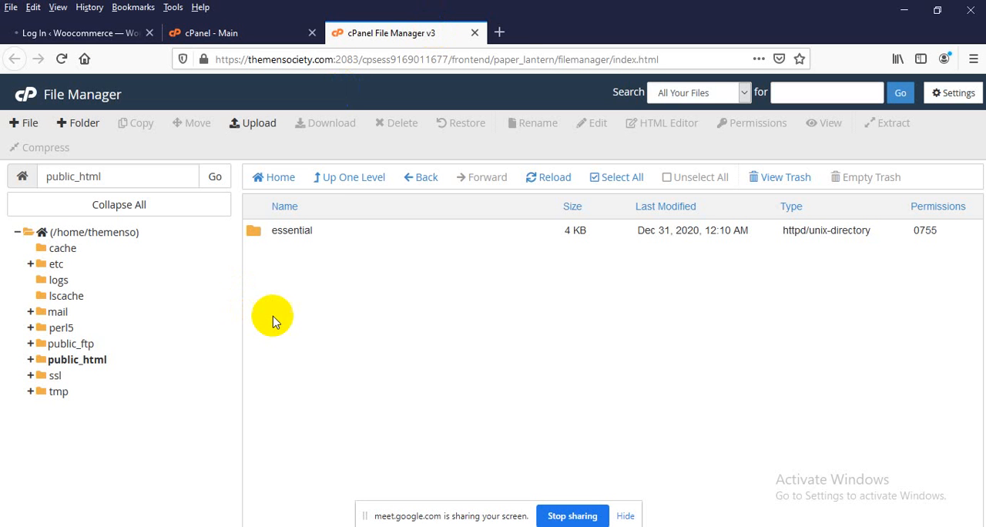
left_click(250, 45)
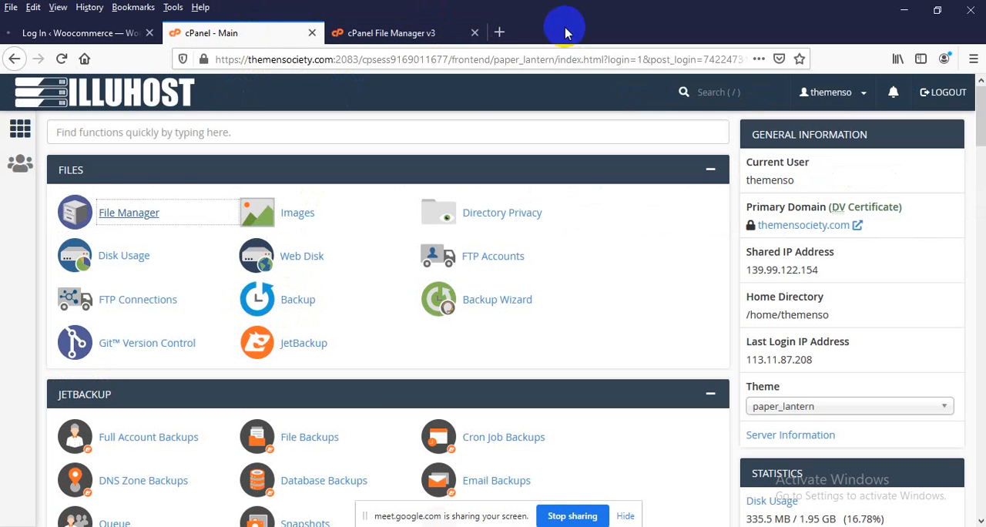
left_click(501, 32)
type("l")
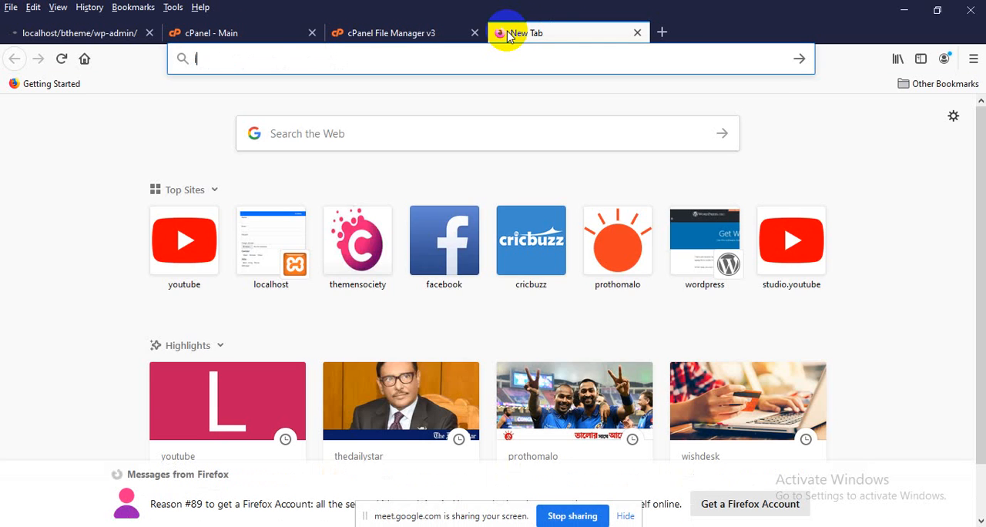
key("BackSpace")
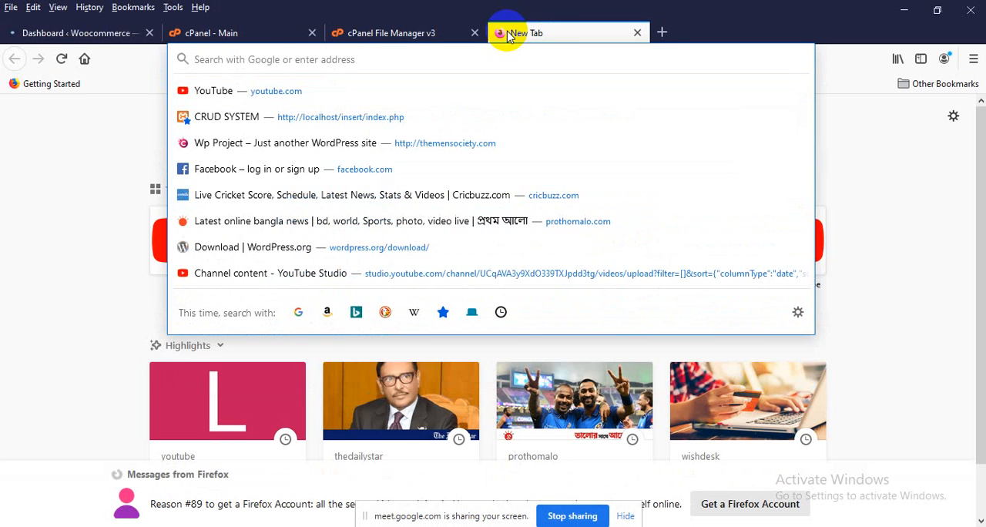
type("localhost/")
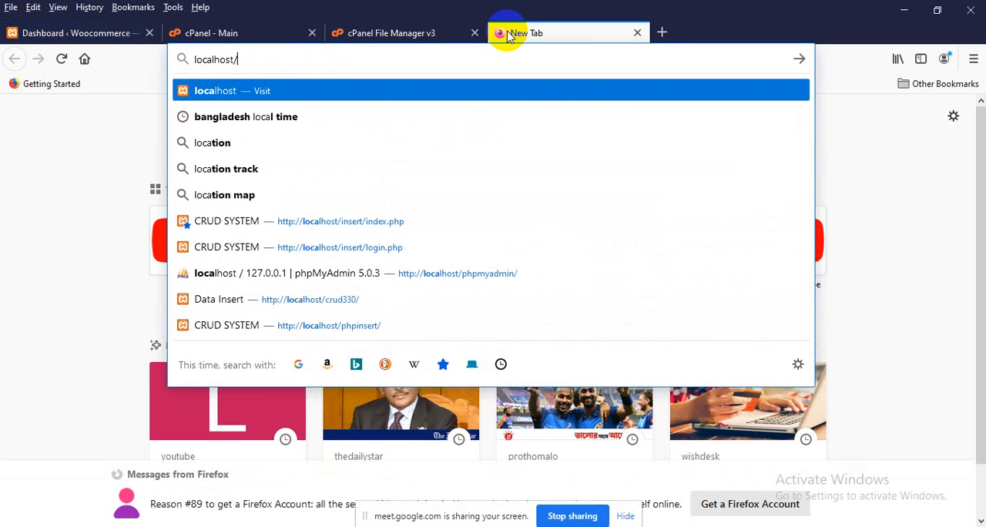
type("phpmyadmin/")
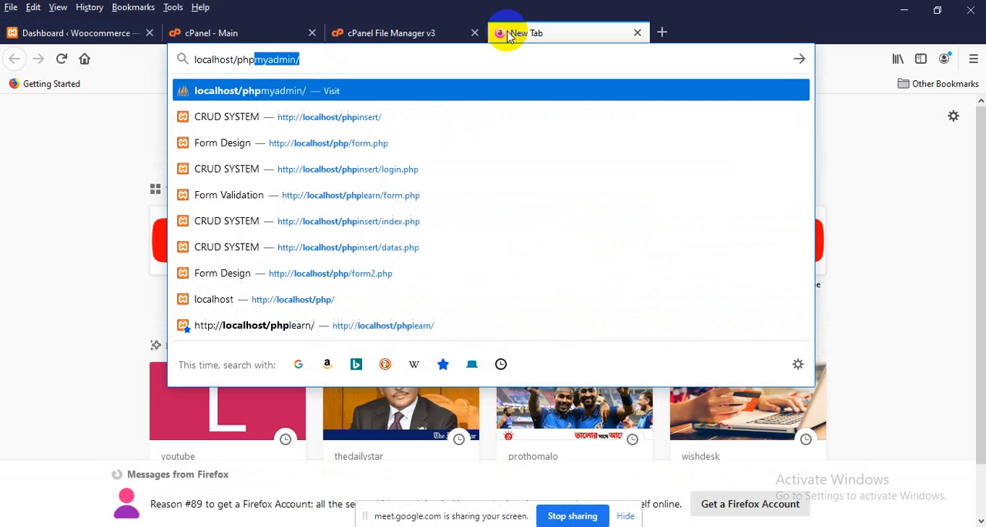
key("Return")
Dismiss the home page change and move the phpMyAdmin tab ahead of all other browser tabs
left_click_drag(518, 44, 85, 58)
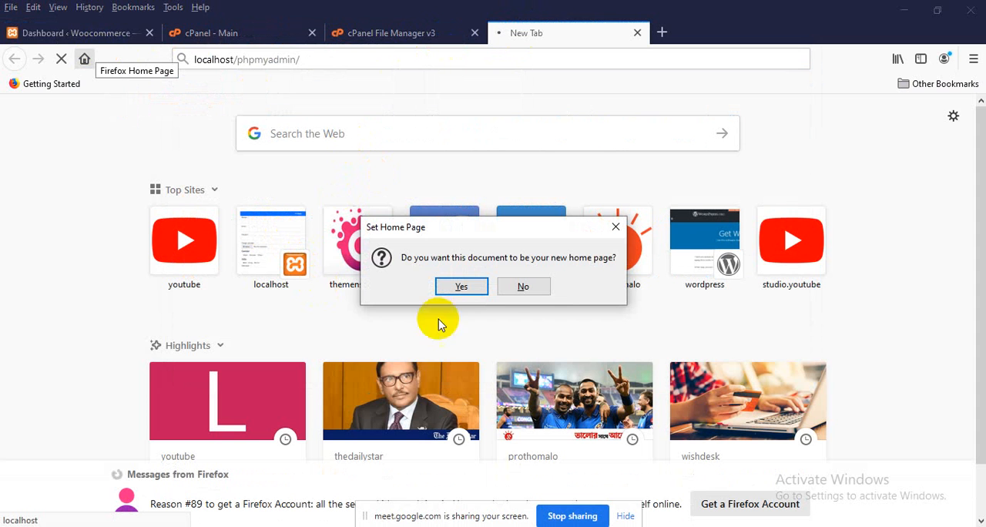
left_click(616, 228)
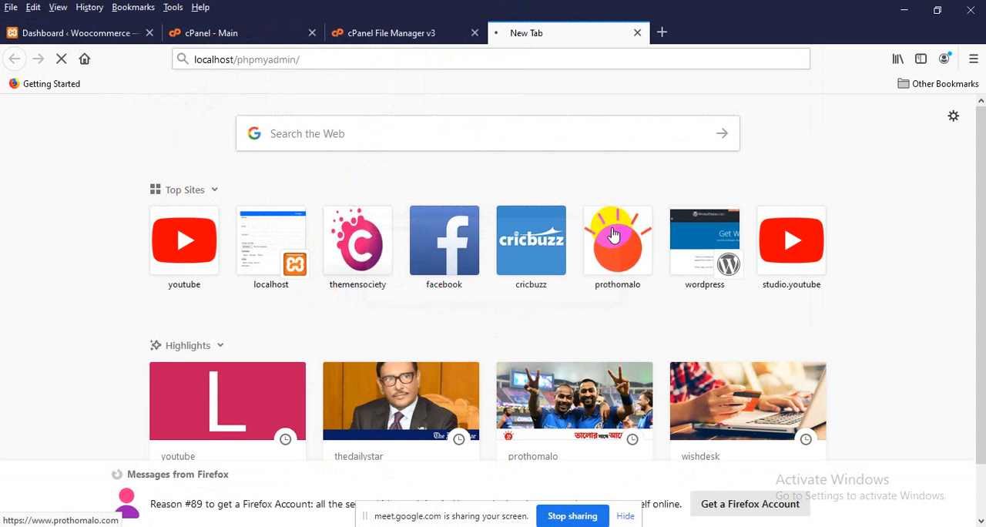
left_click_drag(490, 47, 86, 32)
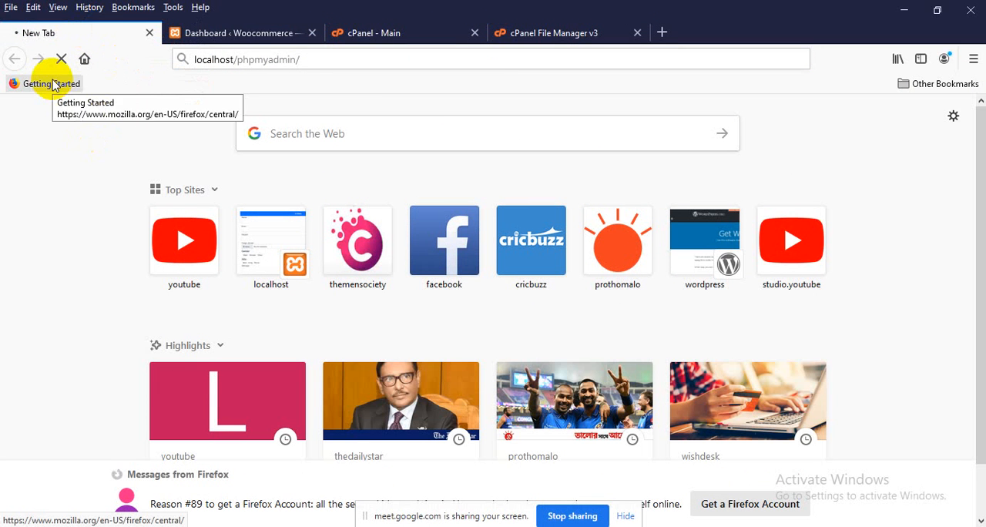
left_click(266, 27)
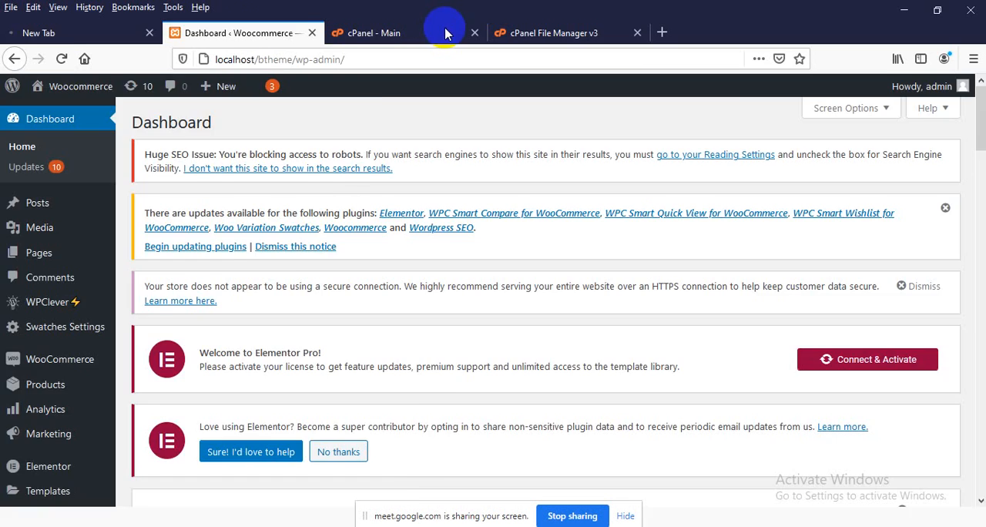
left_click(530, 33)
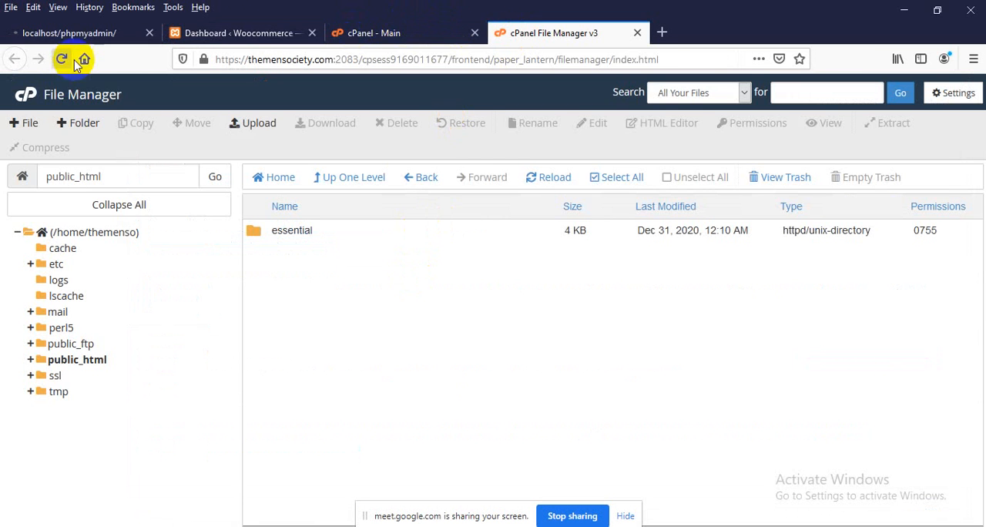
left_click(131, 33)
Open the local site's front page, localhost/btheme/, in a new tab from the WordPress dashboard and return to cPanel File Manager
left_click(231, 32)
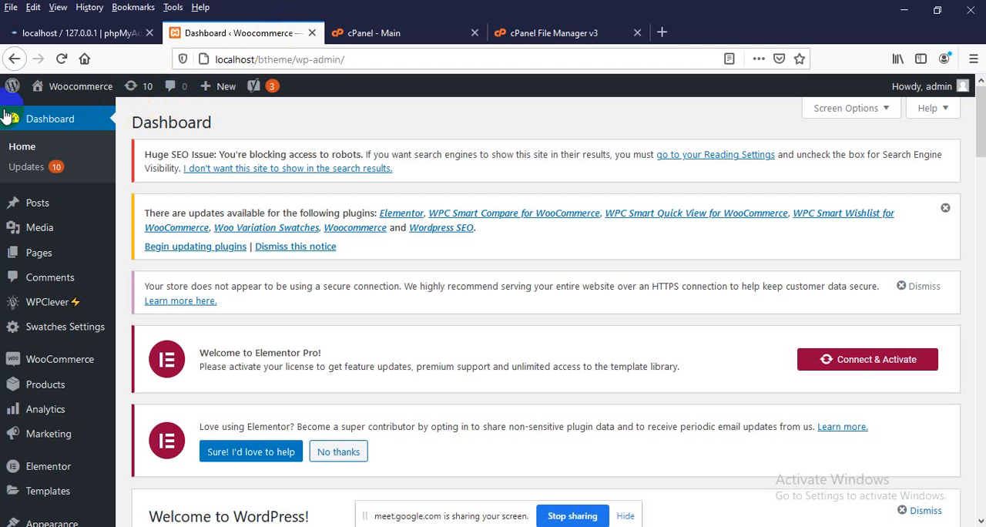
mouse_move(77, 87)
middle_click(68, 112)
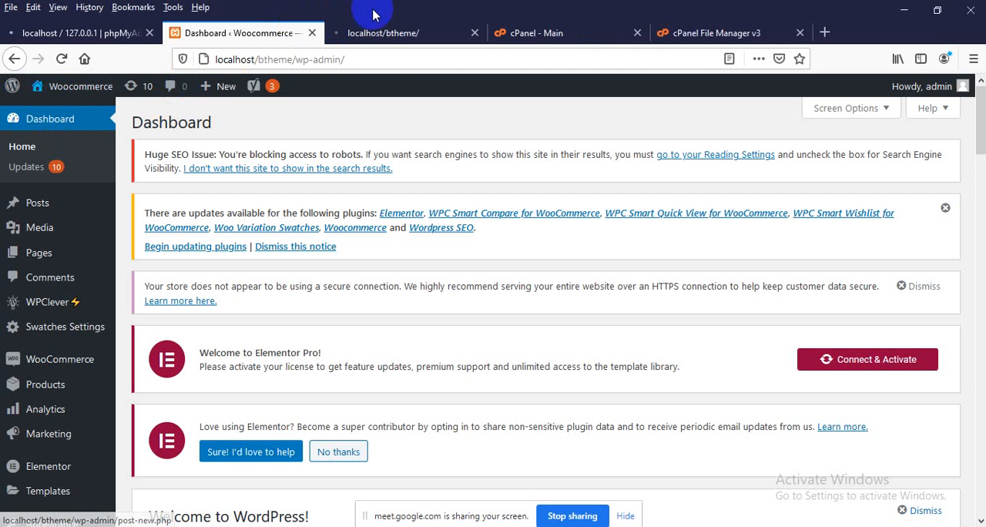
left_click(375, 33)
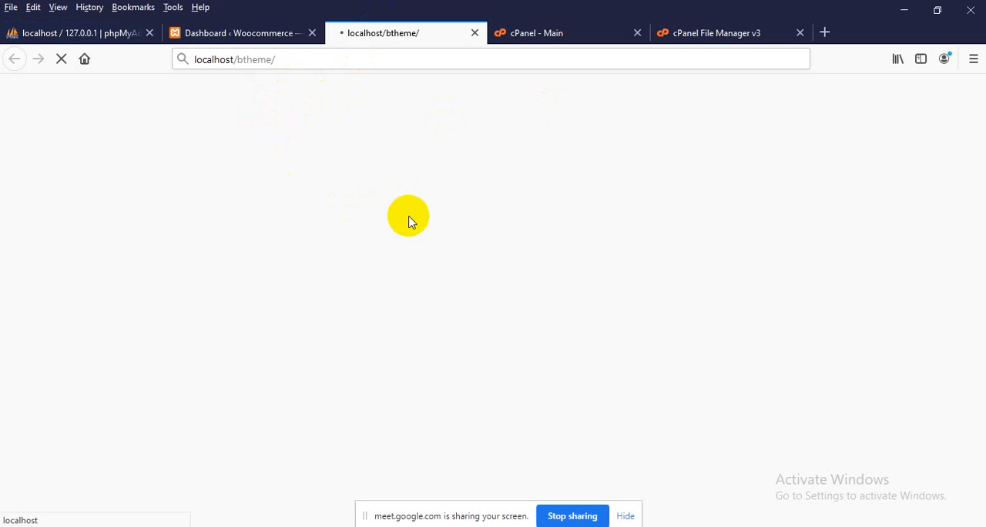
left_click(678, 33)
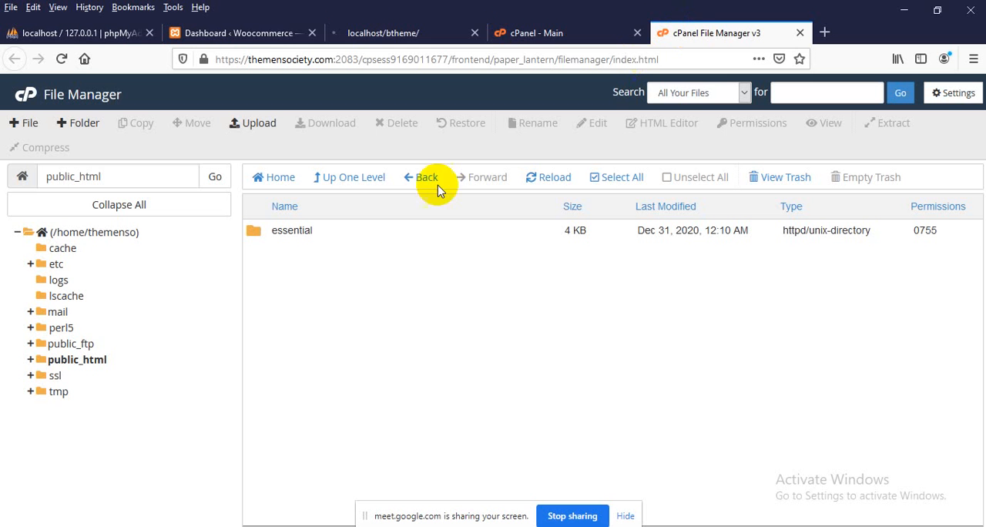
Look through the local site's front page from the header and sliders to Featured Products, advancing the Welcome to our Store slider once
left_click(360, 33)
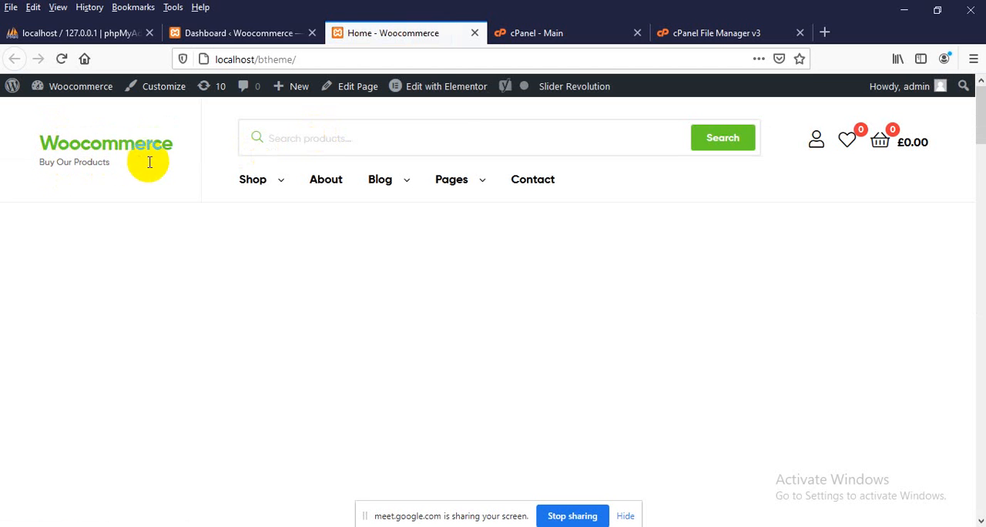
scroll(490, 205, "down", 3)
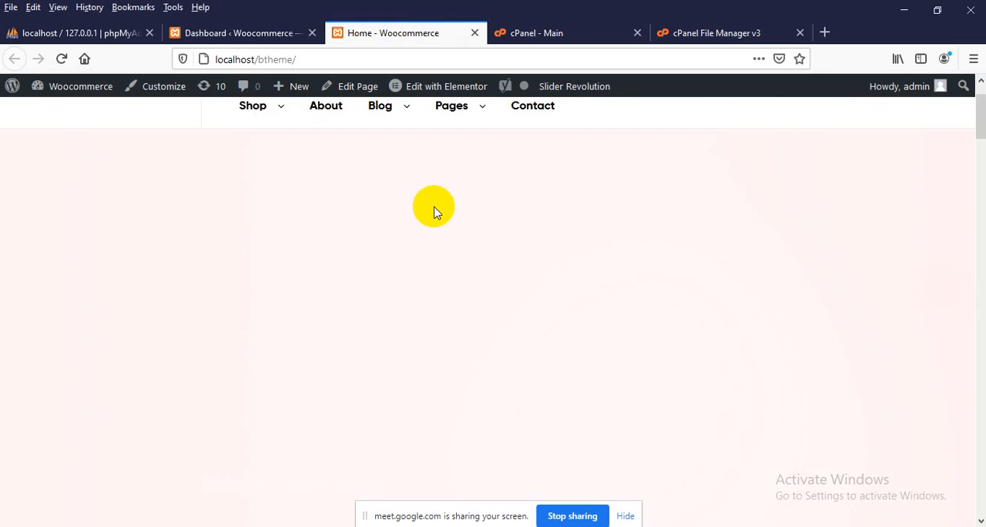
scroll(433, 209, "down", 3)
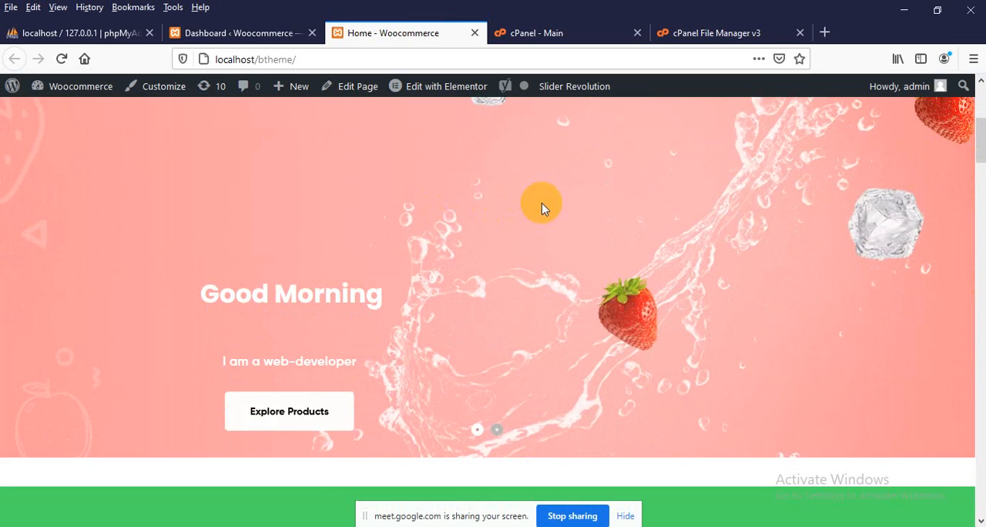
scroll(443, 231, "down", 4)
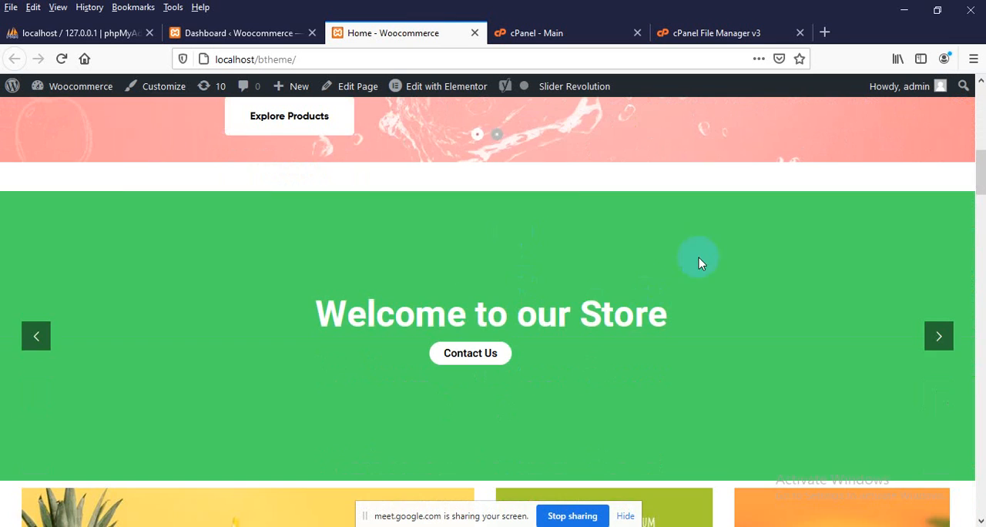
scroll(699, 262, "down", 2)
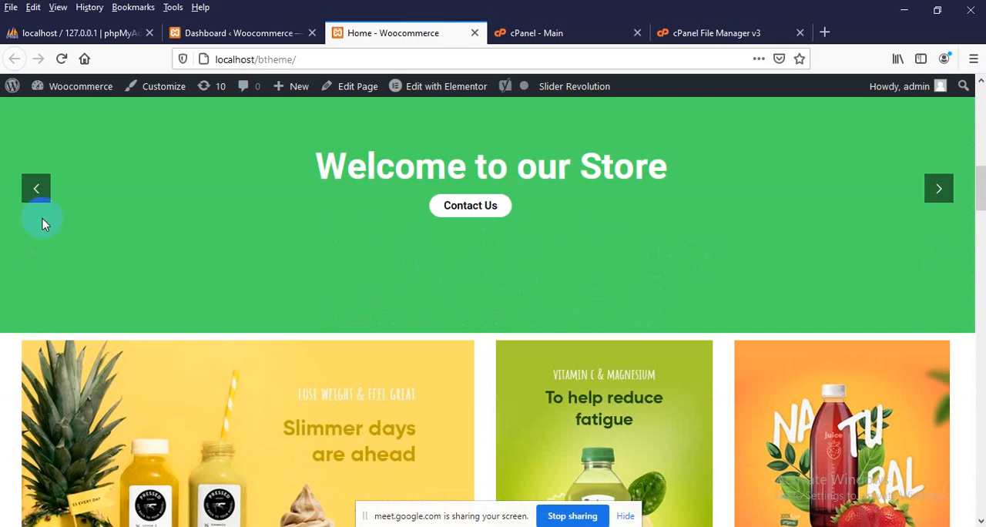
left_click(937, 195)
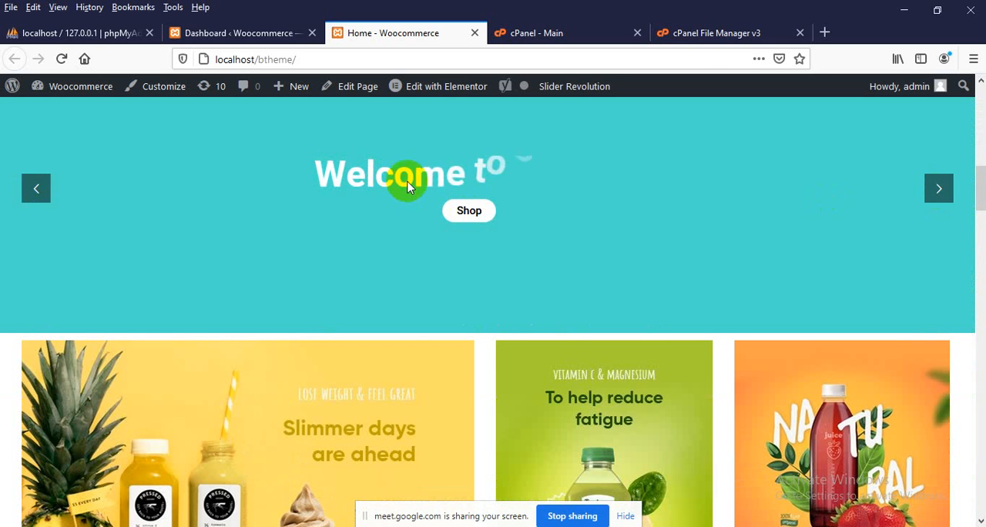
scroll(520, 209, "down", 1)
scroll(520, 210, "down", 10)
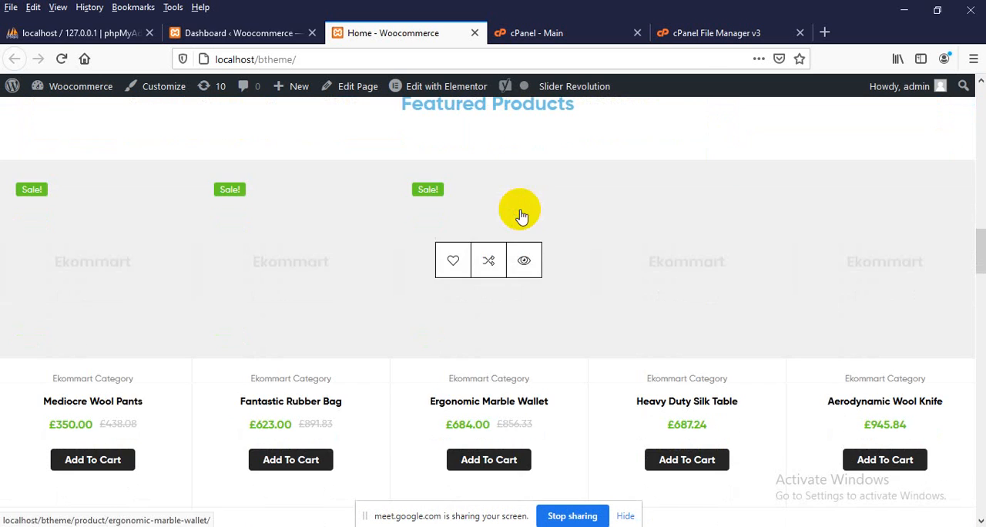
scroll(262, 274, "down", 1)
scroll(192, 262, "up", 1)
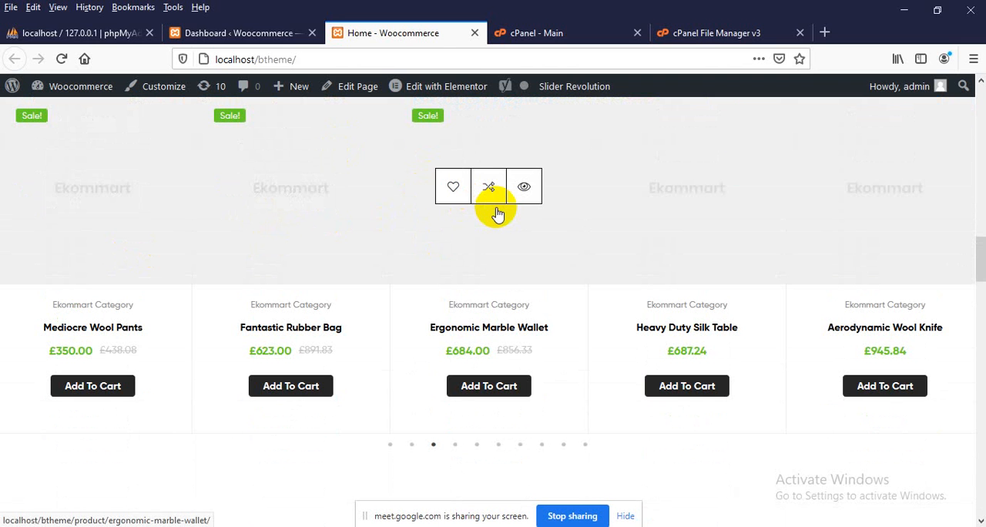
Browse forward through the products in the Featured Products carousel
left_click_drag(762, 250, 551, 250)
left_click_drag(666, 250, 453, 250)
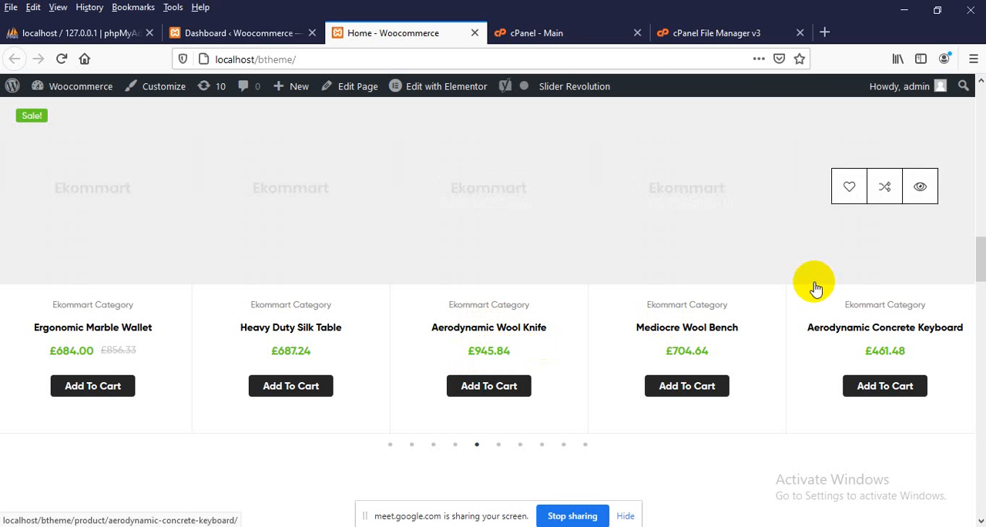
left_click_drag(814, 282, 479, 314)
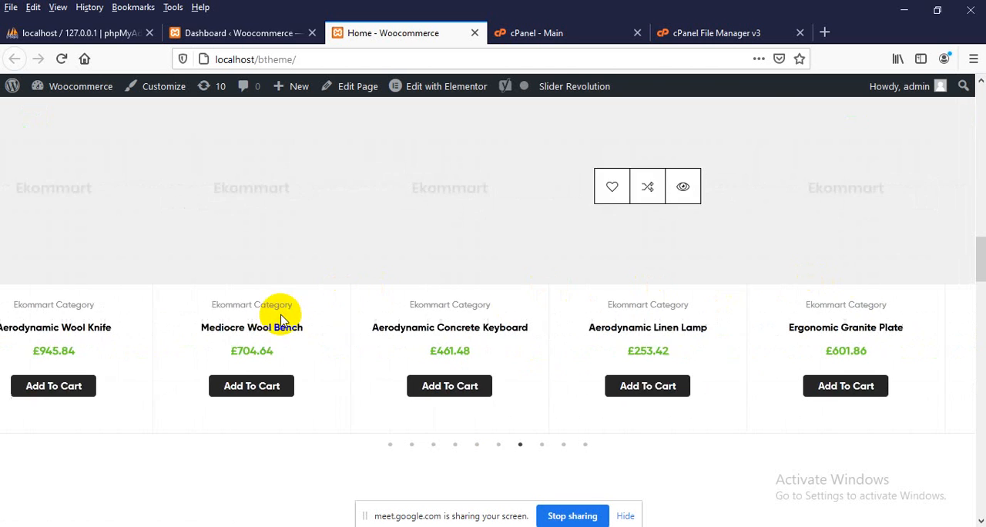
left_click_drag(925, 220, 499, 274)
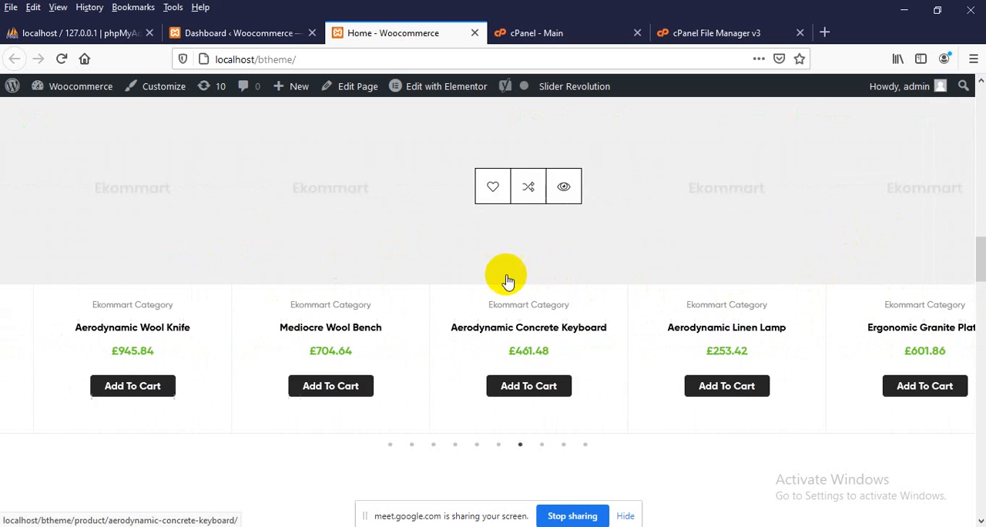
left_click(542, 446)
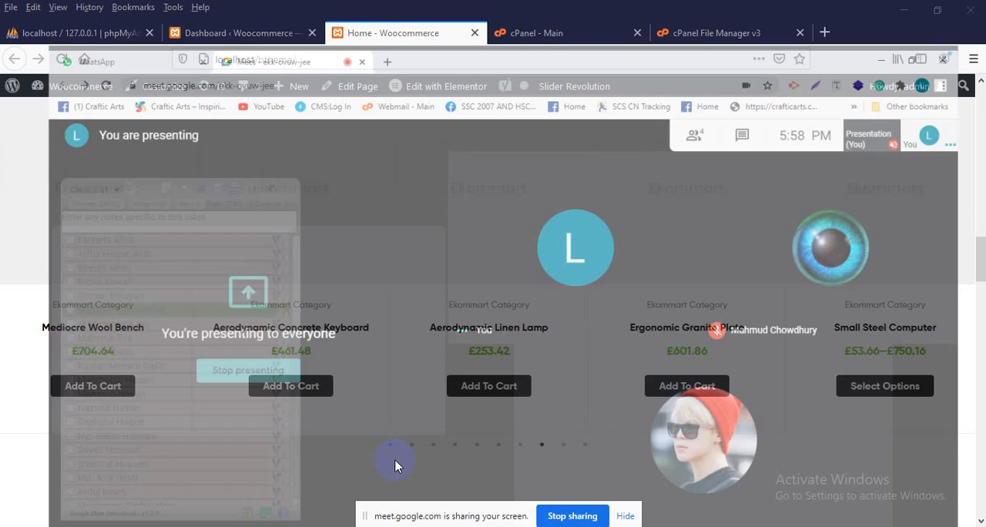
Switch to the Google Meet call, admit the waiting participant and return to the local site
left_click(394, 459)
left_click(642, 161)
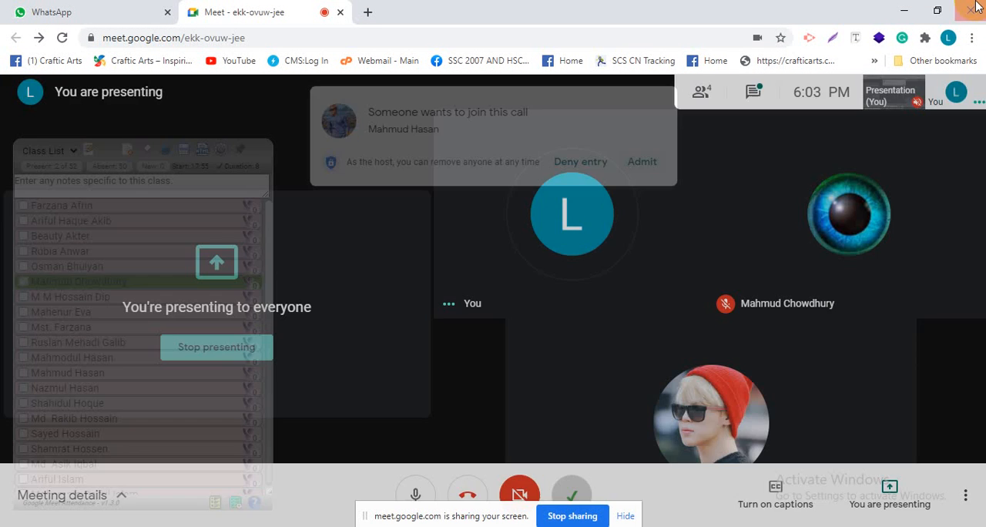
left_click(897, 10)
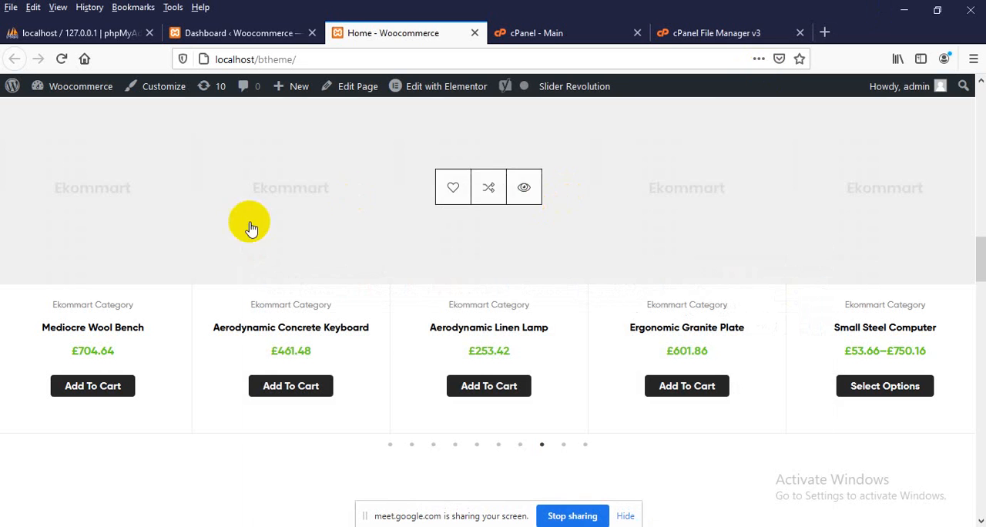
Return to the local phpMyAdmin and open the btheme database
scroll(249, 231, "up", 10)
scroll(294, 236, "up", 3)
left_click(197, 31)
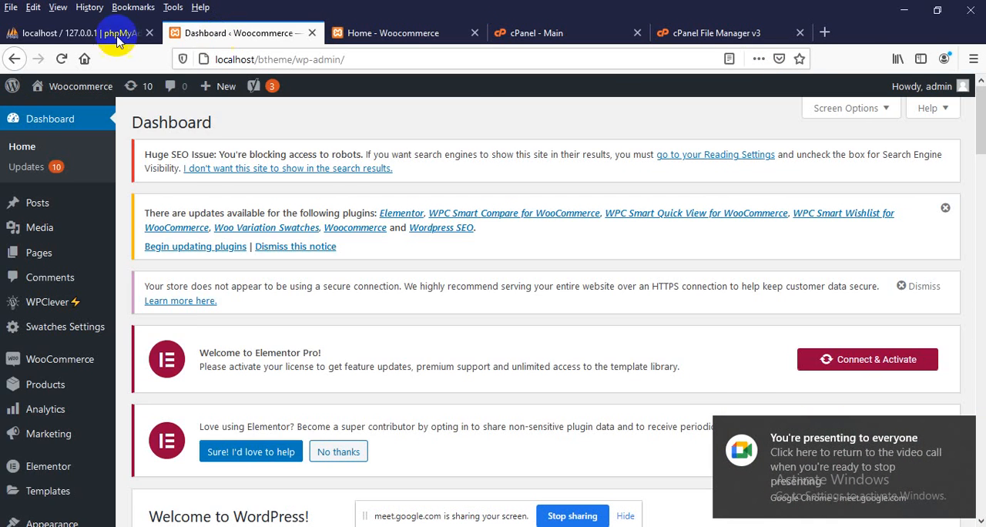
left_click(146, 30)
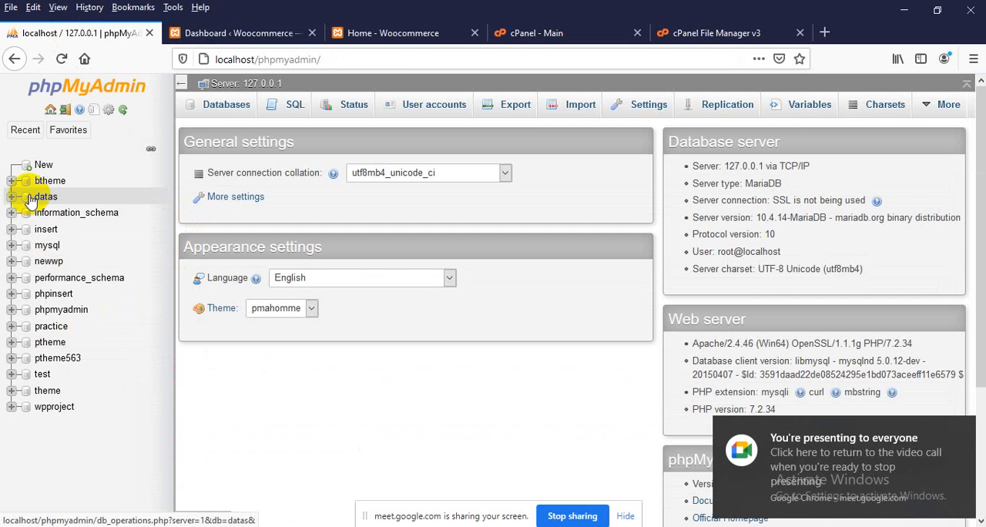
left_click(53, 179)
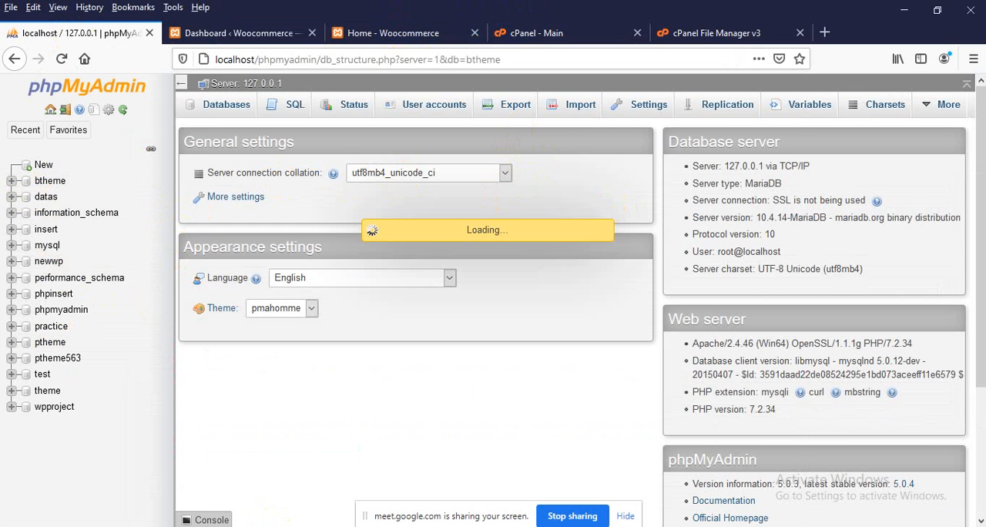
Open the site's local folder, C:\xampp\htdocs\btheme, in File Explorer
left_click(333, 526)
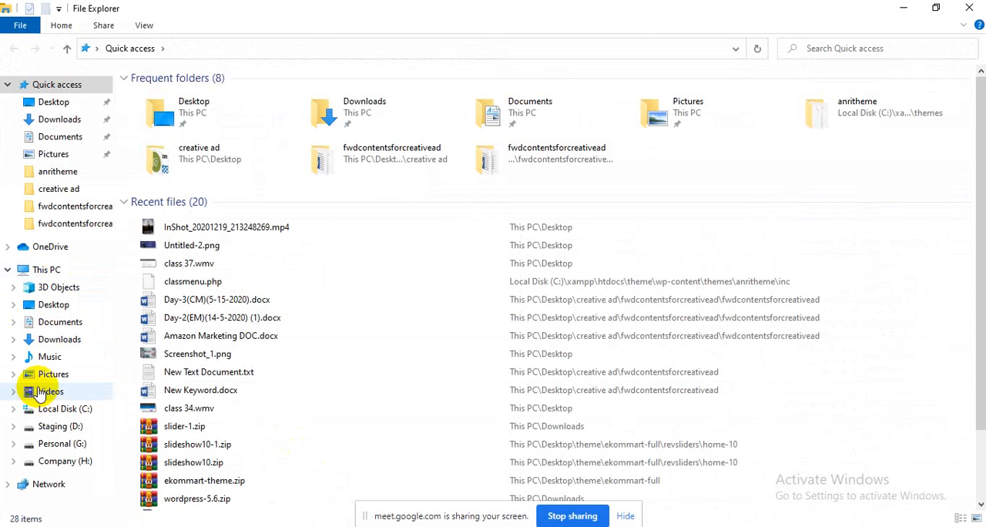
left_click(60, 416)
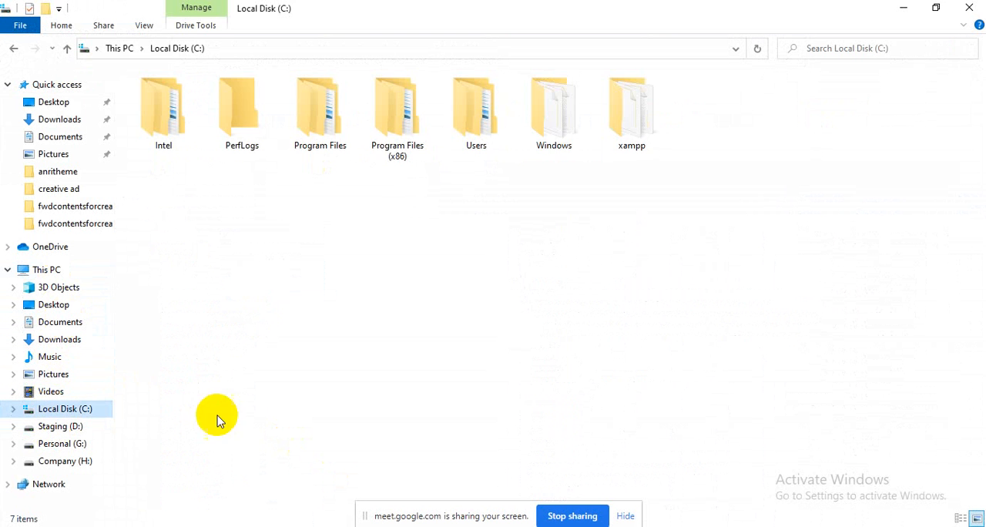
double_click(623, 132)
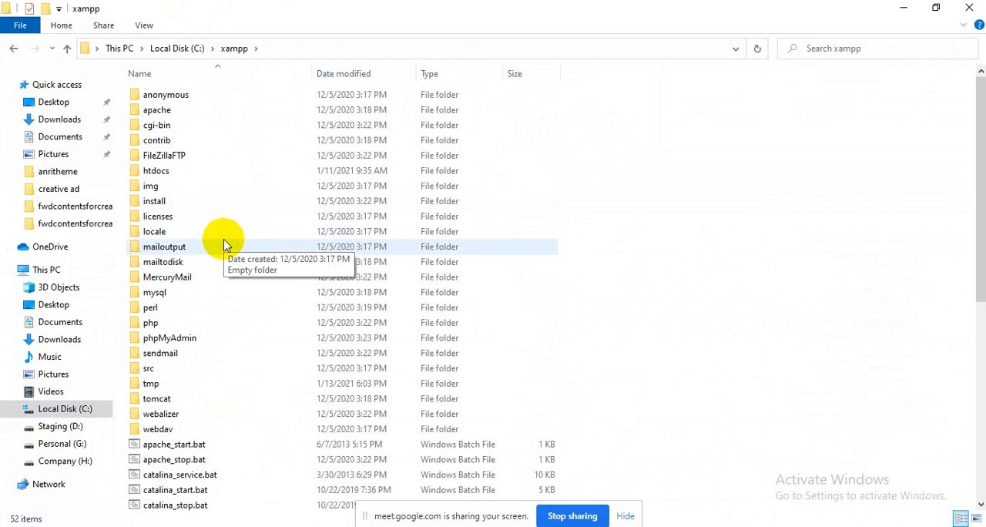
key("h")
double_click(177, 168)
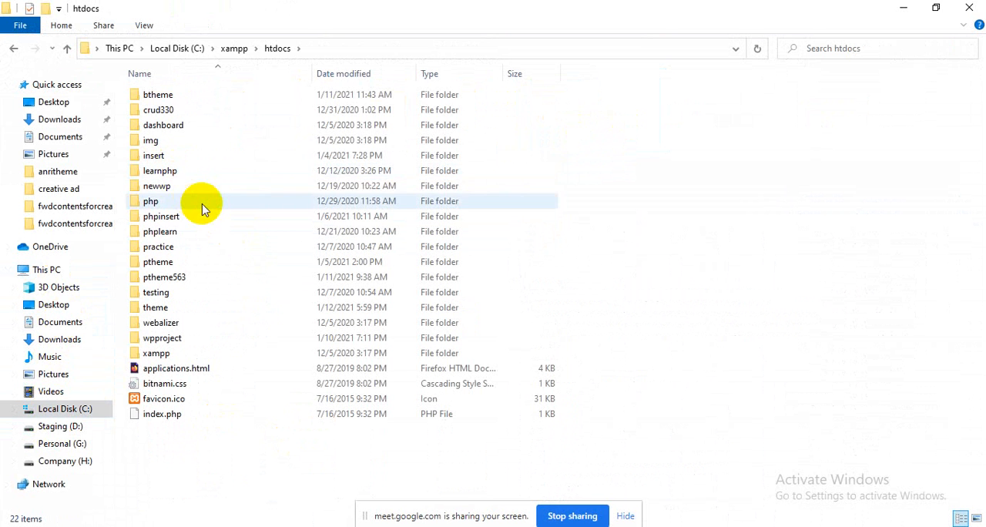
left_click(192, 95)
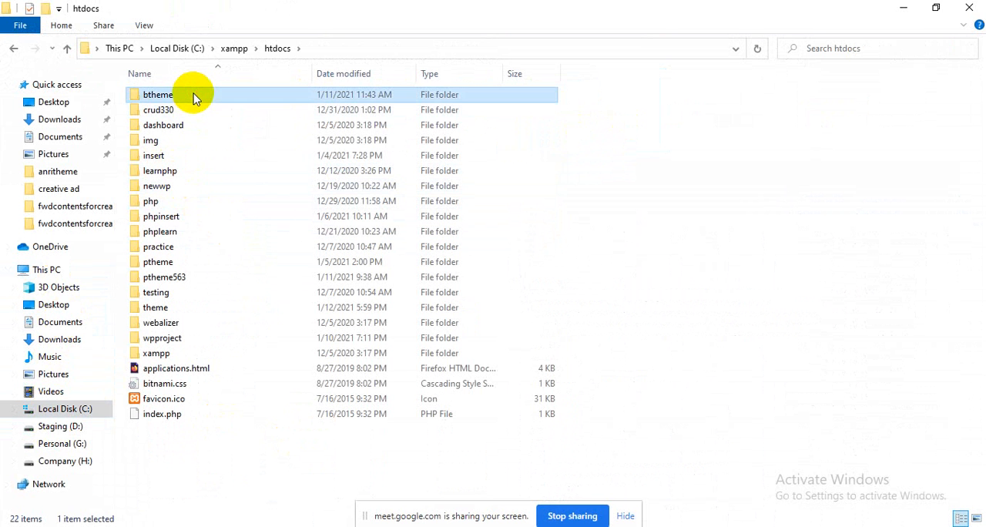
double_click(193, 95)
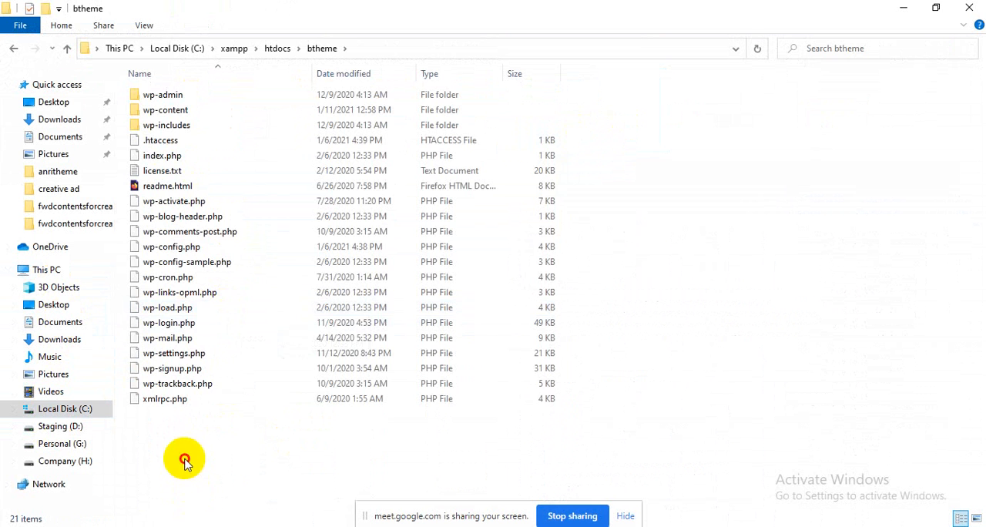
Compress all files and folders in btheme into a ZIP archive named btheme.zip with Normal compression
left_click_drag(184, 465, 203, 94)
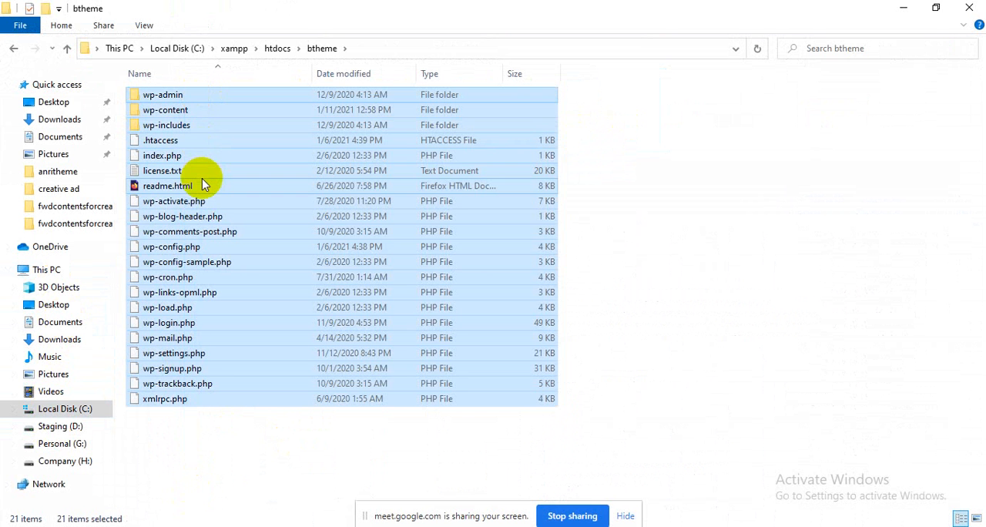
right_click(202, 177)
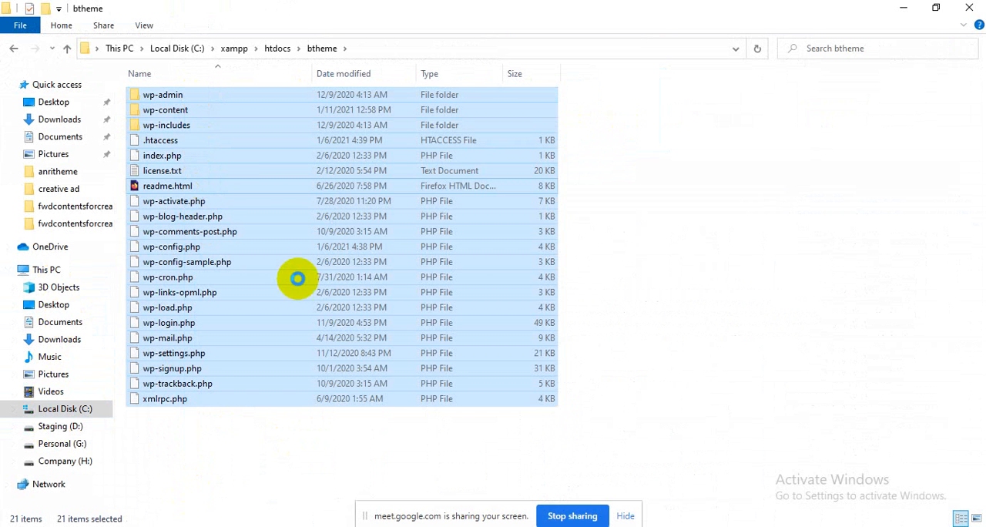
left_click(294, 238)
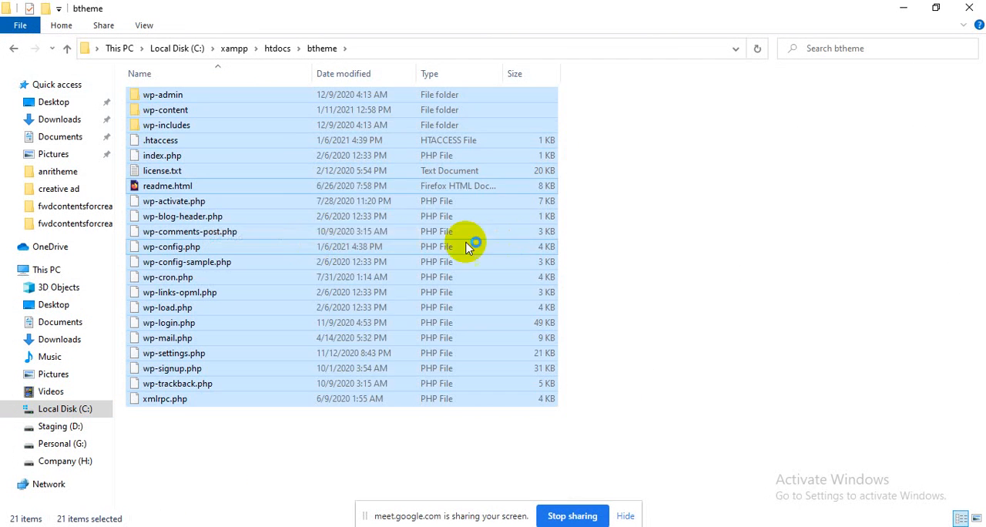
left_click(442, 255)
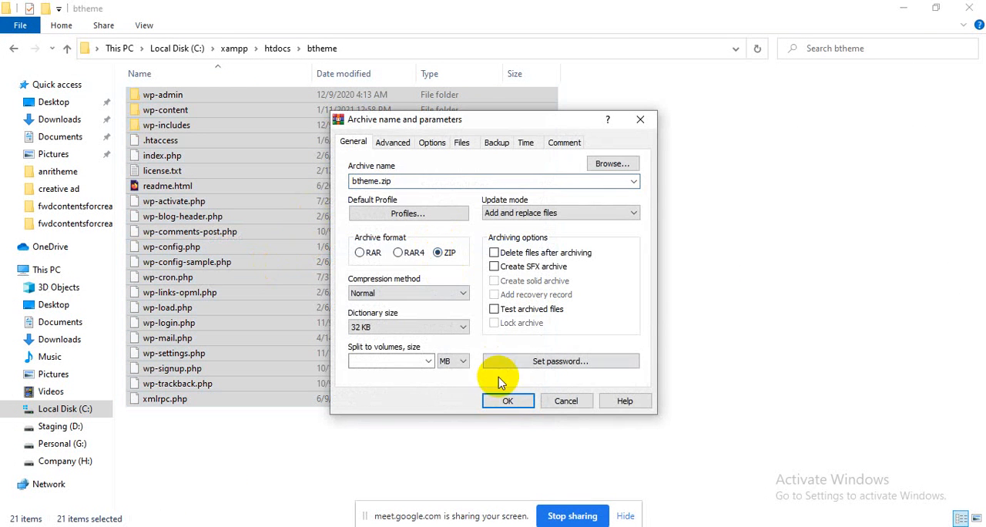
left_click(505, 401)
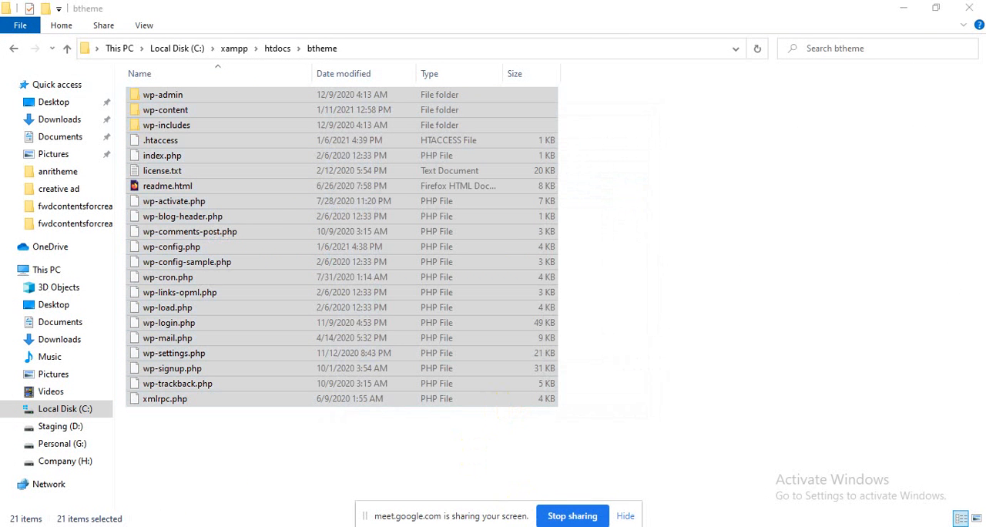
Bring up the Google Meet call again, admit the next waiting participant and return to the btheme folder
mouse_move(513, 525)
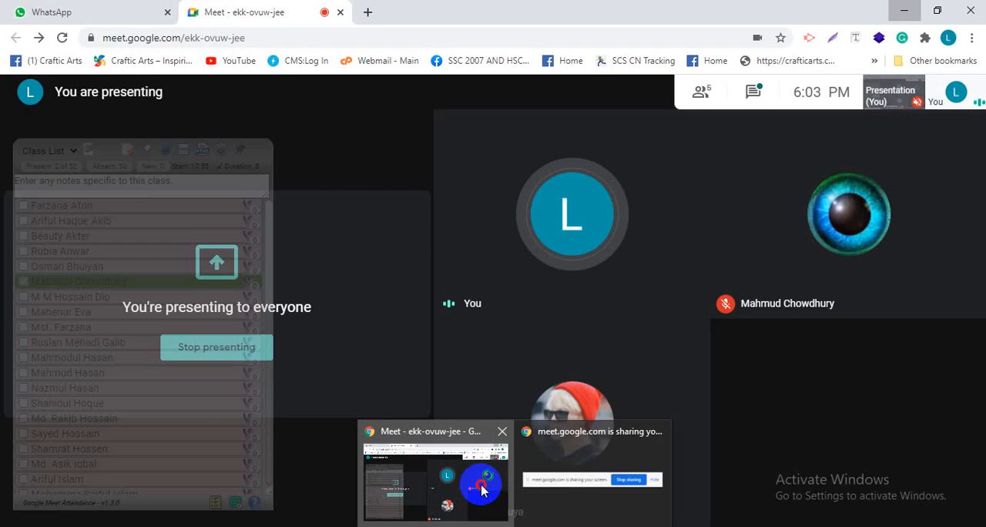
left_click(436, 474)
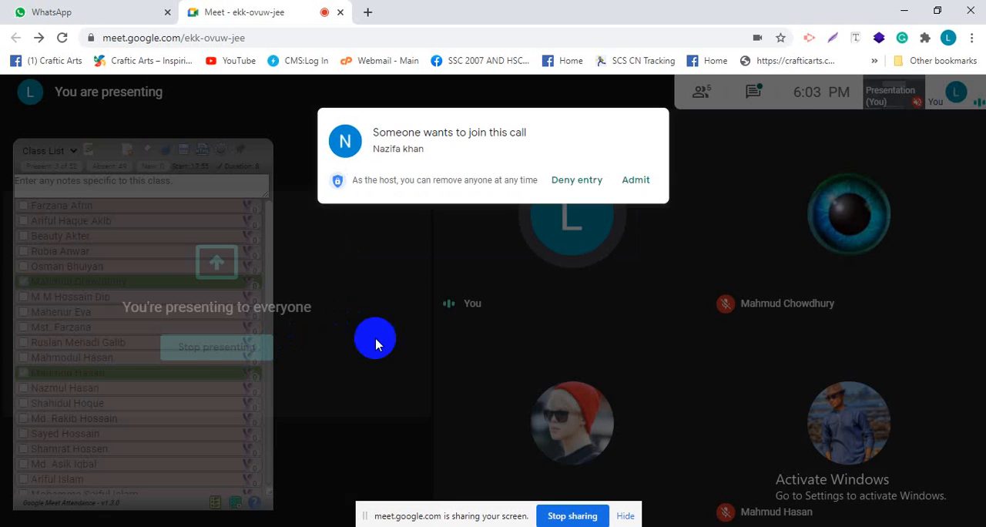
left_click(630, 164)
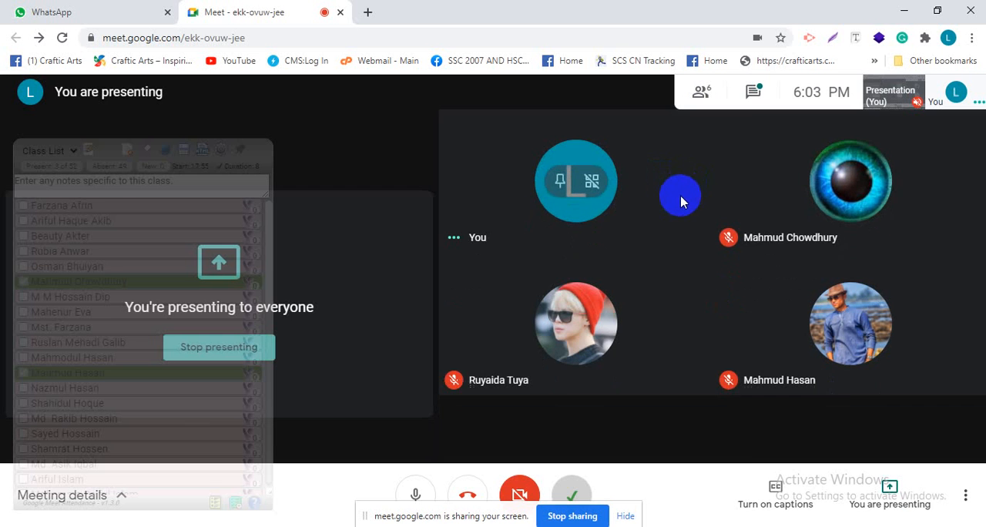
left_click(897, 11)
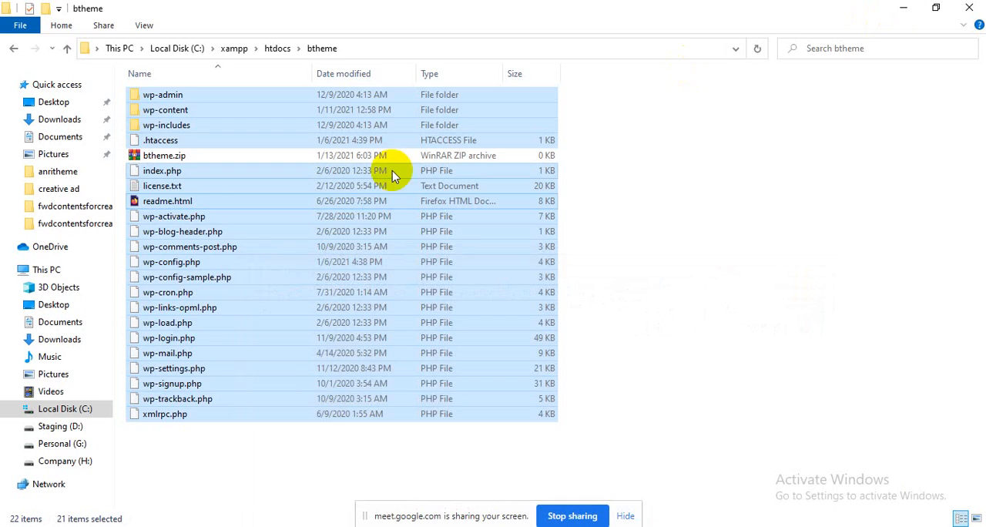
Minimize the open windows, including the archive progress window, and delete all contents of the desktop's theme folder
left_click(900, 8)
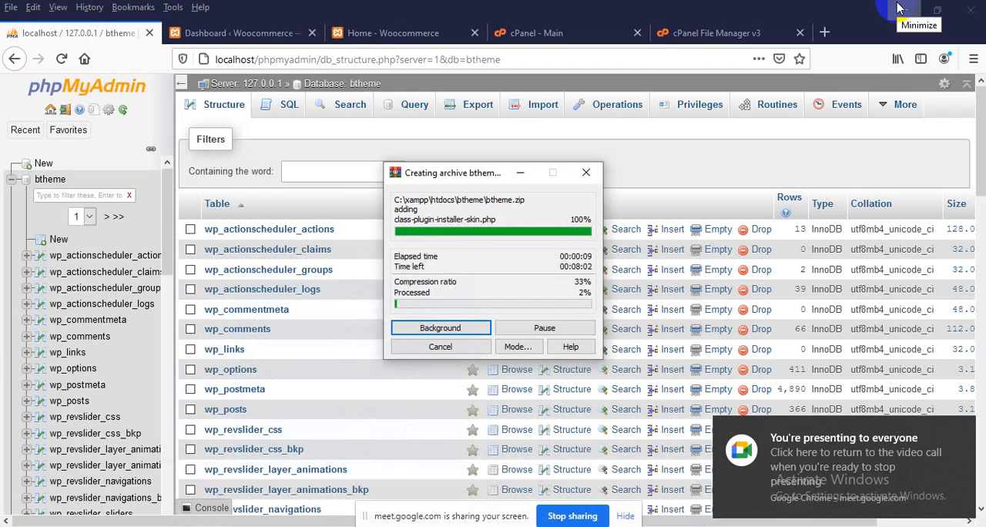
left_click(900, 8)
left_click(518, 173)
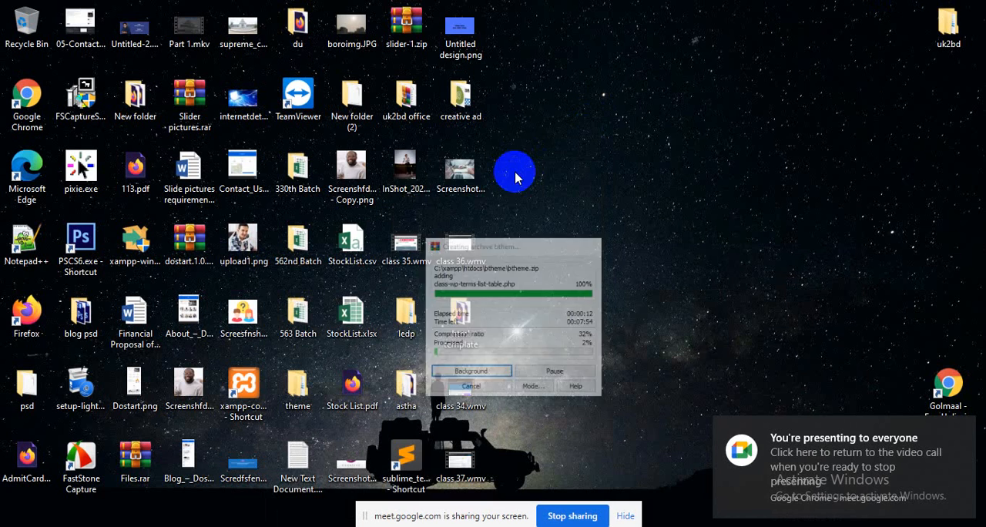
double_click(287, 382)
left_click_drag(207, 175, 198, 93)
key("Delete")
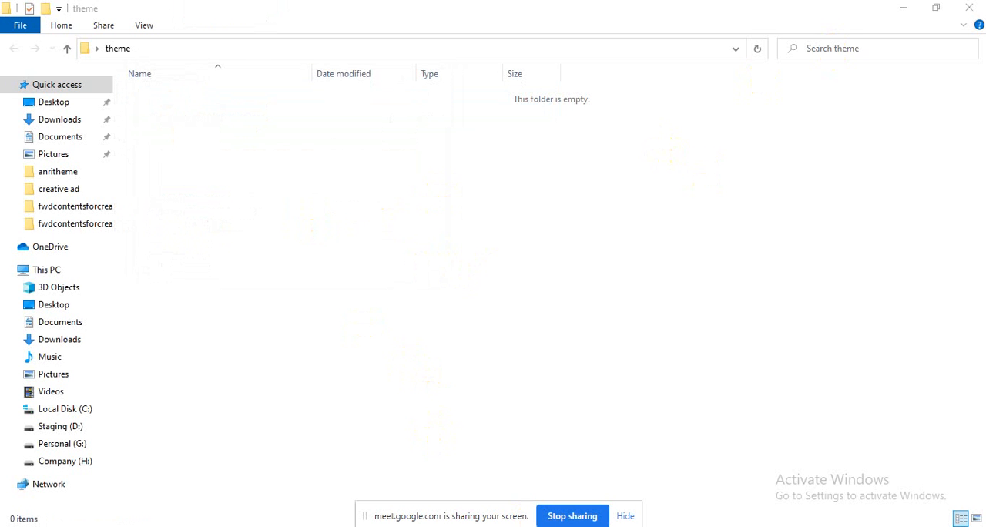
Switch to phpMyAdmin in Firefox, export the local btheme database with the Quick method in SQL format, and save btheme.sql
left_click(464, 526)
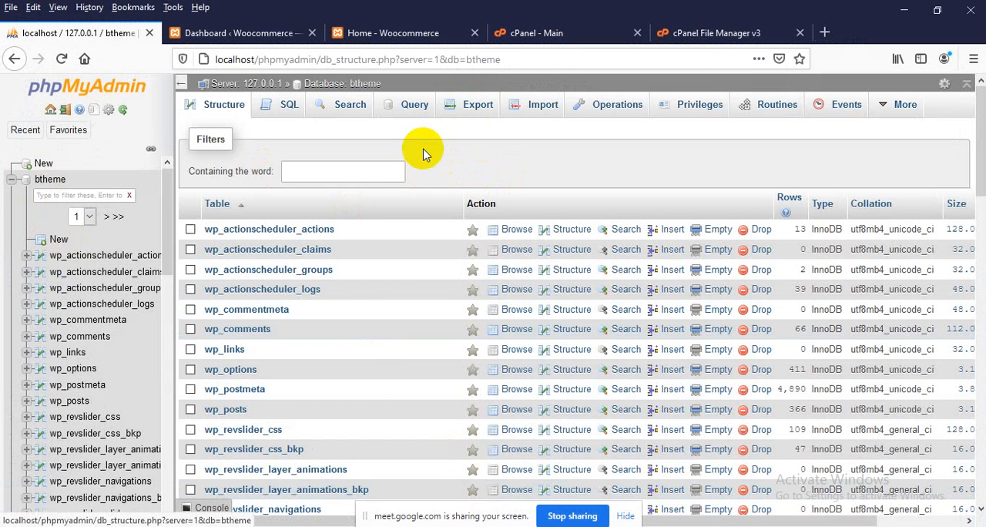
left_click(465, 107)
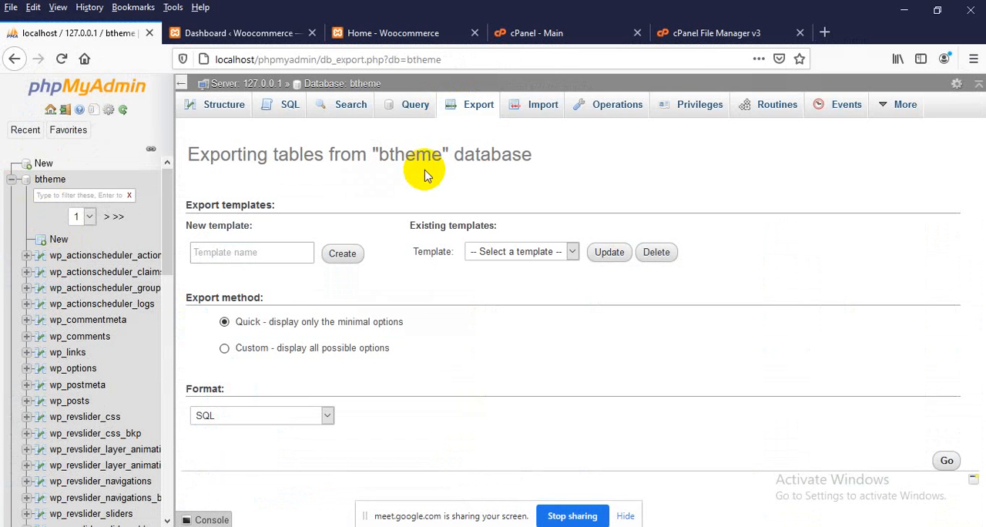
left_click(946, 461)
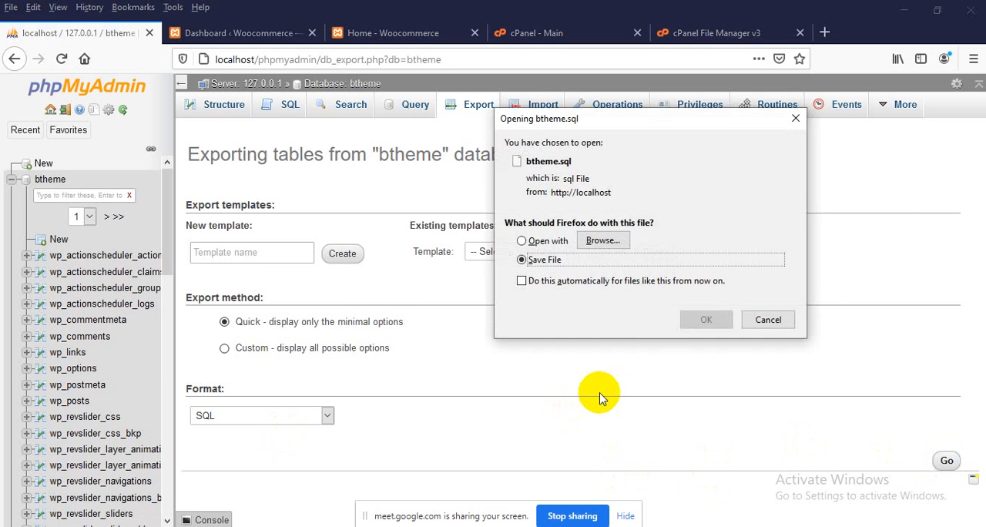
key("Return")
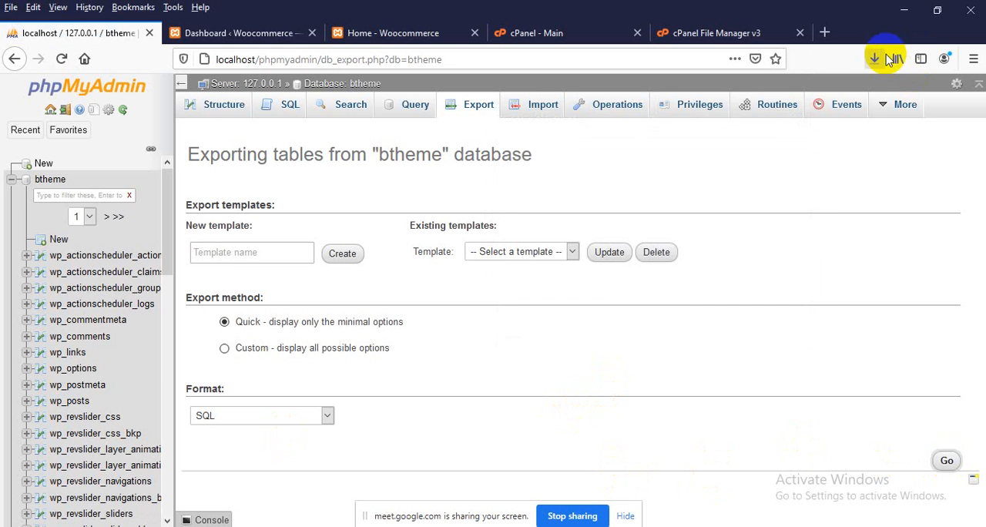
left_click(875, 61)
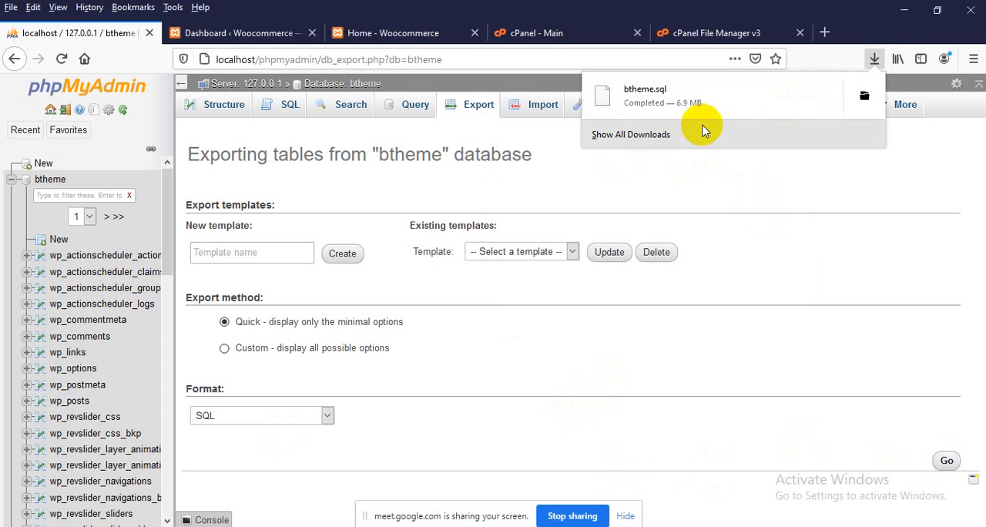
Open the hosting account's MySQL Databases page from cPanel in a new browser tab
left_click(511, 31)
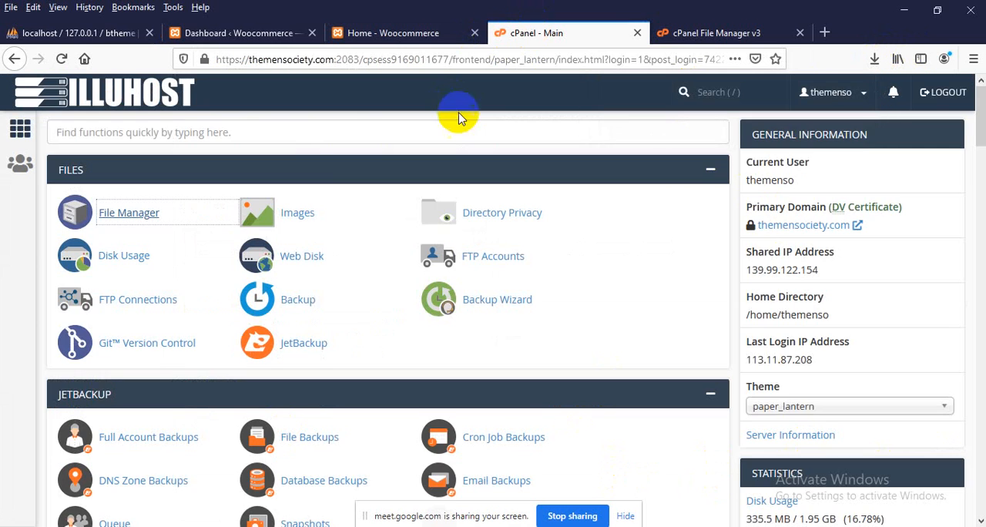
scroll(177, 314, "down", 5)
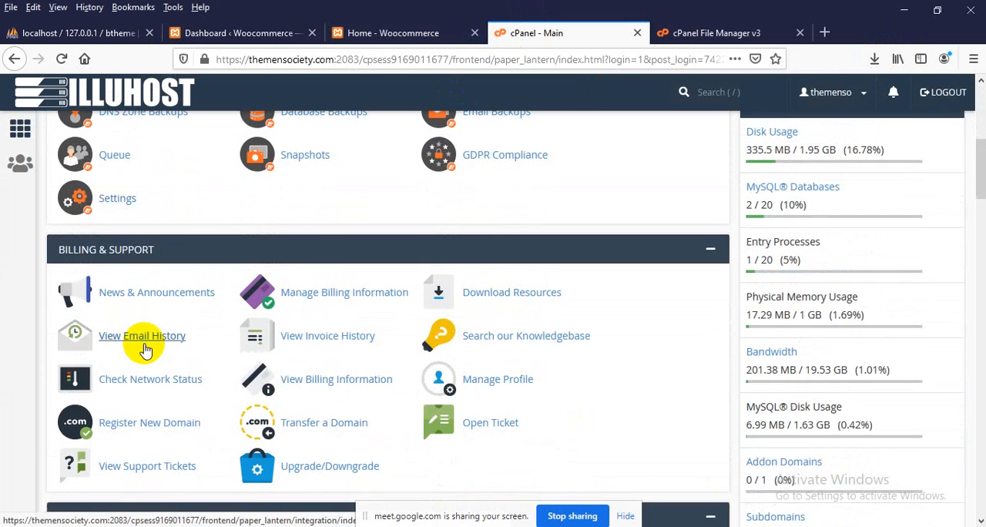
scroll(145, 349, "up", 3)
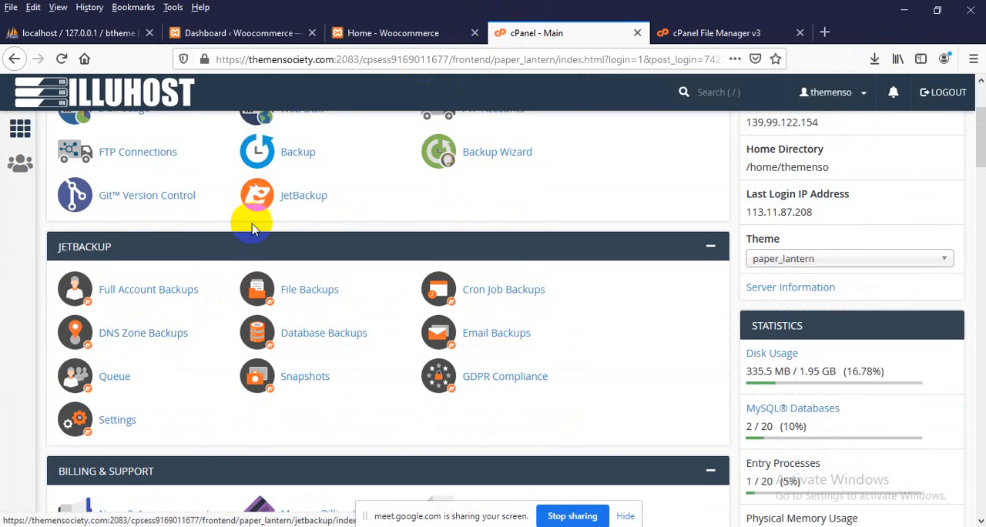
scroll(243, 231, "down", 1)
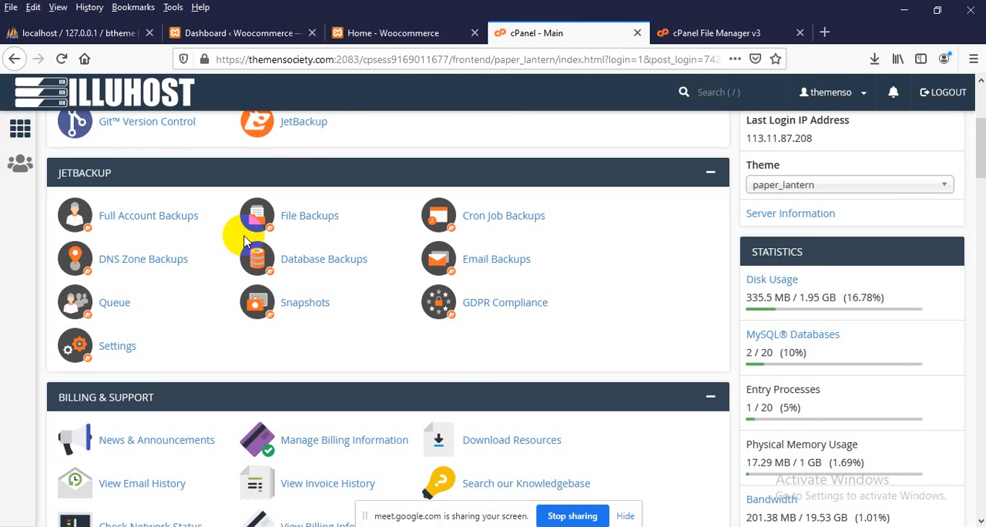
scroll(243, 241, "down", 6)
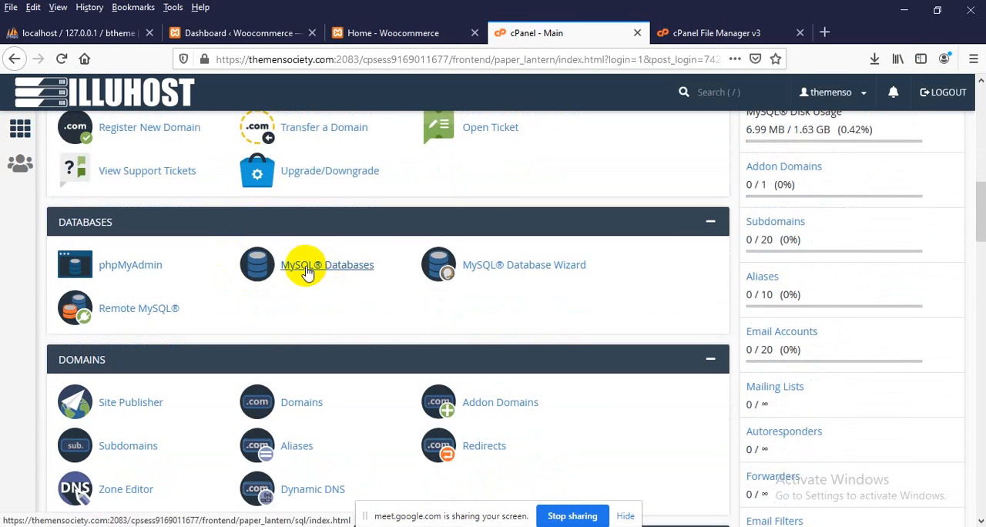
right_click(307, 269)
left_click(354, 276)
left_click(694, 33)
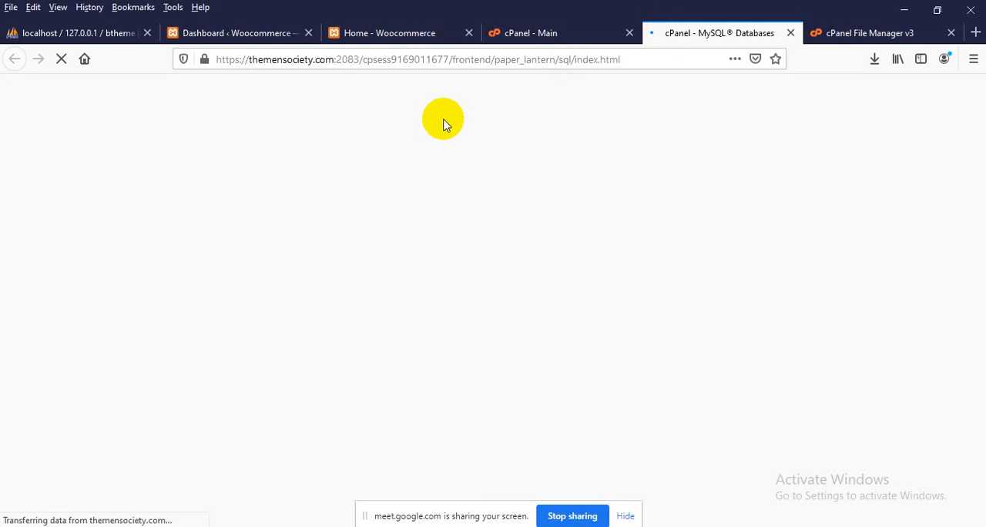
Permanently delete the hosted database themenso_phpinsert and return to the MySQL Databases page
scroll(385, 164, "down", 3)
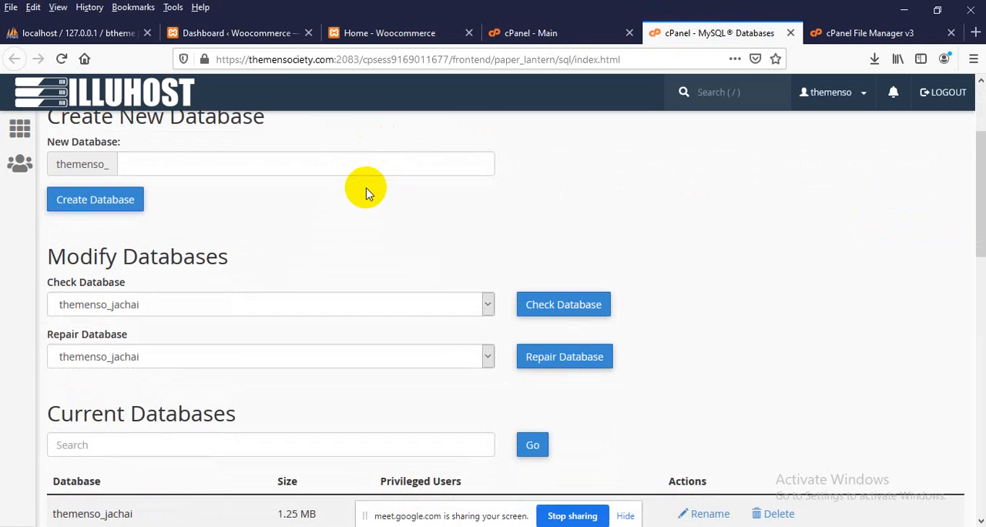
scroll(366, 192, "down", 3)
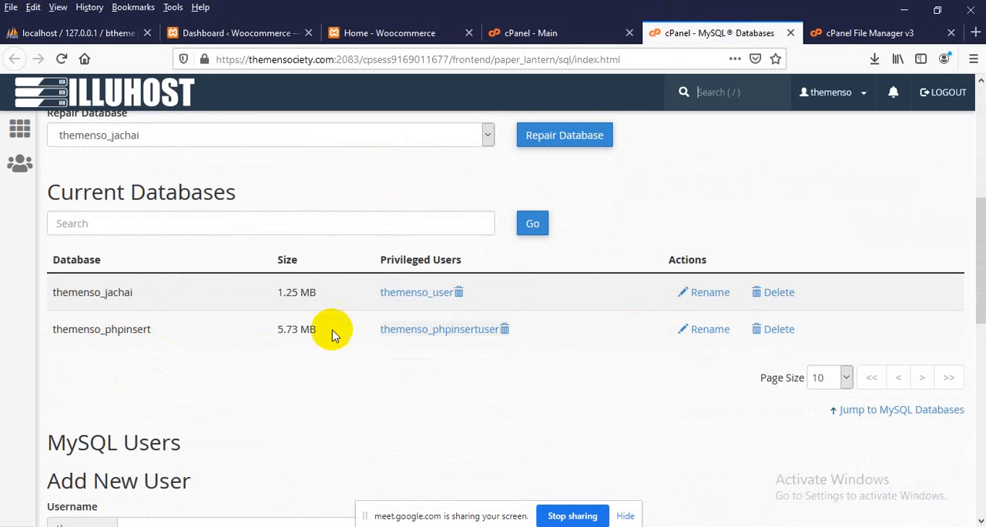
left_click(776, 331)
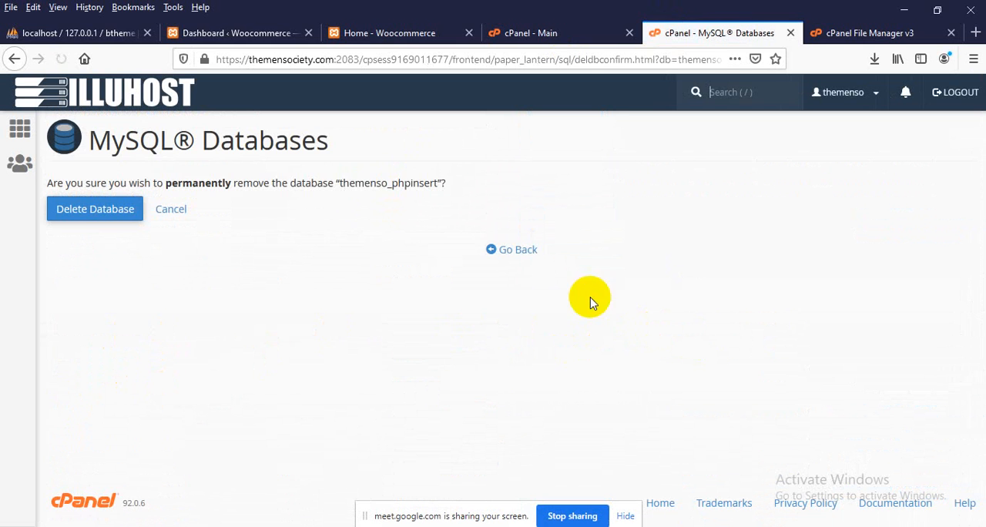
left_click(75, 212)
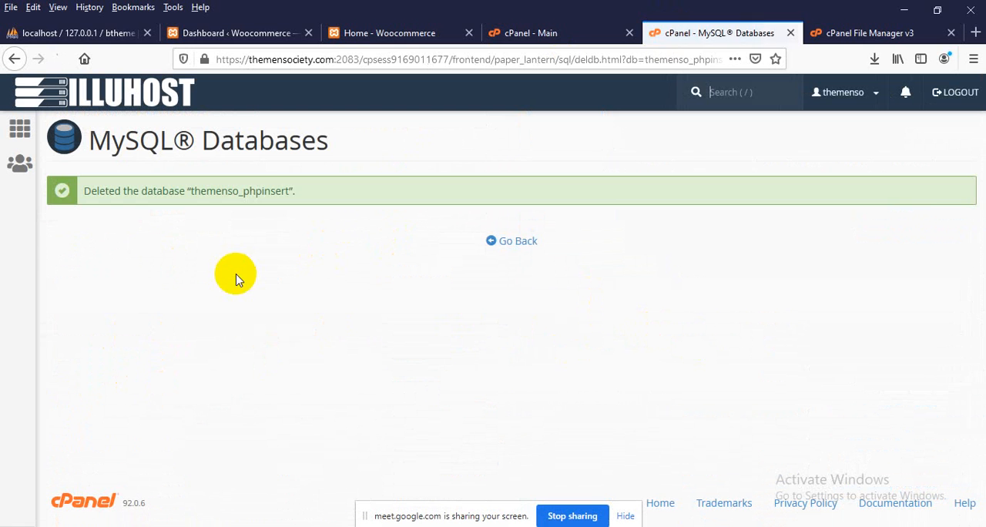
left_click(516, 242)
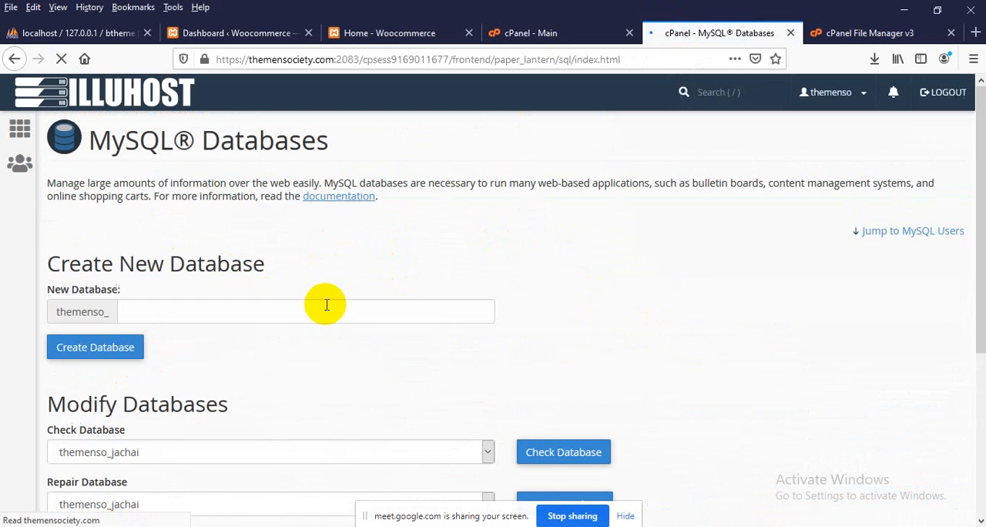
Permanently delete the MySQL user themenso_phpinsertuser and return to the MySQL Databases page
scroll(337, 300, "down", 10)
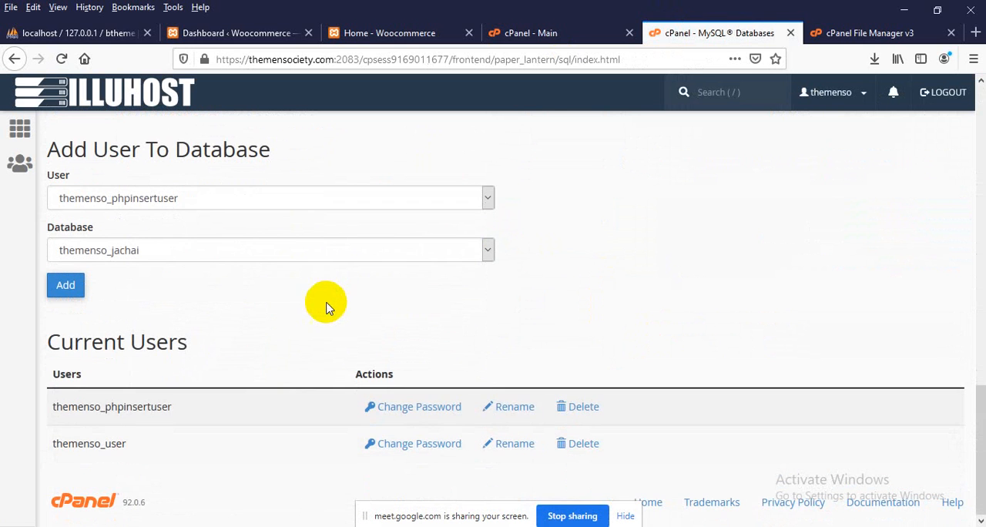
left_click(587, 406)
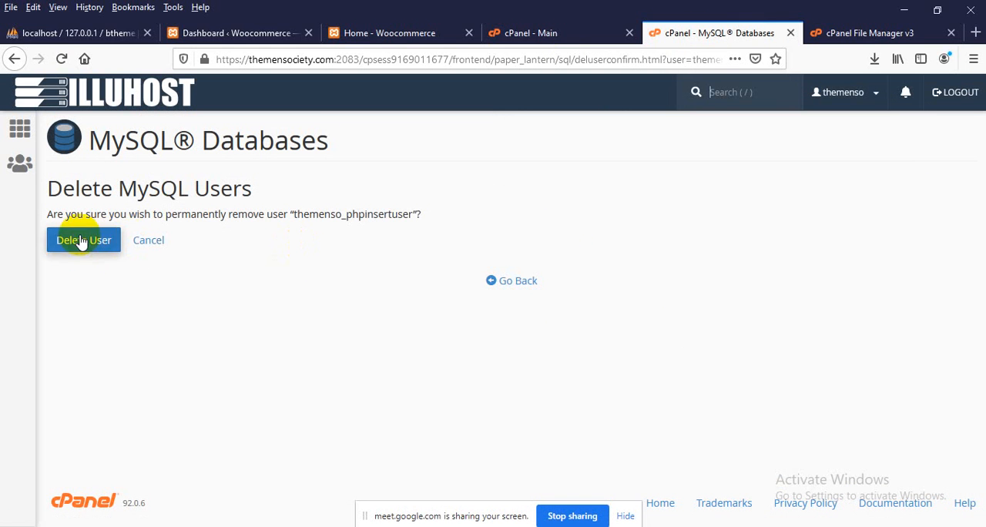
left_click(82, 240)
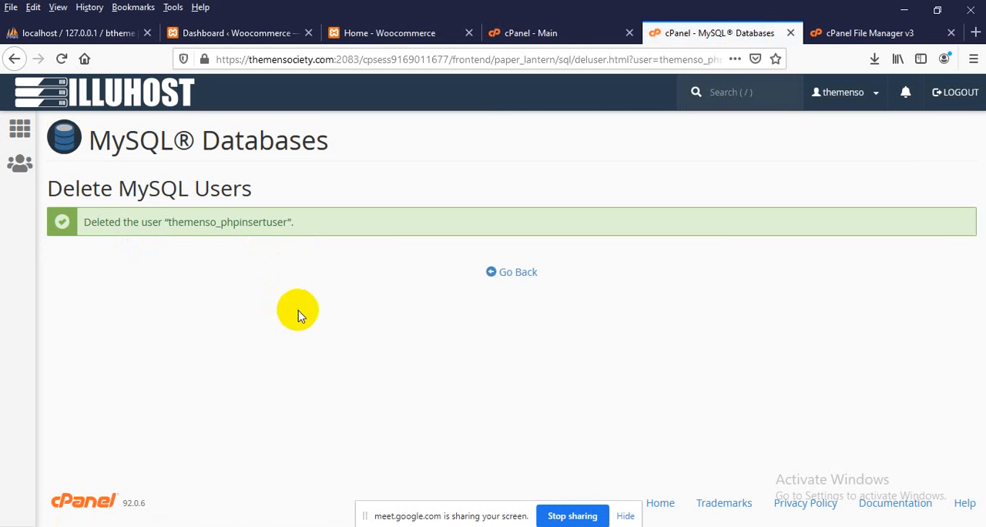
left_click(522, 274)
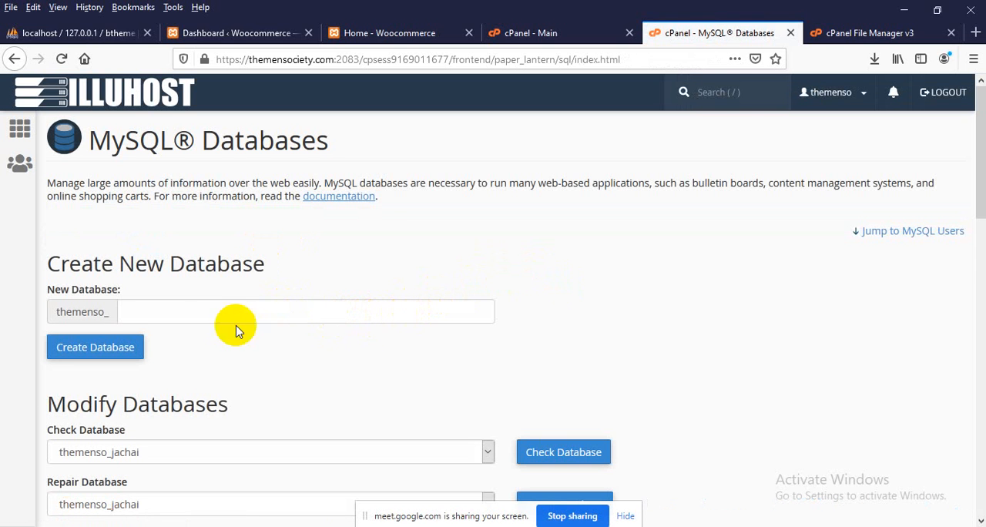
Create a new MySQL database named btheme under the themenso_ prefix
left_click_drag(109, 269, 181, 271)
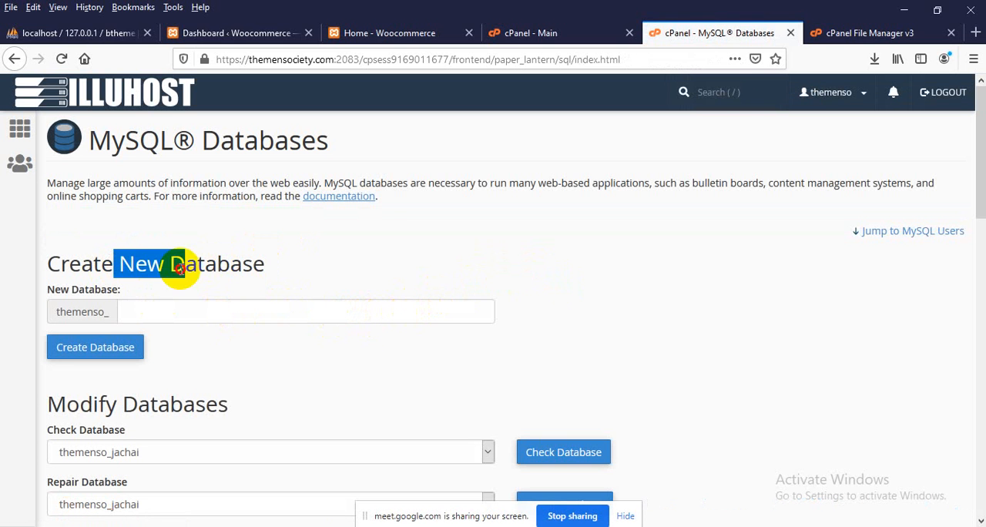
left_click(95, 262)
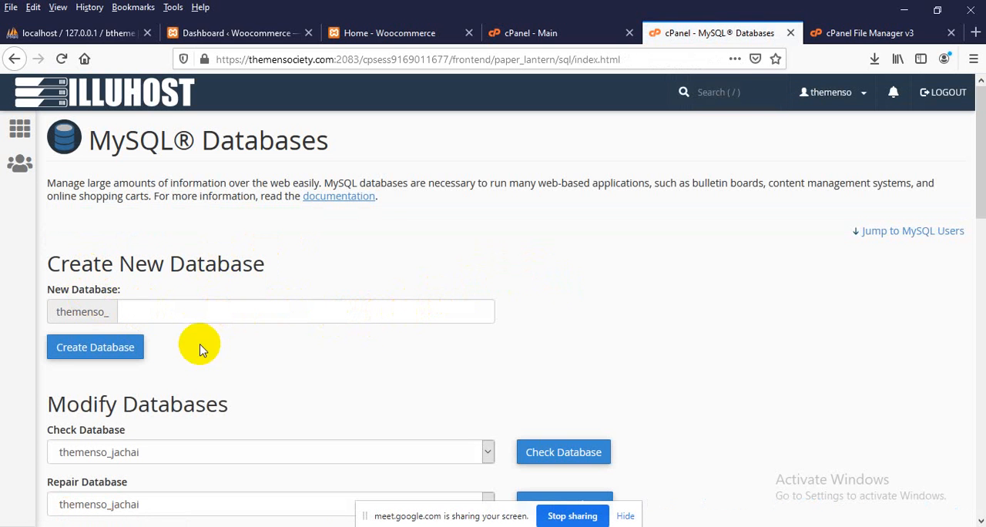
left_click(183, 308)
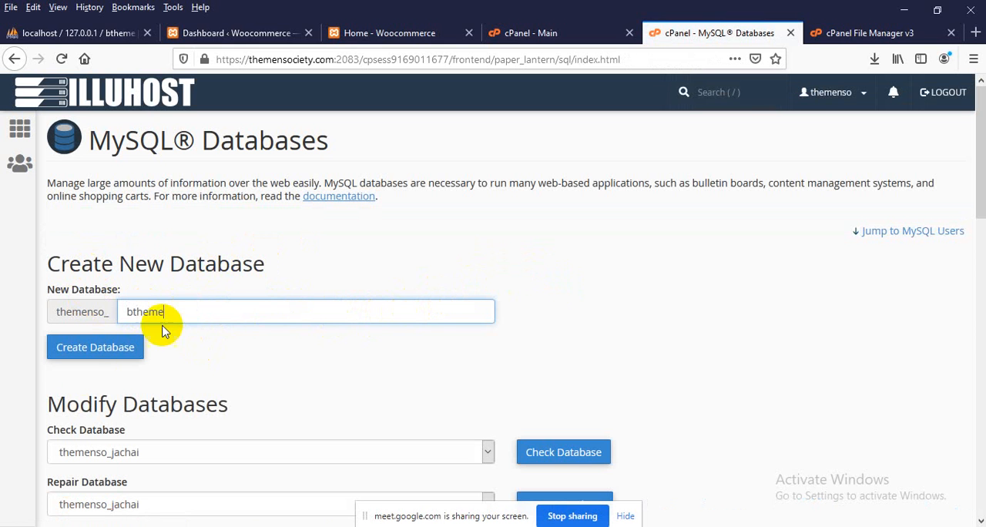
left_click(95, 351)
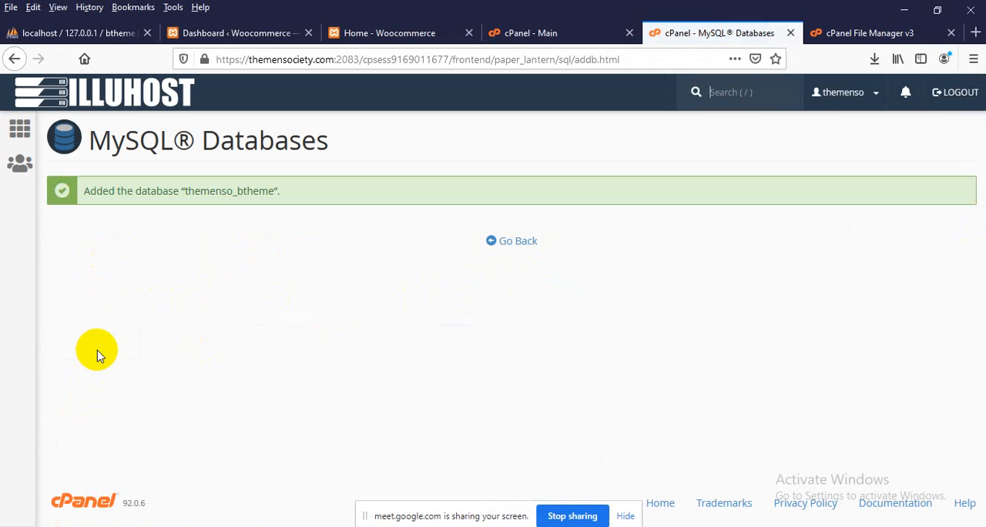
Copy the new database's name into a new text document in the theme folder as "db name: themenso_btheme" and save it
double_click(221, 198)
key("ctrl+c")
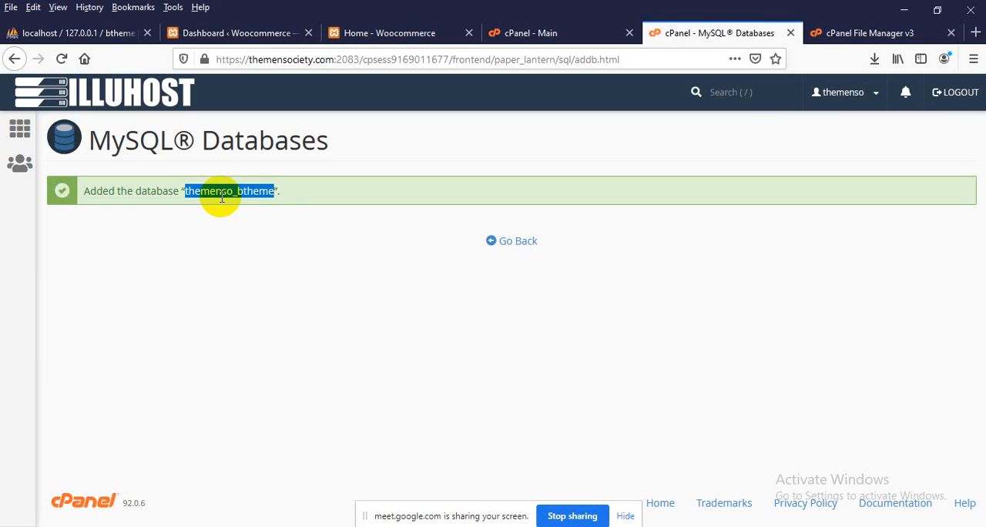
left_click(899, 9)
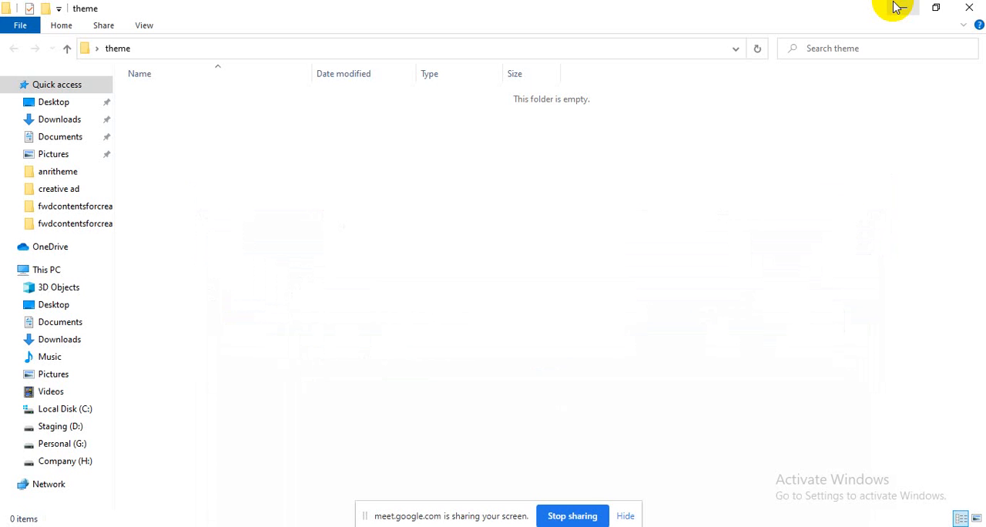
right_click(461, 214)
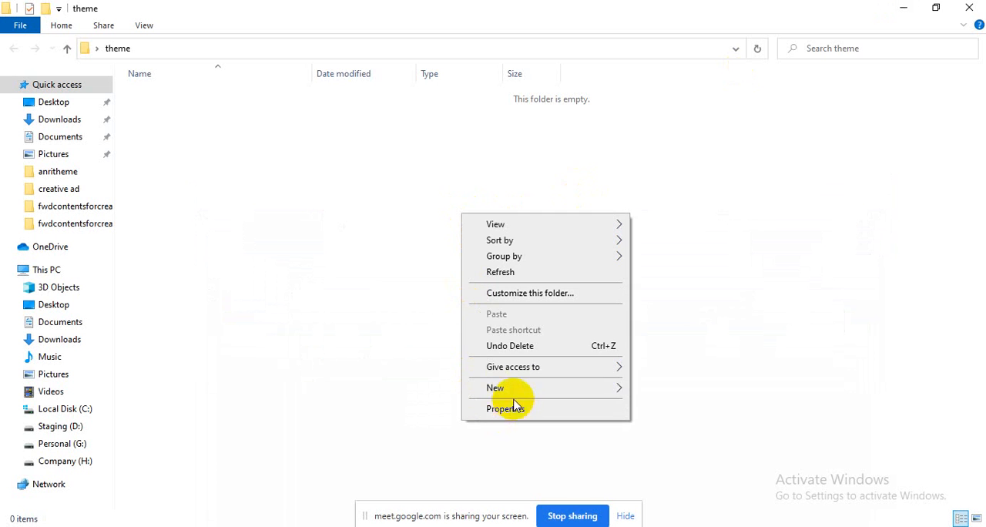
mouse_move(523, 387)
left_click(705, 353)
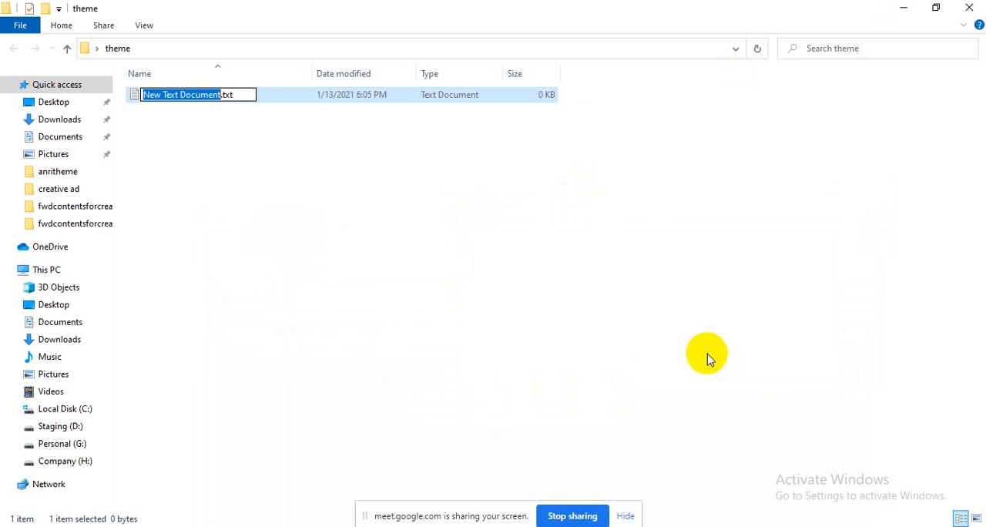
key("Return")
type("d")
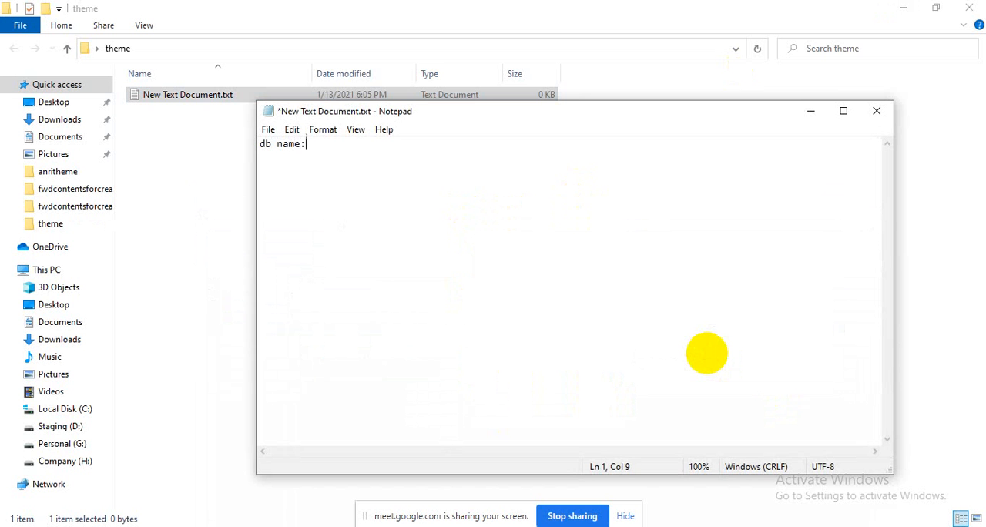
type("b name:")
key("ctrl+v")
key("ctrl+s")
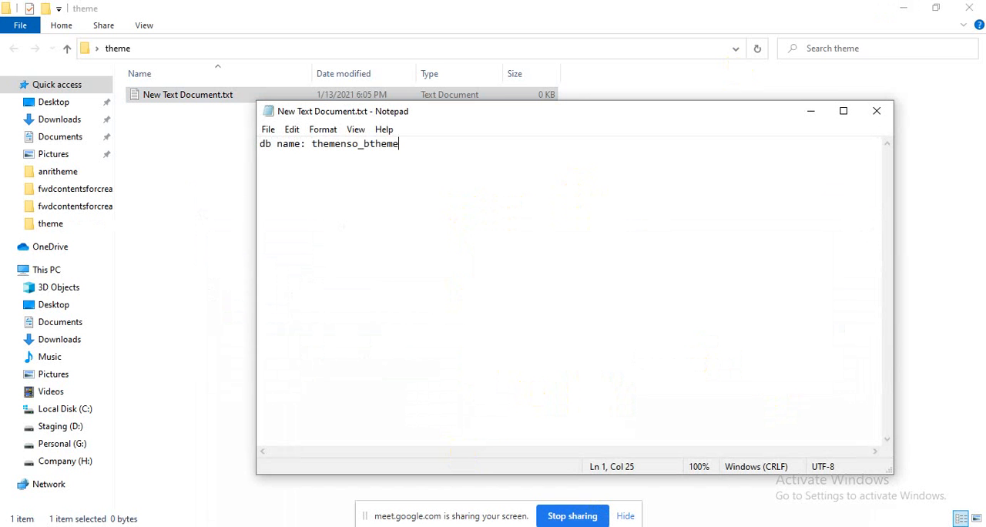
Return to the hosting's MySQL Databases page and enter bthemeuser as the username for a new MySQL user
key("alt+Tab")
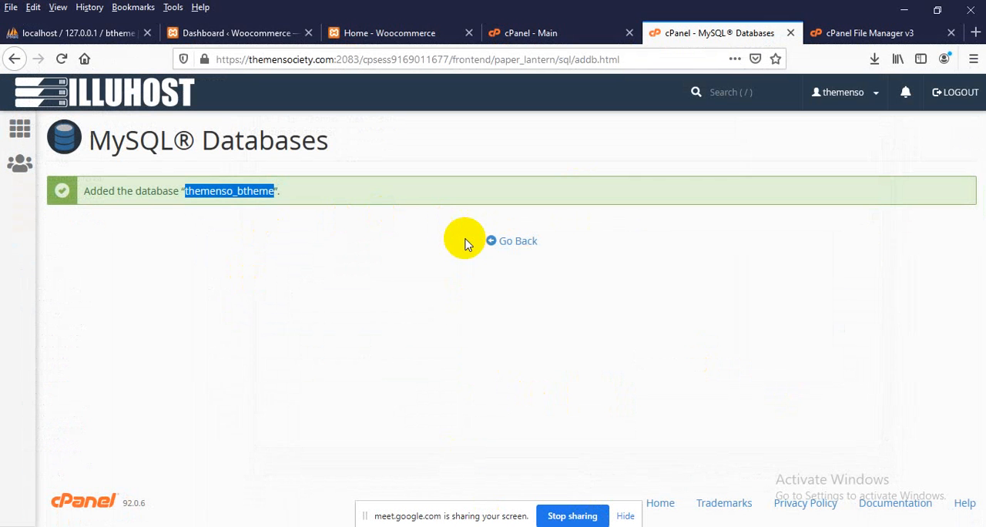
left_click(509, 243)
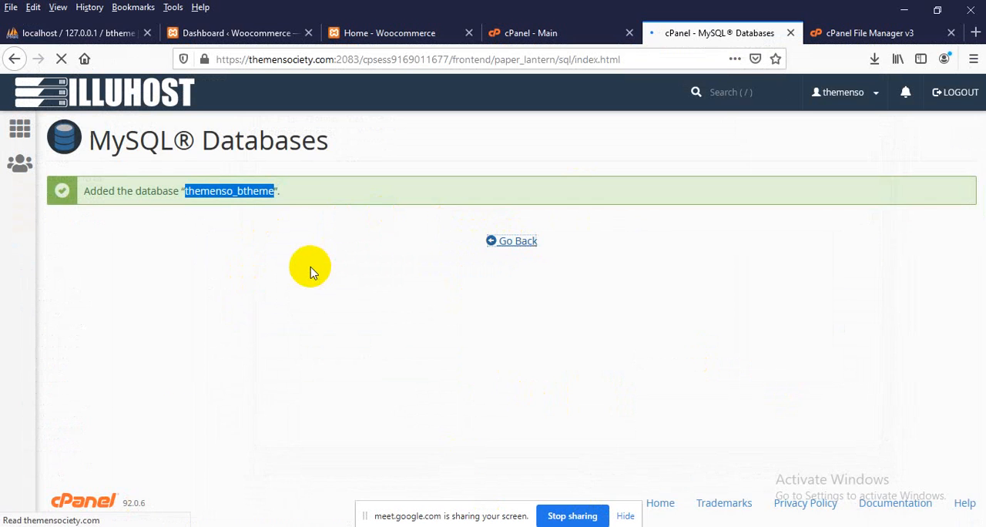
scroll(309, 271, "down", 7)
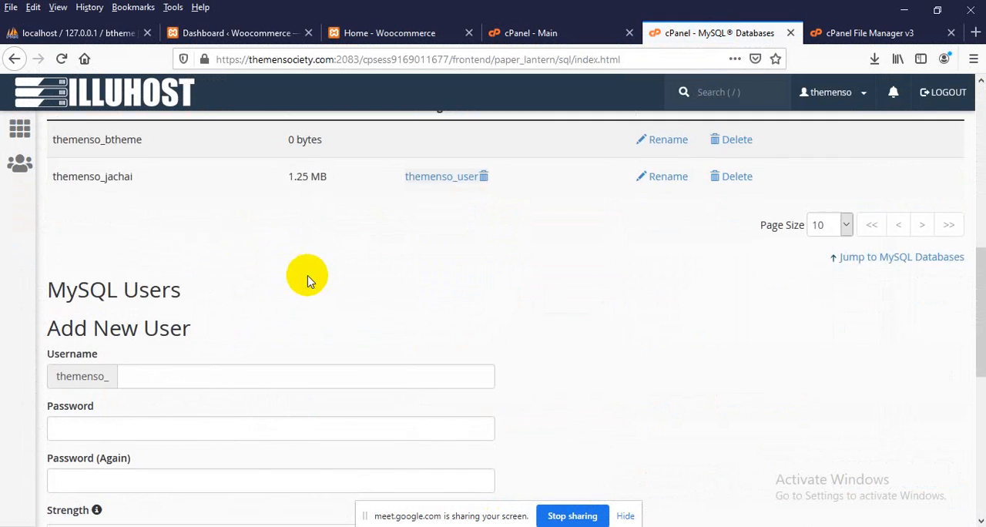
scroll(309, 280, "down", 2)
left_click(184, 229)
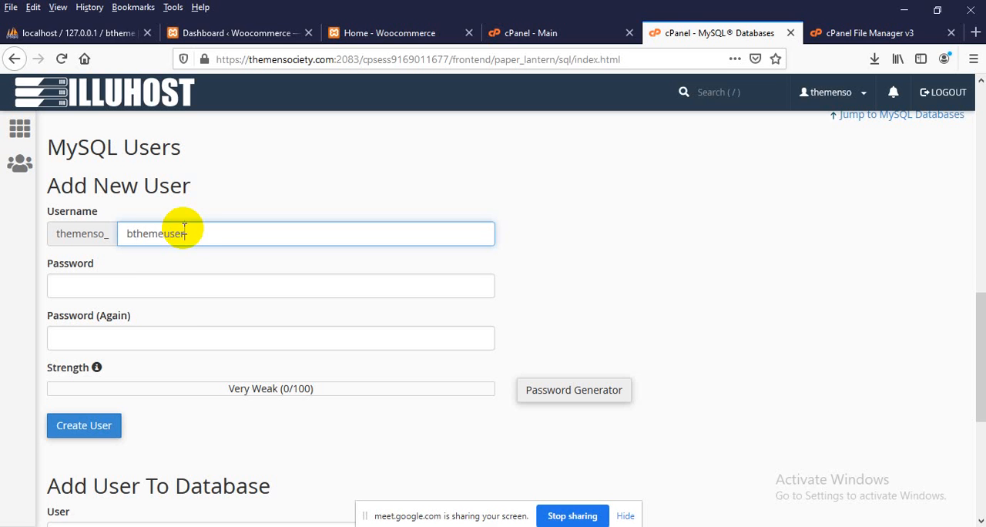
Add a "db pw:" line with the new database user's password to the notes document and copy the password
left_click(556, 526)
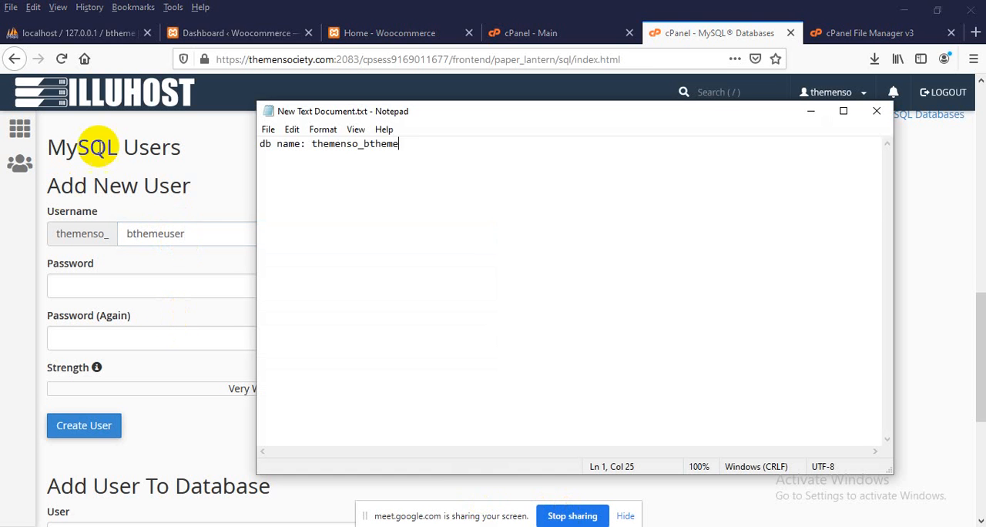
key("Return")
key("Return")
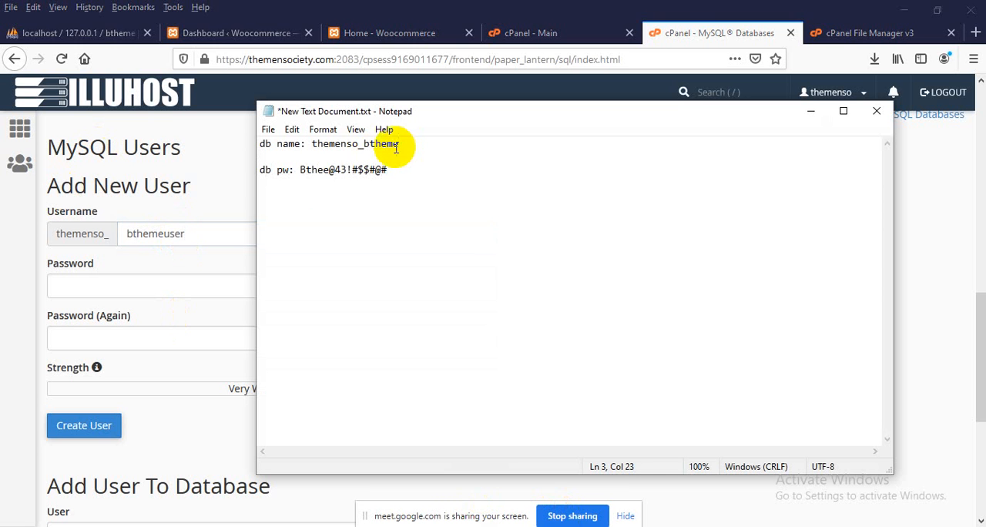
left_click(301, 170, "shift")
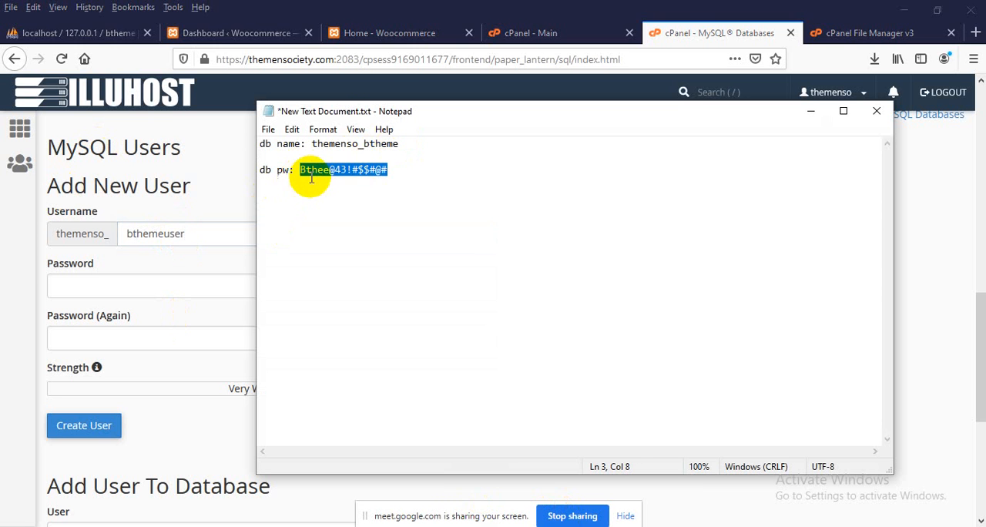
Paste the noted password into both password fields of the new MySQL user form and create the user
left_click(101, 34)
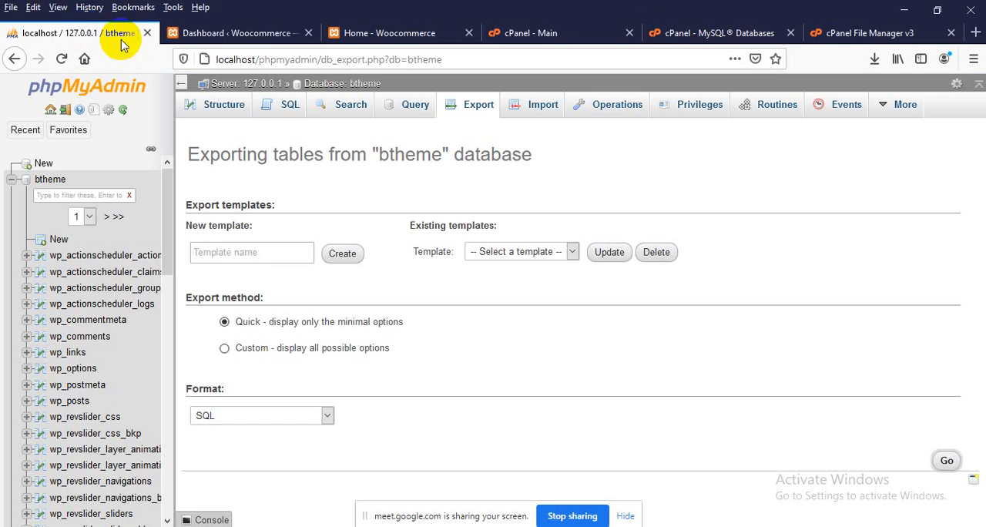
left_click(718, 38)
left_click(152, 282)
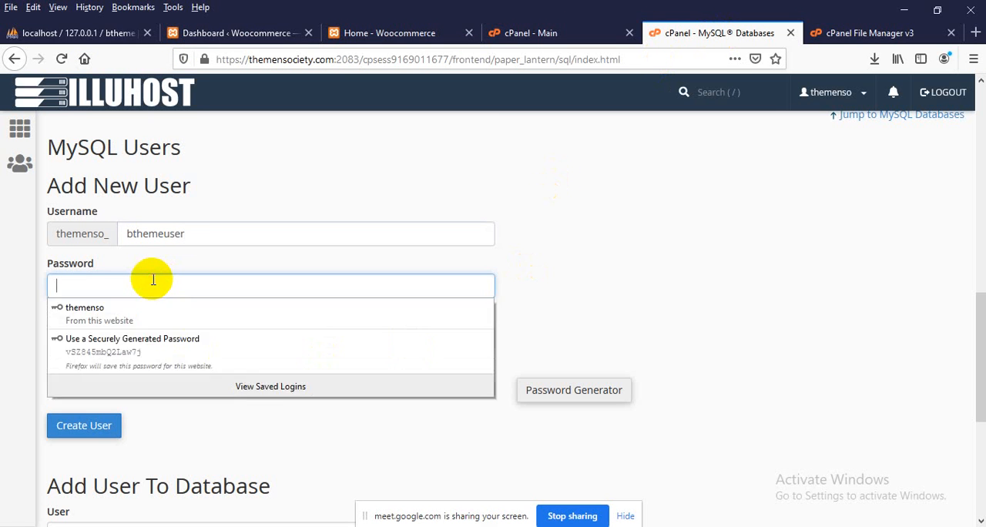
key("ctrl+v")
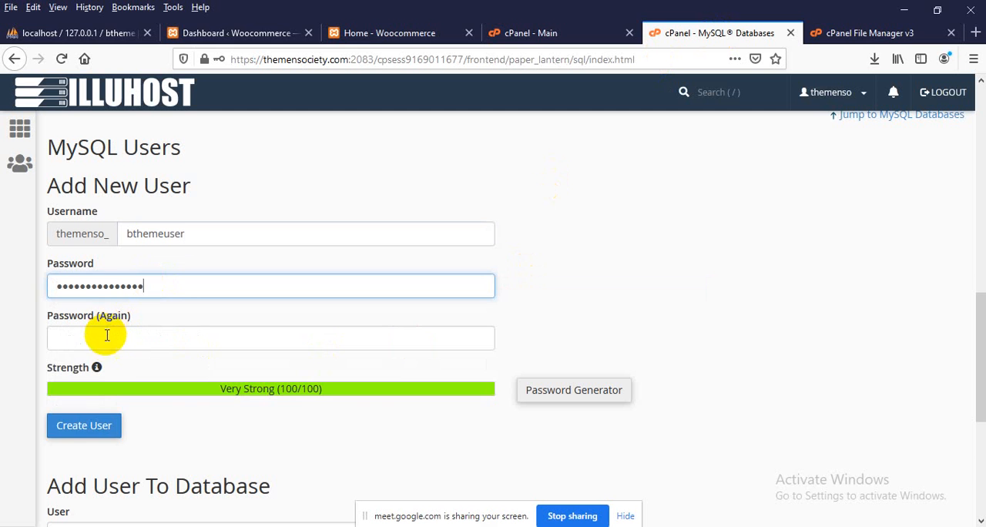
left_click(105, 338)
key("ctrl+v")
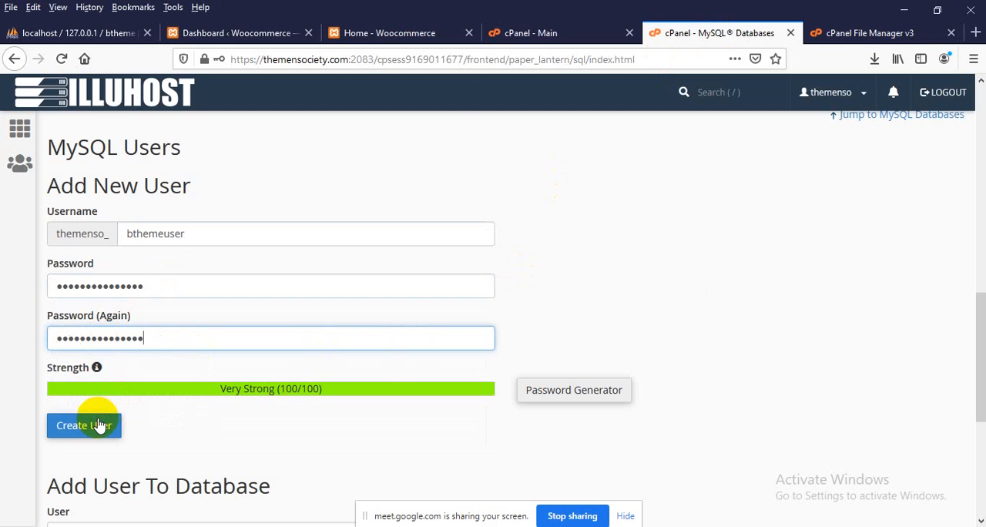
left_click(85, 426)
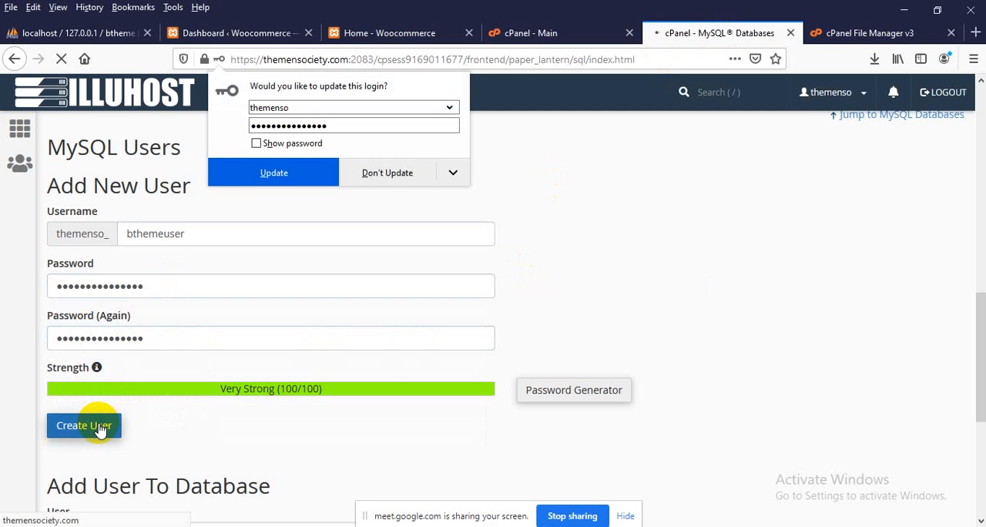
left_click(147, 364)
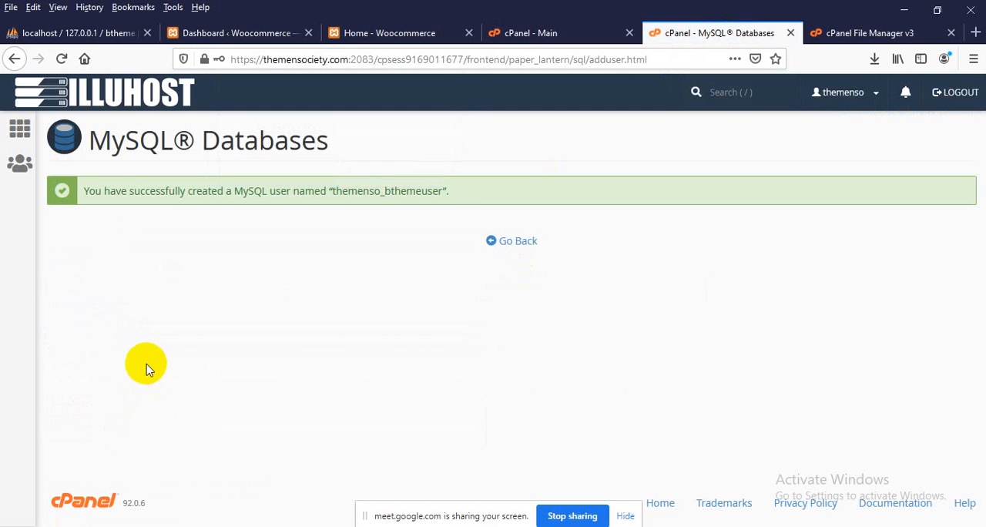
Copy the new MySQL user's name into the notes document between the name and password lines as "db uname: themenso_bthemeuser"
double_click(377, 189)
key("ctrl+c")
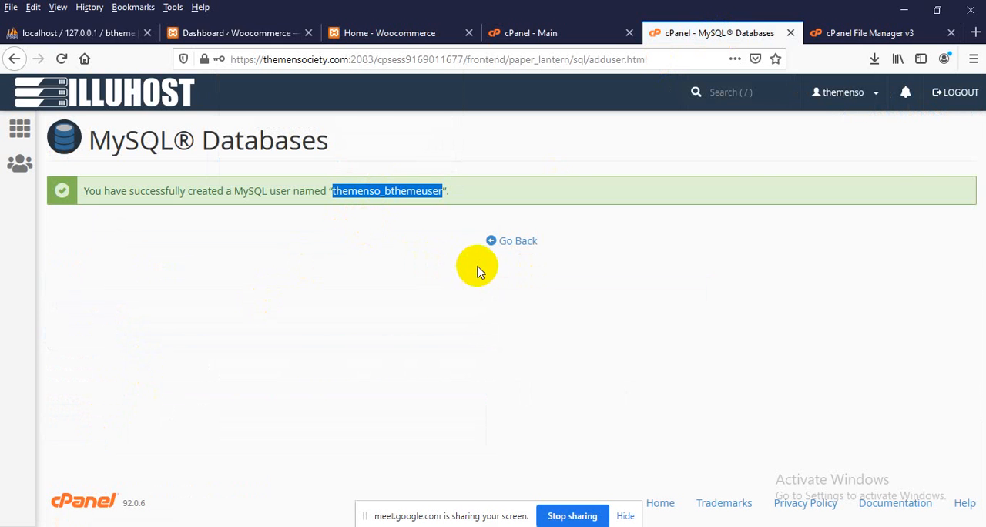
key("alt+Tab")
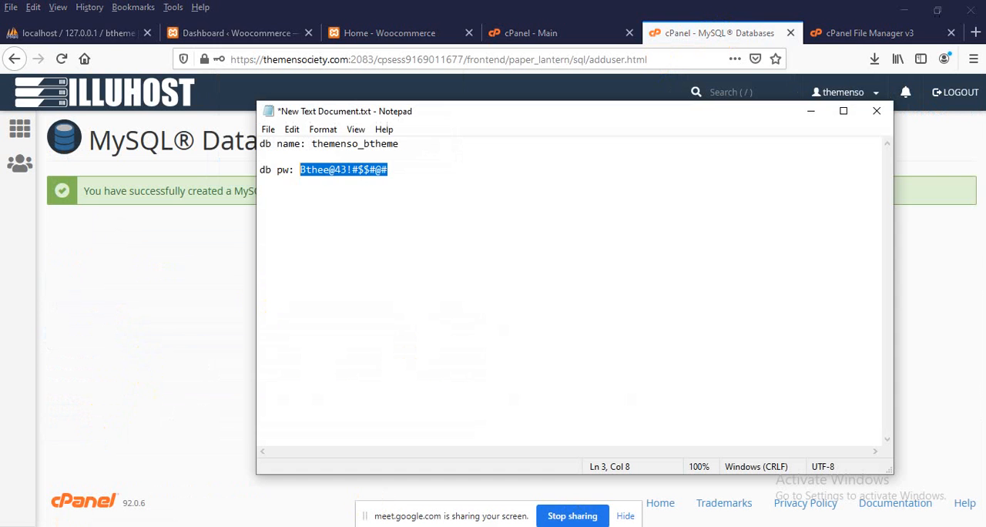
left_click(276, 156)
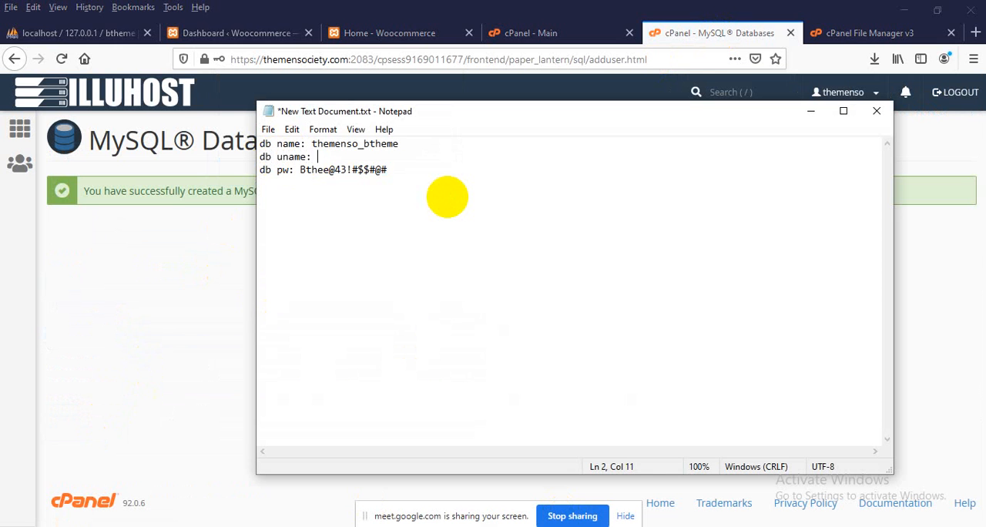
key("ctrl+v")
left_click(128, 305)
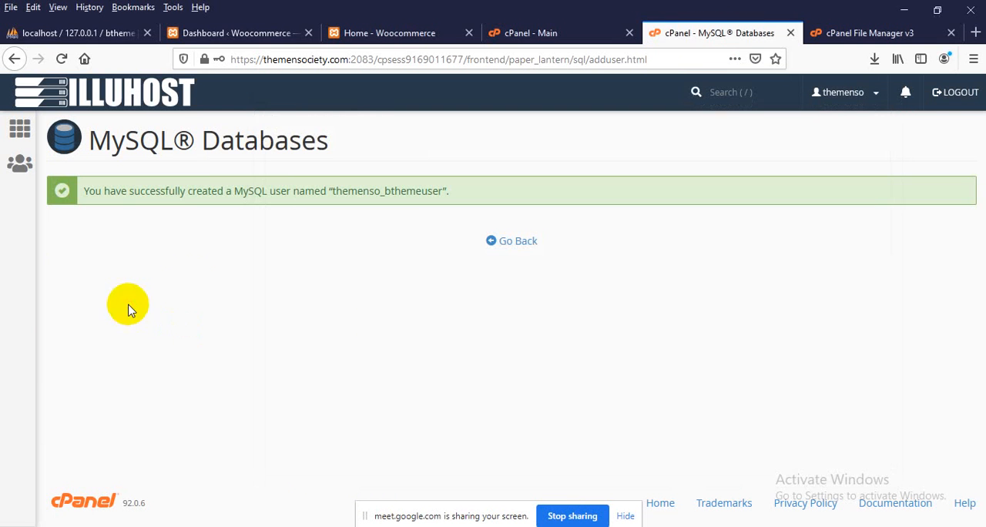
Return to the MySQL Databases page and add the user themenso_bthemeuser to the database themenso_btheme
left_click(504, 244)
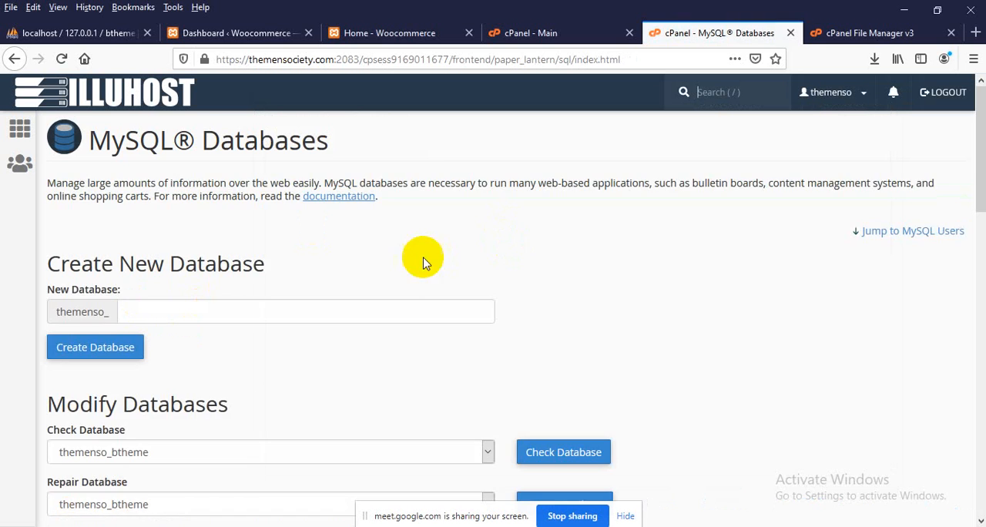
scroll(422, 265, "down", 10)
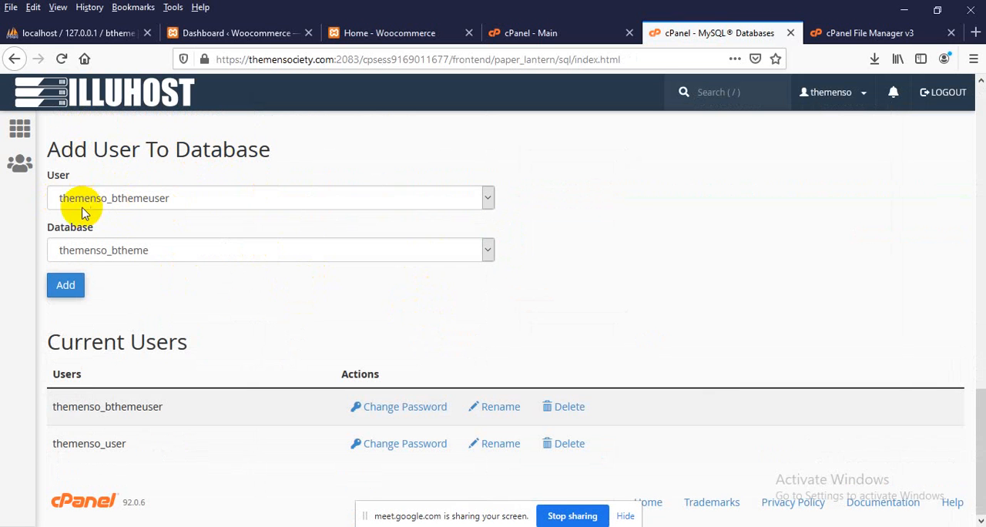
left_click(128, 203)
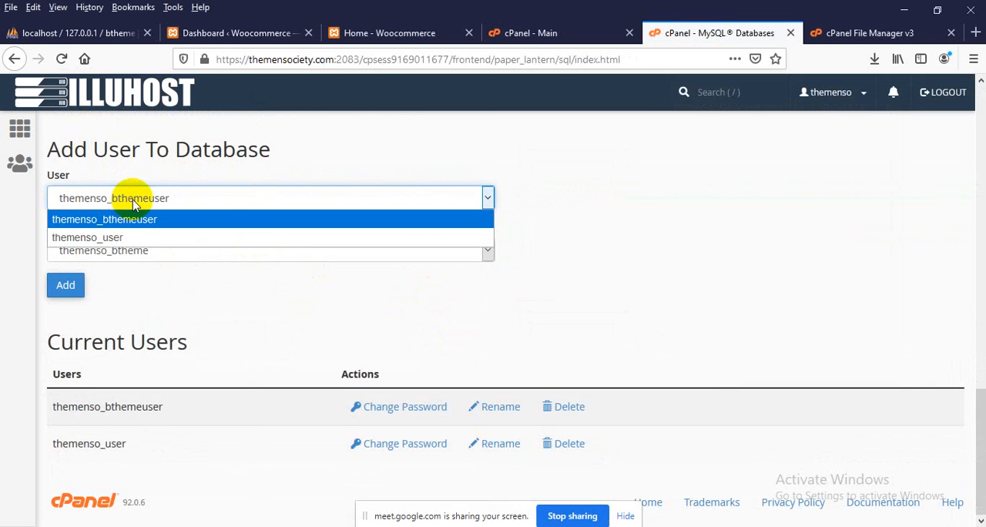
left_click(132, 196)
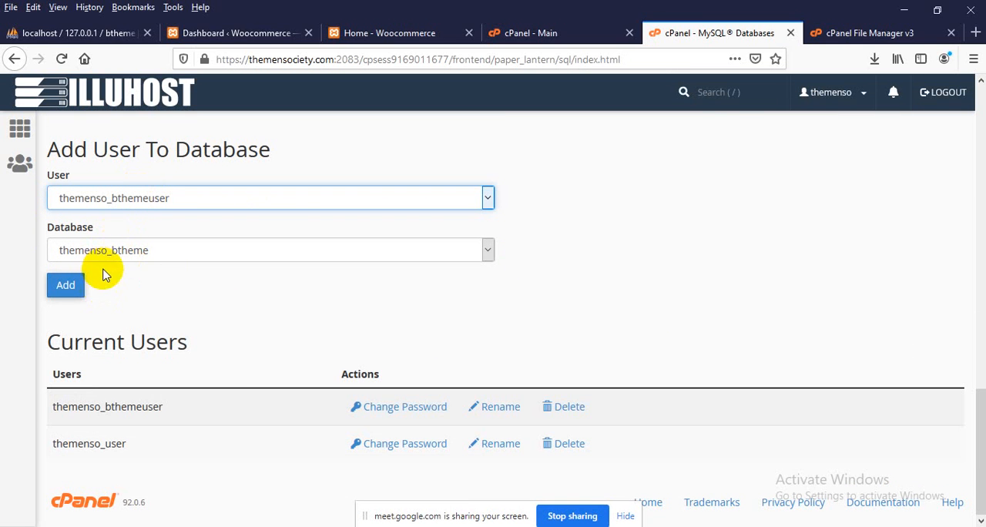
left_click(65, 287)
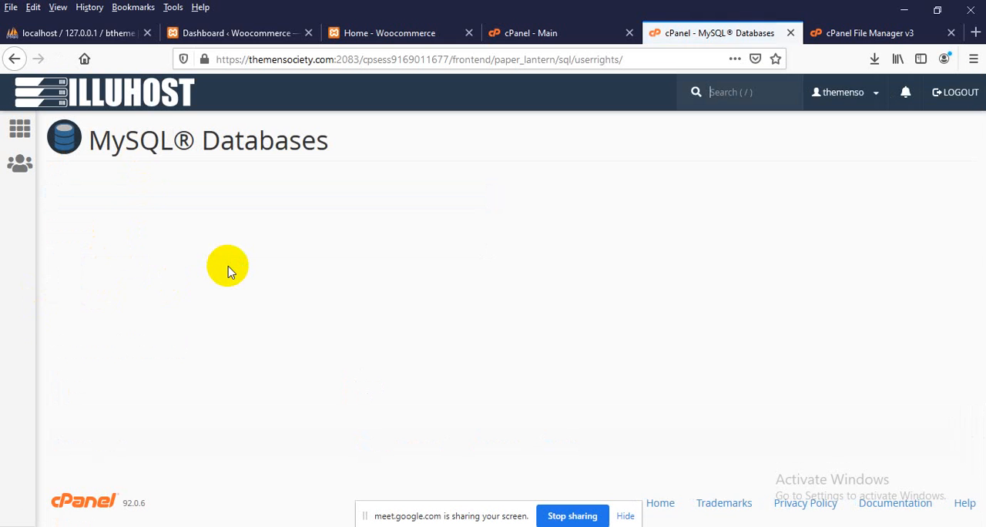
Grant themenso_bthemeuser all privileges on the database themenso_btheme and save the changes
left_click(79, 275)
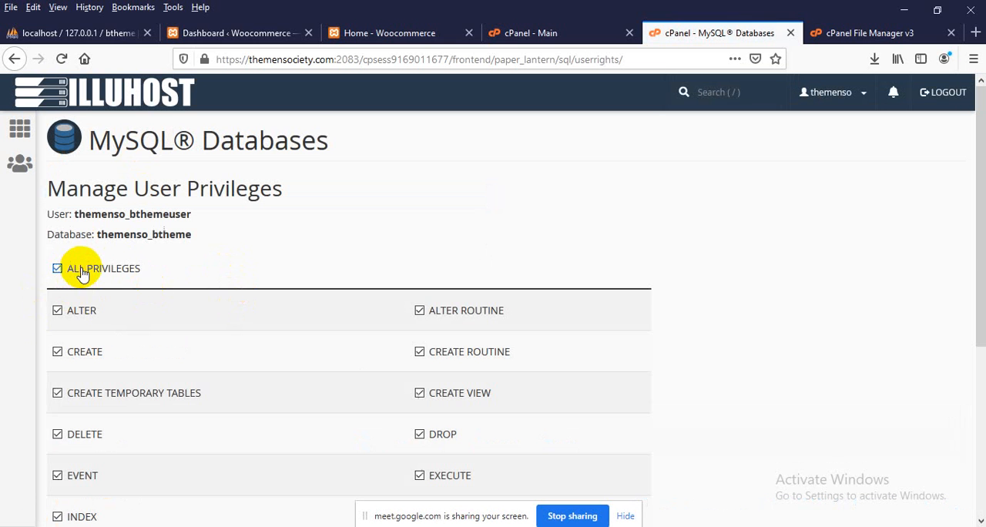
scroll(81, 278, "down", 3)
left_click(108, 418)
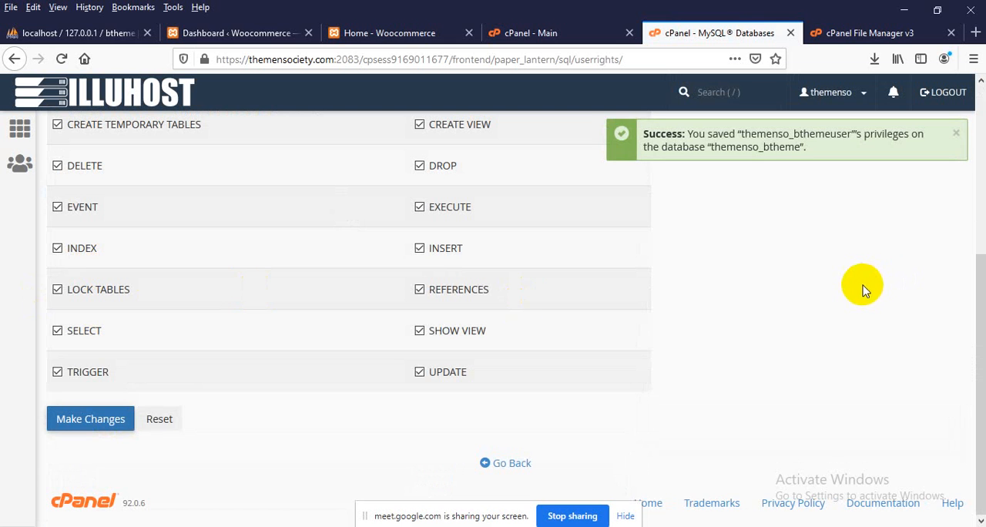
scroll(820, 289, "up", 3)
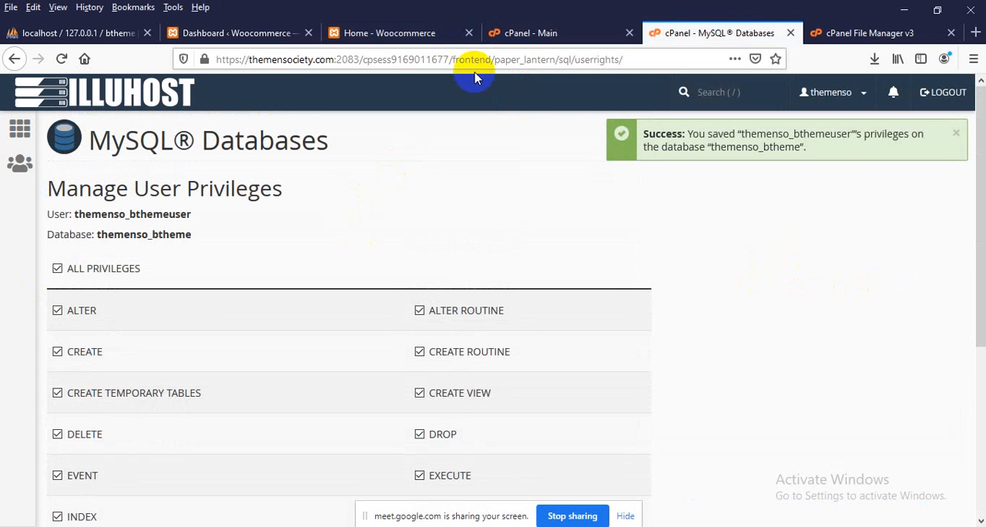
key("alt+Tab")
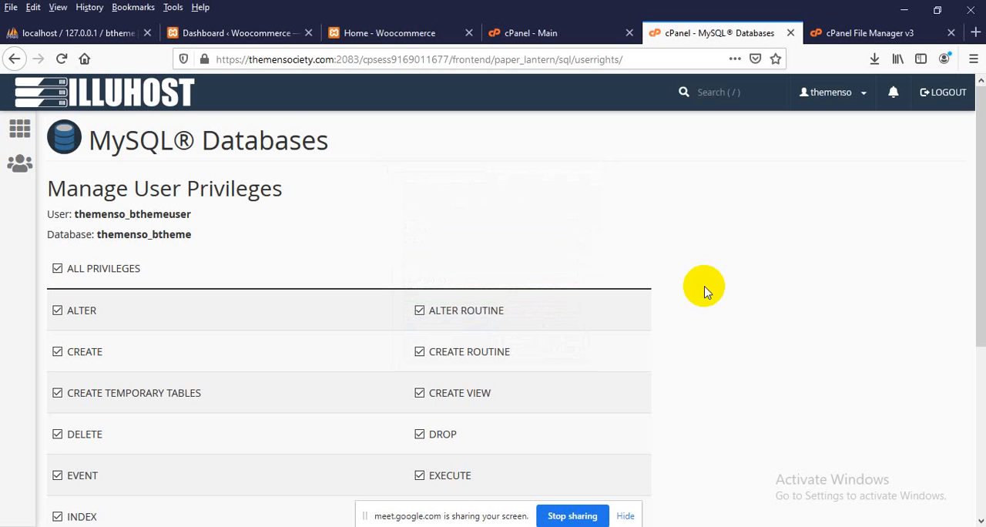
scroll(563, 309, "down", 5)
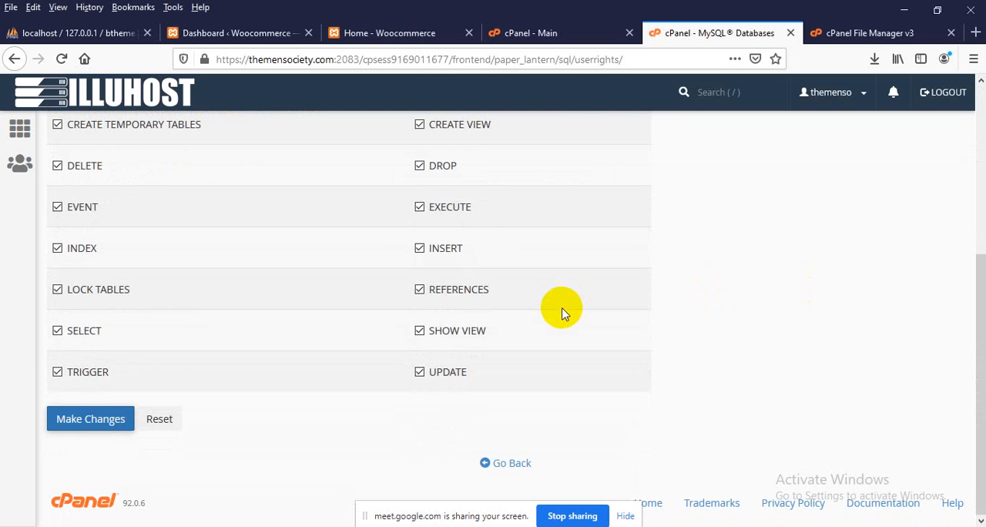
scroll(600, 312, "up", 3)
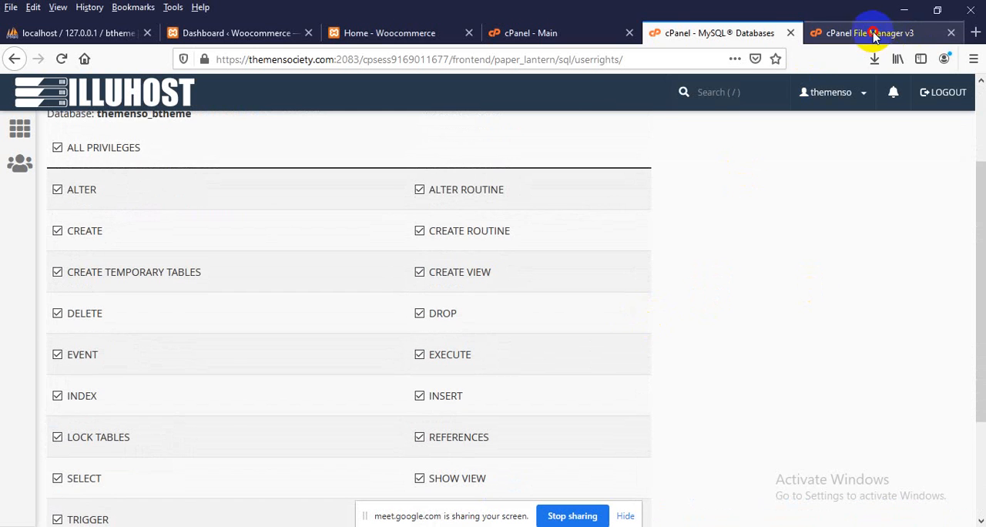
Move btheme.zip from the local xampp htdocs btheme folder into the theme folder
left_click(874, 35)
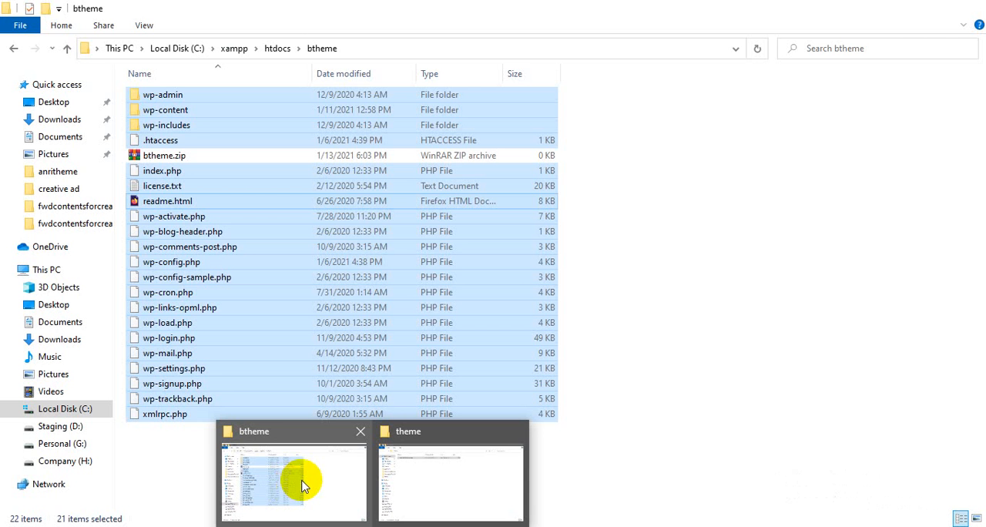
left_click(266, 495)
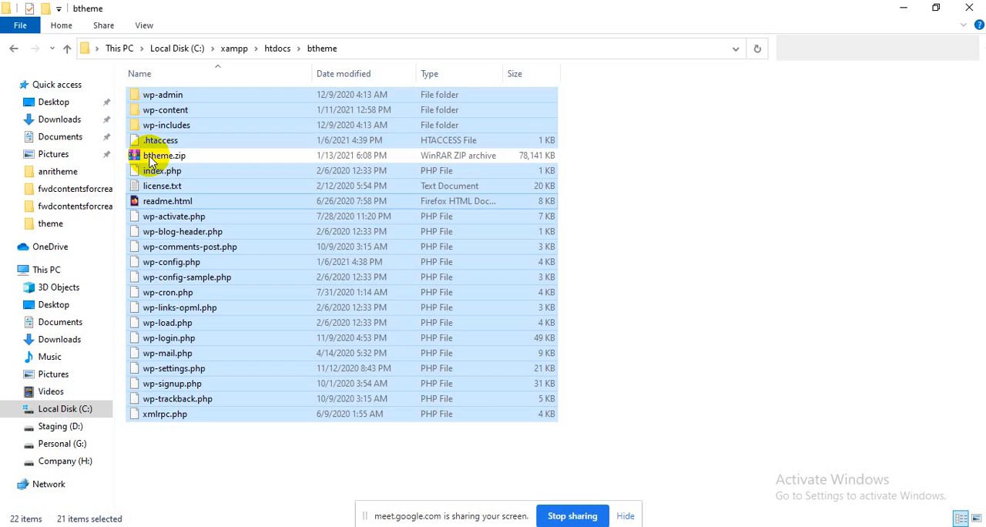
left_click(162, 157)
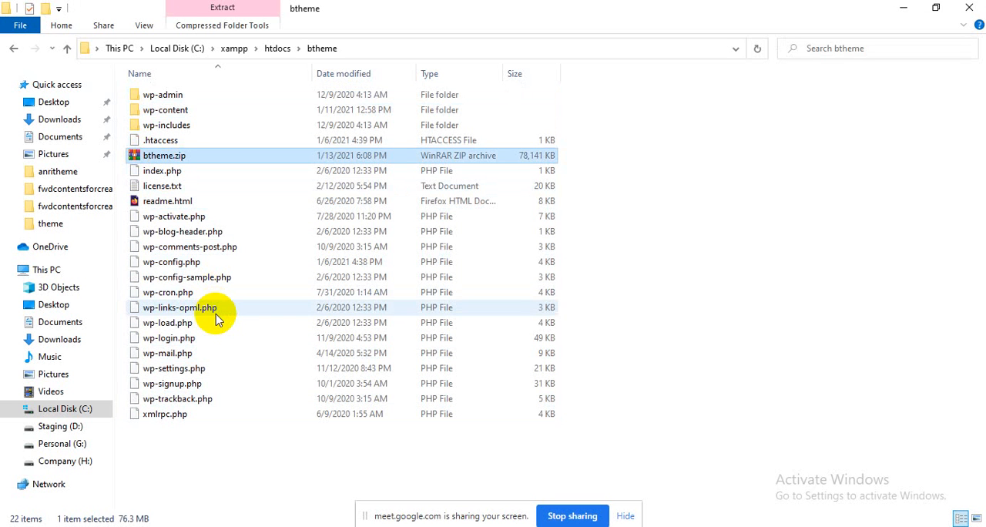
key("ctrl+x")
left_click(411, 474)
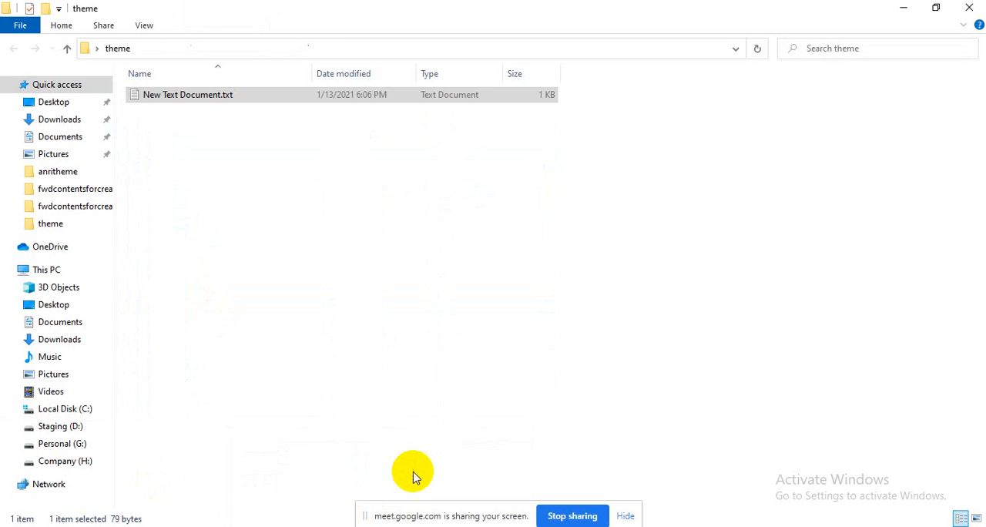
left_click(281, 227)
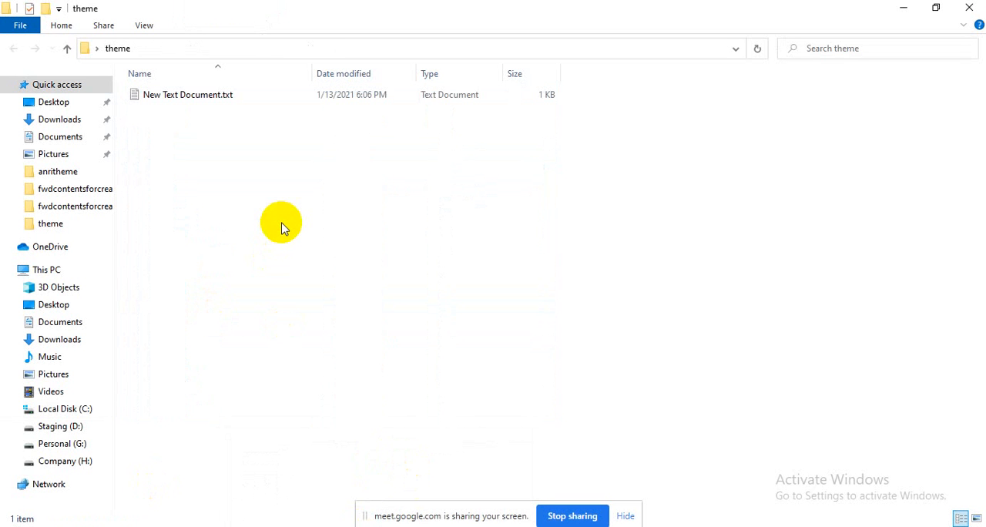
key("ctrl+v")
Upload btheme.zip from the Desktop's theme folder to /home/themenso/public_html through the cPanel File Manager
left_click(502, 526)
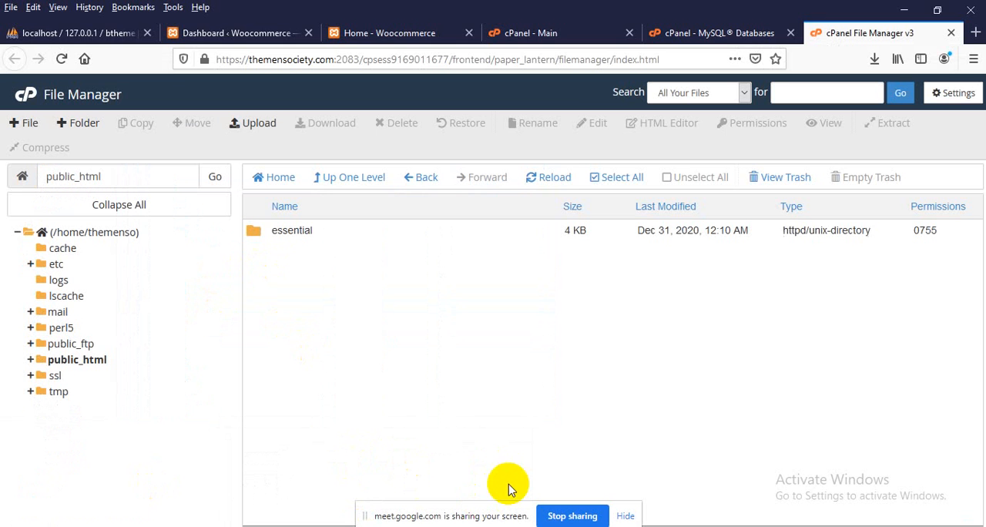
left_click(260, 124)
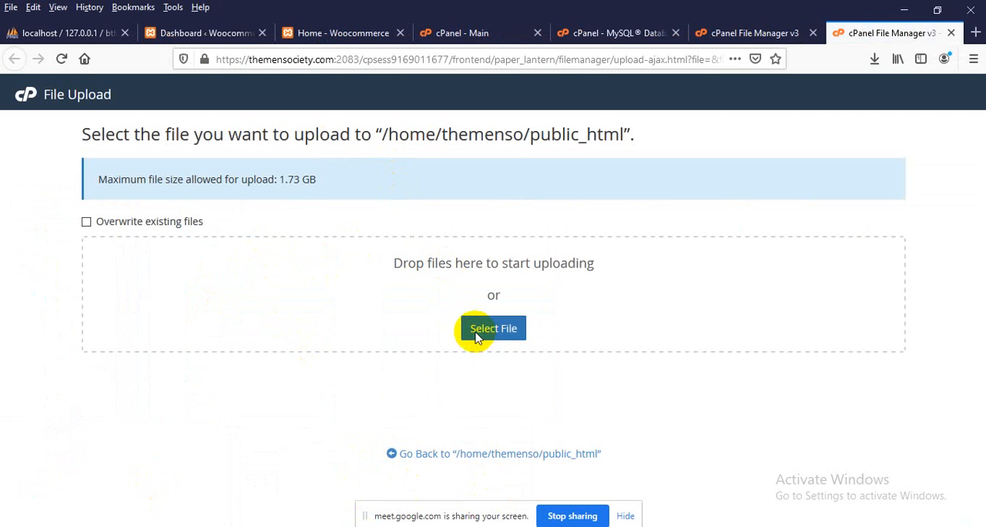
left_click(493, 328)
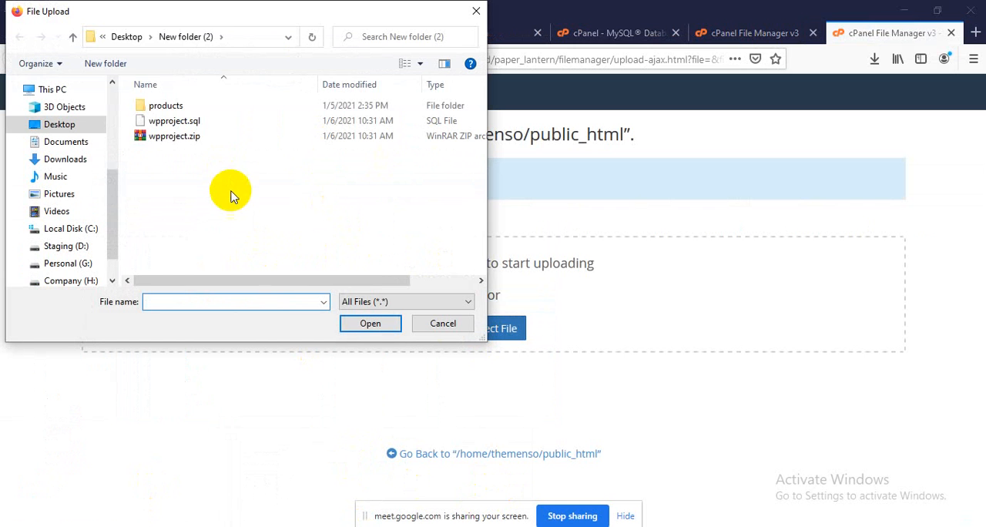
left_click(127, 36)
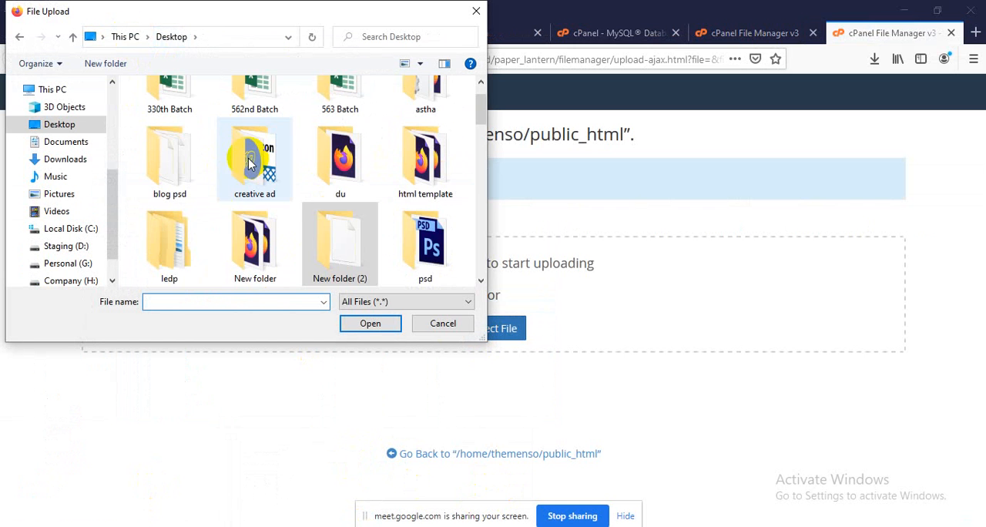
left_click(248, 158)
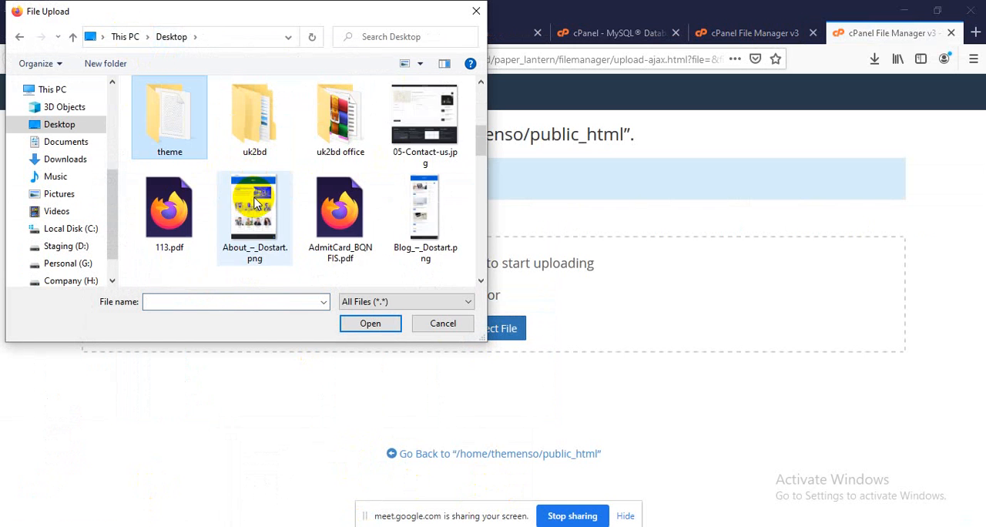
double_click(183, 145)
left_click(185, 112)
double_click(185, 112)
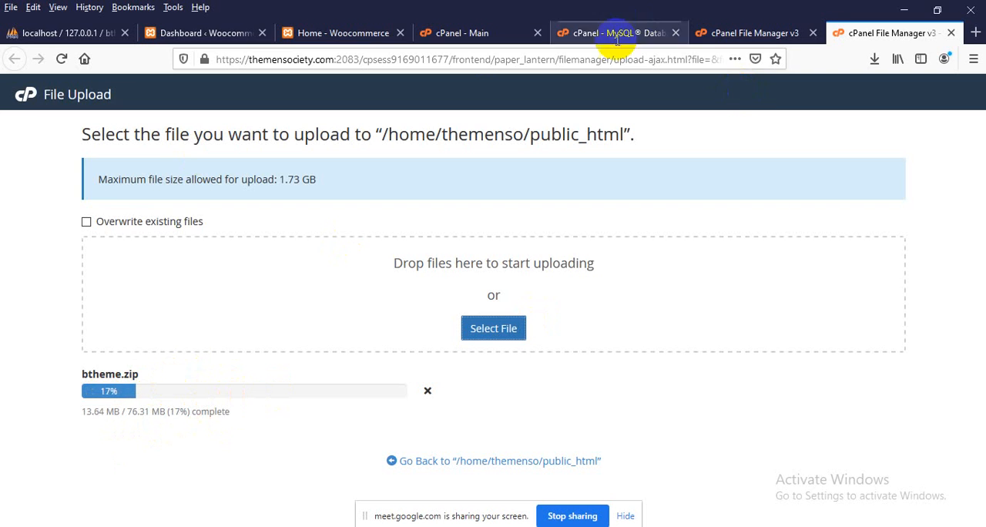
Open phpMyAdmin from the cPanel main page and select the database themenso_btheme
left_click(330, 32)
left_click(455, 32)
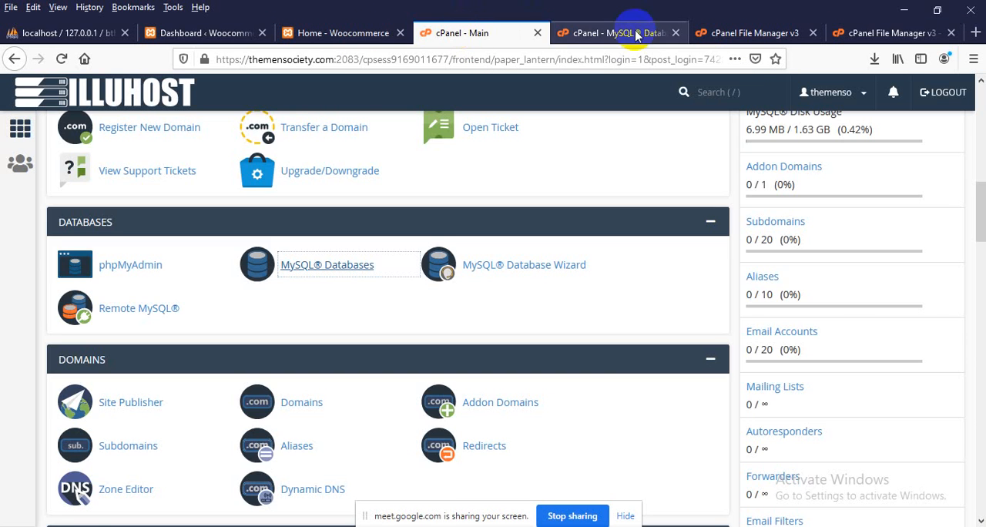
left_click(615, 35)
left_click(488, 32)
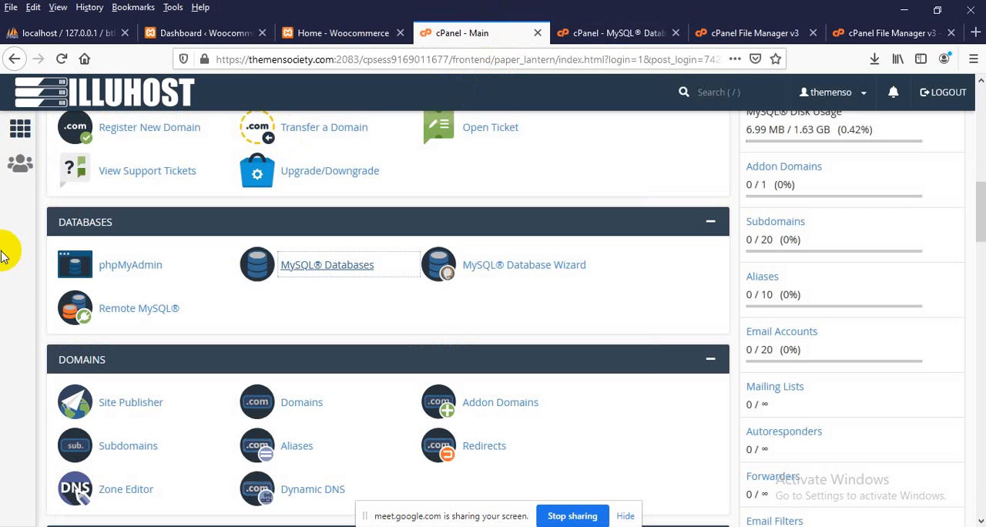
left_click(128, 267)
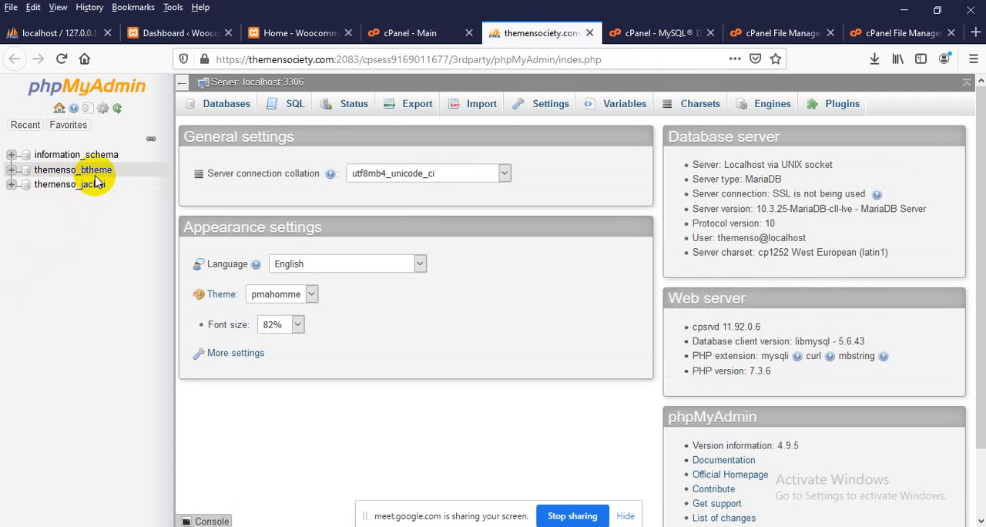
left_click(94, 175)
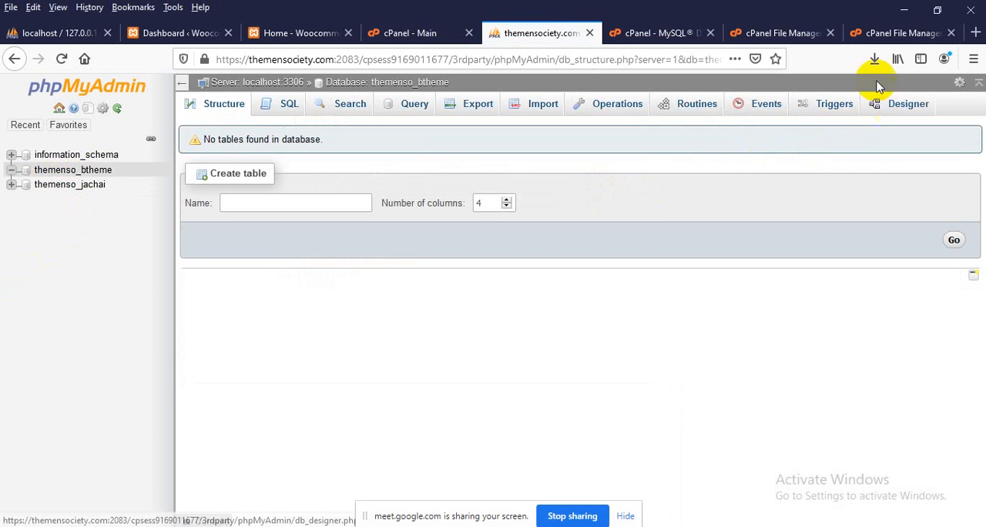
Transfer the exported btheme.sql from the Downloads folder into the theme folder and return to phpMyAdmin
left_click(874, 58)
left_click(874, 59)
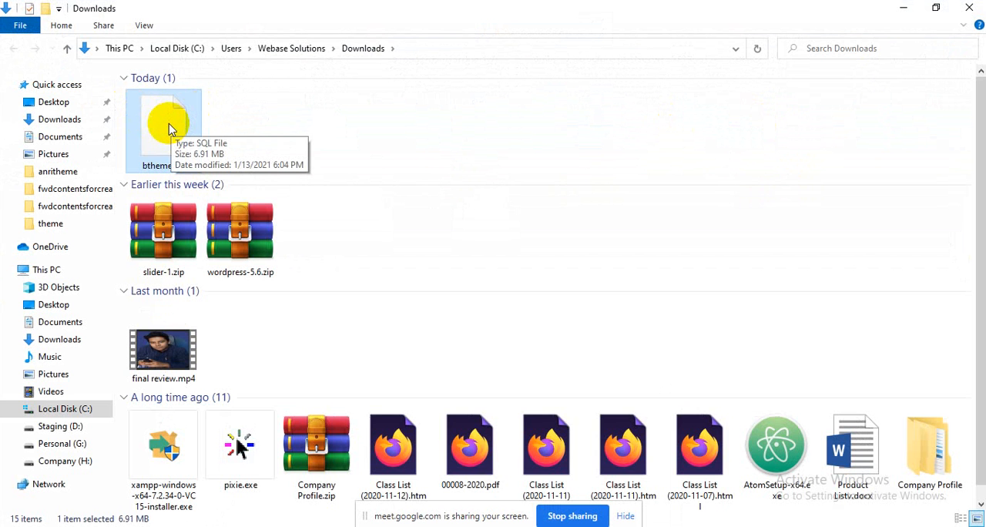
left_click(972, 9)
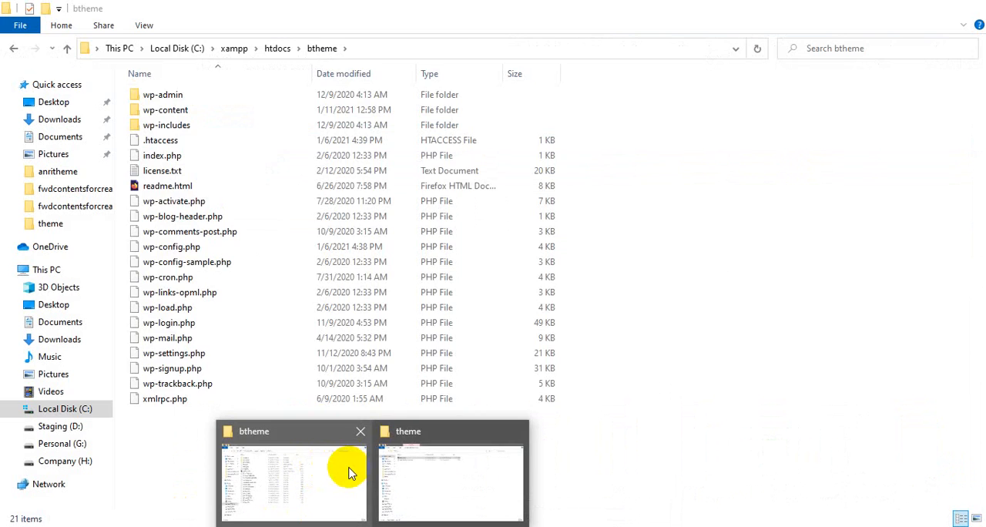
left_click(378, 443)
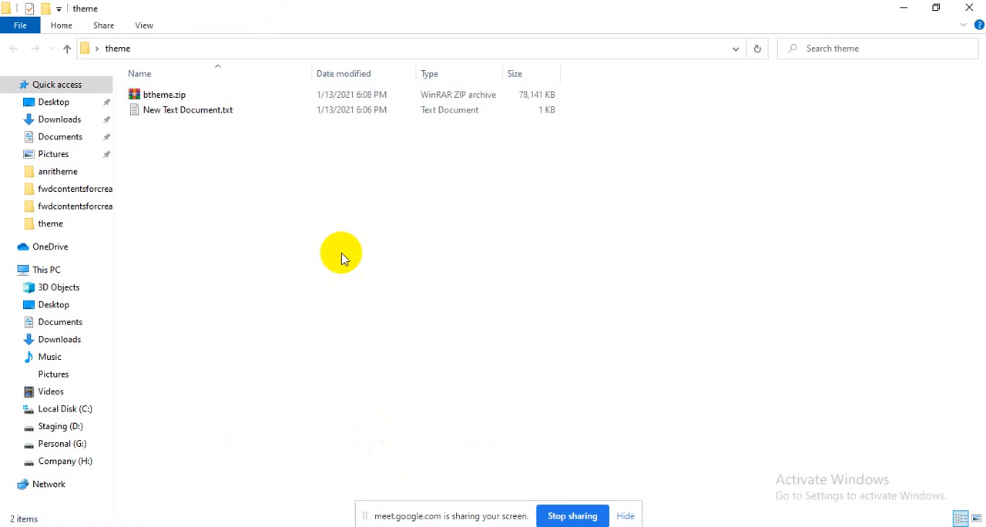
key("ctrl+v")
left_click(474, 455)
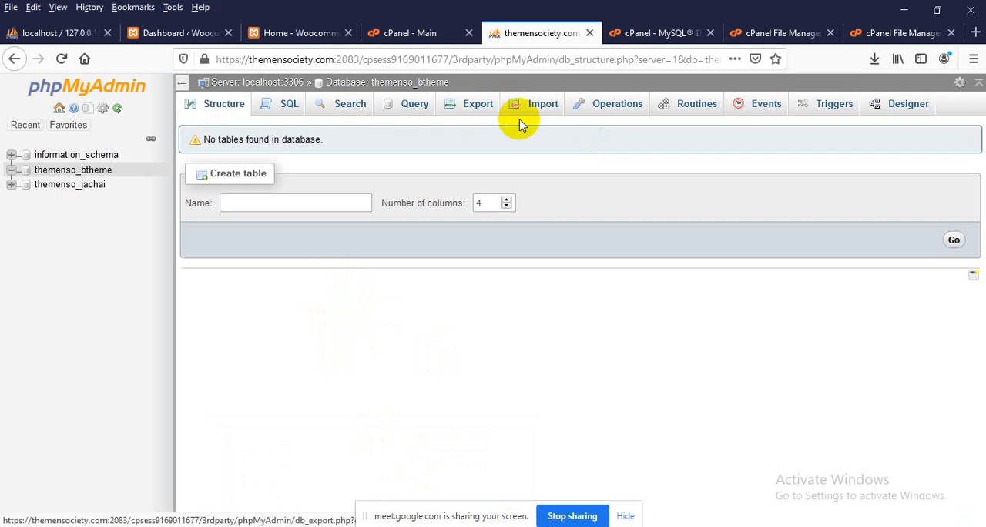
Import btheme.sql from the theme folder into the database themenso_btheme
left_click(545, 112)
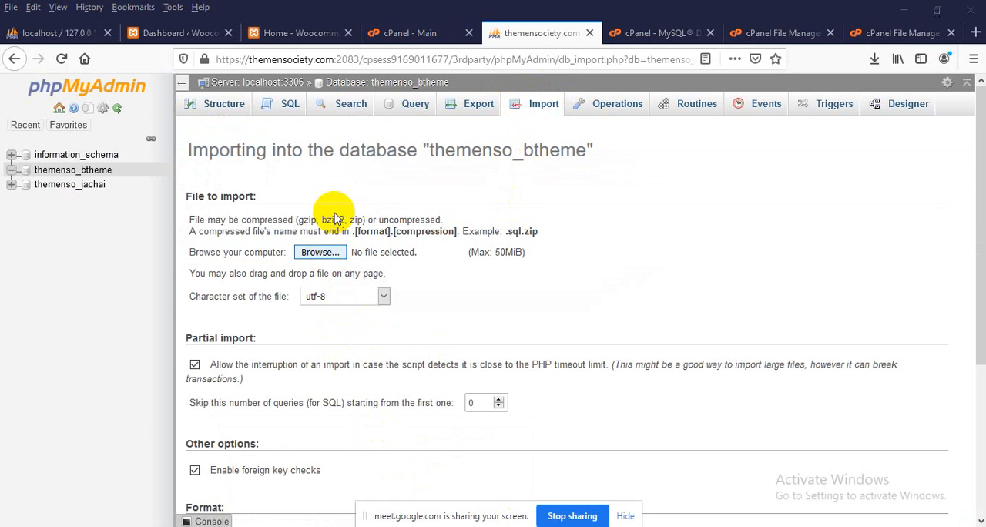
left_click(329, 252)
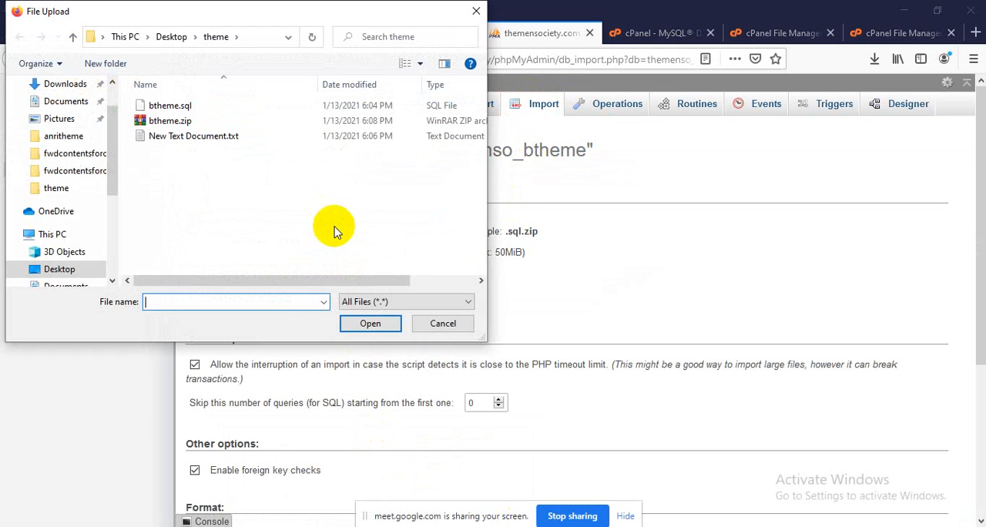
double_click(188, 108)
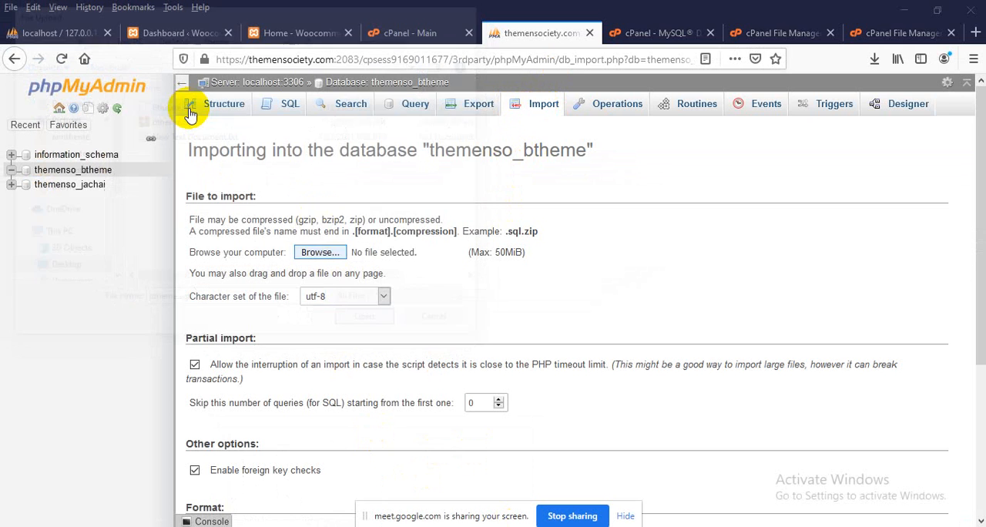
scroll(273, 255, "down", 3)
left_click(219, 475)
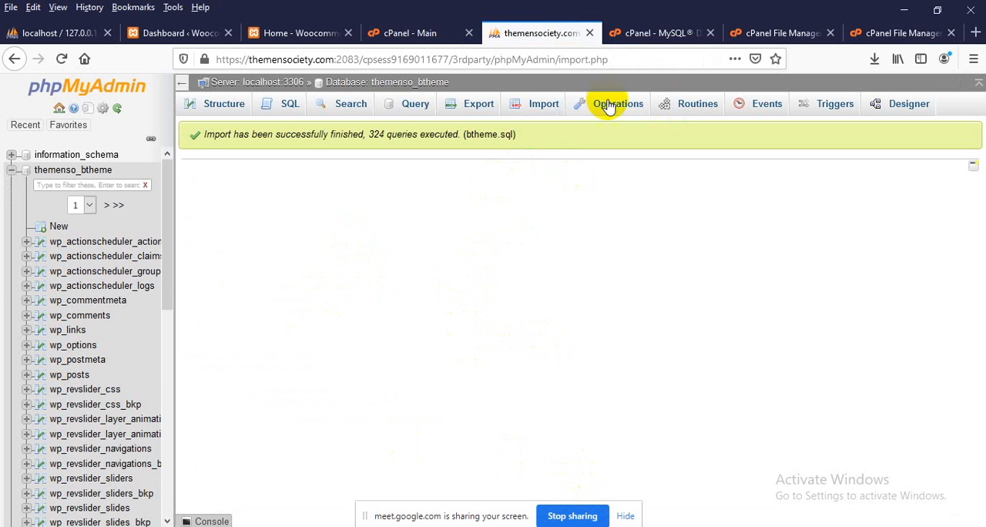
Check the version number on the local XAMPP dashboard in a new browser tab, and close that tab
left_click(976, 33)
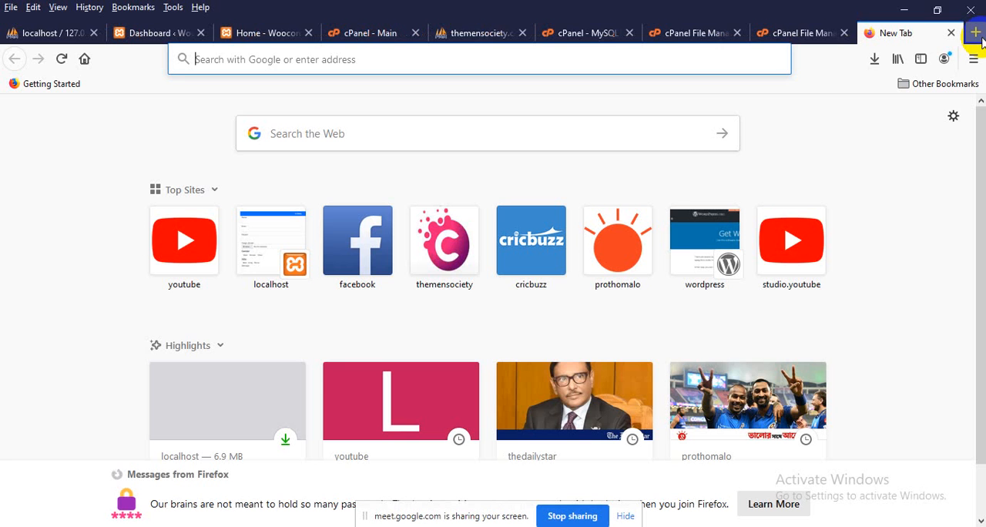
type("local")
key("Return")
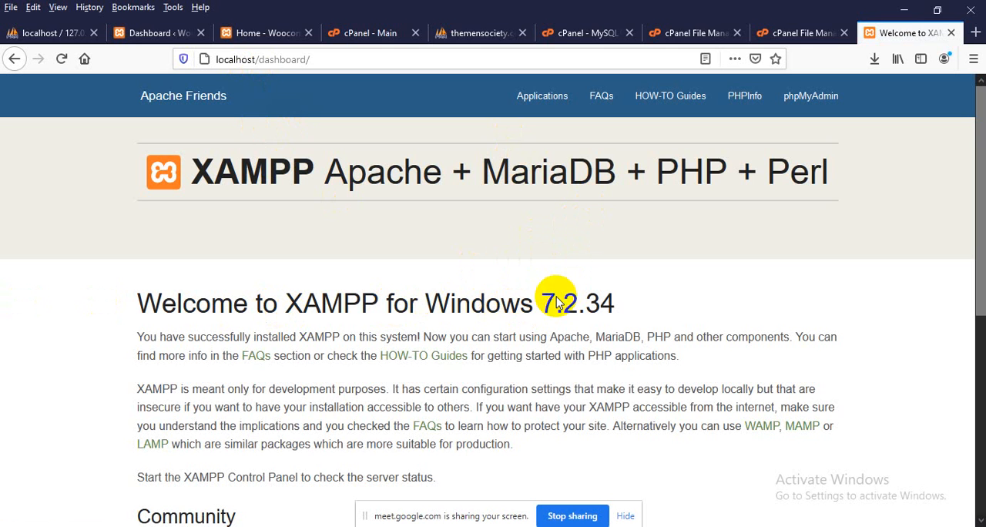
left_click_drag(542, 305, 622, 304)
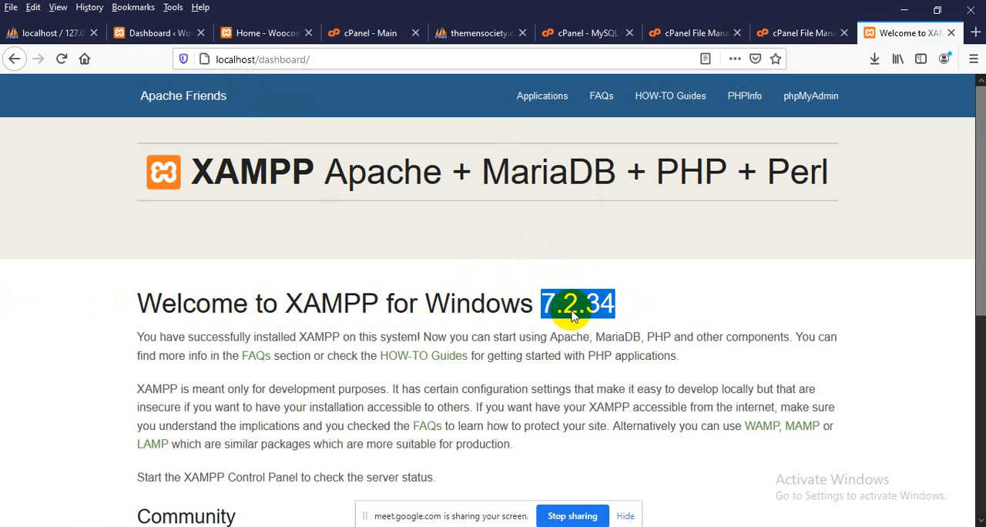
left_click(952, 33)
Search the cPanel functions for "ver" and open Select PHP Version
left_click(403, 32)
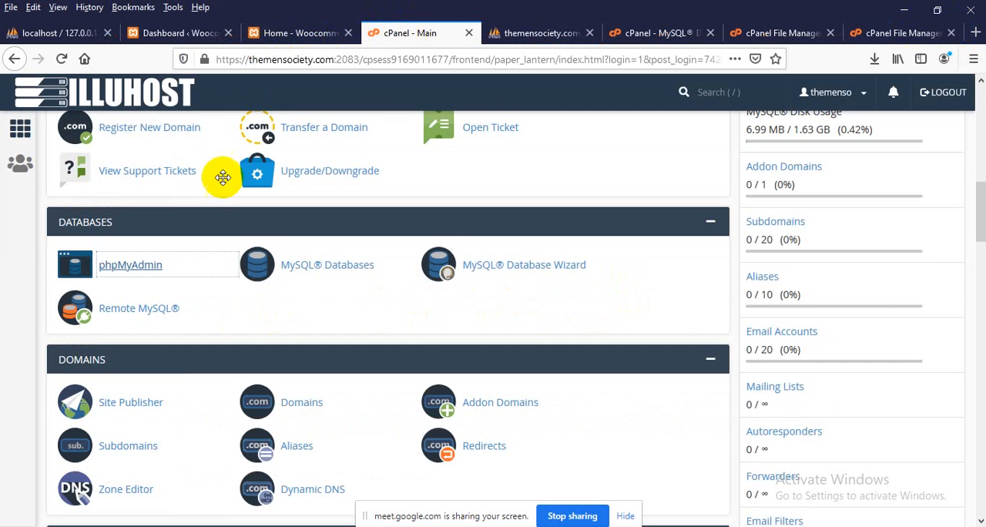
scroll(224, 223, "up", 5)
scroll(223, 224, "up", 5)
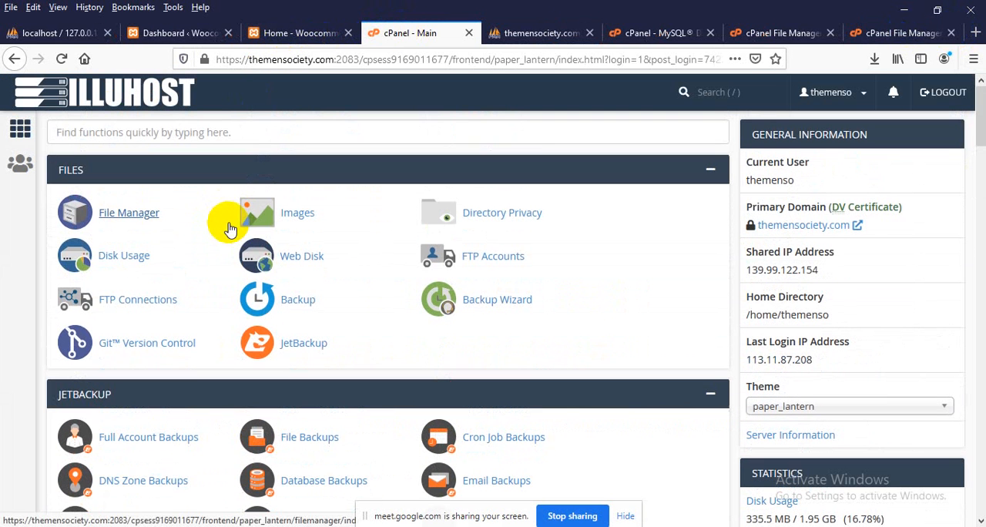
left_click(210, 141)
type("ver")
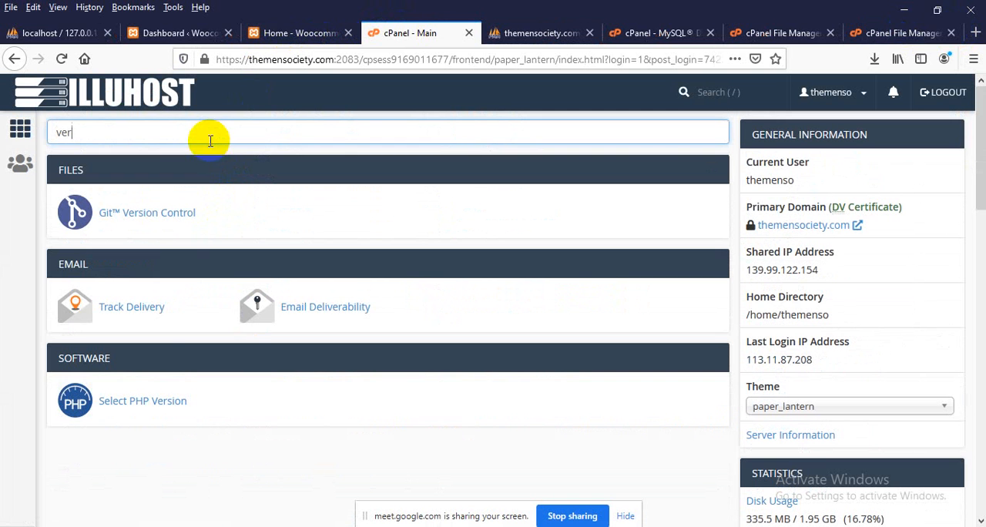
left_click(147, 402)
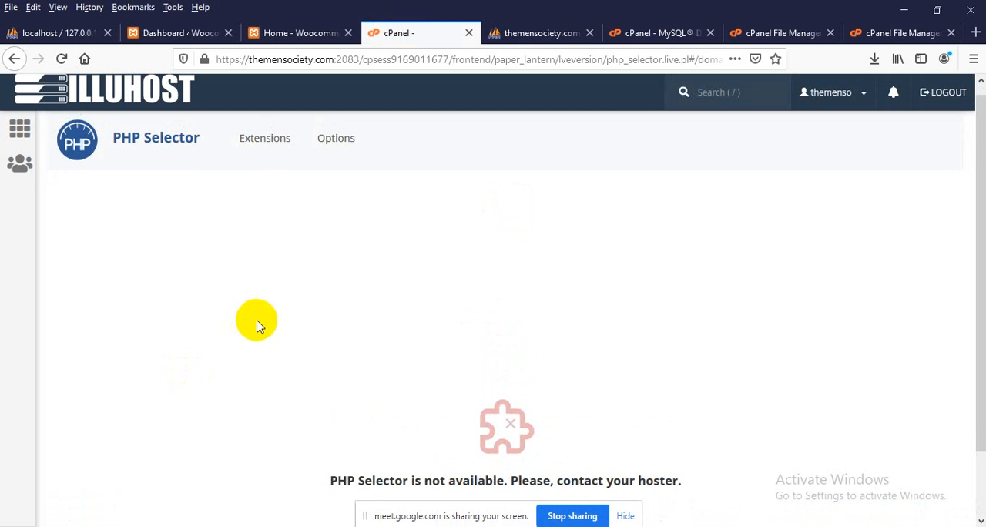
Reload the PHP Selector page twice to check its availability, and return to the cPanel main page
right_click(197, 249)
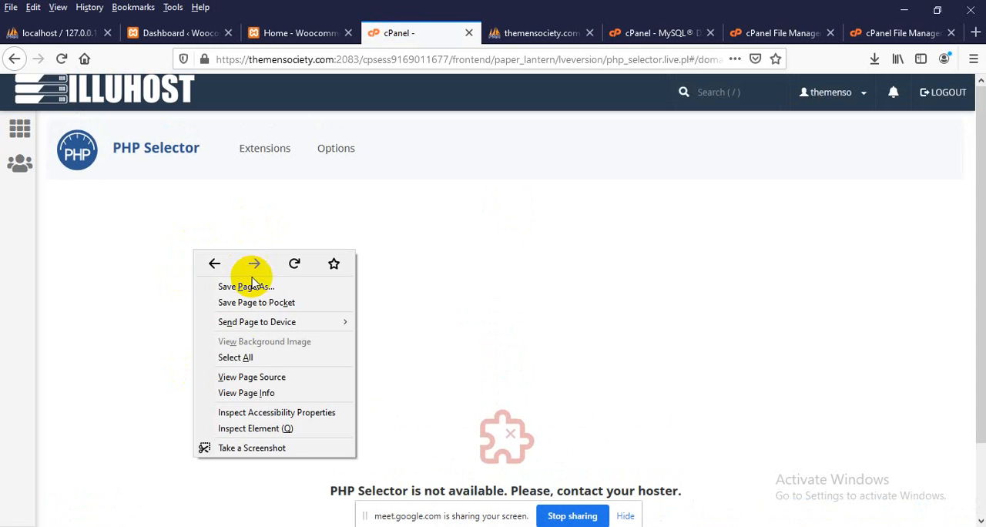
left_click(290, 257)
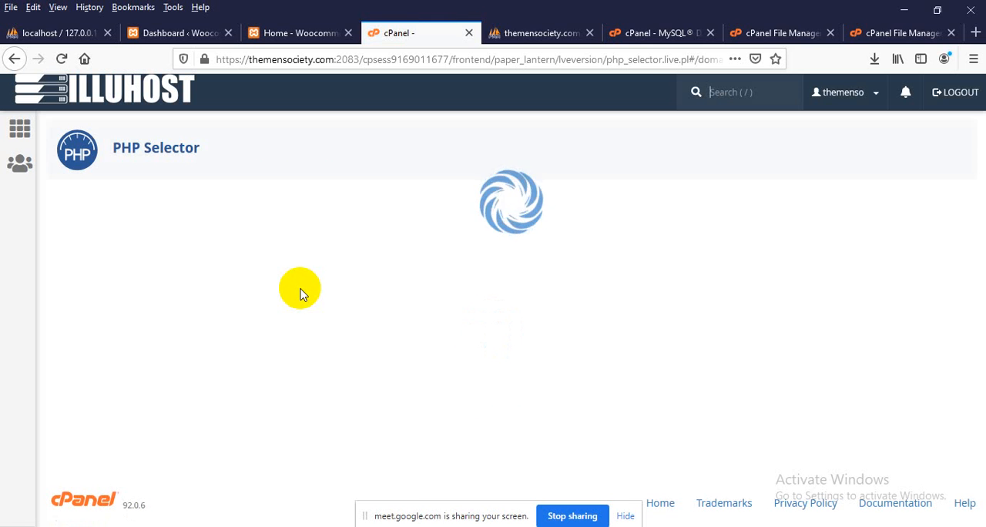
scroll(500, 392, "down", 2)
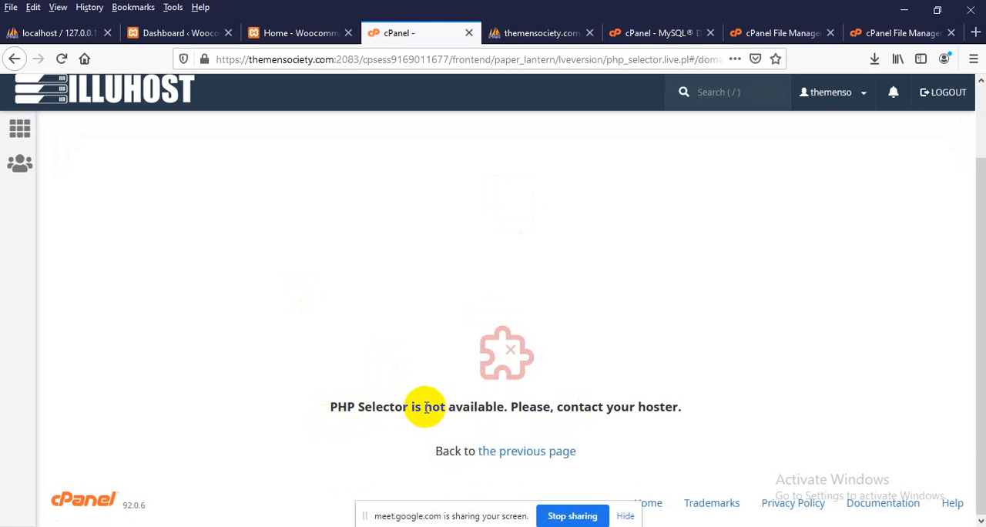
right_click(339, 261)
left_click(449, 273)
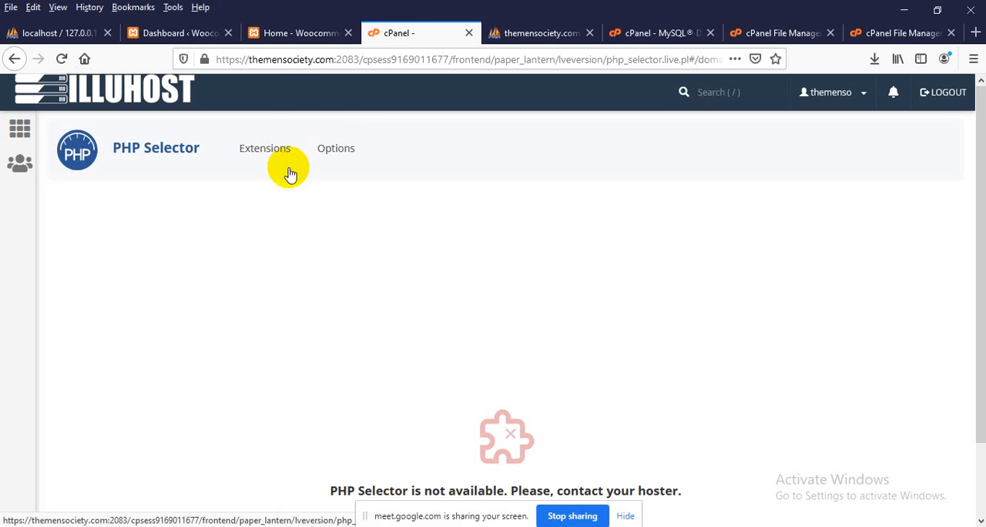
scroll(330, 177, "down", 2)
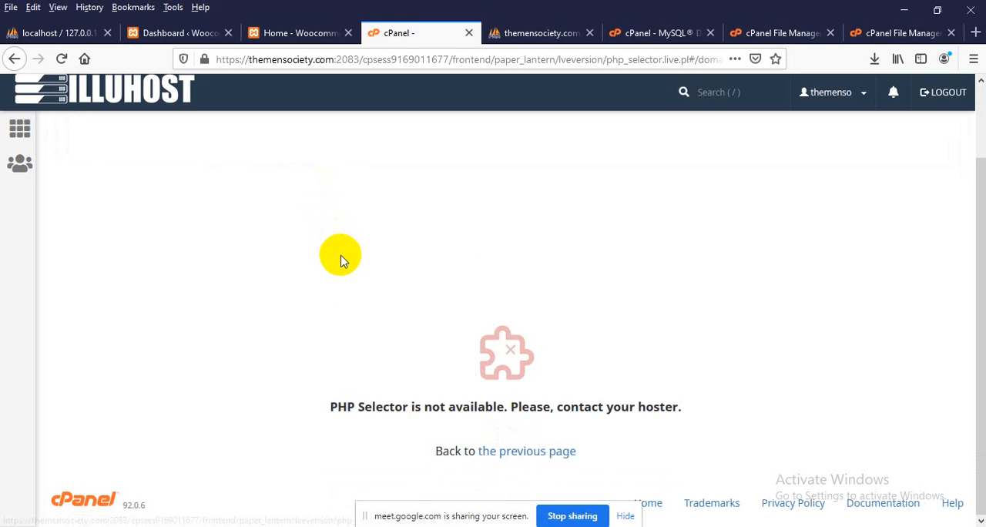
scroll(346, 279, "up", 2)
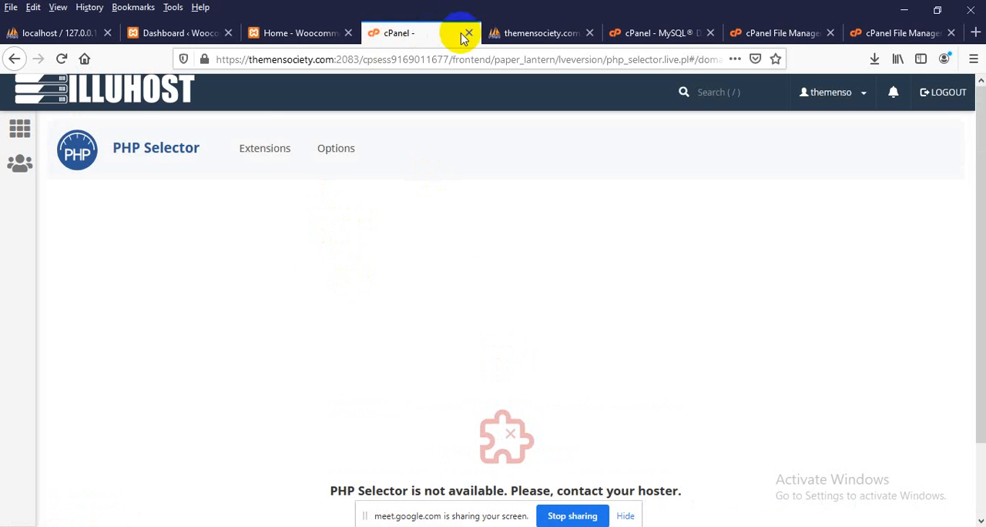
left_click(19, 128)
scroll(261, 302, "down", 5)
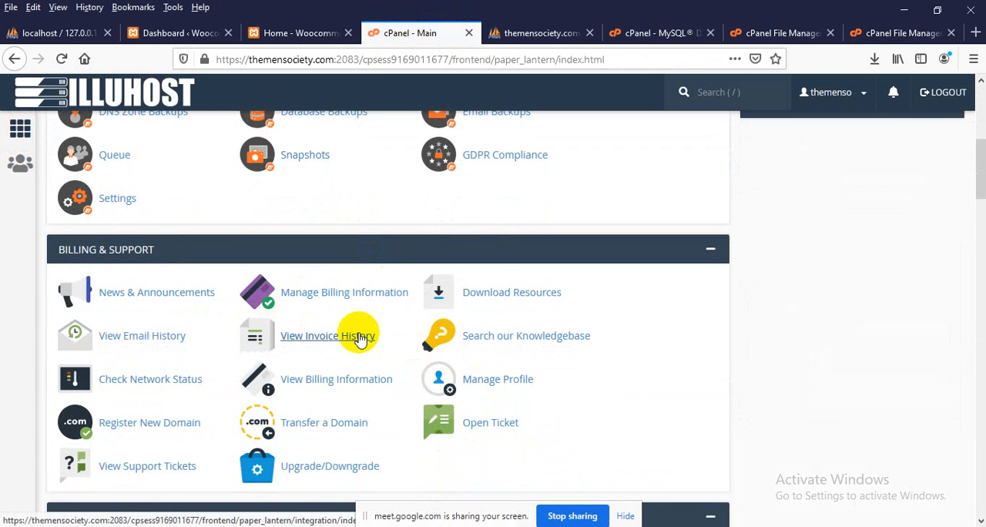
scroll(352, 335, "up", 5)
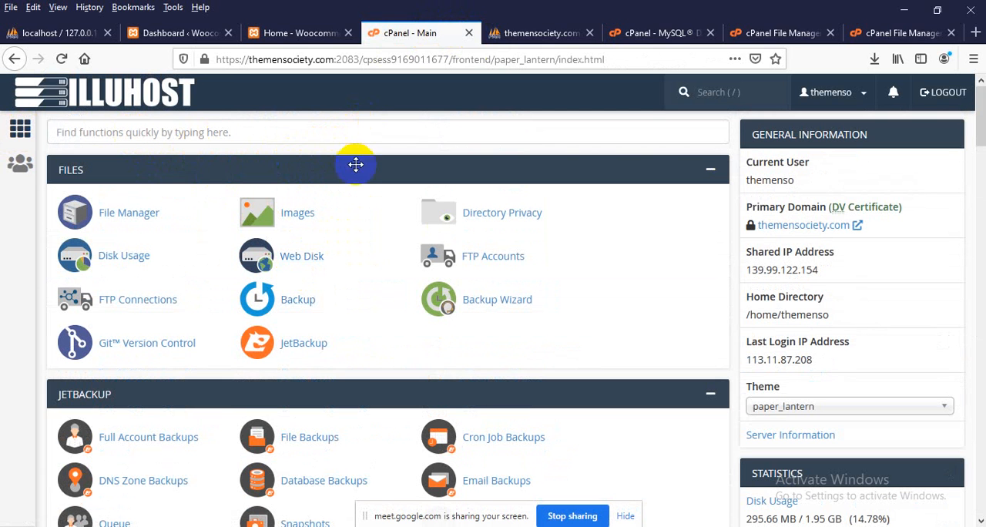
Return from the finished upload to public_html and extract btheme.zip there, closing the extraction results
left_click(893, 33)
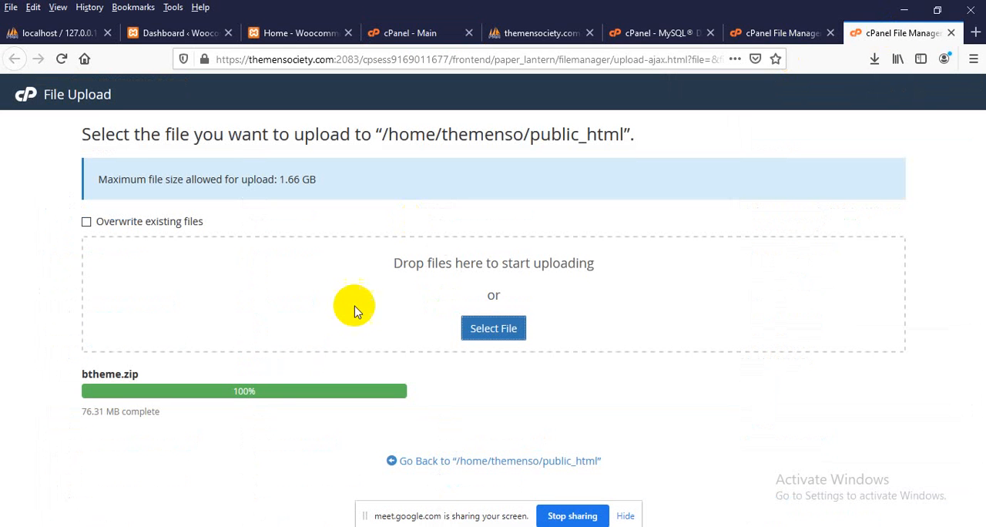
left_click(431, 460)
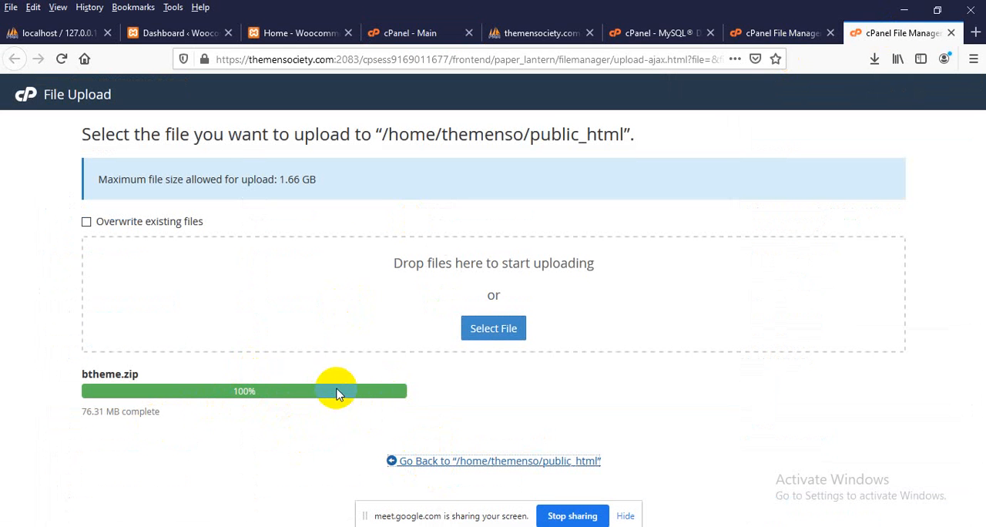
right_click(299, 254)
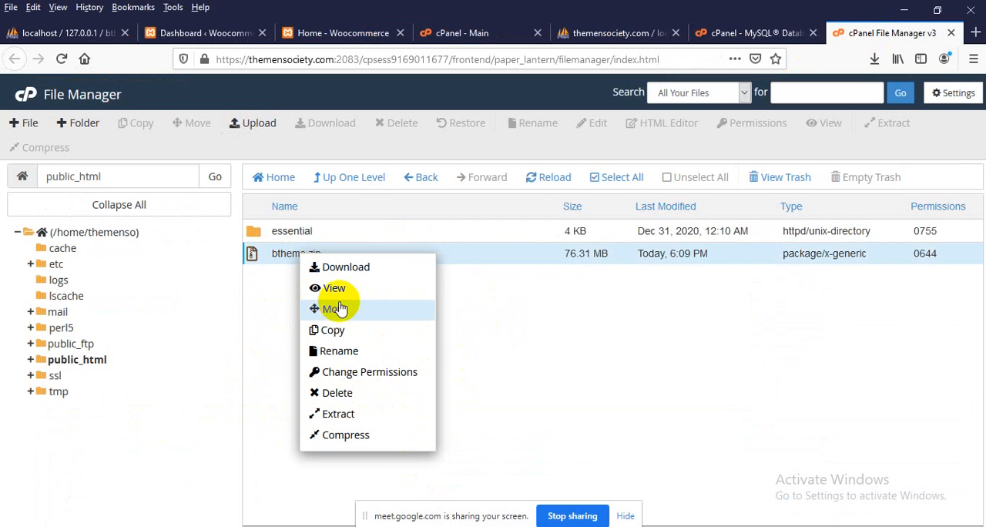
left_click(336, 420)
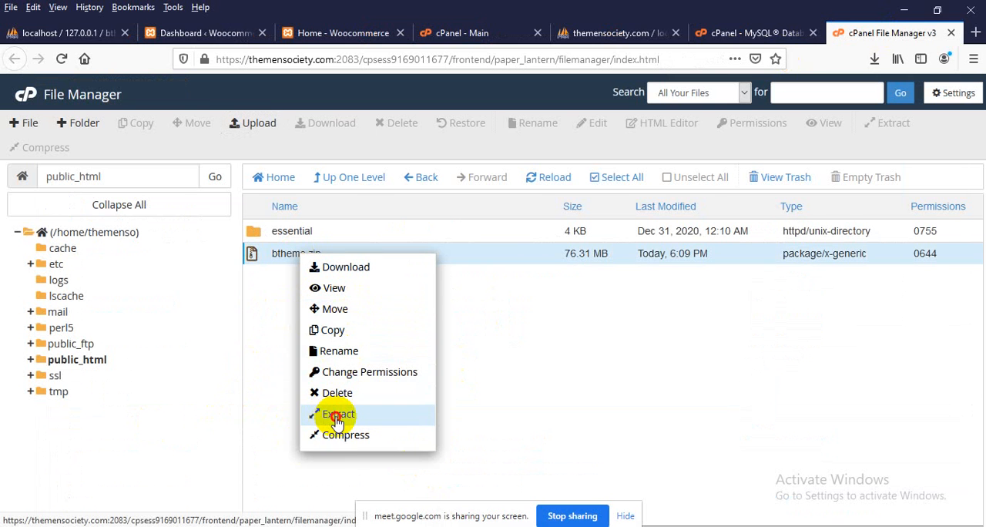
left_click(578, 378)
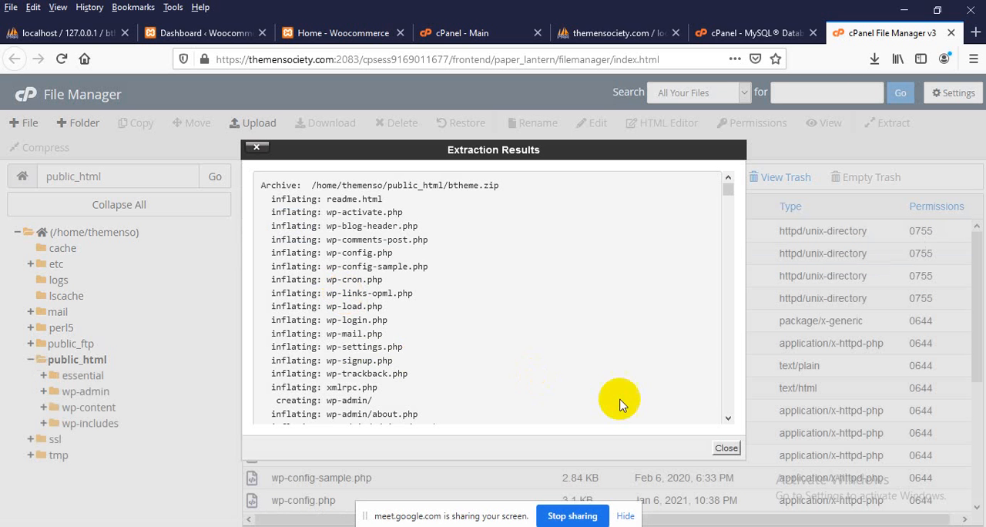
left_click(726, 449)
Load themensociety.com in a new browser tab to check the uploaded site
left_click(975, 32)
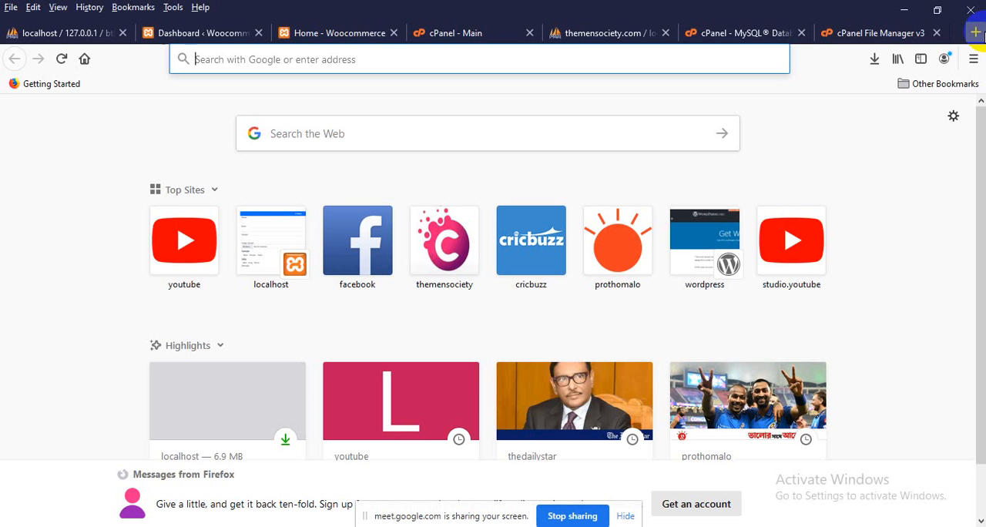
type("themensociety.com")
key("Return")
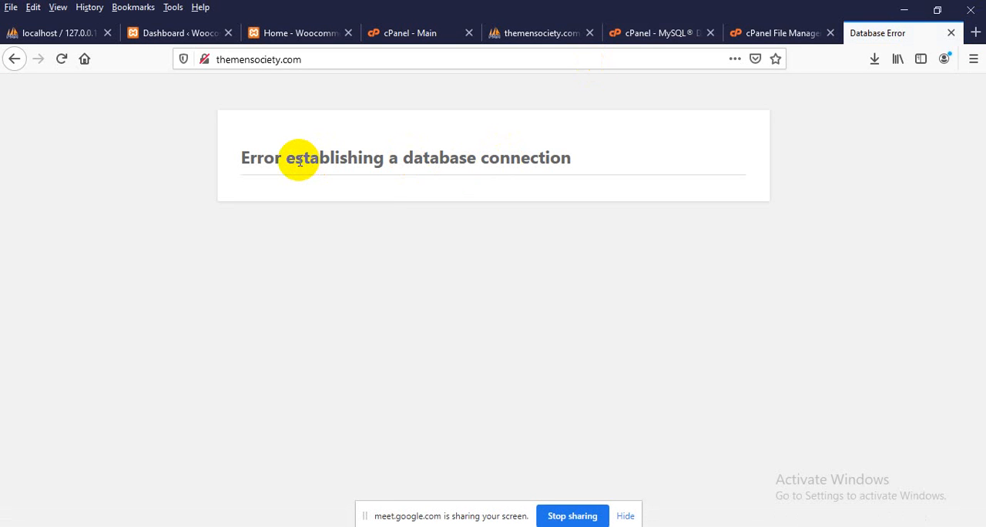
Open wp-config.php from public_html in the File Manager's code editor
left_click(748, 33)
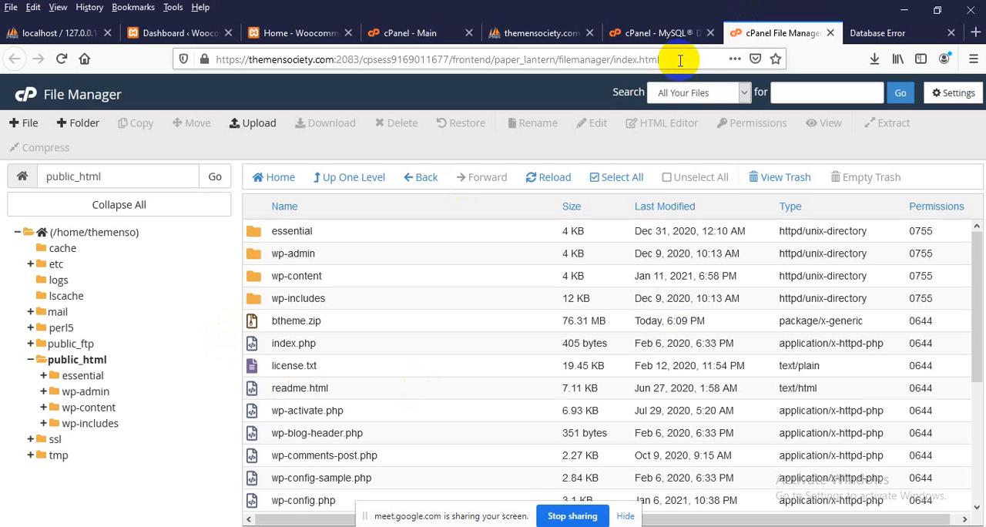
scroll(439, 297, "down", 4)
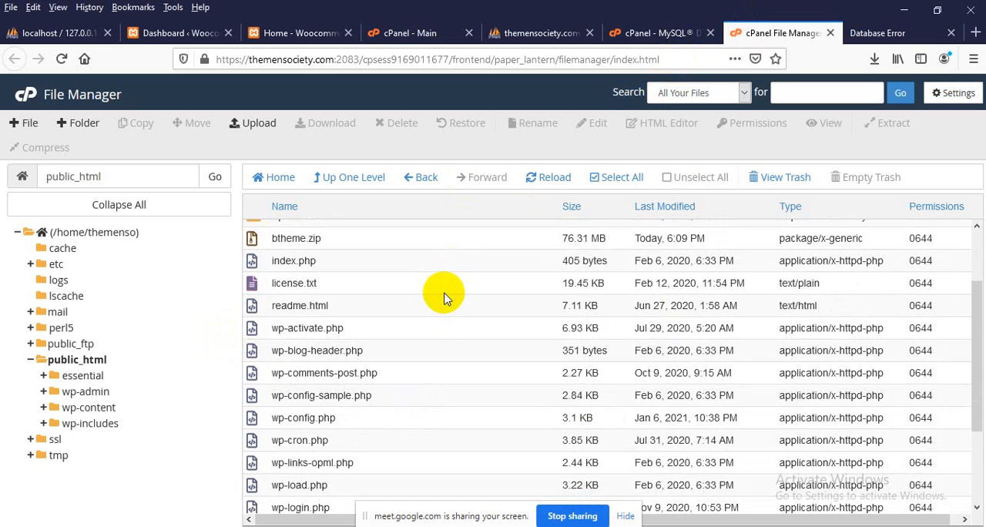
scroll(441, 305, "down", 1)
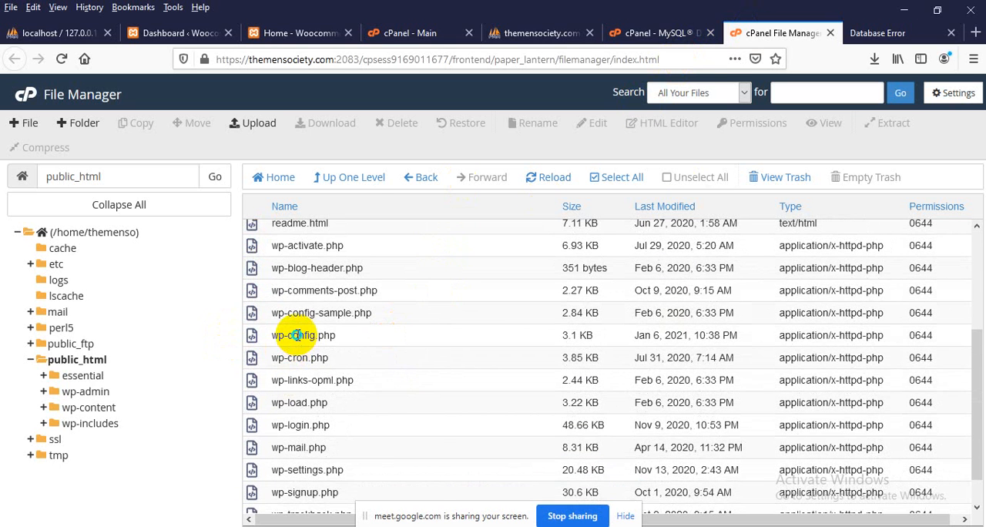
right_click(297, 335)
left_click(325, 373)
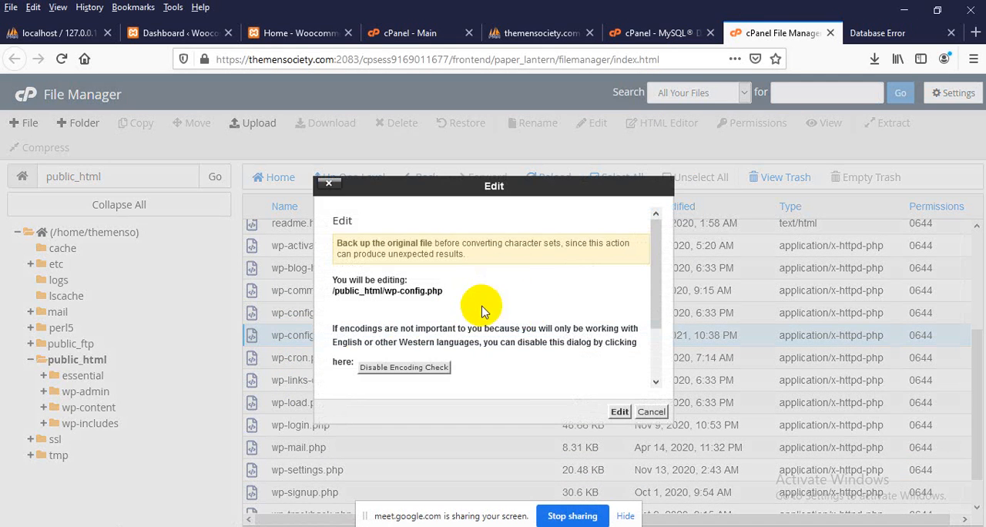
left_click(620, 412)
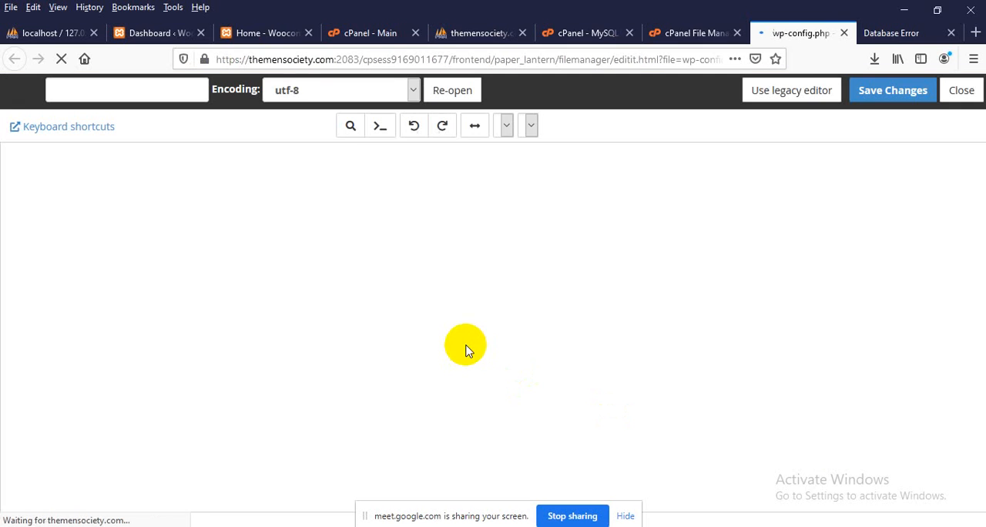
Set DB_NAME to themenso_btheme and DB_USER to themenso_bthemeuser in wp-config.php, copying both from the Notepad notes
scroll(359, 335, "down", 2)
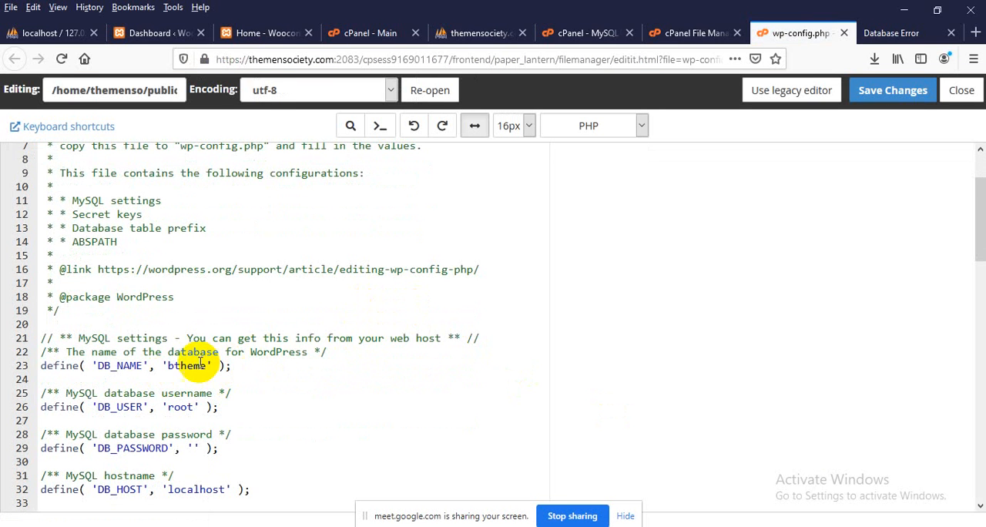
scroll(216, 362, "down", 1)
scroll(215, 362, "down", 1)
left_click(546, 525)
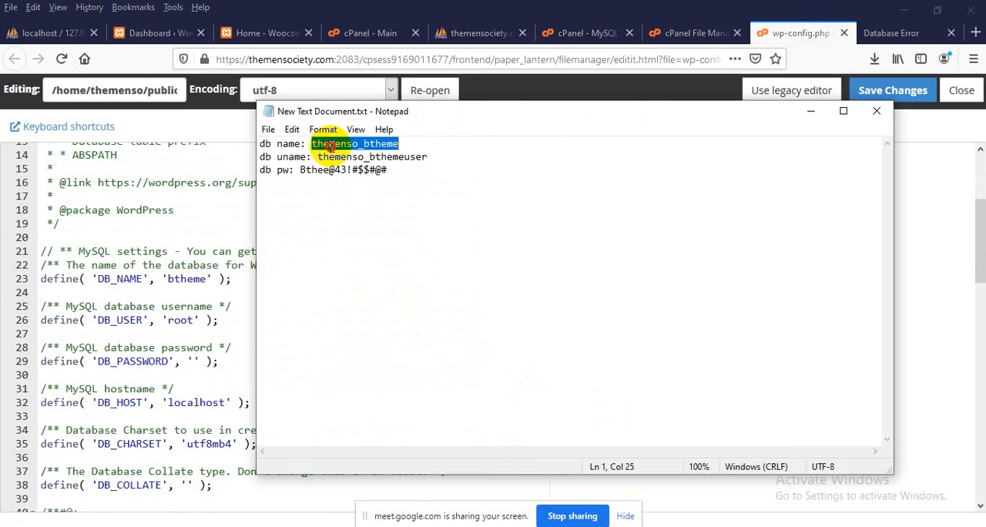
left_click(186, 279)
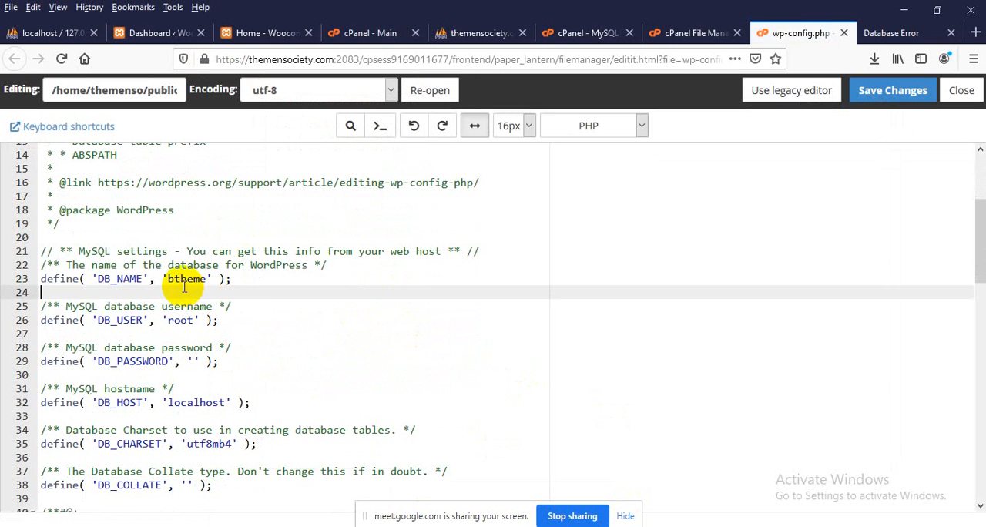
type("themenso_btheme")
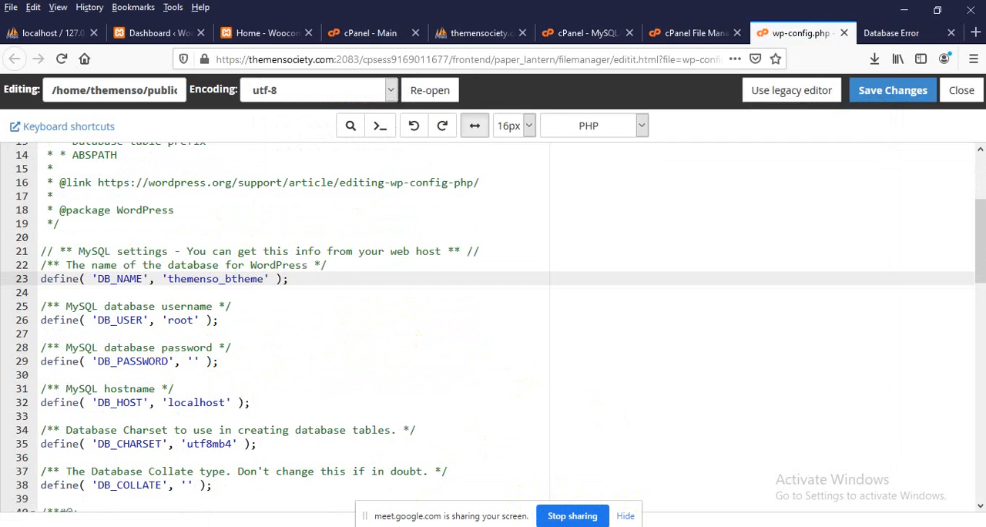
left_click(609, 525)
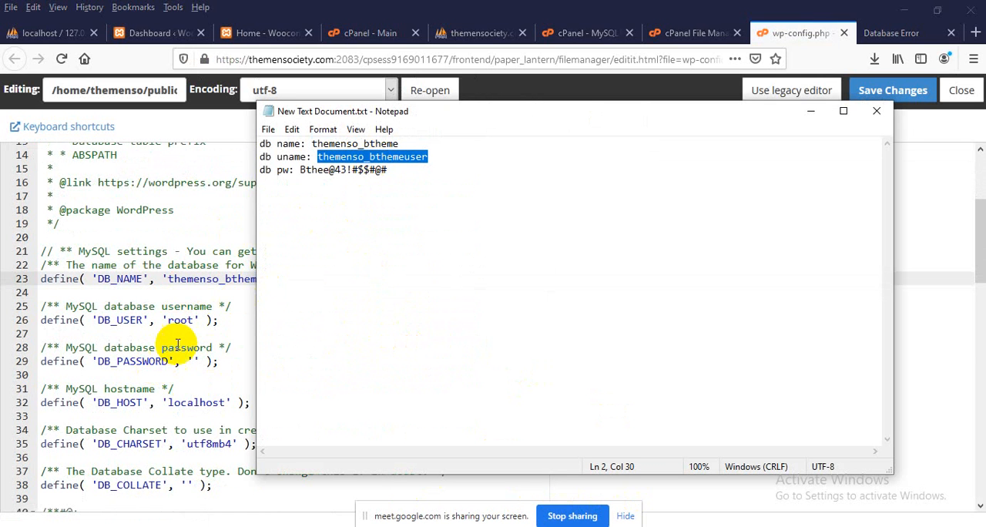
left_click(176, 319)
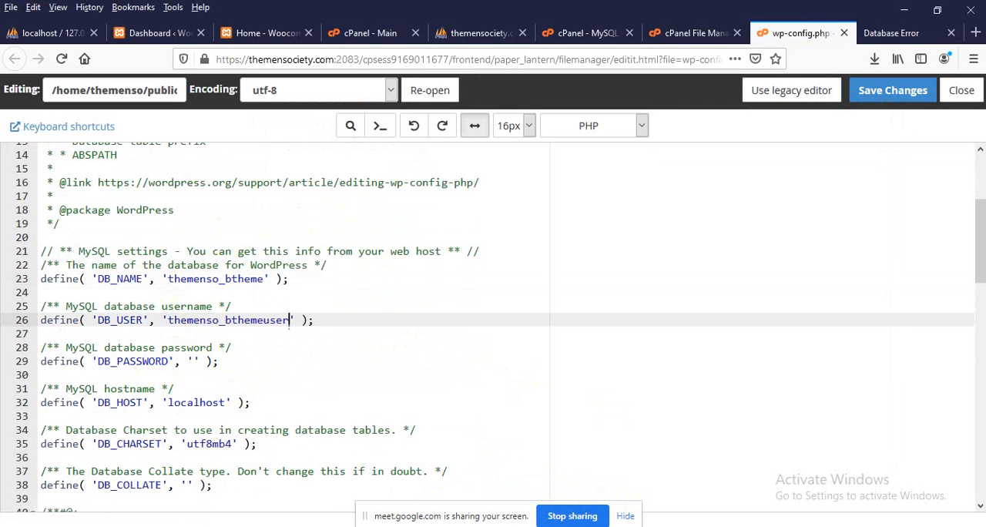
Paste the database password from the Notepad notes into DB_PASSWORD and save the changes to wp-config.php
key("alt+Tab")
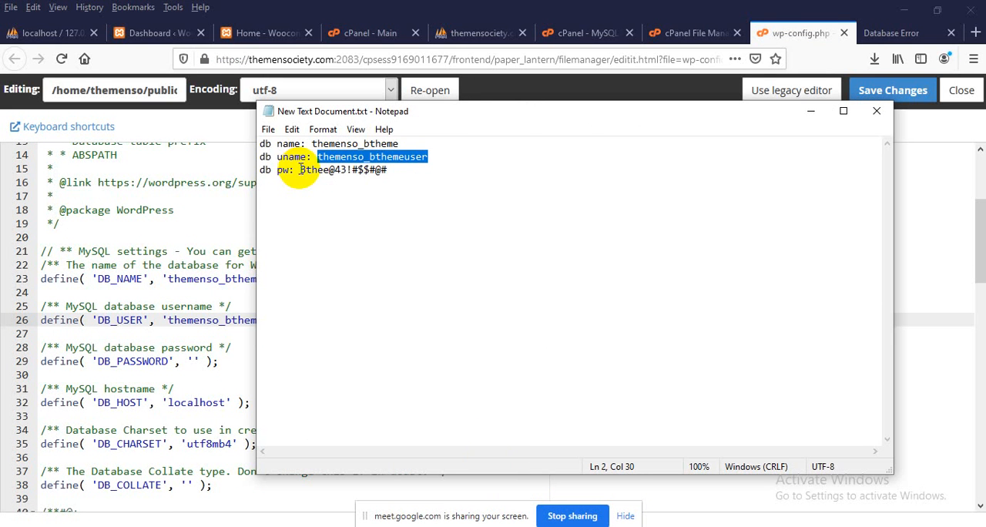
left_click_drag(299, 169, 382, 171)
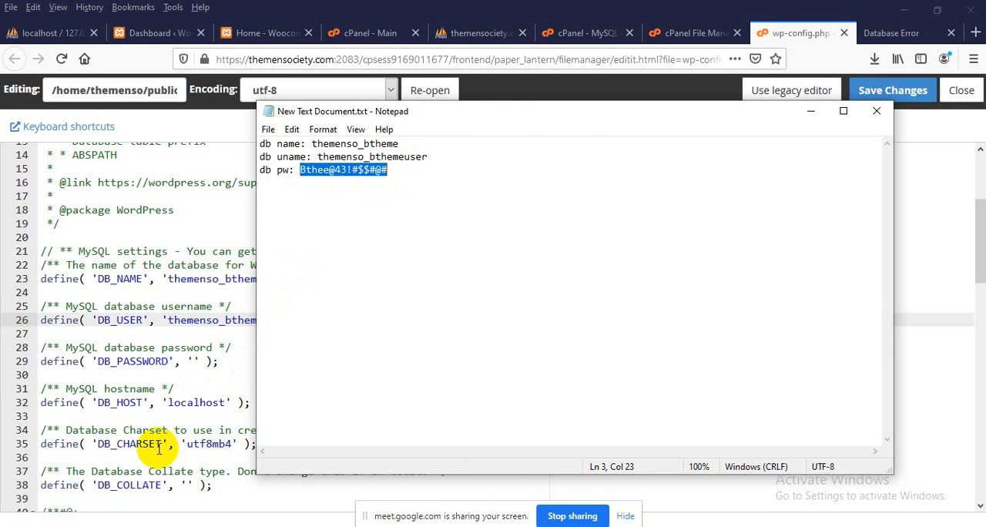
left_click(192, 360)
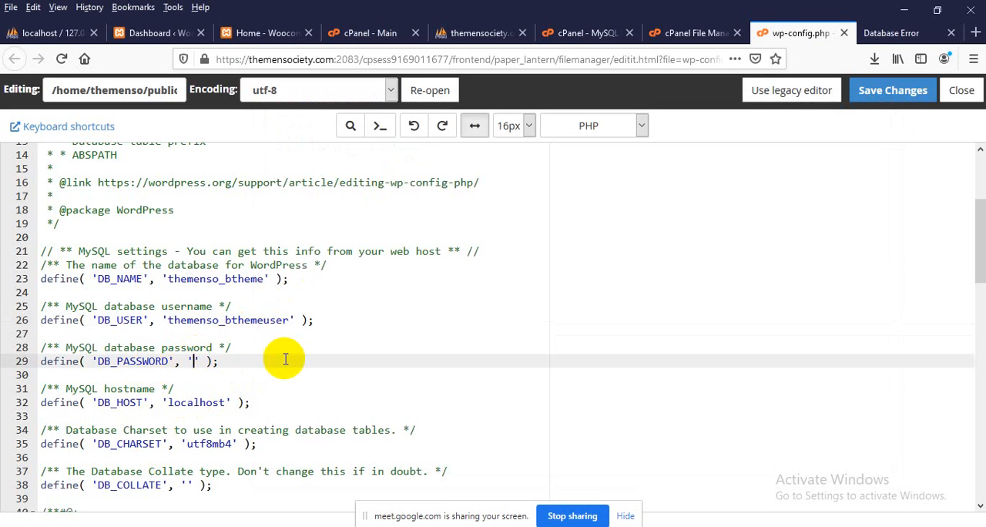
key("ctrl+v")
left_click(887, 108)
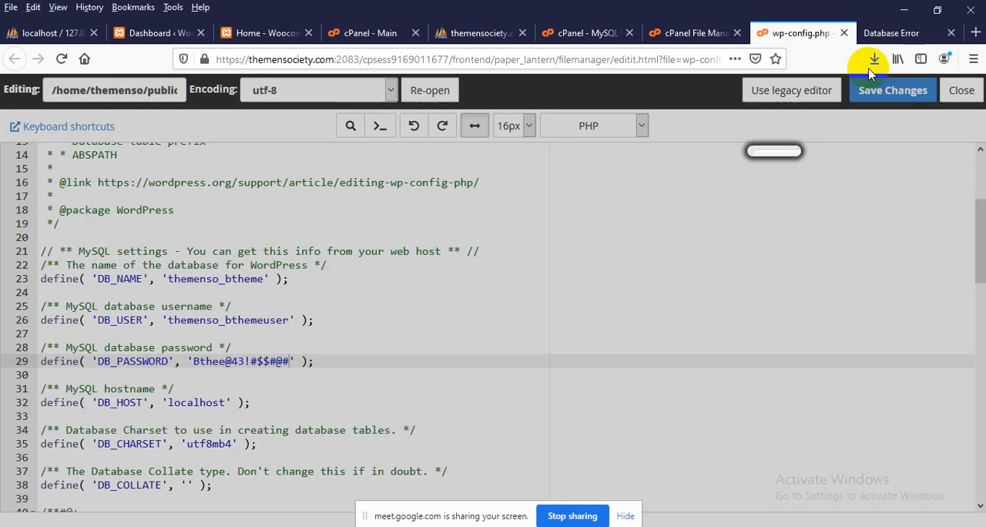
Reload themensociety.com to check the site with the edited database settings
left_click(878, 35)
right_click(88, 176)
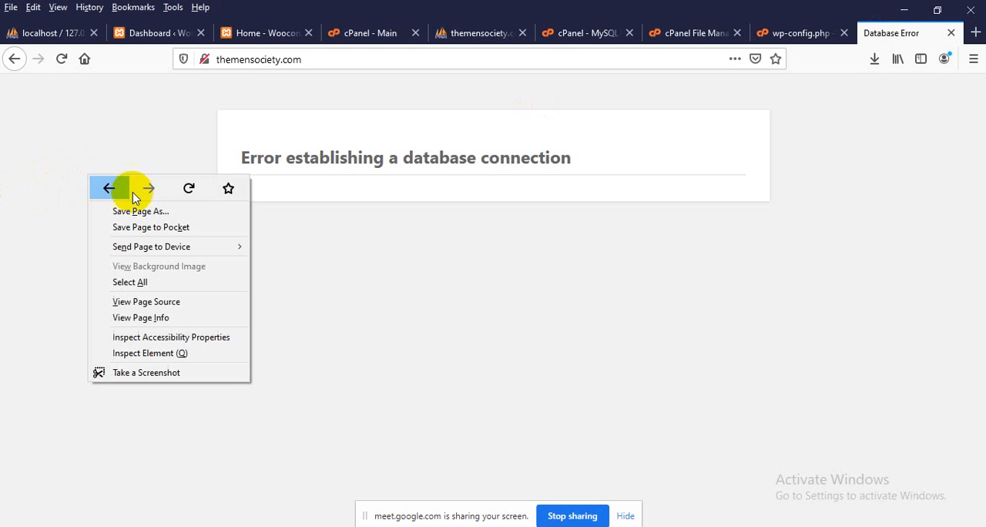
left_click(192, 190)
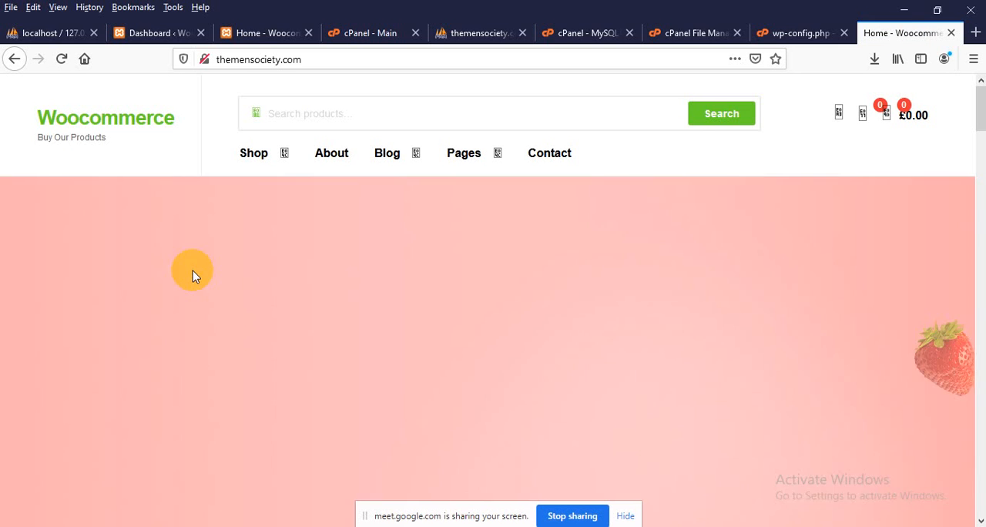
scroll(194, 271, "up", 1)
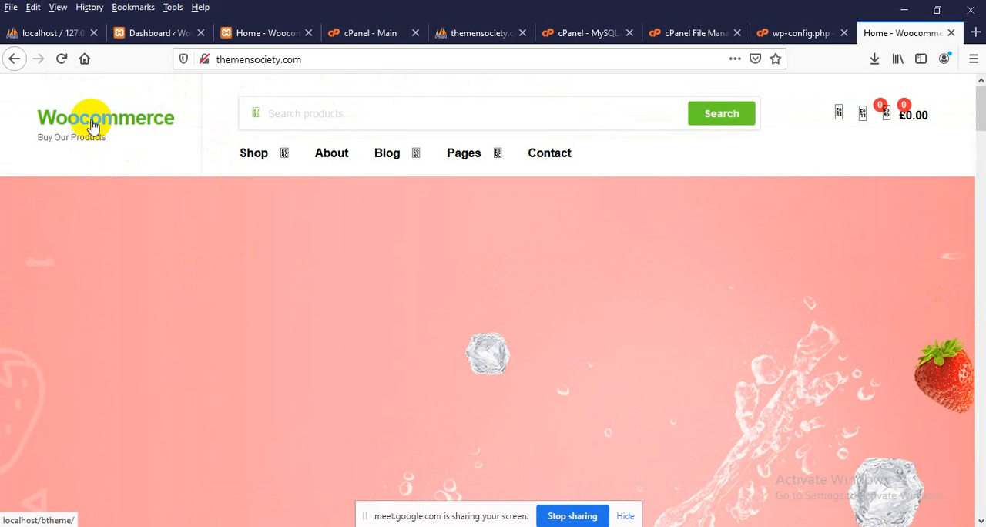
Follow the site title link on the live home page, check which address it opens, and go back to themensociety.com
left_click(106, 125)
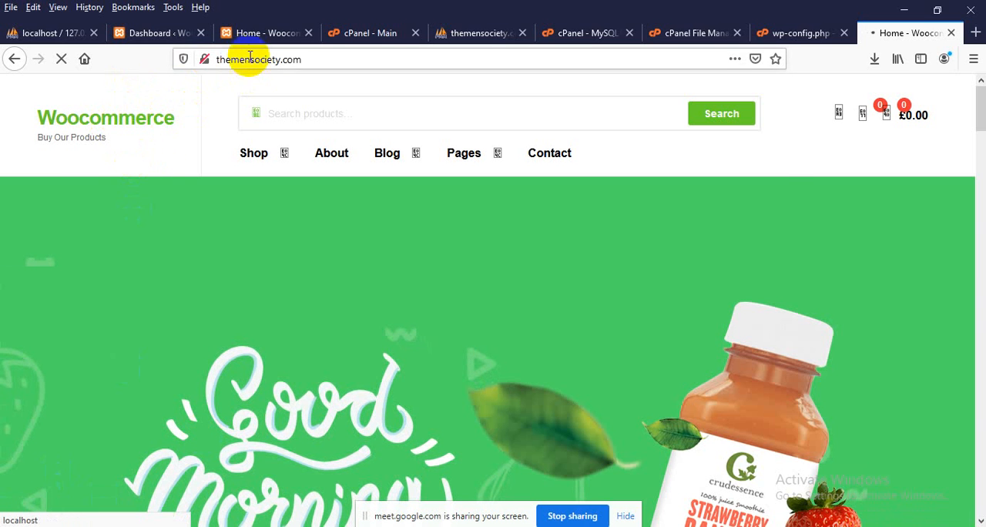
left_click_drag(245, 60, 301, 64)
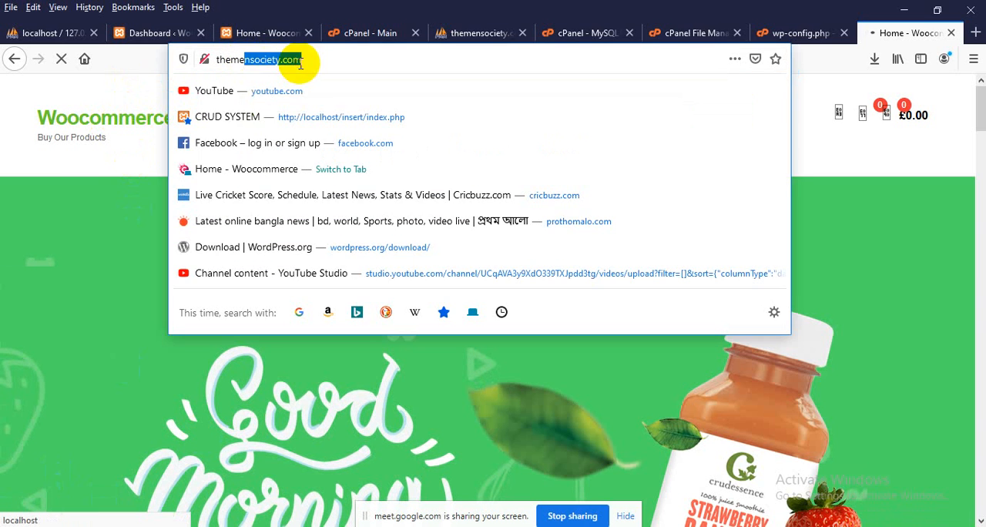
left_click(47, 217)
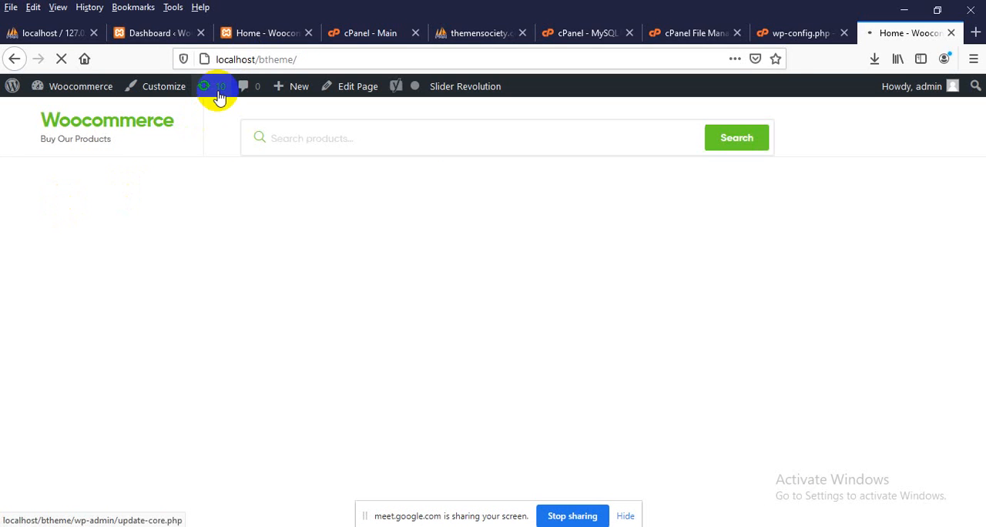
left_click_drag(224, 60, 283, 64)
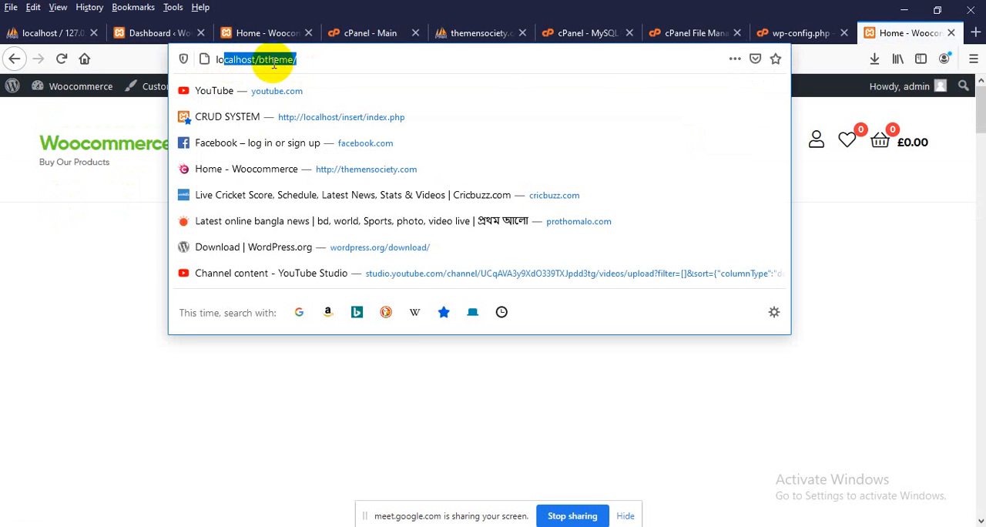
left_click(14, 208)
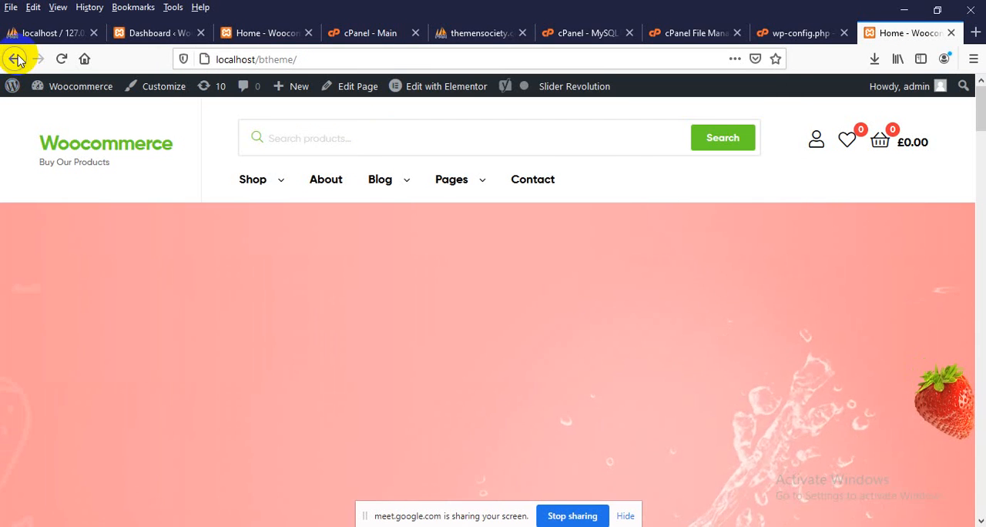
left_click(16, 58)
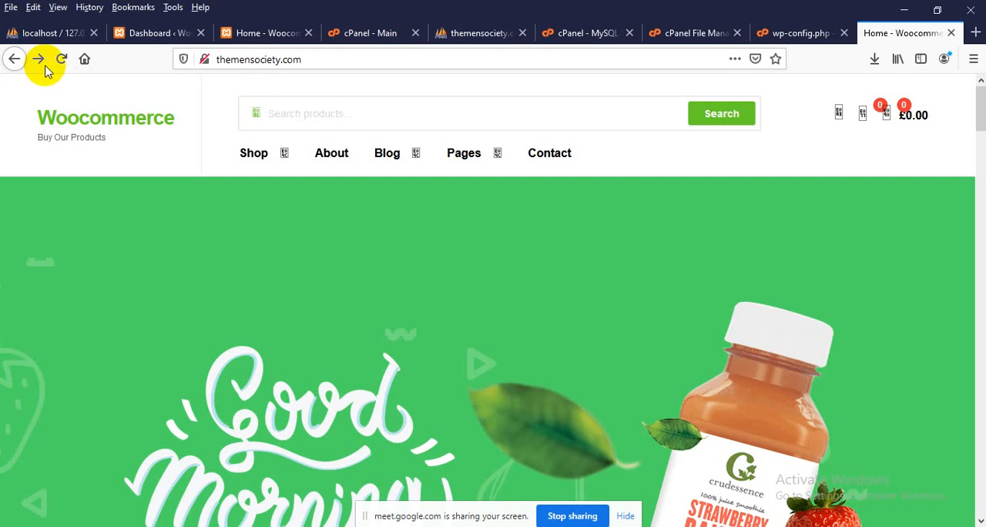
right_click(244, 62)
left_click(277, 107)
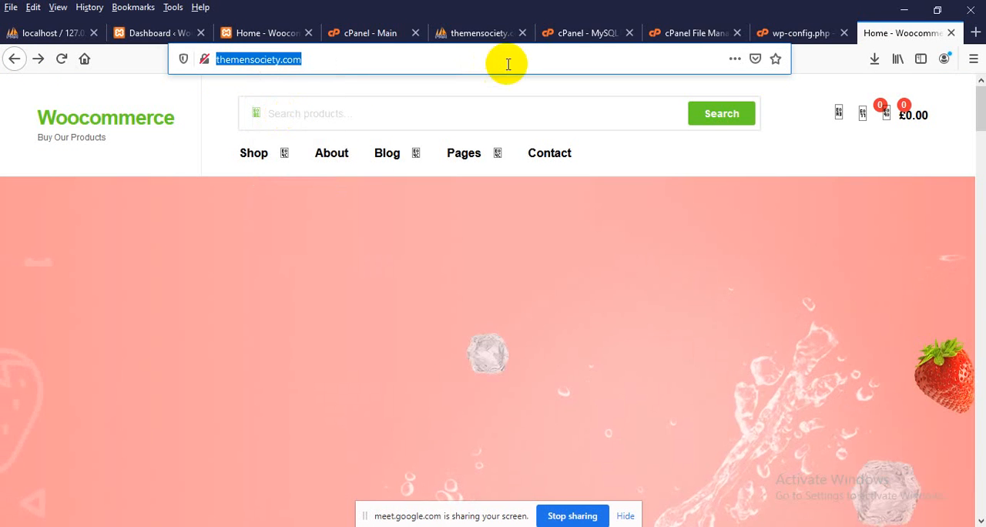
left_click(485, 31)
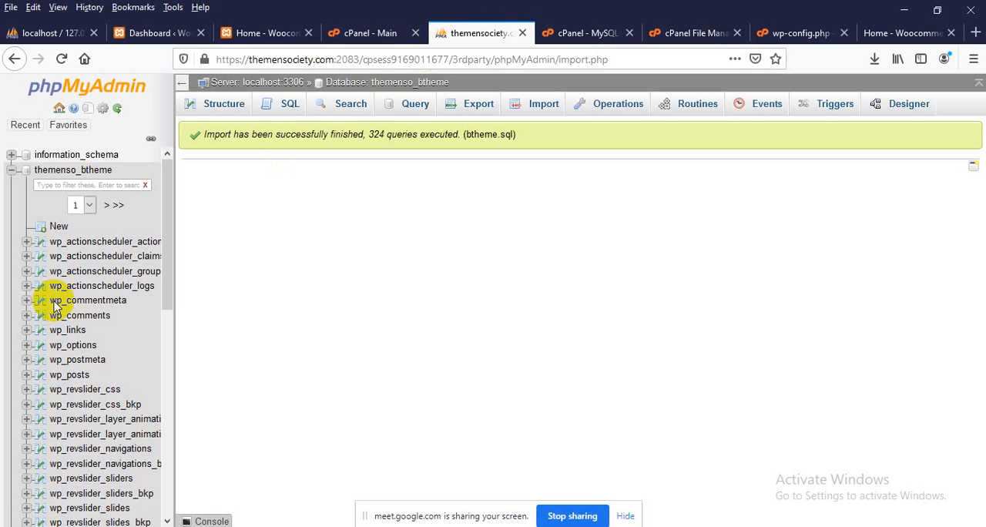
left_click(68, 348)
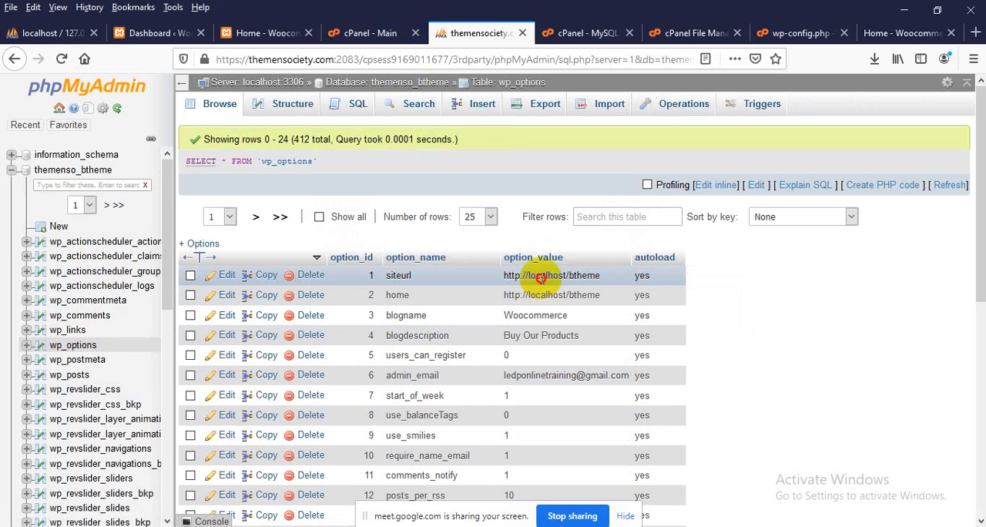
double_click(542, 279)
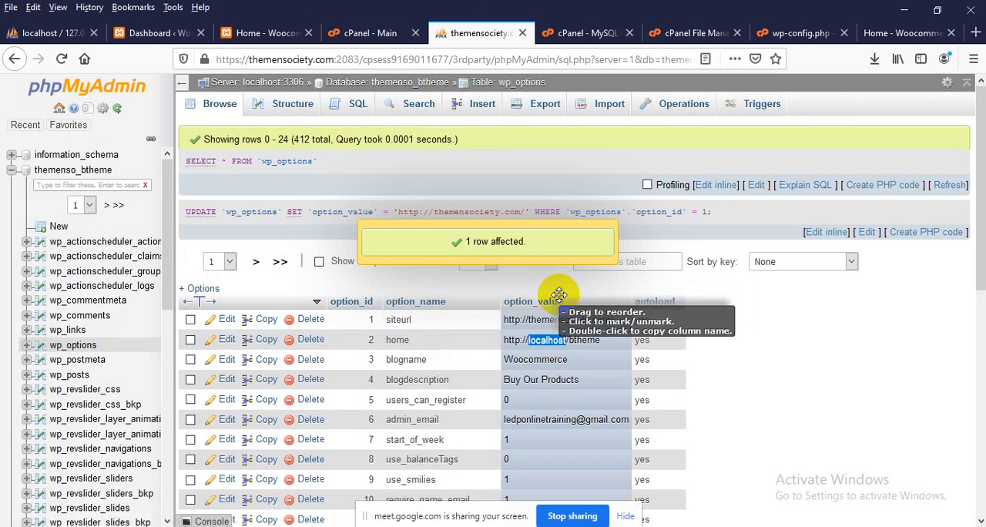
double_click(548, 340)
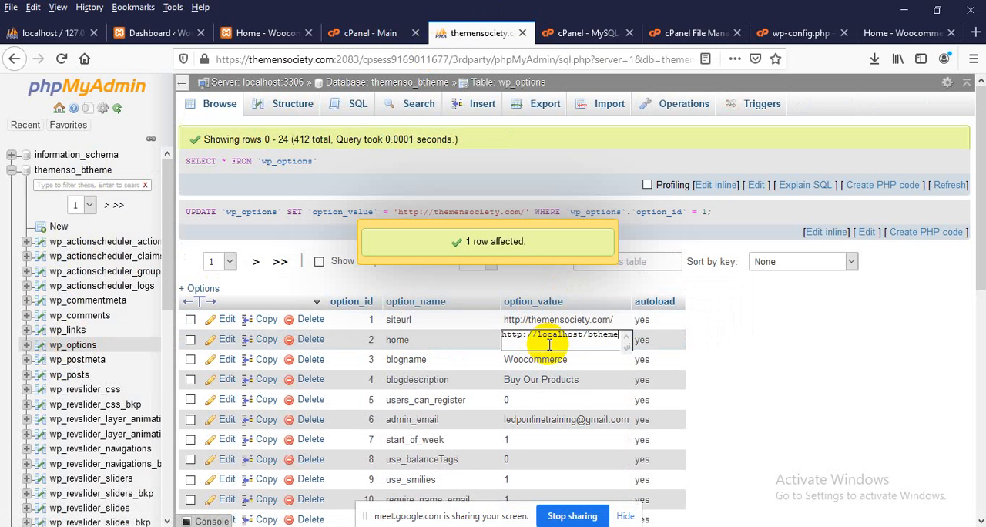
key("ctrl+v")
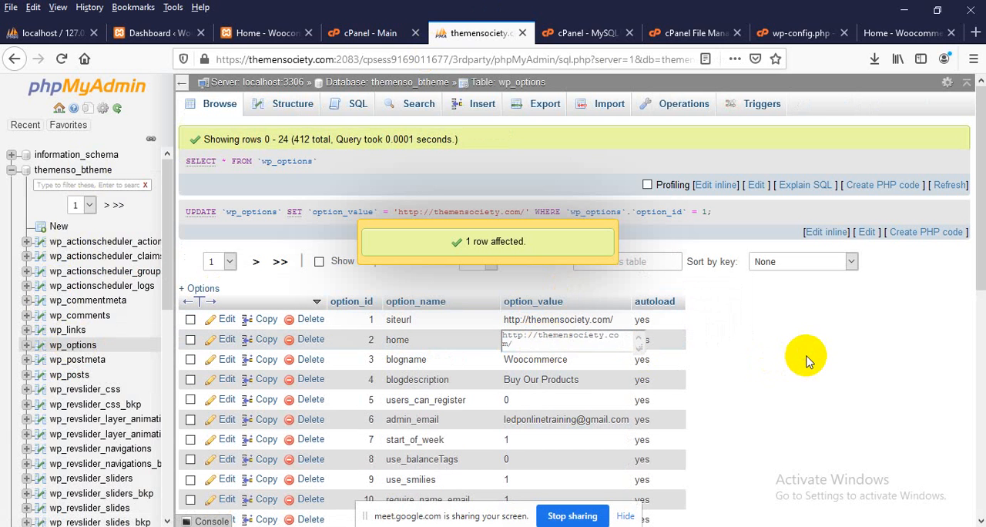
left_click(803, 354)
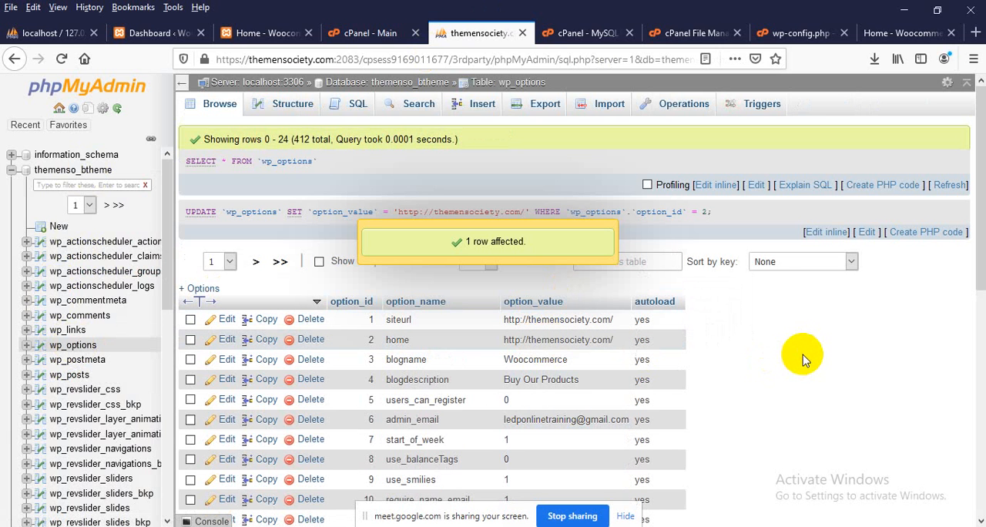
Reload the live home page, check its site title and About links, and return to the home page
left_click(876, 34)
right_click(3, 242)
left_click(101, 255)
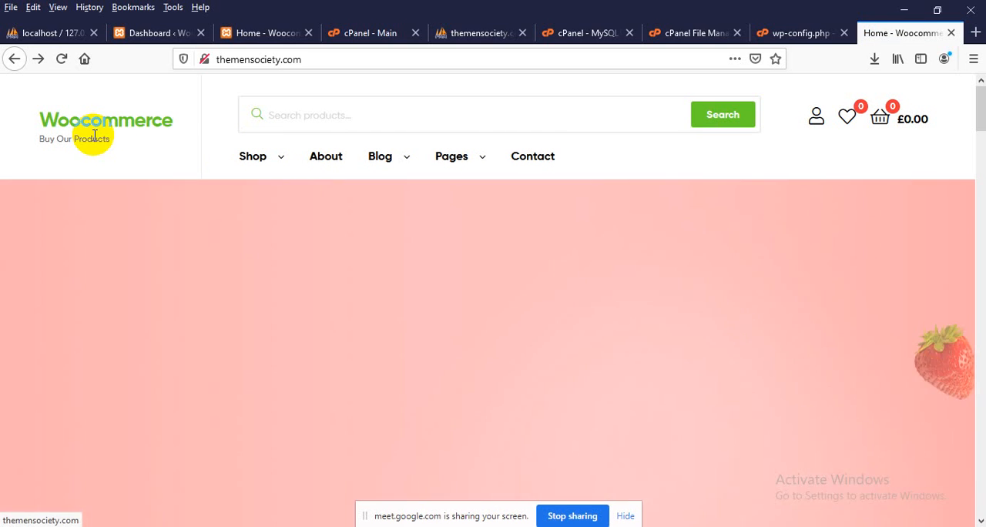
left_click(105, 128)
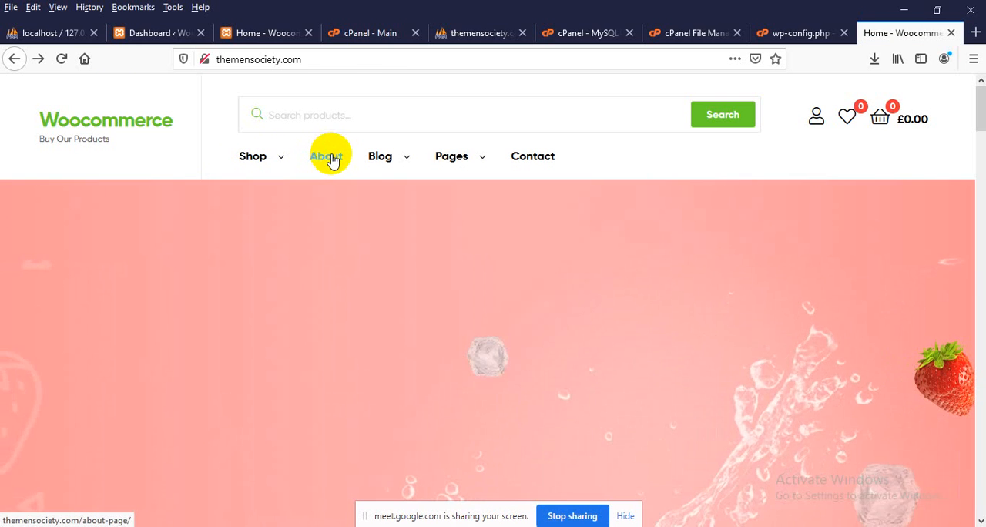
left_click(330, 158)
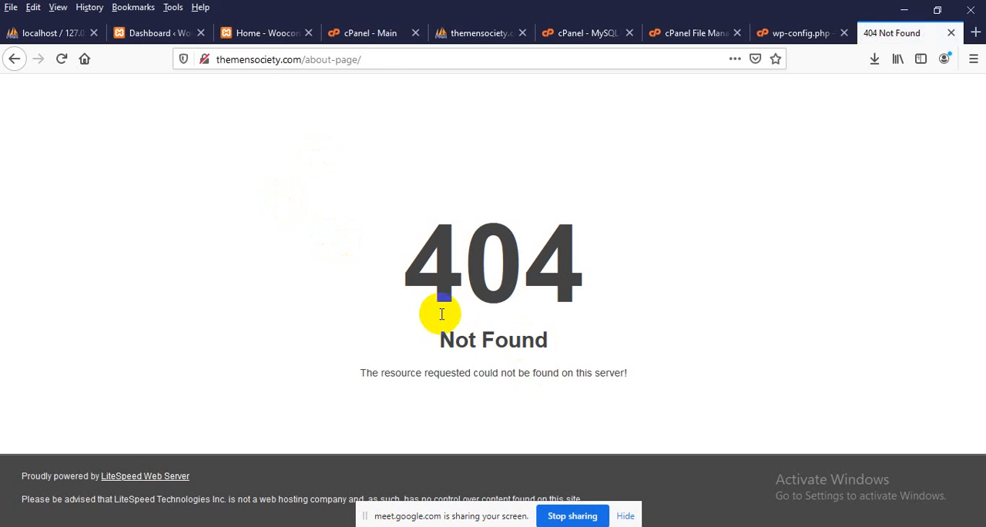
left_click(15, 60)
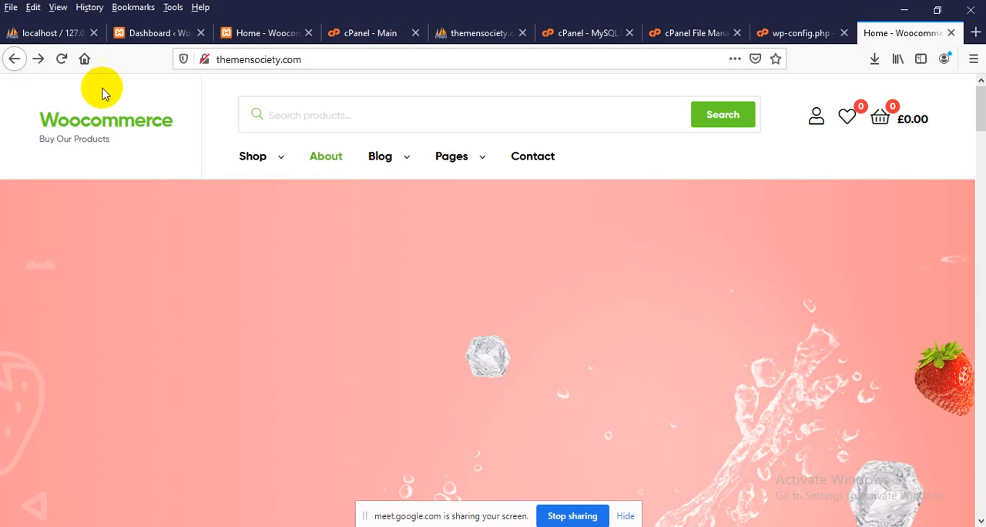
Log in to the live site's WordPress dashboard at themensociety.com/wp-admin as admin with the account password
left_click(354, 59)
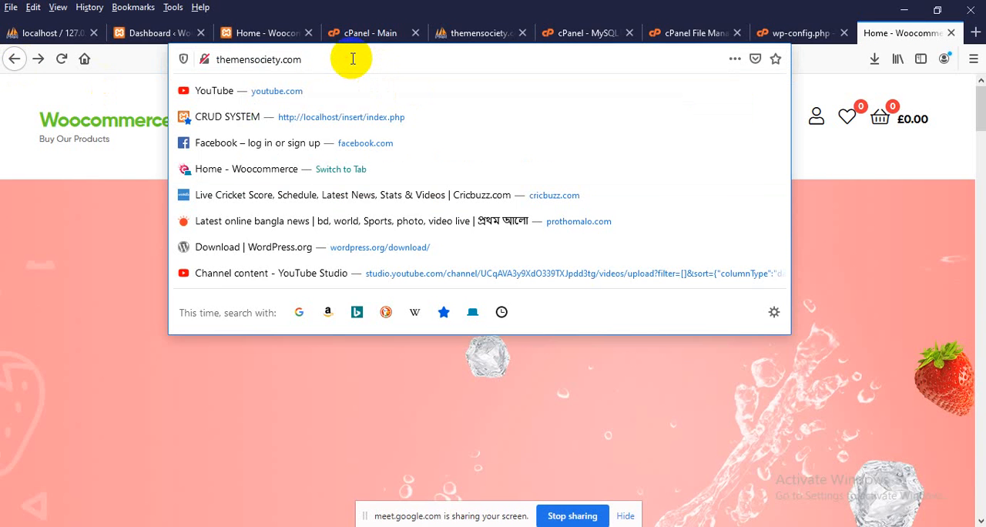
type("/wp-admin/")
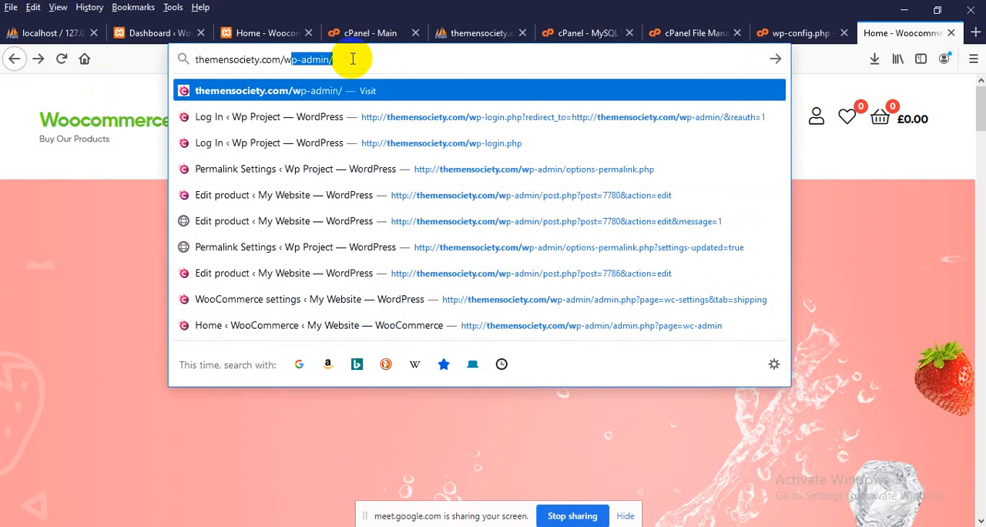
key("Return")
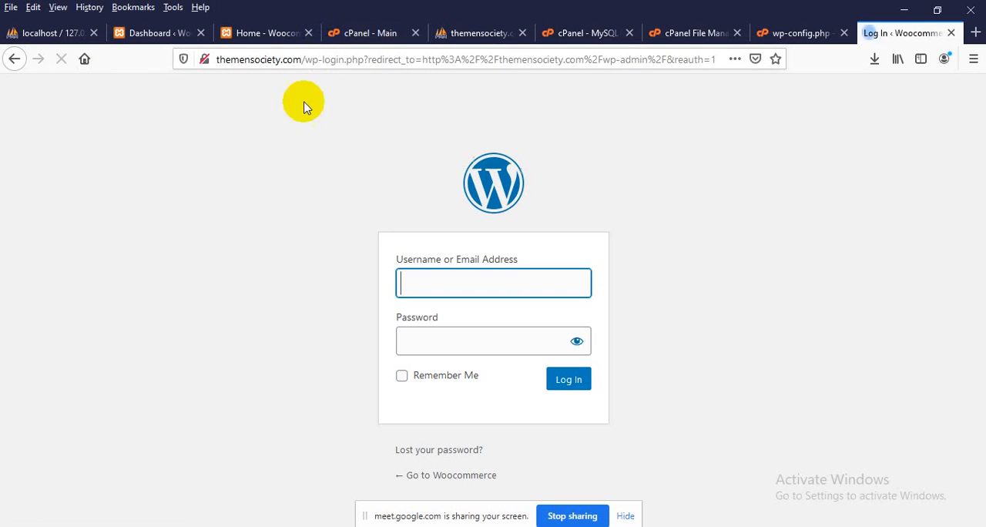
left_click(400, 279)
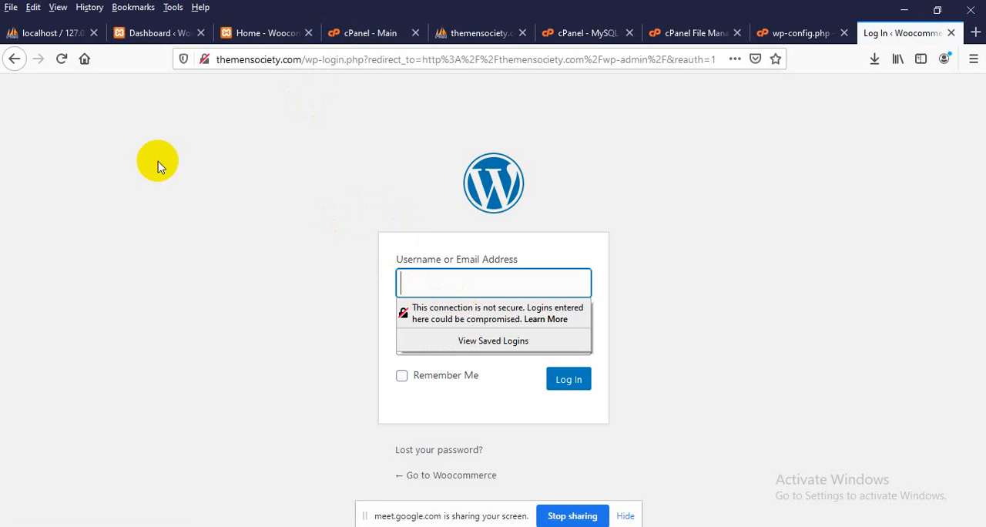
type("admin")
key("Tab")
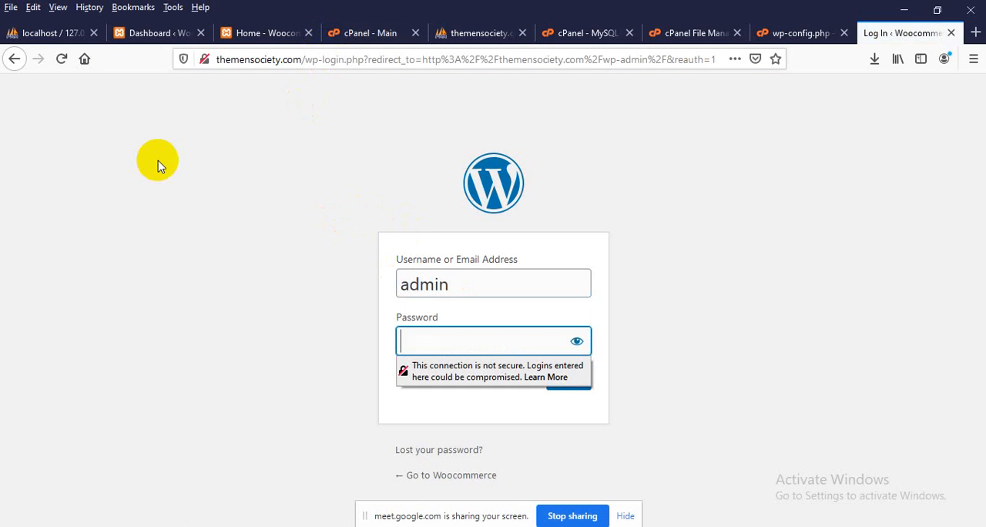
type("••")
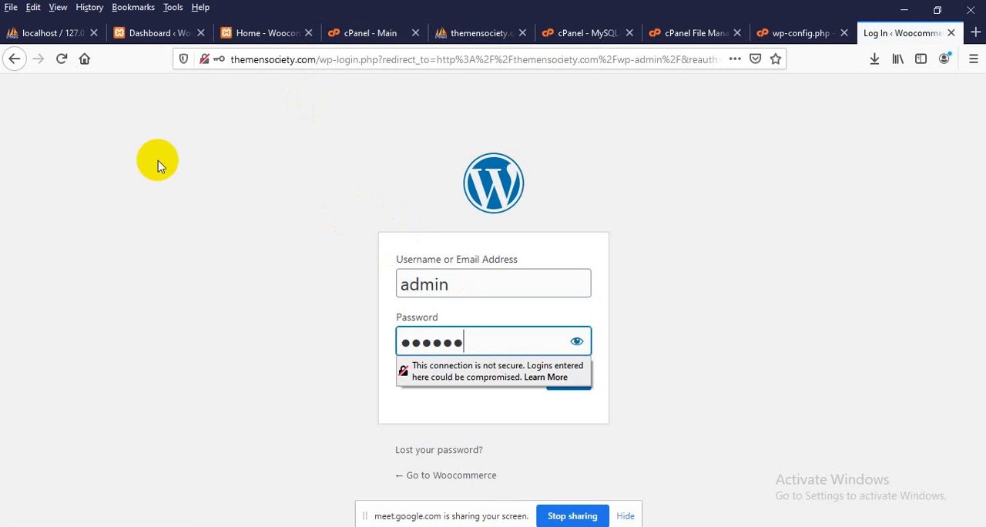
type("•")
key("Return")
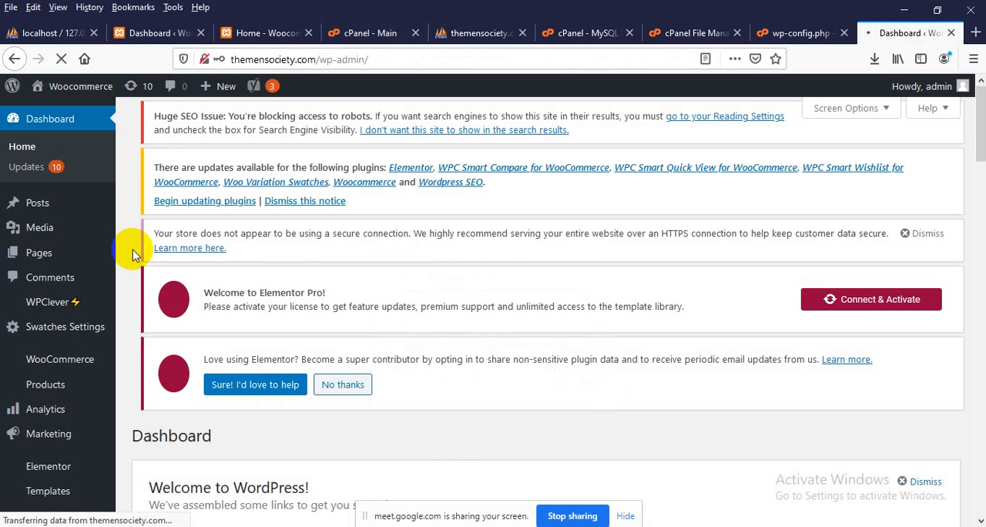
Open the live site's home page in a new tab from the WordPress dashboard
scroll(273, 279, "down", 2)
scroll(234, 278, "up", 1)
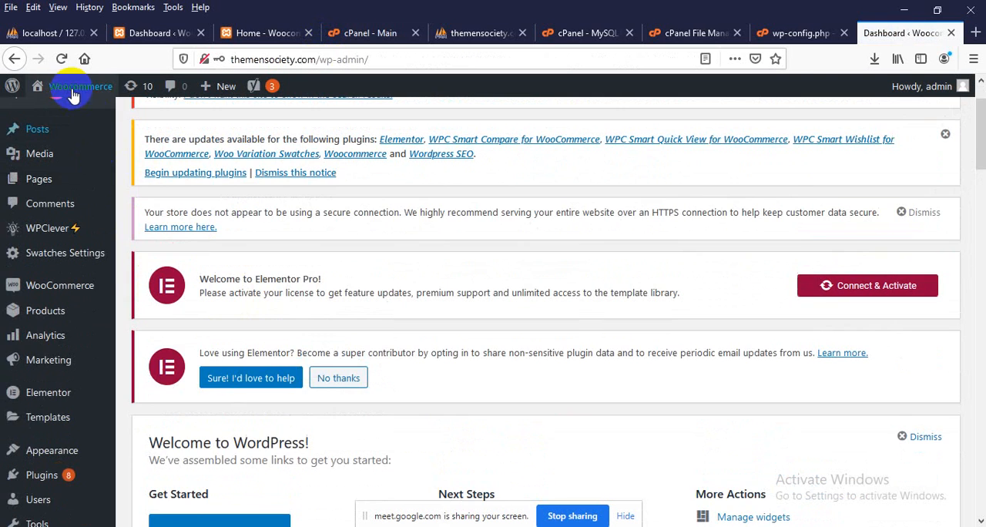
mouse_move(68, 106)
middle_click(60, 121)
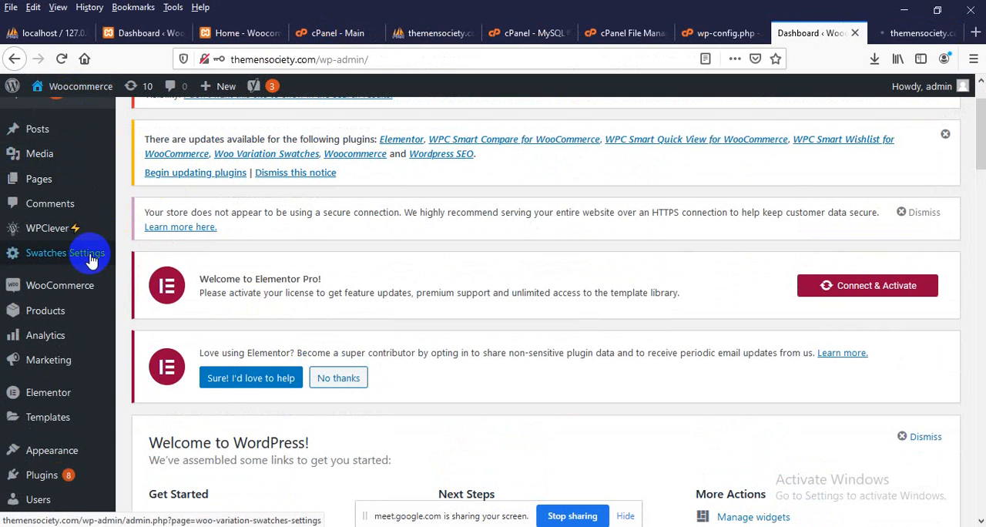
Set the common permalink structure in the WordPress settings to Post name and save the changes
scroll(23, 292, "down", 4)
mouse_move(19, 306)
scroll(18, 385, "down", 2)
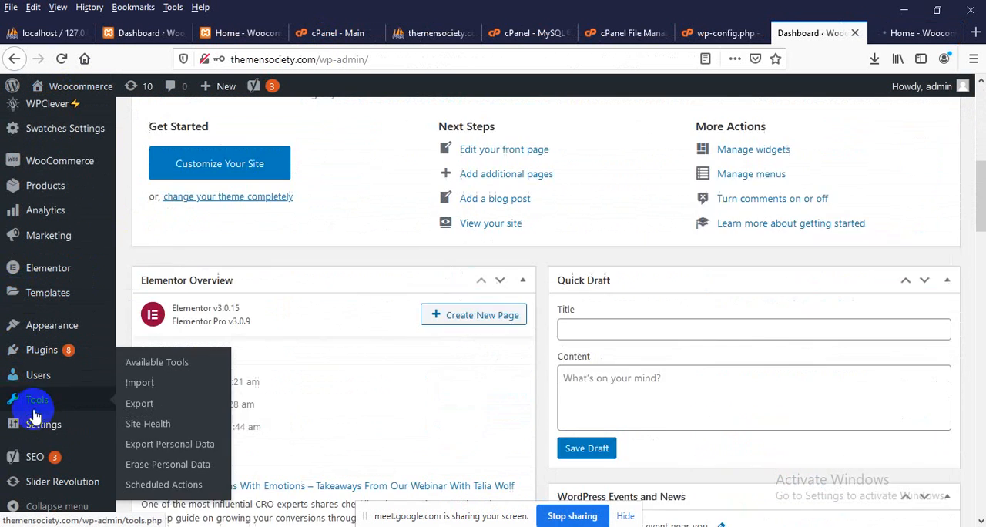
mouse_move(48, 435)
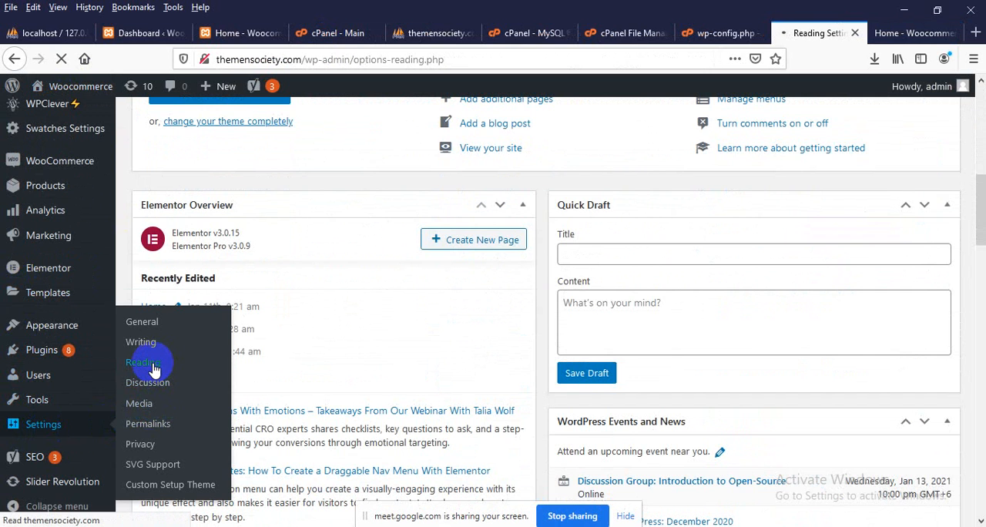
scroll(46, 432, "down", 4)
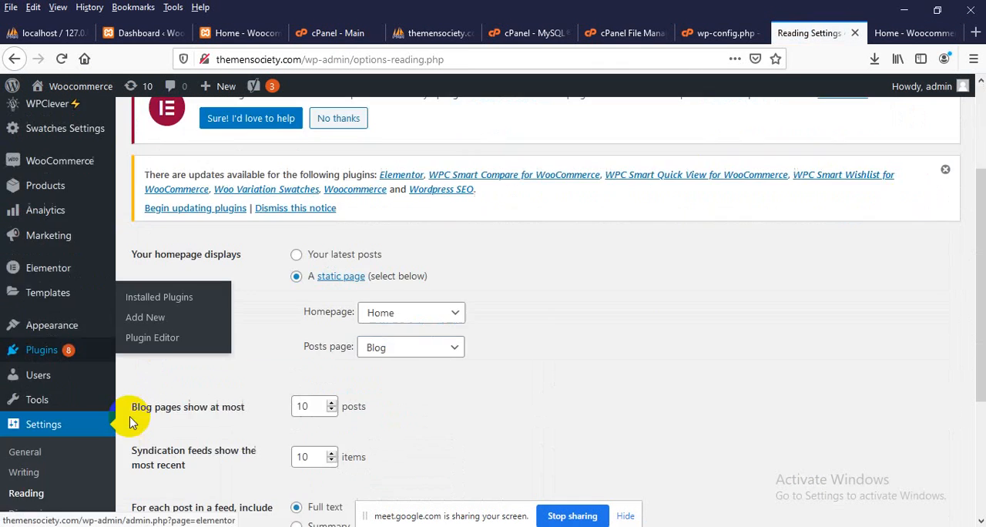
left_click(30, 406)
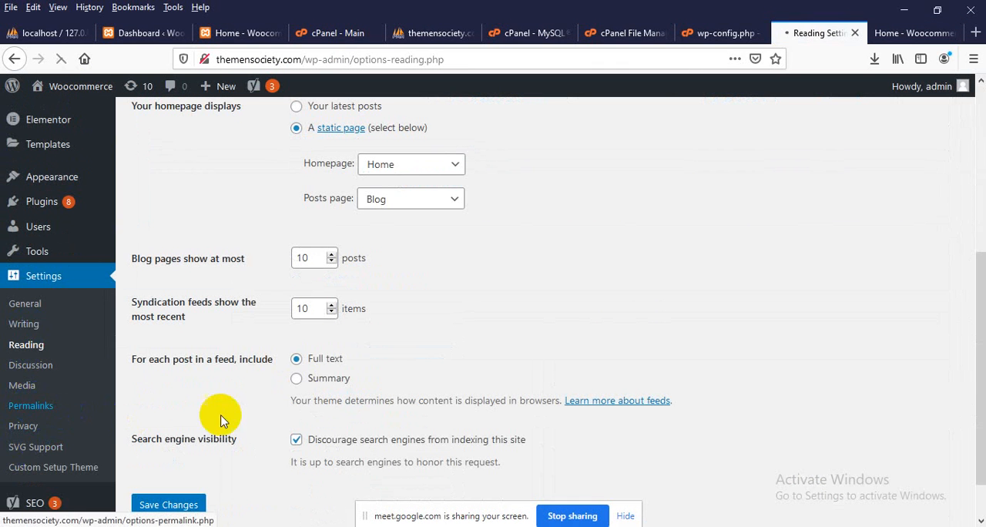
scroll(254, 381, "down", 1)
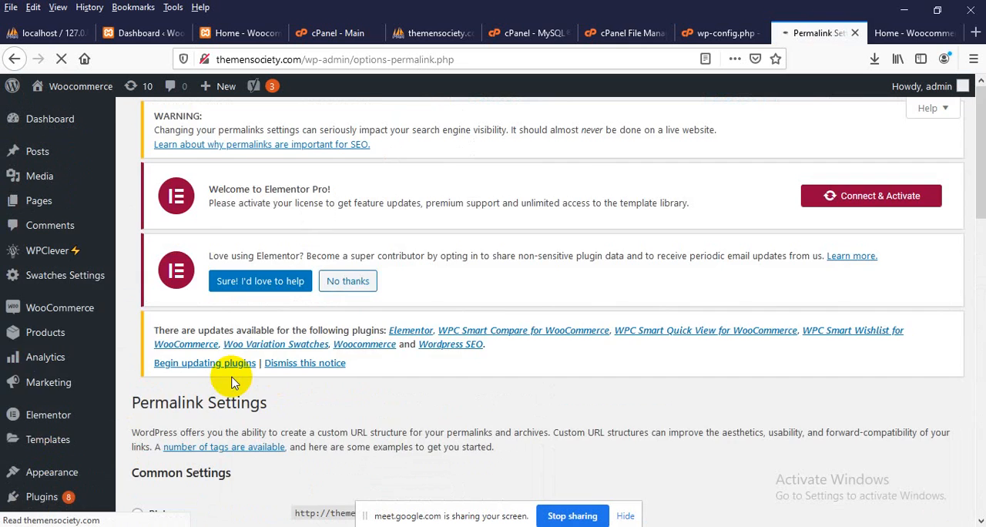
scroll(234, 382, "down", 3)
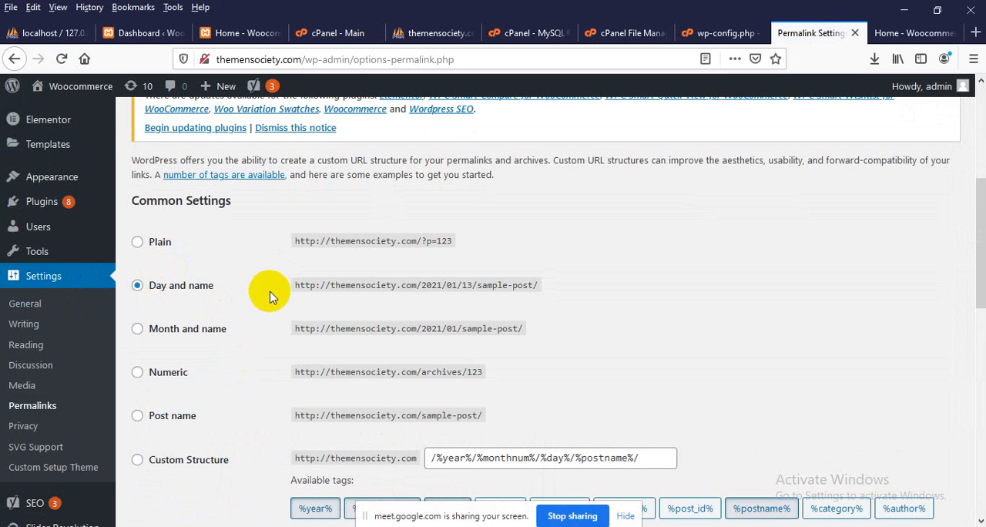
scroll(327, 319, "down", 1)
left_click(179, 349)
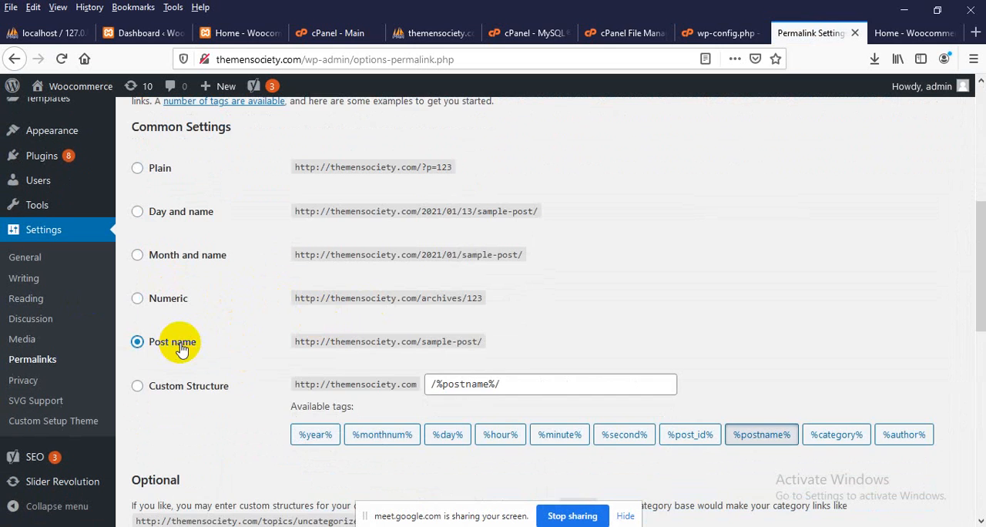
scroll(192, 341, "down", 8)
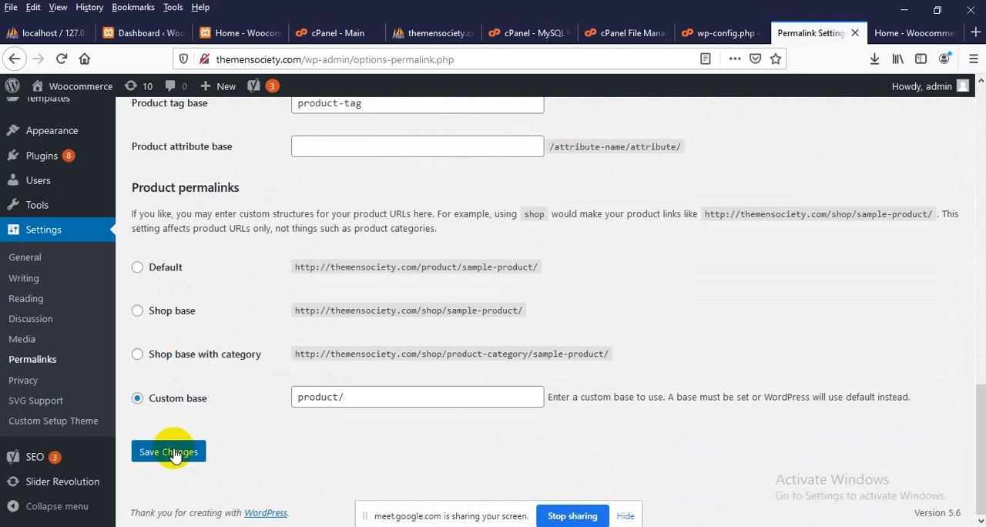
left_click(171, 452)
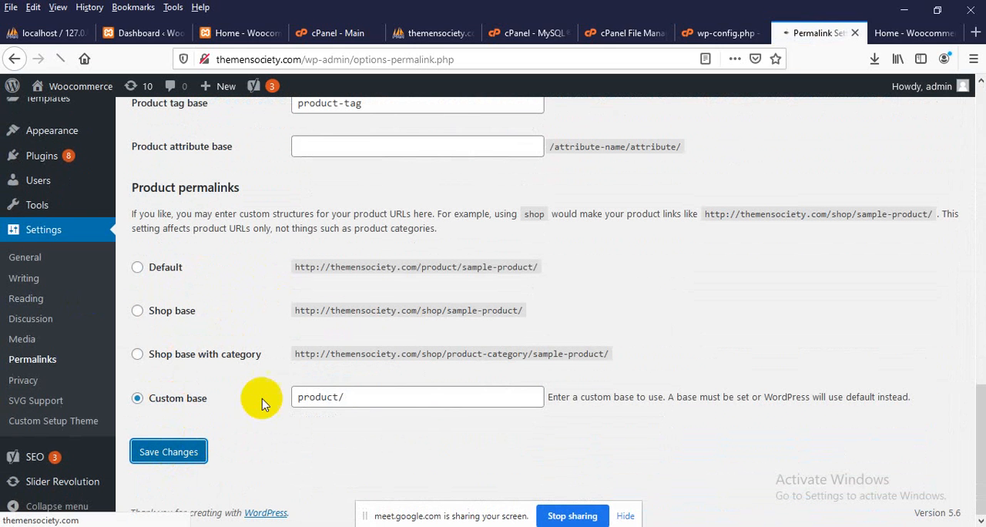
Reload the live home page and check that its About link opens the page with its content
left_click(884, 32)
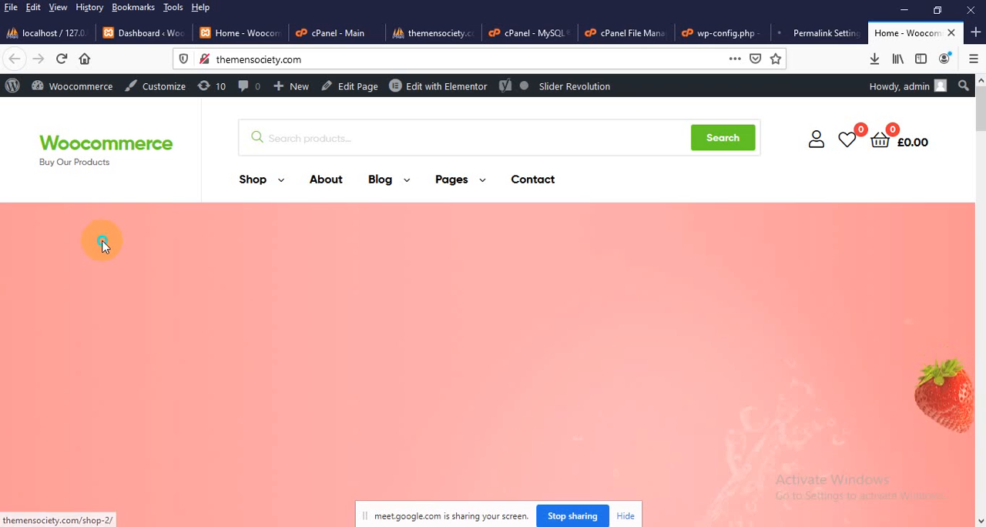
right_click(105, 242)
left_click(203, 258)
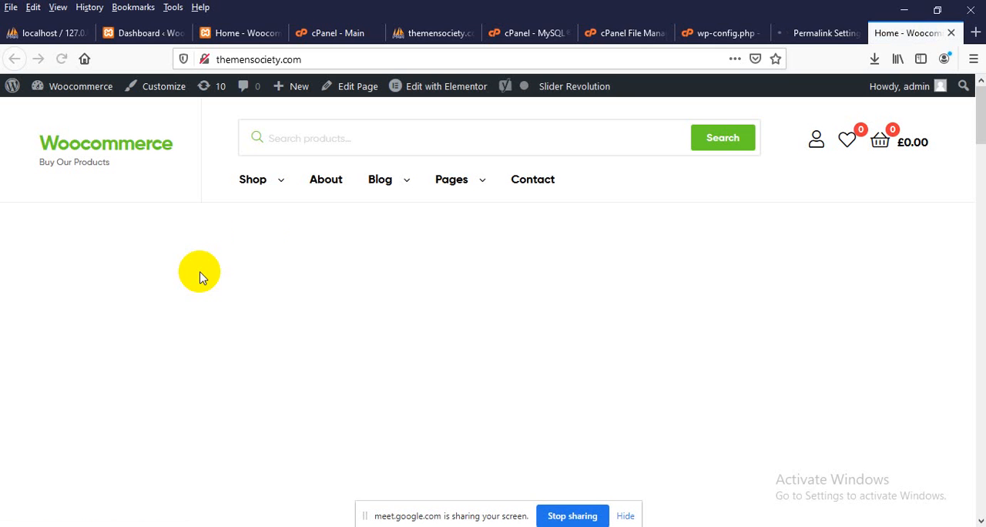
left_click(336, 184)
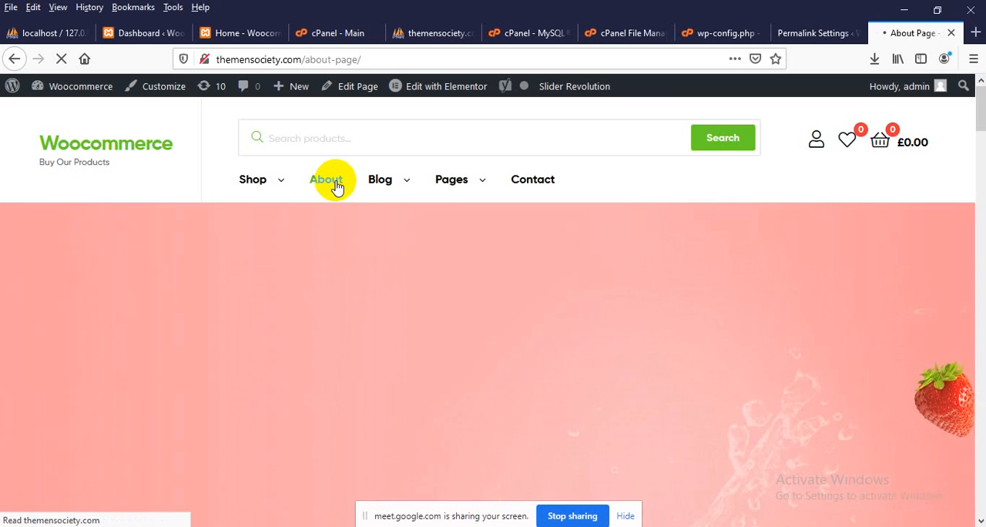
scroll(693, 287, "down", 3)
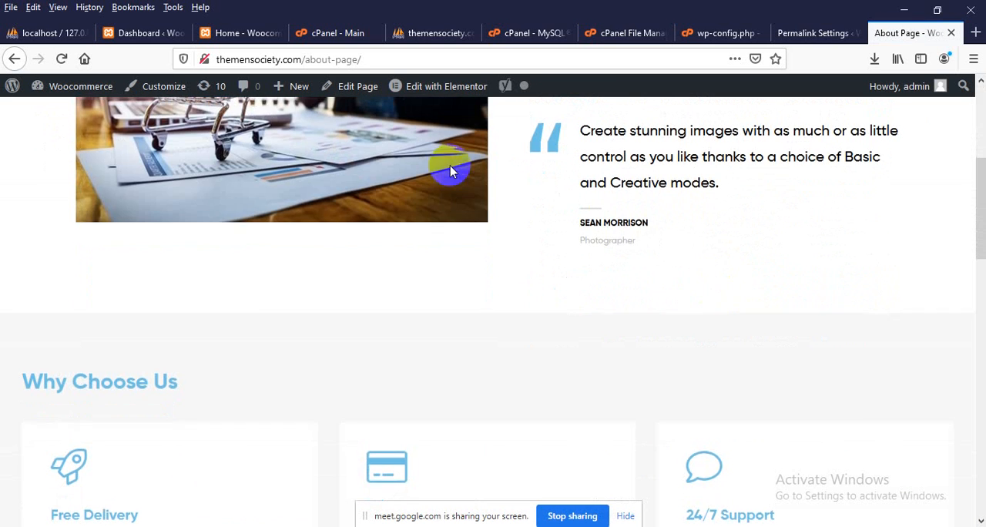
scroll(452, 170, "up", 4)
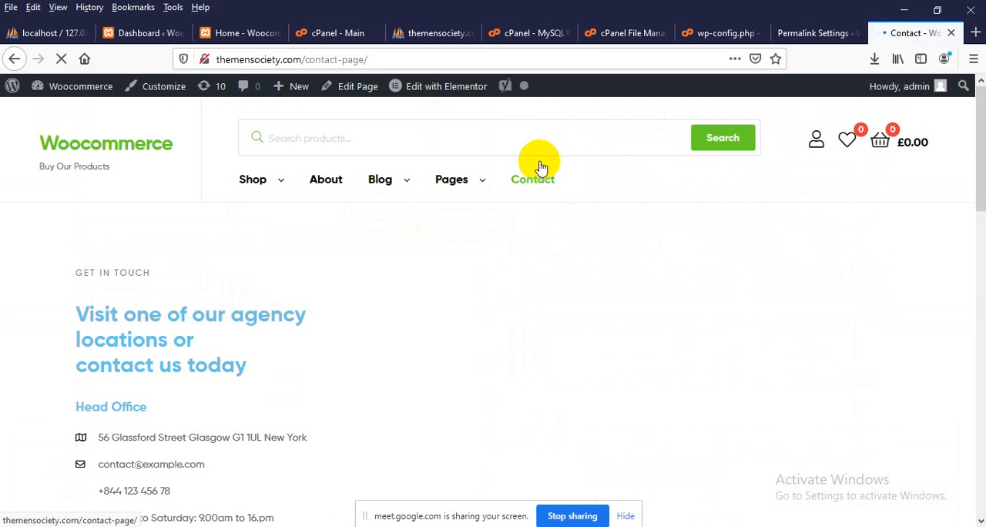
Look through the live Contact page, try submitting its empty message form, and return to the home page
scroll(540, 165, "down", 3)
scroll(539, 253, "up", 2)
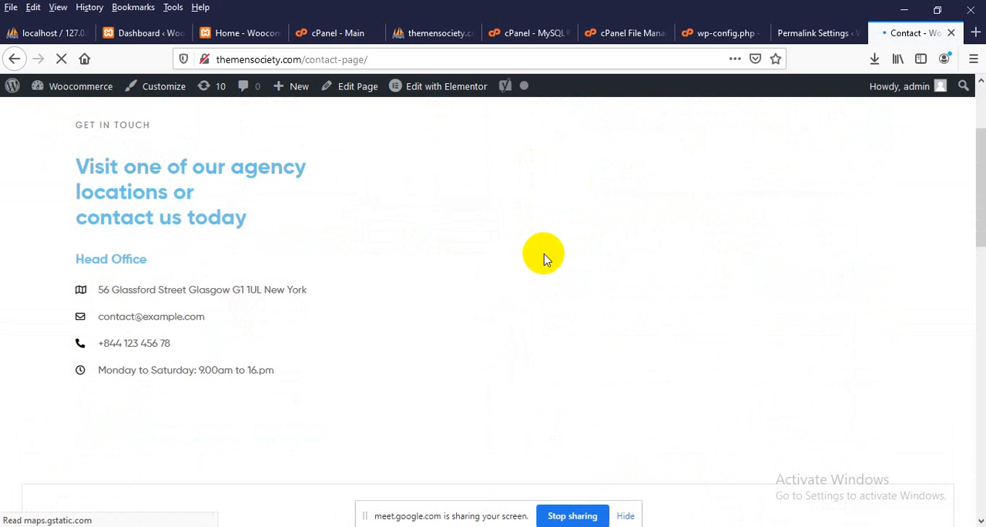
scroll(543, 258, "down", 3)
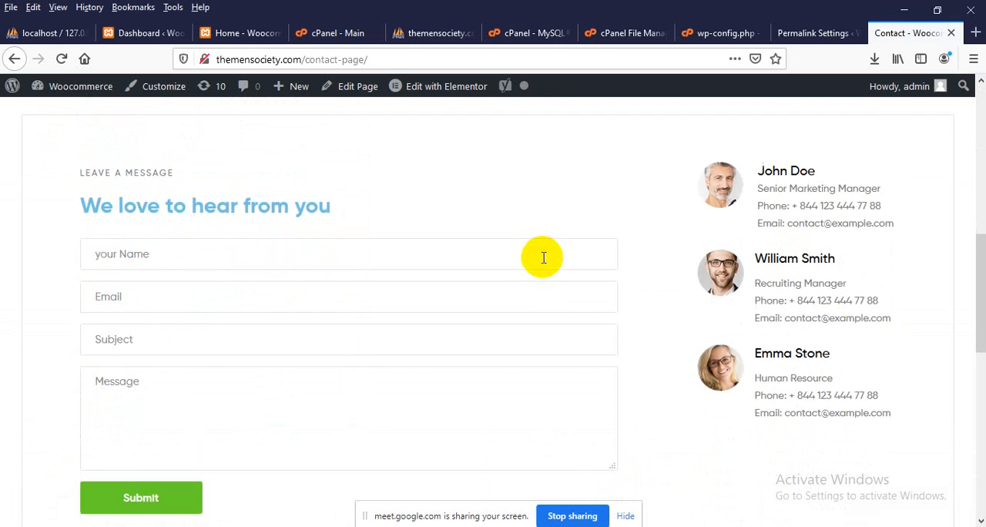
scroll(543, 257, "down", 1)
left_click(148, 422)
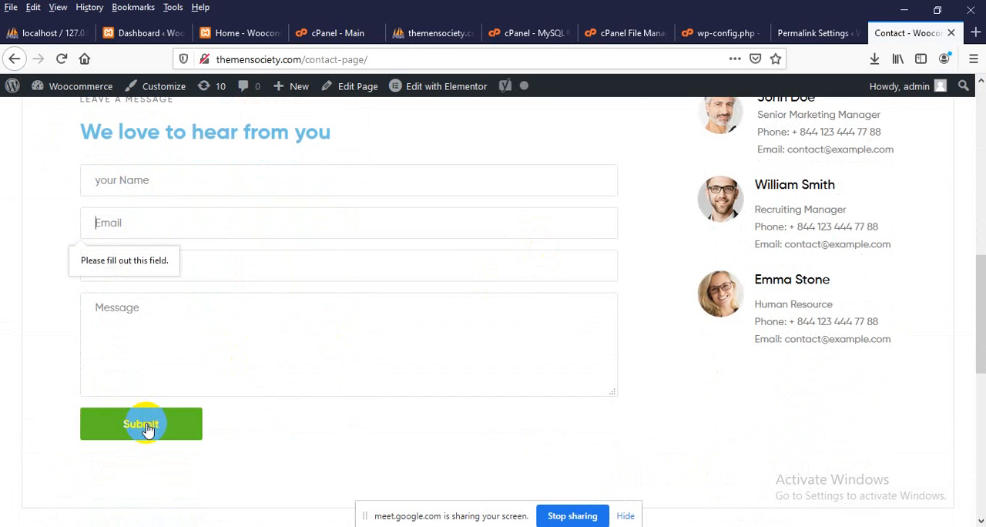
scroll(193, 365, "up", 8)
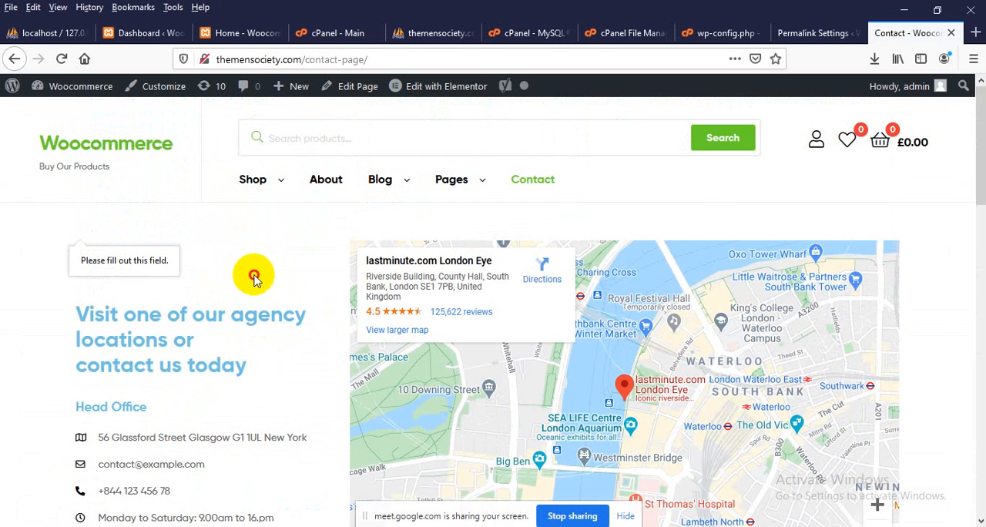
left_click(255, 278)
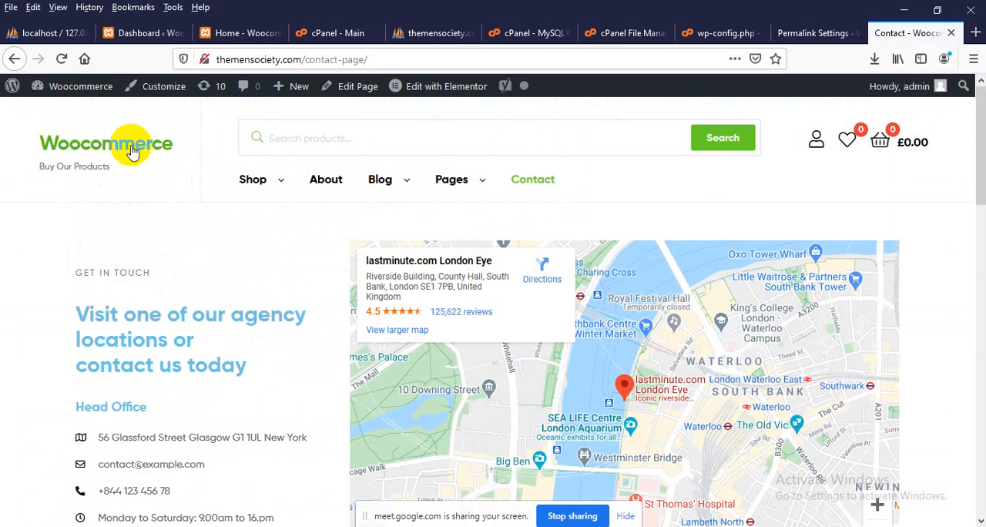
Close the cPanel, phpMyAdmin, MySQL, File Manager and wp-config.php browser tabs of the live hosting account
left_click(375, 33)
left_click(373, 33)
left_click(373, 33)
left_click(372, 33)
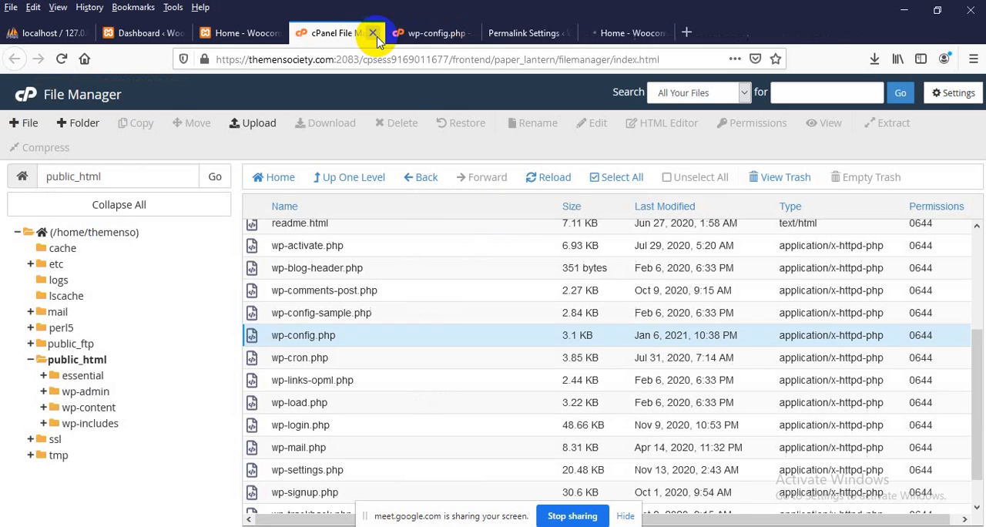
left_click(372, 34)
left_click(372, 33)
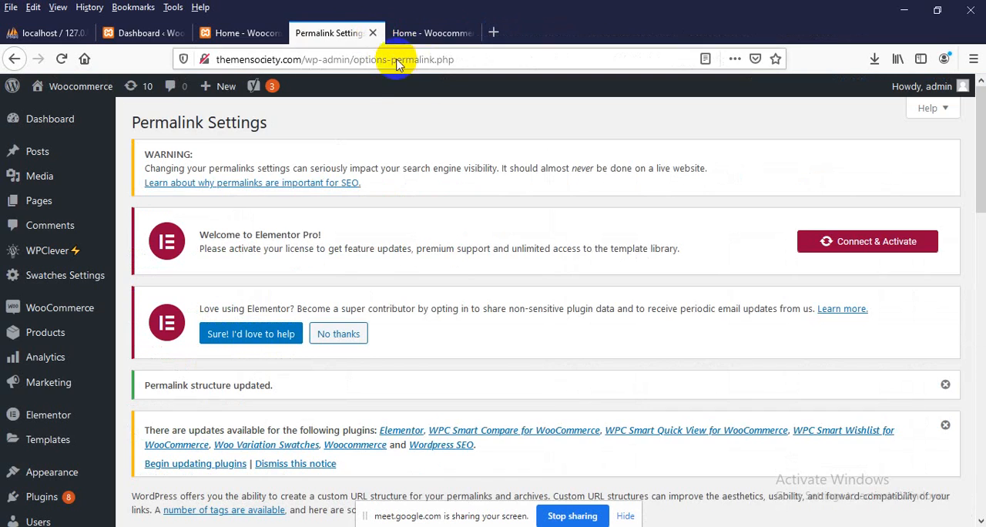
Look through the live home page from the slider and Featured Products down to the "What makes us different" section
left_click(707, 36)
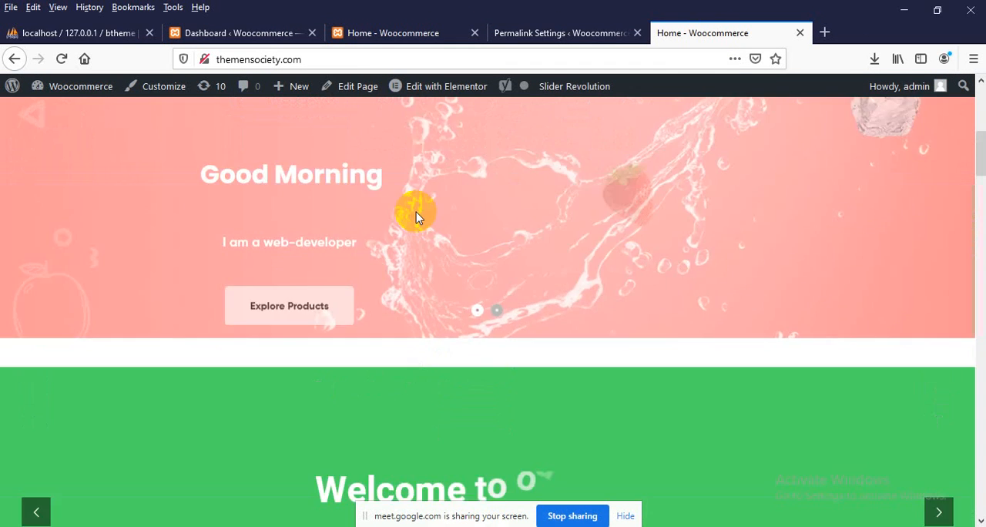
scroll(416, 211, "up", 5)
scroll(332, 246, "down", 3)
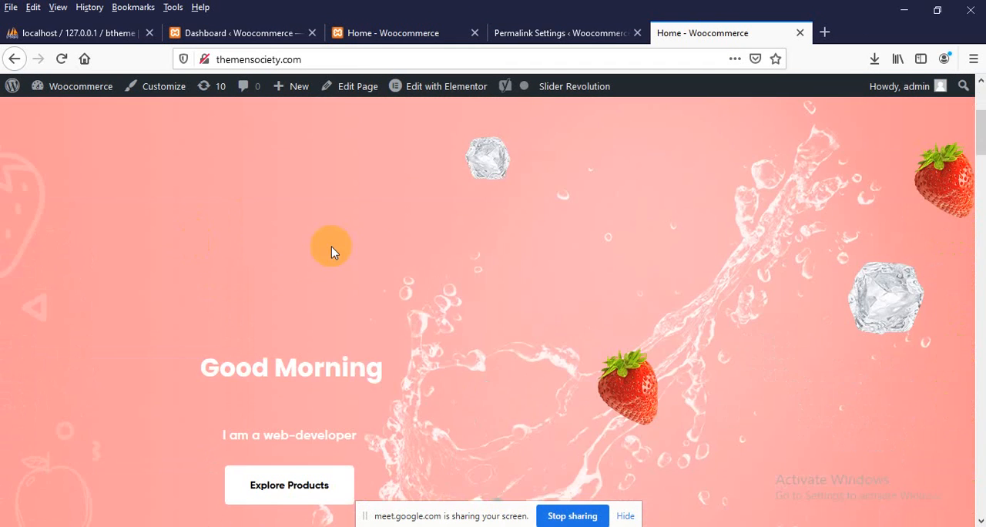
scroll(450, 249, "down", 10)
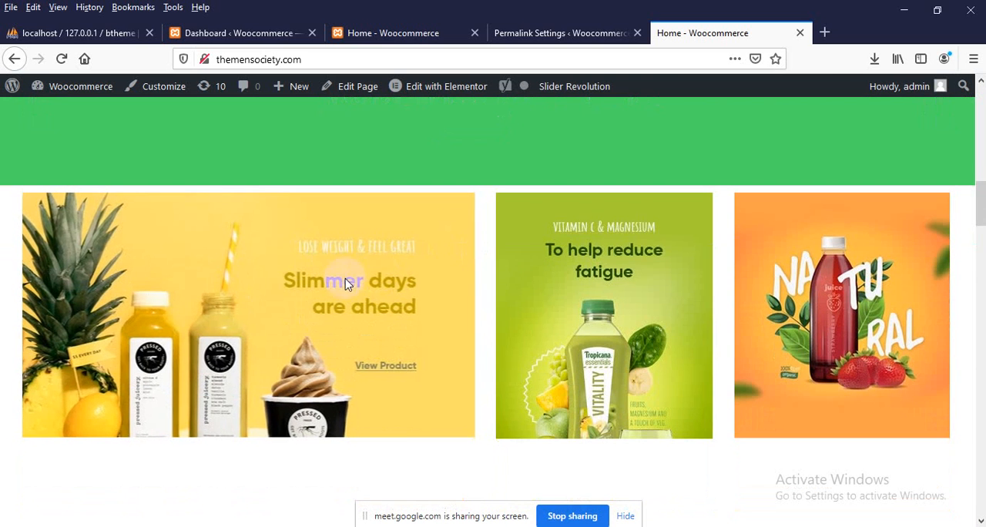
scroll(721, 236, "down", 4)
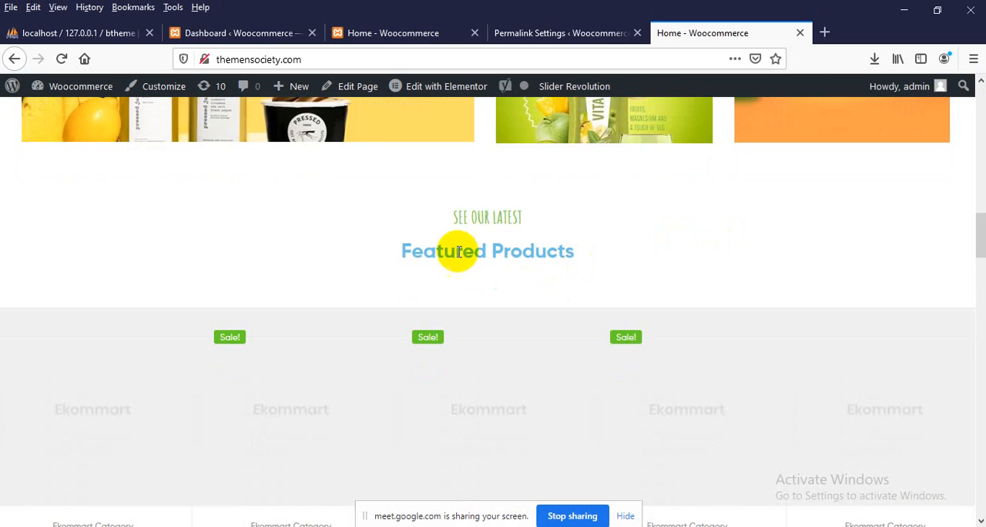
scroll(462, 285, "down", 2)
scroll(674, 279, "down", 1)
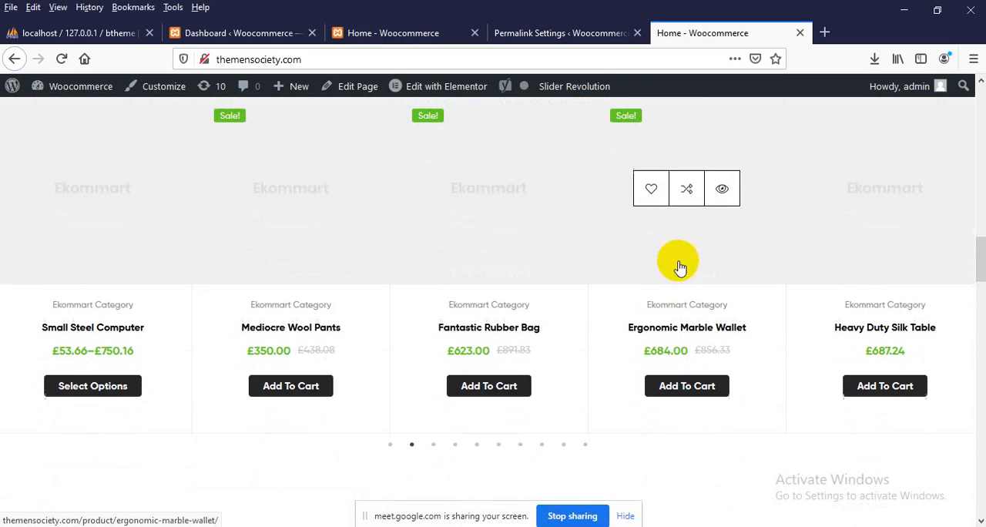
scroll(473, 205, "down", 4)
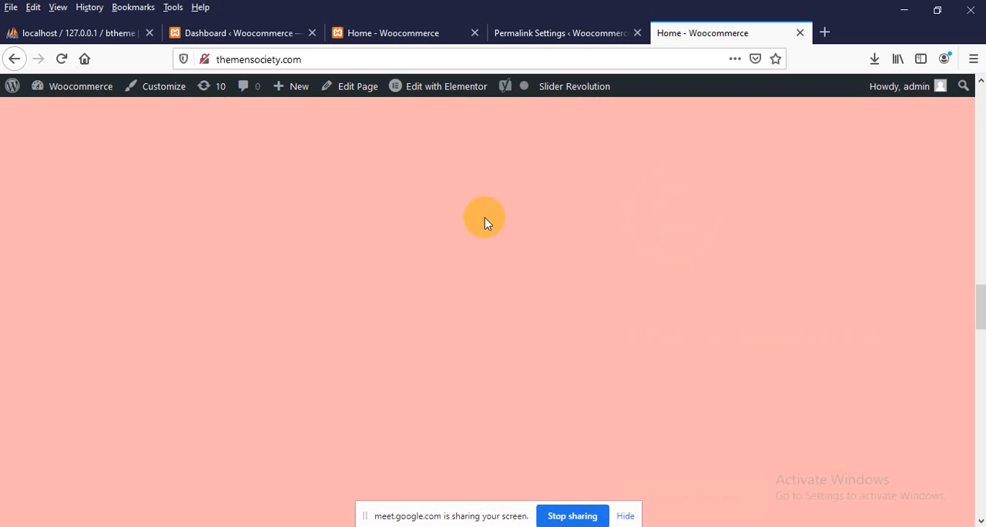
scroll(505, 230, "down", 4)
scroll(513, 235, "up", 2)
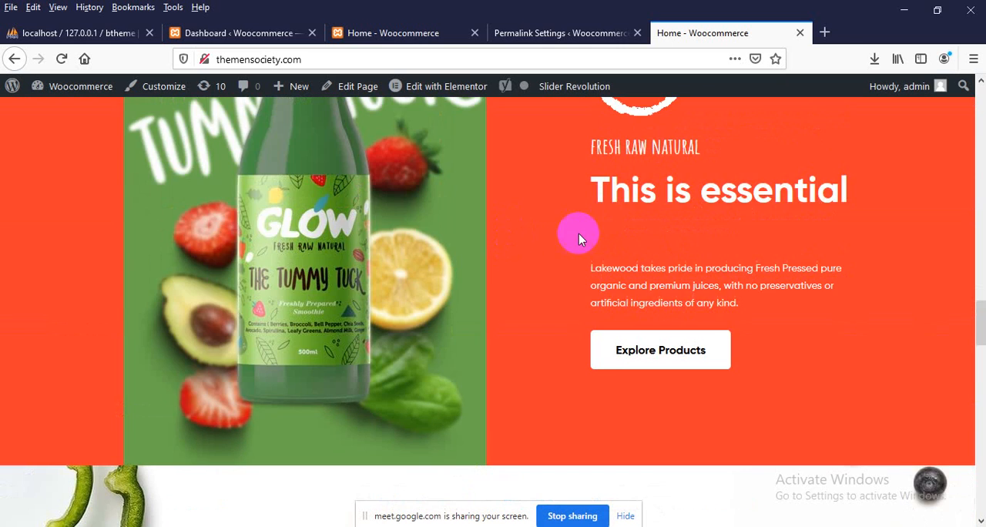
scroll(468, 224, "down", 5)
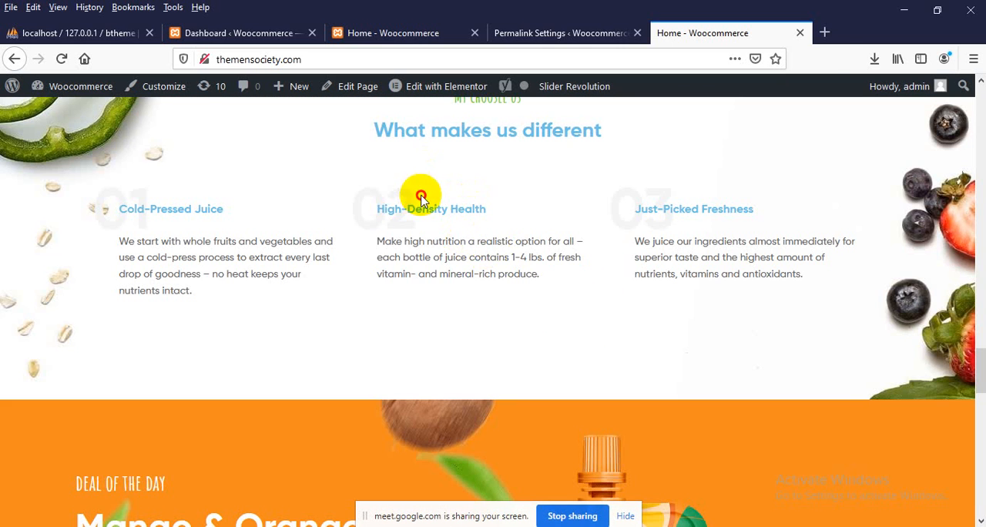
left_click_drag(421, 199, 440, 274)
left_click_drag(161, 208, 88, 209)
left_click(213, 208)
scroll(241, 212, "up", 5)
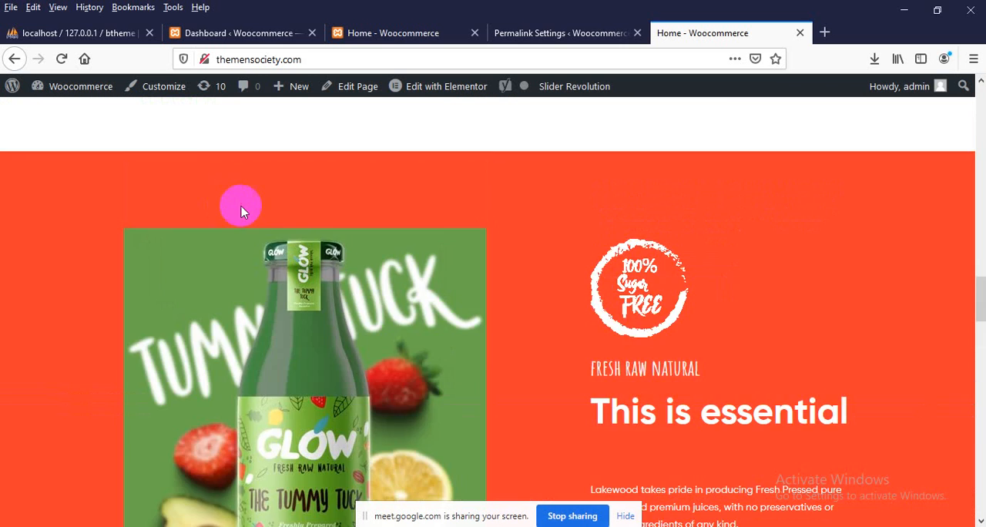
scroll(241, 212, "up", 5)
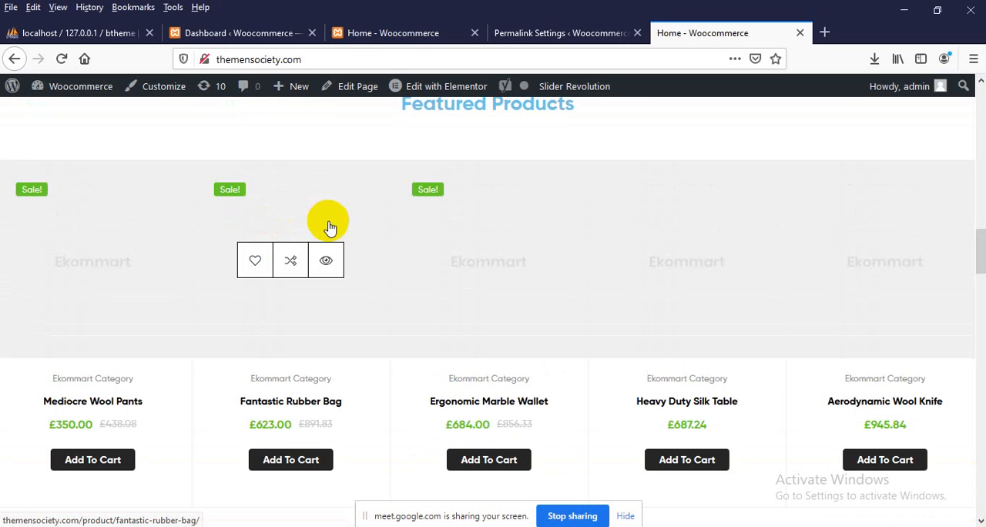
Open the live site's installed plugins in the WordPress dashboard and find the WooCommerce plugin in the list
left_click(524, 23)
mouse_move(18, 329)
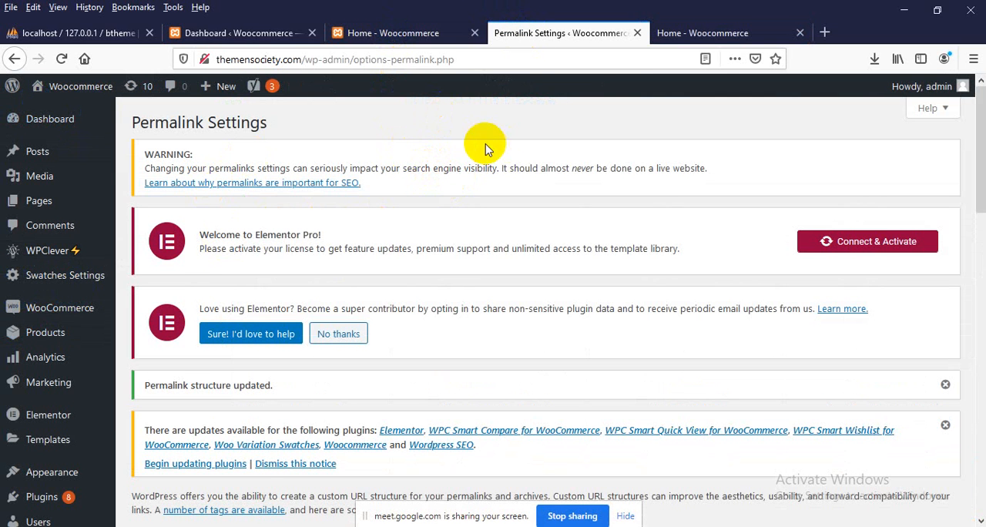
scroll(69, 275, "down", 3)
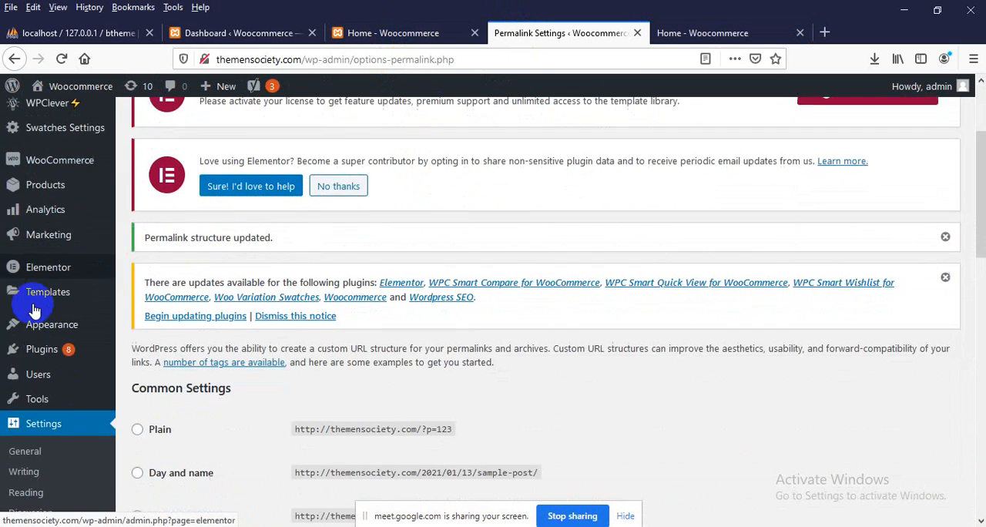
left_click(86, 351)
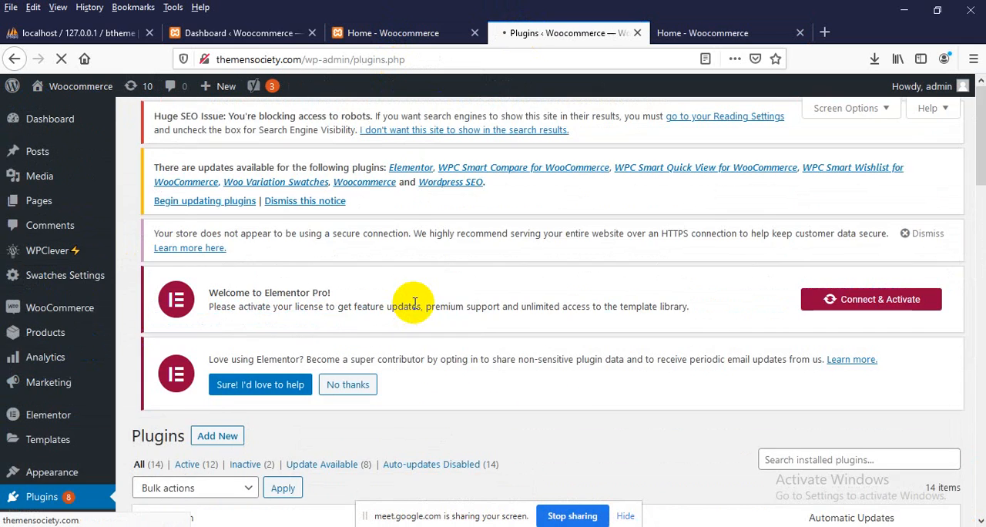
scroll(416, 307, "down", 10)
scroll(416, 307, "down", 10)
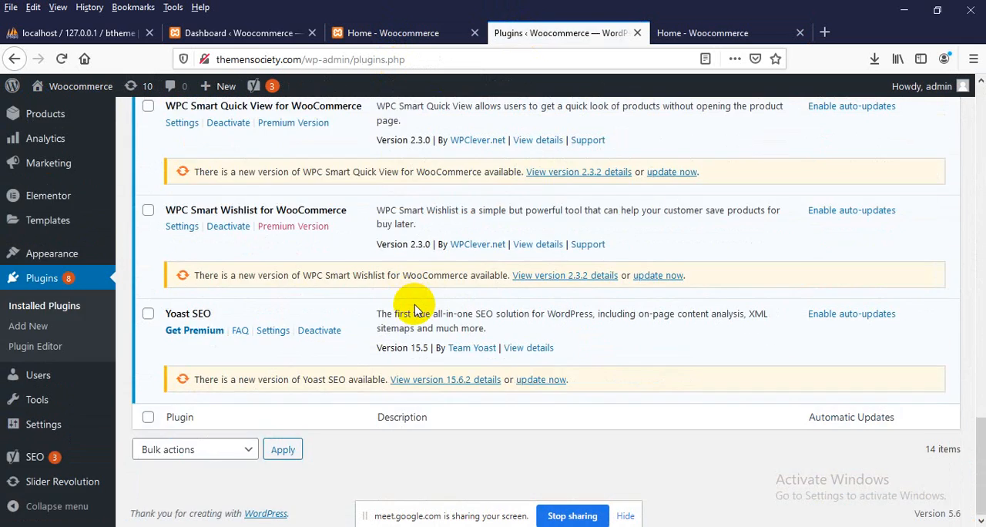
scroll(185, 289, "up", 3)
scroll(189, 289, "up", 4)
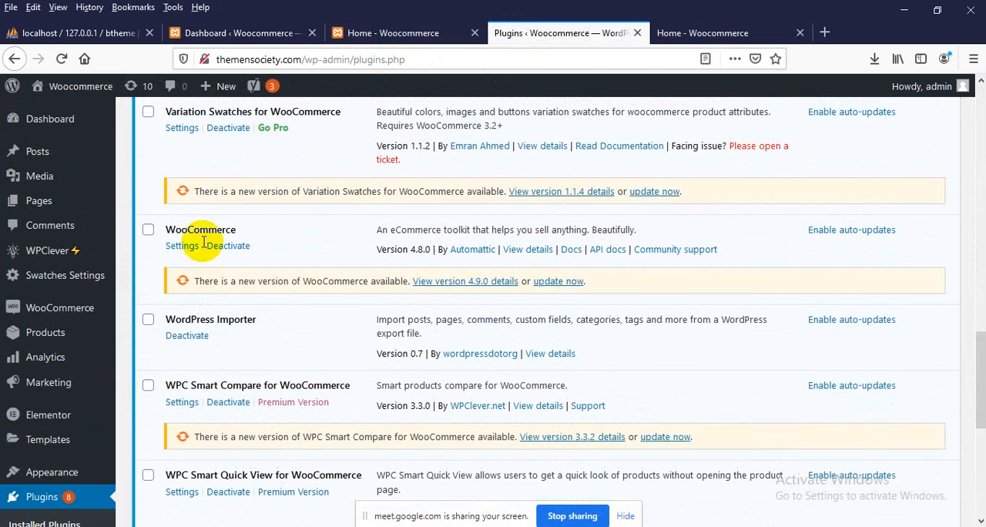
left_click_drag(234, 230, 170, 232)
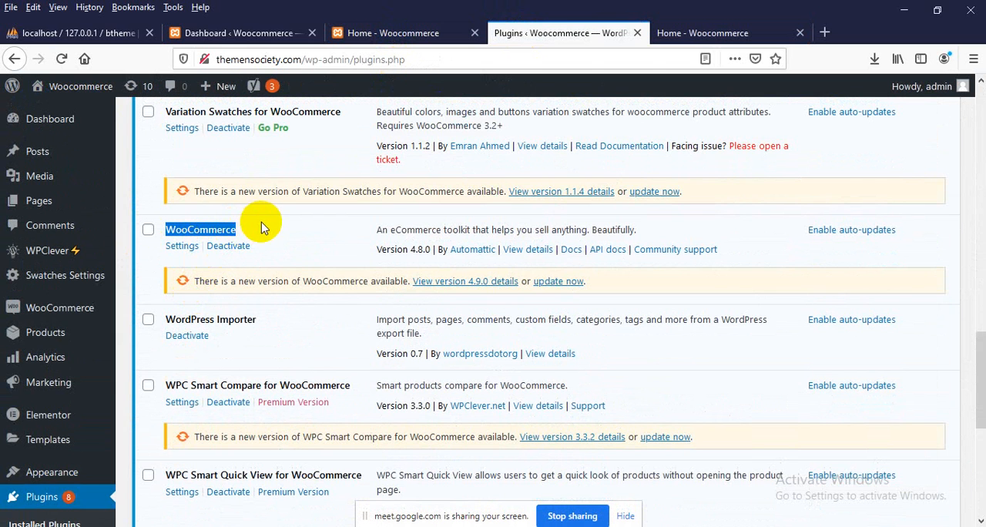
Add Mediocre Wool Pants from the live home page's Featured Products to the cart and open the cart page
left_click(677, 33)
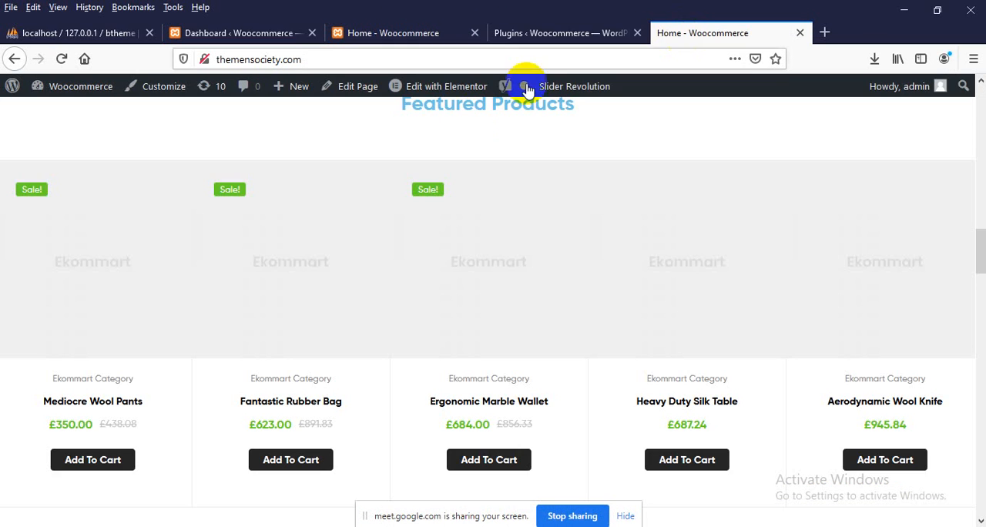
scroll(304, 238, "down", 3)
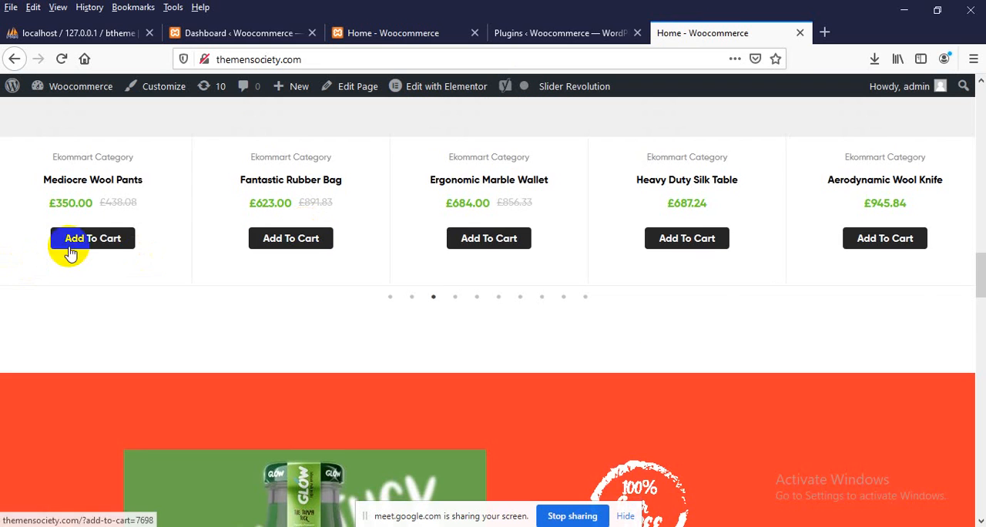
scroll(75, 251, "up", 2)
left_click(85, 386)
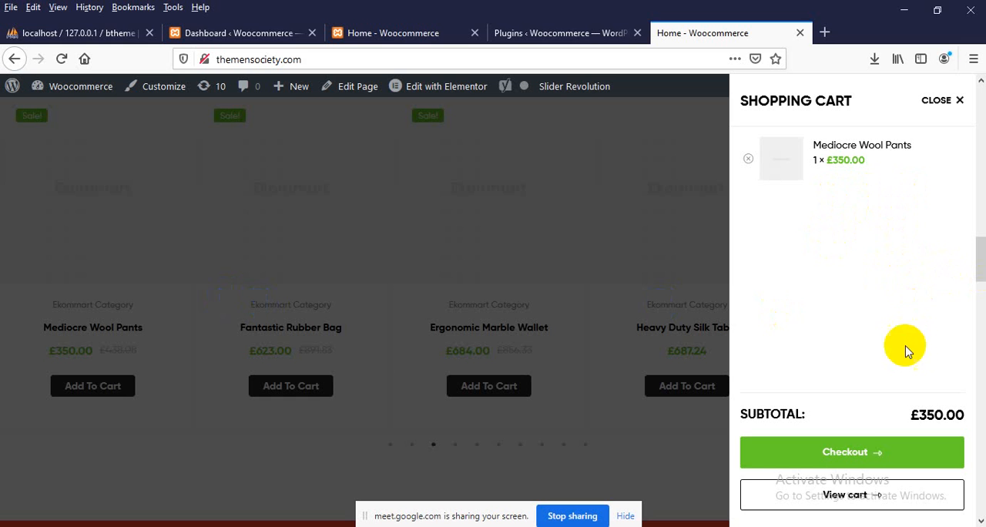
left_click(848, 497)
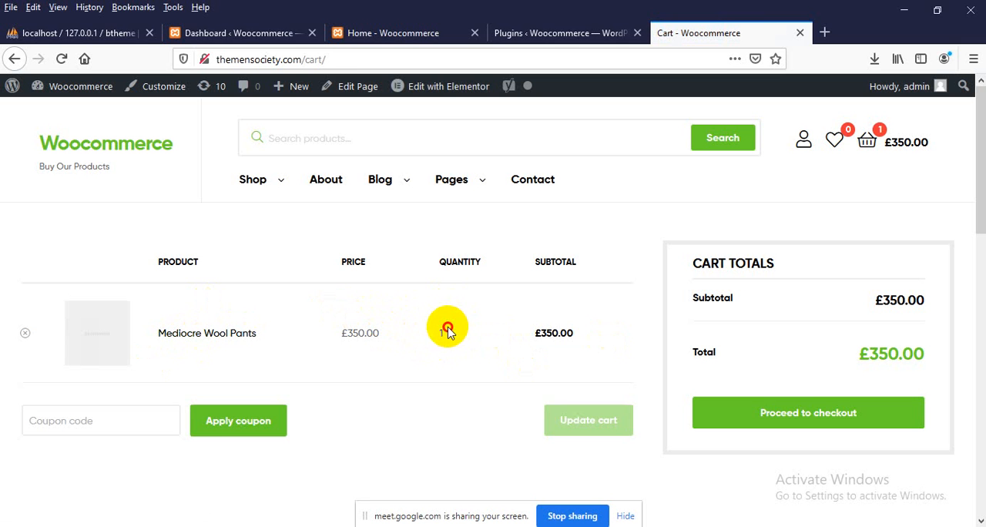
Check the quantity of Mediocre Wool Pants in the cart and proceed to checkout
left_click_drag(448, 332, 480, 325)
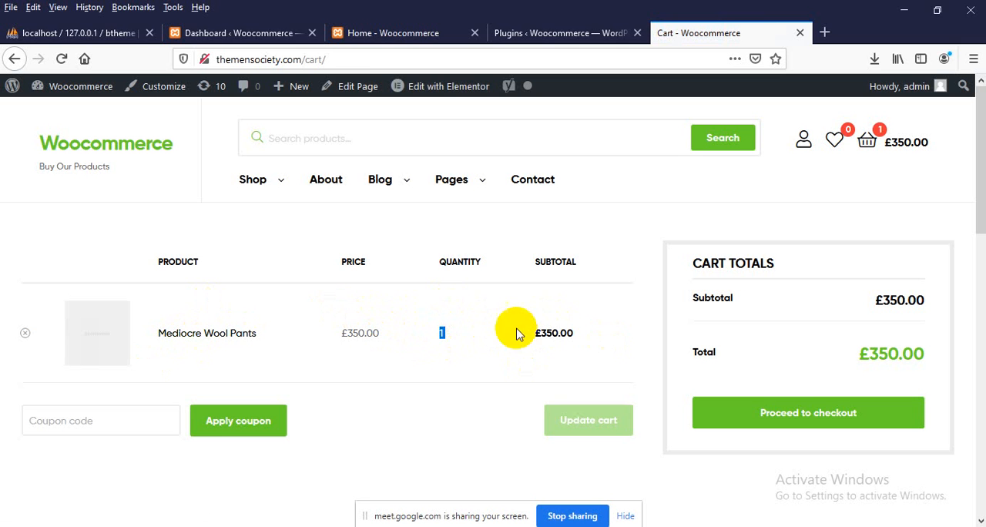
left_click(485, 306)
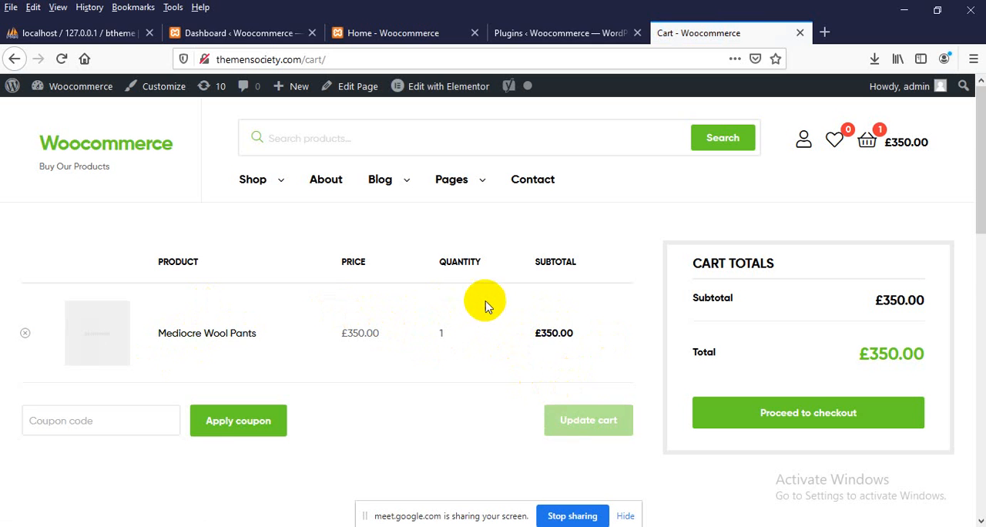
scroll(485, 306, "down", 3)
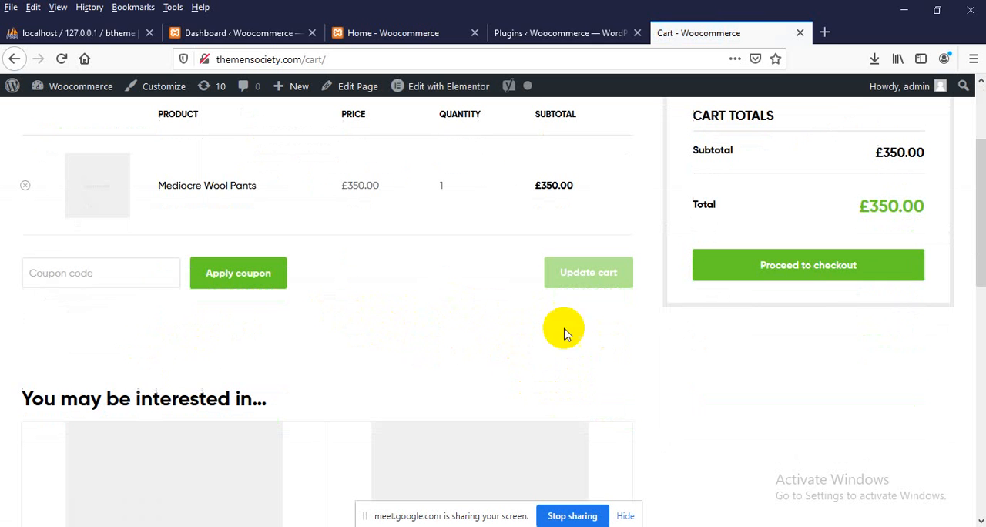
left_click(785, 275)
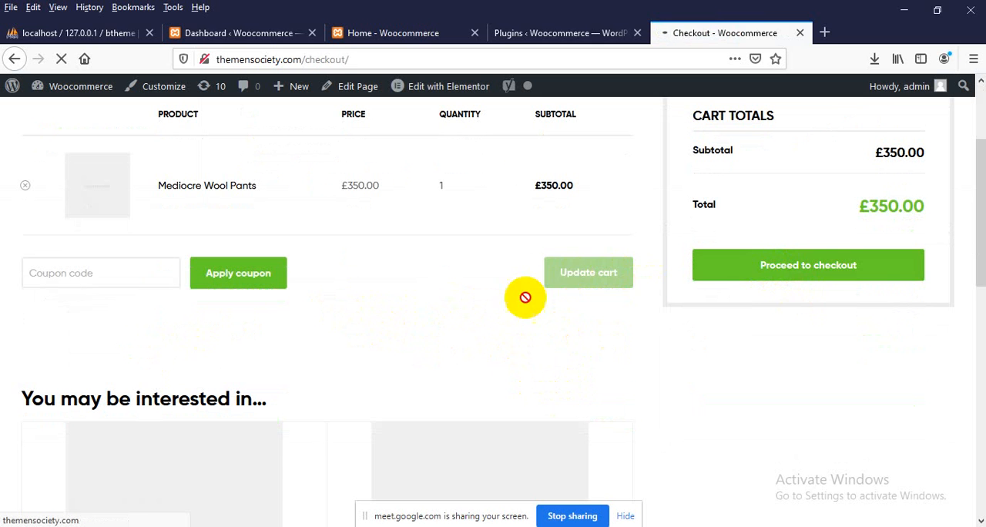
Look over the checkout page's billing details and order summary, and expand the coupon code entry
scroll(539, 320, "down", 2)
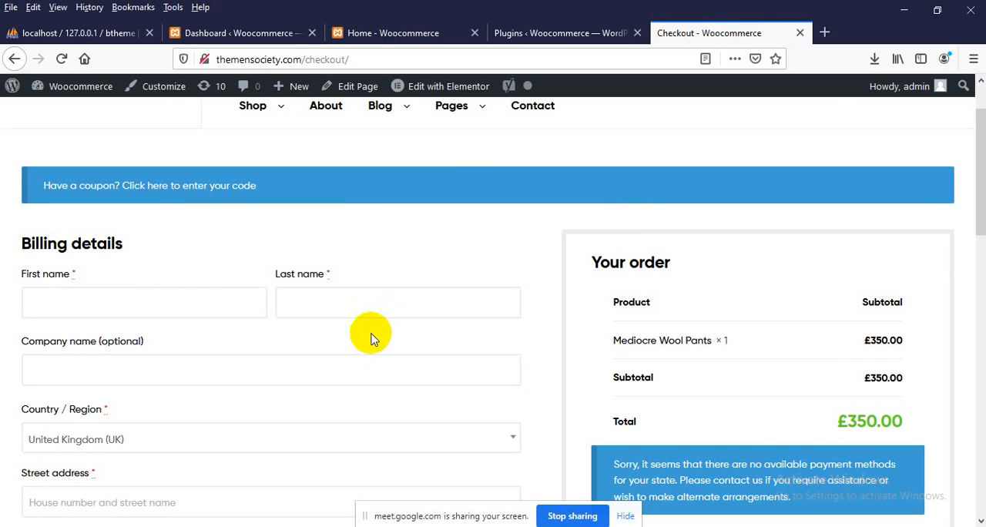
scroll(165, 205, "up", 2)
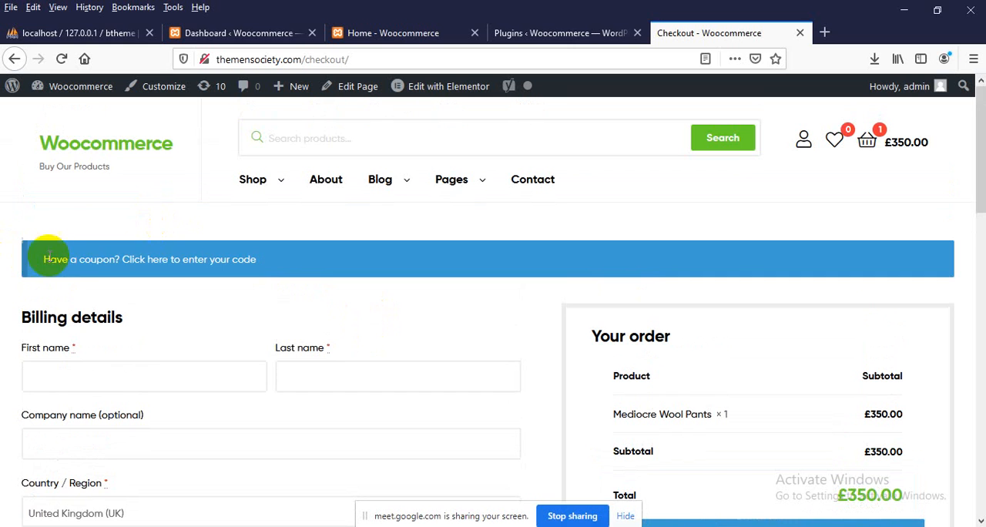
left_click(177, 262)
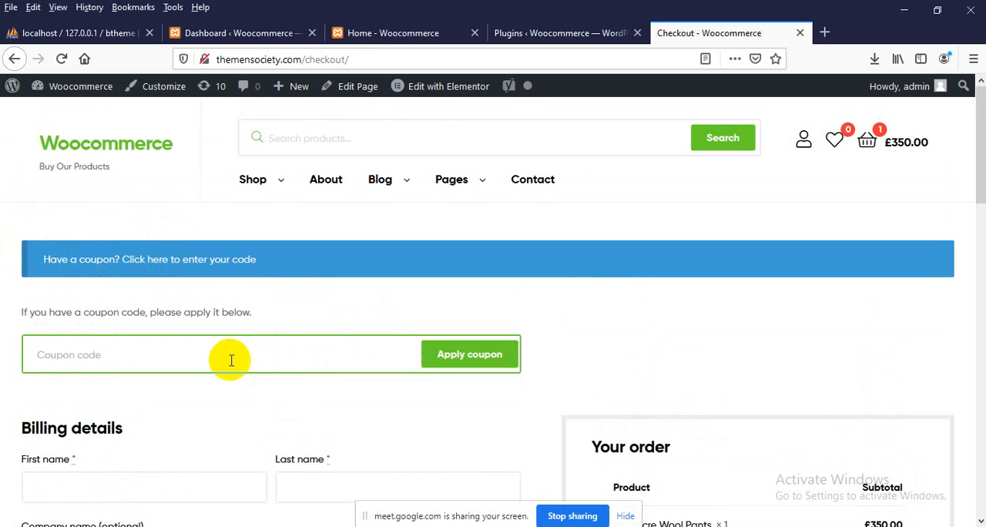
scroll(462, 285, "down", 3)
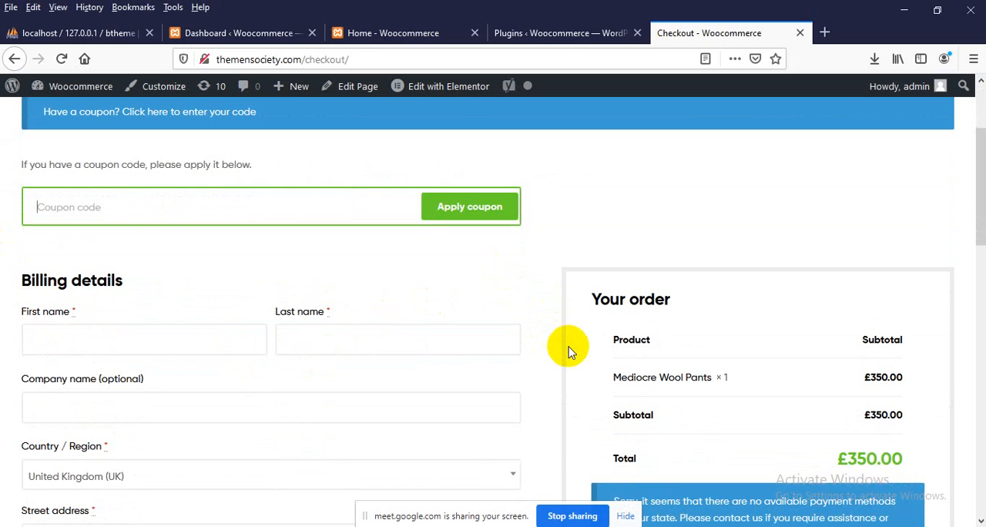
scroll(568, 351, "up", 3)
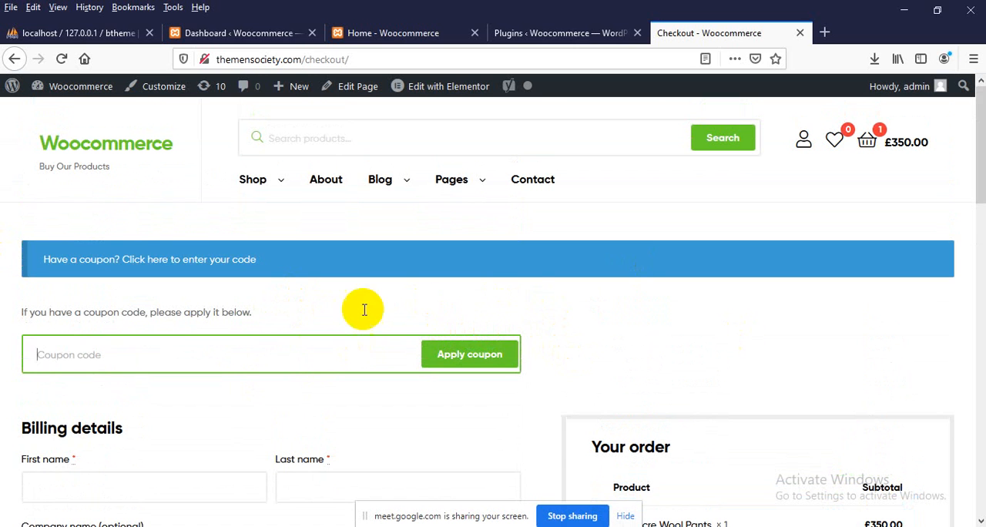
Switch to the local btheme site's WordPress dashboard and show the WooCommerce section's pages
left_click(255, 34)
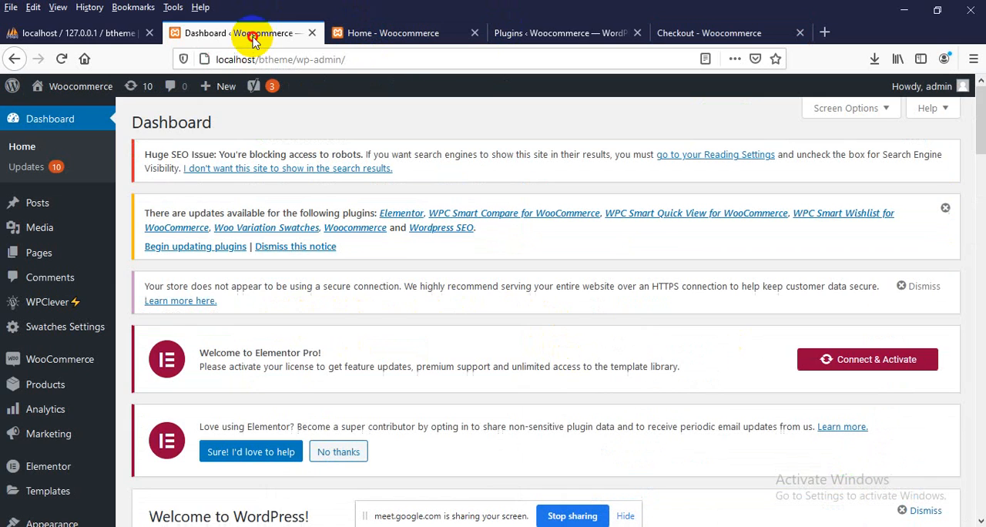
scroll(435, 414, "down", 2)
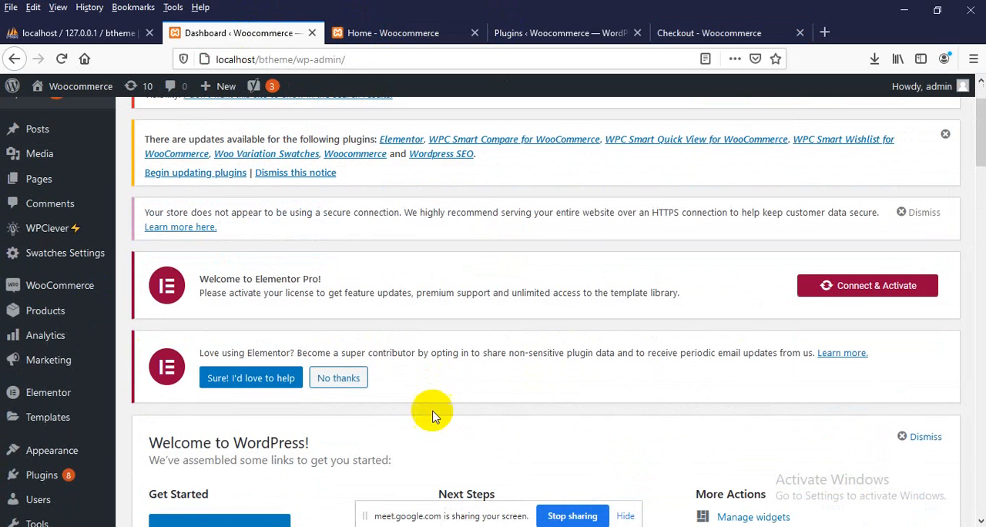
mouse_move(35, 283)
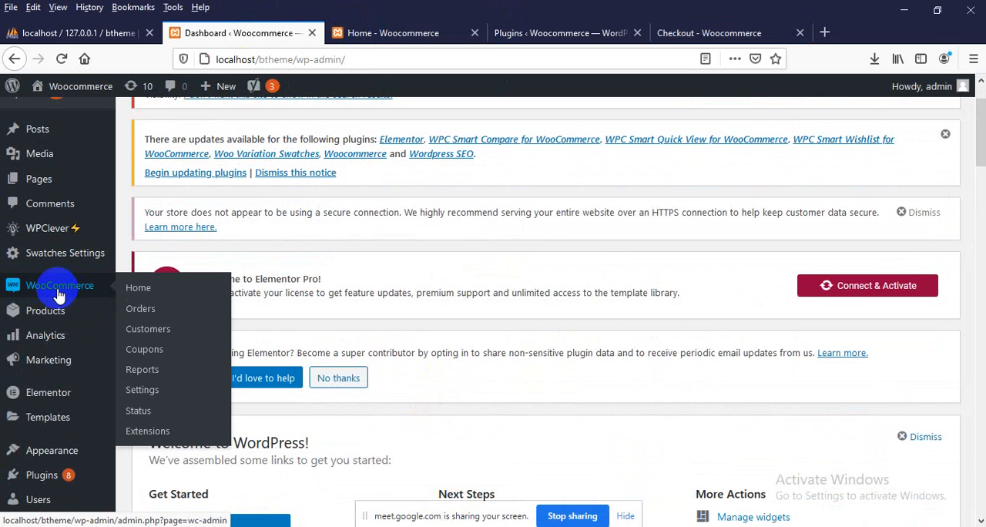
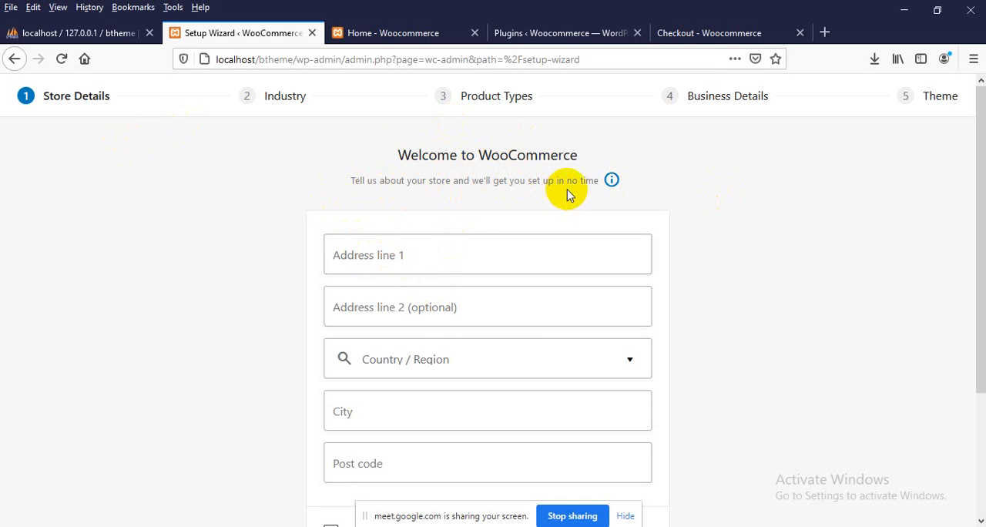
Fill in the first address line of the store details in the WooCommerce setup wizard
scroll(362, 165, "down", 3)
scroll(93, 204, "up", 1)
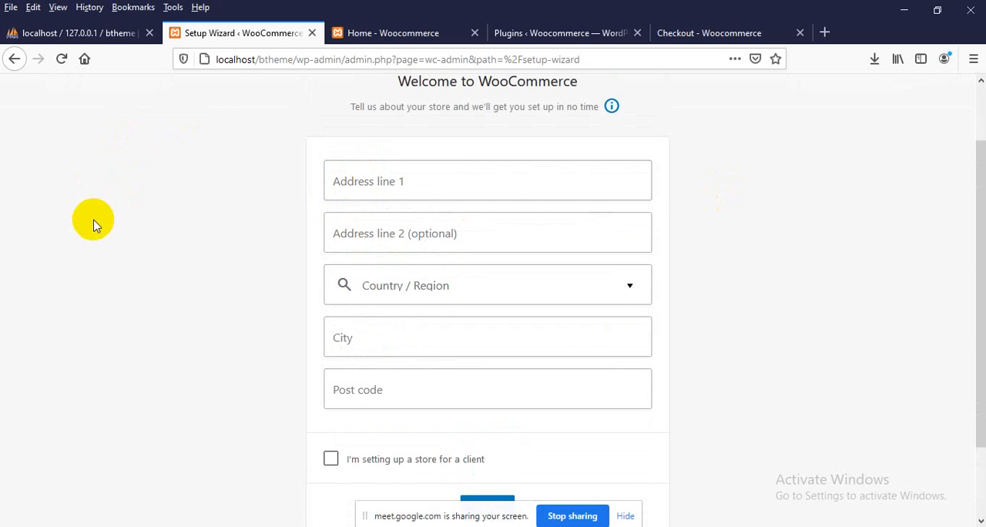
left_click(408, 189)
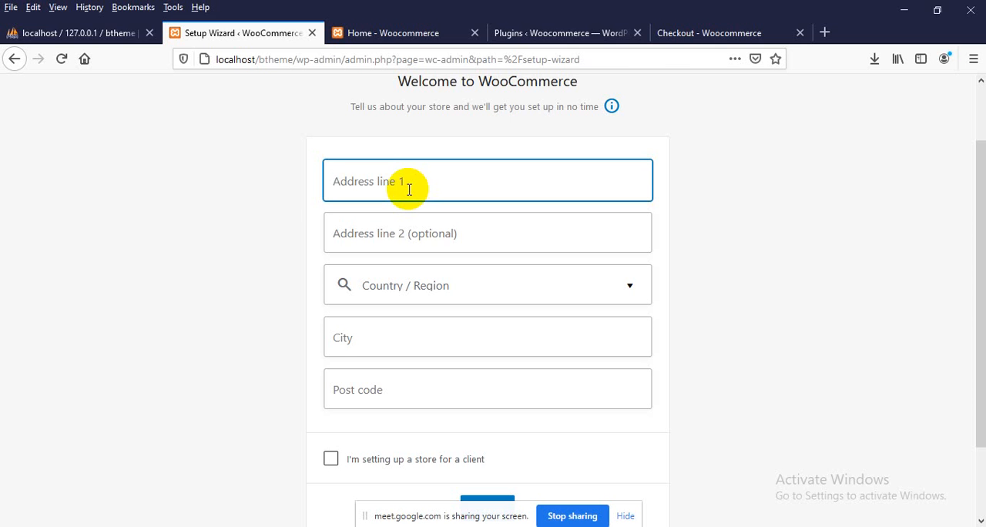
scroll(406, 188, "up", 2)
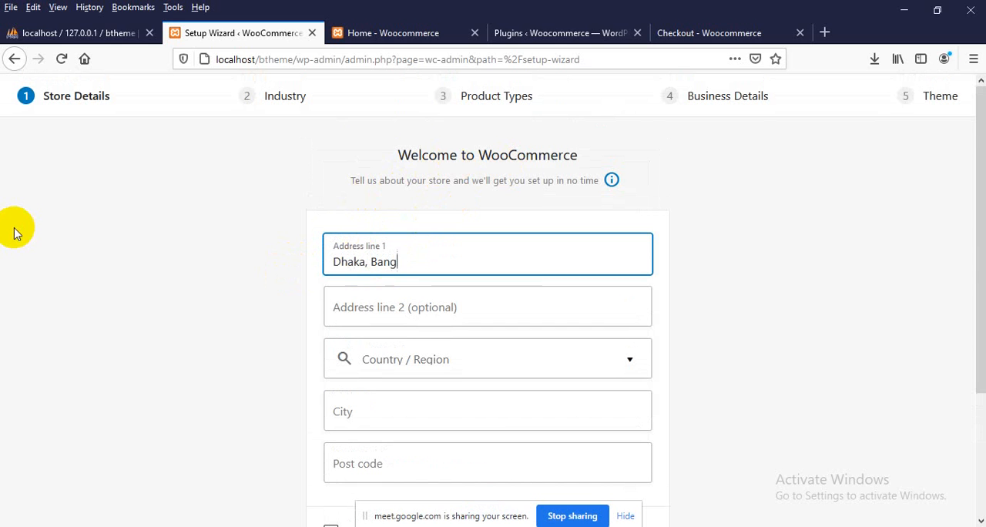
Search the country/region choices for bangladesh and set the store's region to Bangladesh — Dhaka
scroll(346, 261, "down", 2)
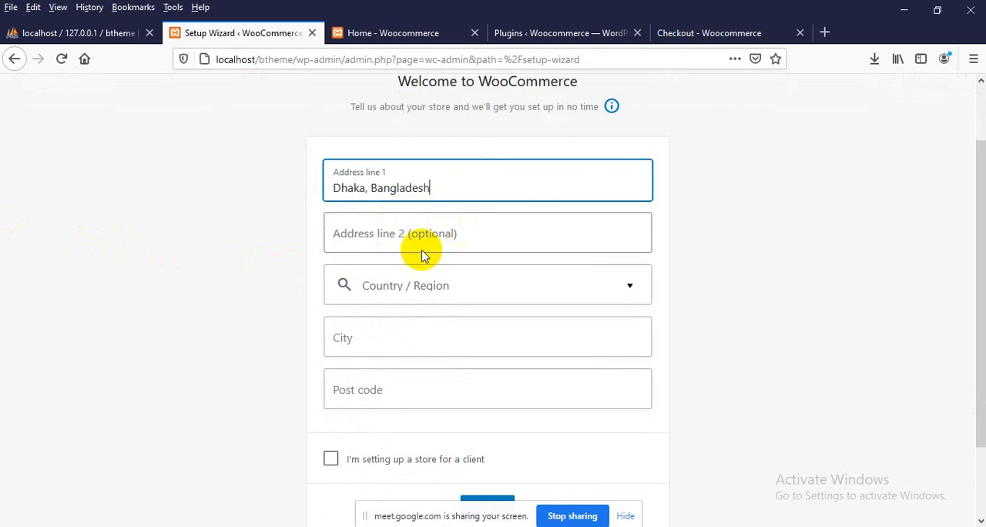
left_click(406, 289)
left_click(249, 289)
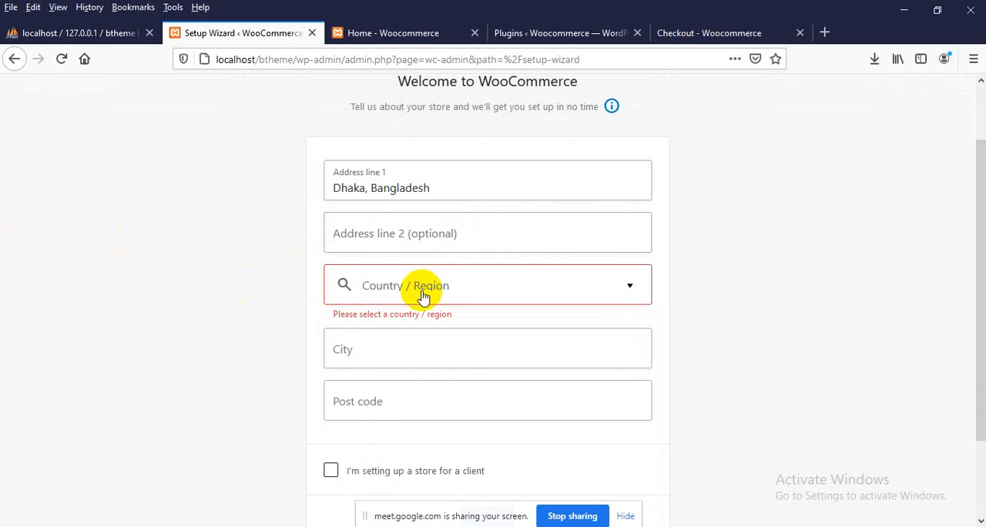
left_click(424, 293)
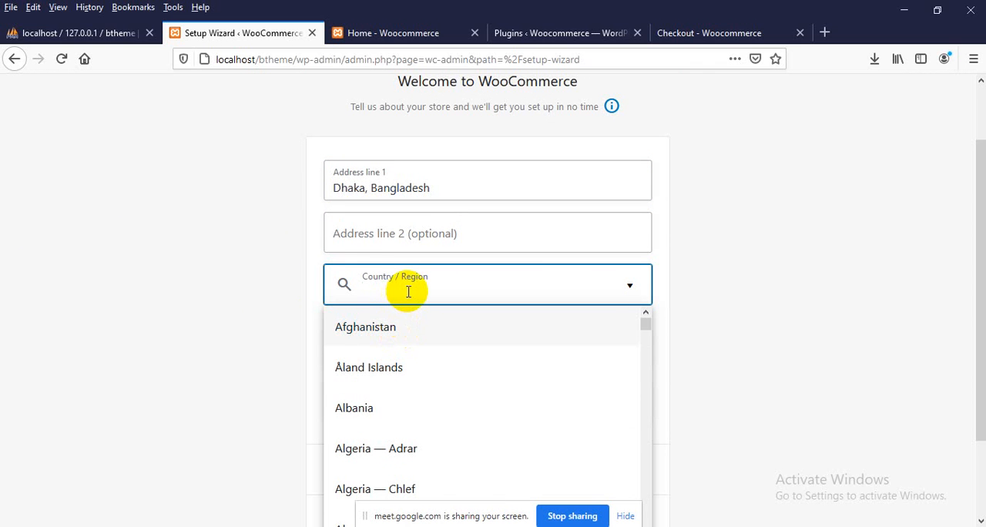
type("bangla")
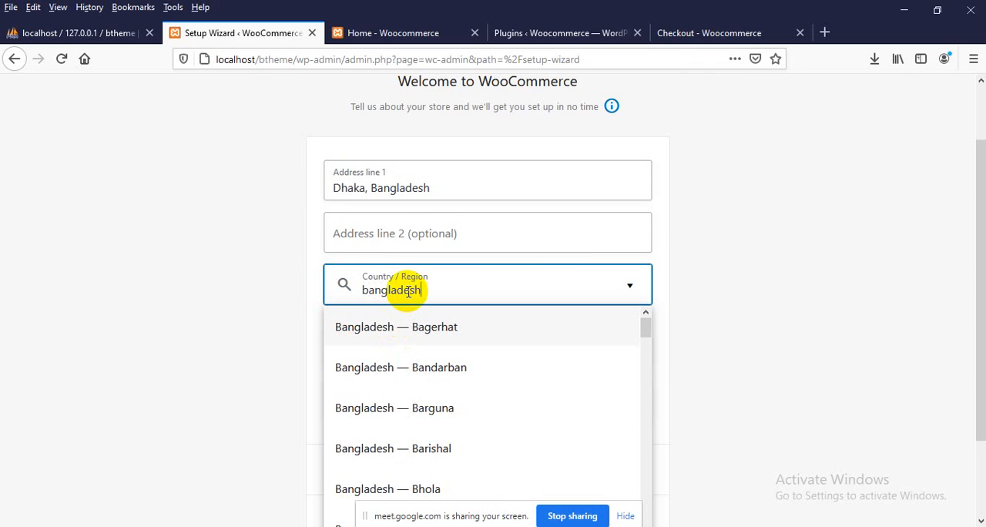
type("desh")
scroll(446, 447, "down", 3)
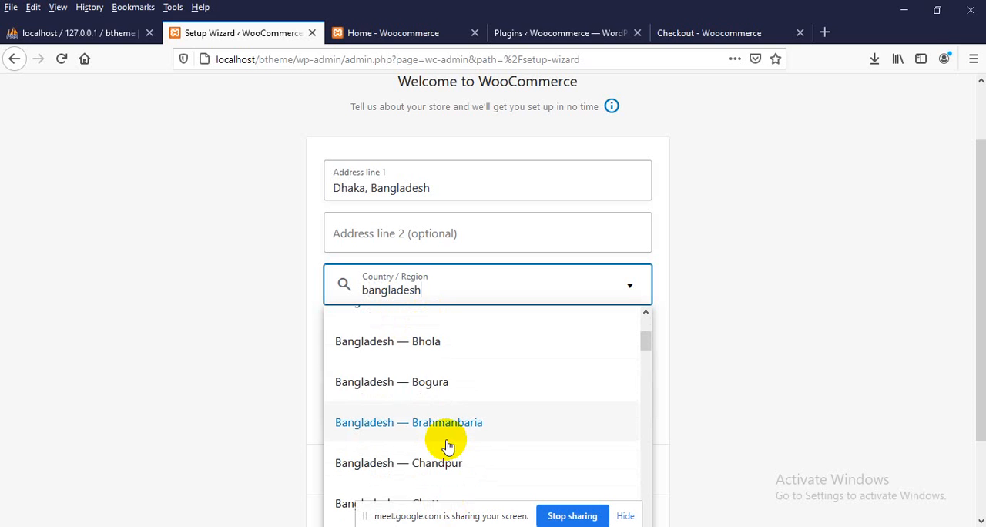
scroll(443, 370, "down", 5)
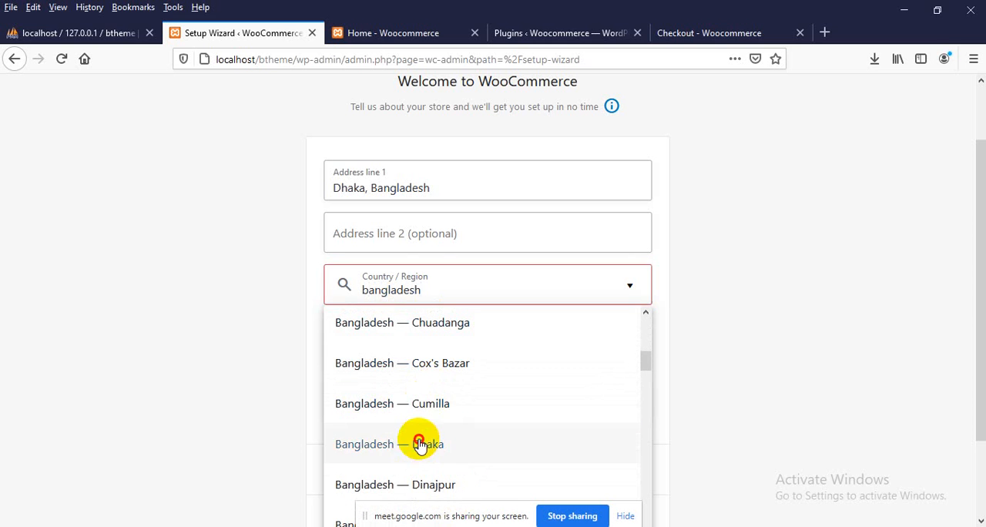
left_click(408, 444)
Enter the store's city and post code in the store details
scroll(334, 315, "down", 2)
left_click(383, 264)
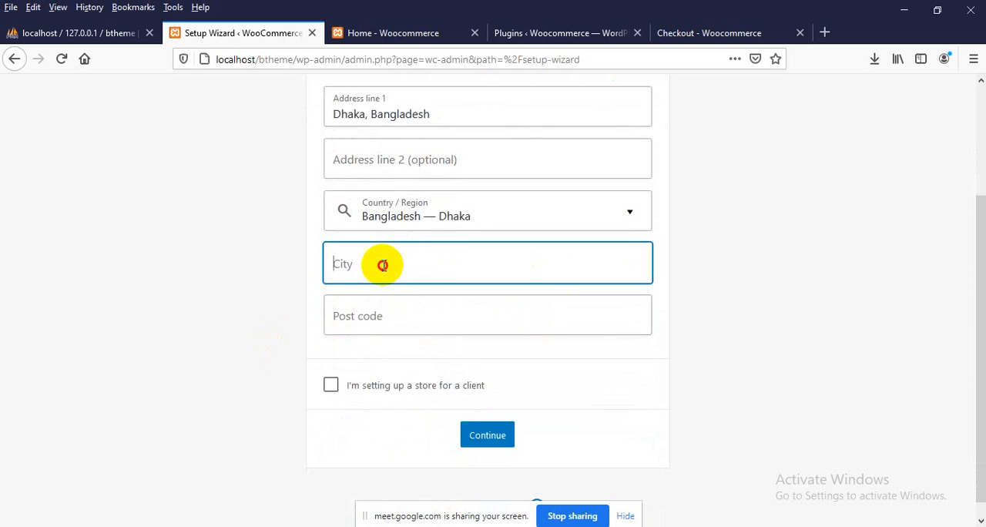
type("Dha")
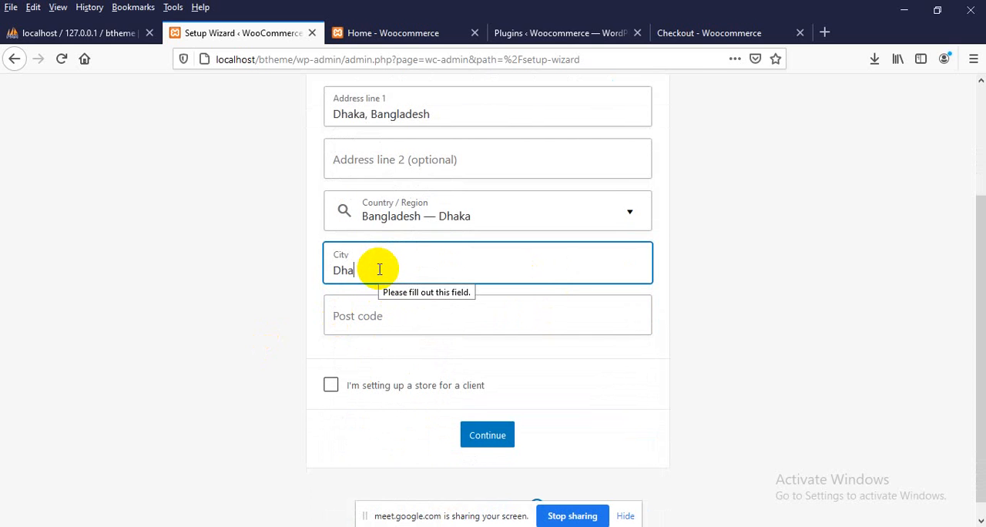
type("ka")
key("Tab")
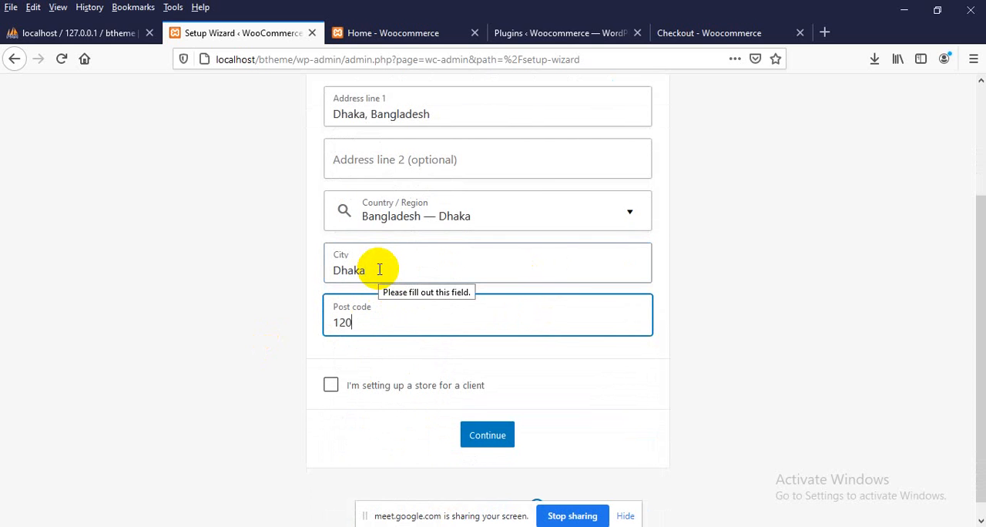
left_click(267, 440)
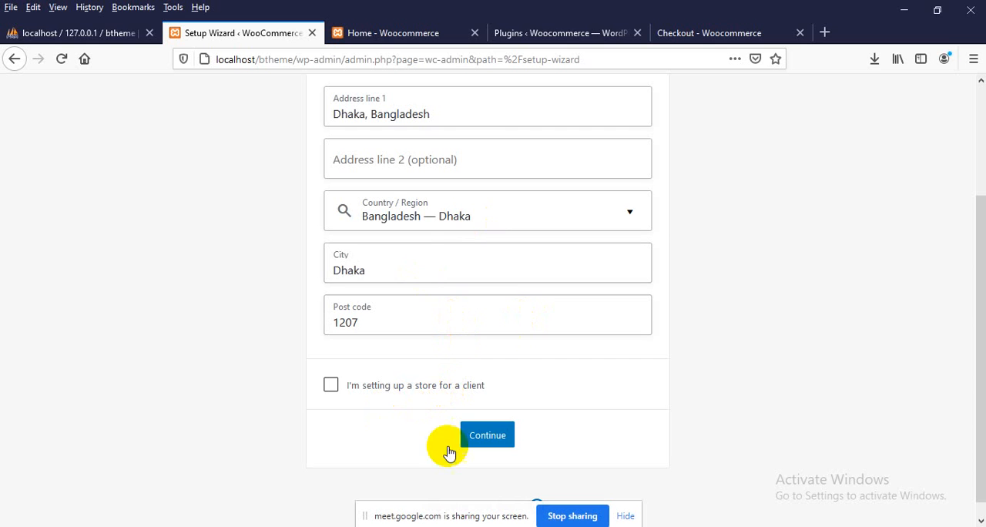
Mark the store as being set up for a client, submit the store details and opt in to usage tracking
left_click(413, 389)
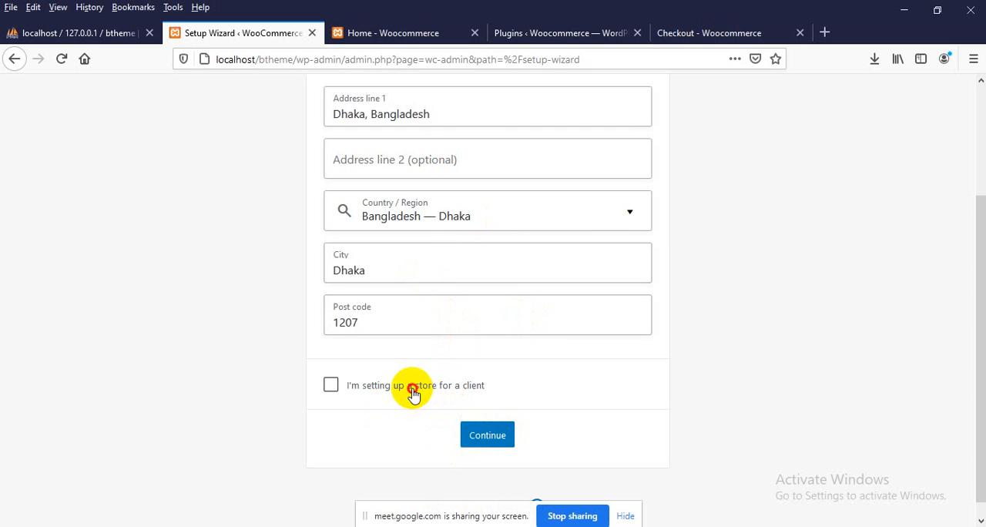
left_click(488, 436)
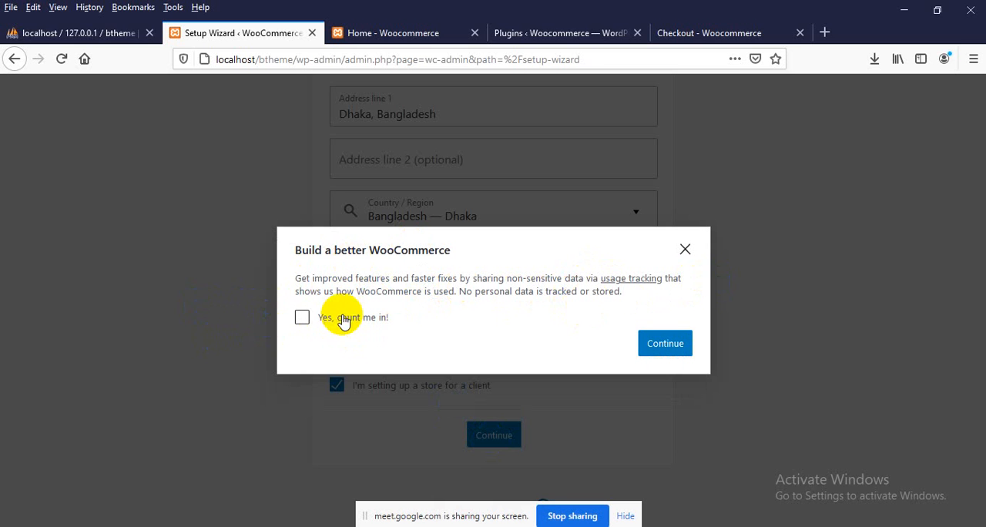
left_click(685, 249)
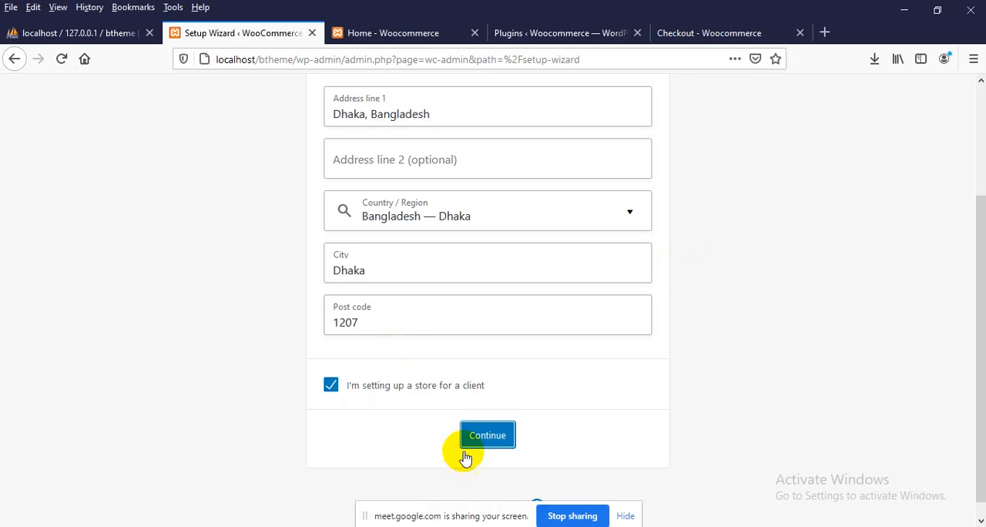
left_click(477, 434)
left_click(354, 319)
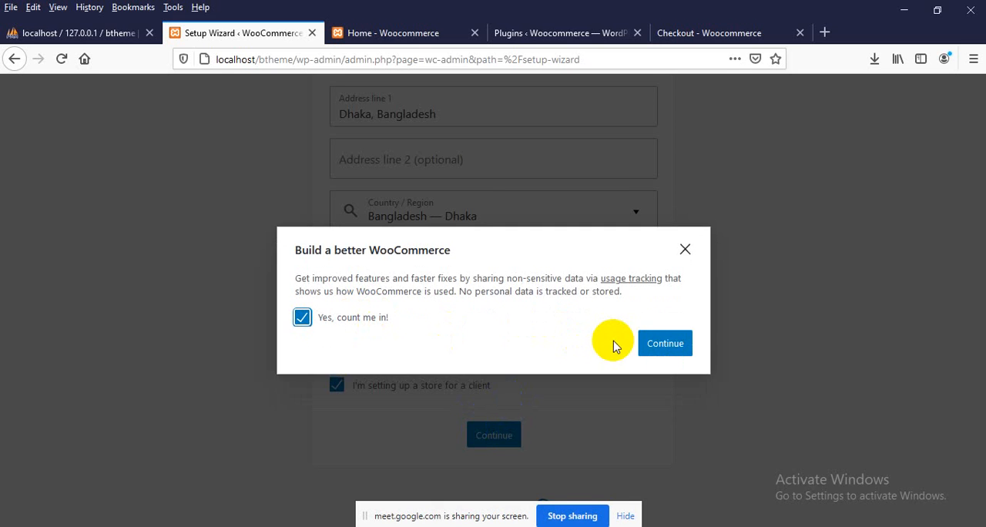
left_click(663, 343)
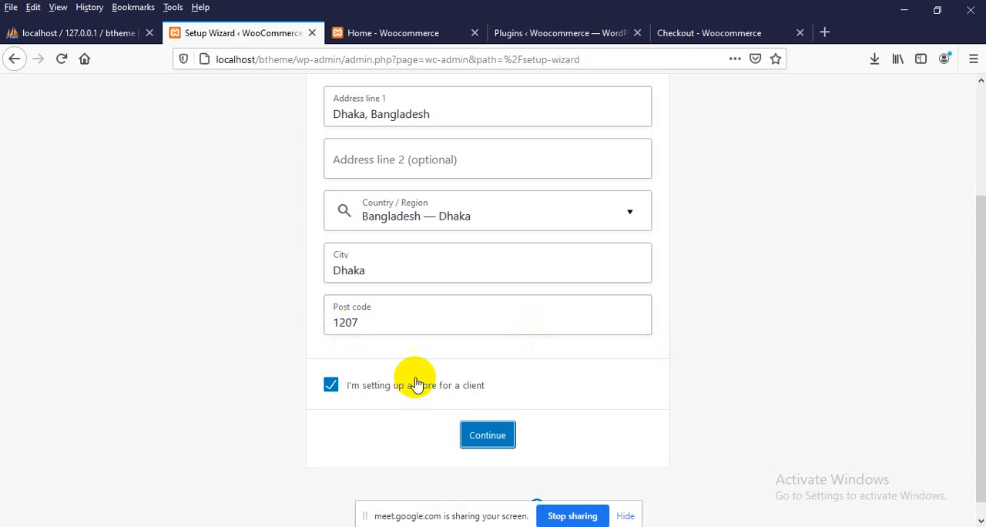
Advance the setup wizard past the Industry stage to Product Types without choosing an industry
scroll(277, 326, "up", 3)
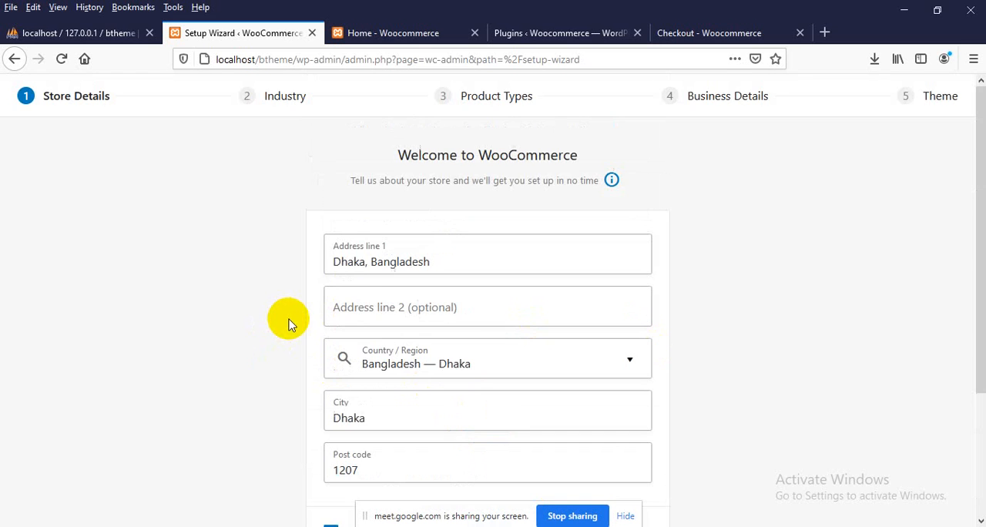
scroll(287, 316, "down", 3)
left_click(469, 407)
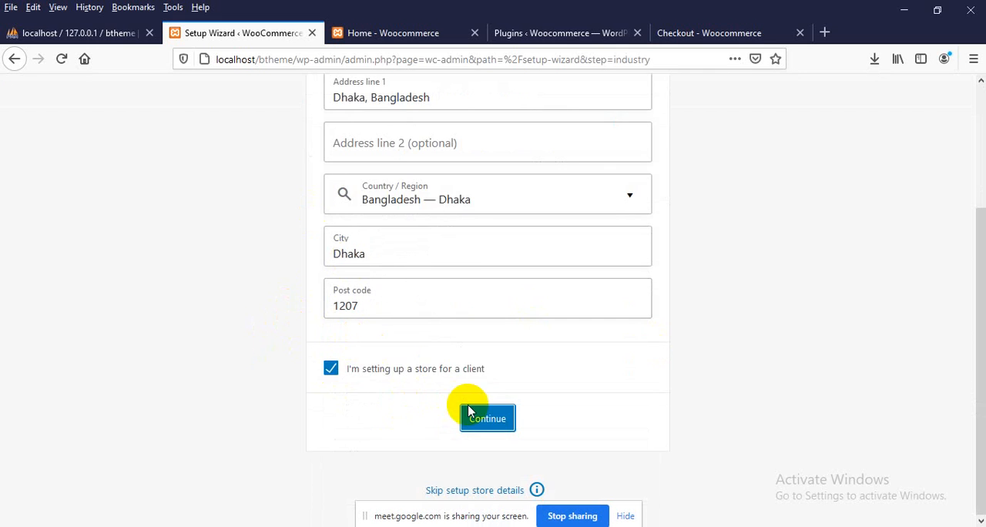
left_click(484, 453)
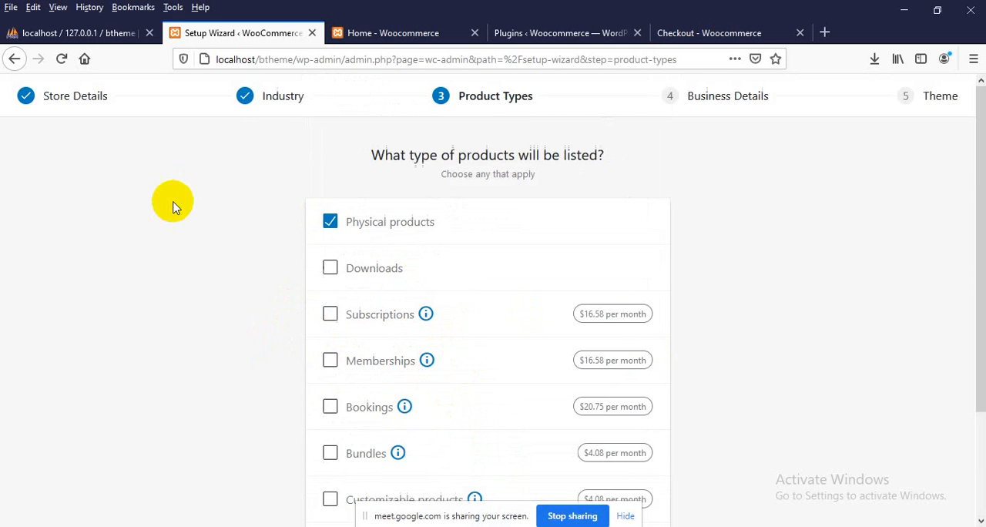
Look through the product types on offer and turn off the display of monthly prices
scroll(194, 219, "down", 3)
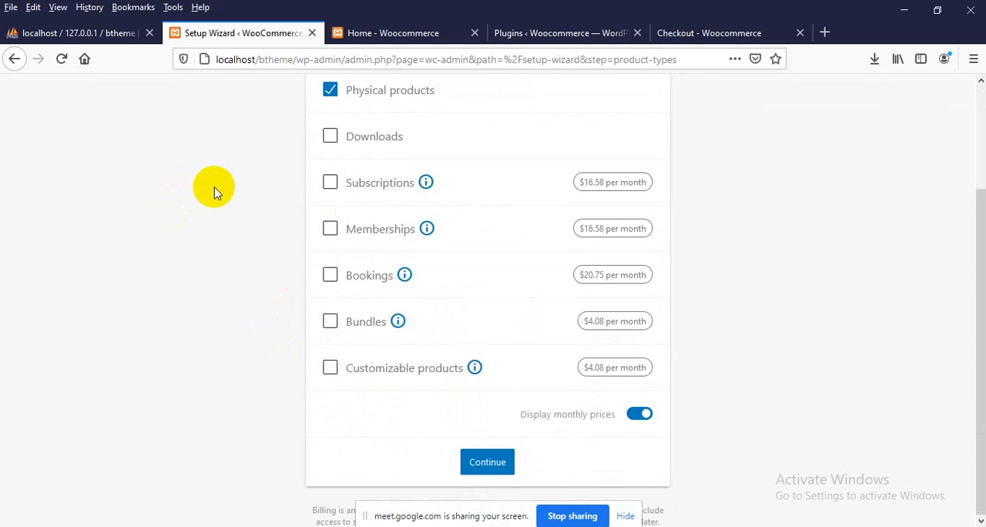
scroll(215, 193, "up", 3)
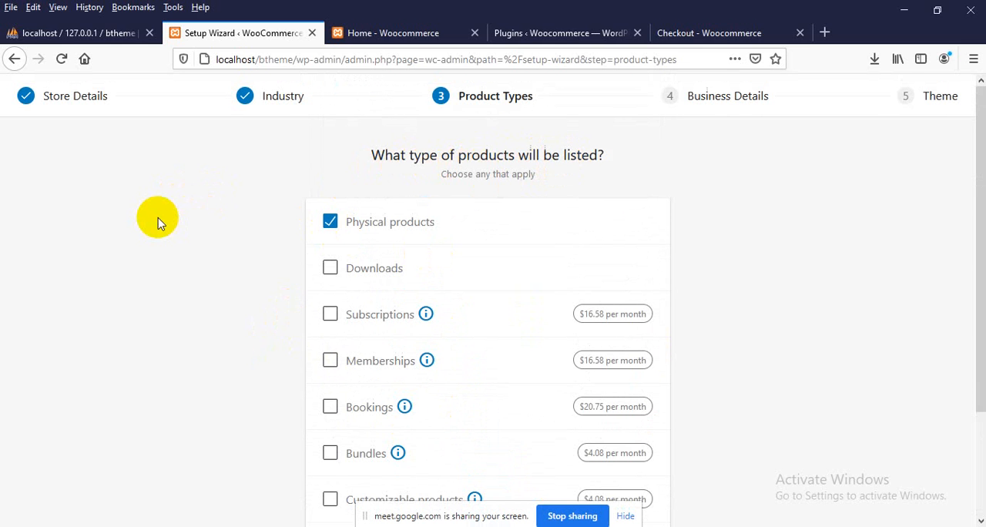
scroll(158, 220, "down", 3)
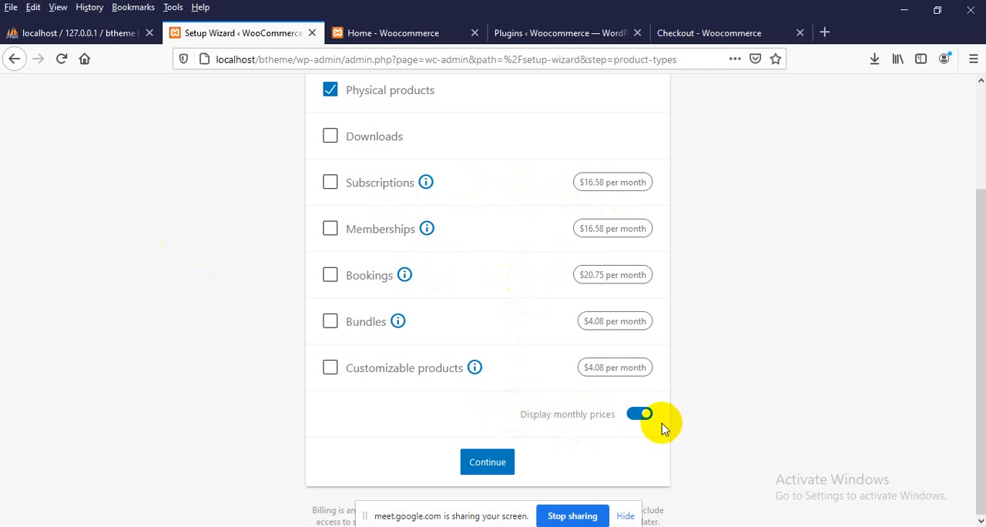
left_click(643, 415)
scroll(608, 408, "up", 3)
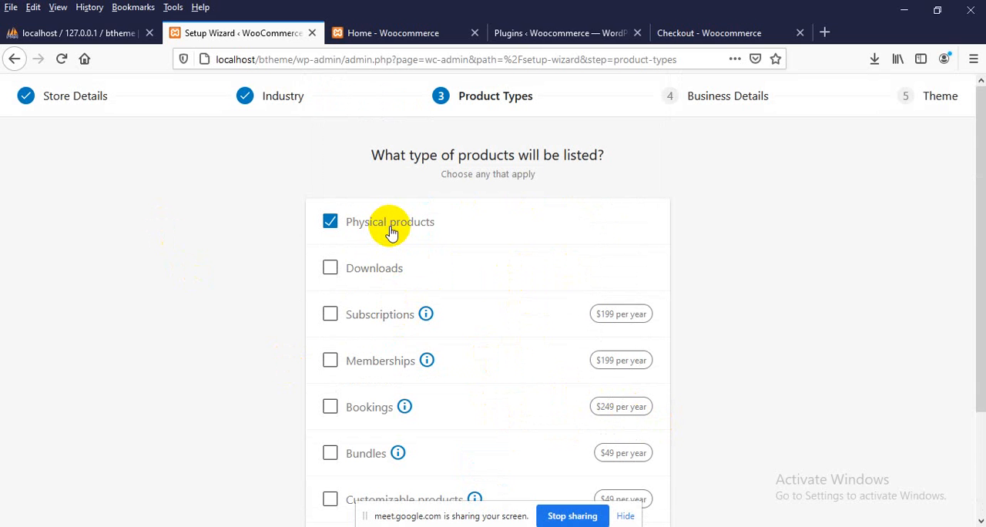
Add Downloads to the listed product types alongside Physical products and continue to Business Details
left_click(373, 274)
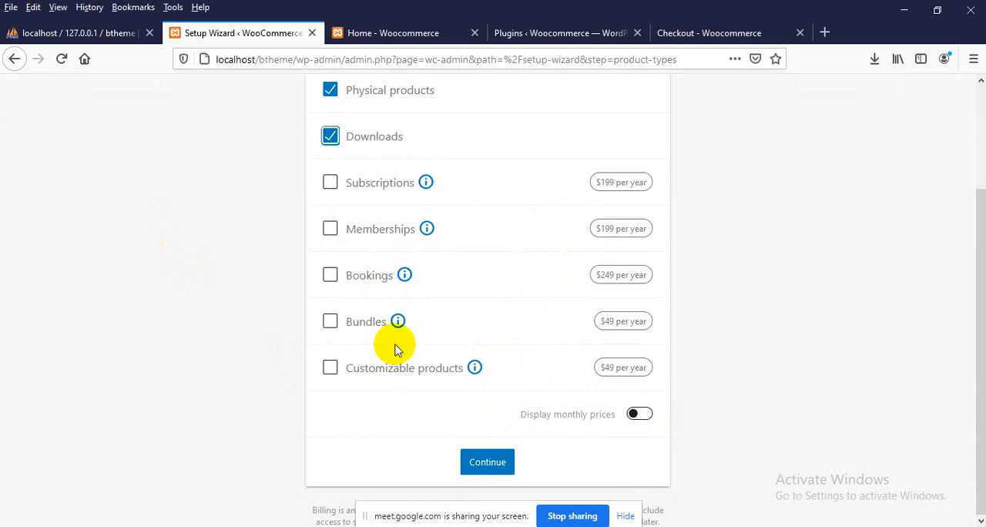
scroll(266, 368, "up", 3)
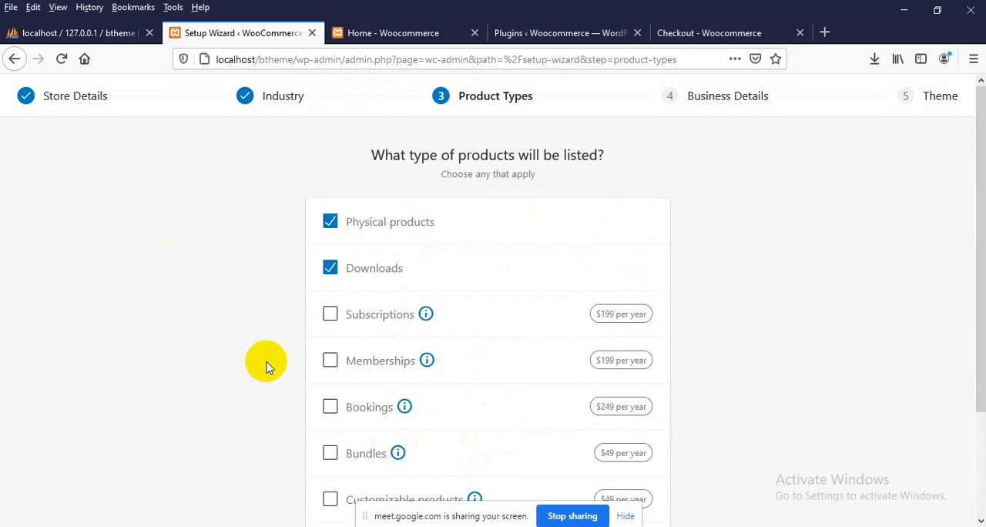
scroll(266, 368, "down", 3)
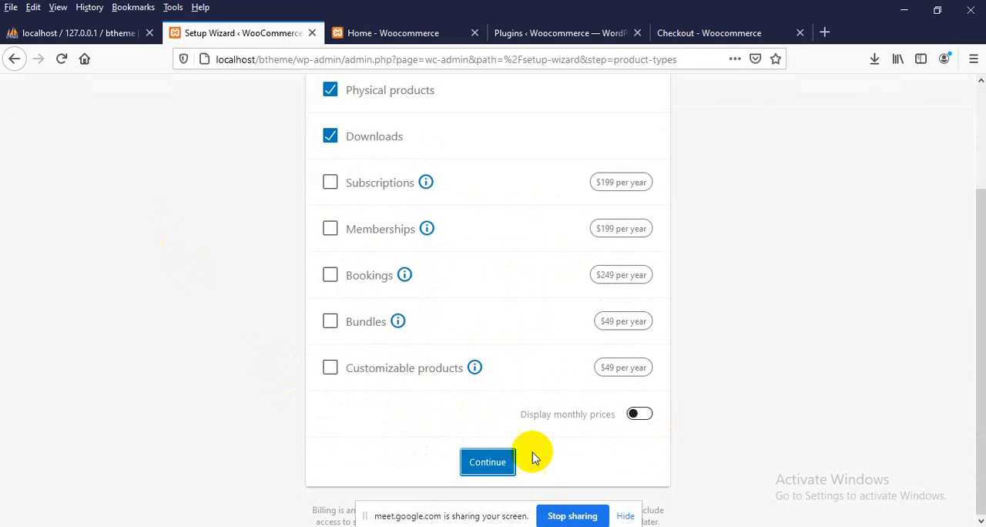
left_click(509, 458)
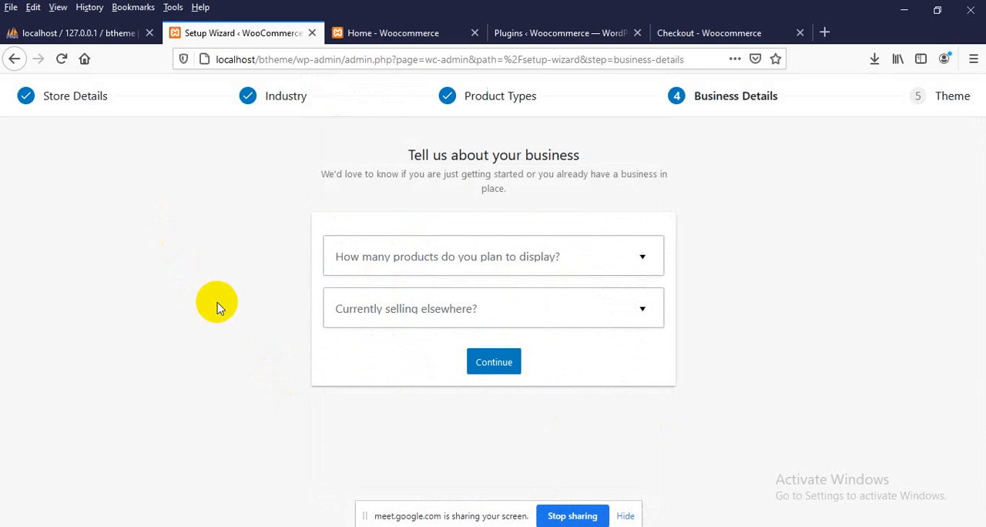
Set the number of products planned for display to 11 - 100
left_click(370, 266)
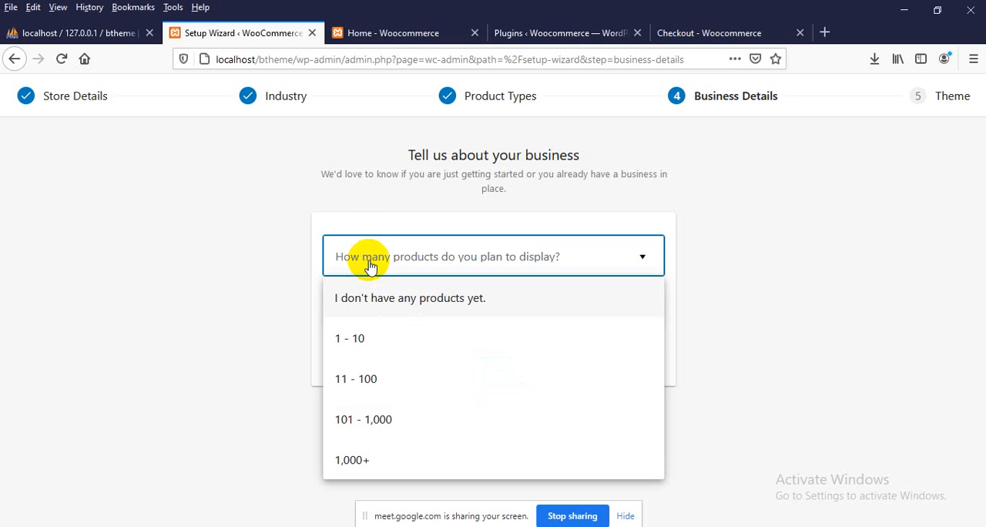
left_click(388, 418)
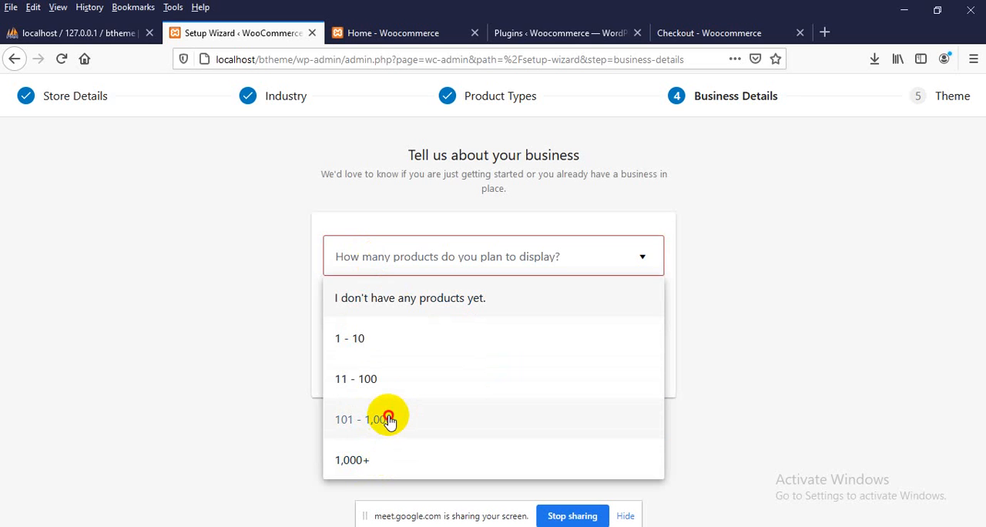
left_click(385, 260)
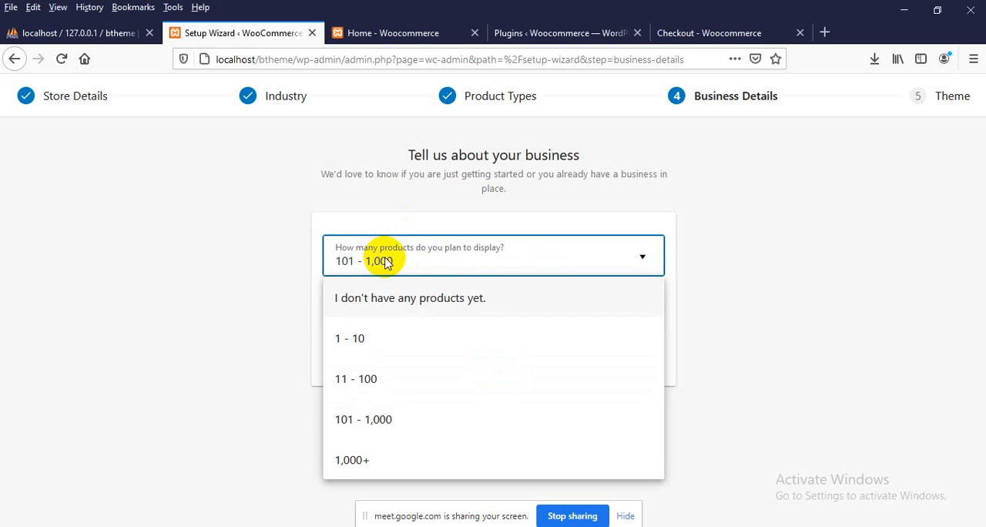
left_click(369, 381)
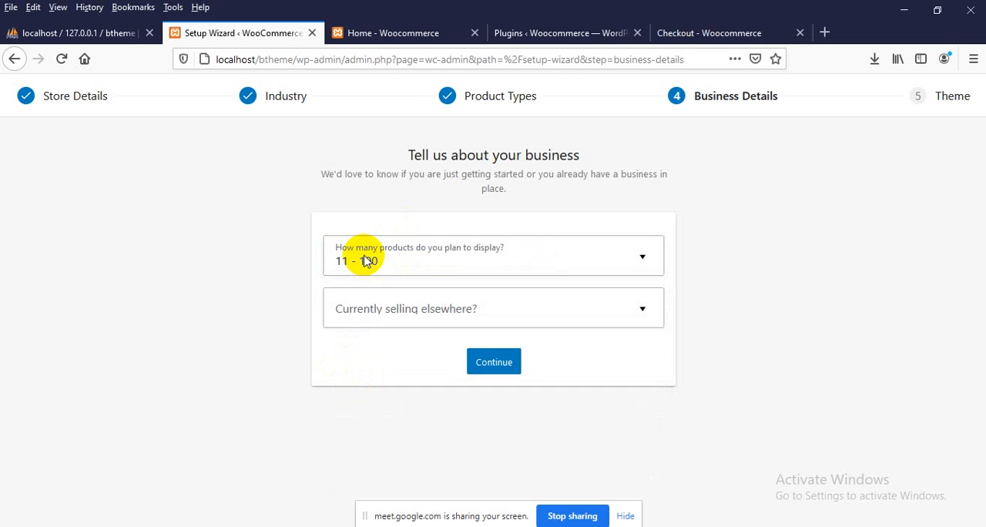
Answer No to the question whether the store is currently selling elsewhere
left_click(404, 313)
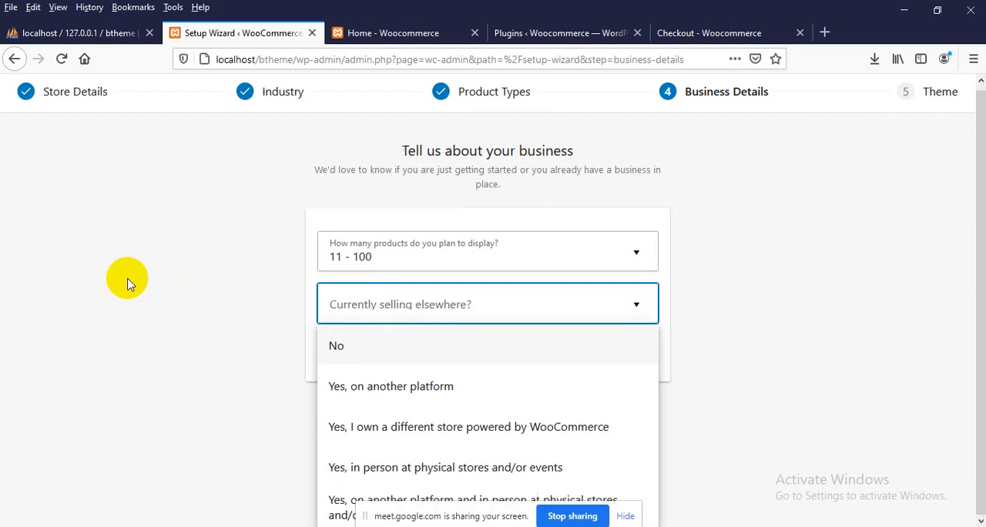
left_click(153, 278)
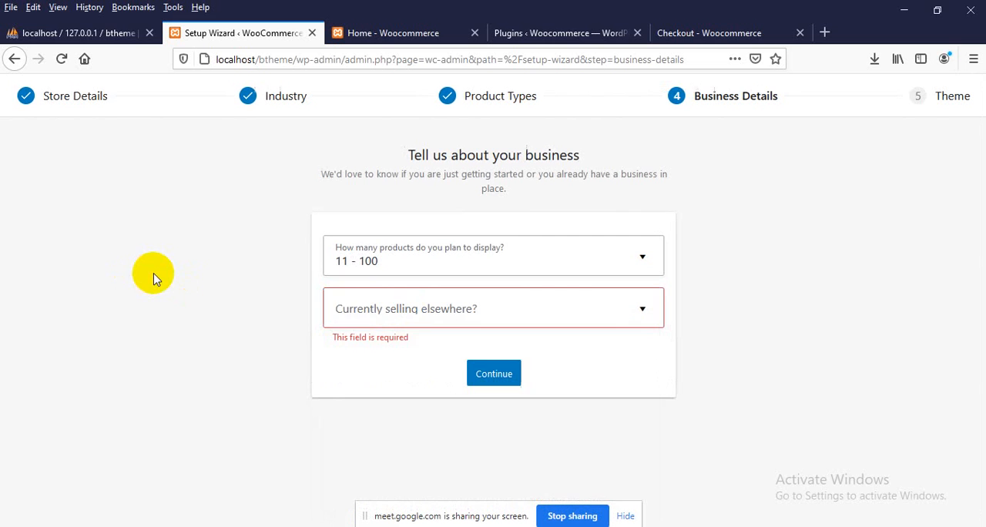
left_click(415, 316)
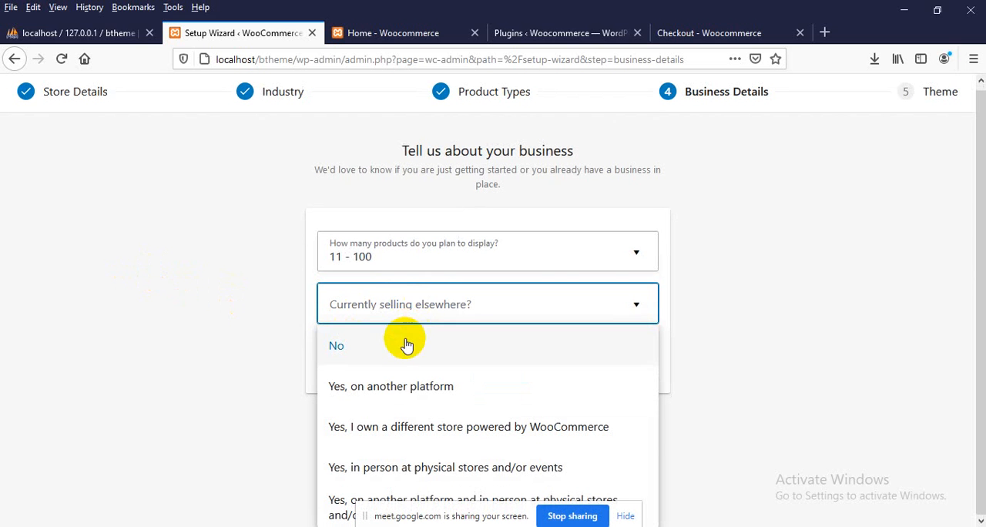
left_click(378, 352)
Turn off the Facebook, Mailchimp, Creative Mail and Google Ads extensions and continue to the Theme stage
scroll(288, 324, "down", 3)
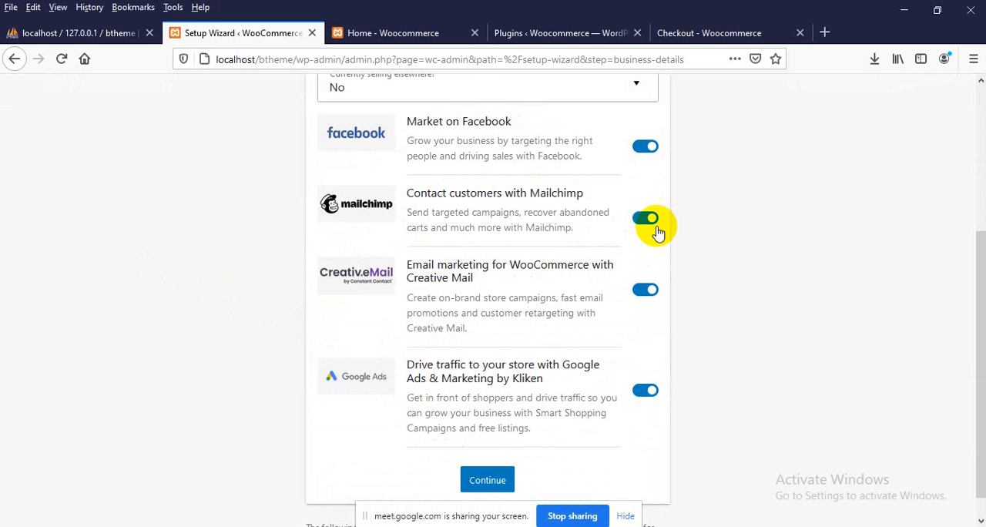
left_click(655, 390)
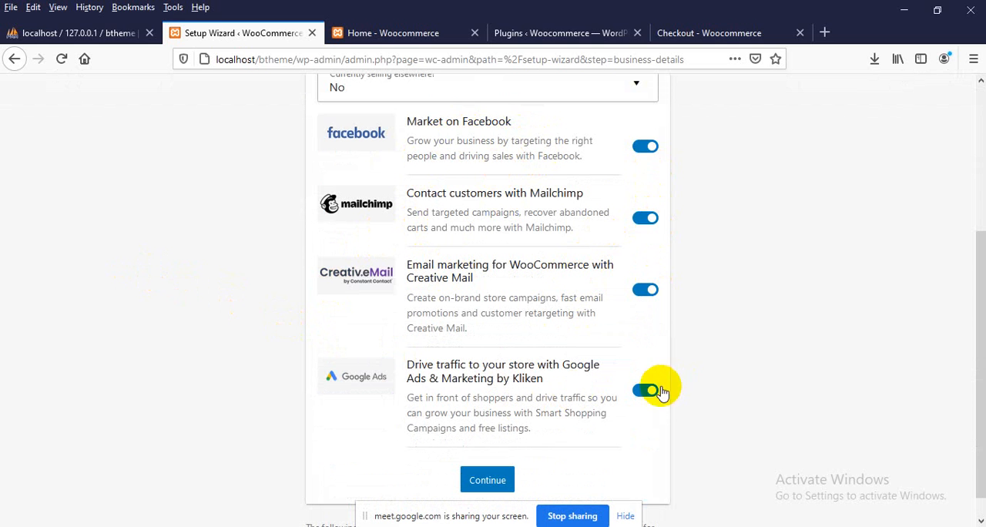
left_click(645, 290)
left_click(645, 218)
left_click(646, 145)
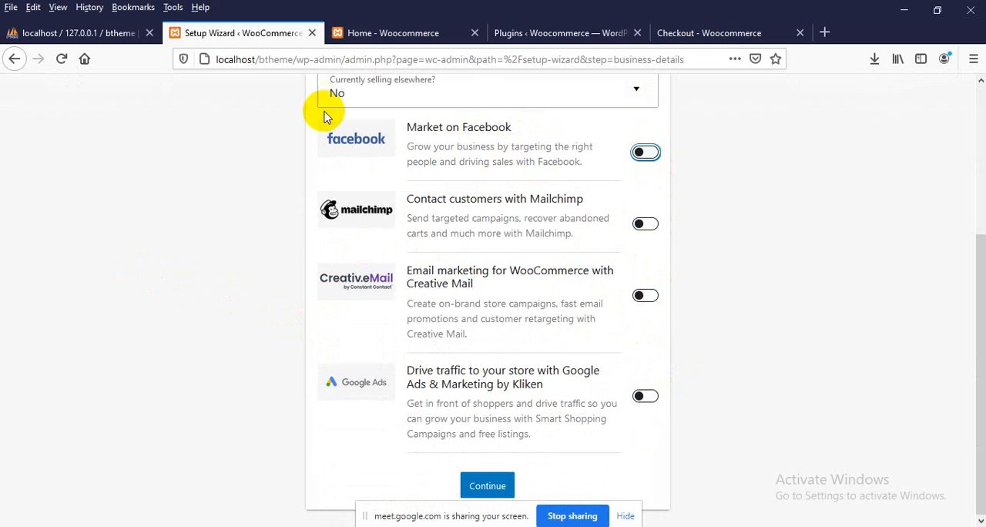
left_click(487, 484)
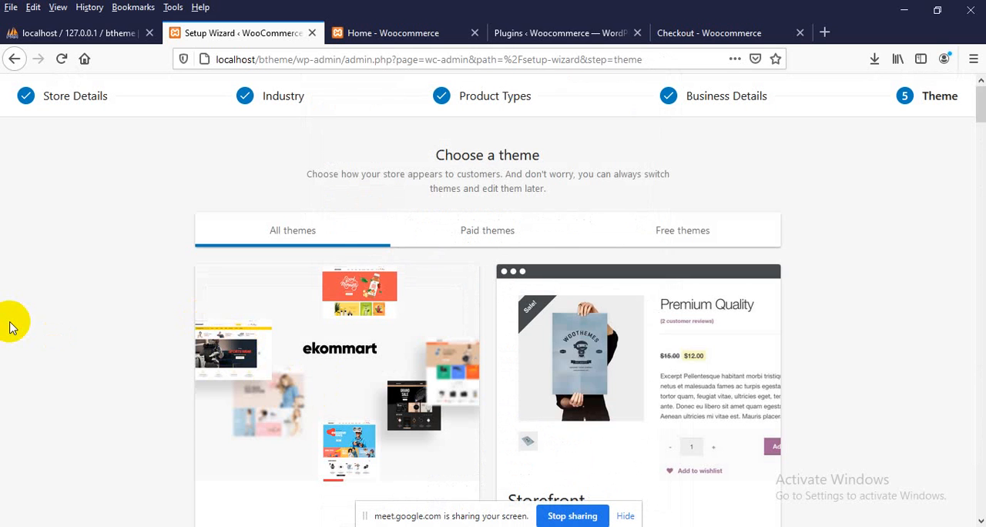
Look through the themes on offer in the setup wizard, from Ekommart and Storefront down to the paid ones
scroll(341, 323, "down", 5)
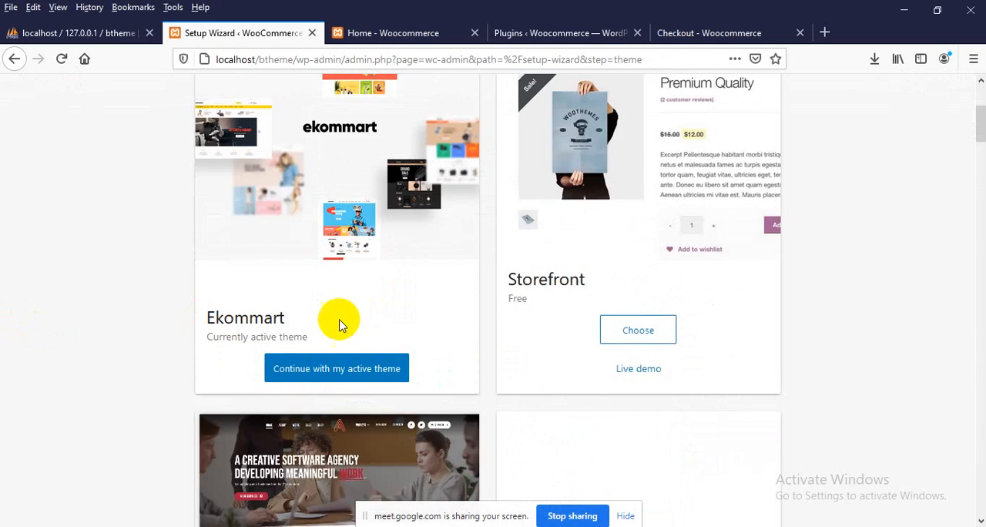
scroll(204, 344, "down", 3)
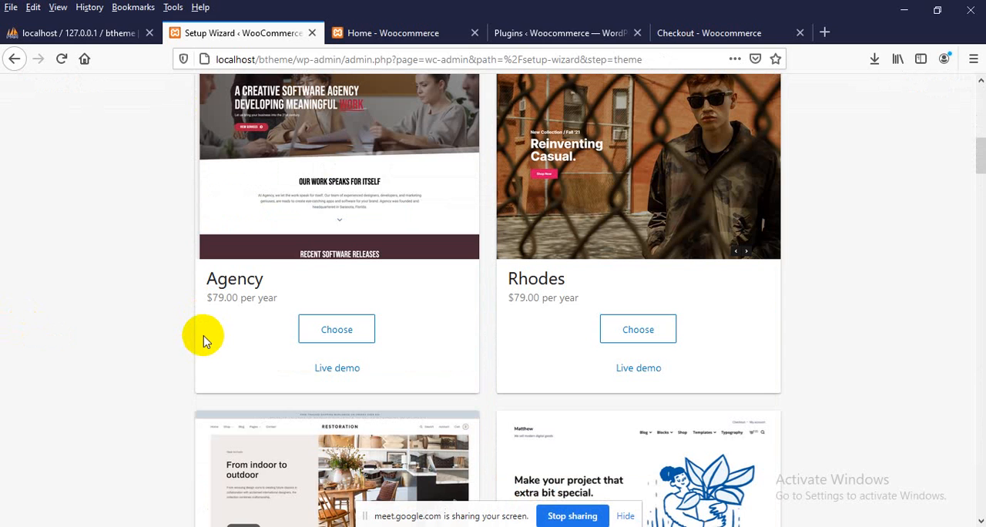
scroll(203, 342, "up", 8)
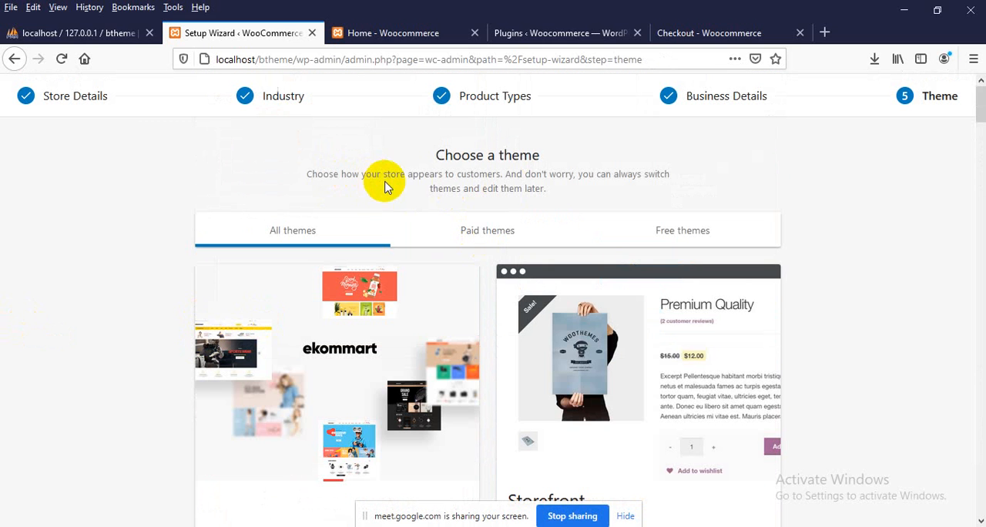
scroll(378, 270, "down", 2)
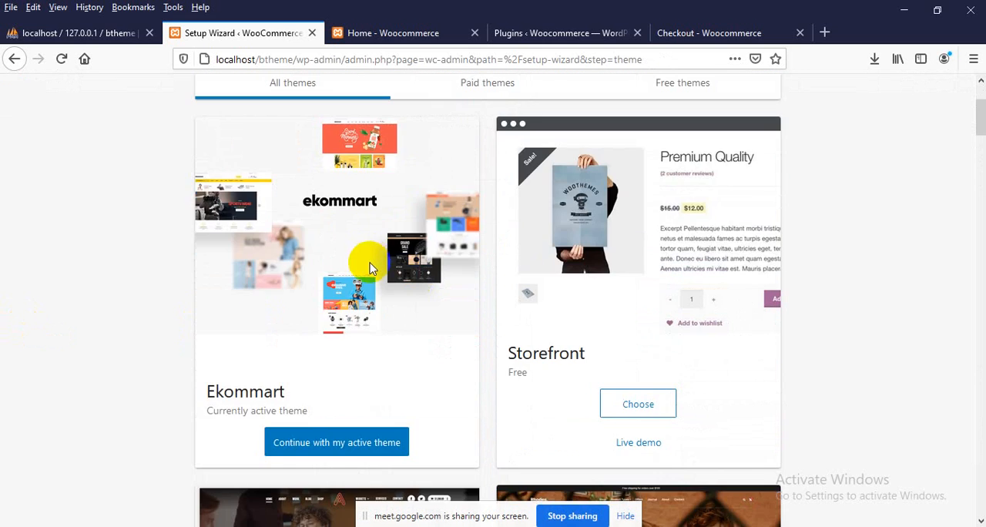
scroll(366, 278, "down", 1)
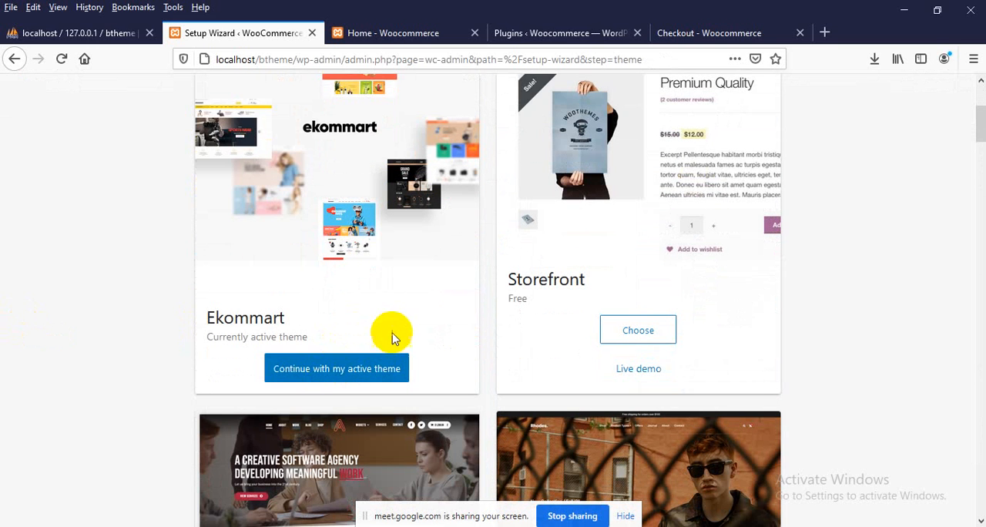
scroll(287, 282, "down", 10)
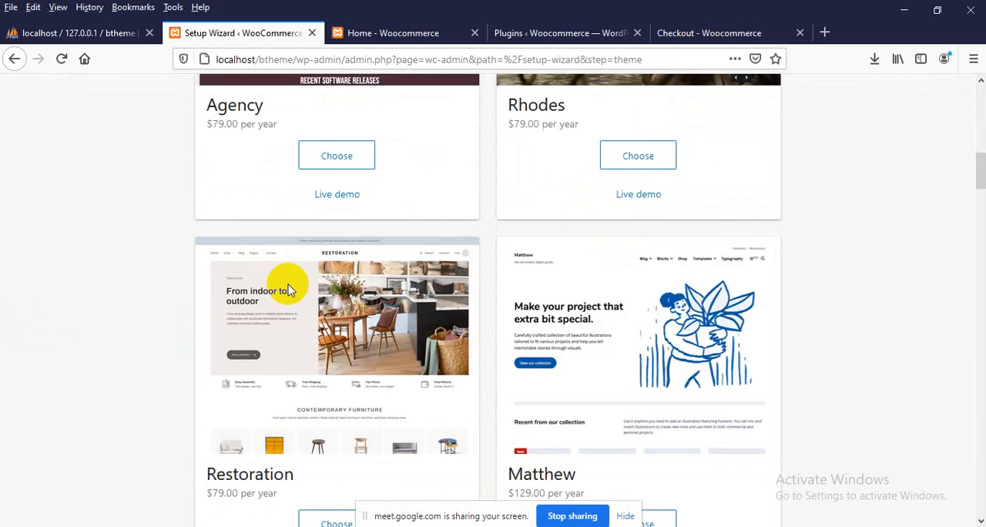
scroll(288, 290, "down", 15)
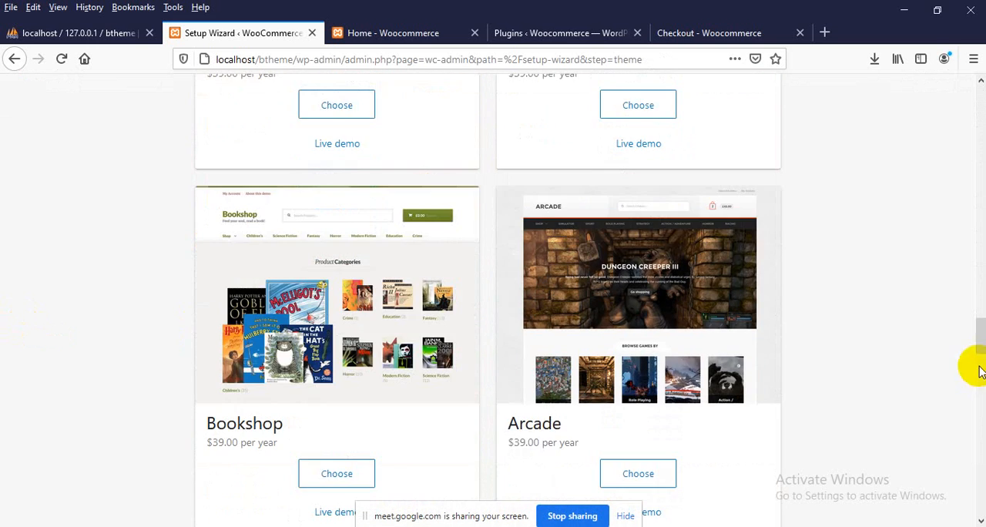
left_click_drag(978, 370, 982, 101)
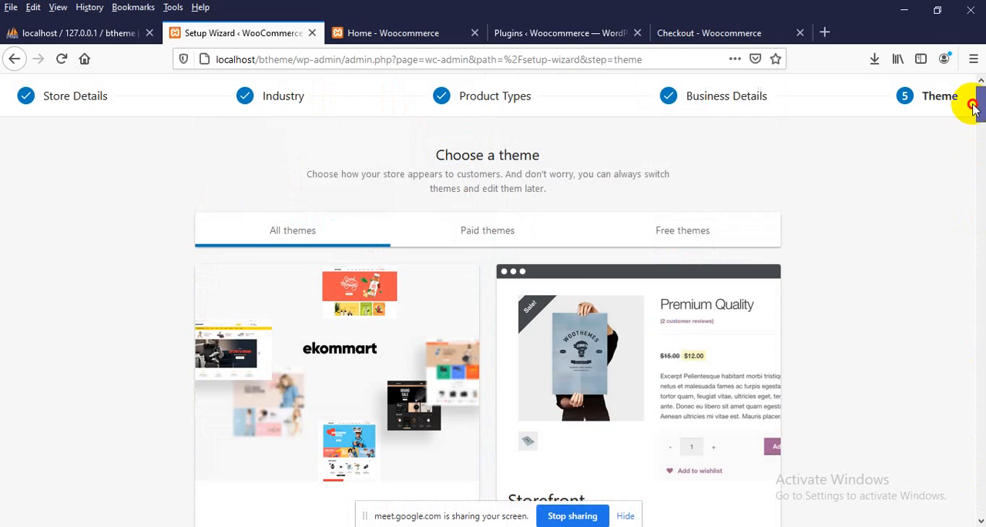
Continue the setup wizard with the active Ekommart theme
scroll(54, 275, "down", 2)
scroll(308, 285, "down", 2)
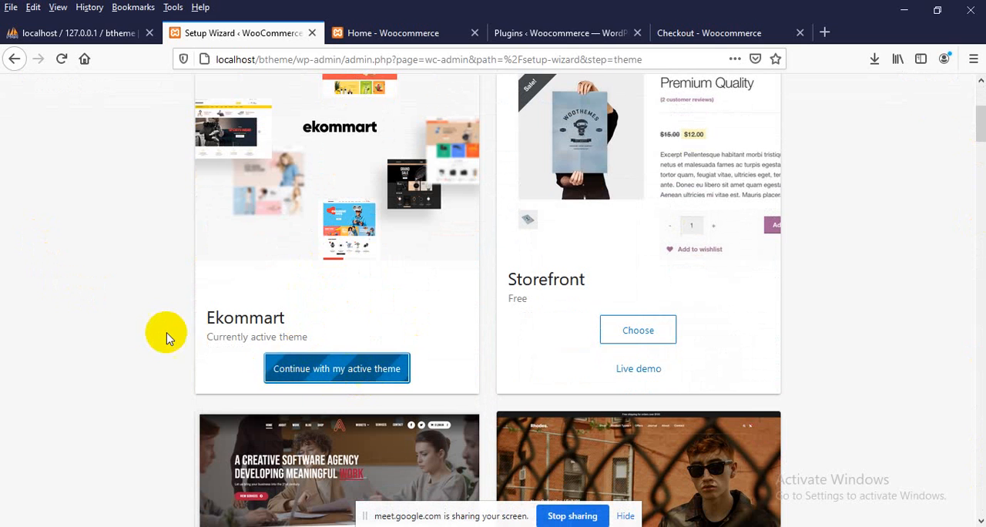
scroll(150, 332, "up", 3)
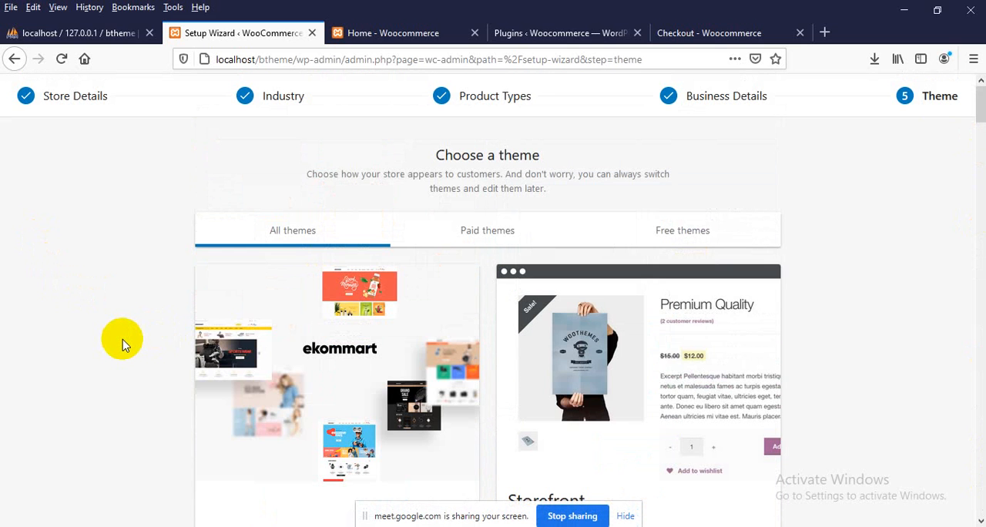
scroll(121, 339, "down", 2)
scroll(120, 341, "down", 1)
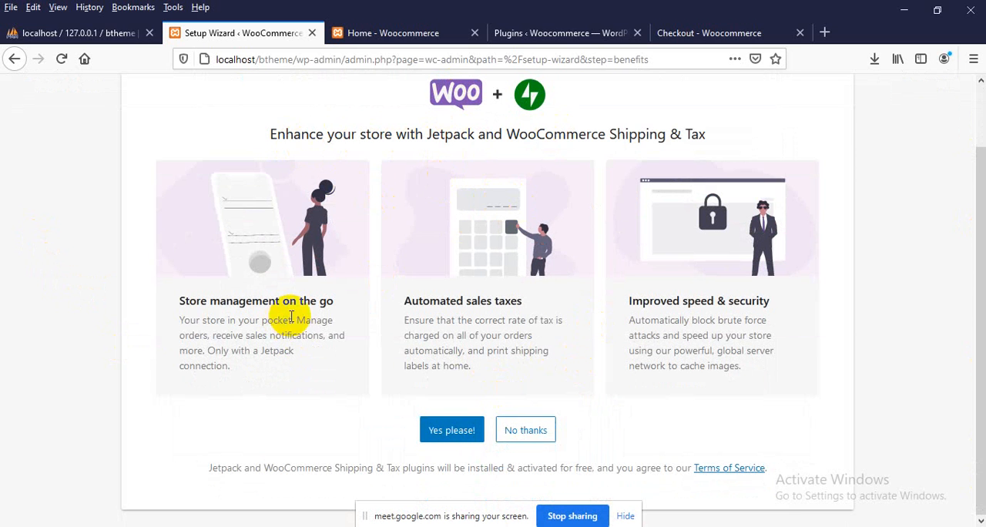
Decline the Jetpack and WooCommerce Shipping & Tax offer and dismiss the welcome dialog on the WooCommerce home page
left_click(539, 431)
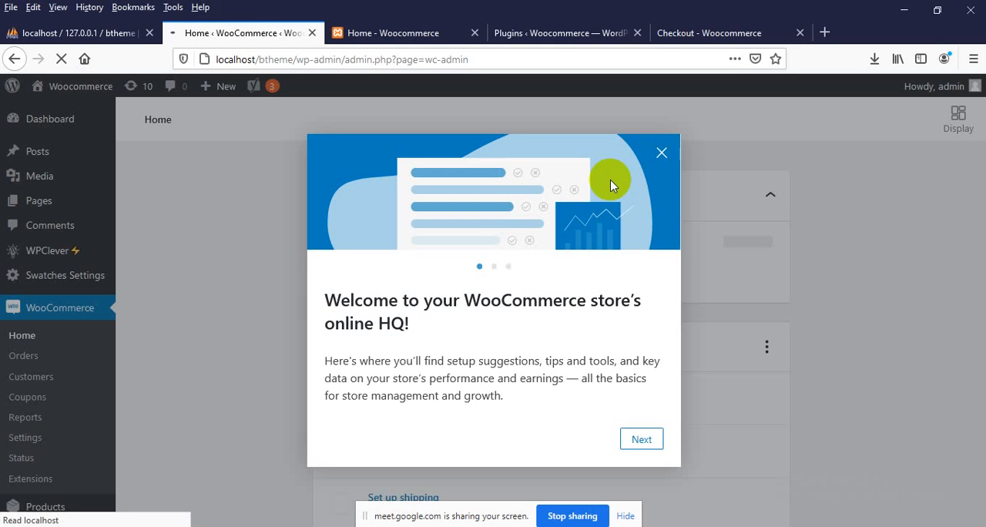
left_click(264, 261)
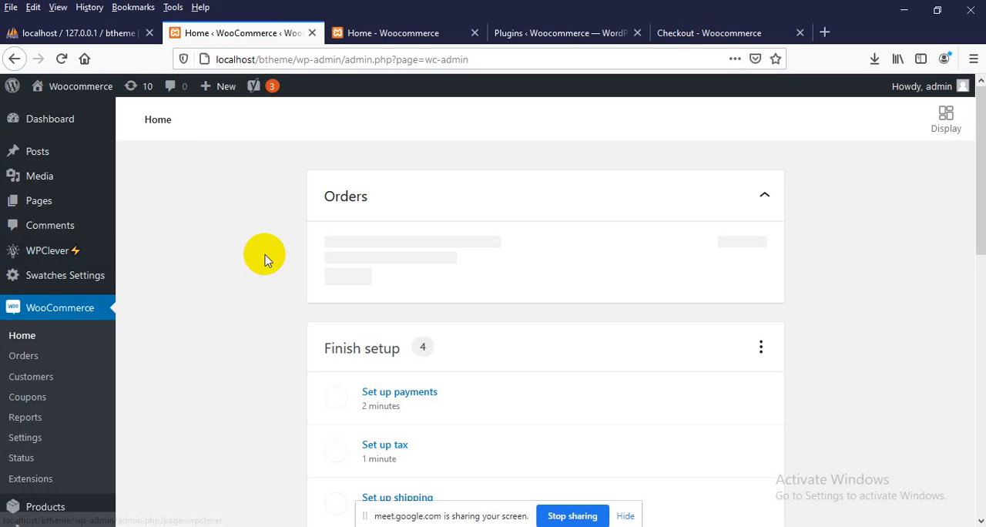
Review the remaining store setup tasks and look through the General page of the WooCommerce settings
scroll(264, 259, "down", 3)
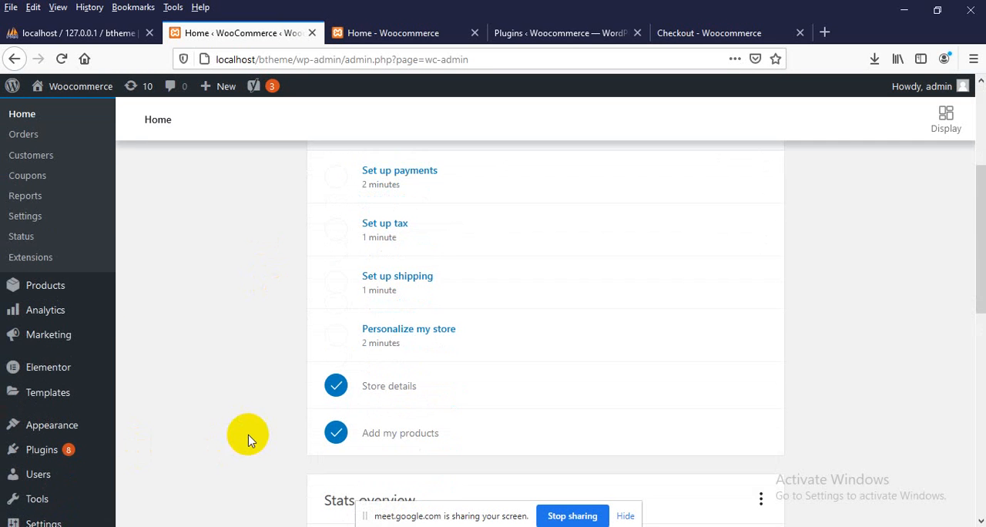
scroll(242, 455, "down", 1)
scroll(247, 449, "up", 2)
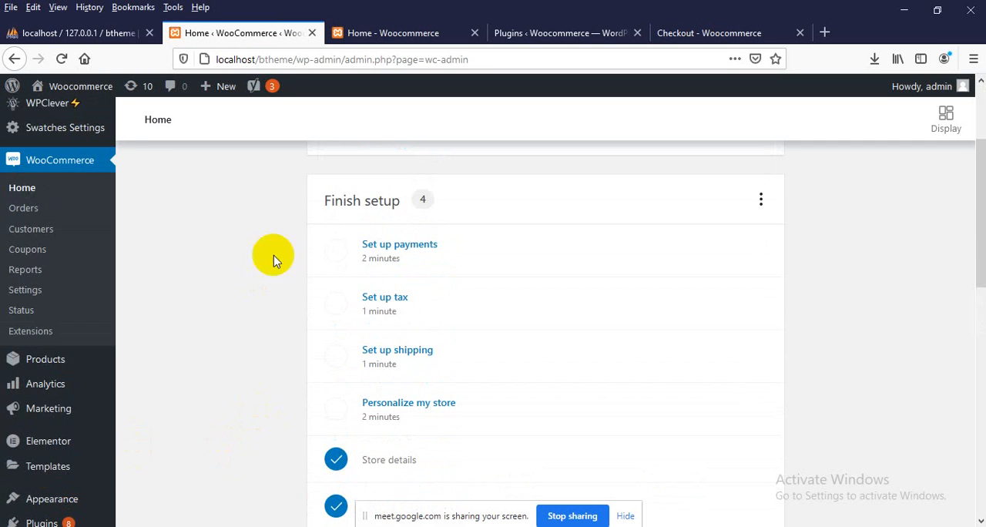
left_click(58, 156)
left_click(24, 295)
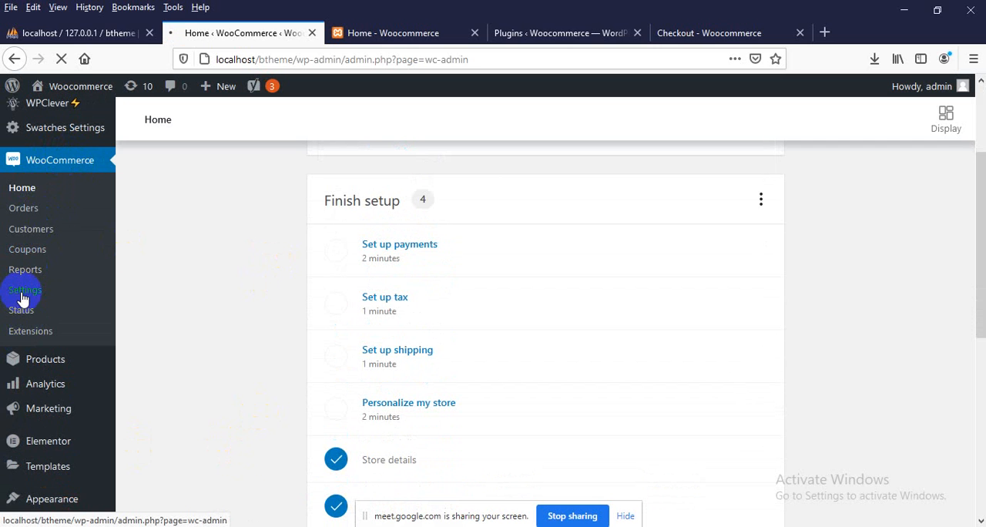
scroll(396, 275, "up", 3)
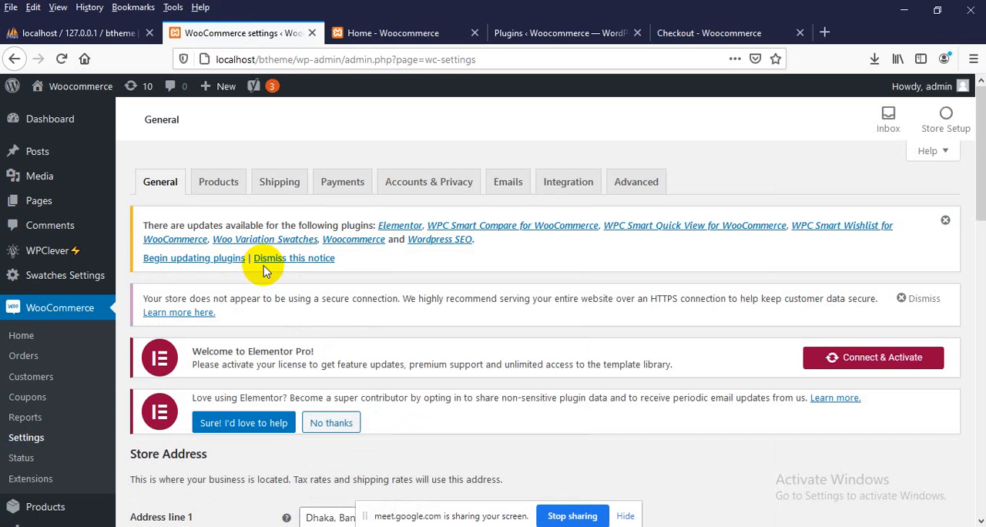
scroll(263, 269, "down", 3)
scroll(275, 282, "up", 3)
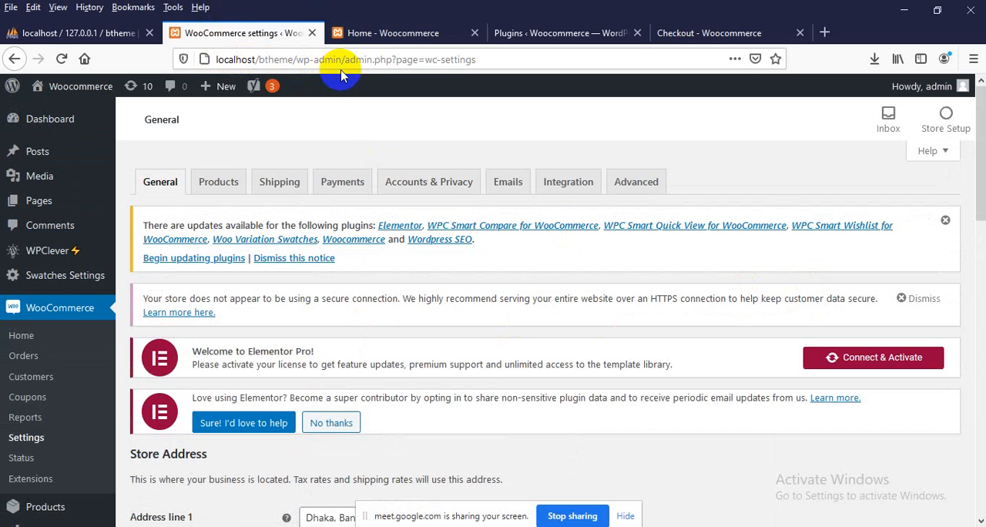
Open the local site's dashboard in a new tab, place it before the Home tab and return to the local homepage
left_click(385, 34)
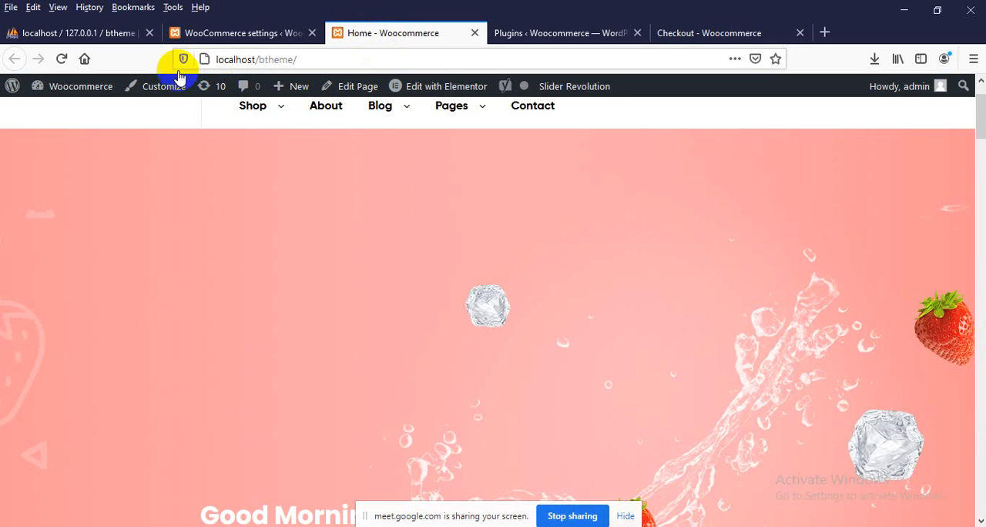
mouse_move(60, 90)
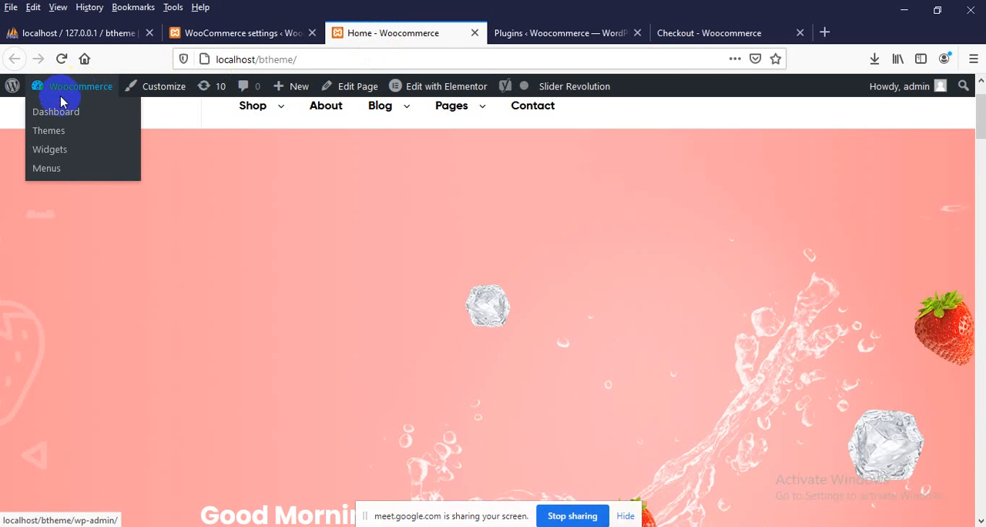
right_click(61, 113)
left_click(55, 118)
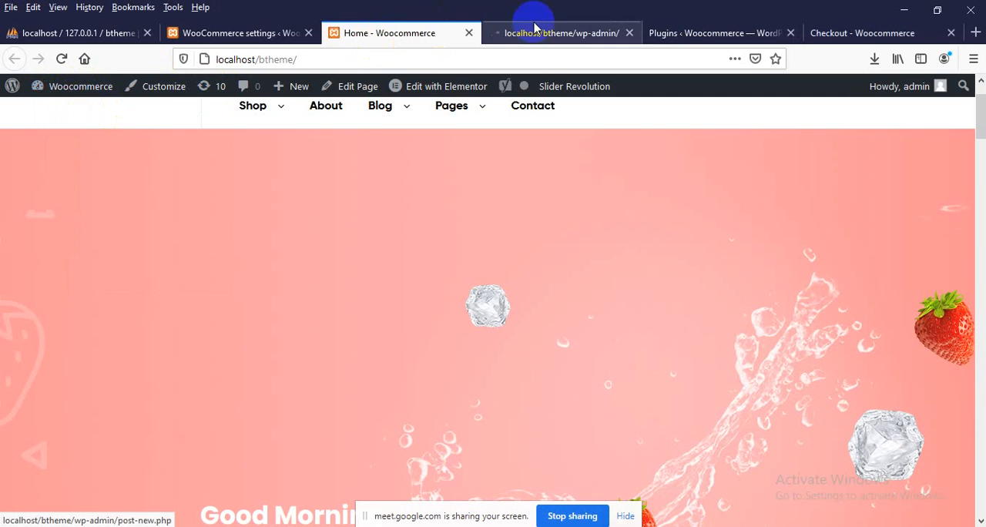
left_click_drag(535, 18, 398, 40)
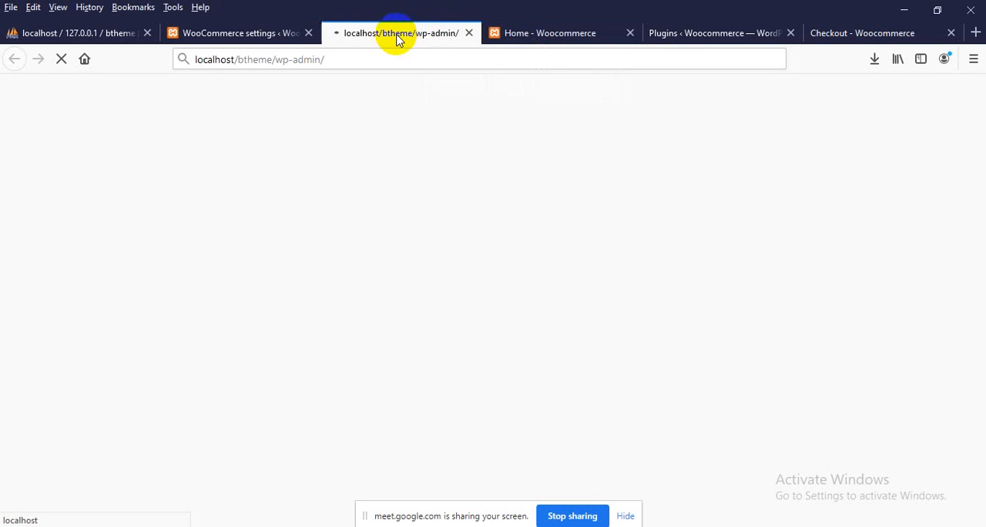
left_click(508, 38)
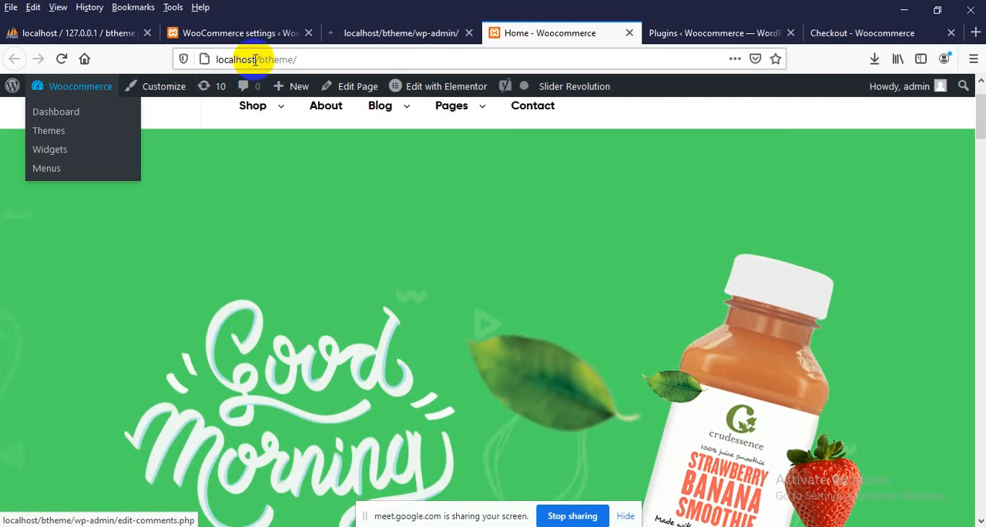
left_click(248, 57)
Close the local site's WooCommerce settings, dashboard and Home tabs, keeping the live site's plugins page open
left_click(655, 34)
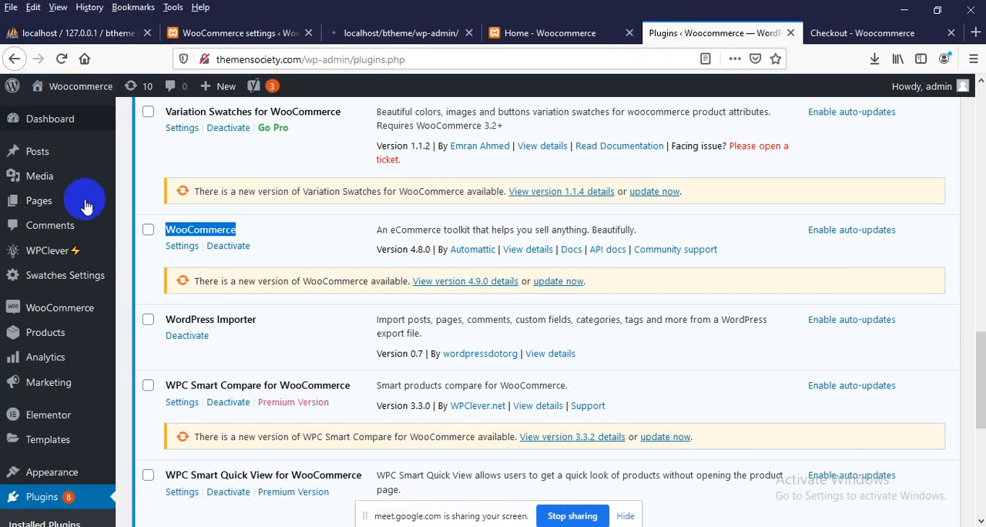
scroll(165, 238, "up", 5)
left_click(260, 33)
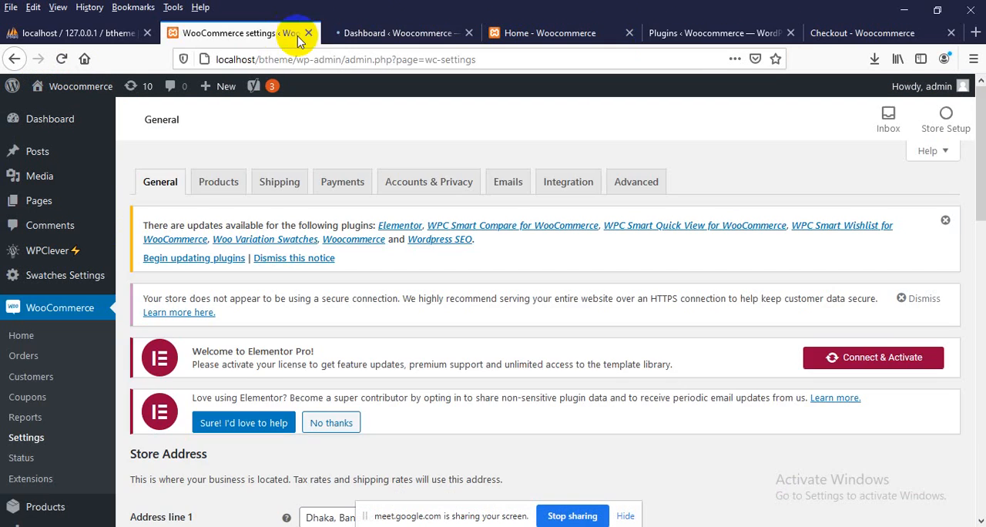
left_click(308, 33)
left_click(308, 33)
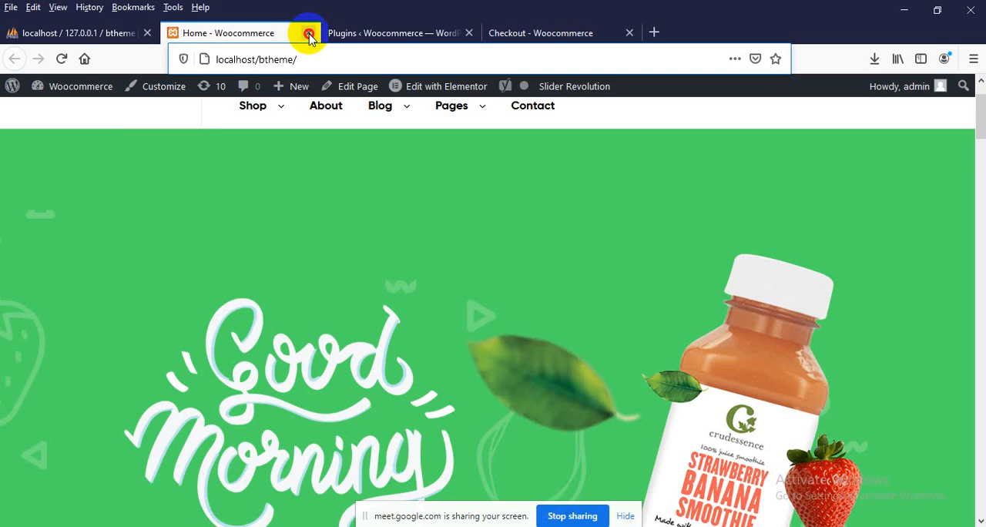
left_click(308, 33)
Open the WooCommerce home page in the live site's admin from the plugins page
scroll(242, 144, "up", 3)
mouse_move(65, 91)
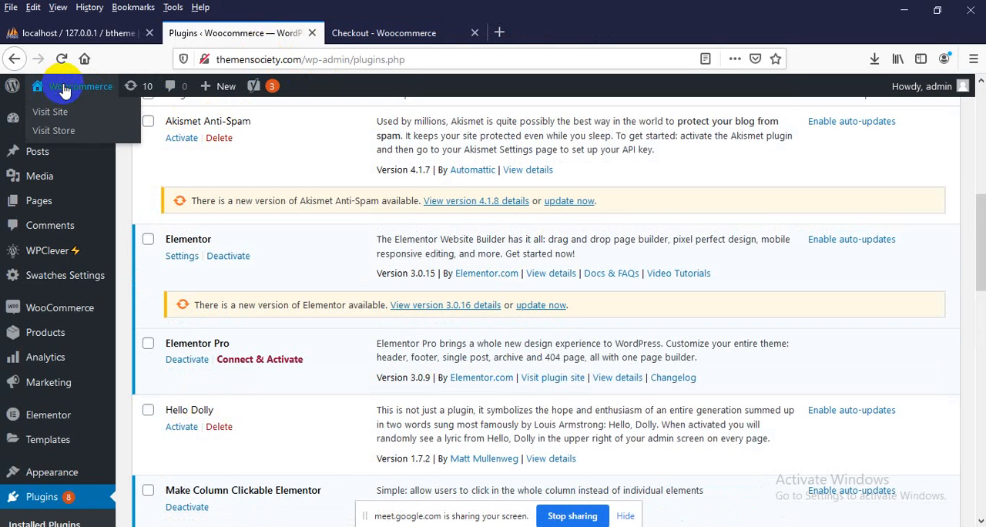
scroll(23, 308, "down", 3)
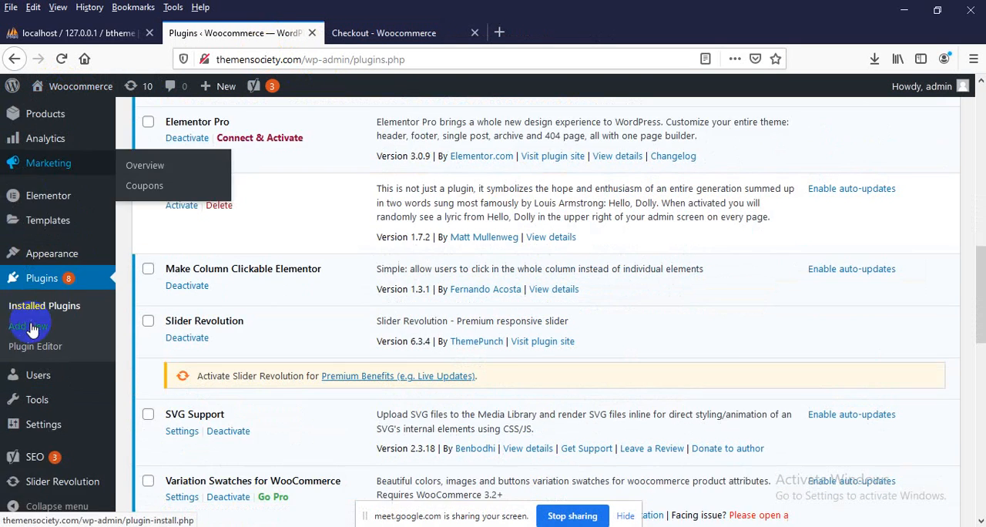
scroll(30, 328, "up", 2)
mouse_move(69, 244)
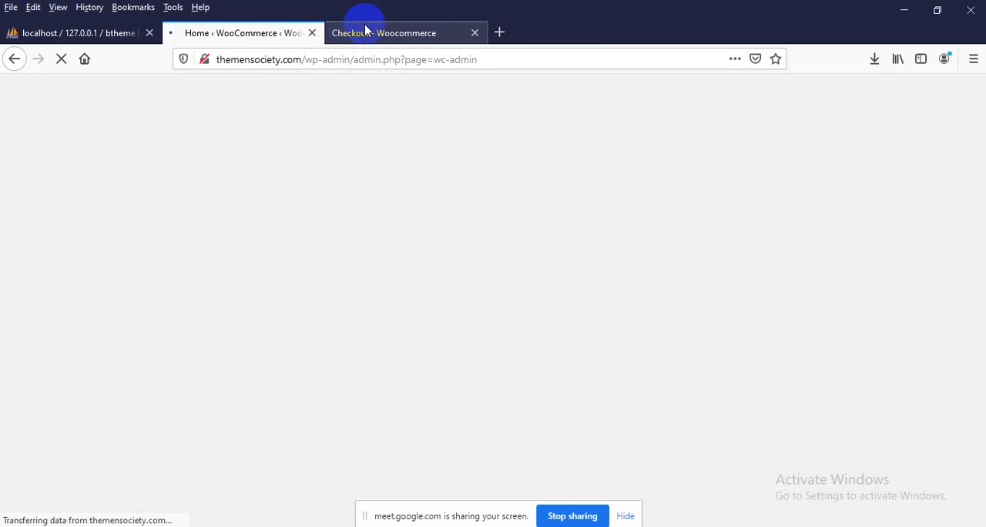
Load the live shop's homepage in the Checkout tab and return to the live site's WooCommerce setup wizard
left_click(359, 30)
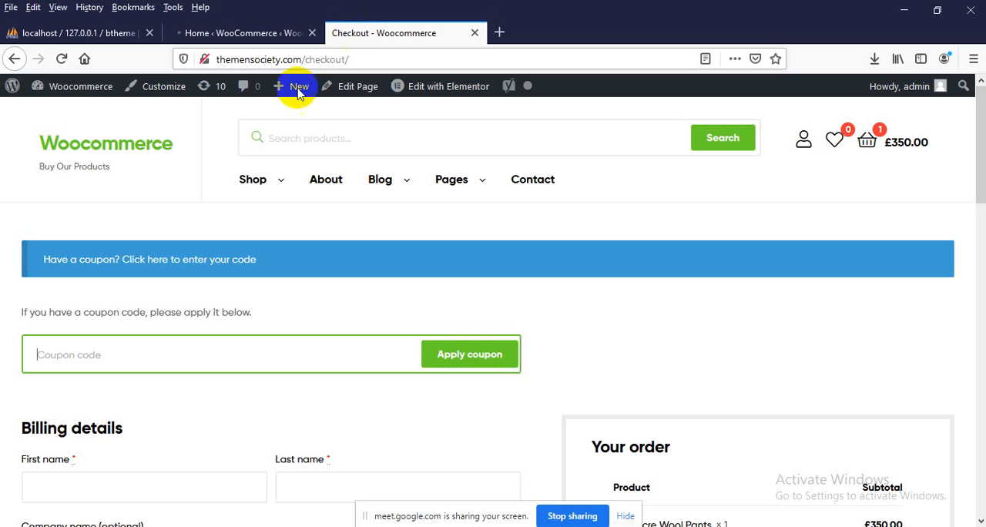
left_click(242, 33)
left_click_drag(226, 60, 286, 61)
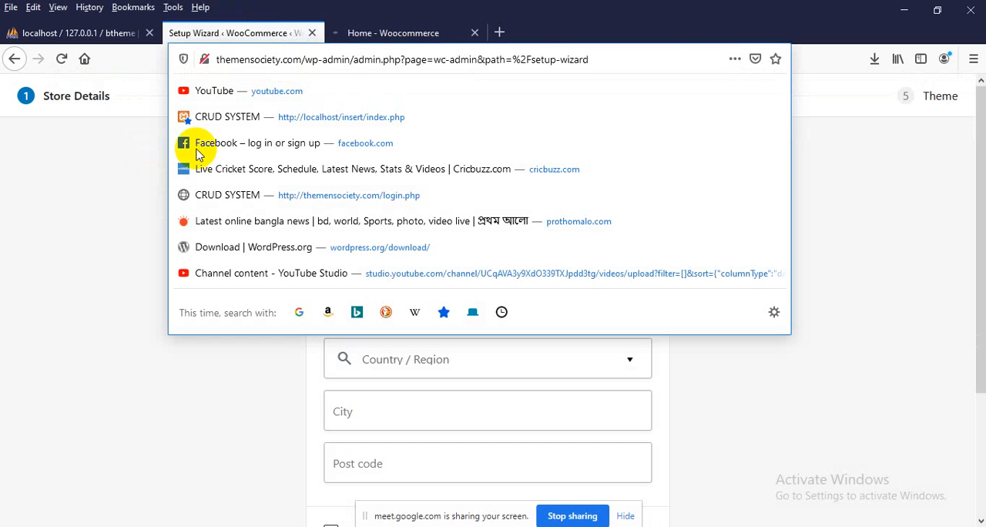
left_click(861, 194)
Fill in the store's first address line and choose Bangladesh — Dhaka as the country/region
scroll(385, 275, "down", 2)
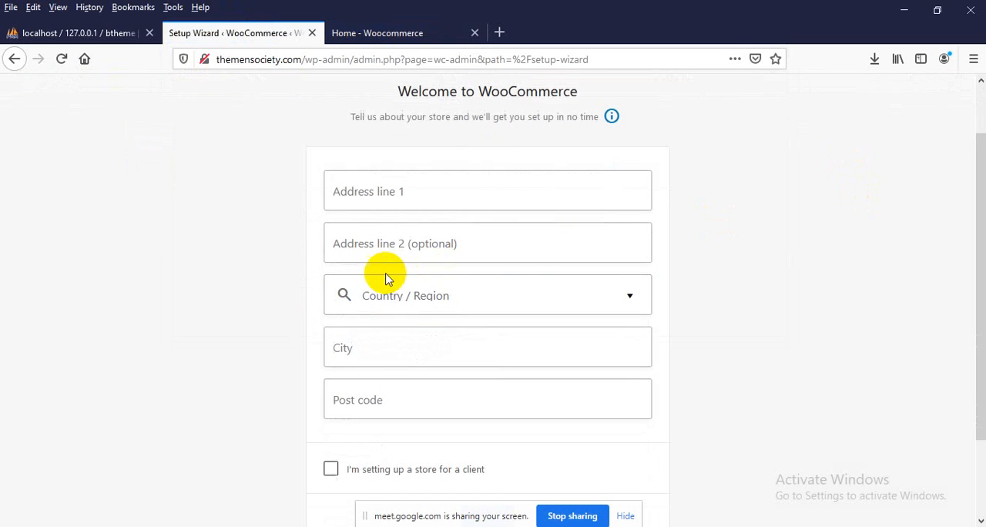
left_click(372, 180)
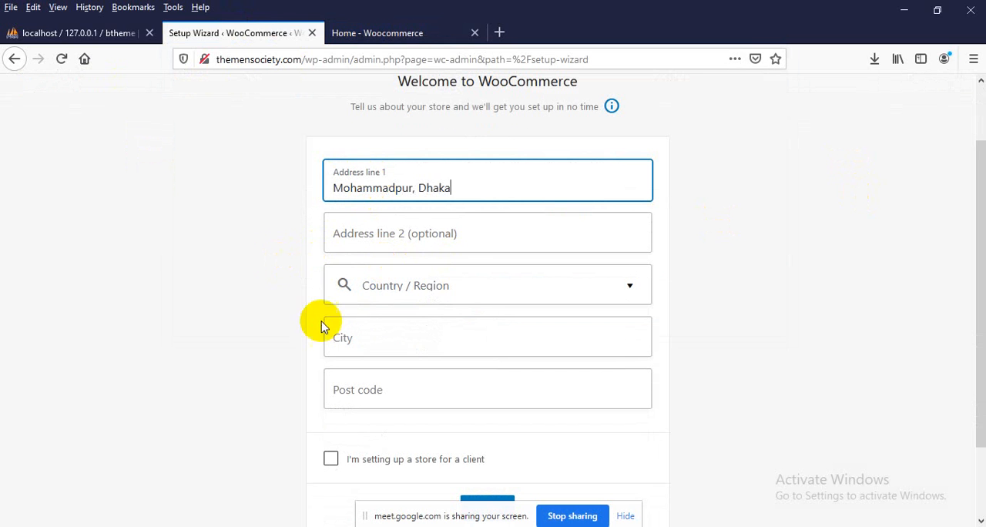
left_click(368, 286)
type("dha")
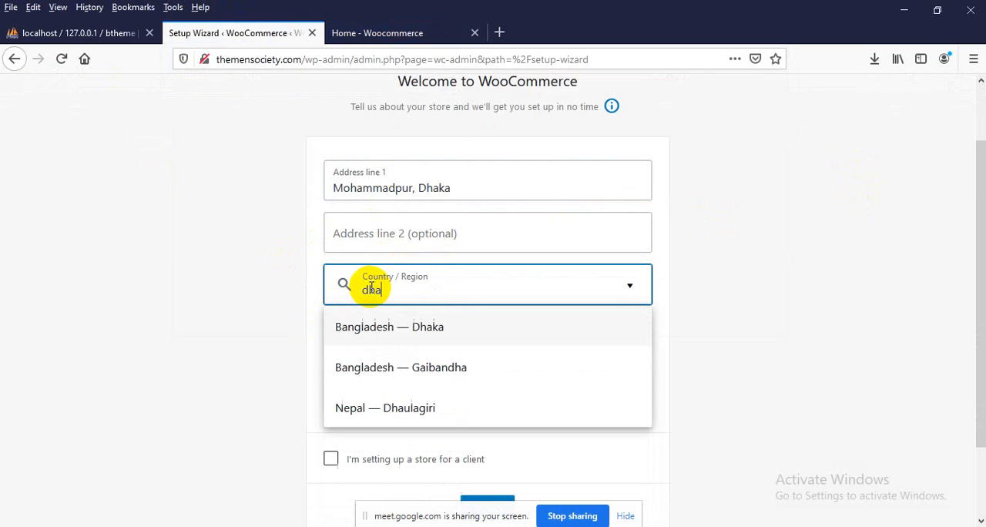
left_click(413, 327)
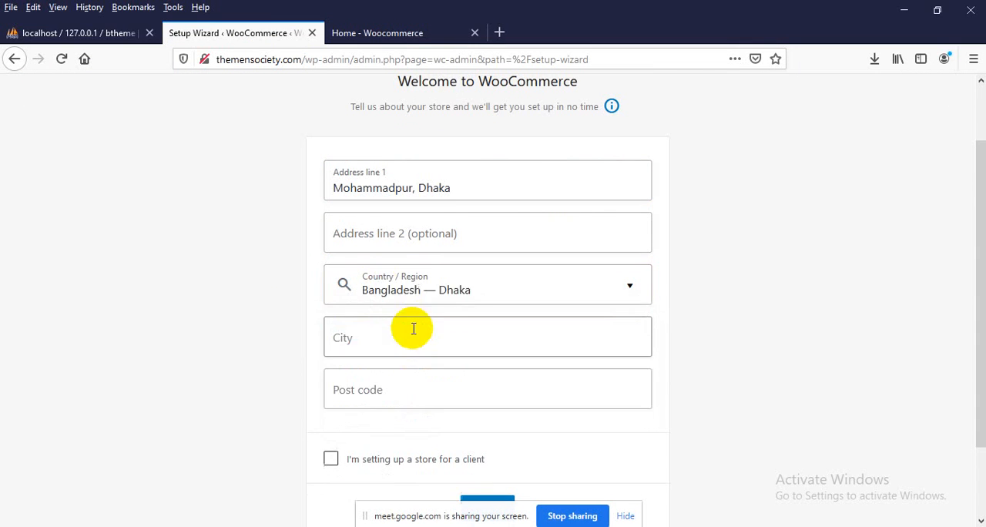
Enter the store's city and post code, and mark the store as set up for a client
scroll(400, 339, "down", 2)
left_click(356, 256)
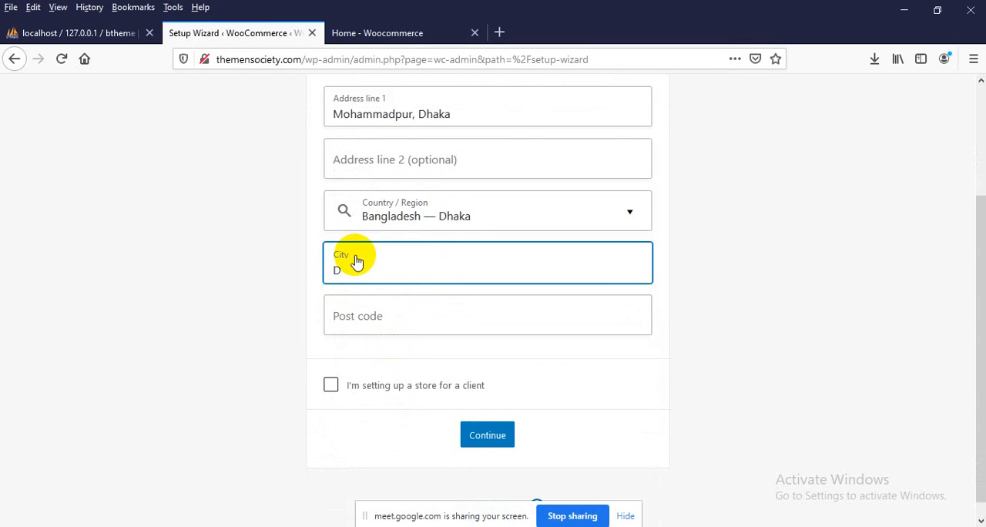
left_click(337, 316)
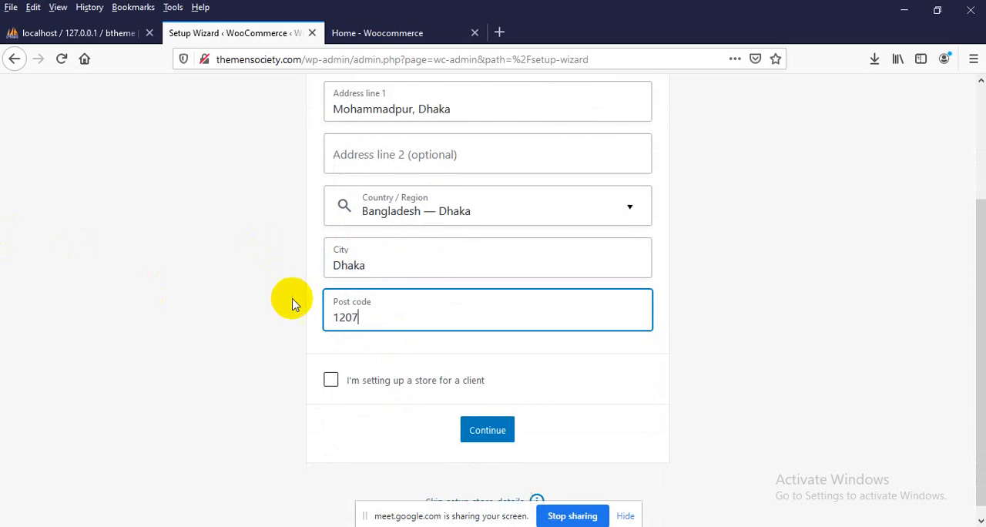
scroll(308, 324, "down", 1)
left_click(404, 365)
Submit the store details and opt in to WooCommerce usage tracking to continue to the Industry stage
left_click(493, 419)
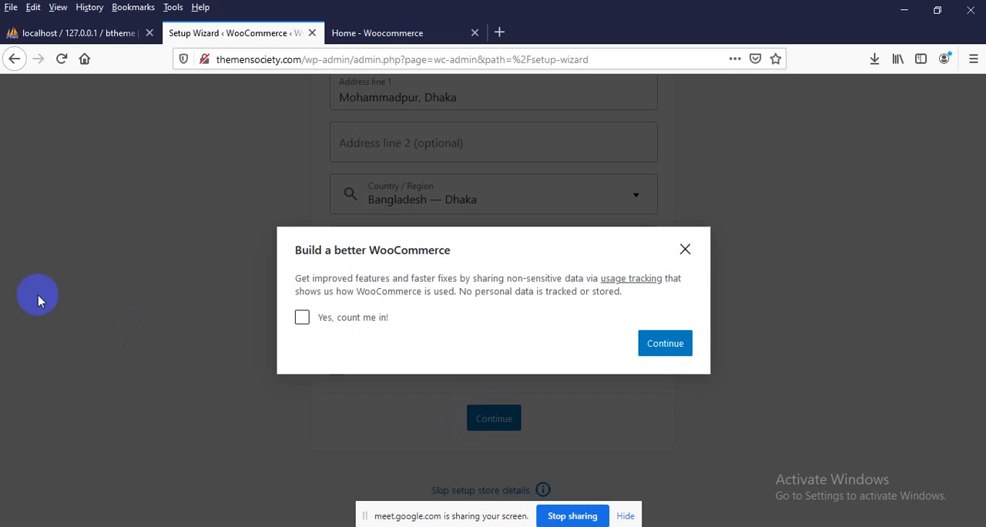
left_click(339, 319)
left_click(676, 348)
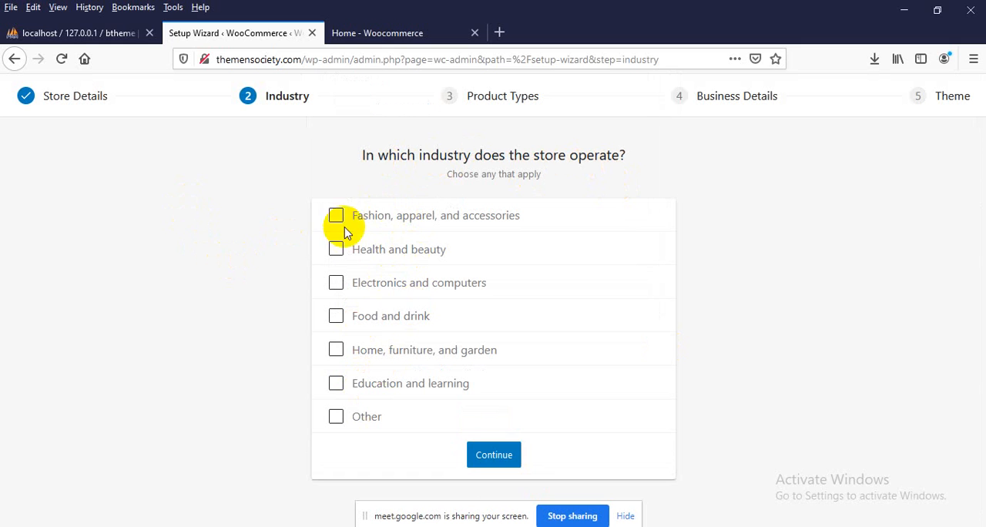
Select every listed industry except Other and continue to the product types
left_click(397, 220)
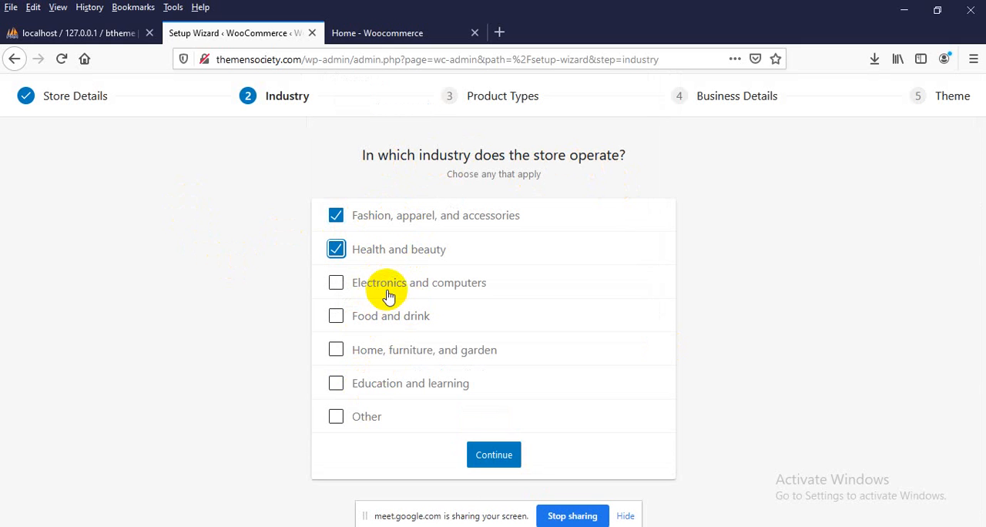
left_click(385, 286)
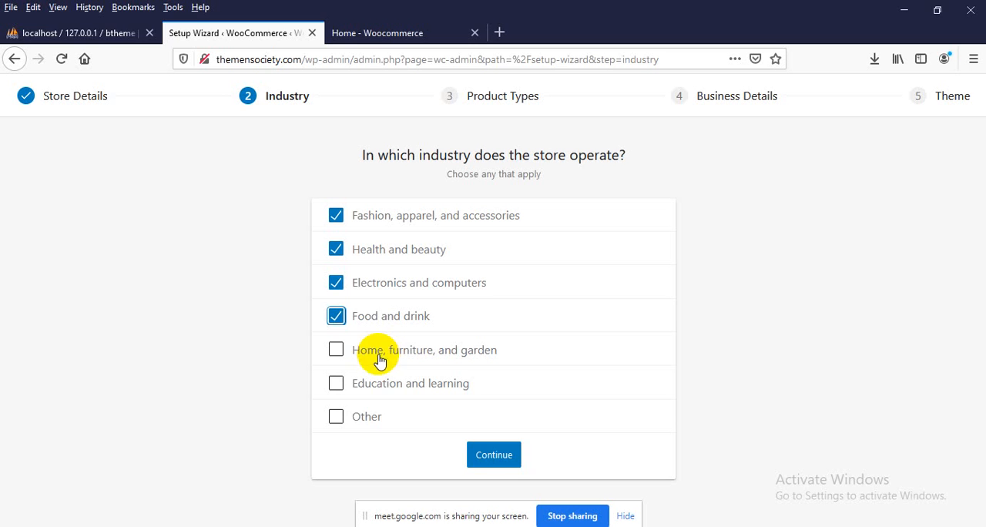
left_click(385, 385)
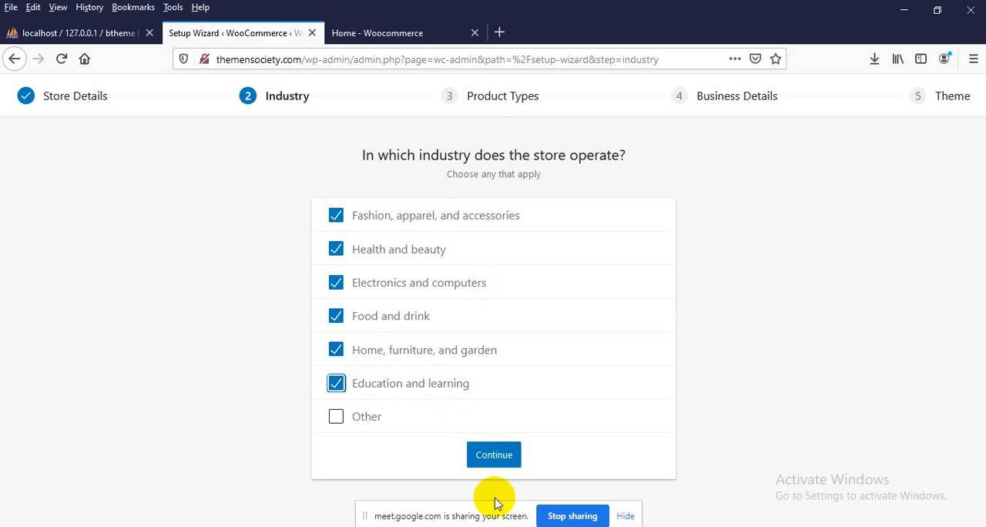
left_click(367, 420)
left_click(363, 433)
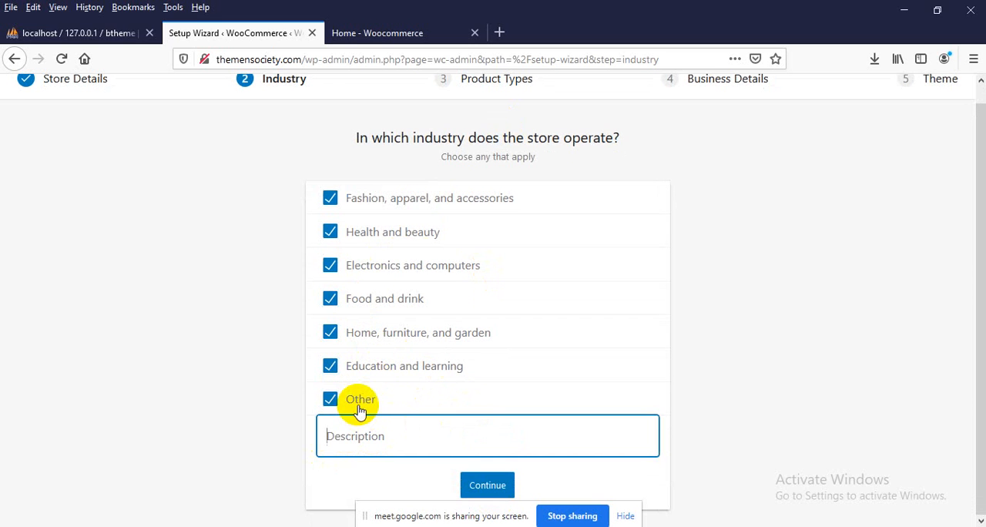
left_click(358, 410)
left_click(493, 458)
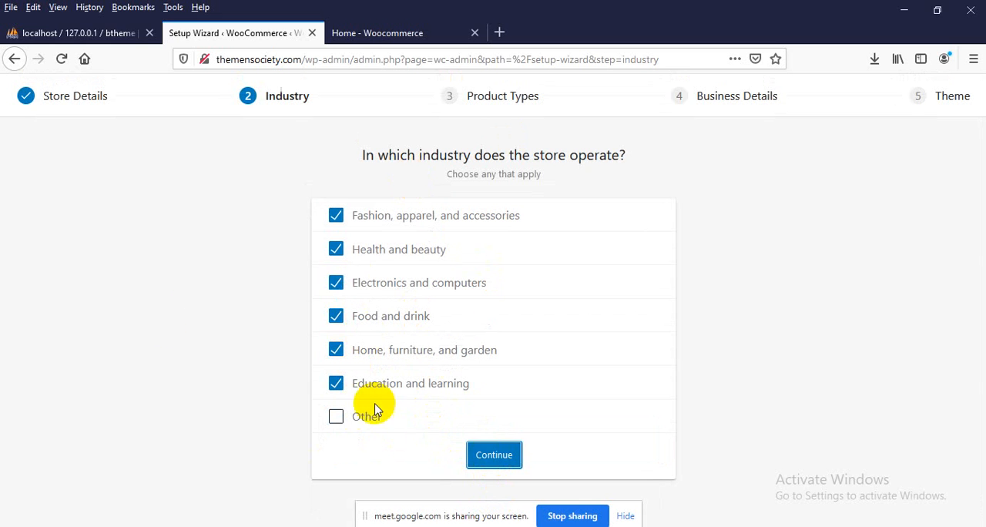
Keep only Physical products selected, turn off the monthly price display and continue to Business Details
scroll(121, 284, "down", 3)
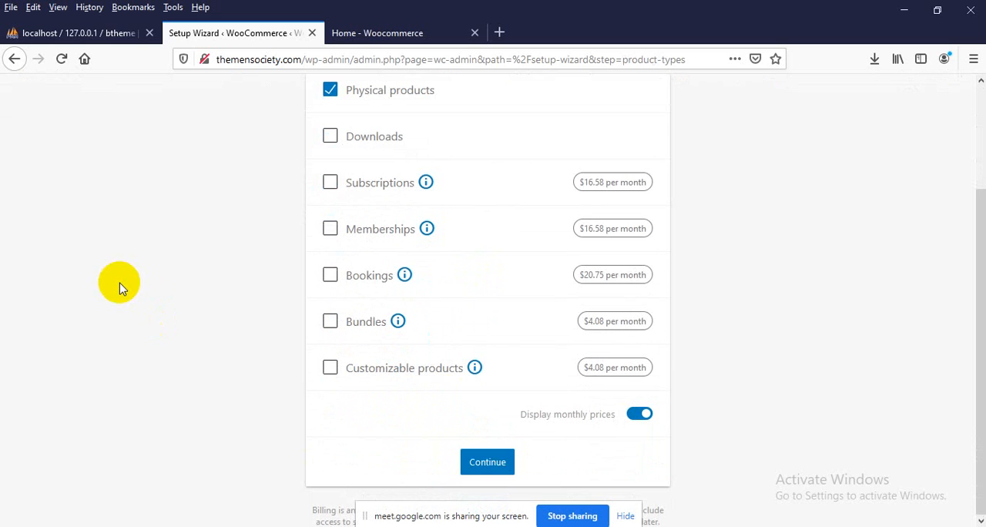
scroll(381, 182, "up", 2)
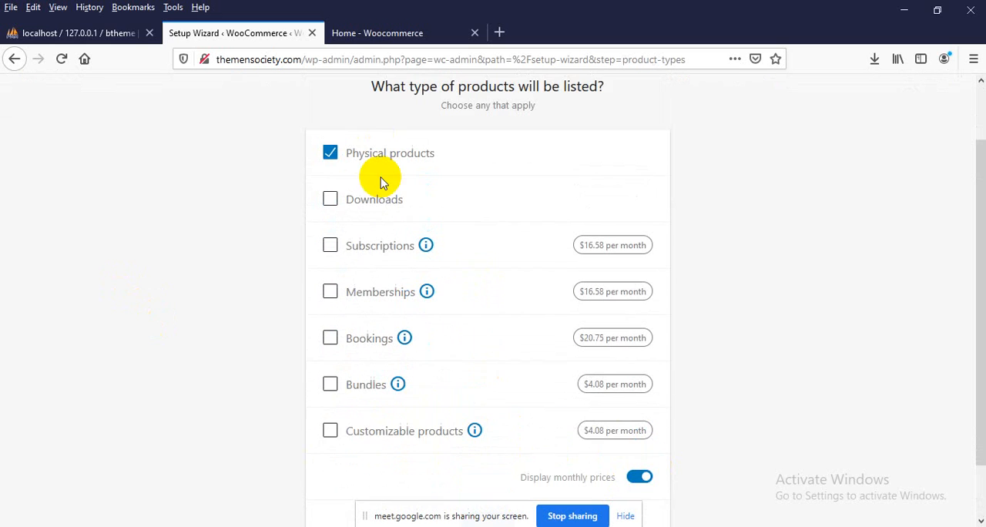
left_click(640, 488)
scroll(746, 262, "down", 1)
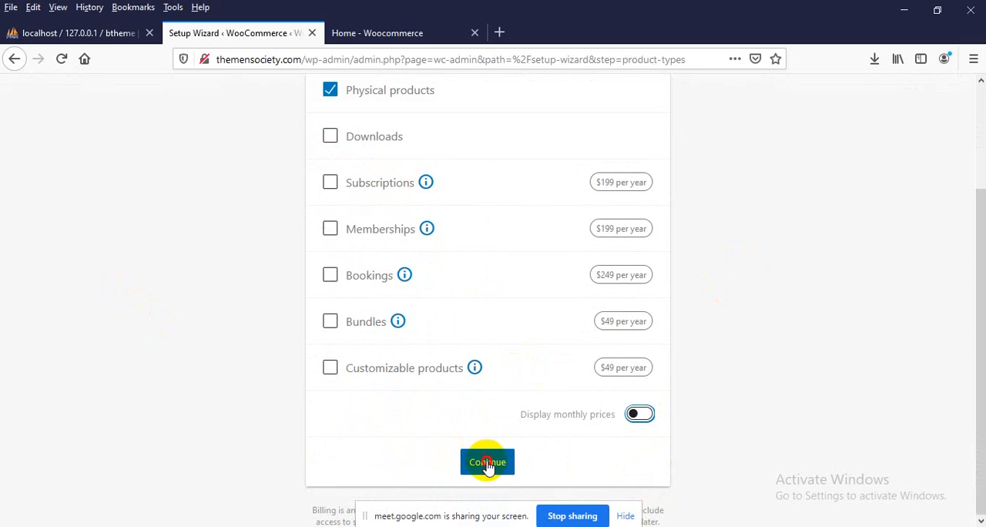
left_click(487, 463)
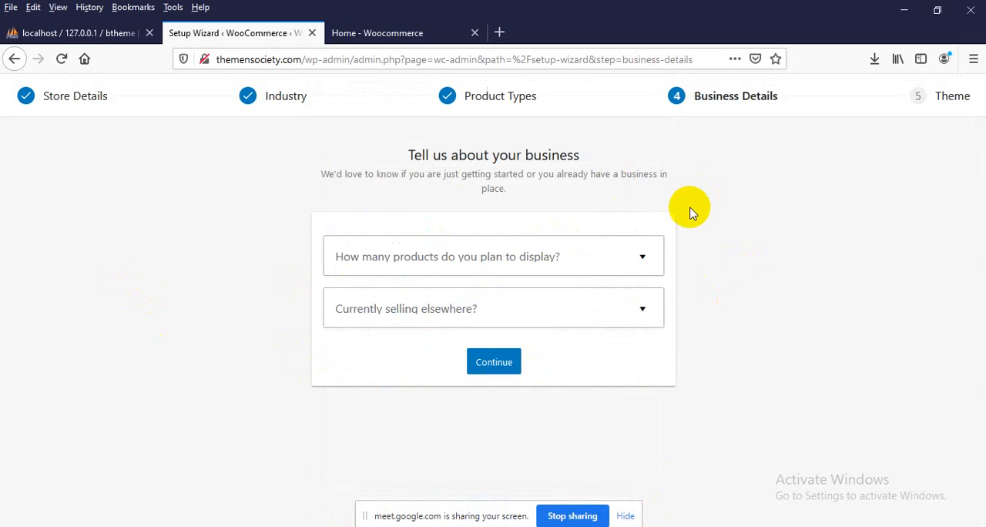
Set the number of products to display to 11 - 100 and answer No to currently selling elsewhere
left_click(391, 260)
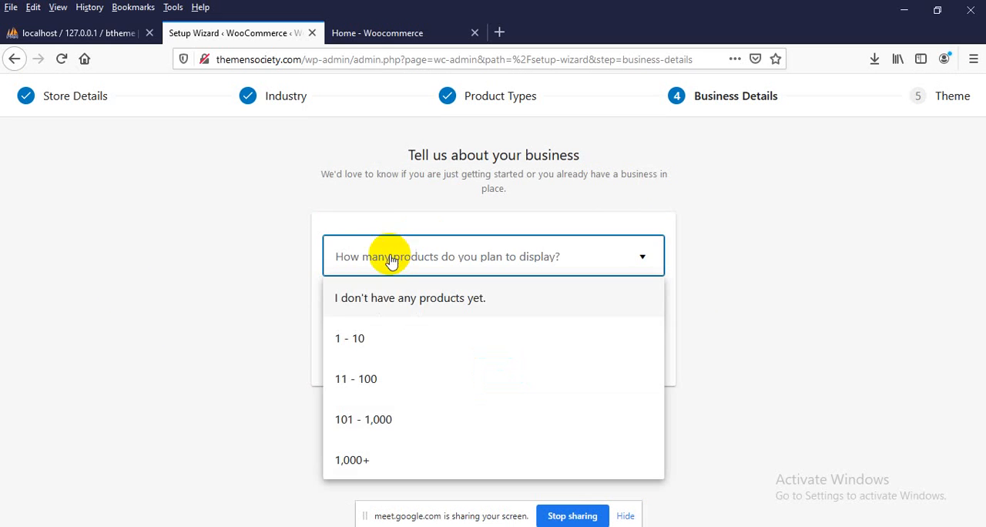
left_click(374, 378)
left_click(409, 310)
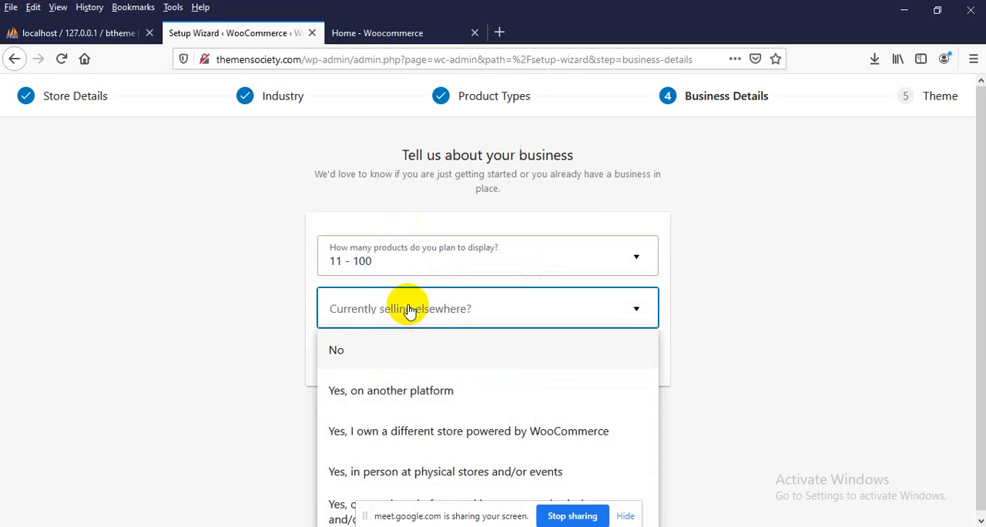
left_click(374, 342)
Turn off the Facebook, Mailchimp, Creative Mail and Google Ads extensions and continue to the Theme stage
scroll(430, 305, "down", 3)
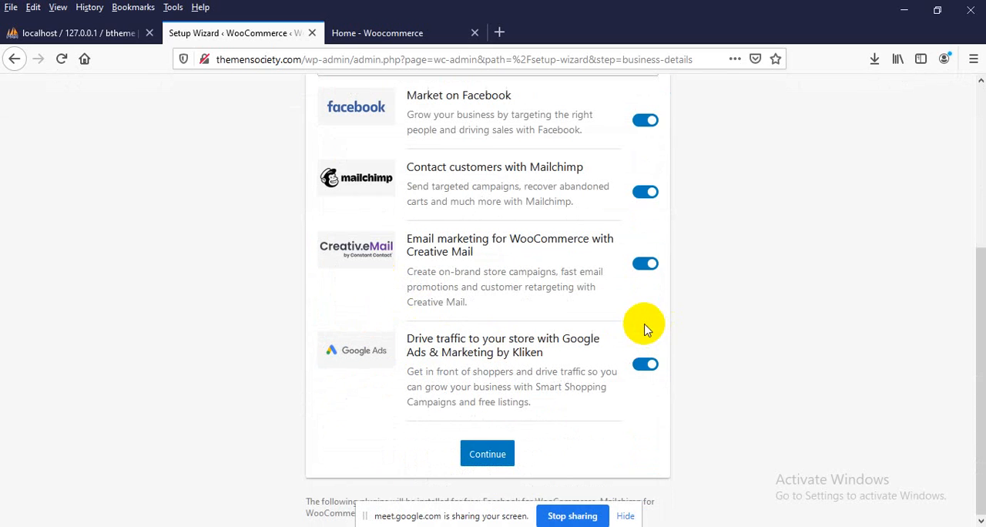
left_click(645, 120)
left_click(635, 197)
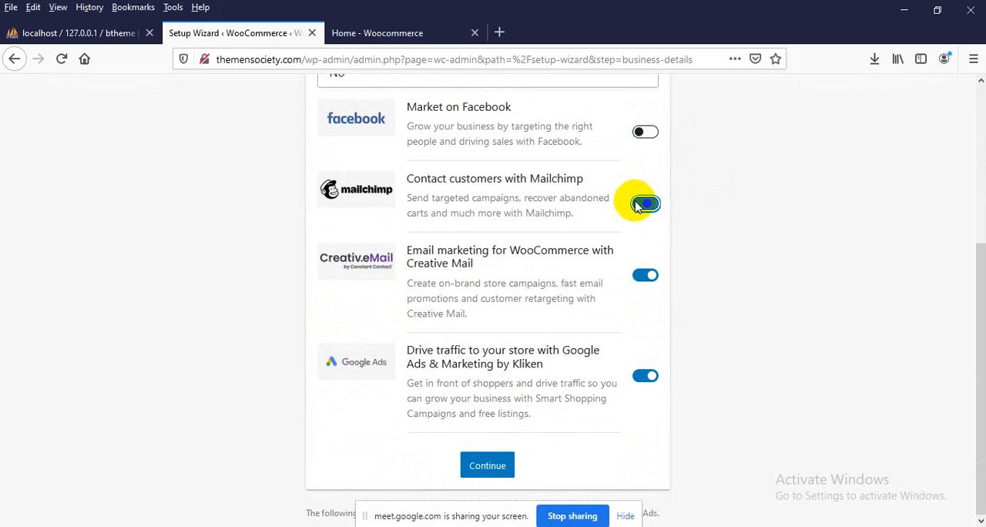
left_click(648, 278)
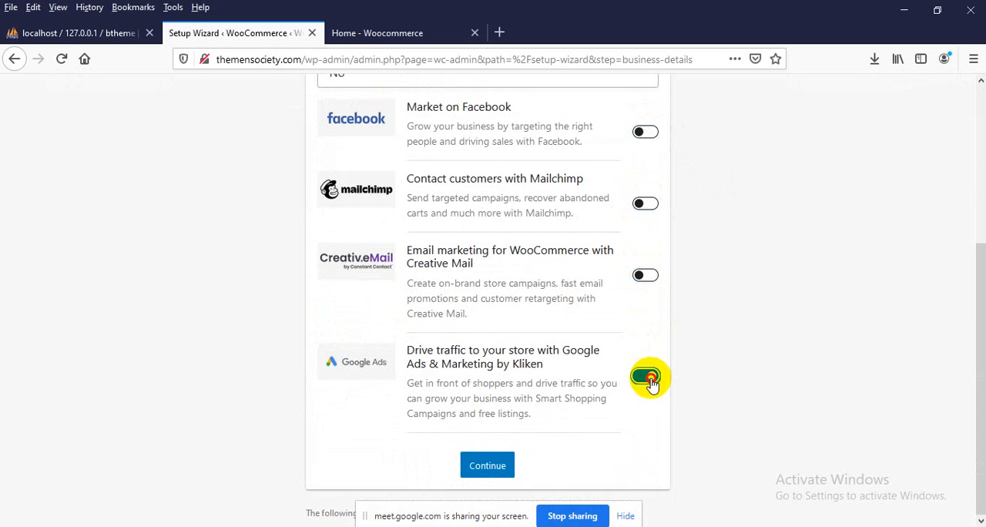
left_click(647, 376)
left_click(486, 486)
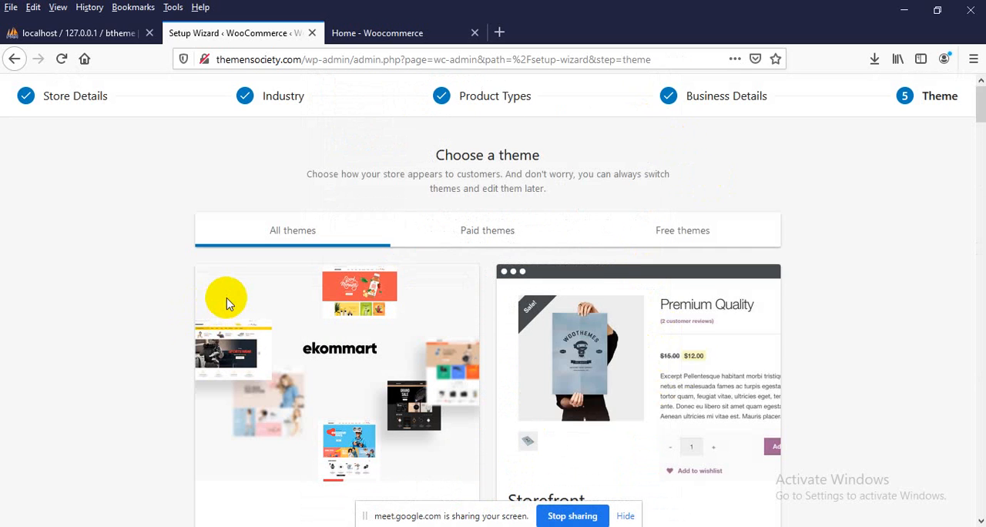
Continue with the active Ekommart theme and decline the Jetpack and WooCommerce Shipping & Tax offer
scroll(225, 303, "down", 2)
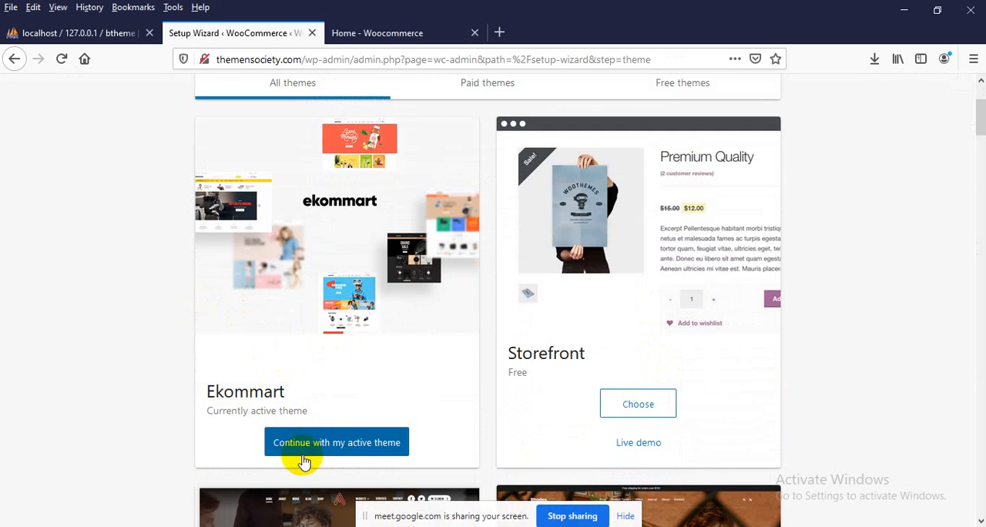
left_click(334, 447)
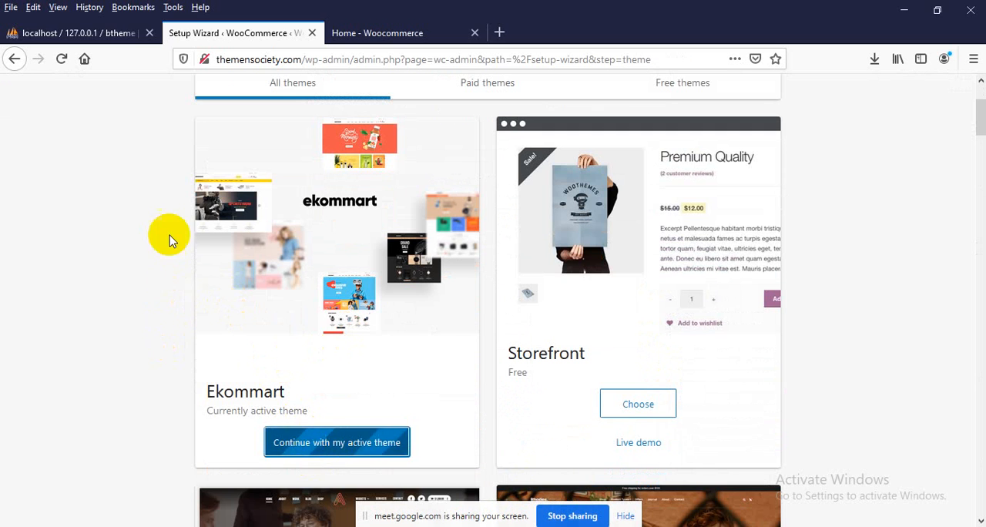
scroll(166, 239, "down", 1)
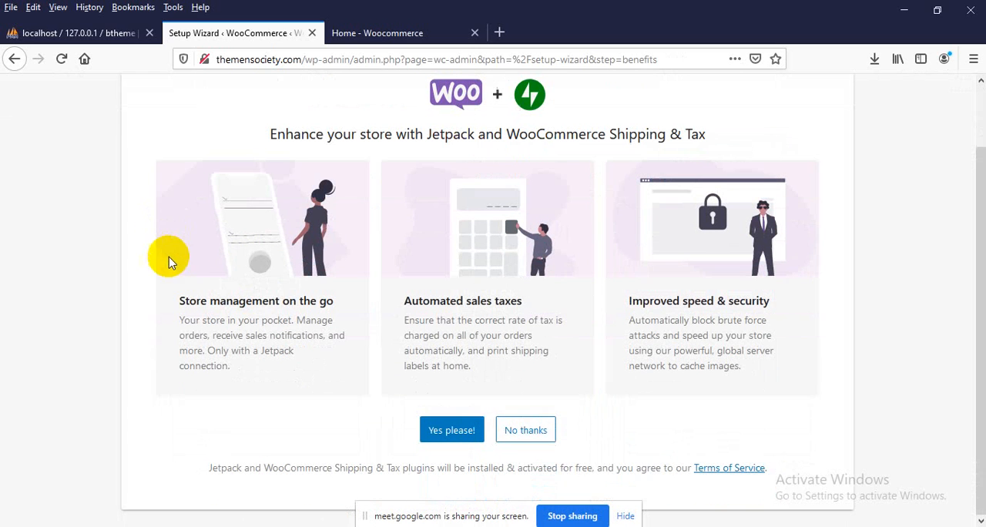
left_click(523, 431)
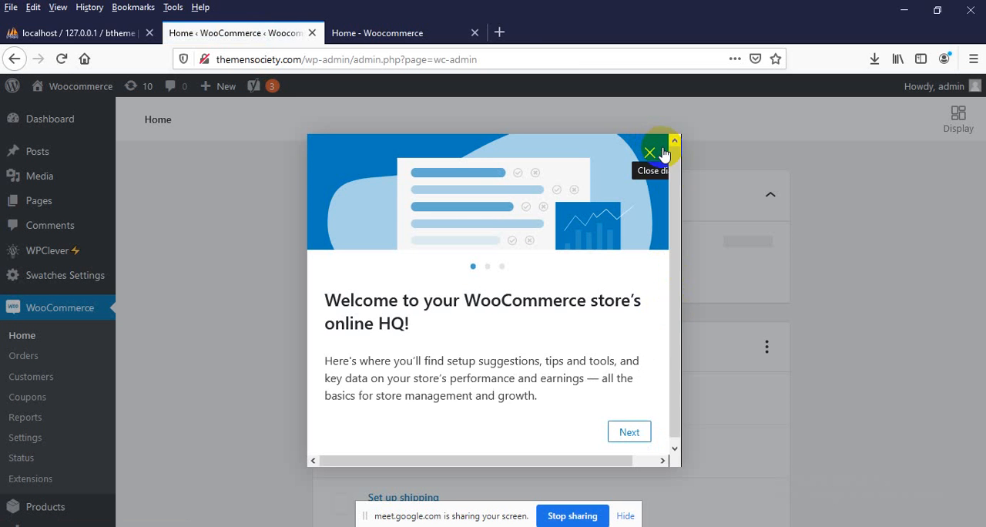
Dismiss the WooCommerce welcome dialog and open the live site's General WooCommerce settings
left_click(662, 157)
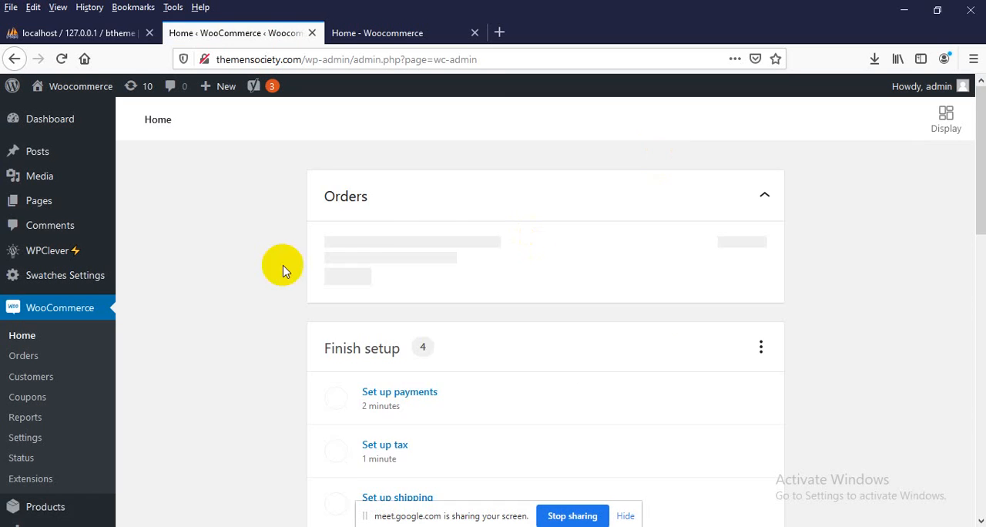
scroll(182, 249, "down", 3)
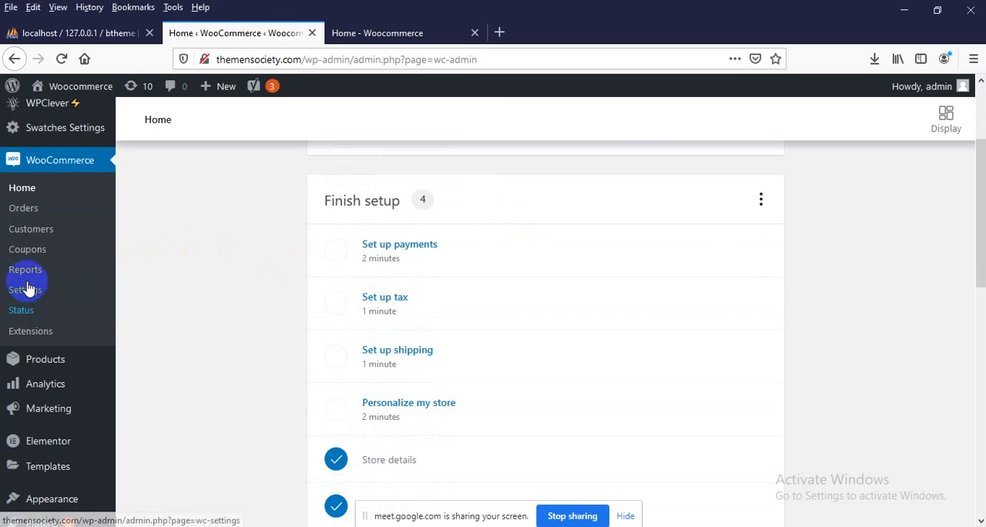
left_click(32, 293)
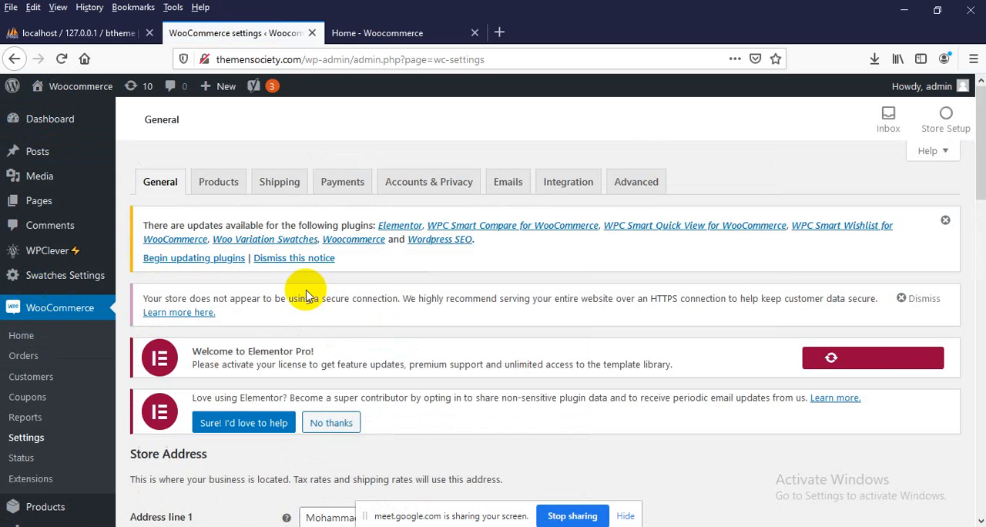
Review the store address and currency options in the General WooCommerce settings
scroll(307, 298, "down", 4)
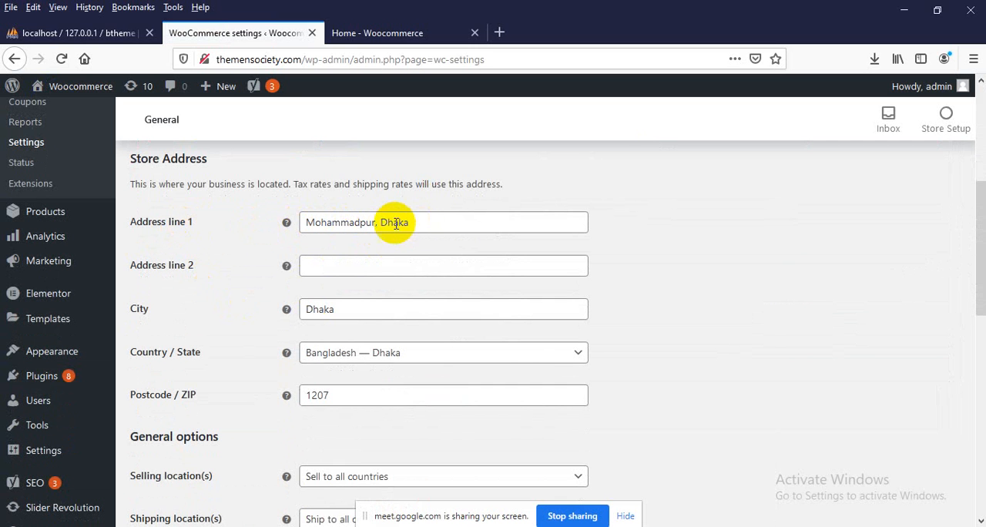
double_click(343, 222)
scroll(353, 230, "down", 10)
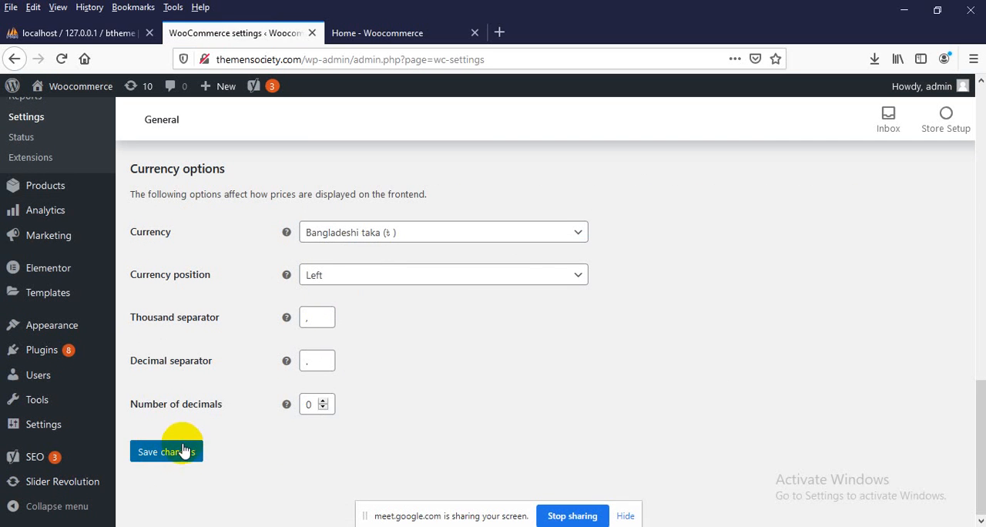
scroll(255, 385, "up", 5)
Reload the live shop homepage and check the currency of the featured products' prices
left_click(383, 34)
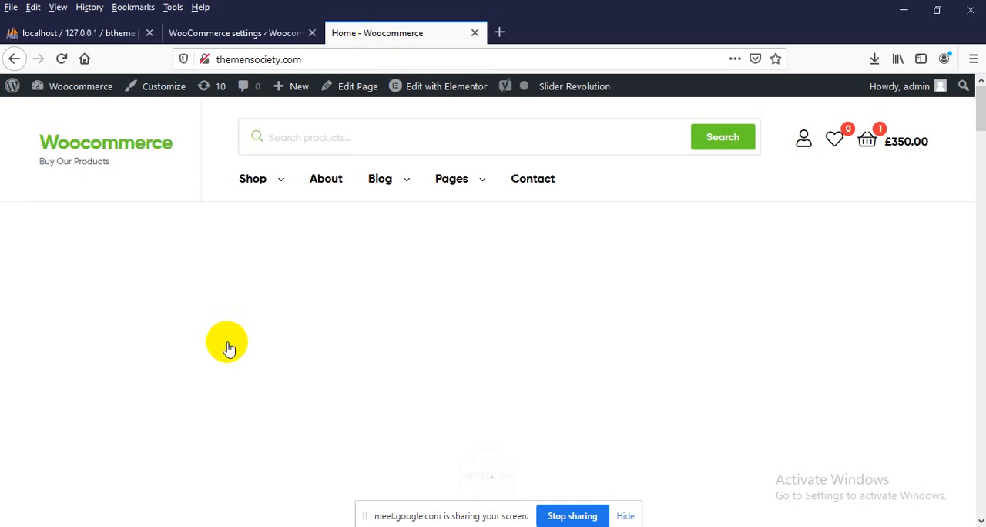
scroll(170, 319, "down", 15)
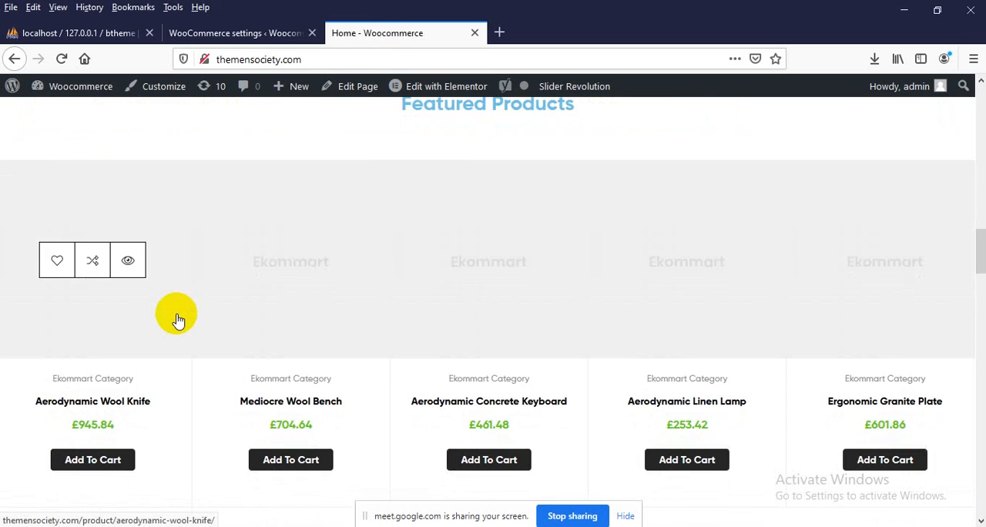
scroll(179, 320, "down", 3)
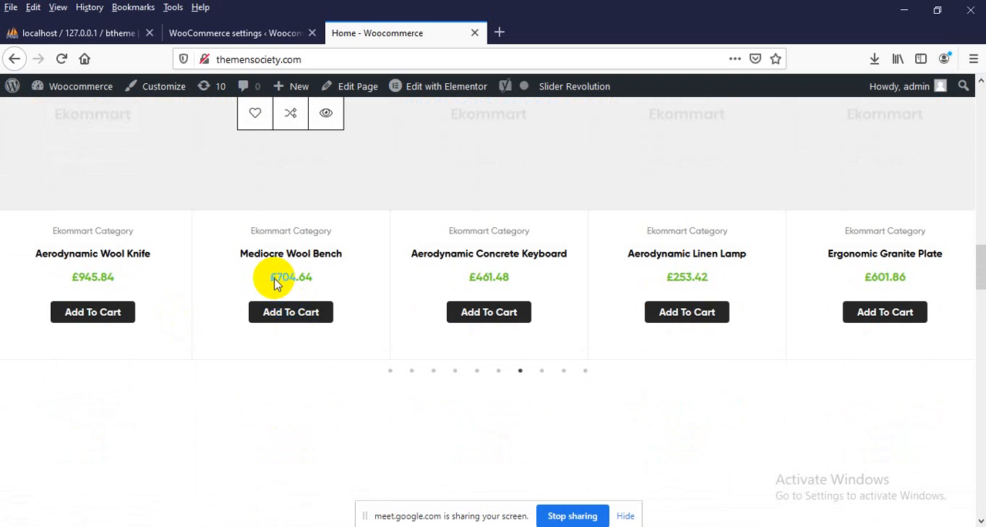
right_click(149, 436)
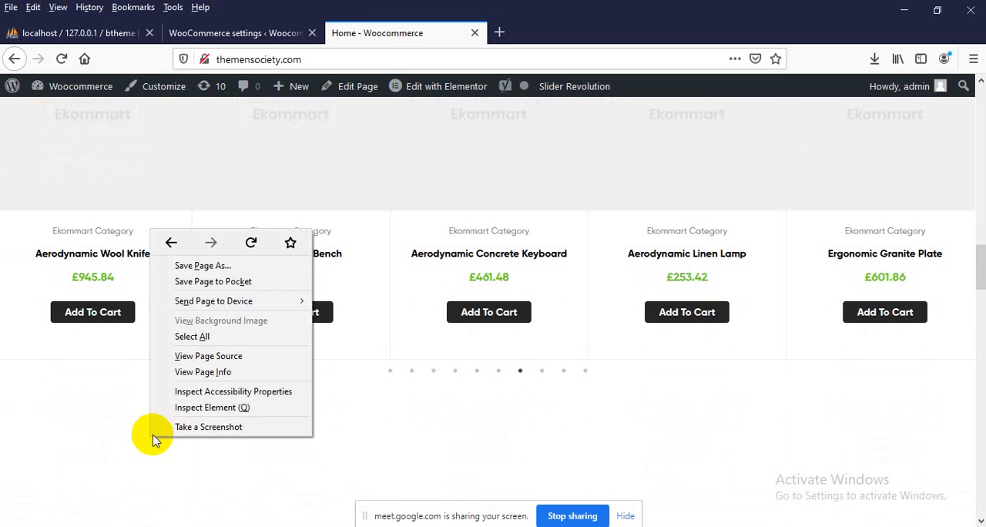
left_click(256, 241)
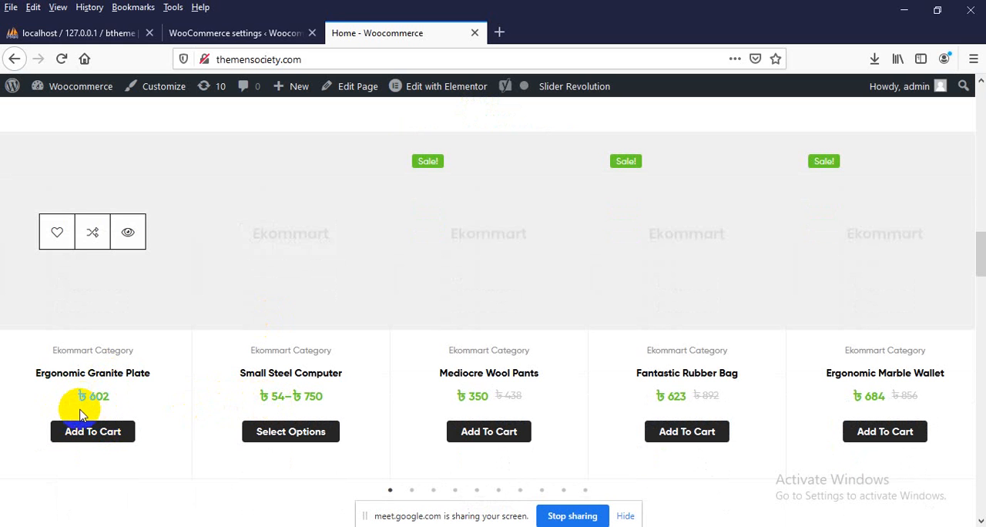
Return to the WooCommerce Currency options and search the available currencies for "dollar"
left_click(231, 32)
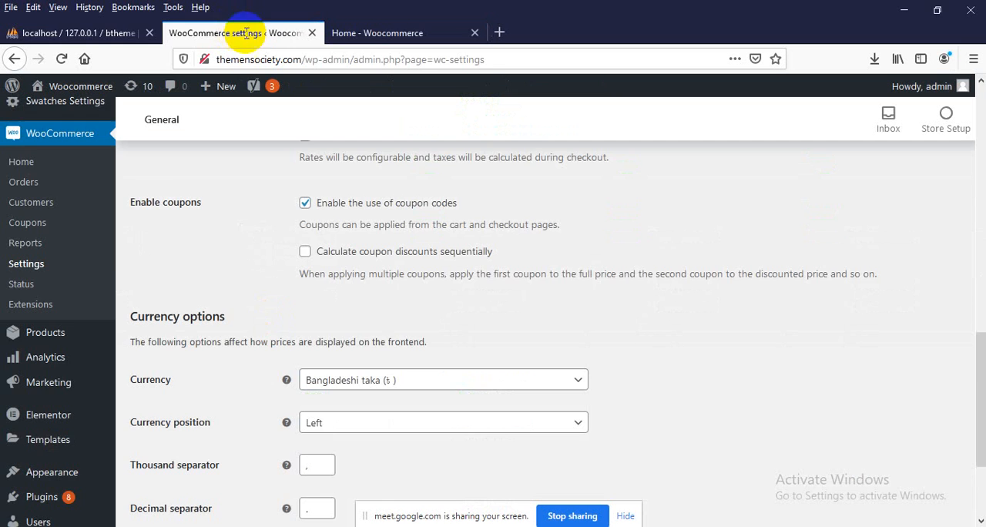
scroll(389, 320, "down", 3)
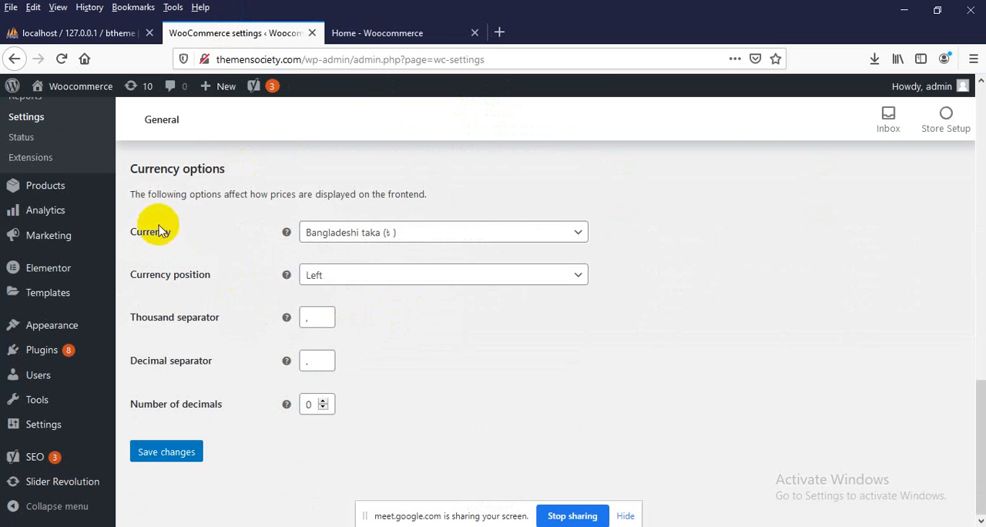
left_click_drag(157, 168, 256, 171)
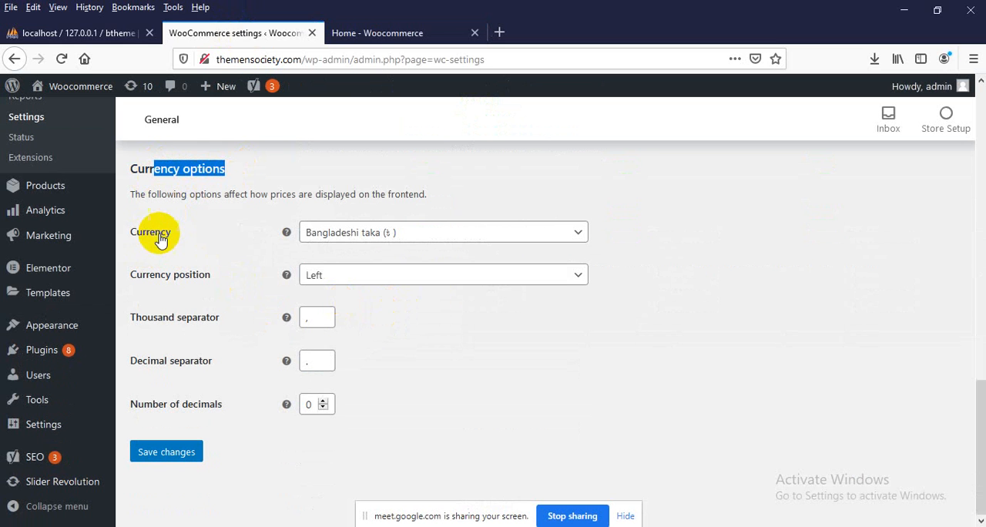
left_click(357, 239)
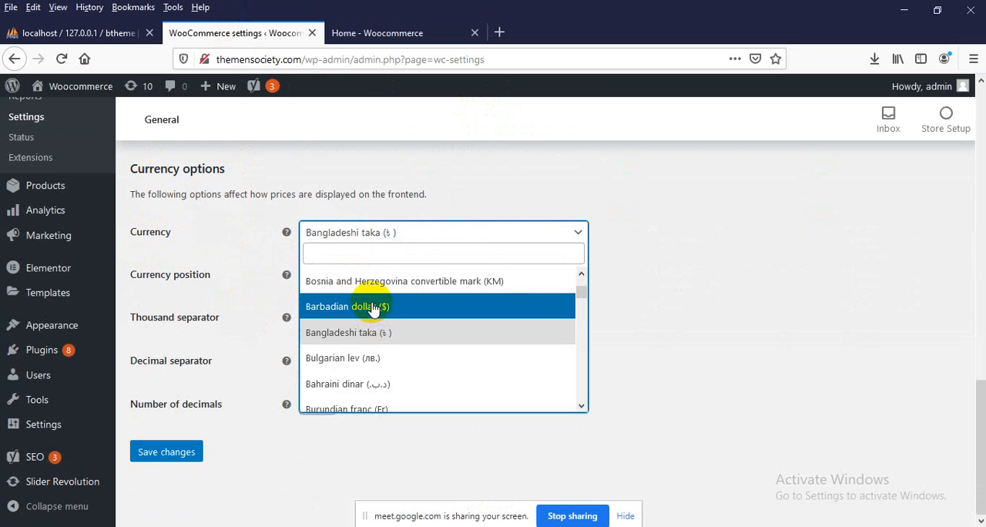
scroll(373, 307, "up", 3)
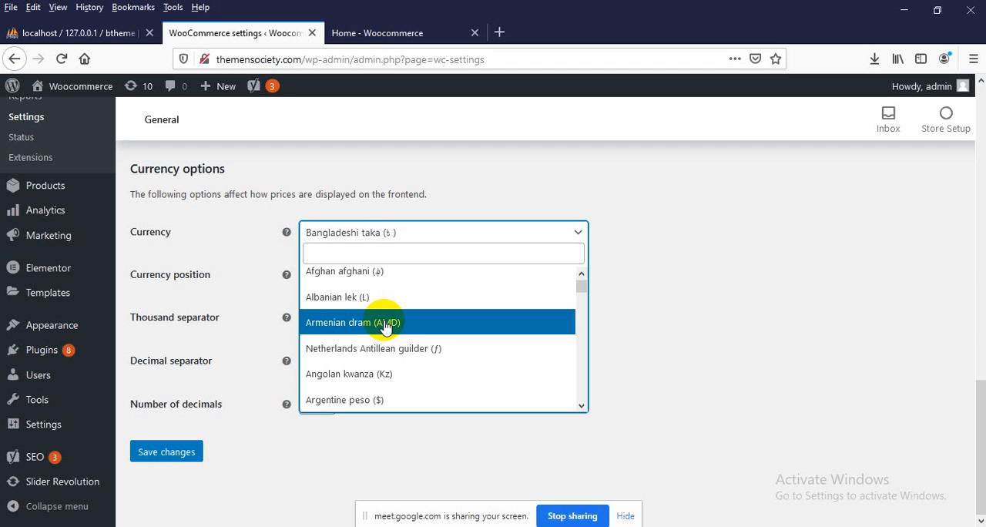
left_click(362, 253)
type("dollar")
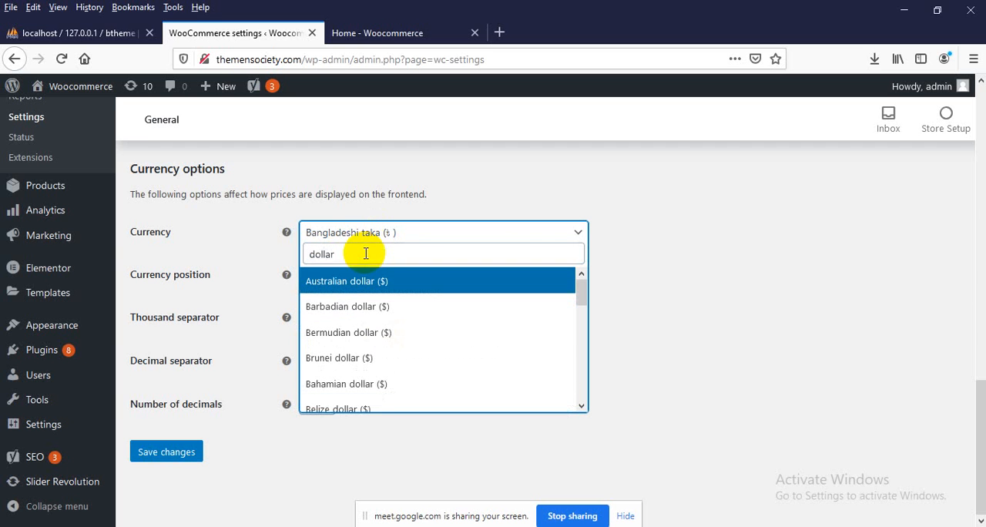
scroll(359, 293, "down", 3)
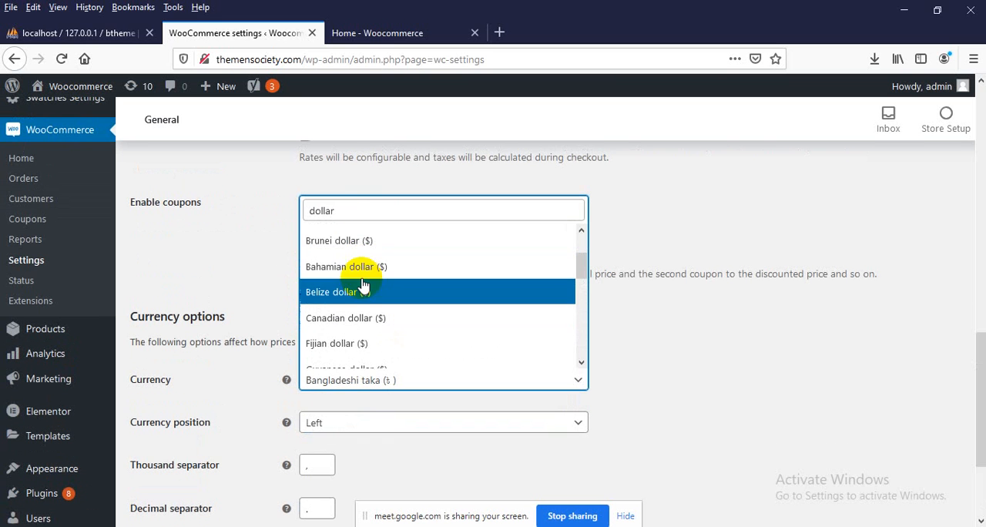
Search the currencies for "us", set the store currency to United States (US) dollar ($) and save the changes
double_click(341, 215)
type("us")
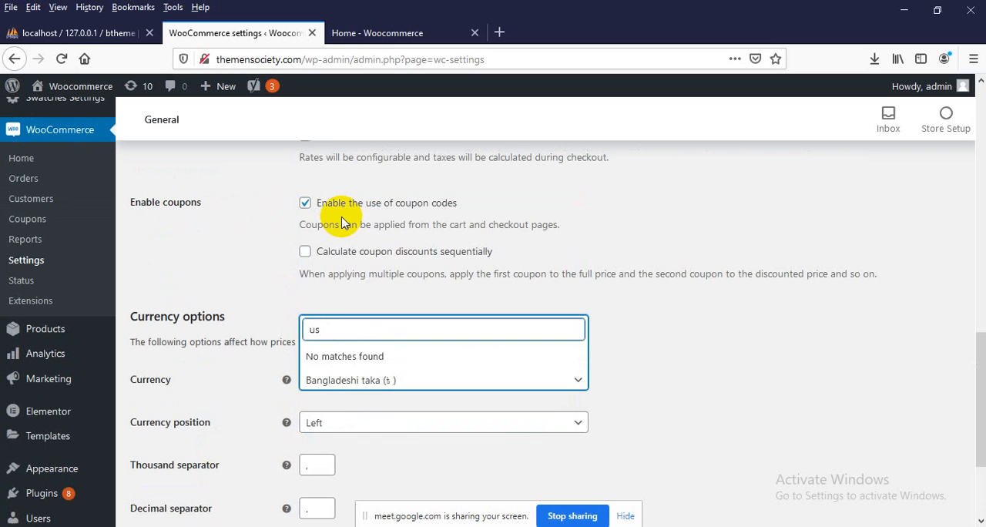
key("BackSpace")
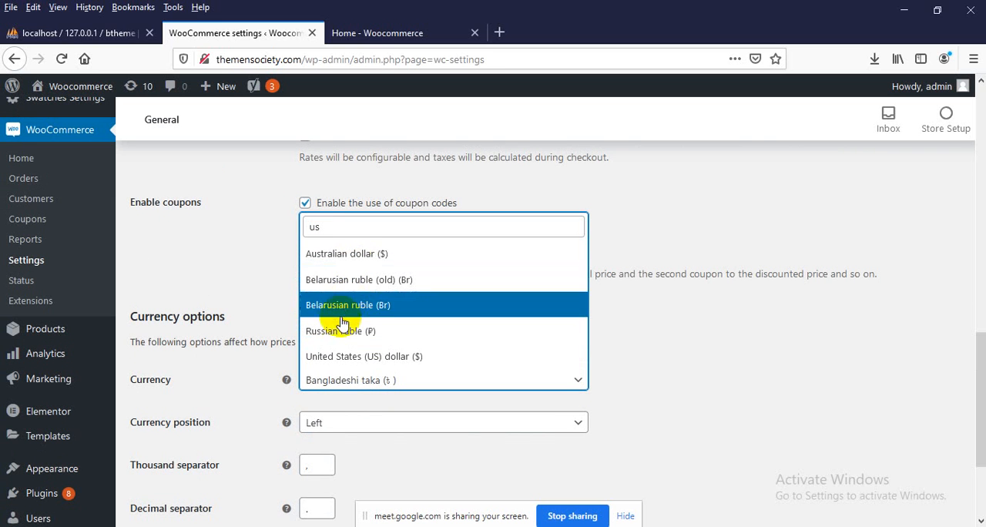
left_click(352, 359)
scroll(324, 327, "down", 3)
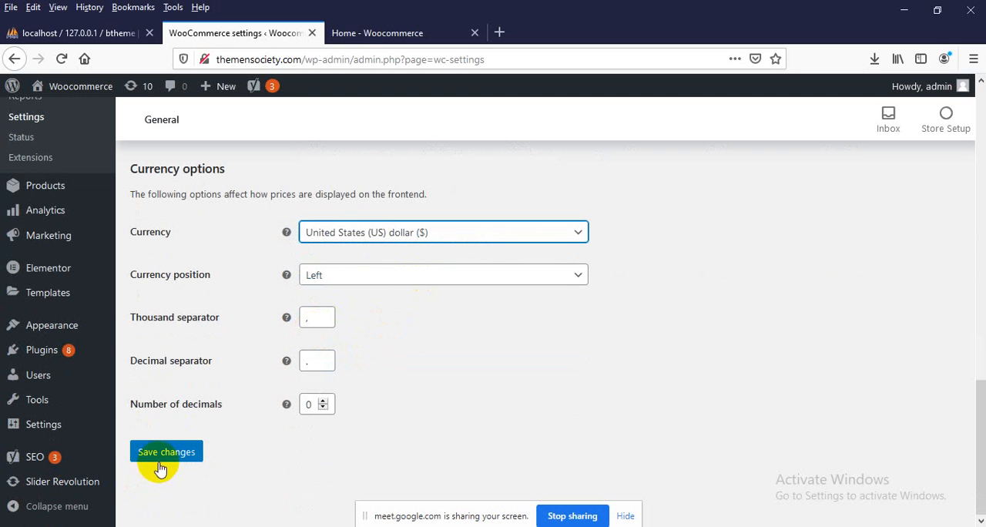
left_click(160, 463)
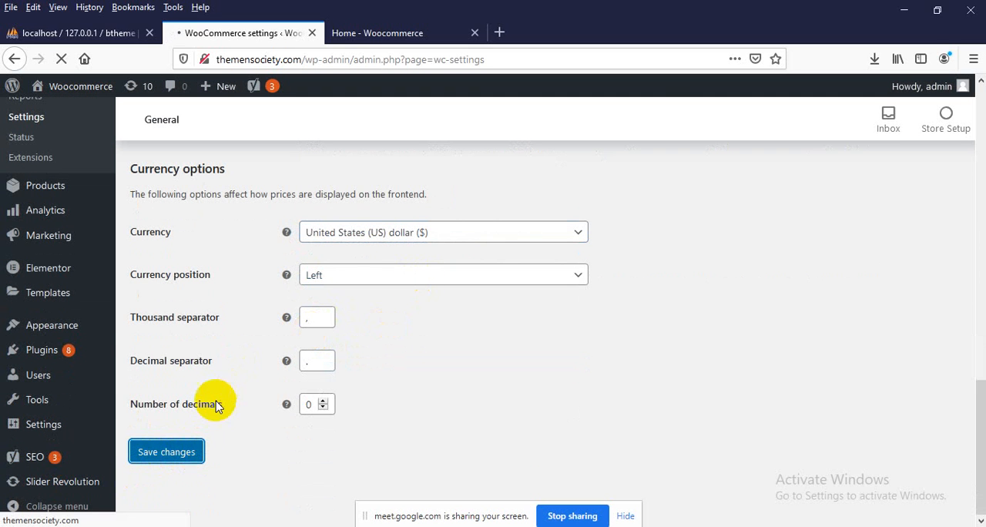
Reload the shop homepage again to check that product prices use the newly saved currency
scroll(308, 262, "down", 3)
left_click(392, 35)
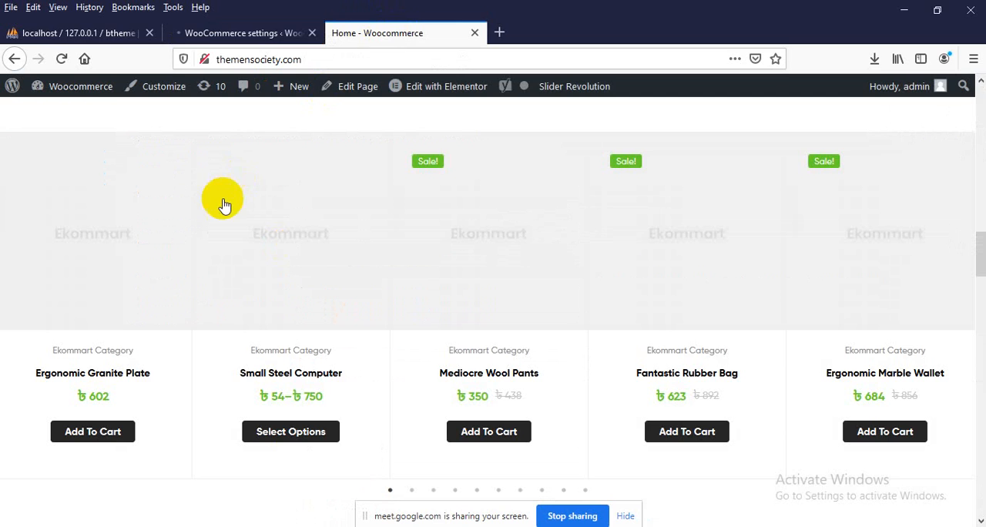
right_click(54, 116)
left_click(155, 129)
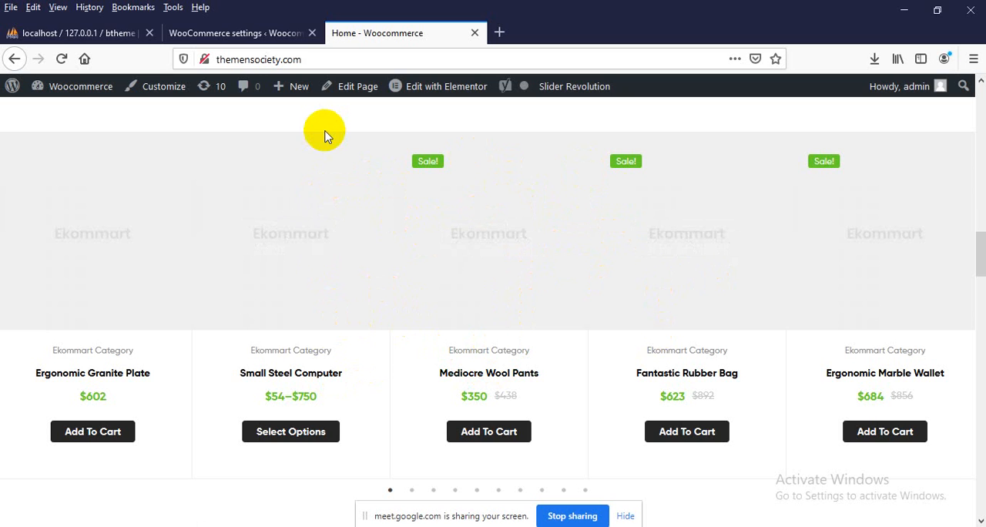
Return to the WooCommerce settings page and open the list of all products
left_click(260, 32)
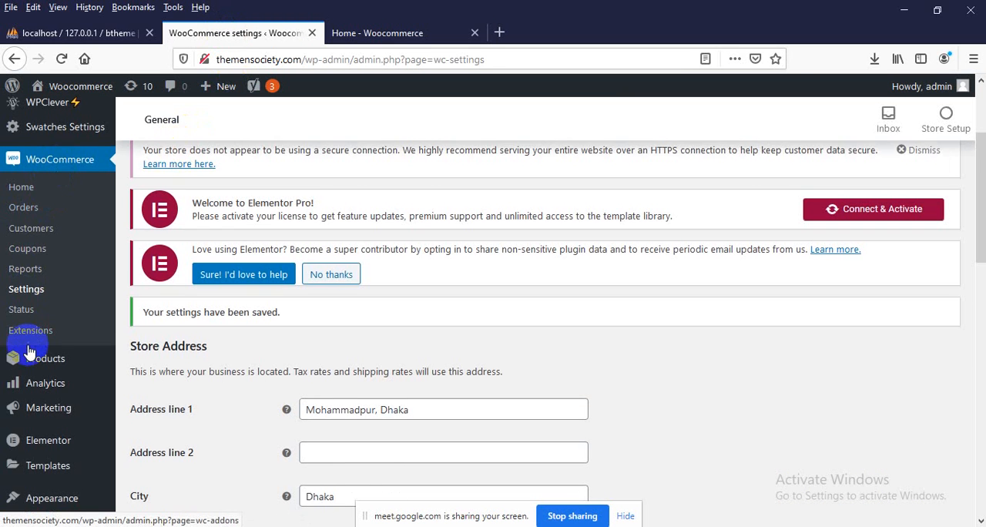
scroll(27, 324, "down", 2)
mouse_move(42, 291)
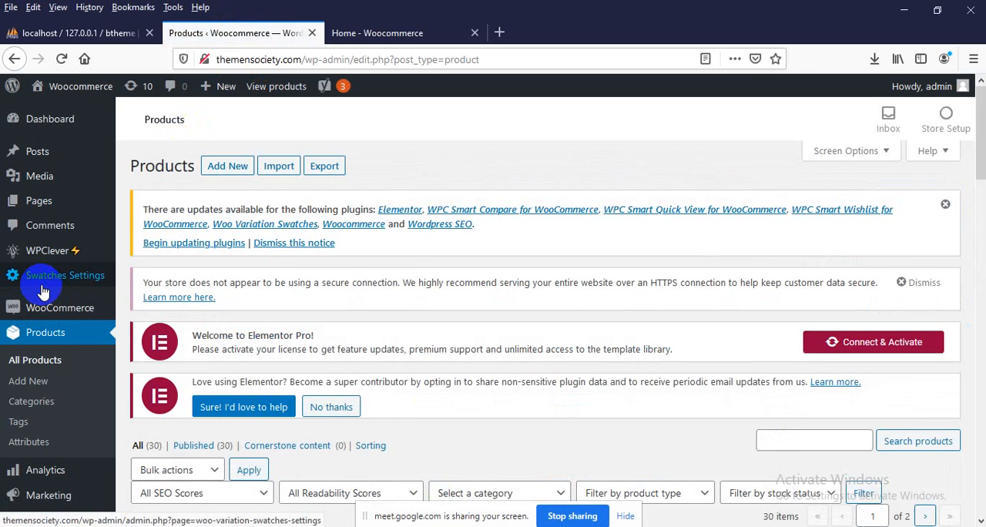
Examine the product list's columns, including the stock status and publication date of the Ergonomic Granite Plate
scroll(401, 304, "down", 5)
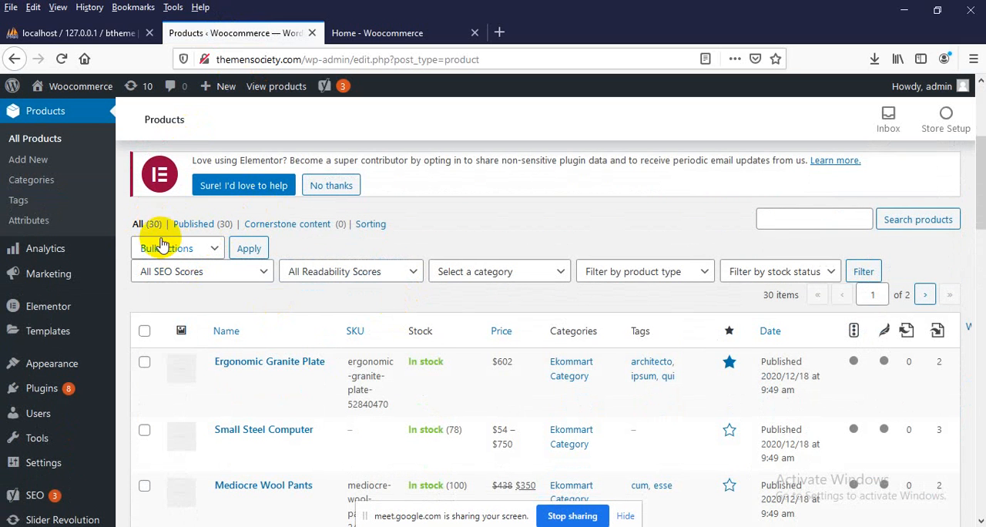
scroll(568, 336, "down", 3)
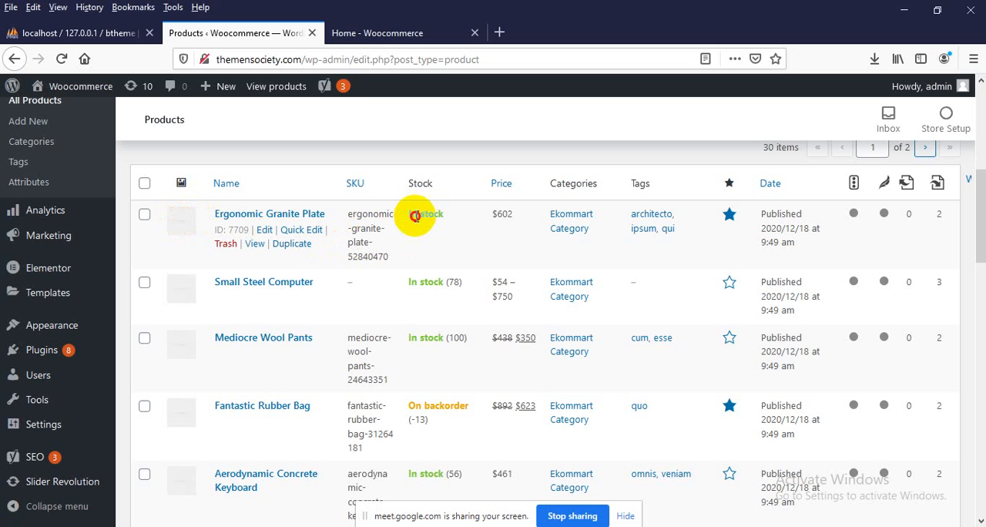
left_click_drag(415, 216, 436, 215)
left_click(439, 215)
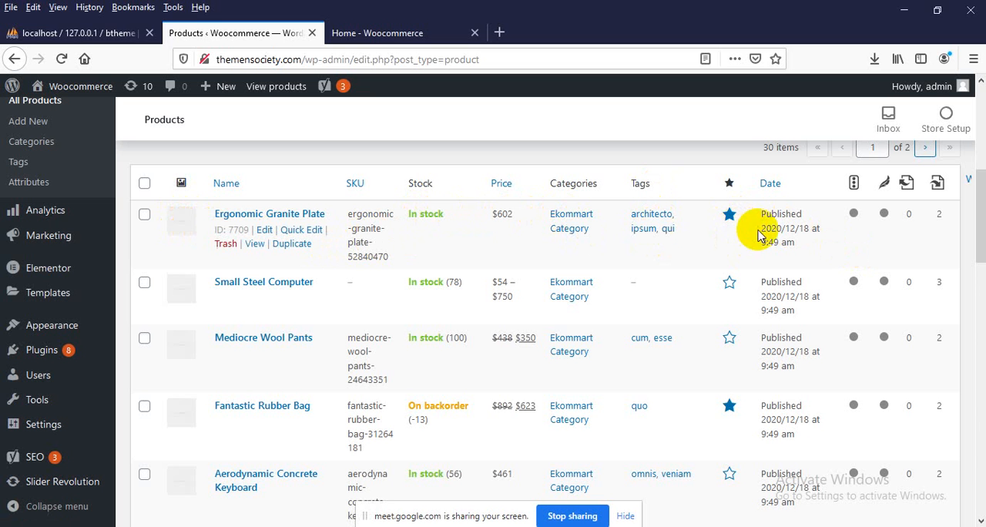
left_click_drag(761, 217, 778, 238)
scroll(782, 246, "up", 2)
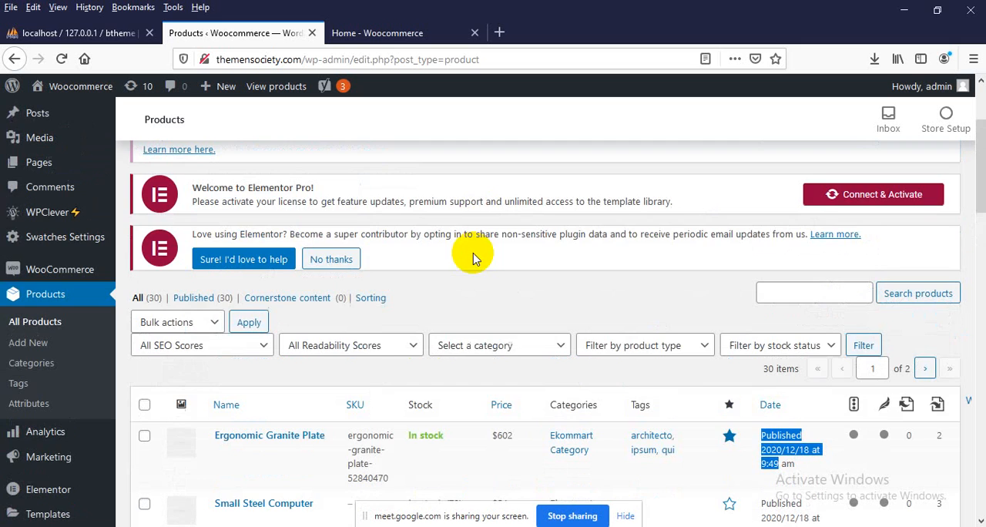
scroll(462, 254, "up", 5)
scroll(445, 279, "up", 2)
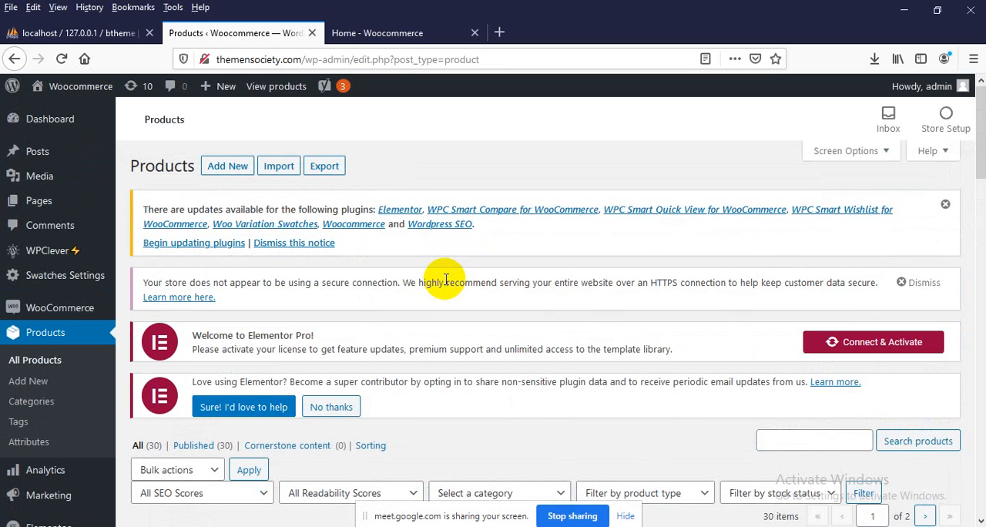
Open the Add new product page in a separate browser tab and switch to it
left_click(28, 387)
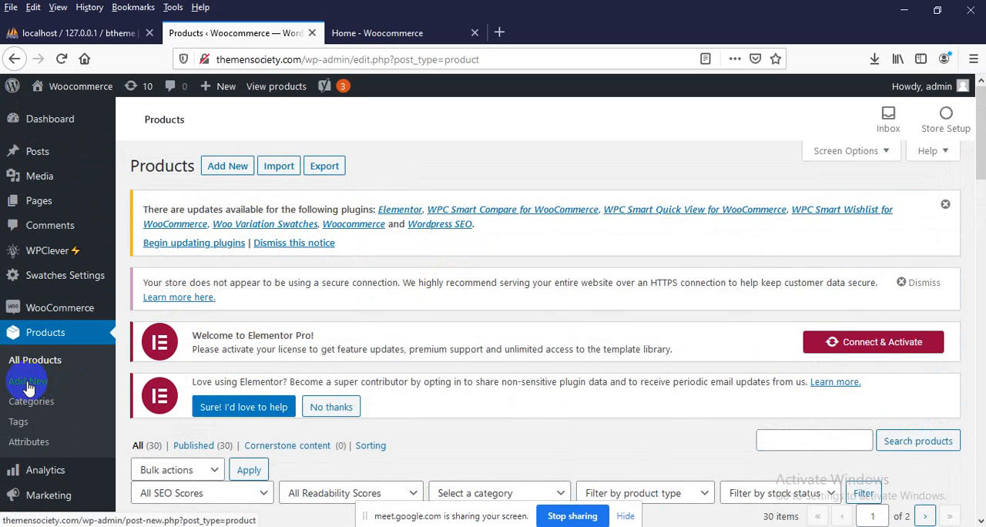
right_click(29, 388)
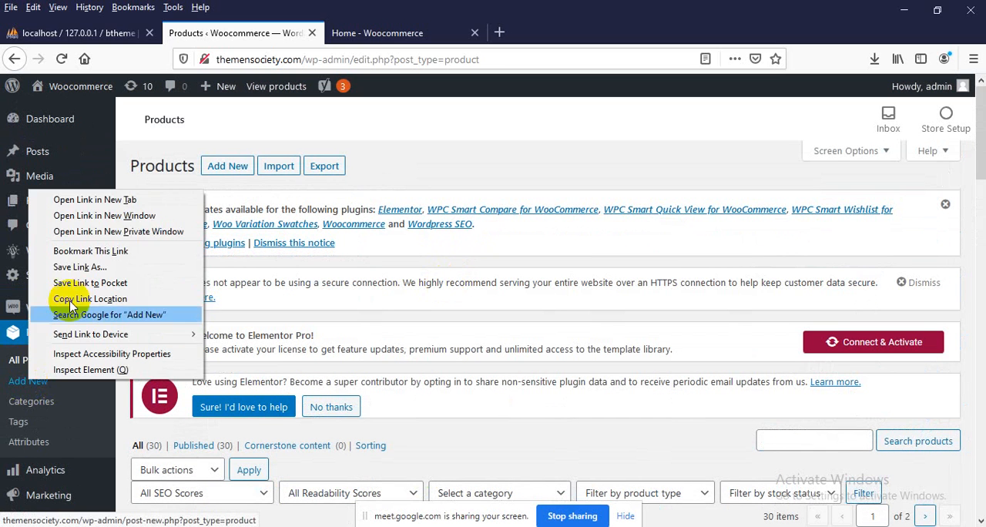
left_click(90, 195)
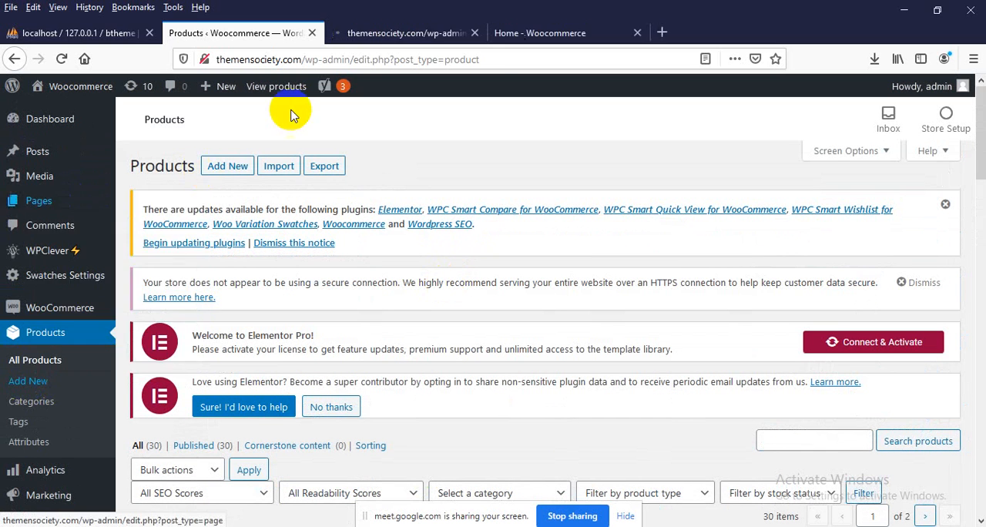
left_click(381, 34)
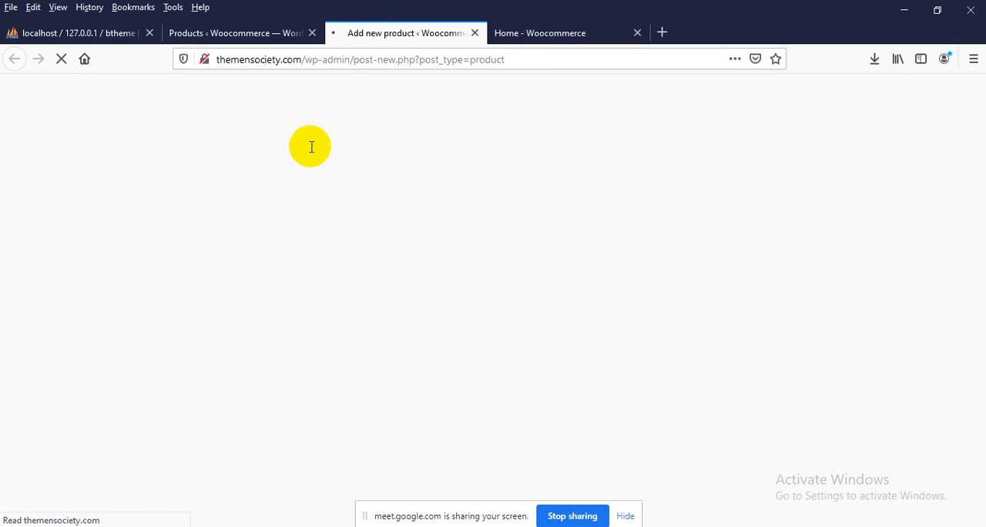
Search Google for "woocommerce website" in a new browser tab and look through the results
left_click(660, 36)
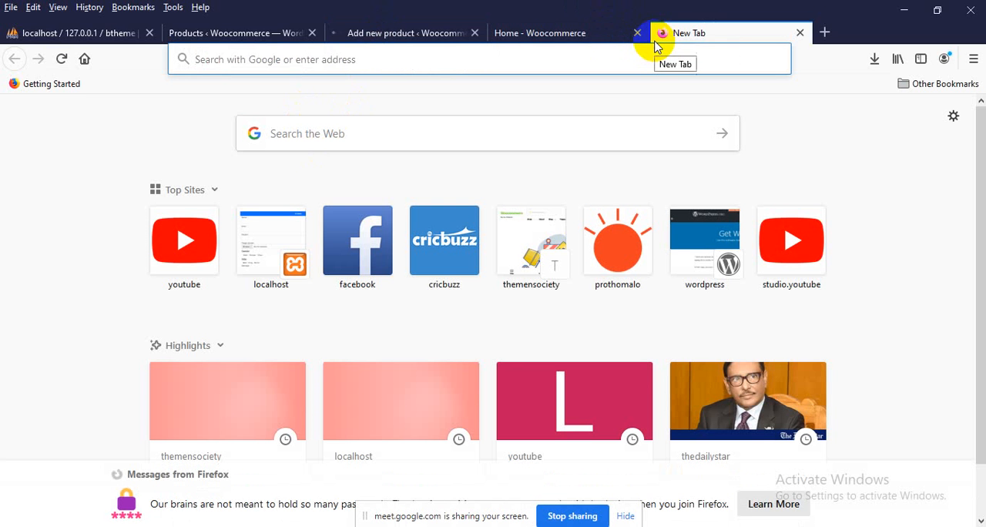
type("woocom")
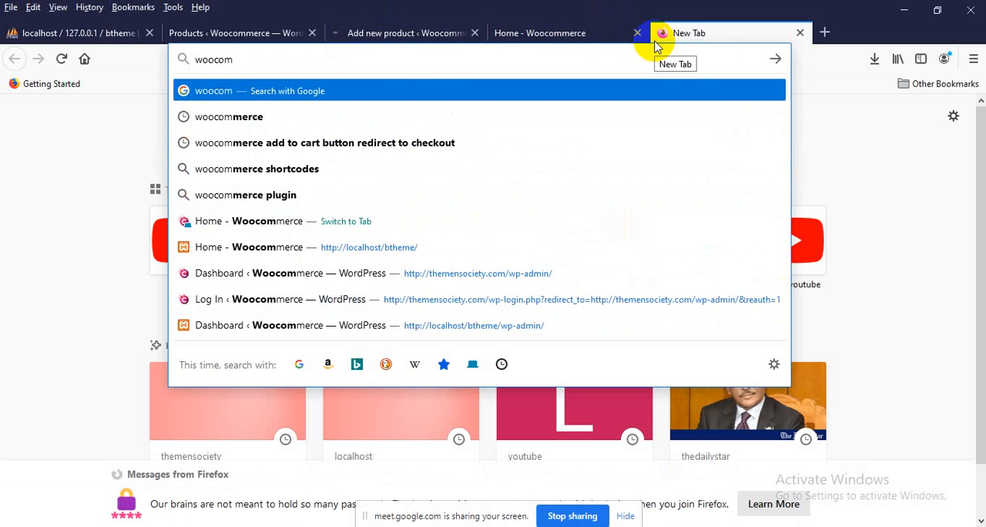
type("merce we")
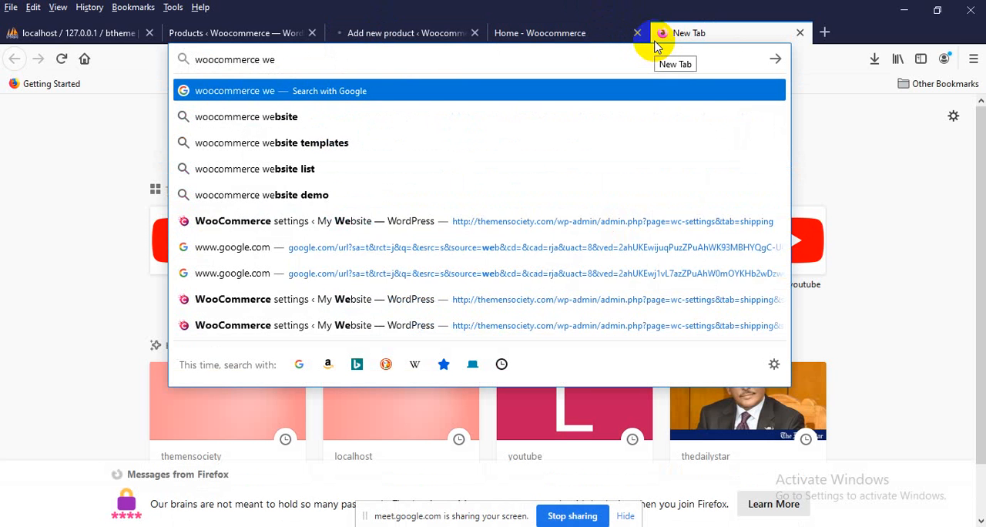
type("bsite")
key("Return")
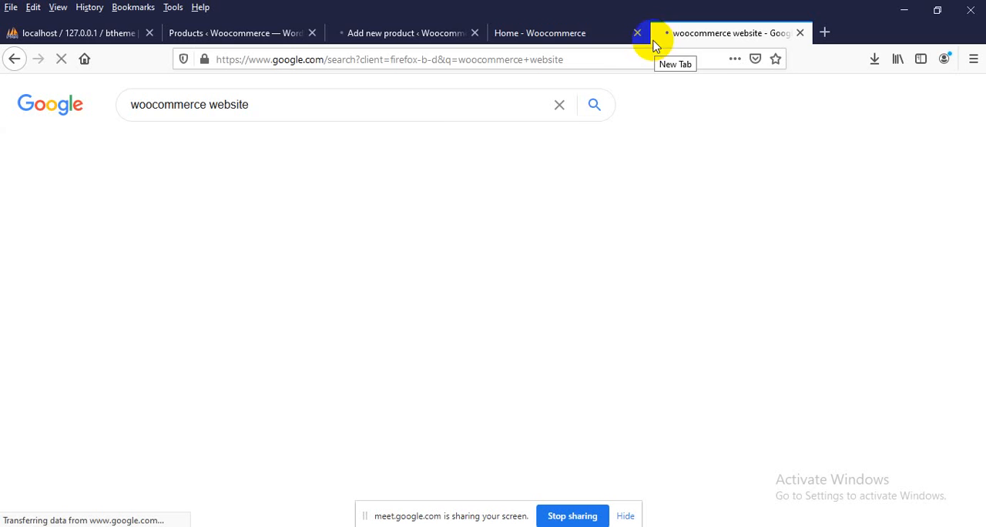
scroll(352, 128, "down", 2)
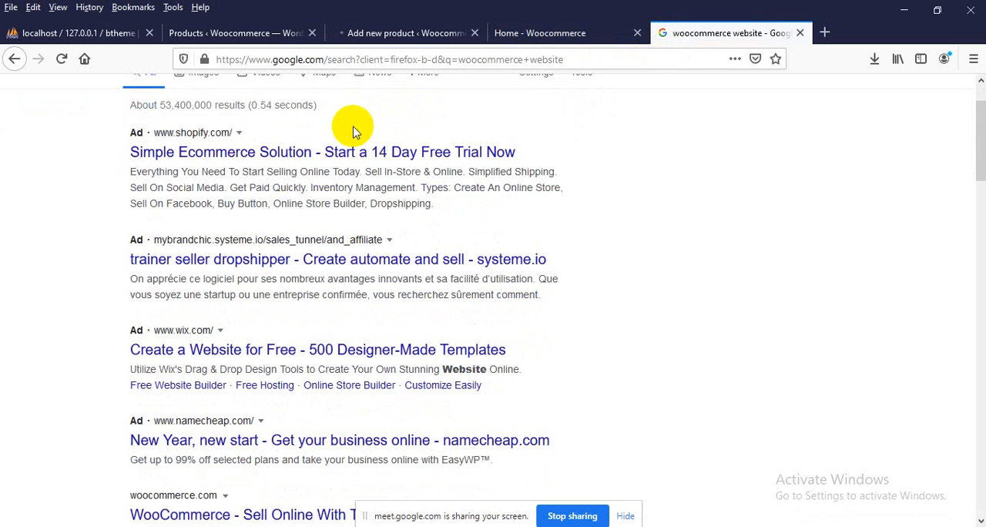
Look through the Google results and open ThemeForest's "WooCommerce Themes and Templates" page
scroll(352, 131, "down", 8)
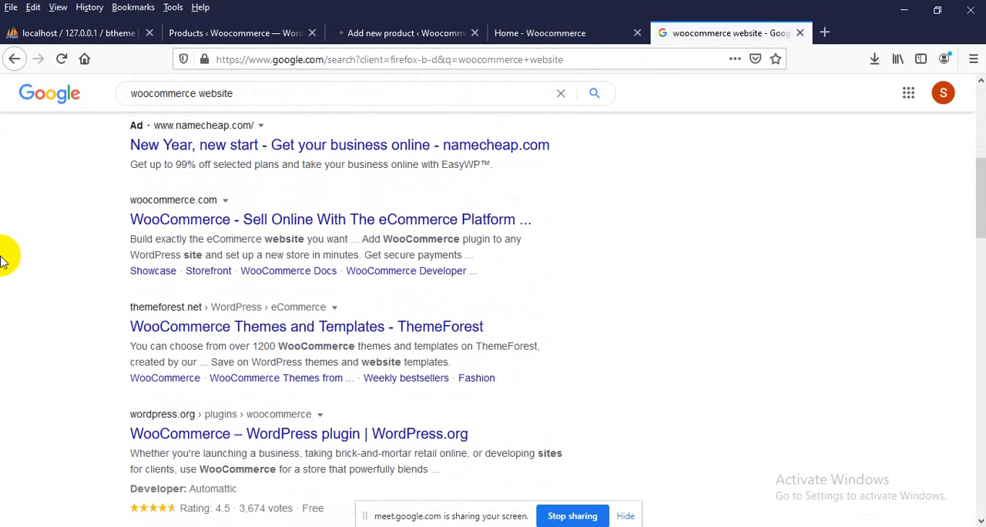
scroll(2, 259, "down", 2)
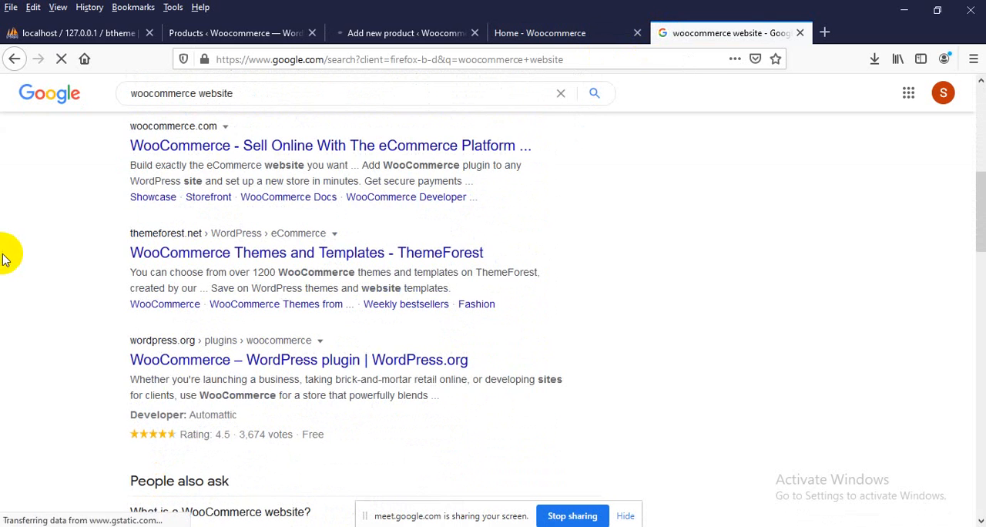
scroll(3, 259, "down", 13)
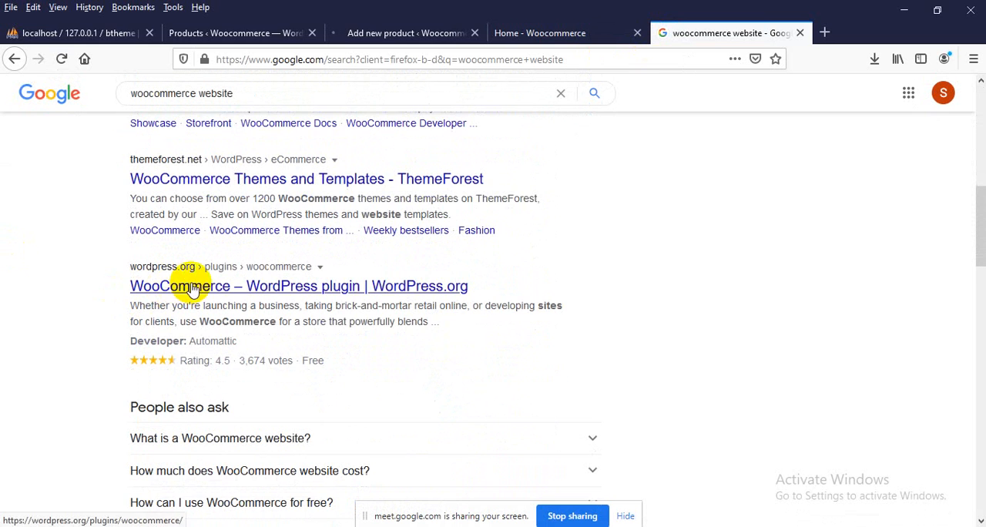
scroll(169, 279, "up", 2)
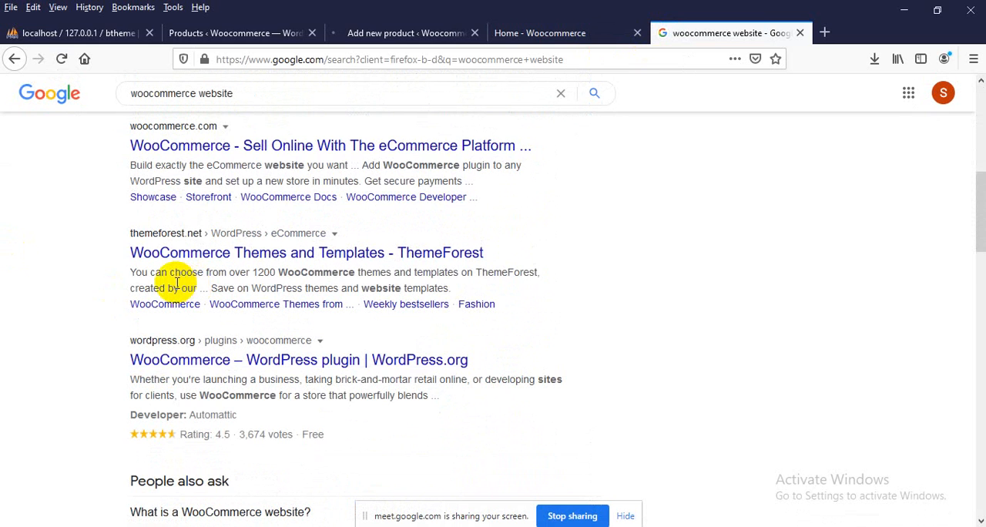
left_click(191, 253)
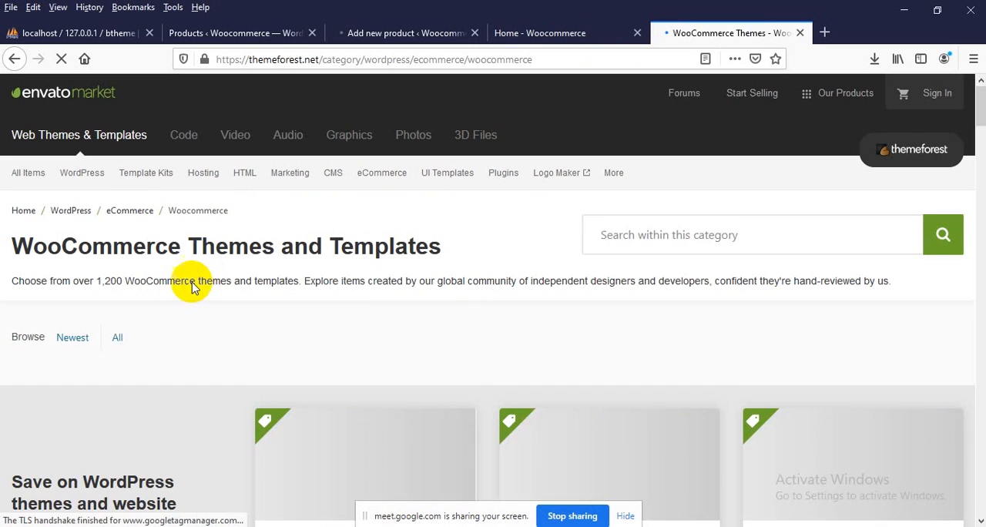
Open the preview of the Peto animal and pet shop WooCommerce theme and look through its demo page
scroll(189, 296, "down", 3)
scroll(189, 306, "down", 2)
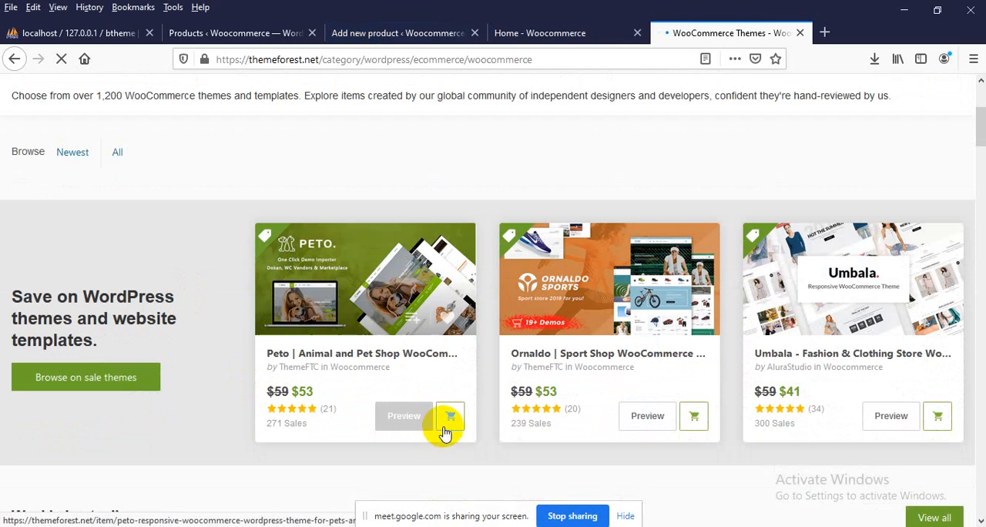
left_click(413, 416)
left_click_drag(413, 416, 237, 373)
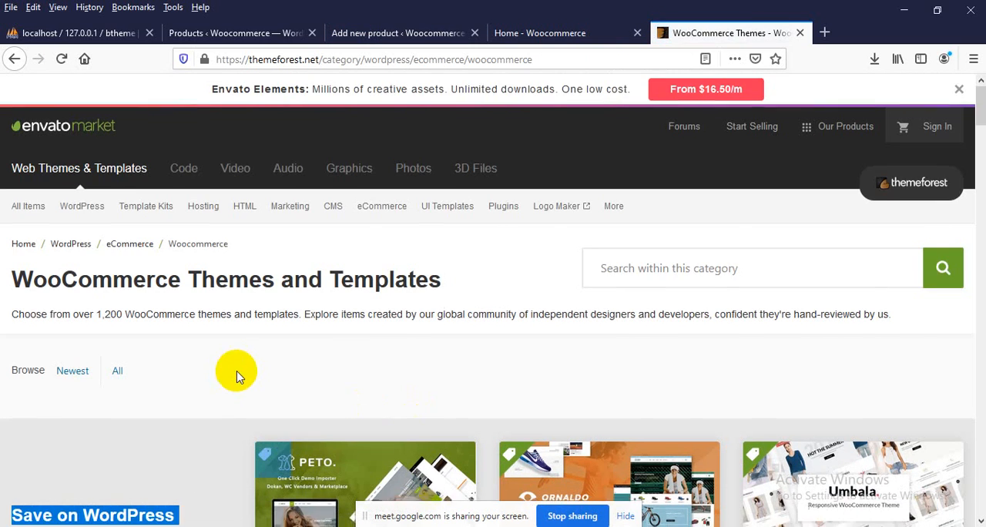
scroll(237, 372, "down", 3)
left_click(404, 419)
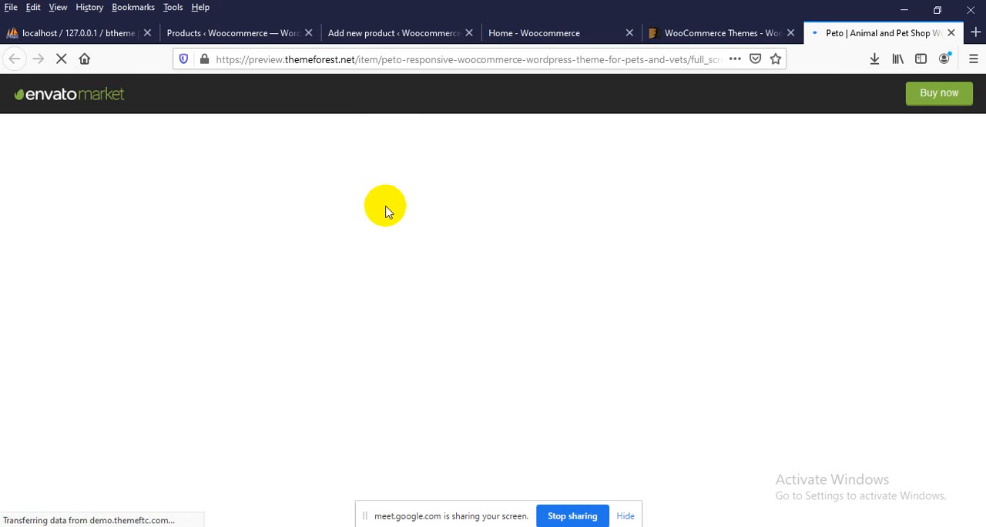
scroll(385, 209, "down", 3)
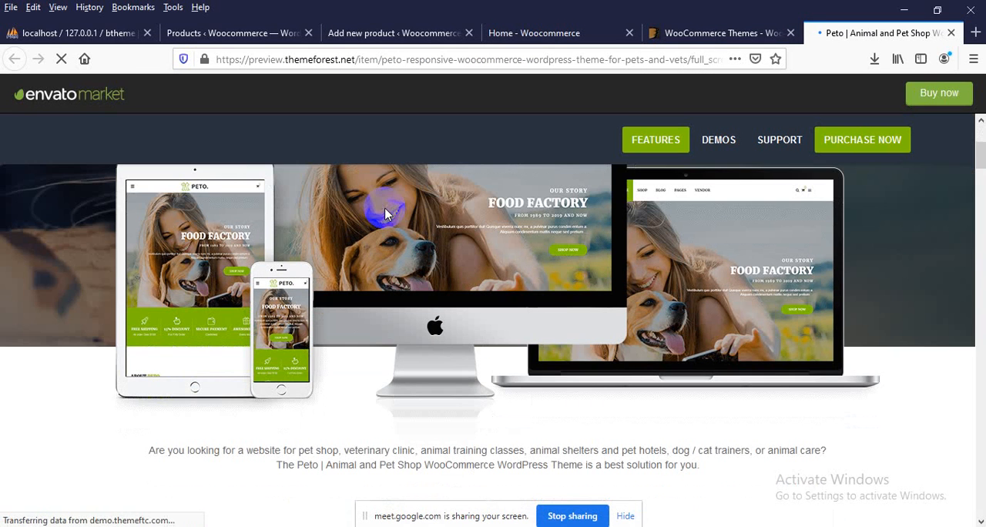
Search Google for "t-shirt online shop" in a new browser tab
left_click(974, 34)
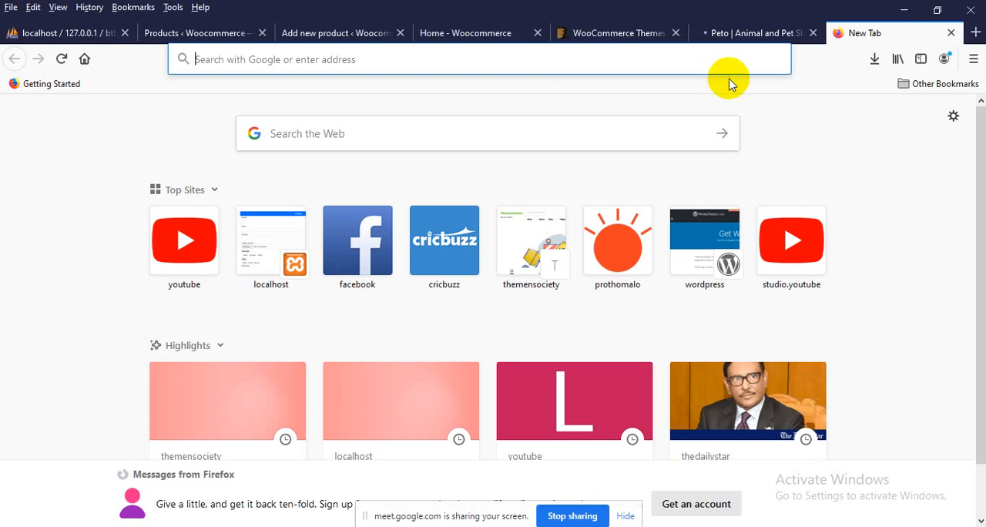
type("t-sha")
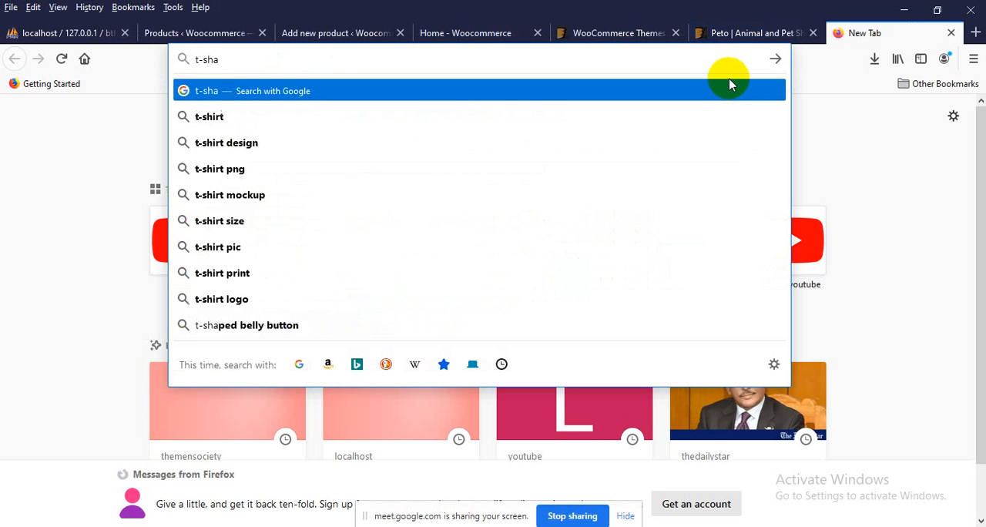
key("BackSpace")
type("irt")
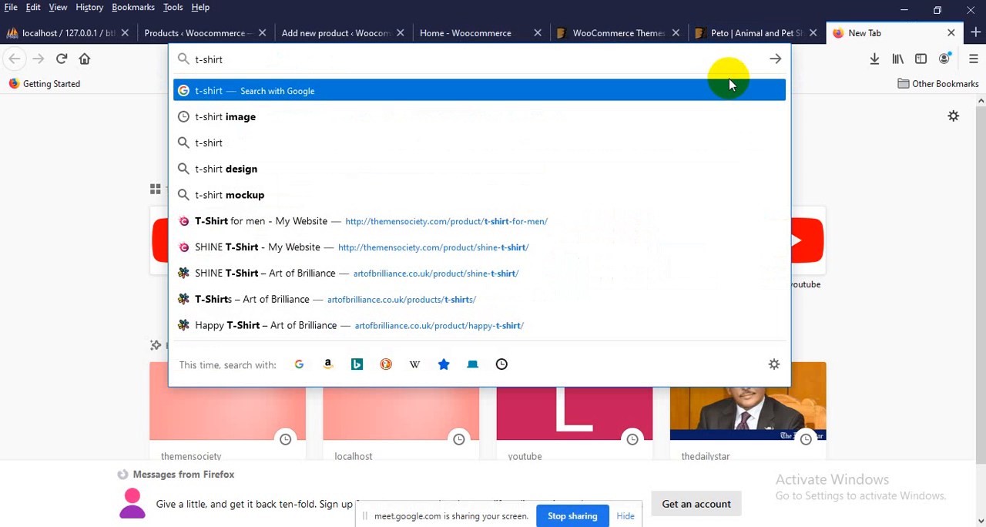
type("  woc")
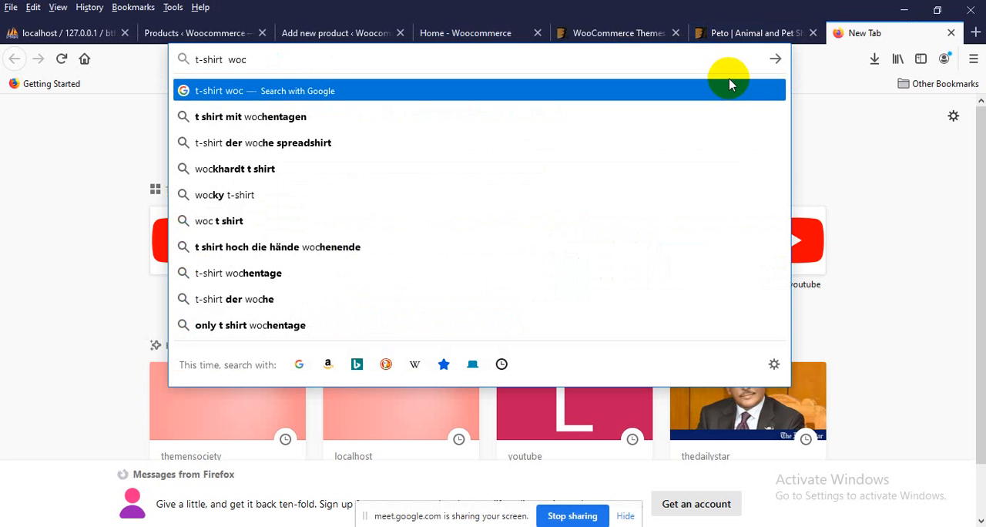
key("BackSpace")
key("BackSpace")
key("BackSpace")
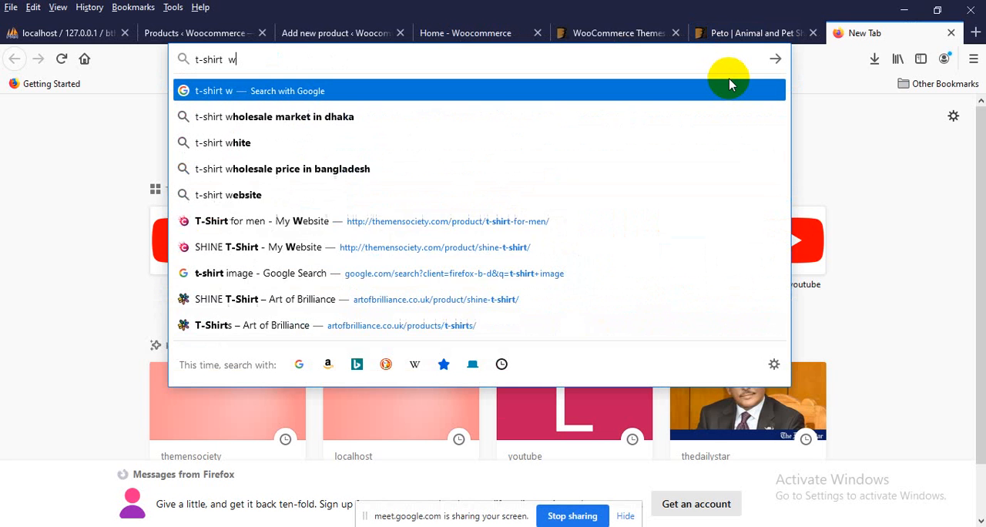
type("onl")
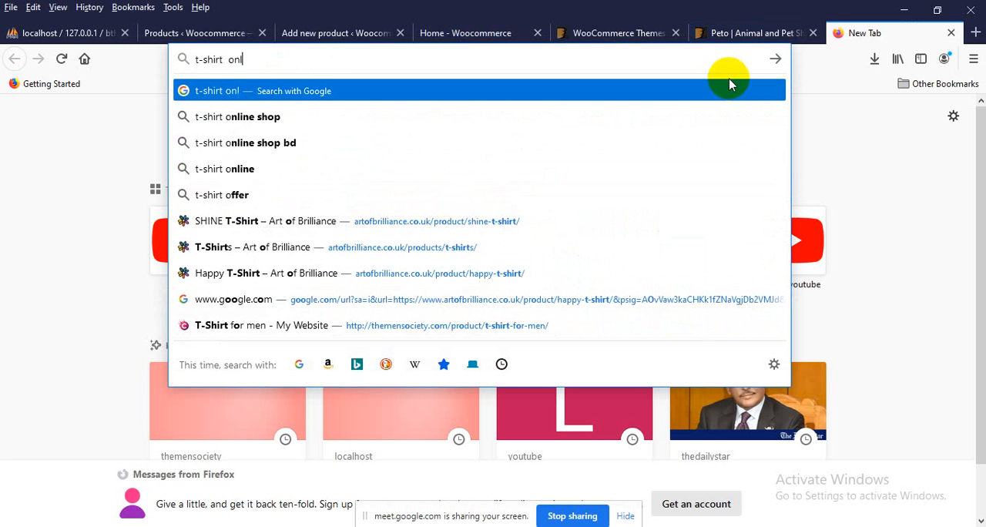
type("ine")
key("Down")
key("Return")
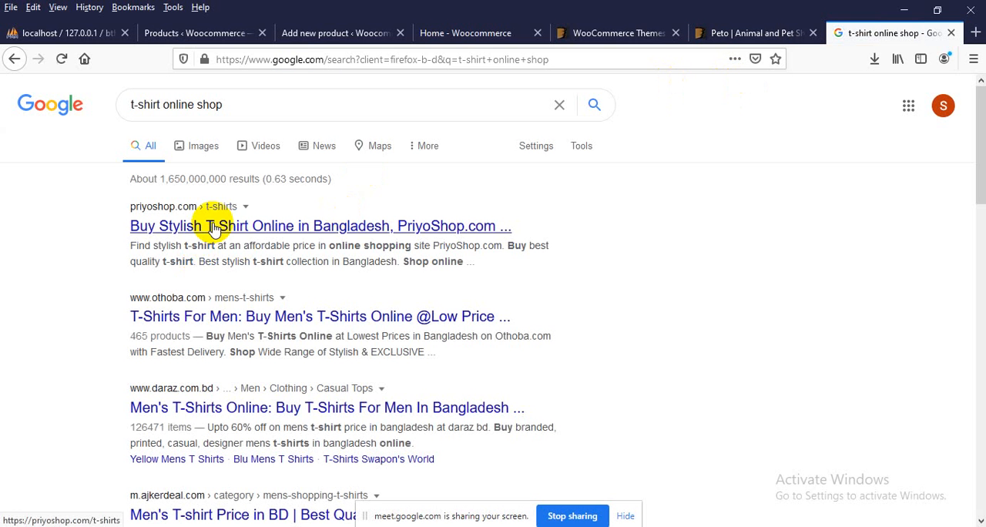
Open PriyoShop's stylish T-shirt listing and go to the white Trendz half sleeve cotton T-shirt's product page
left_click(288, 225)
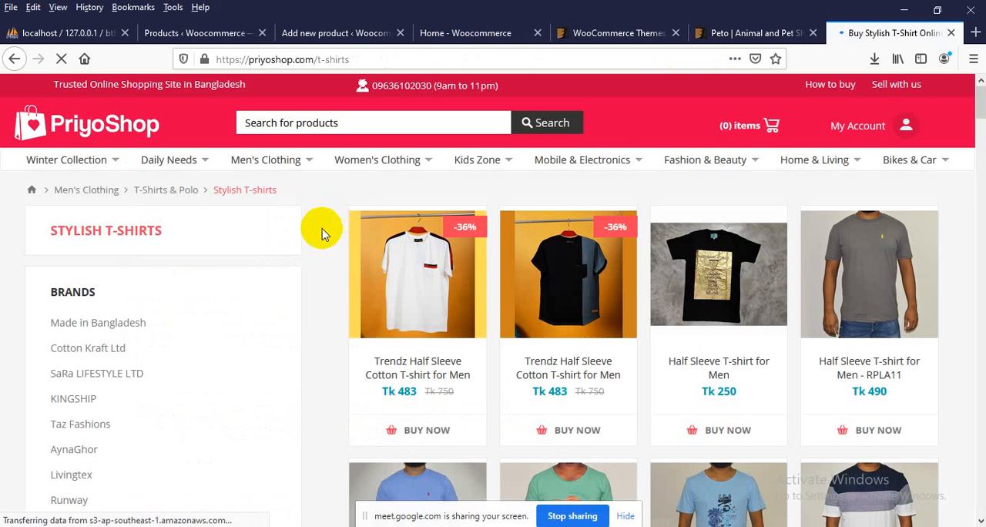
scroll(243, 247, "down", 2)
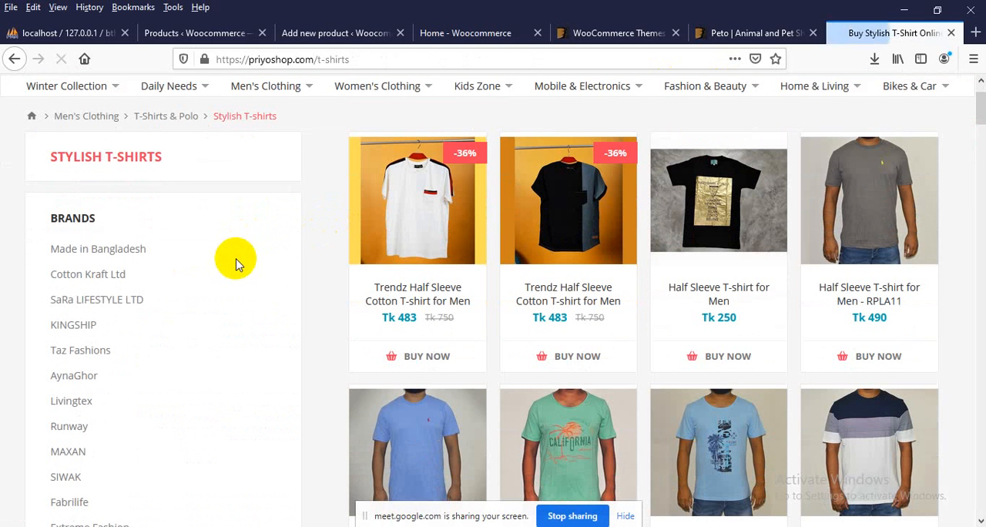
left_click(395, 231)
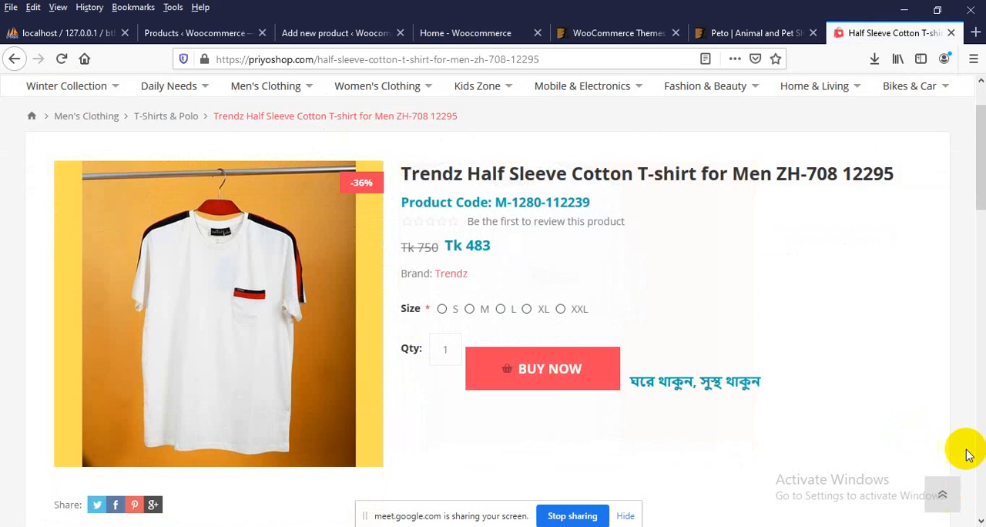
Examine the T-shirt's regular and sale prices, product code and product title on the PriyoShop page
double_click(421, 246)
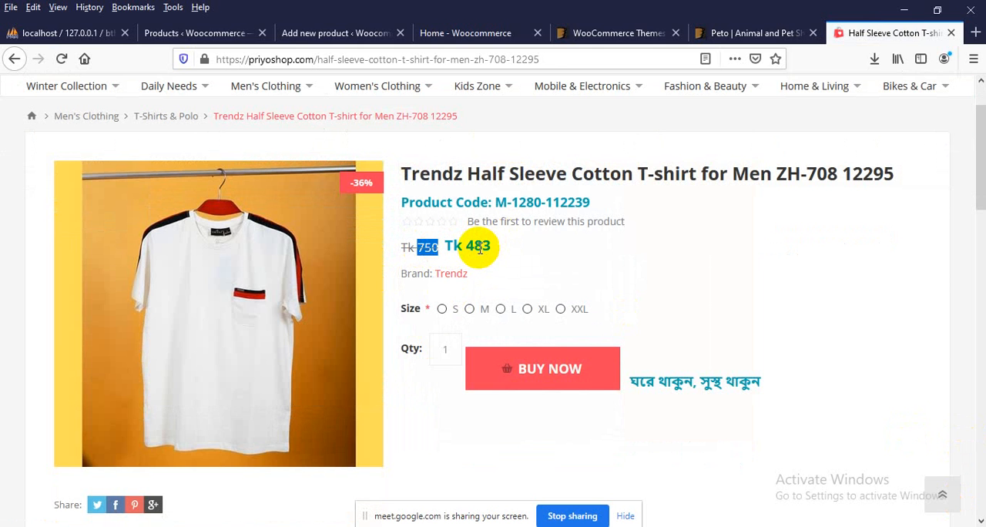
triple_click(546, 198)
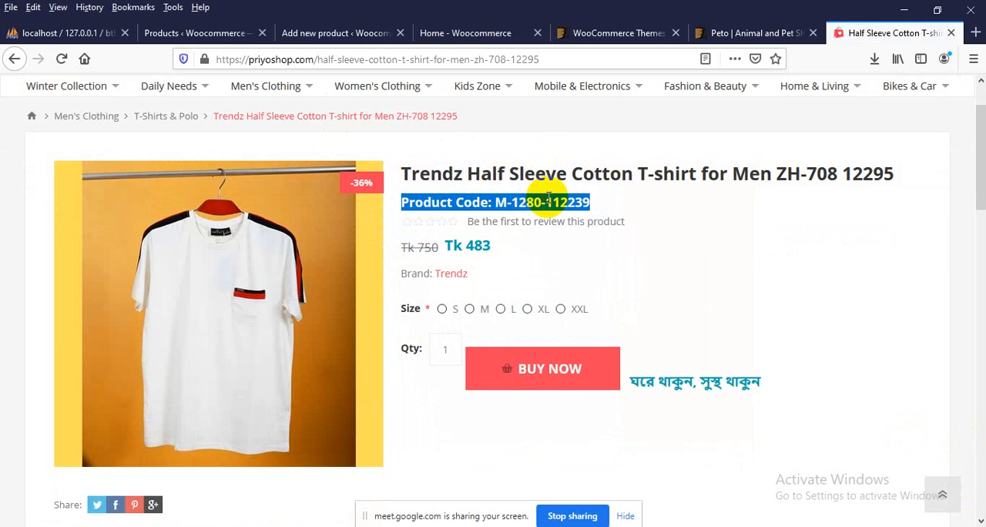
double_click(552, 177)
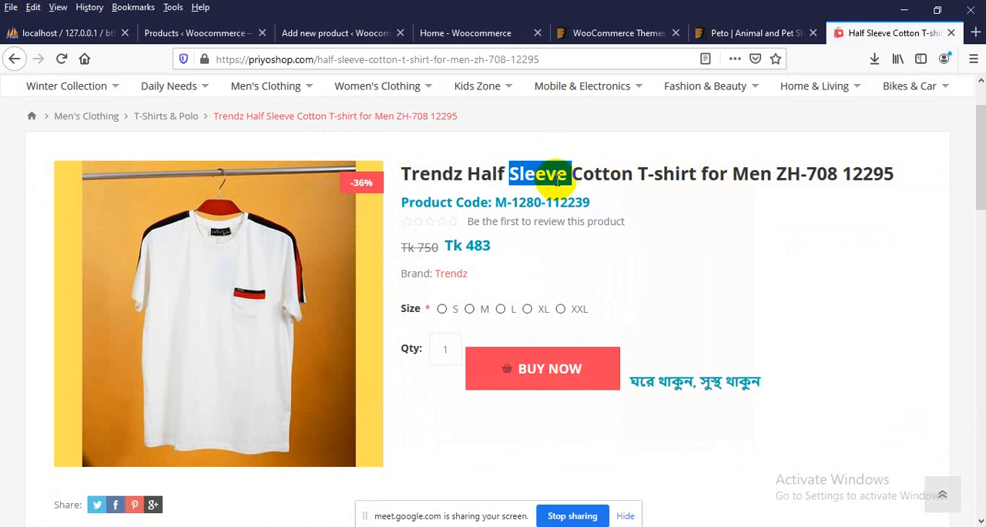
left_click(513, 177)
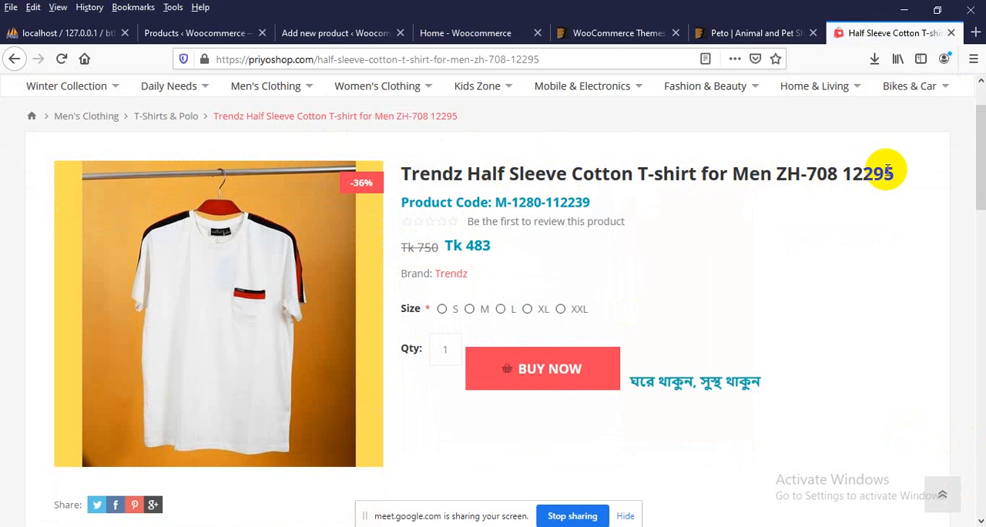
left_click_drag(895, 175, 411, 184)
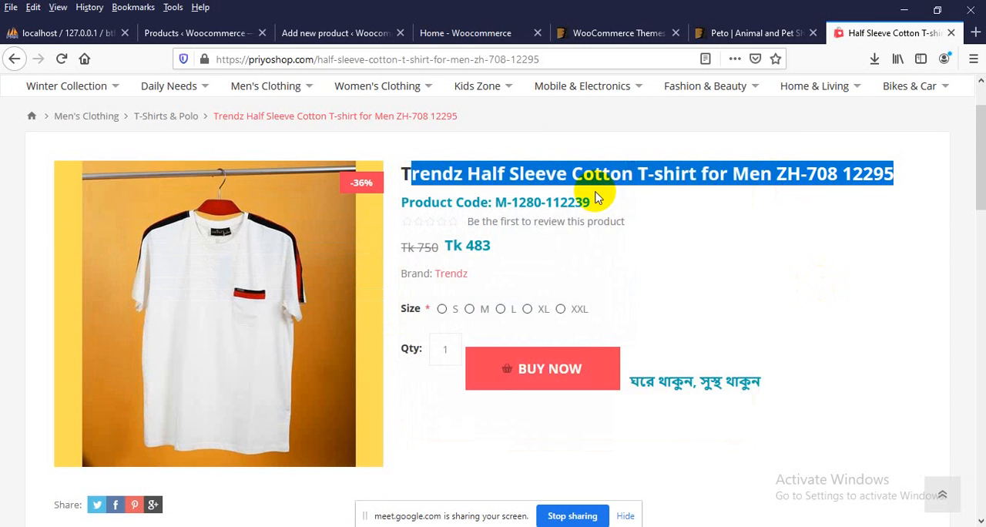
left_click(597, 192)
triple_click(596, 178)
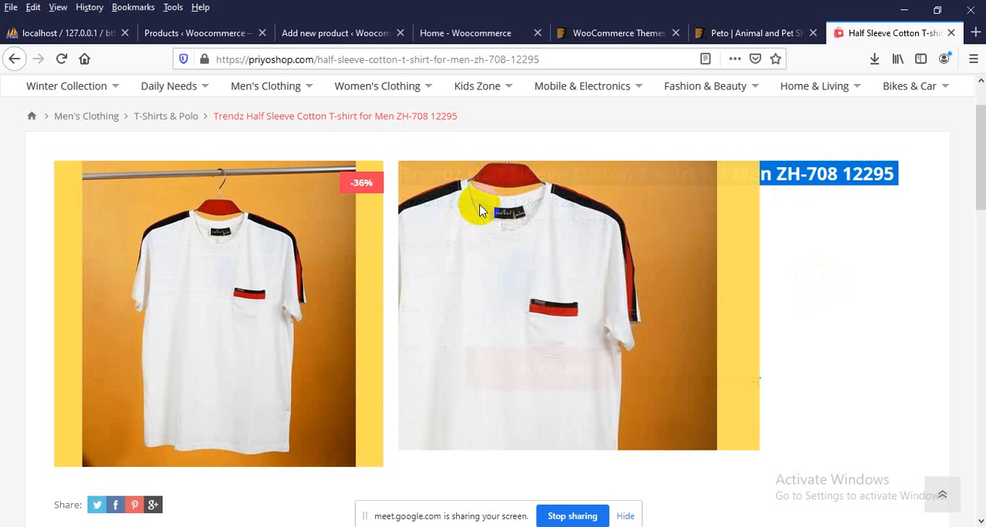
Return to the Add new product page, name the product "Sundor t-shirt" and locate the product image setting
left_click(328, 32)
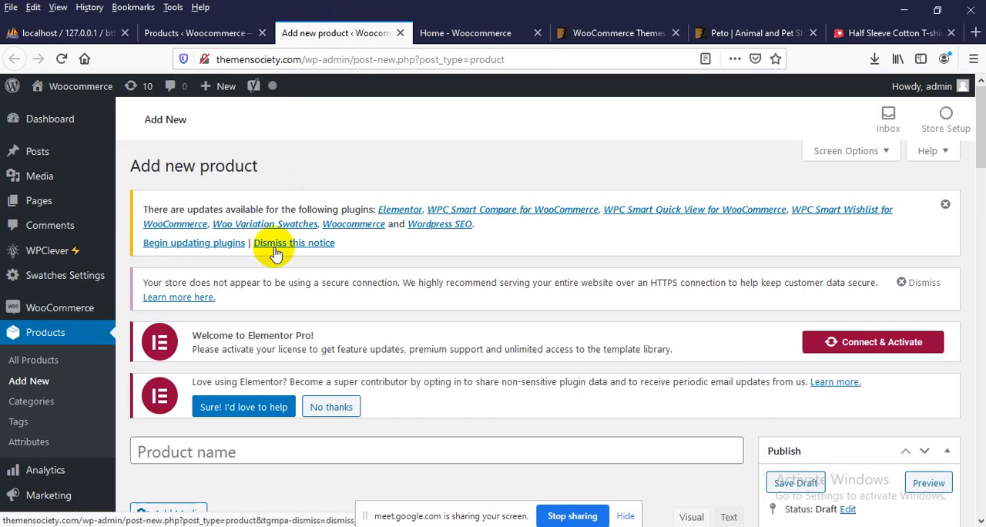
scroll(331, 185, "down", 3)
left_click(196, 225)
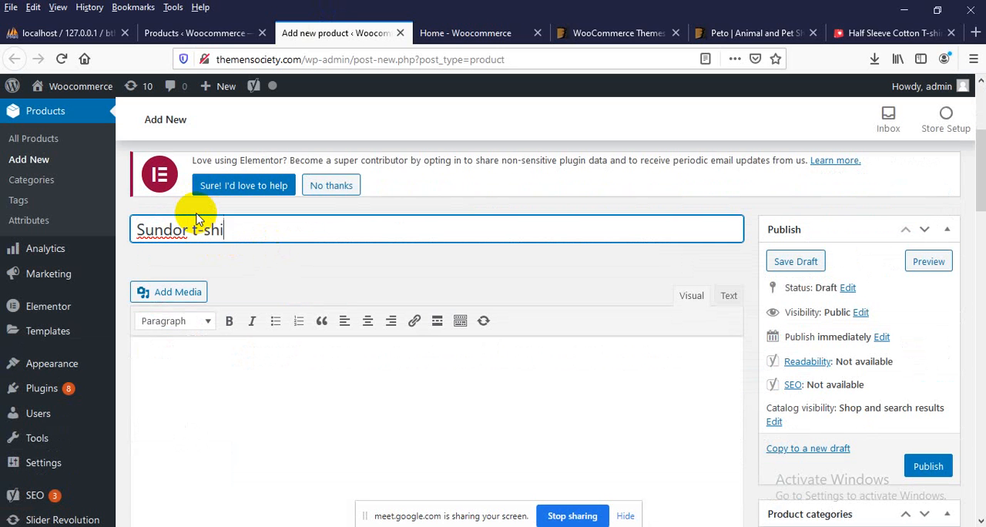
scroll(277, 221, "down", 3)
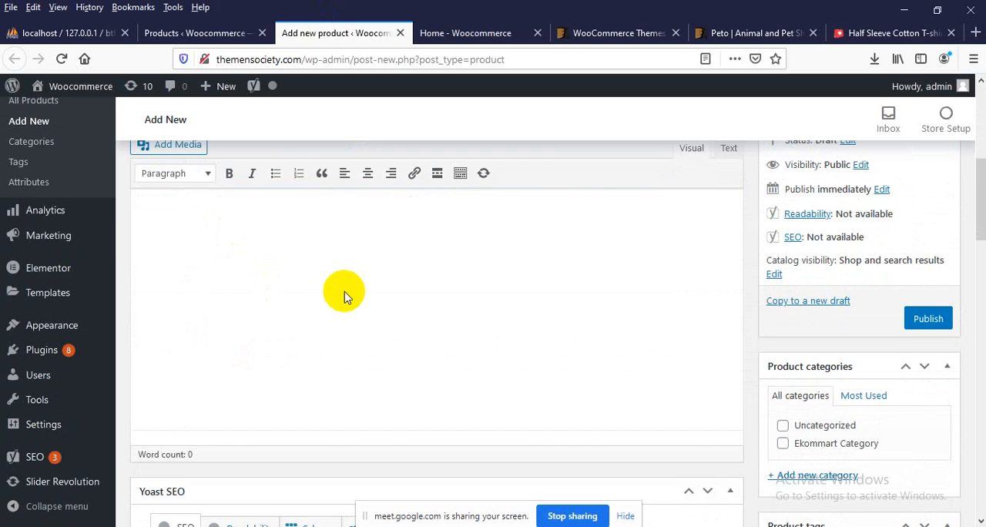
scroll(344, 297, "down", 2)
scroll(343, 297, "up", 4)
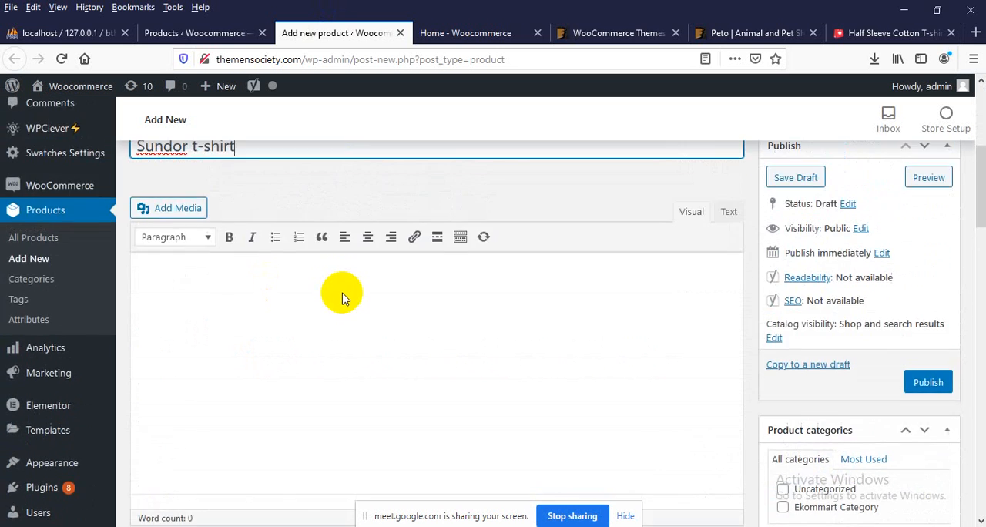
scroll(870, 293, "down", 9)
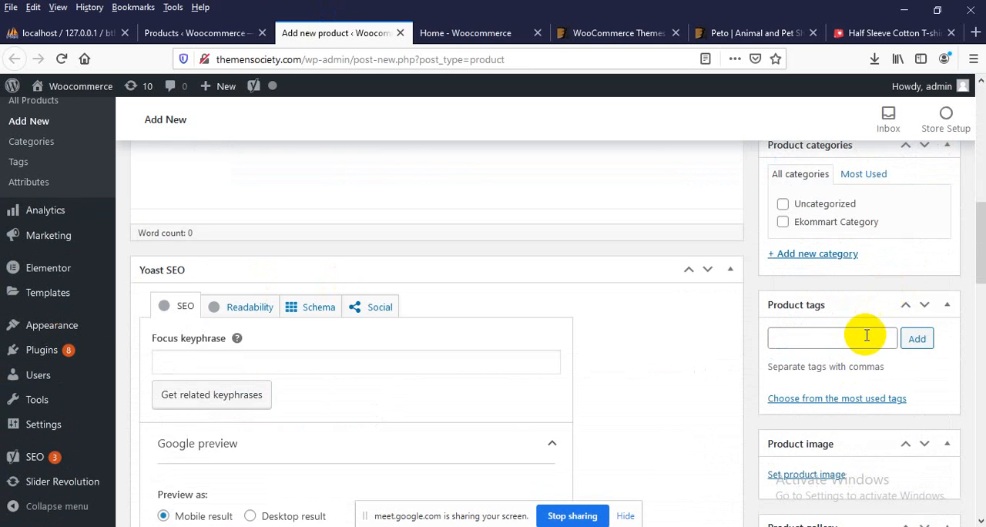
scroll(863, 360, "down", 2)
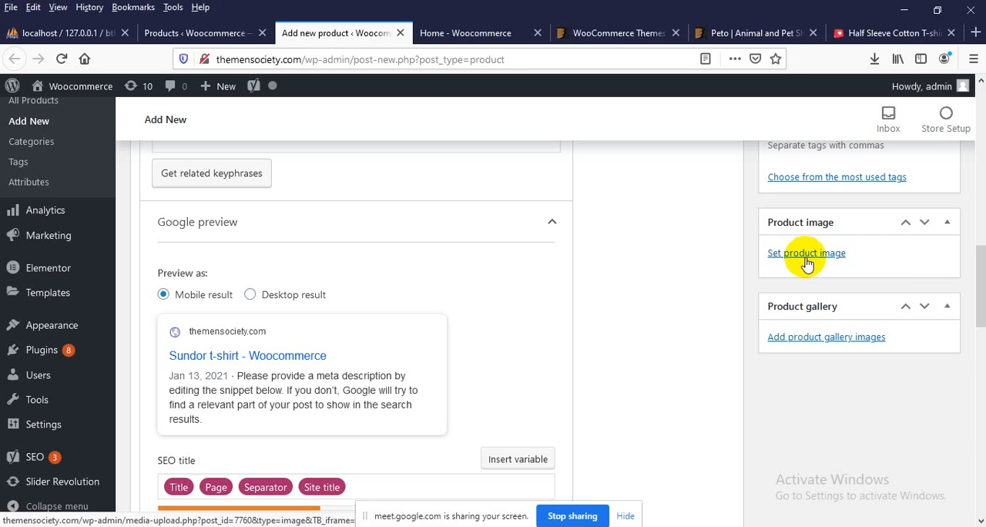
Return to the PriyoShop product page, enlarge the white T-shirt photo and start saving it as an image file
left_click(847, 33)
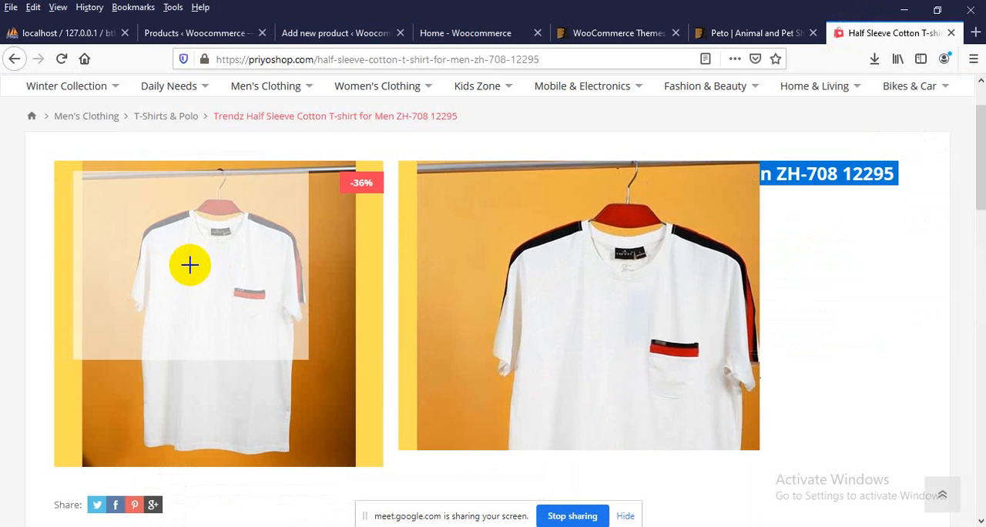
left_click(192, 264)
right_click(192, 264)
left_click(507, 254)
right_click(506, 252)
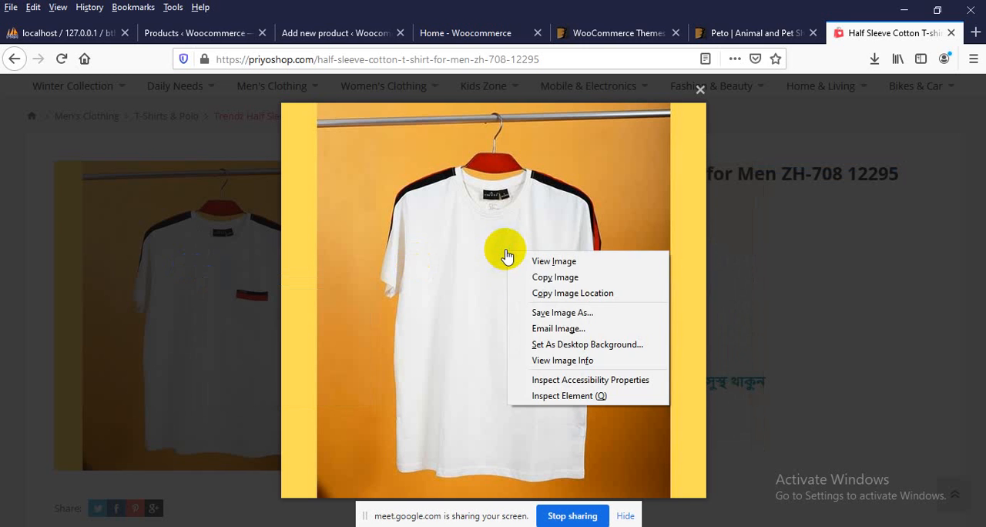
left_click(548, 312)
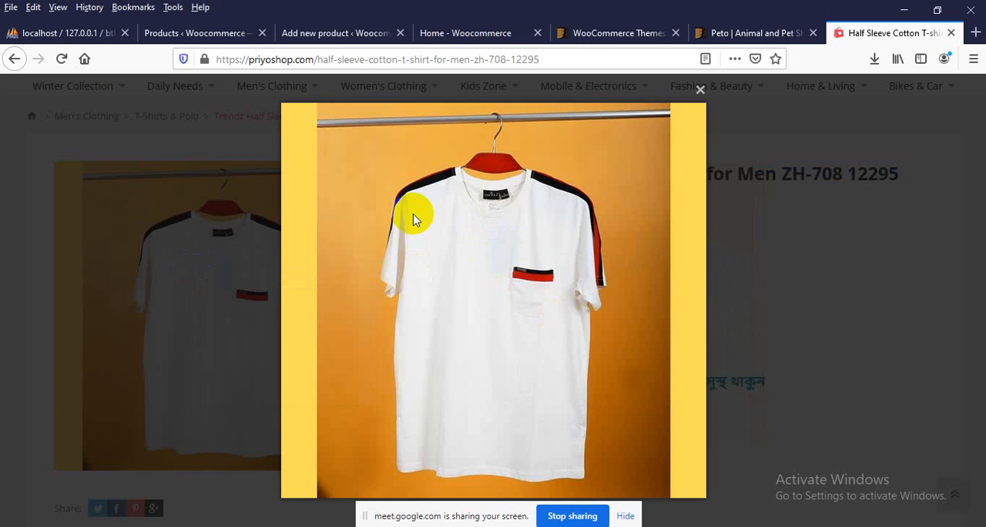
Create a folder named image inside the Desktop's theme folder and save the T-shirt photo there as a JPEG
left_click(360, 181)
key("t")
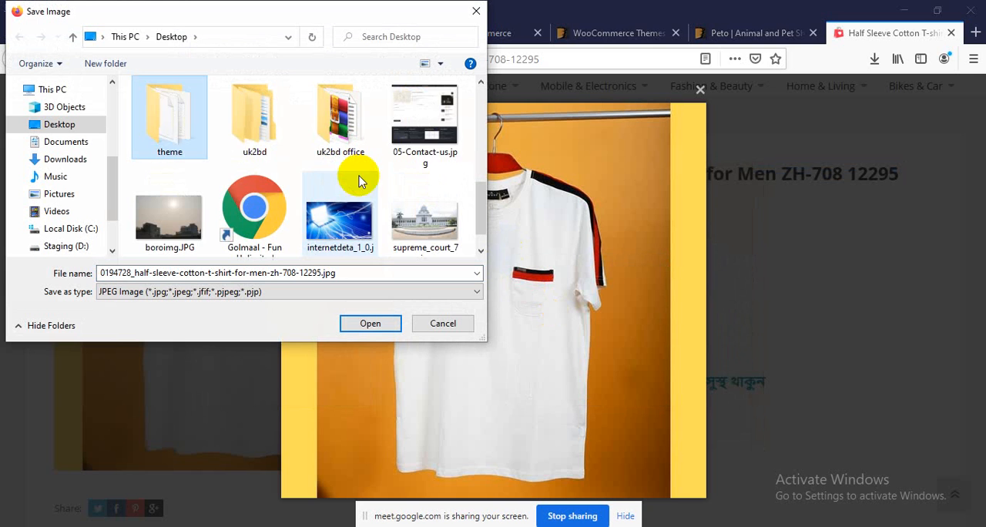
double_click(170, 123)
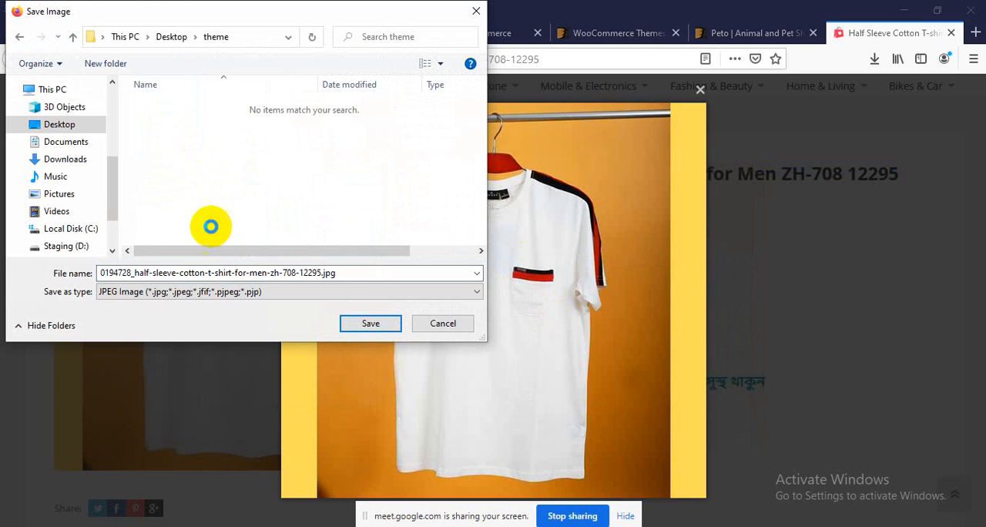
right_click(196, 162)
mouse_move(236, 313)
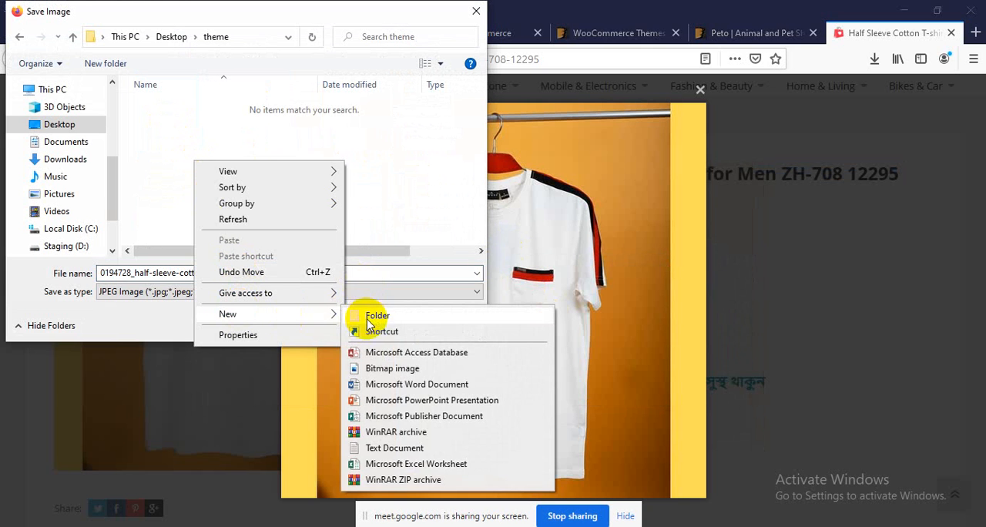
left_click(370, 317)
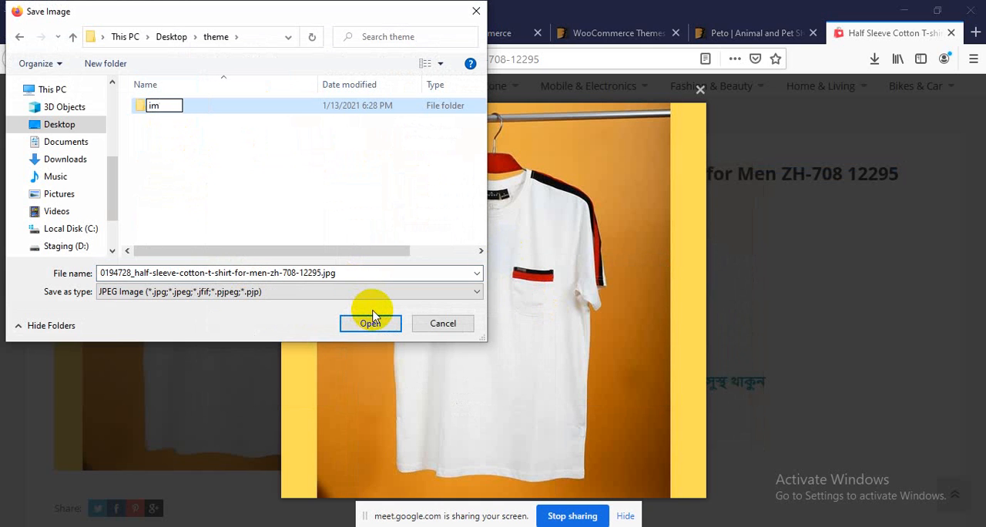
key("Return")
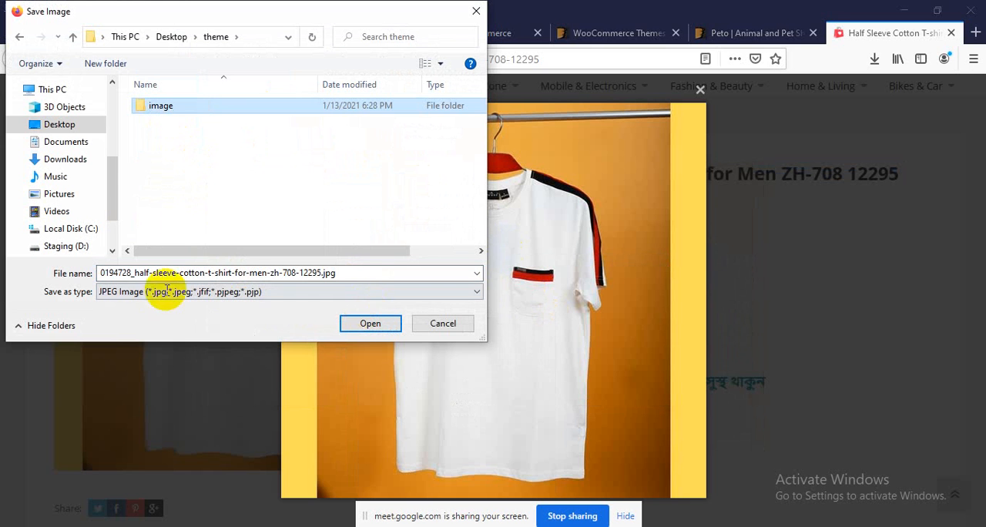
double_click(201, 113)
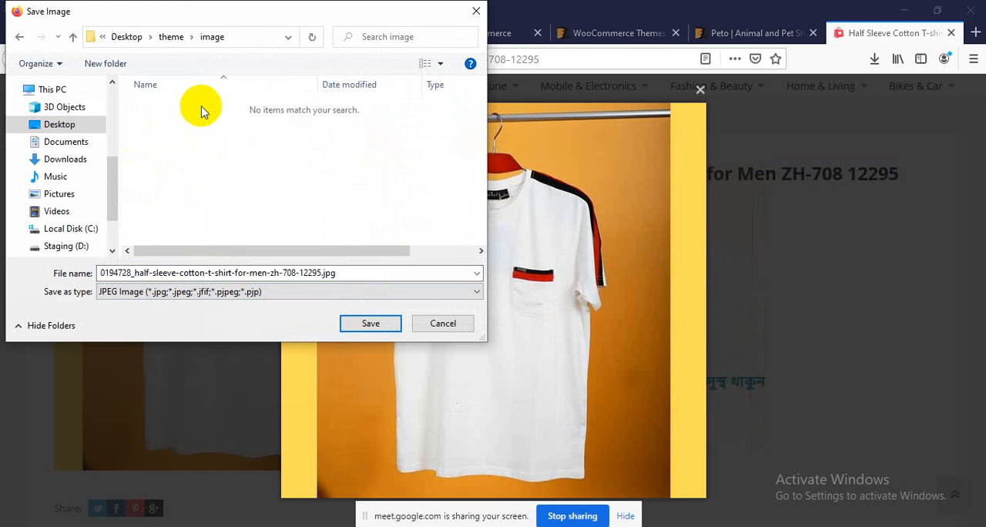
left_click(369, 325)
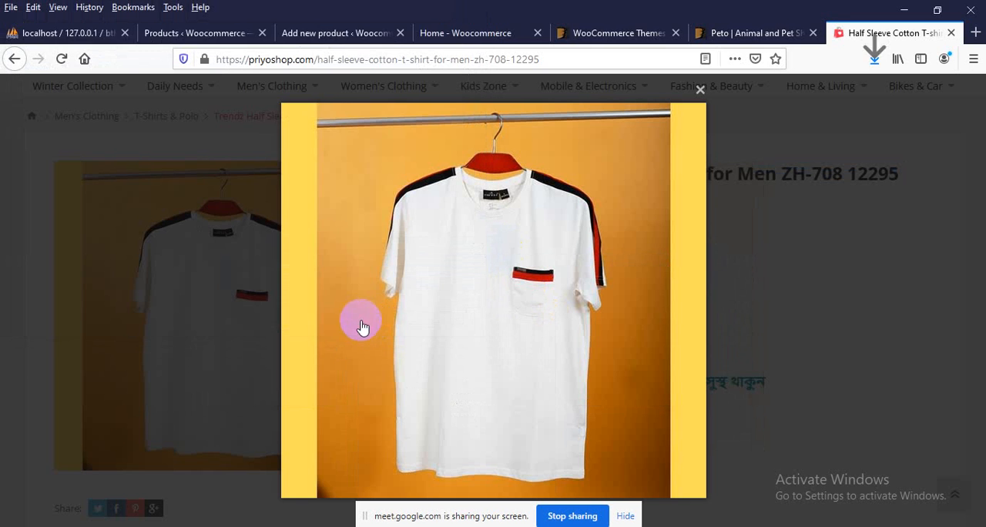
Close the enlarged photo and examine the T-shirt's overview details and description on the PriyoShop page
left_click(131, 296)
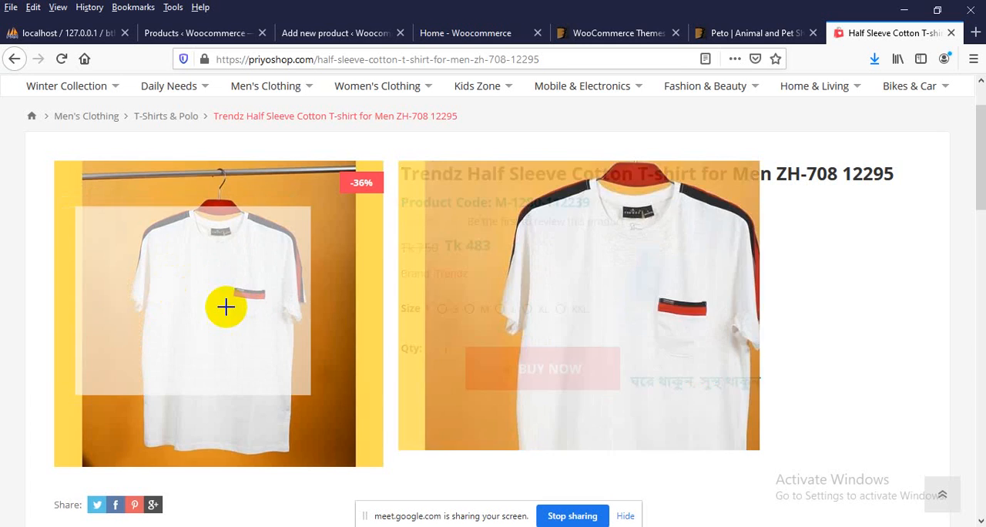
scroll(22, 282, "down", 4)
scroll(422, 351, "up", 3)
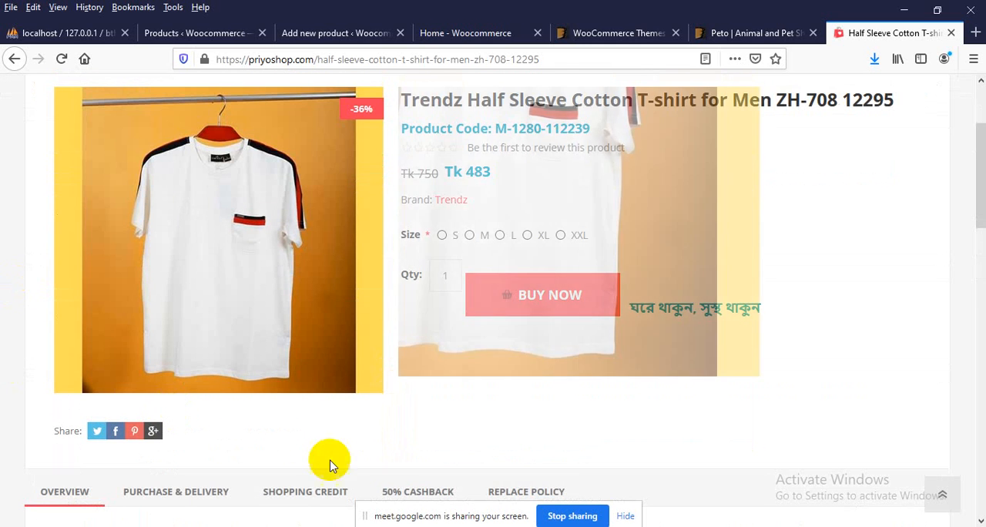
scroll(462, 430, "down", 4)
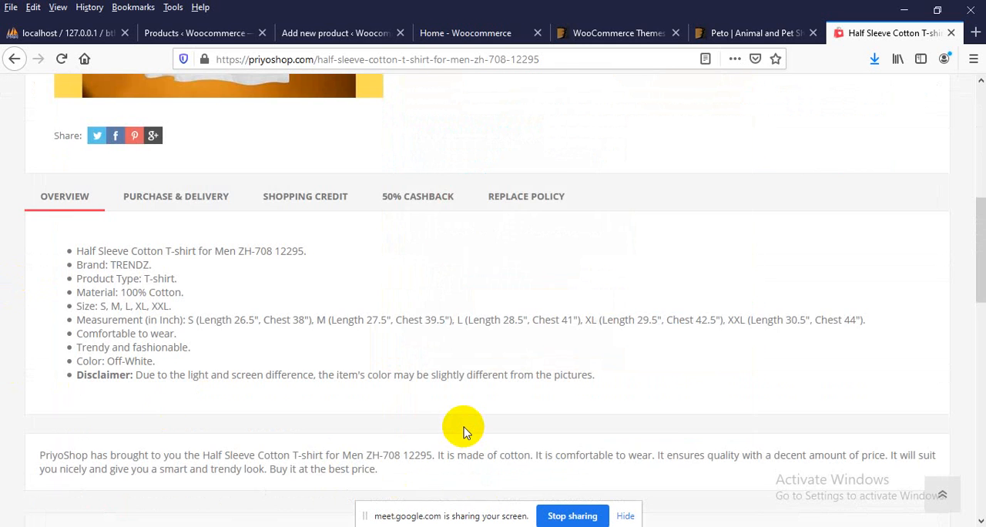
scroll(462, 430, "up", 3)
Upload the saved half-sleeve T-shirt photo from the theme folder's image subfolder and set it as the new product's image
left_click(332, 33)
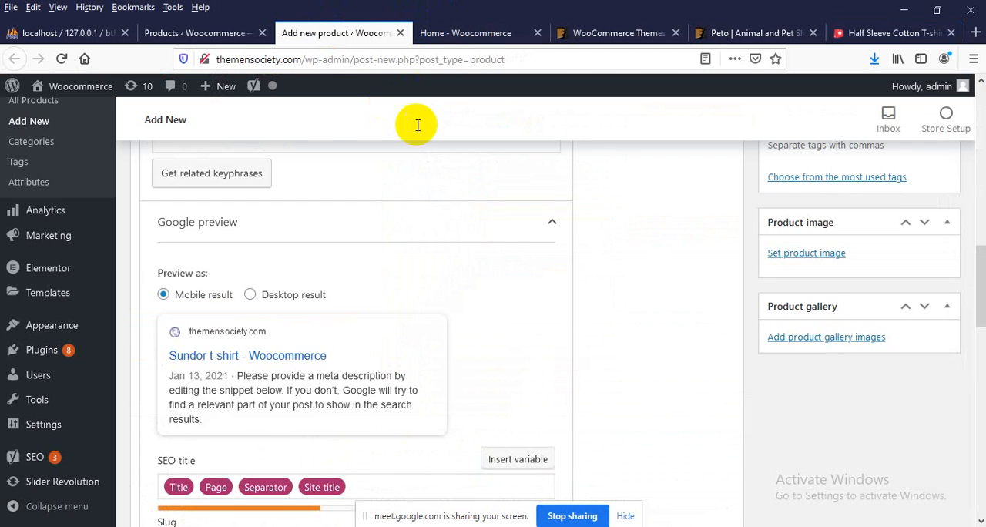
scroll(819, 326, "up", 2)
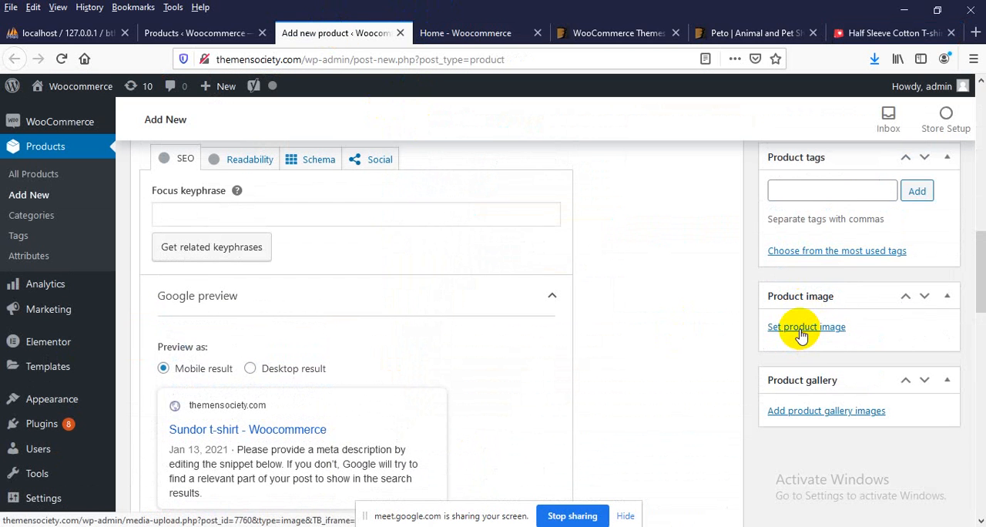
left_click(801, 328)
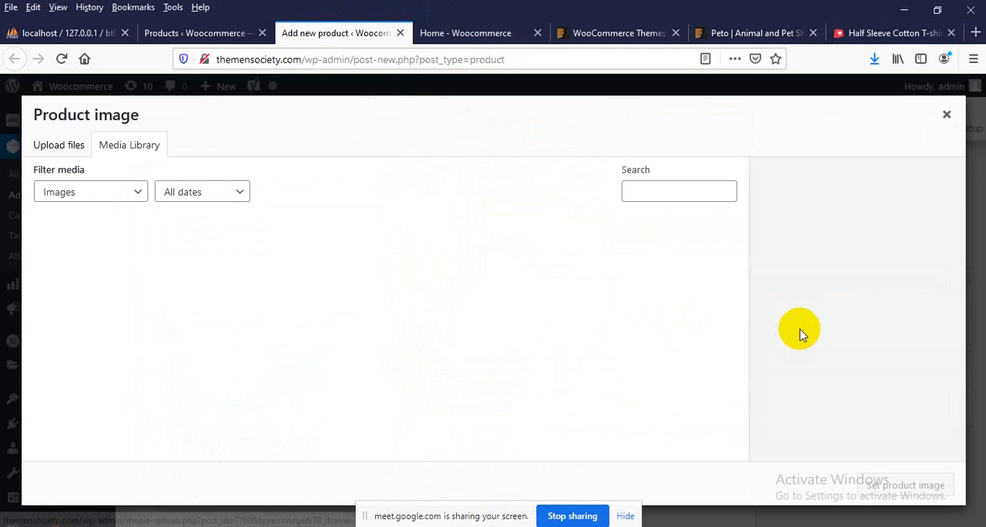
left_click(74, 150)
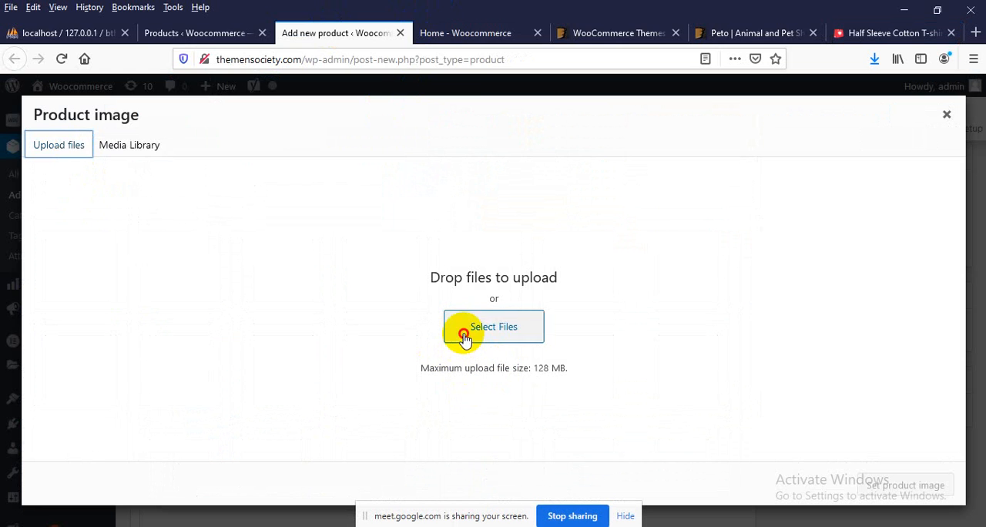
left_click(465, 338)
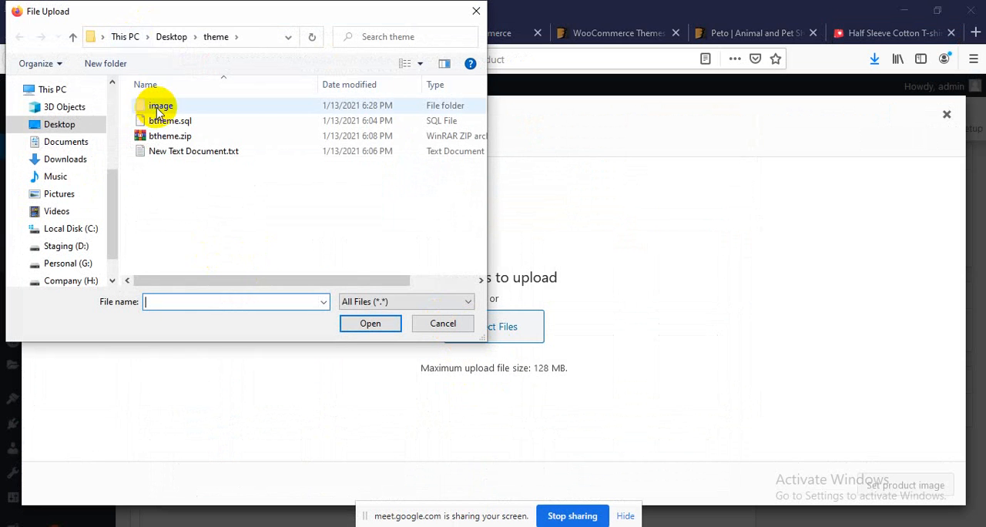
left_click(158, 109)
double_click(158, 109)
double_click(172, 137)
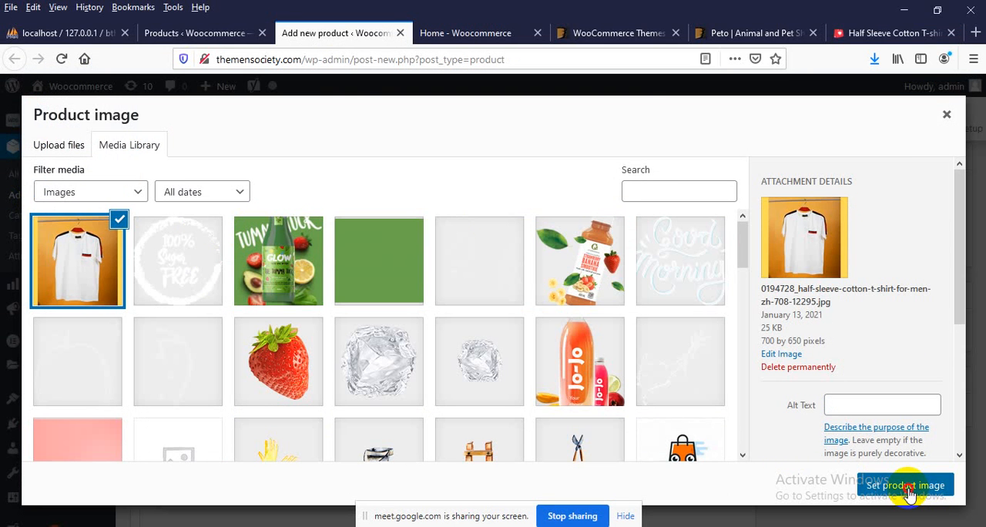
left_click(907, 487)
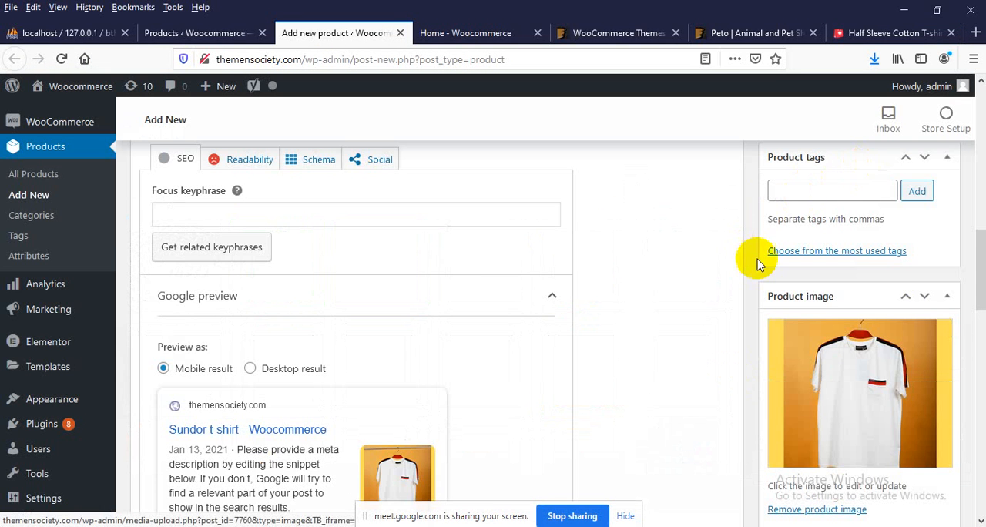
Publish the Sundor t-shirt product and check its card under Featured Products on the store's home page
scroll(601, 269, "up", 10)
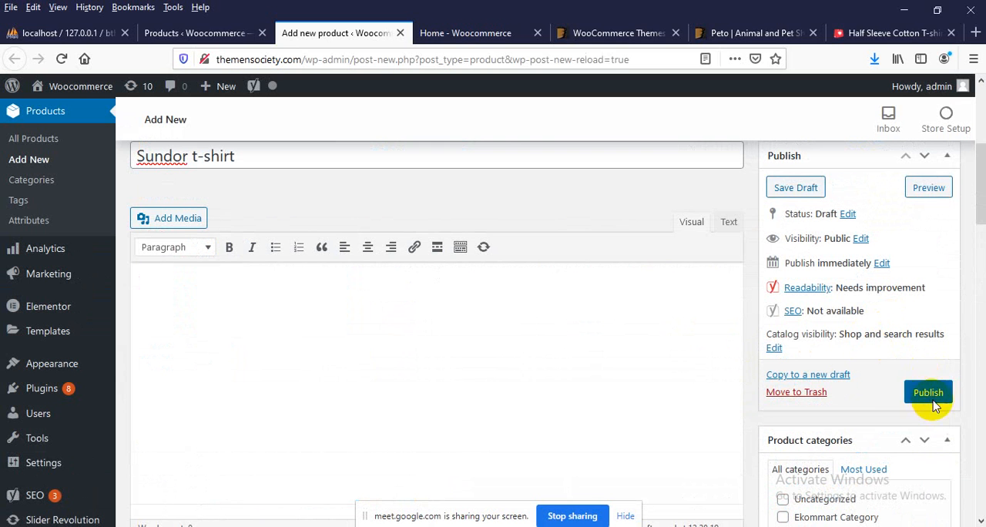
left_click(928, 393)
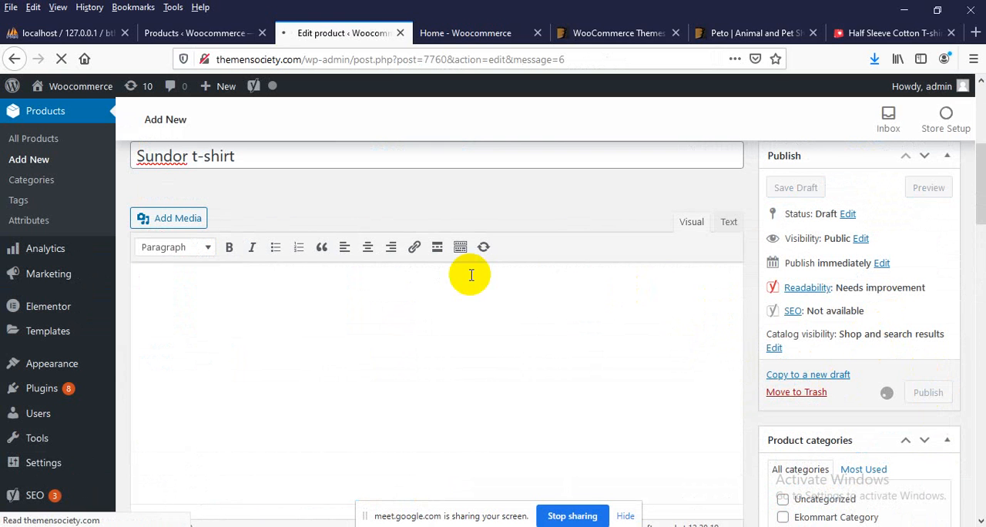
left_click(460, 39)
right_click(84, 139)
left_click(186, 151)
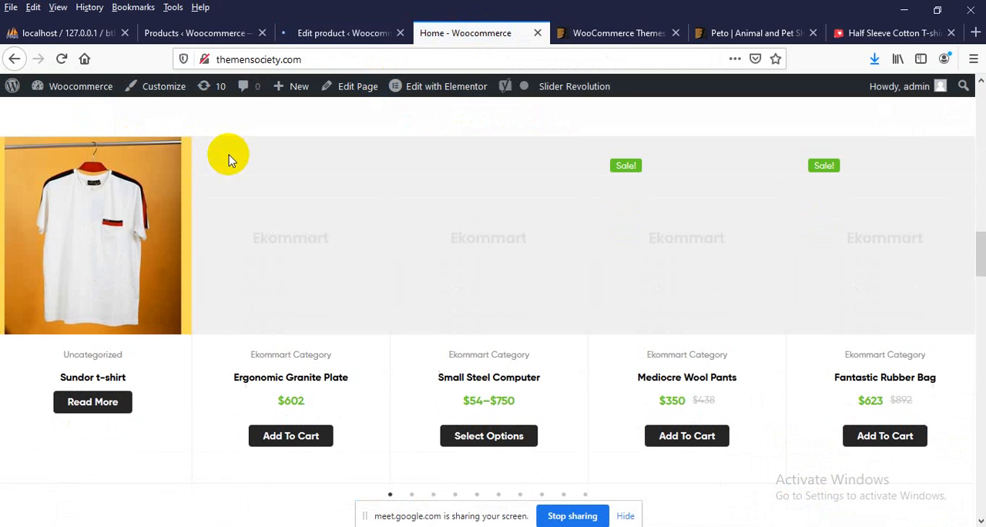
mouse_move(111, 262)
scroll(120, 265, "up", 2)
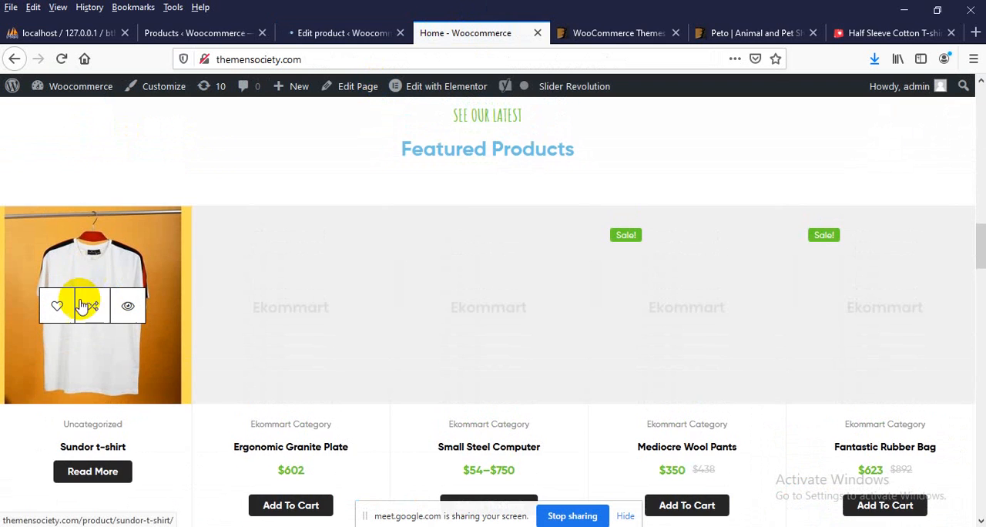
scroll(85, 455, "down", 2)
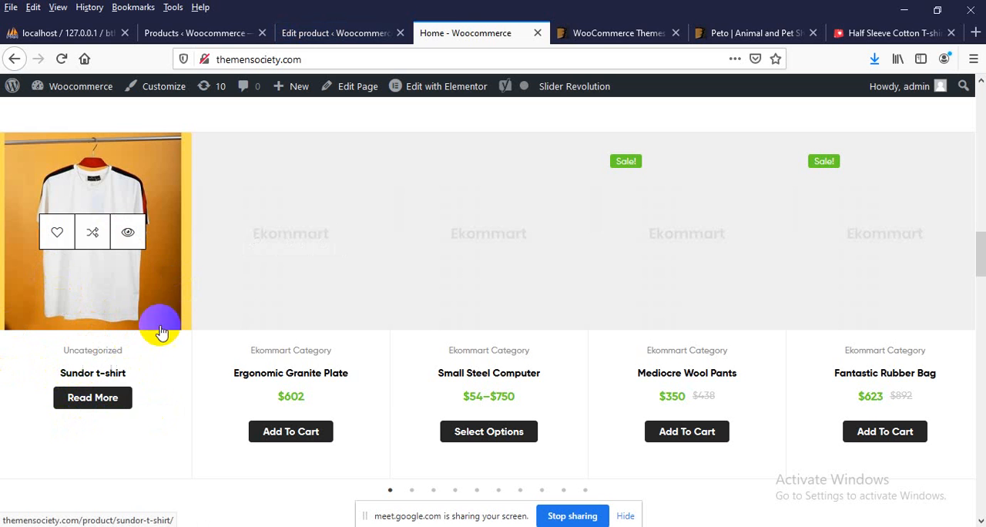
mouse_move(54, 356)
left_mouse_down()
mouse_move(149, 352)
mouse_move(44, 342)
left_mouse_up()
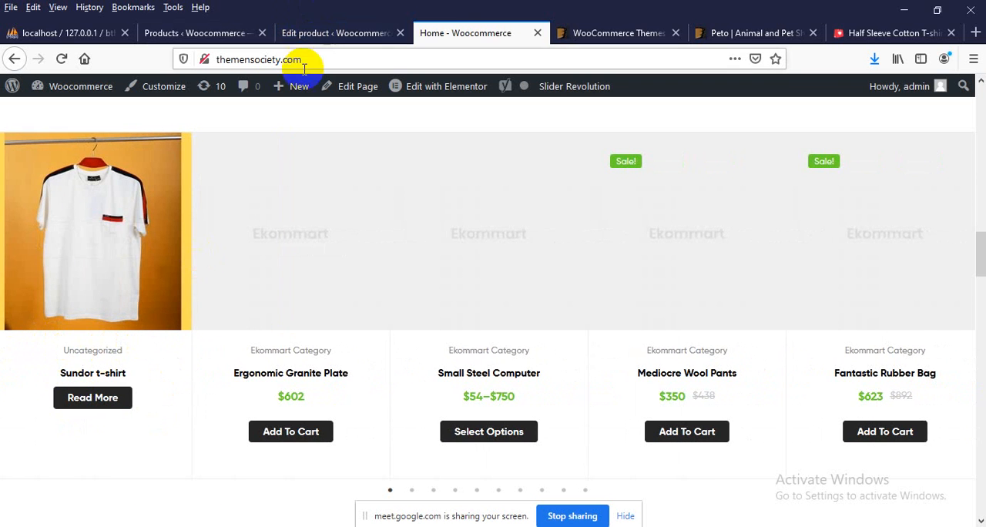
Return to the product editor, add a new product category named tshirt and remove the product from Uncategorized
left_click(313, 32)
scroll(751, 373, "down", 5)
scroll(946, 353, "down", 5)
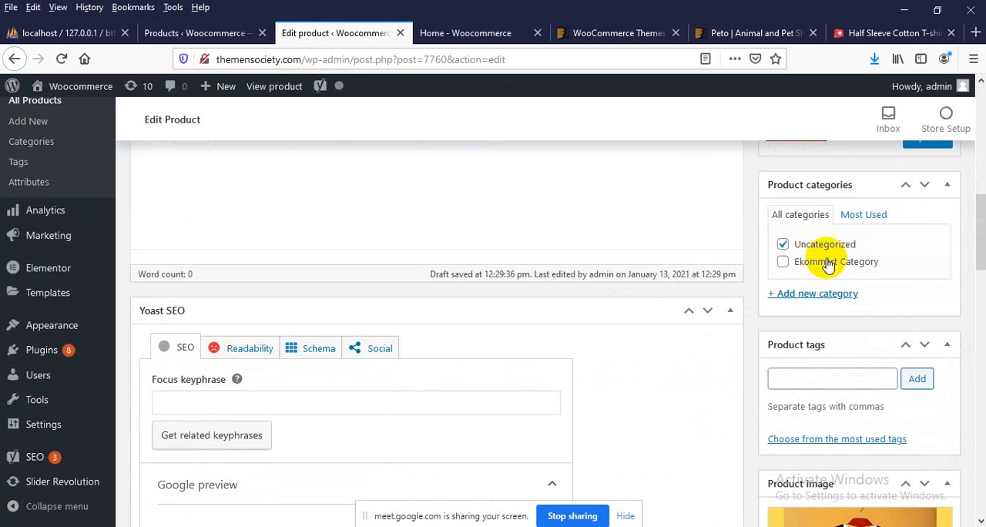
left_click(817, 294)
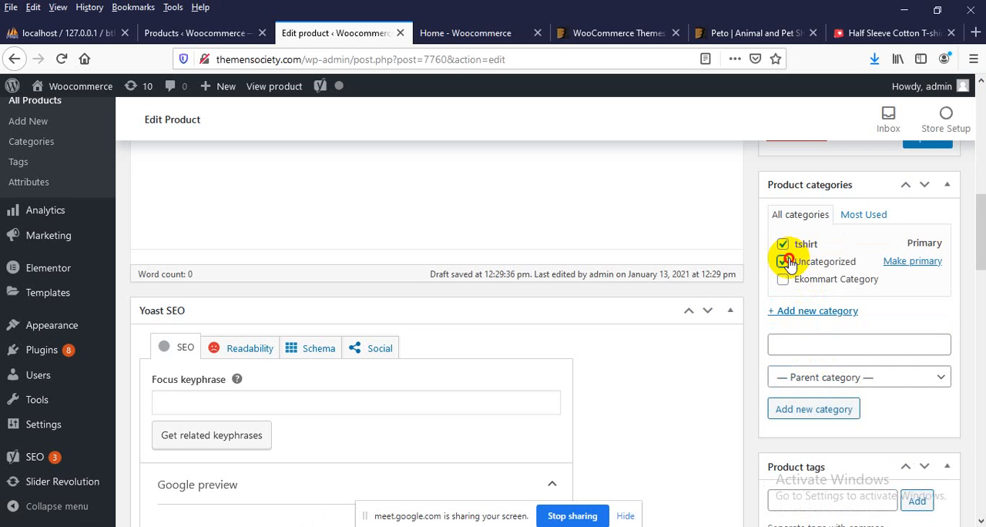
left_click(787, 263)
Add the product tags tshirt, men and fit to the Sundor t-shirt
scroll(801, 283, "down", 5)
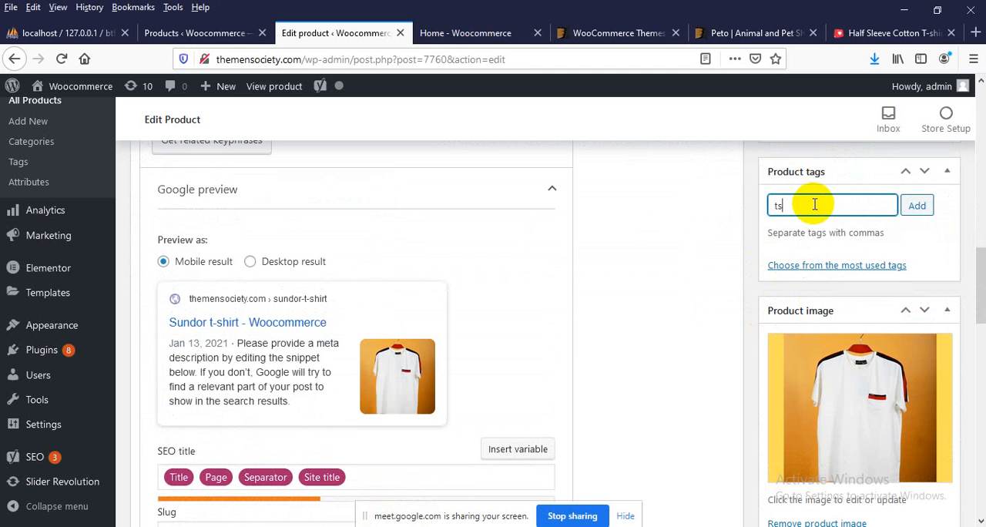
left_click(814, 205)
type("tshirt")
key("Return")
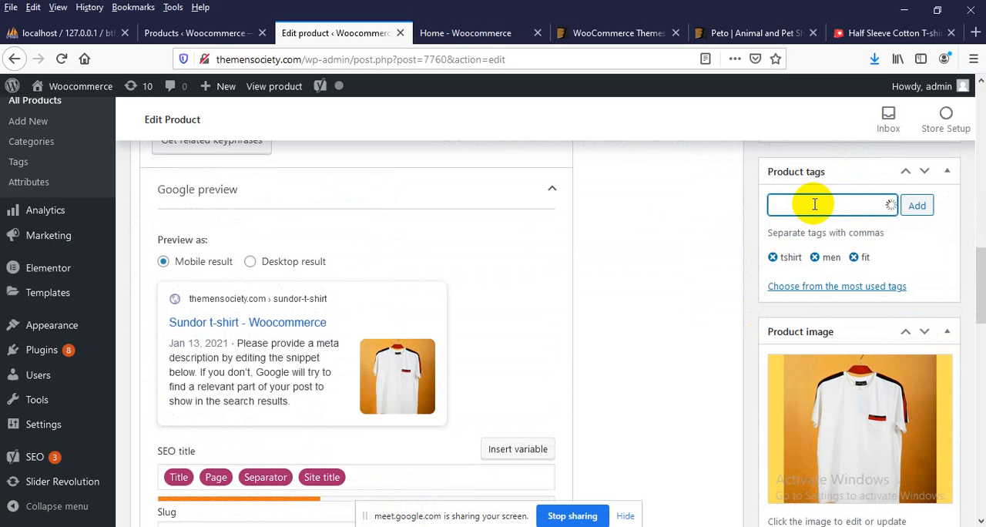
Set the Sundor t-shirt's regular price to 300 in the product data
scroll(819, 208, "down", 3)
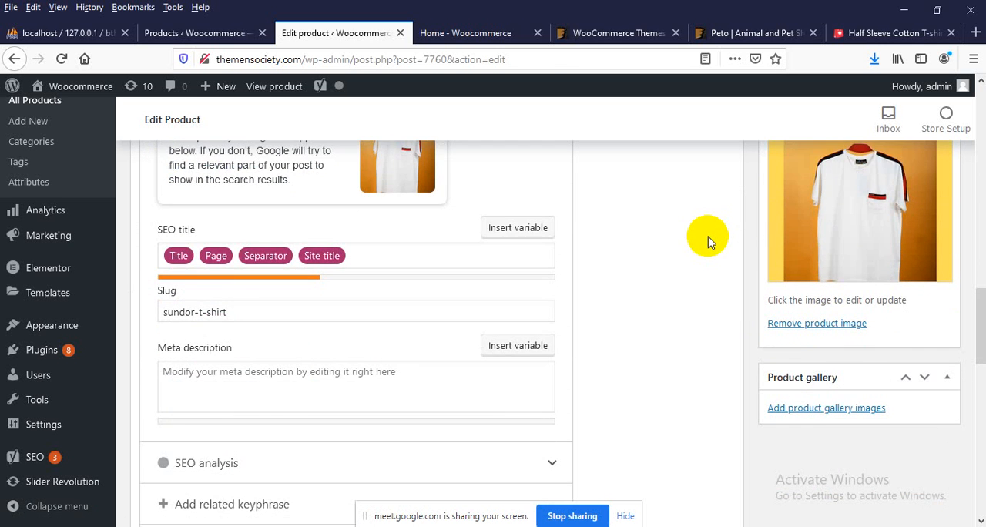
scroll(707, 242, "up", 6)
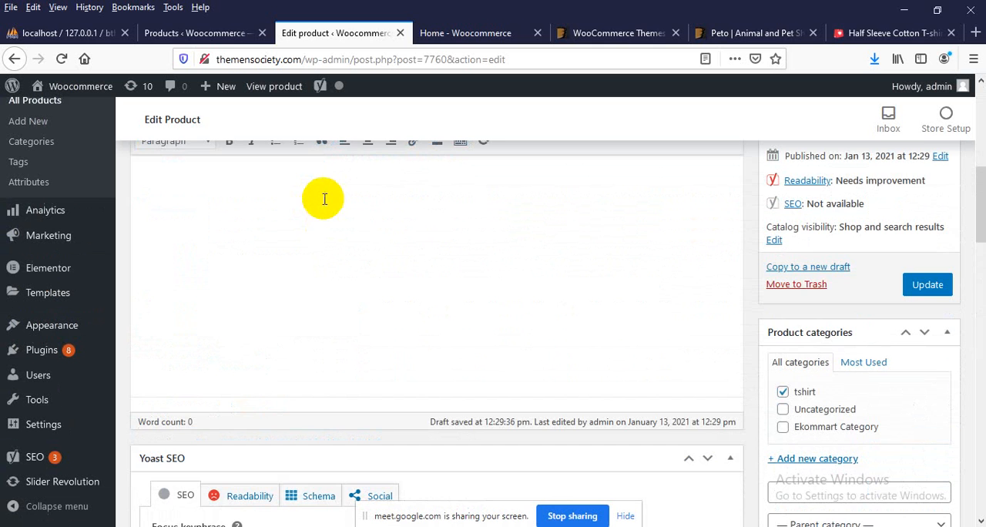
scroll(323, 221, "down", 8)
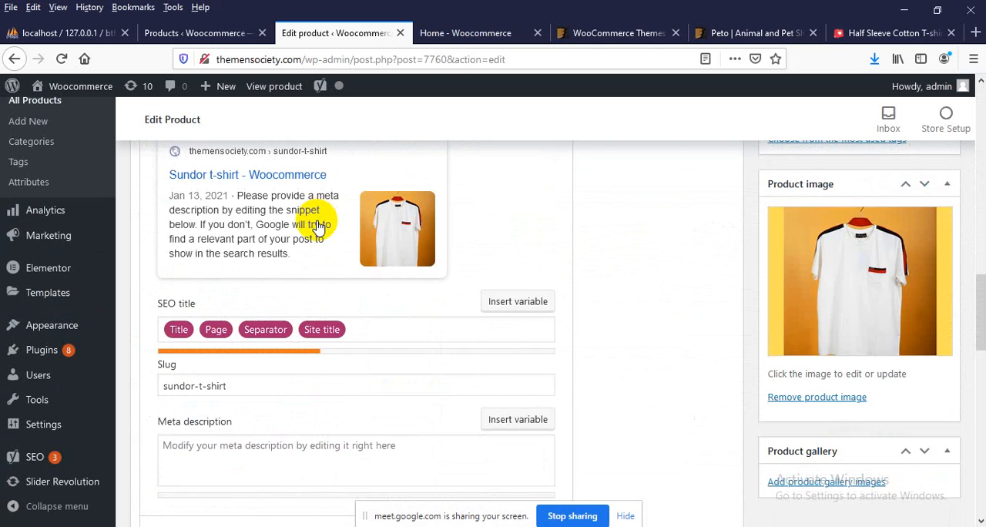
scroll(317, 229, "down", 7)
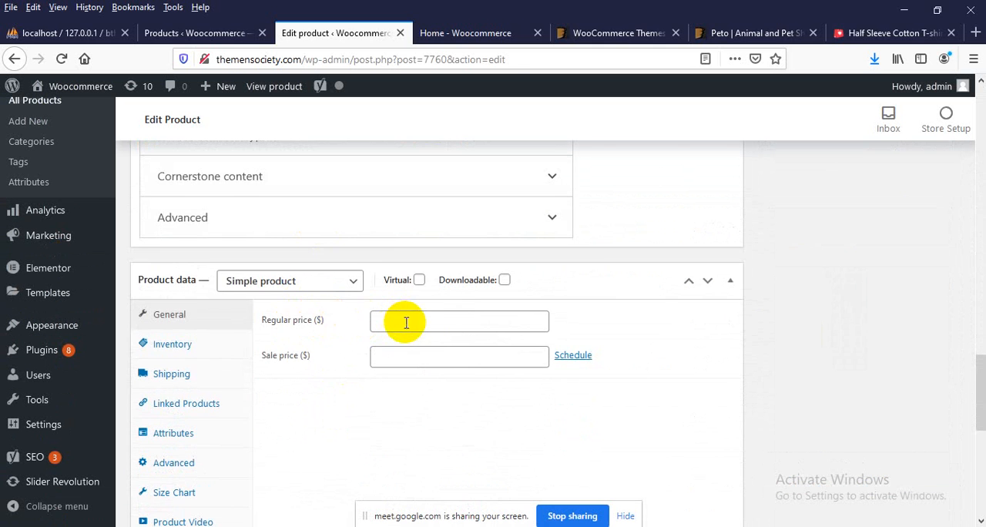
left_click_drag(274, 323, 320, 330)
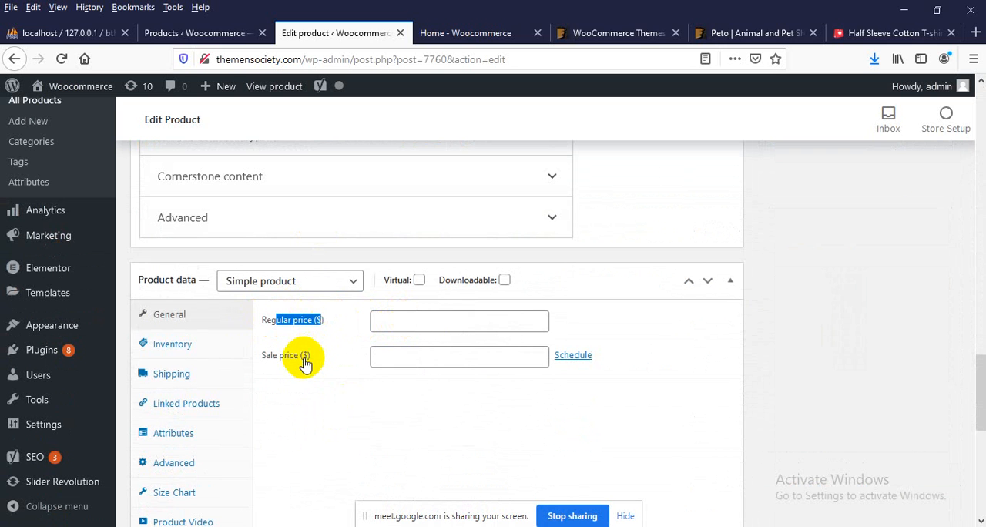
left_click(396, 321)
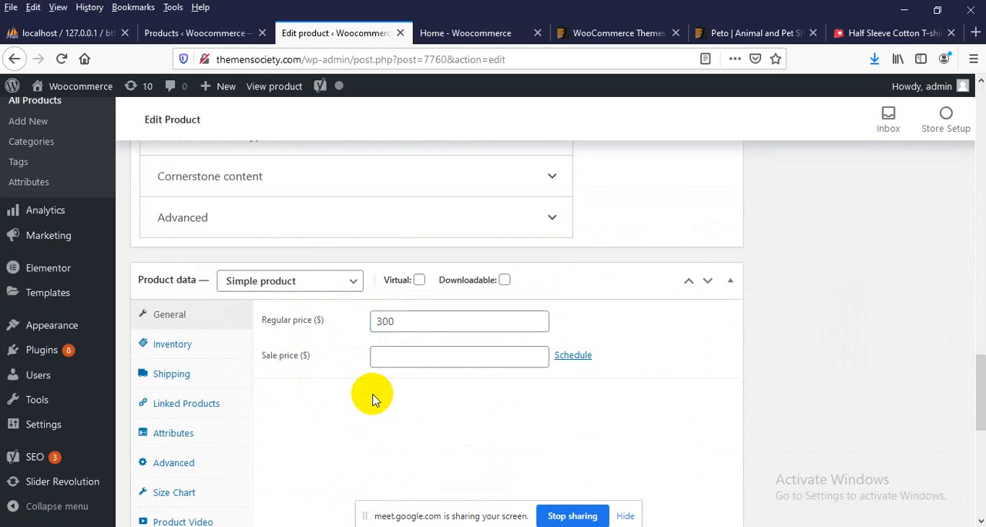
scroll(372, 399, "down", 3)
scroll(365, 400, "down", 3)
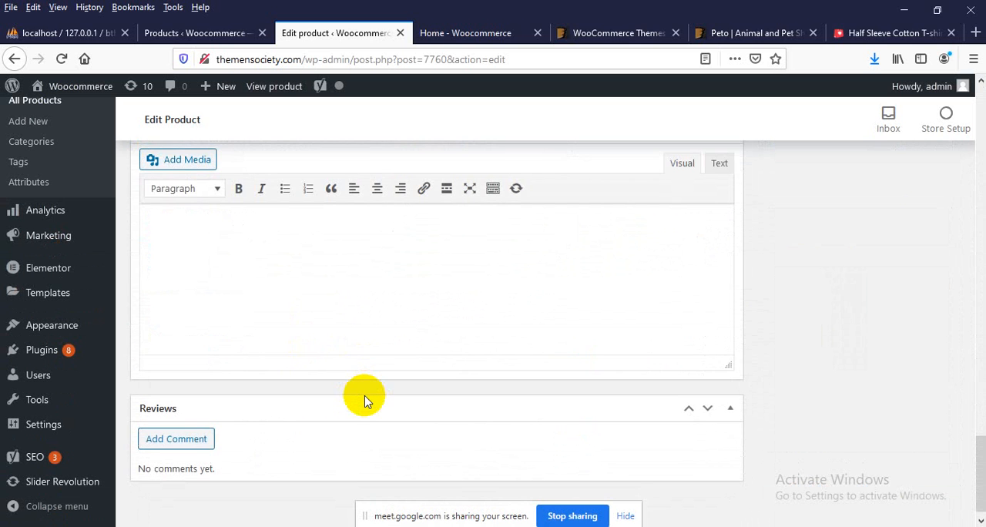
Examine the PriyoShop half-sleeve T-shirt listing for how its prices, sizes, quantity and purchase option are presented
left_click(885, 32)
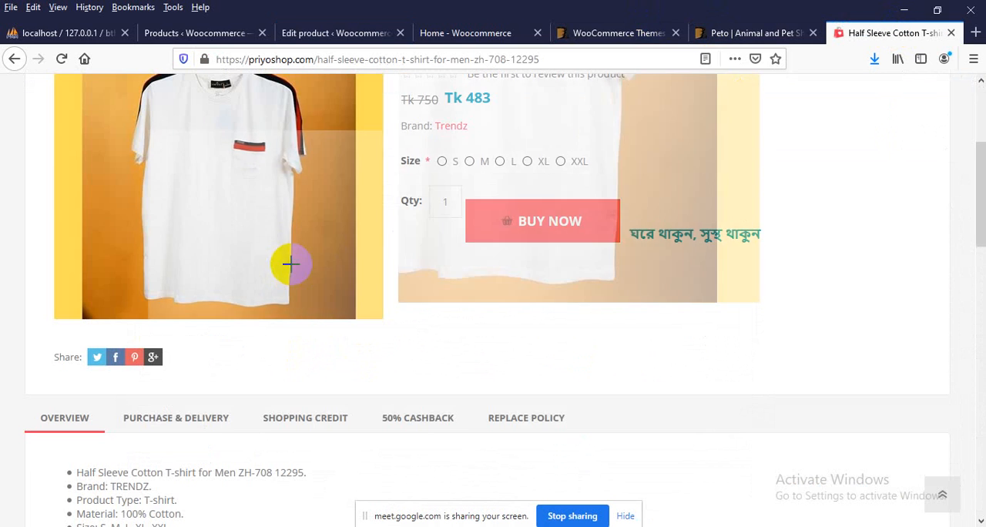
scroll(858, 329, "up", 5)
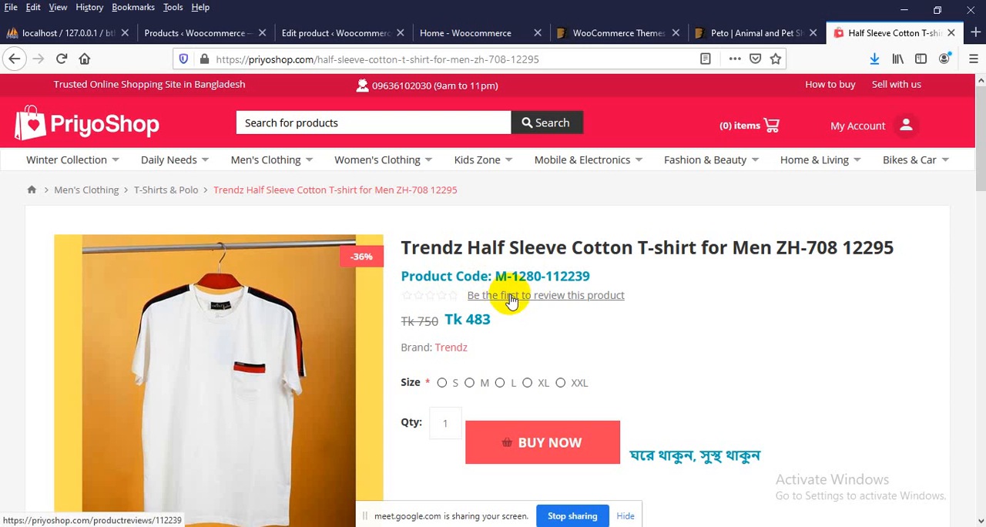
scroll(504, 316, "down", 2)
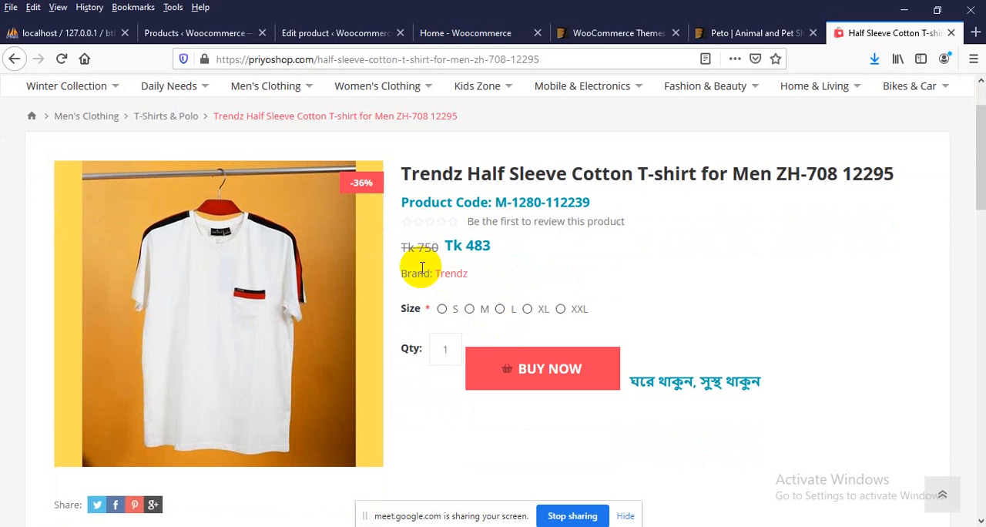
scroll(423, 271, "down", 2)
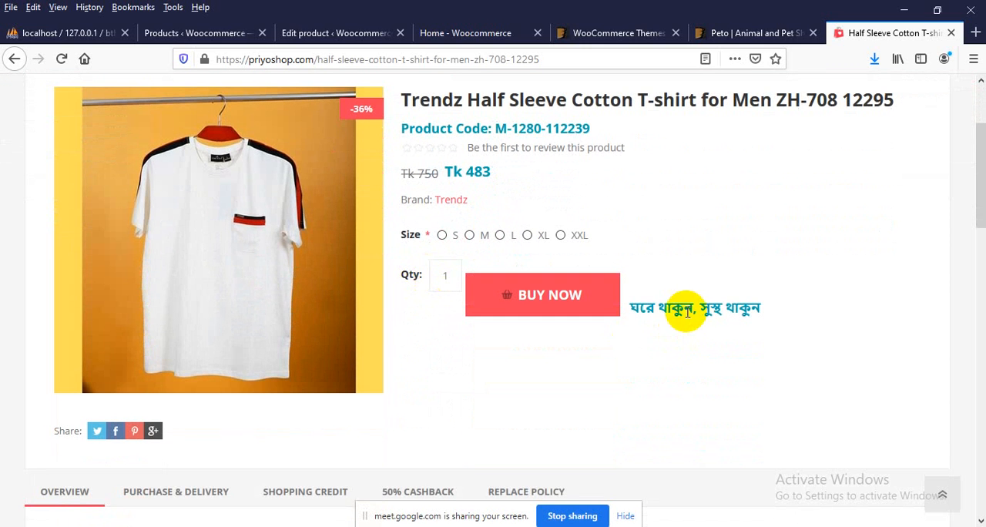
left_click(547, 300)
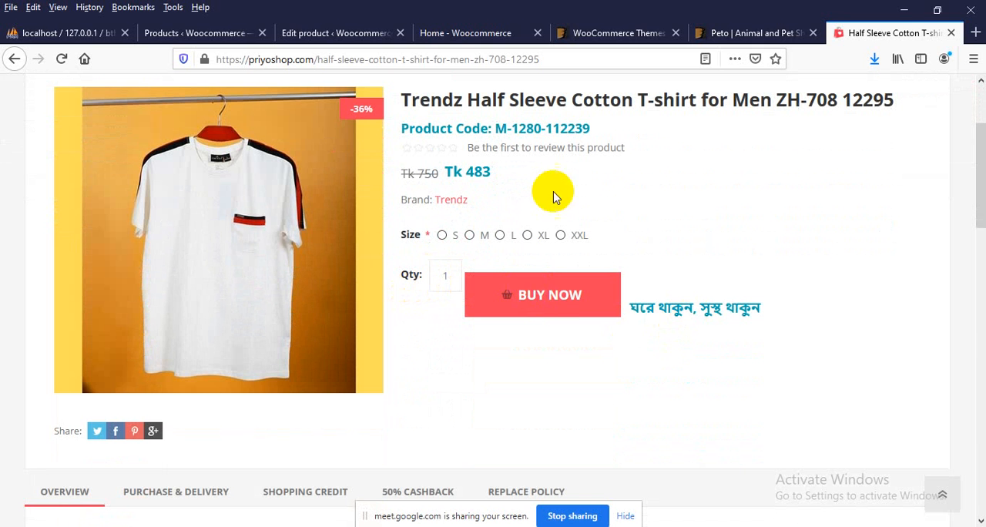
Return to the Peto theme preview and open its Home Page 1 demo
left_click(717, 32)
scroll(257, 271, "down", 3)
scroll(251, 286, "down", 4)
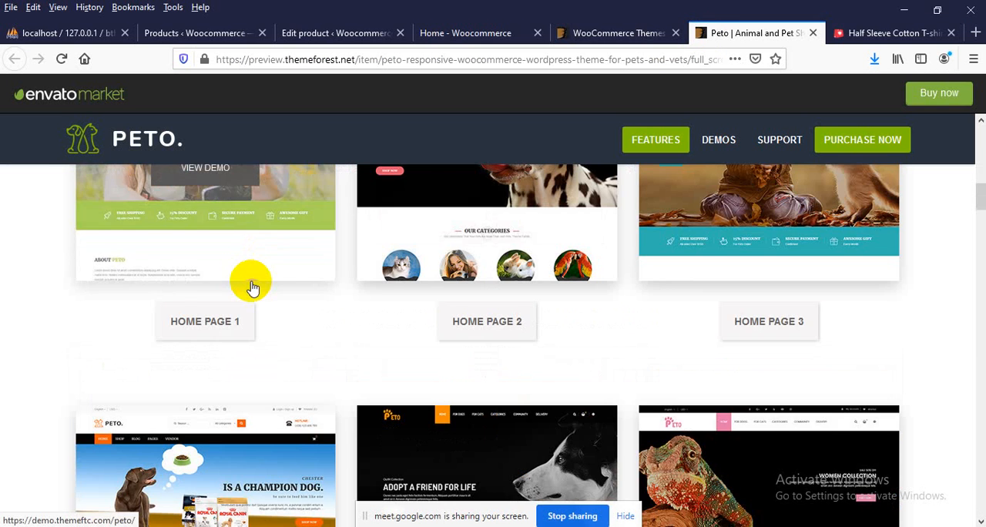
scroll(249, 282, "up", 1)
left_click(199, 257)
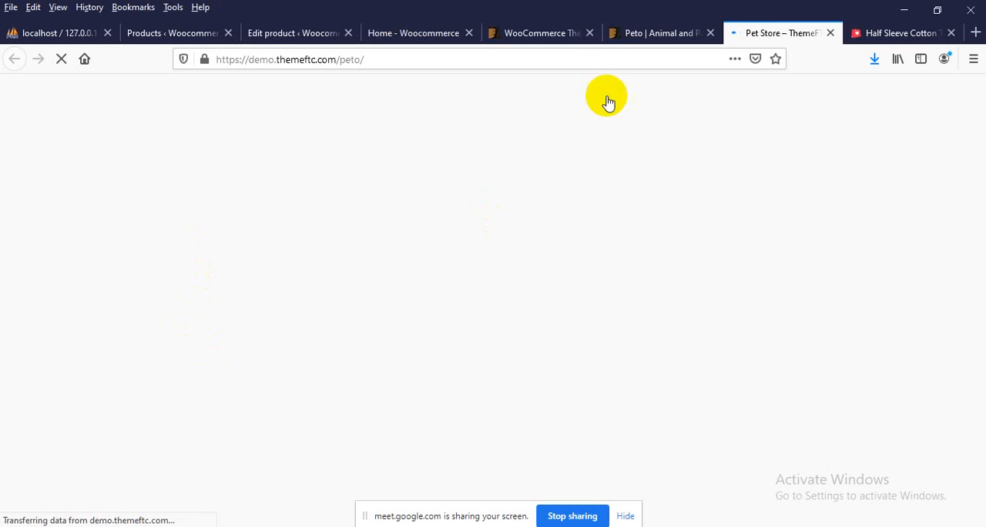
Search the web for "tshirt online website" in a new browser tab
left_click(974, 34)
type("t")
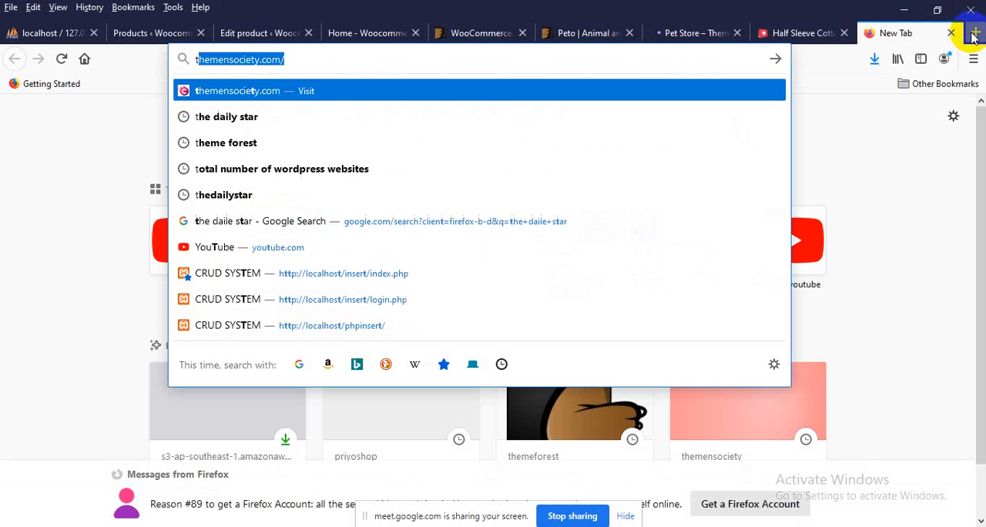
type("shirt ")
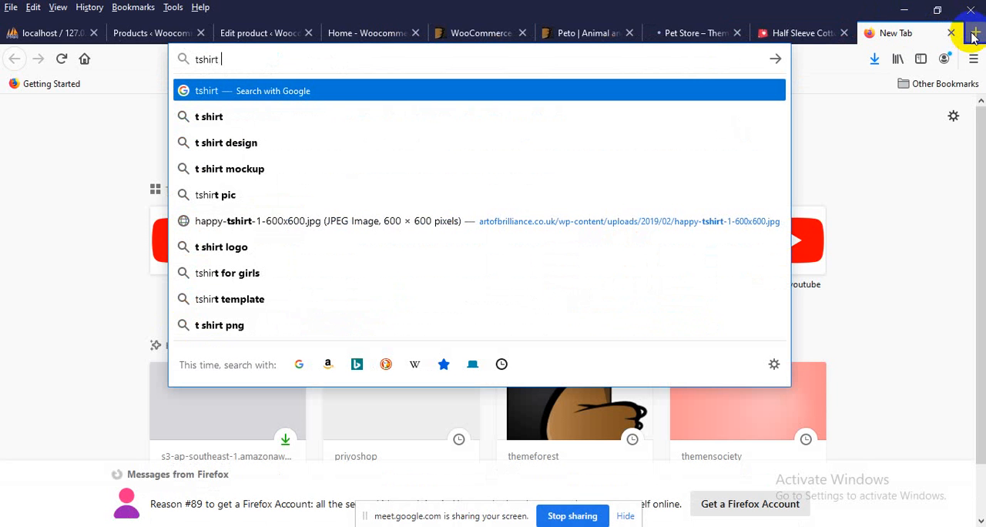
type("online")
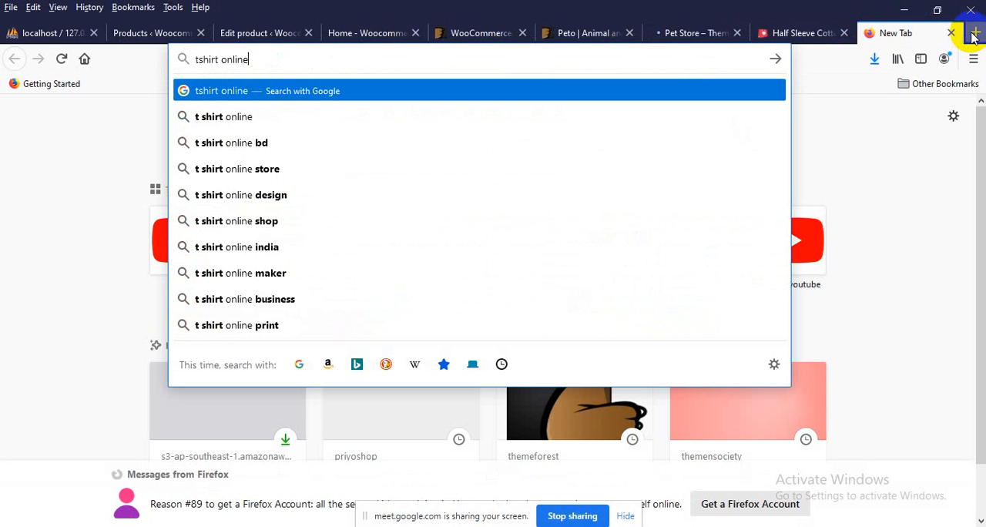
type(" website")
key("Return")
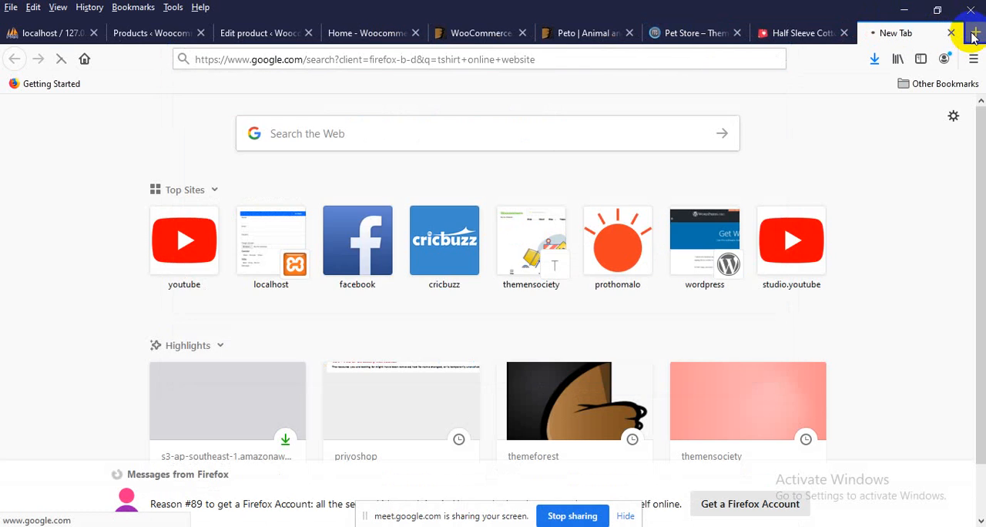
Open the Custom Ink and Penji search results in separate new tabs
scroll(228, 235, "down", 2)
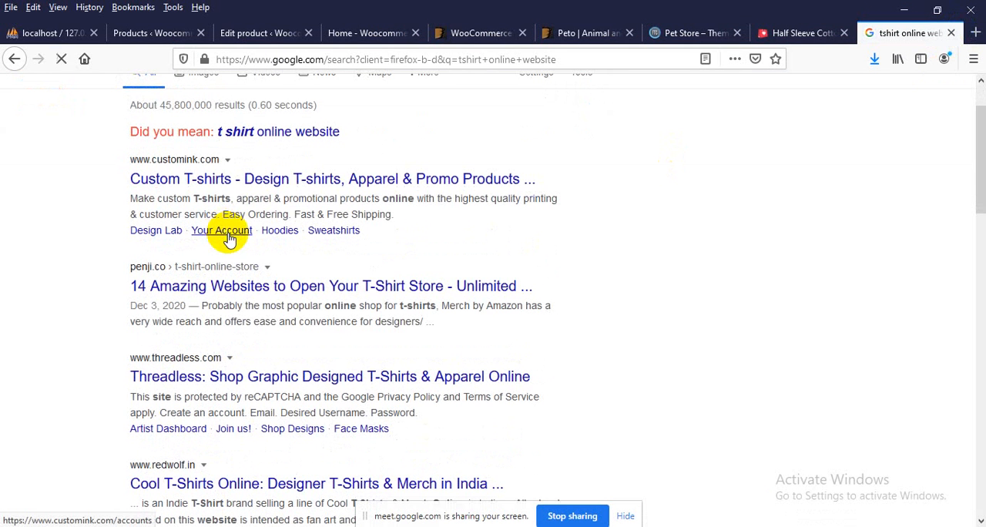
right_click(223, 179)
left_click(262, 187)
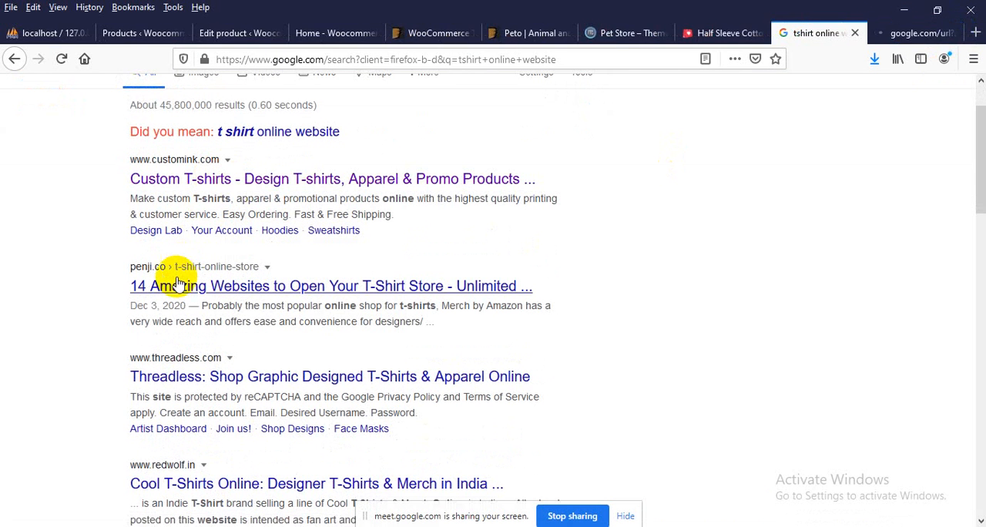
right_click(177, 283)
left_click(212, 291)
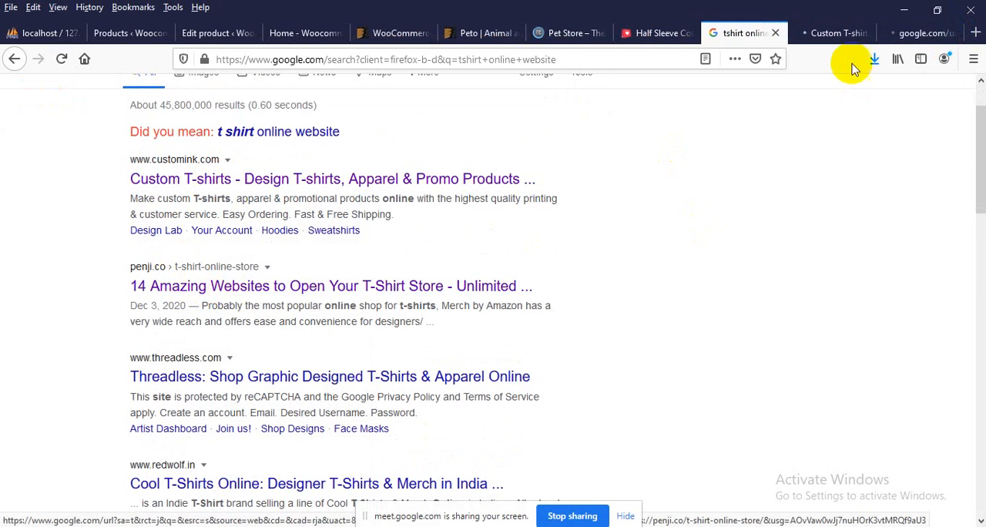
Dismiss the international delivery notice on the Custom Ink site and browse its T-shirts category
left_click(823, 35)
scroll(265, 271, "down", 3)
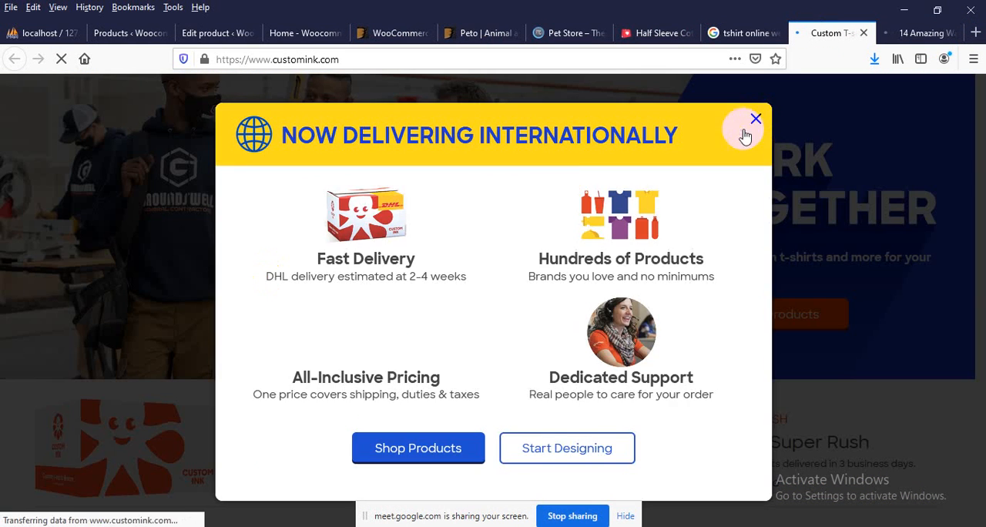
left_click(755, 119)
scroll(451, 202, "down", 6)
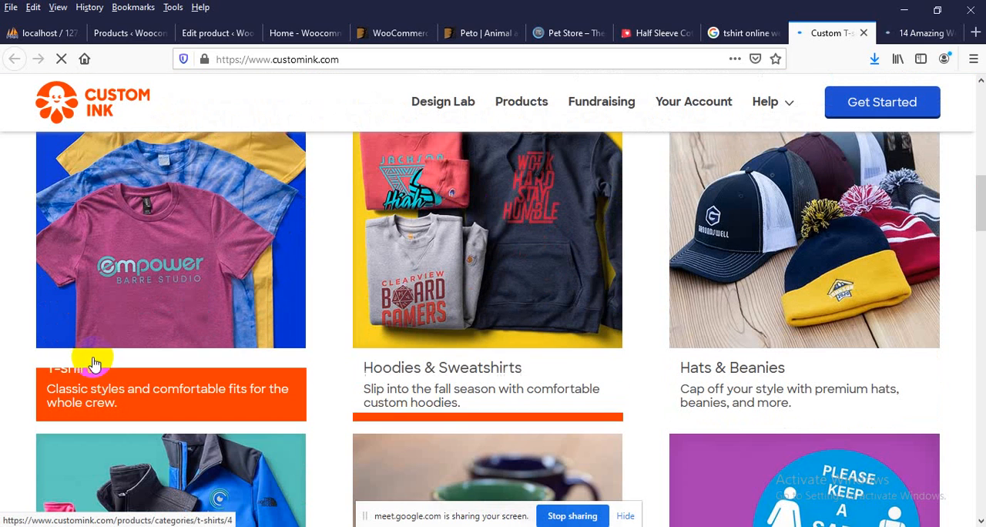
left_click(164, 322)
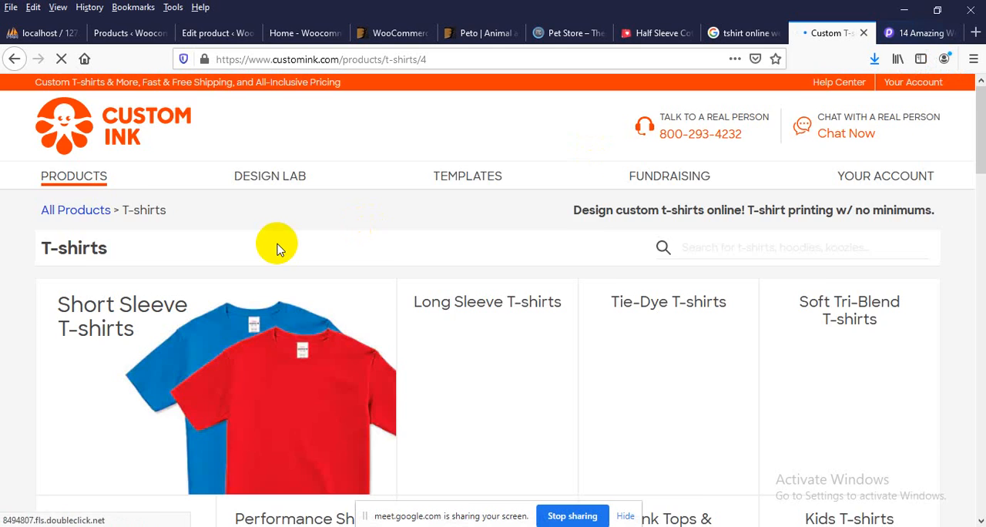
scroll(278, 249, "down", 3)
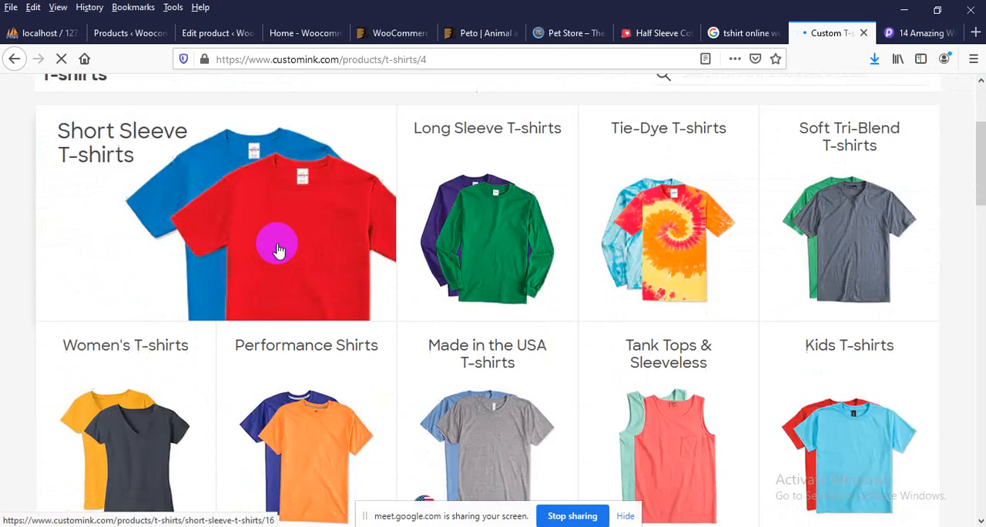
scroll(279, 249, "down", 2)
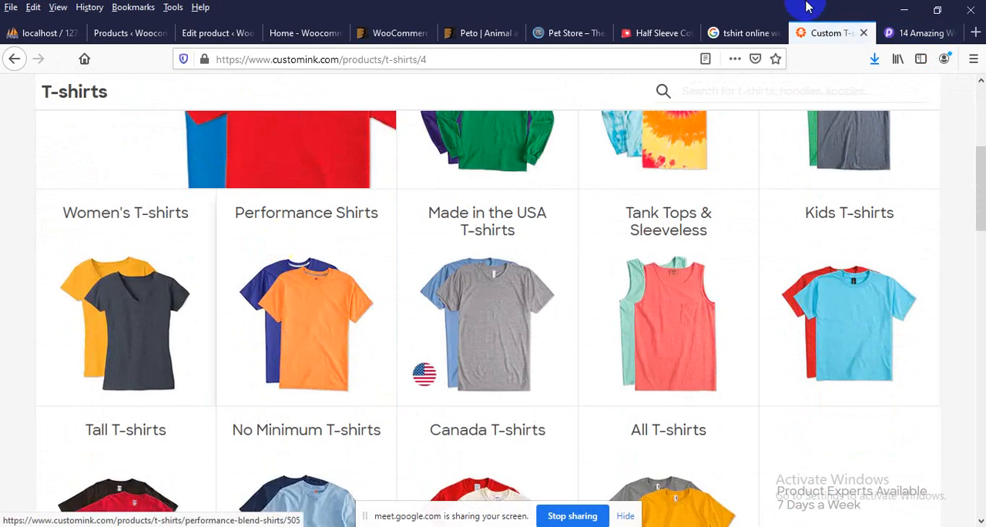
View the Penji article on T-shirt stores, then close the search results, Custom Ink and Penji tabs
left_click(905, 35)
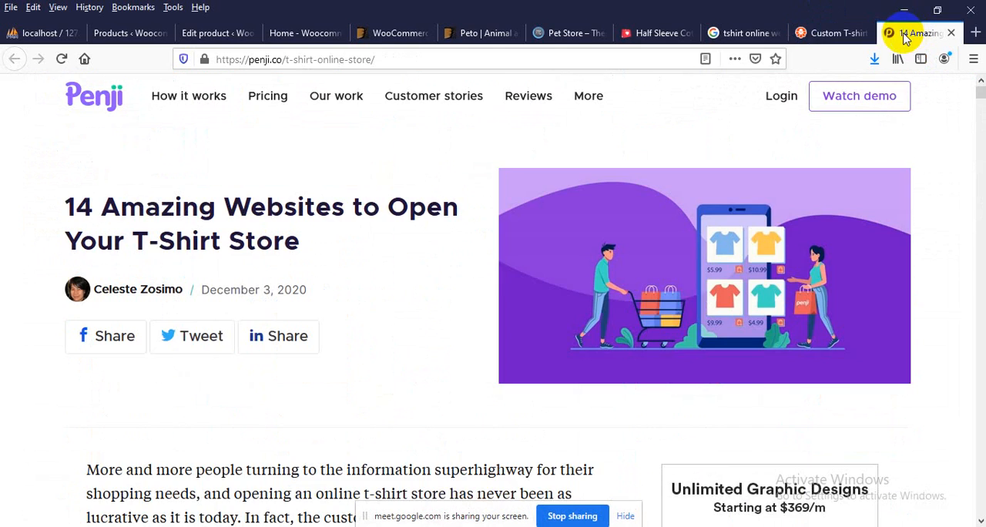
left_click(701, 31)
left_click(774, 33)
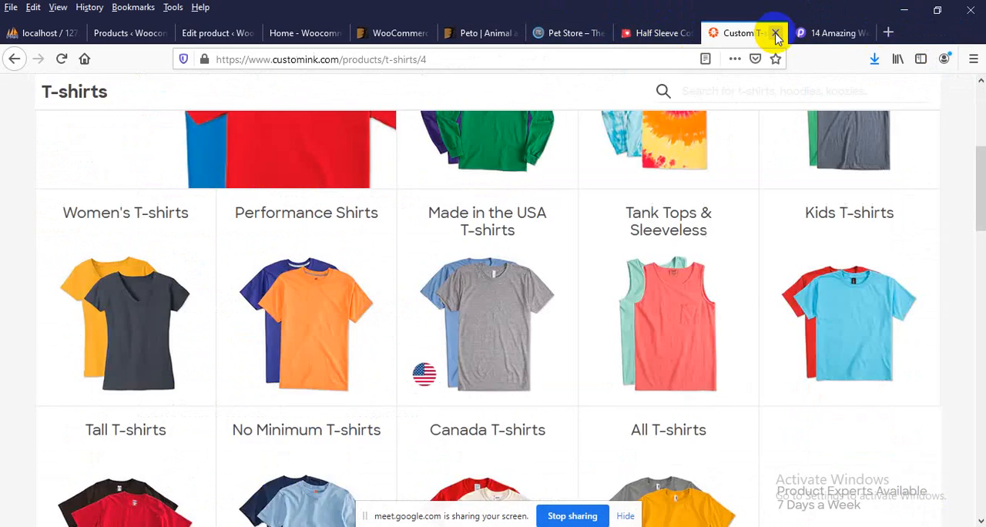
left_click(774, 33)
left_click(776, 33)
Open Google in a new tab and search for "wordpress woocommerce website for tshirt"
left_click(798, 33)
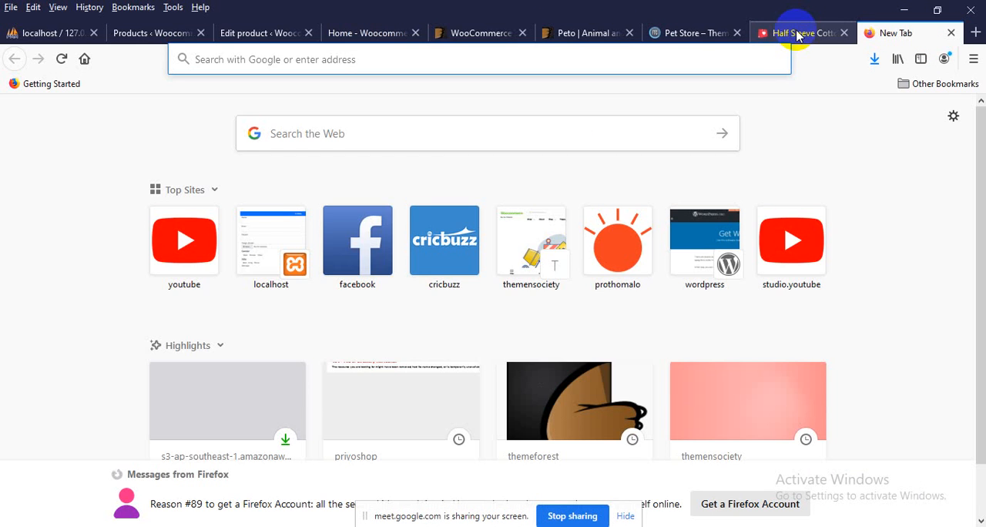
type("google.com/")
key("Return")
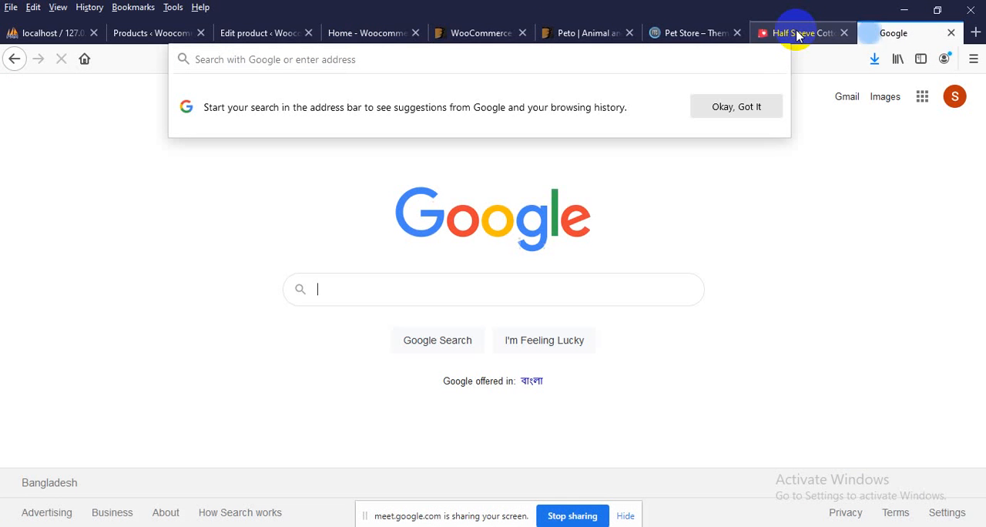
type("wo")
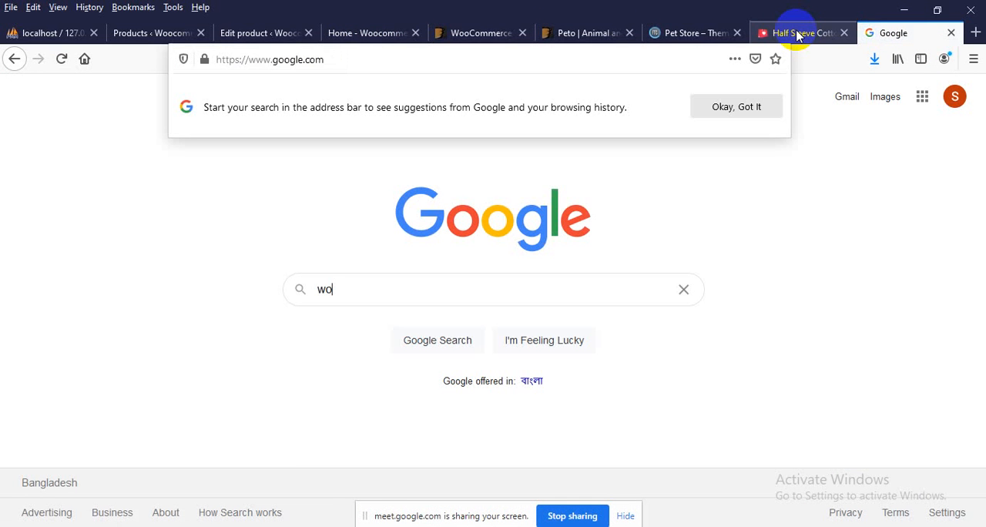
type("rdpress w")
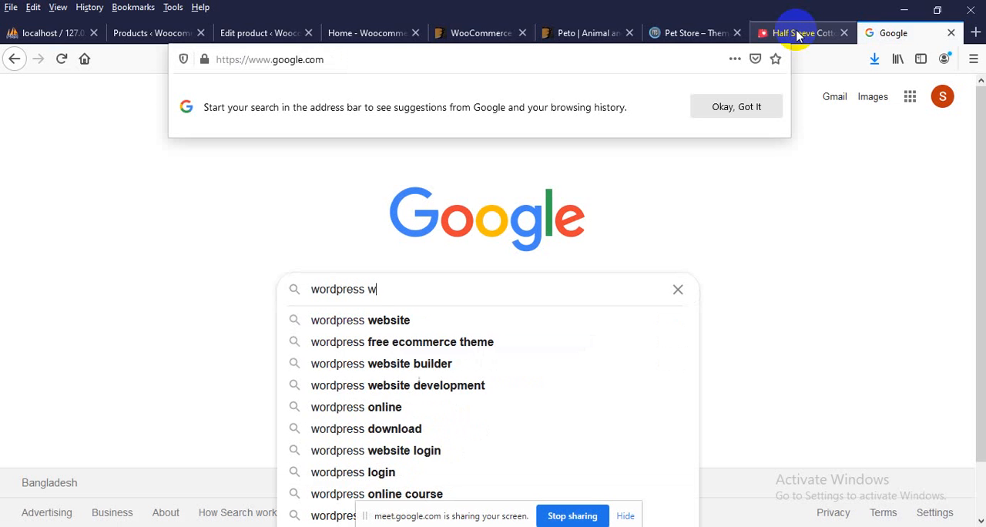
type("o")
type("ocommerce")
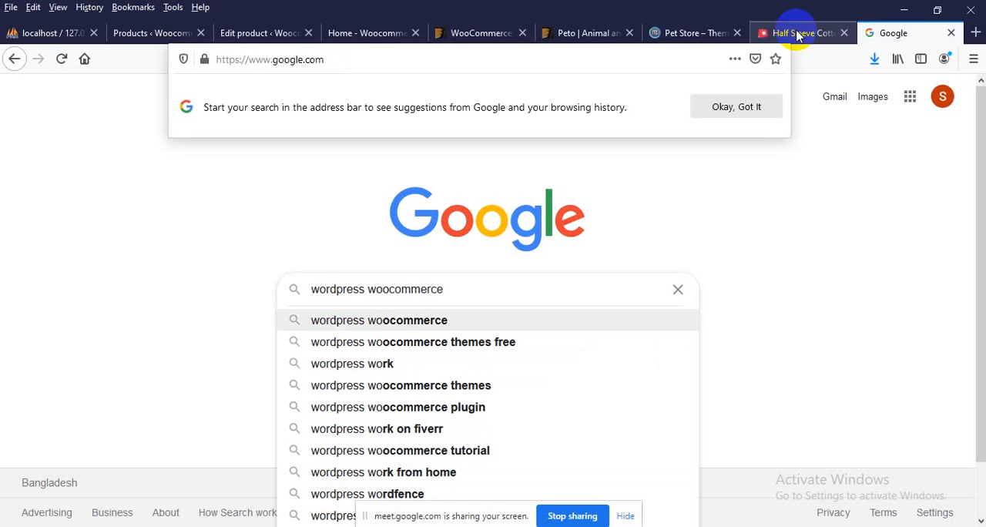
type(" website for ")
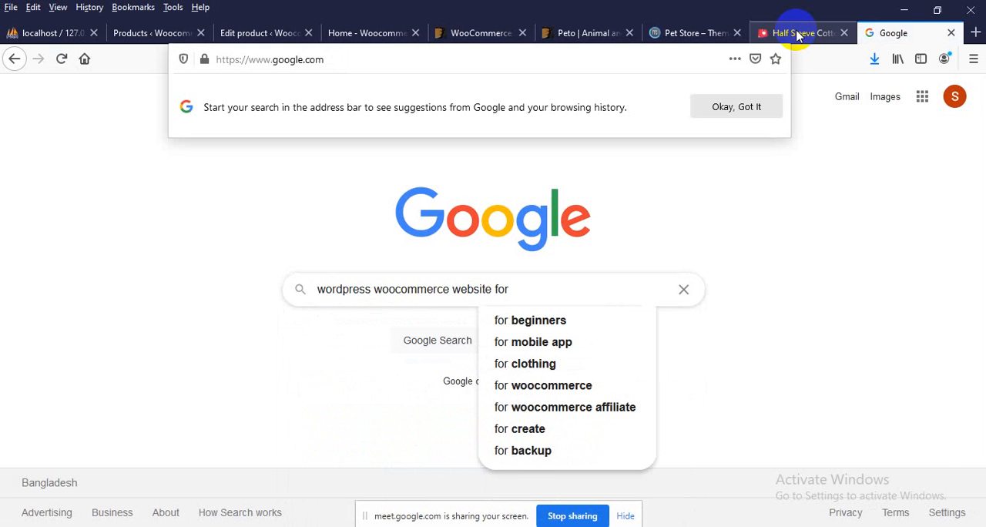
type("t")
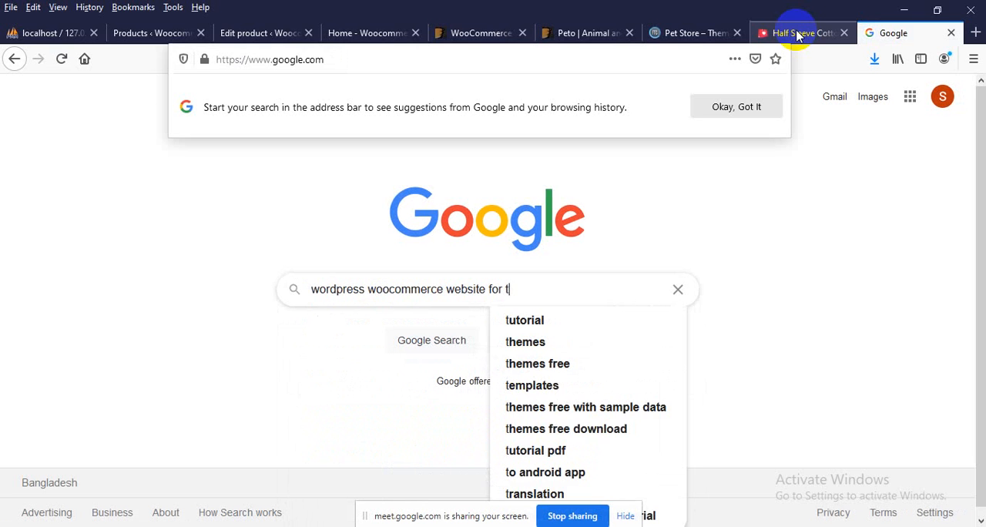
type("shirt")
key("Return")
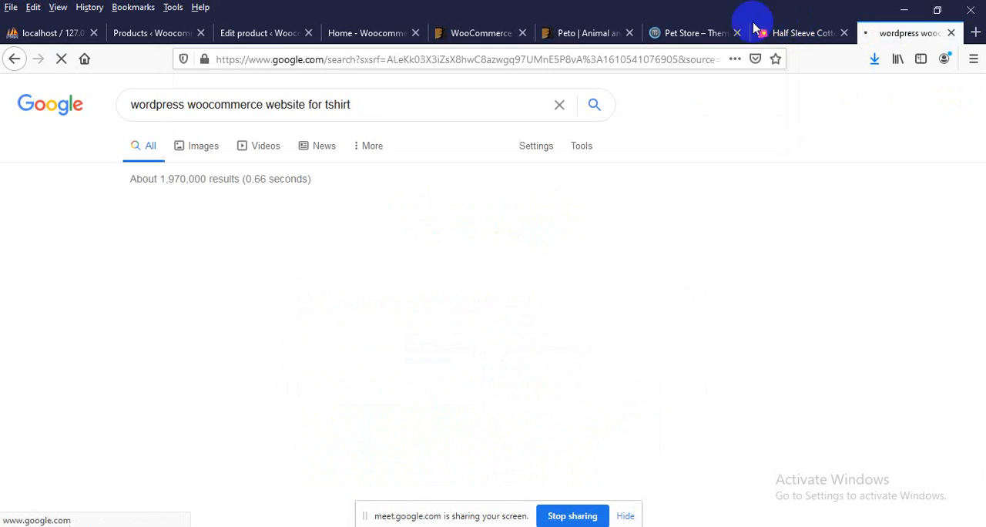
Look through the Google results for T-shirt WooCommerce websites and themes
scroll(88, 206, "down", 3)
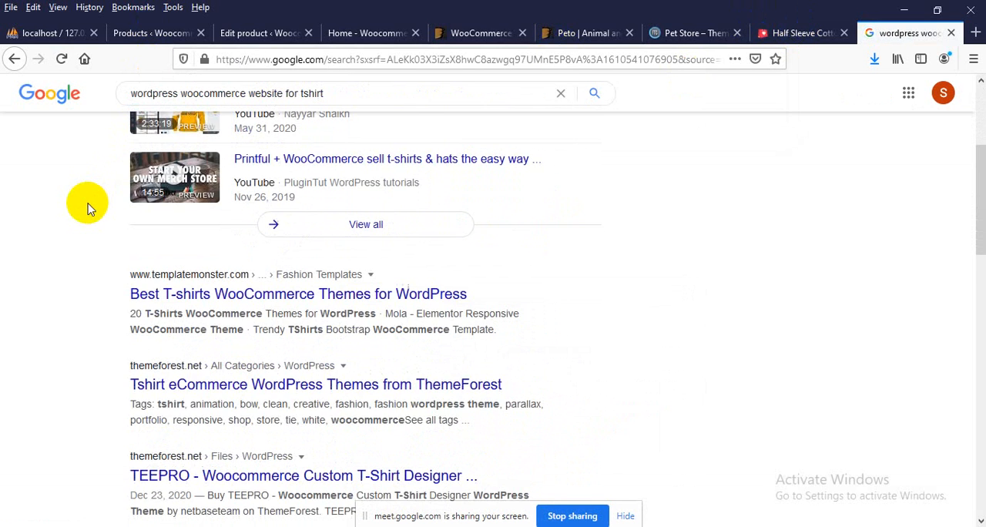
scroll(88, 206, "down", 1)
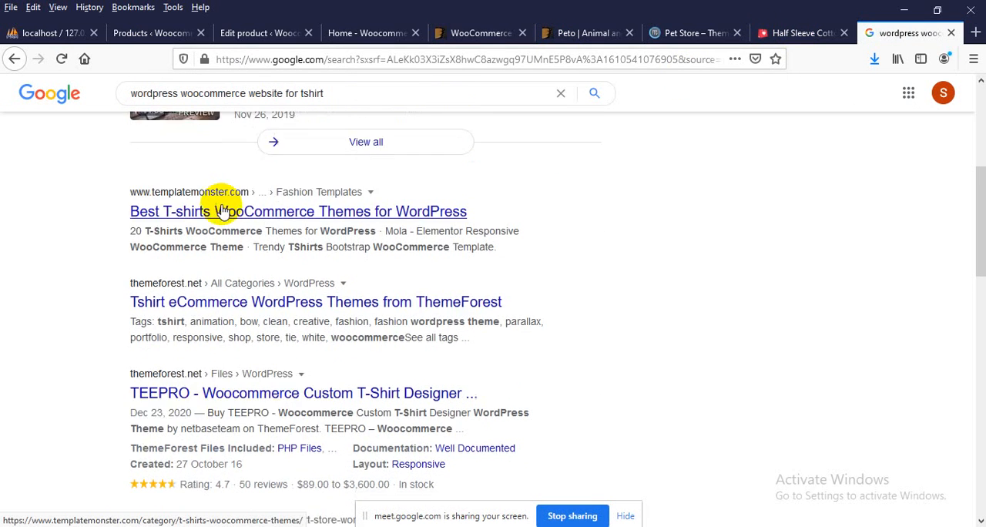
scroll(221, 209, "down", 2)
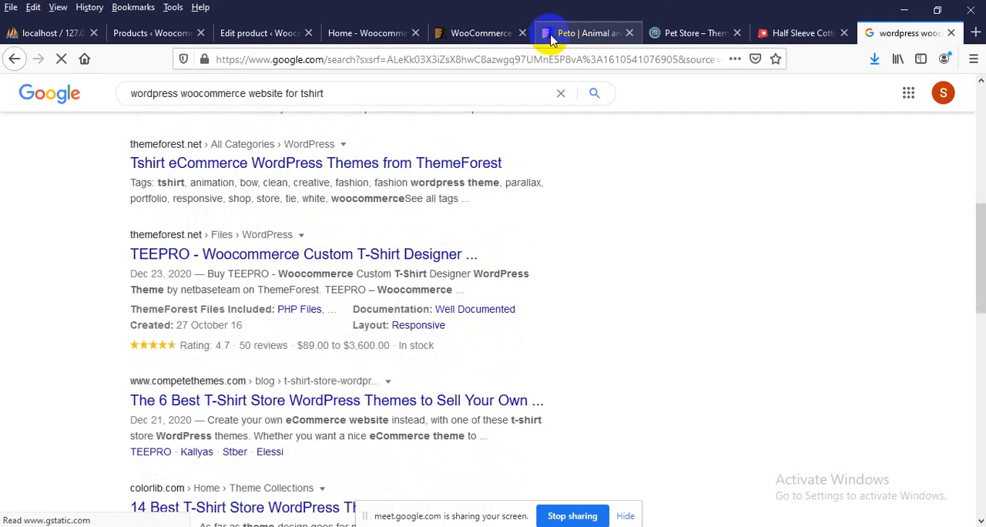
Go back to the Peto theme and its Pet Store demo, dismiss the newsletter popup and browse its categories and pet supplies
left_click(551, 40)
scroll(343, 275, "down", 2)
scroll(183, 325, "up", 4)
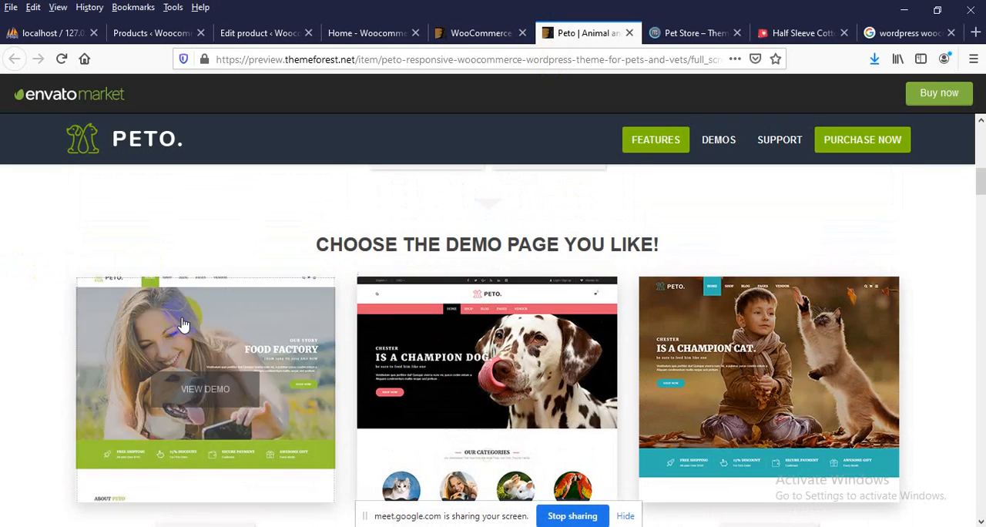
left_click(192, 346)
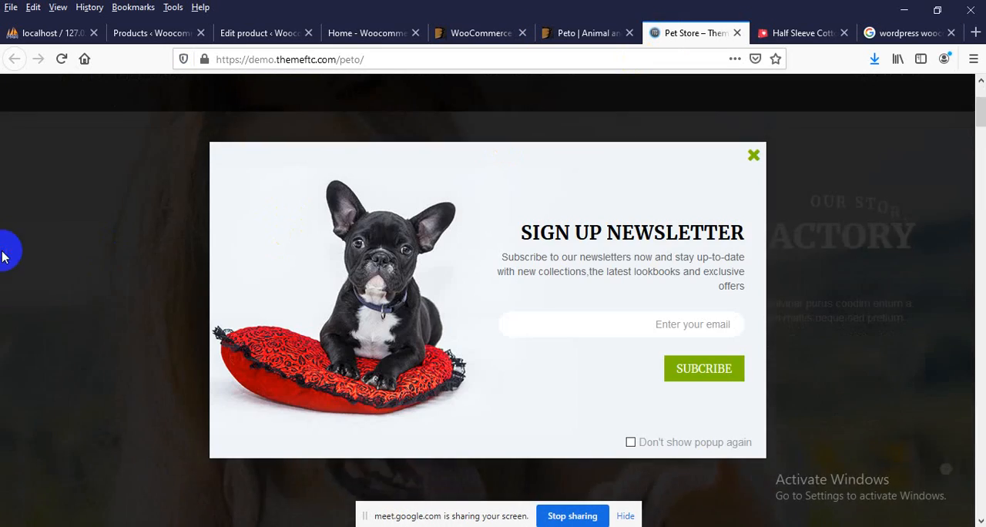
left_click(4, 257)
scroll(121, 235, "down", 12)
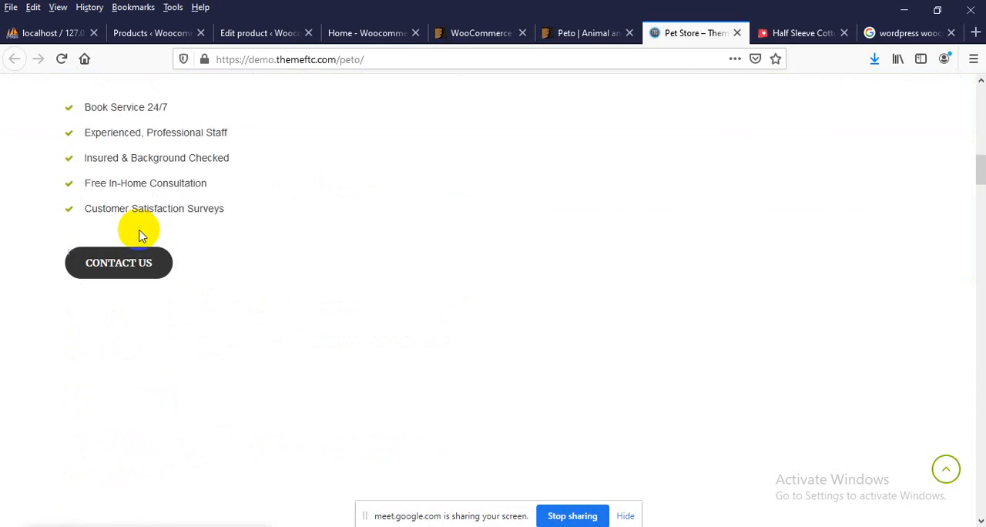
scroll(139, 231, "down", 6)
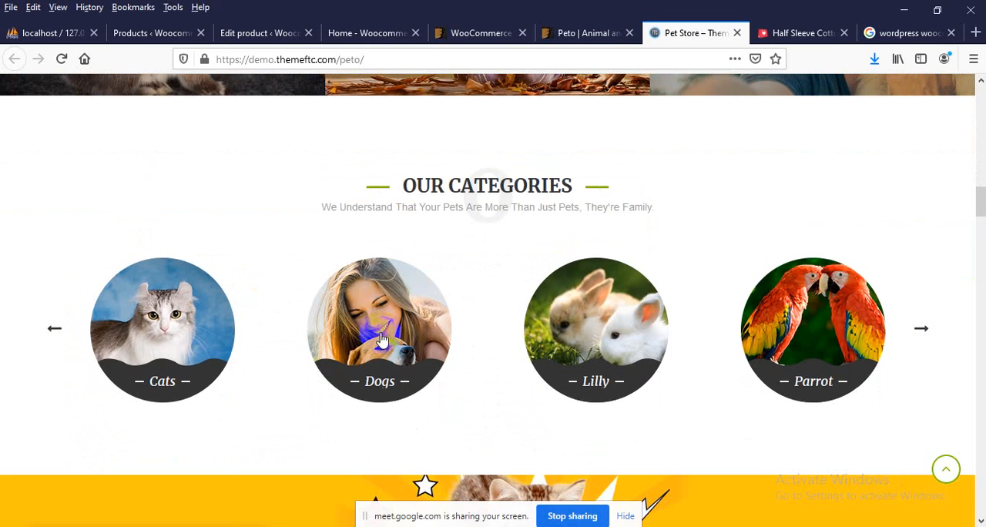
scroll(594, 341, "down", 8)
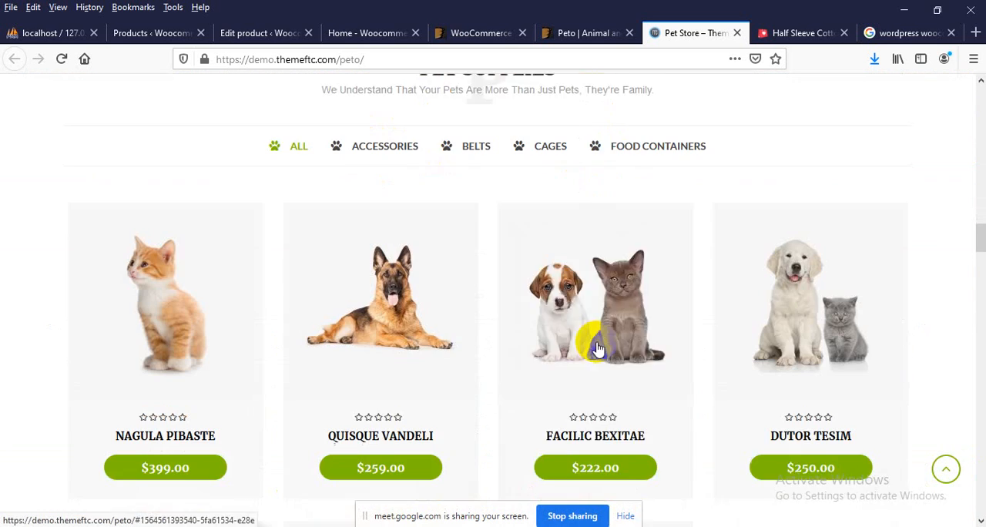
scroll(597, 348, "down", 3)
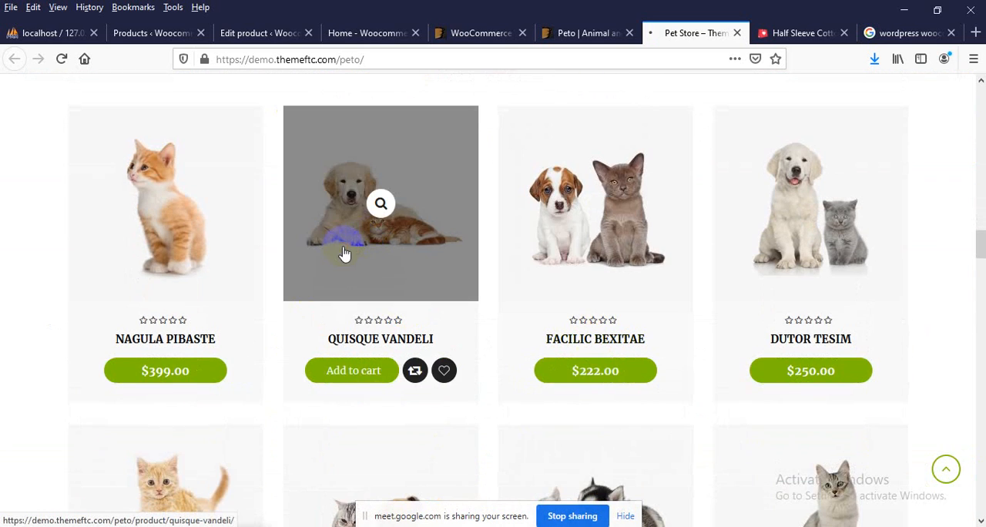
Open the Quisque vandeli product in the Pet Store demo, dismiss the newsletter popup and highlight the product name
left_click(344, 254)
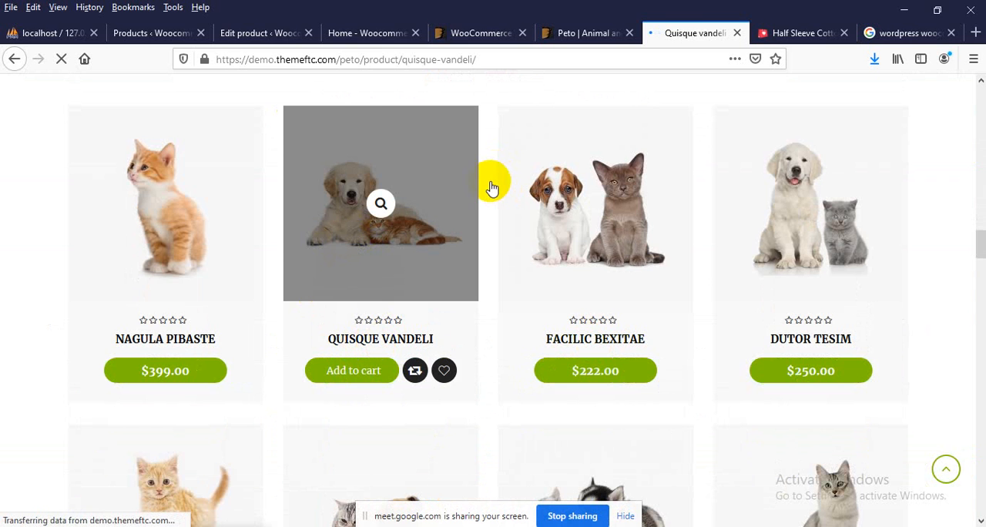
scroll(491, 189, "down", 4)
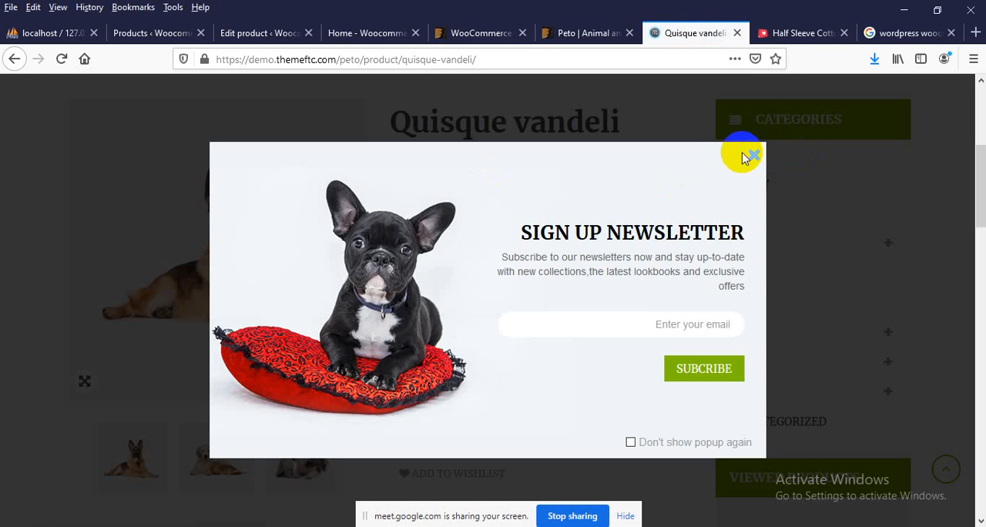
left_click(753, 158)
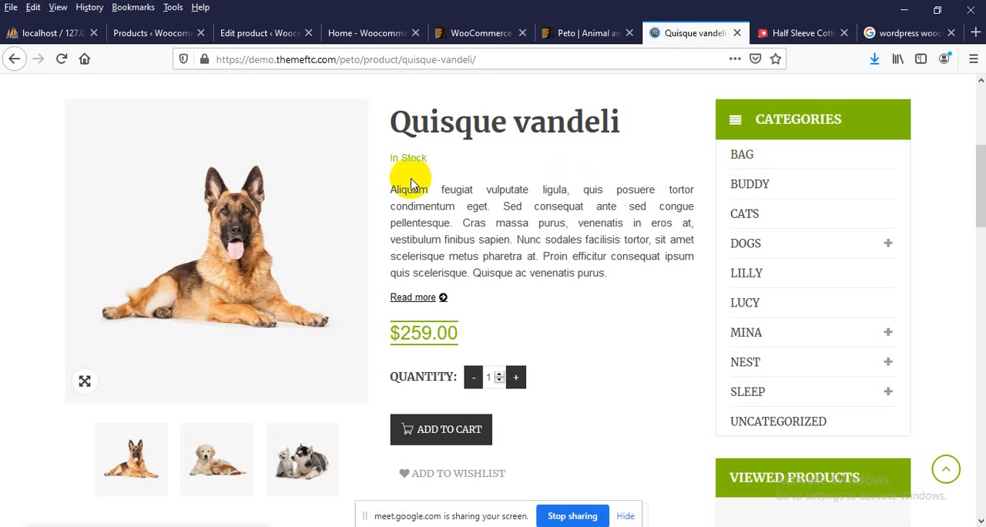
left_click_drag(412, 120, 491, 117)
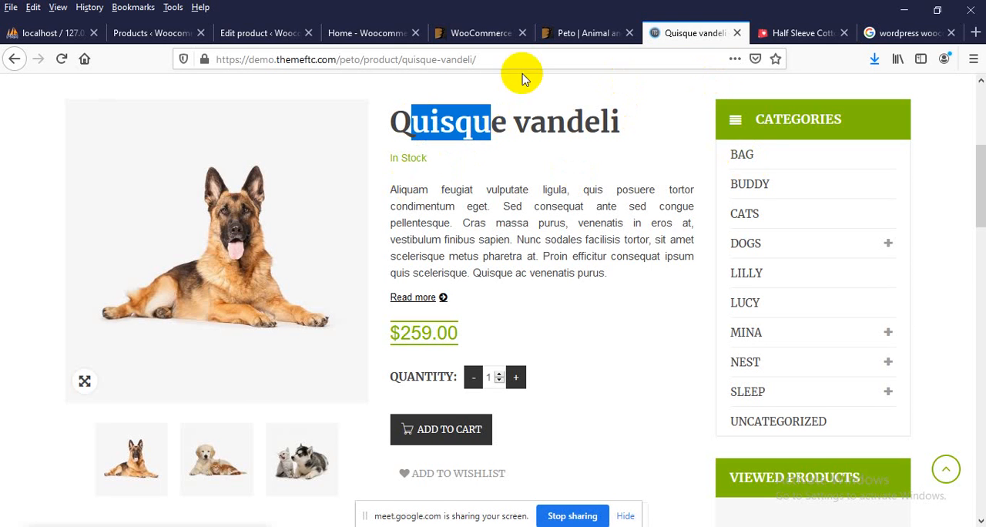
Return to the Sundor t-shirt's edit page and update the published product
left_click(365, 34)
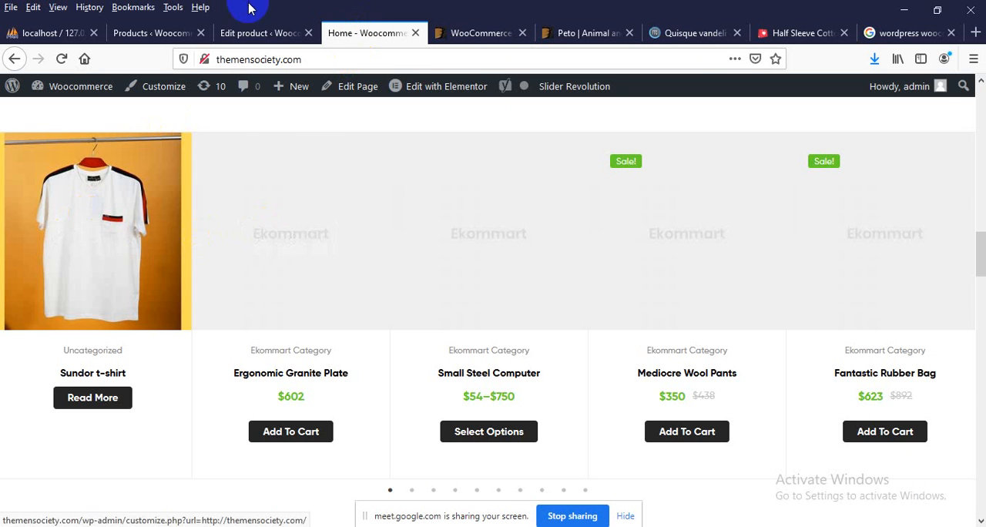
left_click(240, 32)
scroll(570, 308, "up", 5)
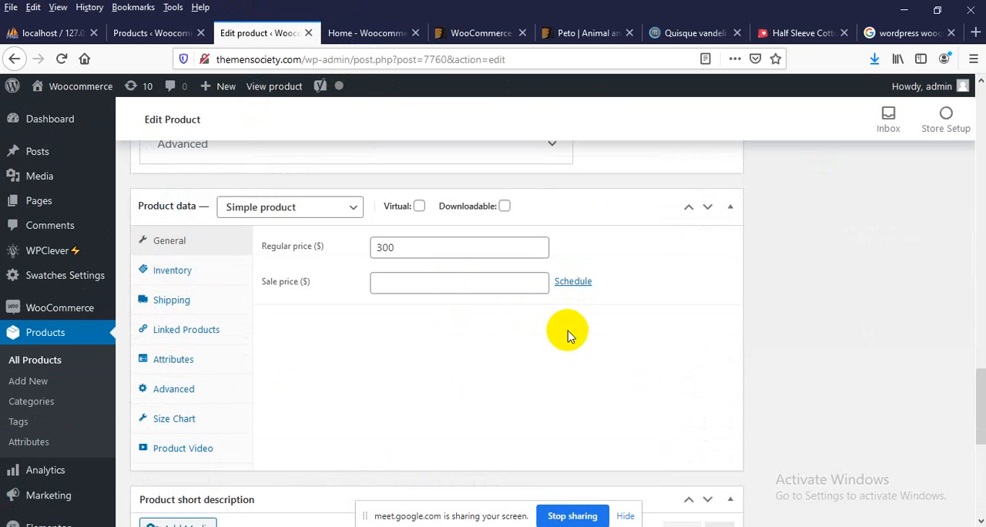
scroll(781, 293, "up", 10)
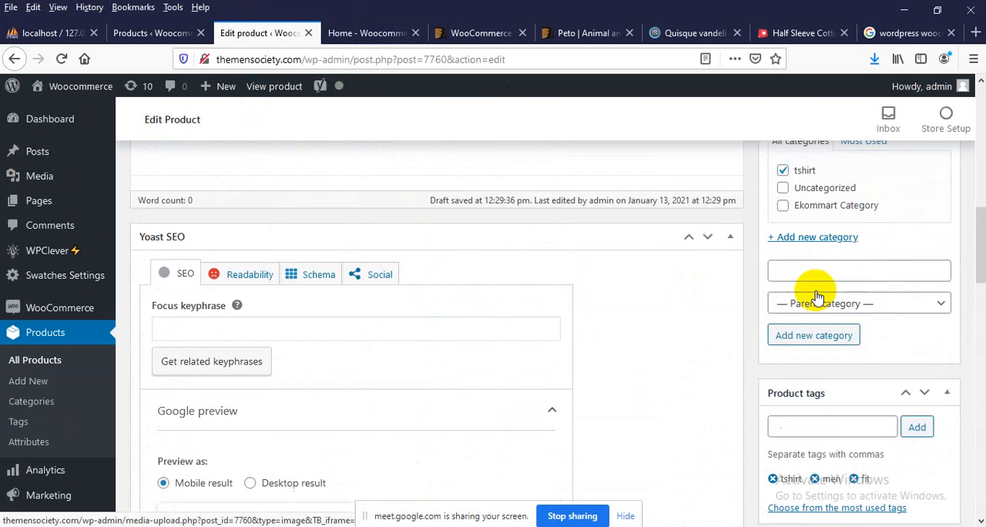
scroll(816, 297, "up", 3)
left_click(928, 287)
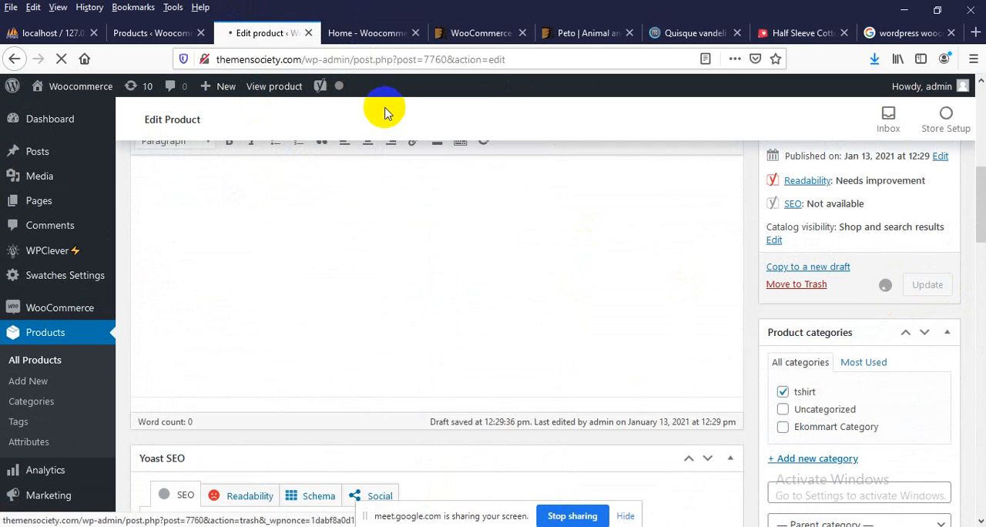
Reload the store's home page and open the Sundor t-shirt from the Featured Products
left_click(364, 33)
scroll(200, 185, "up", 2)
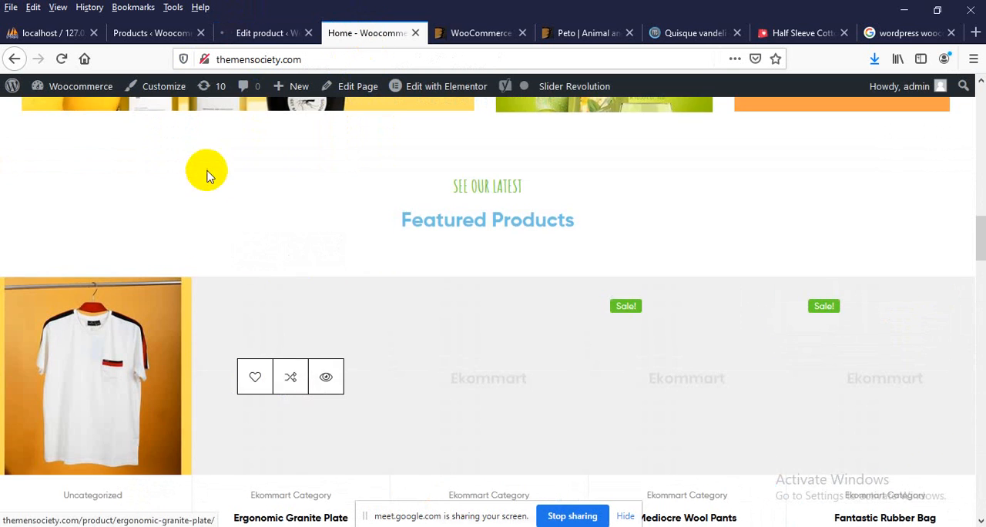
right_click(182, 214)
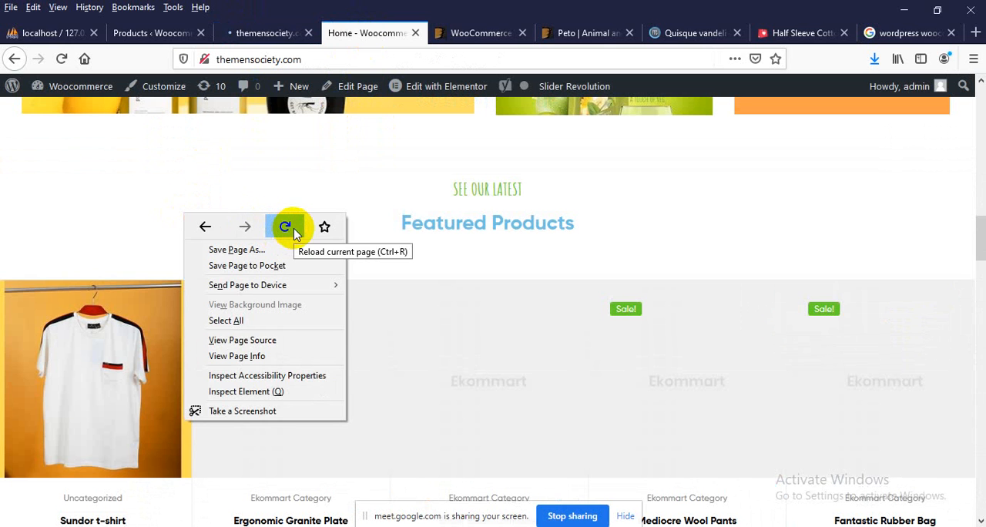
left_click(285, 227)
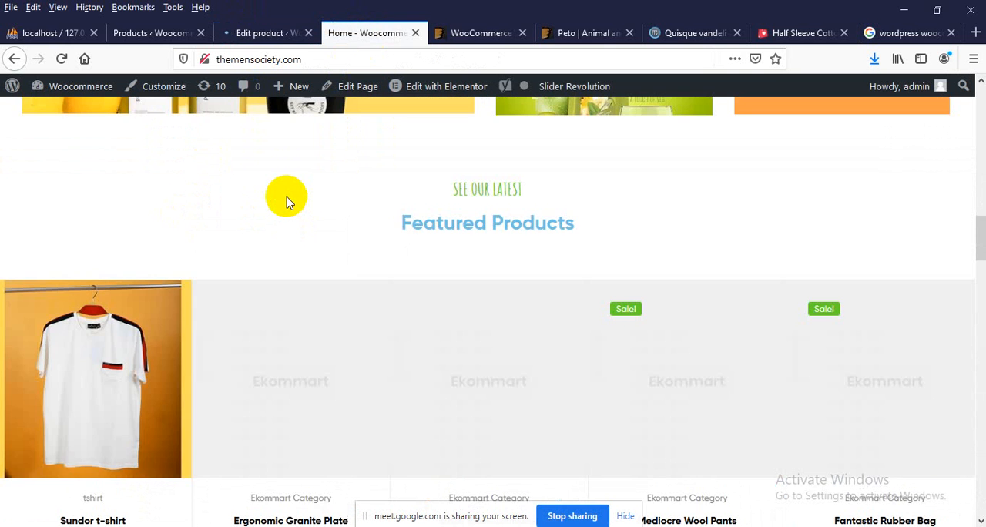
scroll(286, 202, "down", 3)
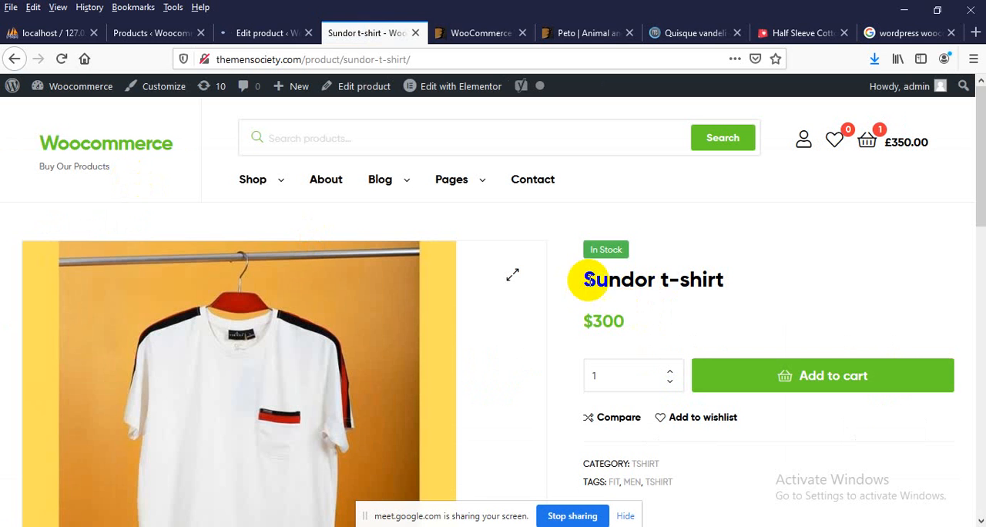
Review the name, price, category and tags on the Sundor t-shirt's product page
left_click_drag(585, 280, 737, 277)
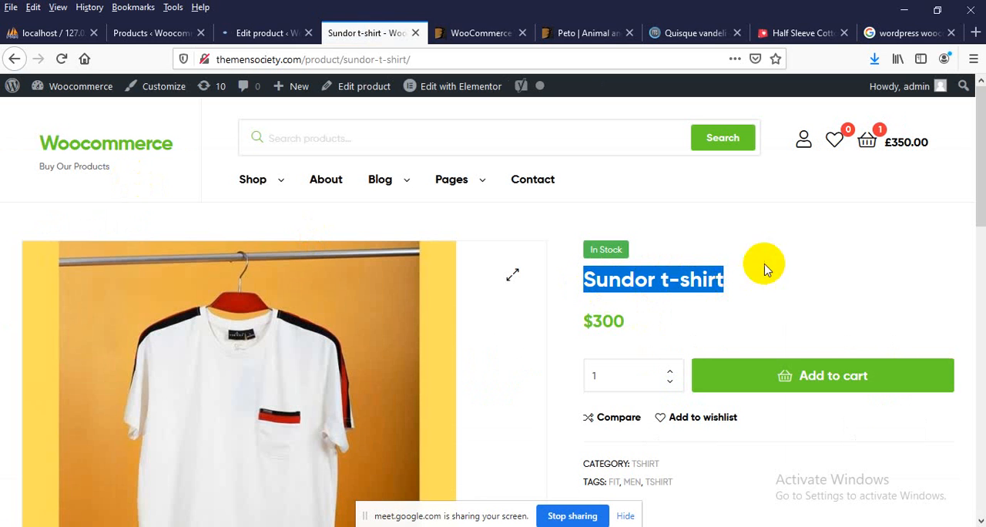
left_click(735, 276)
left_click_drag(580, 327, 615, 325)
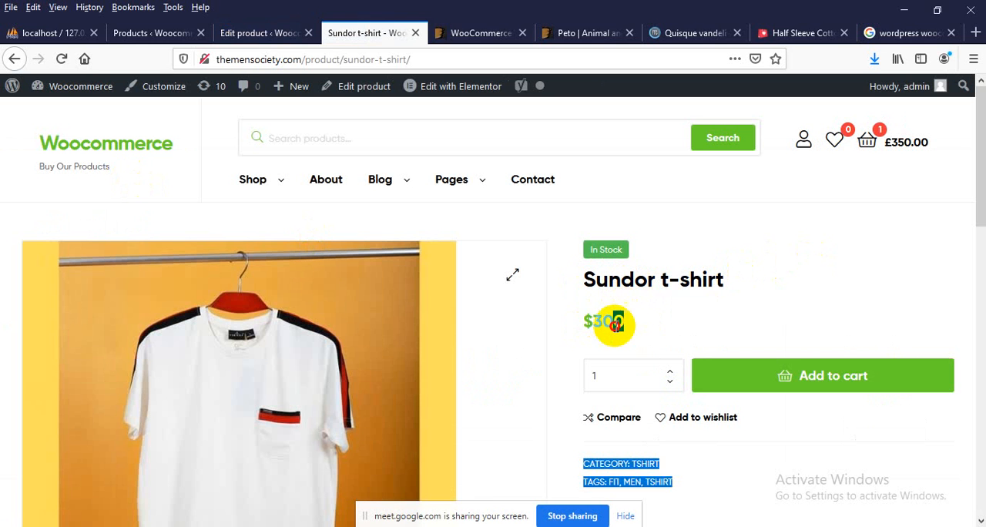
left_click(639, 326)
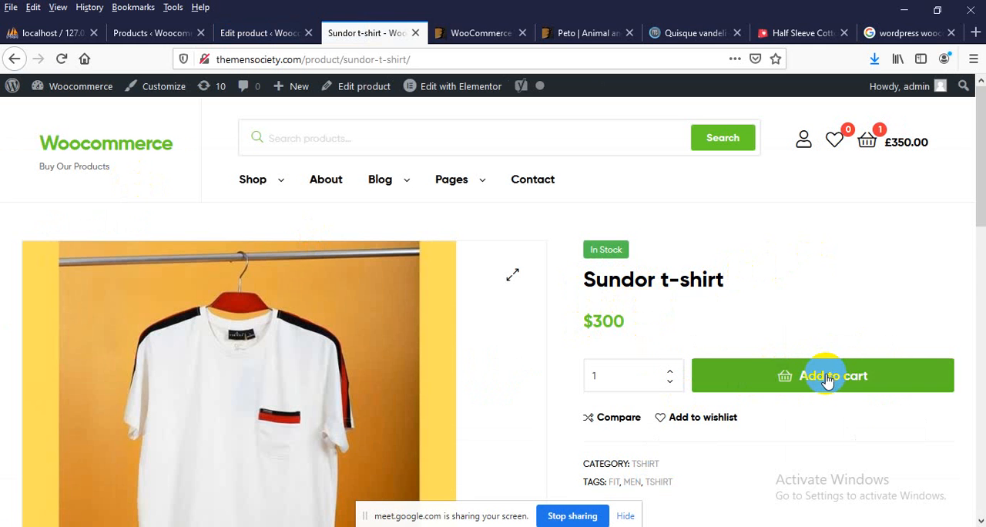
scroll(799, 373, "down", 1)
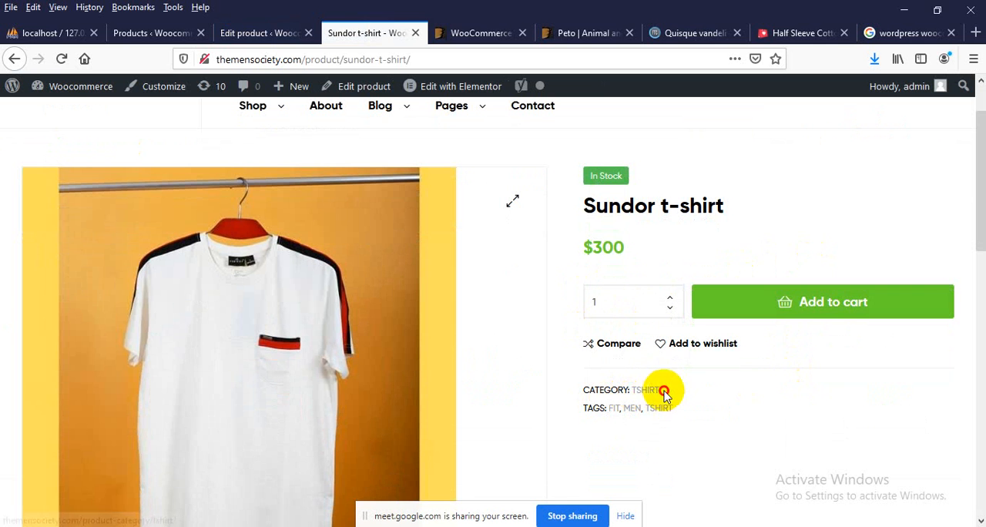
left_click_drag(663, 391, 644, 390)
scroll(667, 390, "down", 2)
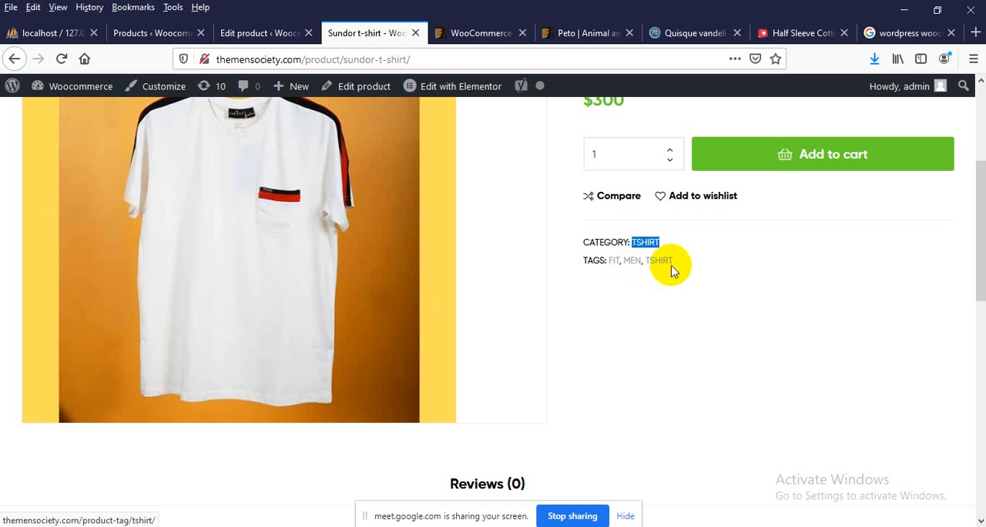
left_click_drag(674, 263, 610, 261)
scroll(567, 332, "up", 1)
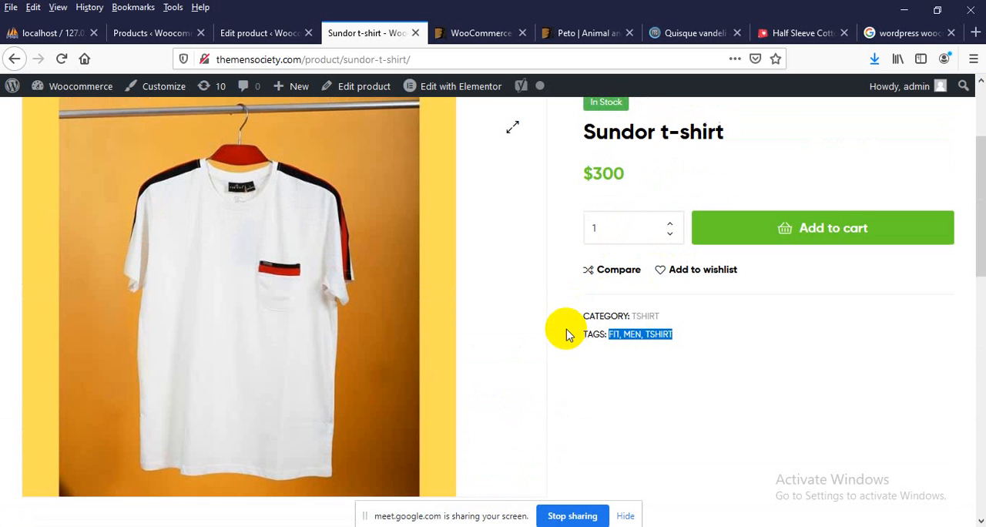
Select the whole description paragraph on the demo's Quisque vandeli product page
left_click(661, 32)
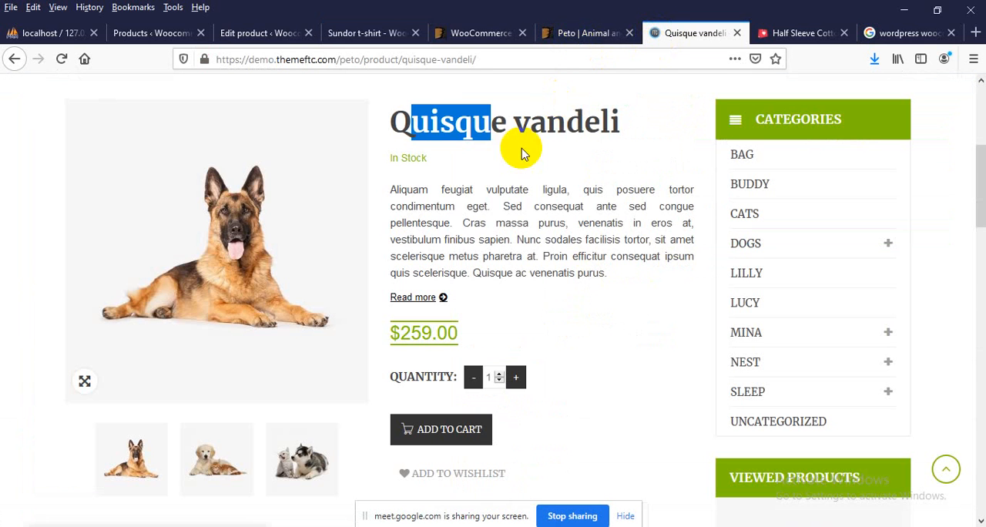
left_click_drag(400, 190, 627, 272)
left_click(547, 232)
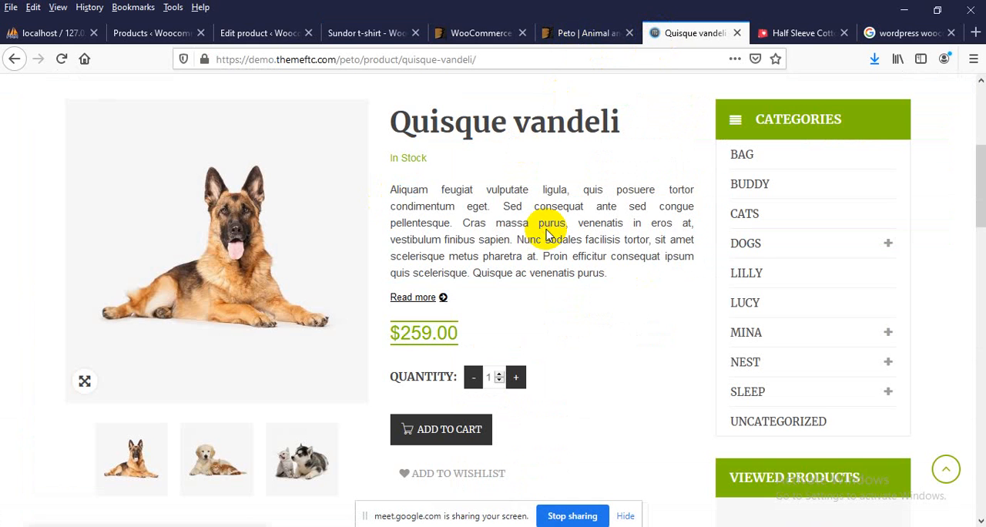
triple_click(474, 237)
key("ctrl+c")
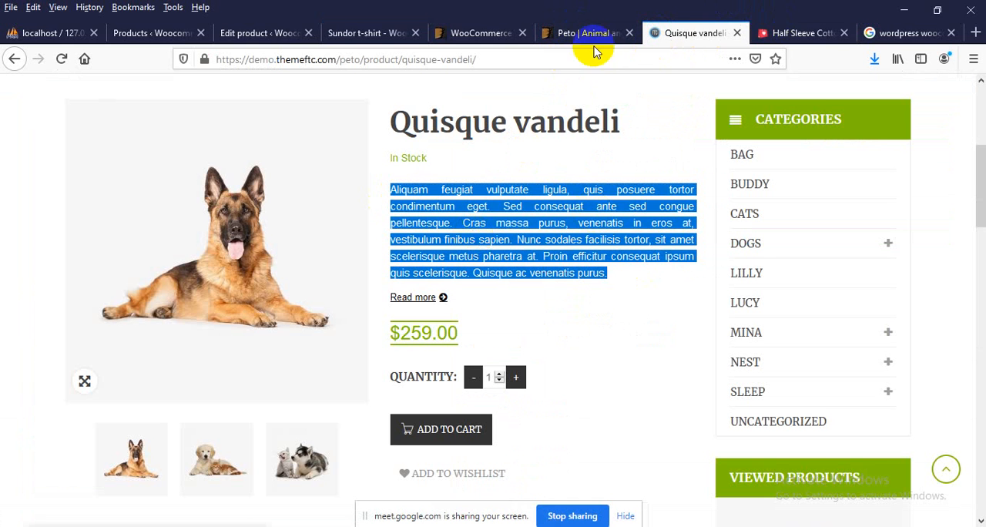
Return to the Sundor t-shirt's edit page and paste the demo product's copied paragraph into the product short description
left_click(233, 32)
scroll(418, 297, "down", 6)
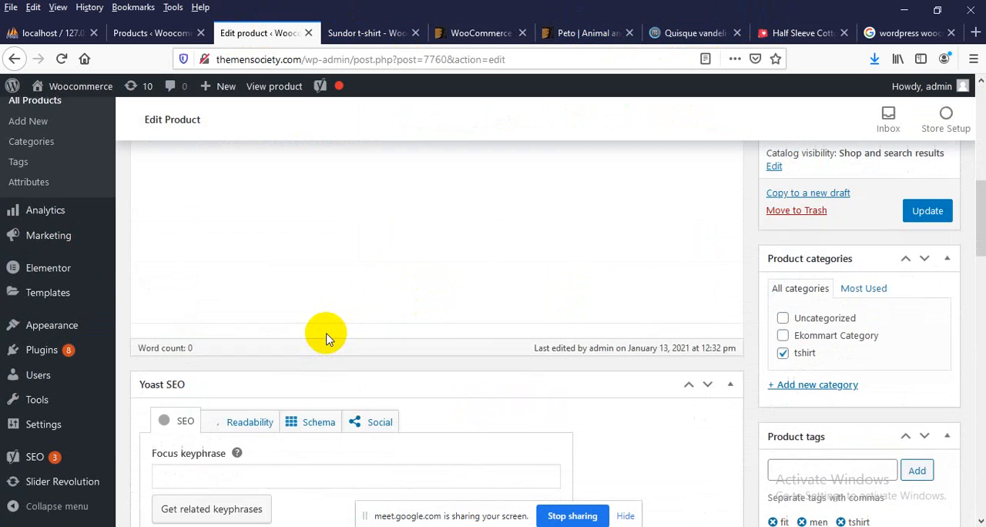
scroll(326, 334, "up", 1)
scroll(242, 325, "up", 2)
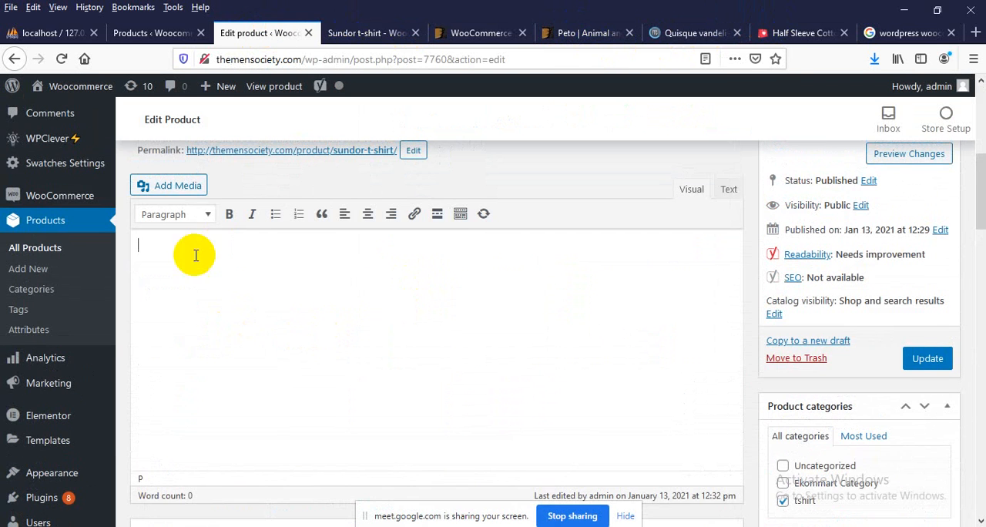
scroll(337, 256, "down", 10)
scroll(344, 249, "down", 6)
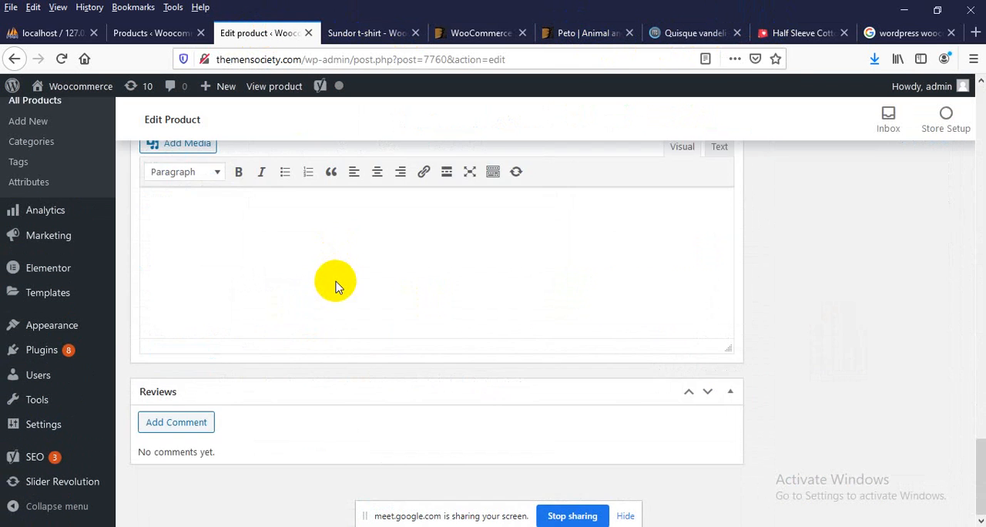
scroll(334, 281, "up", 2)
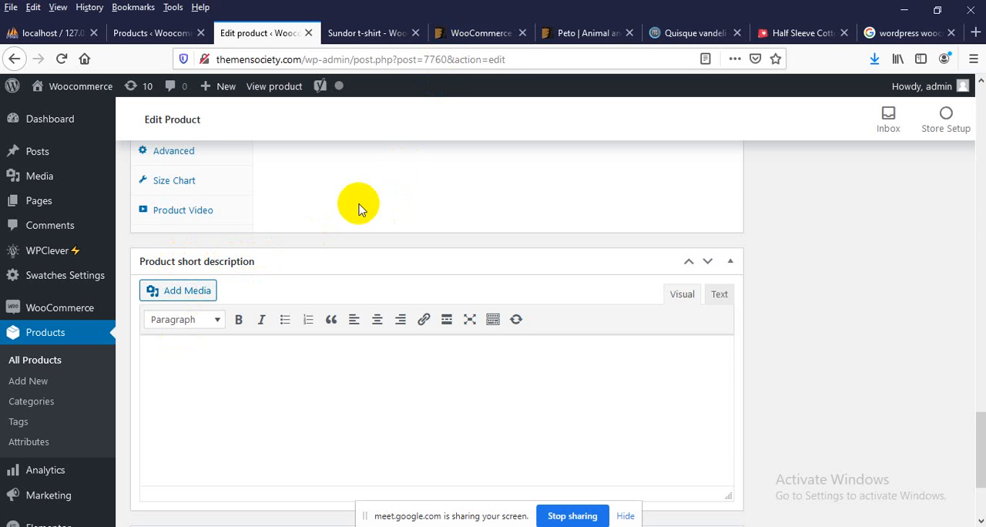
scroll(331, 231, "down", 2)
left_click(290, 310)
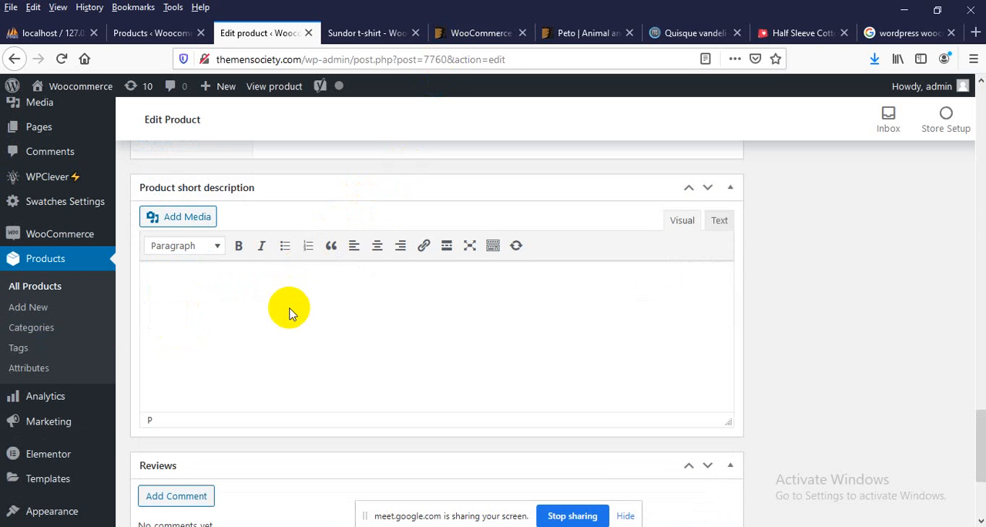
key("ctrl+v")
Update the published Sundor t-shirt product with its new short description
scroll(880, 351, "up", 6)
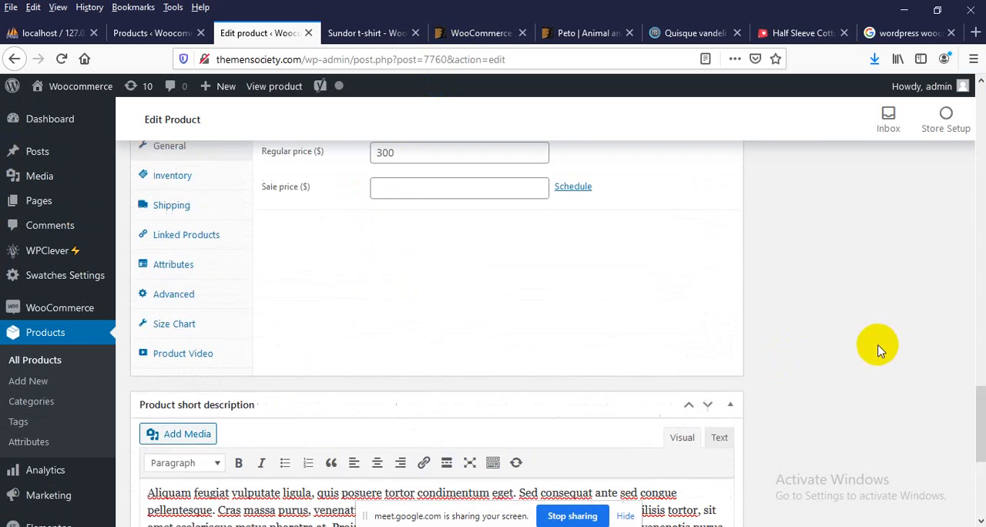
scroll(878, 348, "up", 15)
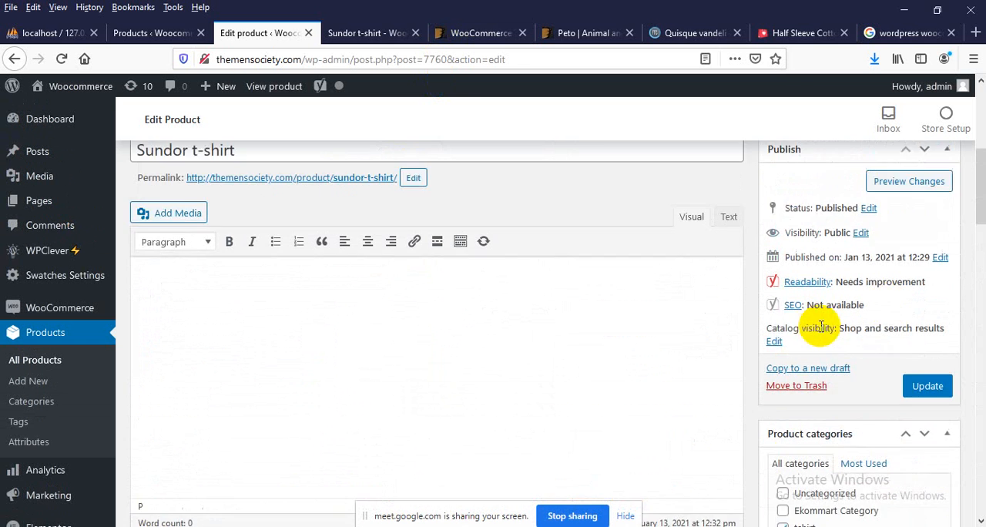
left_click(918, 419)
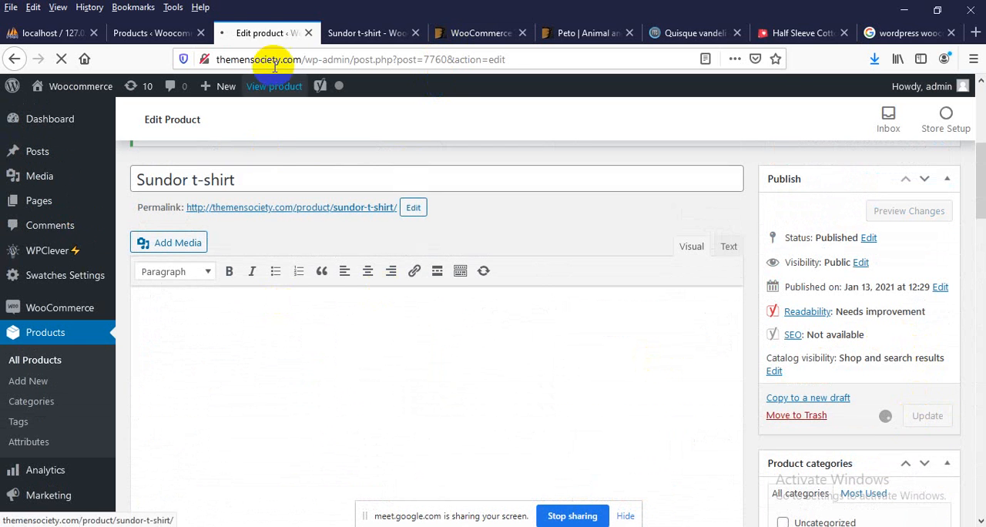
Reload the Sundor t-shirt's store page and review the short description below the price
left_click(351, 34)
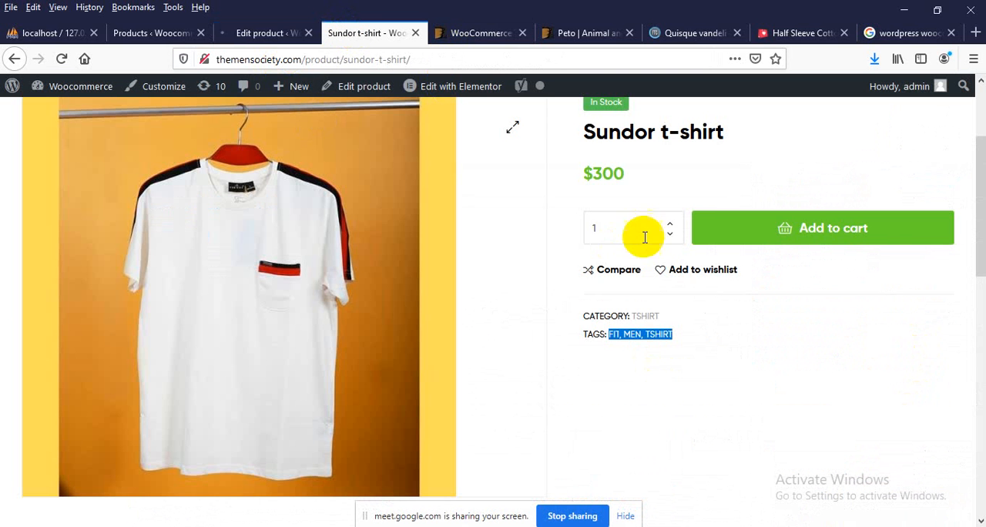
right_click(602, 148)
left_click(660, 131)
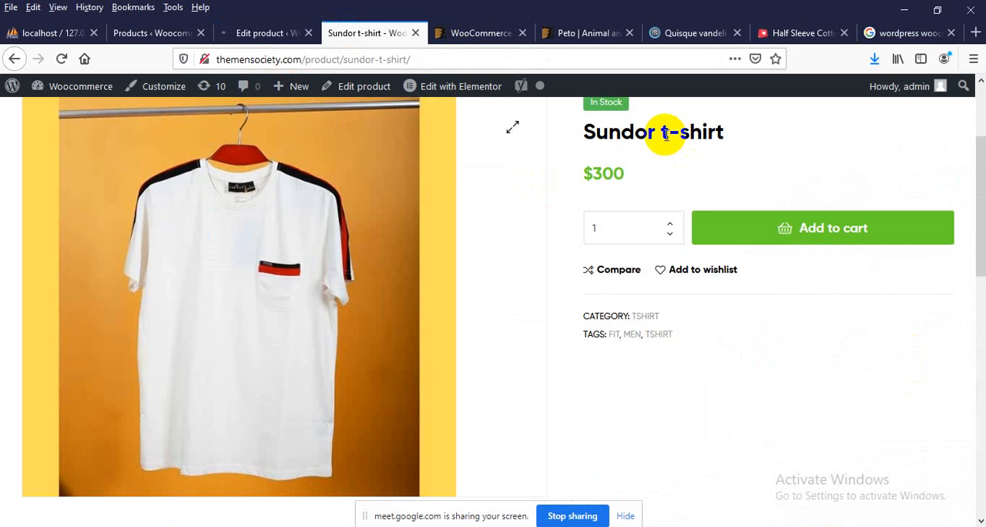
right_click(664, 128)
left_click(753, 145)
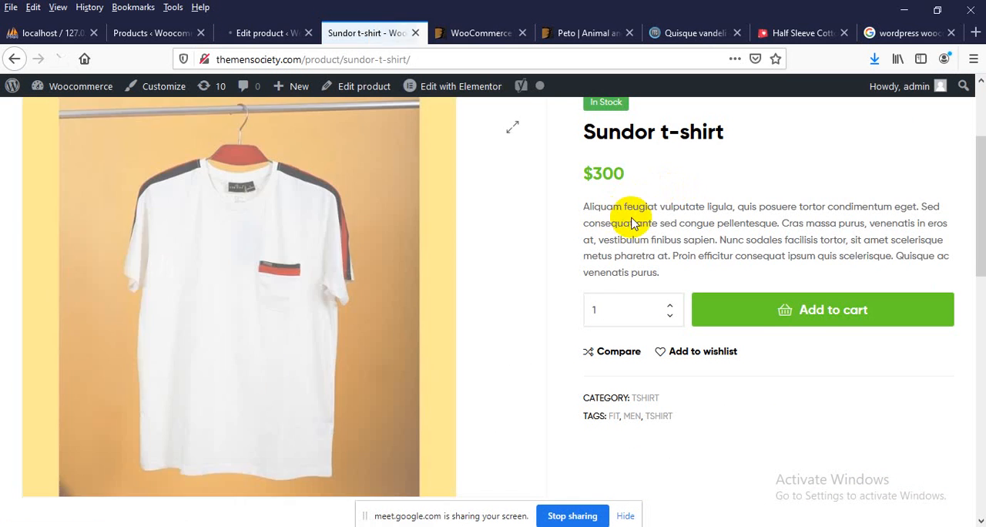
triple_click(651, 223)
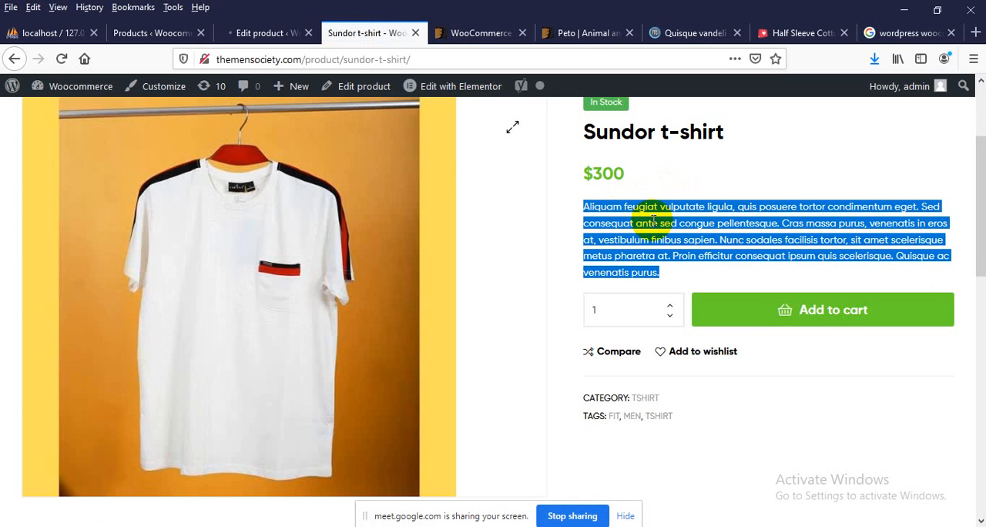
left_click(652, 222)
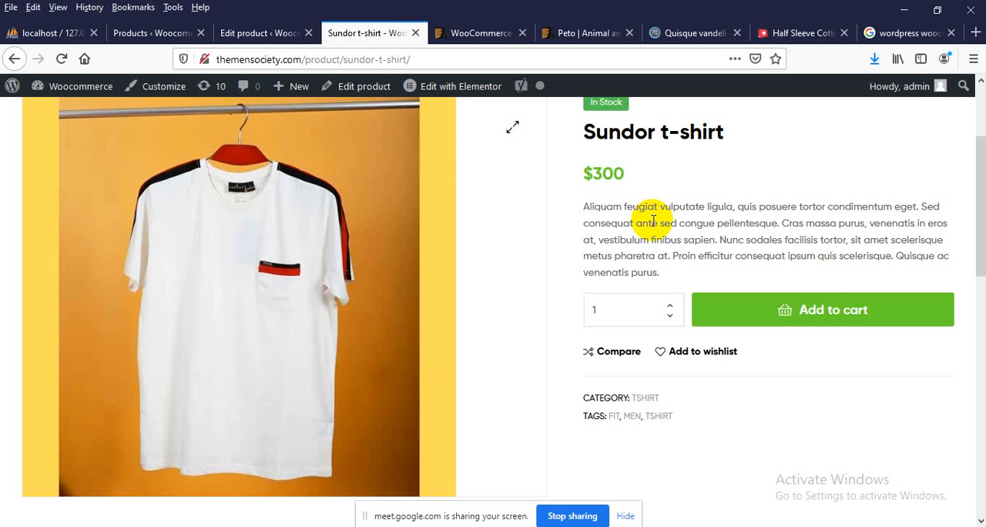
Return to the Sundor t-shirt's edit page, set its sale price to 280 and update the product
scroll(634, 269, "down", 2)
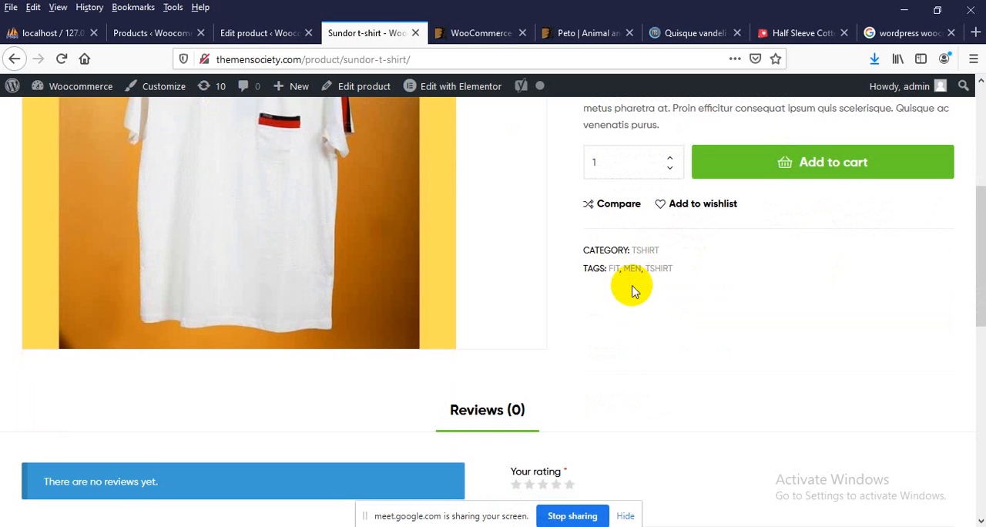
scroll(655, 227, "up", 2)
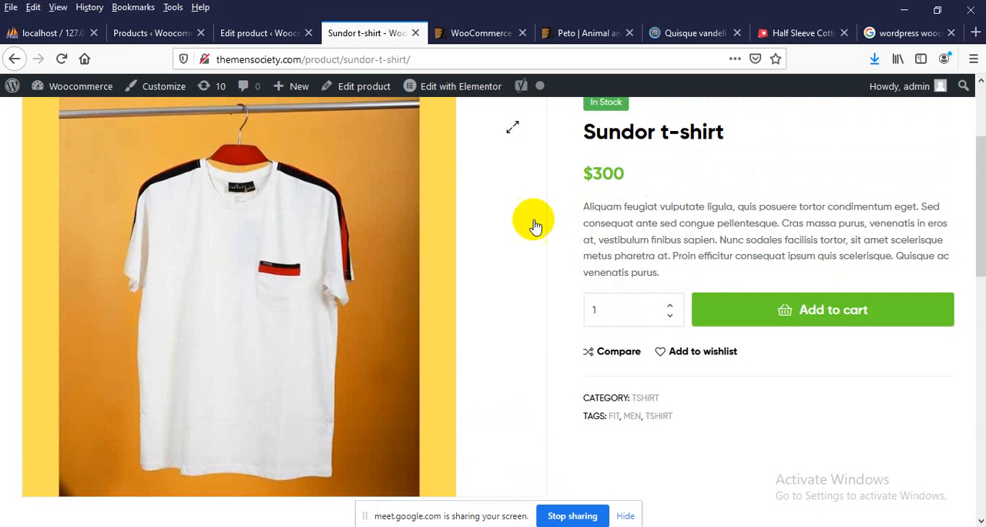
left_click(239, 33)
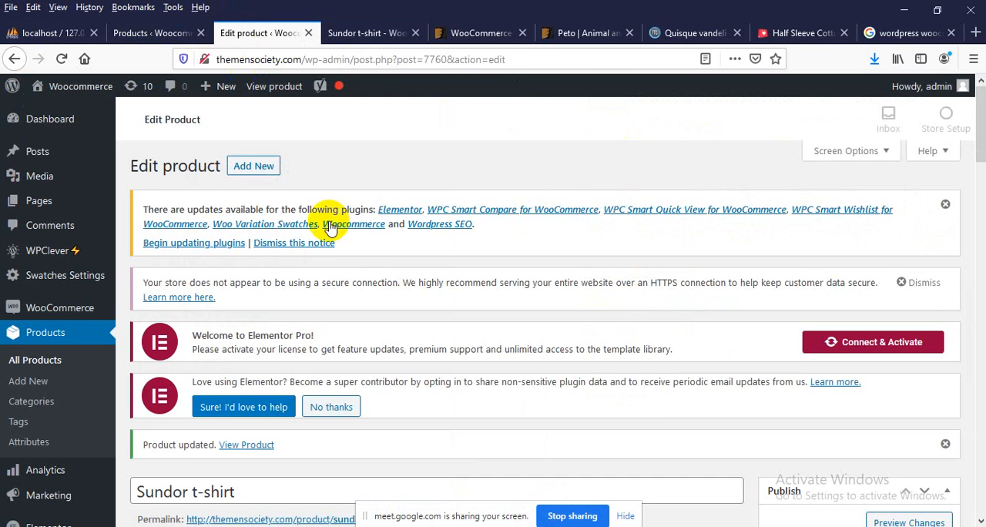
scroll(385, 262, "down", 15)
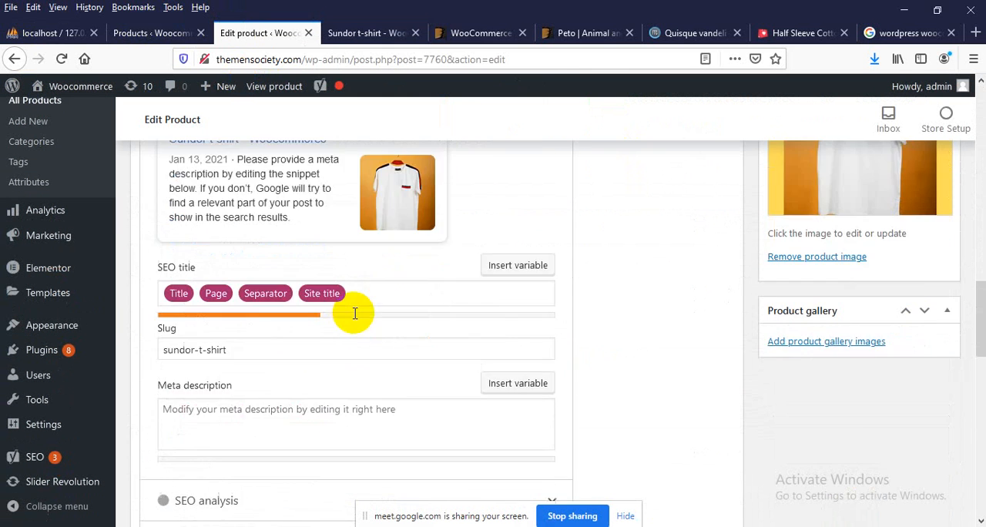
scroll(355, 314, "down", 5)
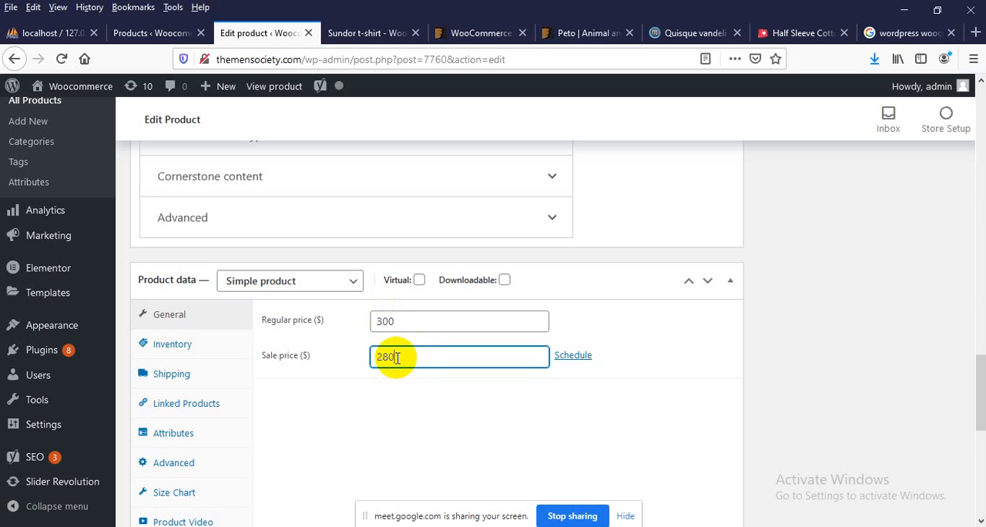
scroll(853, 301, "up", 10)
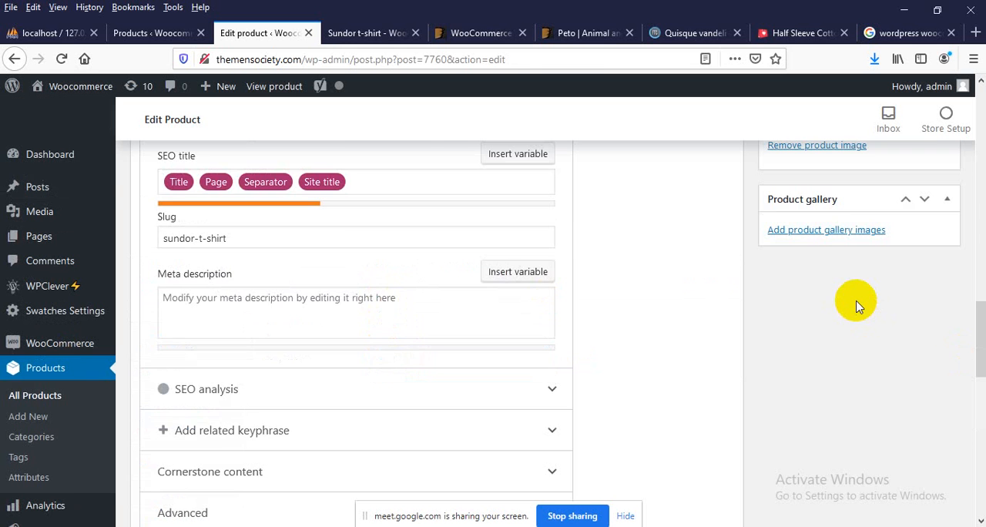
scroll(905, 286, "up", 3)
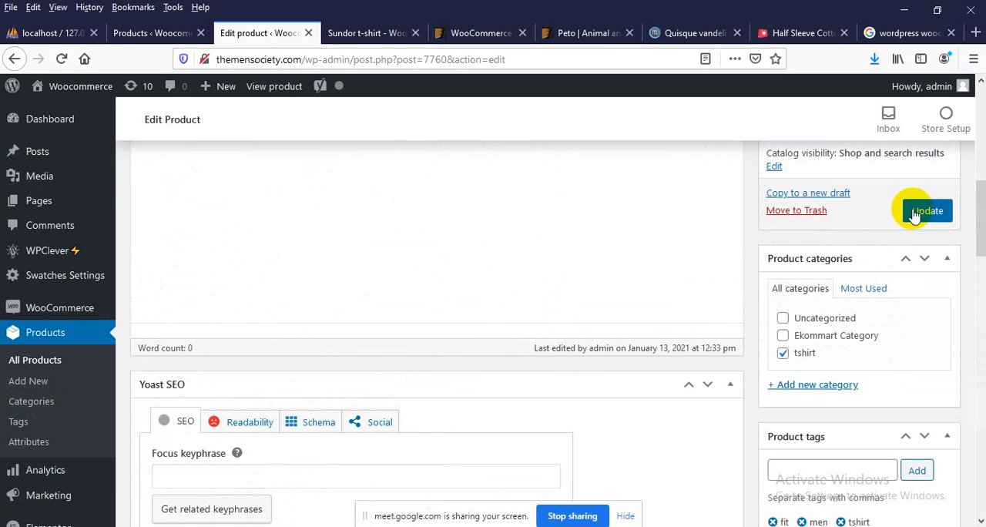
left_click(922, 212)
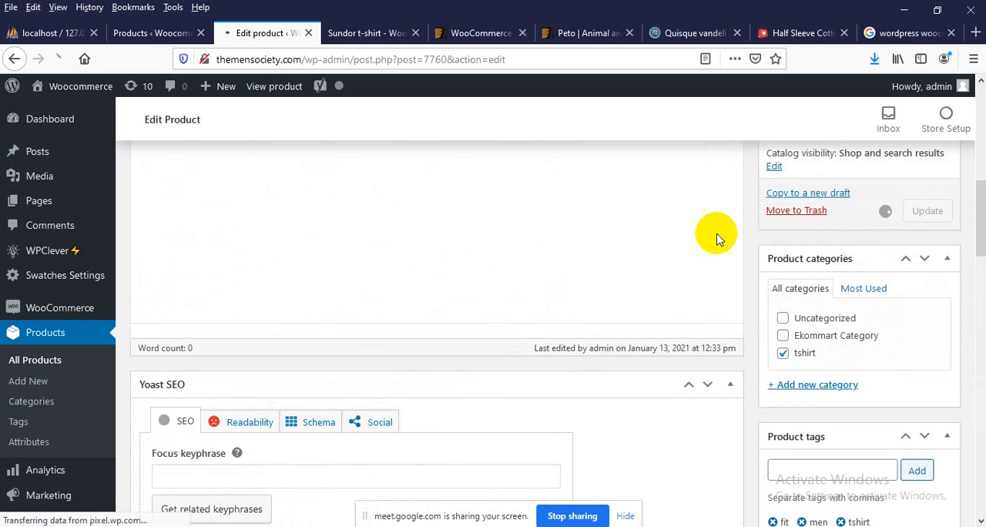
Reload the Sundor t-shirt's store page and check the sale price beside the struck-through regular price
left_click(362, 31)
right_click(602, 202)
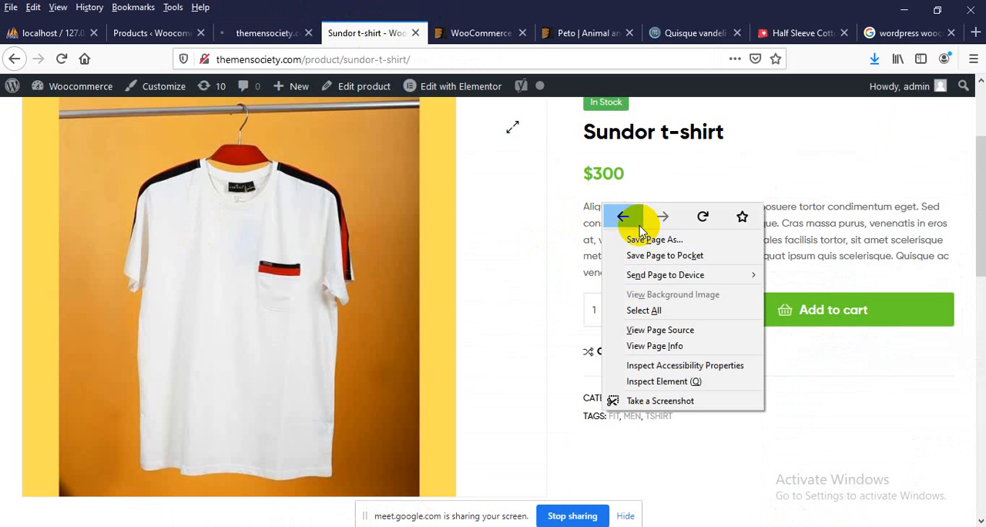
left_click(698, 214)
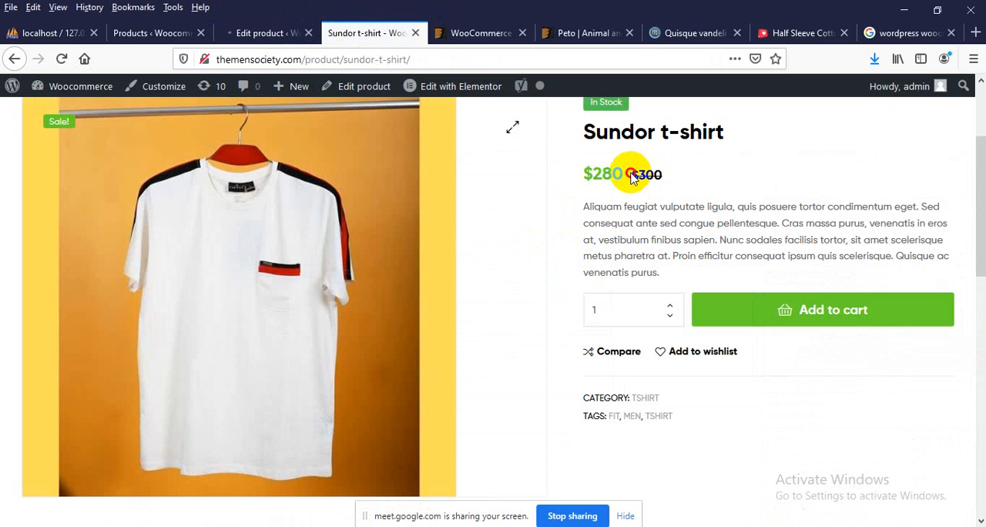
left_click_drag(632, 176, 666, 175)
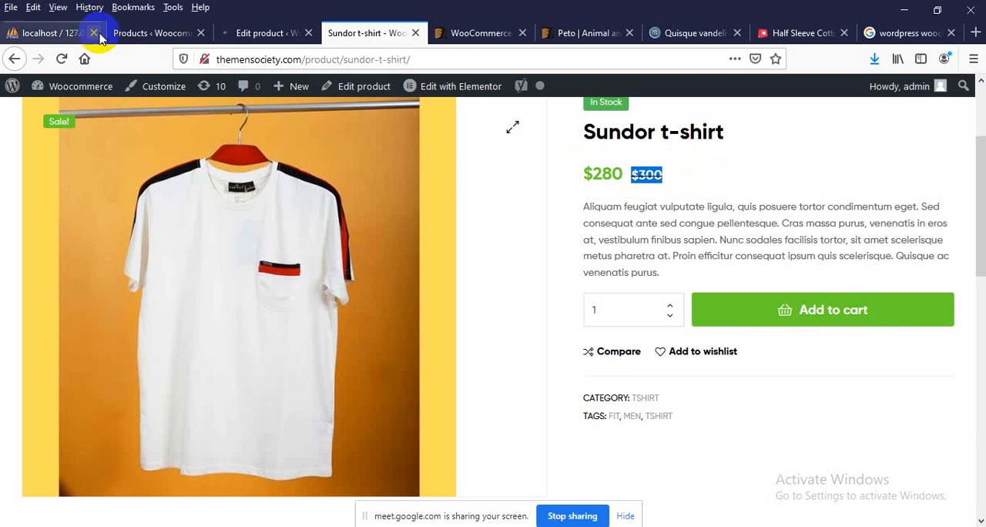
Open the WooCommerce settings from the Products page in a new browser tab and place it before the Products tab
left_click(139, 35)
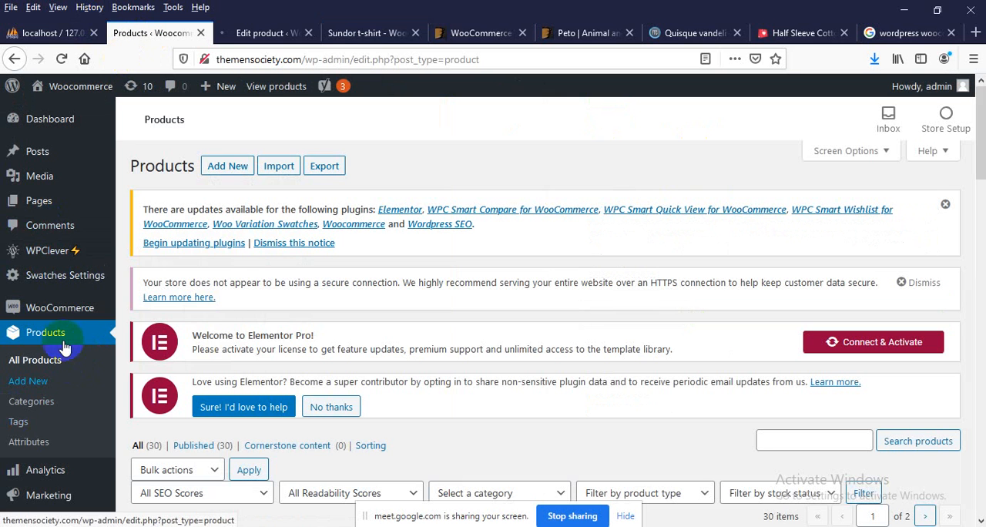
mouse_move(59, 319)
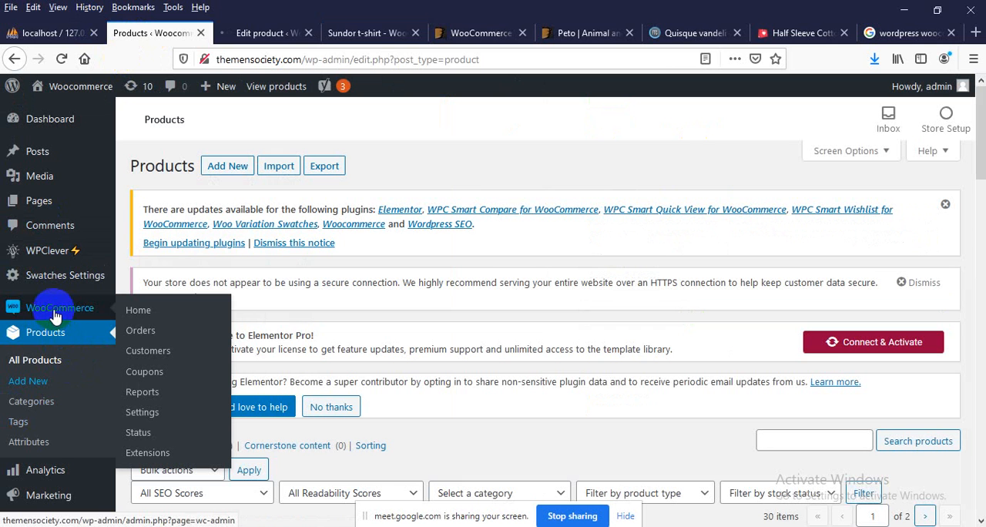
middle_click(142, 414)
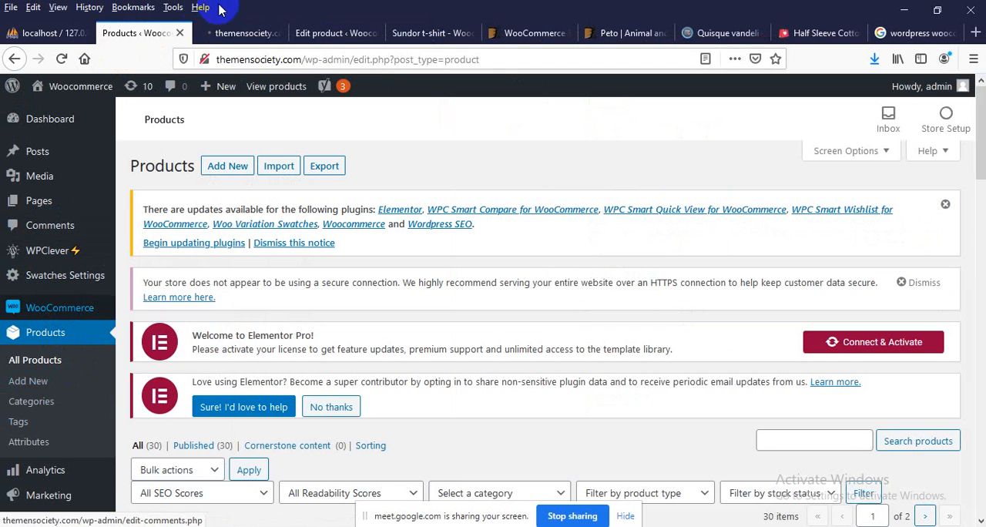
left_click_drag(231, 33, 158, 21)
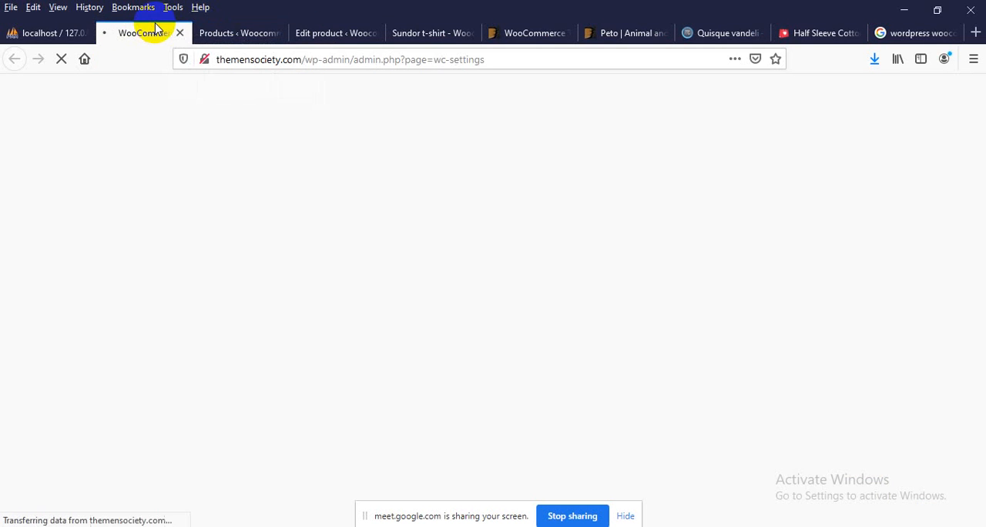
Set the store currency to Bangladeshi taka in the general settings' currency options and save the changes
scroll(242, 325, "down", 10)
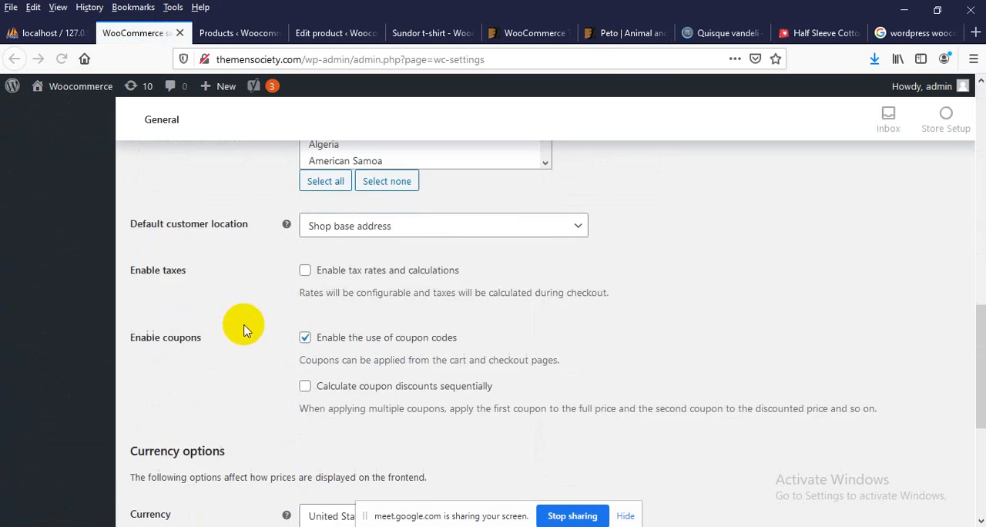
scroll(245, 330, "down", 5)
left_click(346, 234)
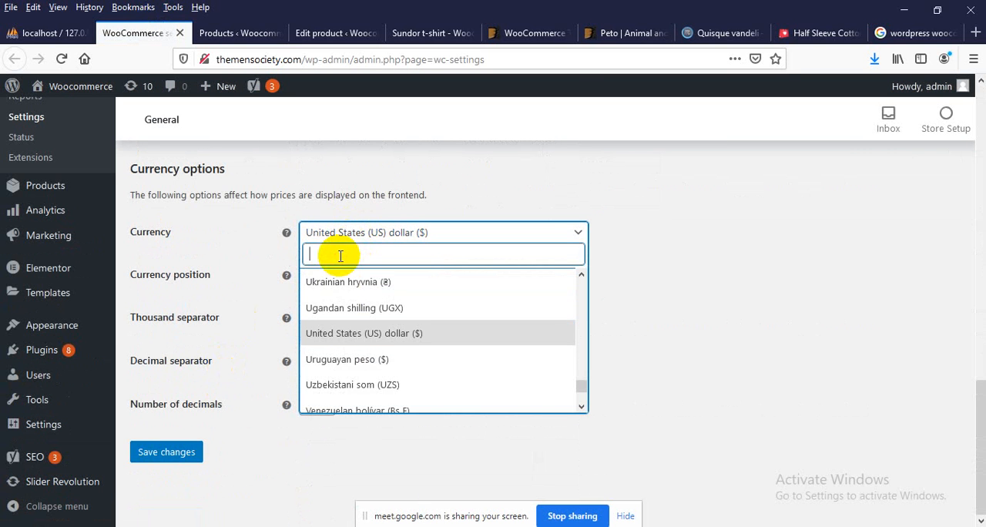
type("tak")
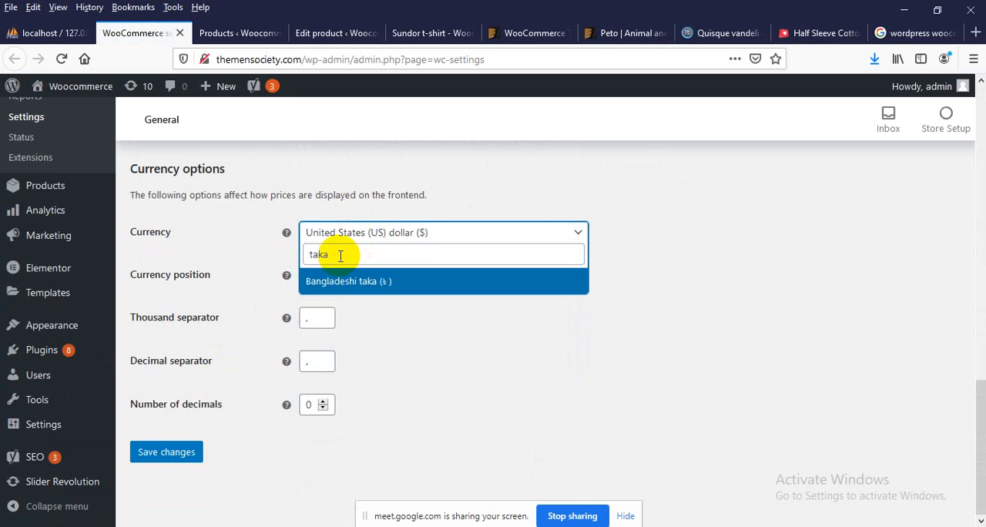
type("a")
left_click(341, 283)
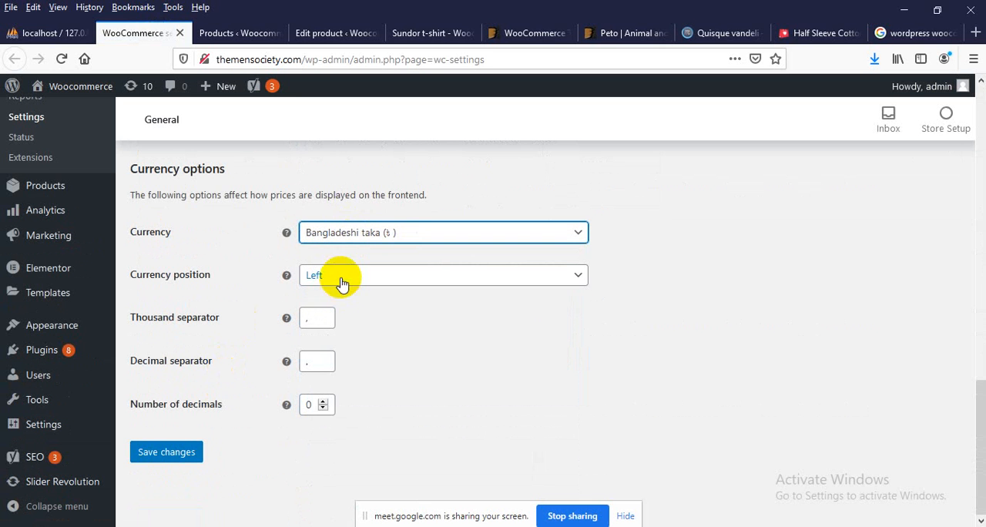
left_click(171, 459)
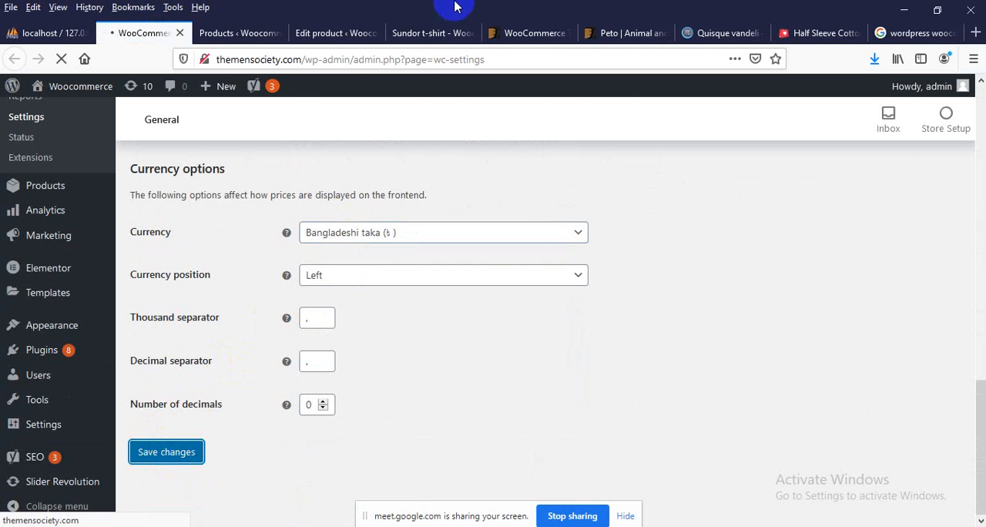
Reload the Sundor t-shirt's store page and review the currency symbol on its sale and regular prices
left_click(416, 33)
right_click(553, 202)
key("Escape")
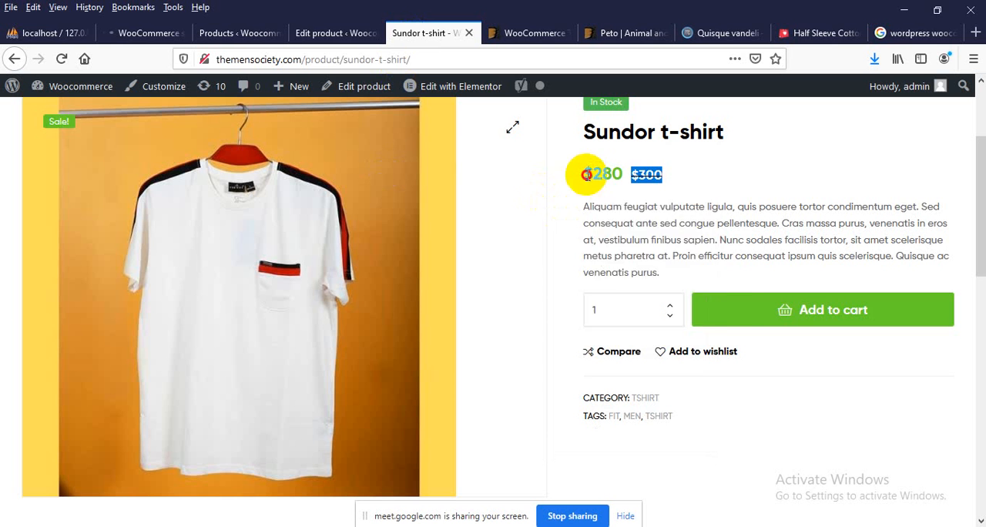
right_click(589, 177)
left_click(682, 187)
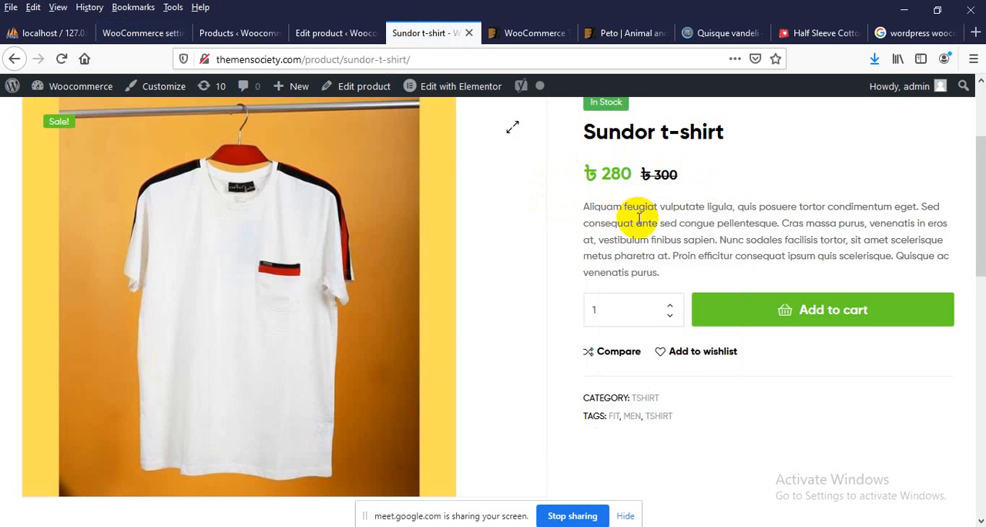
scroll(652, 224, "up", 1)
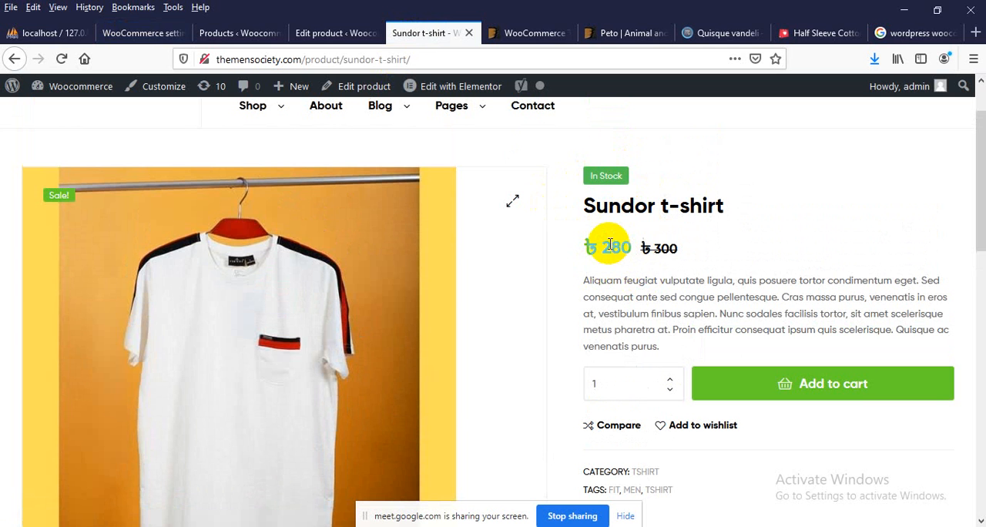
scroll(597, 245, "down", 3)
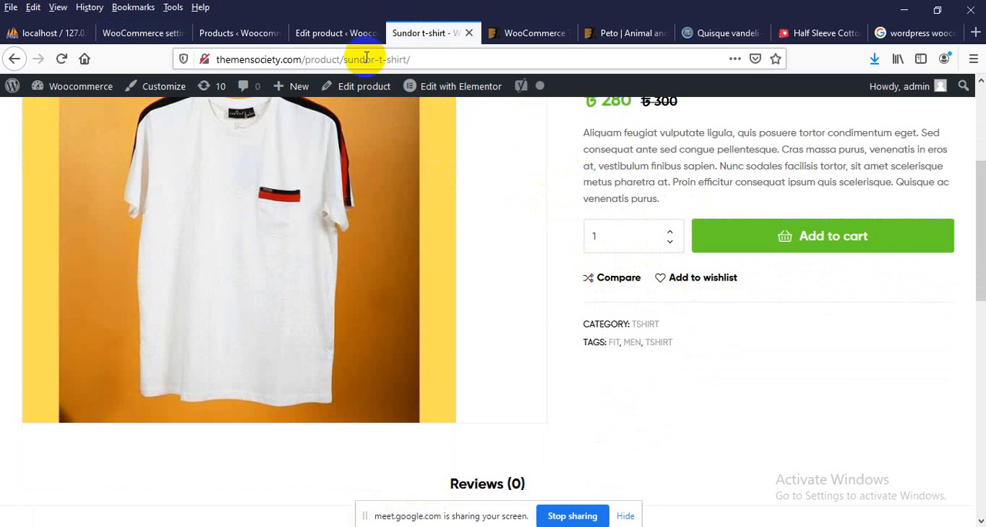
Look over the Sundor t-shirt's edit page and view the second and third gallery images on the demo's Quisque vandeli page
left_click(328, 32)
scroll(292, 370, "down", 10)
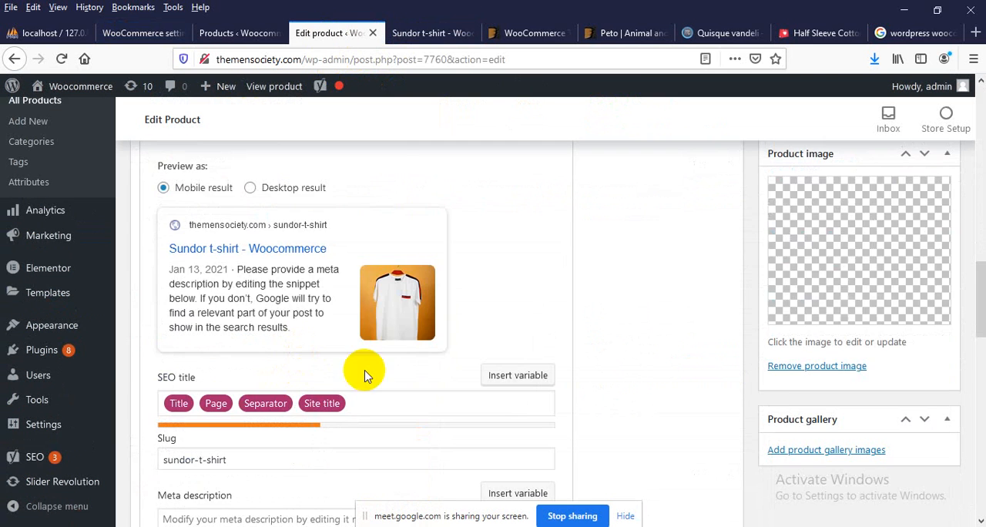
scroll(585, 255, "up", 4)
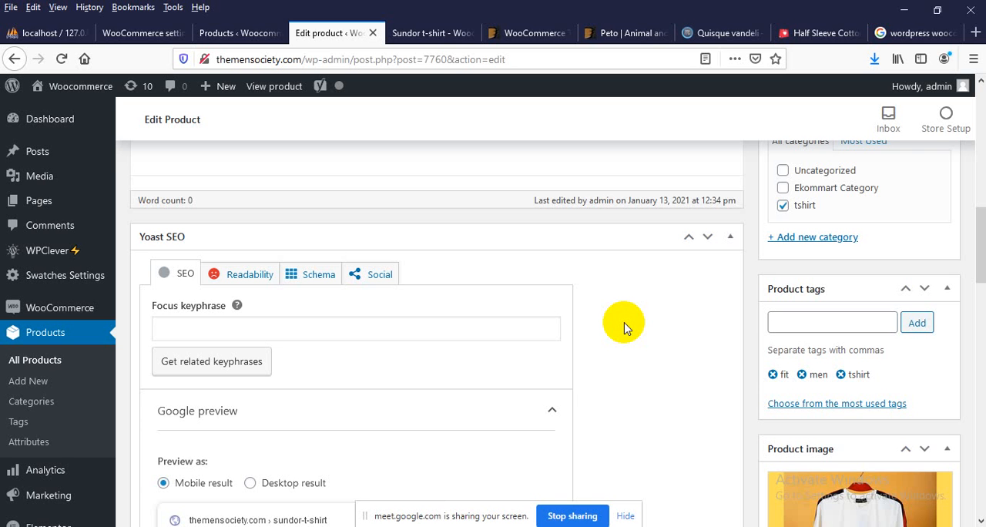
left_click(426, 33)
left_click(647, 33)
left_click(693, 31)
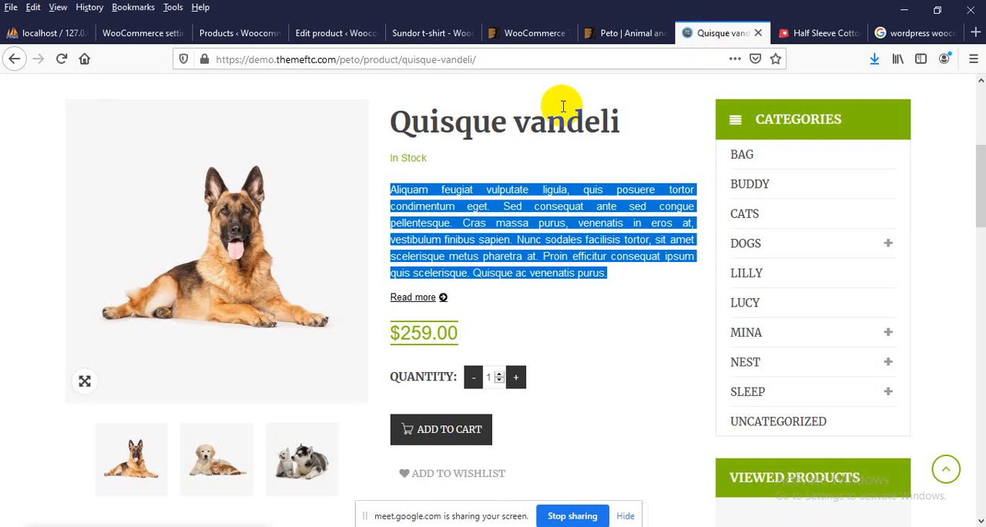
scroll(193, 339, "down", 3)
scroll(284, 385, "up", 2)
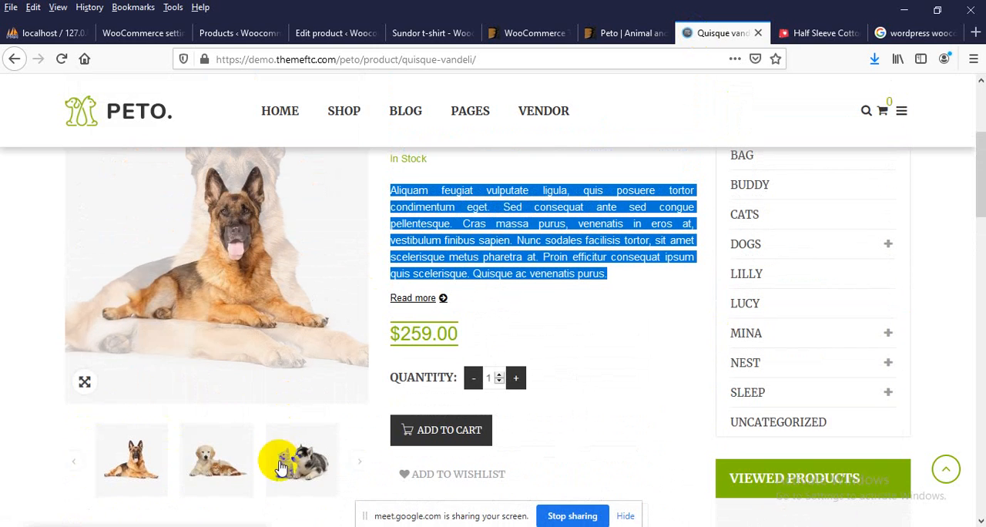
left_click(229, 472)
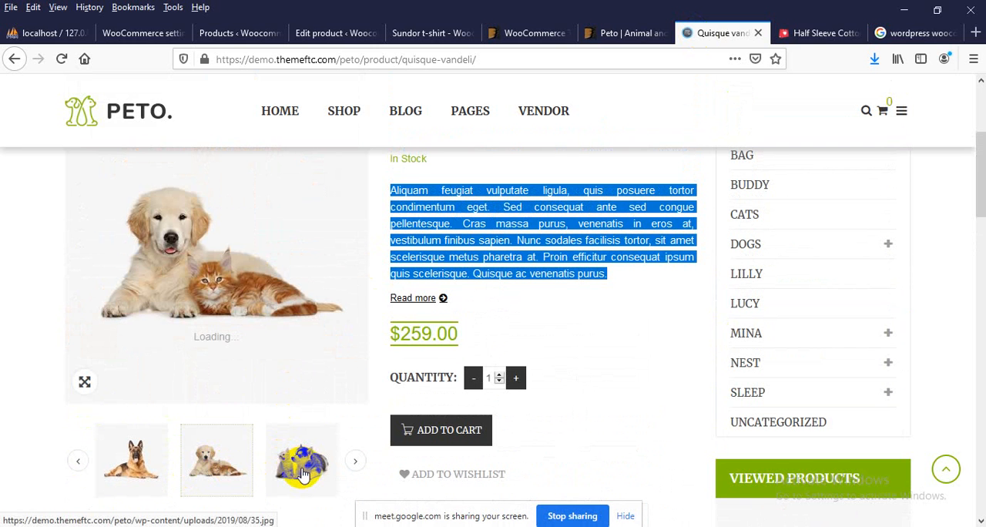
left_click(302, 473)
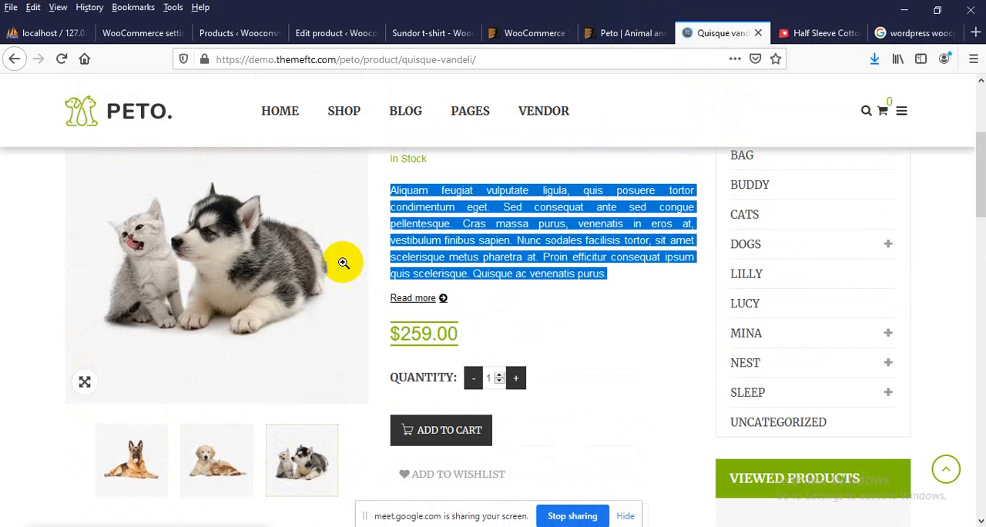
Check the Sundor t-shirt's empty product gallery, and search Google Images for "t-shirt images" in a new browser tab
left_click(306, 33)
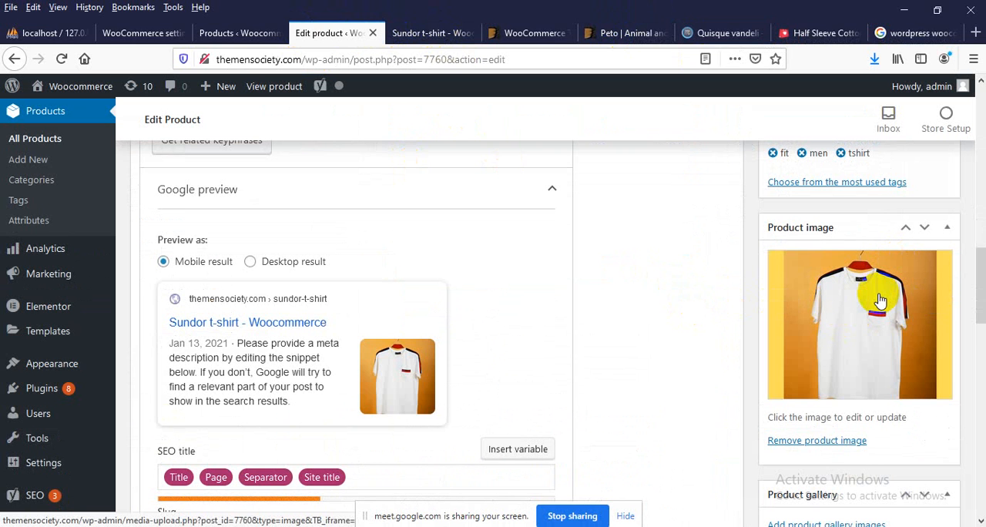
scroll(828, 333, "down", 2)
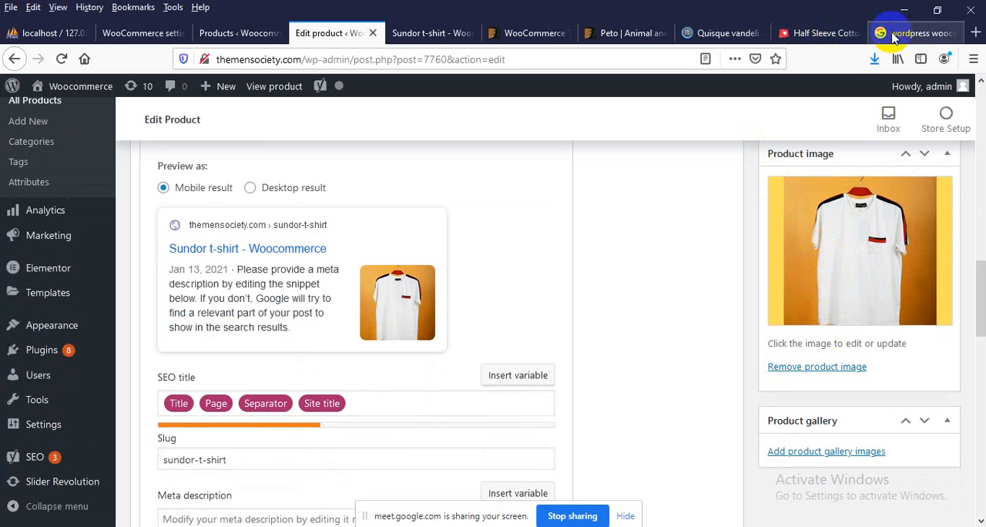
left_click(974, 32)
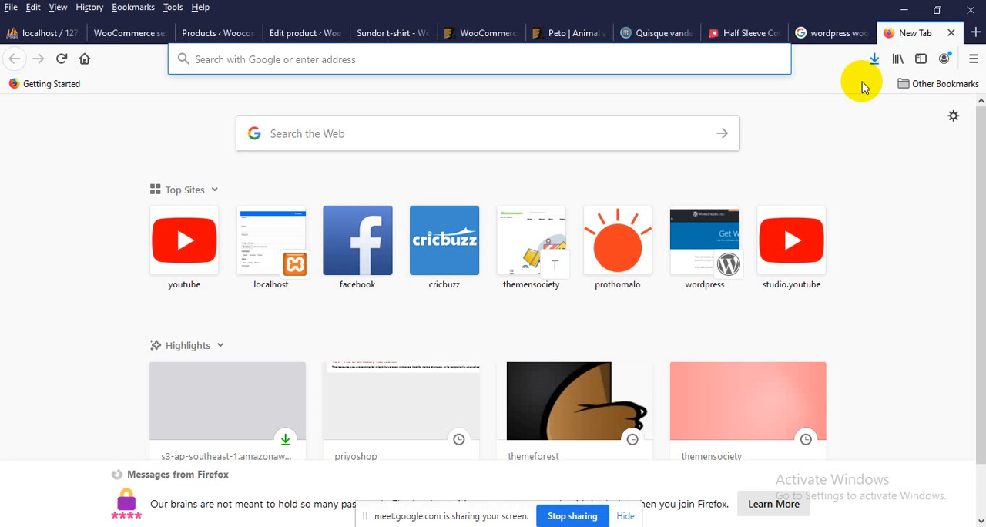
type("t-sh")
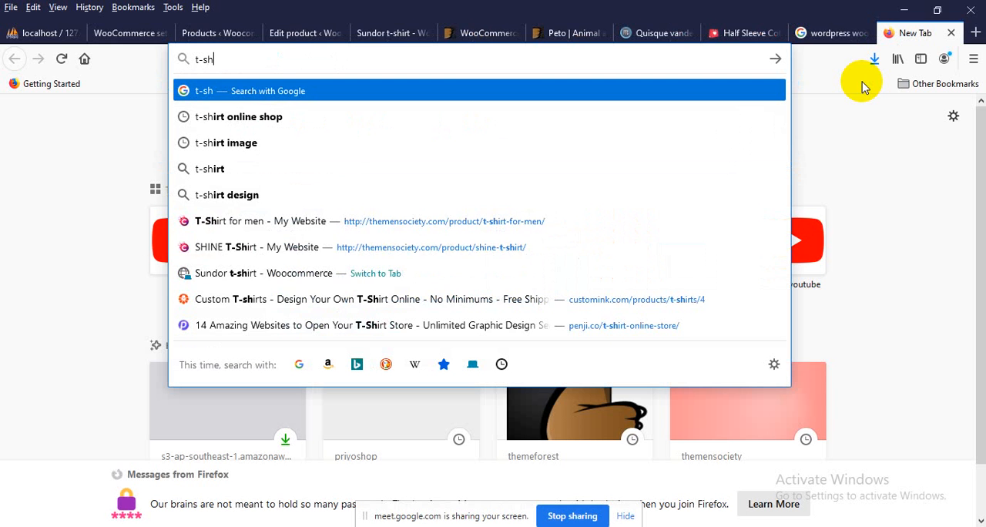
type("irt ima")
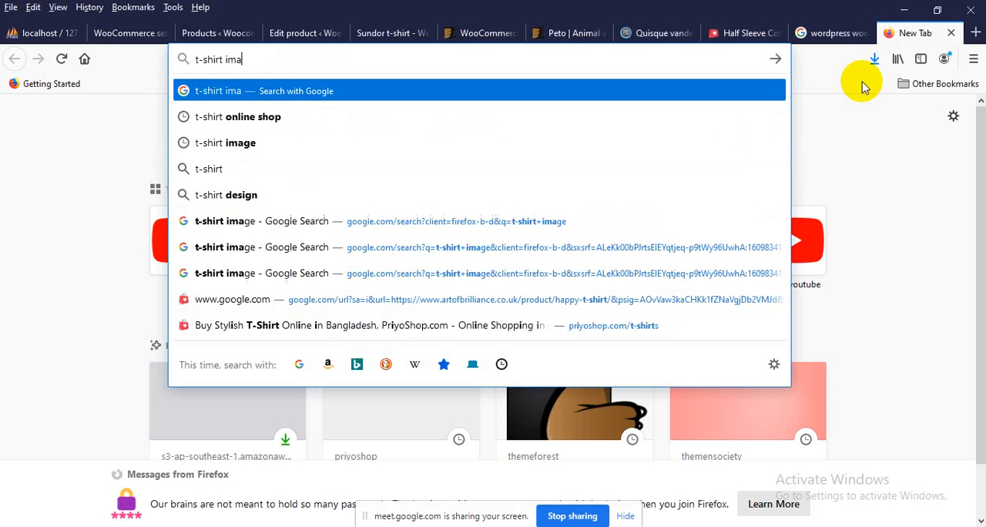
type("ges")
key("Return")
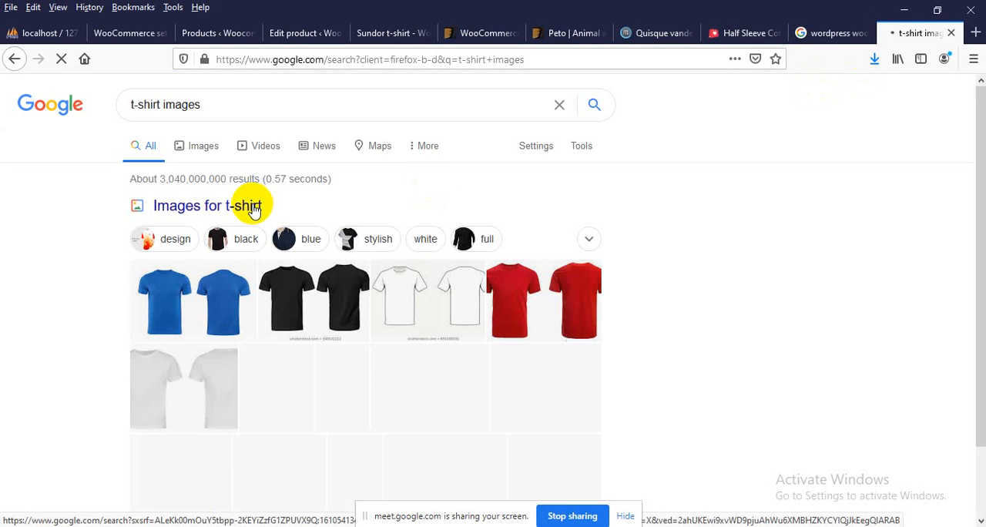
scroll(165, 223, "down", 2)
left_click(171, 236)
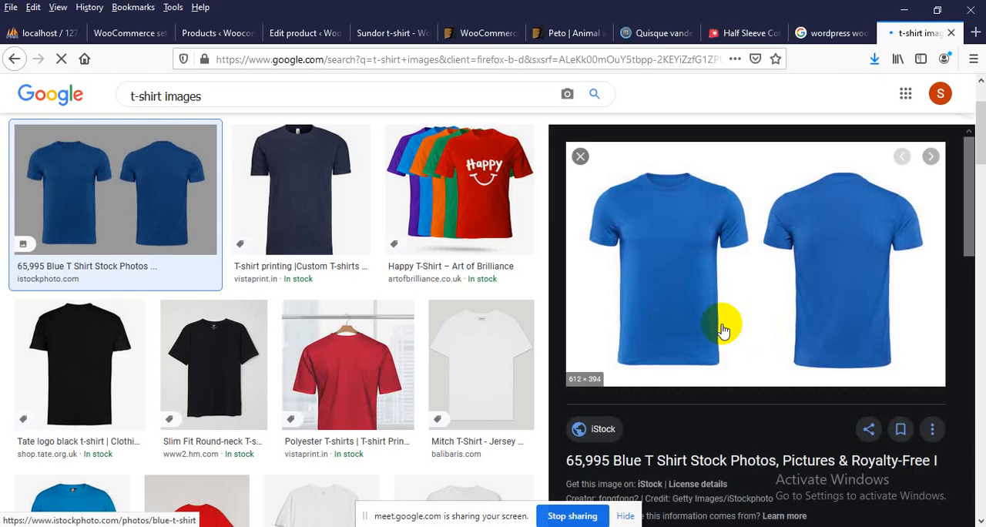
Open the iStock source page of the blue t-shirt result and look over its stock photos
left_click(722, 330)
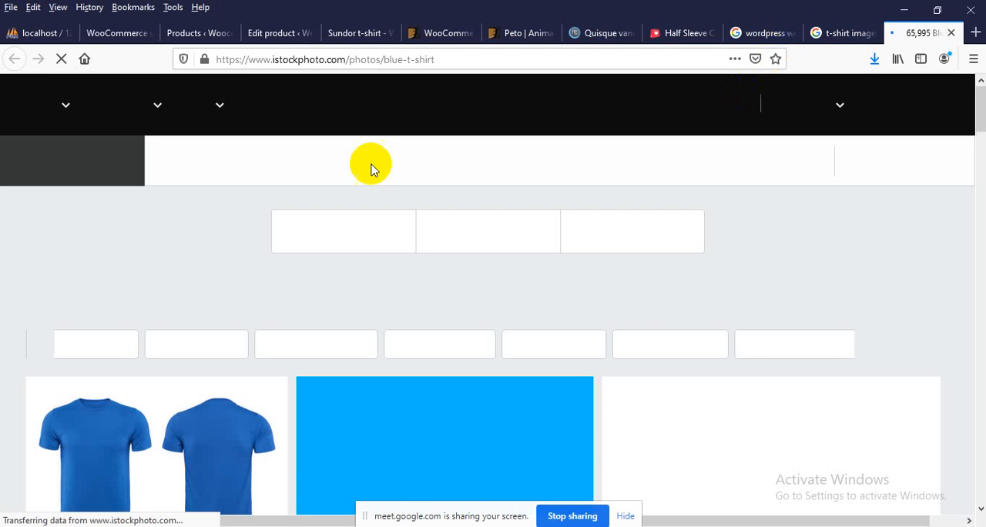
scroll(119, 337, "down", 3)
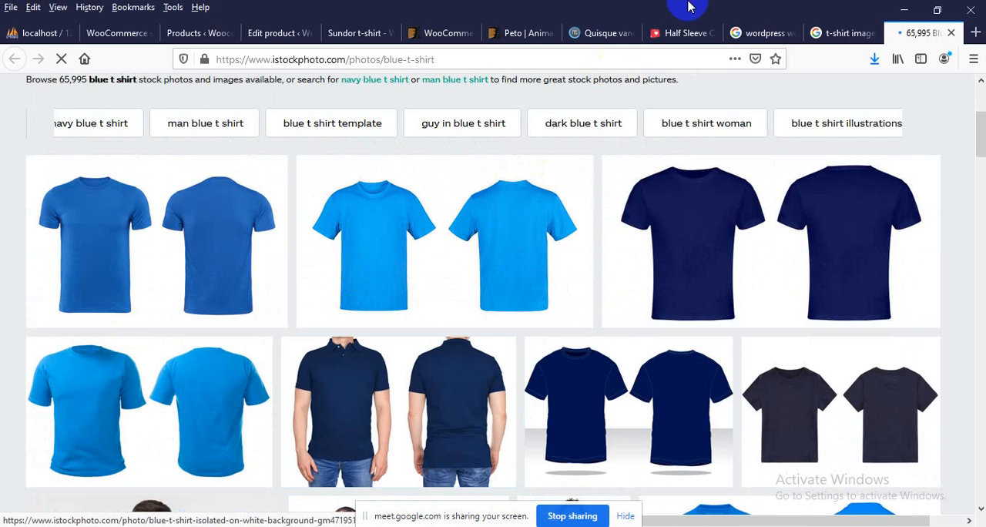
left_click(819, 31)
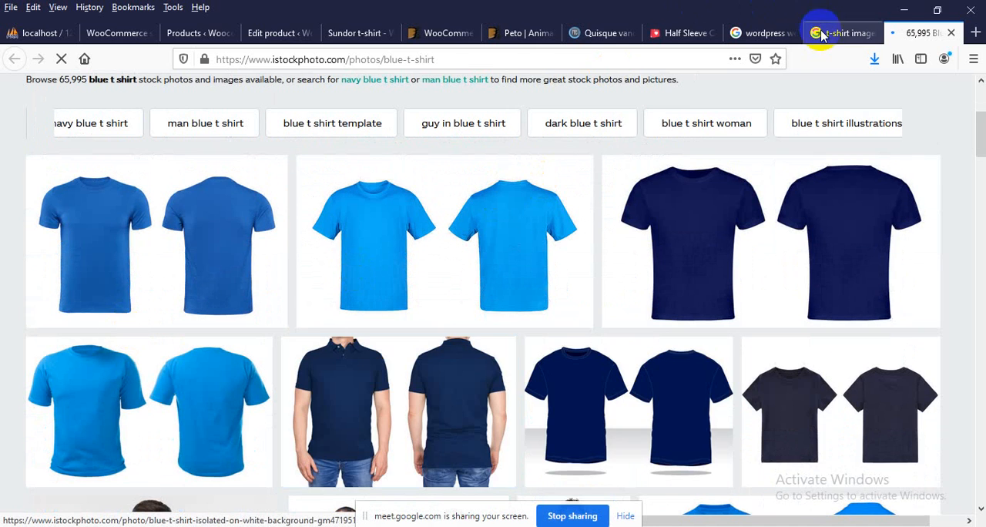
Open the Art of Brilliance Happy T-Shirt product page from the image results and look over its gallery thumbnails
left_click(440, 200)
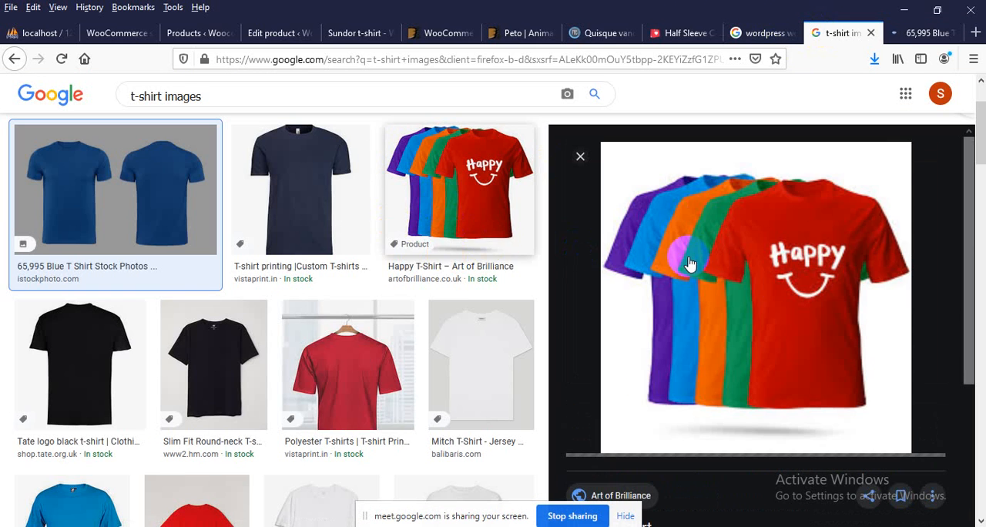
left_click(768, 282)
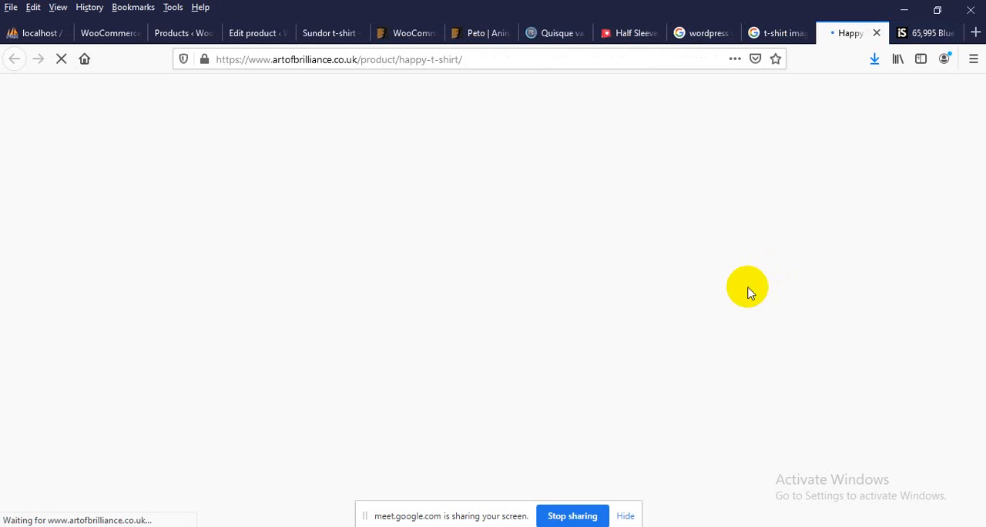
scroll(647, 292, "down", 5)
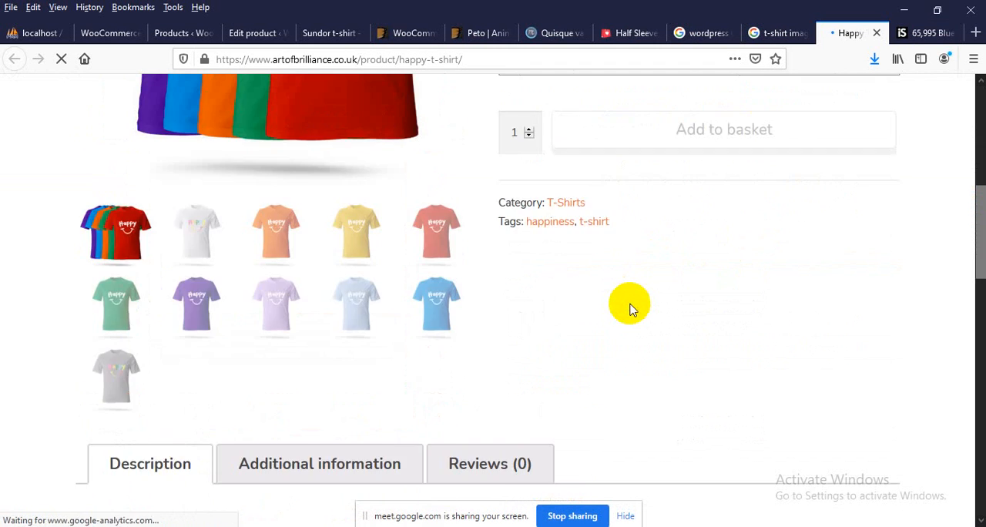
scroll(630, 308, "up", 2)
Close the iStock page and both Google search pages, keeping the Happy T-Shirt product page open
left_click(955, 30)
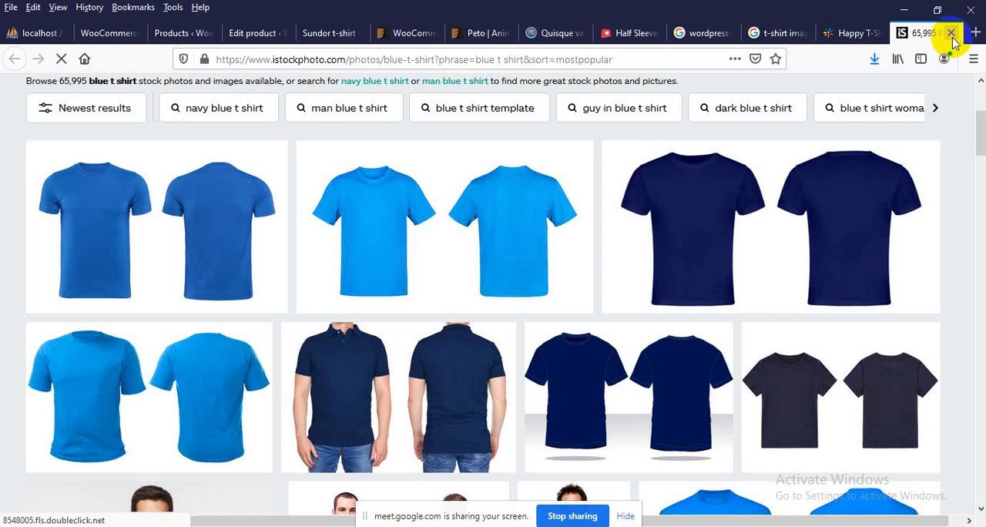
left_click(952, 33)
left_click(739, 33)
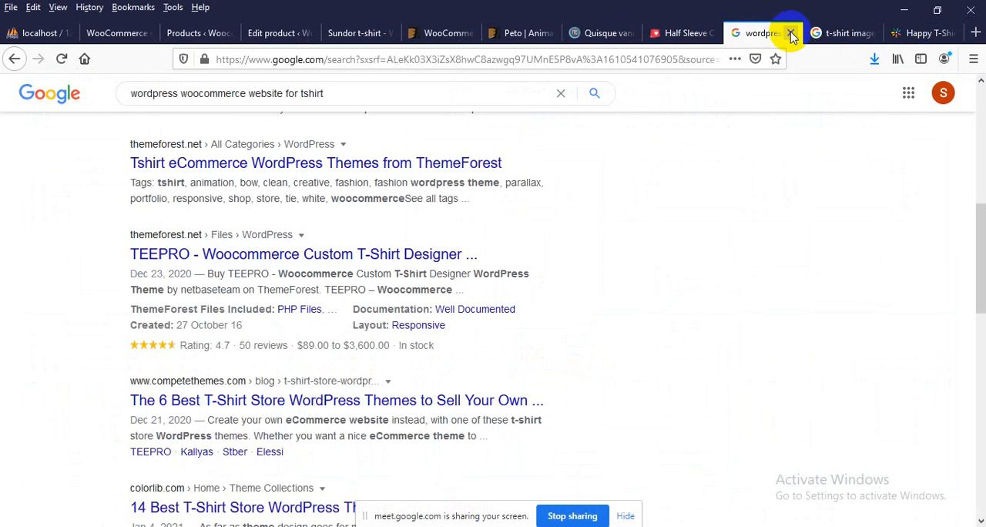
left_click(791, 35)
Examine the Happy T-Shirt product gallery, viewing the white, orange and yellow shirt images
scroll(378, 273, "up", 3)
scroll(382, 295, "down", 4)
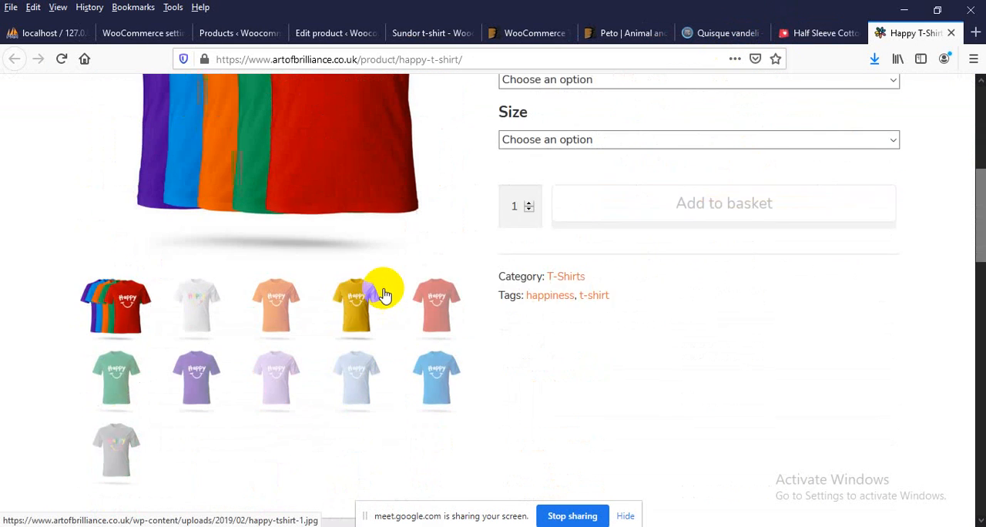
scroll(383, 295, "up", 3)
scroll(315, 319, "down", 1)
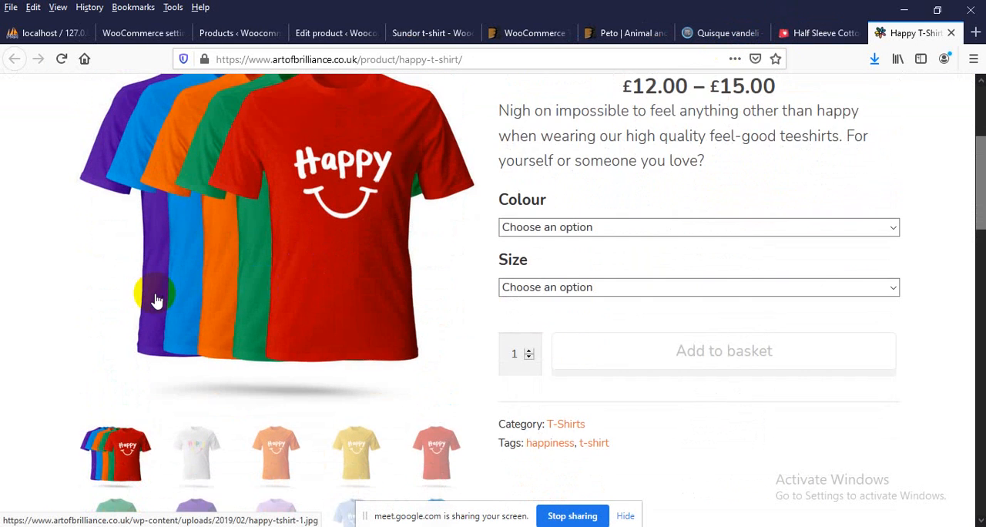
scroll(156, 299, "up", 1)
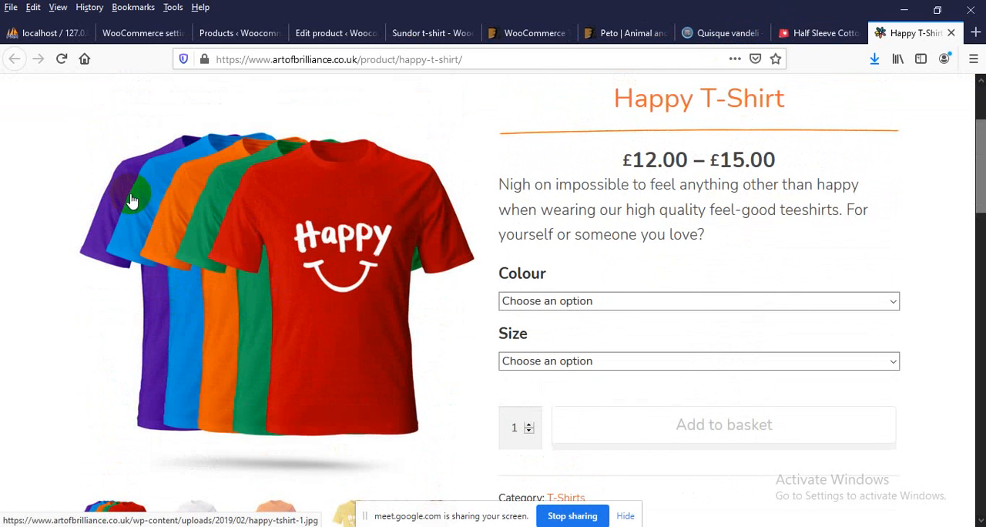
scroll(209, 405, "down", 1)
left_click(197, 455)
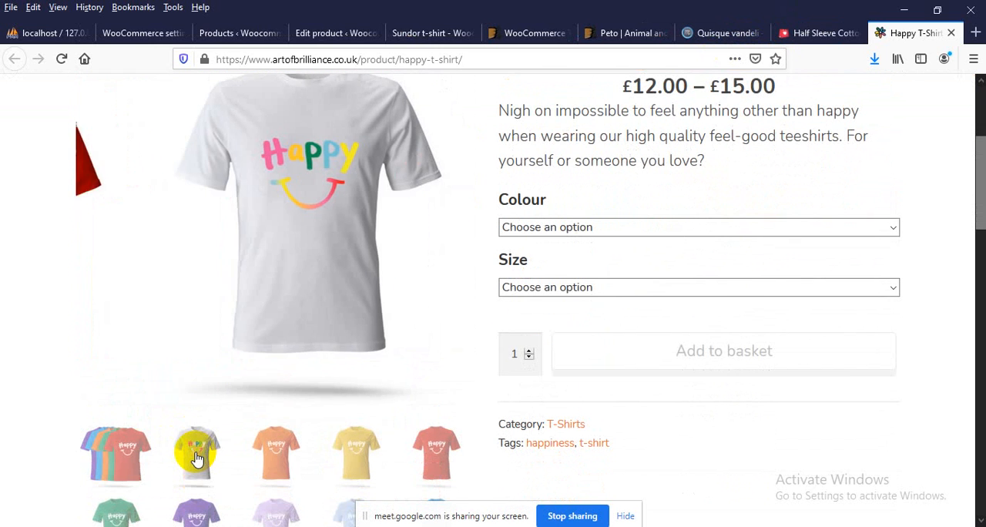
left_click(277, 440)
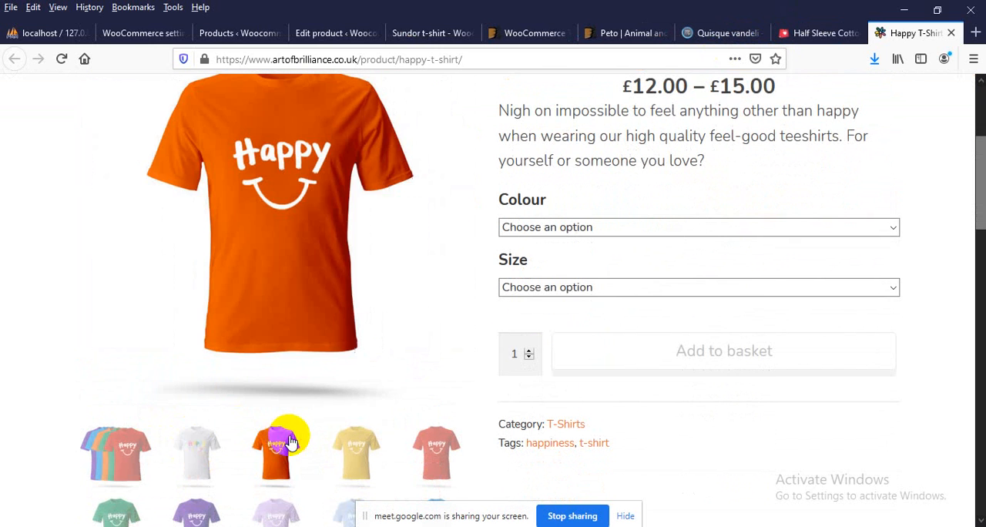
left_click(364, 454)
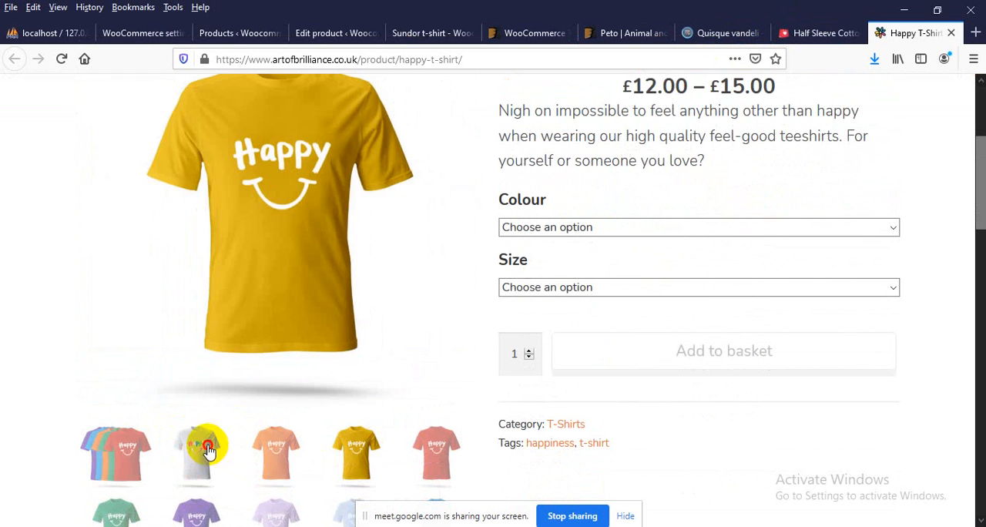
Save the white Happy T-Shirt image as happy-rainbow-600x600.jpg in the Desktop's theme > image folder
left_click(202, 441)
scroll(314, 366, "up", 1)
right_click(287, 256)
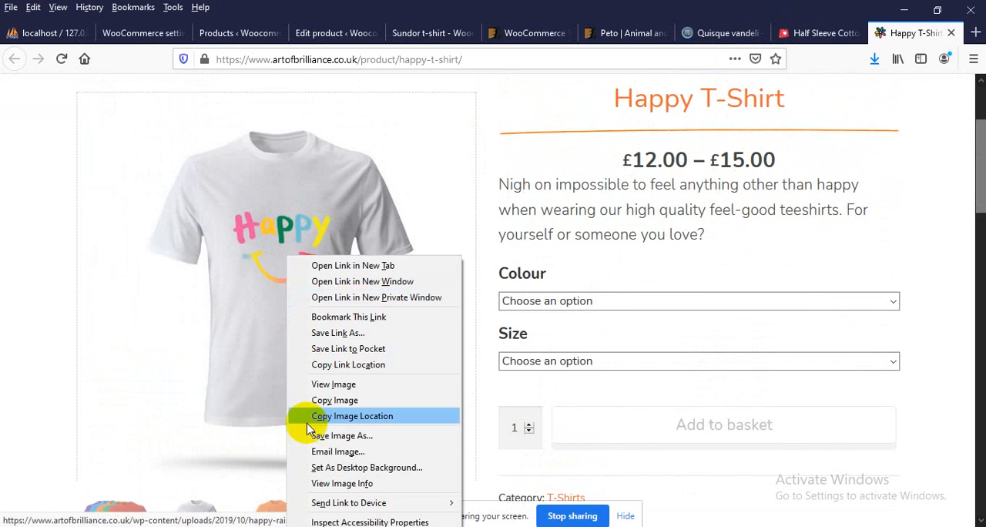
left_click(342, 435)
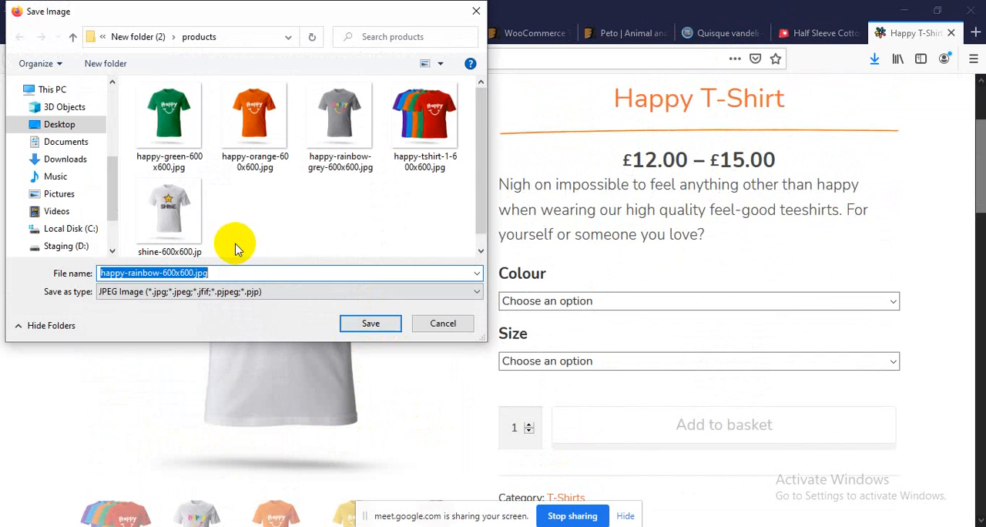
left_click(67, 128)
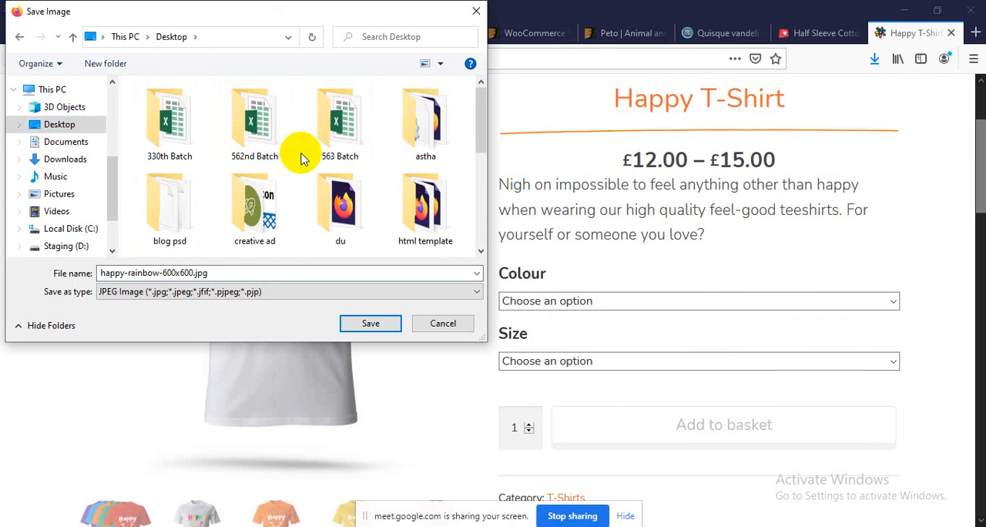
scroll(301, 158, "down", 5)
double_click(189, 124)
left_click(166, 111)
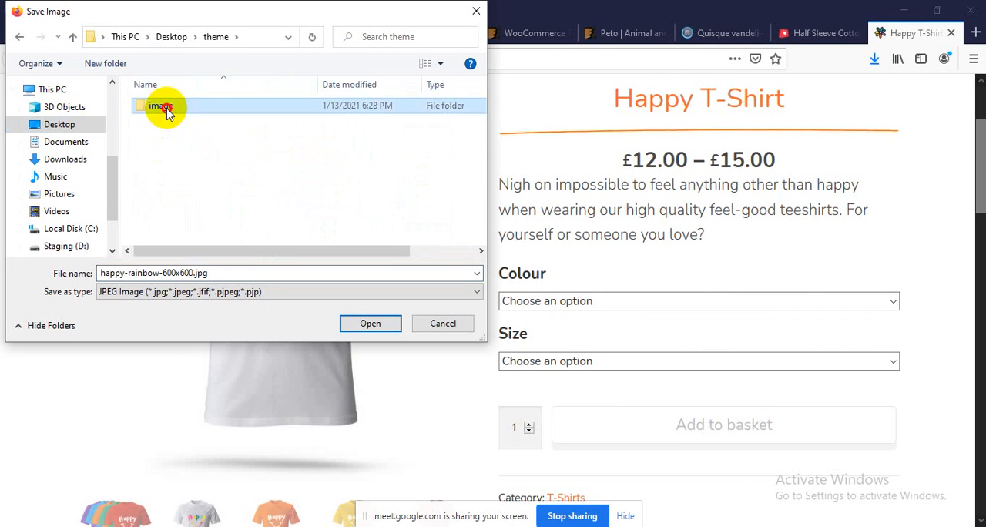
double_click(166, 110)
left_click(363, 324)
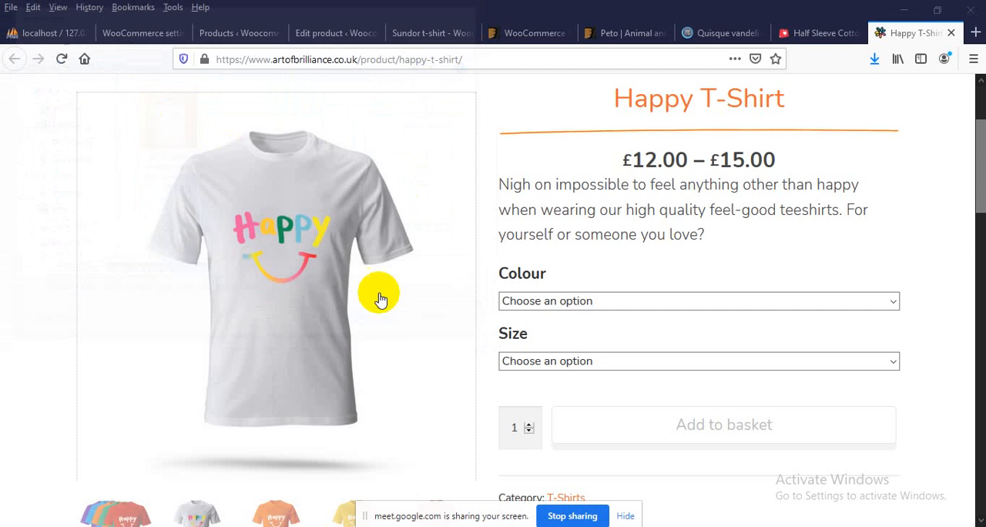
Save the orange Happy T-Shirt image as happy-orange-600x600.jpg in the same image folder
scroll(379, 293, "down", 4)
left_click(285, 235)
scroll(291, 227, "up", 3)
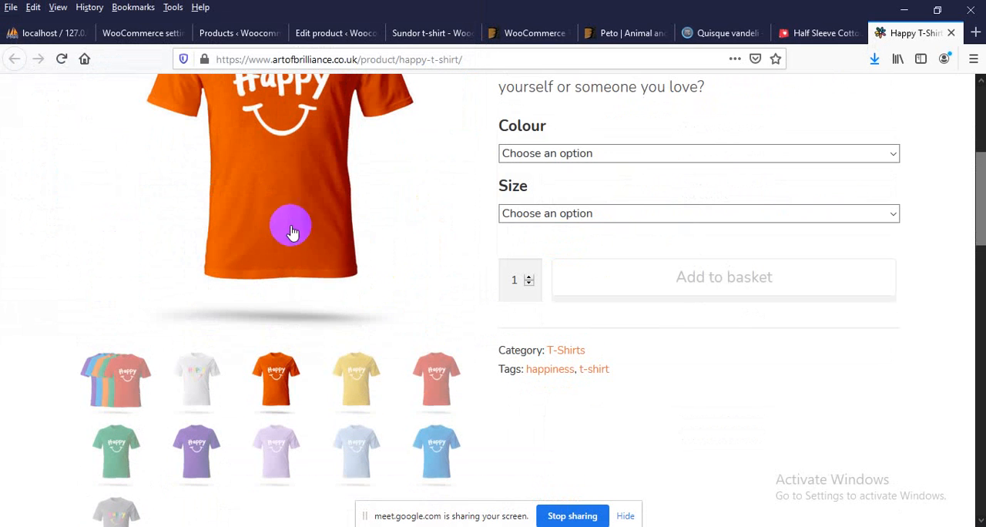
right_click(286, 163)
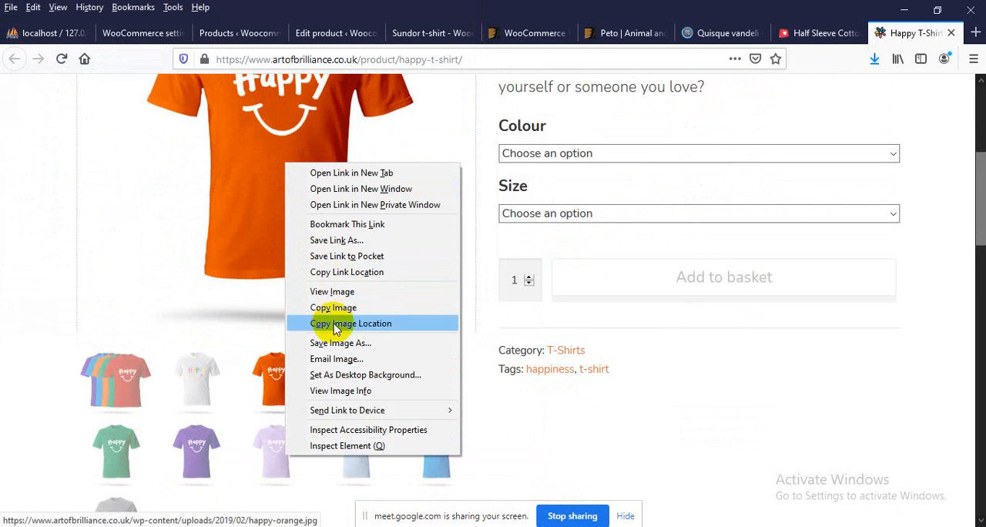
left_click(341, 343)
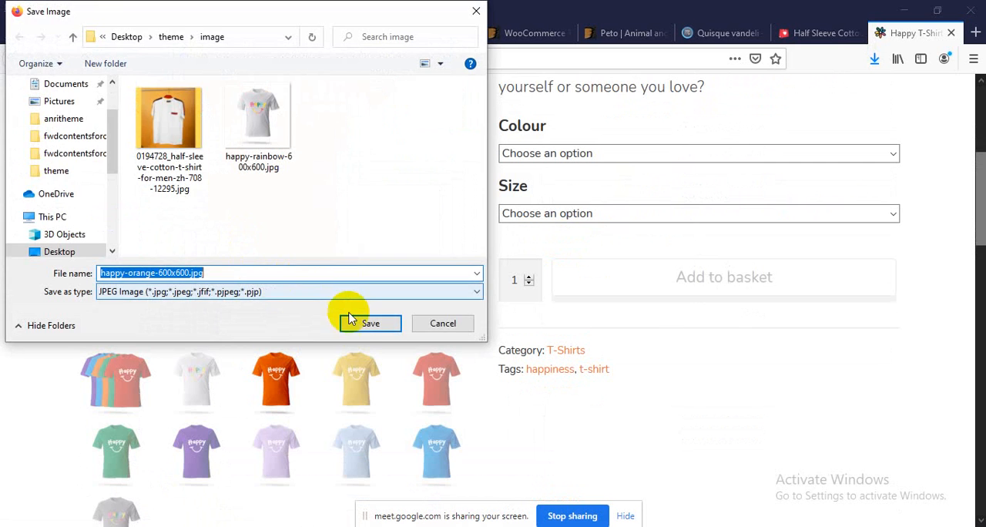
left_click(359, 322)
Save the red Happy T-Shirt image as happy-red-600x600.jpg in the same image folder
scroll(416, 370, "down", 2)
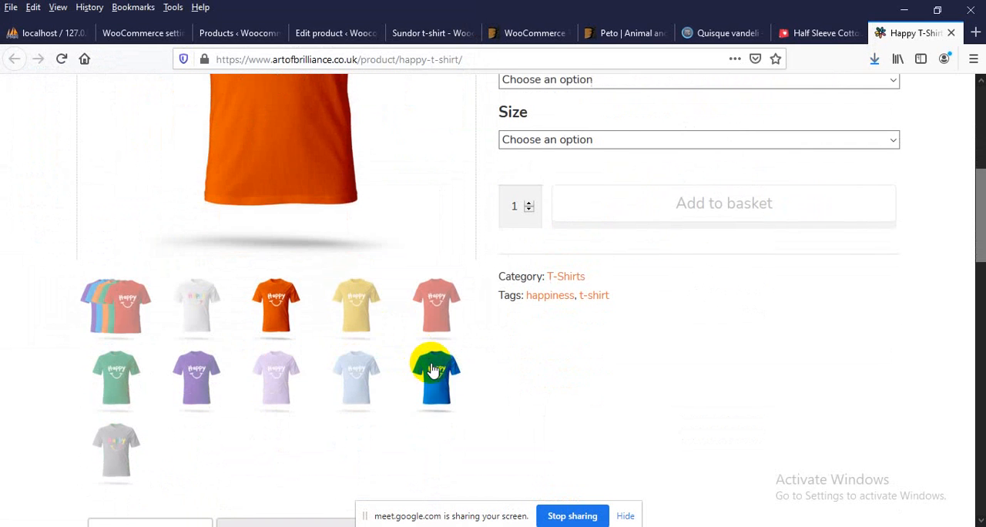
left_click(440, 306)
scroll(365, 269, "up", 4)
right_click(287, 193)
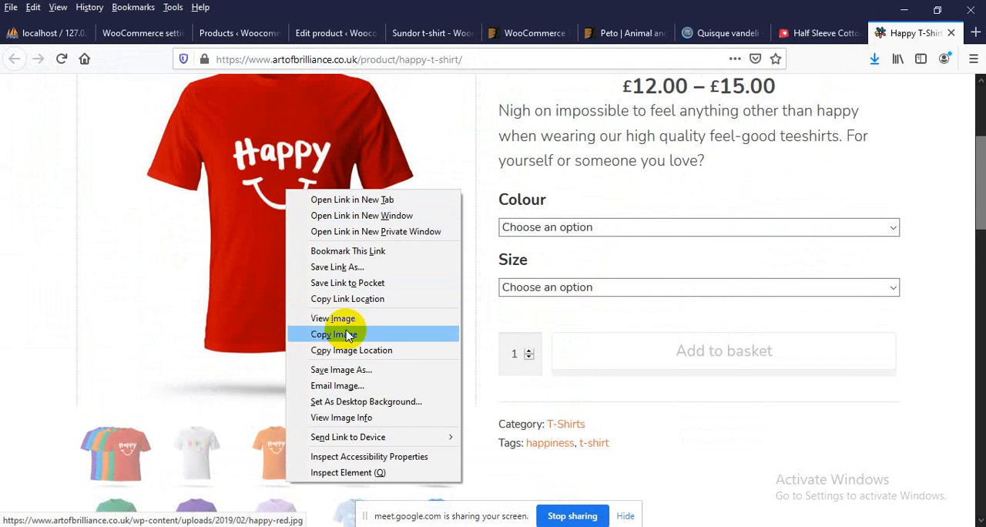
left_click(341, 369)
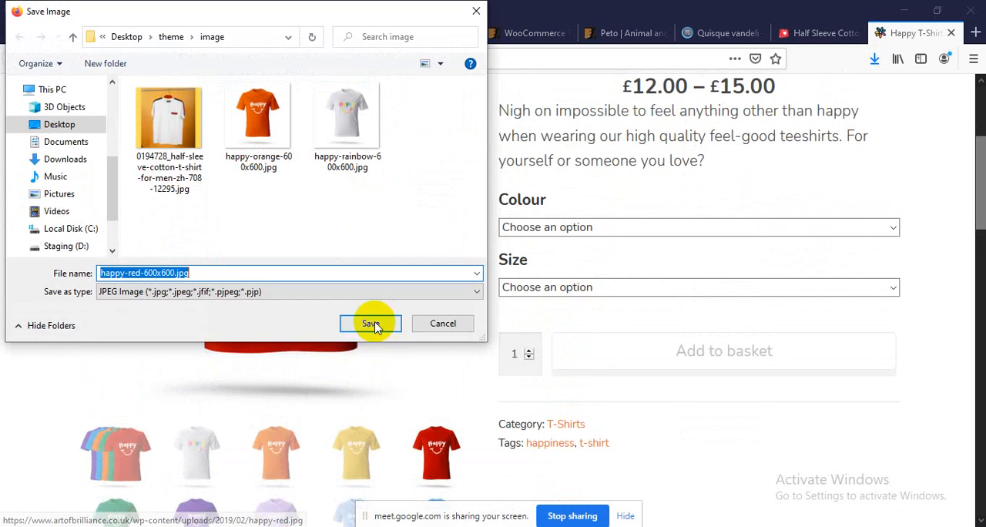
left_click(368, 325)
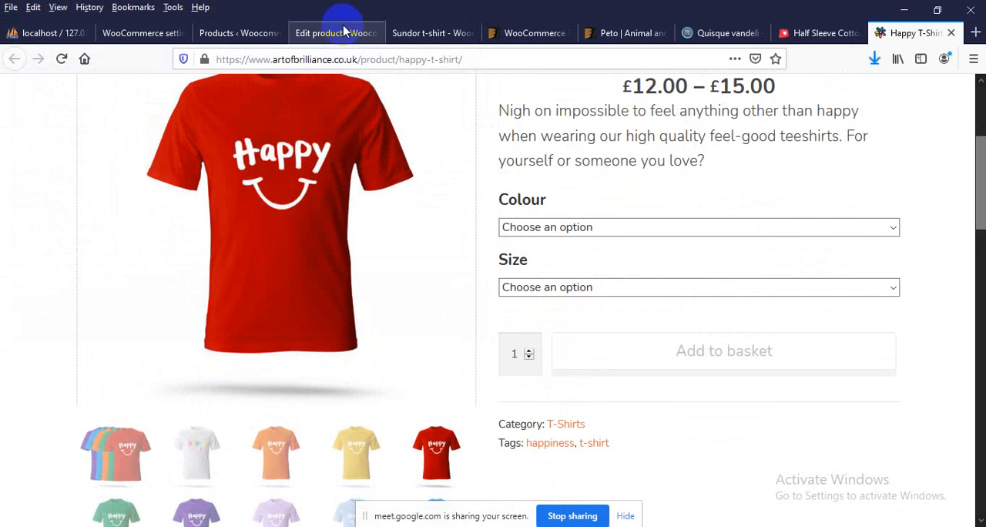
Upload happy-orange-600x600.jpg, happy-rainbow-600x600.jpg and happy-red-600x600.jpg from the theme > image folder for the Sundor t-shirt's product gallery
left_click(343, 34)
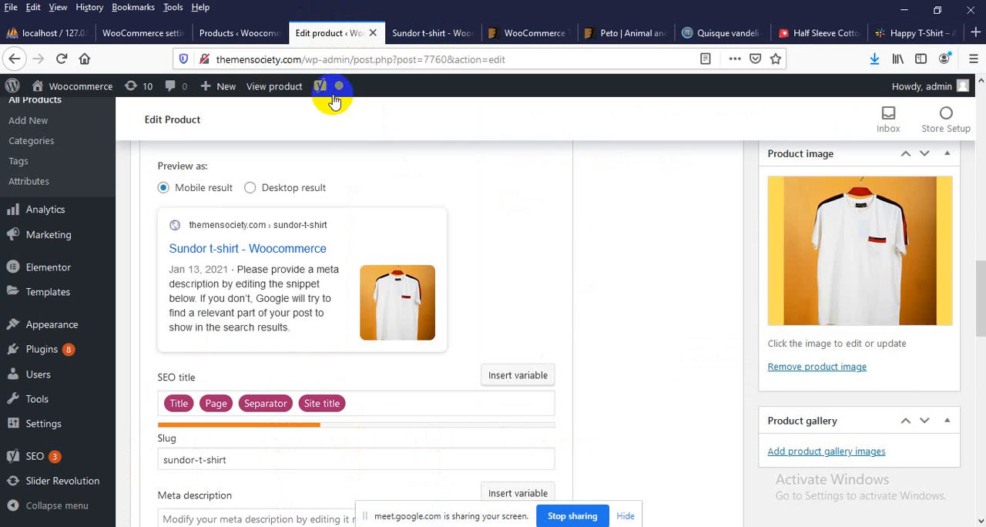
scroll(543, 242, "down", 3)
scroll(540, 270, "up", 6)
scroll(539, 295, "down", 4)
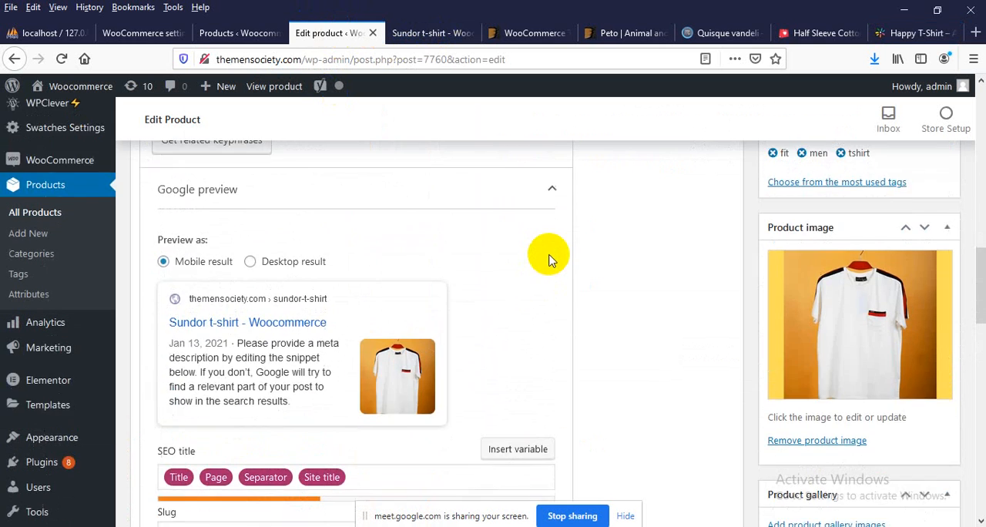
scroll(808, 226, "up", 2)
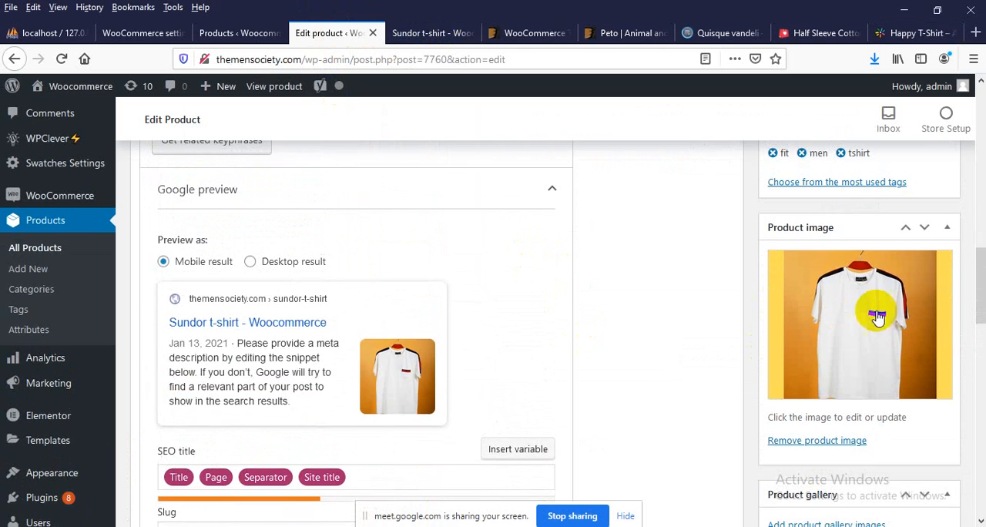
scroll(809, 323, "down", 2)
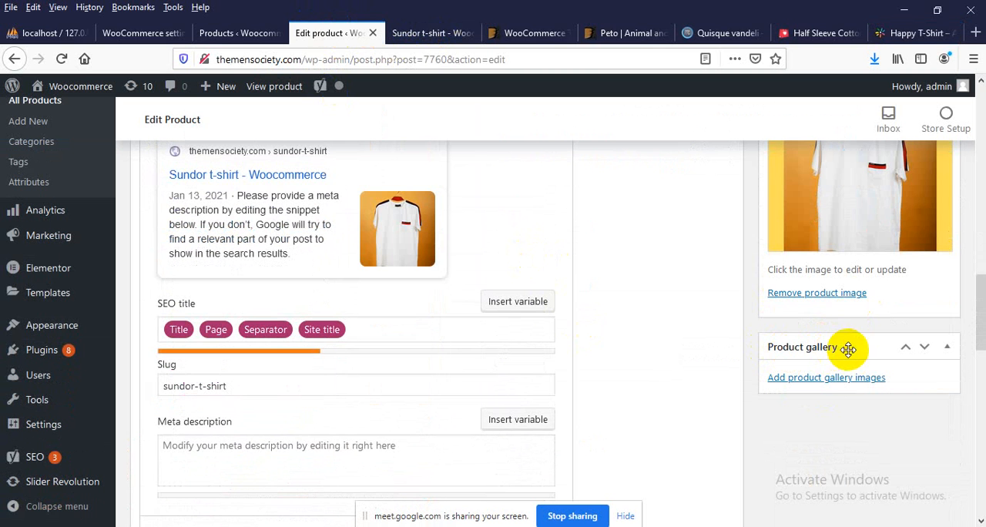
left_click(811, 382)
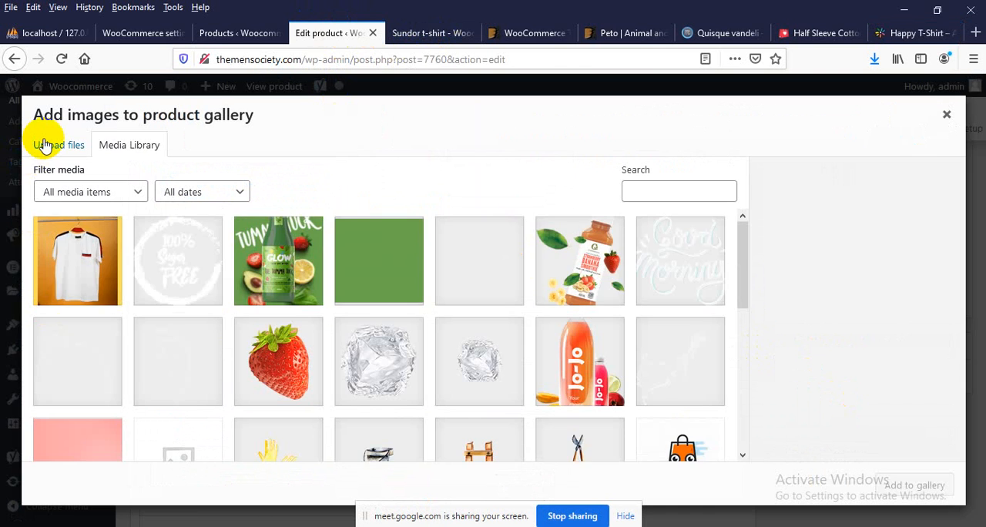
left_click(46, 144)
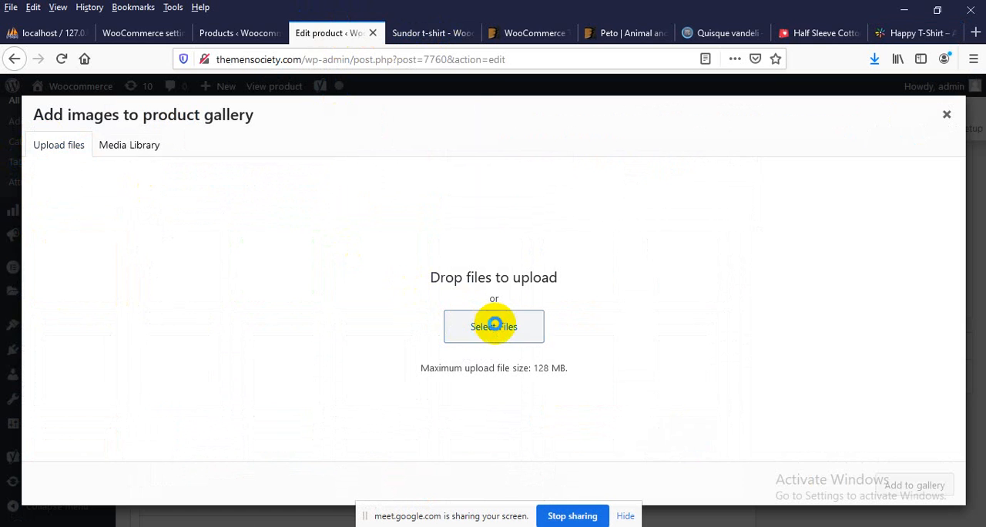
left_click(493, 325)
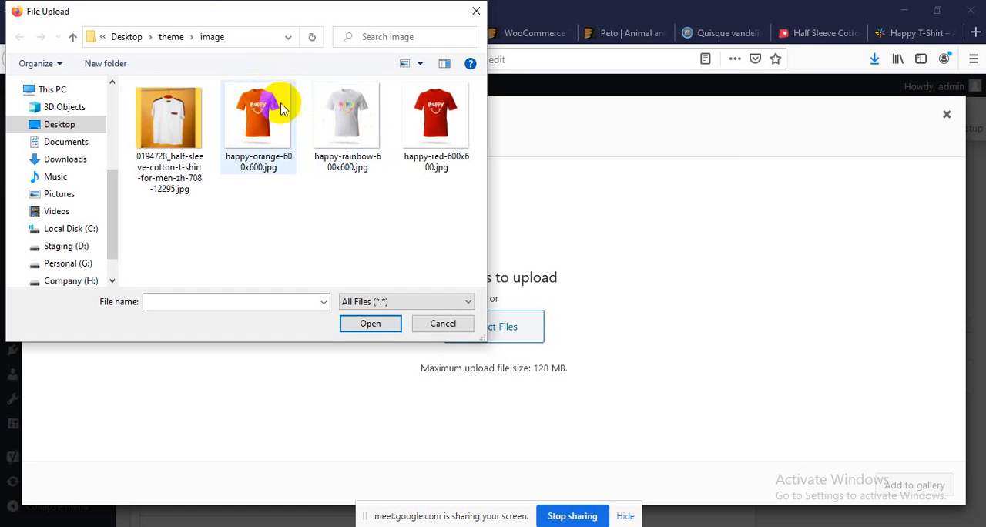
left_click_drag(259, 227, 449, 87)
left_click(373, 325)
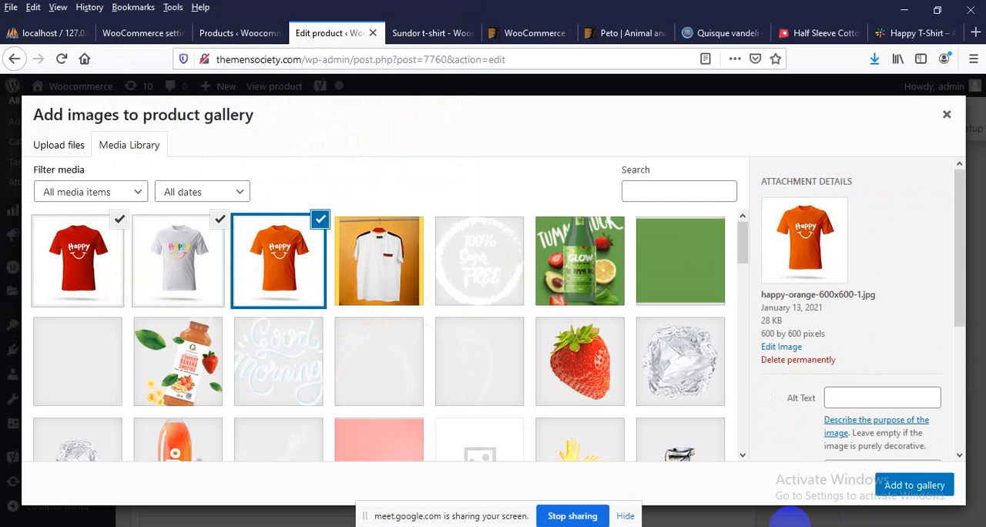
Add the three selected Happy shirt images to the product gallery and update the product
left_click(923, 487)
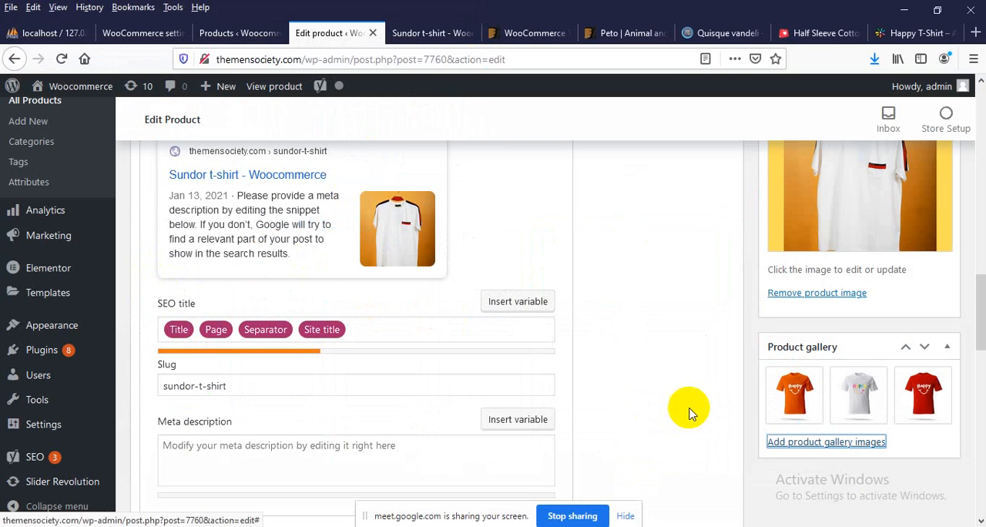
scroll(762, 405, "up", 5)
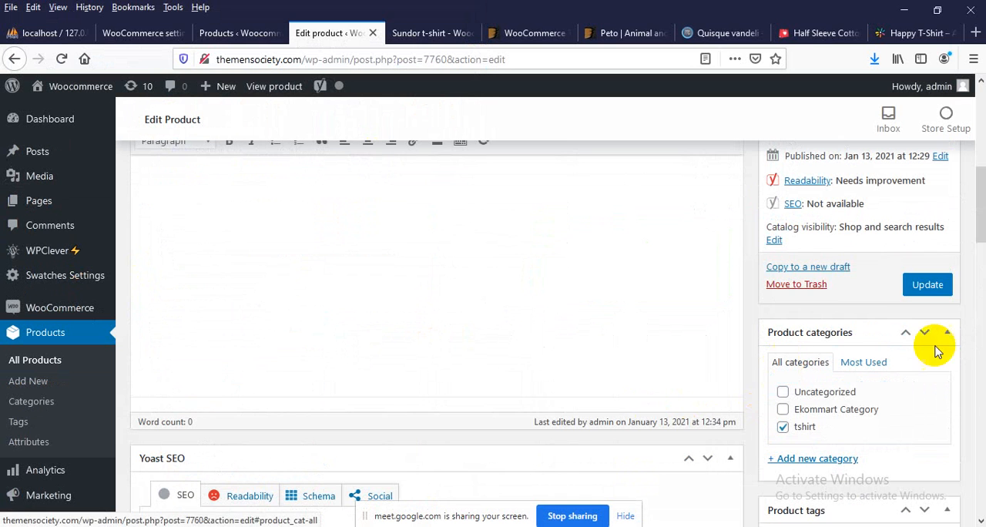
left_click(928, 284)
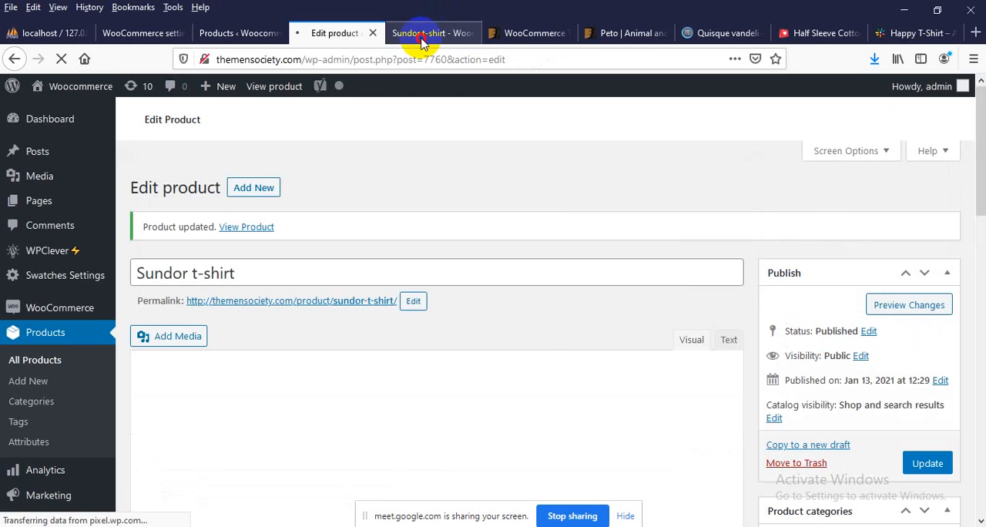
Reload the live Sundor t-shirt page and check the gallery thumbnails under the main image
left_click(422, 33)
scroll(780, 360, "up", 2)
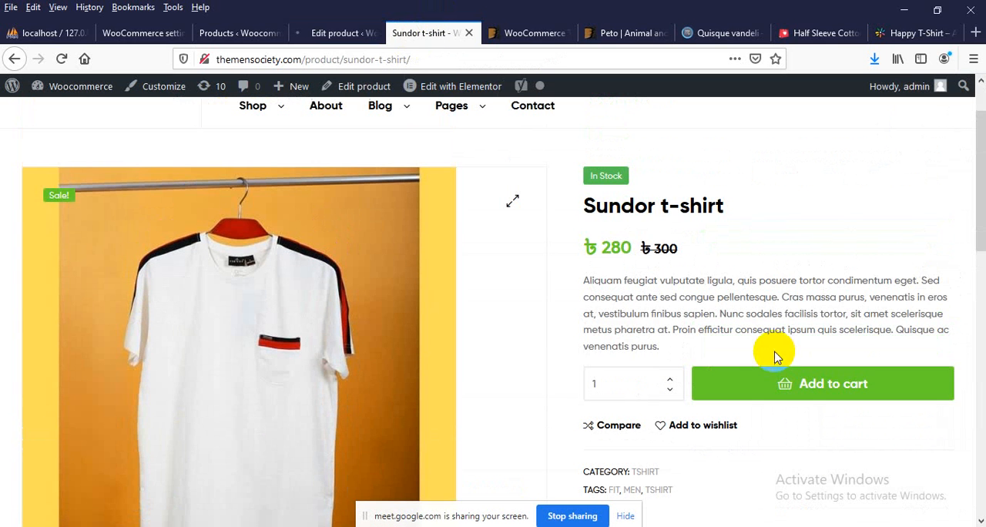
right_click(793, 188)
left_click(888, 201)
scroll(728, 202, "down", 3)
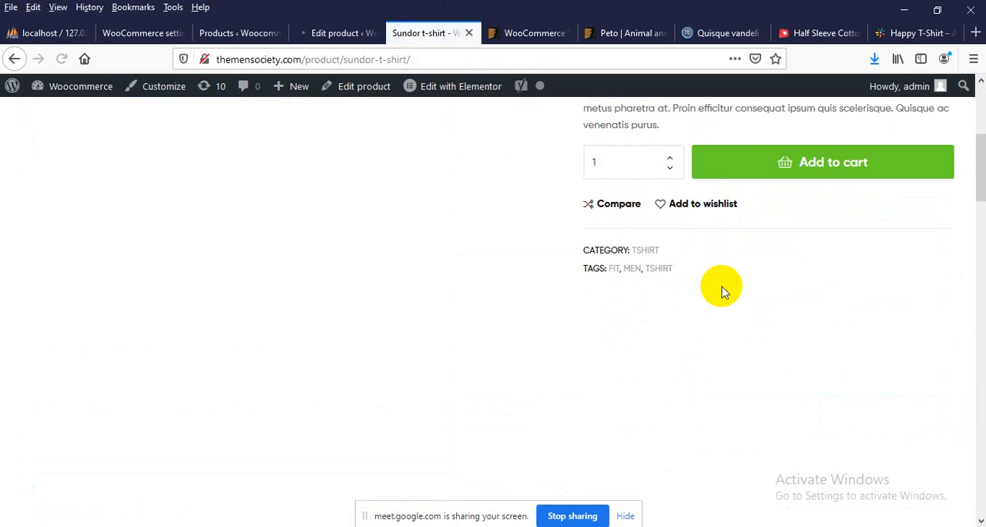
scroll(722, 288, "up", 3)
scroll(719, 283, "down", 4)
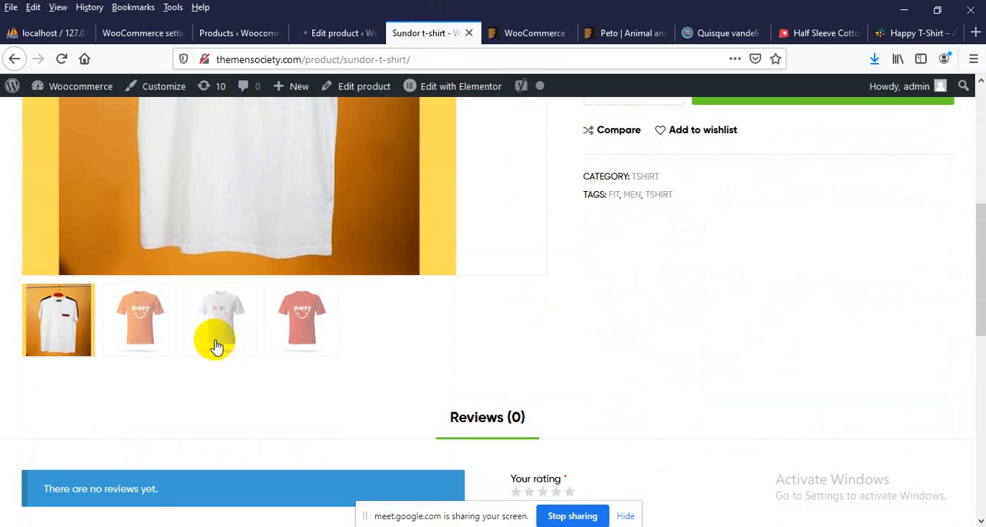
scroll(214, 343, "up", 1)
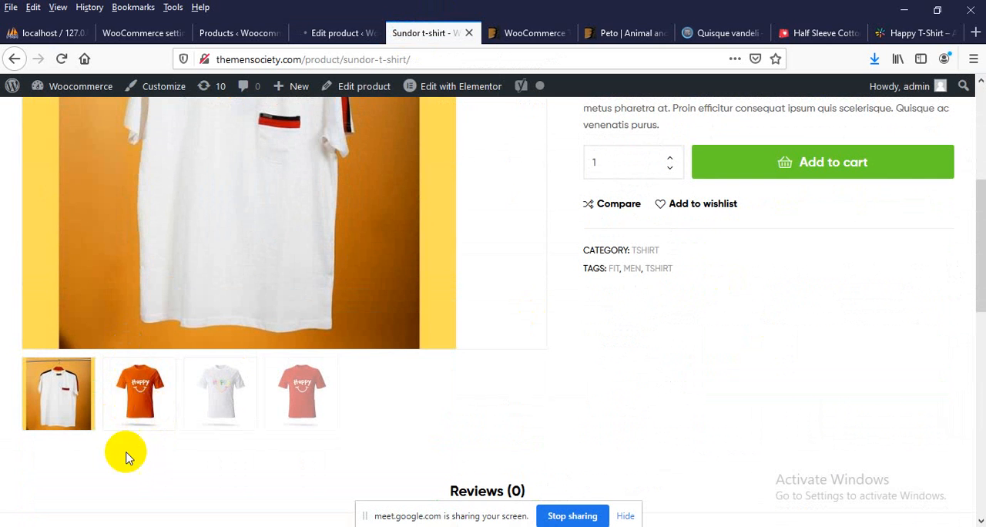
View the orange, white and red Happy shirt images in the live product gallery
left_click(137, 419)
scroll(139, 416, "up", 2)
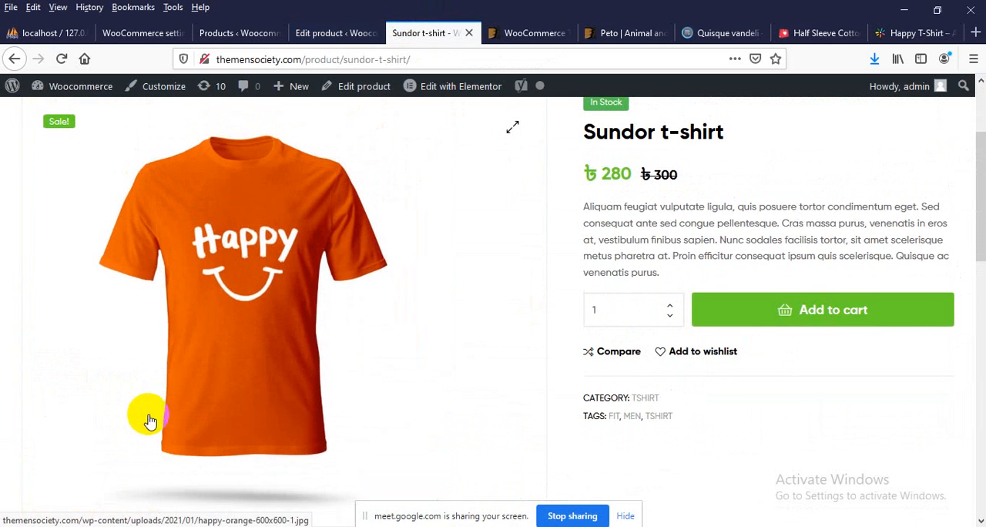
scroll(264, 306, "down", 3)
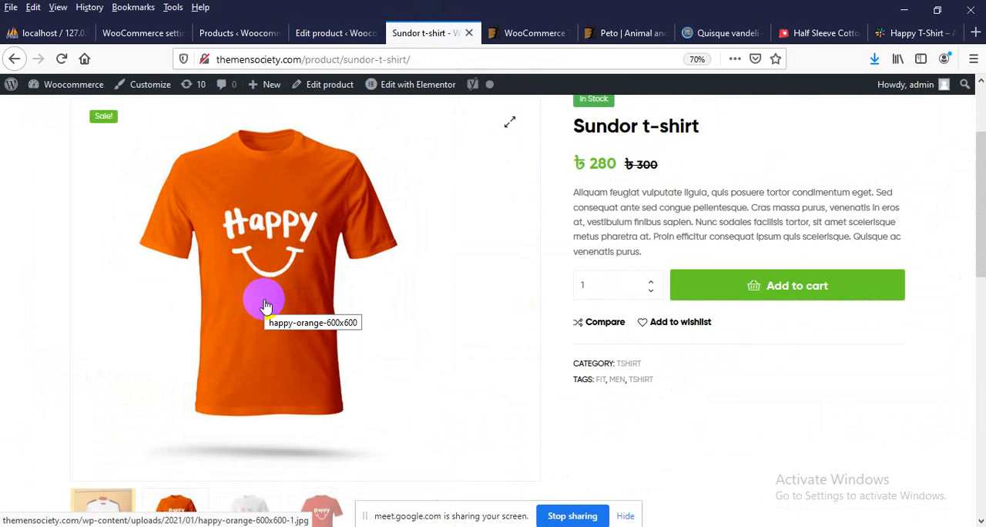
left_click(301, 481)
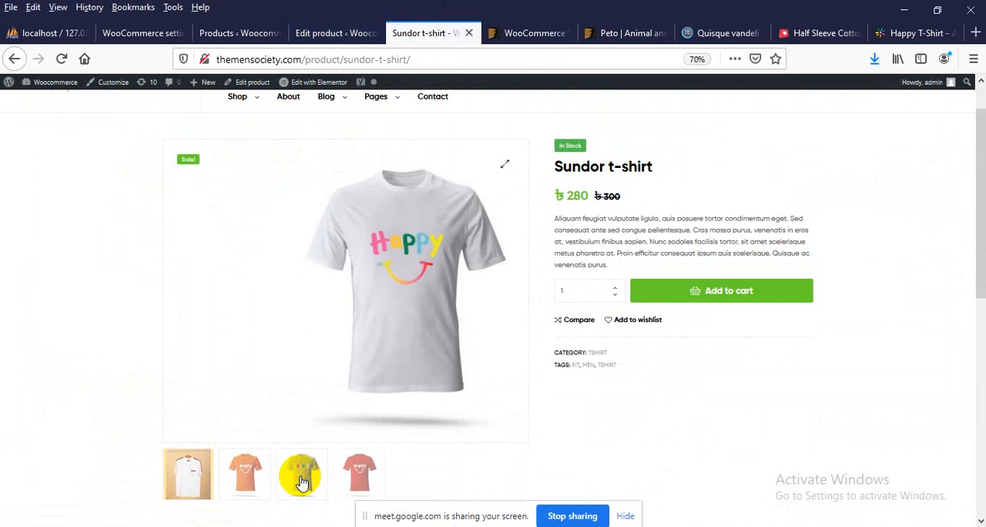
left_click(357, 479)
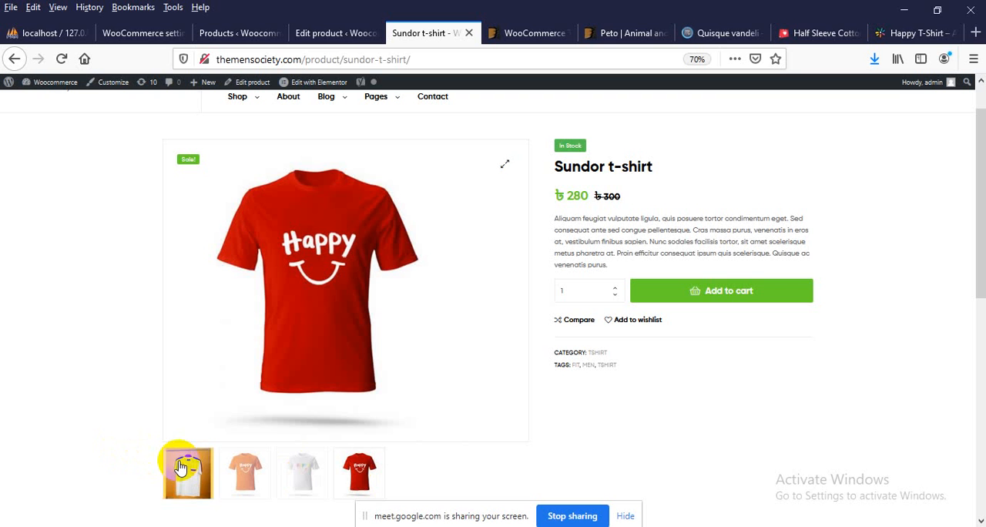
Review the product image and product gallery on the Sundor t-shirt's Edit Product page
left_click(333, 33)
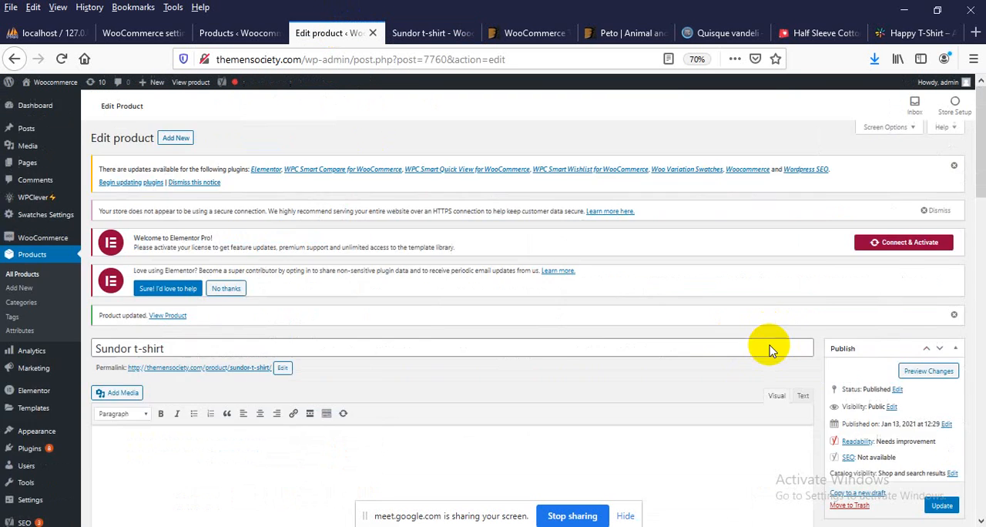
scroll(770, 342, "down", 10)
scroll(776, 342, "up", 10)
scroll(777, 343, "down", 4)
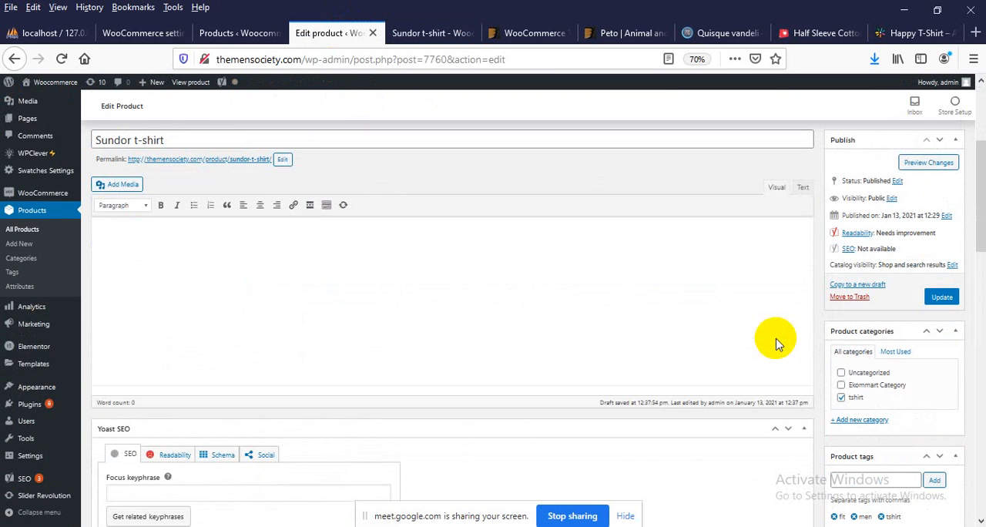
key("ctrl+0")
scroll(776, 343, "down", 10)
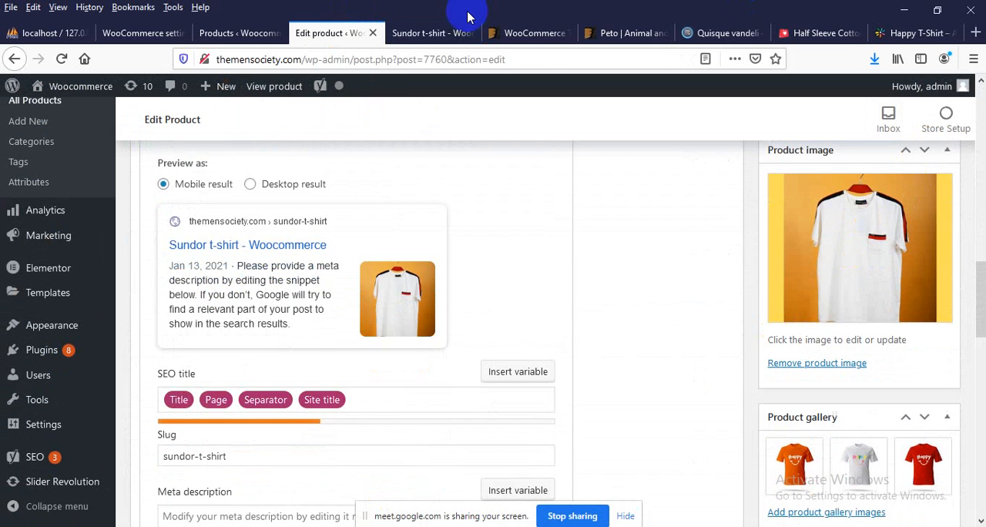
Reload the live Sundor t-shirt page and look over its main image, gallery and product details
left_click(452, 29)
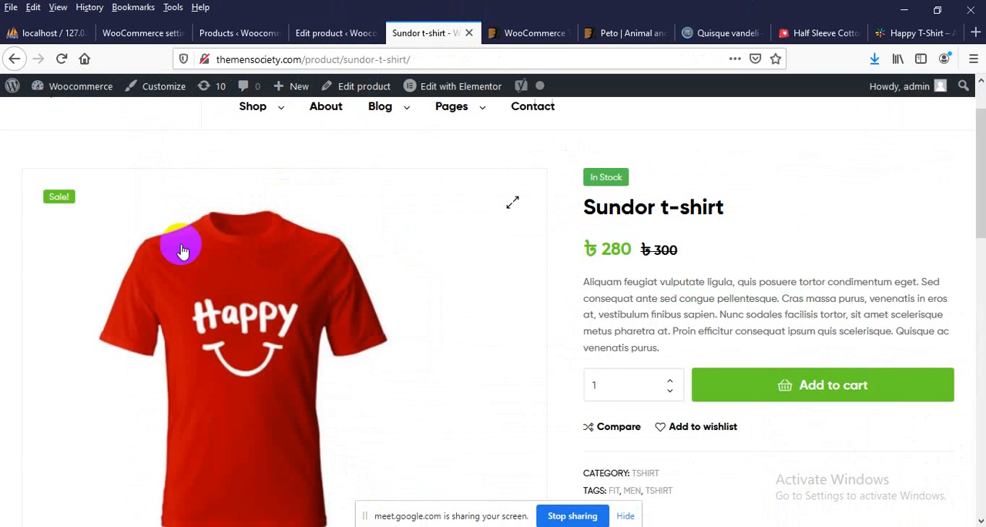
right_click(116, 150)
left_click(213, 168)
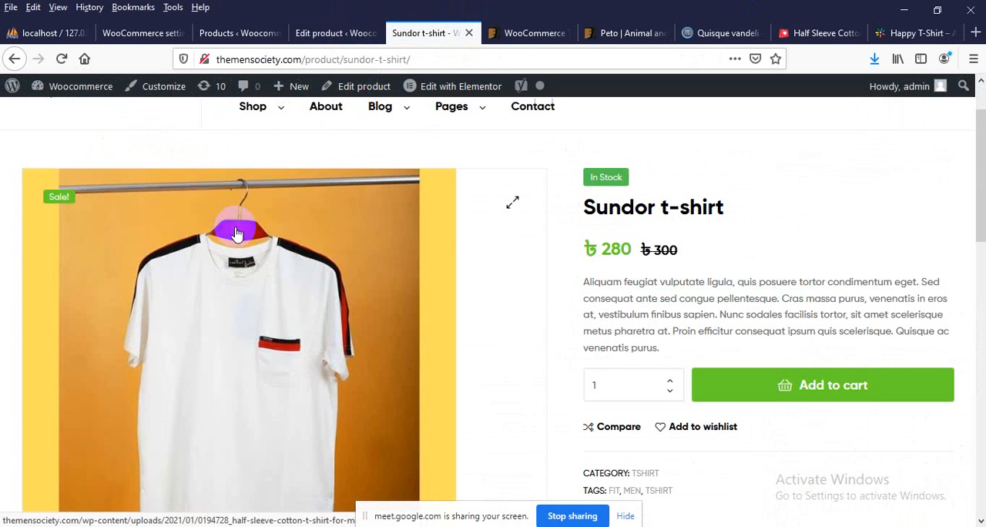
scroll(238, 235, "down", 1)
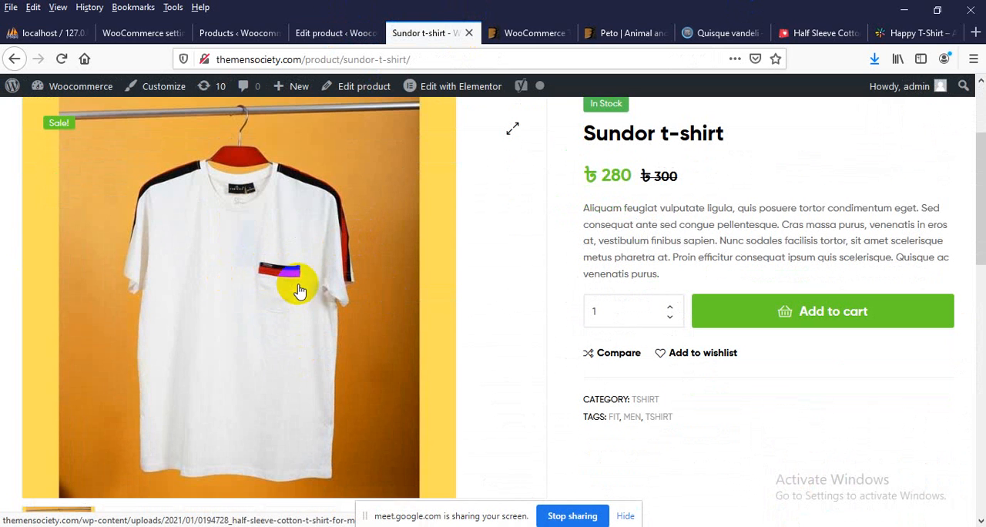
scroll(324, 290, "down", 3)
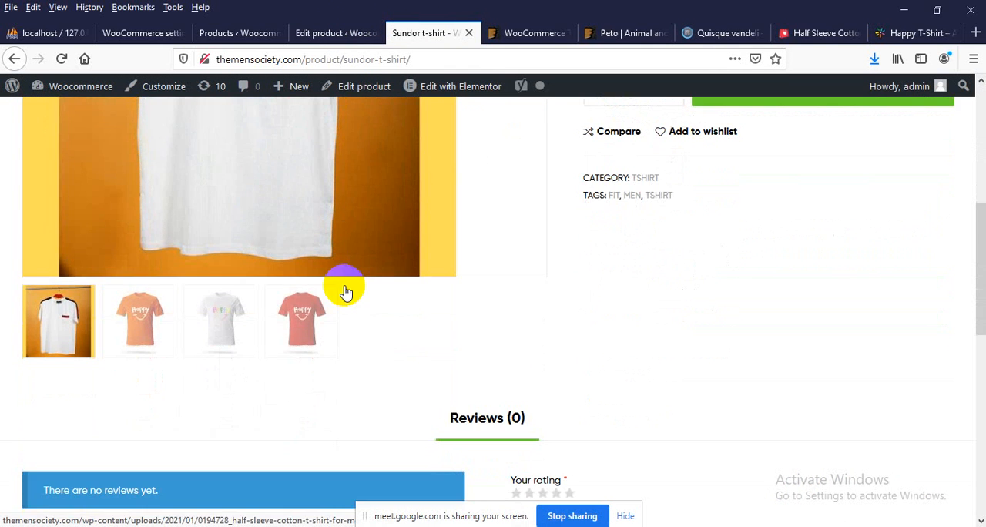
scroll(462, 278, "down", 4)
scroll(706, 259, "up", 10)
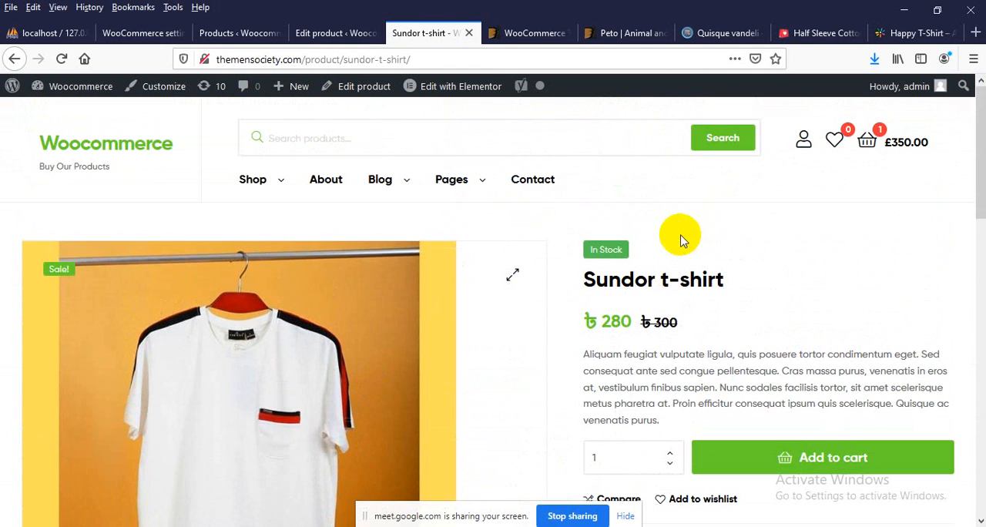
Remove Mediocre Wool Pants from the shopping cart and close the cart
left_click(905, 146)
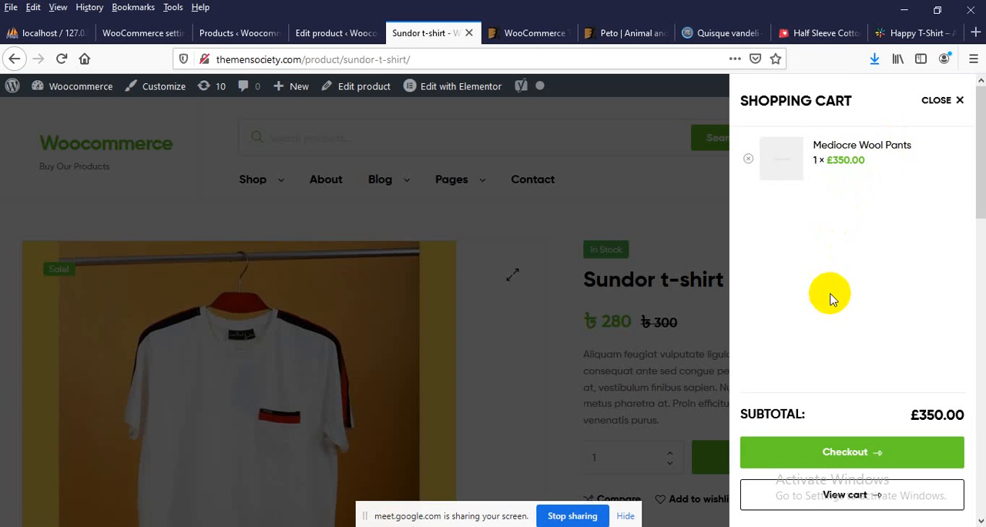
left_click(748, 158)
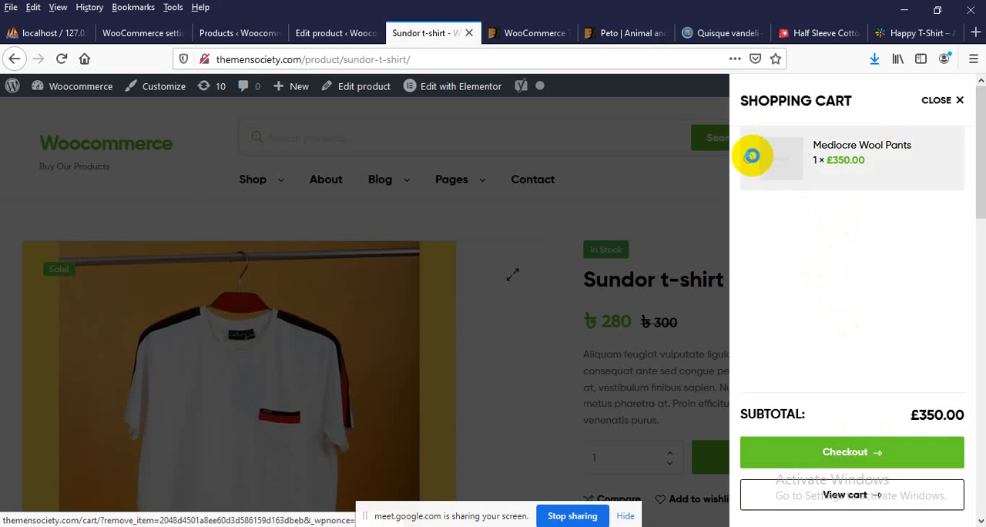
left_click(630, 209)
Add one Sundor t-shirt to the cart and open the full cart page
left_click(790, 472)
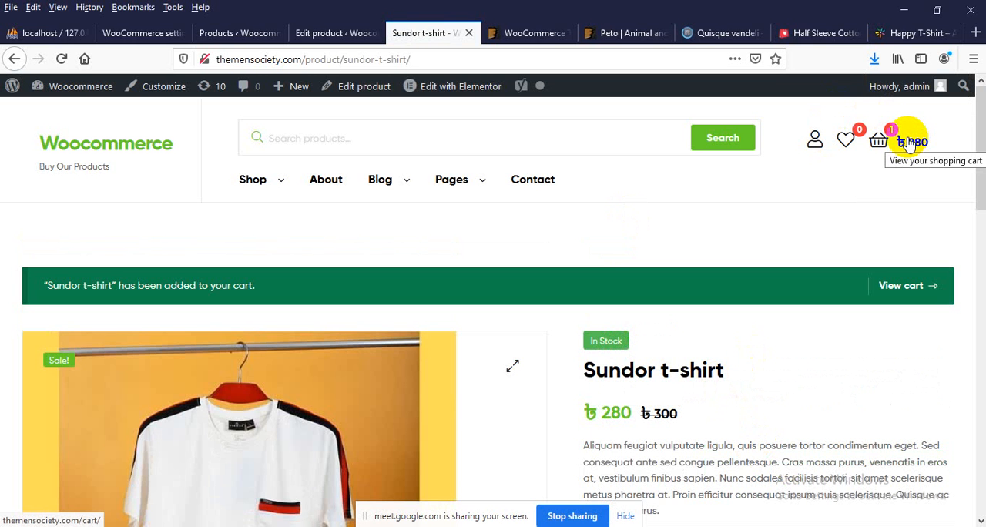
left_click(910, 143)
scroll(518, 331, "down", 5)
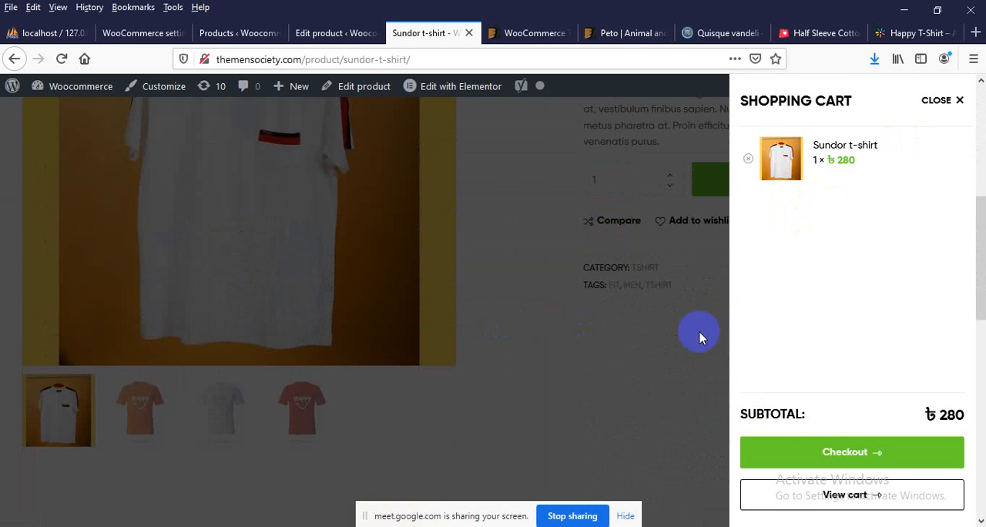
left_click(844, 500)
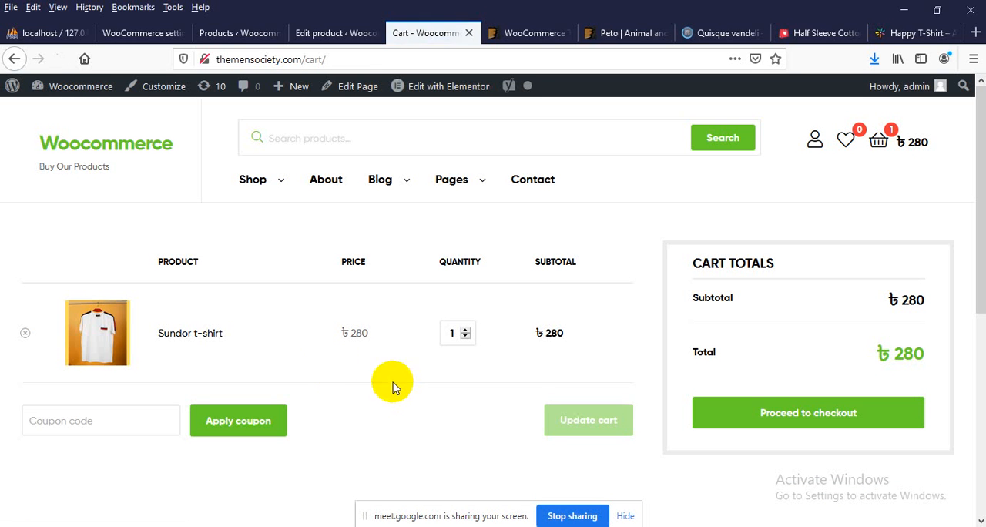
Proceed to checkout with the Sundor t-shirt and look over the billing details and order summary
left_click(838, 420)
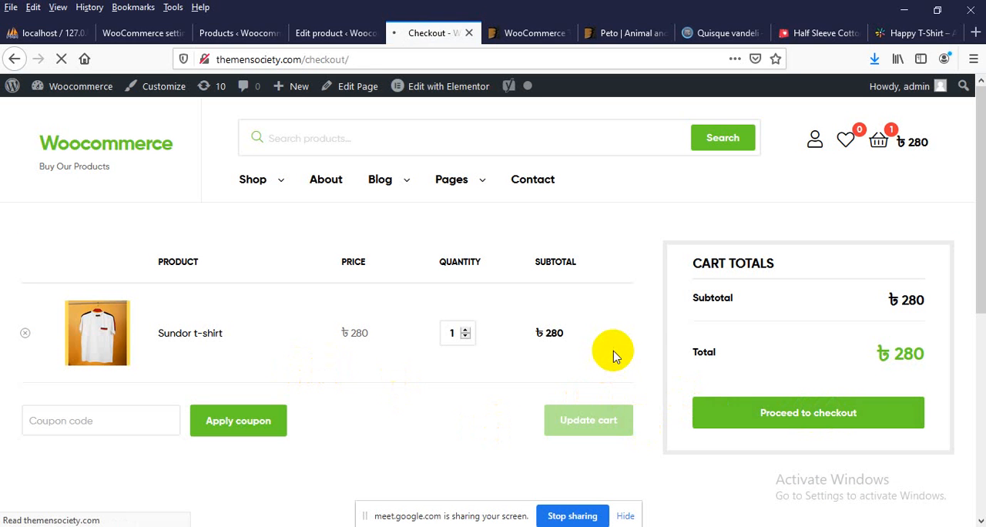
scroll(613, 356, "down", 3)
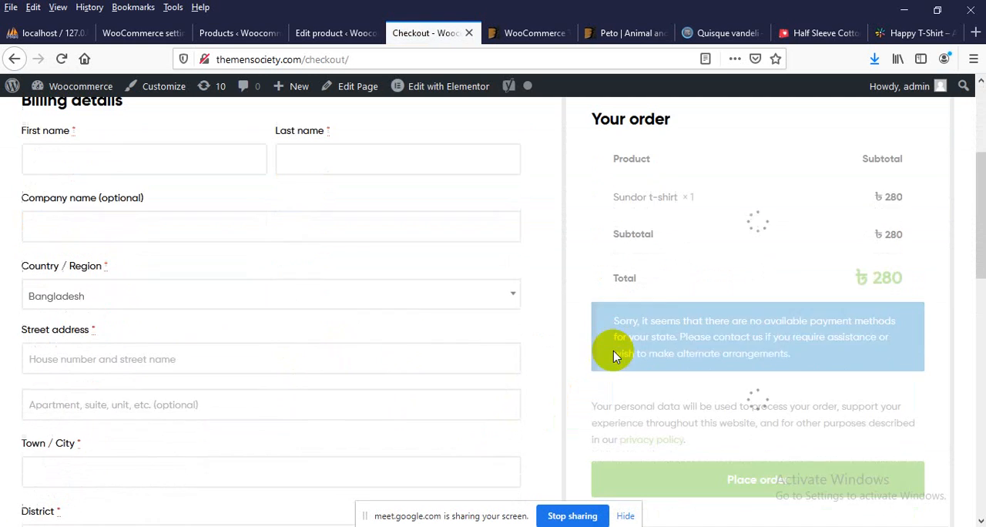
scroll(18, 264, "up", 1)
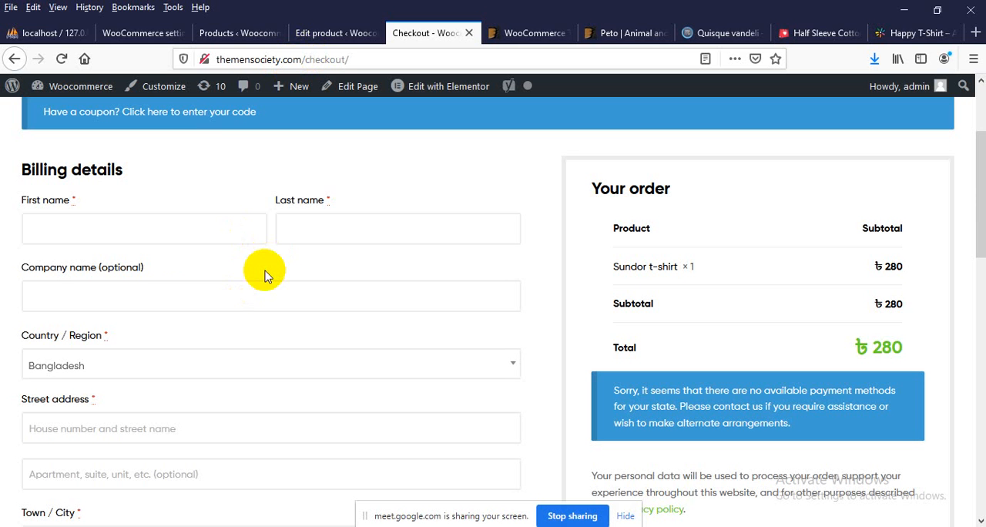
Examine the checkout page's billing fields, including the Country / Region list, and the order summary for the Sundor t-shirt
left_click(118, 215)
left_click(406, 231)
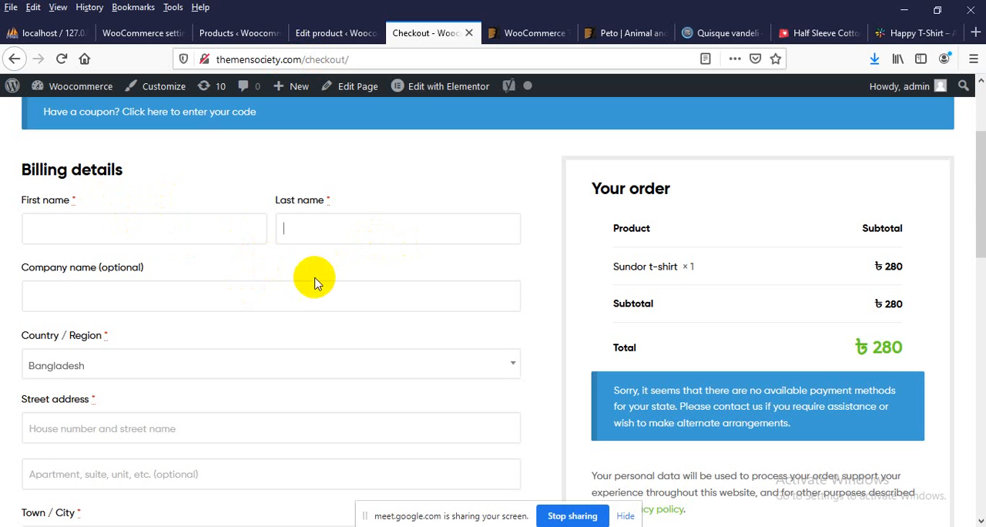
scroll(99, 292, "down", 2)
scroll(75, 286, "down", 2)
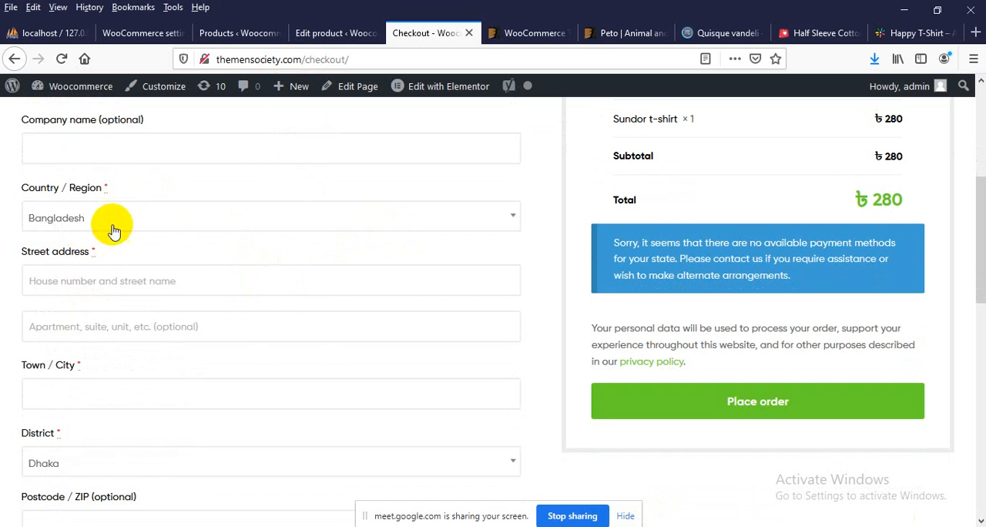
left_click(121, 216)
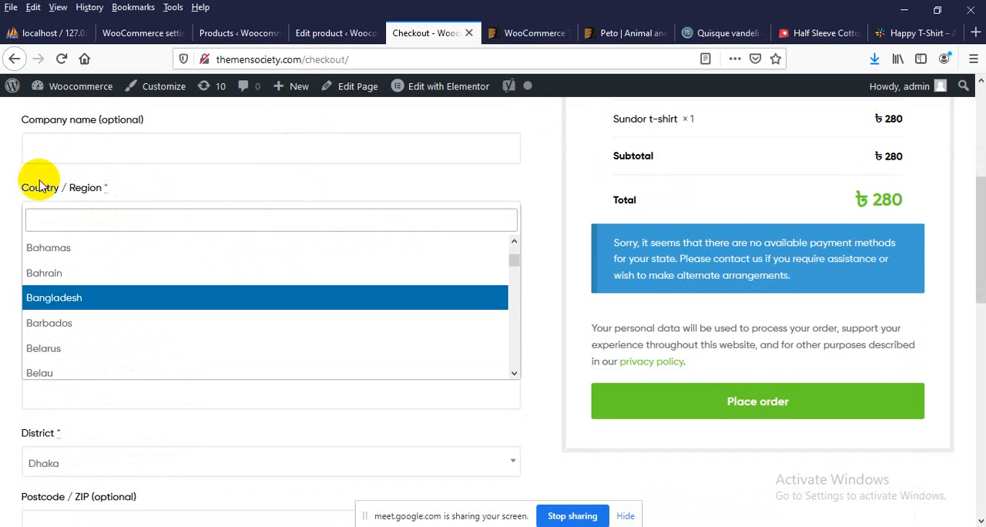
left_click(8, 185)
scroll(81, 283, "down", 2)
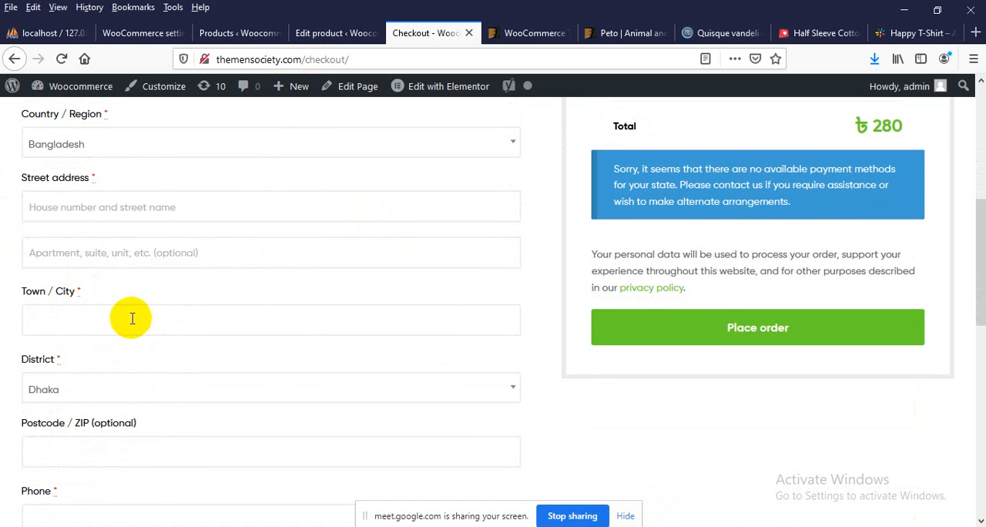
scroll(133, 308, "down", 2)
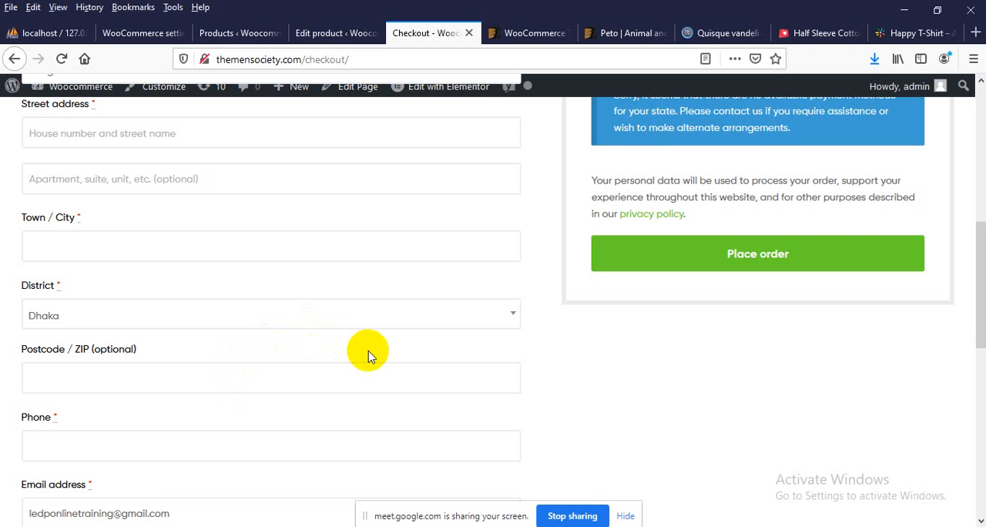
scroll(678, 346, "up", 6)
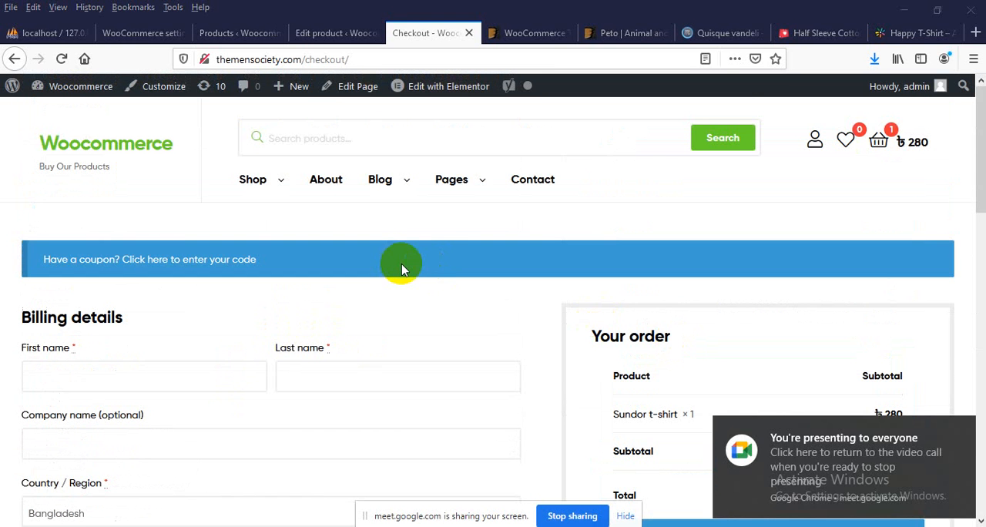
scroll(402, 268, "down", 3)
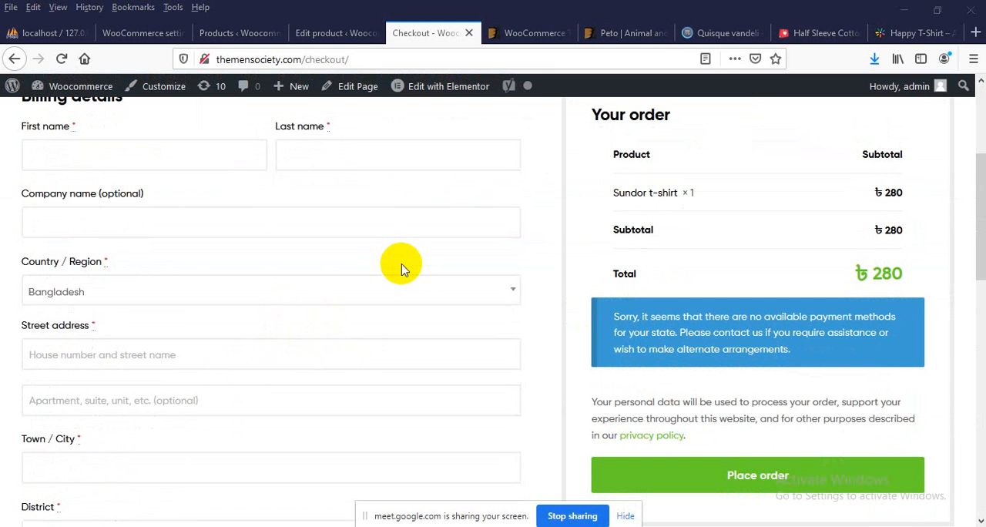
scroll(401, 268, "up", 2)
scroll(323, 262, "up", 1)
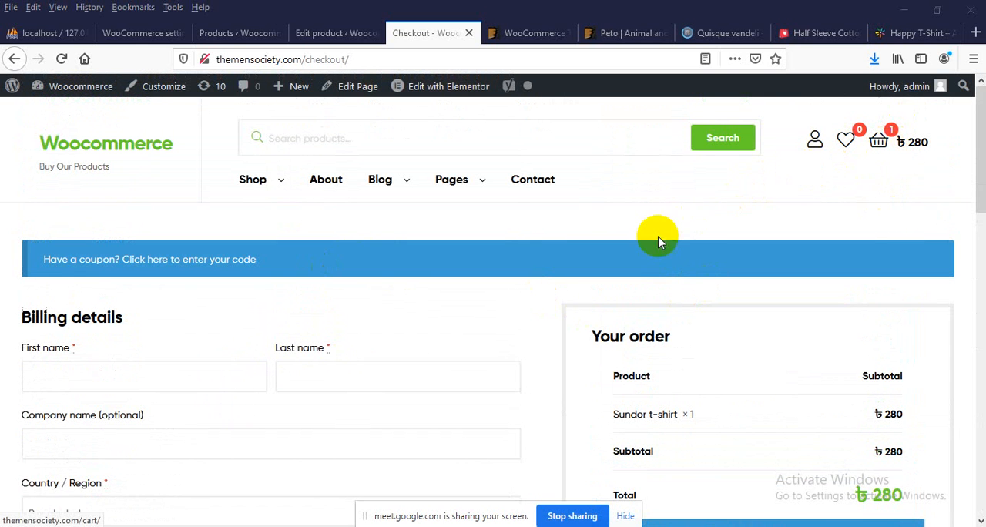
scroll(659, 238, "down", 2)
scroll(660, 238, "up", 2)
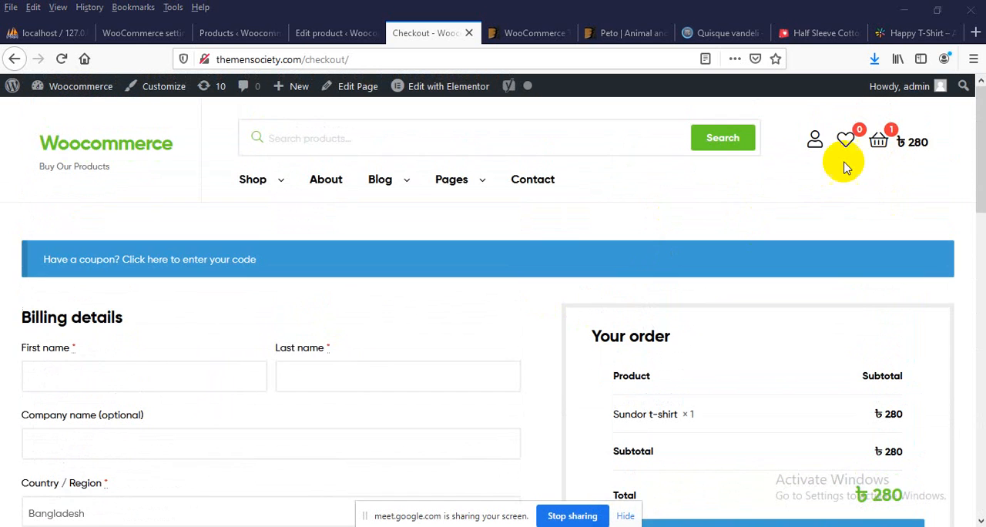
Return to the shopping cart and proceed to checkout again with the Sundor t-shirt
left_click(903, 149)
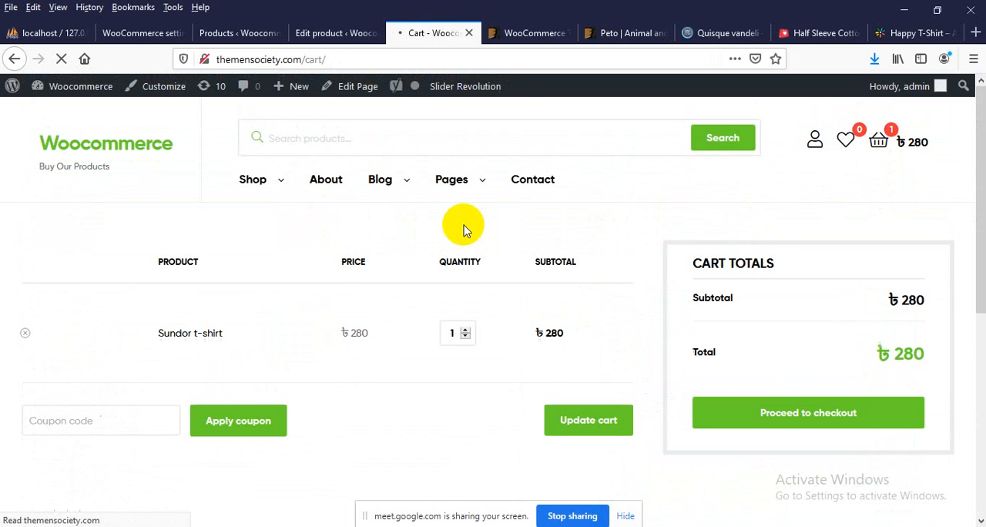
left_click(769, 419)
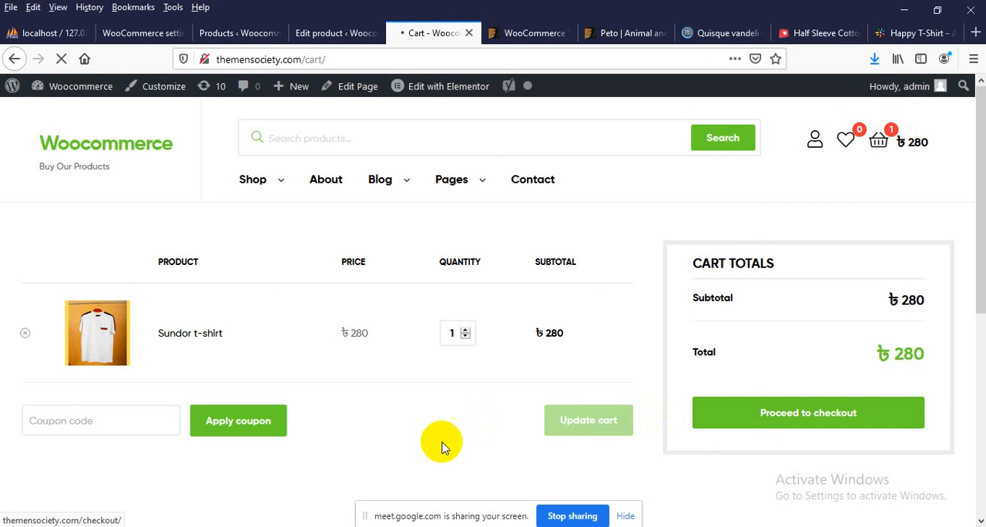
scroll(51, 279, "down", 2)
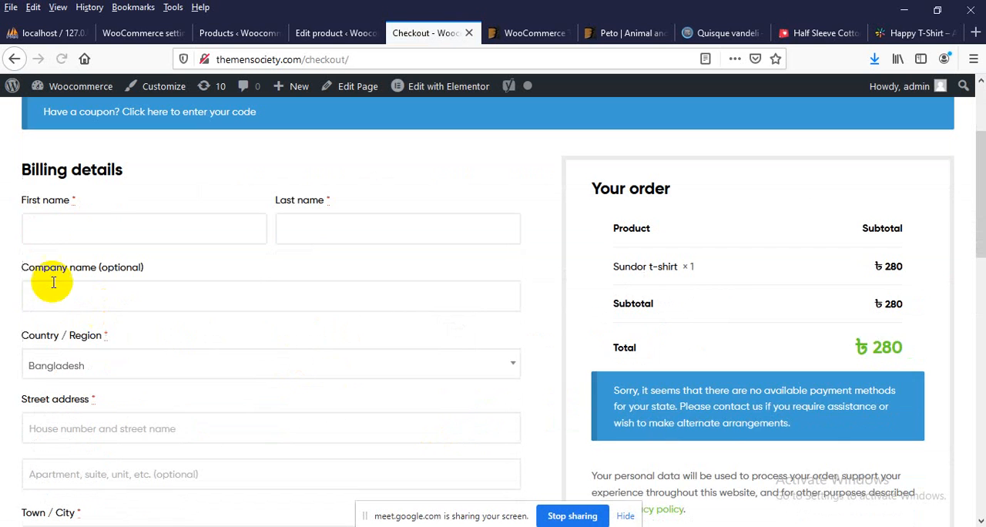
Enter the customer's first name in the billing details and check the payment section of the order summary
left_click(95, 226)
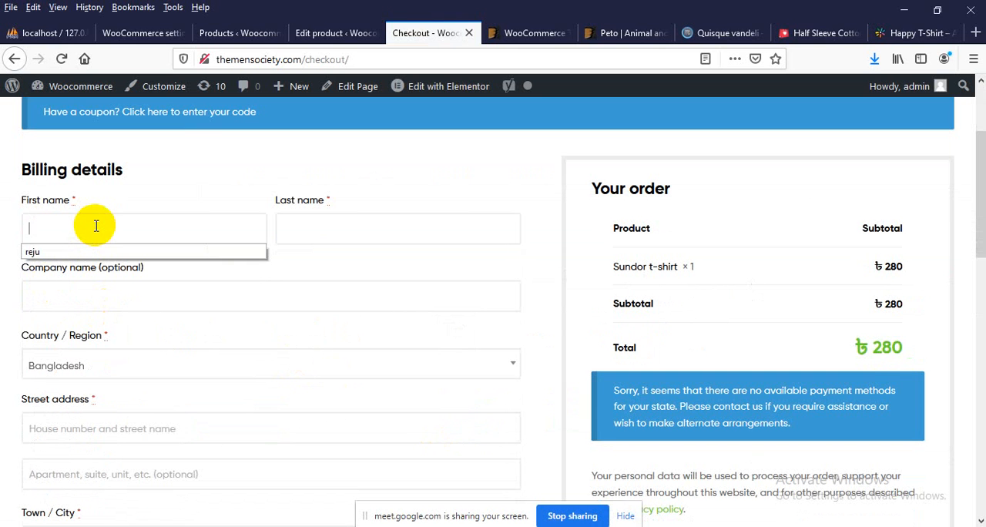
type("reju")
key("Tab")
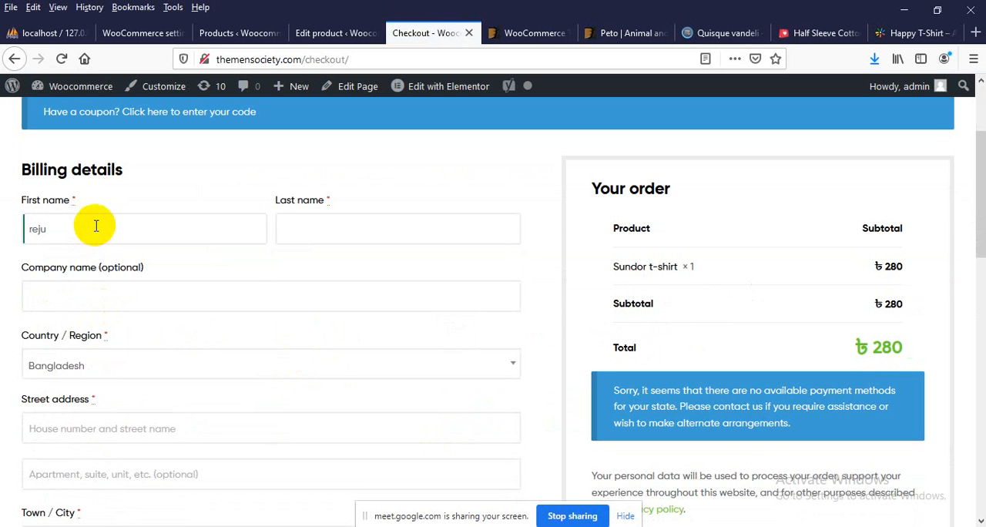
key("Tab")
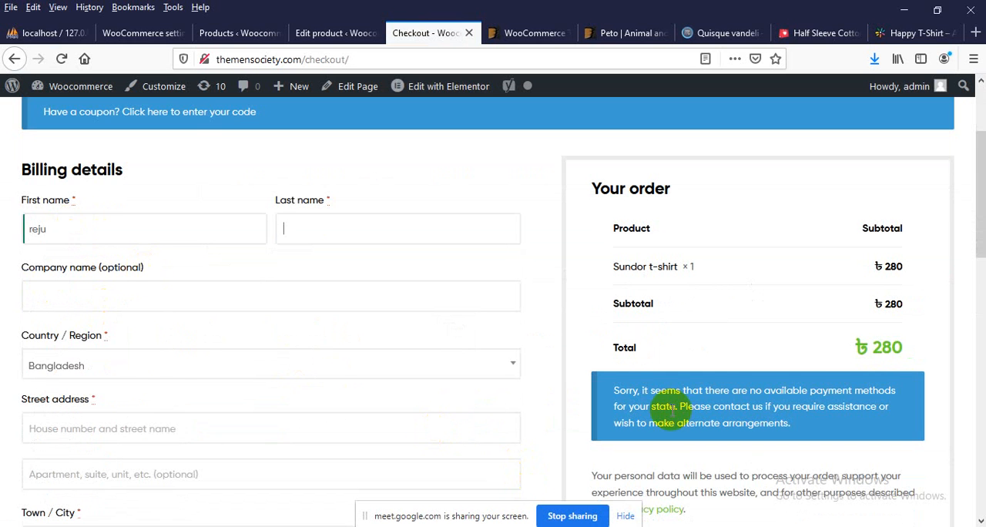
scroll(681, 389, "down", 2)
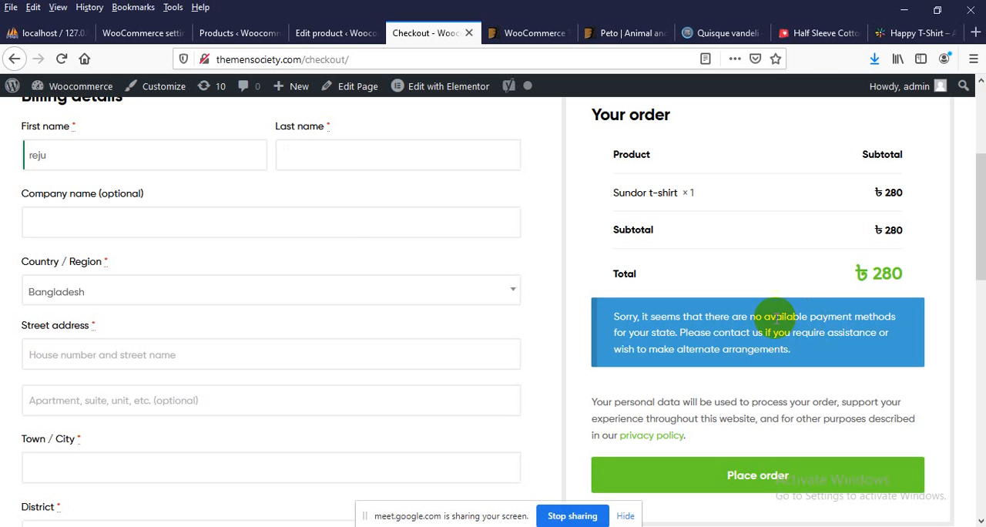
Switch to the store's admin area and open the WooCommerce settings
left_click(235, 33)
scroll(200, 224, "down", 1)
scroll(185, 254, "up", 2)
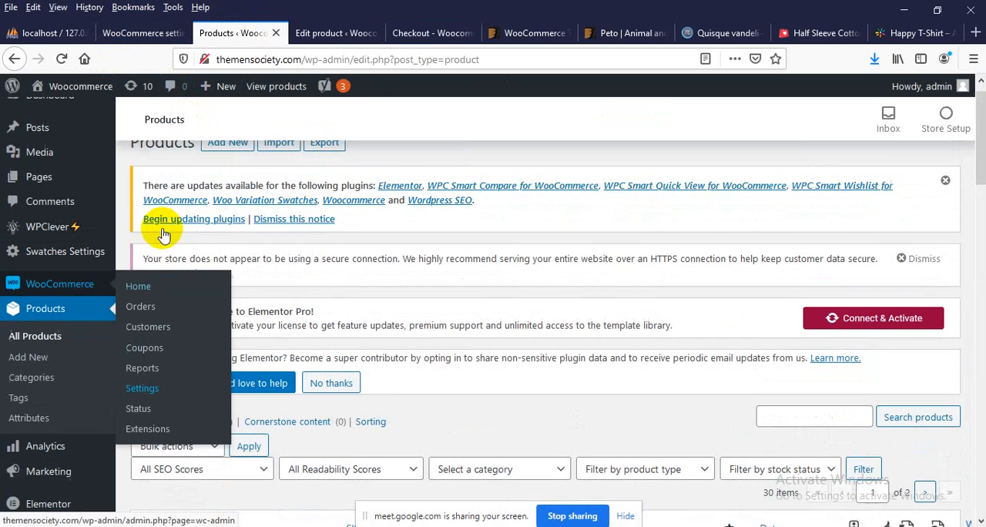
left_click(131, 32)
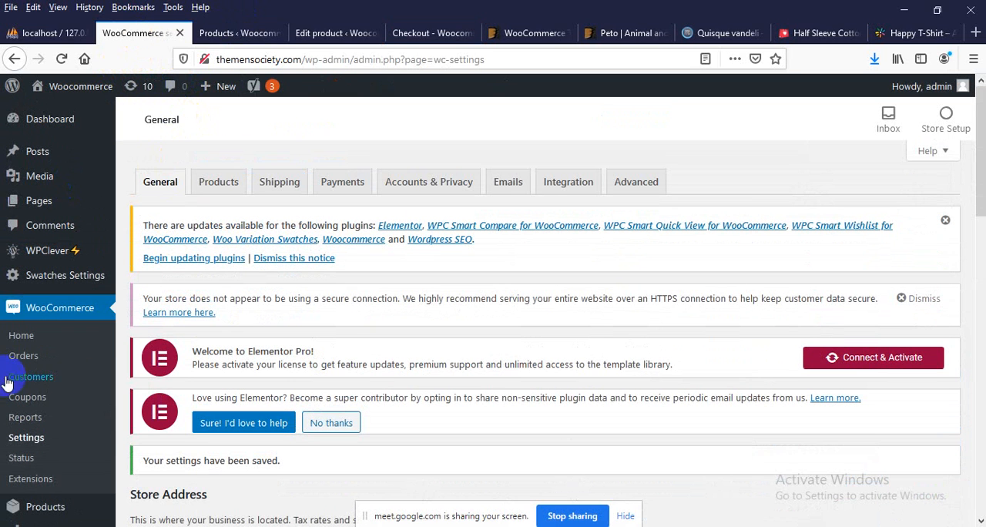
left_click(52, 315)
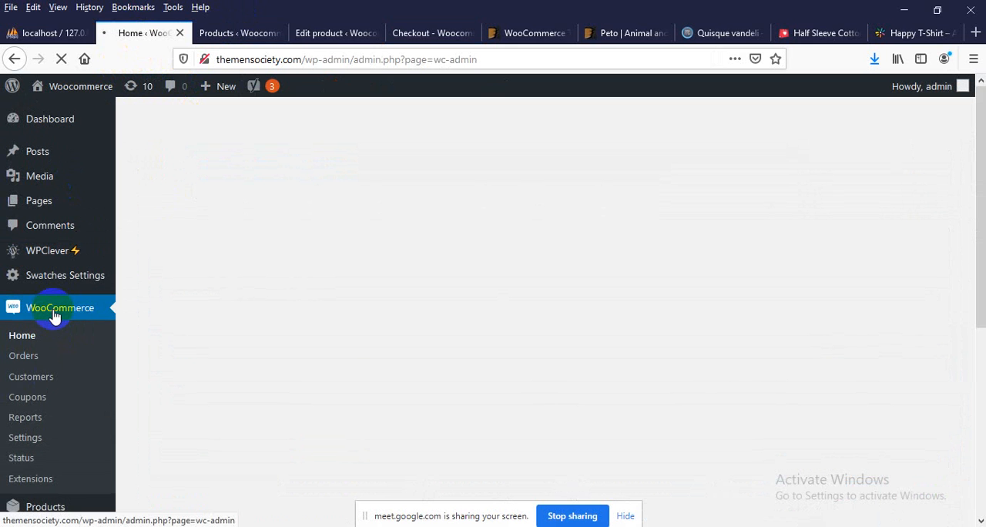
scroll(25, 404, "down", 2)
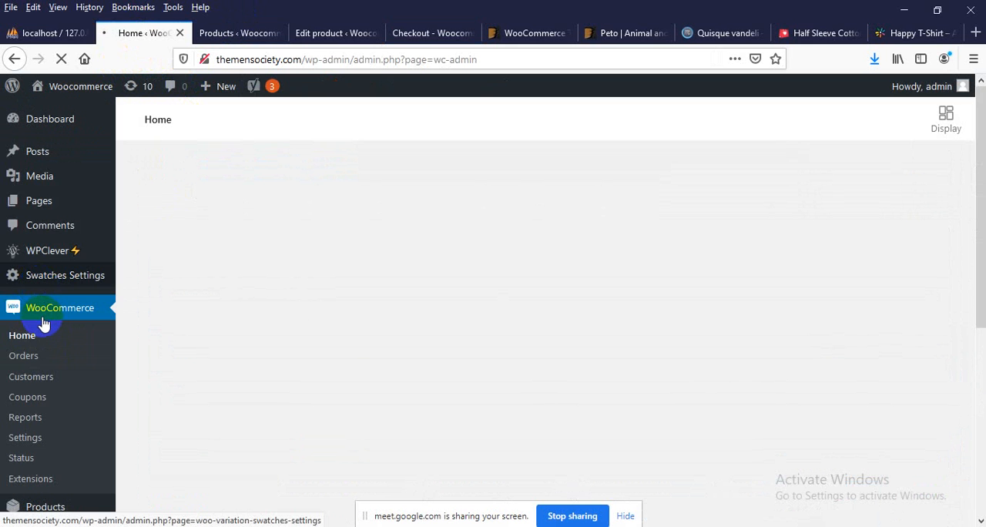
scroll(48, 342, "down", 5)
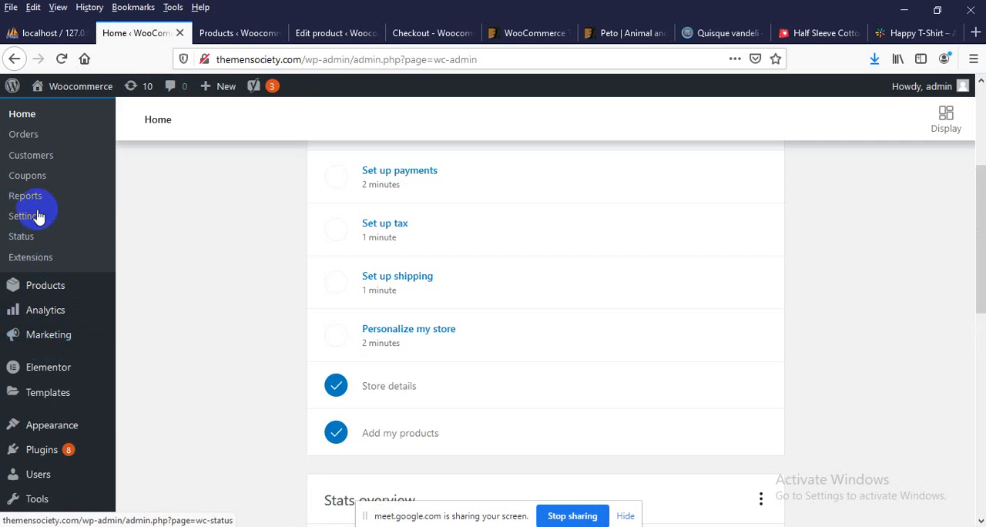
left_click(39, 225)
scroll(205, 324, "up", 2)
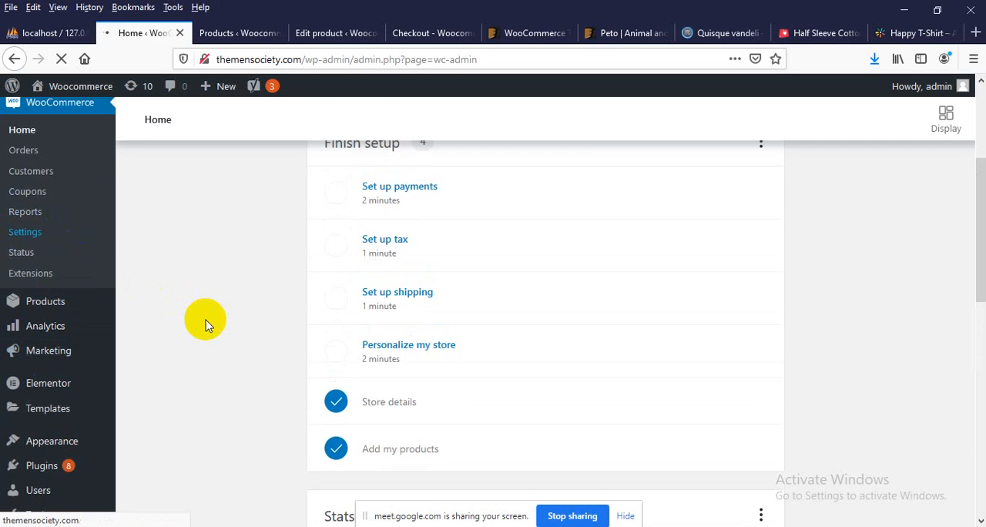
scroll(205, 323, "up", 2)
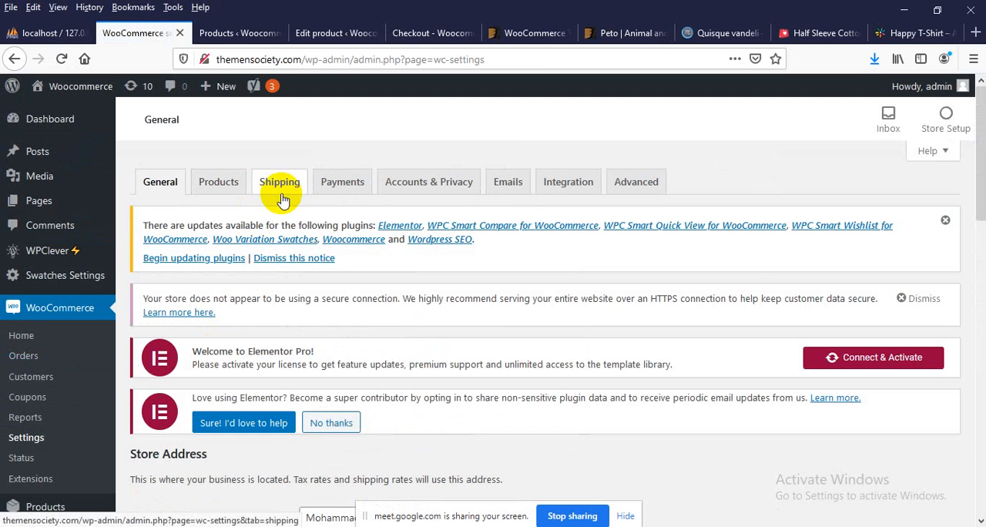
Enable Cash on delivery among the payment methods in the WooCommerce payment settings
left_click(357, 189)
scroll(351, 231, "down", 2)
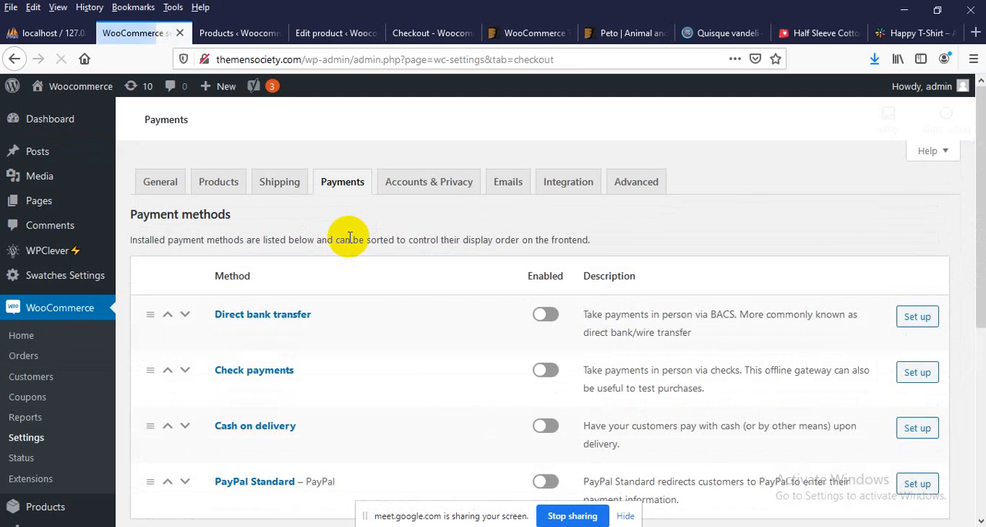
scroll(351, 243, "down", 2)
scroll(351, 243, "down", 2)
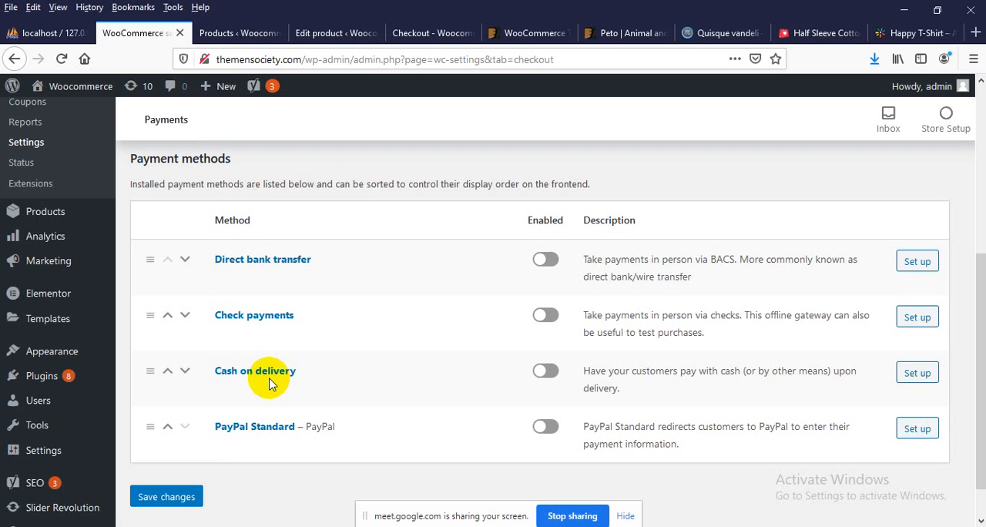
left_click(545, 369)
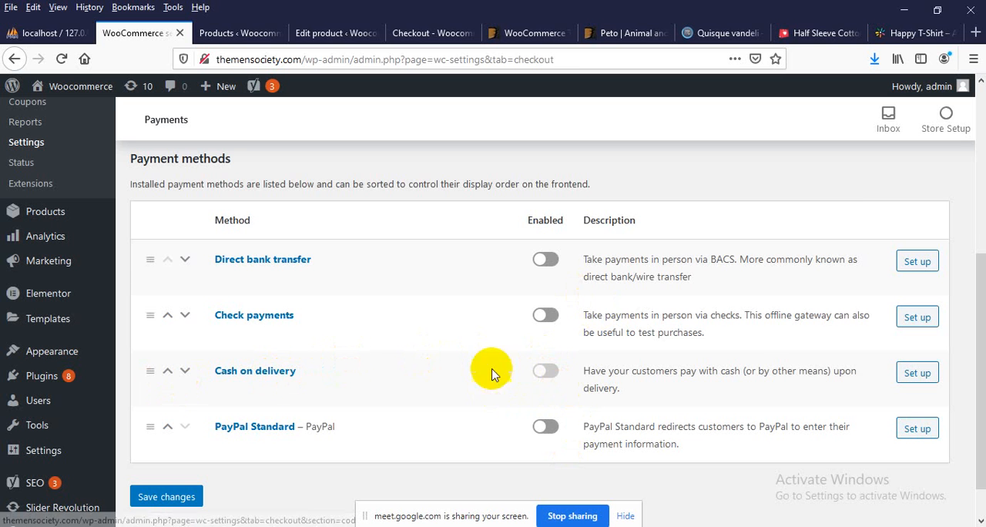
Open the Cash on delivery setup, review its title, description and instructions, and save the settings
left_click(919, 374)
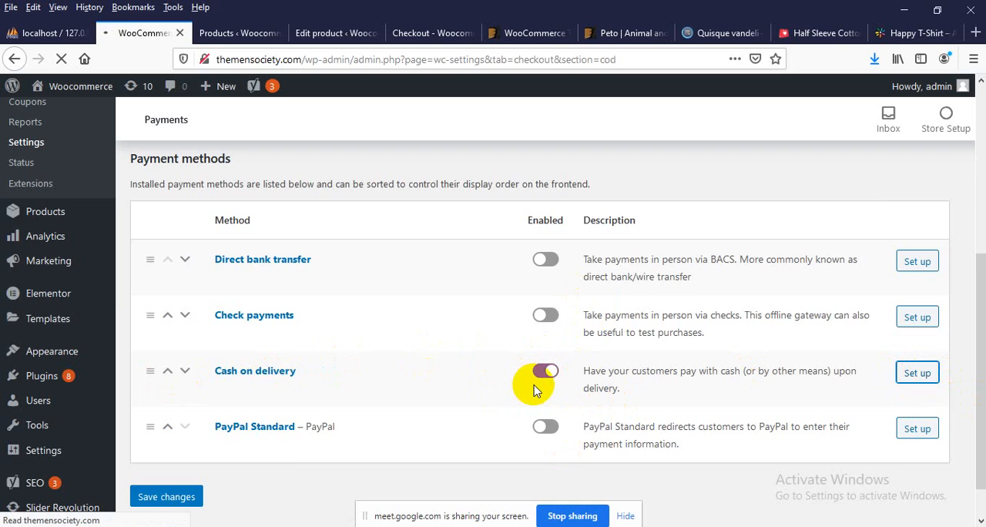
scroll(542, 385, "down", 2)
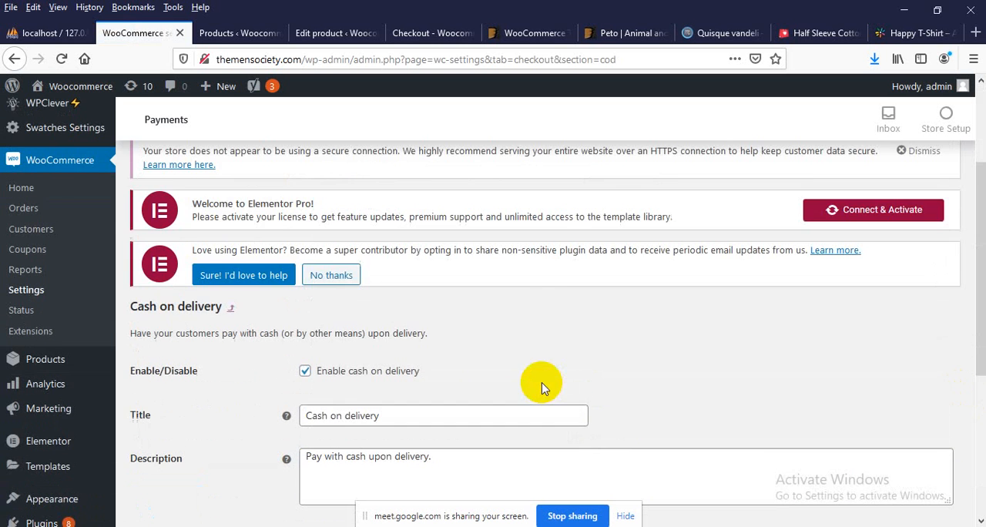
scroll(341, 365, "down", 4)
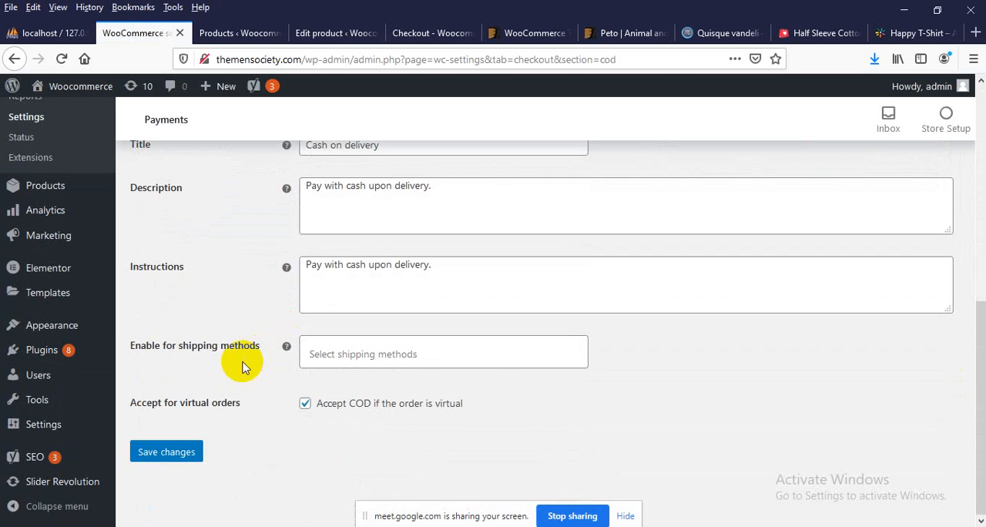
left_click(171, 463)
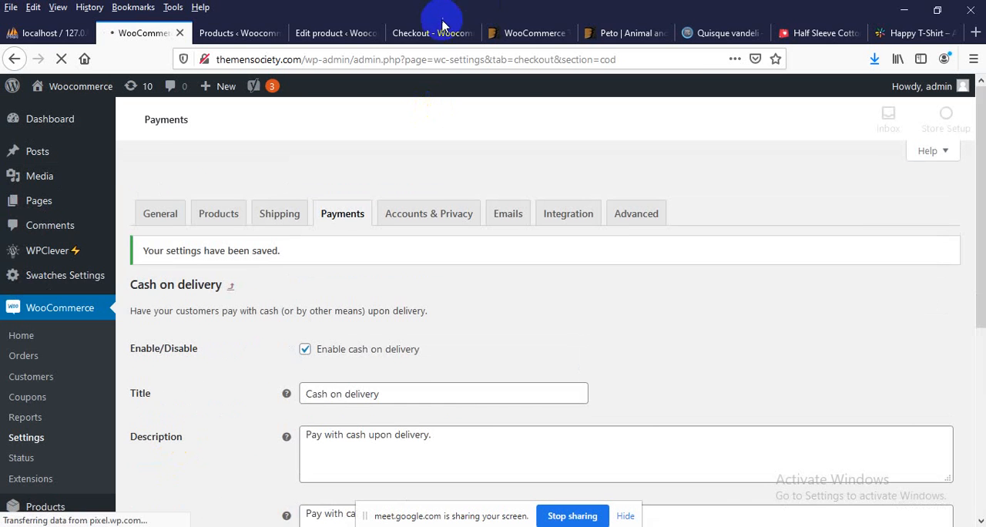
Return to the store's checkout page and reload it to apply the saved payment settings
left_click(431, 32)
left_click(395, 60)
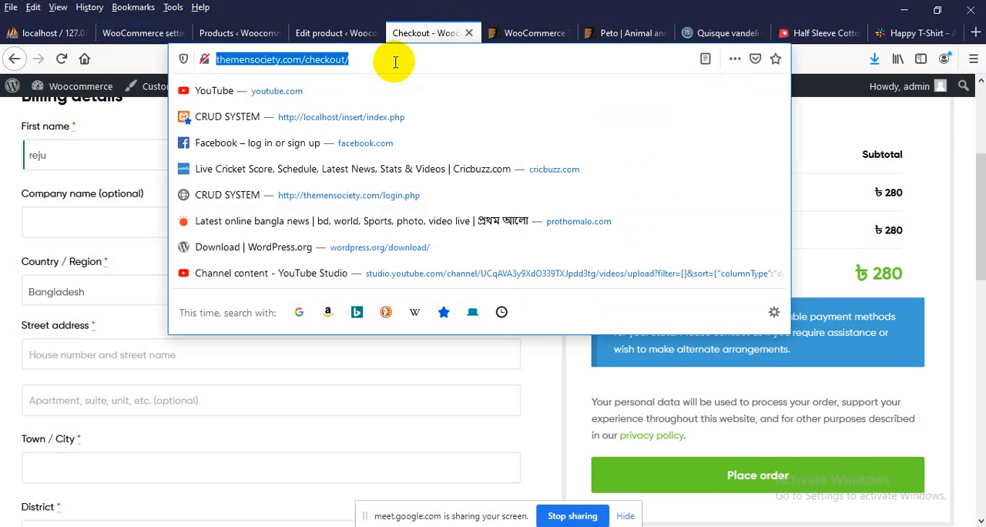
key("Return")
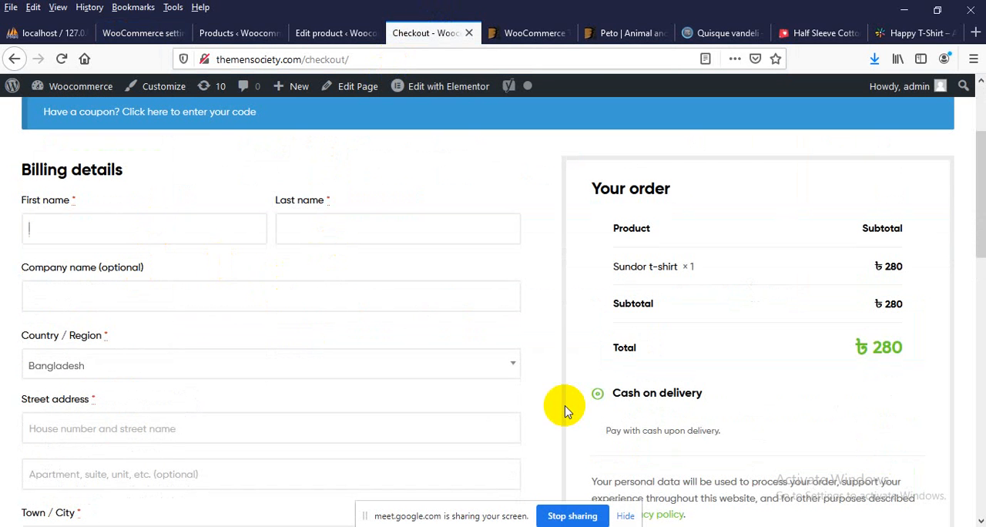
Fill in the customer's first name and last name in the billing details
type("reju")
key("Tab")
type("reju")
key("Tab")
Examine which countries the Country / Region list in the checkout billing details offers, leaving Bangladesh selected
scroll(120, 264, "down", 2)
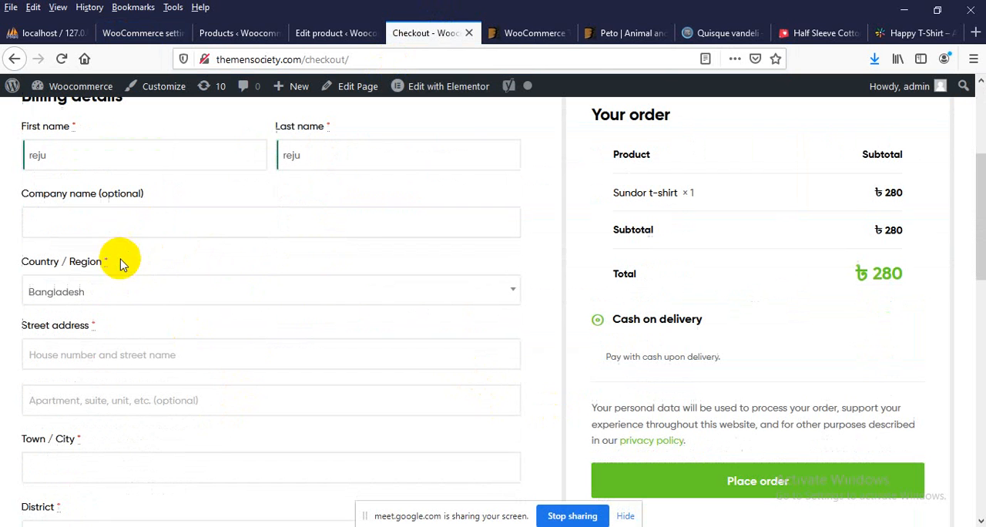
left_click(89, 288)
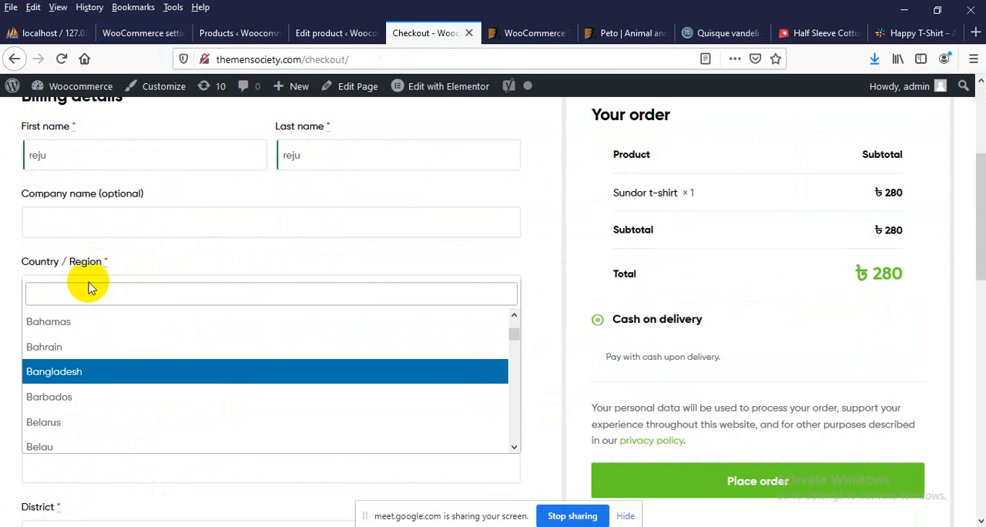
scroll(147, 368, "down", 5)
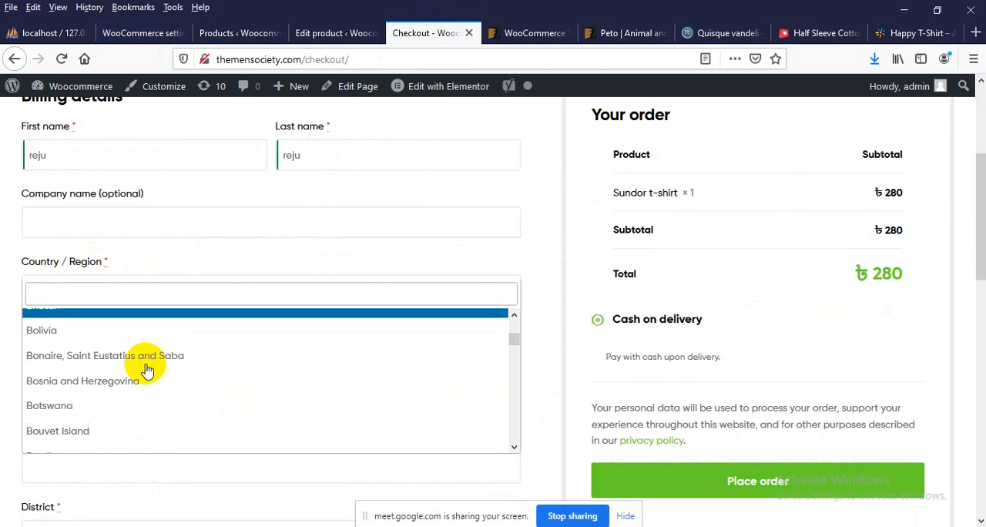
scroll(148, 370, "down", 5)
scroll(141, 387, "up", 2)
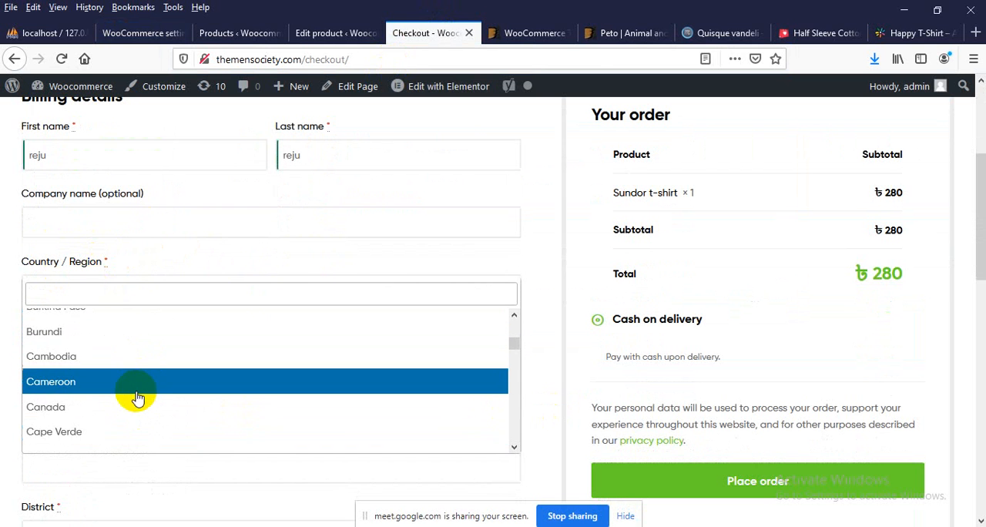
scroll(136, 394, "up", 2)
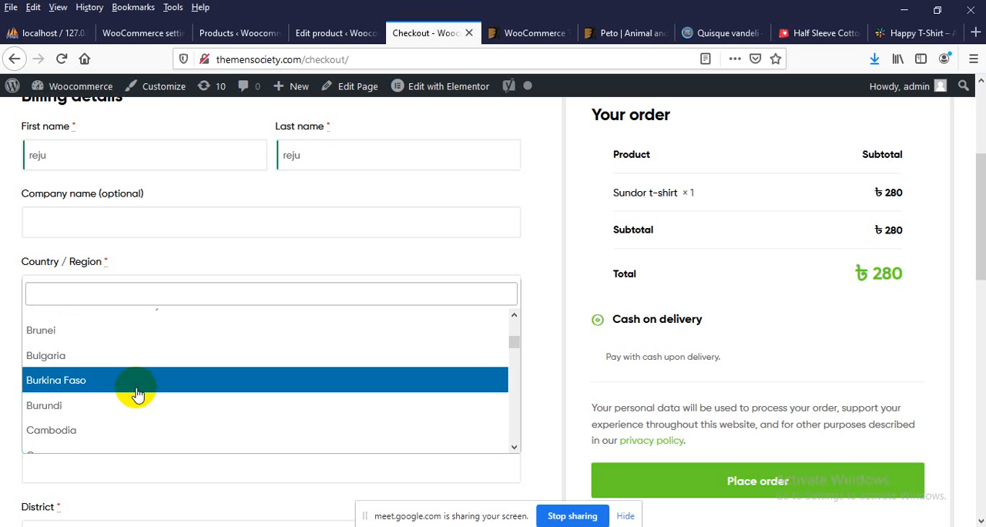
scroll(136, 395, "up", 2)
scroll(124, 393, "up", 2)
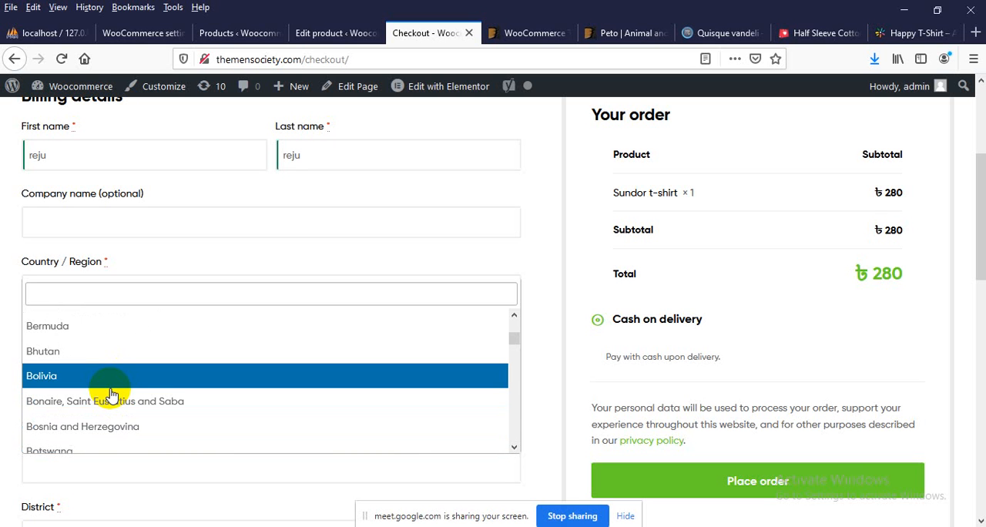
scroll(154, 389, "up", 2)
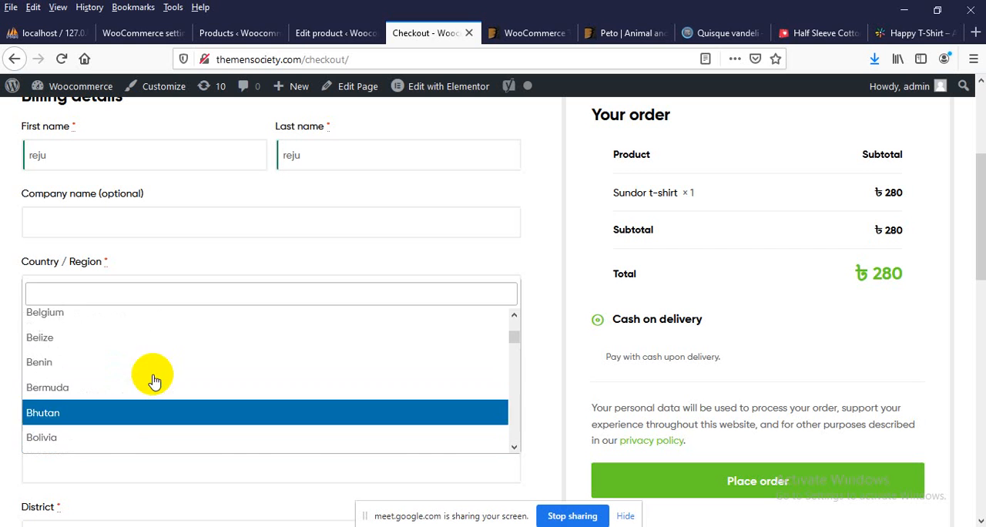
scroll(77, 370, "up", 1)
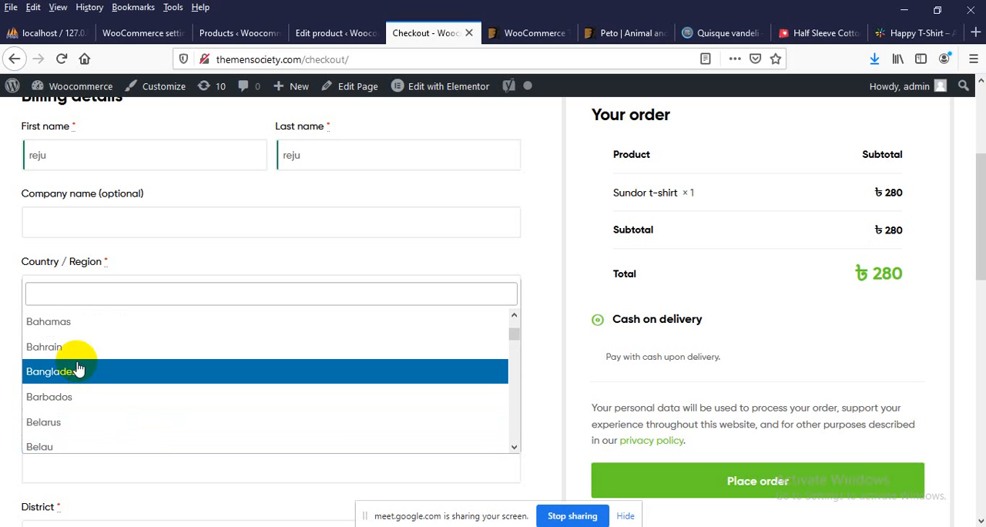
left_click(7, 327)
left_click(128, 293)
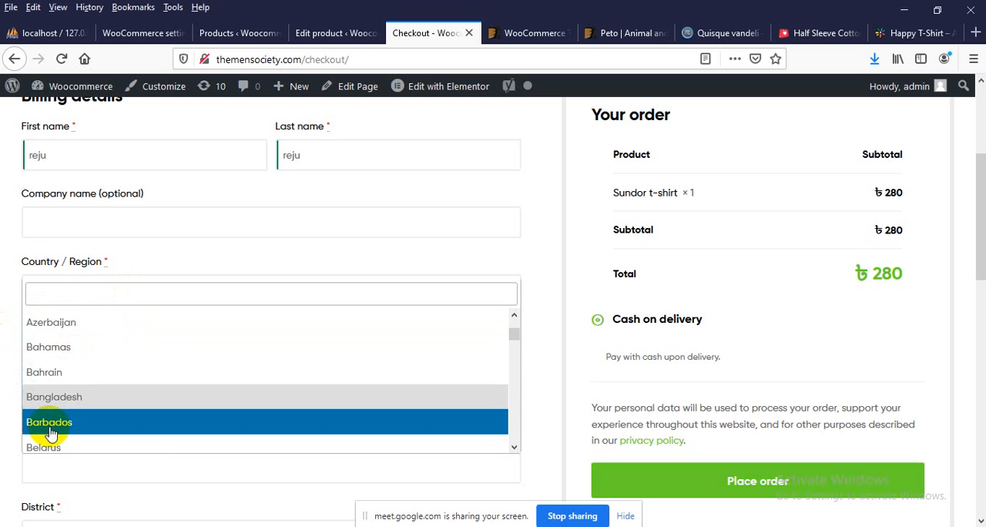
scroll(48, 427, "down", 3)
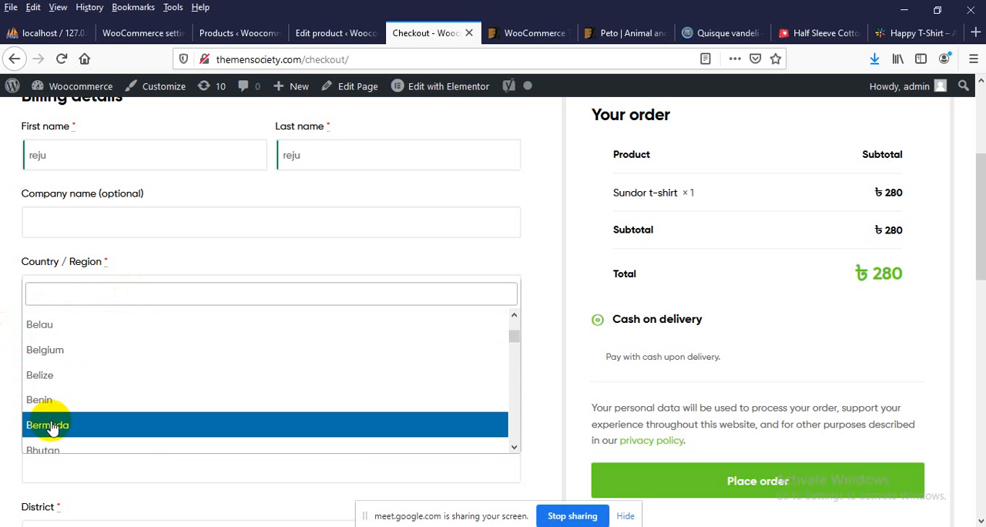
scroll(51, 428, "down", 2)
left_click(7, 284)
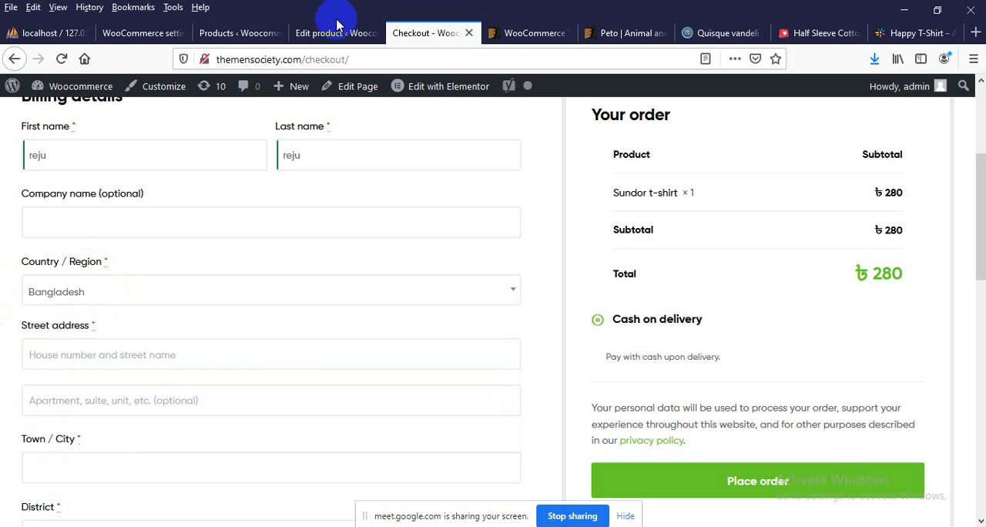
Switch to the WooCommerce settings, open the General settings and review the store address
left_click(137, 32)
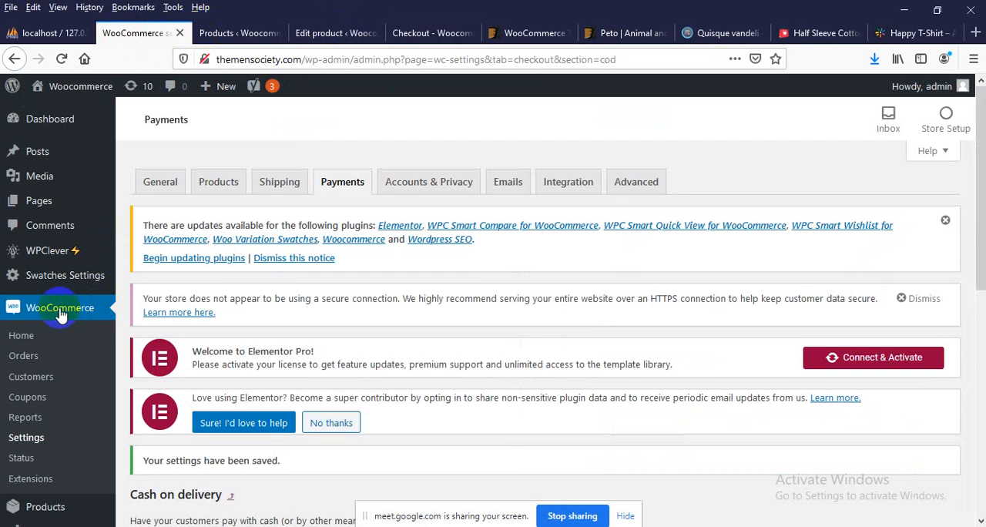
scroll(61, 316, "down", 2)
scroll(46, 370, "up", 2)
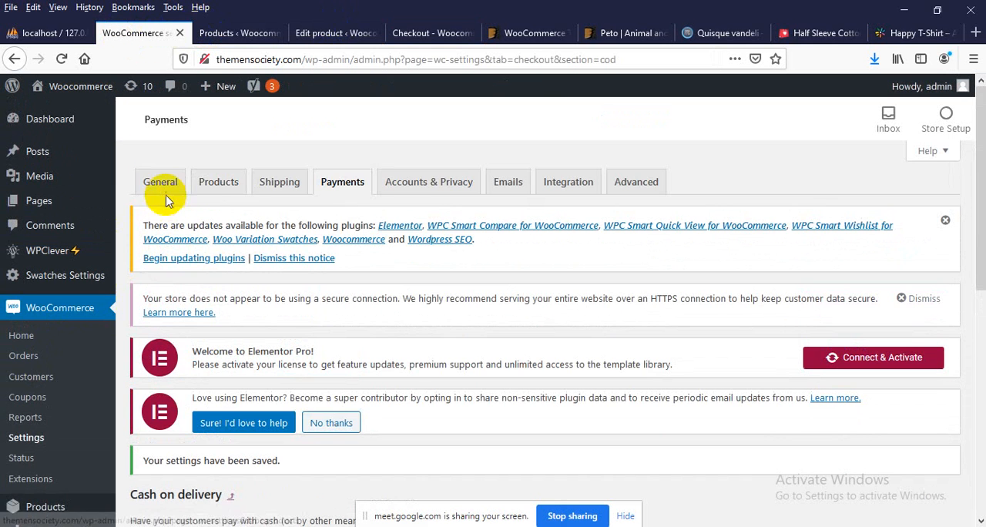
left_click(158, 192)
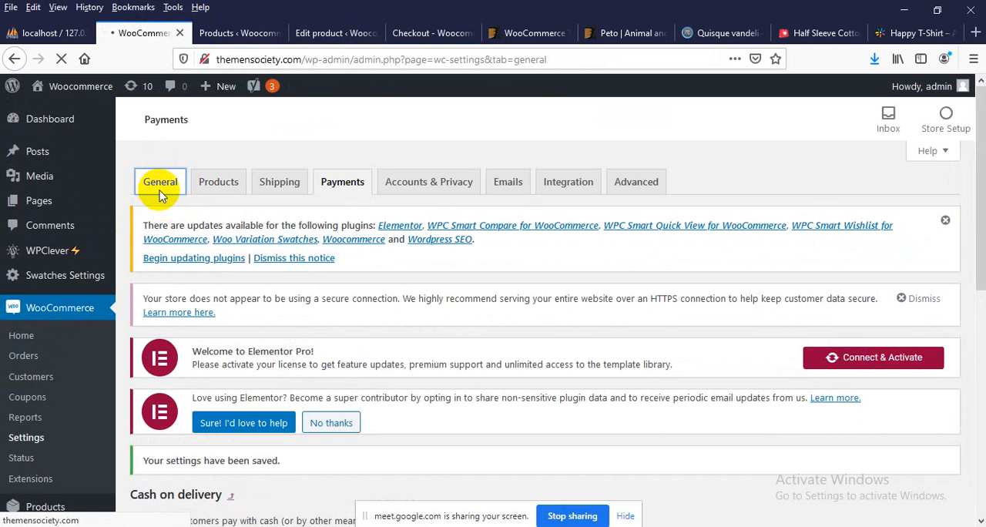
scroll(220, 336, "down", 1)
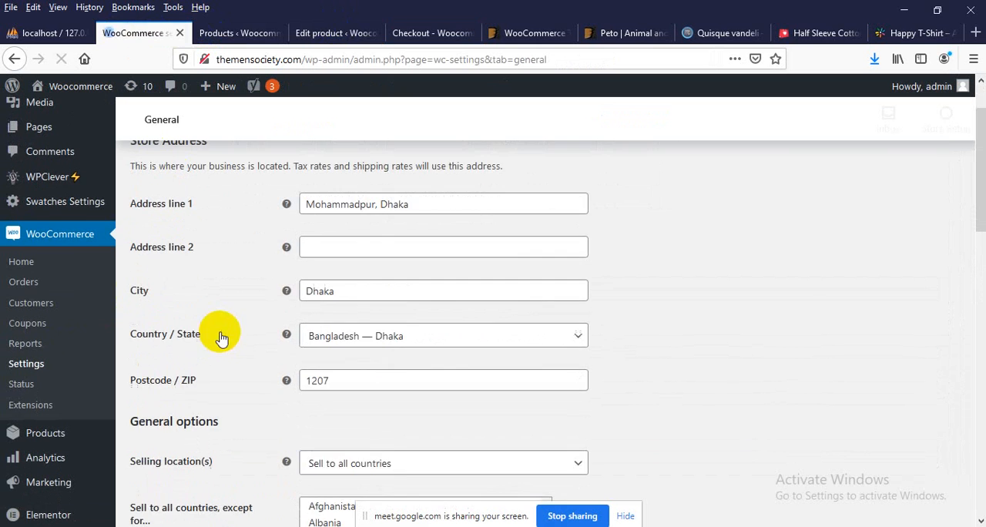
scroll(339, 231, "down", 3)
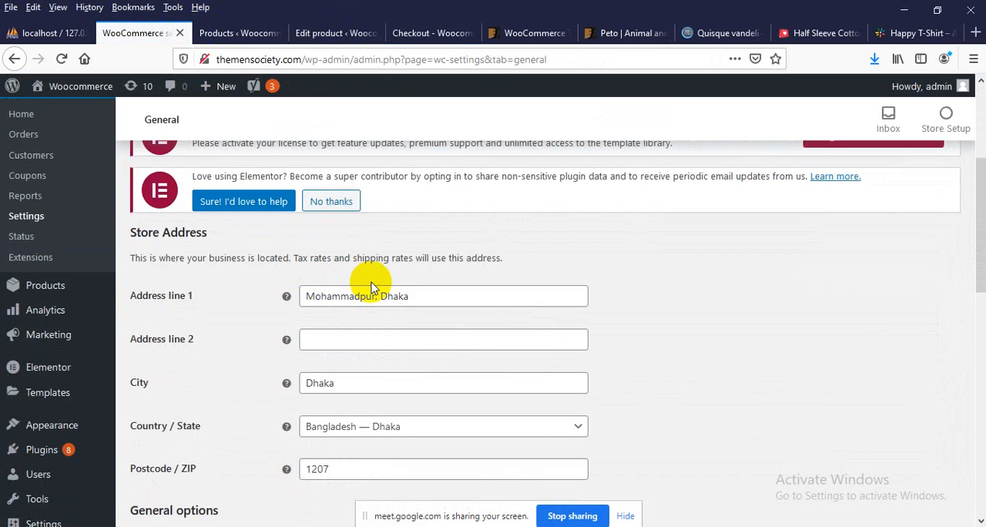
Set the selling locations to "Sell to specific countries" and add Bangladesh as the only country
scroll(362, 285, "down", 3)
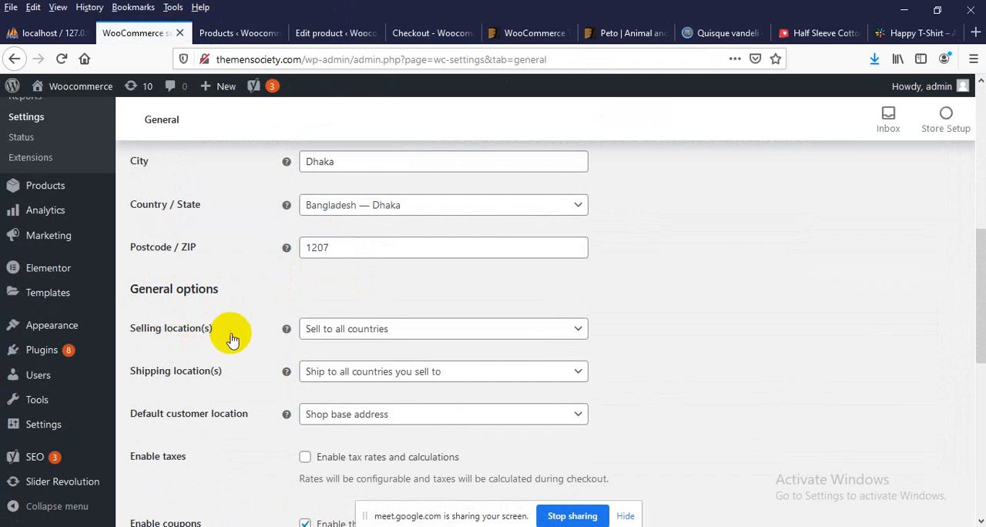
left_click(348, 340)
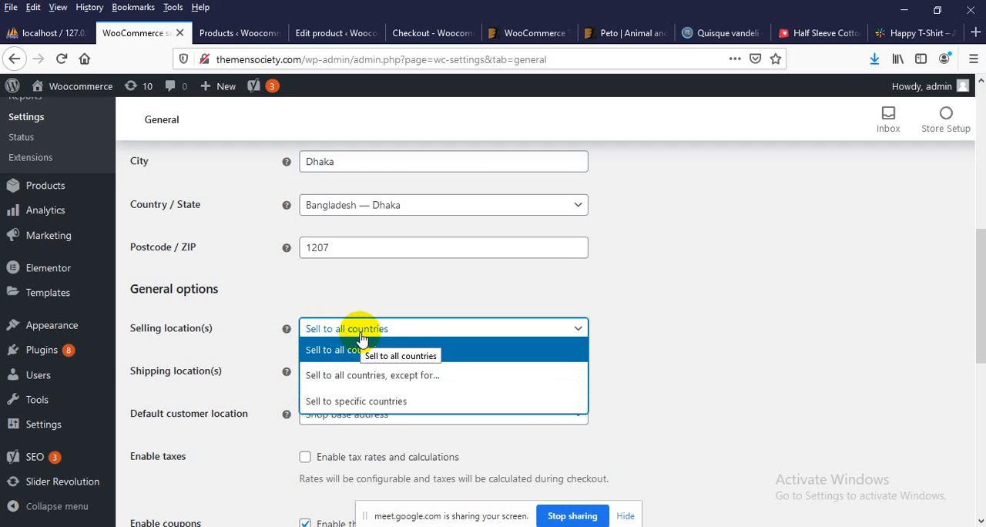
left_click(341, 401)
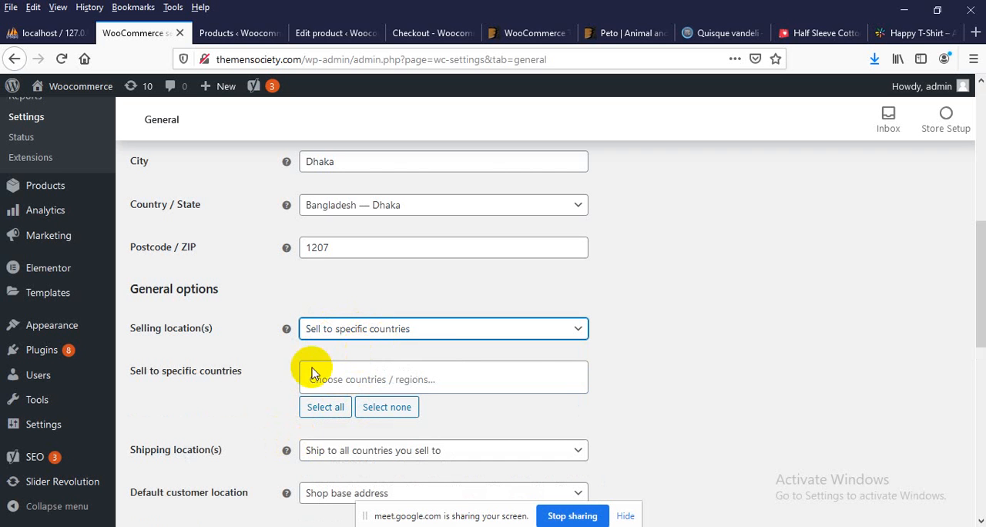
left_click(339, 377)
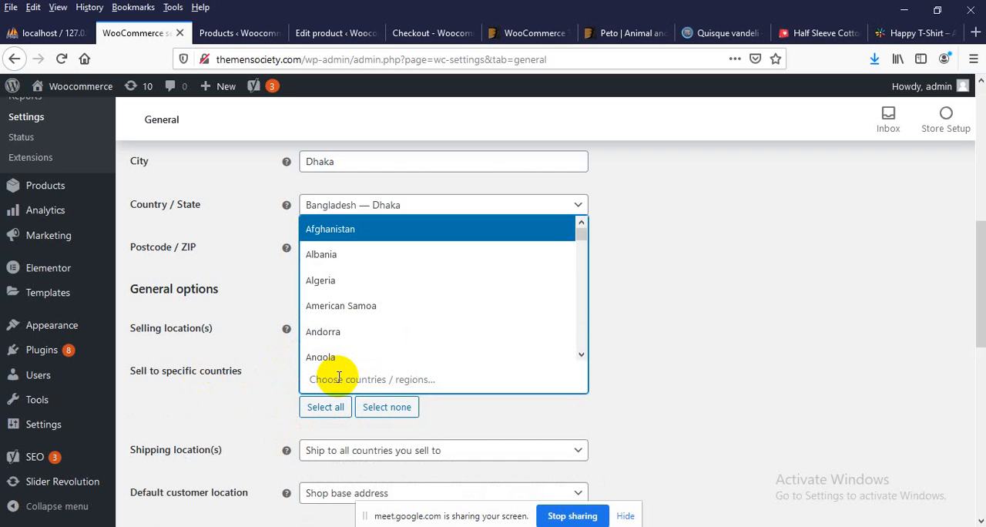
type("bang")
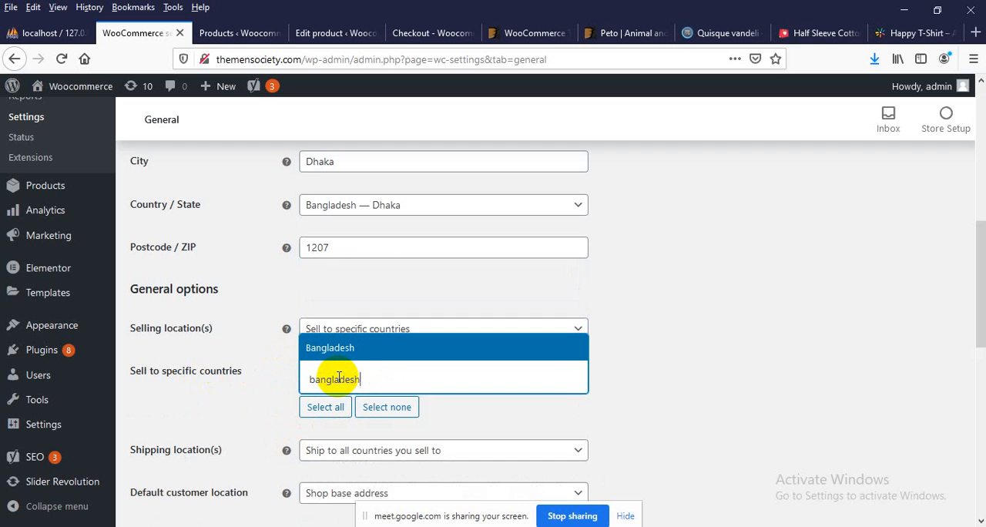
type("ladesh")
left_click(369, 351)
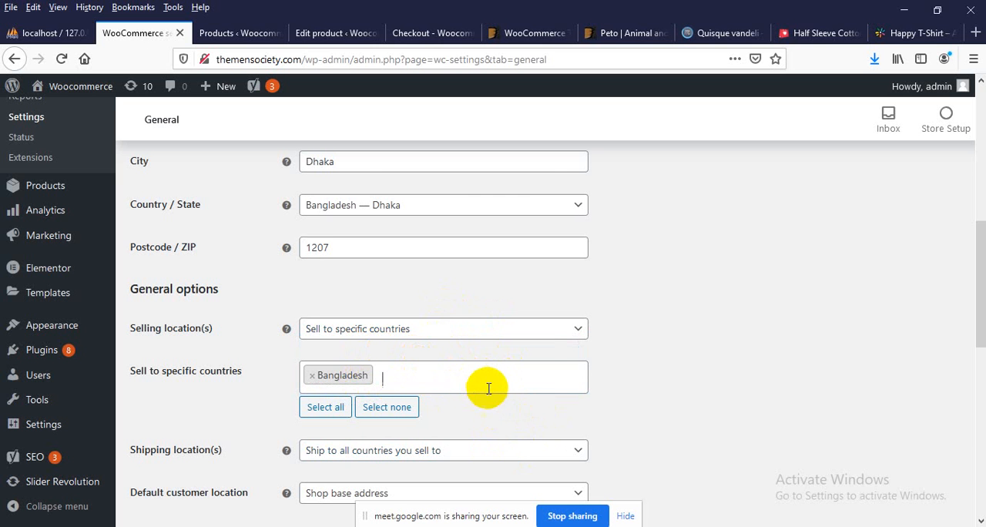
Set the shipping locations to "Ship to specific countries only" and add Bangladesh as the shipping country
scroll(493, 381, "down", 3)
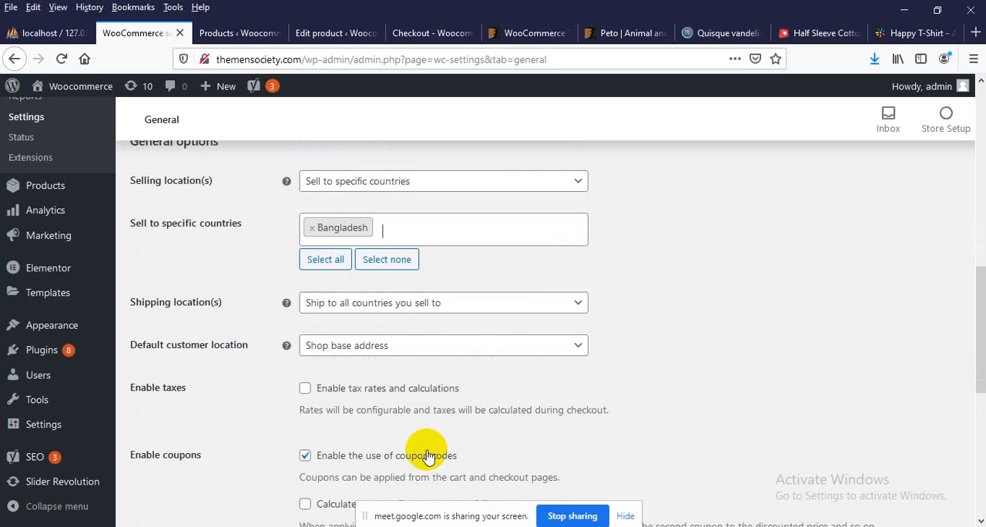
left_click(346, 311)
left_click(346, 317)
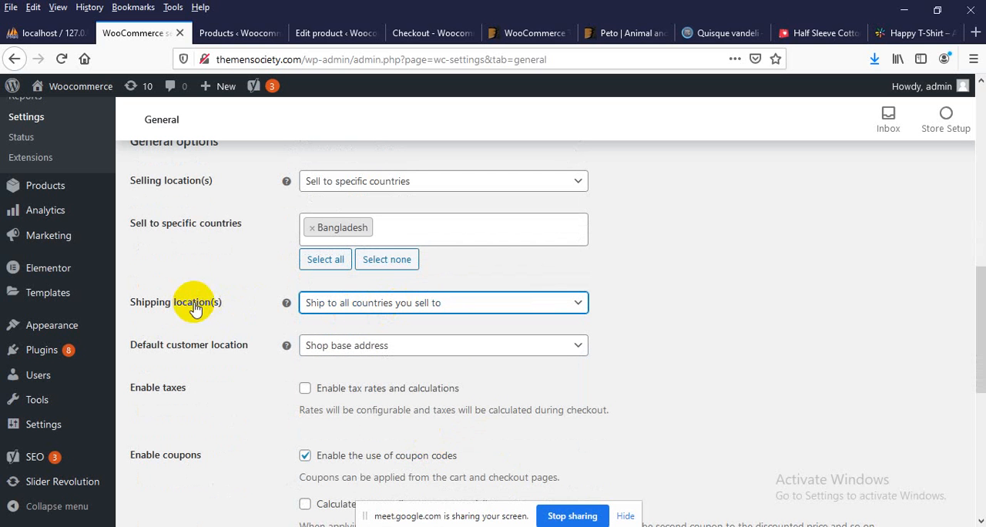
left_click(353, 306)
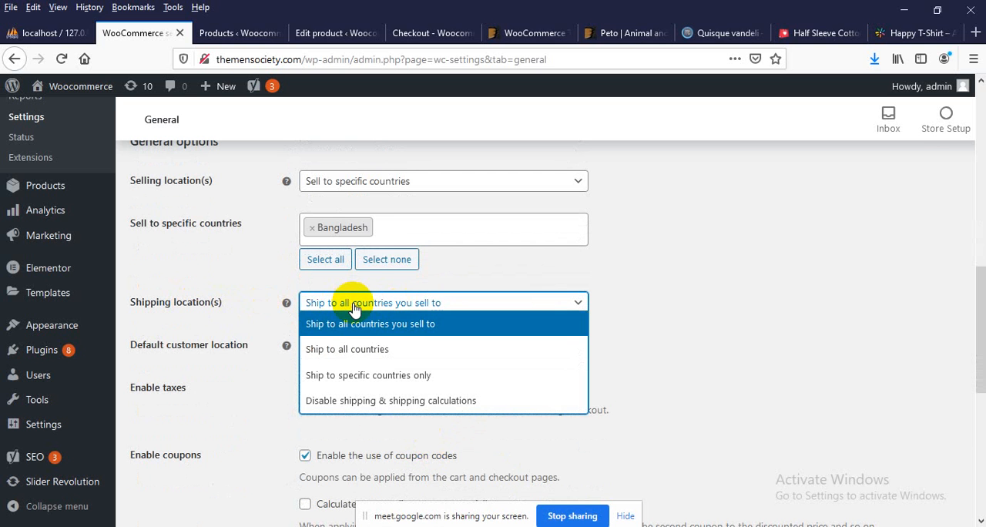
left_click(330, 375)
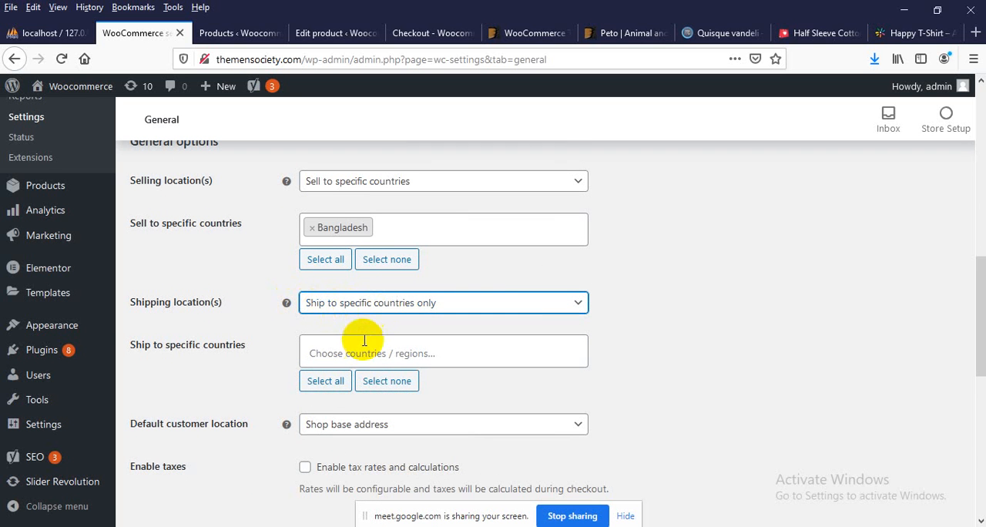
left_click(354, 352)
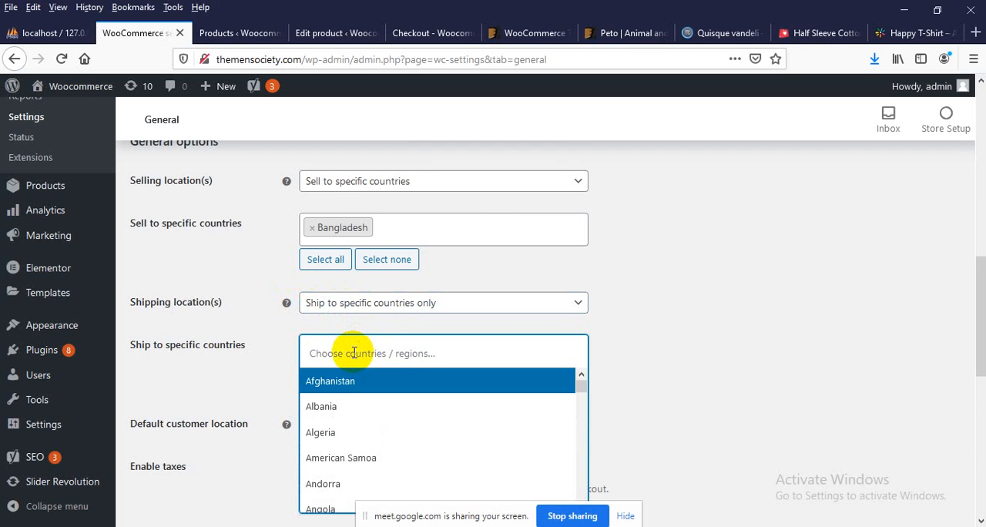
type("bangladesh")
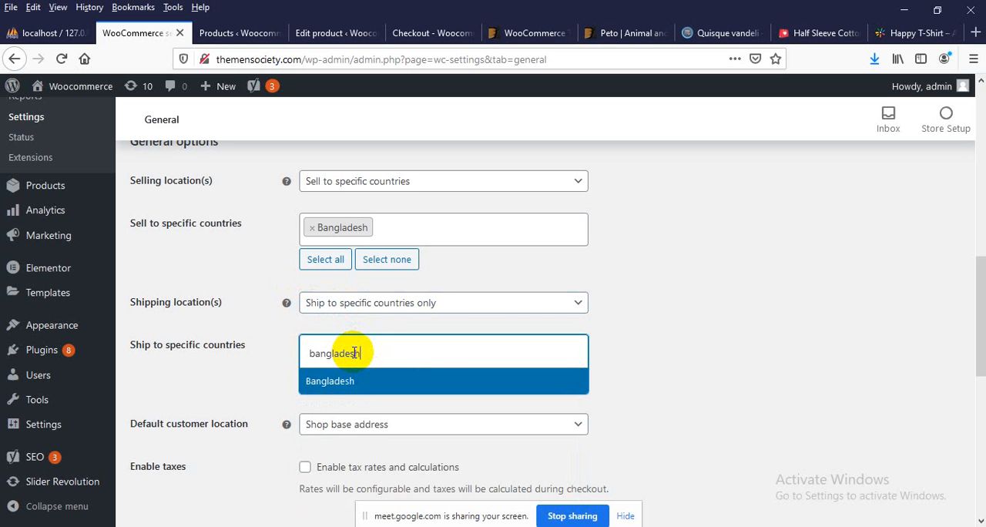
left_click(385, 379)
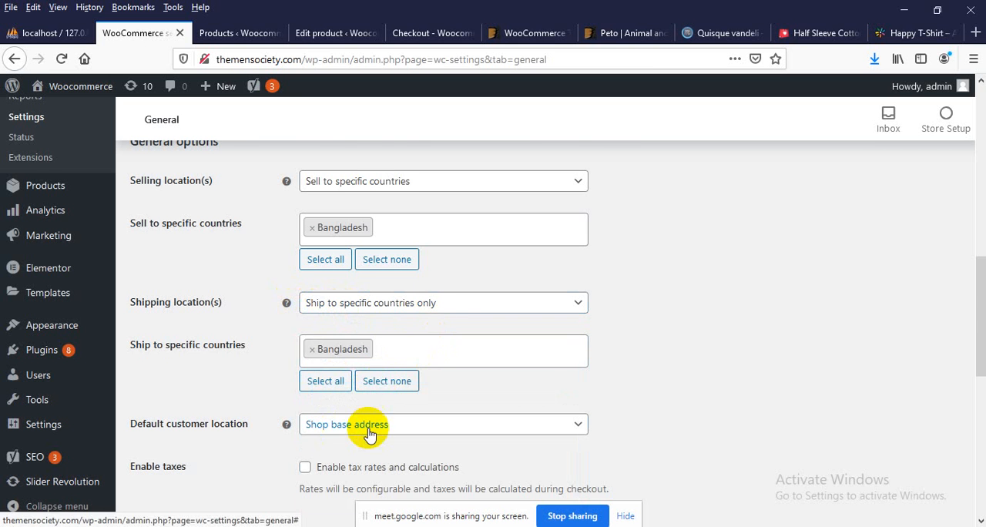
Save the changes to the WooCommerce general settings
scroll(374, 432, "down", 2)
scroll(370, 434, "down", 4)
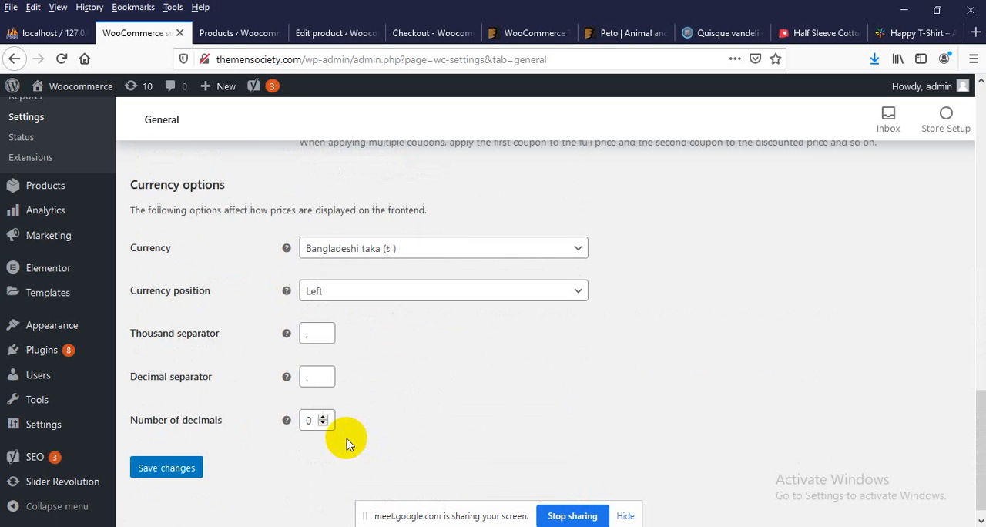
left_click(167, 454)
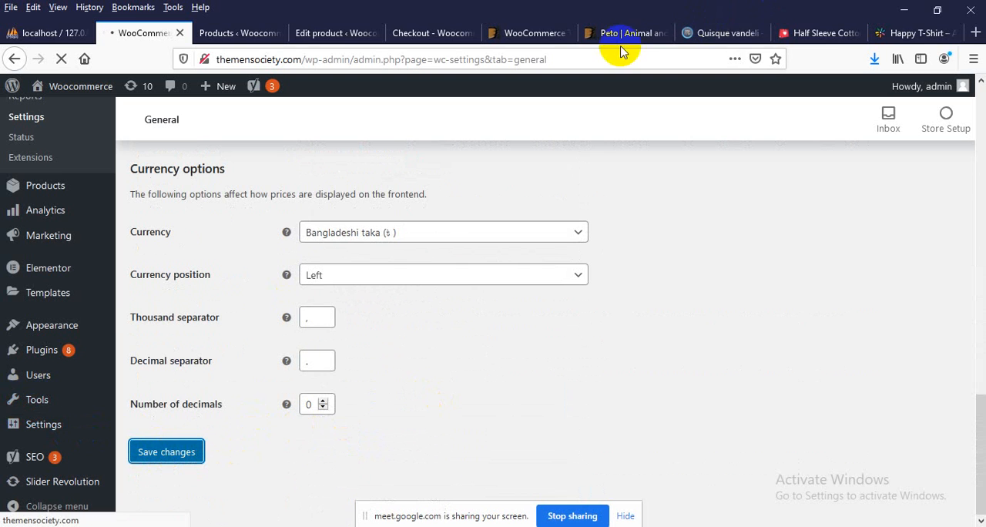
Close the browser pages for the WooCommerce theme, Peto and the Quisque vandeli product
left_click(560, 35)
left_click(565, 34)
left_click(565, 34)
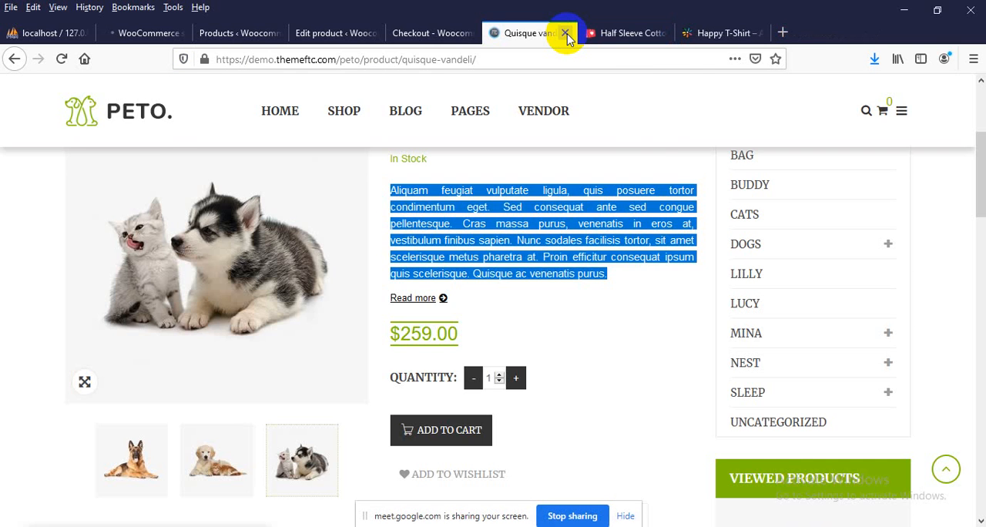
left_click(565, 34)
Return to the store, open the cart with the Sundor t-shirt and proceed to checkout again
left_click(437, 25)
left_click(363, 58)
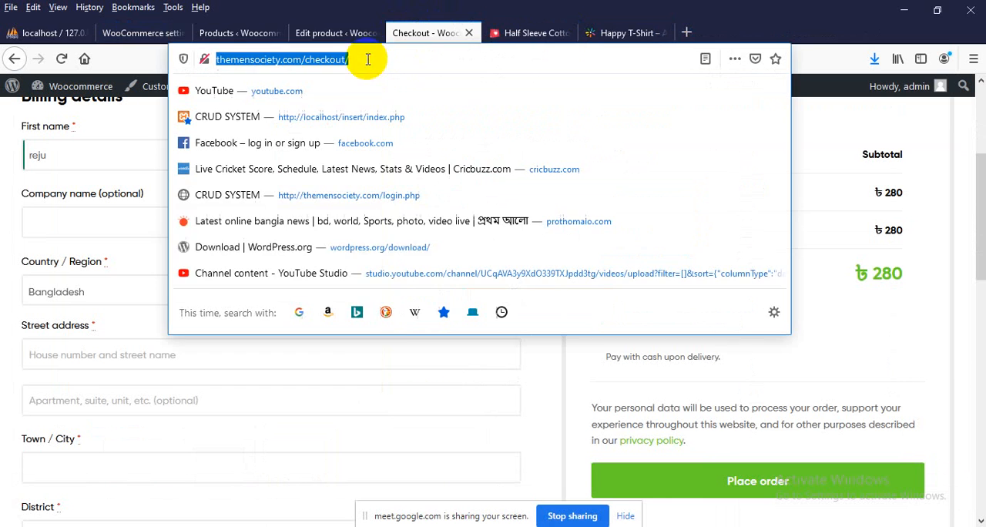
left_click(415, 454)
scroll(411, 452, "up", 3)
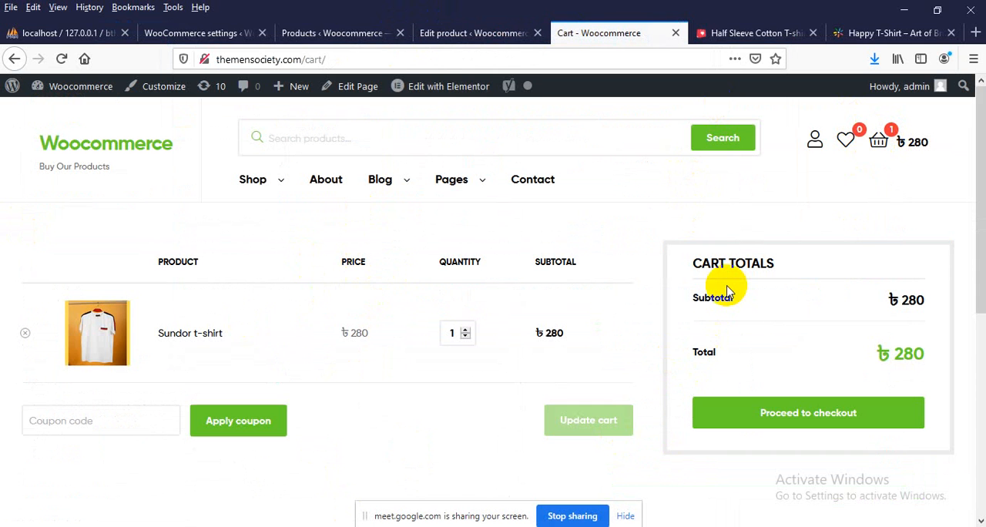
left_click(809, 414)
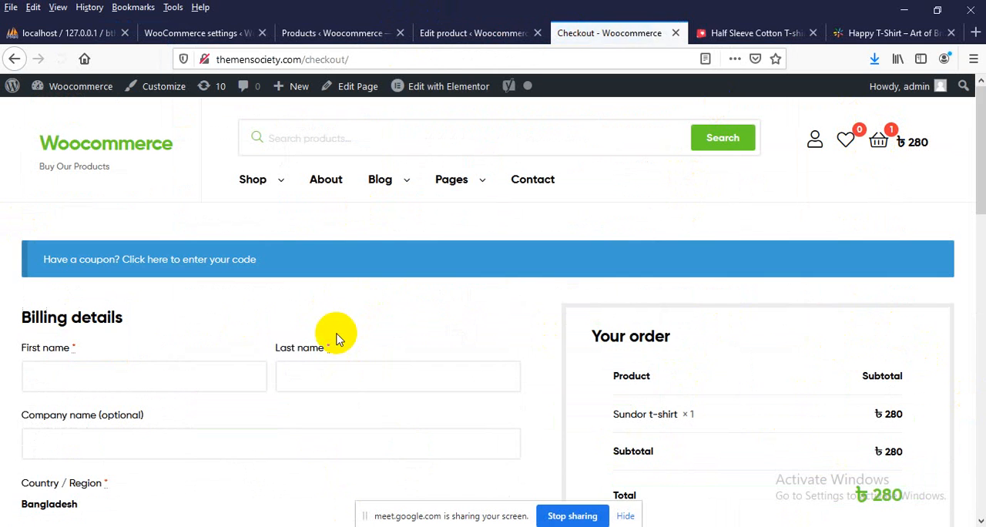
Fill in the customer's first and last name in the checkout billing details
scroll(116, 341, "down", 1)
scroll(116, 341, "down", 1)
left_click(98, 295)
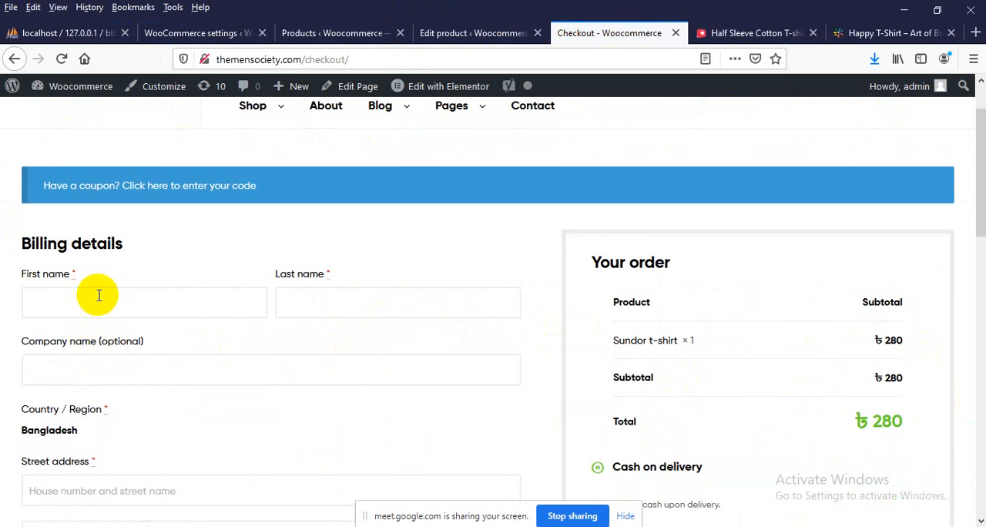
type("ree")
type("reju")
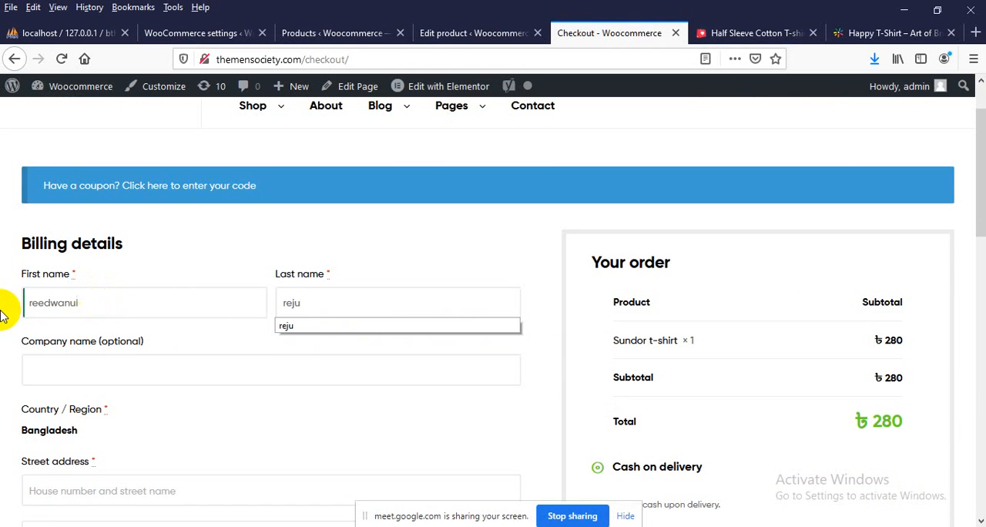
Fill in the customer's street address and town/city in the billing details
scroll(3, 416, "down", 1)
scroll(4, 416, "down", 3)
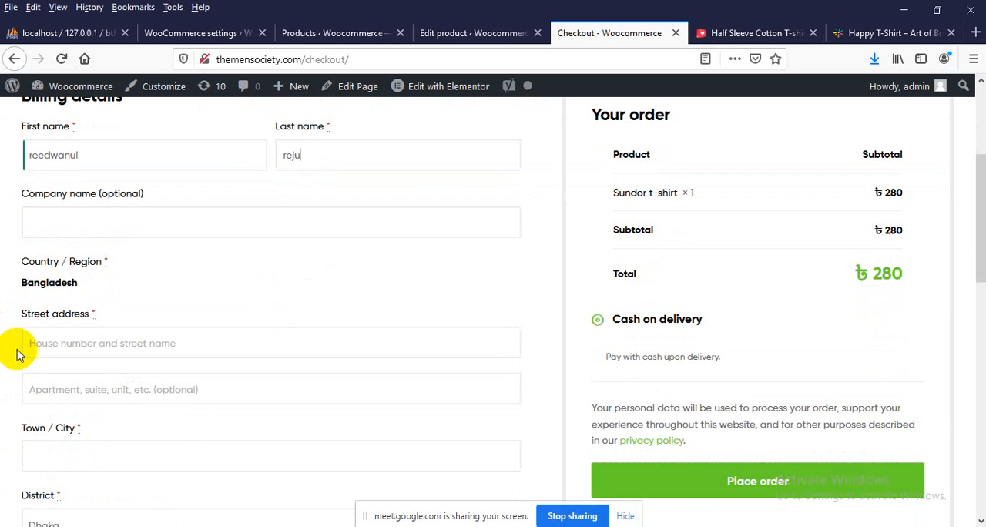
left_click_drag(78, 283, 13, 288)
left_click(31, 280)
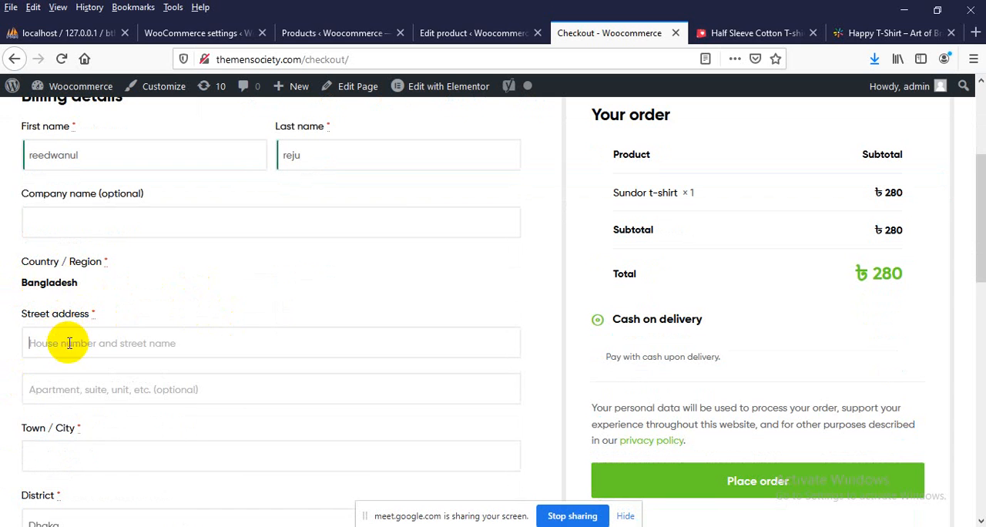
scroll(90, 305, "down", 1)
scroll(90, 305, "down", 1)
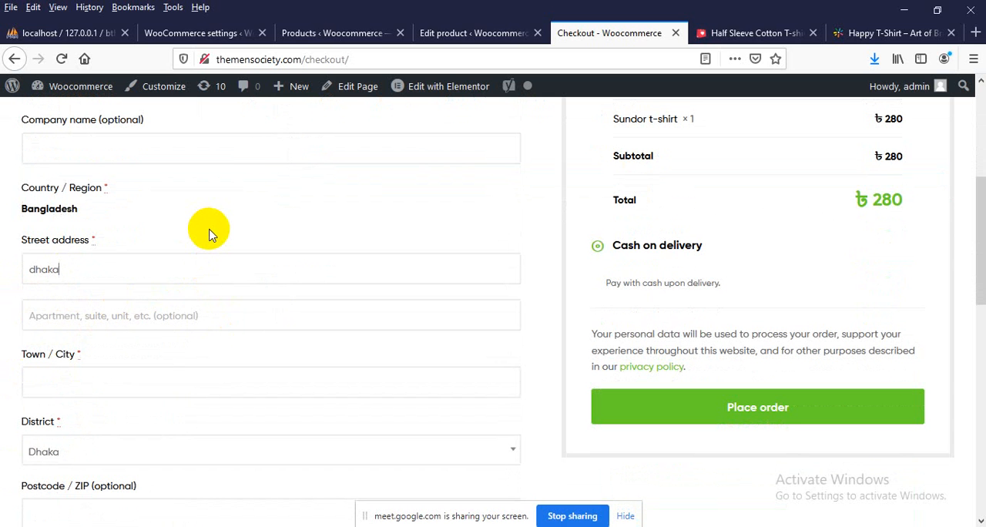
left_click(227, 271)
scroll(226, 273, "down", 2)
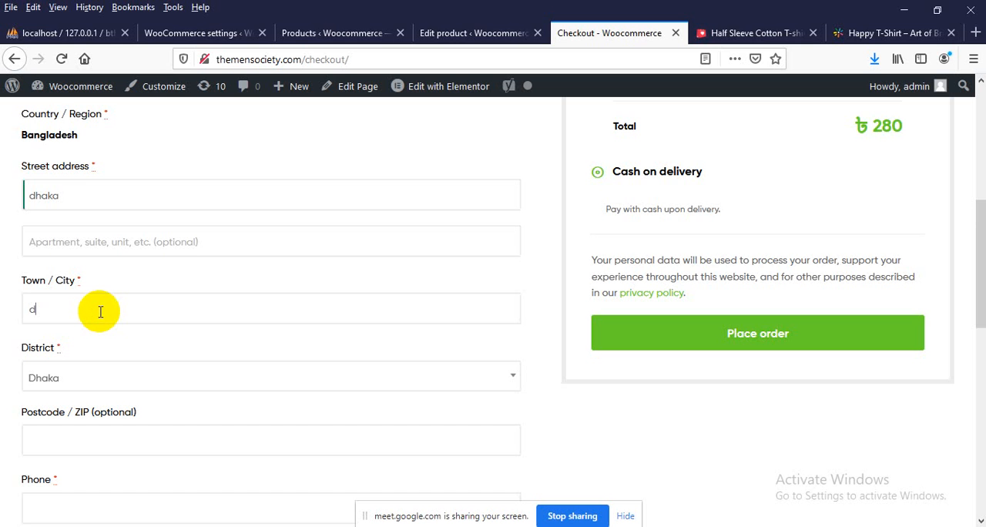
scroll(100, 312, "down", 2)
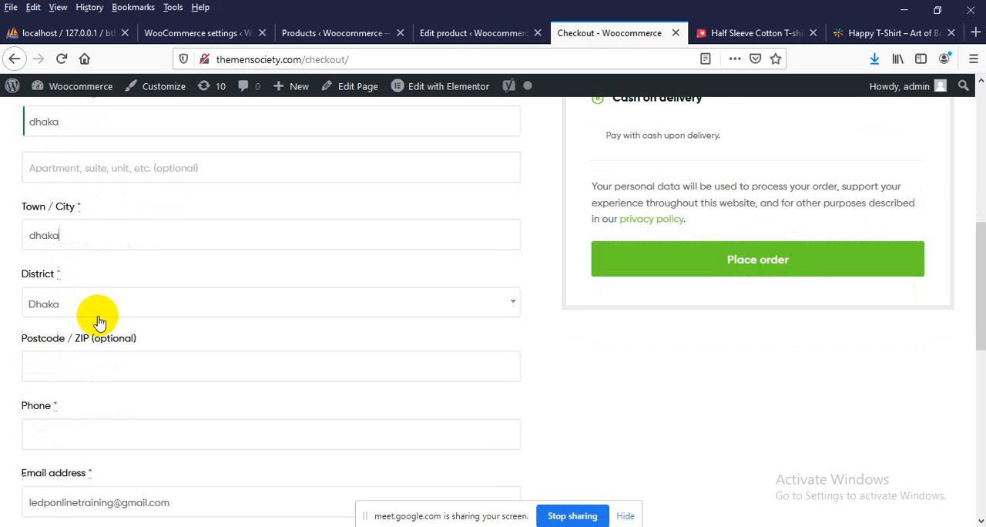
Look through the available districts in the billing details and choose Dhaka
left_click(99, 306)
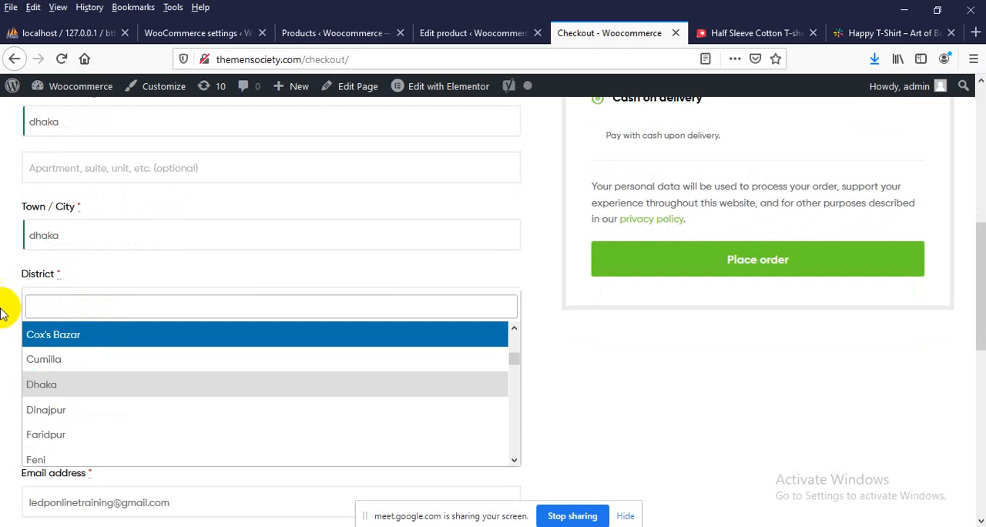
left_click(2, 331)
left_click(7, 307)
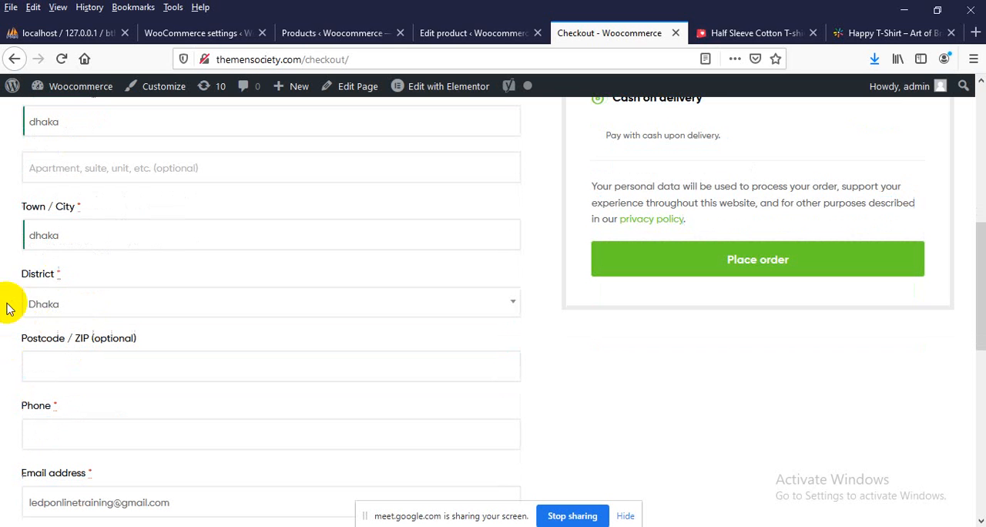
left_click(54, 308)
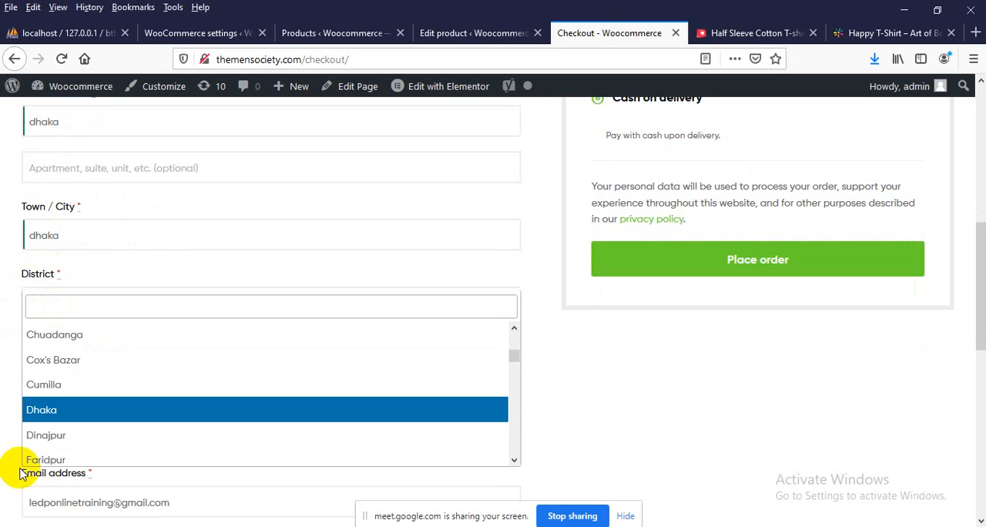
scroll(189, 400, "up", 5)
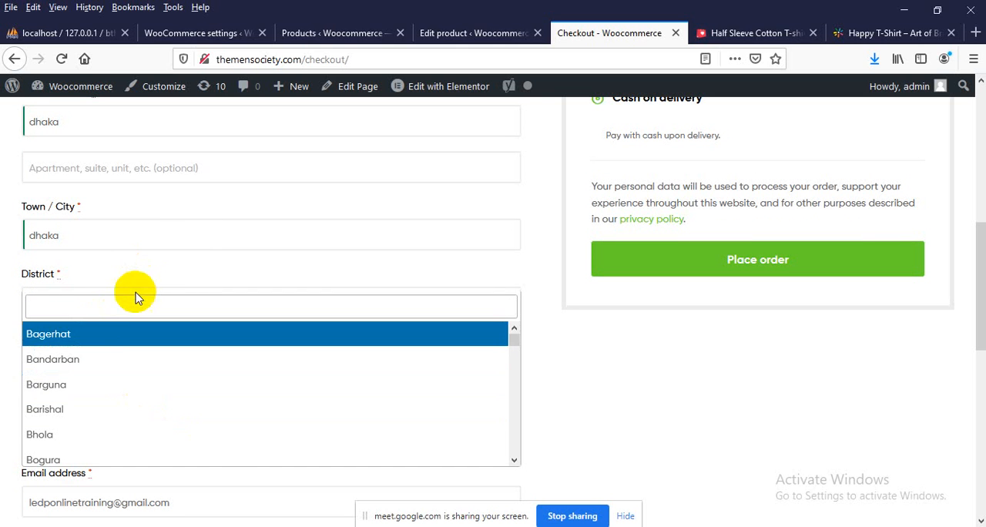
type("d")
left_click(64, 411)
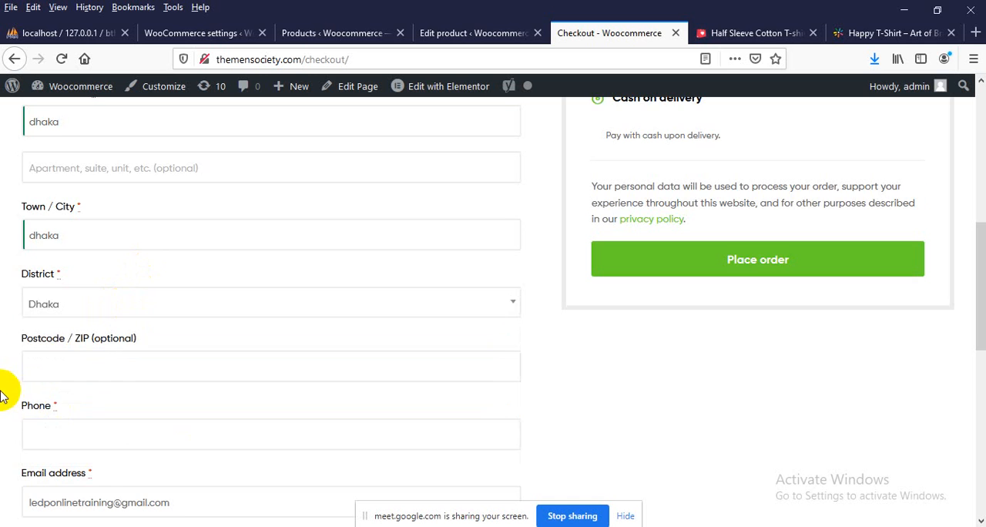
Leave the optional postcode empty and fill in the customer's phone number with the first previously used suggestion
scroll(4, 392, "down", 3)
scroll(99, 279, "up", 1)
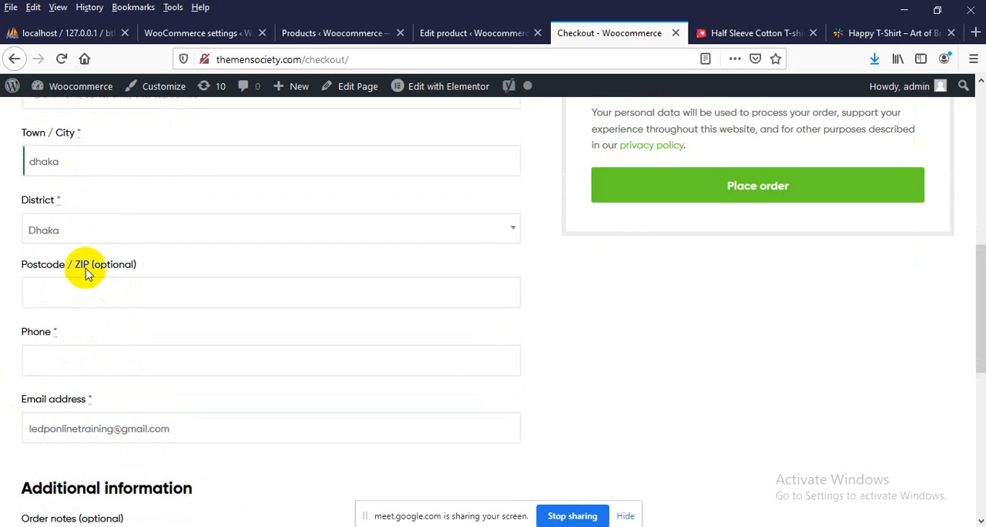
left_click_drag(83, 264, 142, 266)
left_click(116, 268)
scroll(70, 324, "down", 2)
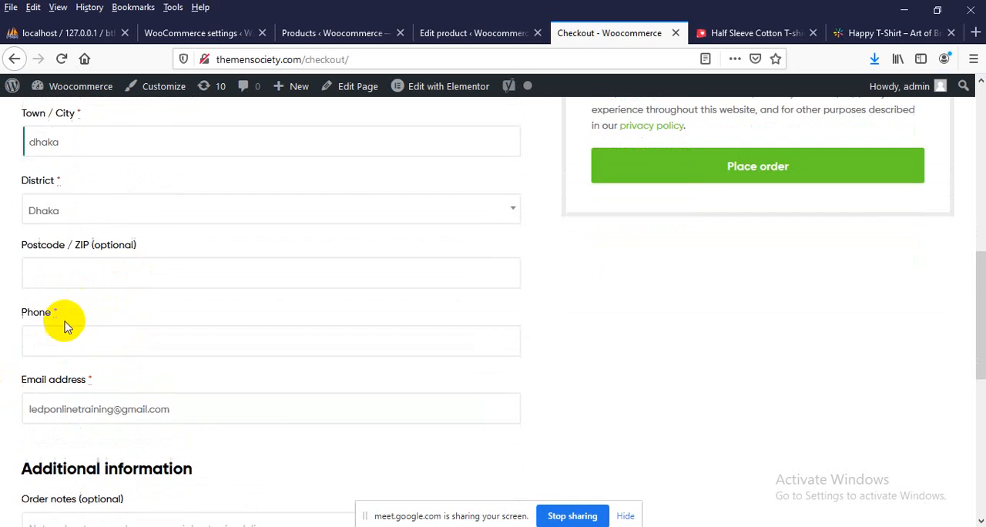
scroll(80, 262, "up", 1)
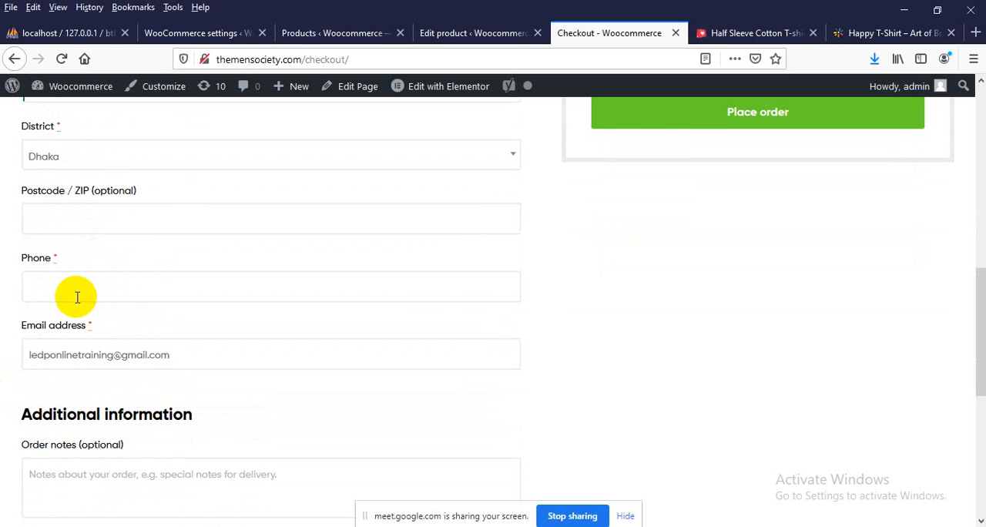
left_click(97, 289)
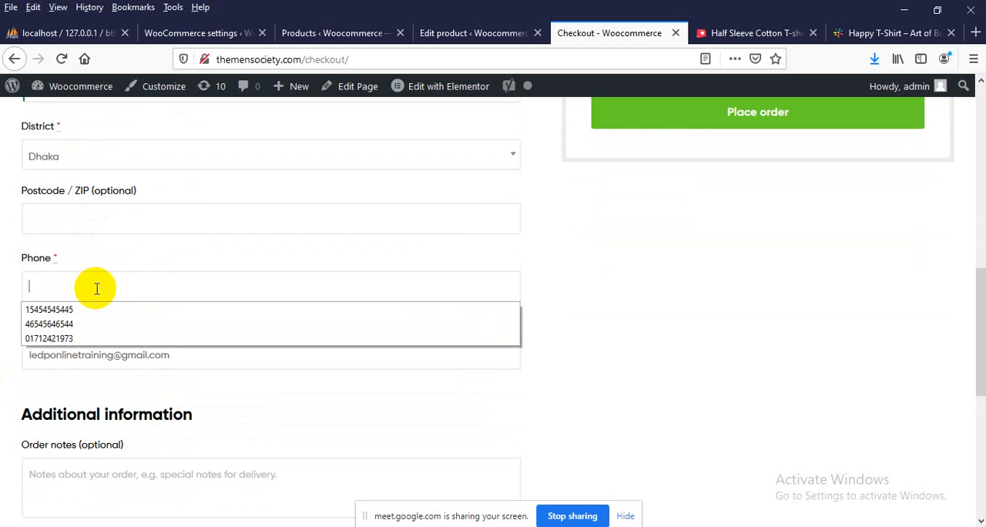
left_click(55, 310)
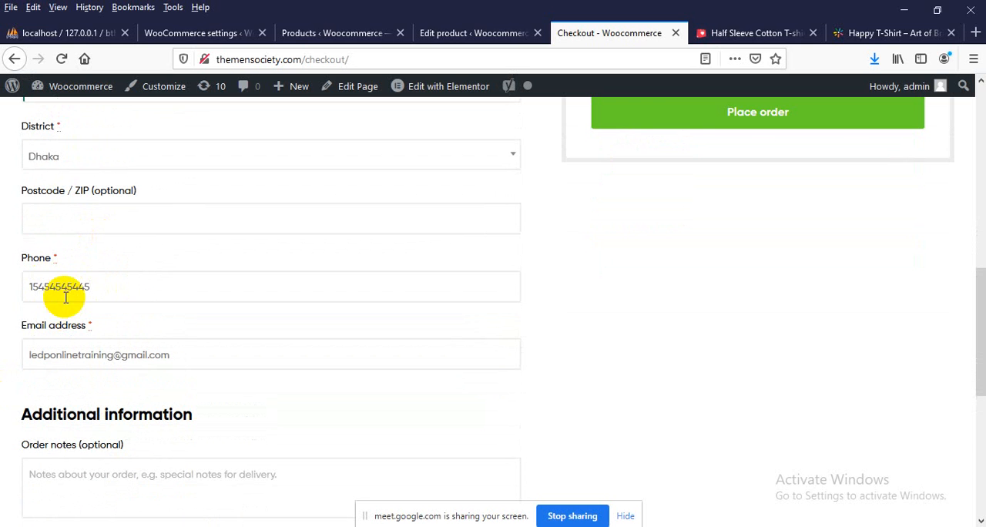
left_click_drag(104, 296, 44, 286)
left_click(528, 242)
Review the checkout form and place the Sundor t-shirt order with cash on delivery as the payment method
scroll(669, 264, "up", 5)
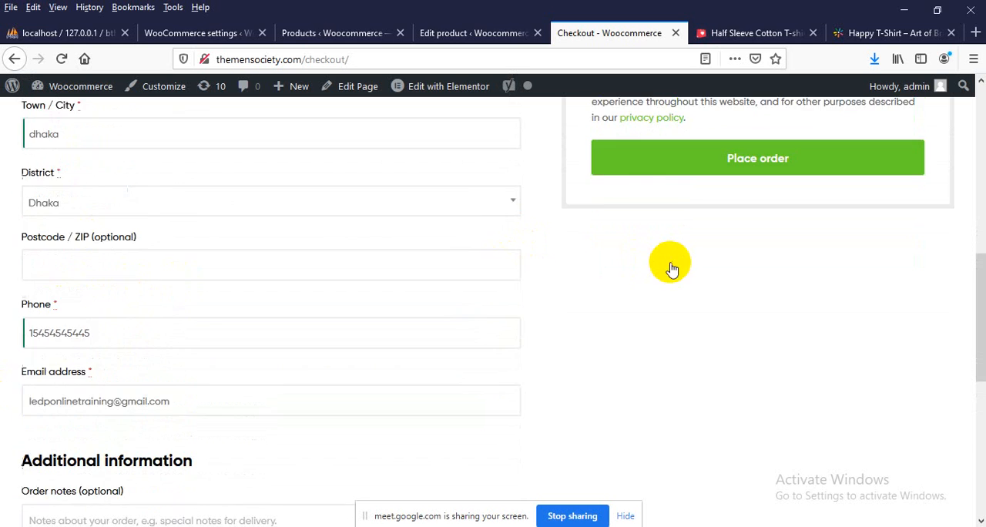
scroll(535, 326, "up", 3)
scroll(535, 319, "down", 8)
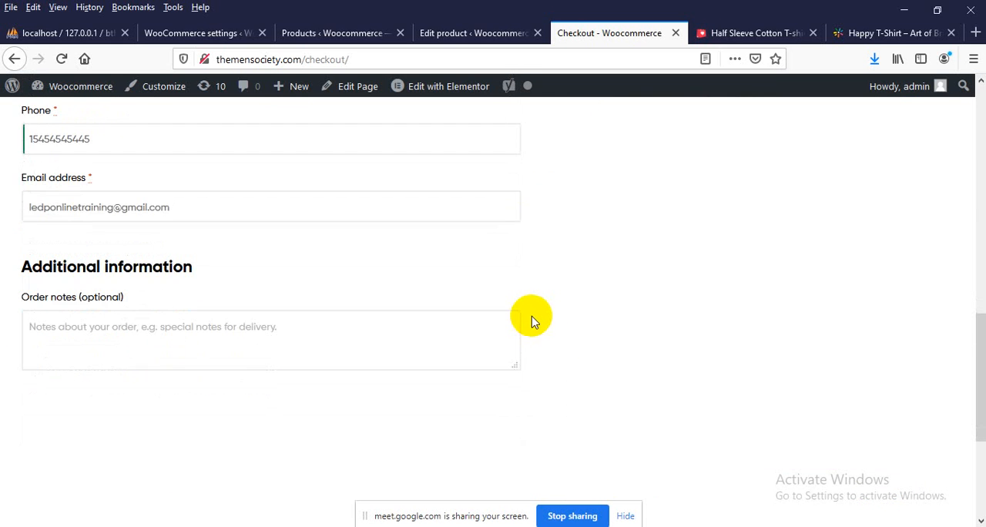
scroll(528, 323, "down", 3)
scroll(596, 337, "up", 8)
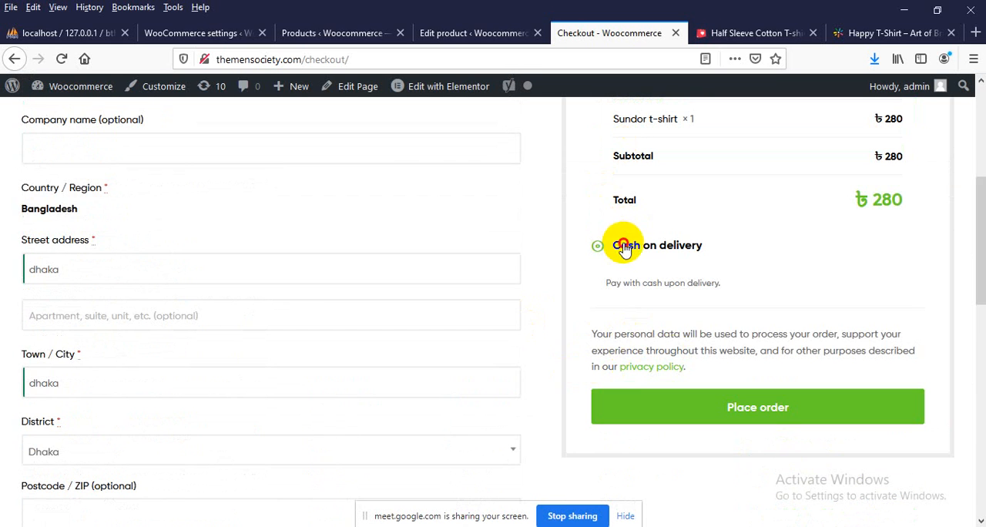
left_click_drag(621, 246, 697, 258)
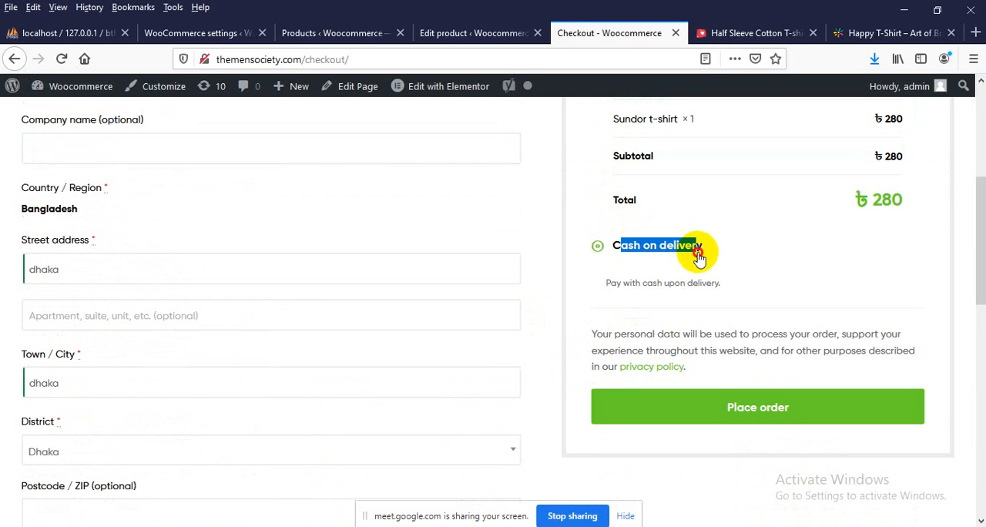
left_click(589, 325)
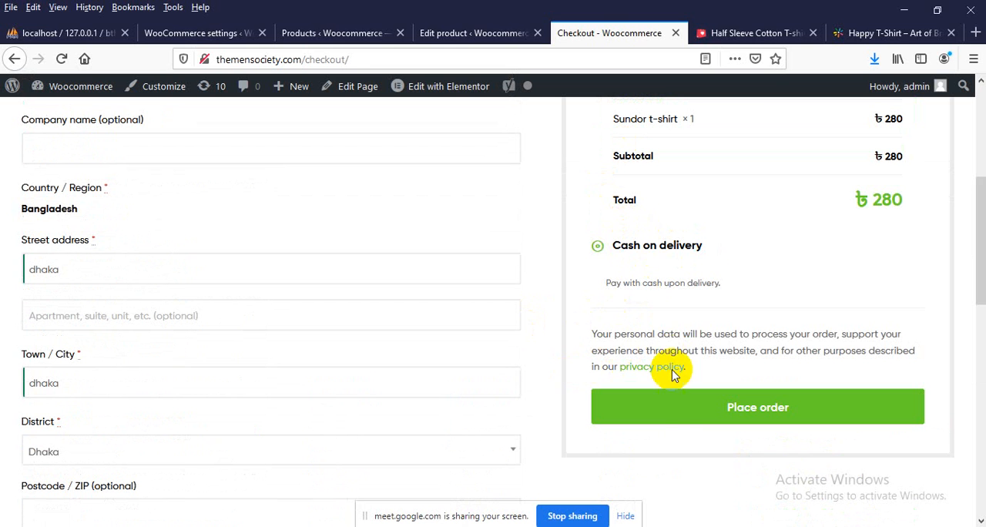
left_click(714, 409)
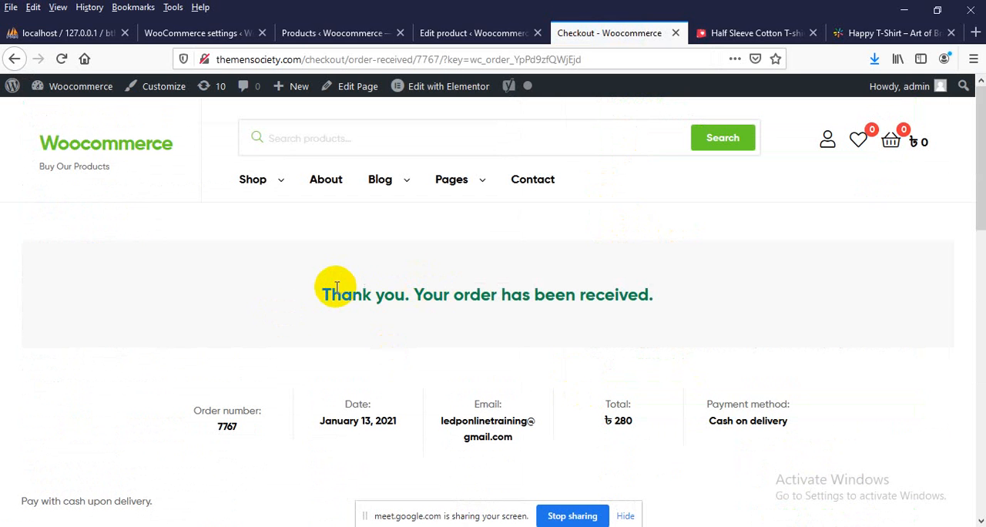
left_click_drag(329, 293, 565, 296)
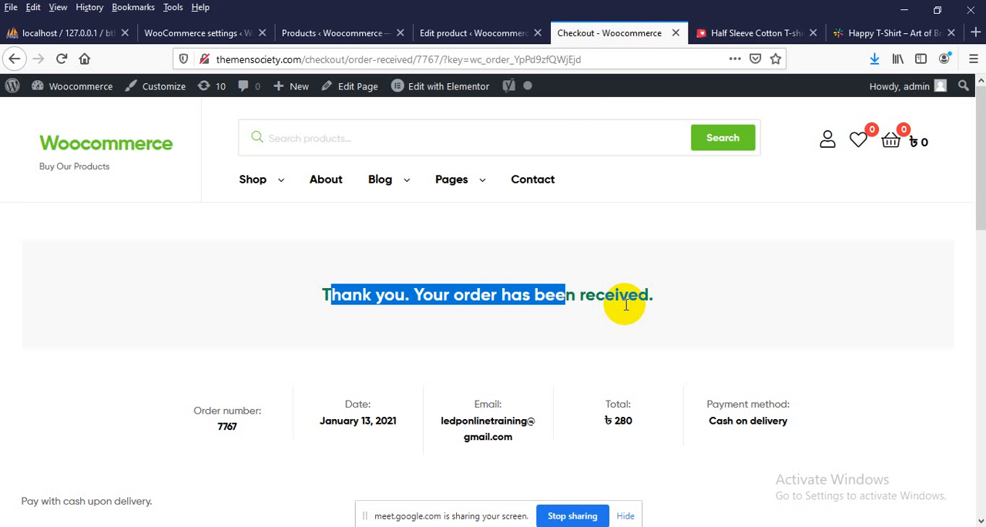
Return to the store's admin area and open the WooCommerce orders list
left_click(185, 32)
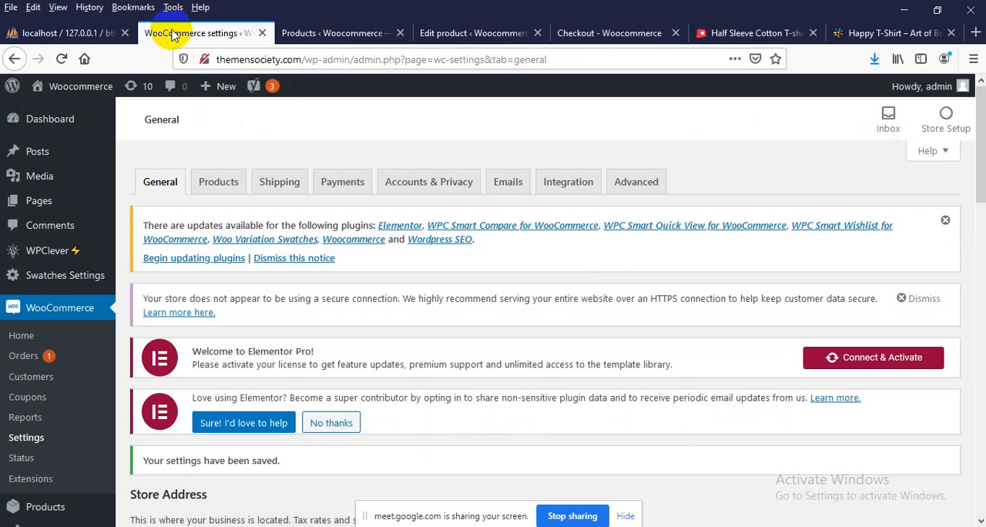
left_click(36, 357)
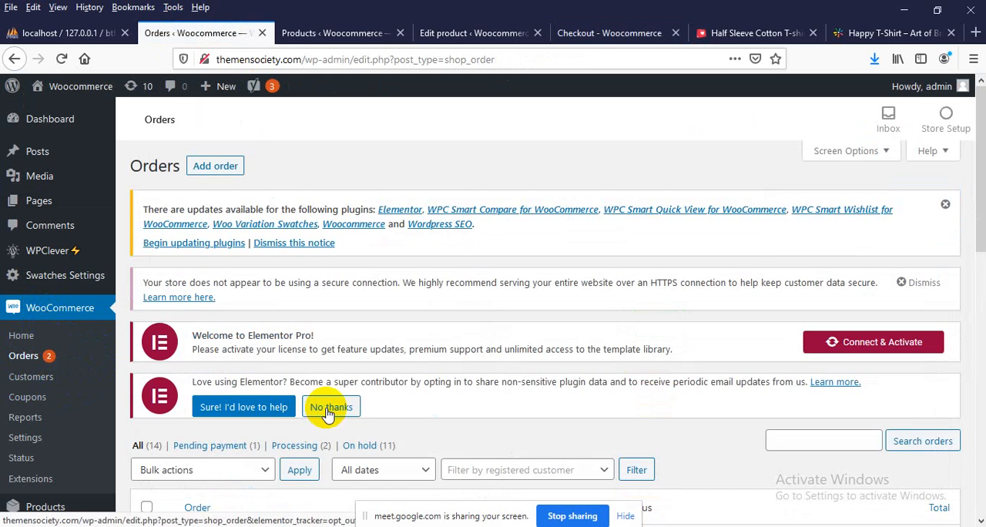
scroll(325, 411, "down", 4)
scroll(326, 409, "down", 1)
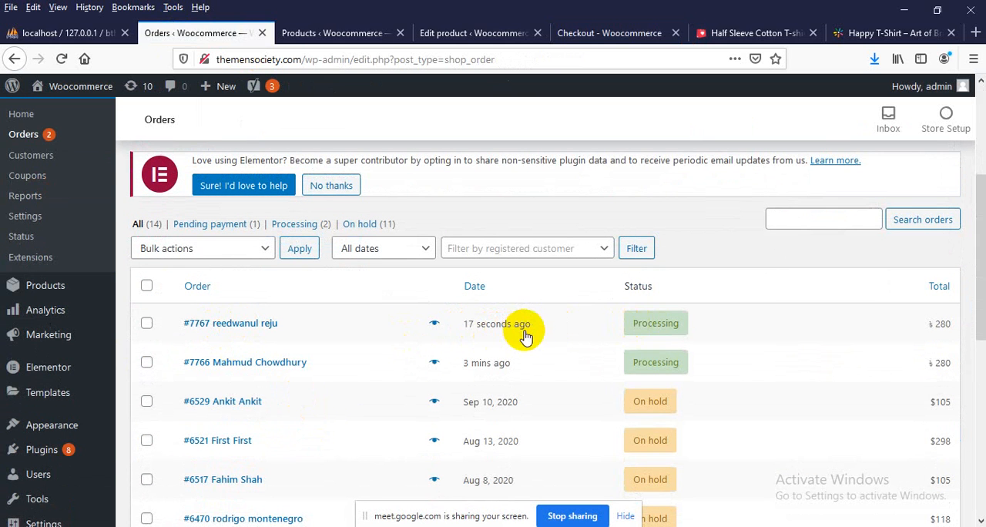
Preview the newest order, check its billing details, contact data, payment method and product, and close the preview
left_click(433, 329)
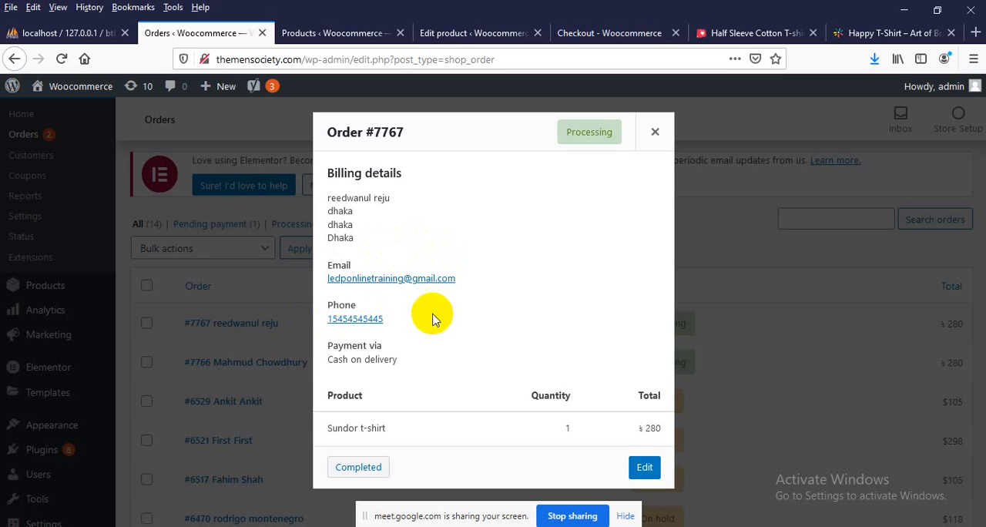
left_click_drag(338, 203, 344, 225)
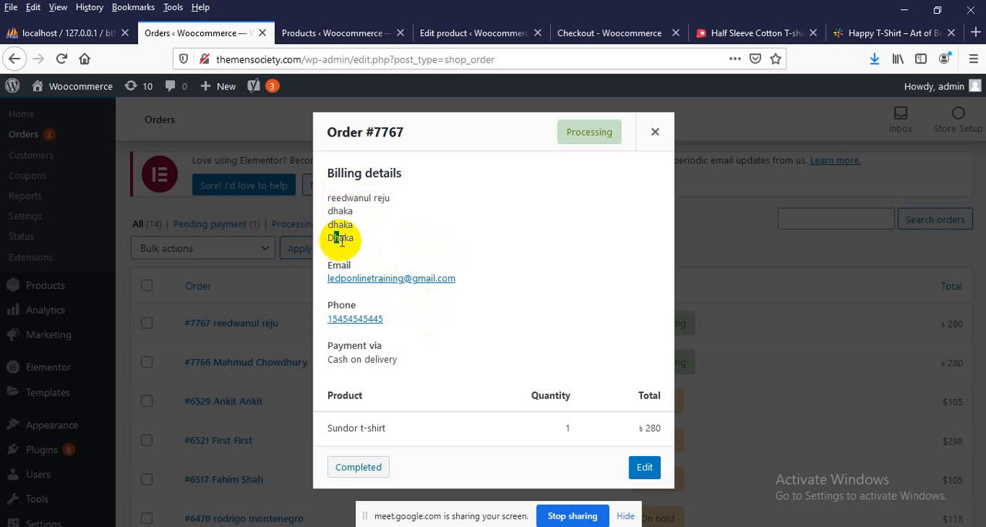
left_click_drag(470, 279, 326, 280)
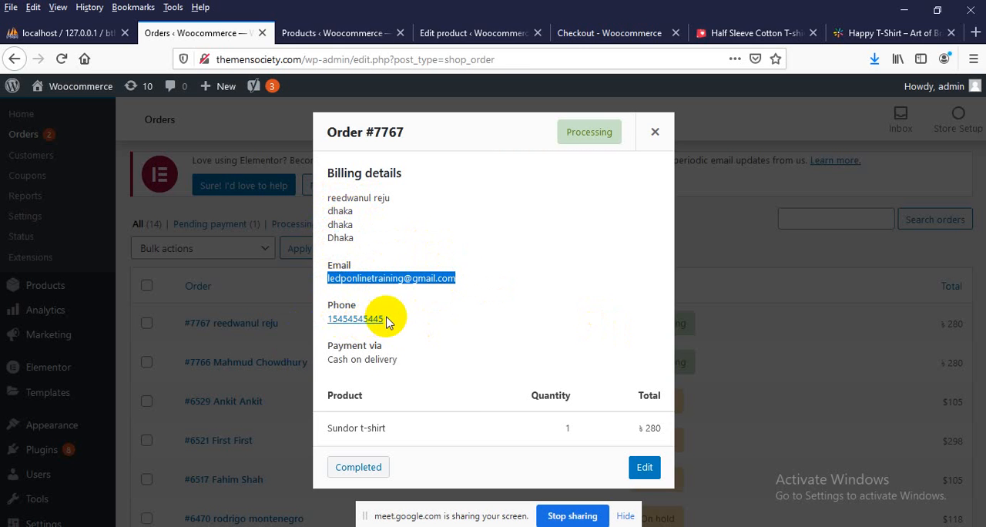
left_click_drag(384, 319, 396, 358)
left_click(396, 358)
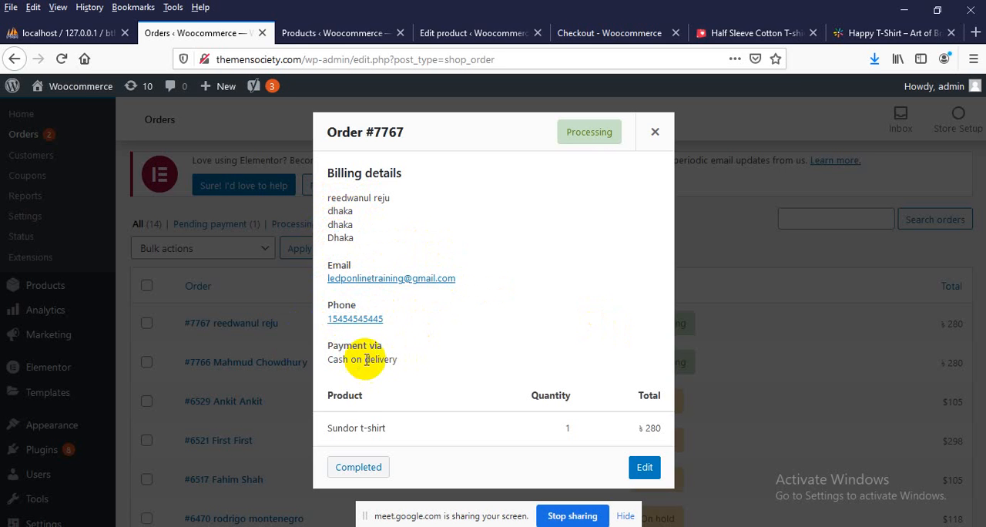
left_click_drag(337, 362, 406, 362)
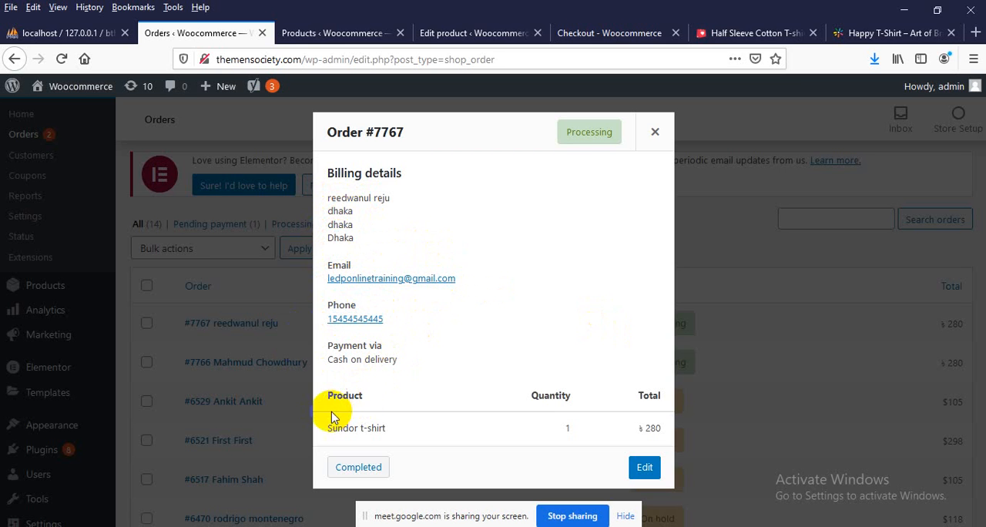
left_click_drag(334, 433, 400, 436)
left_click(406, 436)
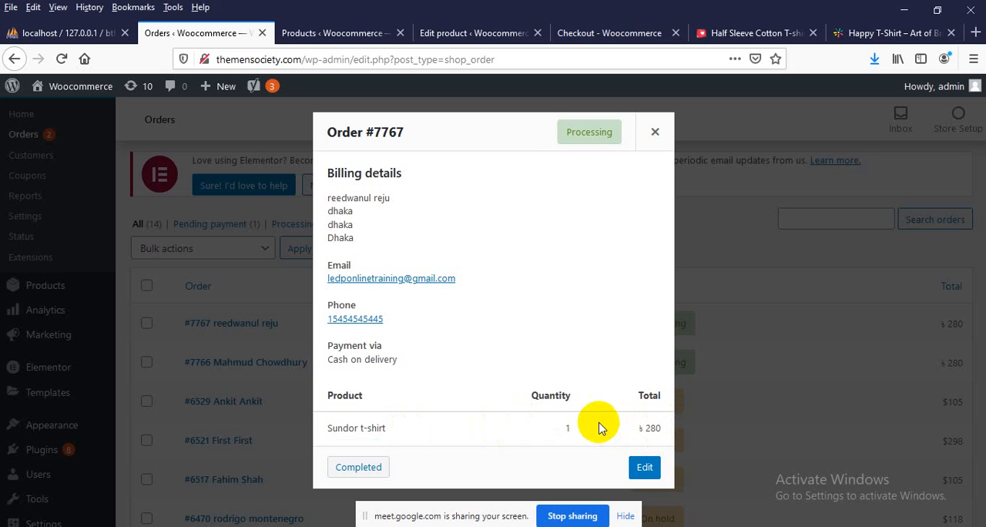
left_click(655, 132)
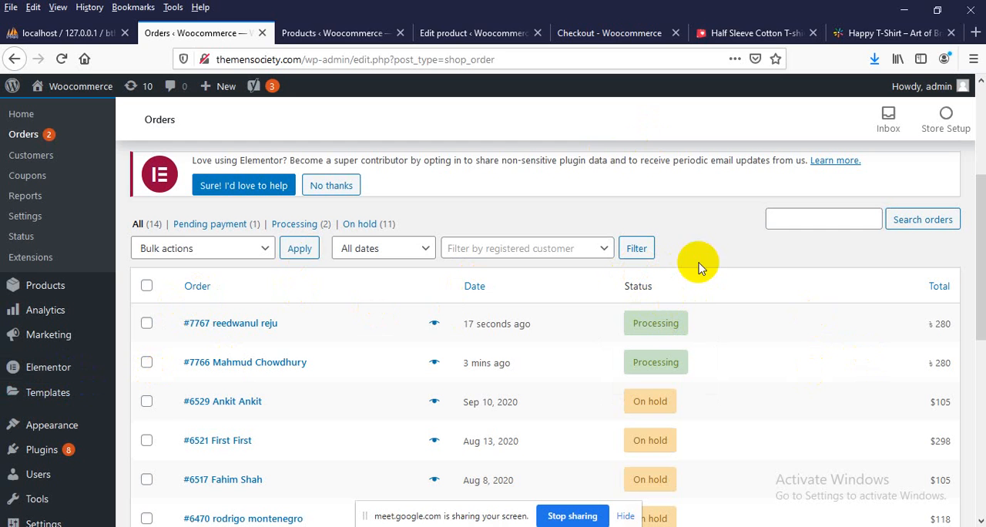
mouse_move(674, 327)
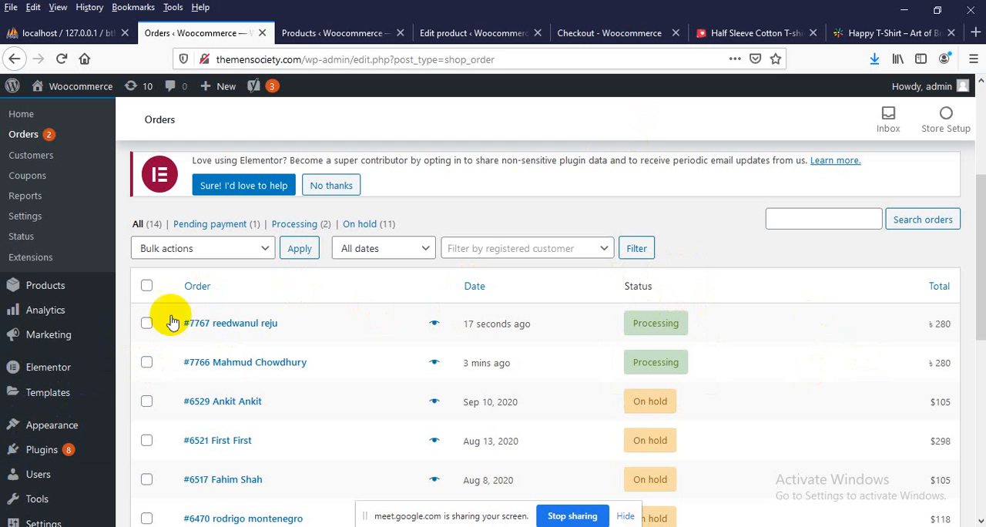
Open the newest order, change its status to Completed and save the update
left_click(232, 324)
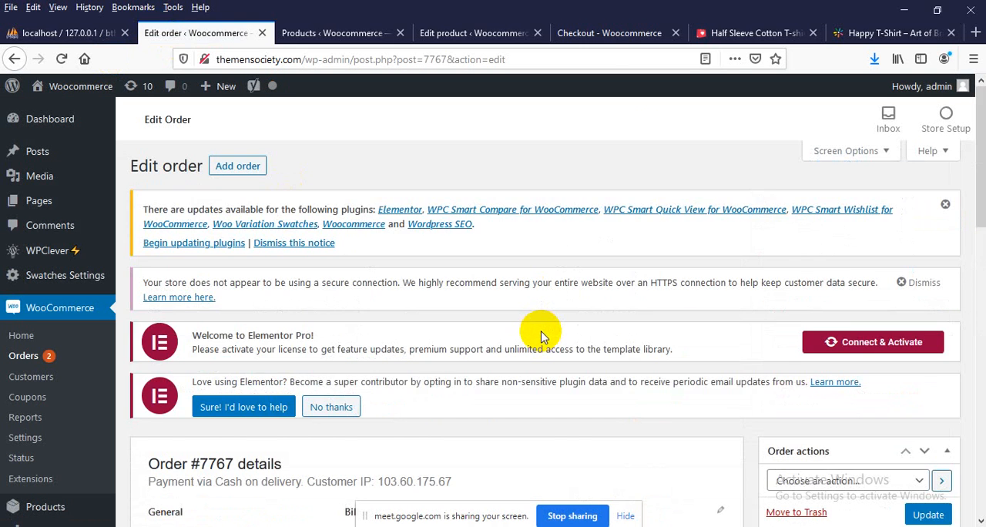
scroll(539, 333, "down", 4)
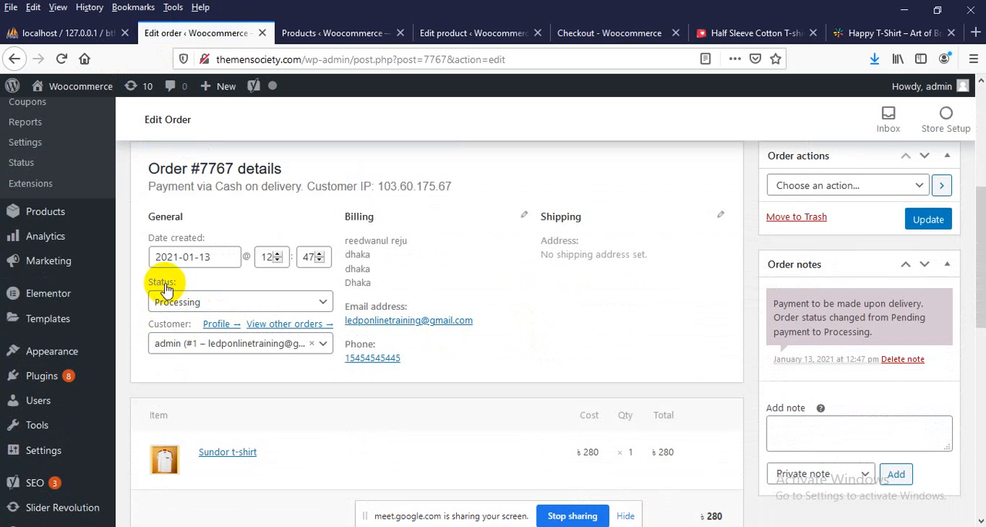
left_click(188, 304)
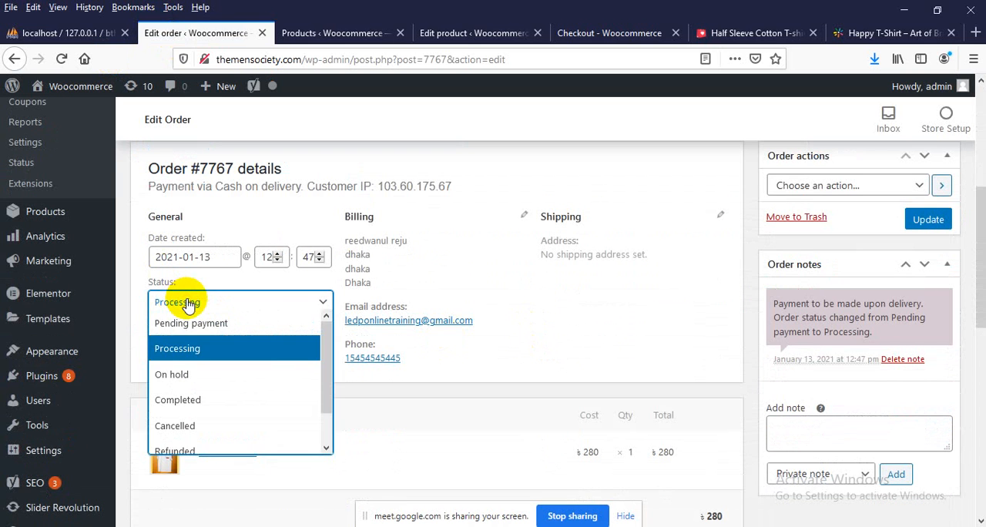
scroll(177, 344, "down", 1)
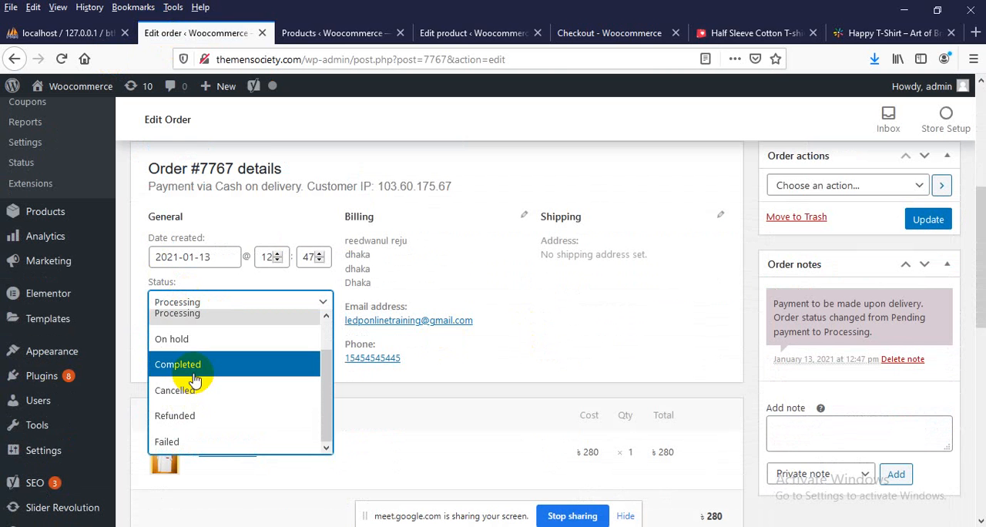
left_click(195, 379)
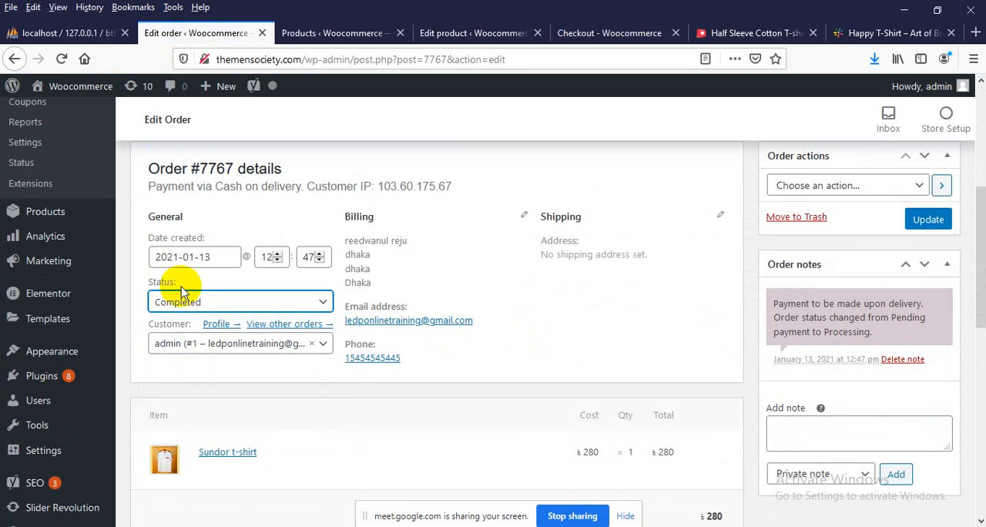
left_click(929, 221)
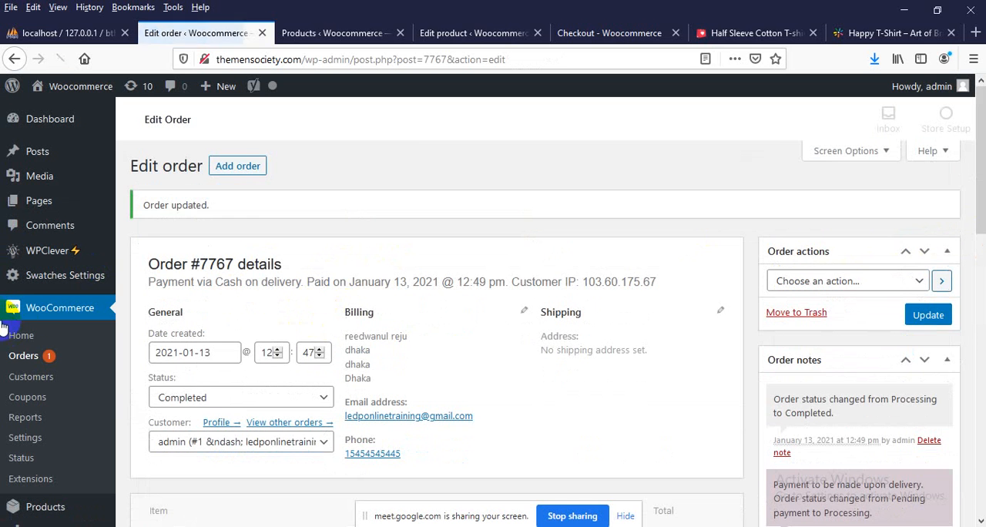
Go back to the WooCommerce orders list and check the order statuses
left_click(22, 356)
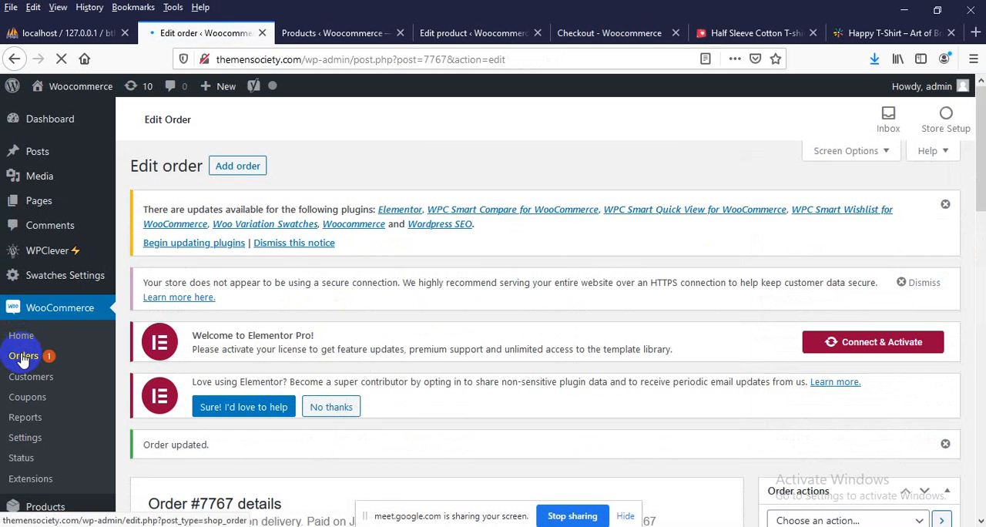
scroll(352, 341, "down", 5)
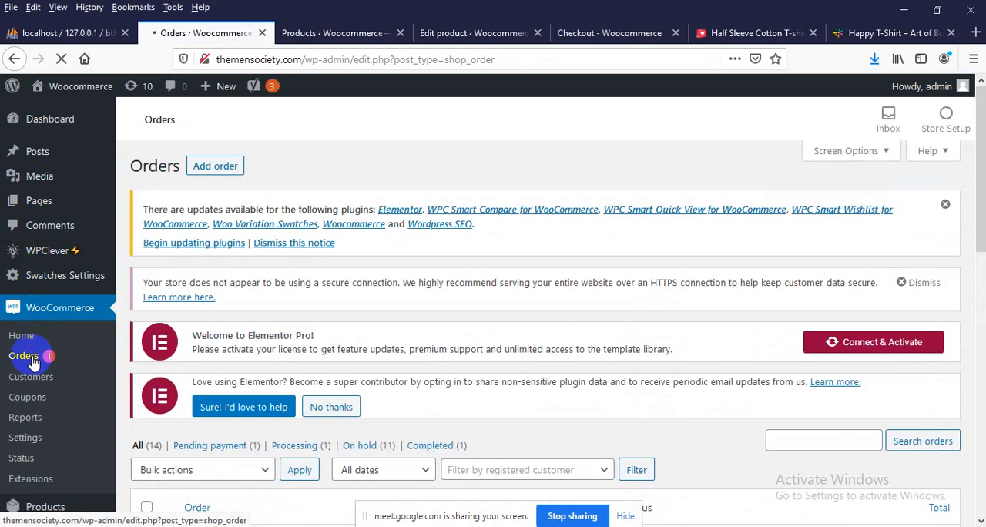
scroll(402, 322, "down", 4)
scroll(628, 381, "down", 3)
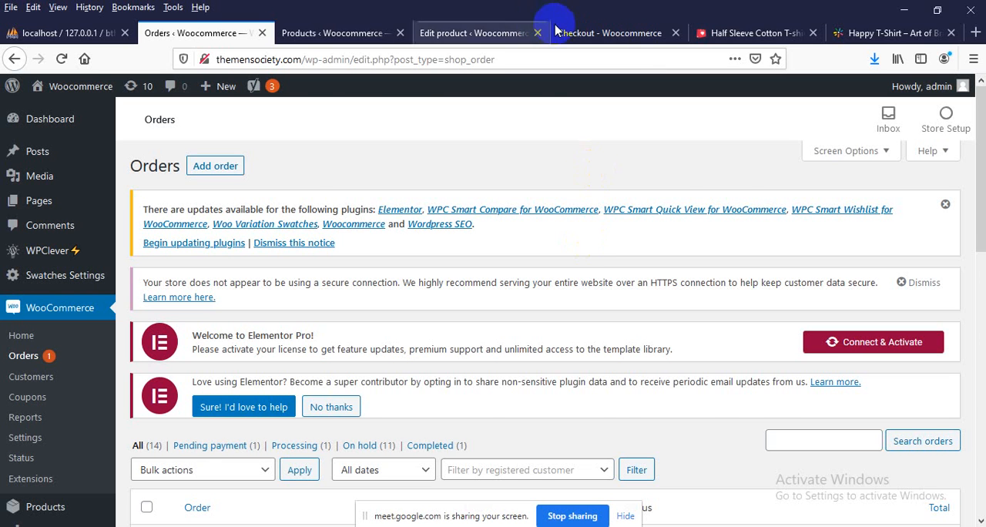
Switch to the storefront's order confirmation page and go from there to the store's home page
left_click(585, 32)
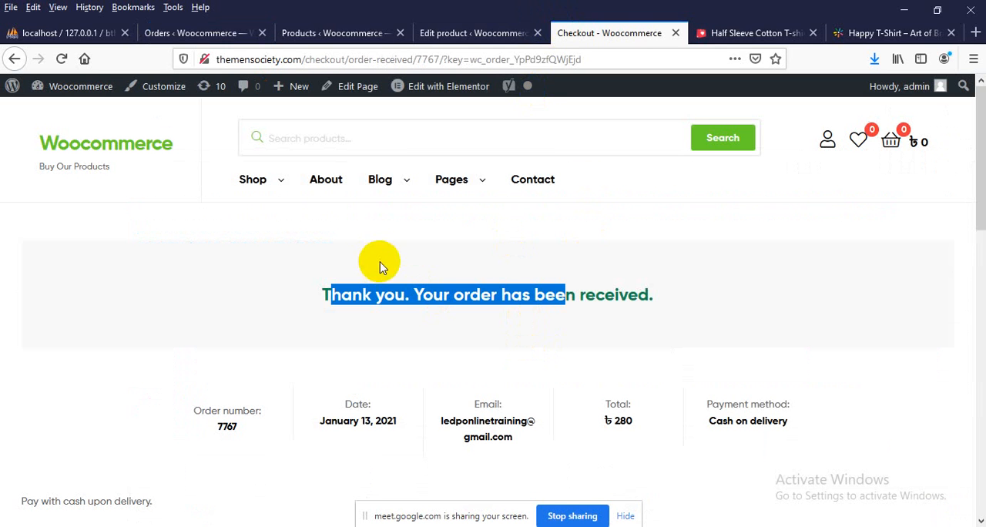
mouse_move(261, 196)
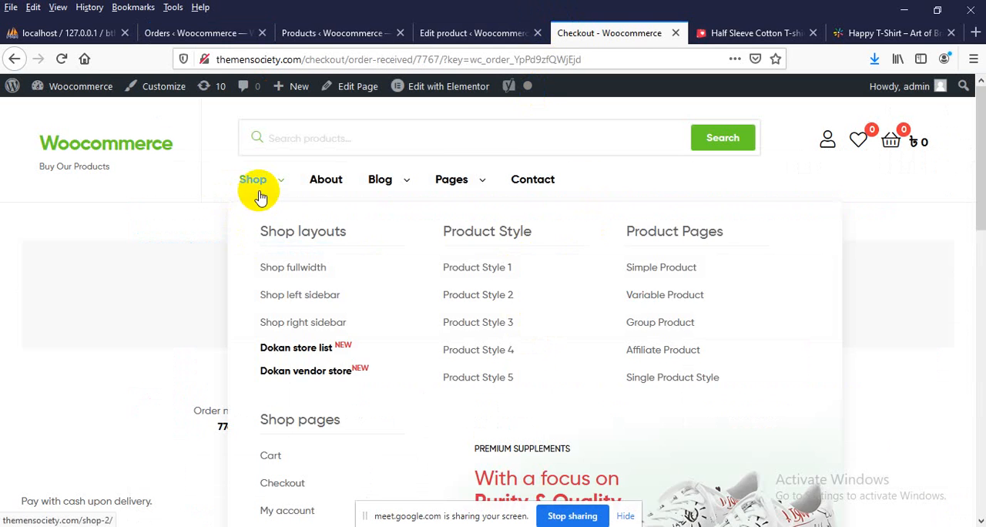
left_click(150, 159)
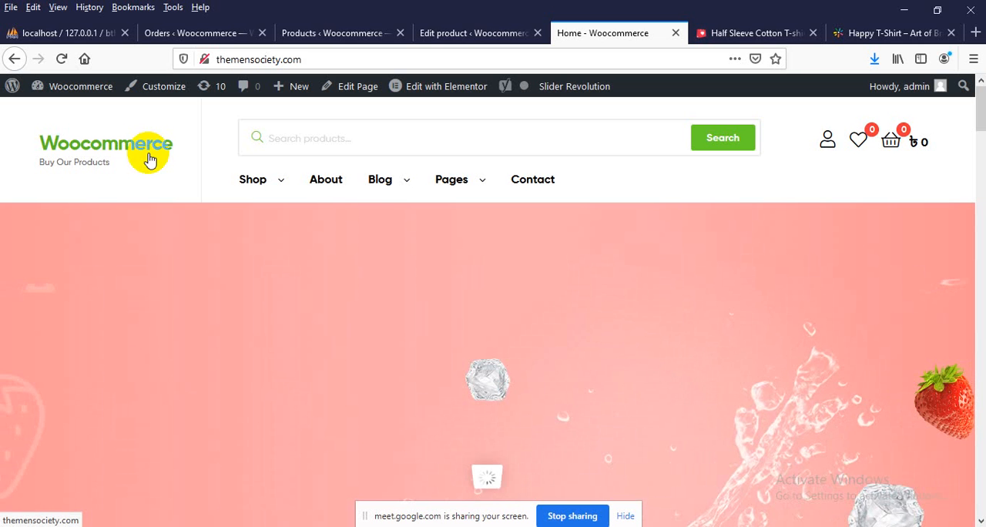
scroll(186, 224, "down", 5)
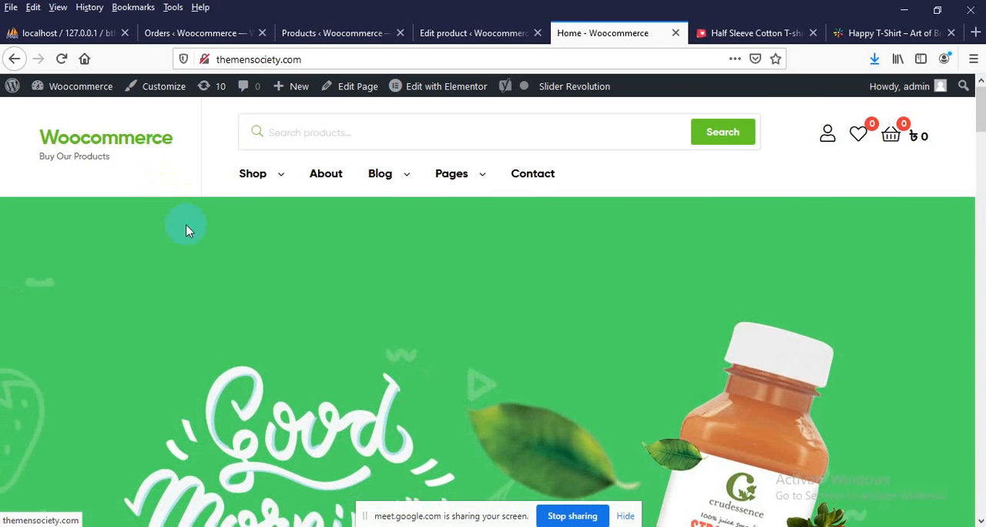
Add the Sundor t-shirt from the Featured Products carousel to the cart and proceed to checkout
scroll(171, 275, "down", 9)
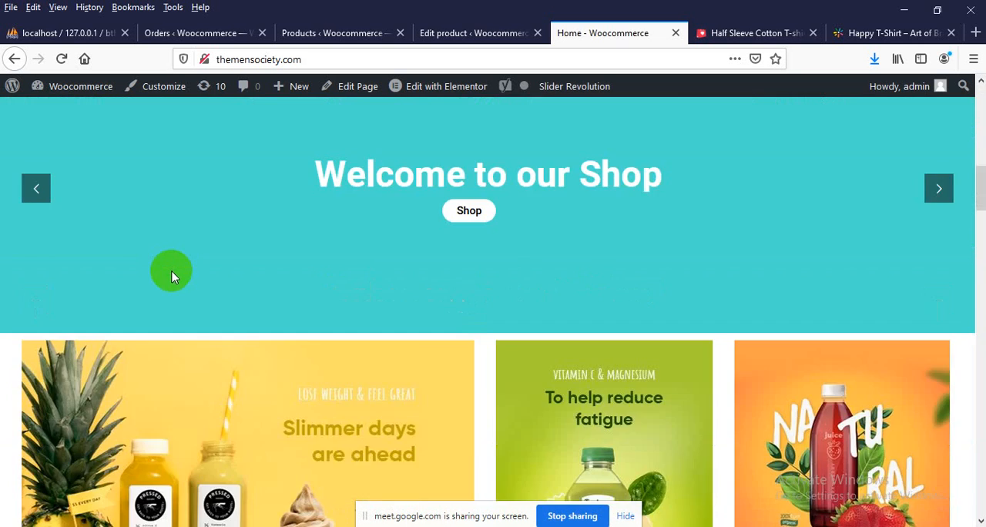
scroll(58, 378, "down", 3)
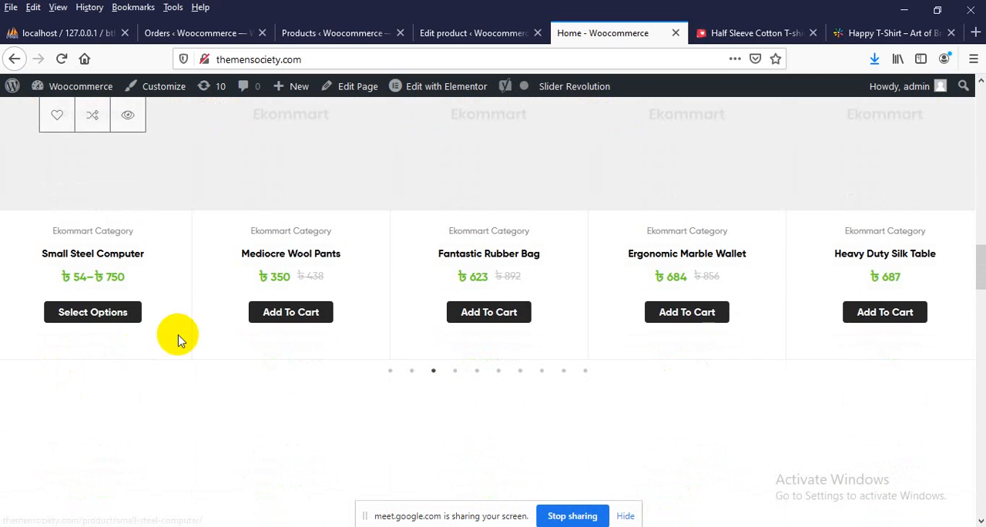
left_click(390, 371)
scroll(86, 352, "up", 2)
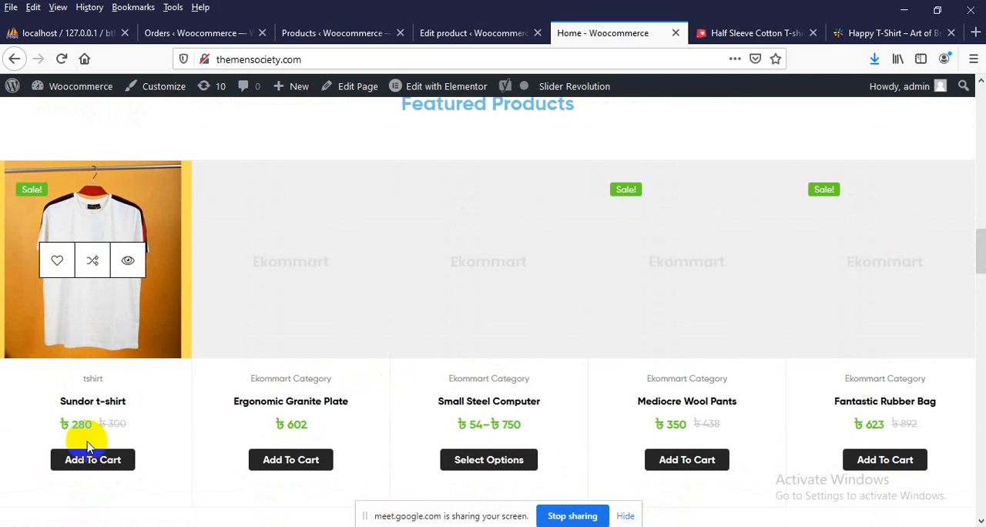
left_click(85, 459)
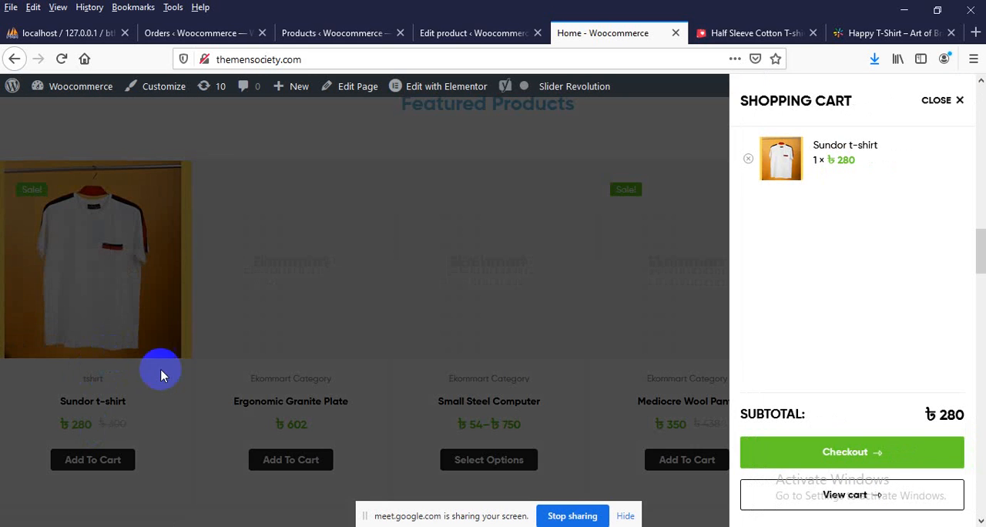
left_click(838, 447)
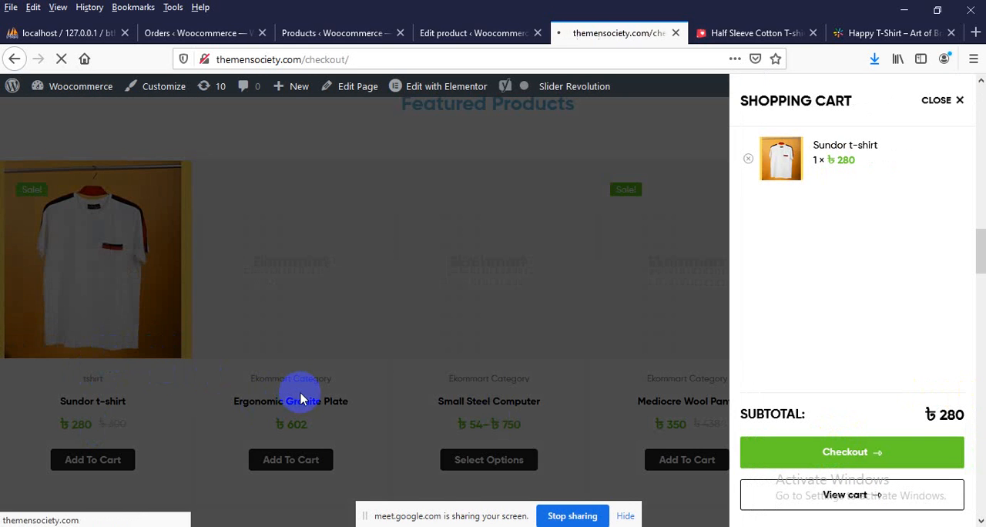
Examine the order total in the checkout's order summary for any delivery charge
scroll(797, 389, "down", 2)
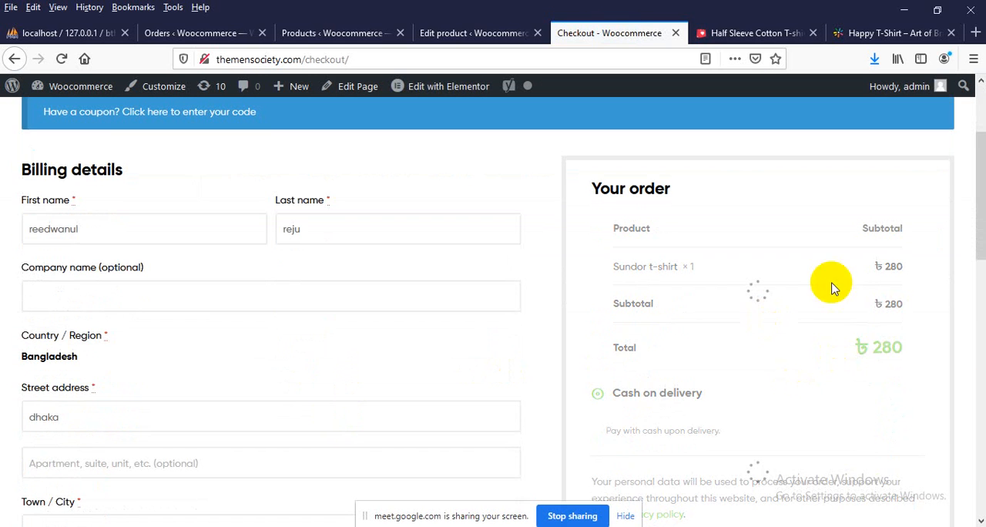
left_click_drag(908, 348, 868, 349)
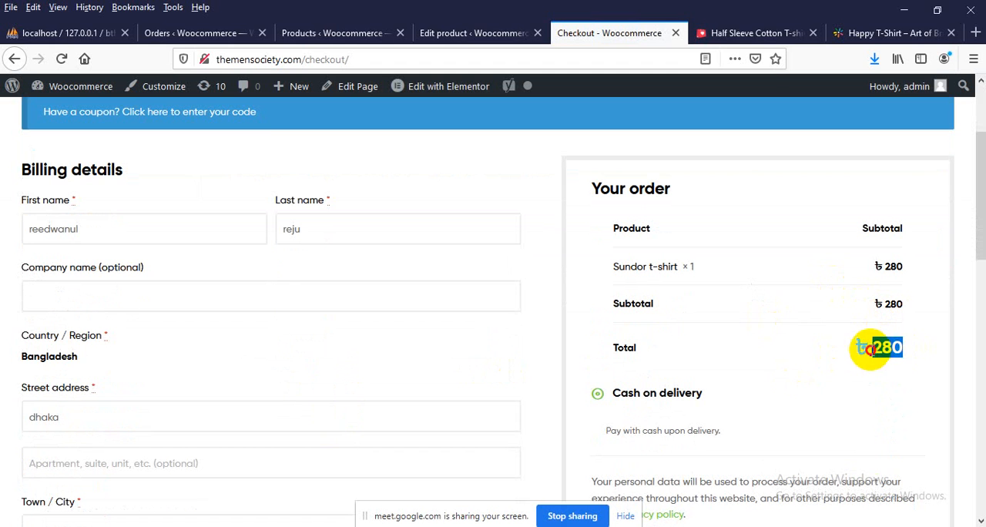
left_click(827, 357)
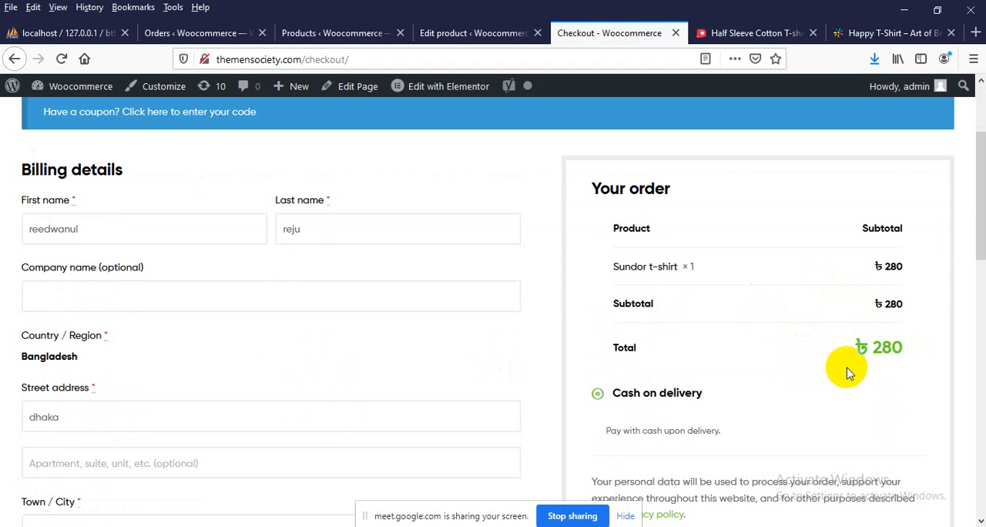
double_click(885, 357)
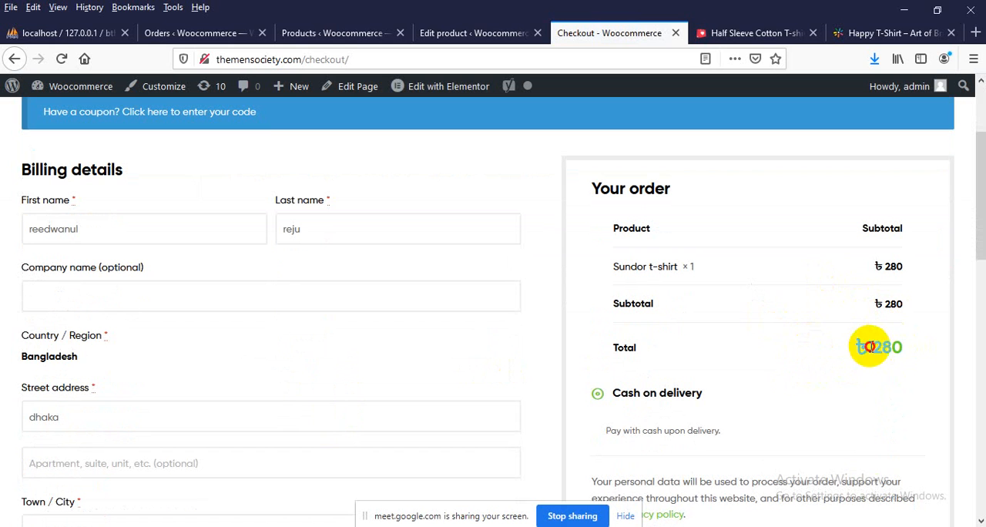
left_click_drag(871, 346, 905, 348)
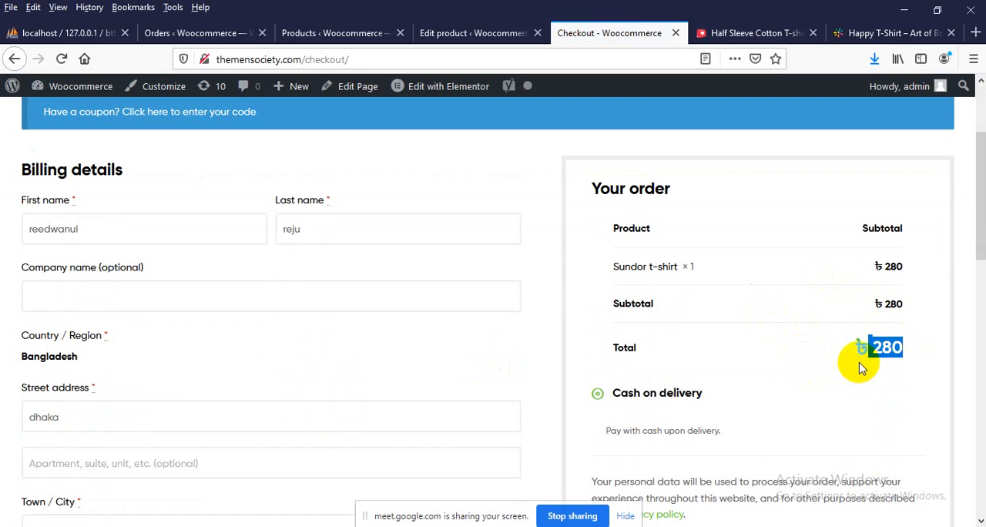
Return to the store's admin area and open the shipping section of the WooCommerce settings
left_click(223, 31)
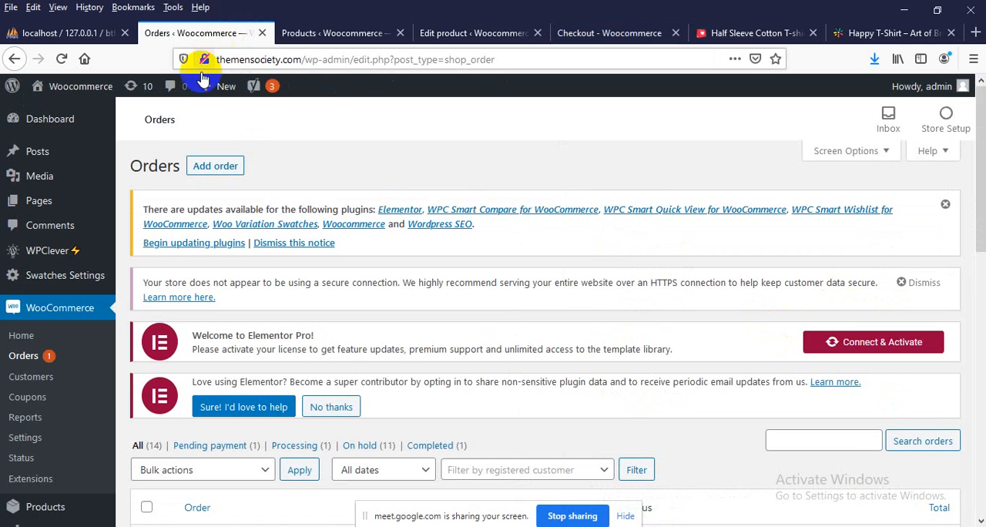
scroll(100, 396, "down", 2)
scroll(26, 374, "up", 2)
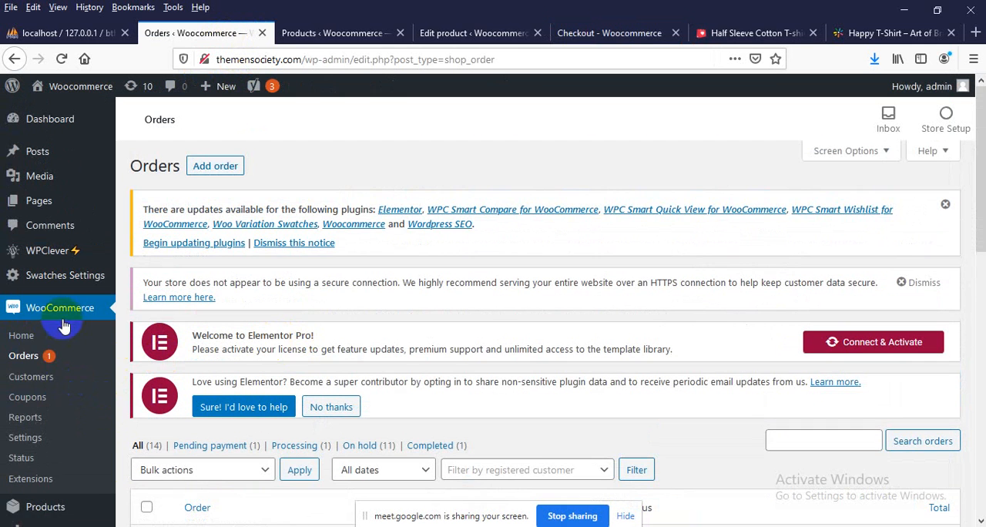
scroll(19, 355, "down", 2)
left_click(20, 368)
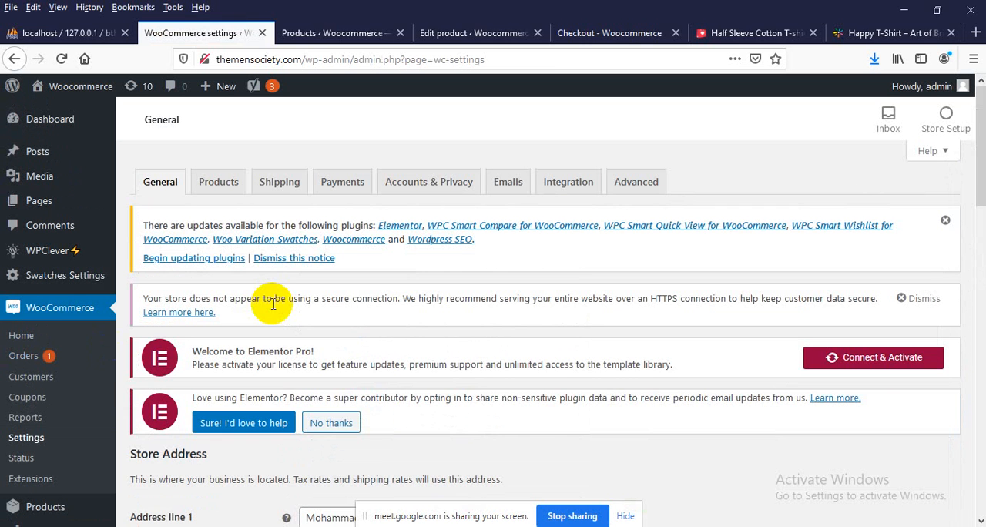
left_click(282, 185)
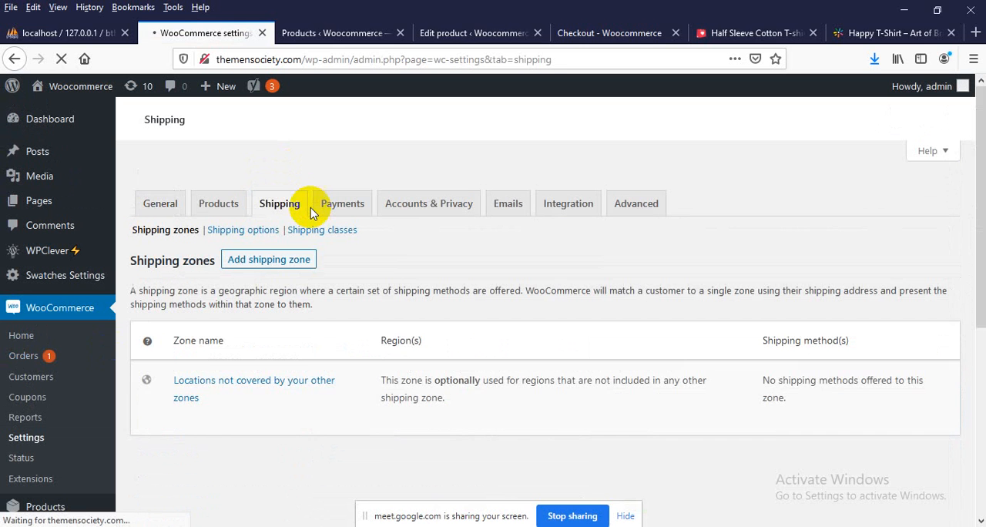
Start a new shipping zone from the shipping zones page
scroll(392, 225, "down", 2)
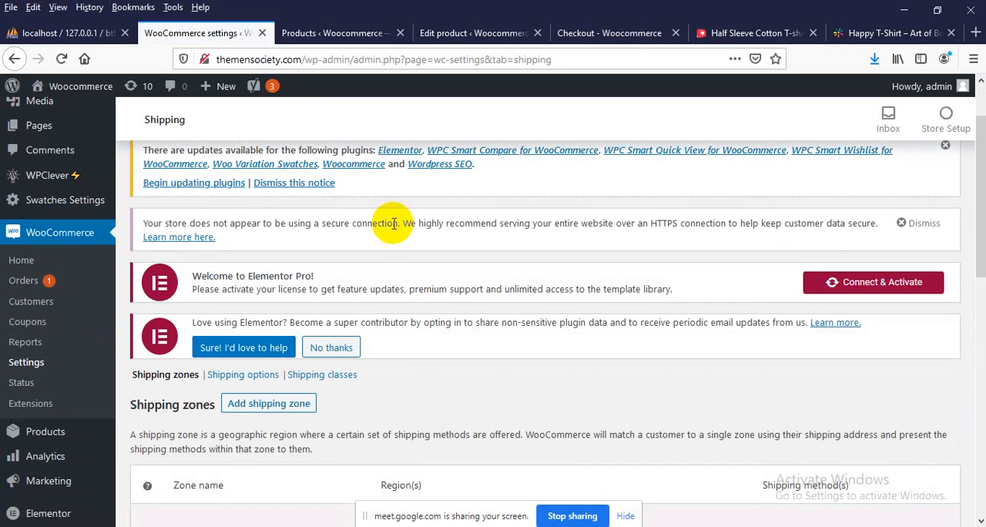
scroll(395, 228, "down", 4)
scroll(393, 223, "down", 10)
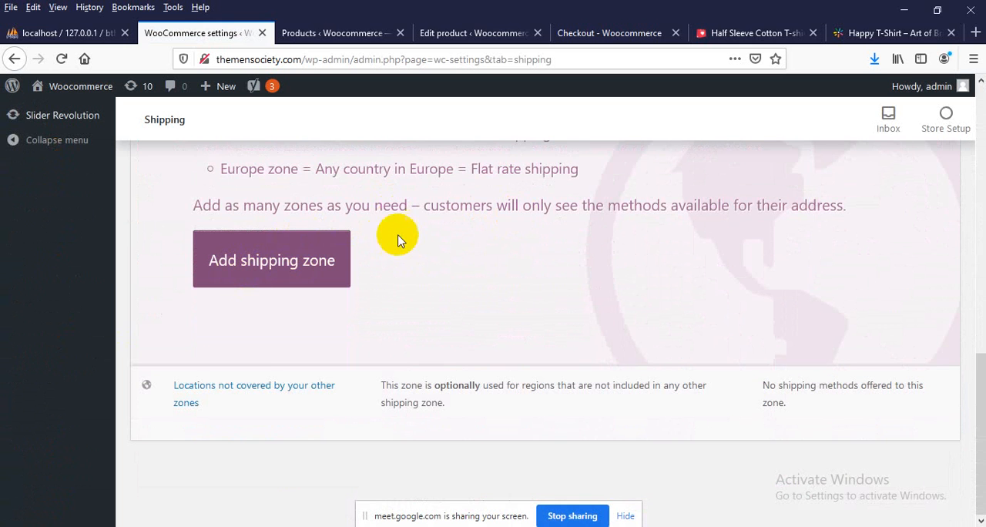
left_click(227, 276)
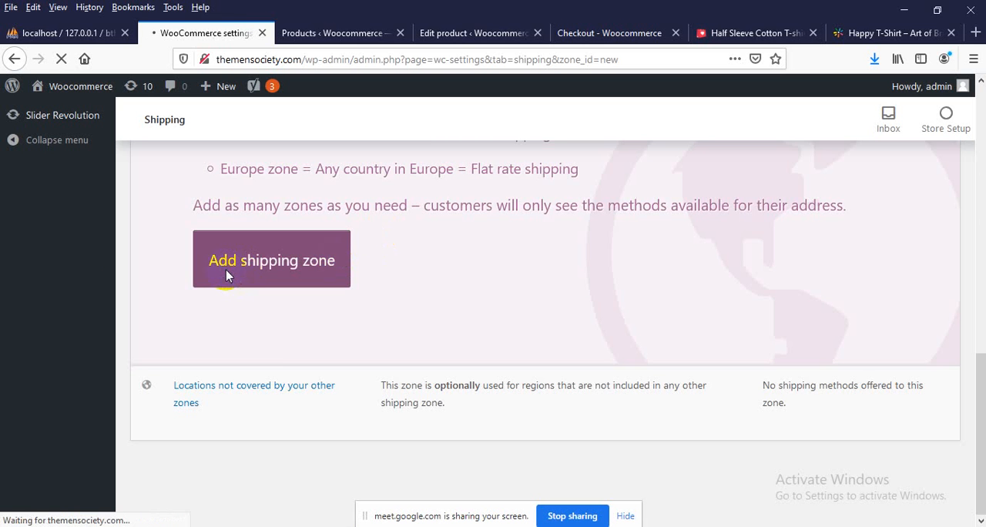
Name the new shipping zone "In Bangladesh"
scroll(227, 277, "down", 3)
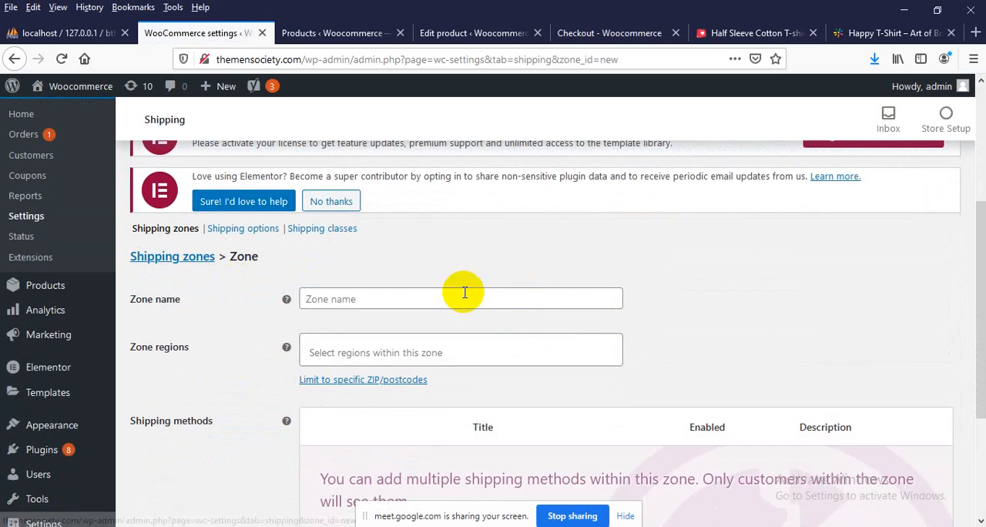
left_click(437, 298)
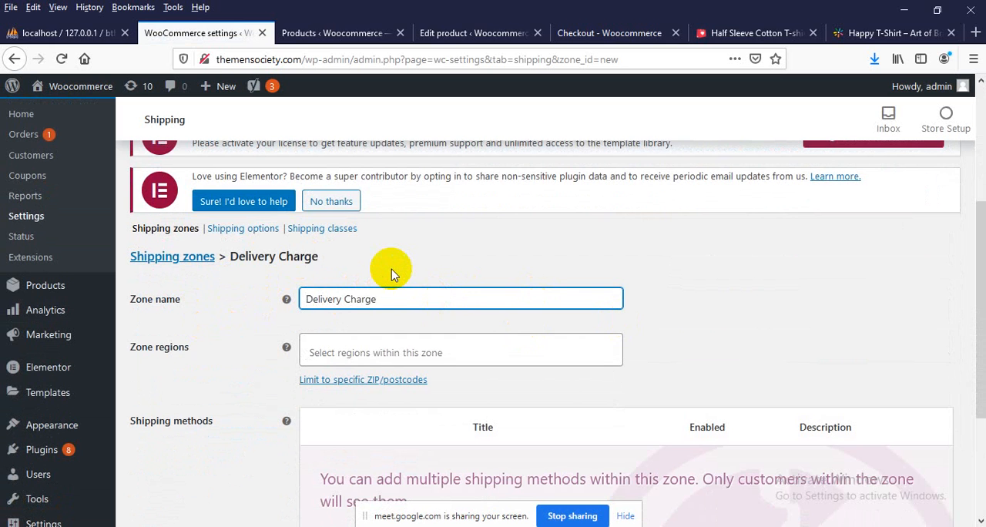
key("BackSpace")
key("BackSpace")
key("BackSpace")
key("BackSpace")
key("BackSpace")
key("BackSpace")
key("BackSpace")
key("BackSpace")
key("BackSpace")
key("BackSpace")
key("BackSpace")
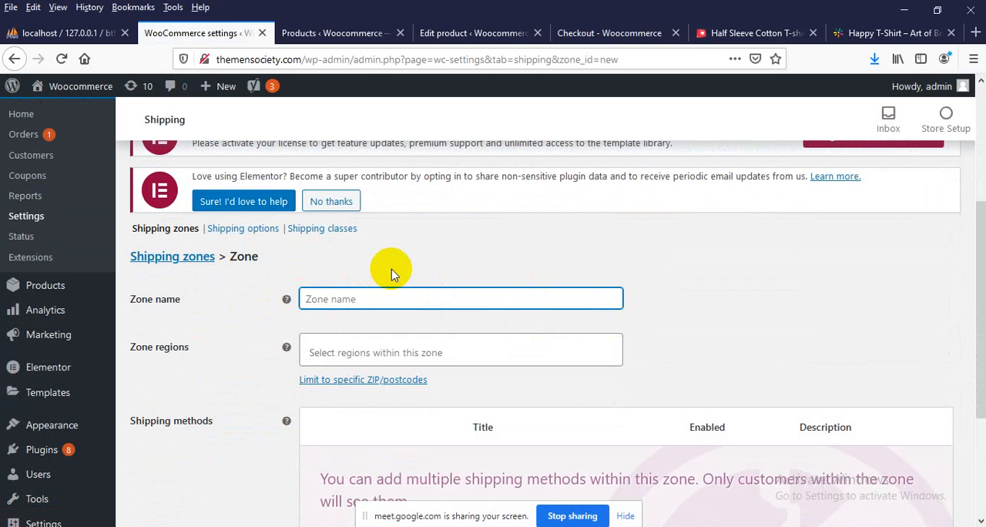
type("In Bangladesh")
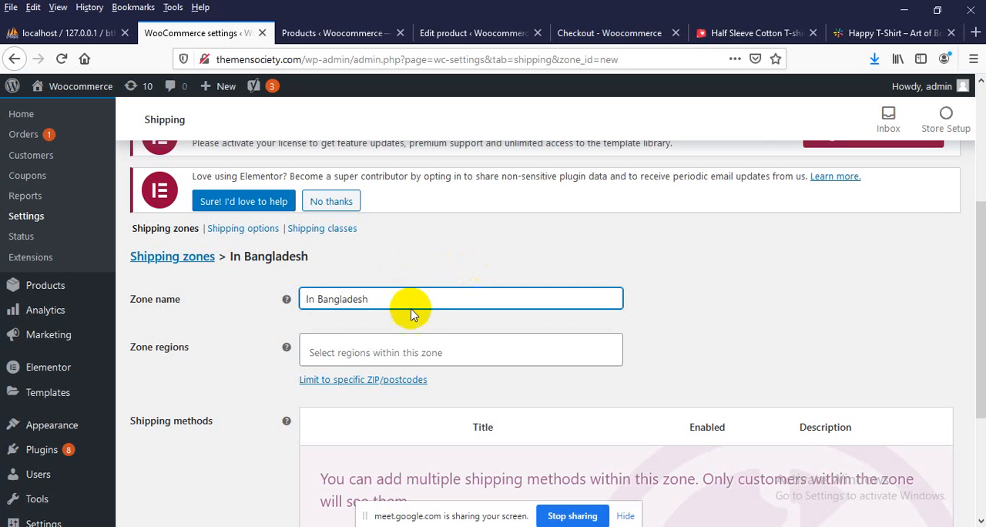
Assign the whole country of Bangladesh as the zone's region
scroll(316, 328, "down", 2)
left_click(318, 276)
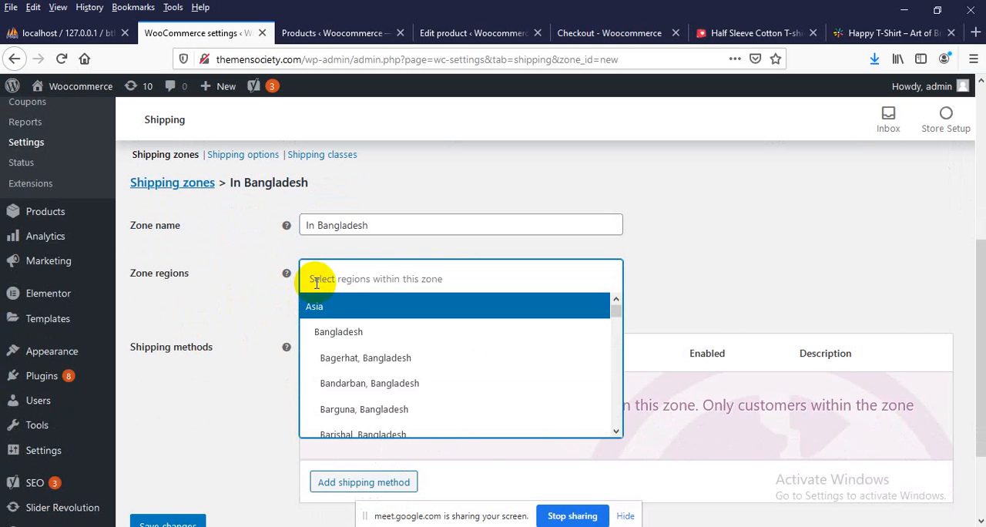
left_click(329, 334)
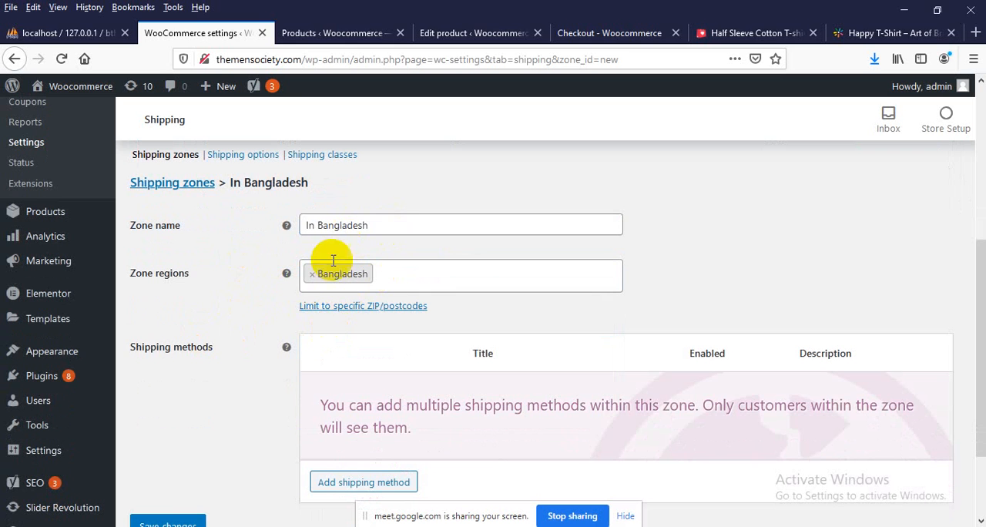
Add a Flat rate shipping method to the In Bangladesh zone
scroll(361, 278, "down", 3)
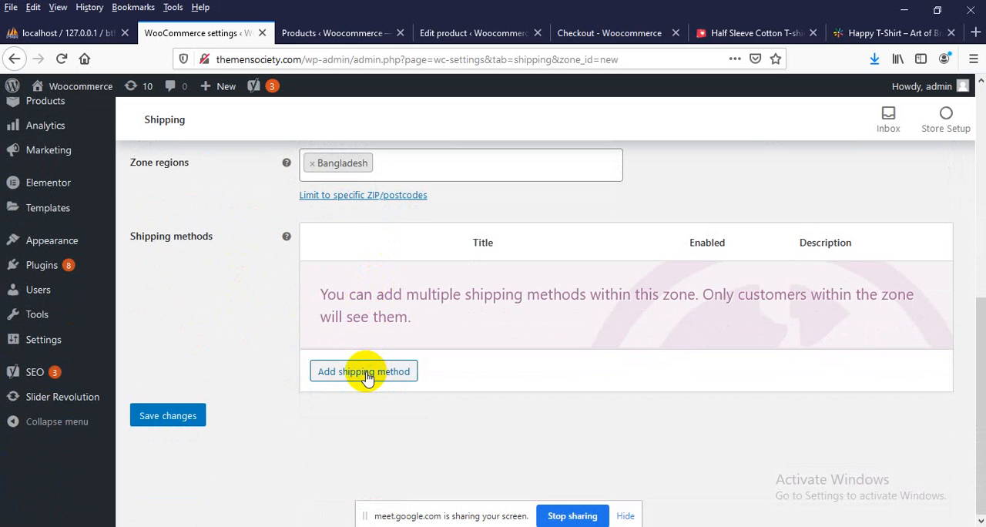
left_click(367, 375)
left_click(326, 306)
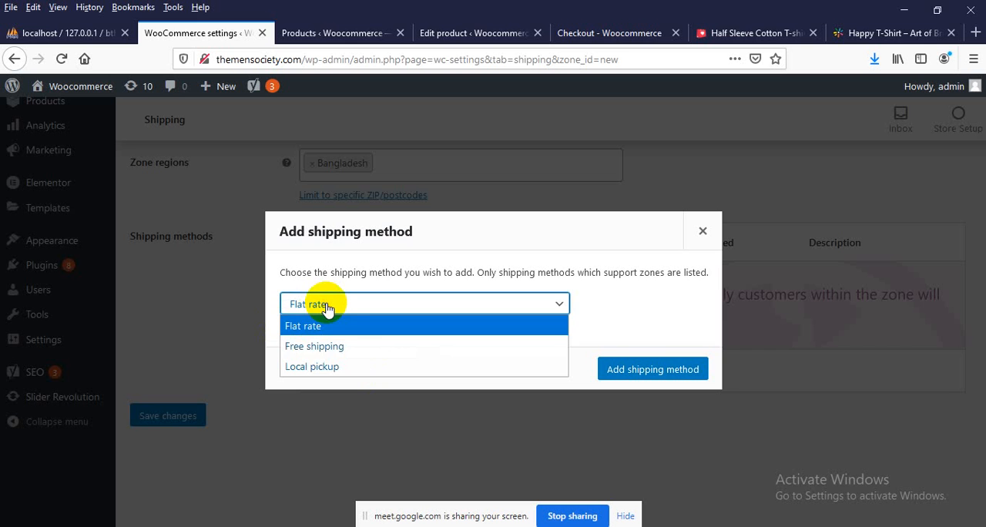
left_click(643, 315)
left_click(624, 371)
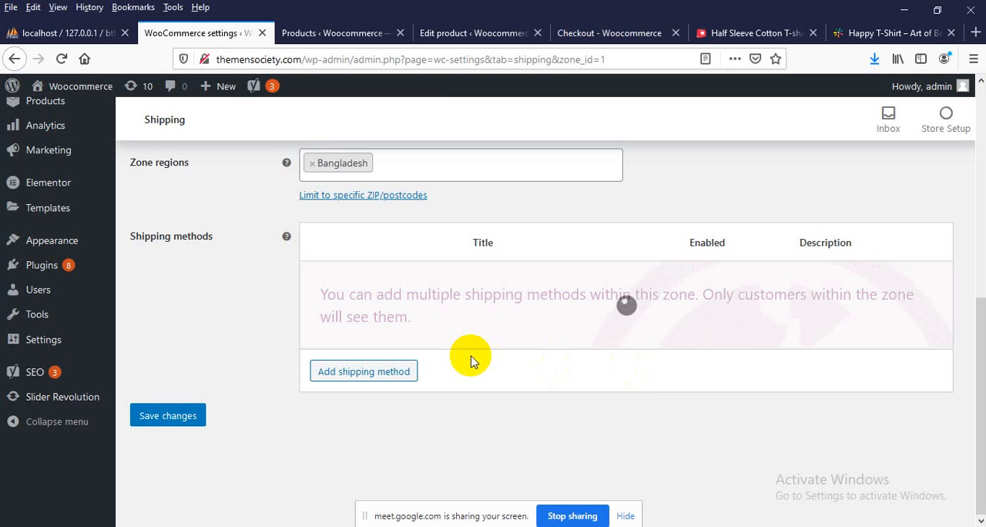
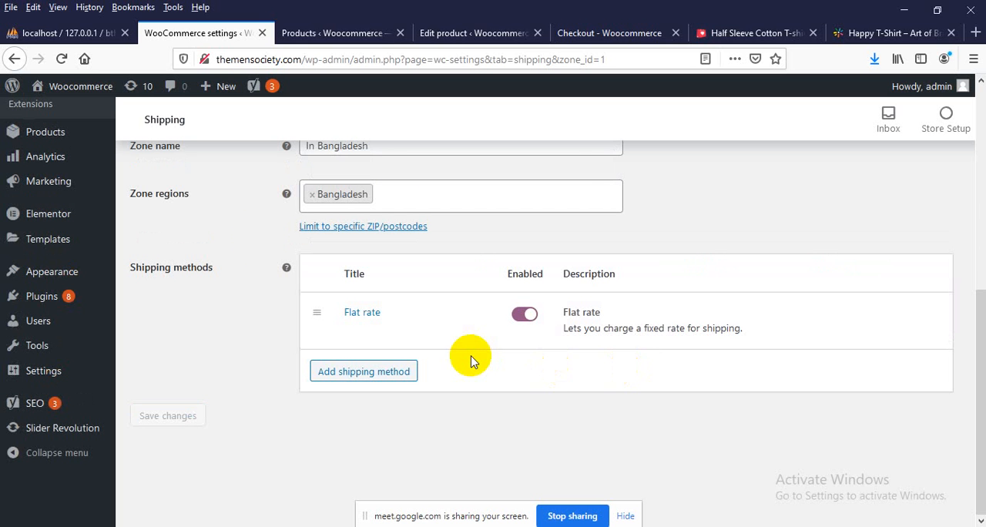
Retitle the flat rate method "Delivery Charge", set its cost to 50, and save the method settings
left_click(351, 332)
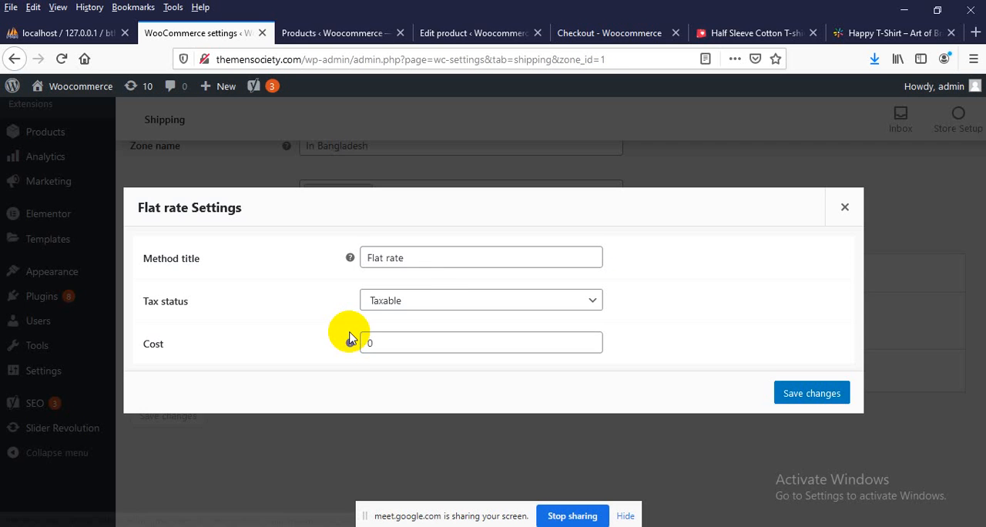
left_click_drag(424, 261, 305, 274)
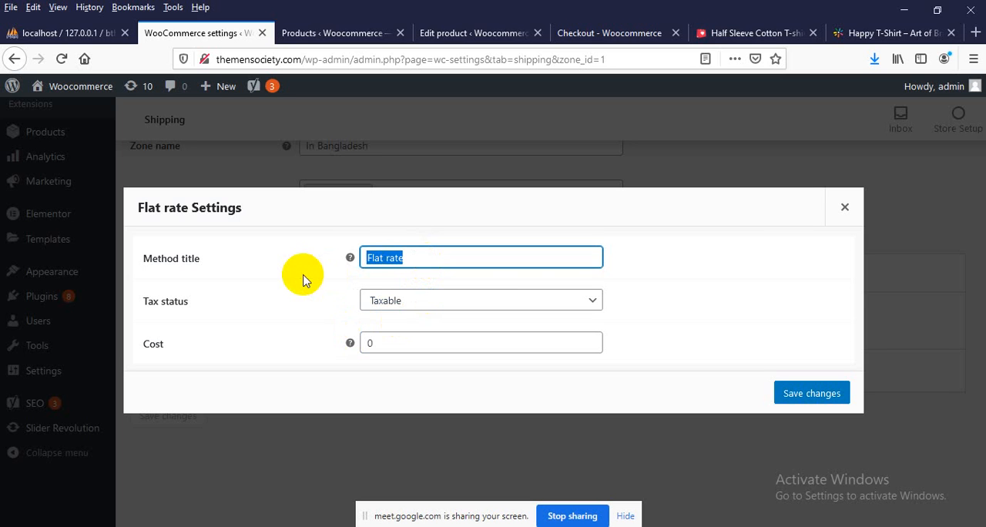
type("Delivery C")
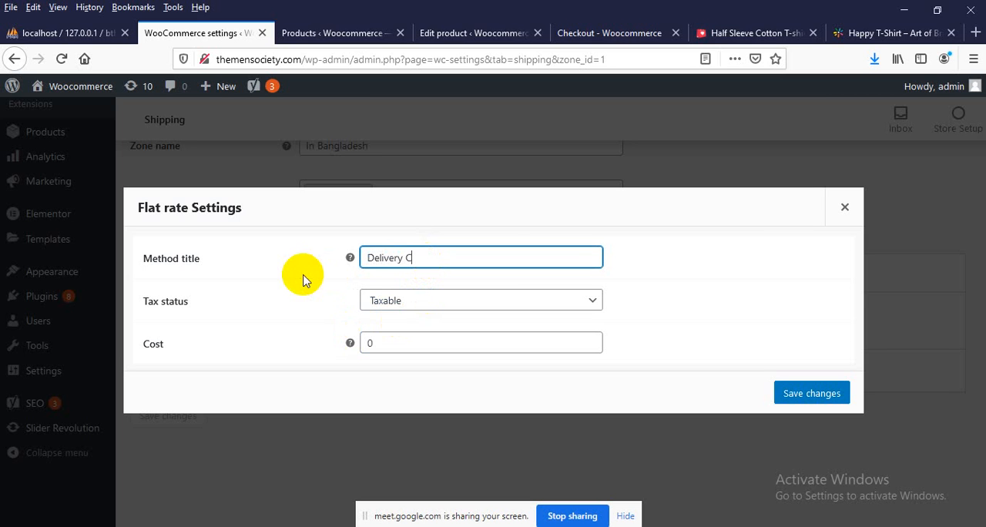
type("e")
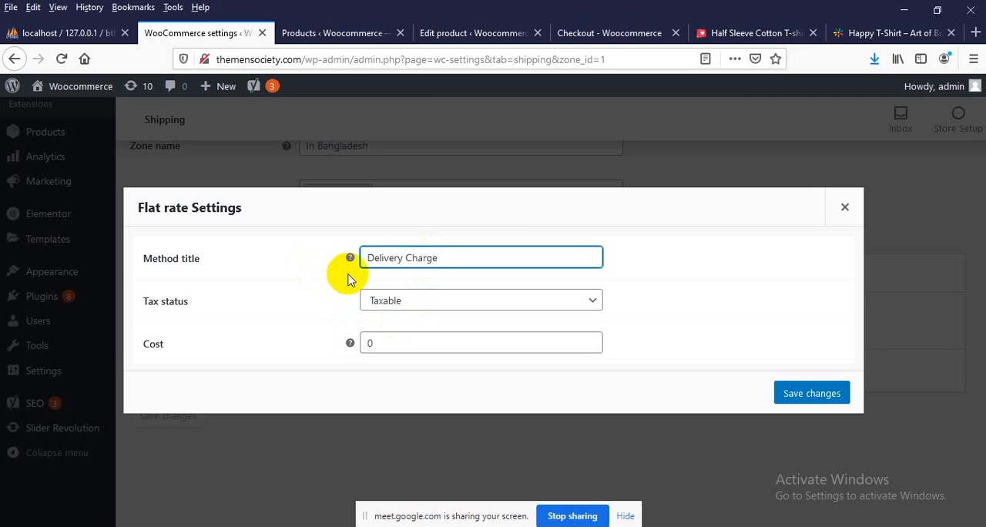
double_click(397, 341)
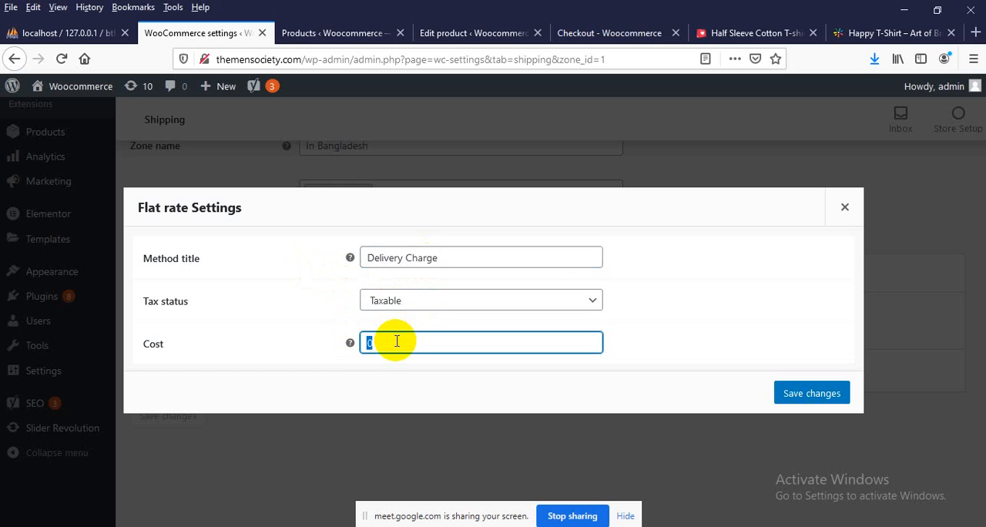
left_click(809, 389)
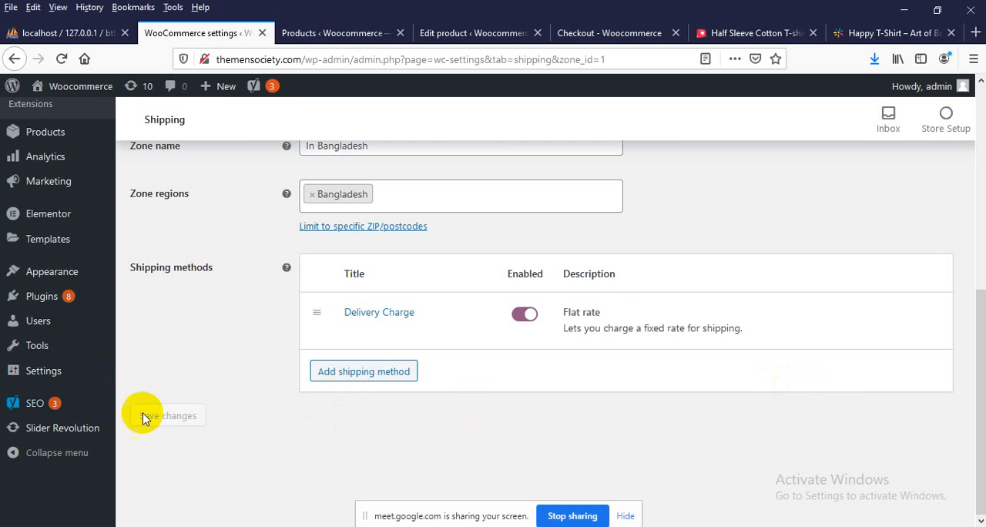
Save the changes to the In Bangladesh shipping zone
scroll(347, 323, "up", 3)
left_click(387, 293)
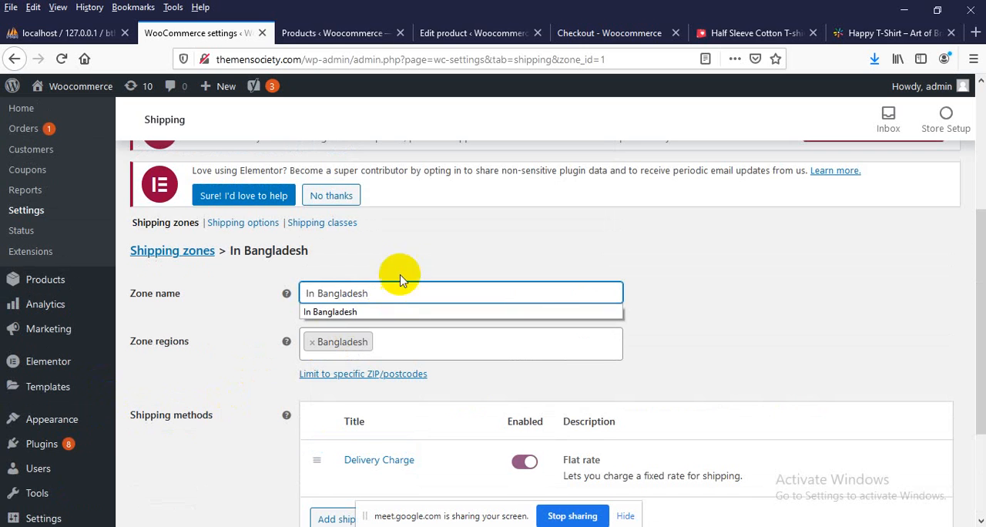
scroll(346, 308, "down", 3)
left_click(179, 418)
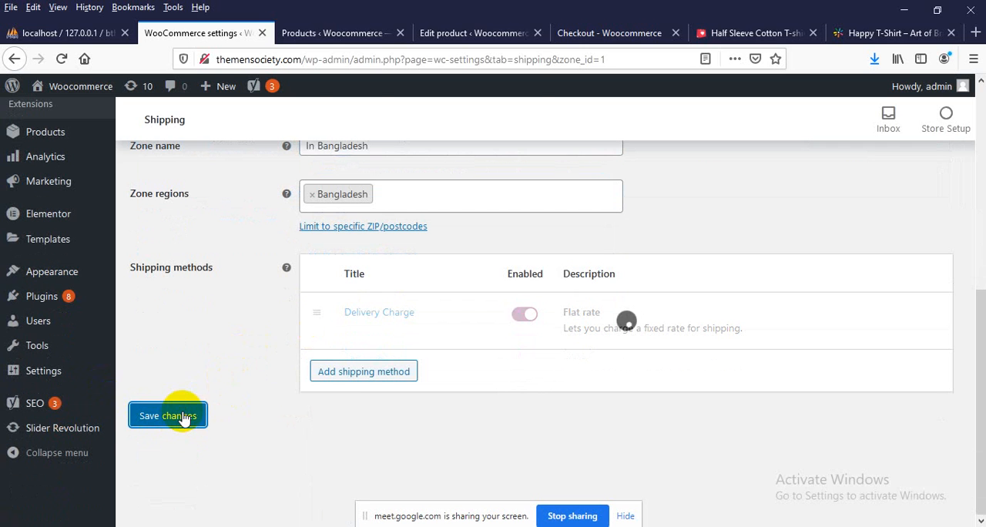
Switch to the store's checkout page and reload it with the new shipping settings
left_click(572, 34)
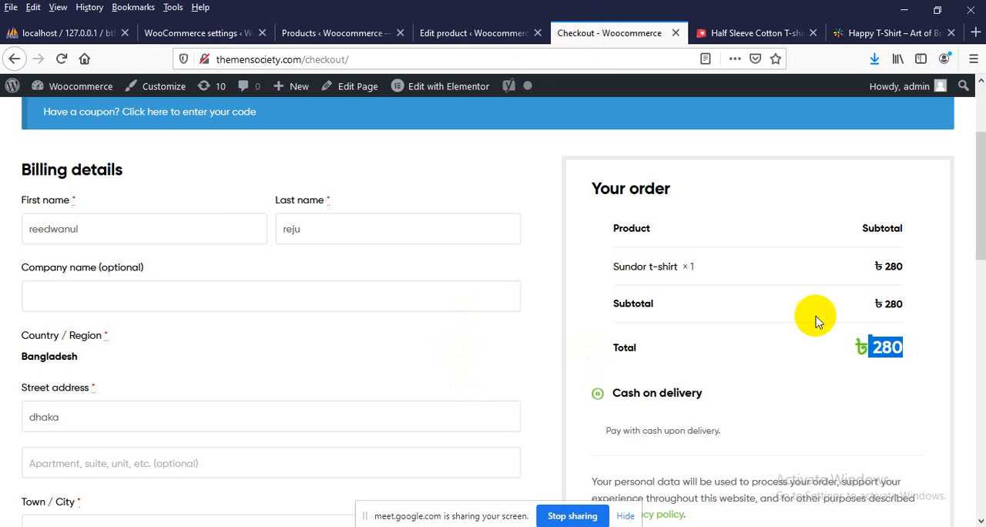
left_click(890, 348)
scroll(172, 182, "up", 2)
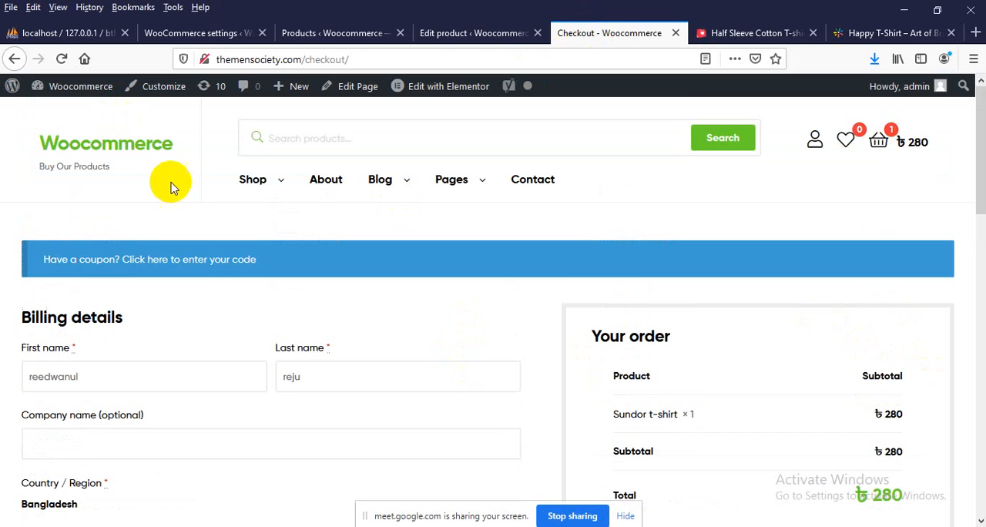
scroll(193, 226, "down", 3)
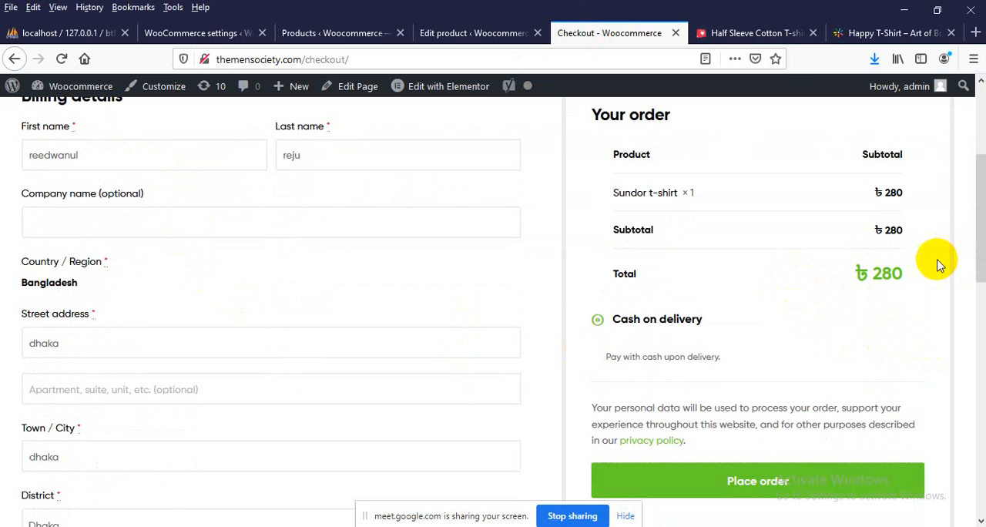
left_click(260, 61)
key("Return")
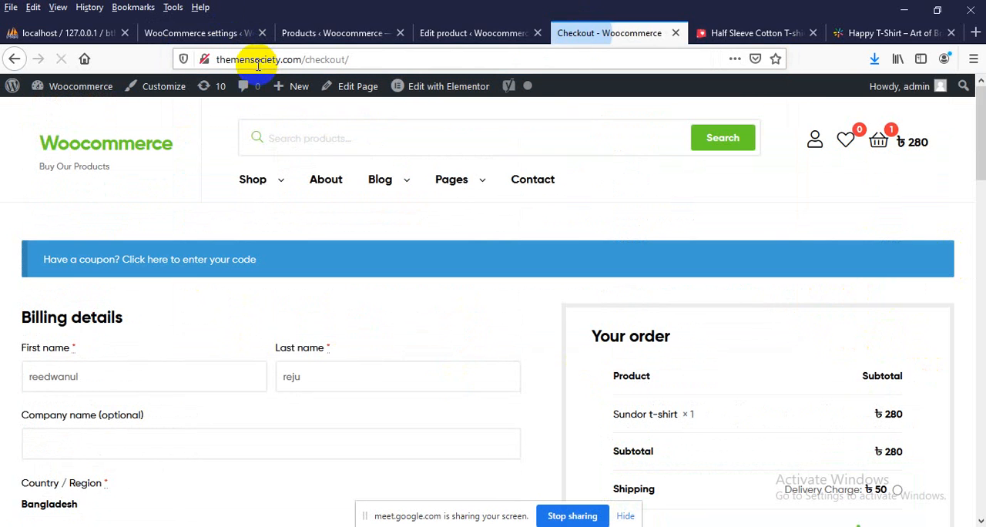
Examine the shipping charge and total in the checkout's order summary
scroll(391, 374, "down", 4)
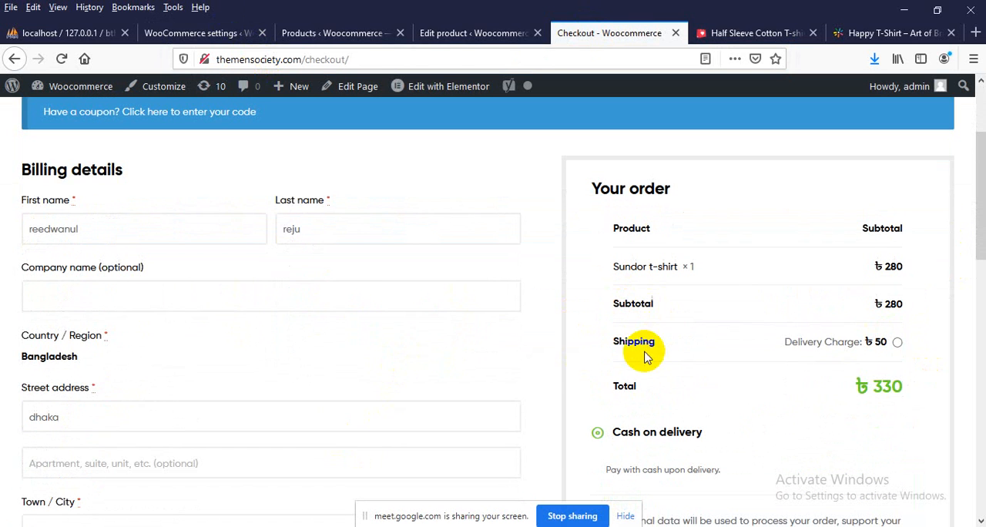
left_click_drag(799, 346, 883, 351)
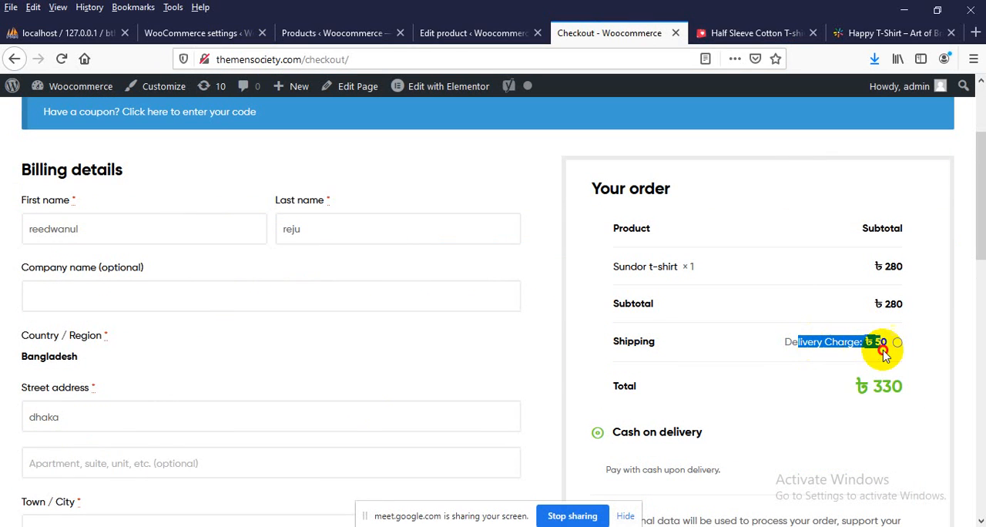
left_click(879, 353)
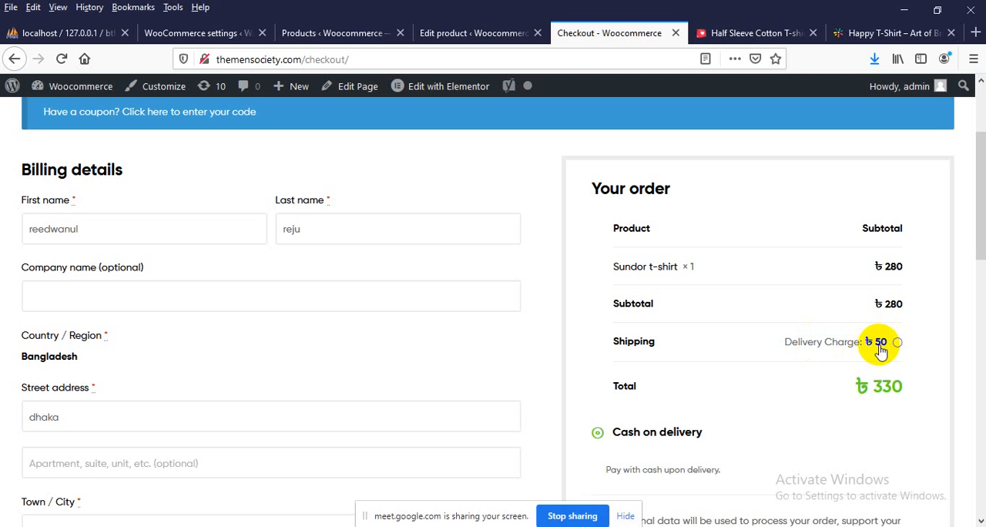
left_click(882, 347)
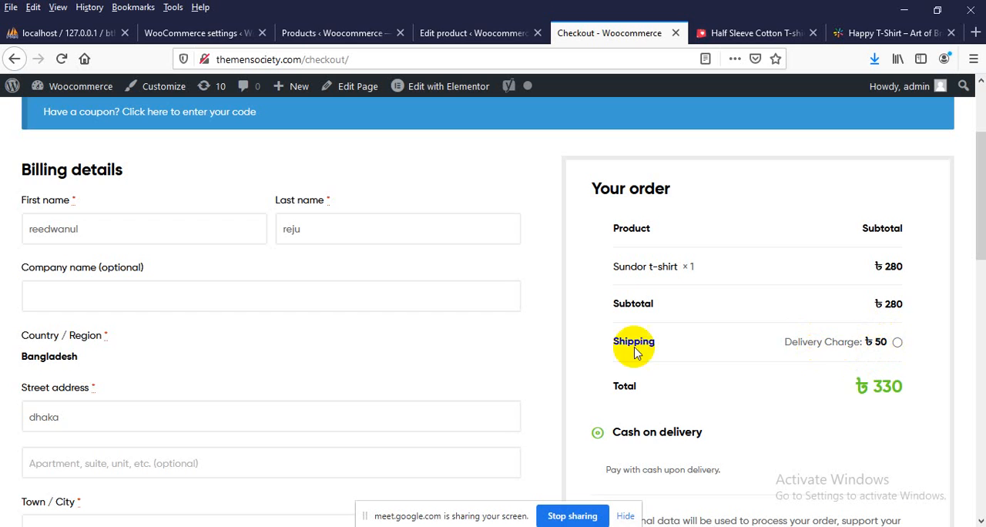
scroll(660, 311, "down", 3)
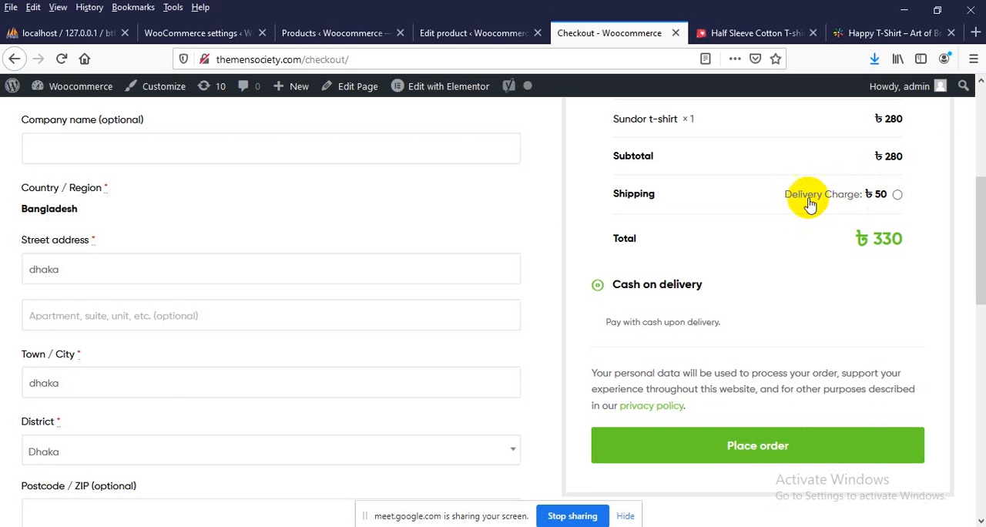
scroll(816, 224, "up", 1)
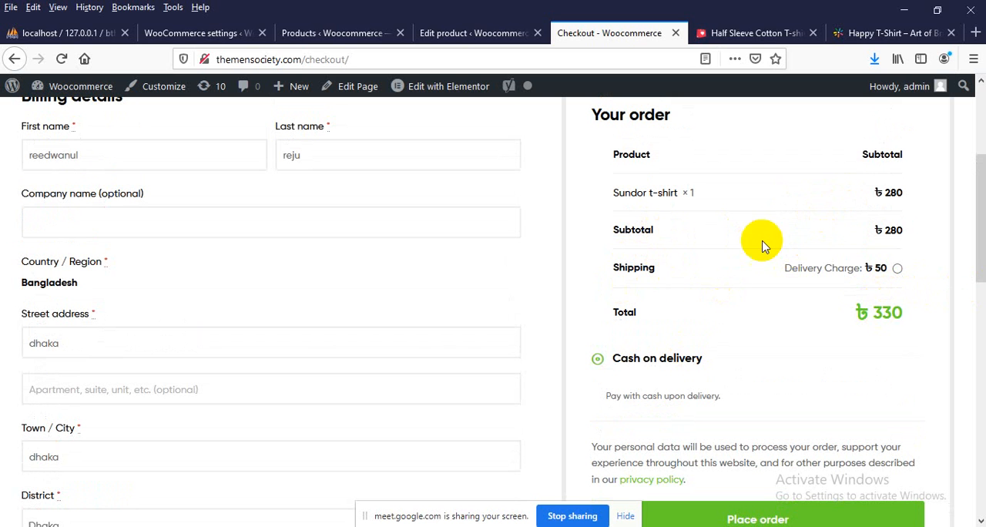
double_click(887, 275)
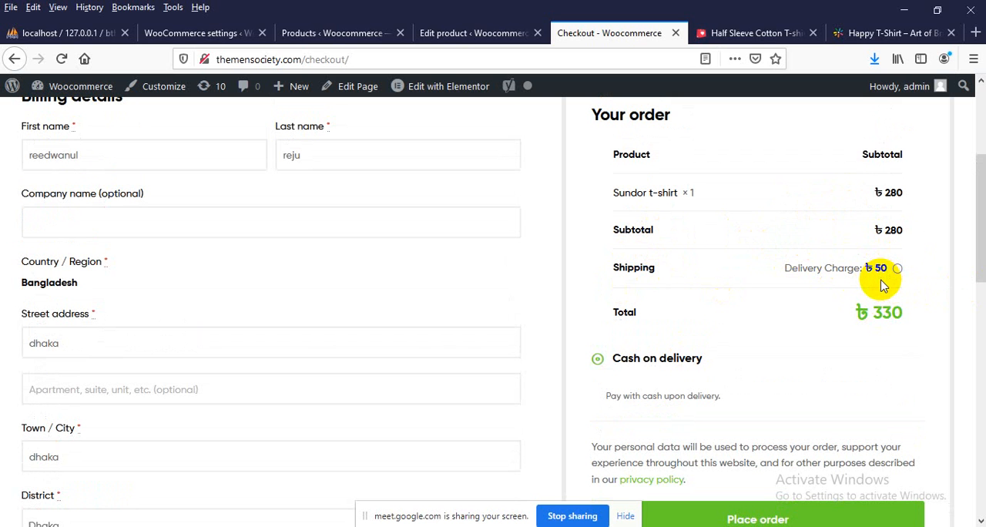
left_click(788, 268)
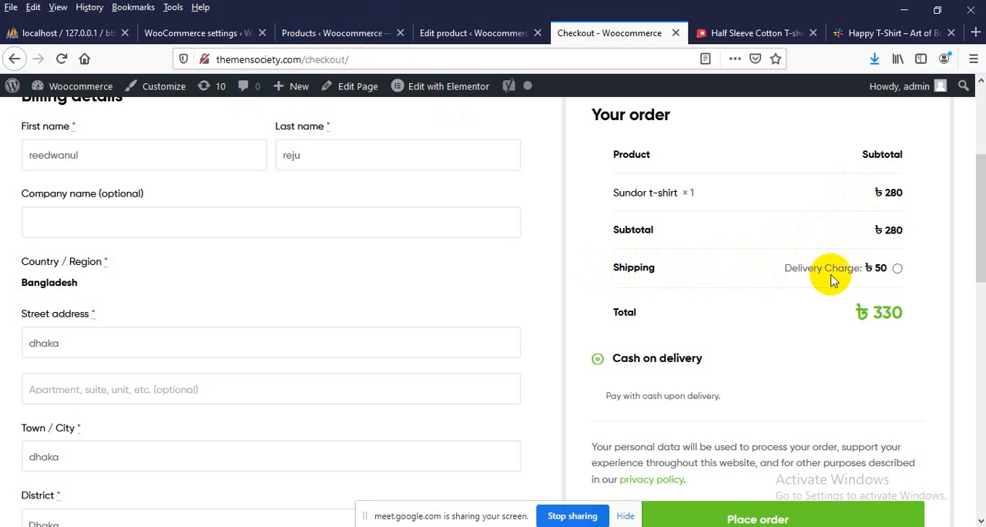
Return to the WooCommerce shipping settings and review the In Bangladesh zone's name, region and shipping methods
left_click(474, 32)
left_click(324, 32)
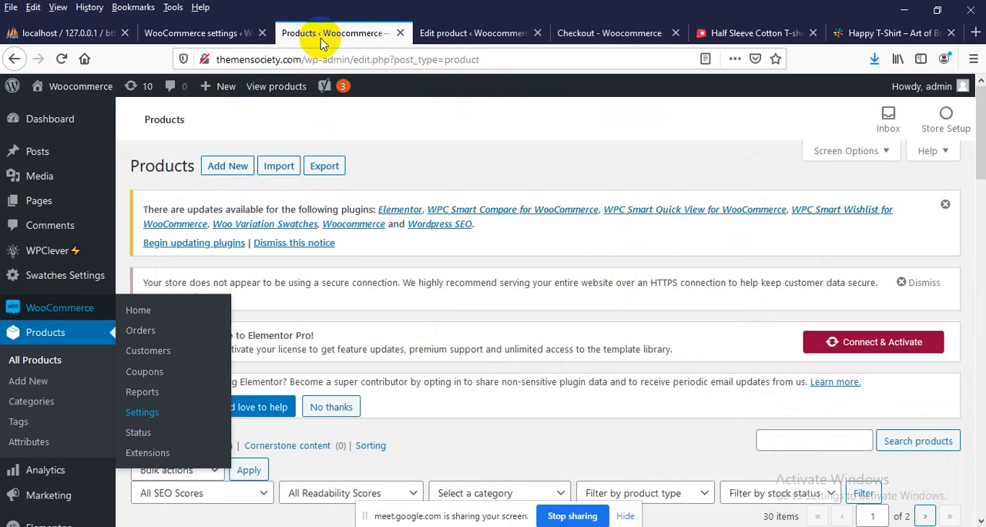
left_click(176, 31)
scroll(248, 305, "up", 2)
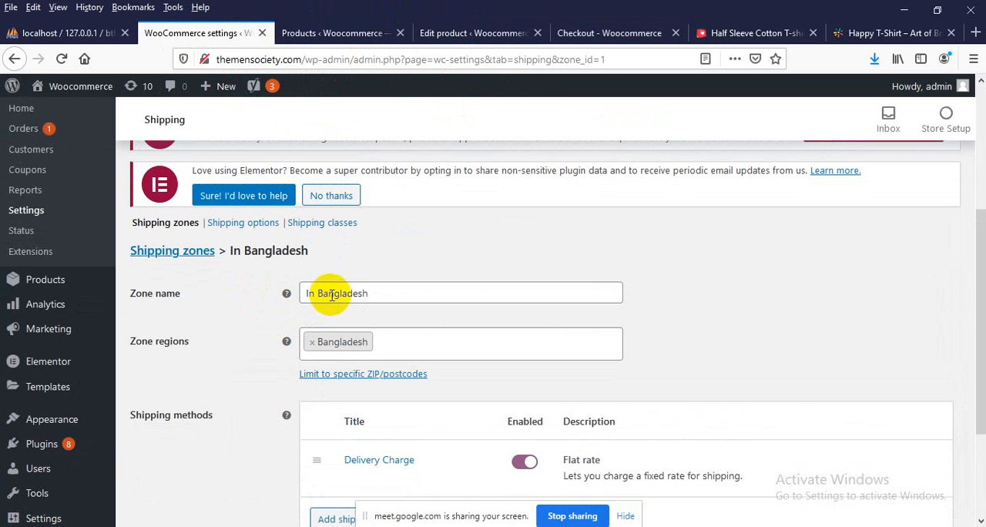
scroll(330, 296, "down", 2)
scroll(321, 304, "up", 1)
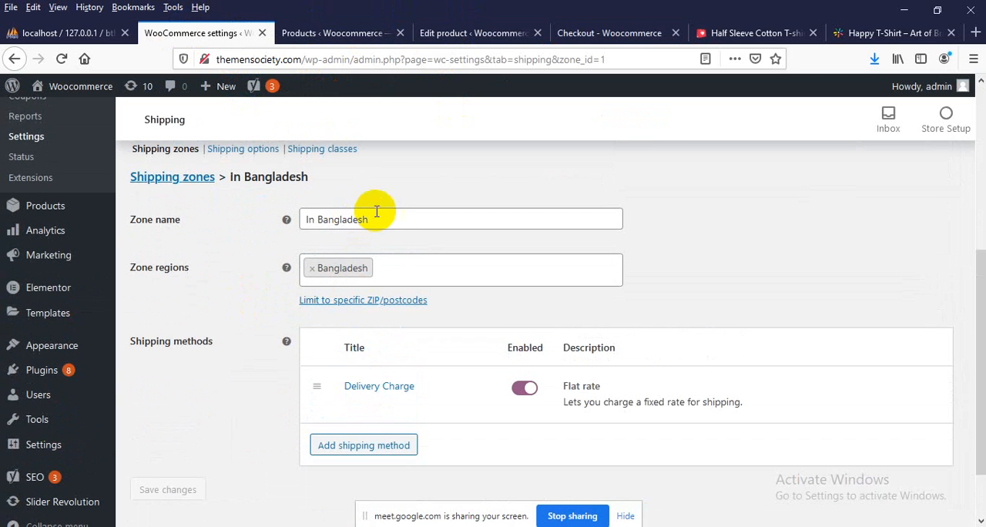
scroll(385, 343, "down", 1)
scroll(389, 335, "up", 1)
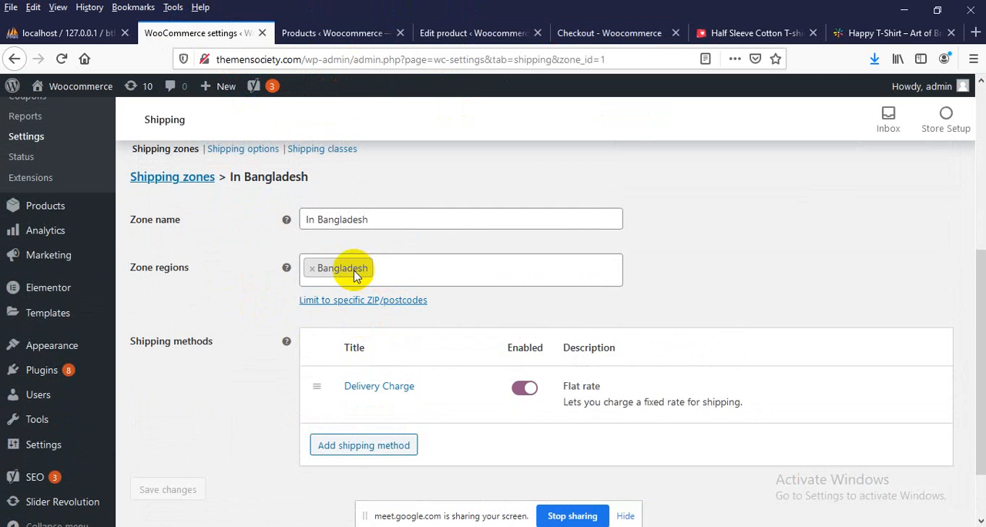
scroll(203, 282, "up", 3)
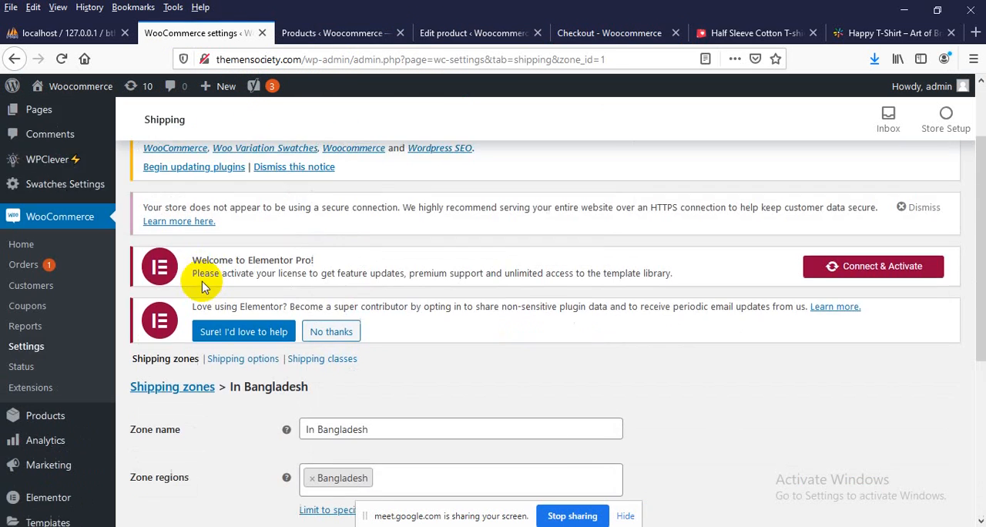
scroll(396, 246, "down", 3)
scroll(337, 300, "up", 8)
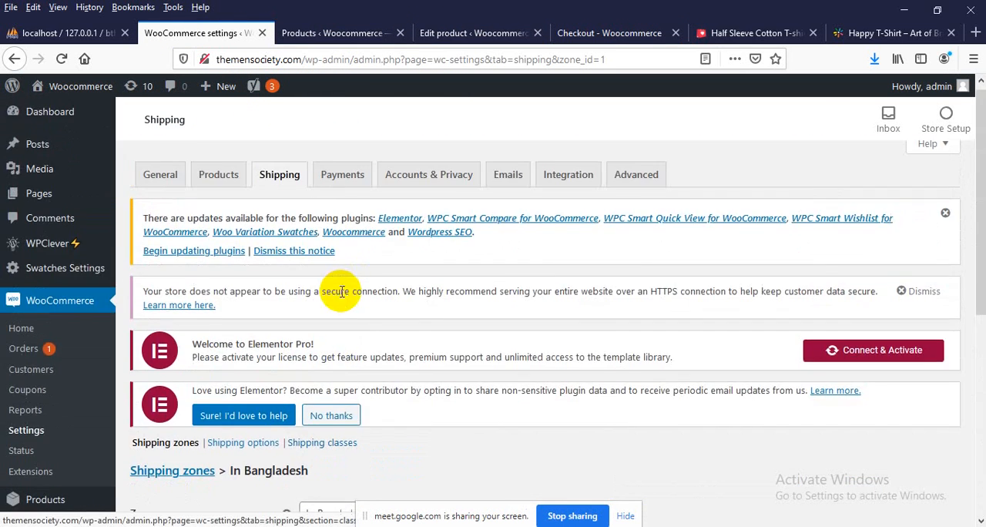
scroll(341, 286, "down", 9)
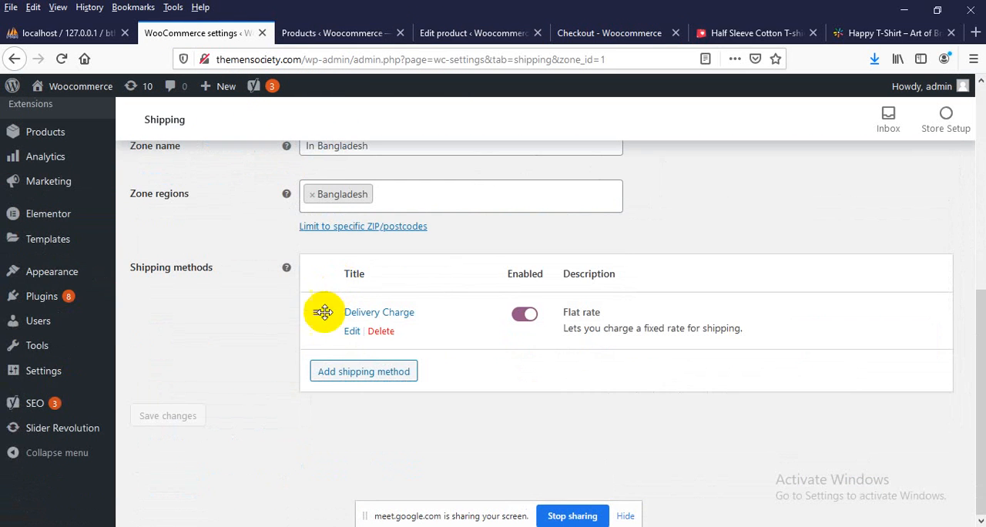
left_click(360, 371)
left_click(348, 305)
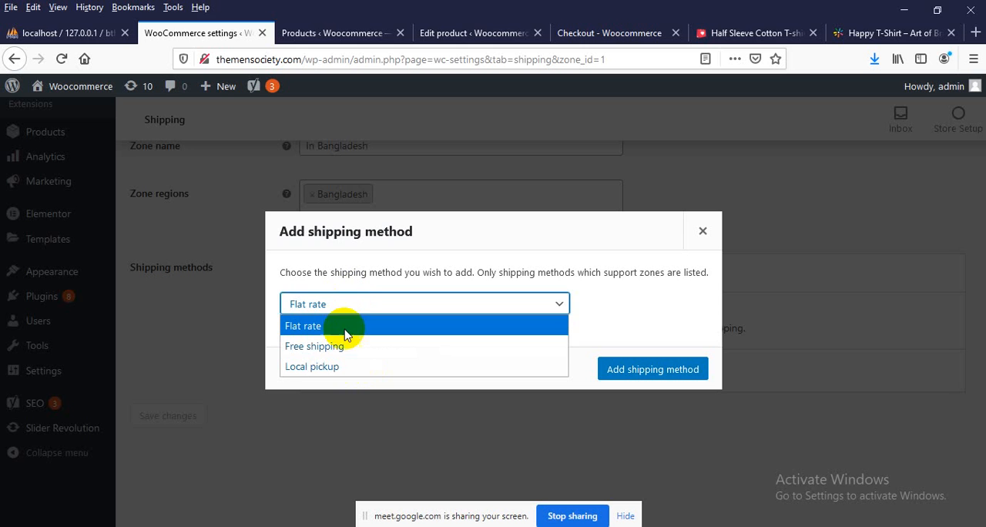
left_click(703, 231)
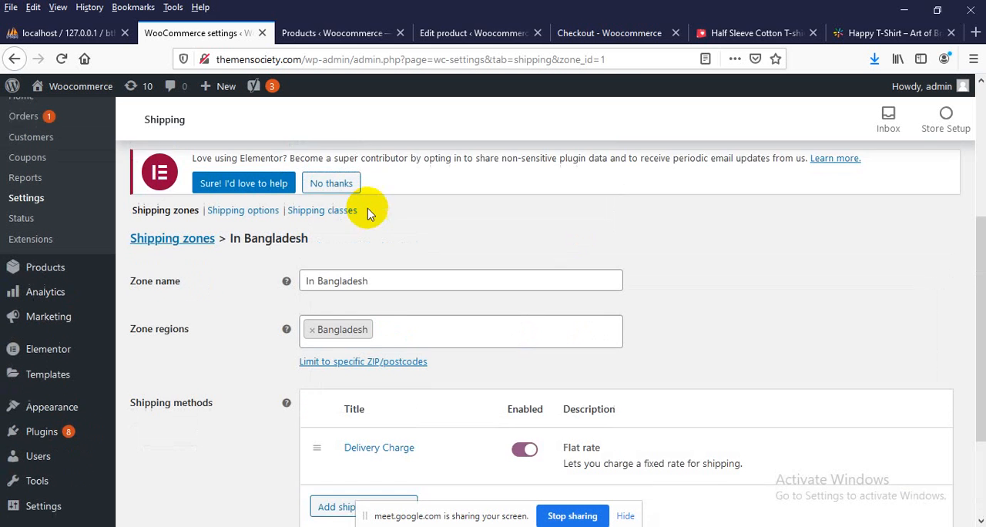
Go back to the shipping zones list and start another new shipping zone
scroll(181, 295, "up", 4)
scroll(202, 362, "up", 2)
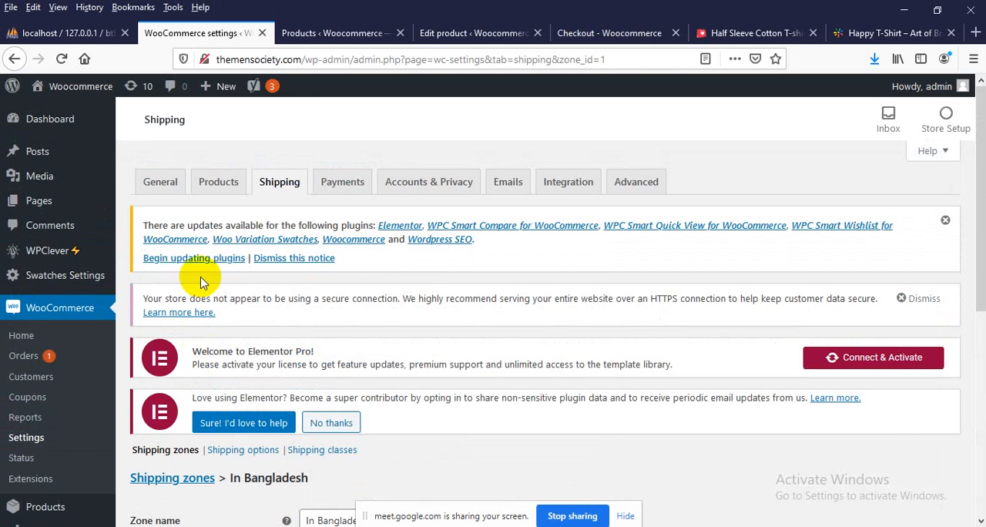
left_click(279, 182)
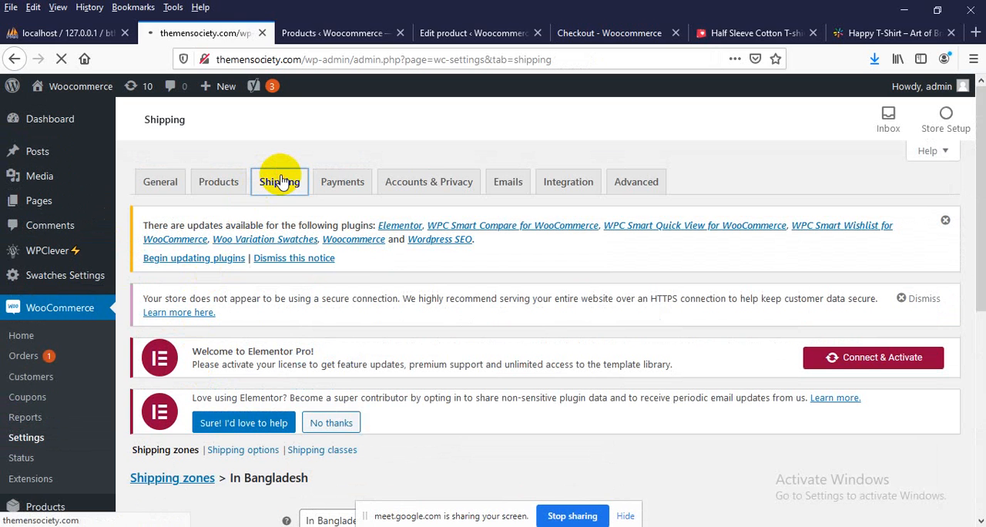
scroll(279, 176, "down", 2)
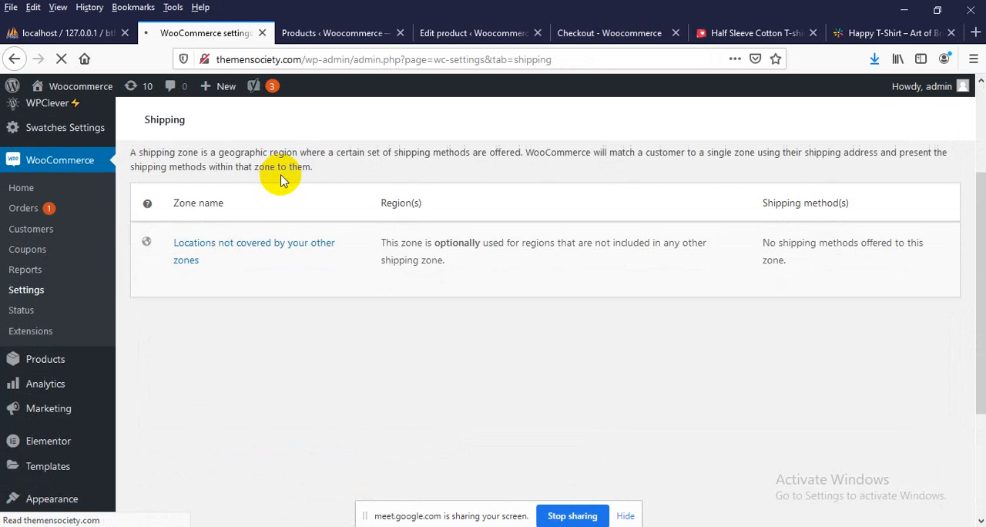
scroll(283, 176, "down", 2)
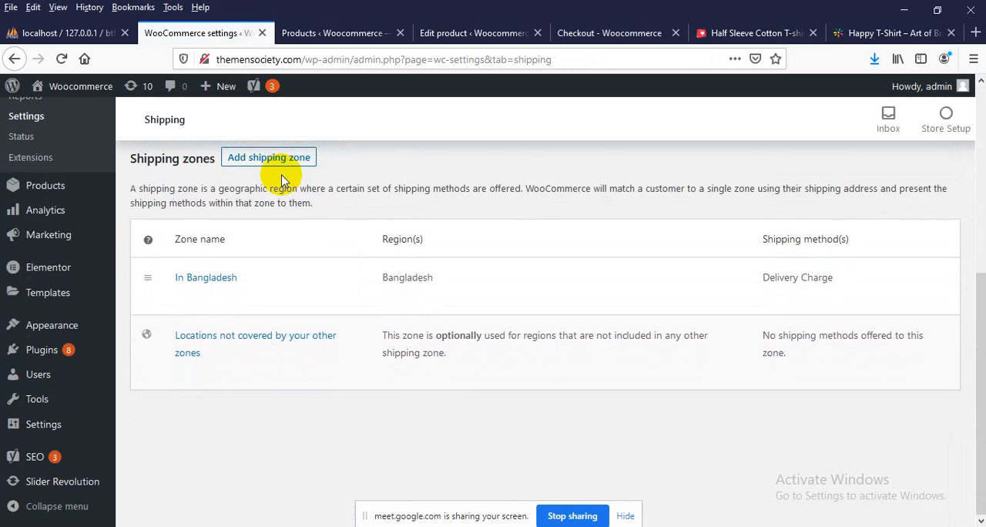
scroll(214, 303, "up", 1)
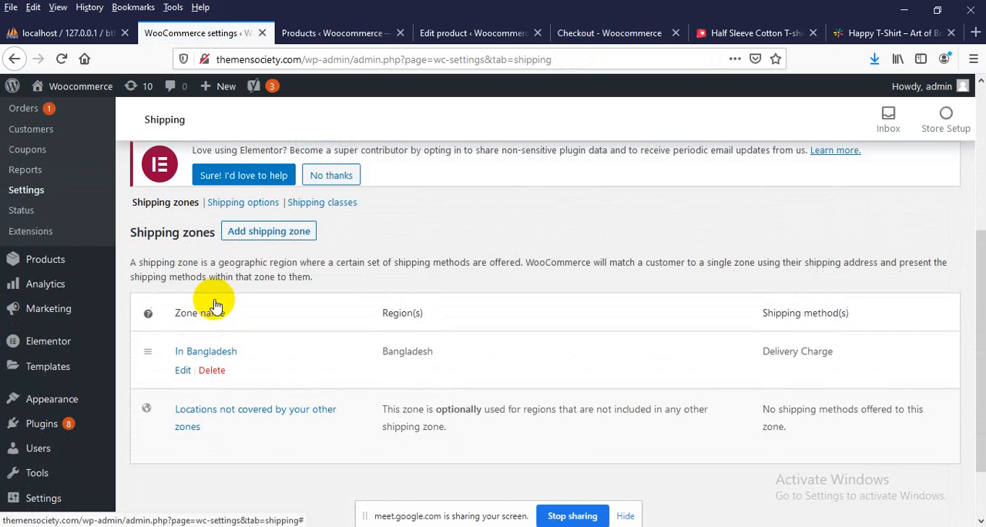
left_click(265, 221)
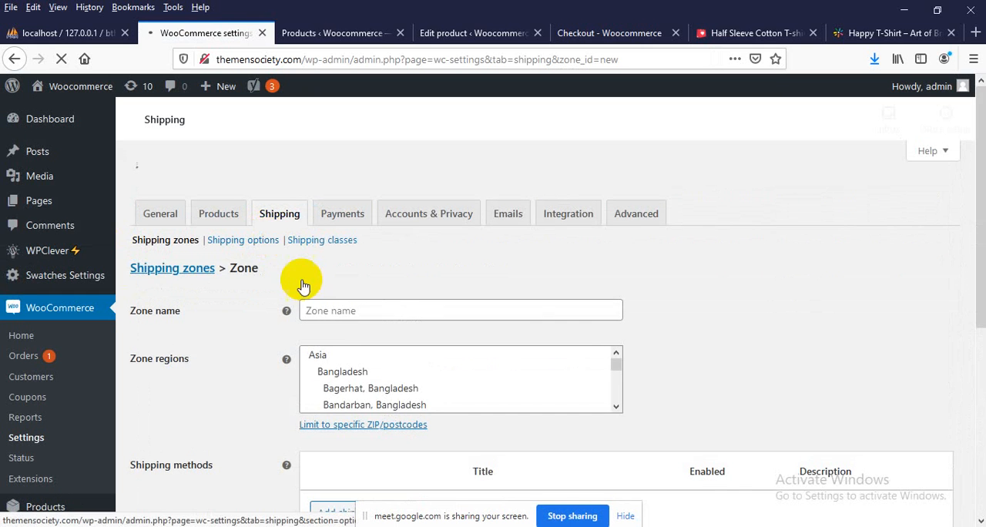
Name the new shipping zone In Dhaka and assign it the region Dhaka, Bangladesh
scroll(319, 293, "down", 3)
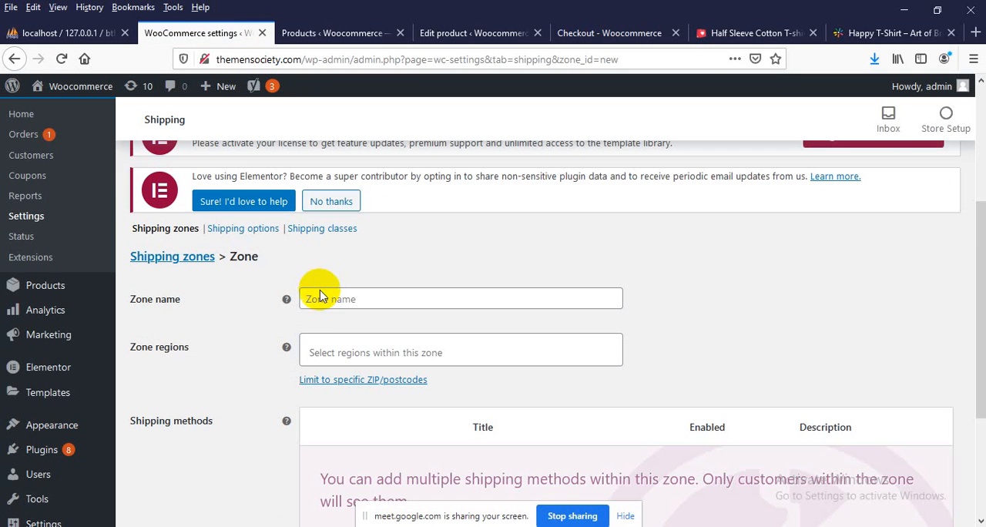
left_click(323, 301)
type("In")
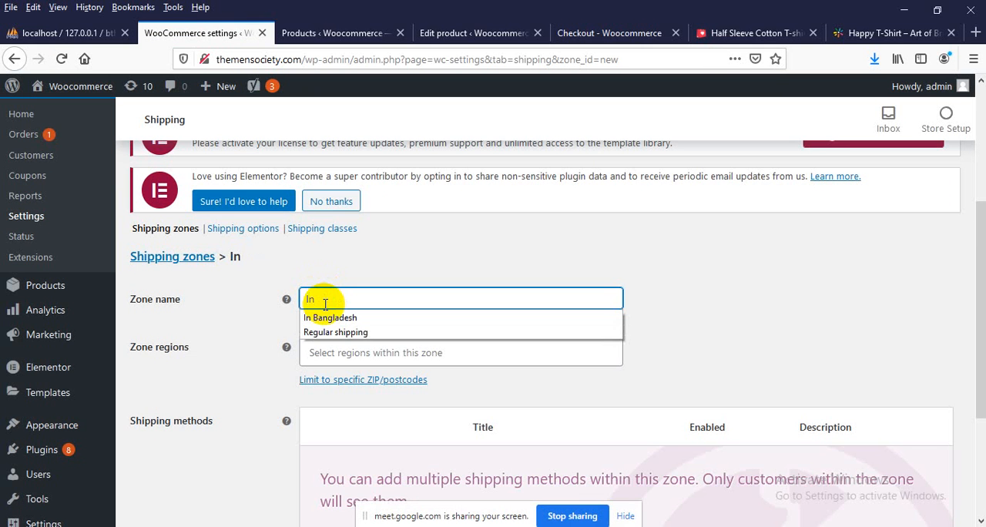
type(" Dhaka")
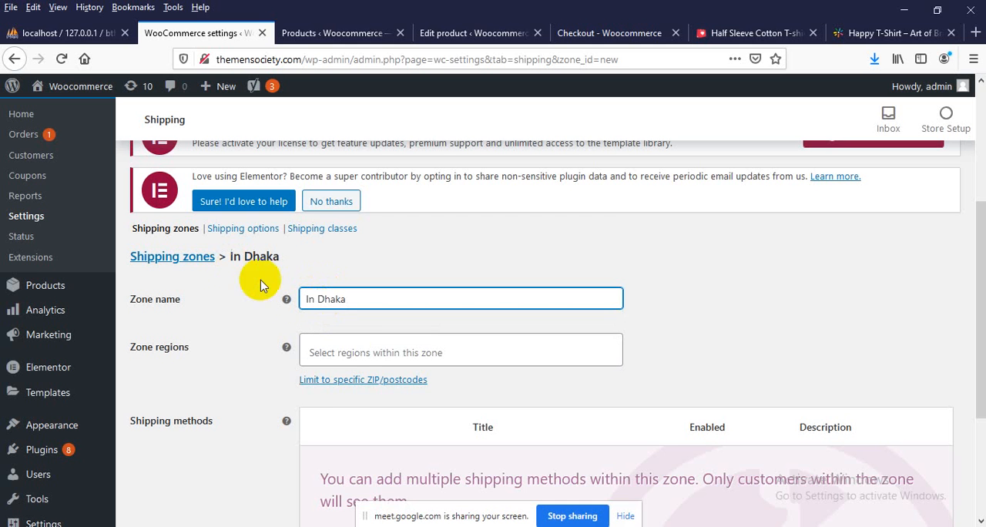
left_click(357, 350)
type("d")
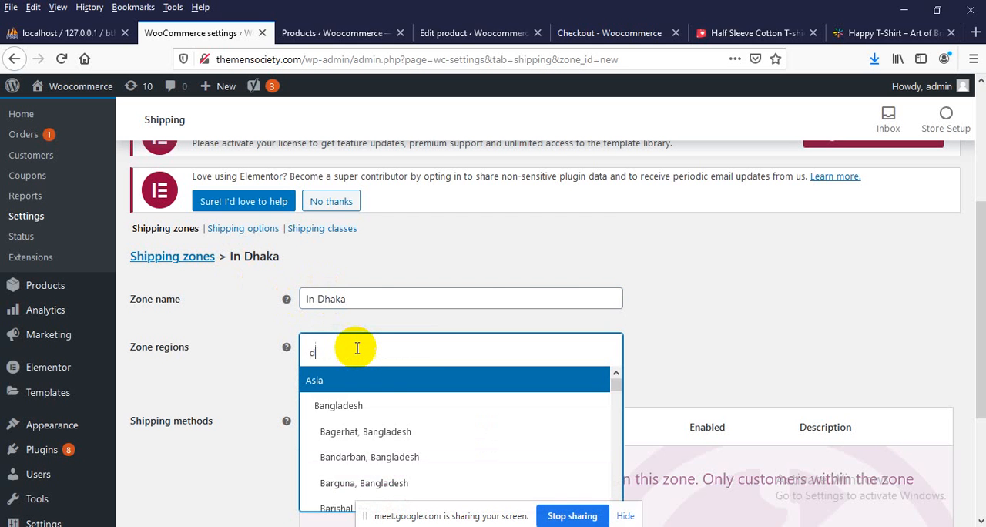
type("haka")
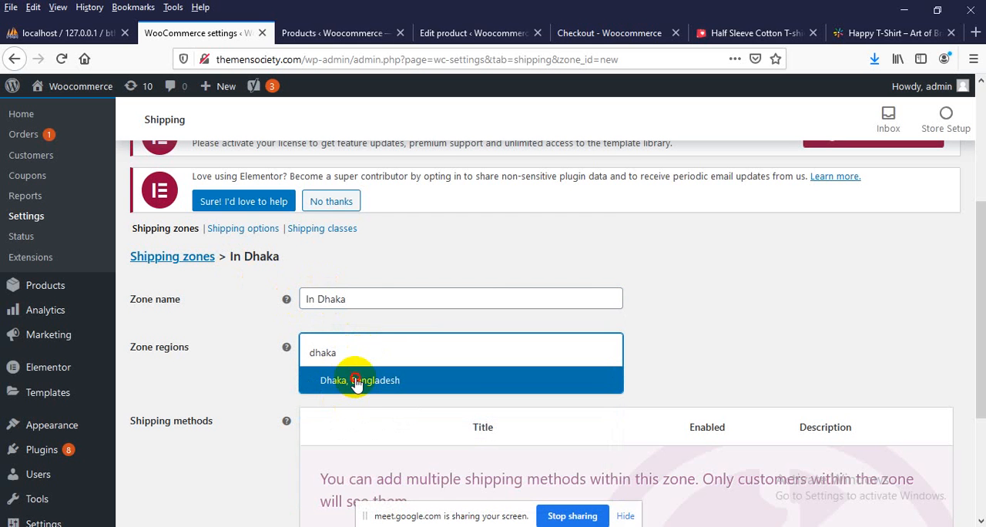
left_click(357, 383)
Add a Flat rate shipping method to the In Dhaka zone
scroll(378, 356, "down", 2)
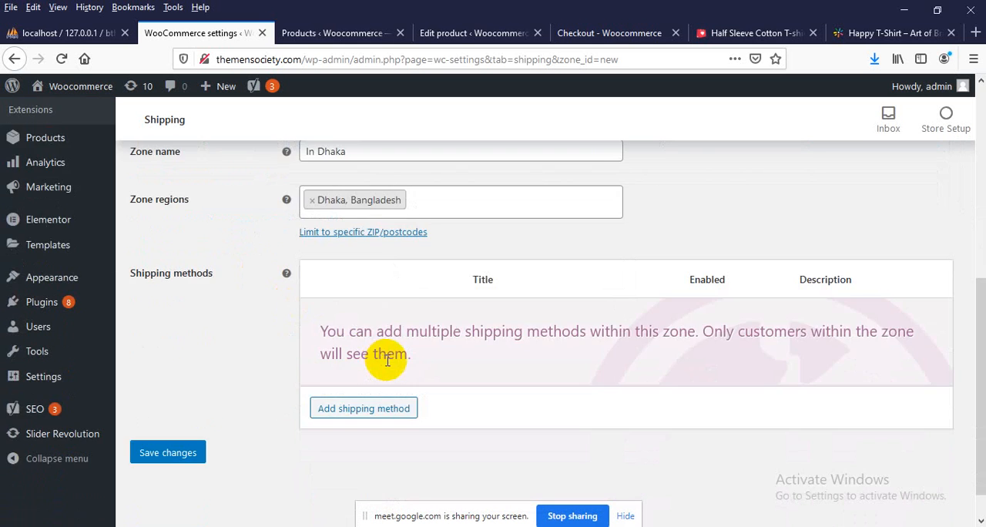
left_click(355, 416)
left_click(334, 308)
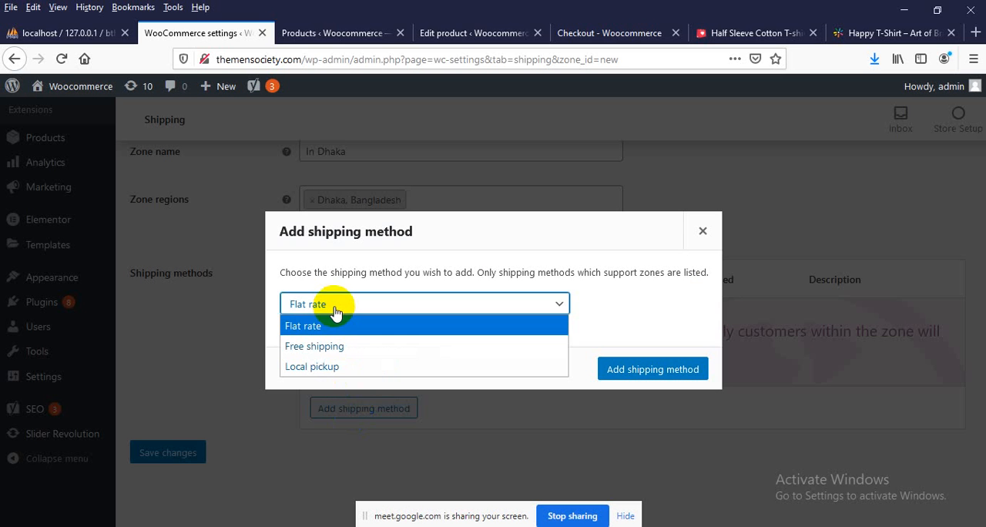
left_click(334, 308)
left_click(334, 308)
left_click(636, 367)
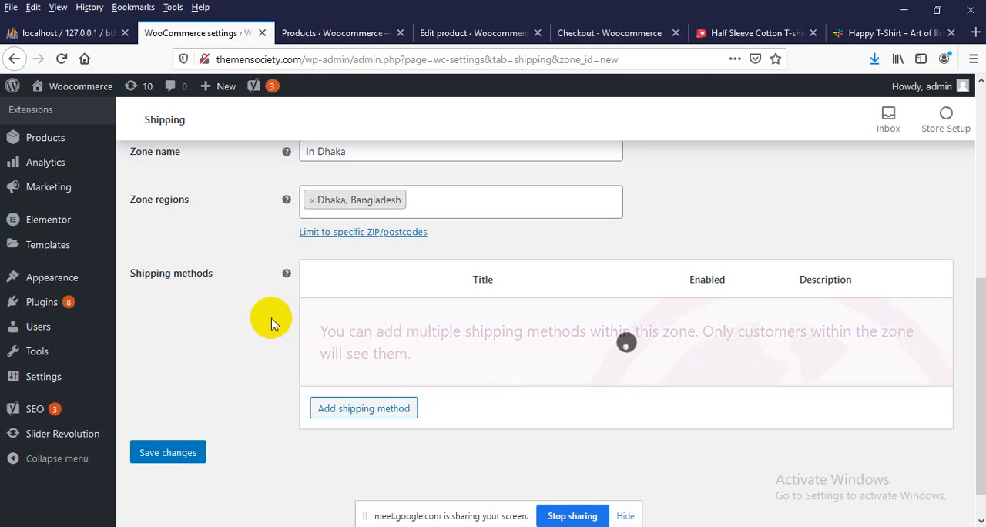
Set the flat rate's method title to In Dhaka and its cost to 20, and save the settings
left_click(352, 337)
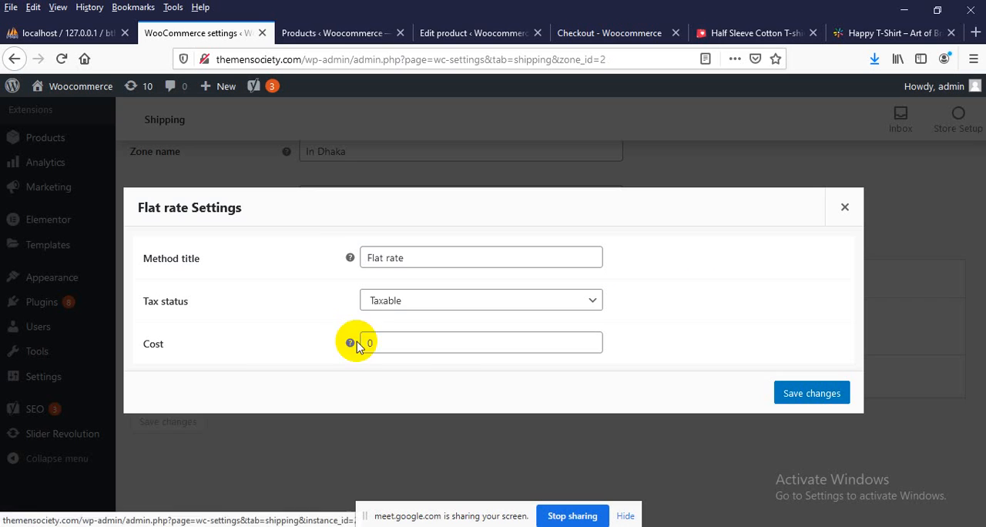
left_click_drag(429, 260, 332, 257)
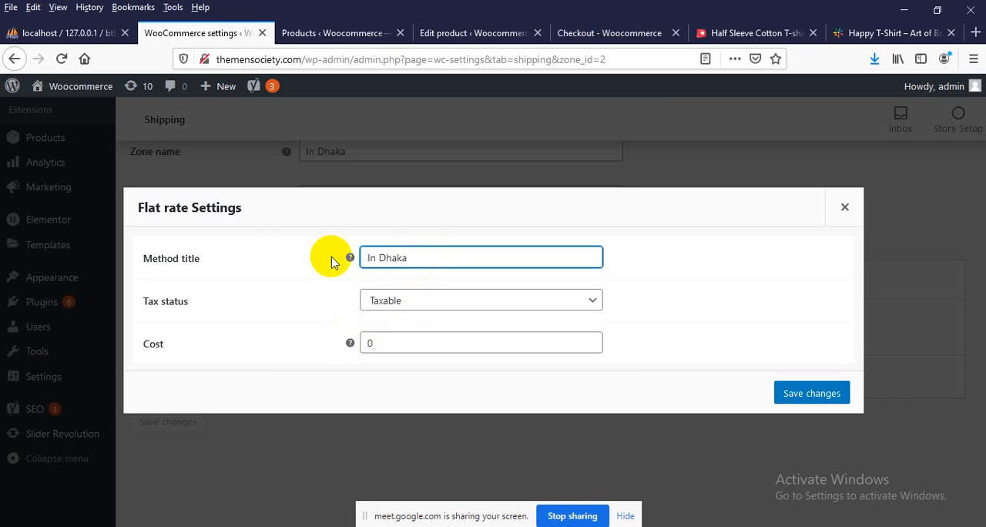
double_click(376, 343)
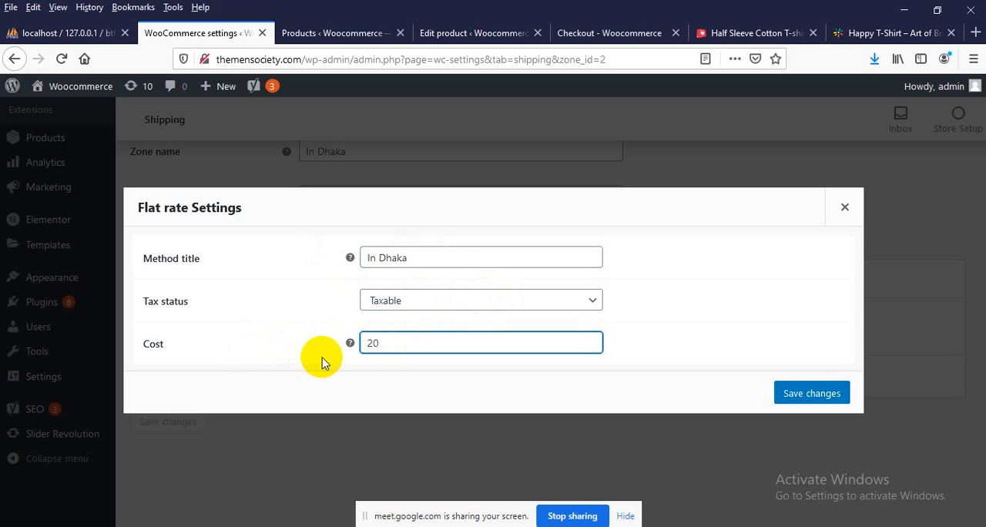
left_click(811, 393)
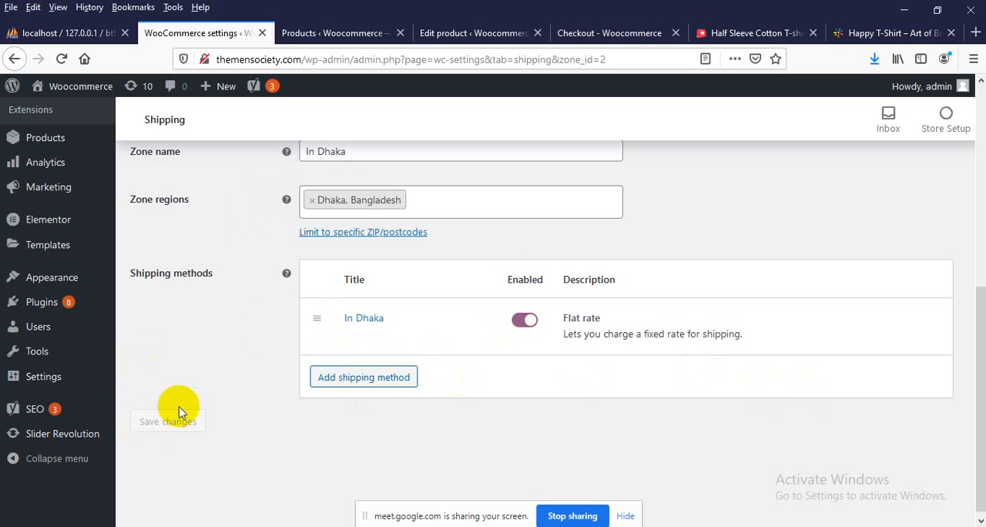
scroll(425, 253, "up", 1)
left_click(477, 227)
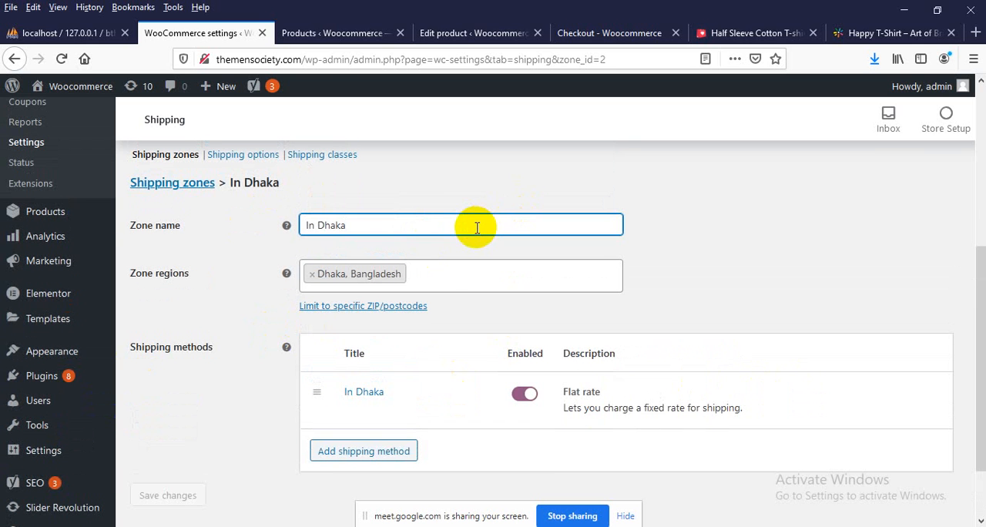
left_click(154, 499)
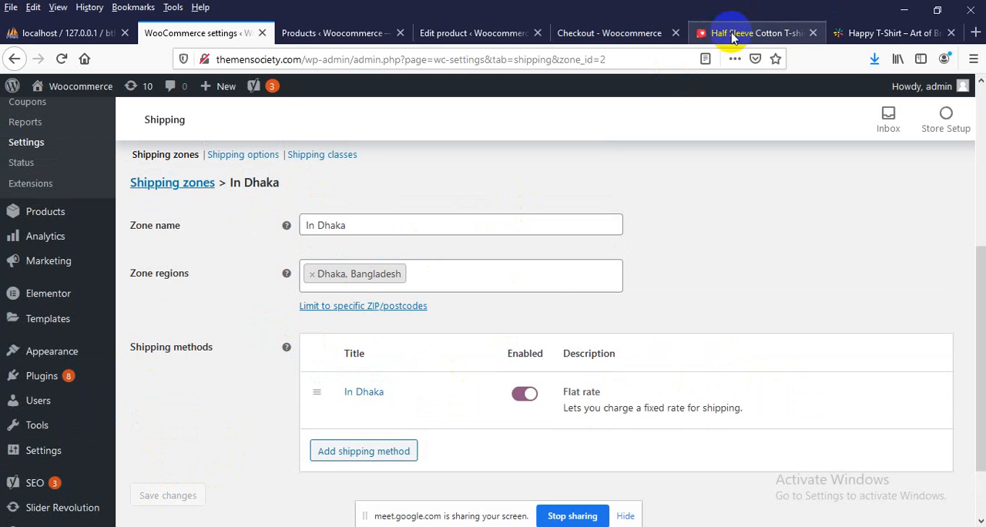
Switch to the storefront, go from the cart to checkout and check the order's shipping charge
left_click(609, 33)
scroll(121, 181, "up", 5)
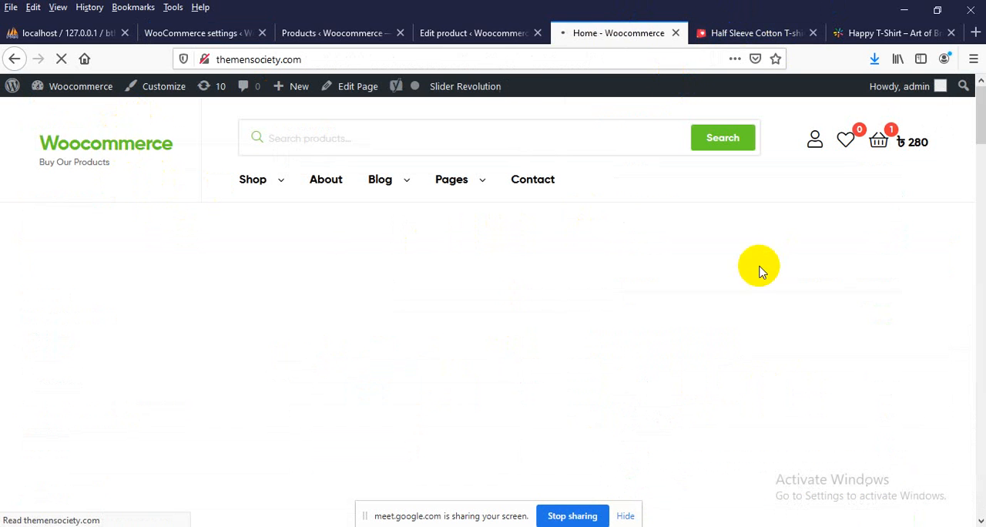
left_click(881, 138)
left_click(843, 451)
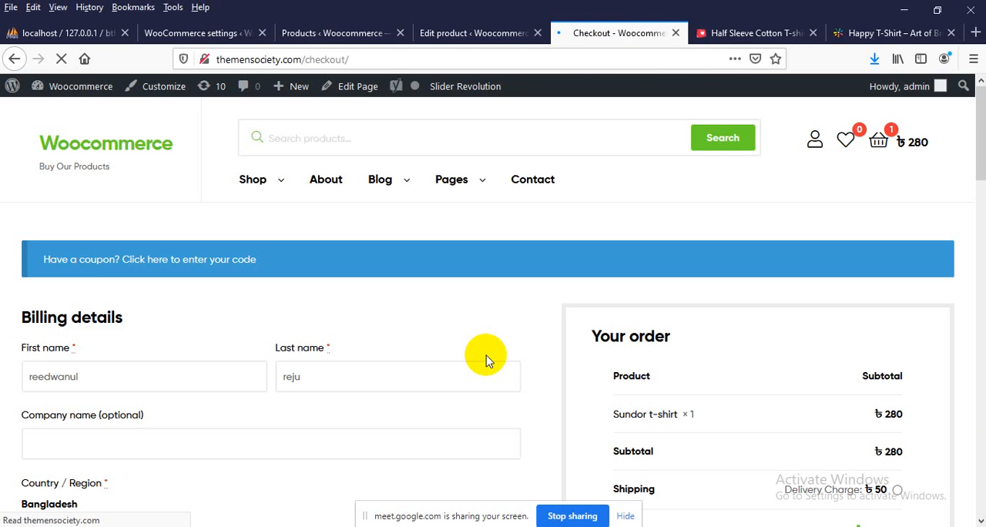
scroll(487, 355, "down", 3)
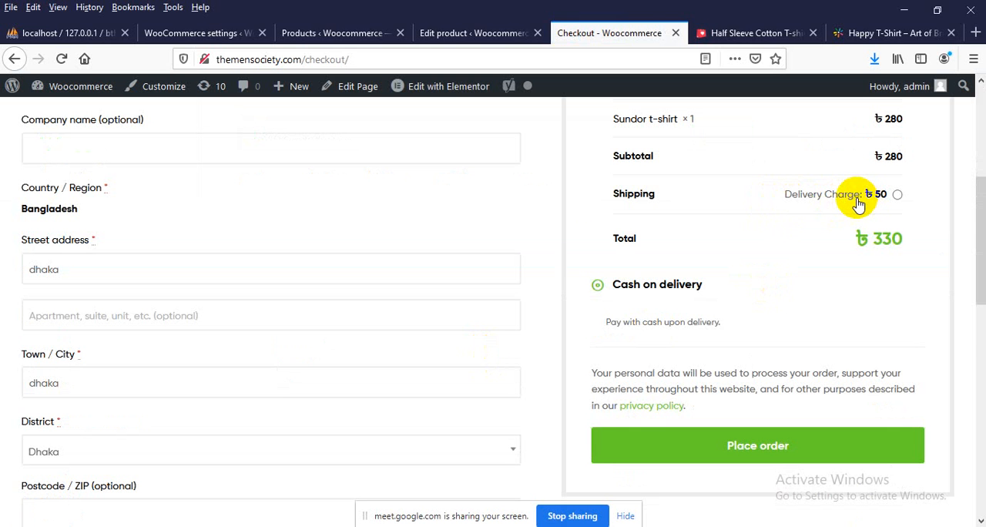
Reselect Dhaka as the billing district and check the shipping charge in the order summary
scroll(857, 202, "down", 3)
left_click(64, 300)
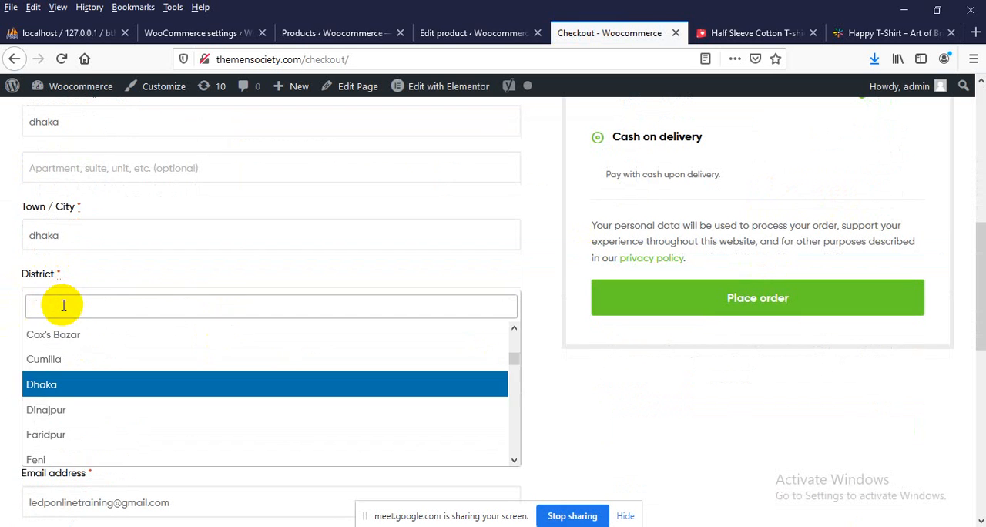
left_click(66, 384)
scroll(319, 346, "up", 3)
scroll(154, 346, "down", 1)
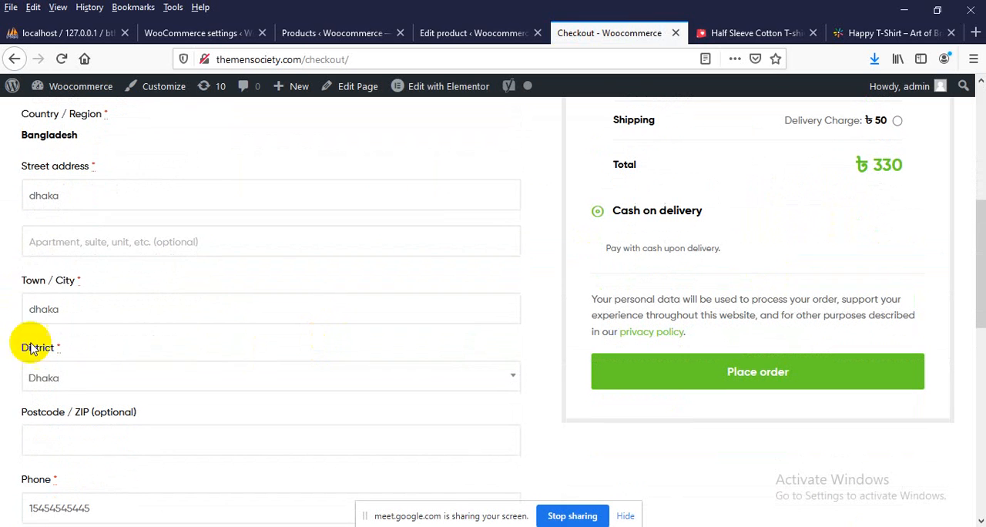
left_click(85, 379)
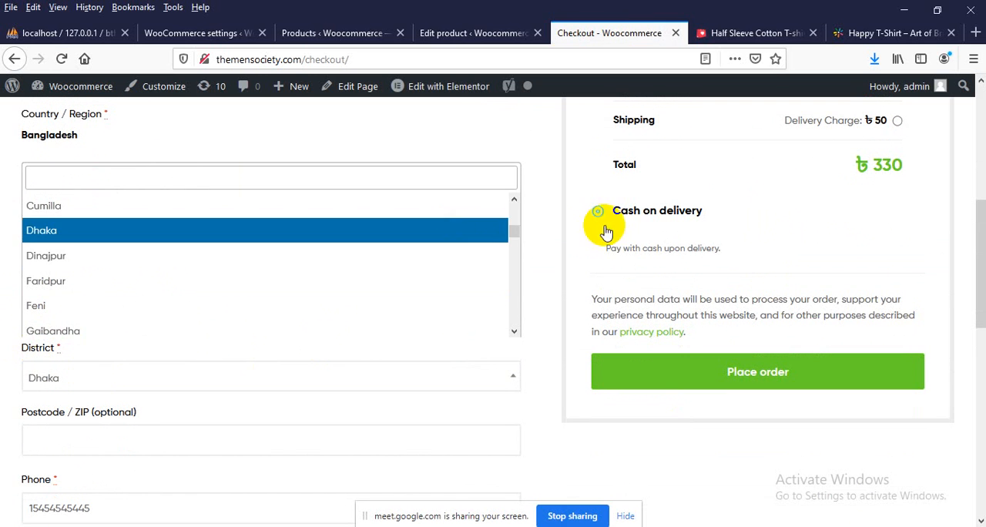
Open a private browser window and load the store at themensociety.com
left_click(972, 60)
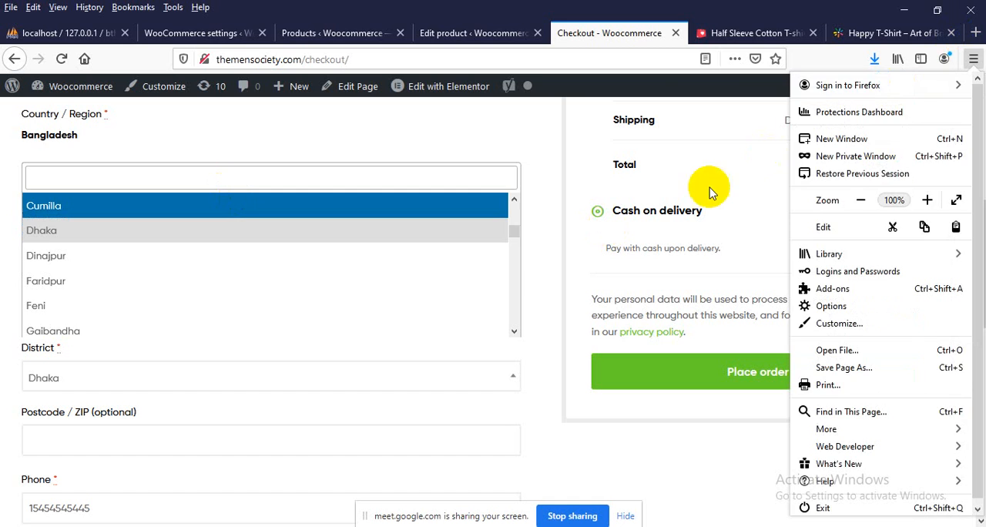
left_click(843, 154)
type("themensociety.com/")
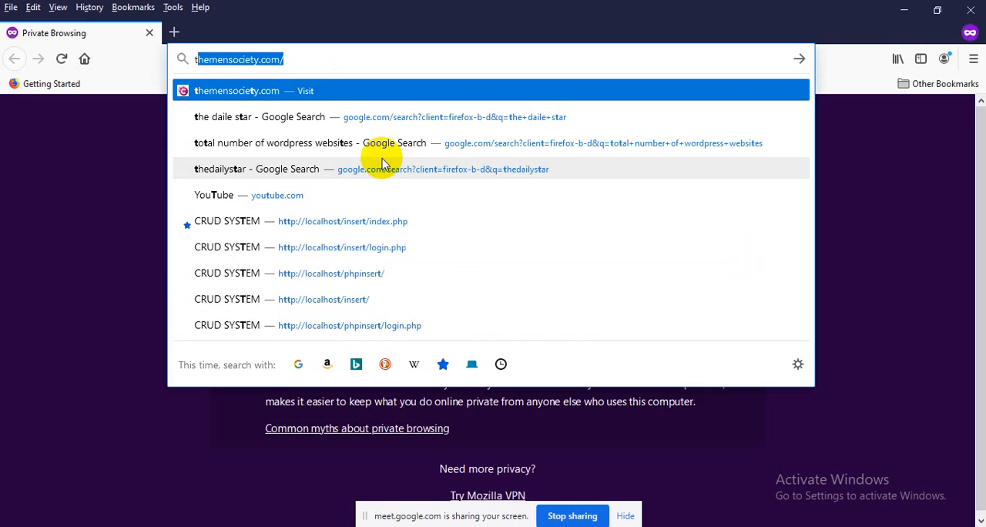
key("Return")
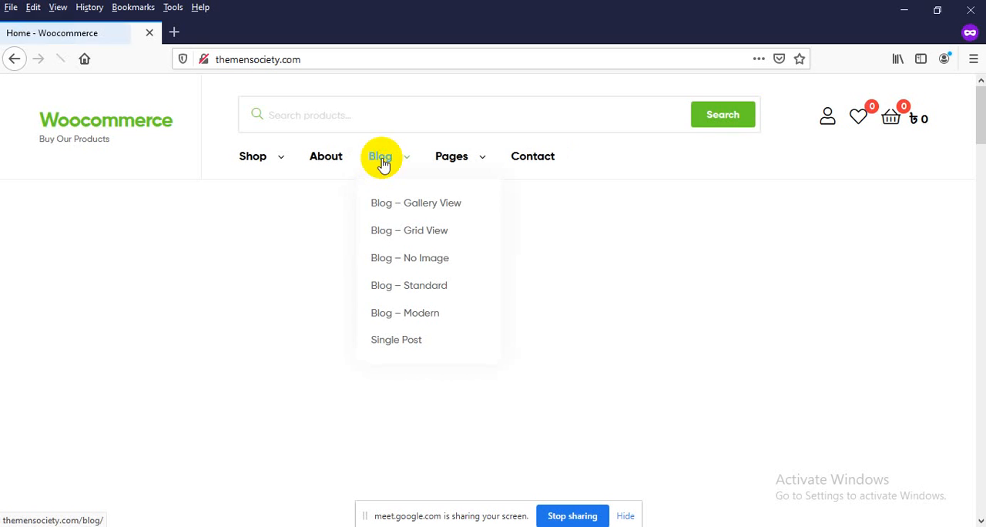
Add the Sundor t-shirt to the cart, proceed to checkout and check the shipping charge in the order summary
scroll(159, 239, "down", 10)
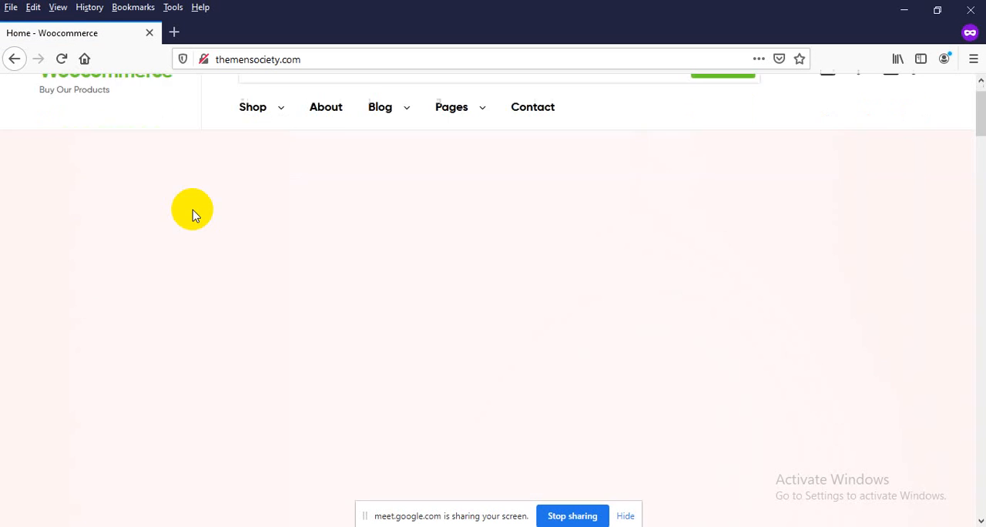
scroll(172, 260, "down", 5)
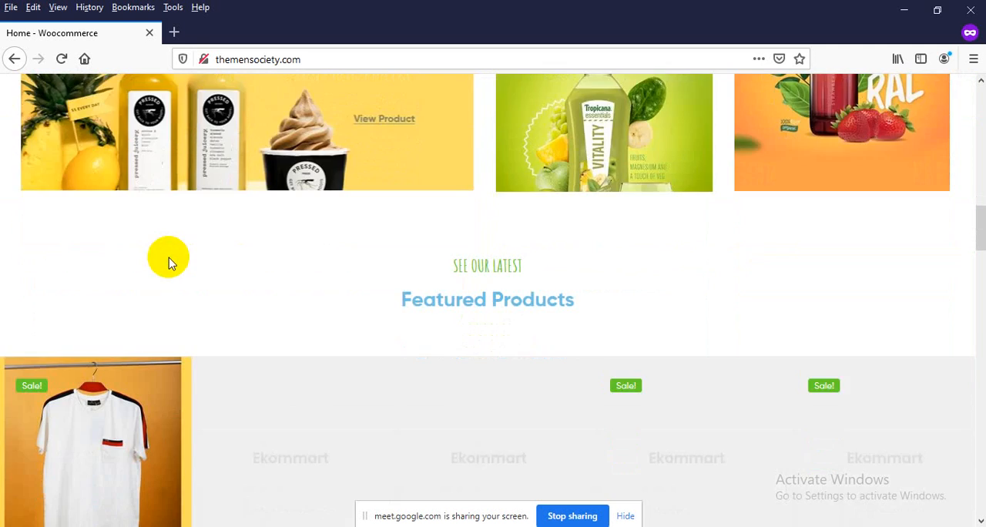
left_click(98, 356)
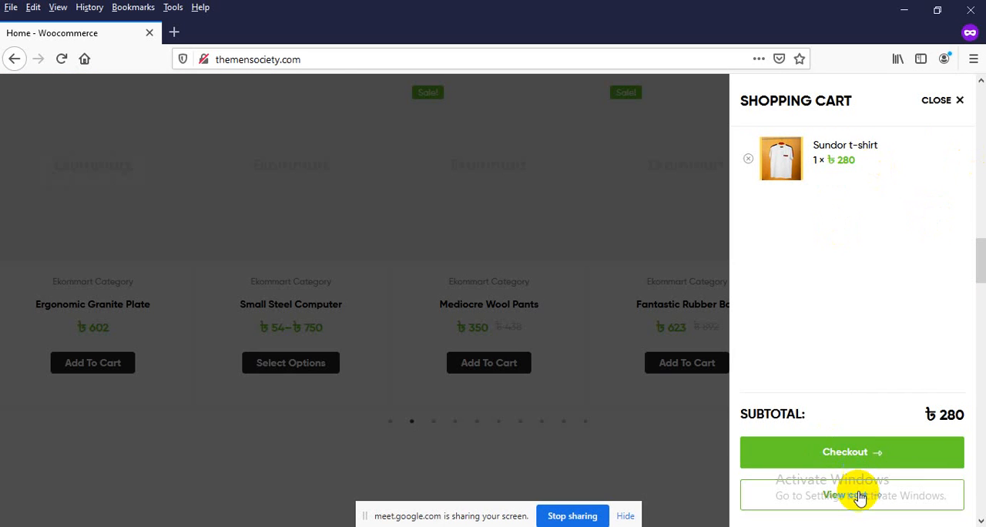
left_click(863, 452)
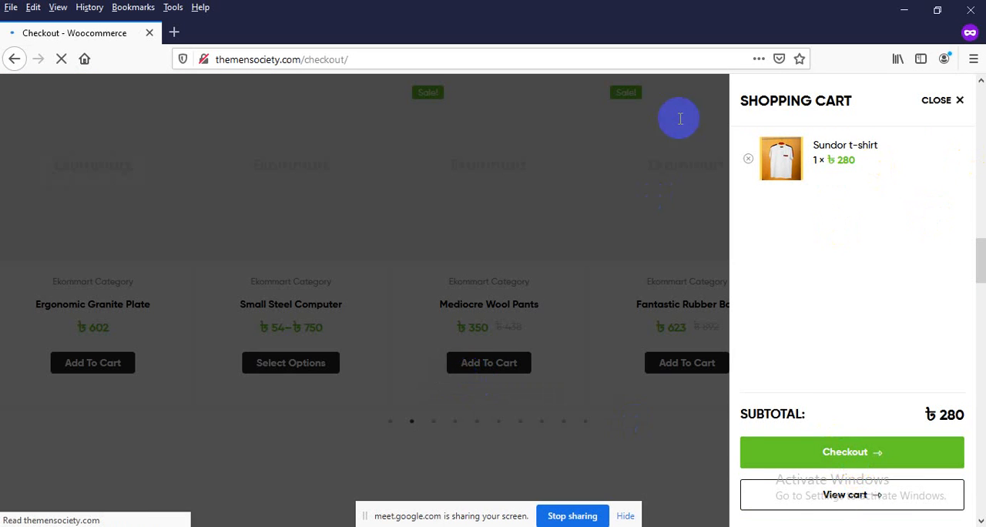
scroll(620, 206, "down", 2)
scroll(619, 213, "down", 2)
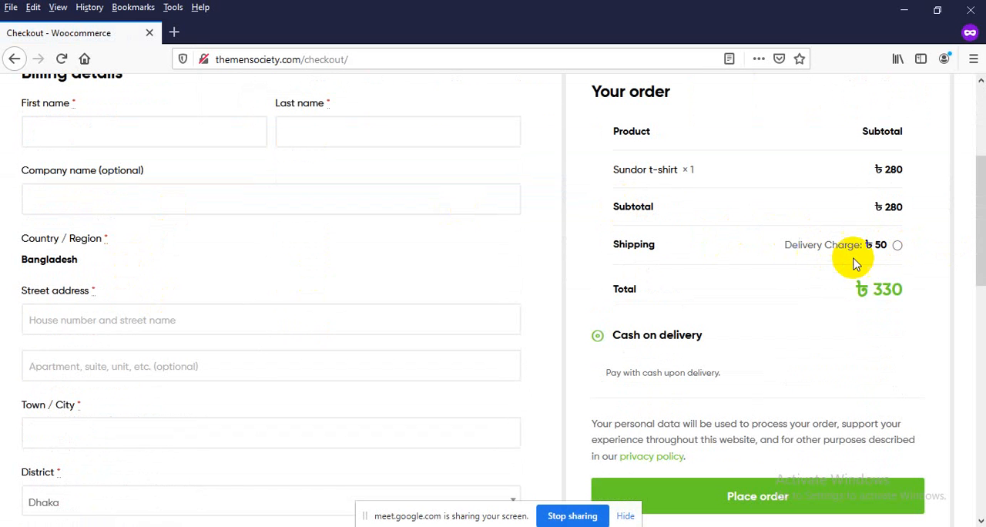
Return to the regular browser window and bring up the WooCommerce shipping settings
mouse_move(552, 526)
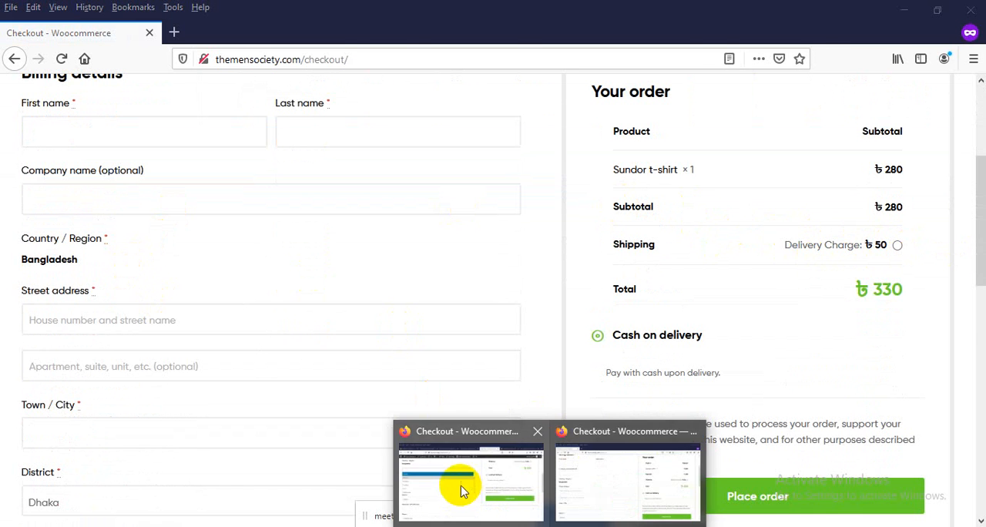
left_click(462, 490)
scroll(276, 145, "up", 3)
left_click(193, 33)
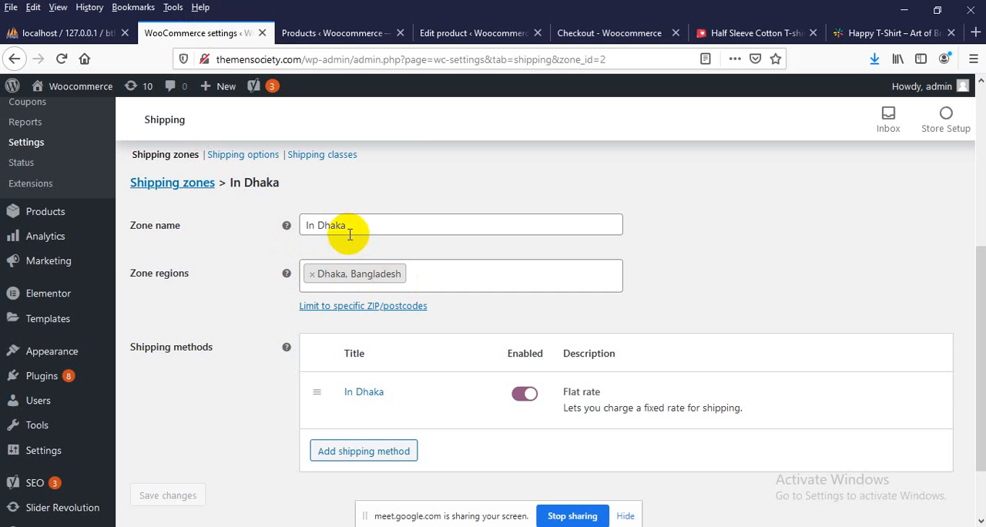
Go back to the shipping zones list and open the In Bangladesh zone for editing
scroll(349, 234, "up", 2)
left_click(171, 231)
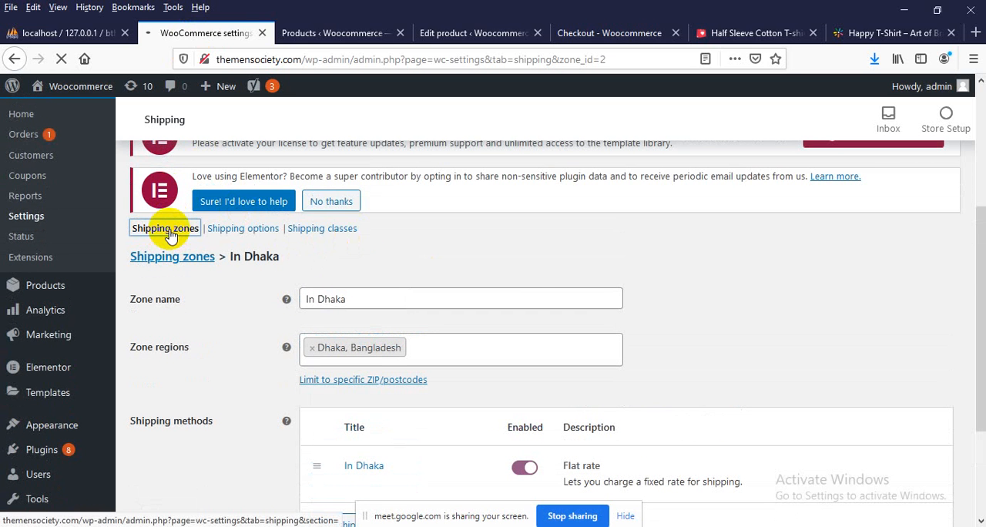
scroll(368, 262, "down", 4)
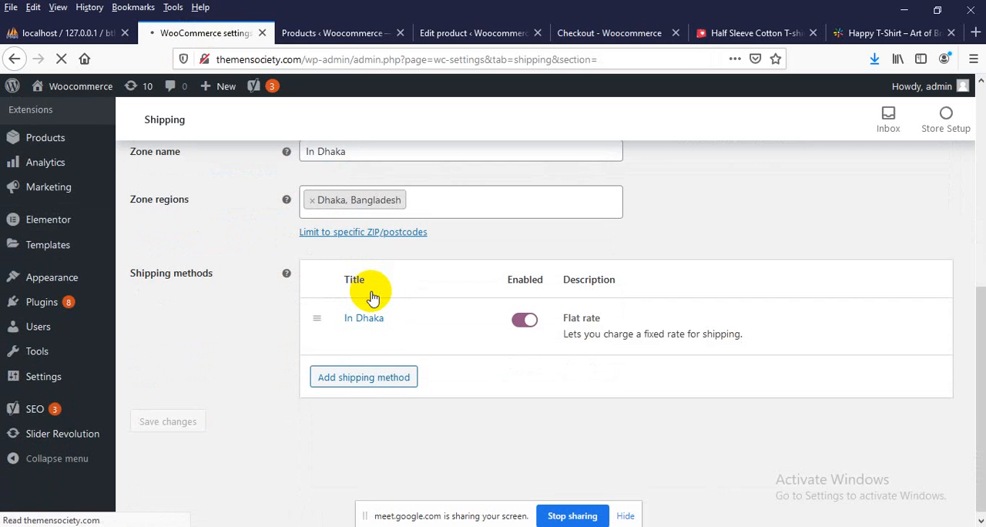
scroll(348, 337, "down", 7)
scroll(347, 336, "up", 4)
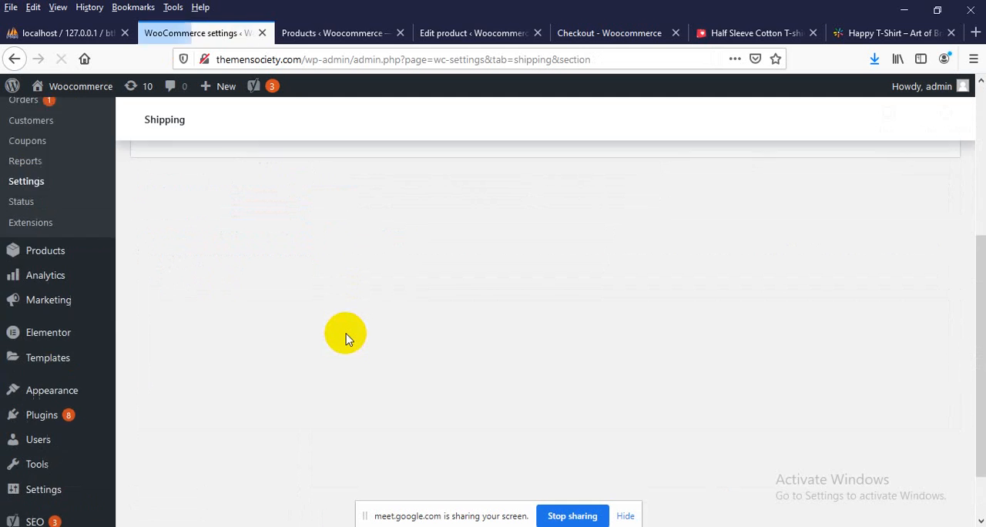
scroll(308, 331, "down", 4)
mouse_move(191, 359)
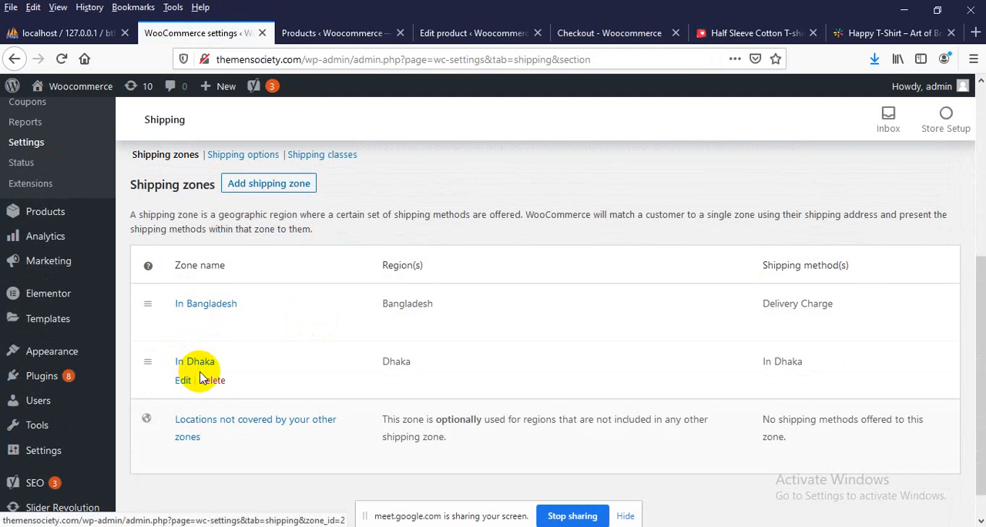
left_click(184, 325)
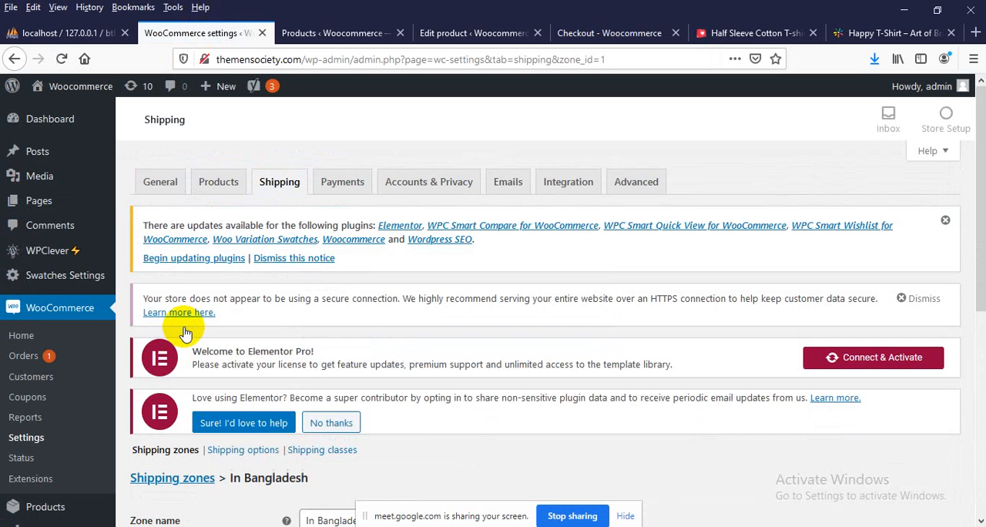
Replace the Bangladesh zone region with the Barguna, Bangladesh district in the In Bangladesh zone
scroll(191, 325, "down", 4)
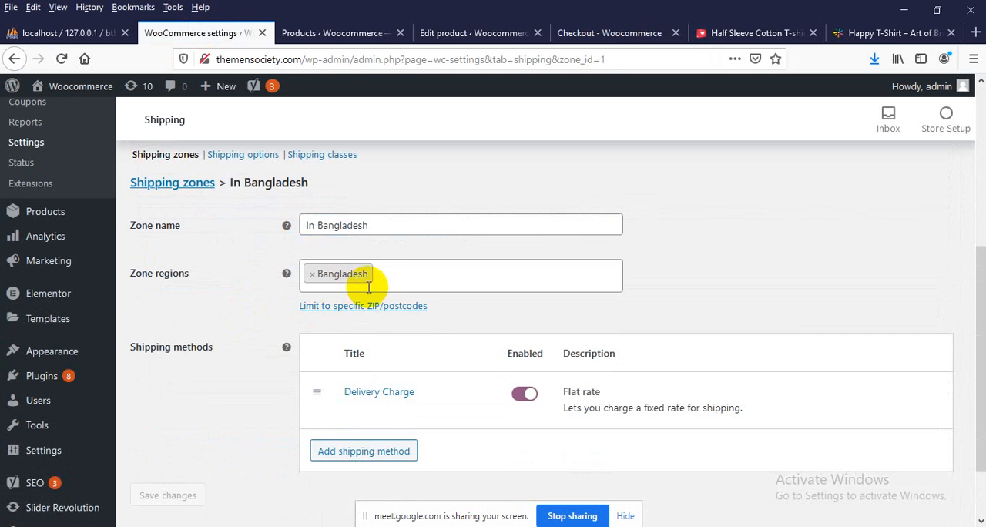
left_click(311, 276)
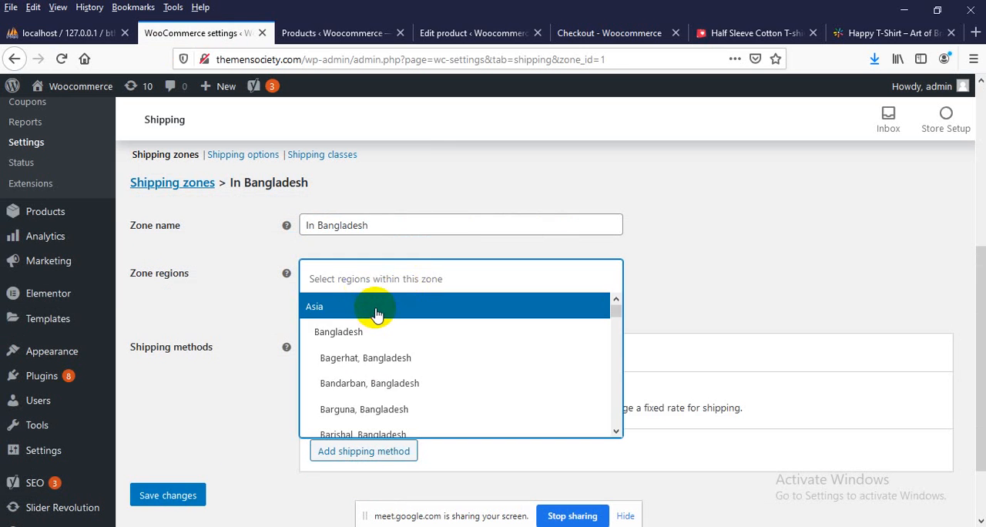
scroll(370, 352, "down", 2)
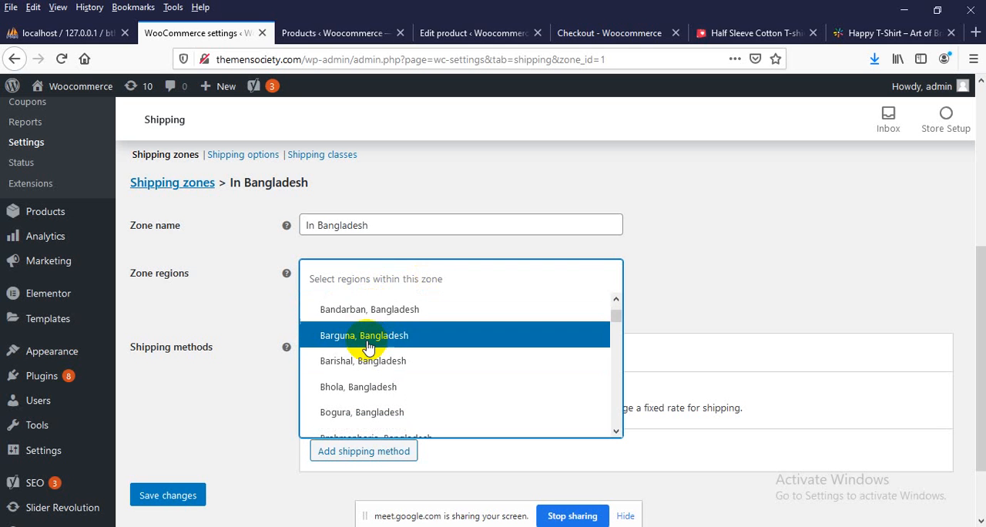
left_click(367, 339)
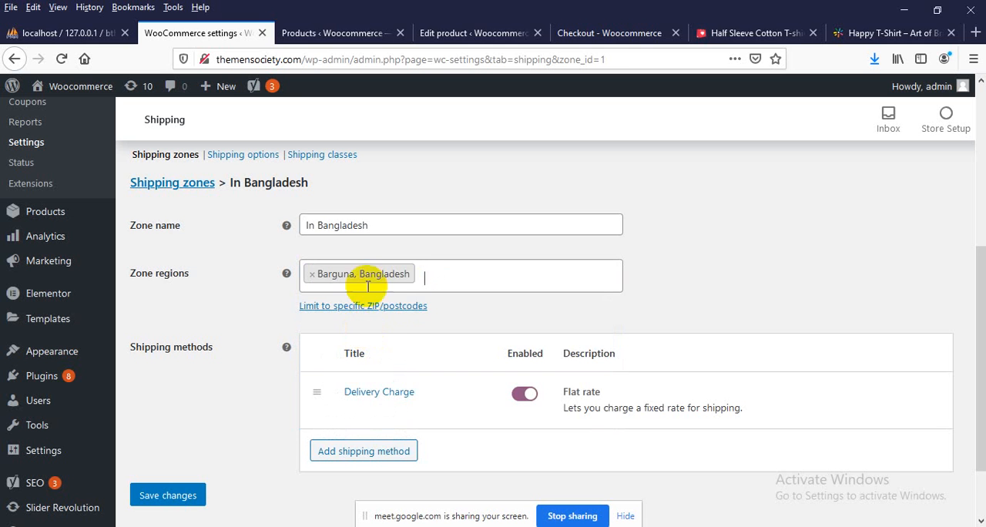
Add Bagerhat, Bangladesh and Bandarban, Bangladesh to the zone's regions
left_click(426, 277)
scroll(358, 366, "down", 2)
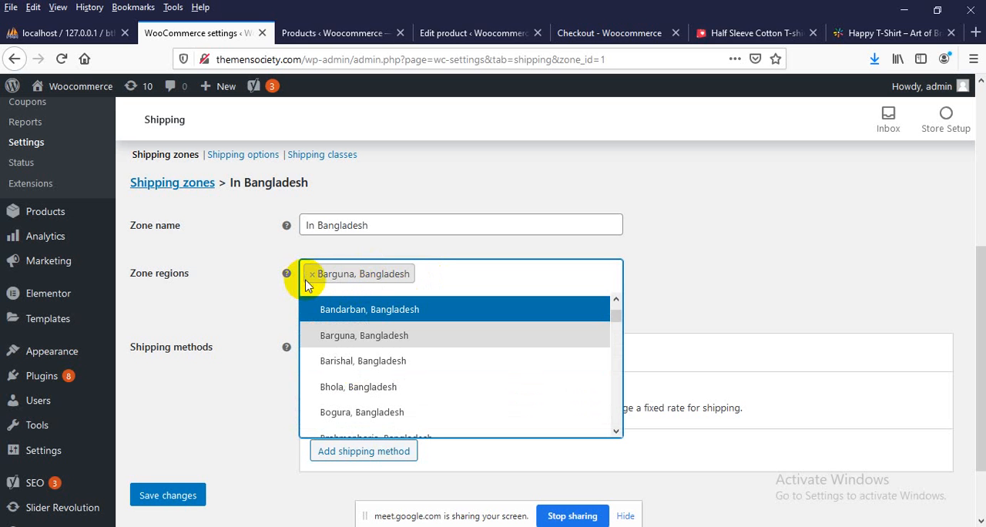
scroll(385, 362, "up", 2)
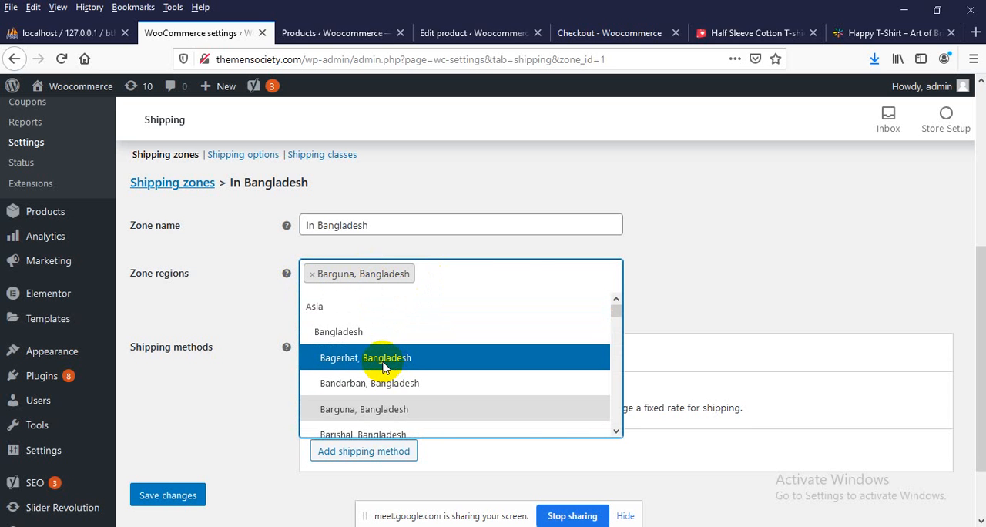
left_click(383, 367)
left_click(351, 305)
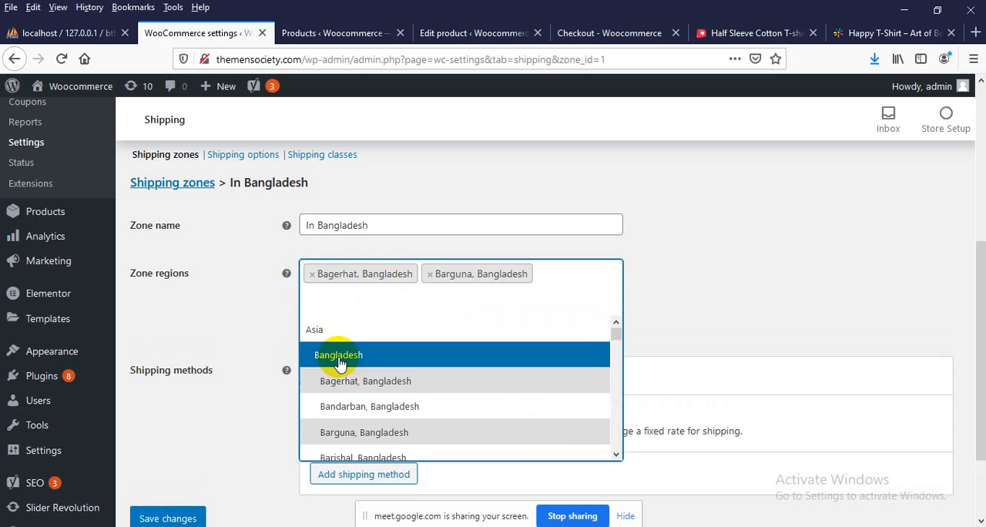
left_click(347, 402)
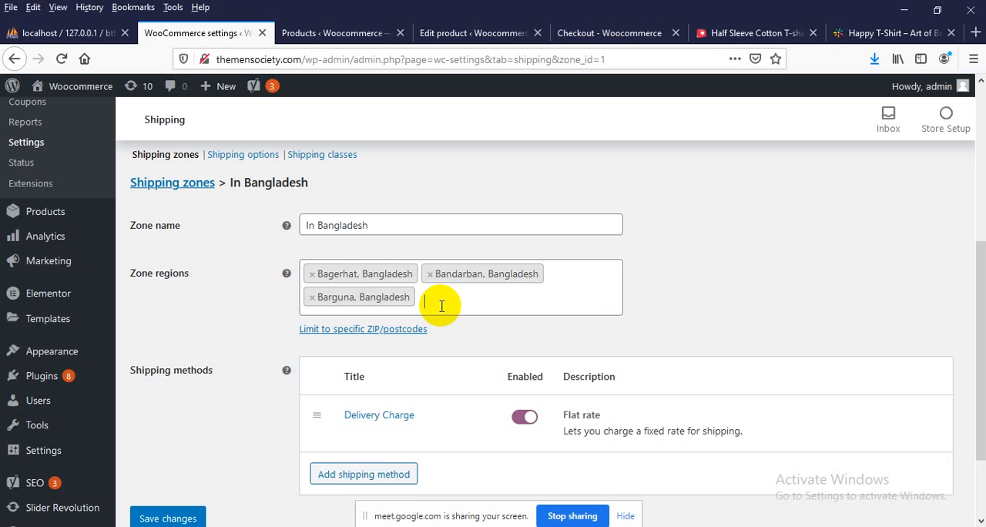
Review the Delivery Charge flat rate settings without changing them and save the In Bangladesh zone
scroll(441, 306, "down", 2)
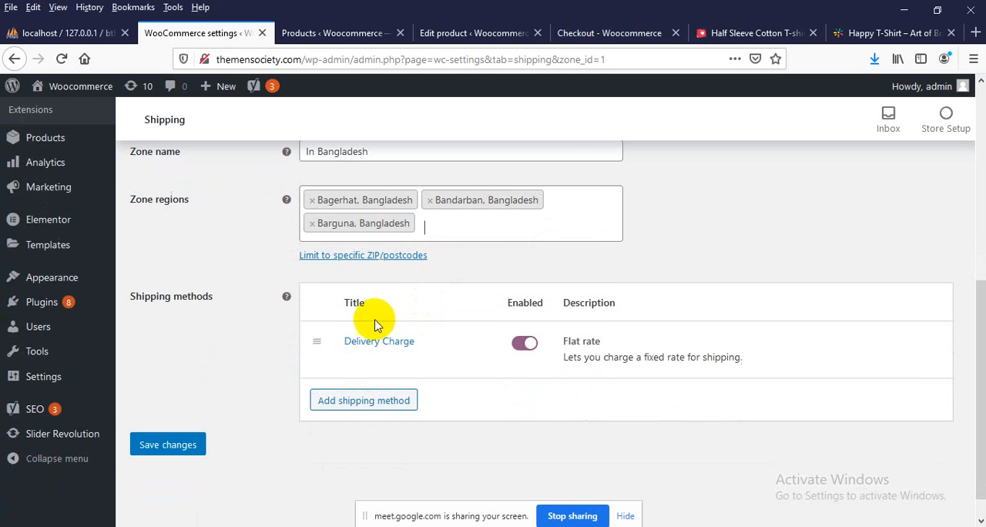
left_click(342, 360)
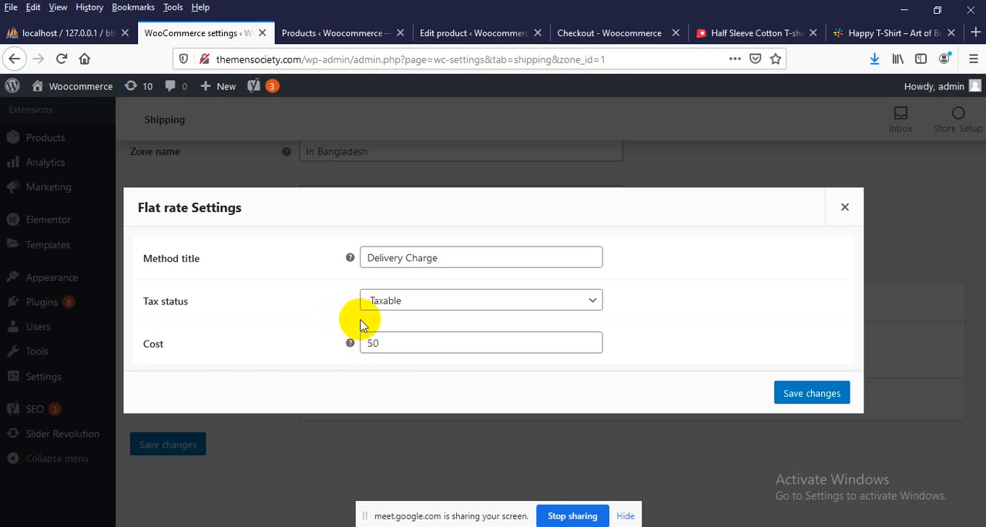
left_click(844, 206)
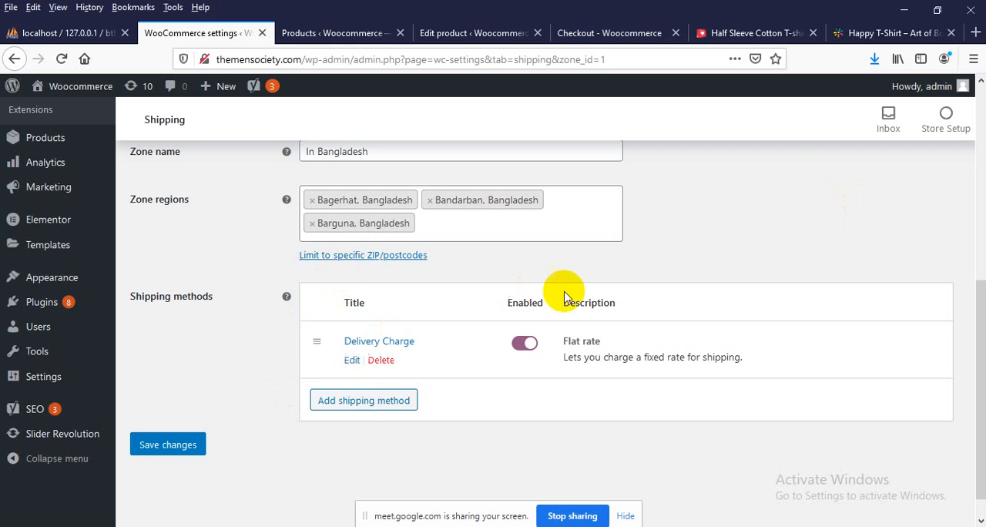
left_click(193, 449)
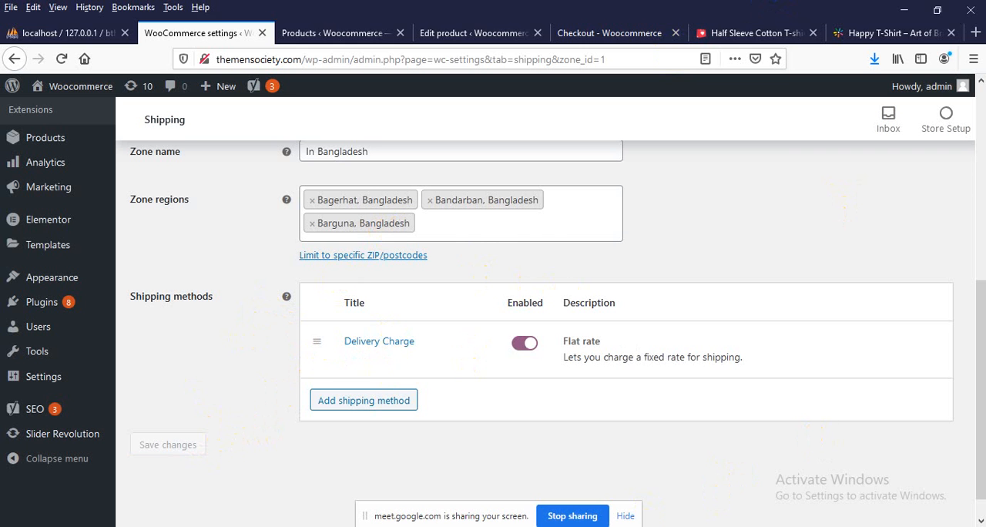
Switch to the private window, reload the checkout page and check the shipping charge for the Dhaka district
left_click(610, 486)
left_click(248, 62)
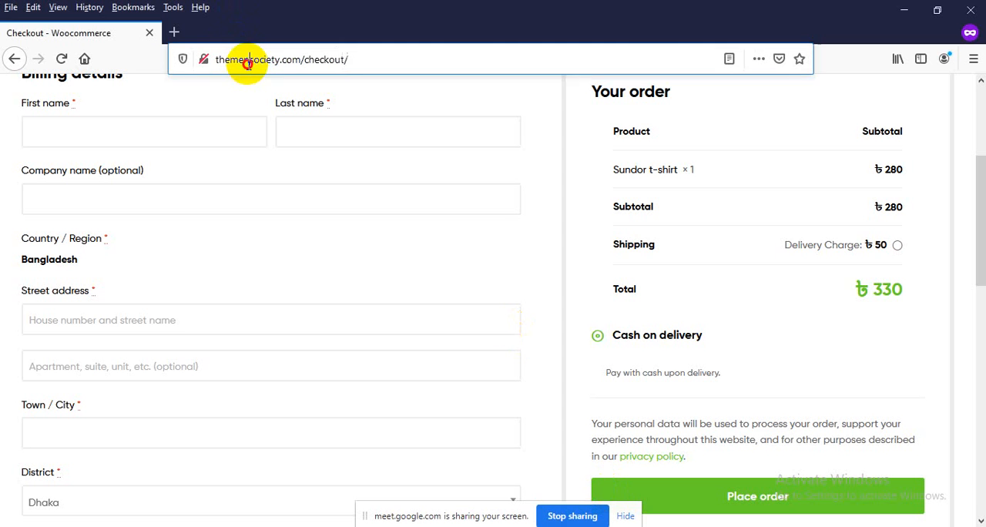
left_click(248, 62)
key("Return")
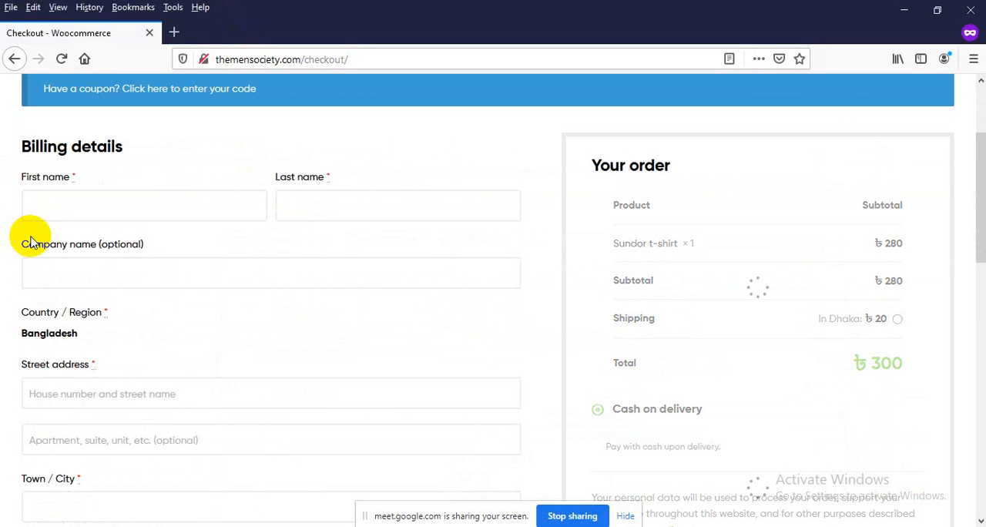
scroll(27, 240, "down", 2)
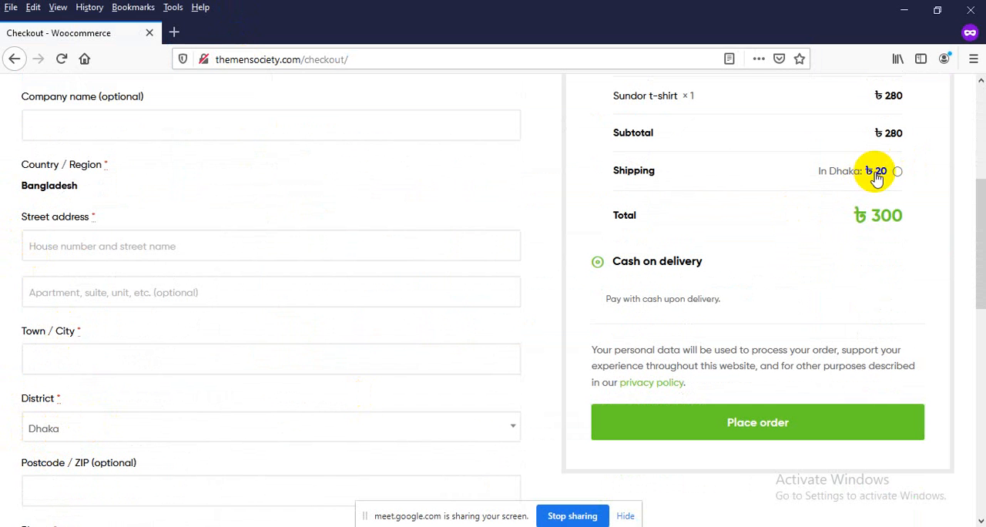
Set the billing district to Dinajpur on the checkout form to test its shipping charge
left_click(66, 431)
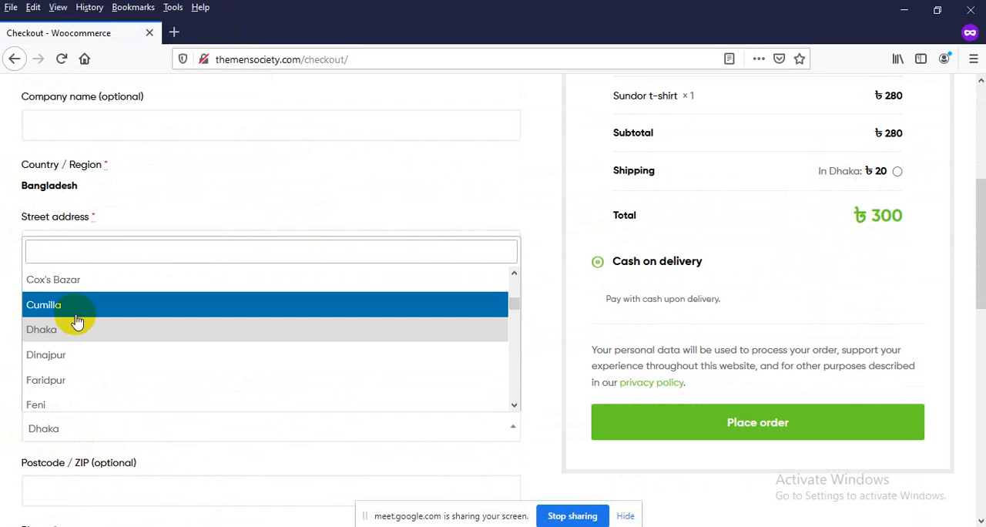
left_click(71, 362)
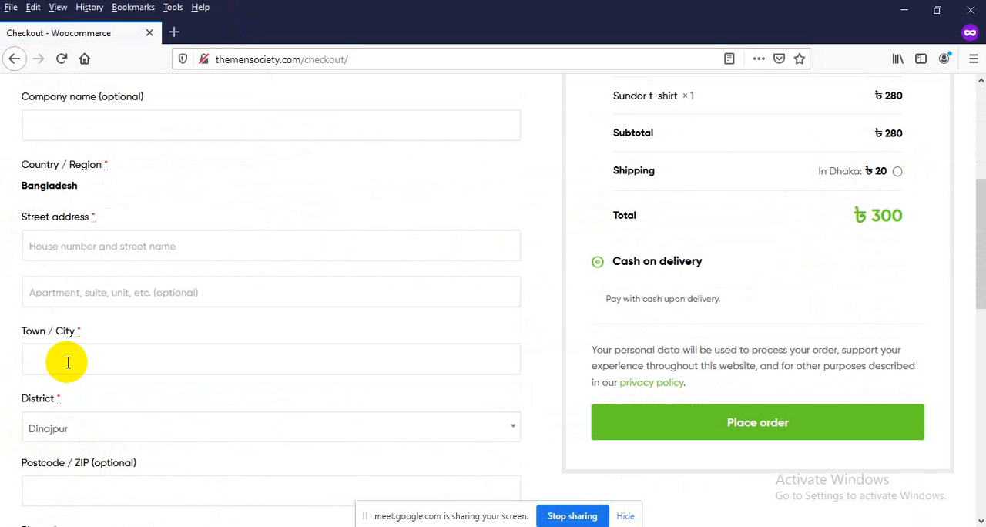
left_click(633, 437)
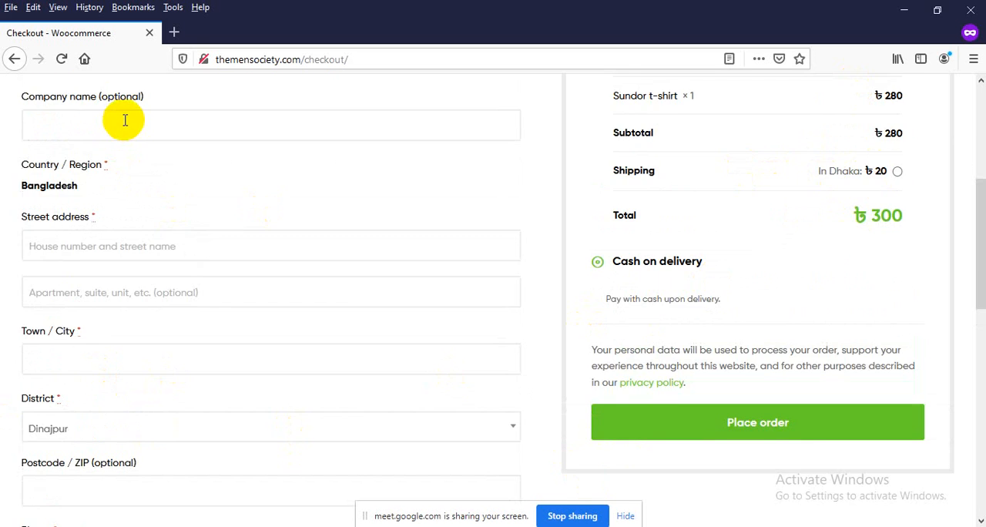
Fill in the billing first name and last name with filler text
scroll(88, 173, "up", 4)
type("fdf")
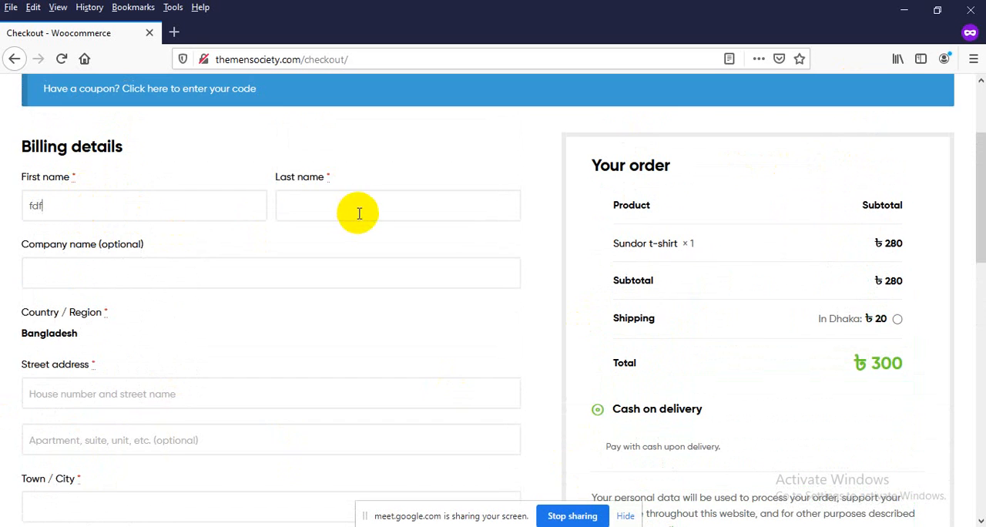
left_click(362, 210)
type("fdsaf")
Fill in the street address and town with filler text and check the shipping line in the order summary
scroll(100, 275, "down", 4)
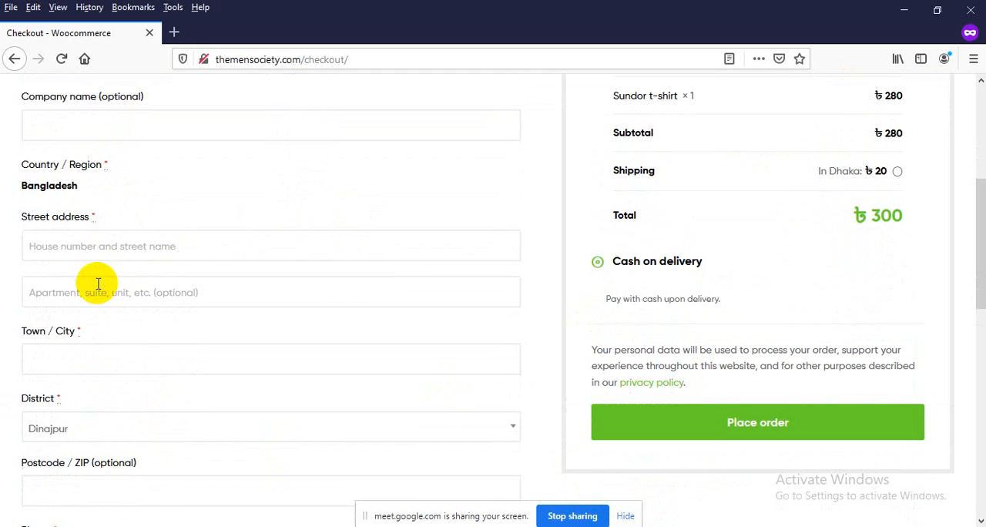
left_click(94, 257)
type("fsdfsadf")
scroll(48, 341, "down", 2)
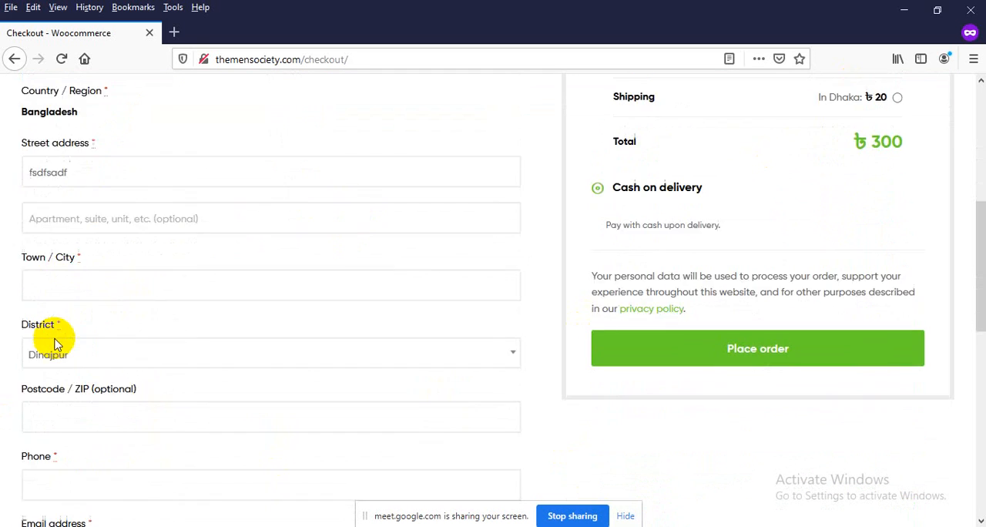
left_click(61, 280)
type("fdasfafds")
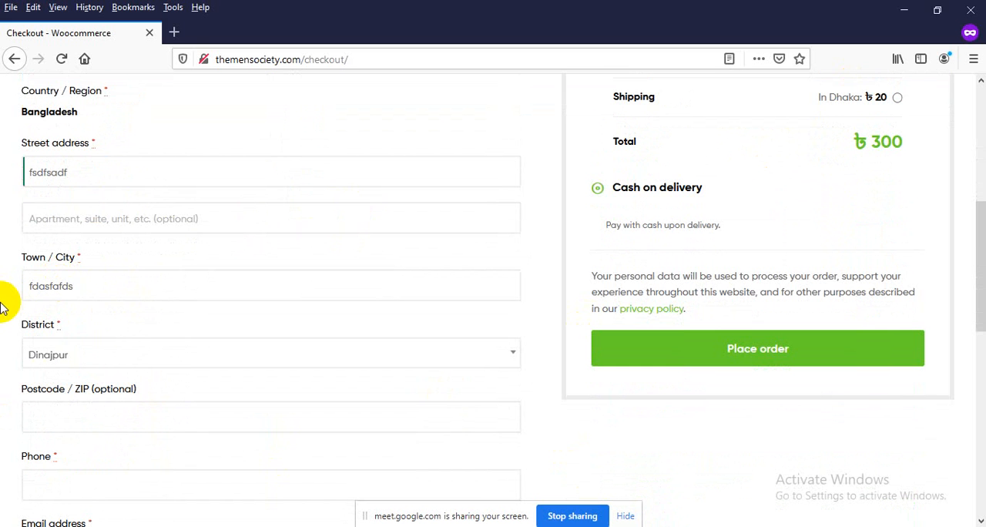
scroll(15, 301, "down", 3)
scroll(106, 298, "up", 5)
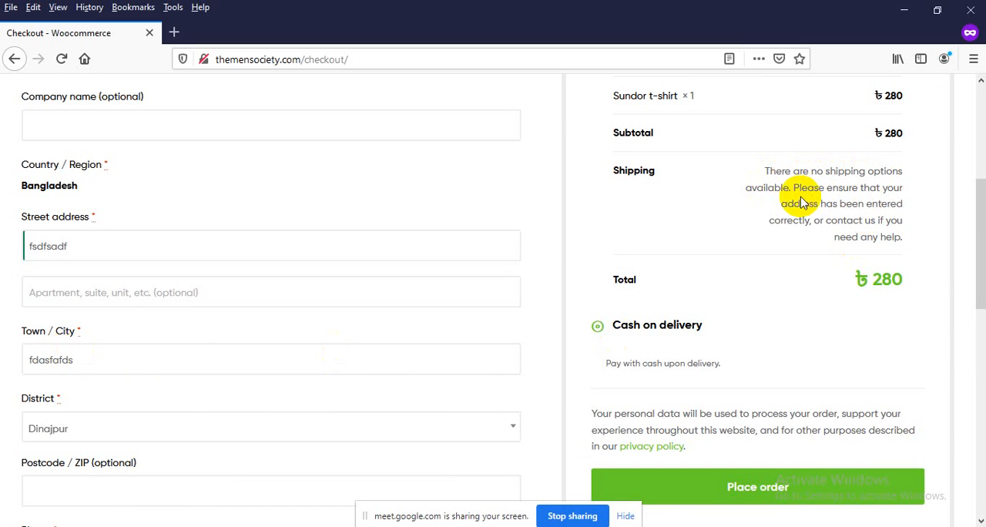
Compare the shipping charges for the Dhaka and Bagerhat districts, leaving Bagerhat selected
left_click(60, 433)
left_click(48, 281)
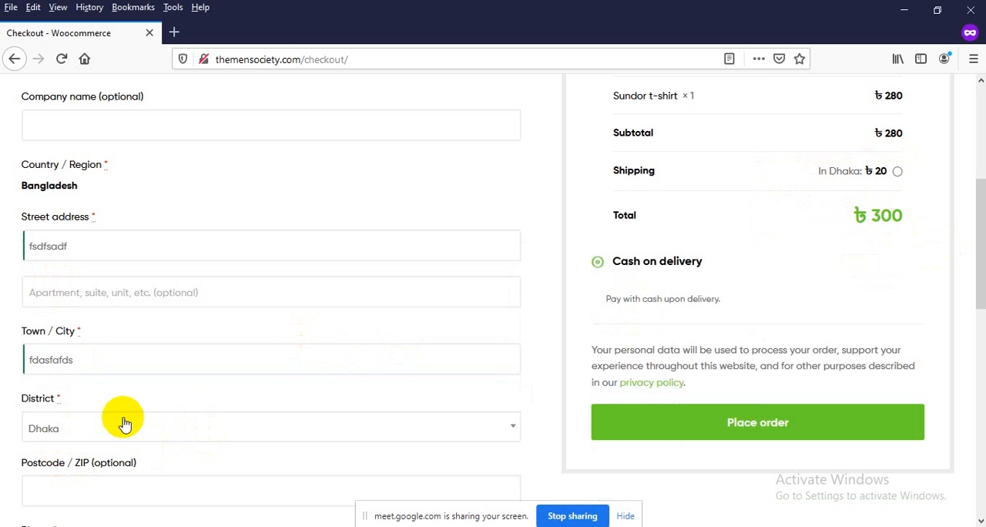
left_click(80, 438)
scroll(71, 358, "up", 5)
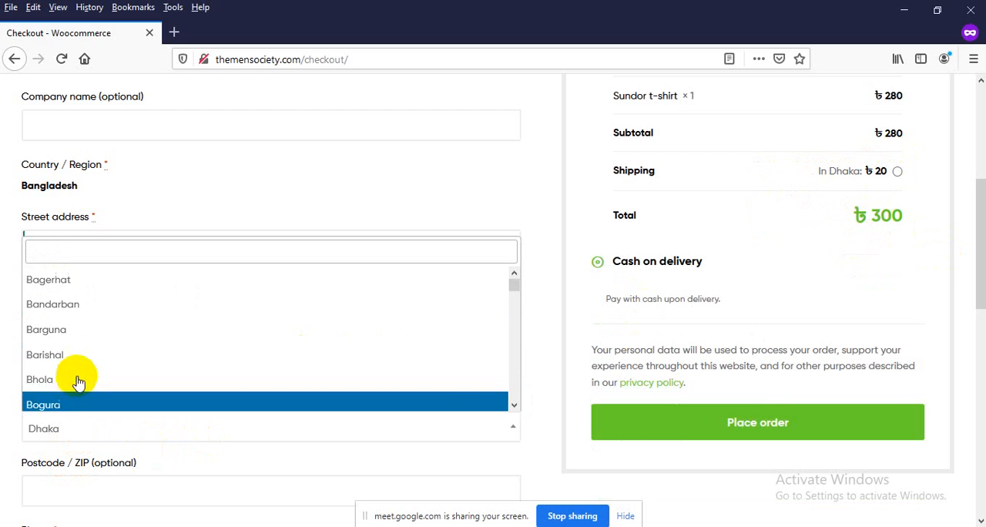
left_click(61, 296)
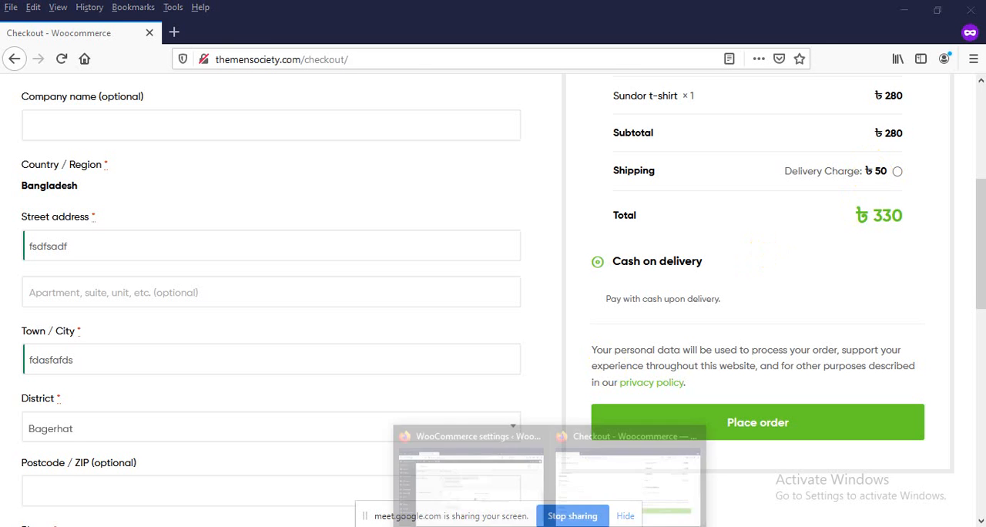
Return to the regular browser window and review the In Bangladesh zone's regions and shipping method
left_click(473, 485)
scroll(450, 440, "down", 3)
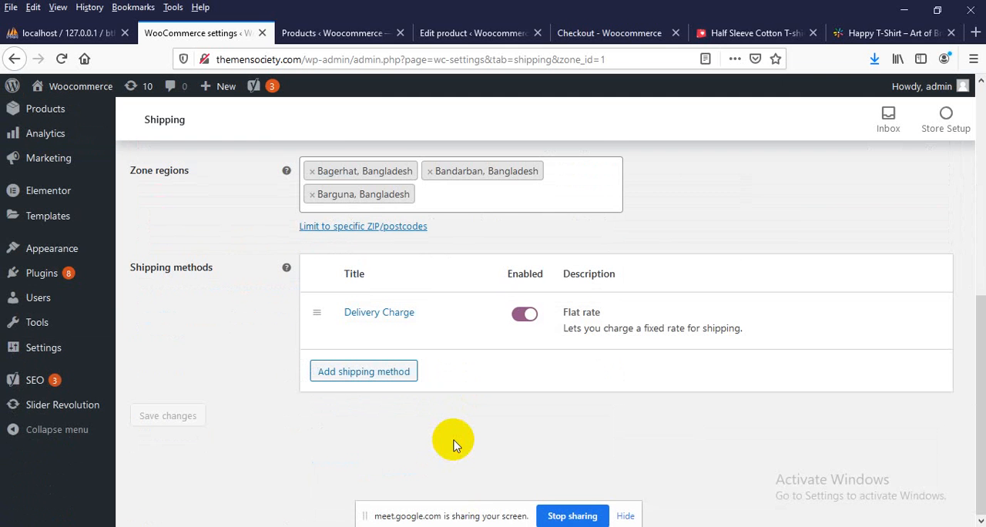
scroll(451, 322, "up", 3)
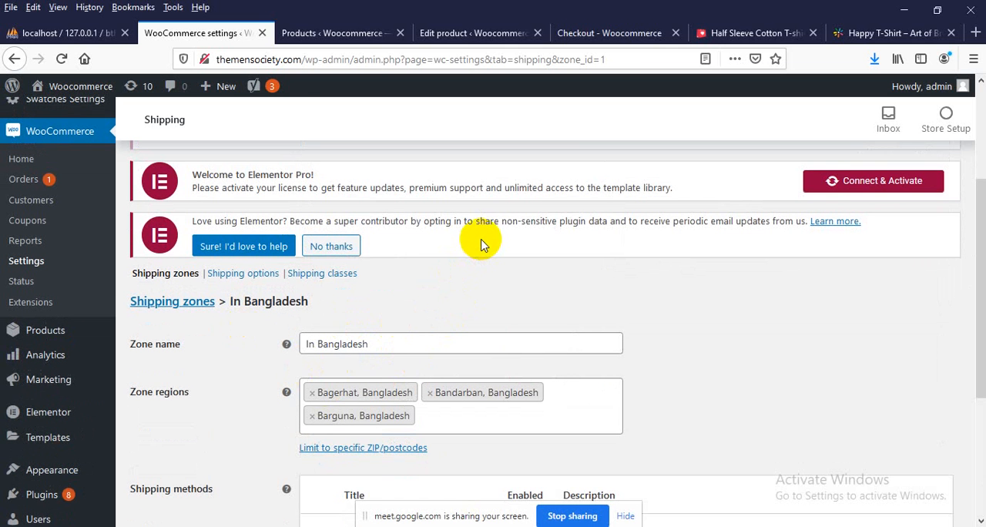
Switch to the logged-in checkout page, choose Dhaka as the district and open the cart
left_click(600, 37)
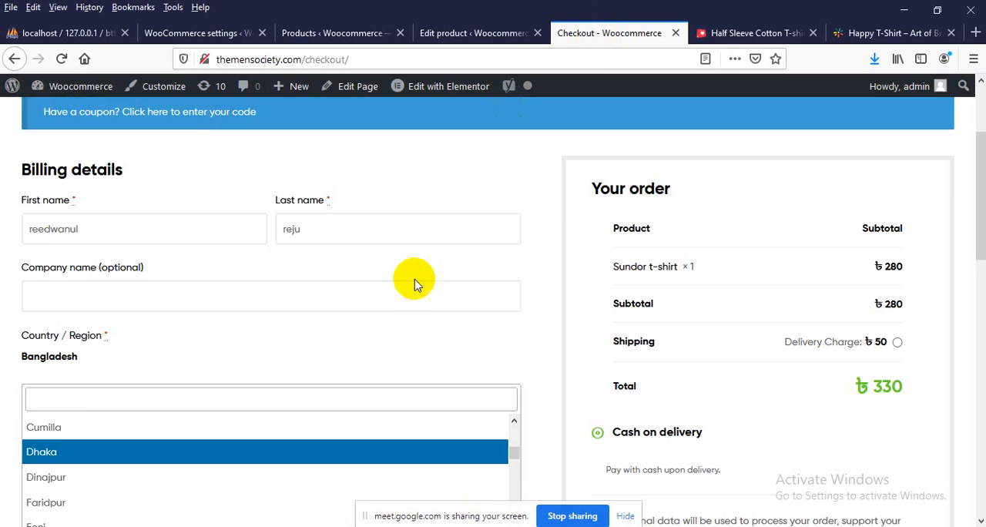
scroll(359, 337, "up", 3)
scroll(275, 326, "down", 3)
scroll(279, 333, "down", 2)
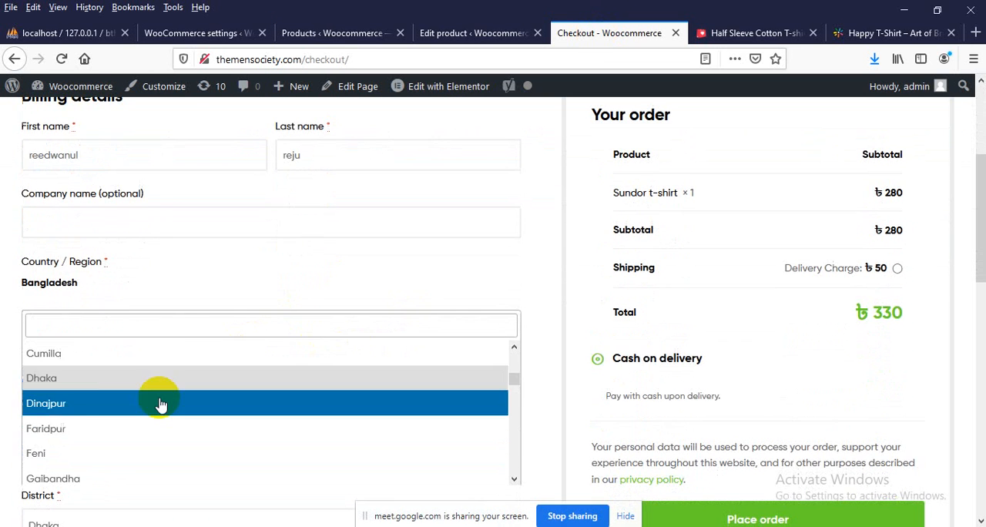
left_click(83, 381)
scroll(362, 391, "up", 3)
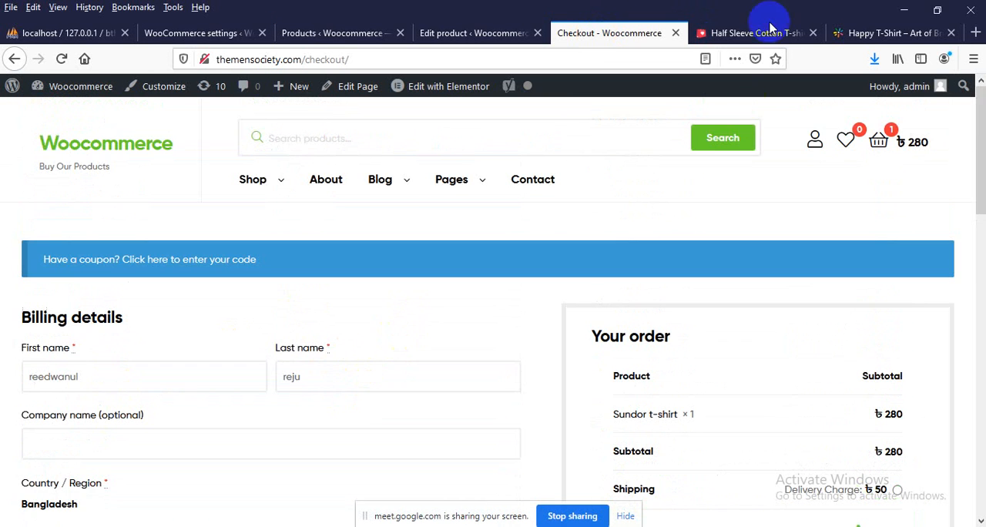
left_click(919, 144)
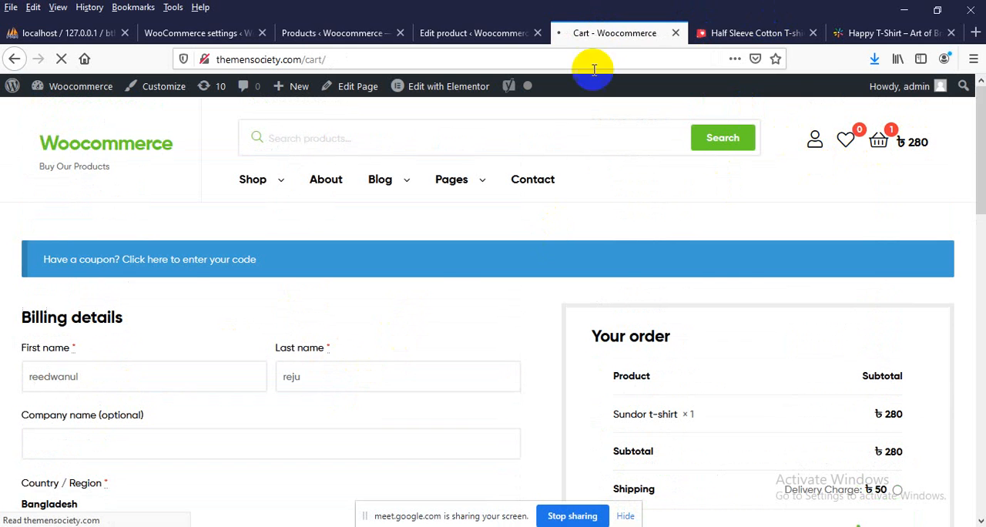
Go to the Happy T-Shirt product page on artofbrilliance.co.uk and choose Blue as the colour
left_click(847, 34)
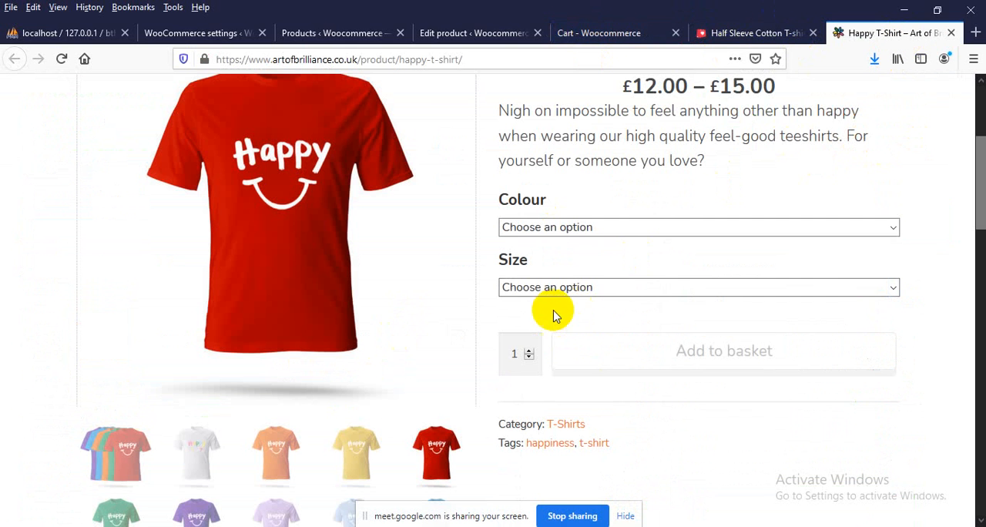
left_click(573, 224)
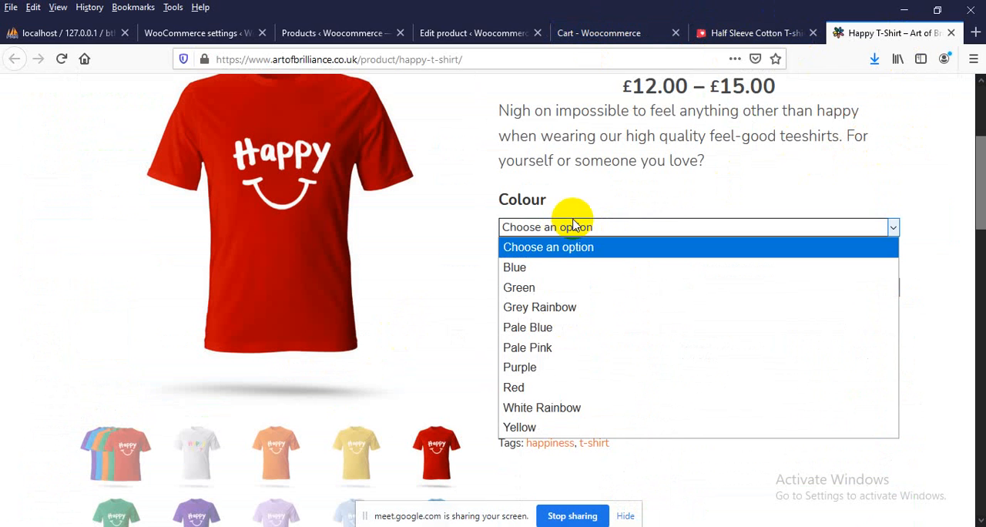
left_click(551, 268)
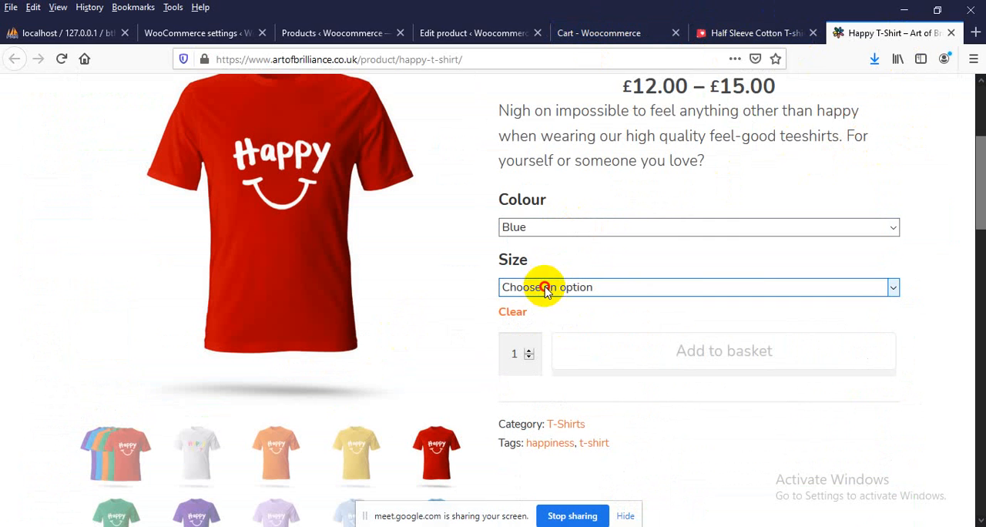
Compare the blue Happy T-Shirt's price across sizes Ladies M (Size 10-12), Men's XL (46-48") and Men's XXL (50-52)
left_click(546, 289)
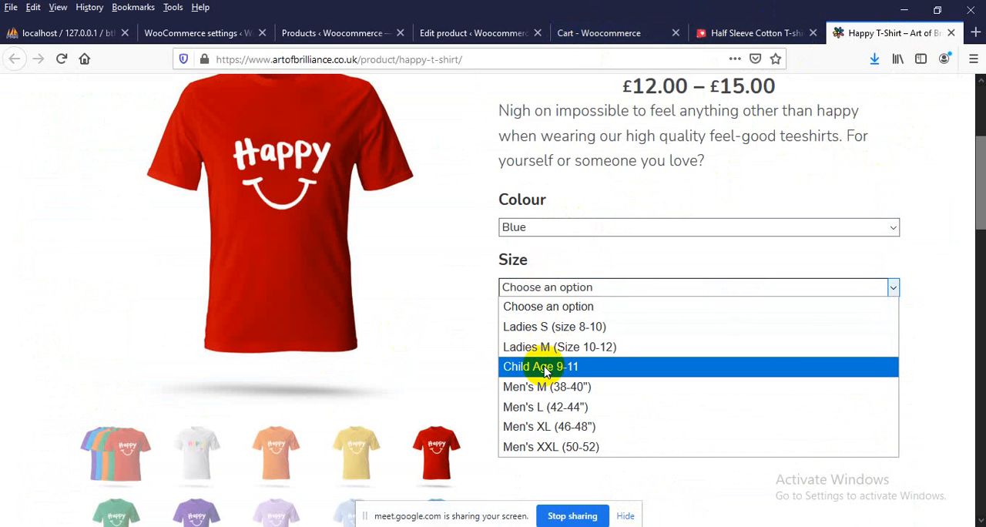
left_click(566, 348)
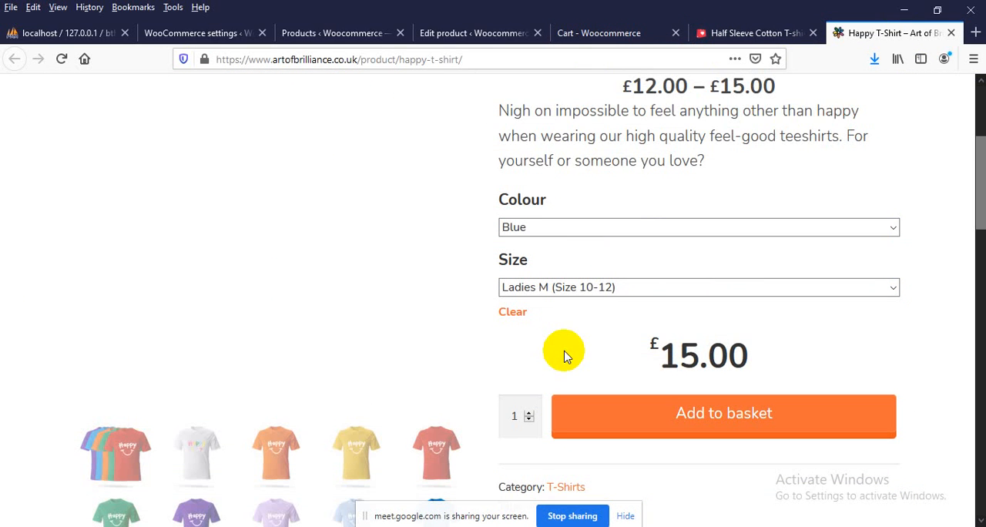
scroll(684, 297, "down", 2)
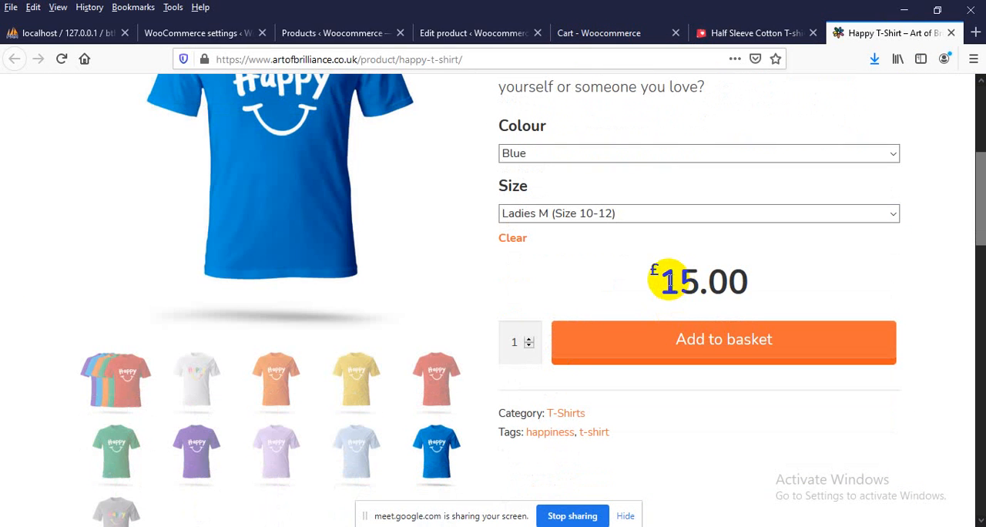
left_click_drag(661, 281, 743, 281)
left_click(572, 213)
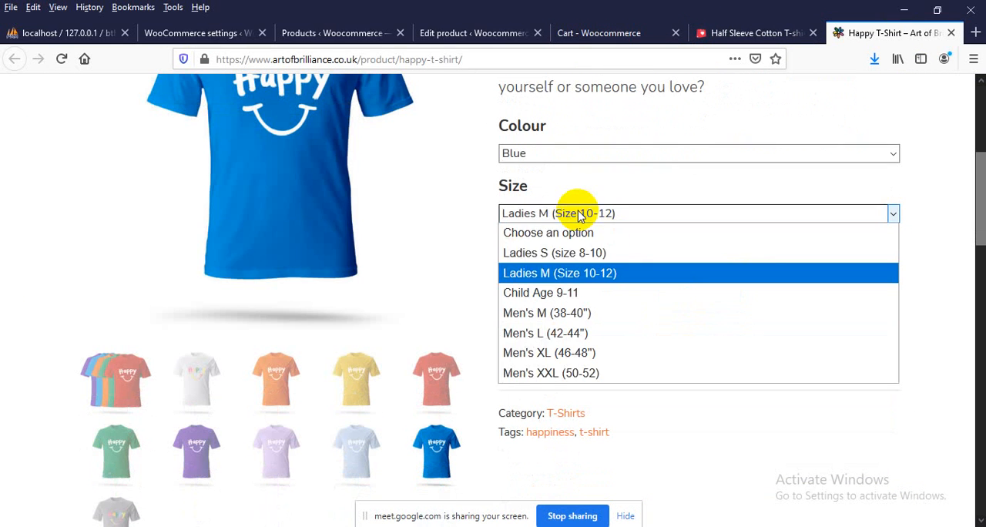
left_click(540, 356)
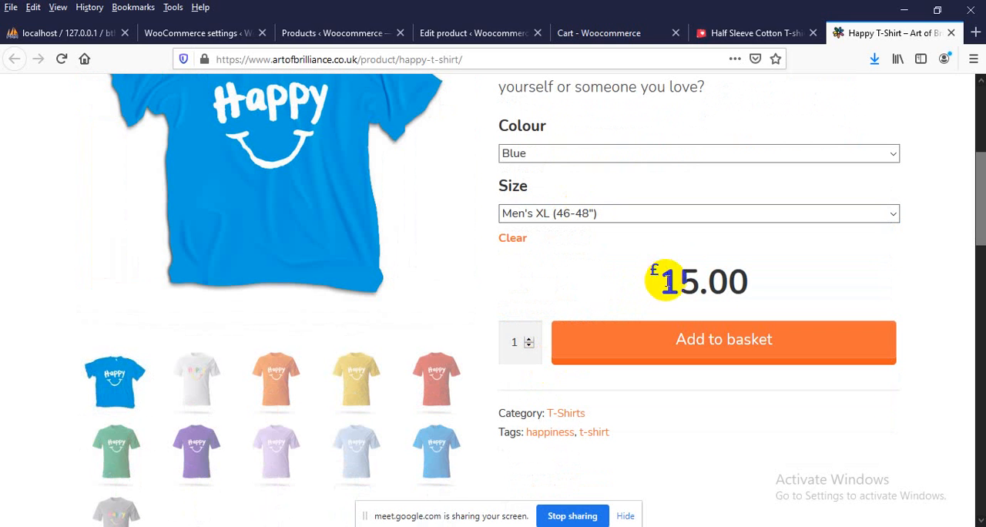
left_click(582, 215)
left_click(570, 374)
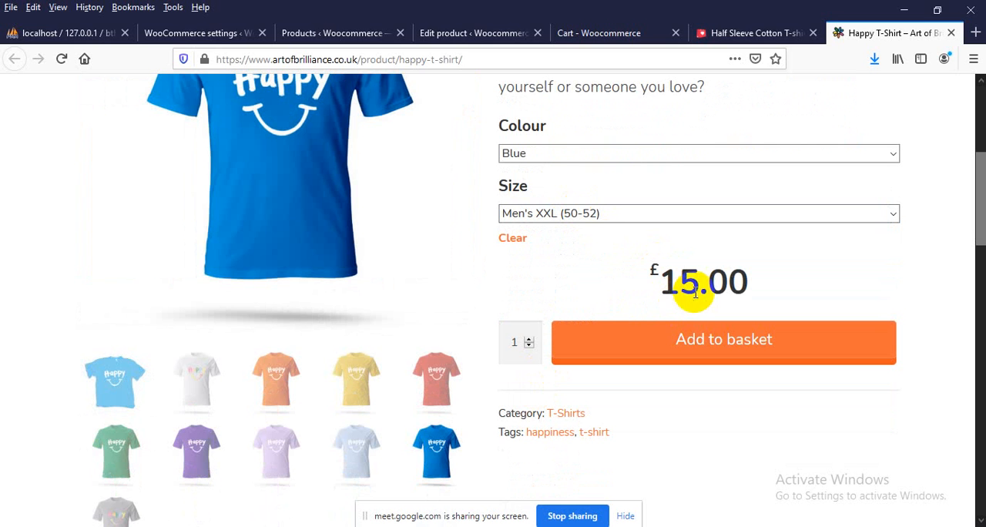
Preview the T-shirt in Pale Blue and White Rainbow, leaving White Rainbow selected as the colour
left_click(538, 156)
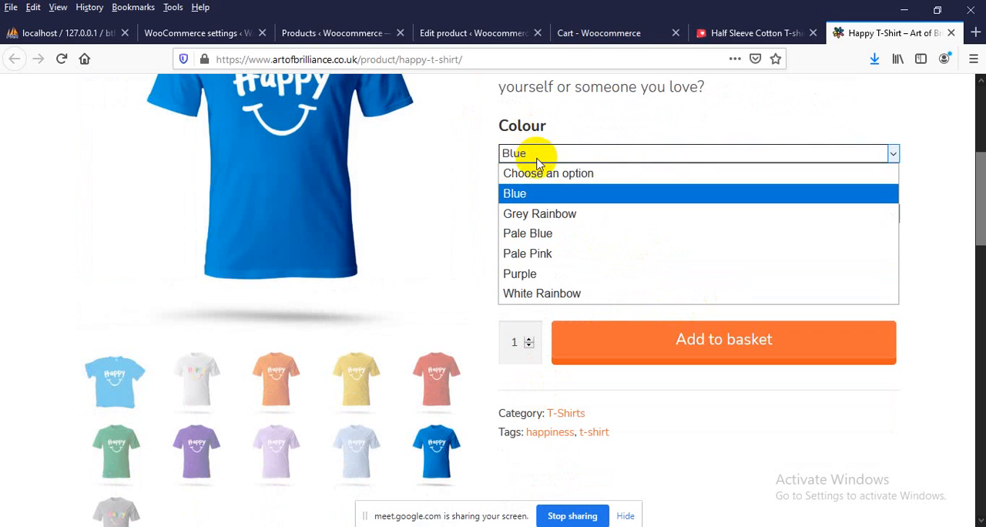
left_click(531, 234)
left_click(587, 160)
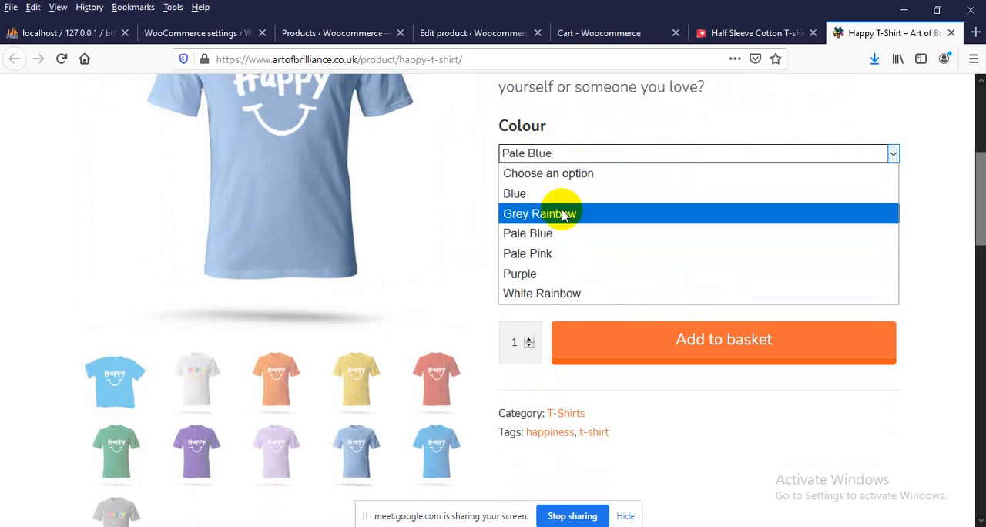
left_click(540, 292)
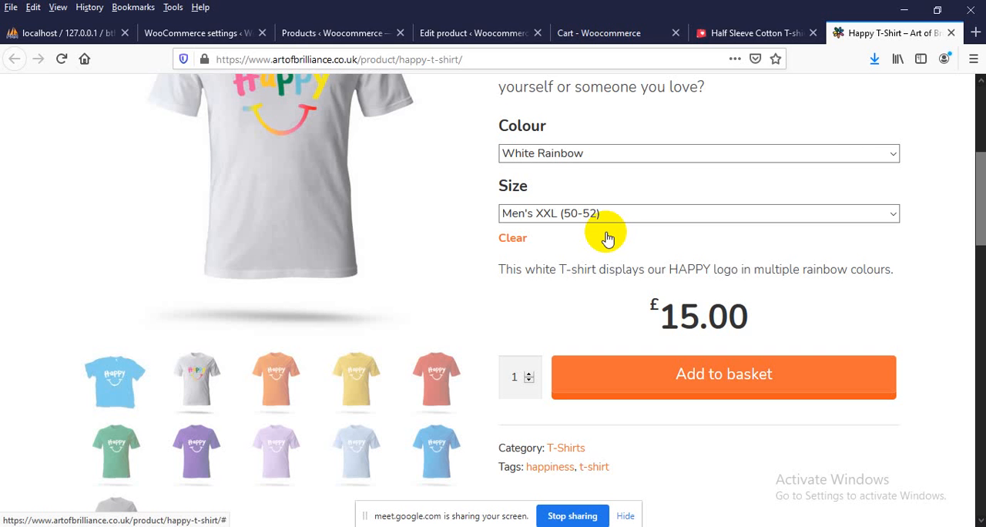
Look at the half-sleeve cotton T-shirt page on PriyoShop, and return to the Happy T-Shirt page
scroll(608, 239, "up", 5)
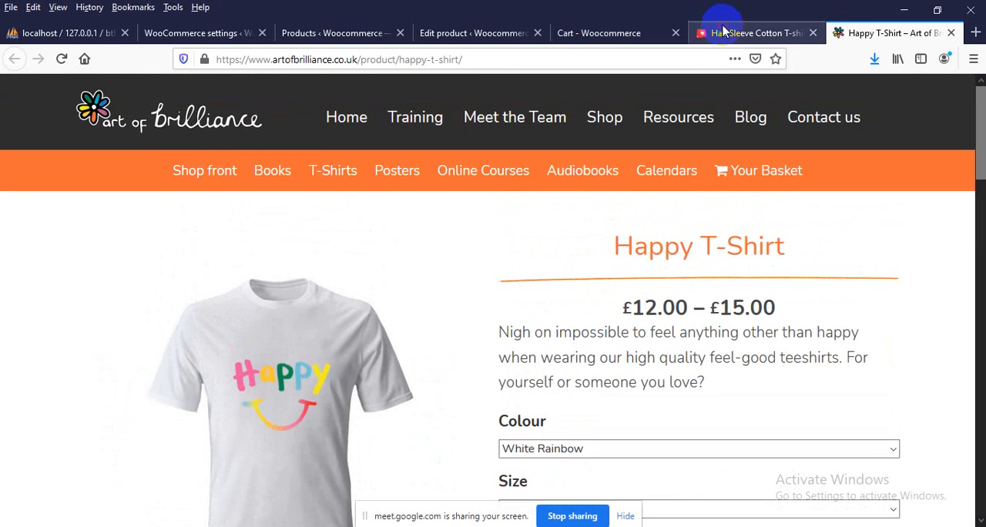
left_click(717, 32)
scroll(334, 367, "up", 5)
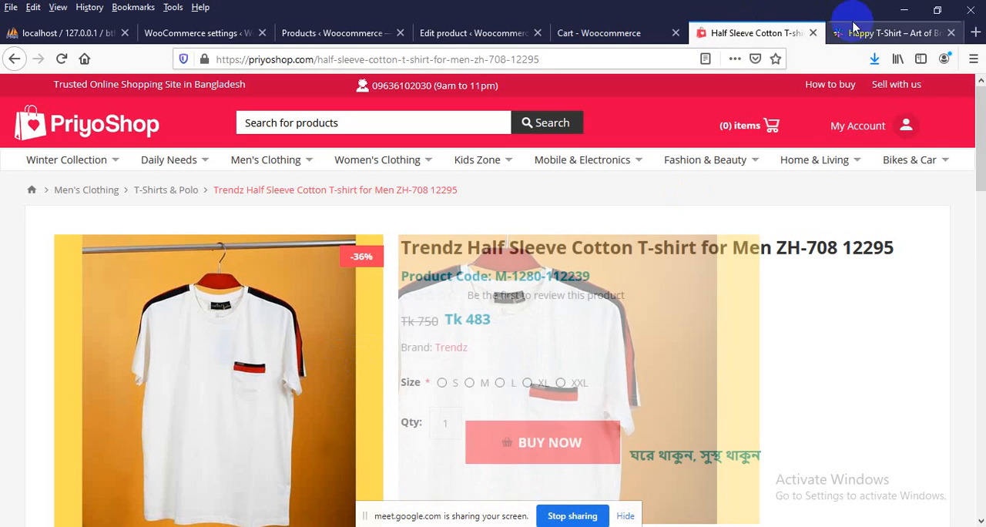
left_click(886, 32)
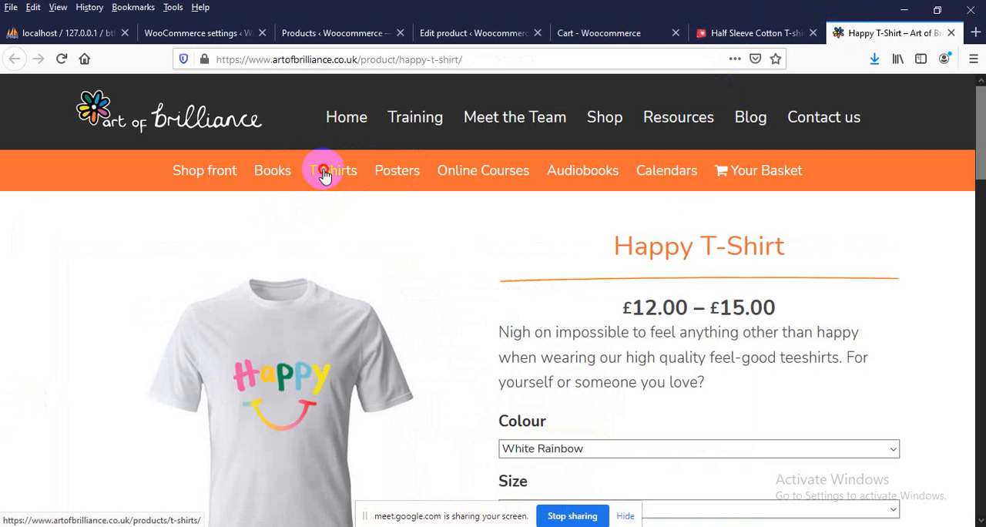
Browse the store's T-Shirts category and open the Happy T-Shirt (Long Sleeve) product
scroll(238, 280, "down", 5)
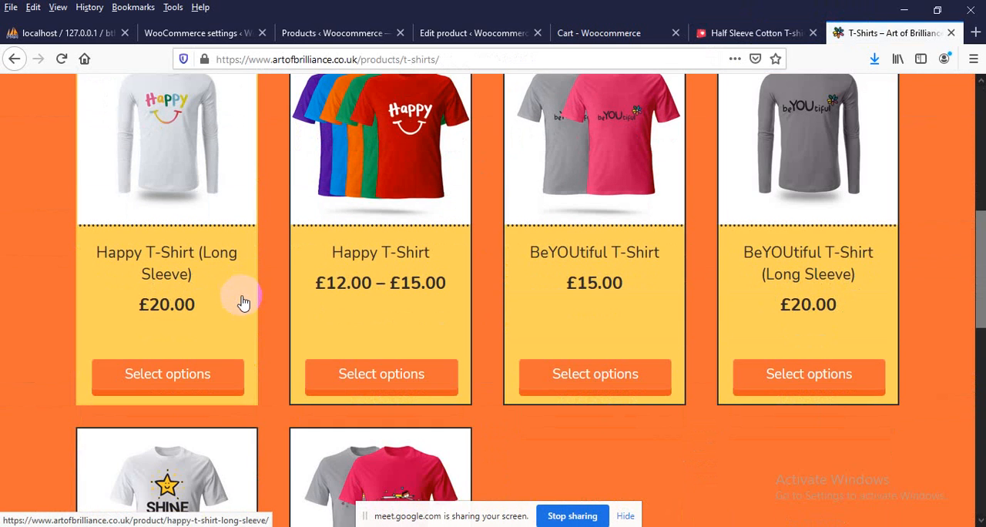
scroll(141, 260, "up", 1)
scroll(145, 264, "down", 3)
scroll(158, 311, "up", 3)
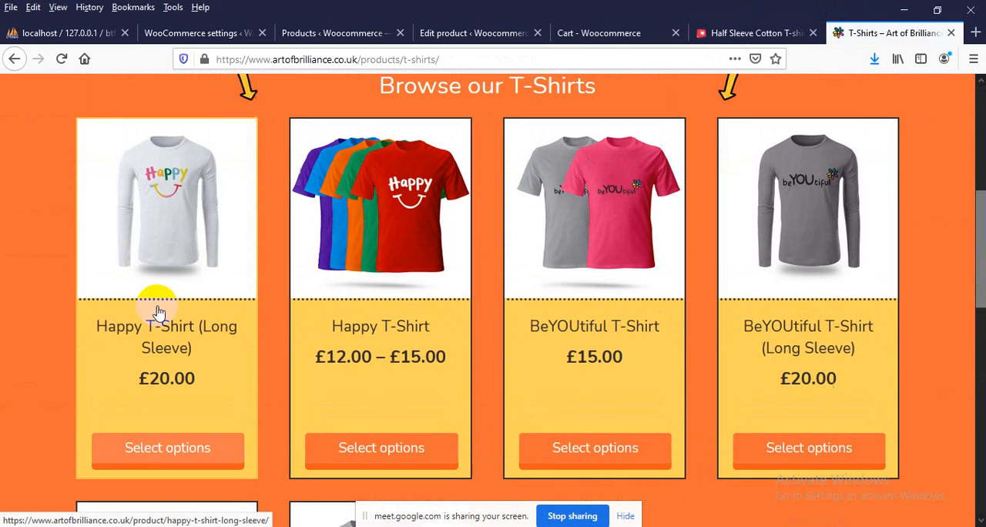
left_click(191, 208)
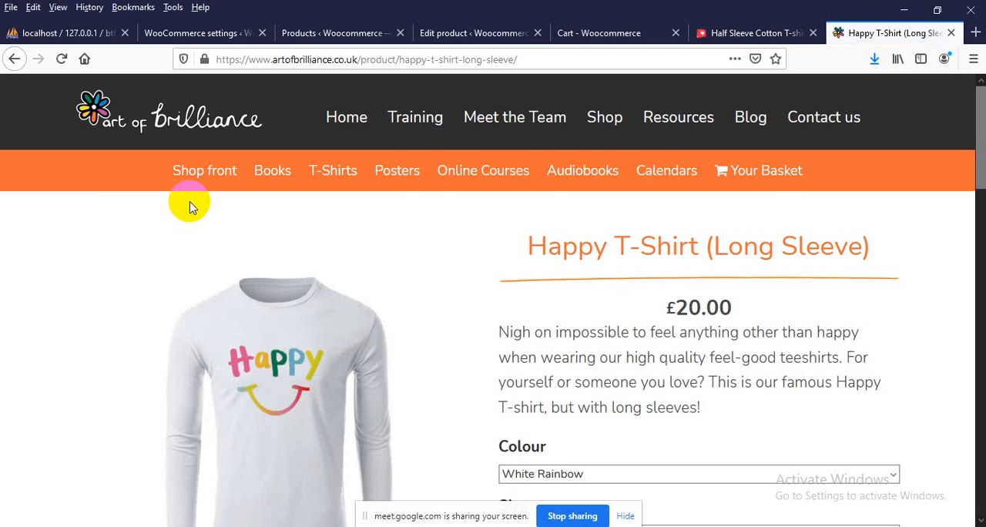
Check the long-sleeve shirt's colour options and choose size Ladies L (Size 12-14)
scroll(238, 231, "down", 2)
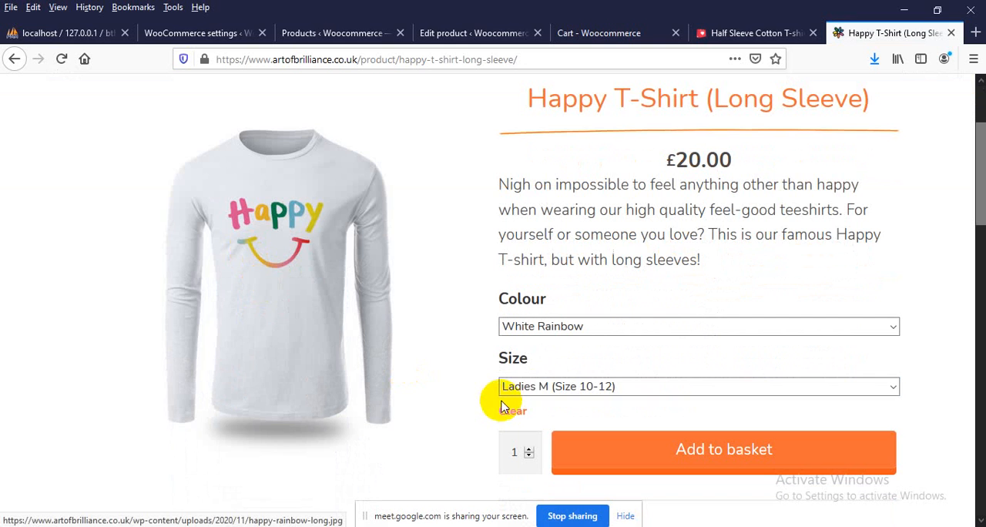
scroll(535, 397, "down", 2)
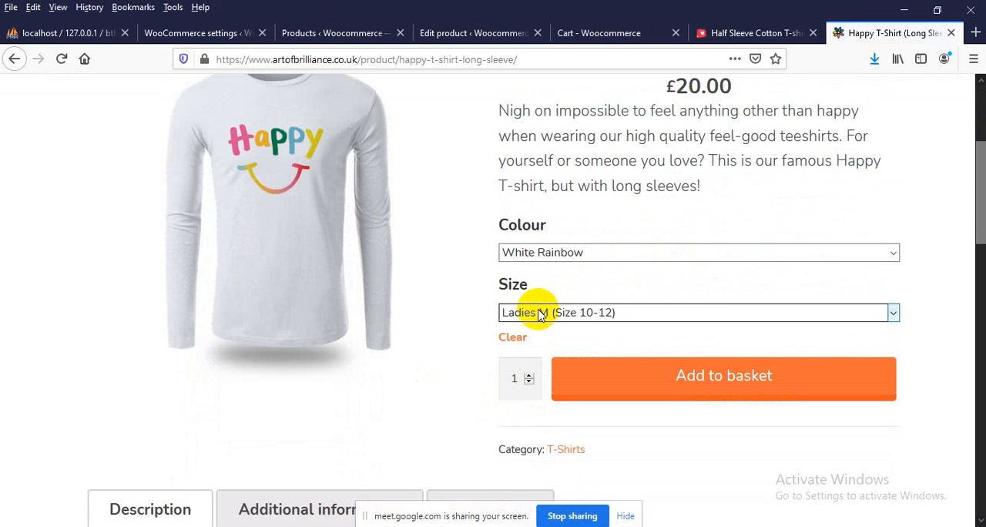
left_click(548, 254)
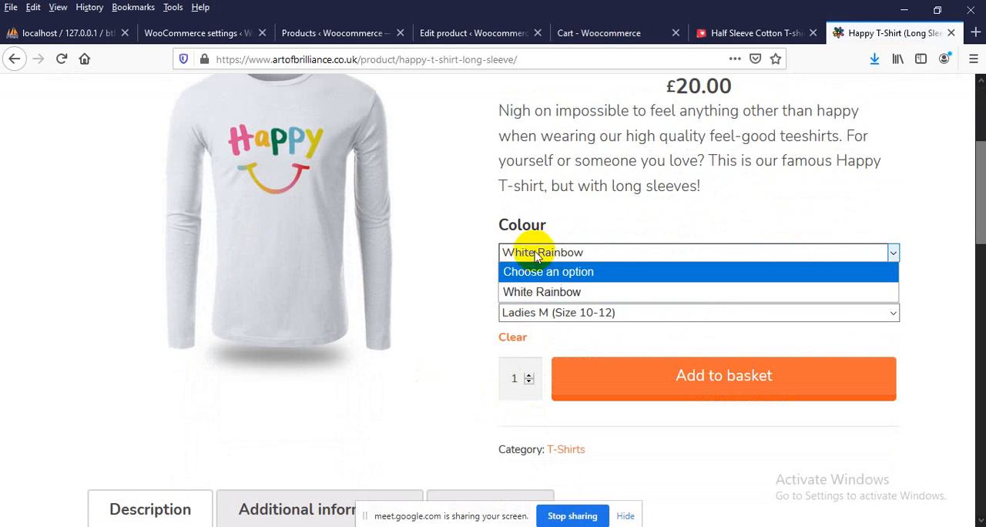
left_click(534, 253)
left_click(545, 312)
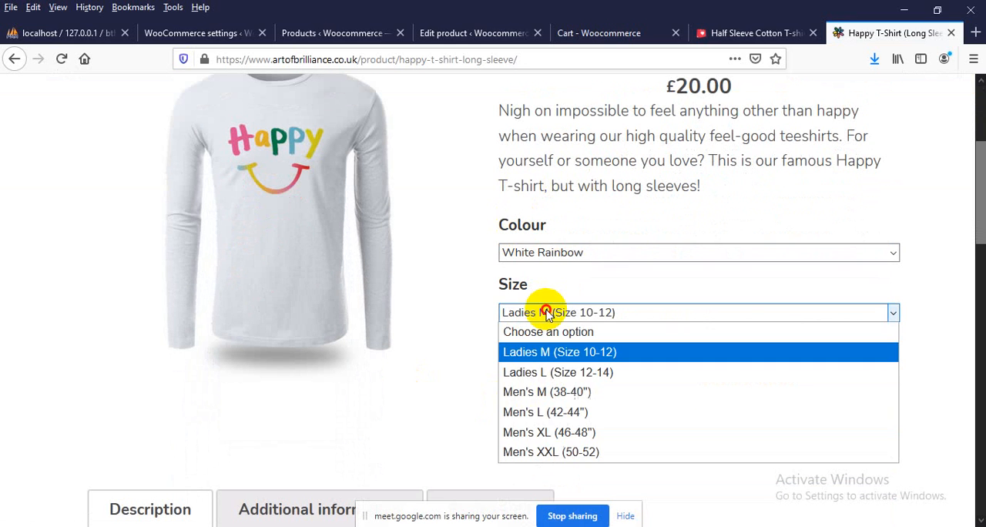
left_click(544, 372)
Change the long-sleeve shirt's size to Men's XXL (50-52) and check its price
scroll(537, 374, "down", 2)
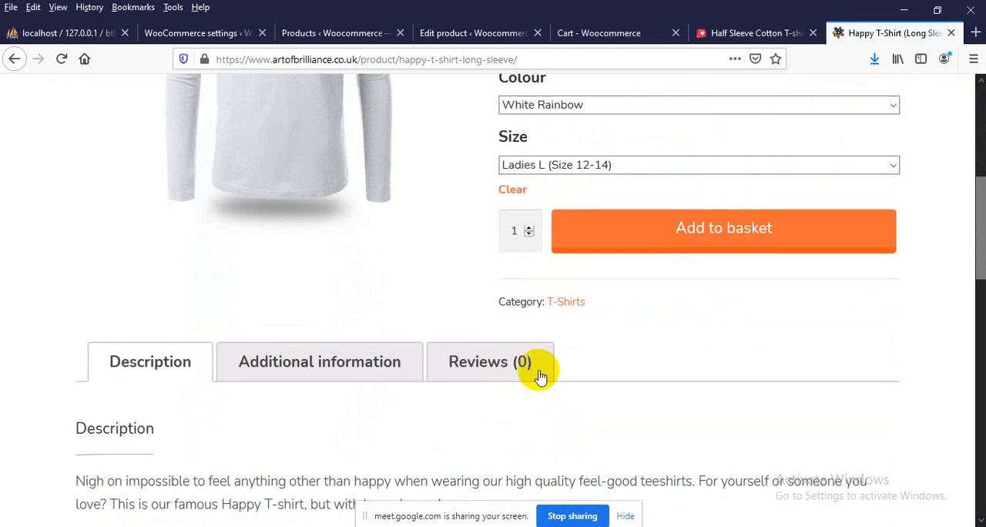
scroll(545, 374, "up", 3)
left_click(550, 385)
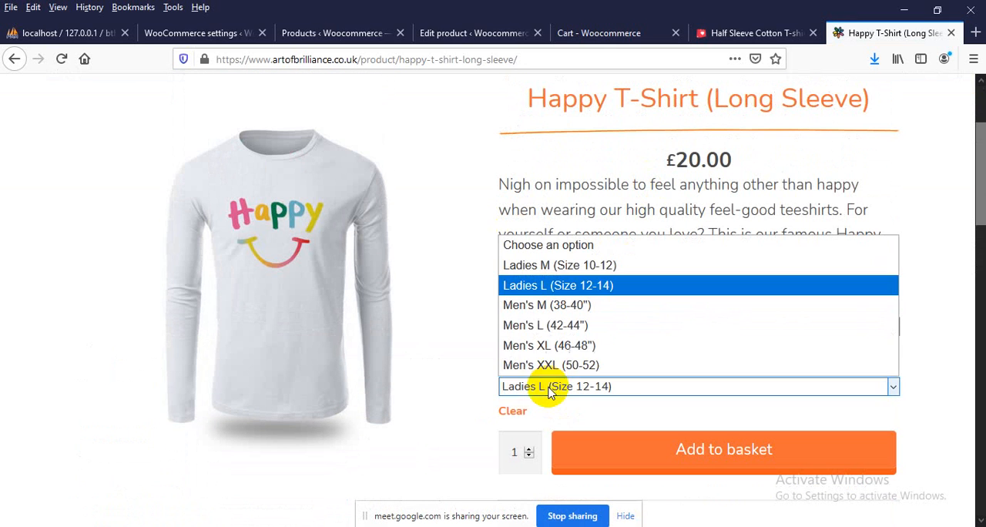
left_click(559, 362)
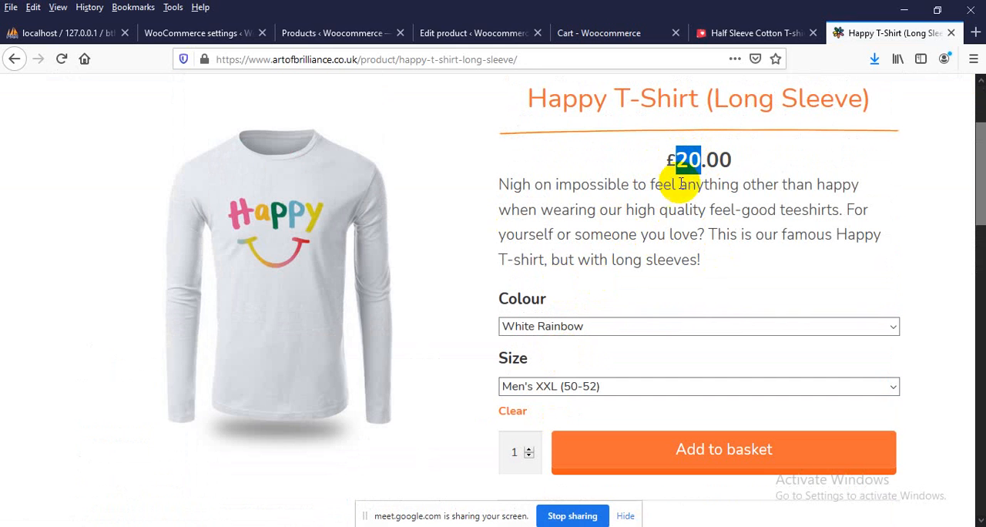
Examine the long-sleeve shirt's price, selected options and product description
left_click(651, 210)
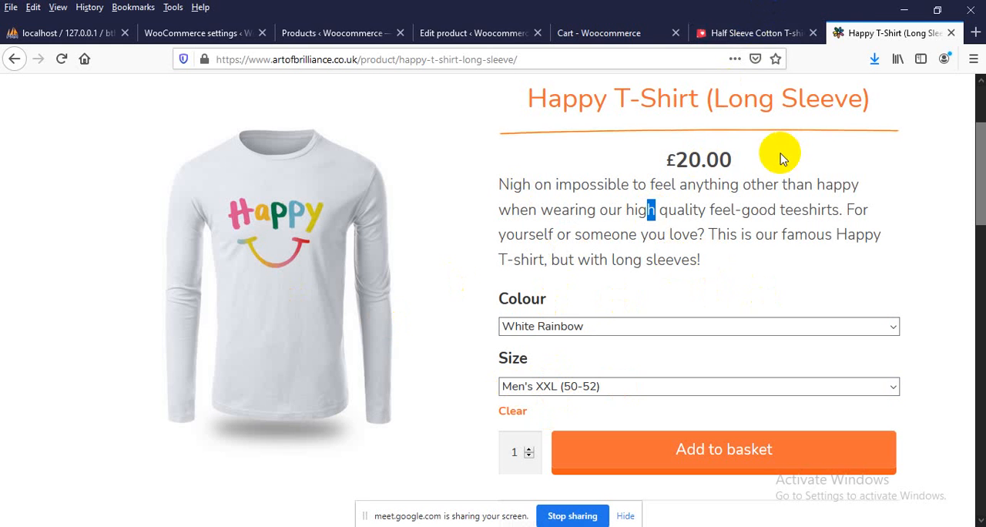
left_click_drag(779, 154, 600, 155)
left_click(602, 242)
scroll(600, 245, "down", 2)
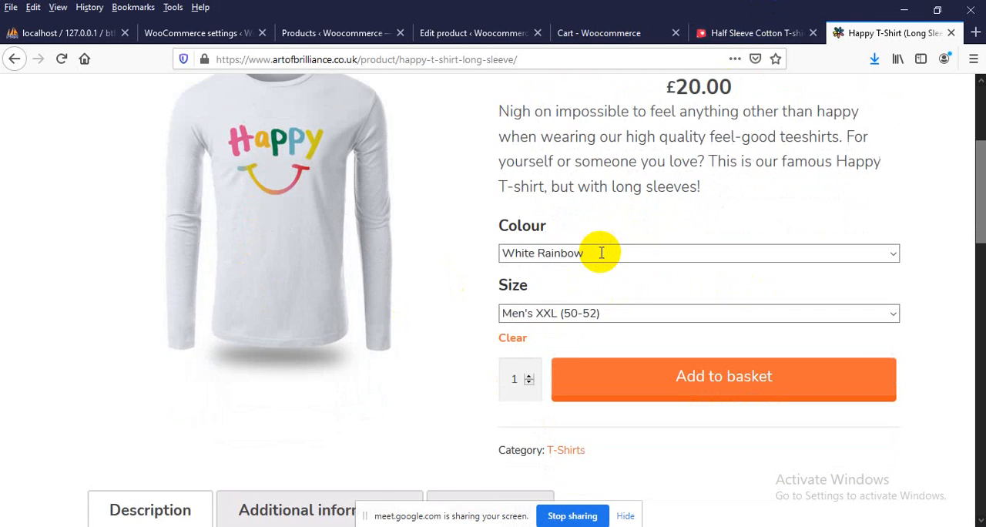
scroll(236, 335, "up", 2)
scroll(245, 330, "down", 2)
scroll(254, 324, "down", 2)
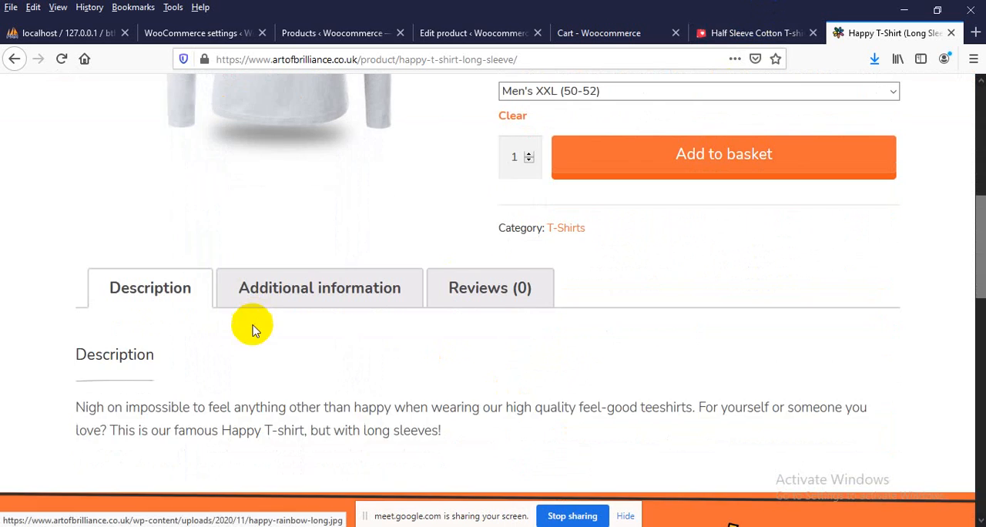
Save the long-sleeve shirt's product image as a JPEG named 1 in the Desktop theme's image folder
scroll(254, 326, "up", 4)
right_click(298, 232)
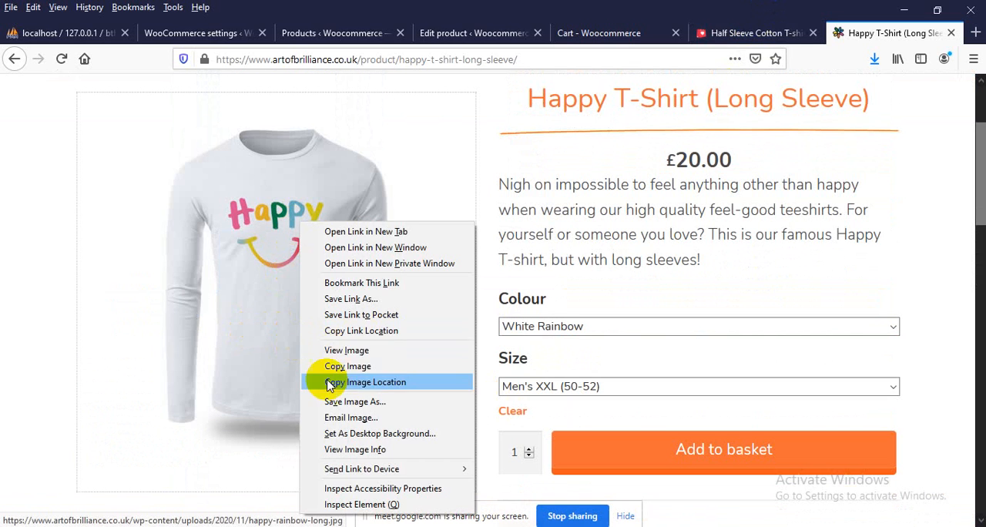
left_click(351, 401)
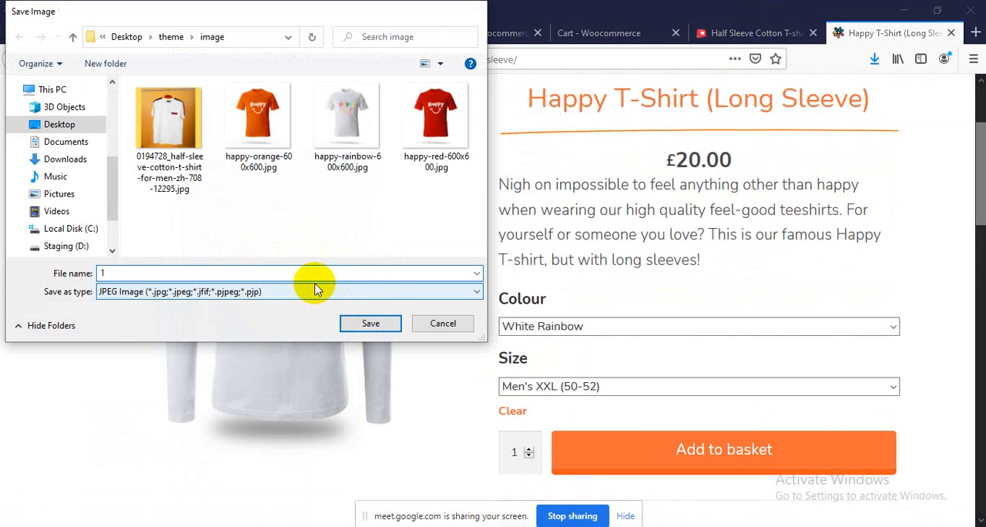
type("1")
key("Return")
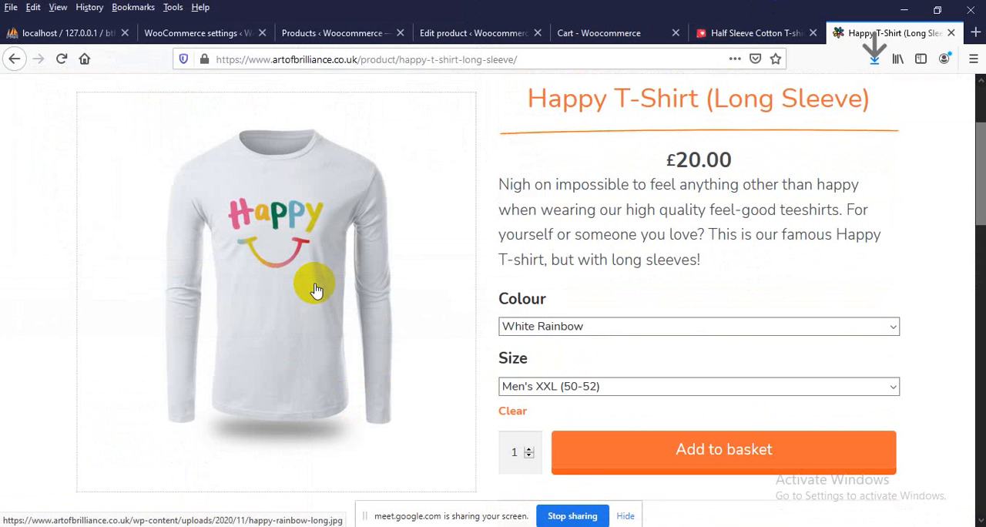
Return to the WooCommerce product editor and start a new product
left_click(425, 35)
scroll(275, 202, "up", 15)
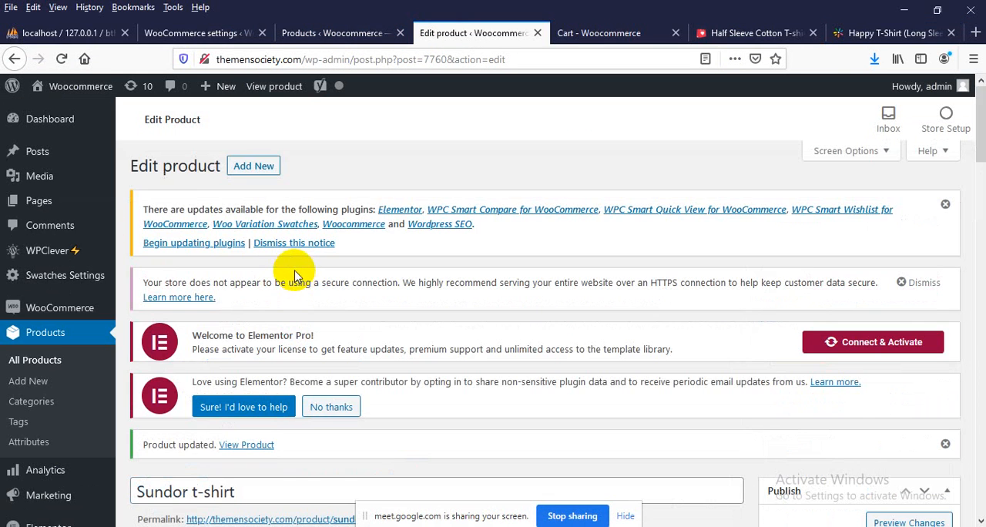
left_click(245, 171)
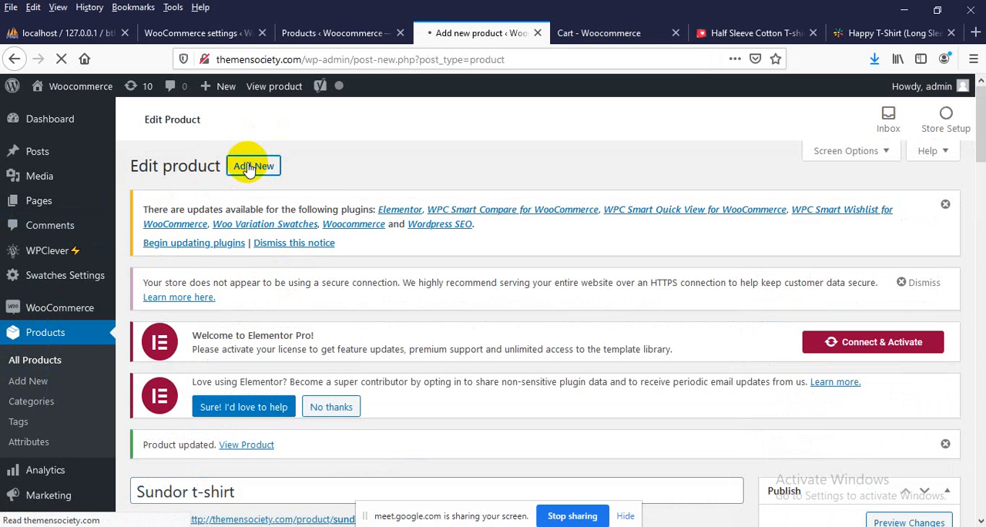
scroll(254, 346, "down", 7)
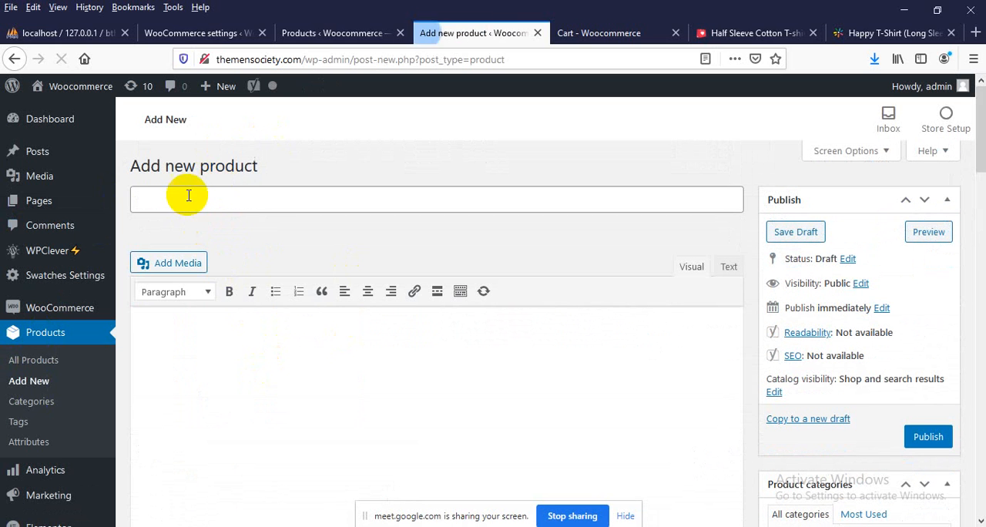
Title the new product "Full T-Shirt" and assign it to the tshirt category
left_click(189, 199)
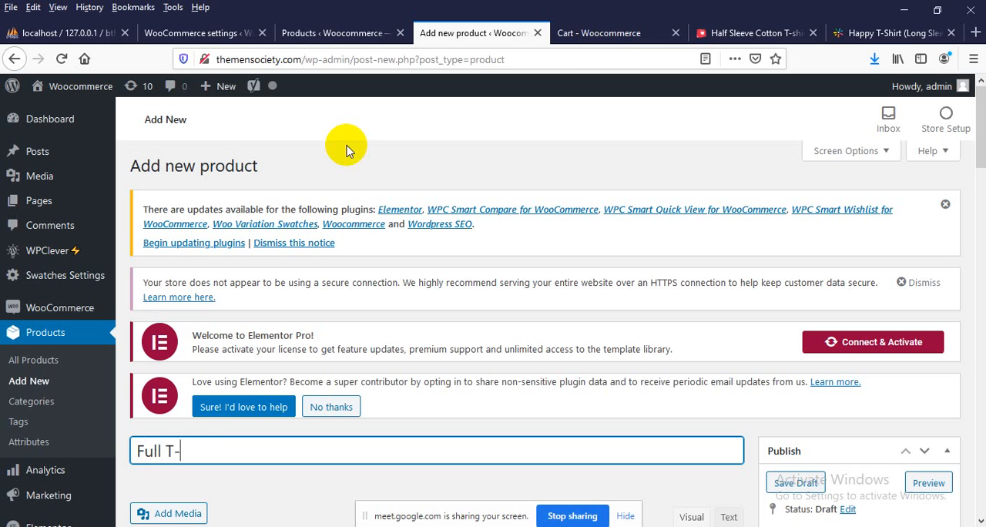
scroll(476, 132, "down", 10)
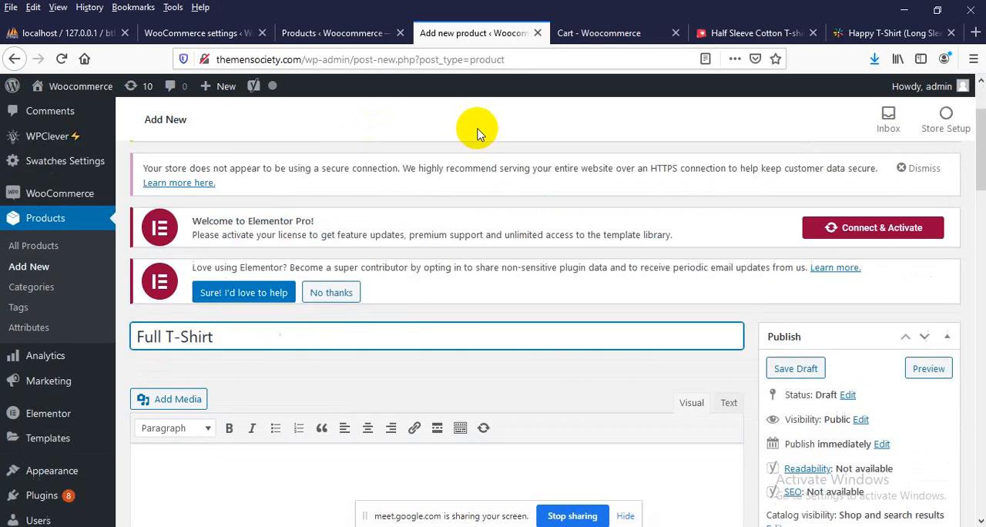
scroll(518, 248, "down", 4)
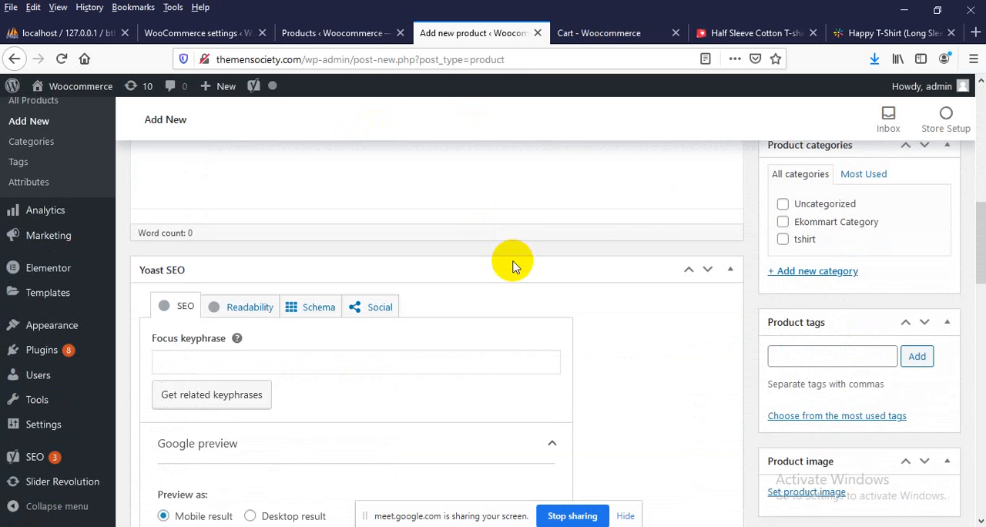
left_click(782, 239)
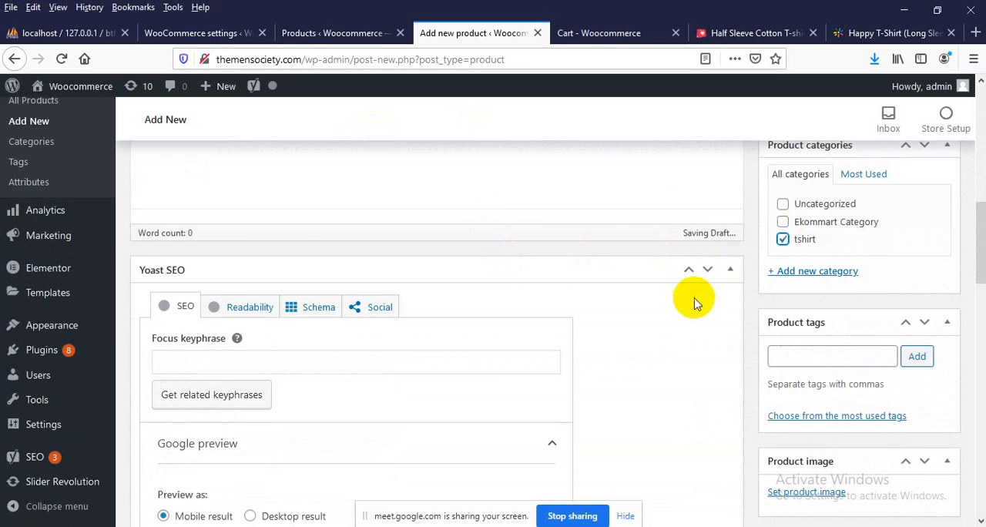
Upload 1.jpg from the Desktop theme's image folder and set it as the product image
scroll(693, 308, "down", 8)
scroll(675, 332, "up", 5)
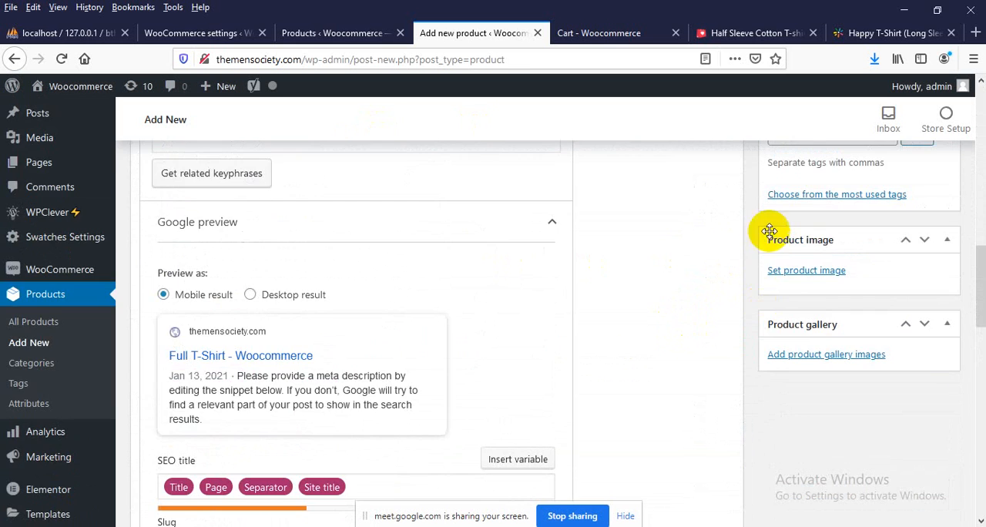
left_click(781, 269)
left_click(54, 146)
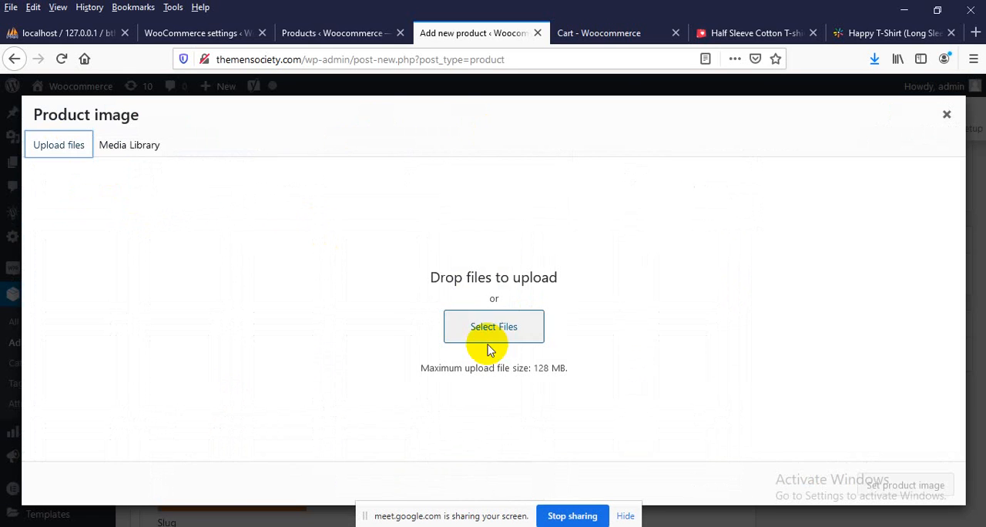
left_click(446, 318)
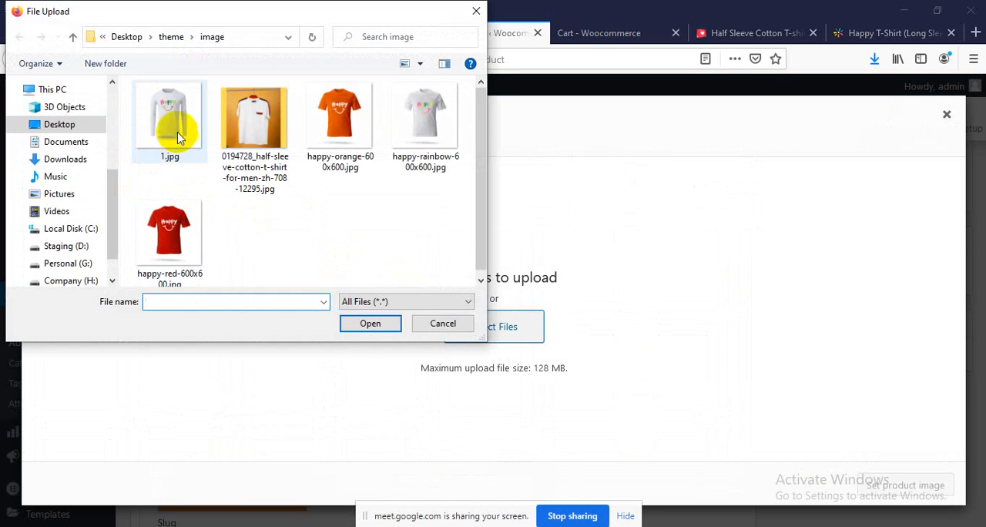
double_click(171, 221)
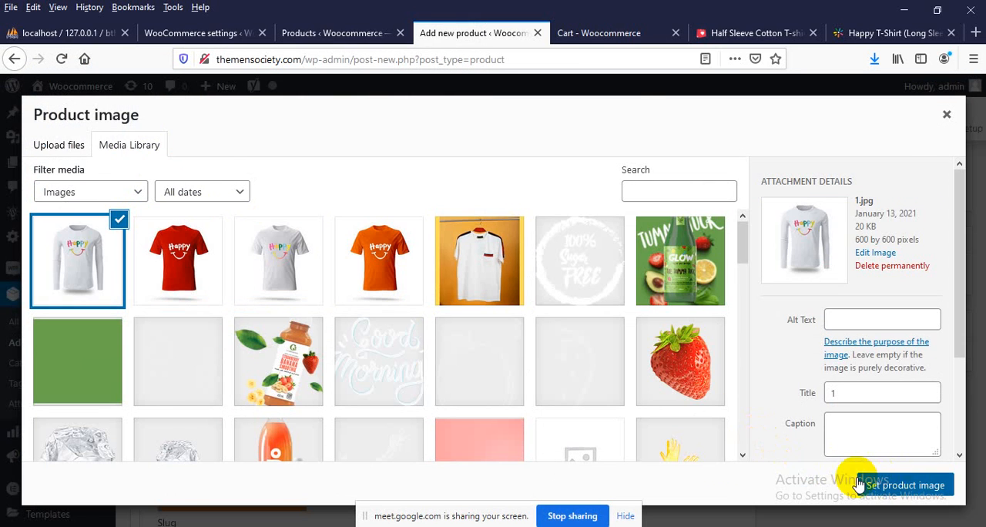
left_click(856, 482)
Enter the short description "Wonderful t-shirt..it will be best for you..." and set the regular price to 300
scroll(307, 378, "down", 10)
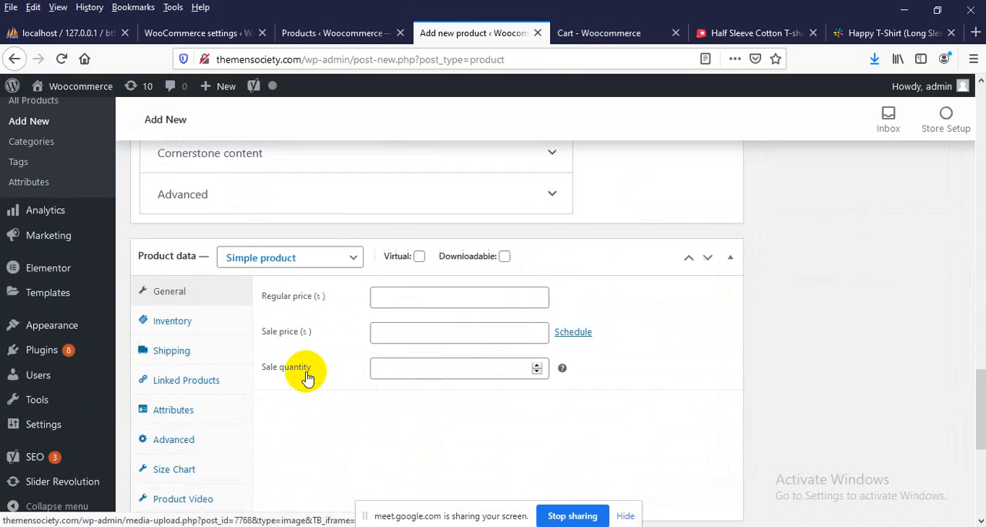
scroll(307, 378, "down", 2)
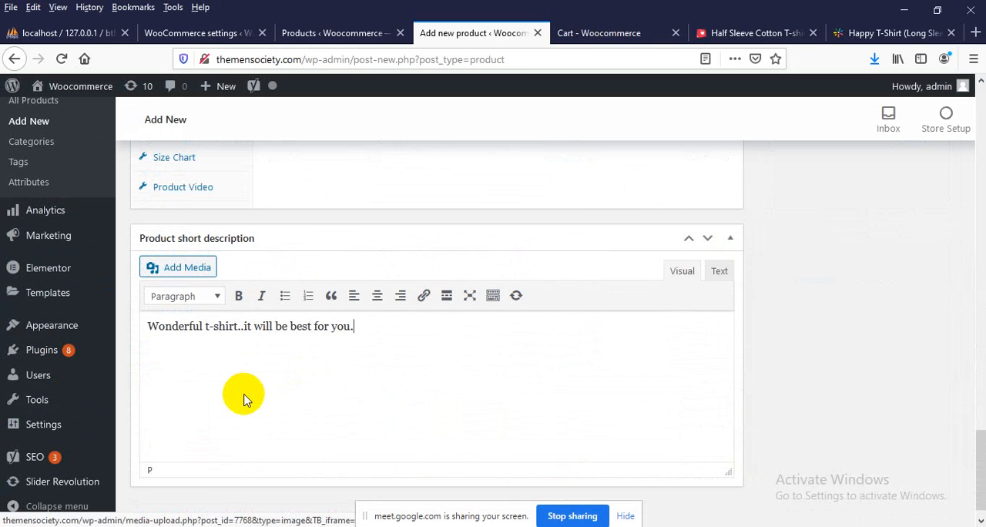
scroll(264, 392, "up", 5)
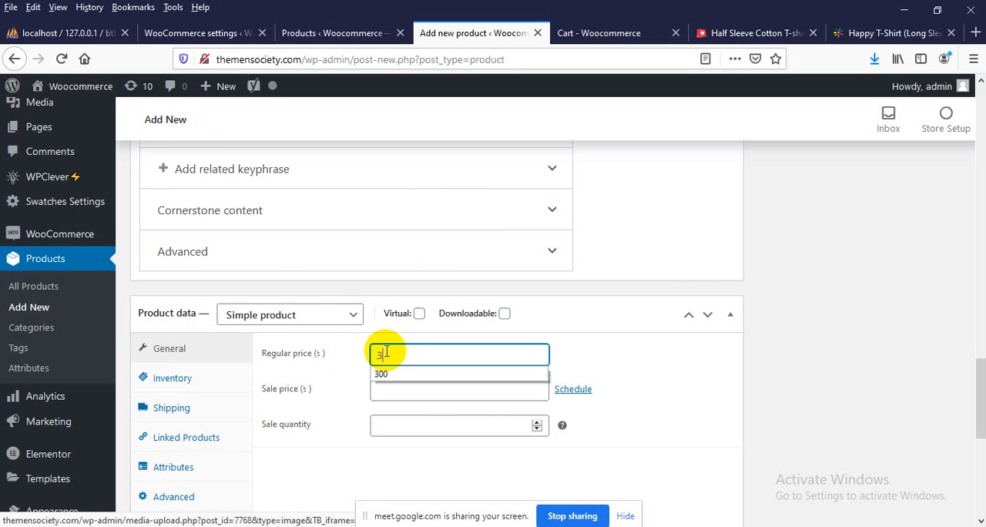
left_click(865, 330)
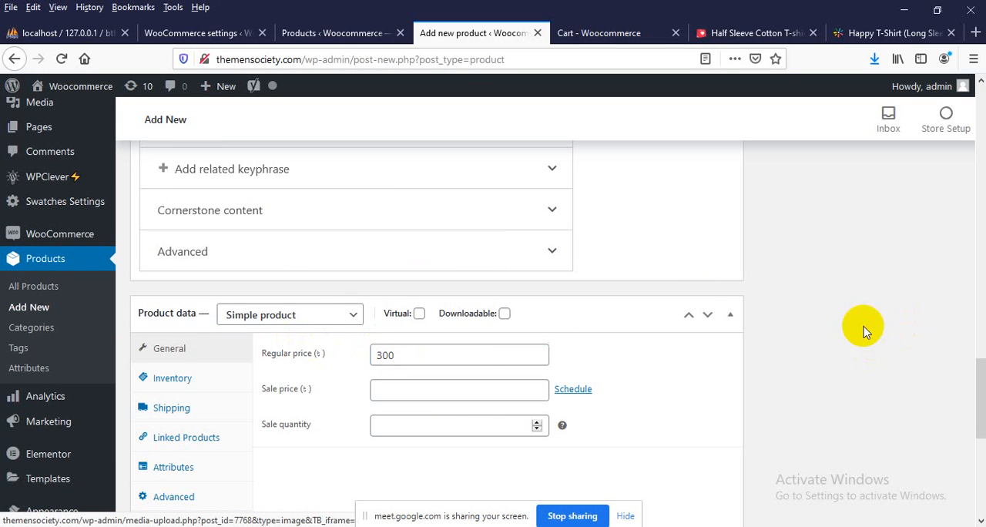
Publish the Full T-Shirt product
scroll(862, 330, "up", 4)
scroll(863, 330, "up", 8)
left_click(921, 171)
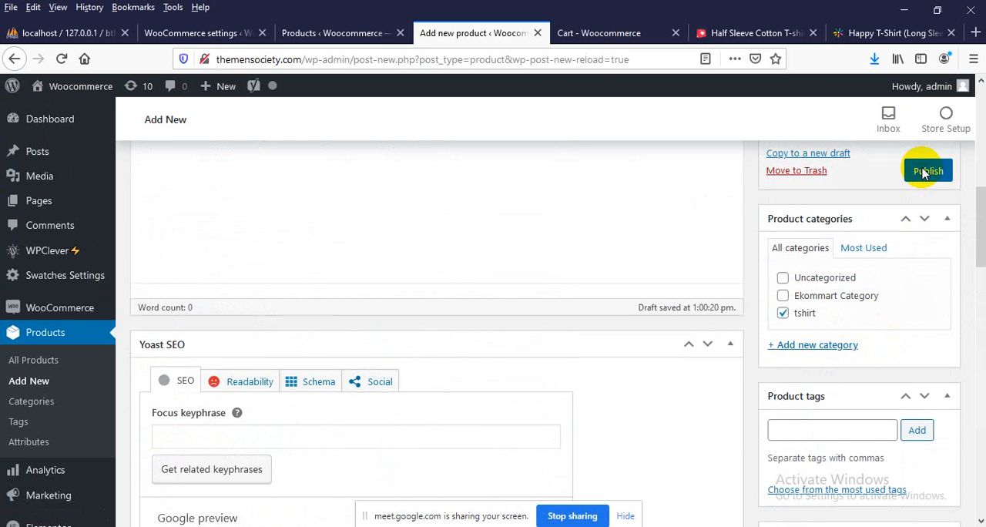
Open the storefront home page and look through the Featured Products carousel for the new Full T-Shirt
left_click(598, 34)
left_click(108, 152)
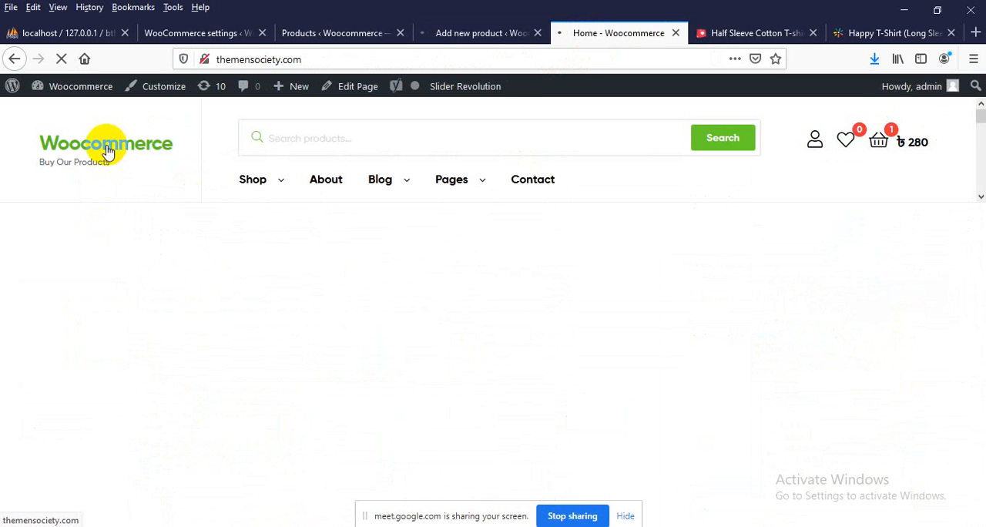
scroll(70, 253, "down", 5)
scroll(64, 271, "down", 8)
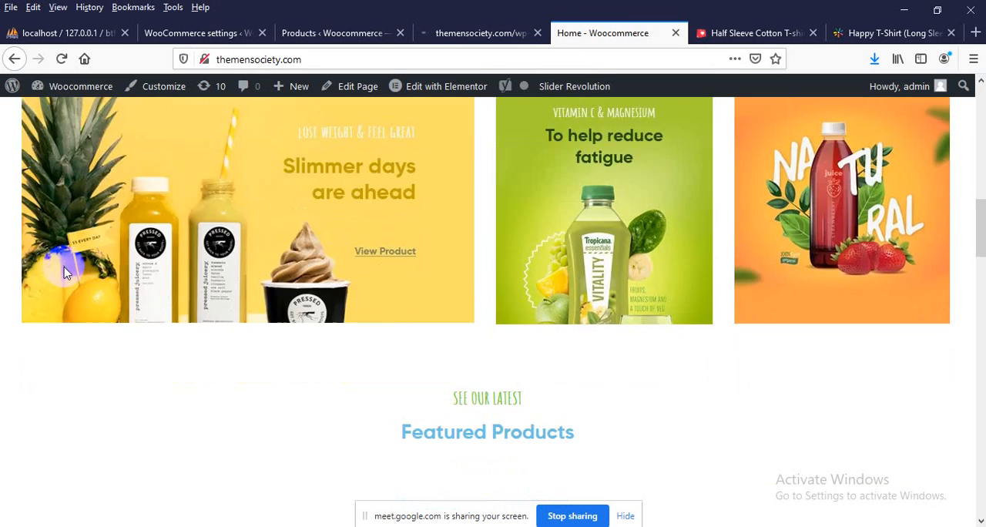
scroll(64, 272, "up", 2)
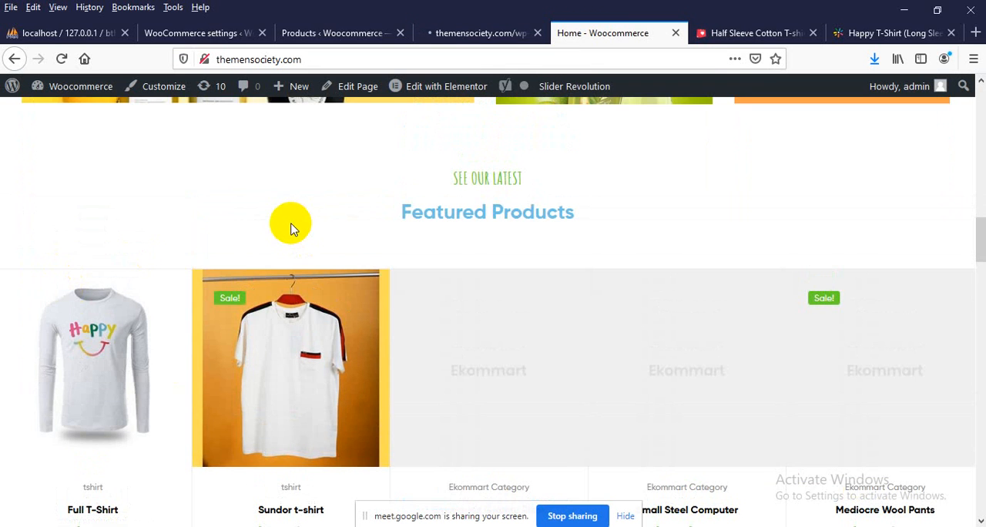
scroll(115, 332, "down", 2)
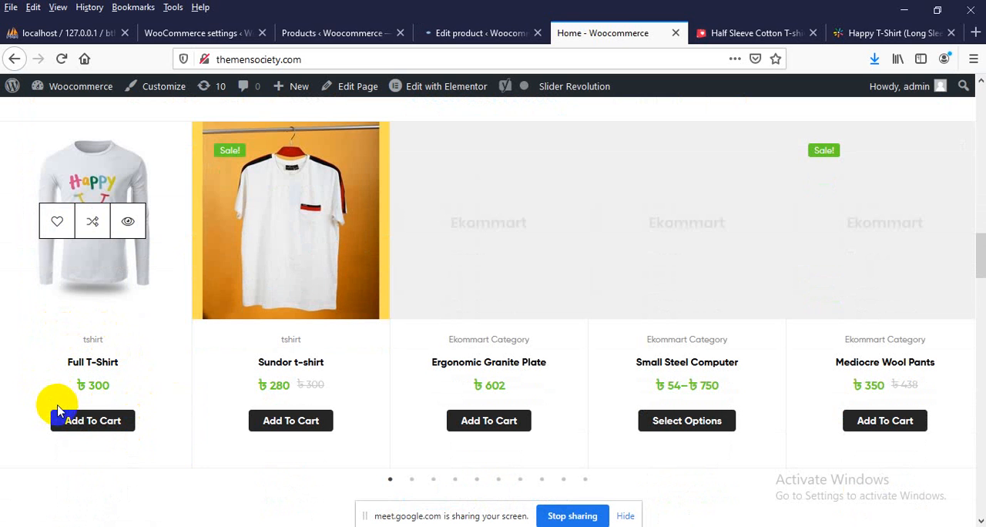
left_click(563, 481)
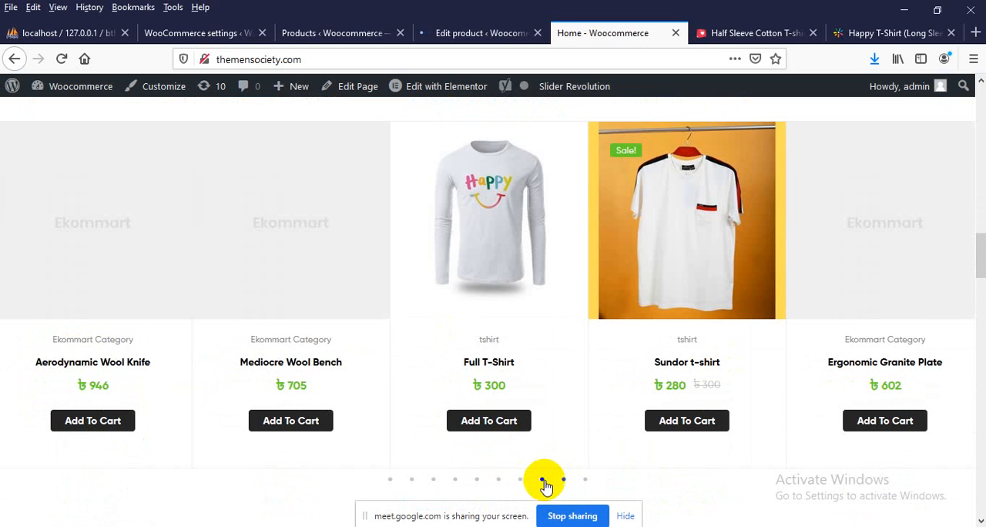
left_click(543, 481)
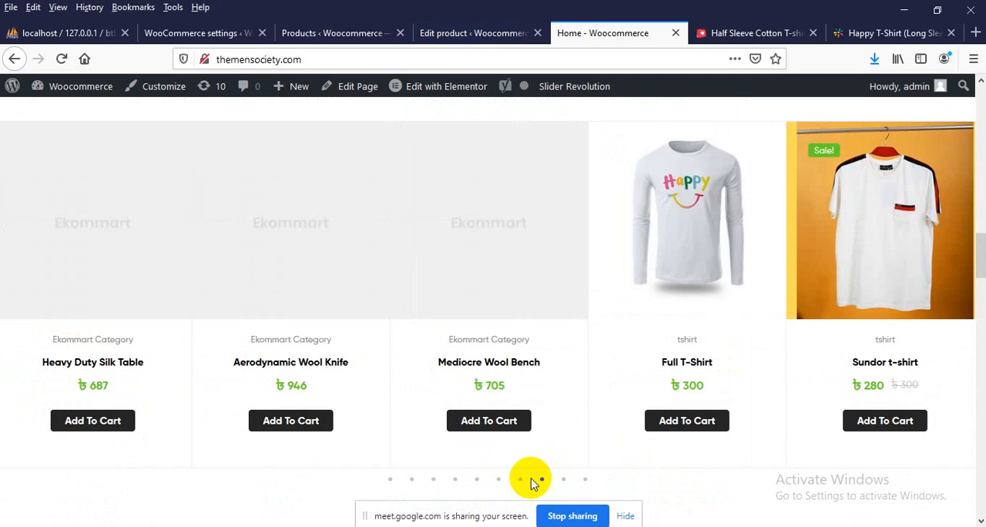
left_click(520, 480)
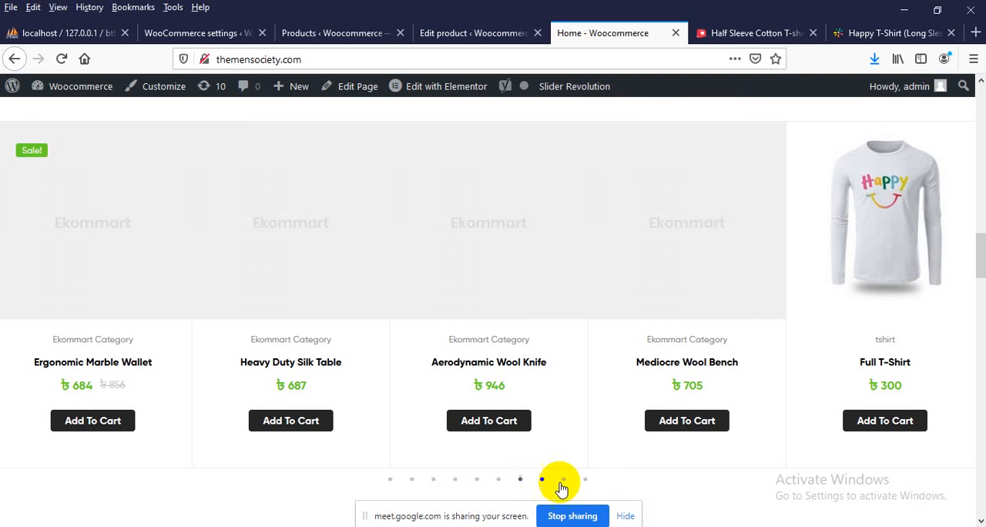
left_click(585, 481)
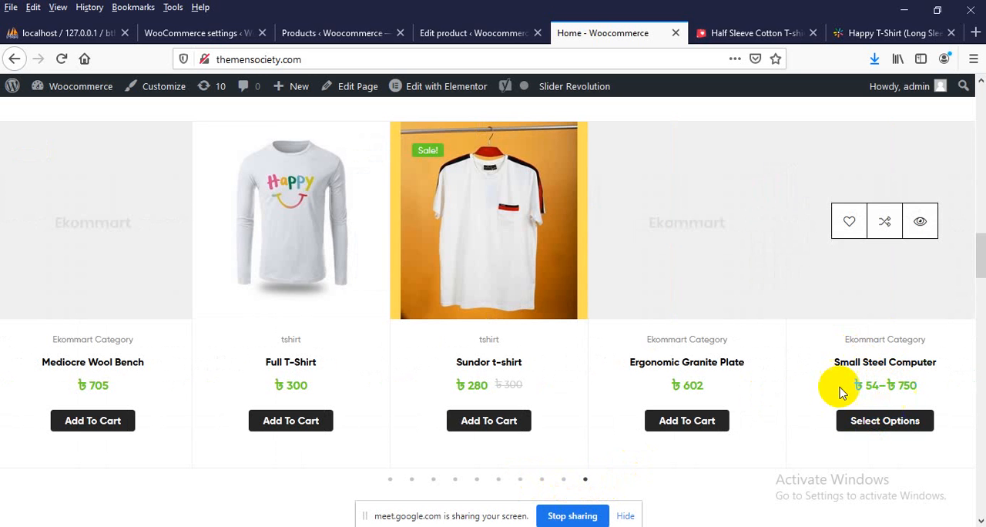
Return to the product editor and open the Full T-Shirt's permalink in a new browser tab
left_click(447, 34)
scroll(354, 346, "down", 10)
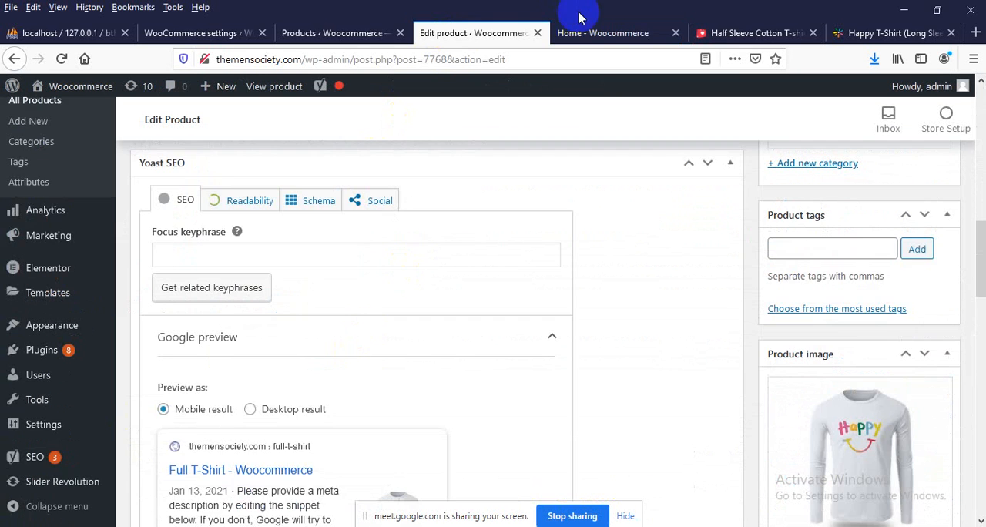
scroll(446, 193, "up", 12)
scroll(282, 403, "down", 3)
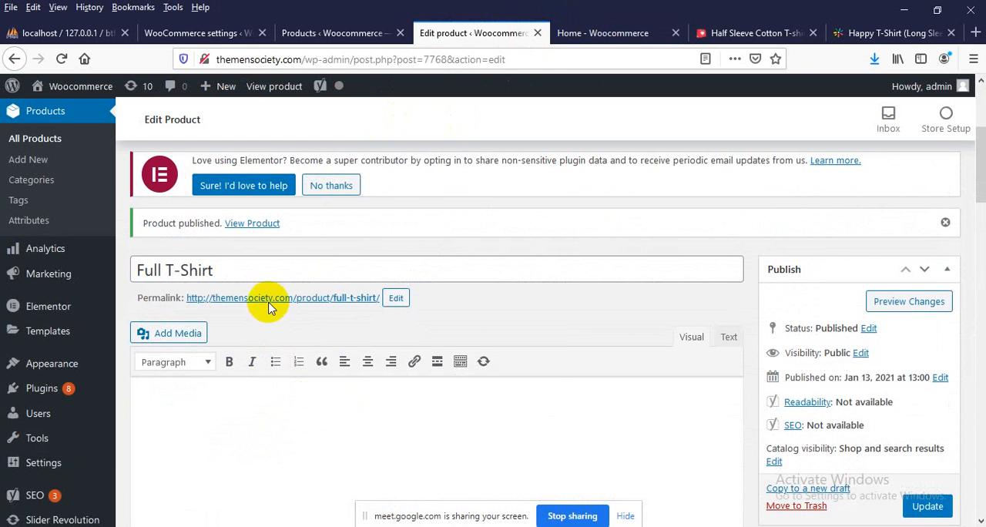
right_click(277, 301)
left_click(333, 314)
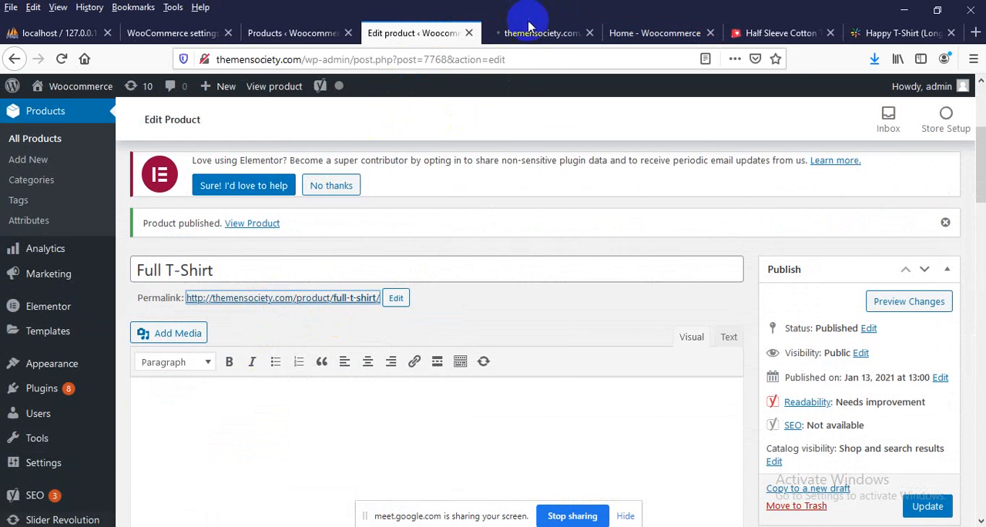
left_click(526, 33)
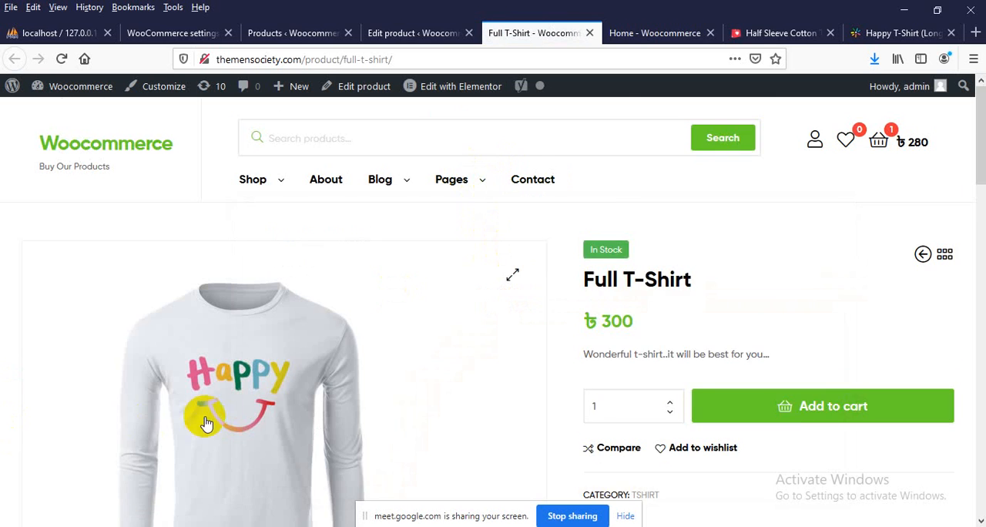
Examine the image, title, price and short description on the Full T-Shirt product page
scroll(208, 420, "down", 2)
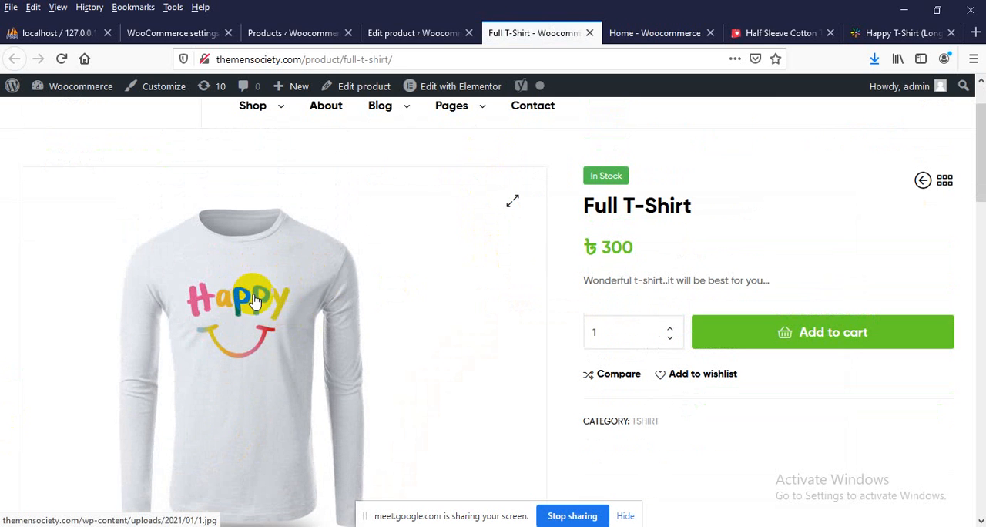
left_click_drag(686, 208, 575, 214)
left_click(590, 232)
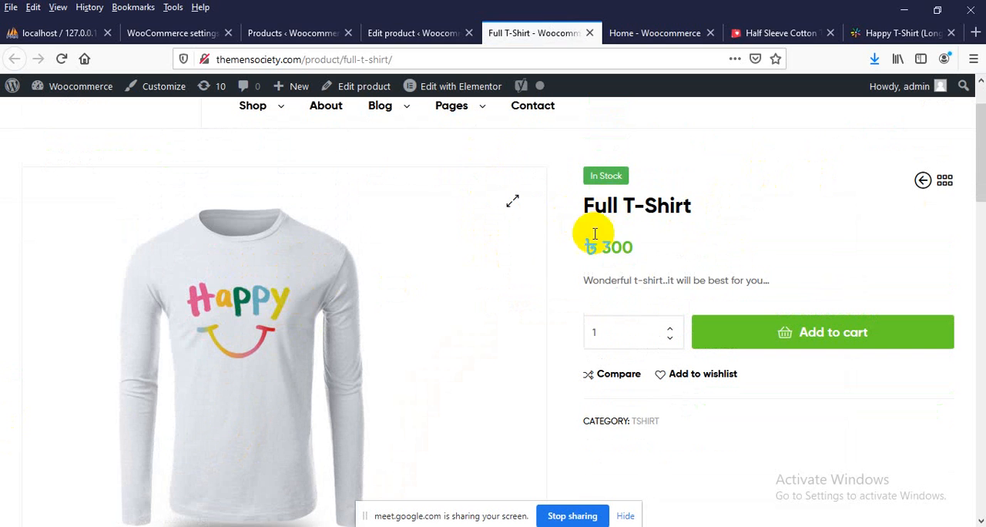
left_click_drag(599, 245, 642, 251)
left_click_drag(590, 280, 691, 281)
left_click(643, 280)
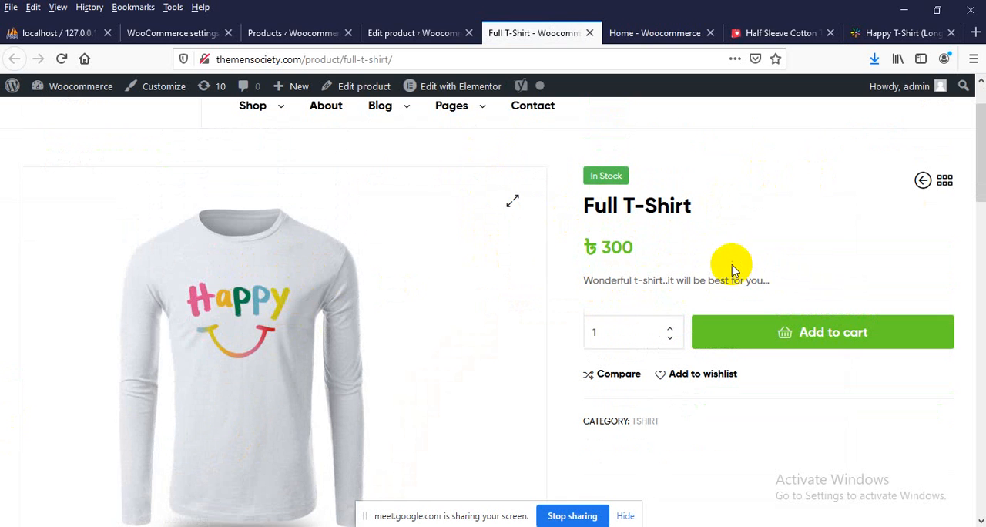
Go back to editing the Full T-Shirt and change its product type to Variable product
left_click(401, 32)
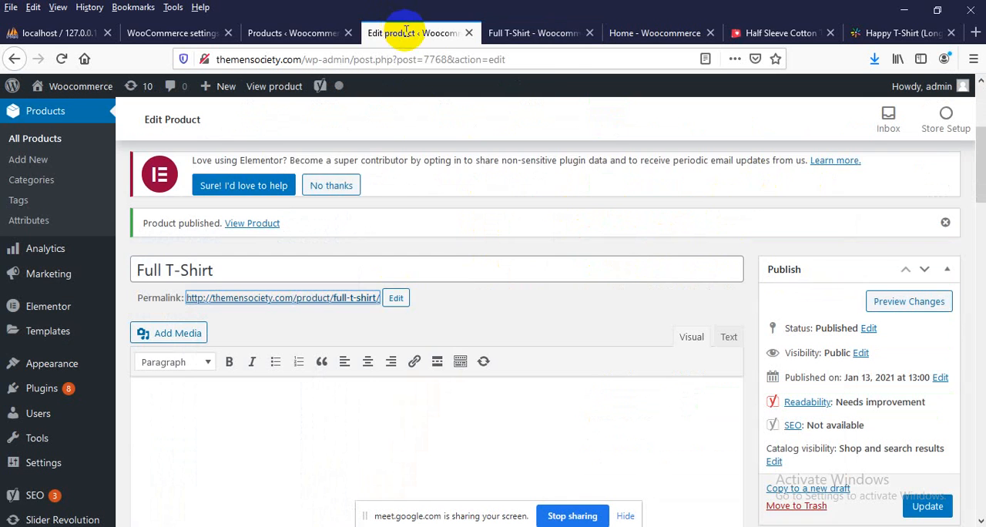
scroll(478, 231, "down", 10)
scroll(458, 278, "down", 10)
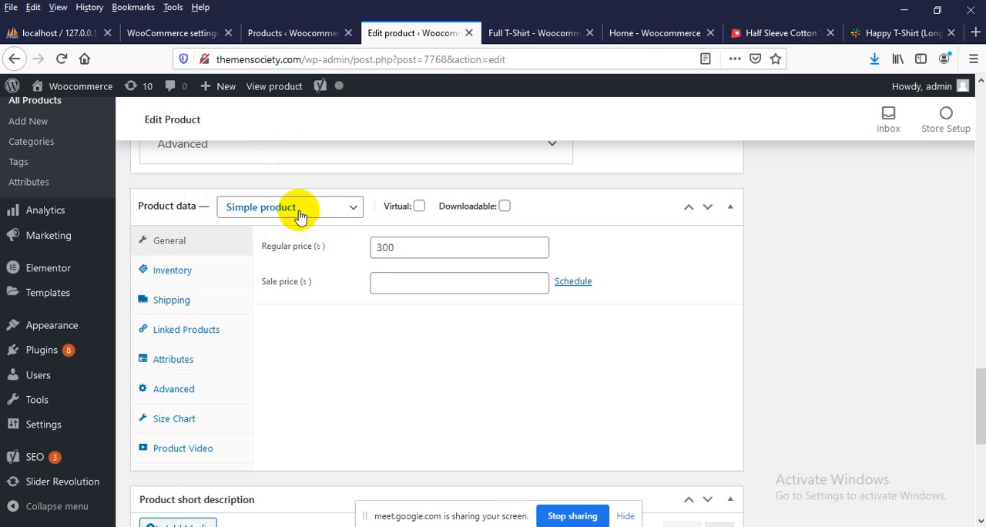
left_click(258, 222)
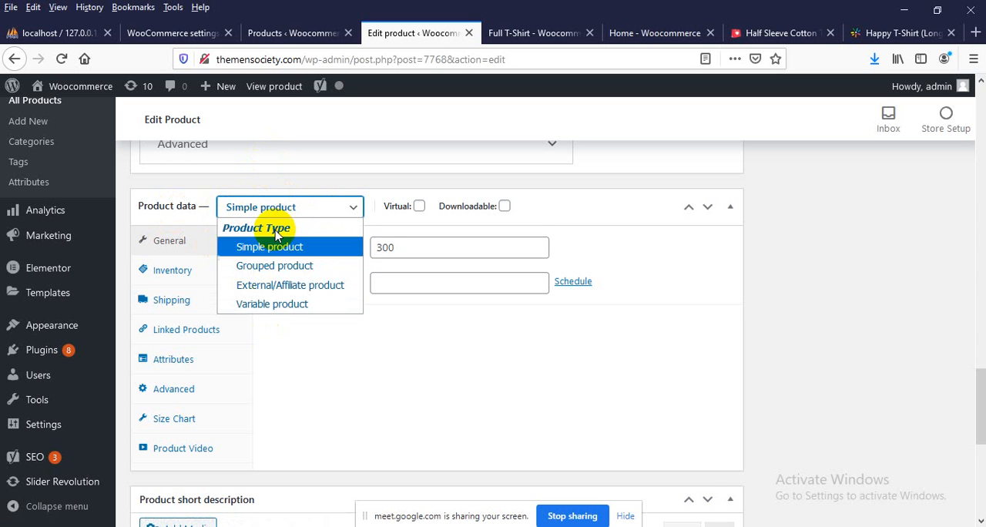
left_click(292, 304)
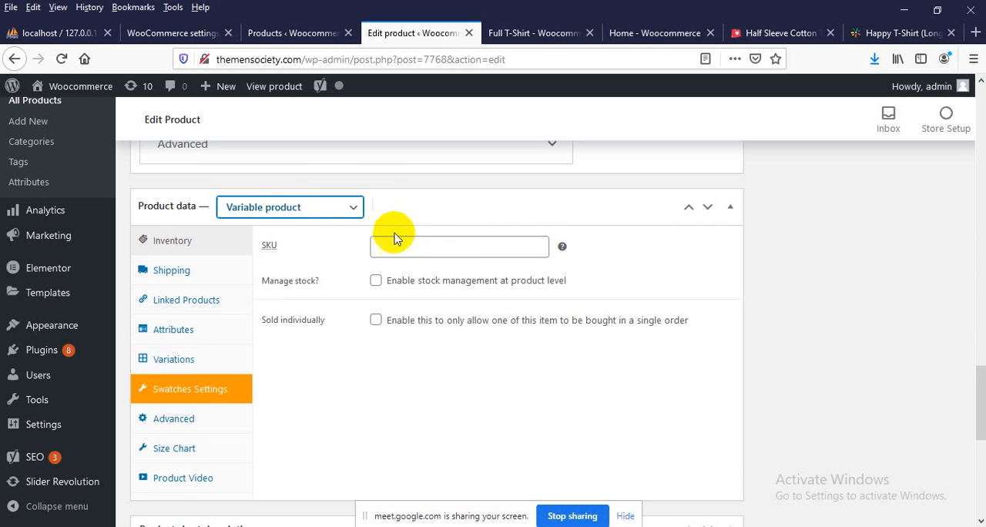
Add the existing size attribute to the Full T-Shirt product
left_click(174, 335)
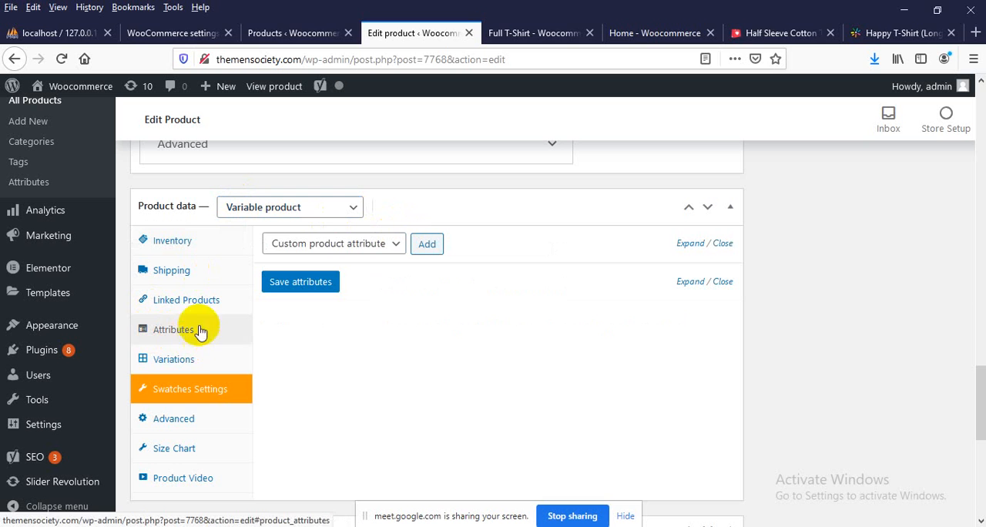
left_click(328, 244)
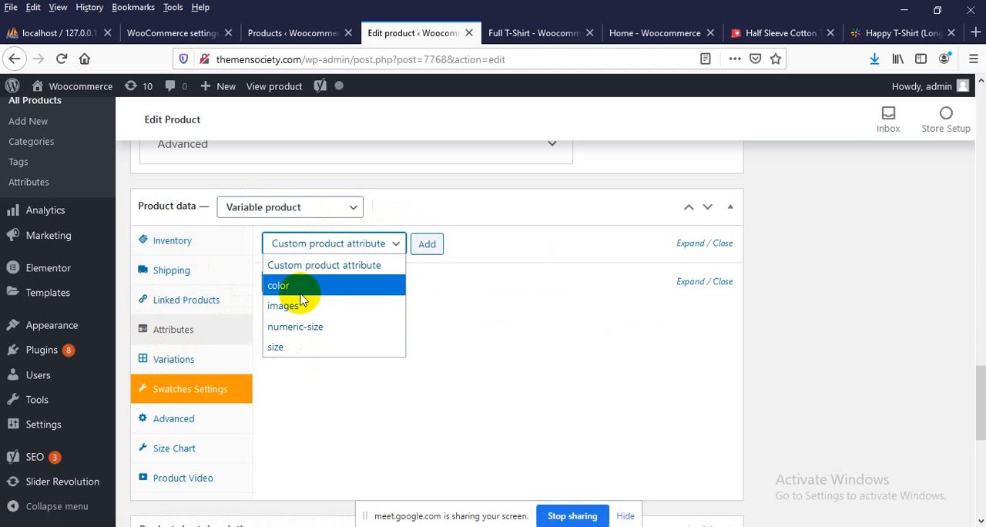
left_click(291, 349)
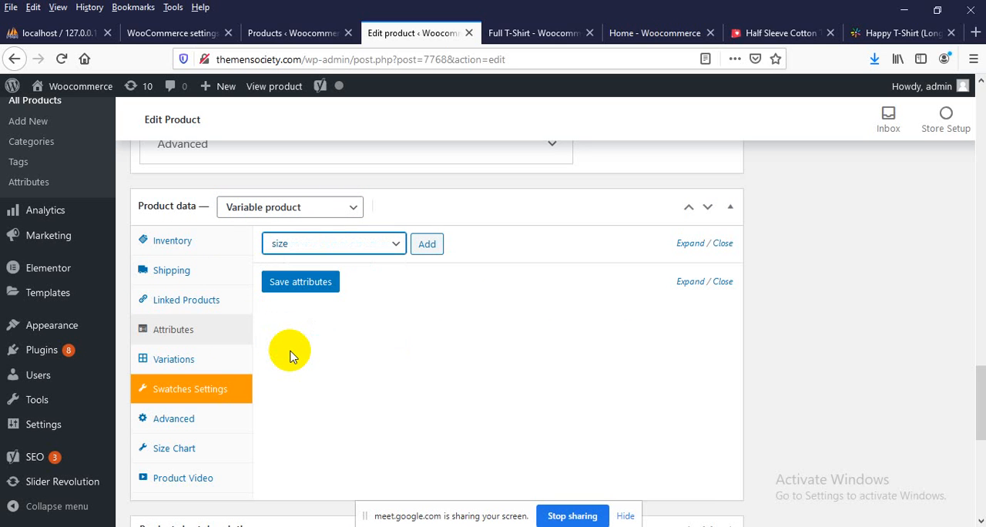
left_click(429, 244)
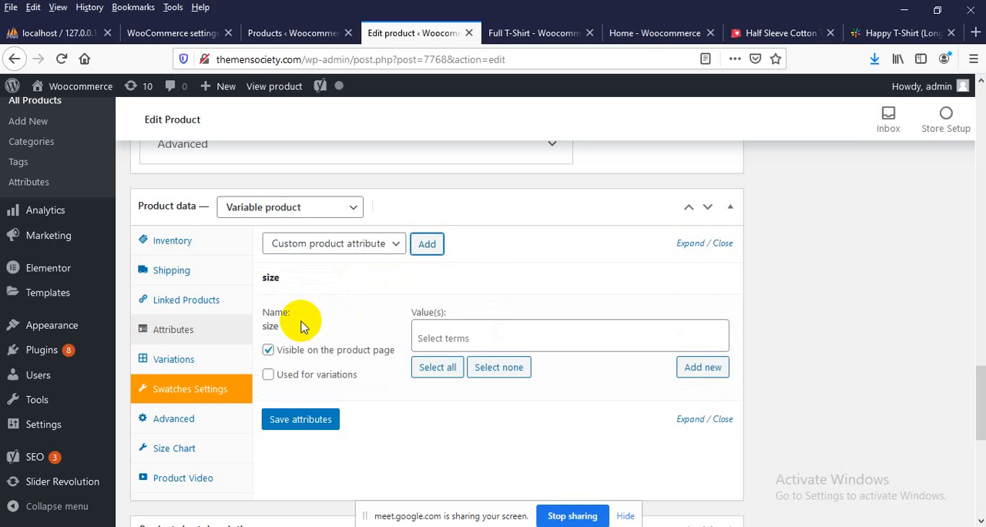
left_click(423, 336)
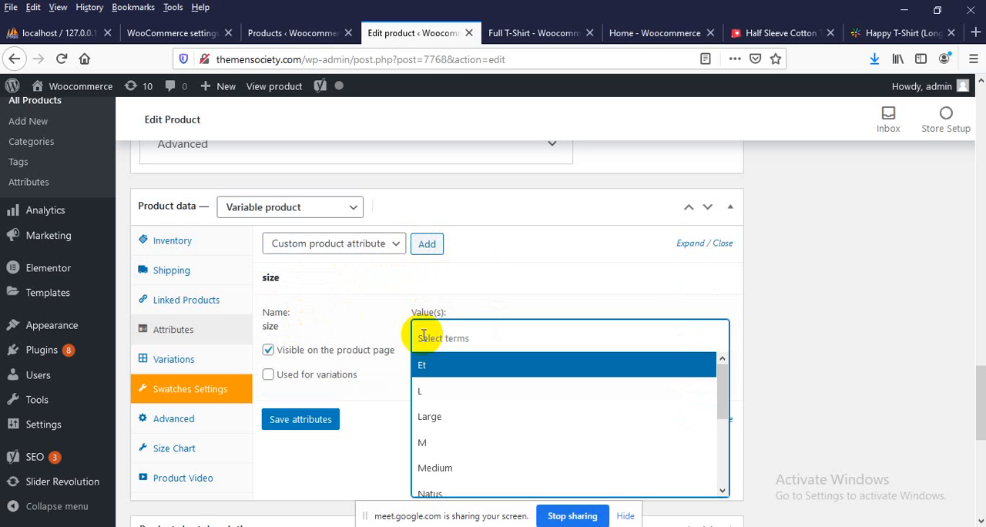
scroll(427, 401, "down", 3)
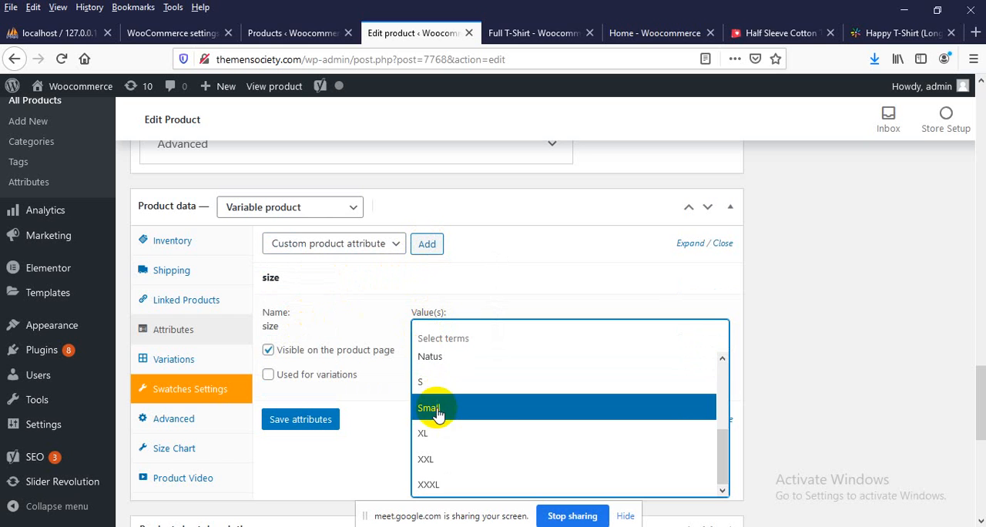
scroll(434, 431, "up", 4)
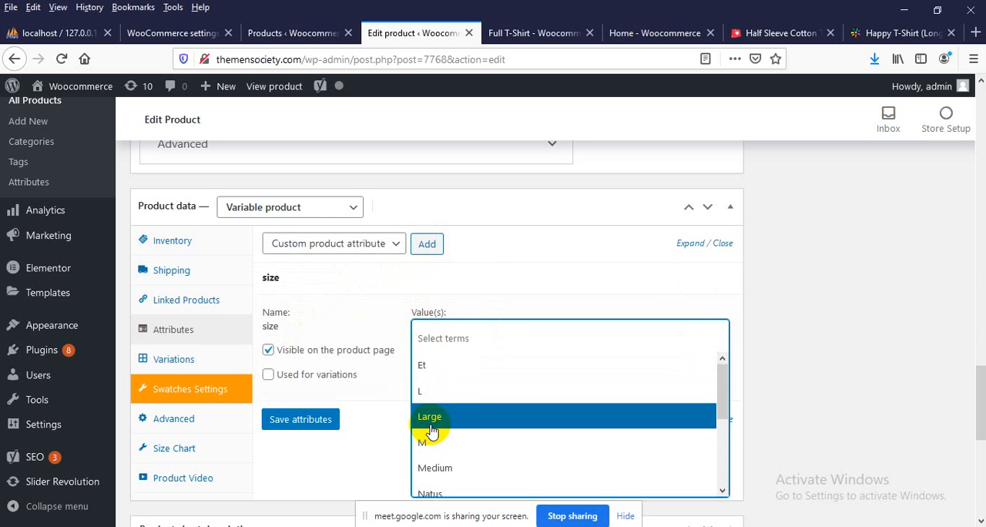
left_click(440, 338)
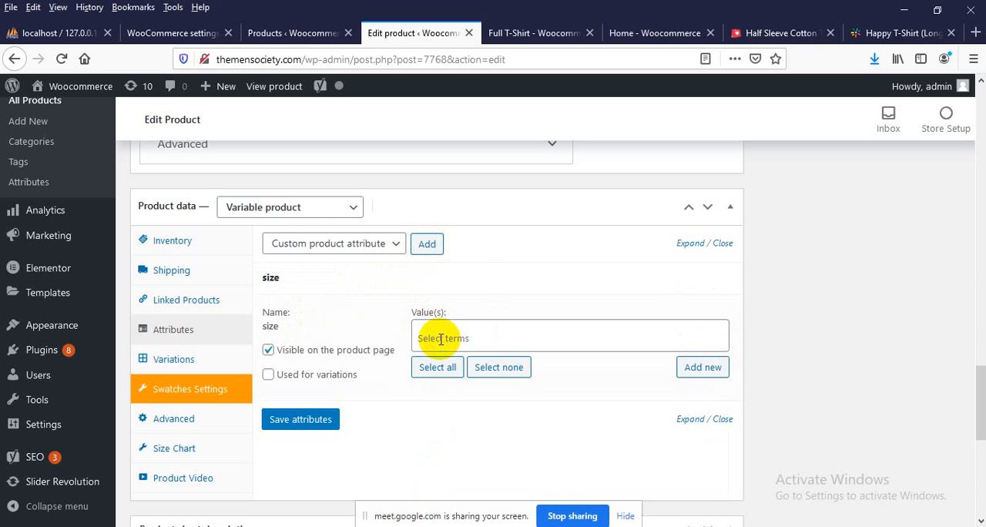
left_click(440, 339)
type("small")
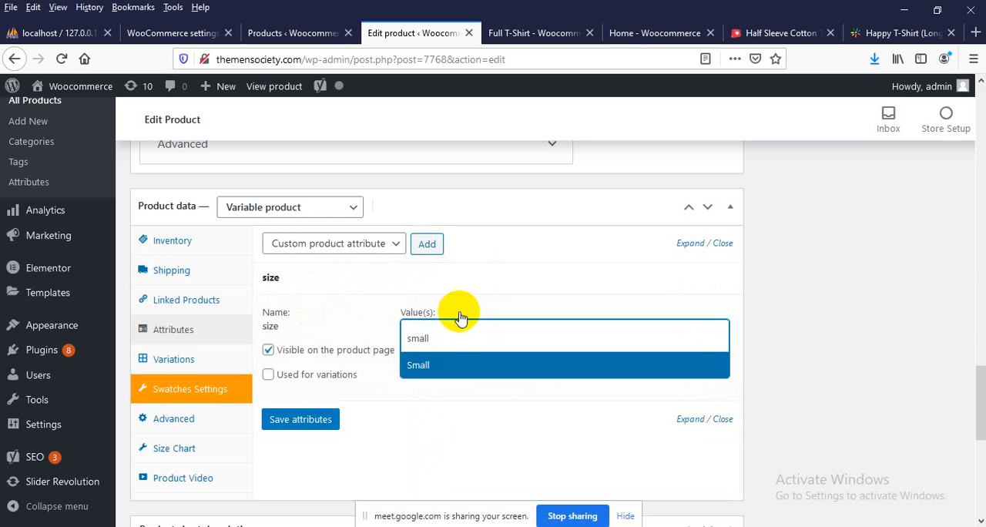
left_click(430, 454)
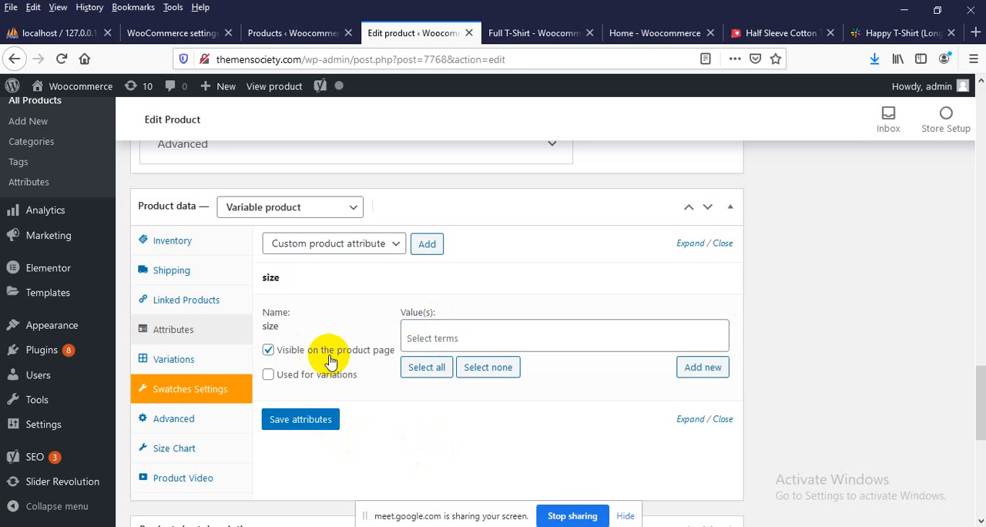
left_click(442, 332)
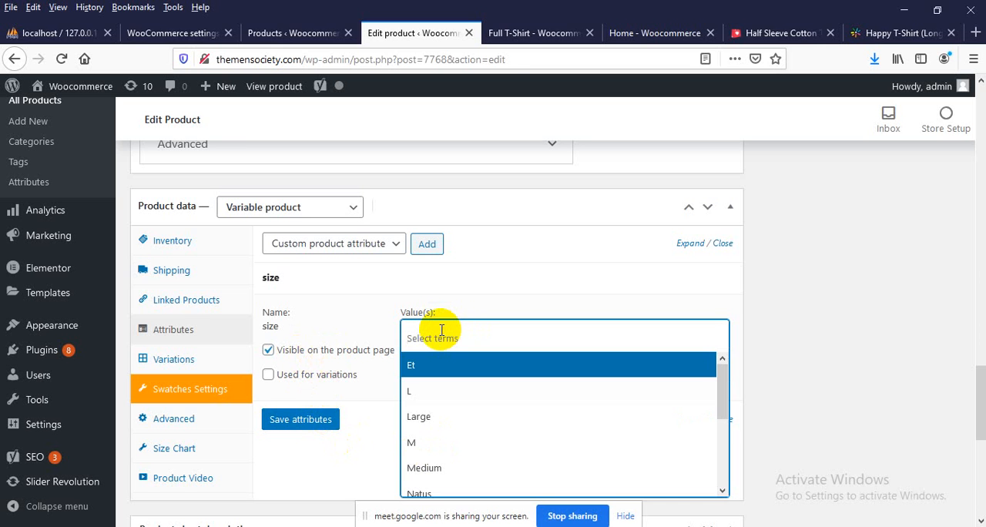
type("Small")
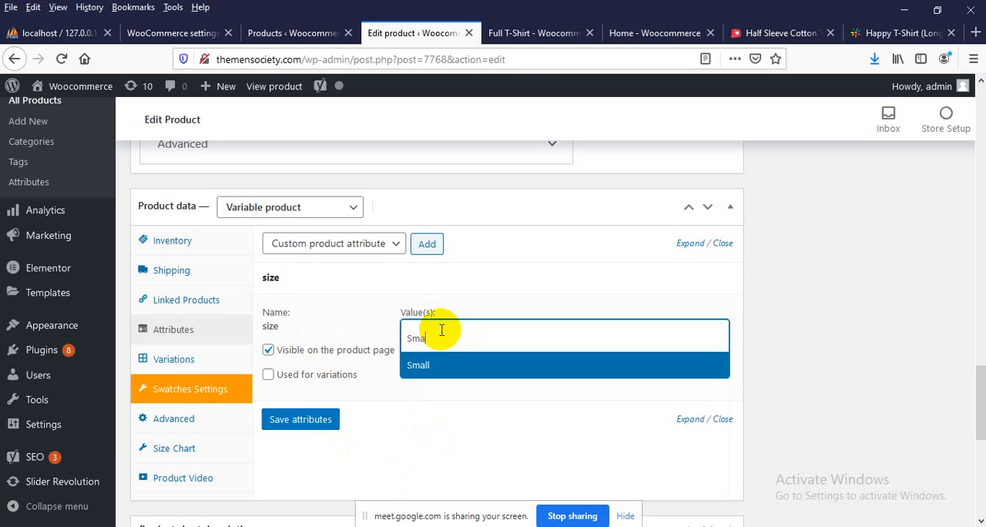
Enable the size attribute for variations and add Small as its value
left_click(342, 375)
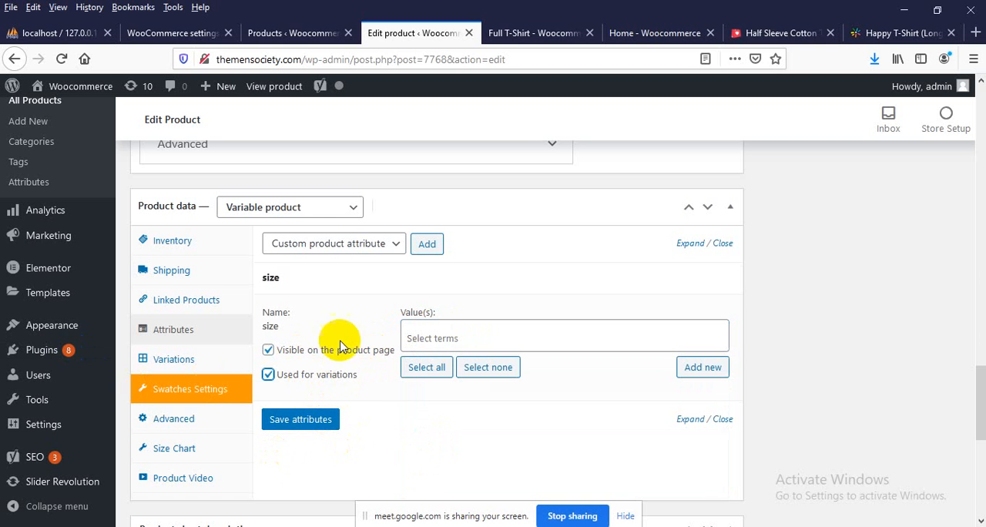
left_click(504, 339)
type("Small")
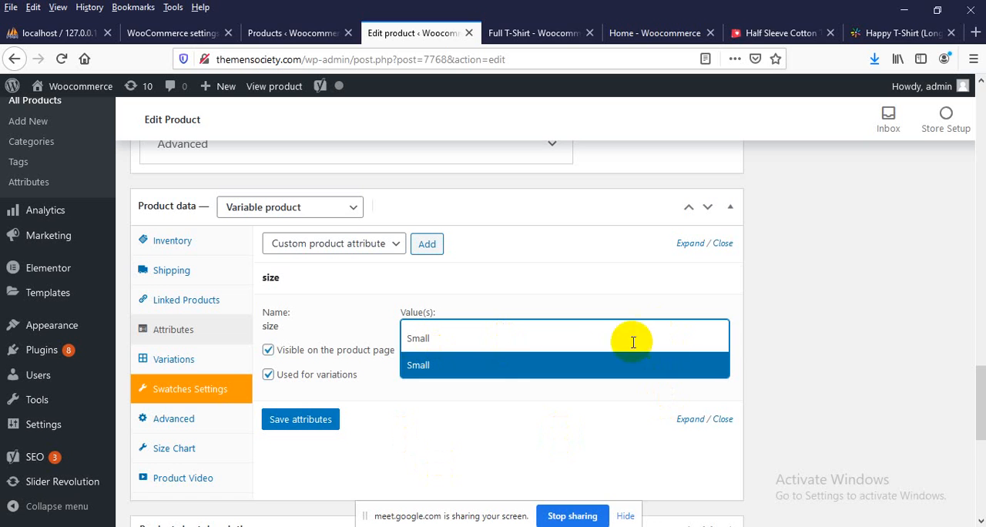
left_click(568, 341)
left_click(531, 341)
left_click(530, 346)
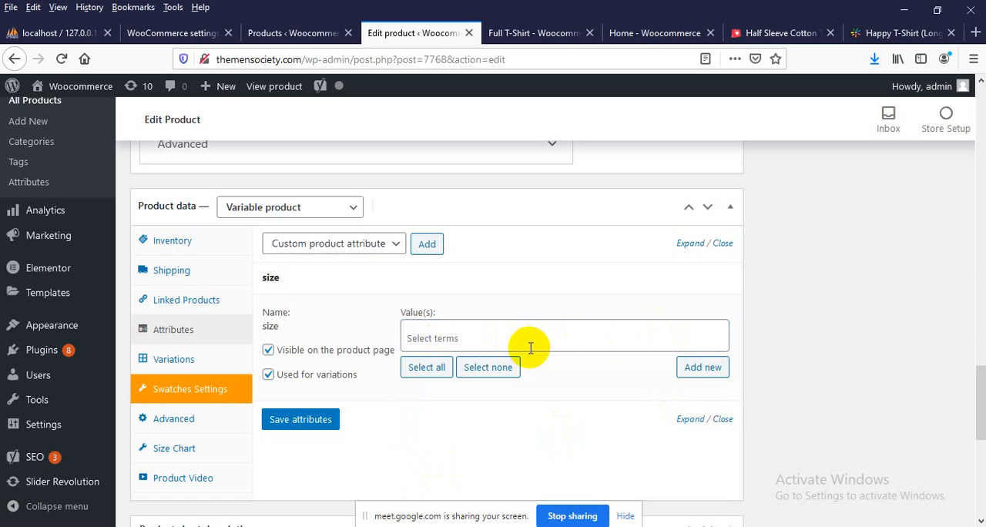
left_click(531, 345)
type("small")
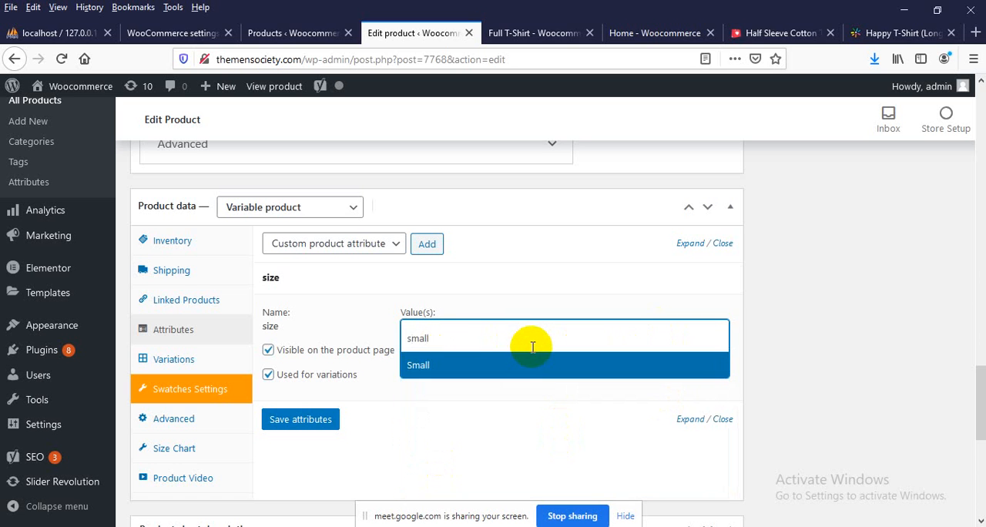
left_click(409, 368)
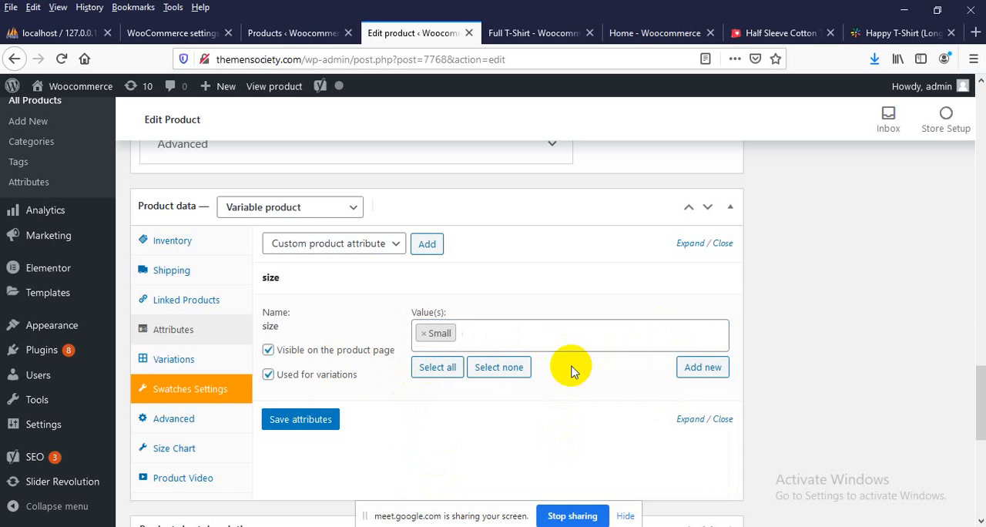
Add the existing term Medium to the size attribute's values
left_click(702, 367)
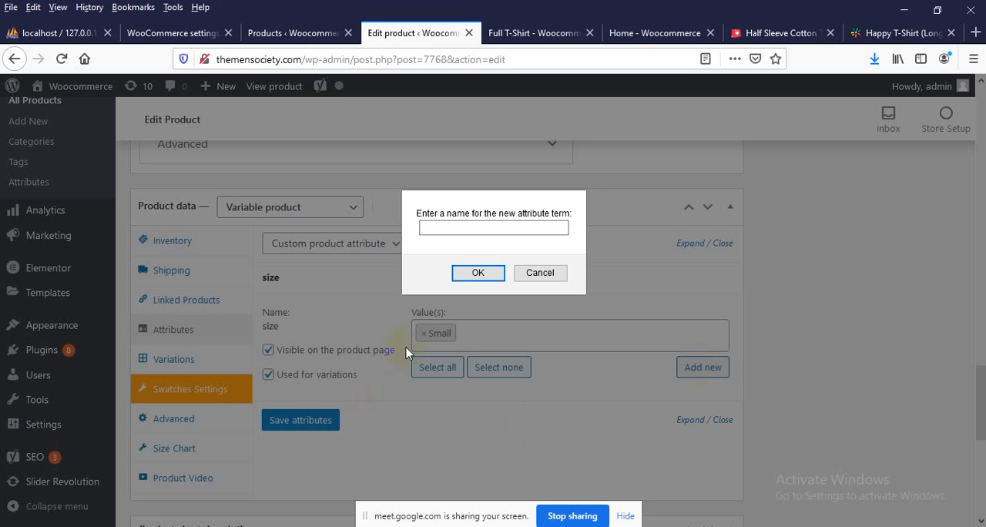
left_click(539, 272)
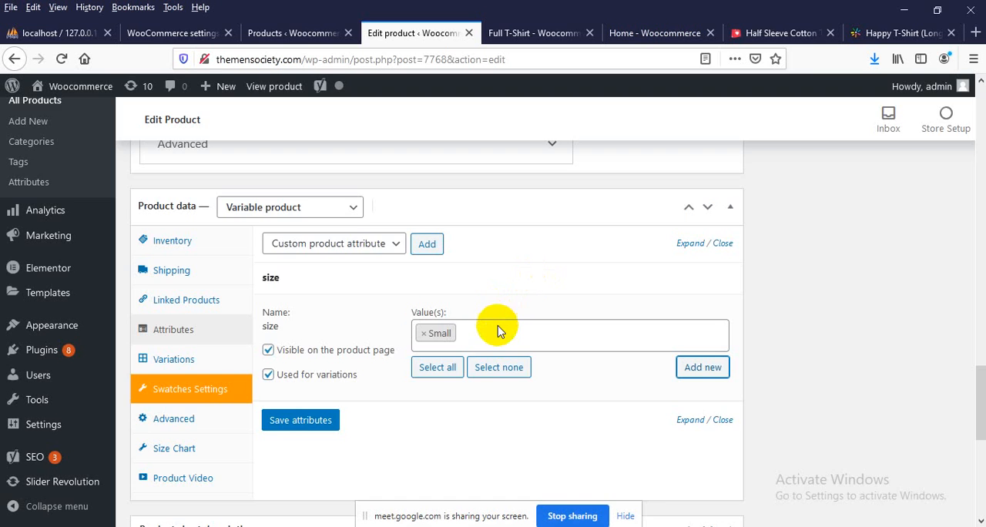
left_click(490, 334)
left_click(490, 334)
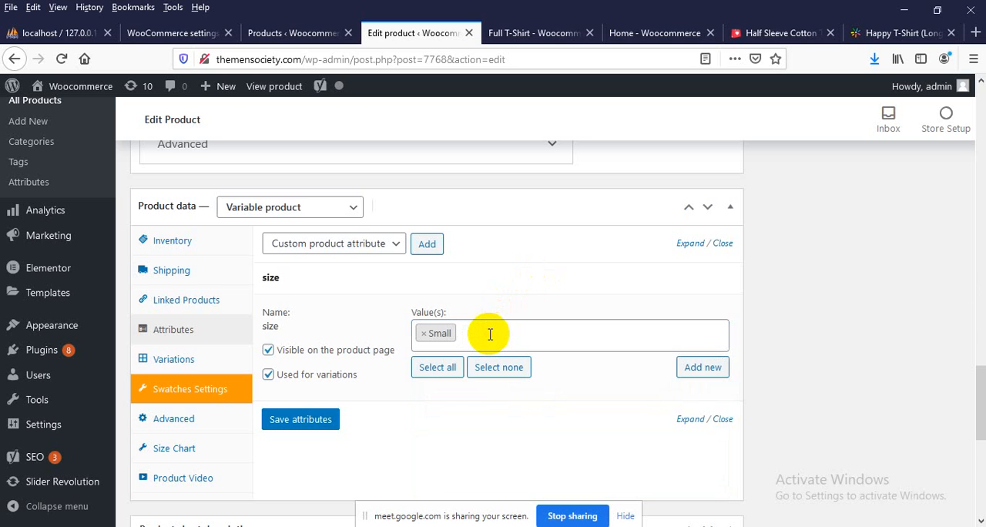
left_click(490, 335)
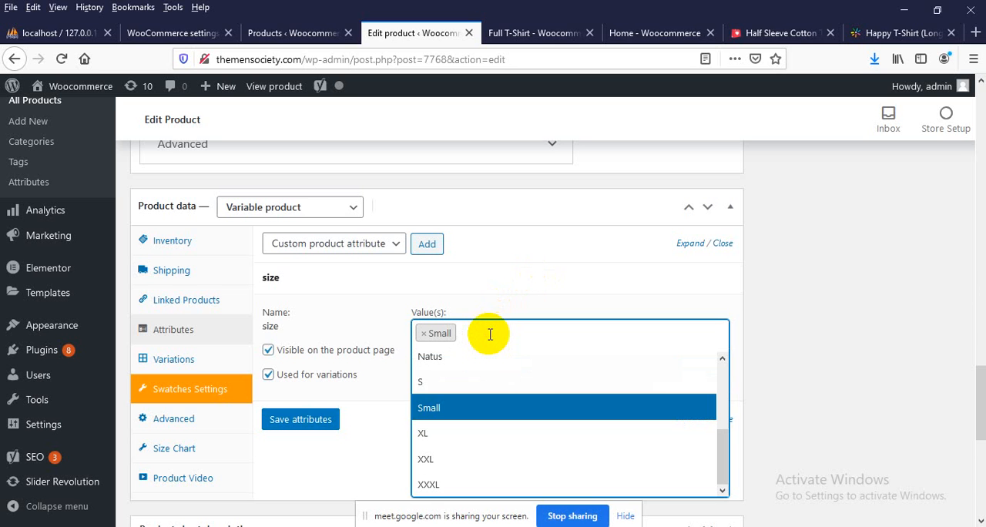
left_click(478, 334)
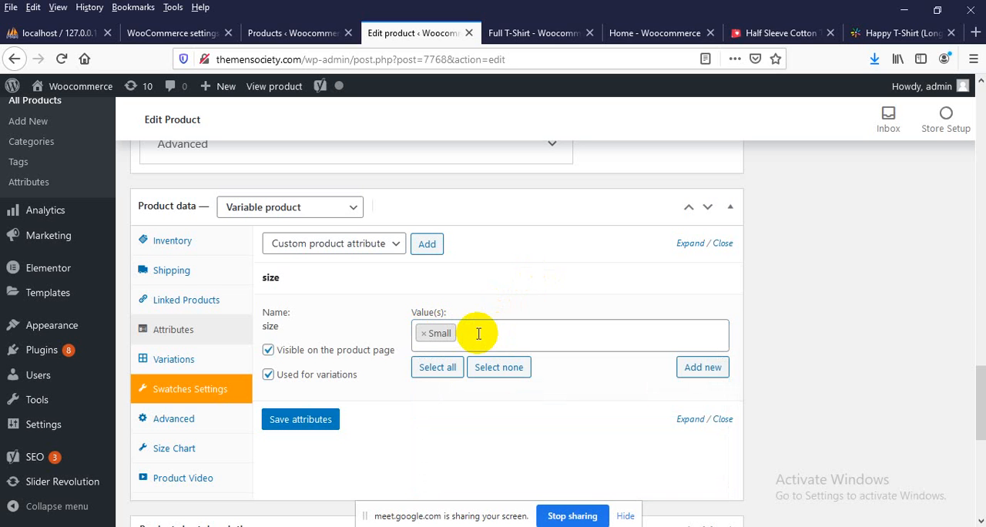
left_click(477, 333)
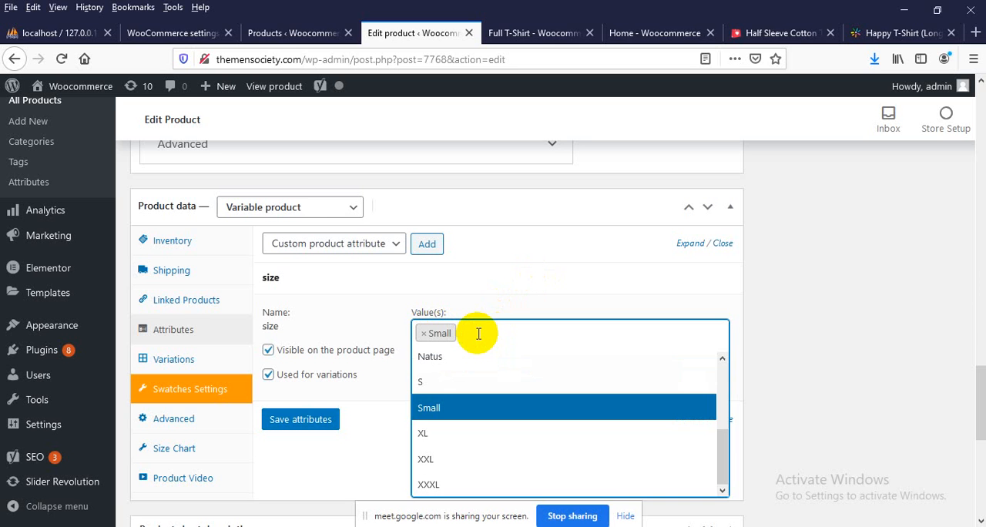
type("Med")
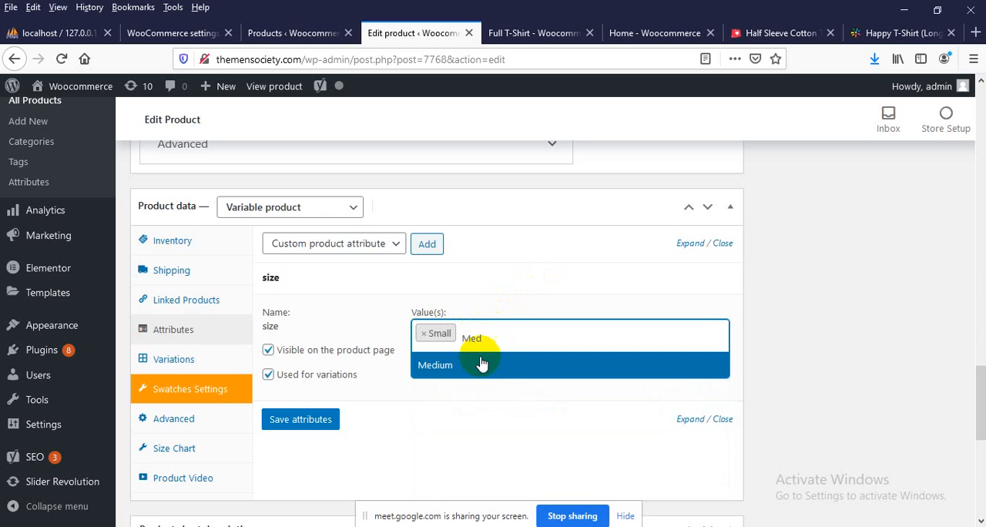
left_click(468, 366)
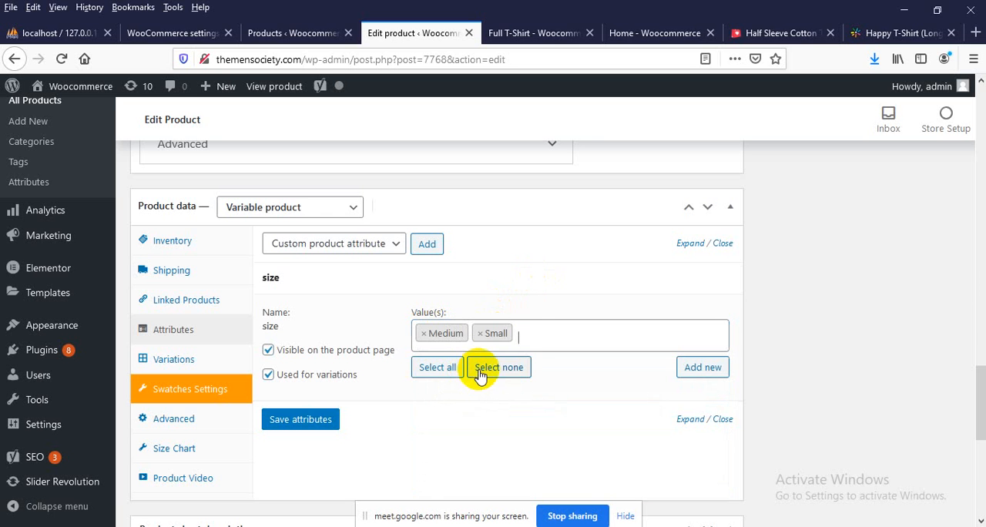
Add Large to the size attribute's values and save the product attributes
left_click(542, 336)
left_click(543, 336)
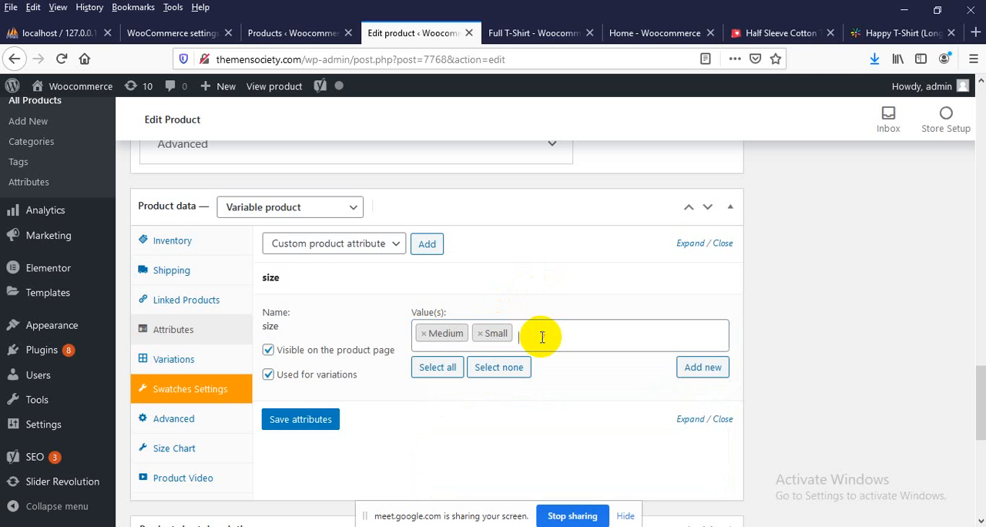
left_click(543, 336)
left_click(542, 337)
left_click(543, 337)
type("Large")
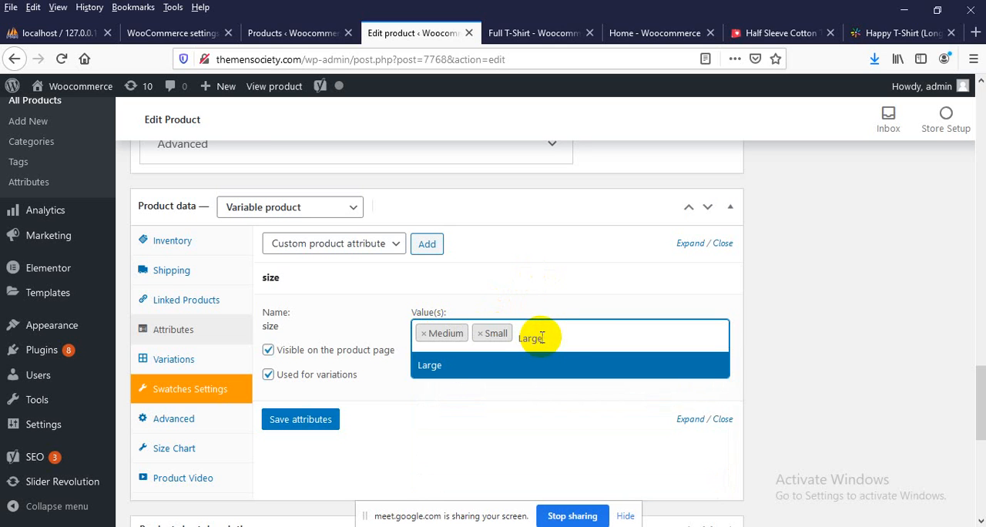
left_click(365, 452)
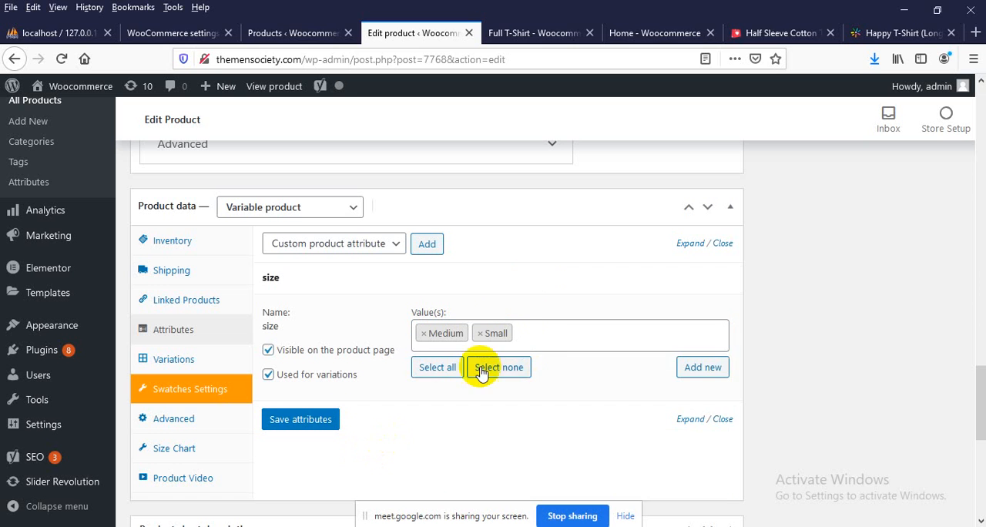
left_click(533, 335)
type("Lar")
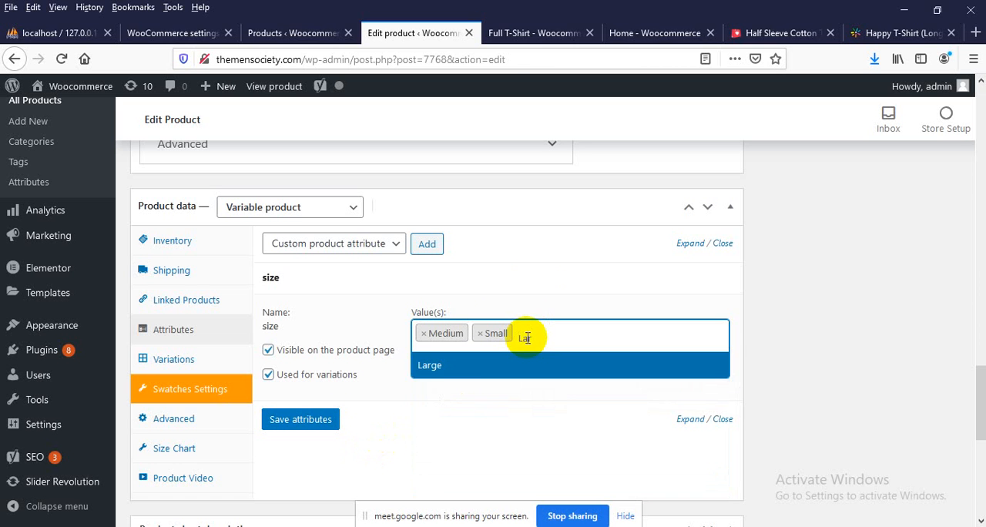
left_click(462, 366)
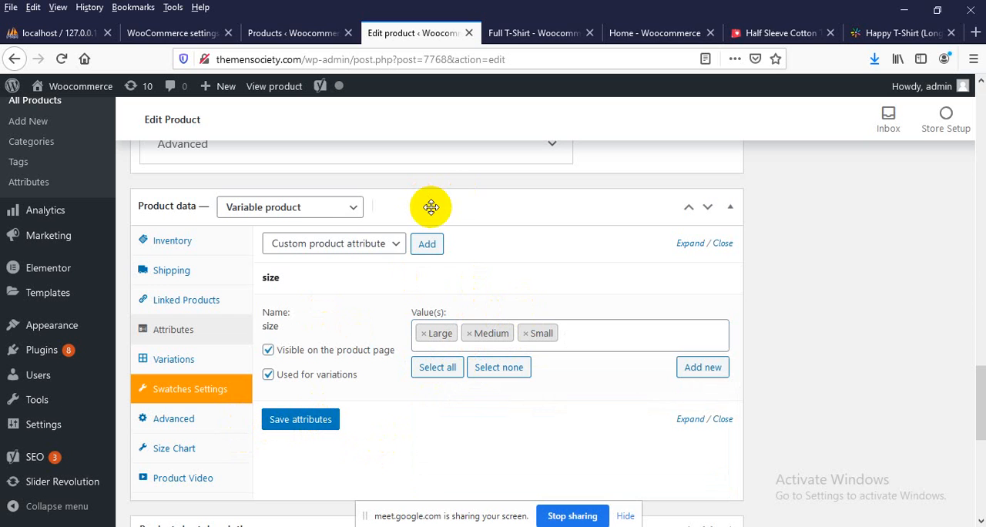
left_click(297, 422)
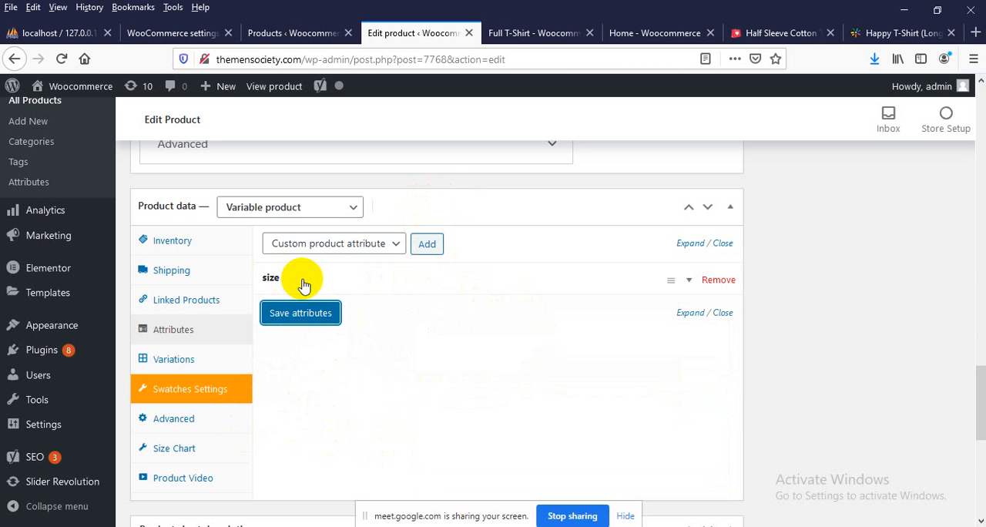
left_click(694, 281)
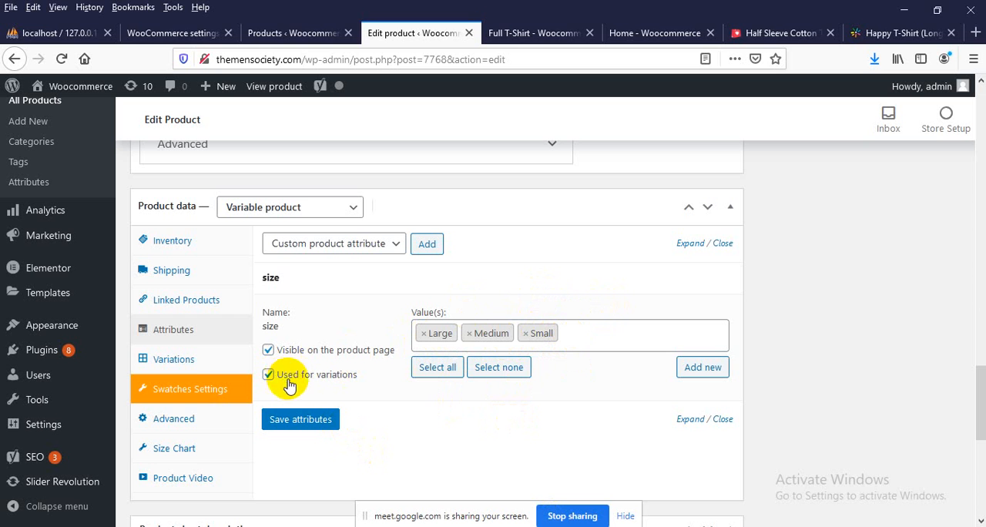
Add a single variation to the Full T-Shirt and set its size to Small
left_click(164, 364)
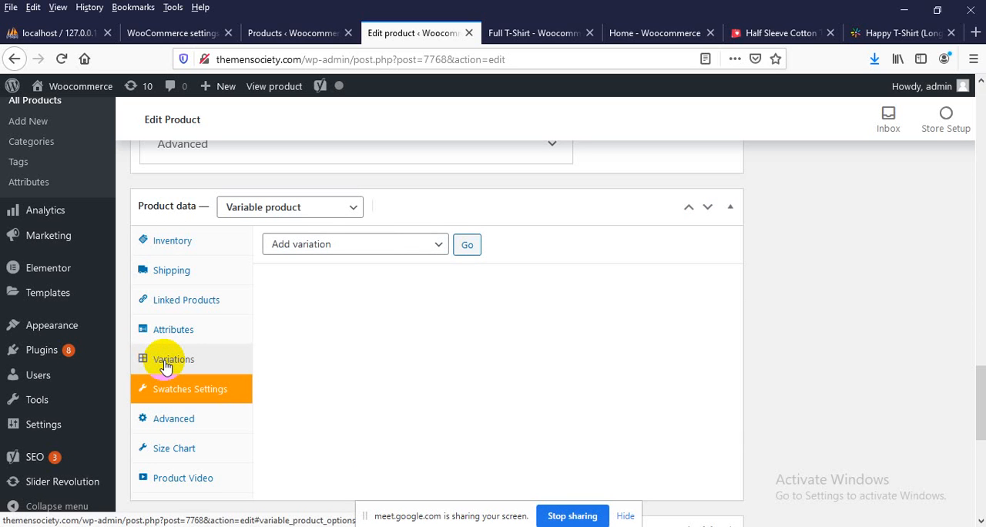
left_click(330, 251)
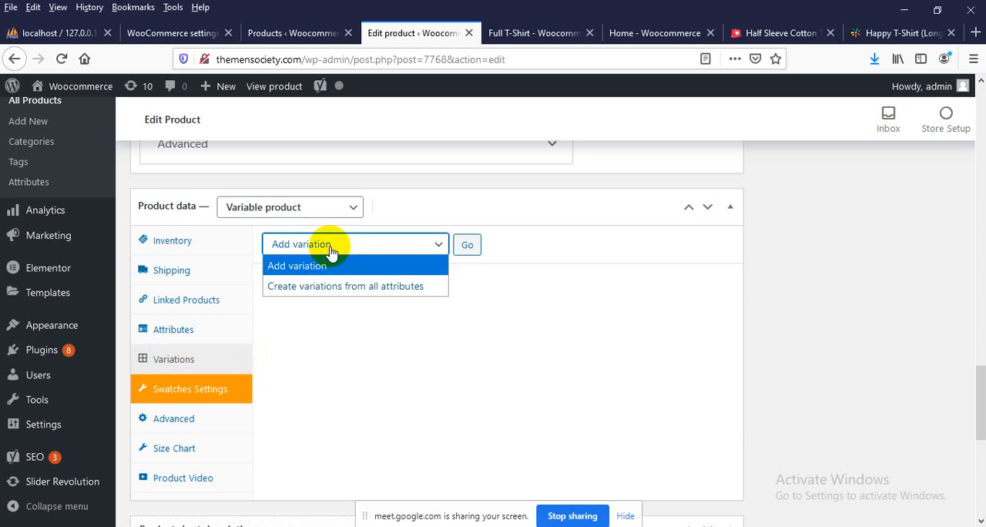
left_click(332, 252)
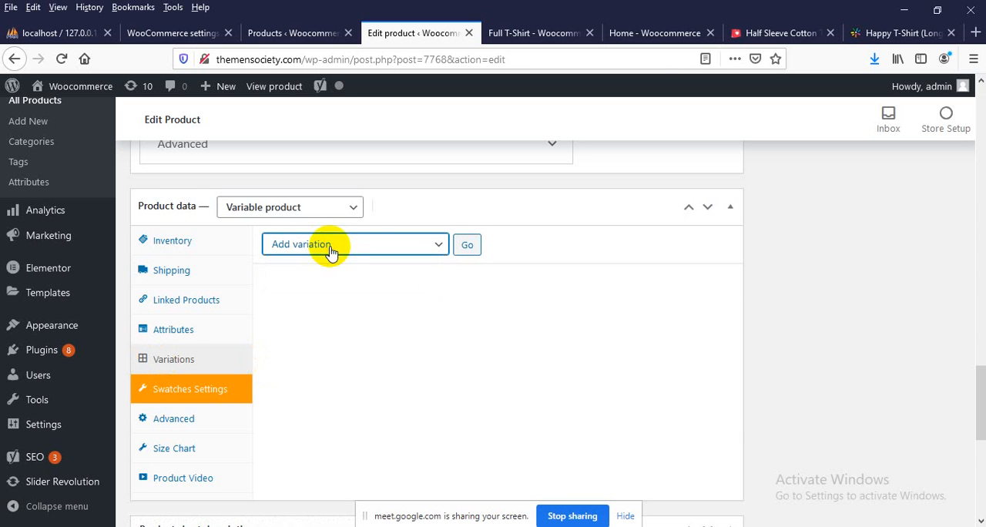
left_click(464, 247)
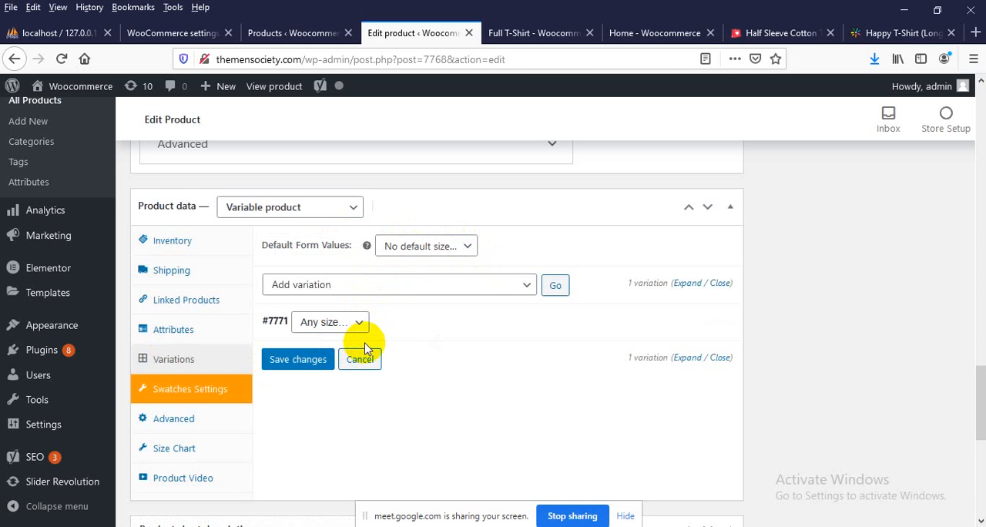
left_click(329, 324)
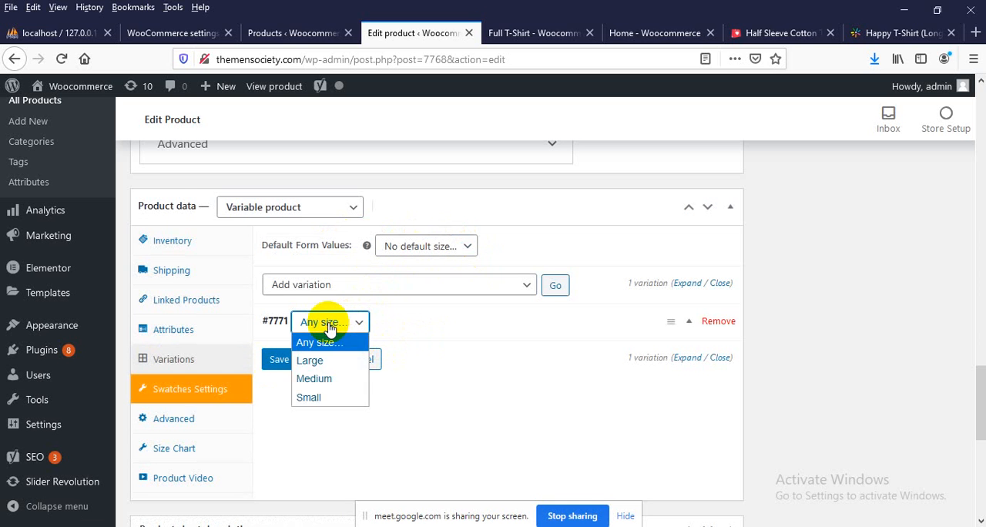
left_click(310, 398)
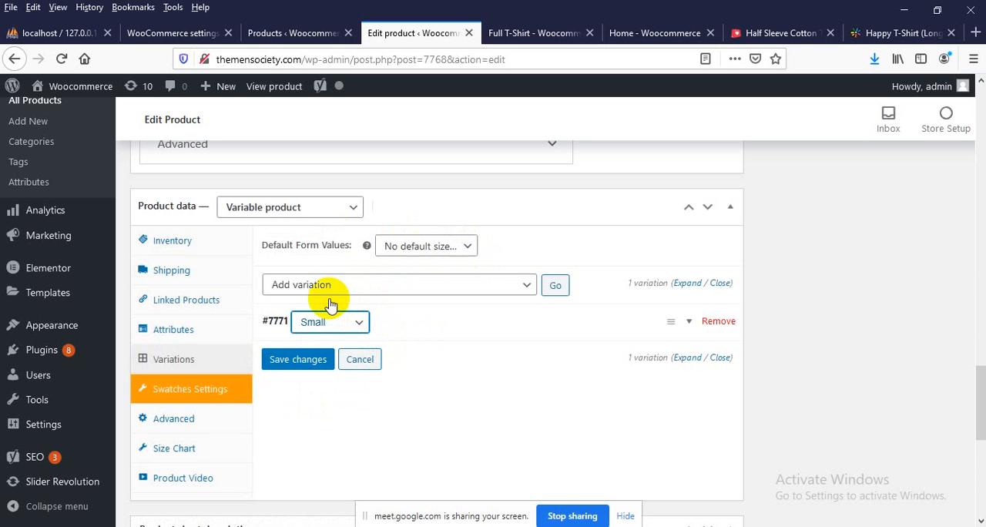
Set the Small variation's regular price to 200 and its stock status to In stock
left_click(689, 322)
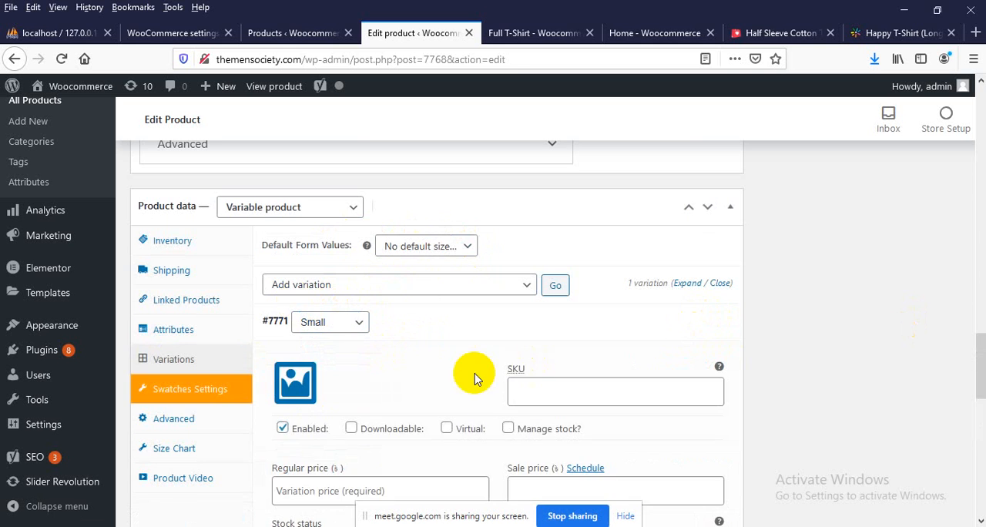
scroll(467, 374, "down", 4)
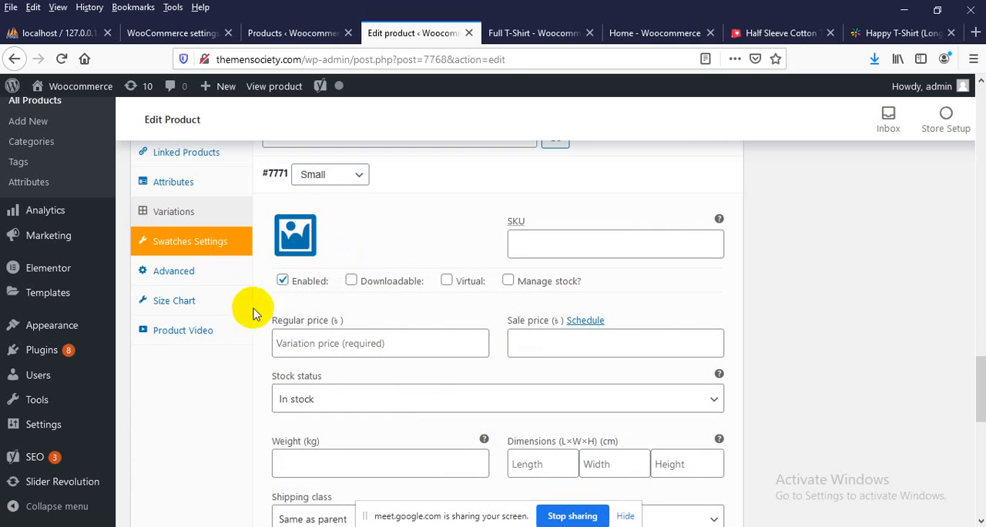
scroll(312, 312, "down", 4)
scroll(312, 312, "up", 2)
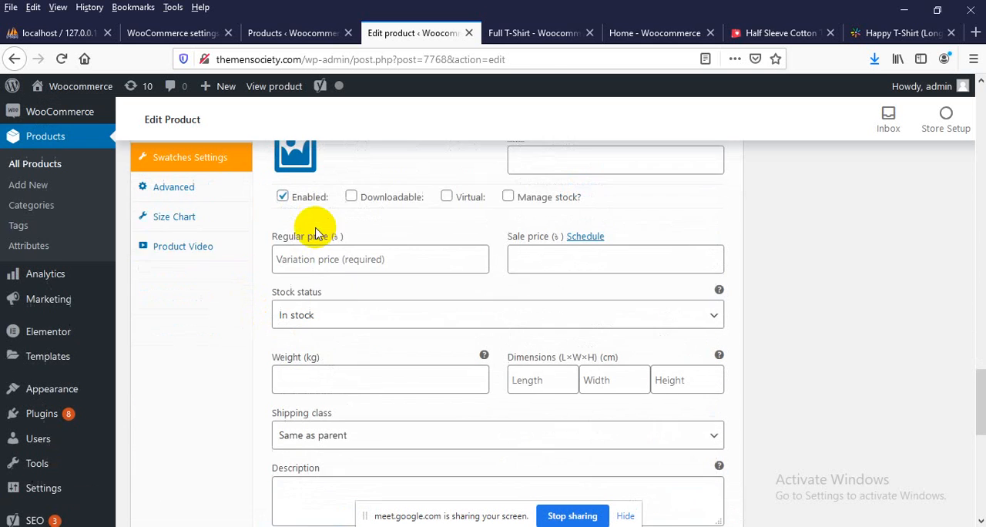
left_click(309, 269)
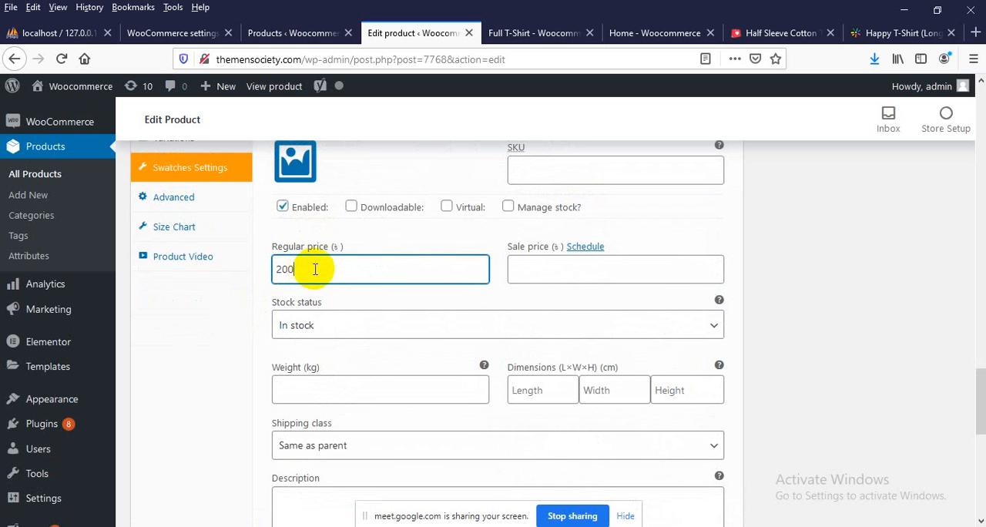
left_click(313, 325)
left_click(314, 325)
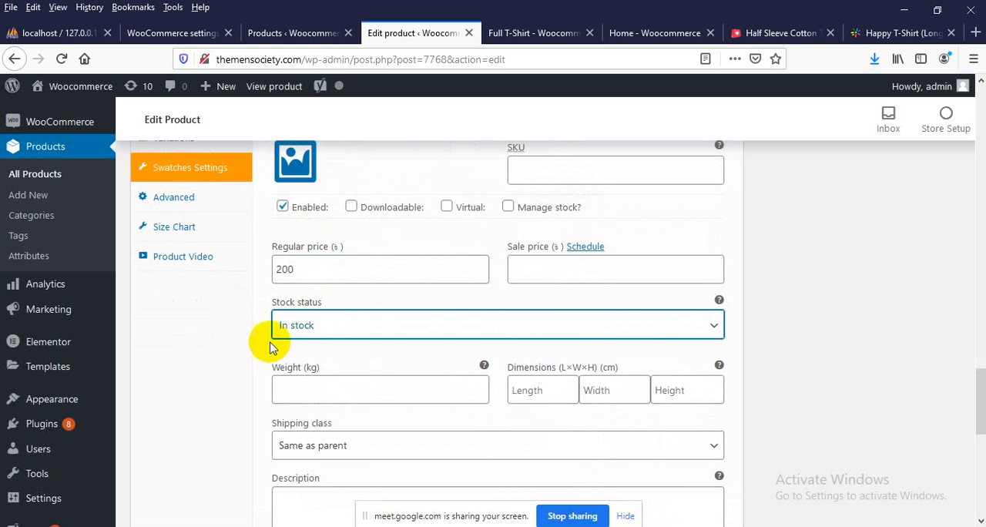
left_click(283, 324)
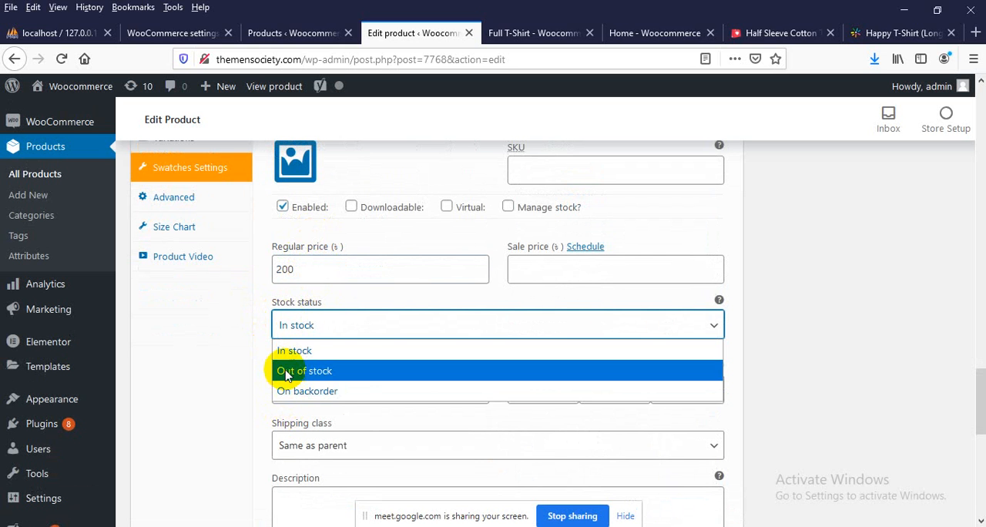
left_click(295, 324)
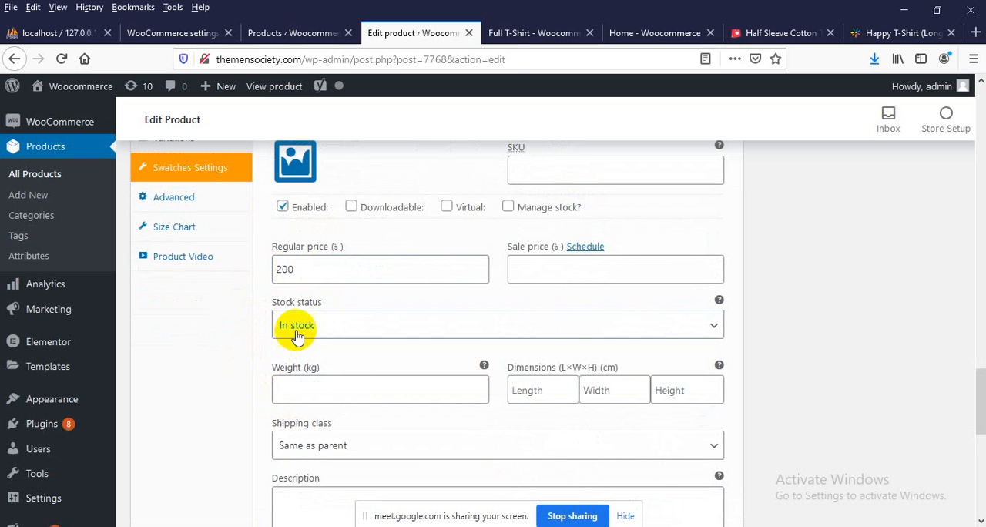
Look through the Small variation's weight, dimensions, shipping class and description fields
scroll(297, 336, "down", 2)
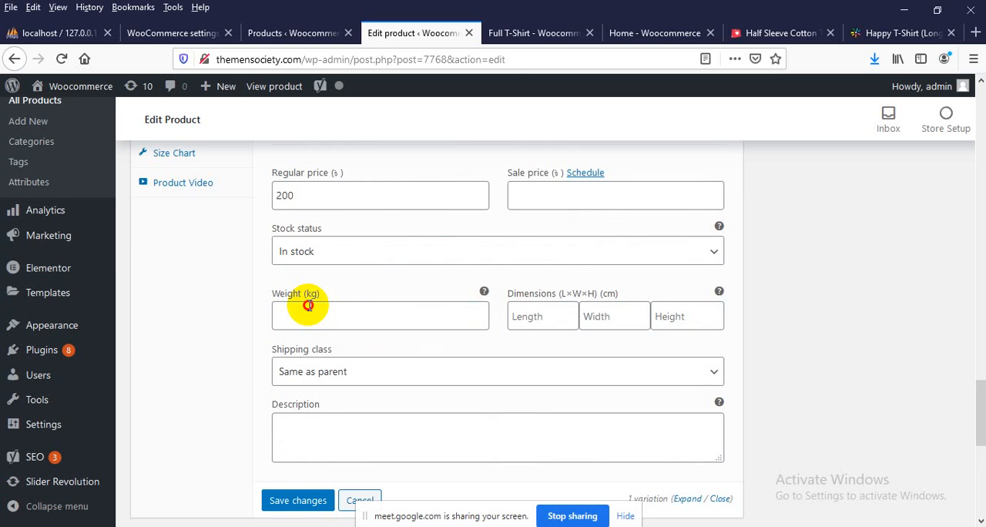
left_click(308, 306)
left_click(563, 308)
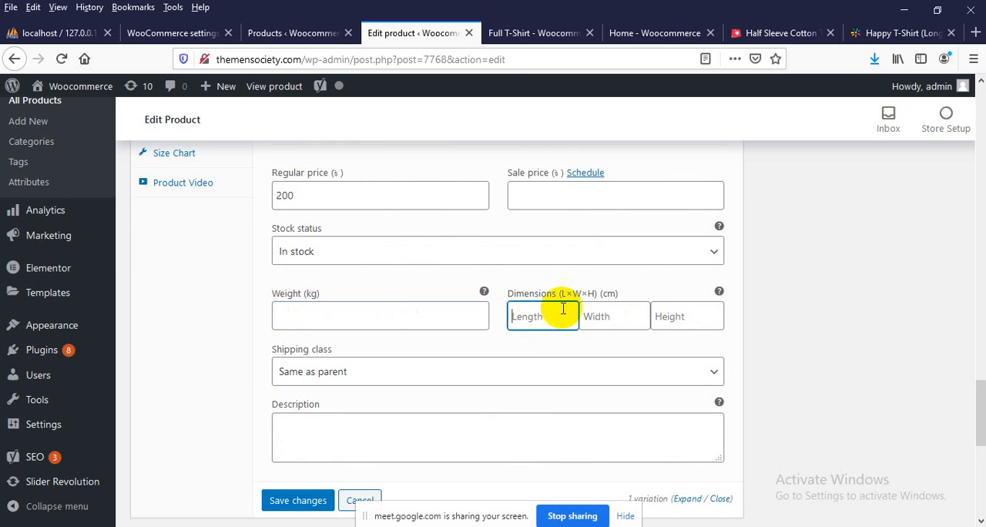
left_click(600, 309)
scroll(371, 316, "down", 2)
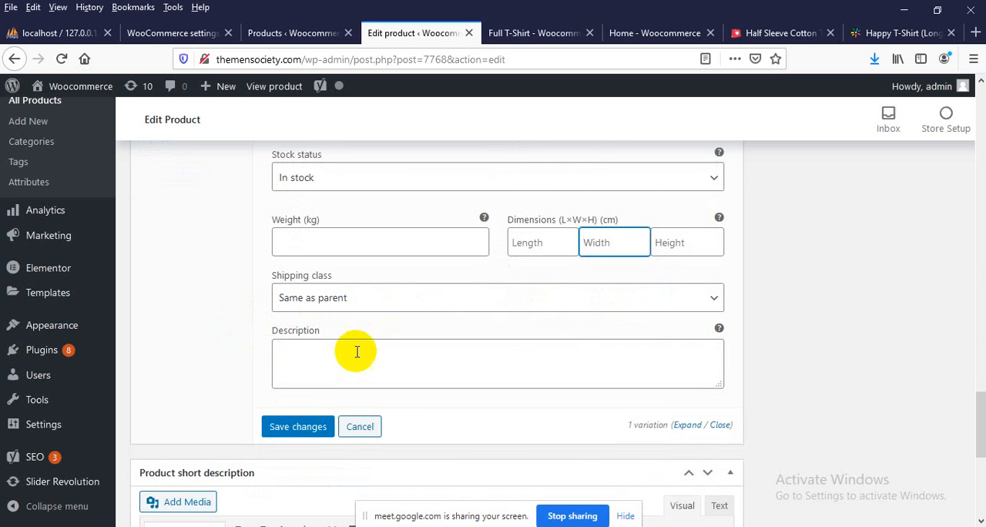
scroll(357, 352, "down", 2)
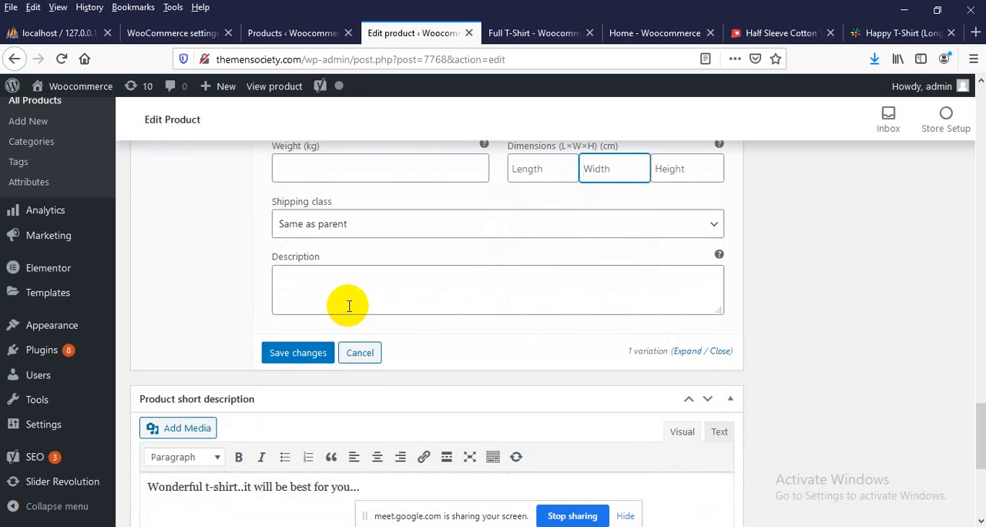
scroll(348, 305, "up", 5)
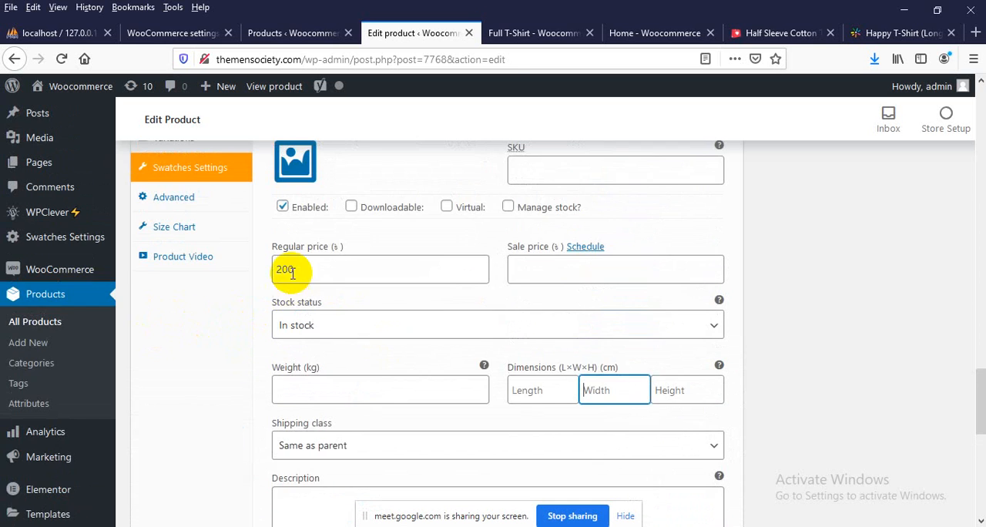
scroll(412, 313, "up", 1)
scroll(486, 346, "up", 3)
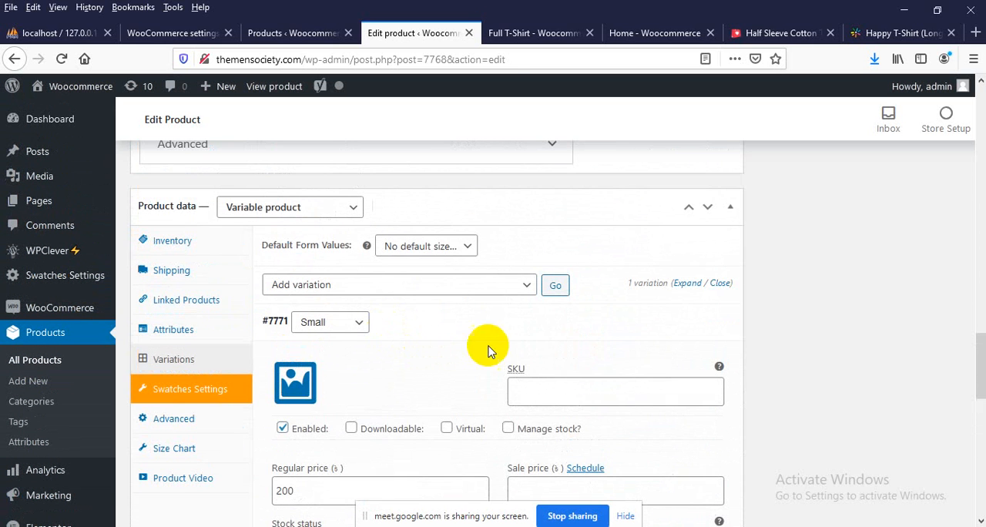
Collapse the Small variation's details and save the variation changes
mouse_move(620, 321)
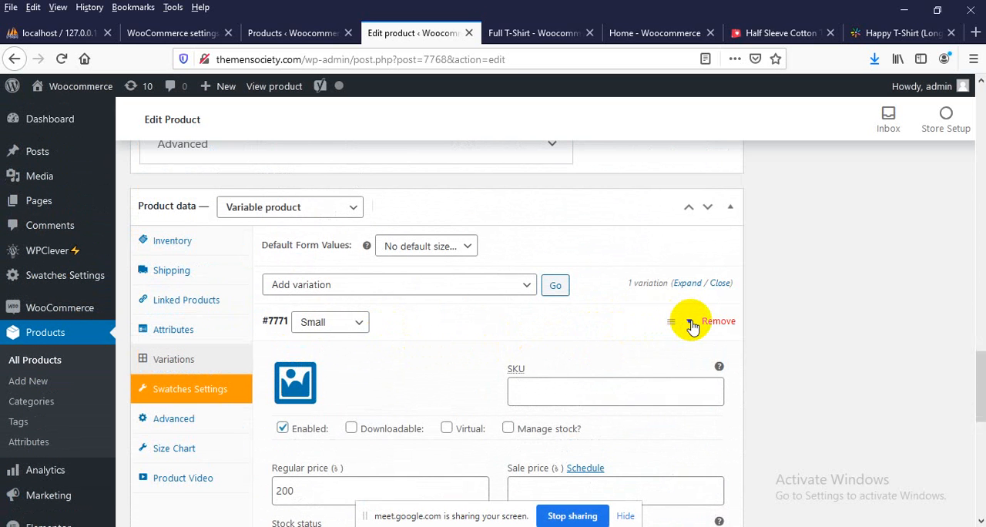
left_click(691, 323)
left_click(282, 360)
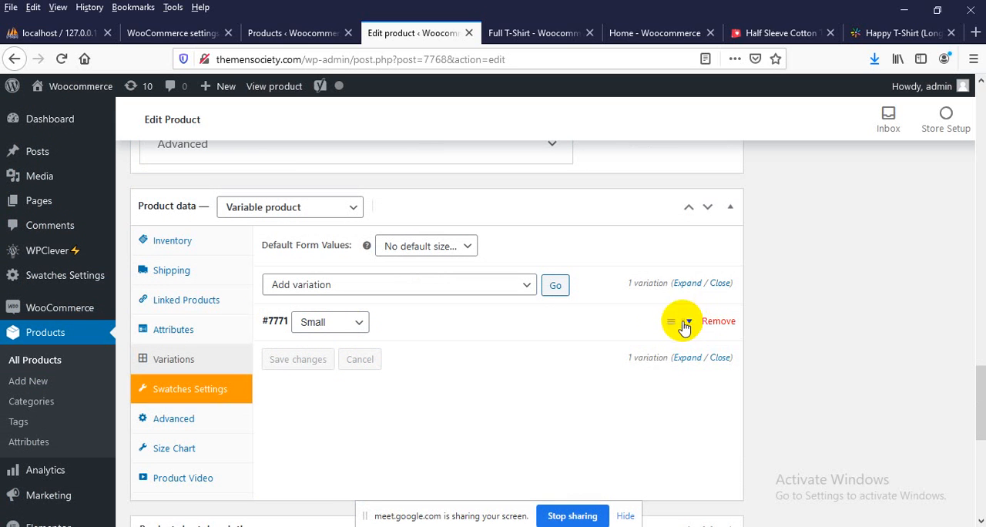
Check the saved regular price in the Small variation's details and collapse them again
left_click(686, 327)
scroll(403, 440, "down", 3)
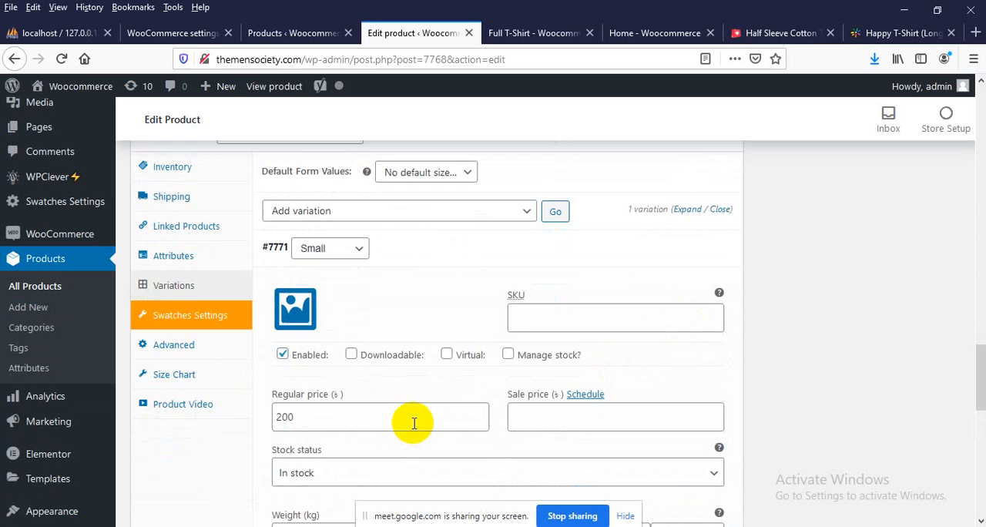
scroll(666, 361, "up", 3)
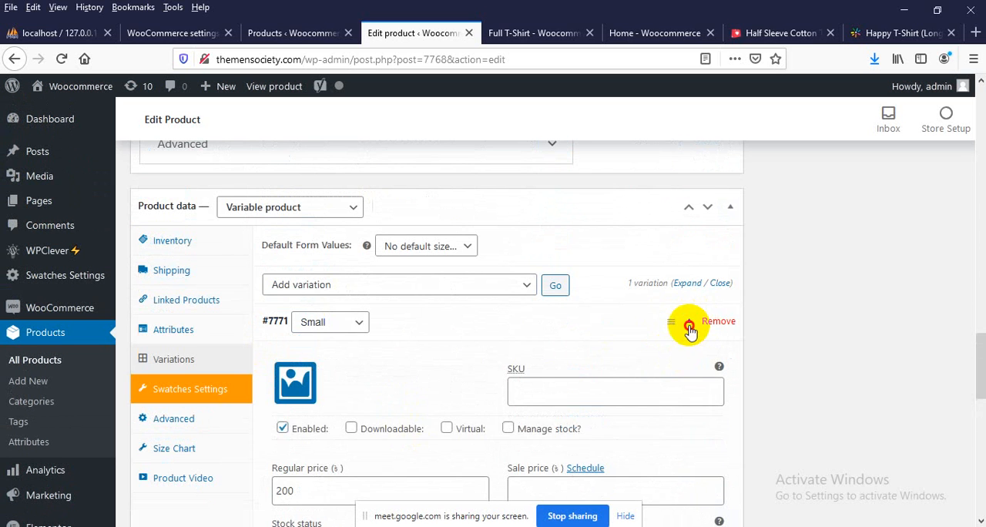
left_click(690, 328)
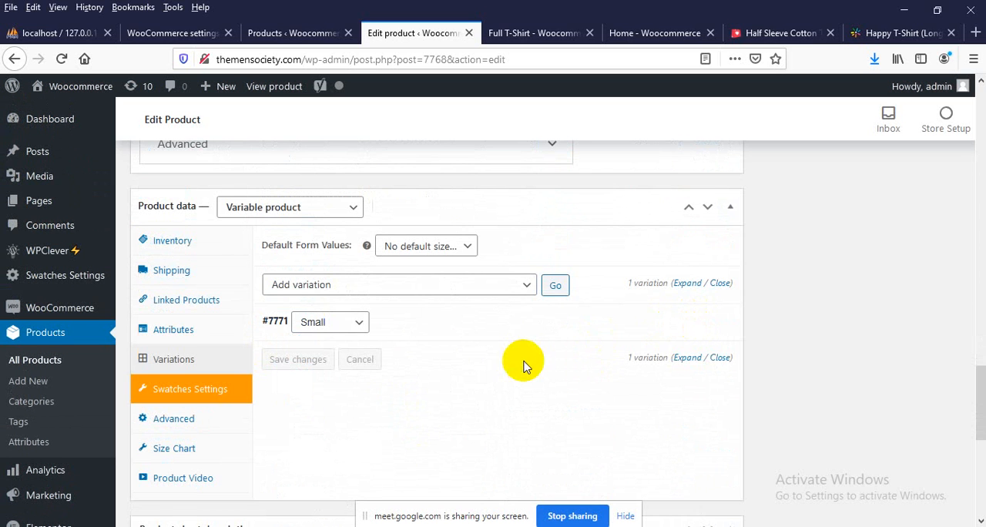
Add a second variation to the product, expand its details and set its size to Medium
left_click(556, 289)
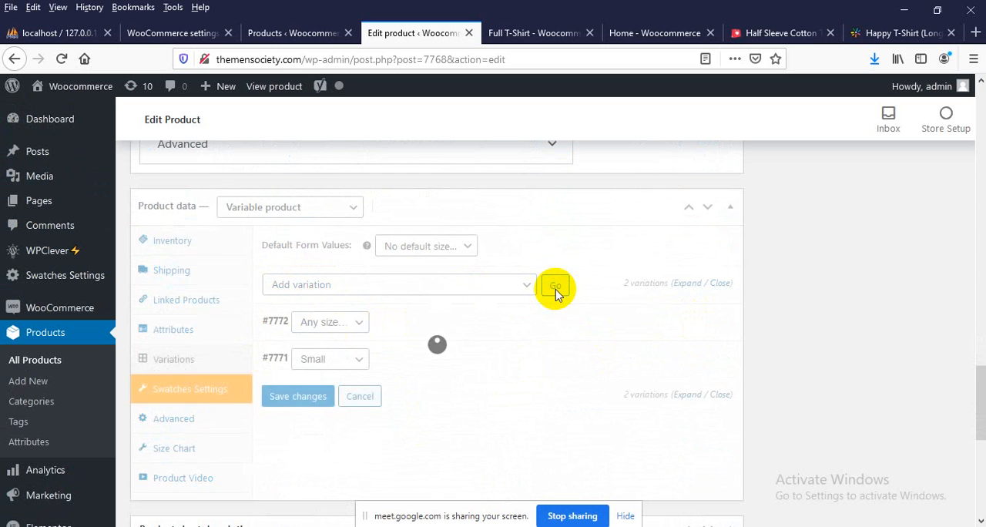
scroll(365, 270, "down", 2)
left_click(359, 255)
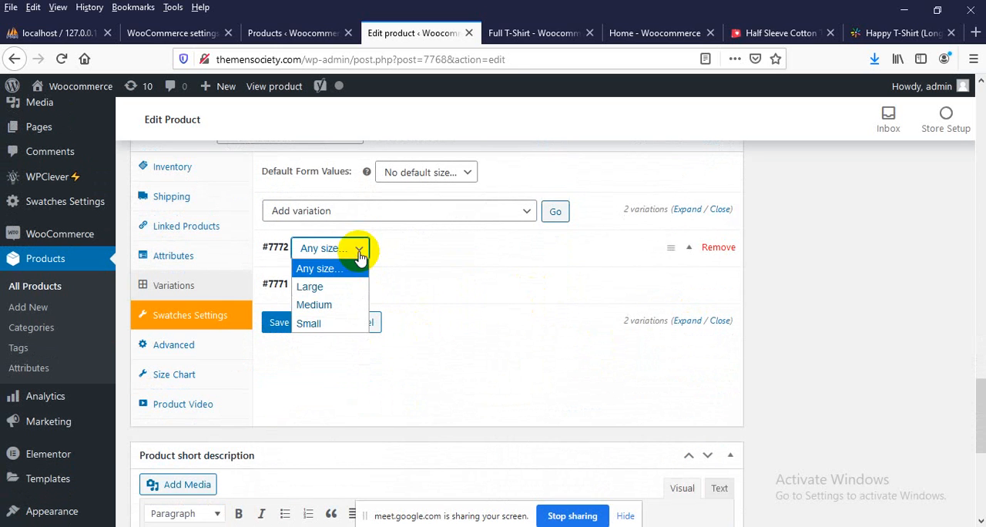
left_click(687, 250)
left_click(686, 252)
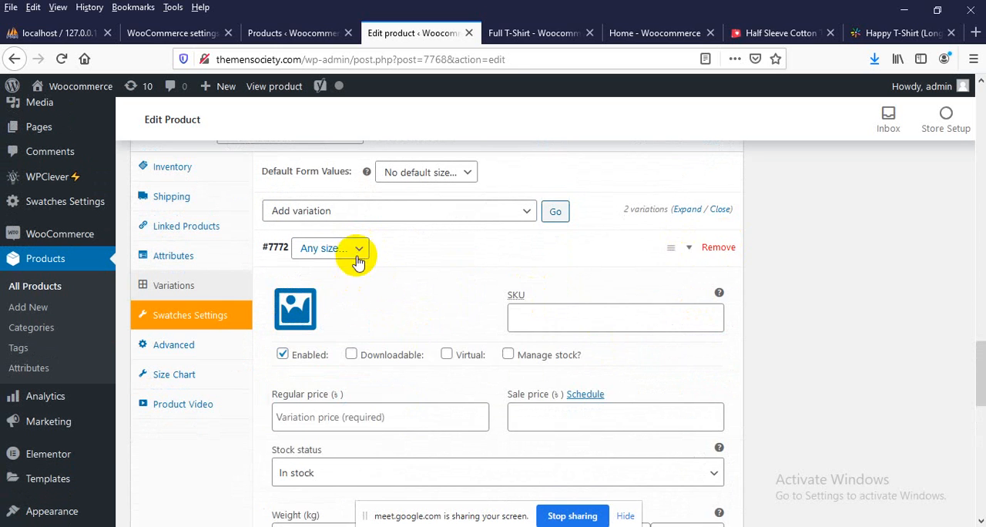
left_click(352, 251)
left_click(325, 306)
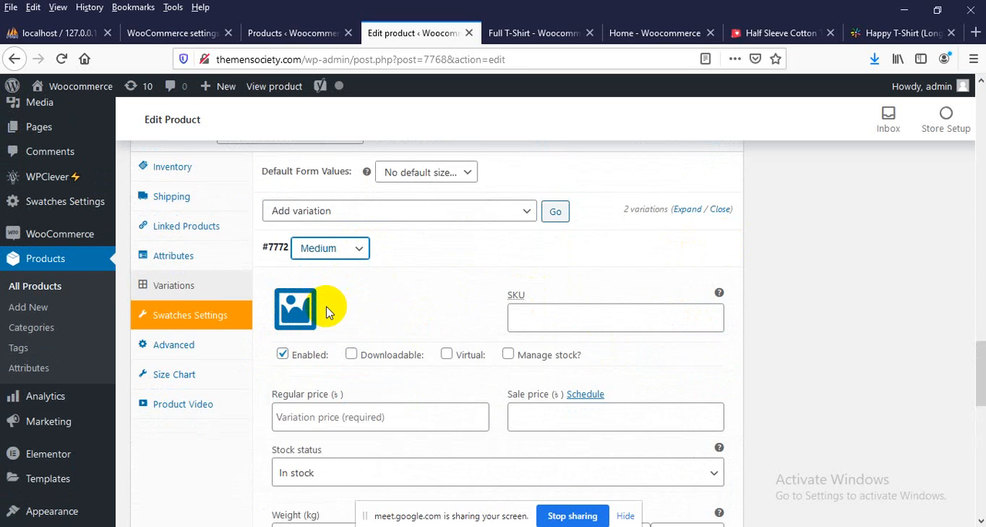
Set the Medium variation's regular price to 250 and save the variation changes
scroll(339, 378, "down", 2)
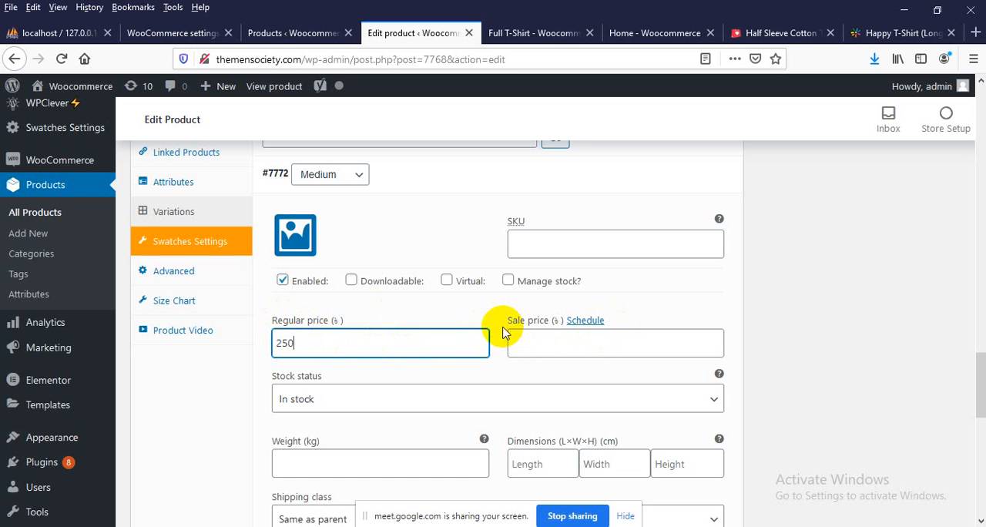
left_click(524, 337)
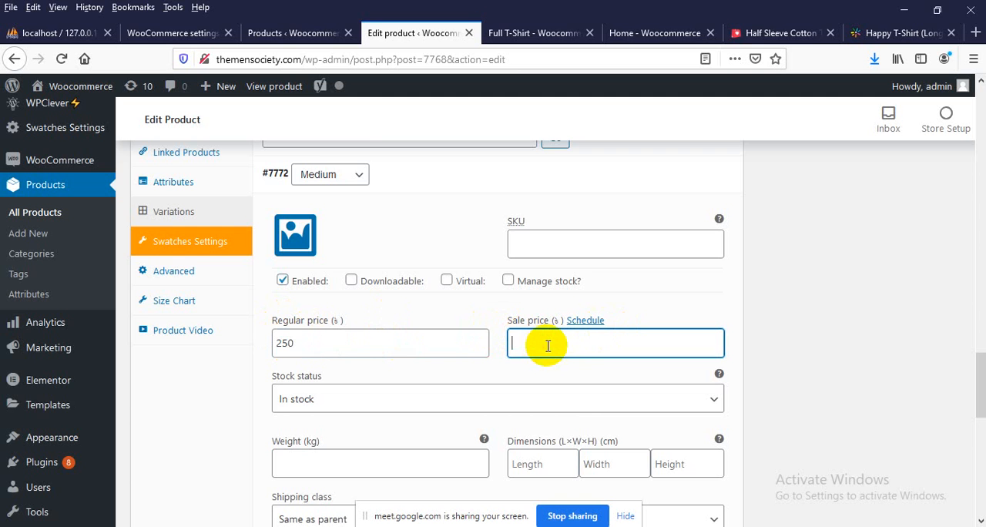
scroll(462, 345, "down", 3)
scroll(678, 167, "up", 3)
scroll(516, 333, "down", 6)
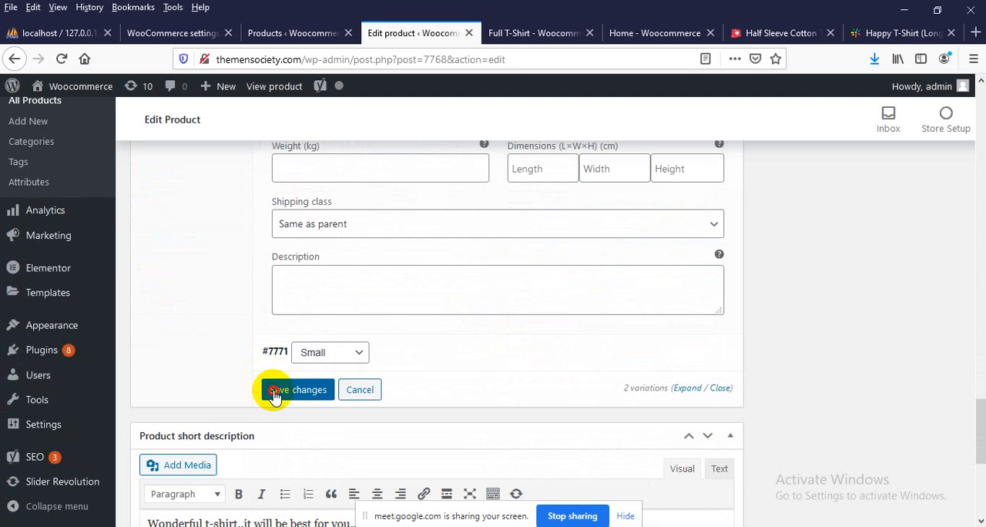
left_click(297, 389)
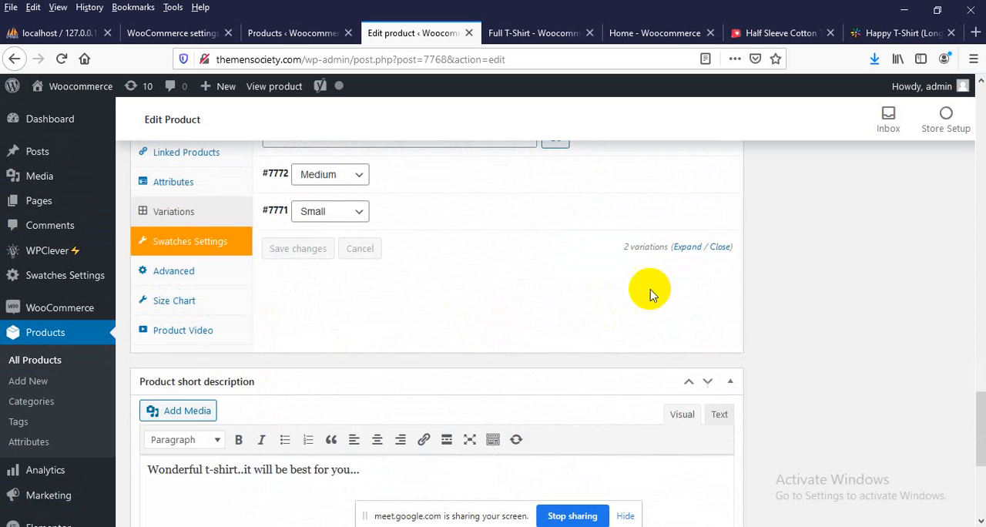
Add a third variation to the product and set its size to Large
scroll(632, 342, "up", 2)
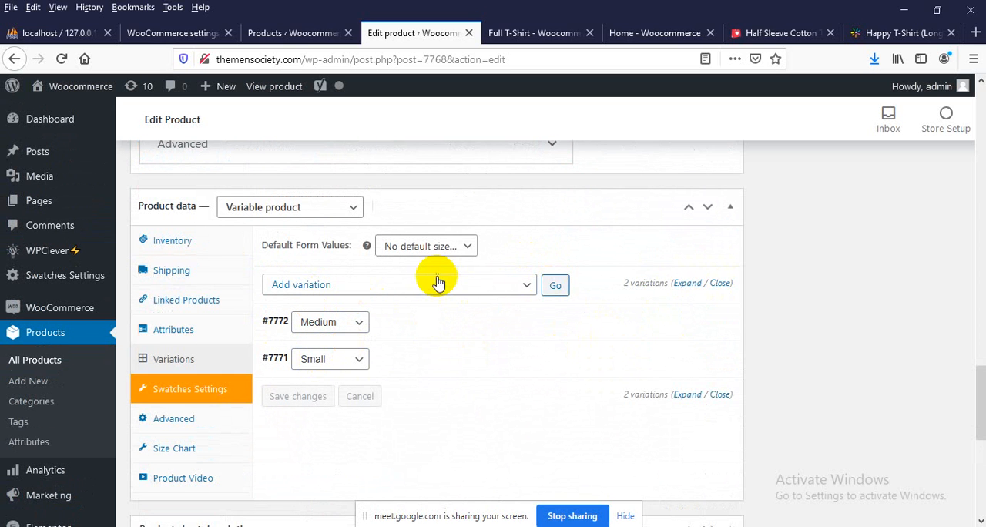
left_click(556, 286)
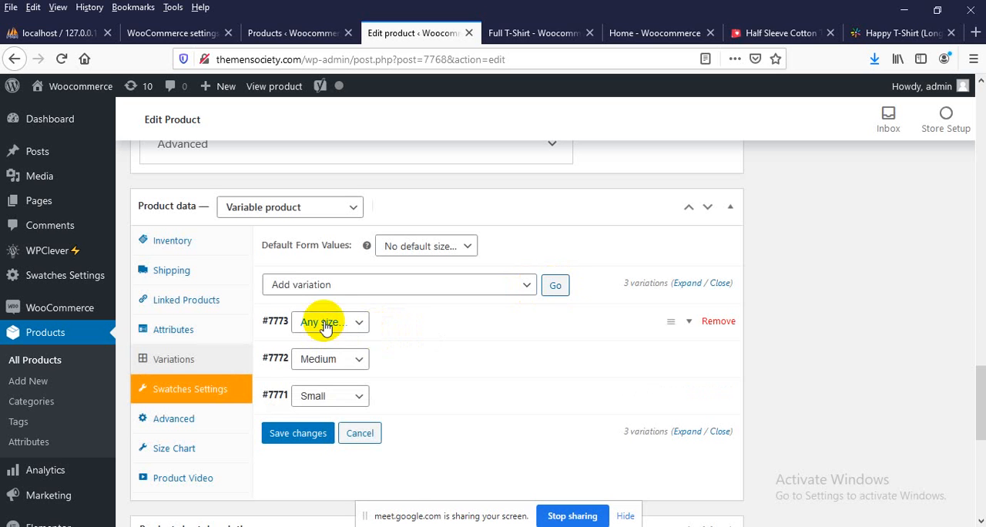
left_click(323, 322)
left_click(312, 362)
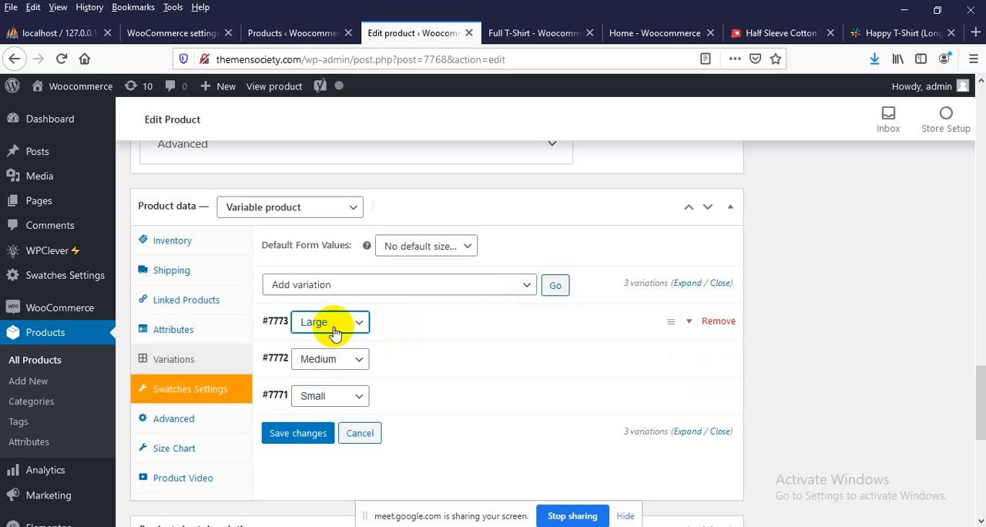
Enter the Large variation's regular price and save the variation changes
left_click(692, 330)
scroll(346, 419, "down", 3)
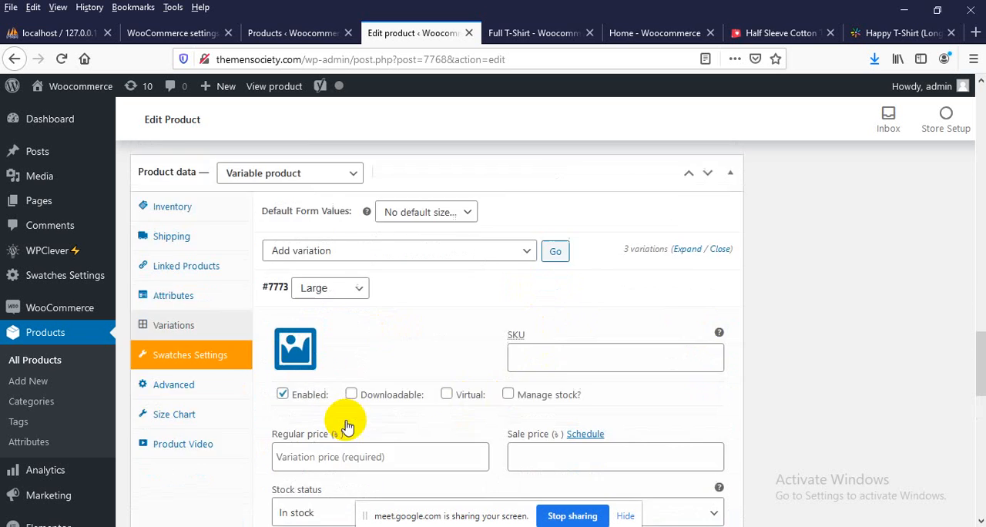
left_click(329, 273)
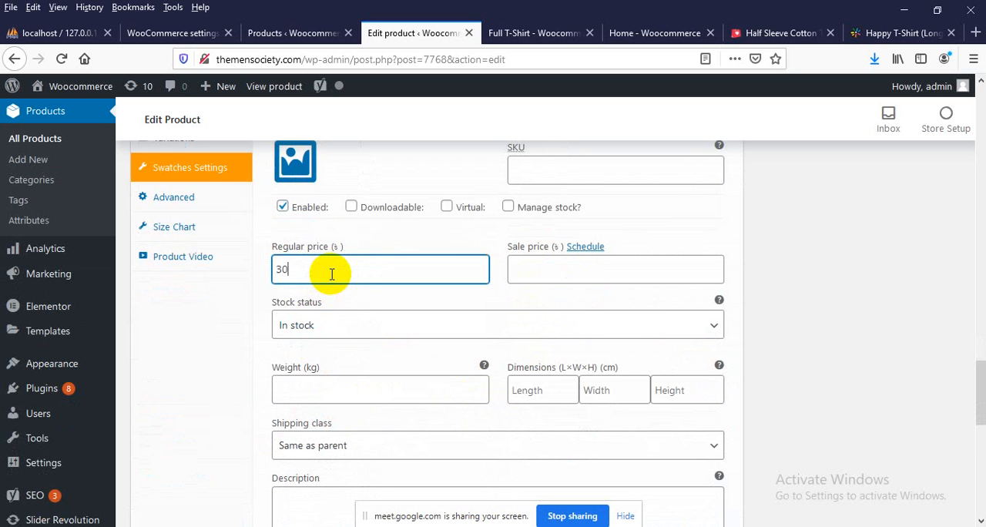
scroll(331, 273, "up", 15)
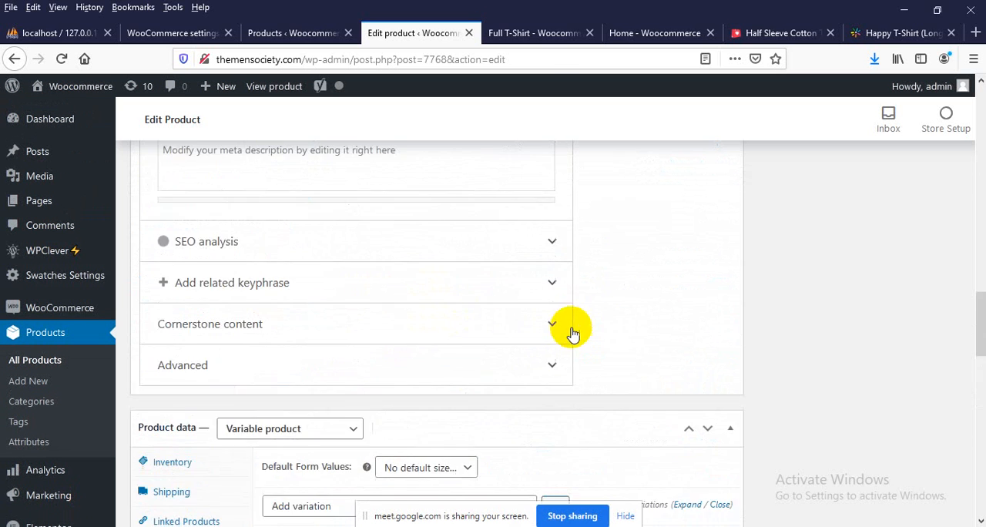
scroll(535, 326, "down", 15)
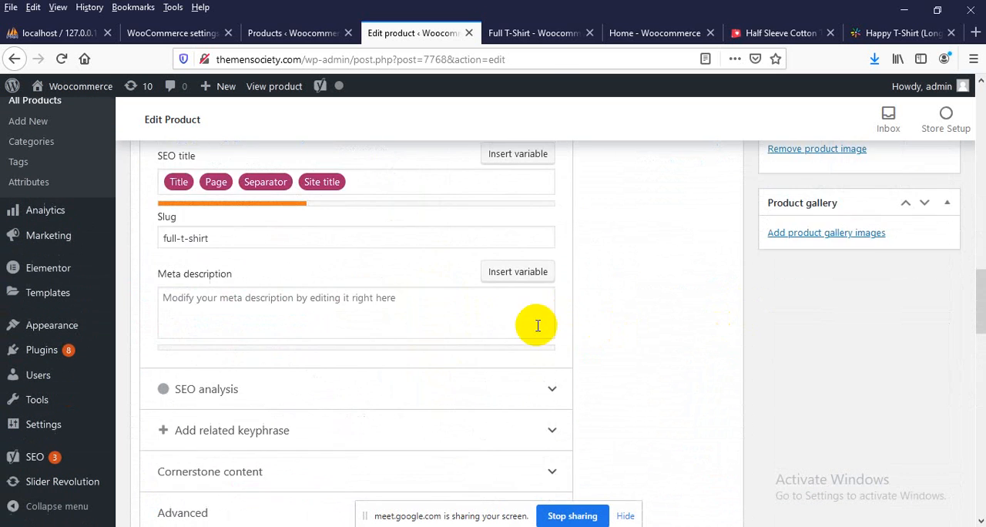
left_click(293, 432)
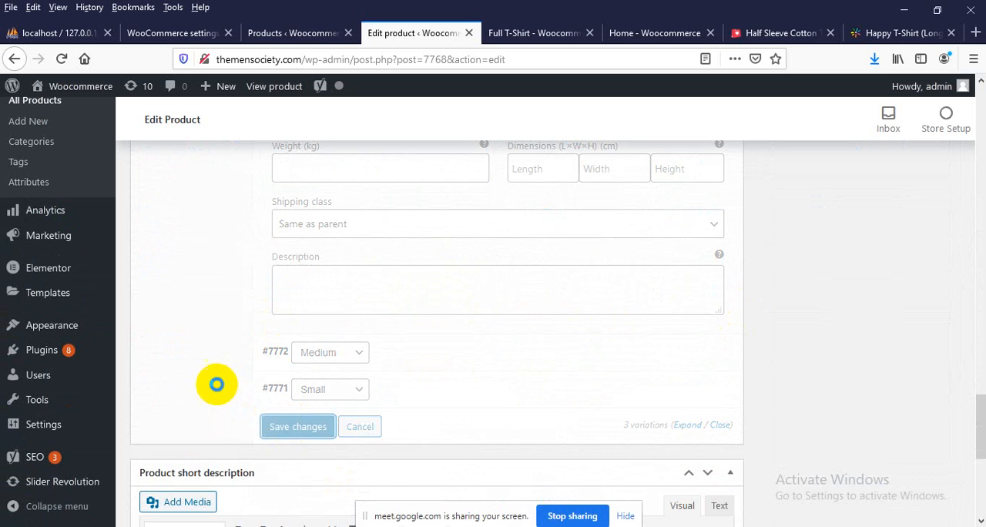
scroll(418, 319, "up", 6)
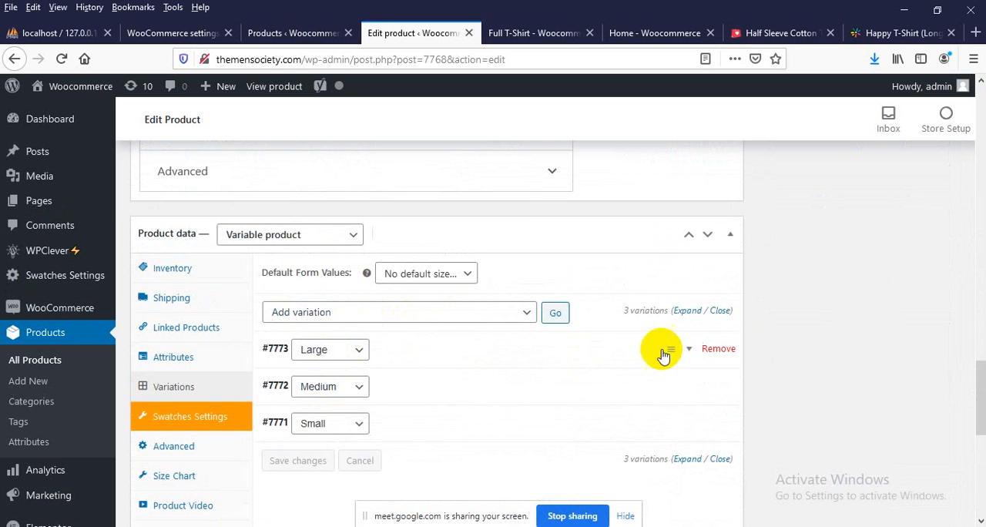
Update the Full T-Shirt product to publish its Small, Medium and Large variations
scroll(677, 337, "up", 10)
scroll(876, 332, "up", 10)
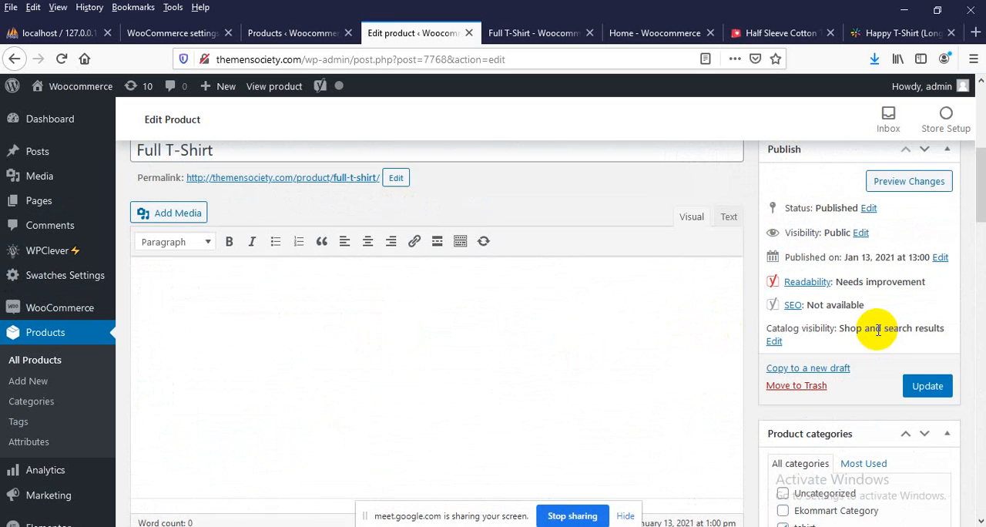
left_click(930, 386)
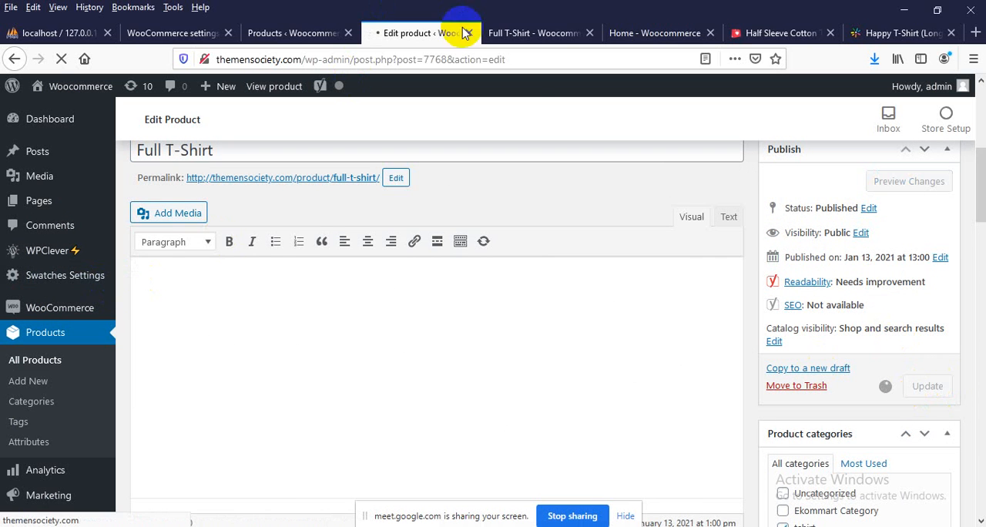
Load the storefront home page and return to the product editor to check whether the update has gone through
left_click(501, 32)
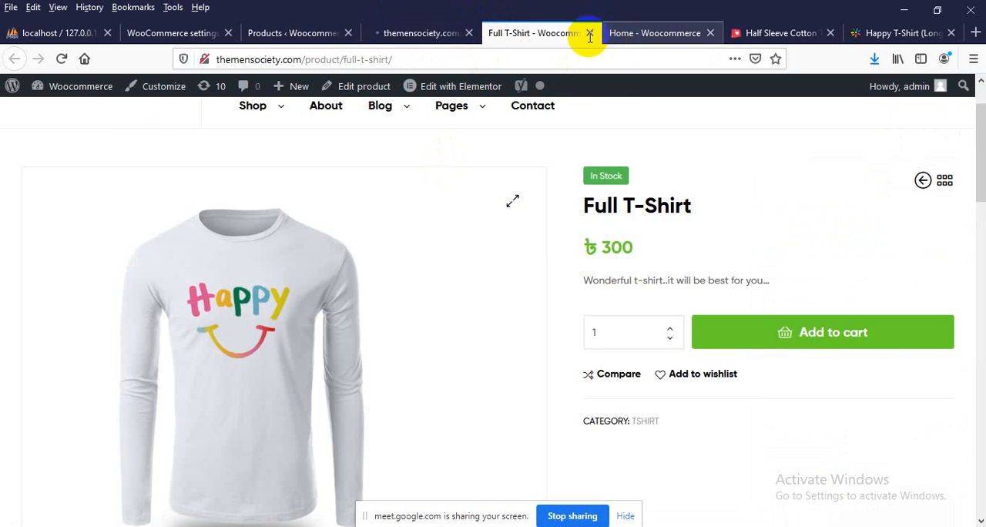
left_click(620, 32)
scroll(144, 198, "up", 5)
scroll(129, 199, "up", 3)
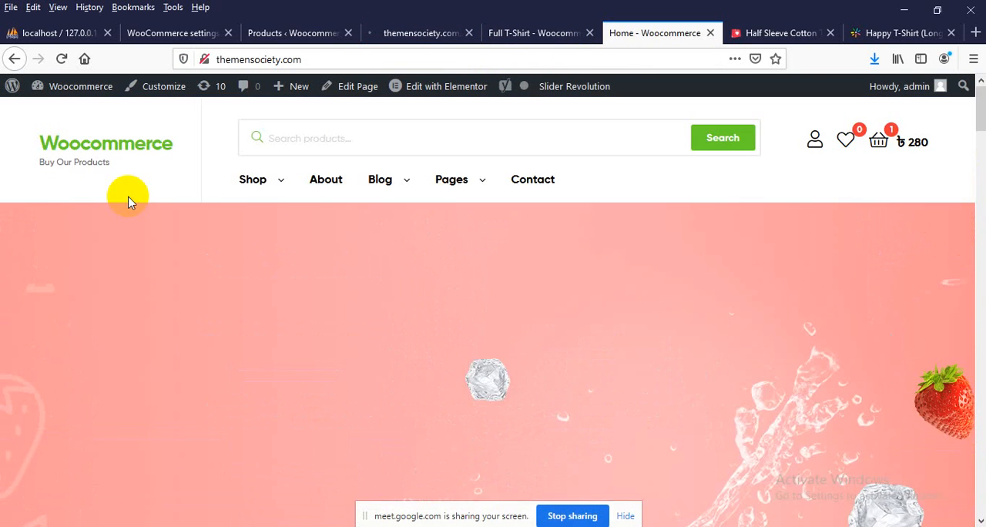
left_click(112, 152)
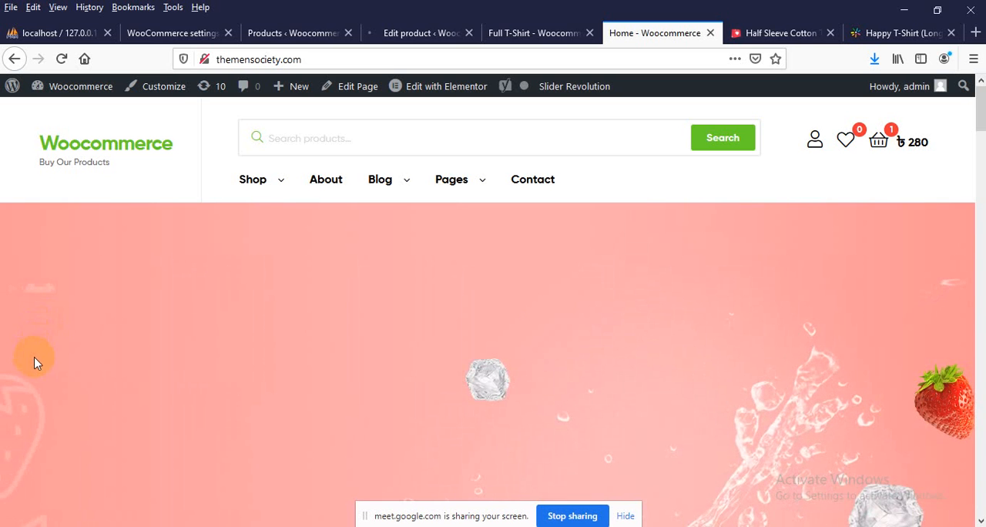
left_click(422, 32)
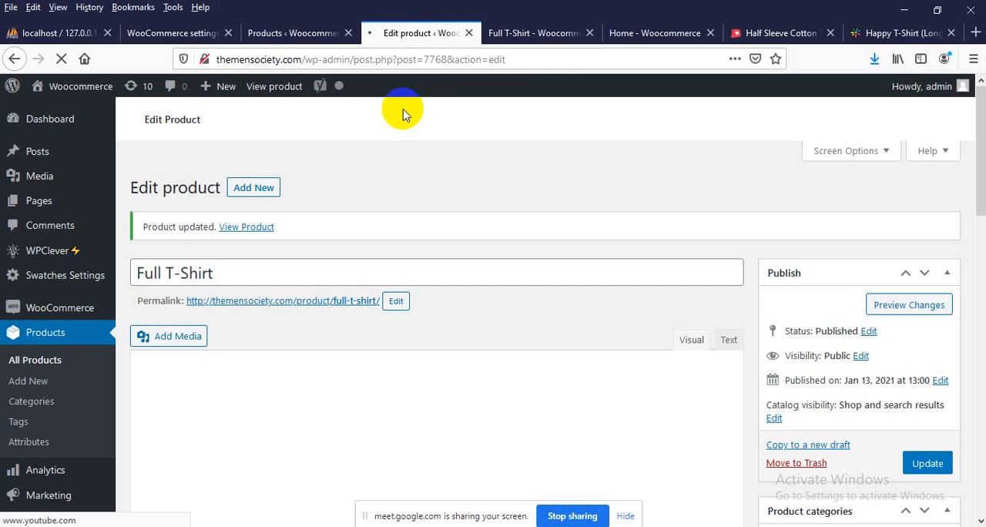
Reload the storefront home page and examine the Full T-Shirt's price and options in the product listing
left_click(632, 32)
right_click(3, 193)
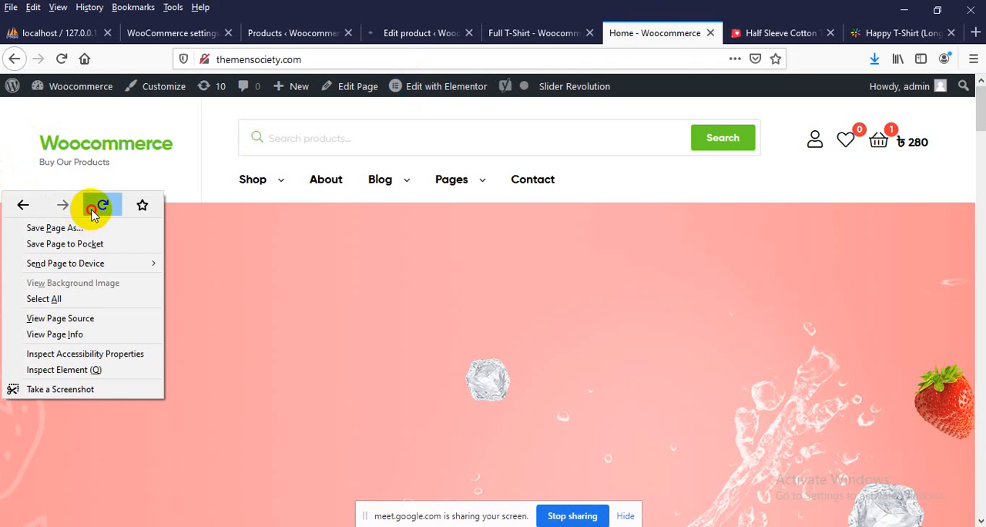
left_click(101, 205)
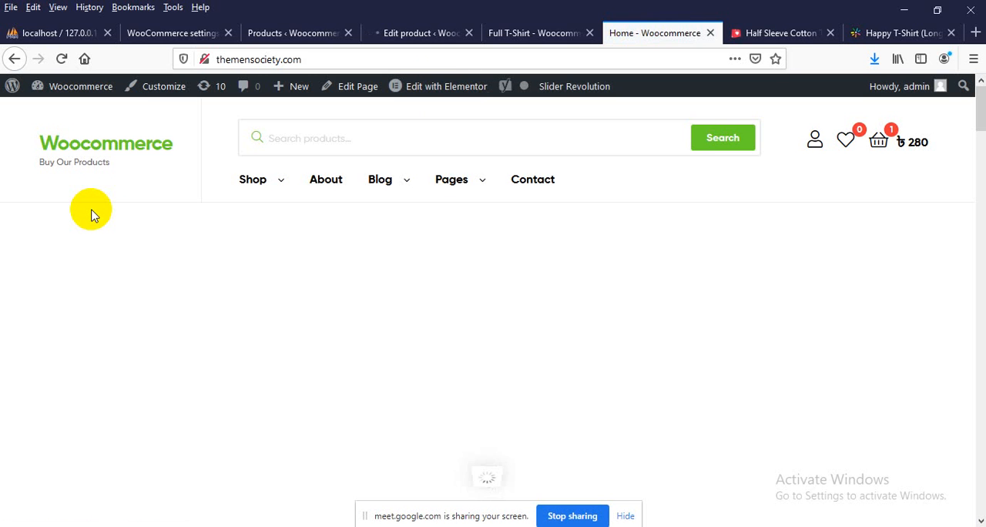
scroll(99, 213, "down", 8)
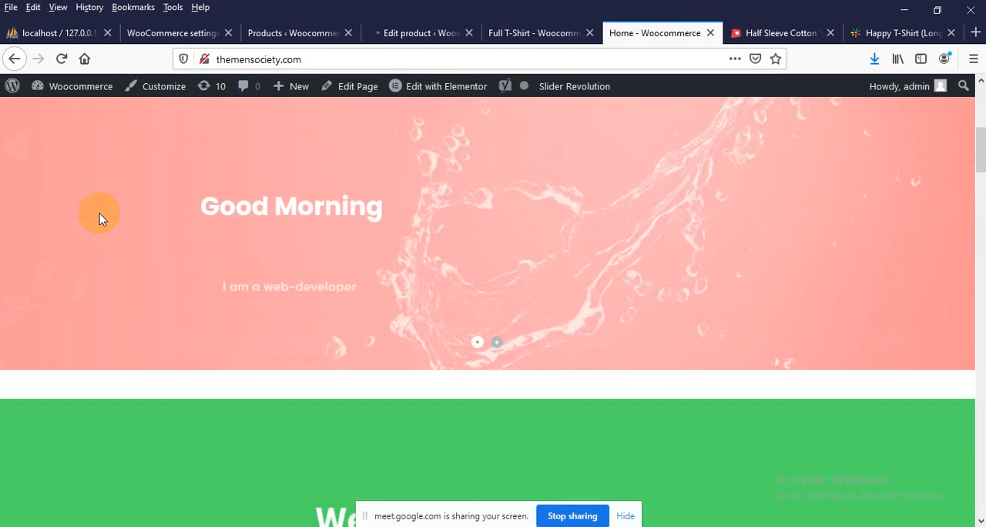
scroll(99, 219, "down", 10)
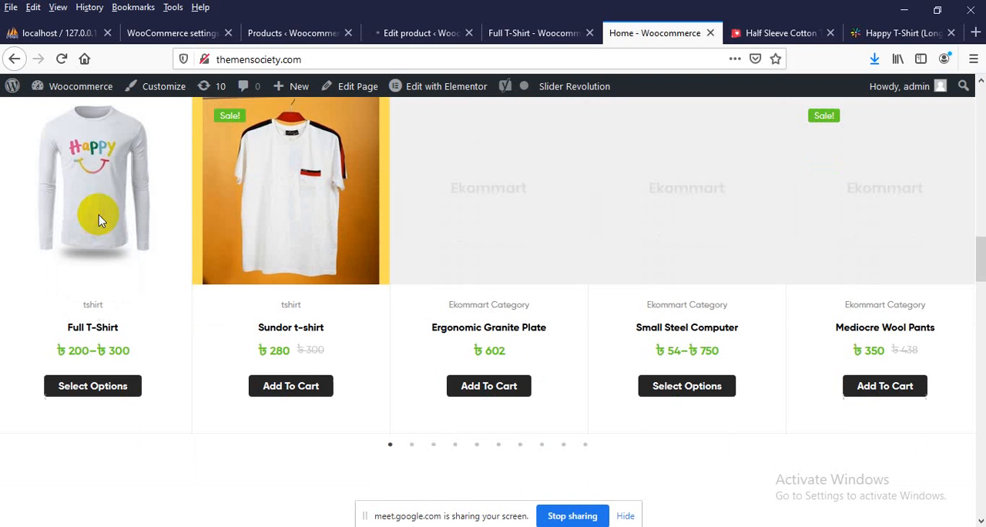
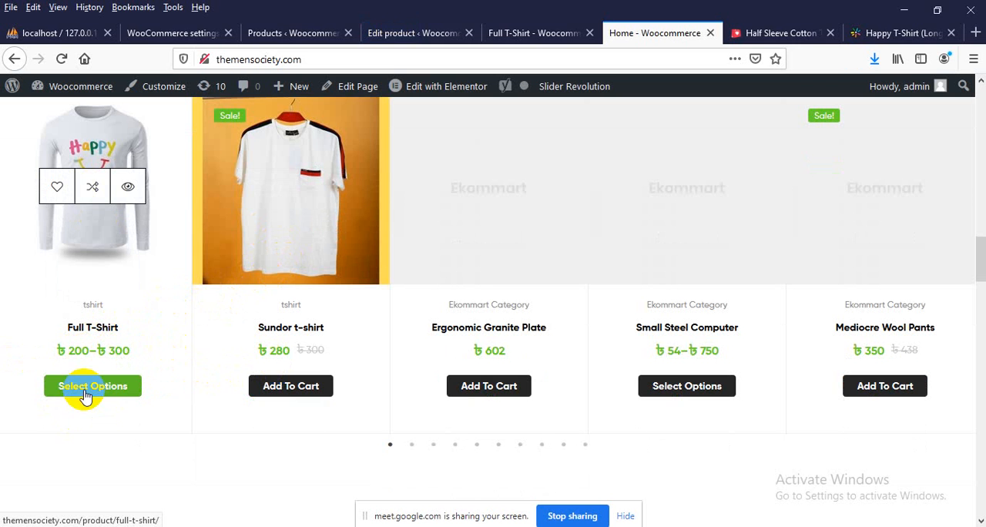
Open the Full T-Shirt product page from the shop's home page and look over its details
left_click(90, 333)
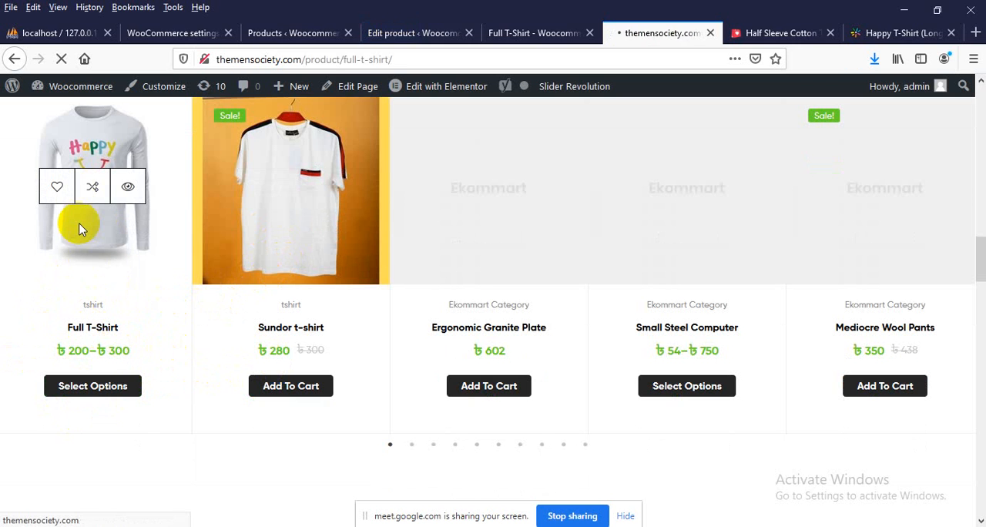
scroll(226, 265, "down", 2)
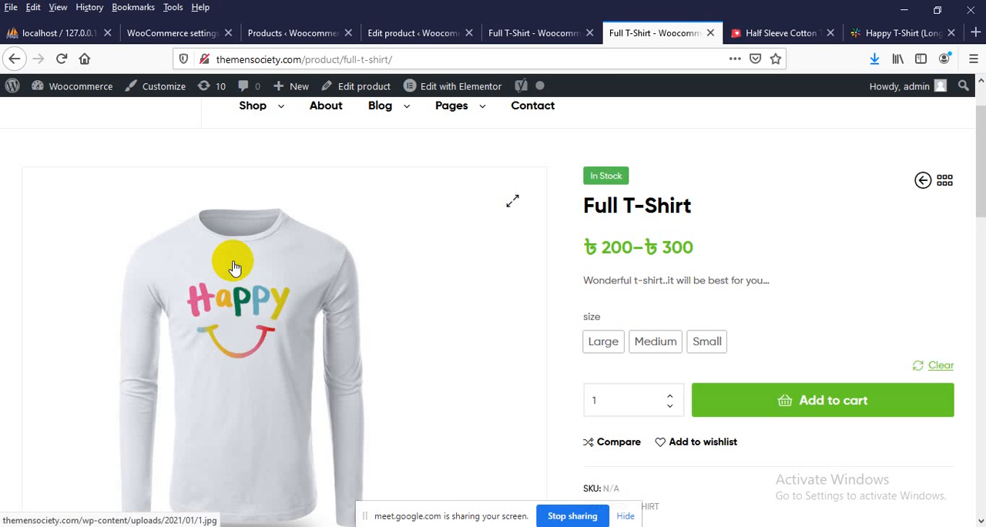
scroll(237, 273, "down", 2)
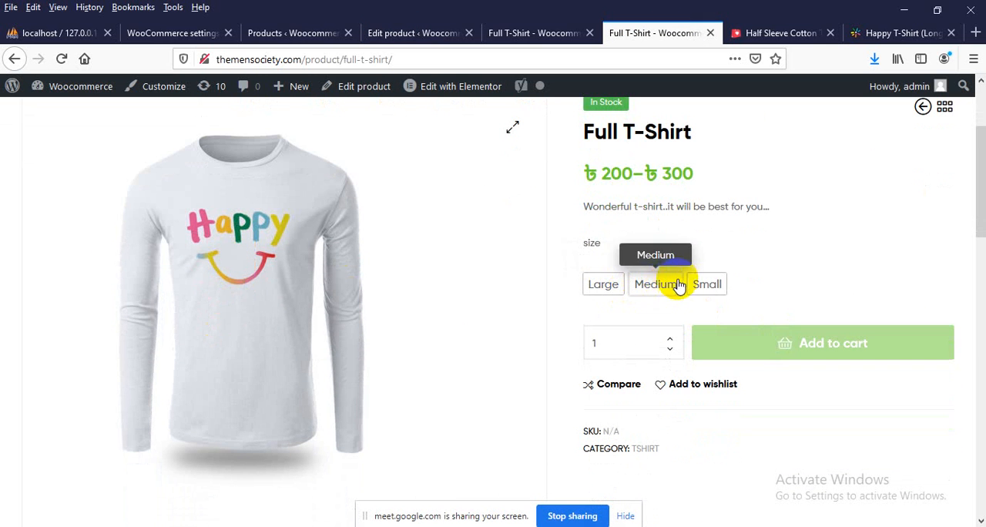
scroll(632, 282, "up", 2)
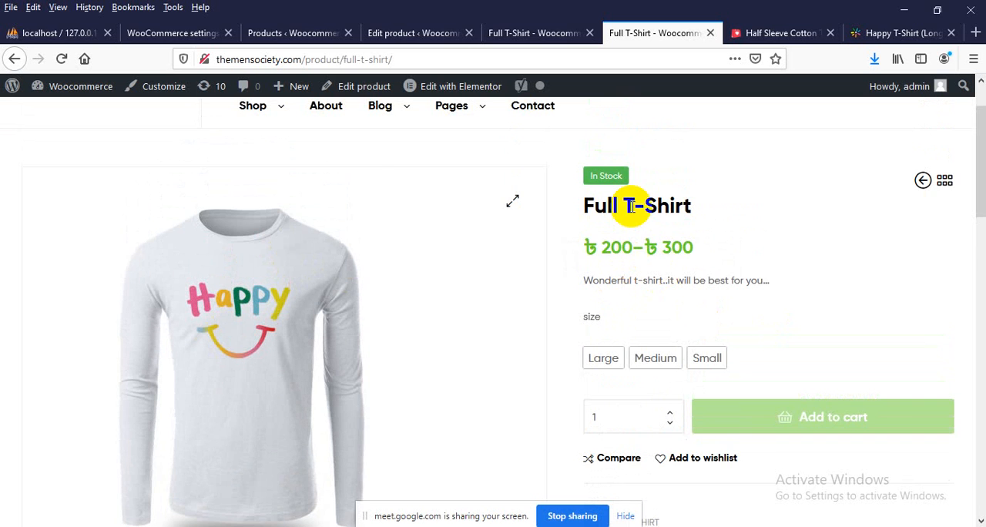
scroll(621, 265, "down", 4)
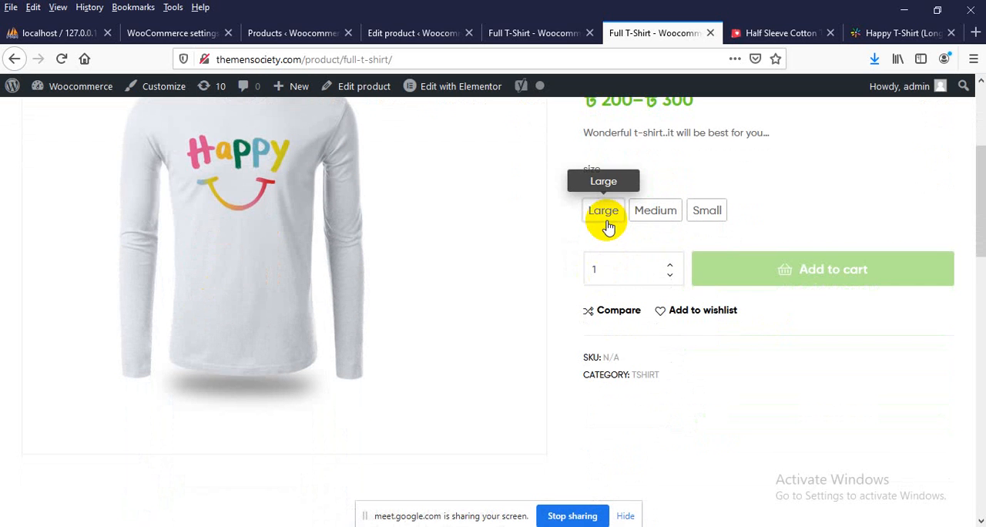
Select the sizes Large, Medium and Small one after another and check the price of each
left_click(605, 214)
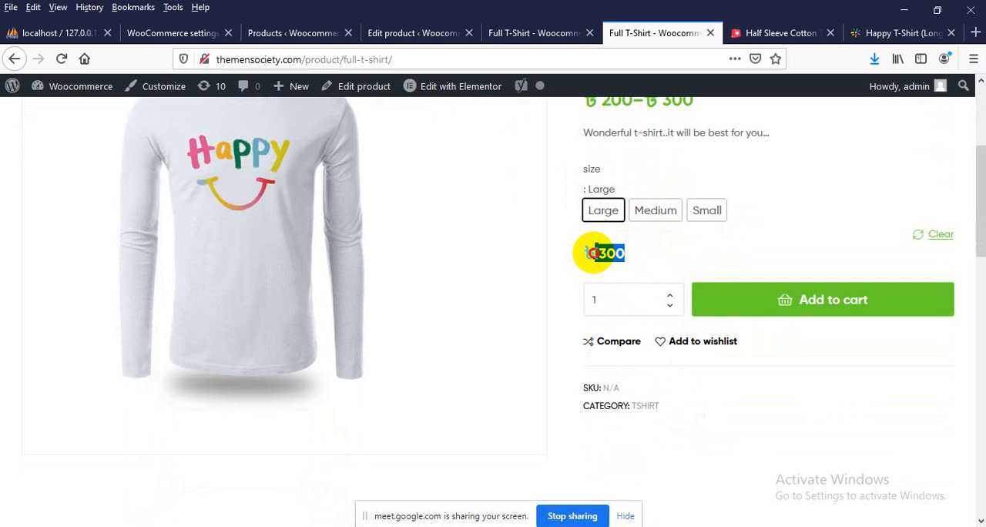
left_click(649, 258)
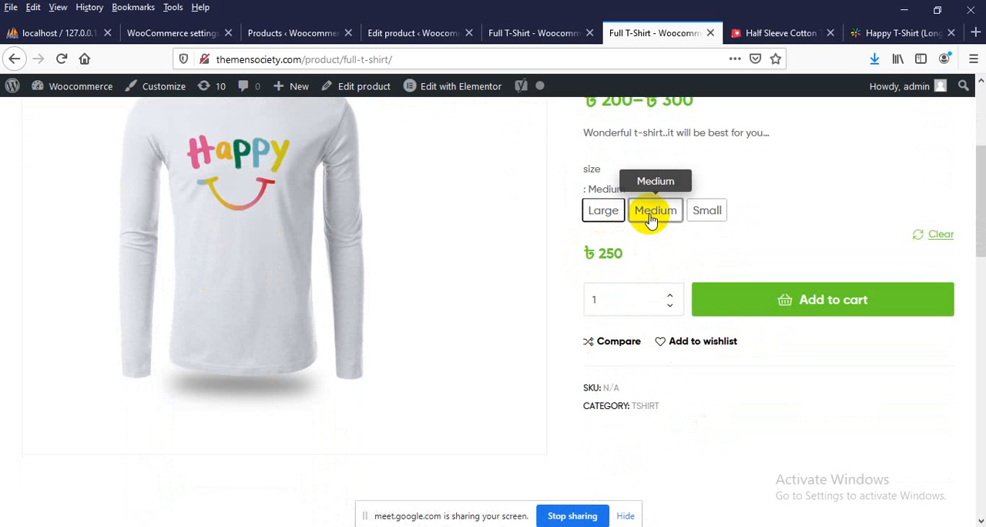
left_click_drag(630, 260, 589, 256)
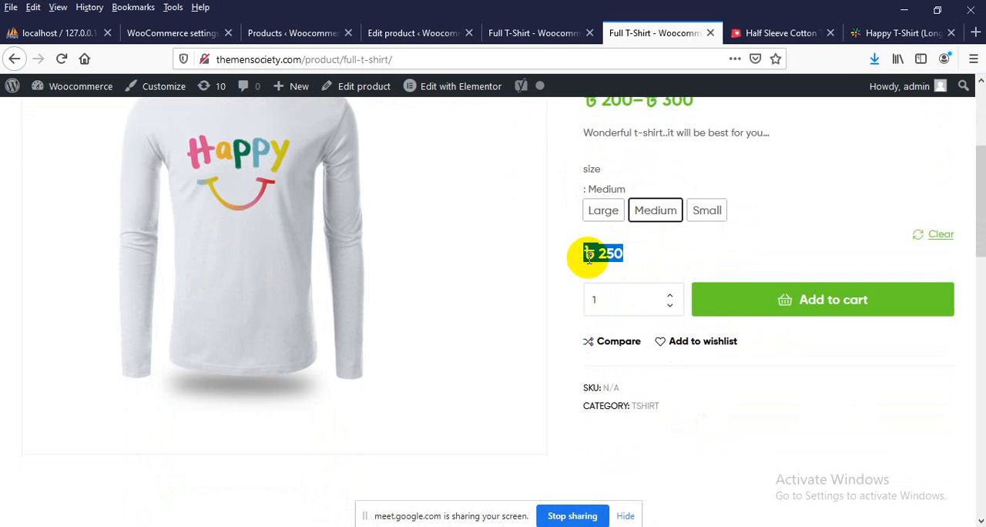
left_click(640, 253)
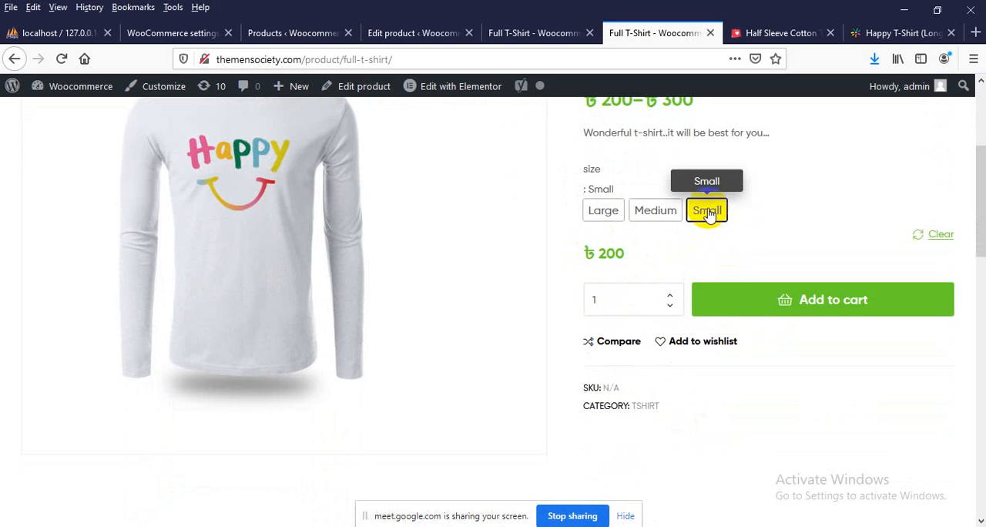
left_click_drag(633, 245, 581, 258)
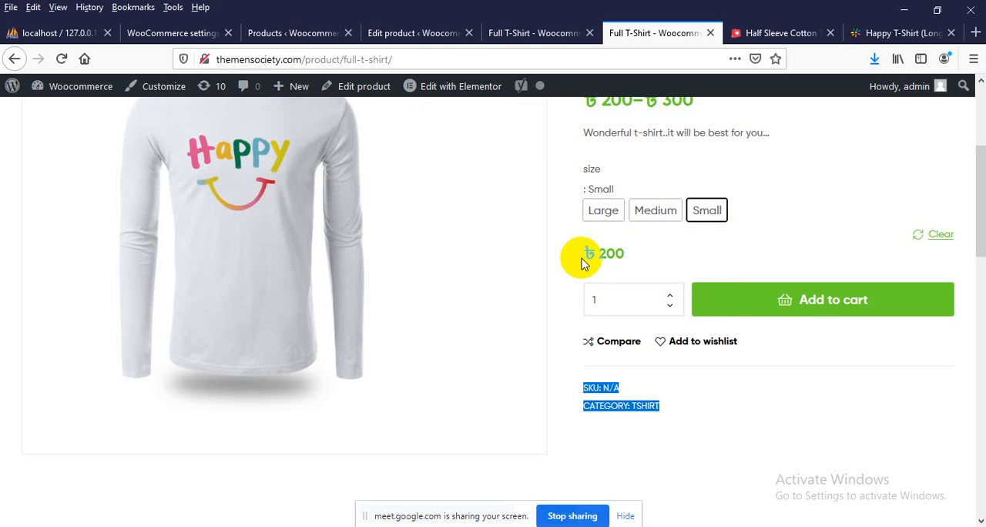
left_click(608, 257)
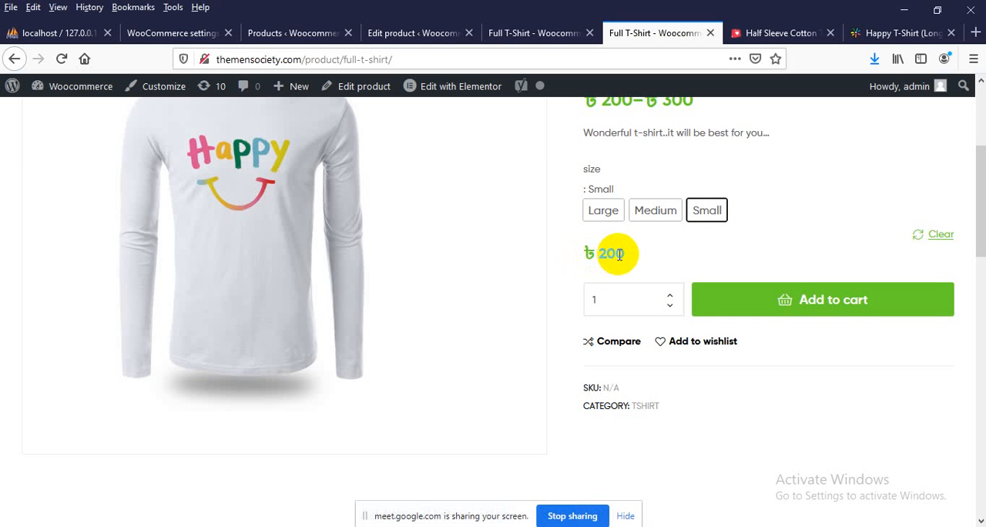
left_click(619, 255)
scroll(653, 243, "up", 2)
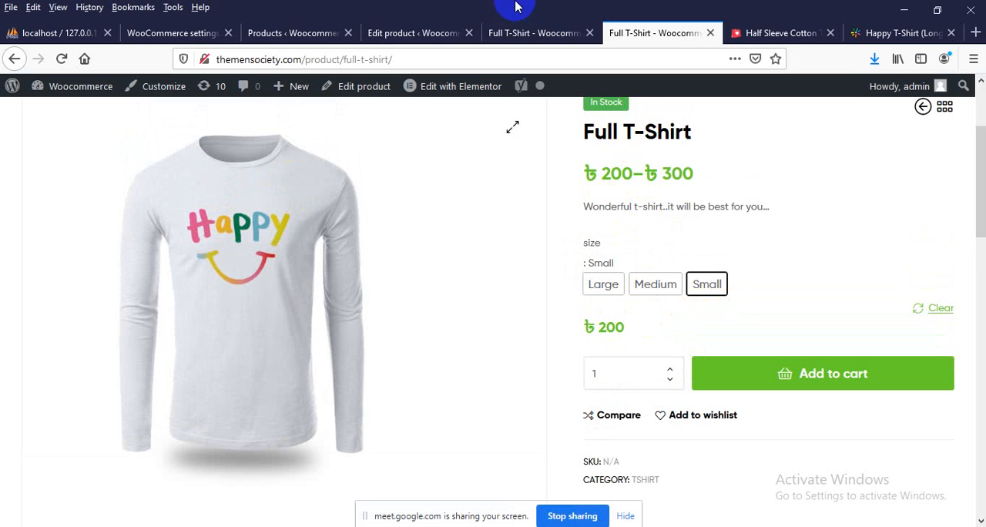
Switch to the product's edit page and expand the size attribute in the product data's attributes
left_click(379, 37)
scroll(351, 200, "down", 10)
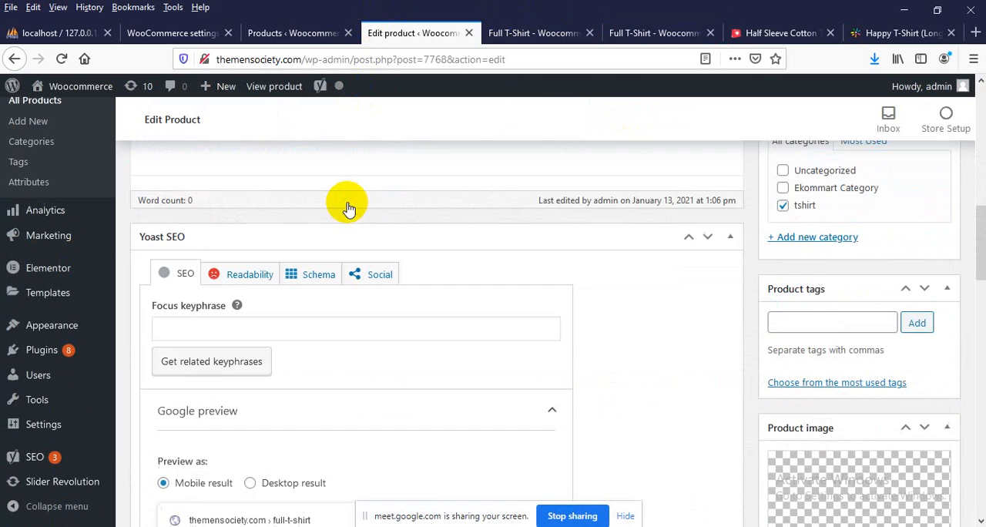
scroll(347, 202, "down", 12)
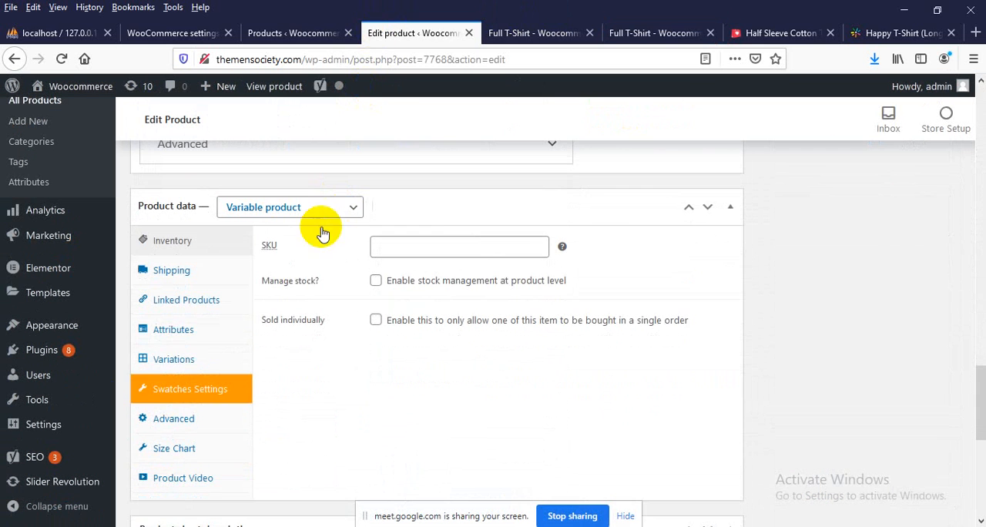
left_click(173, 331)
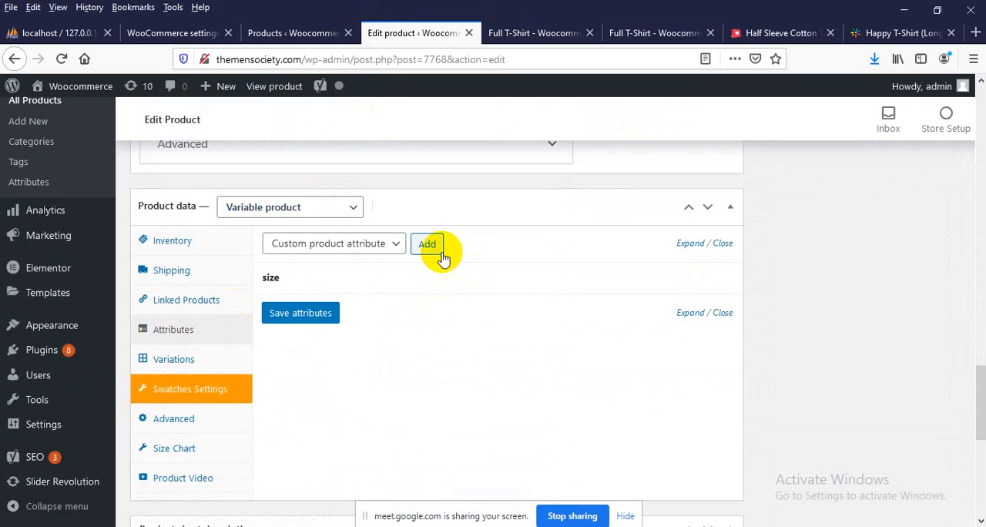
mouse_move(621, 282)
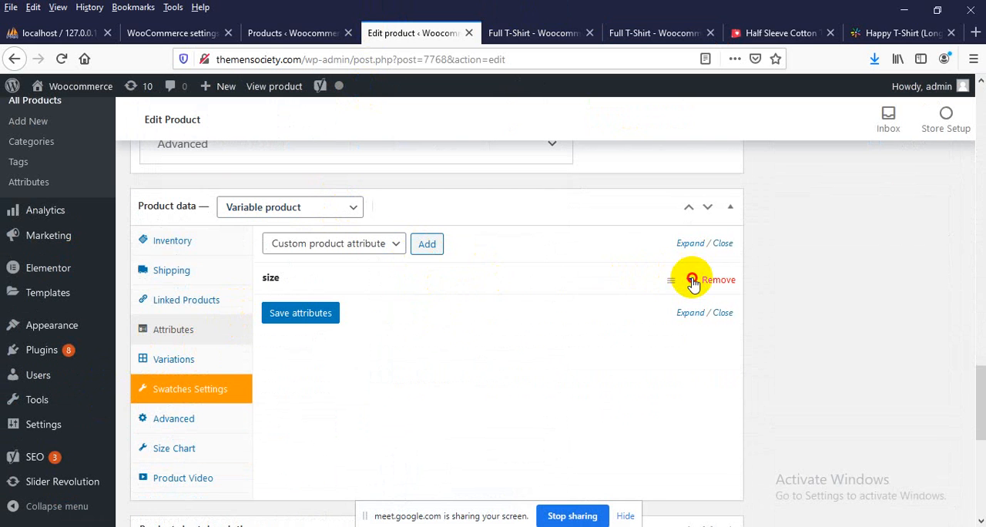
left_click(693, 281)
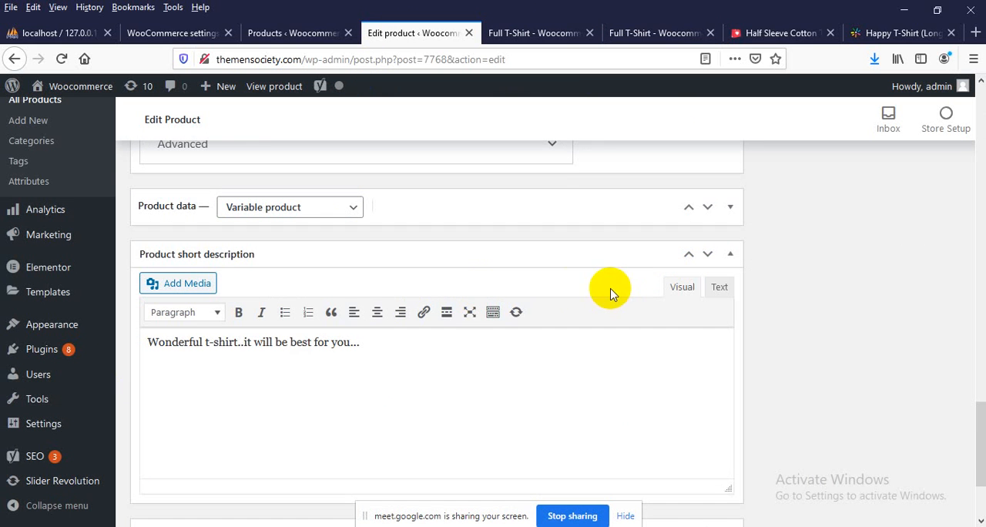
Expand the collapsed Product data section between the Yoast SEO and Product short description sections
scroll(585, 289, "up", 2)
scroll(688, 288, "up", 6)
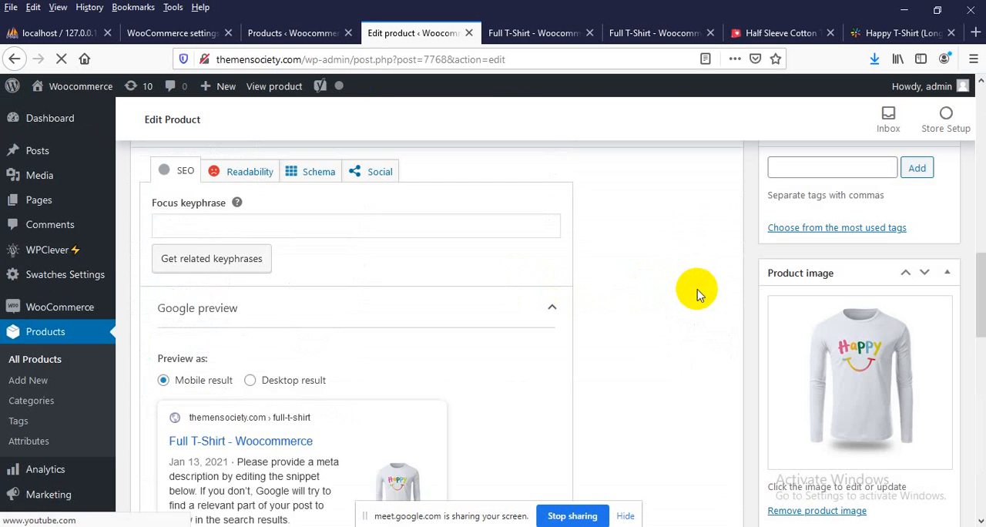
scroll(609, 292, "down", 8)
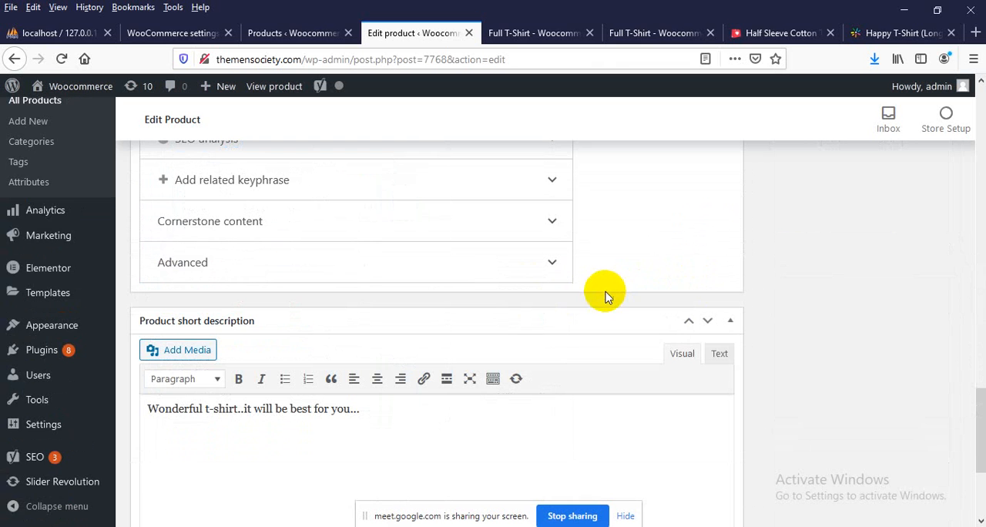
scroll(578, 302, "up", 8)
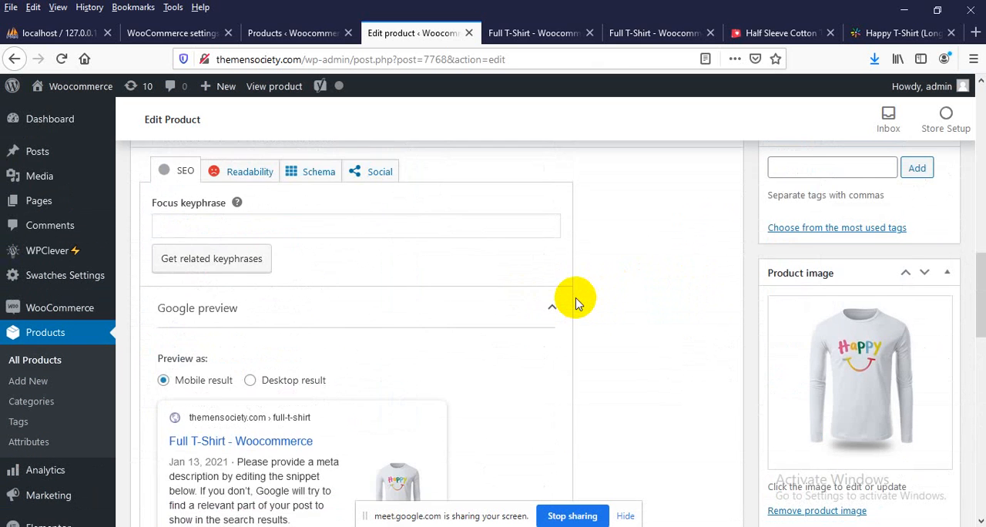
scroll(578, 302, "up", 2)
scroll(579, 297, "down", 5)
scroll(579, 298, "up", 6)
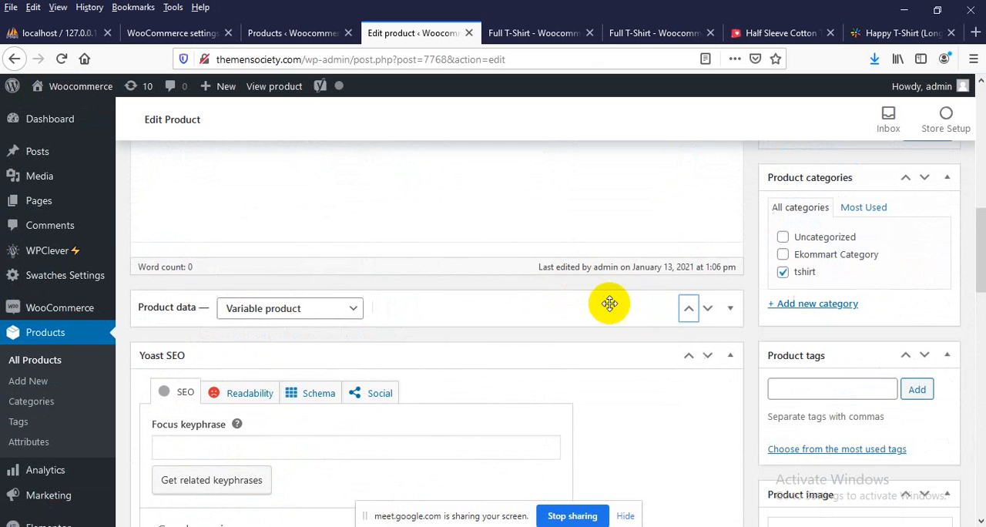
left_click(707, 312)
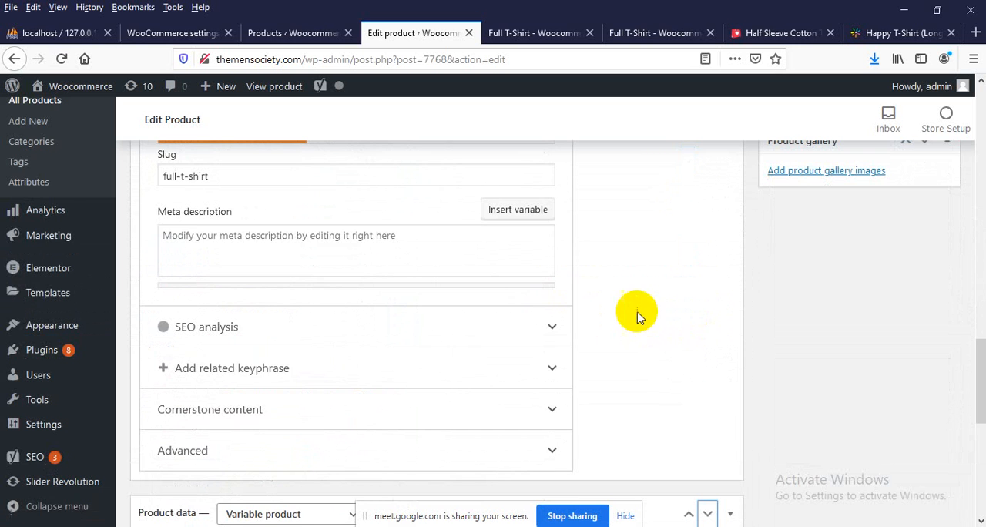
scroll(624, 316, "up", 5)
scroll(592, 320, "up", 3)
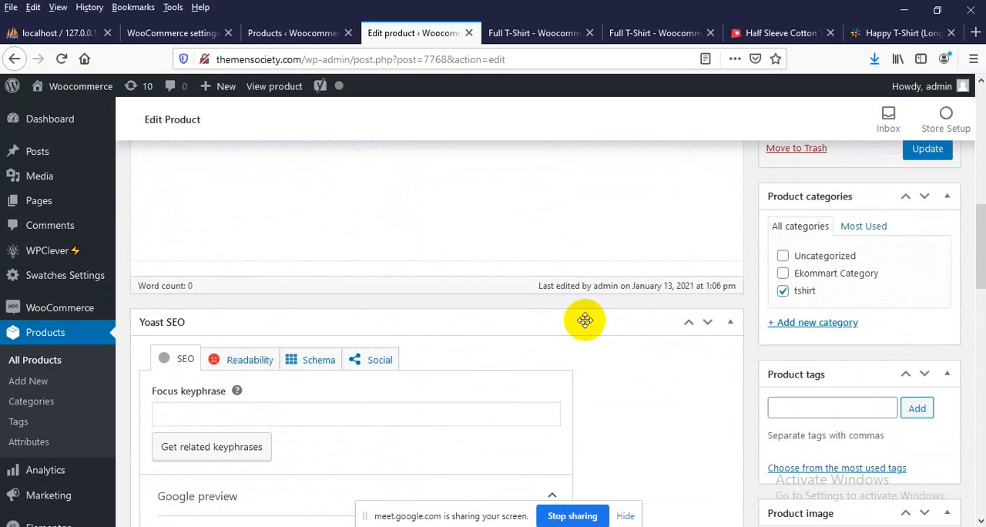
scroll(583, 319, "down", 8)
scroll(586, 317, "down", 5)
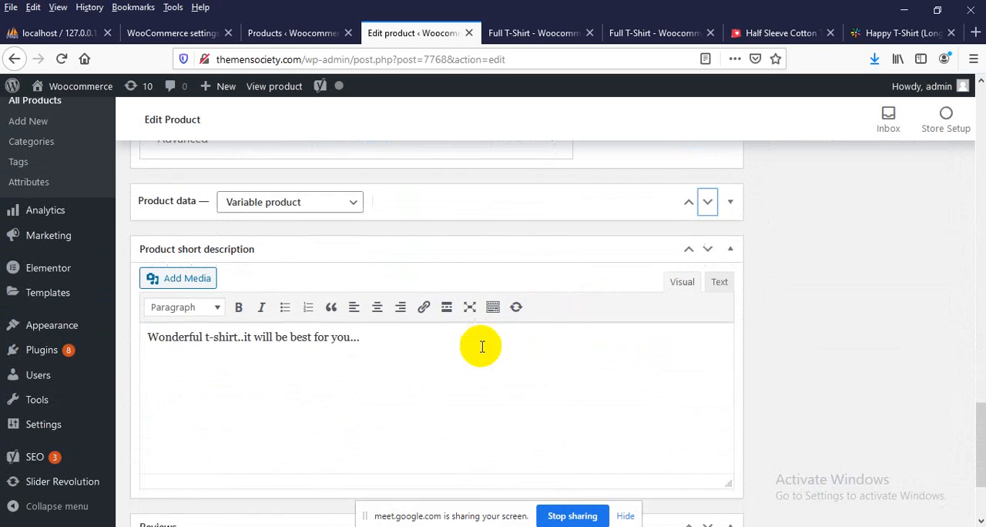
scroll(659, 287, "up", 2)
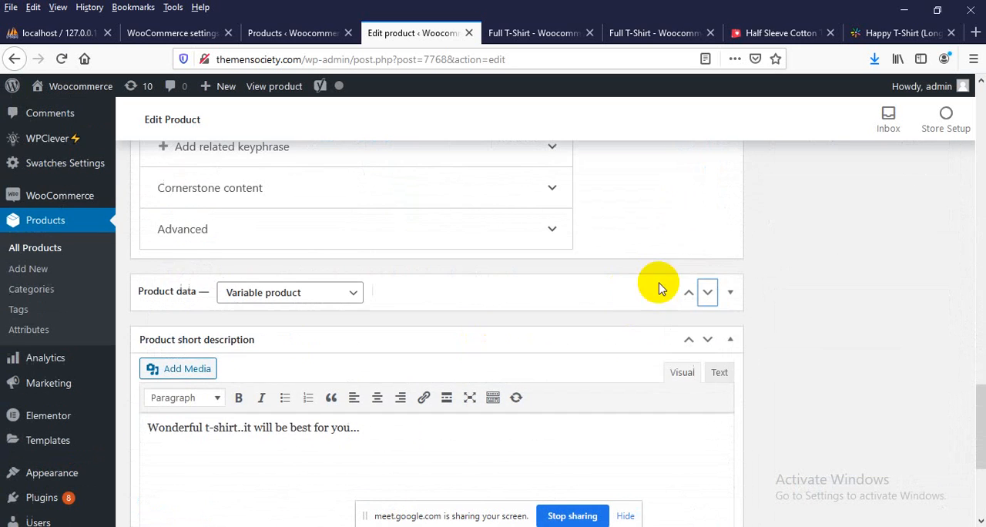
left_click(730, 296)
scroll(388, 335, "down", 2)
Try to add the value Xtralarge to the size attribute
left_click(576, 272)
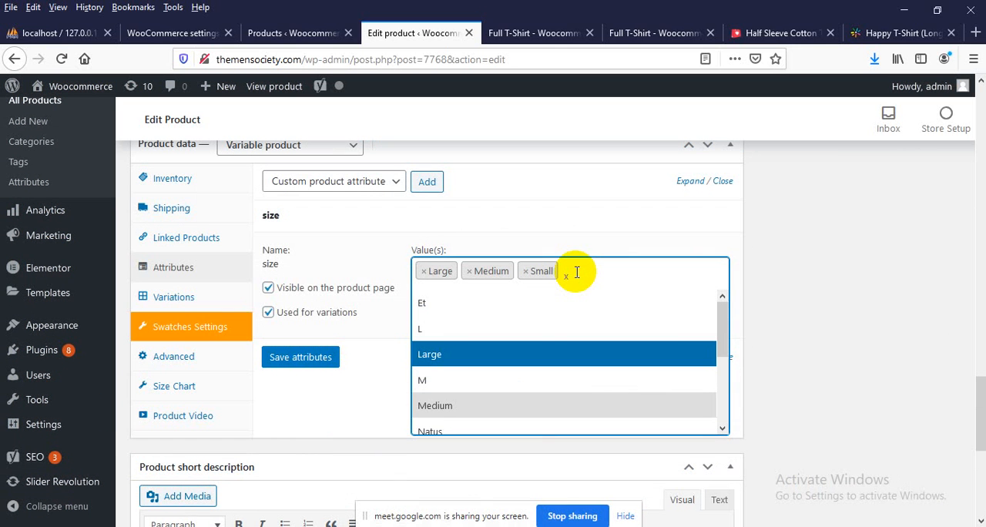
type("Xtralar")
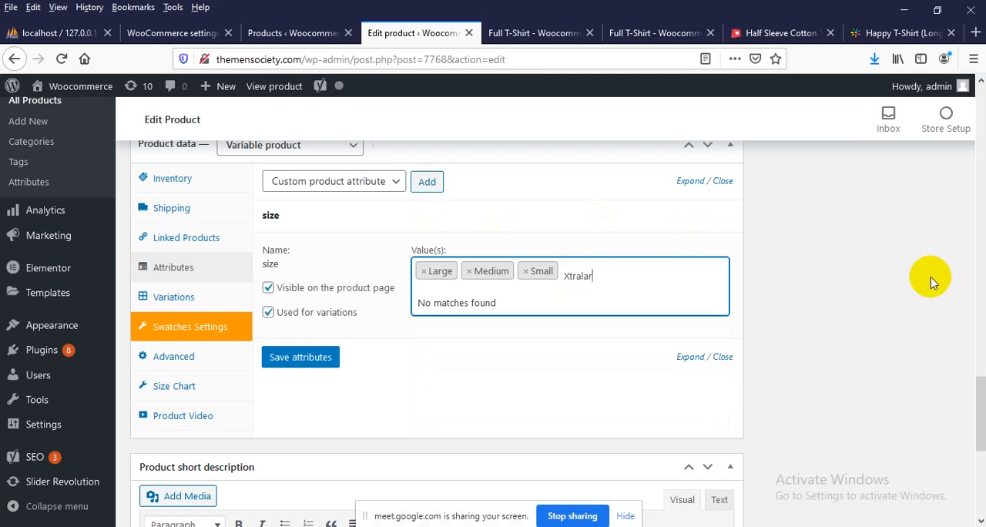
type("ge")
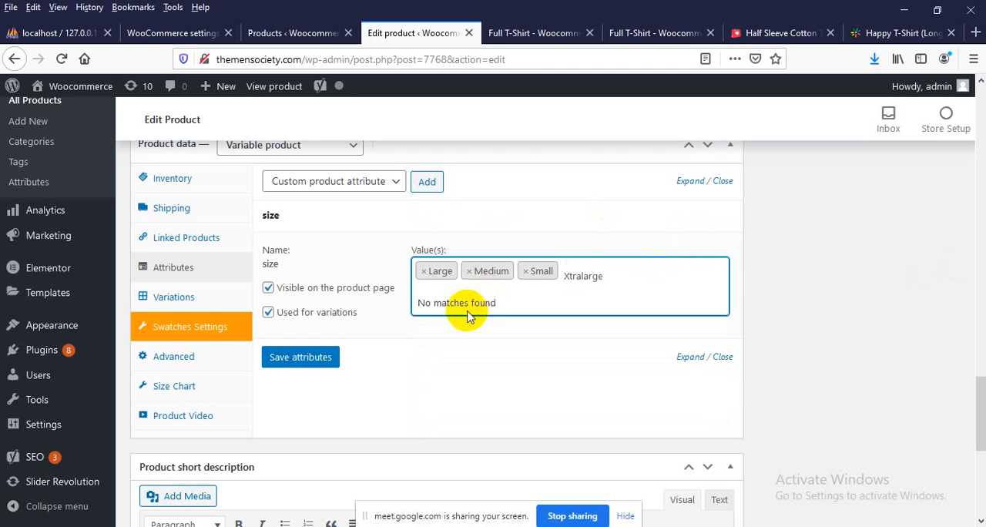
Add XXL to the size attribute's values and save the attributes
left_click(572, 271)
scroll(513, 363, "down", 3)
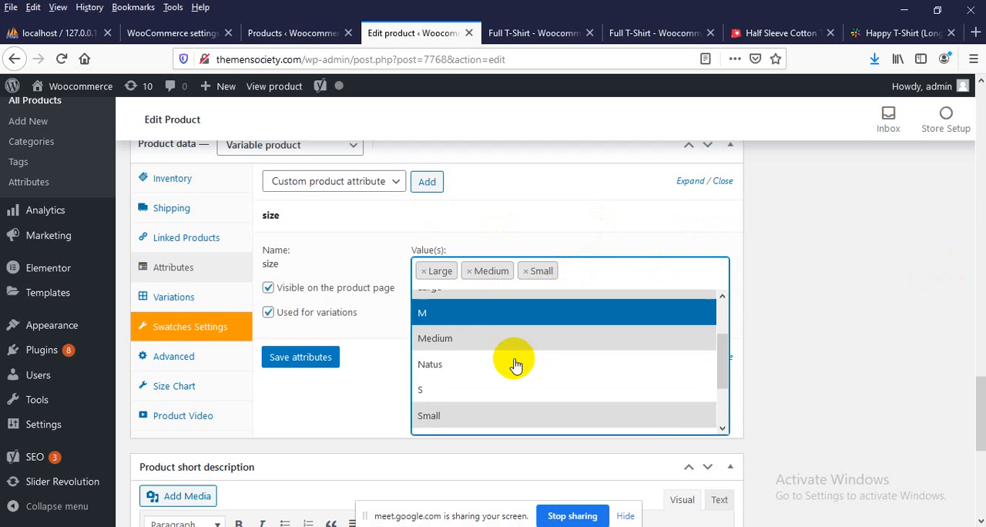
left_click(479, 396)
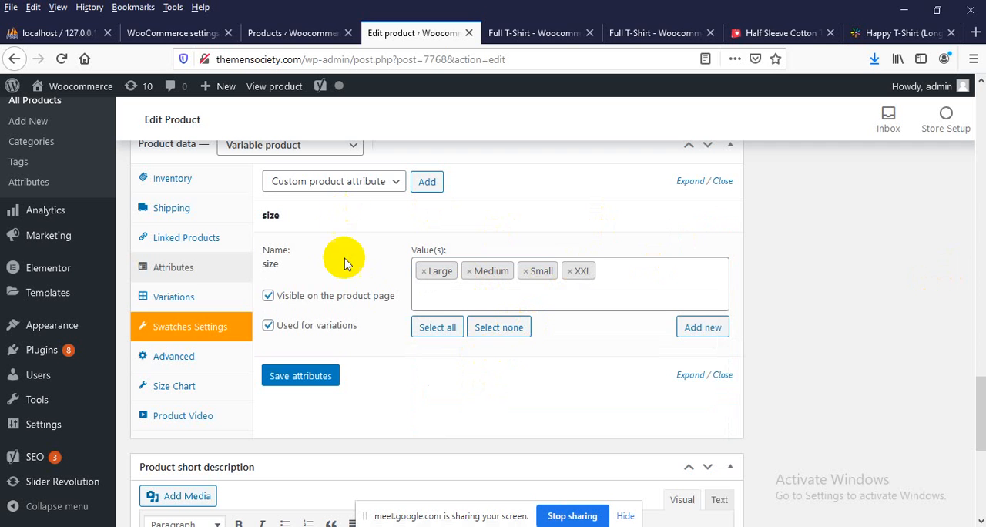
left_click(293, 377)
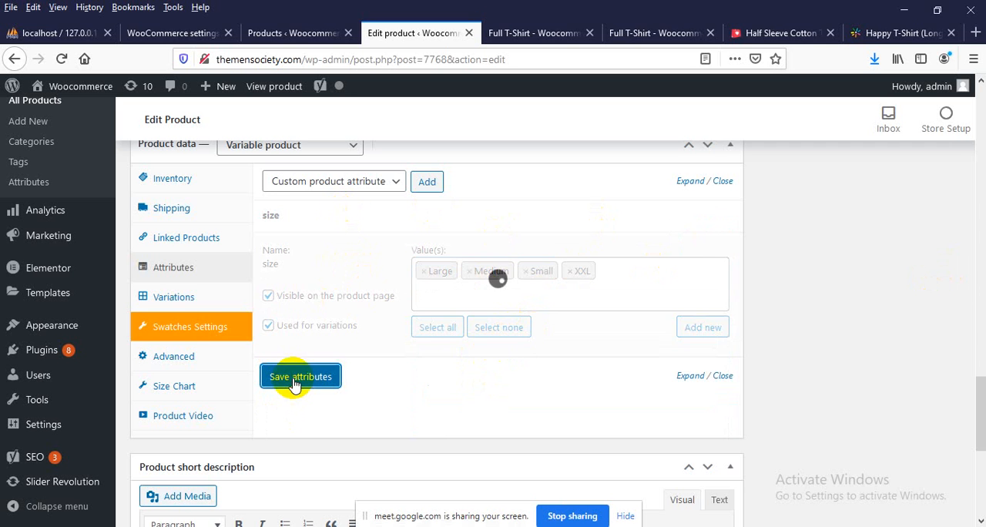
Add a new variation to the product's variations and assign it the XXL size
left_click(170, 296)
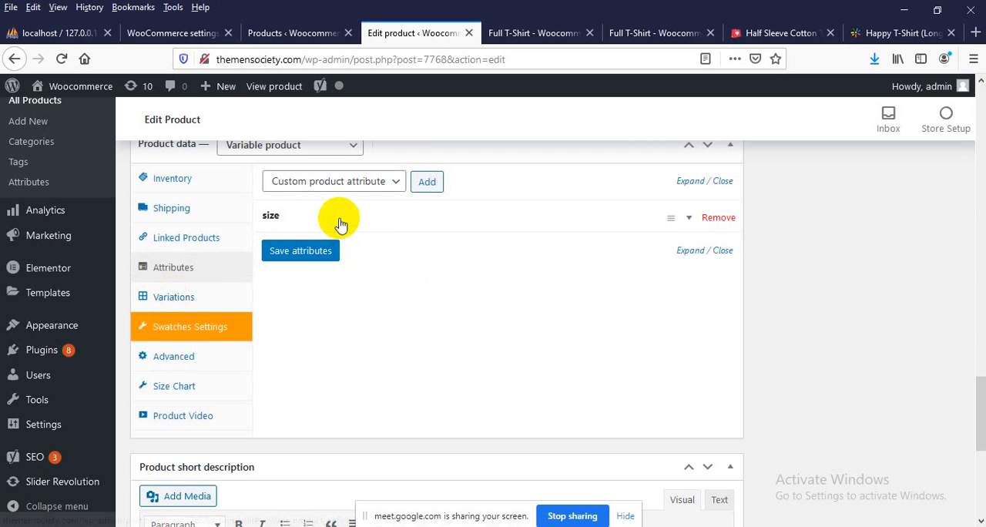
left_click(176, 306)
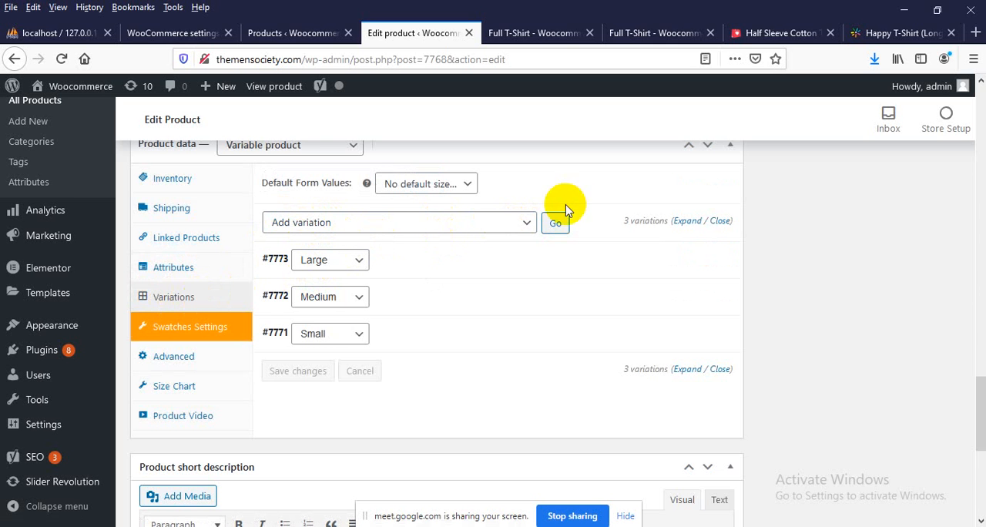
left_click(553, 226)
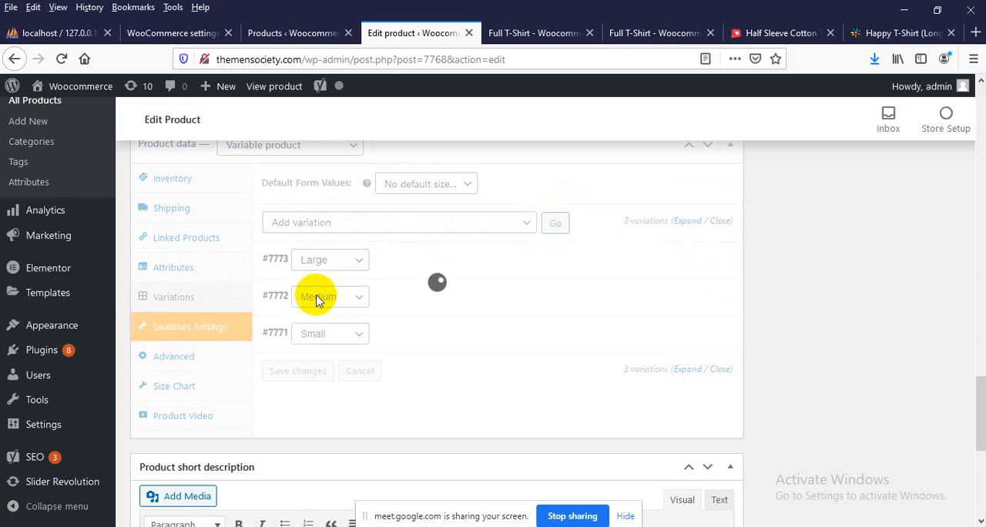
left_click(334, 271)
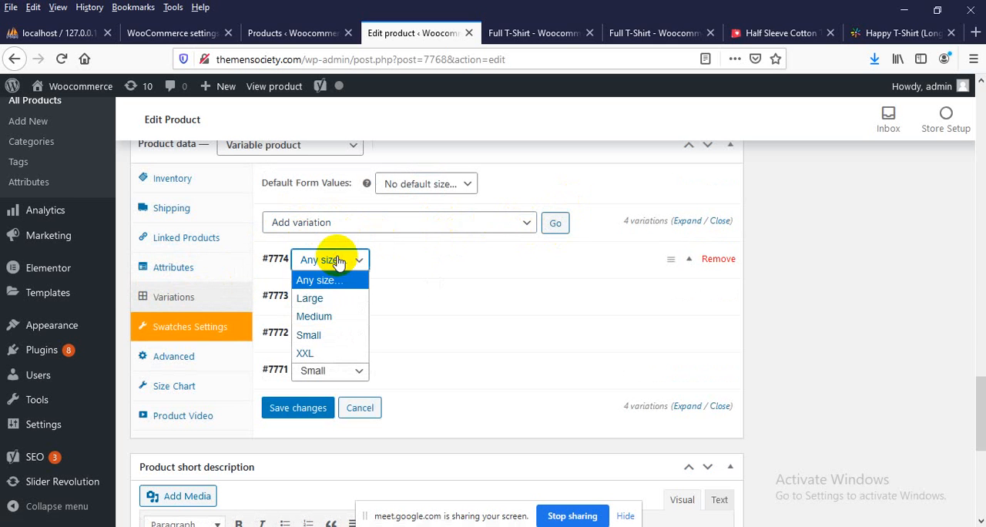
left_click(304, 359)
Set the XXL variation's regular price to 550 and sale price to 500, and save the variation changes
left_click(690, 264)
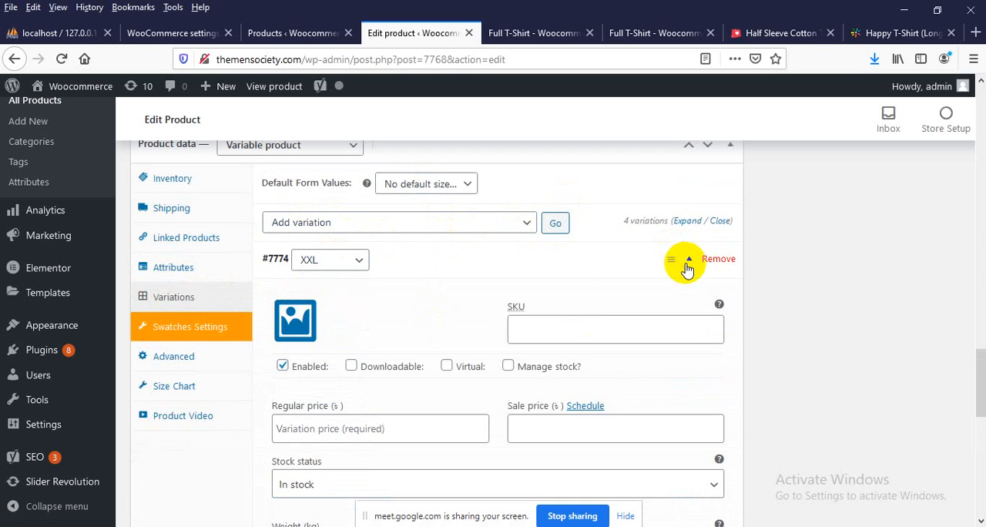
scroll(362, 365, "down", 2)
left_click(303, 286)
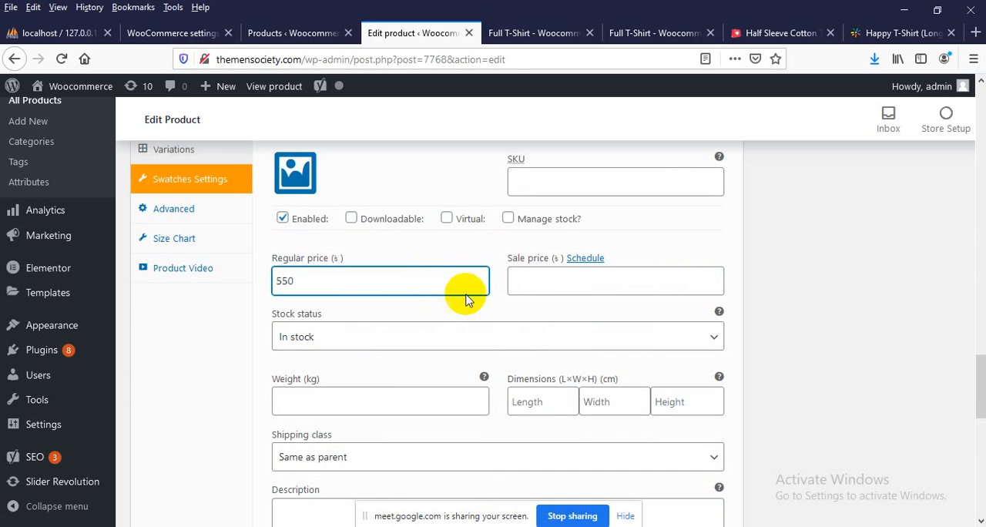
left_click(556, 282)
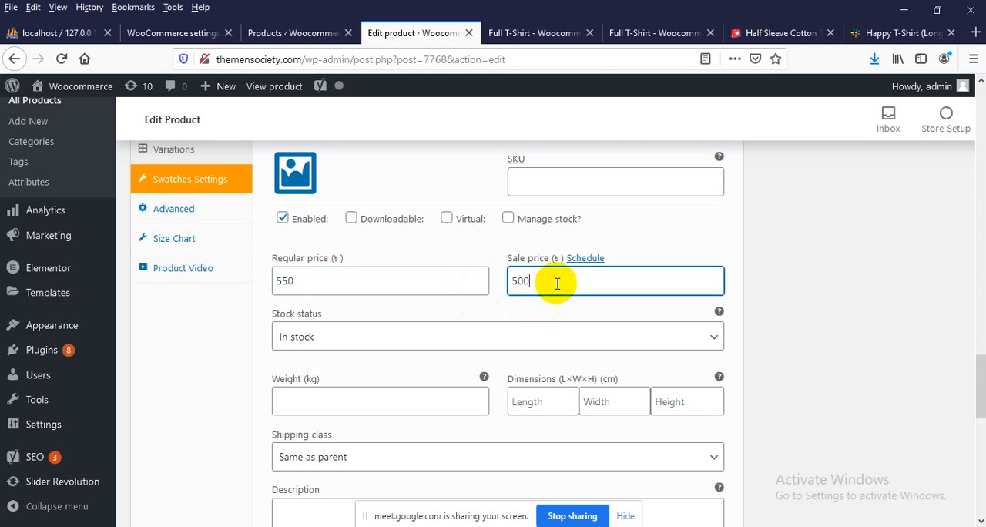
scroll(301, 363, "down", 5)
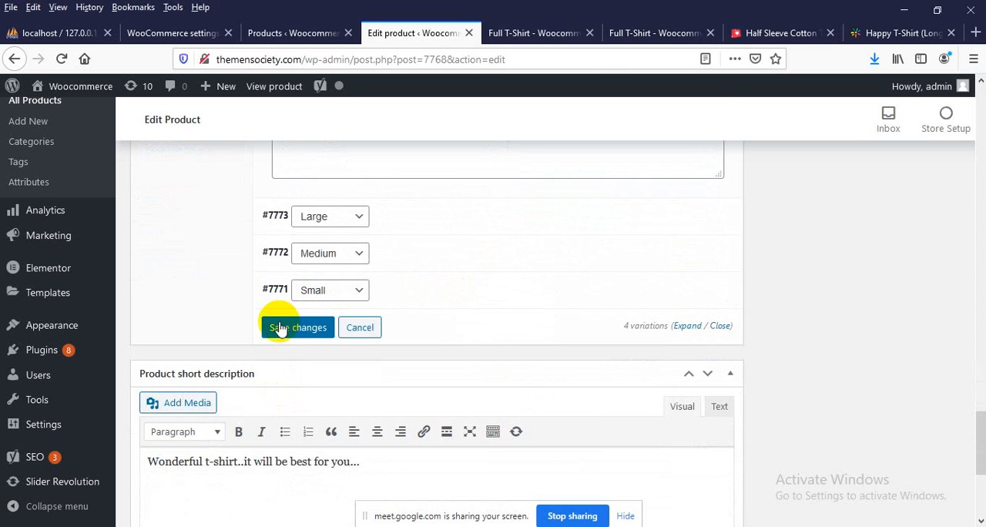
left_click(278, 328)
Review the product's saved variations list and the XXL variation's price details
scroll(373, 300, "down", 3)
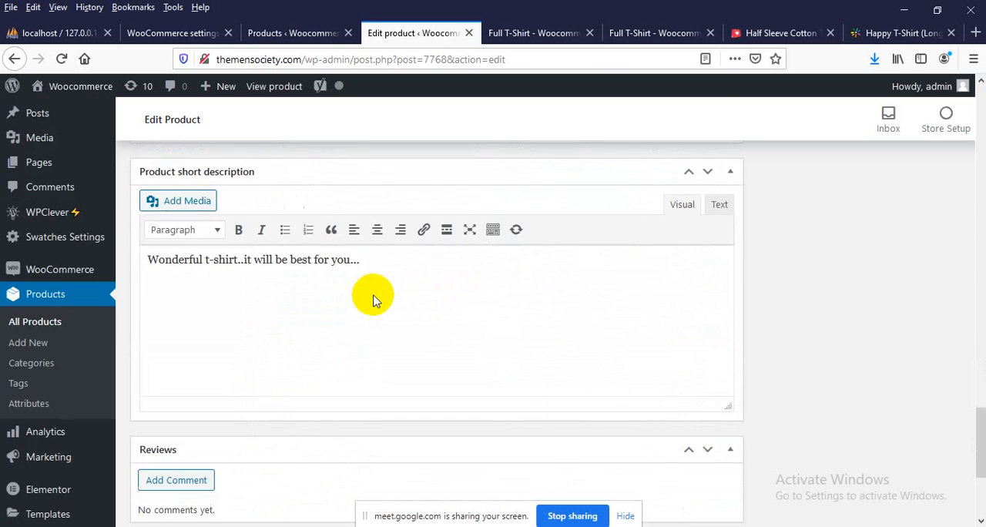
scroll(373, 301, "up", 1)
scroll(368, 308, "down", 3)
scroll(354, 328, "up", 5)
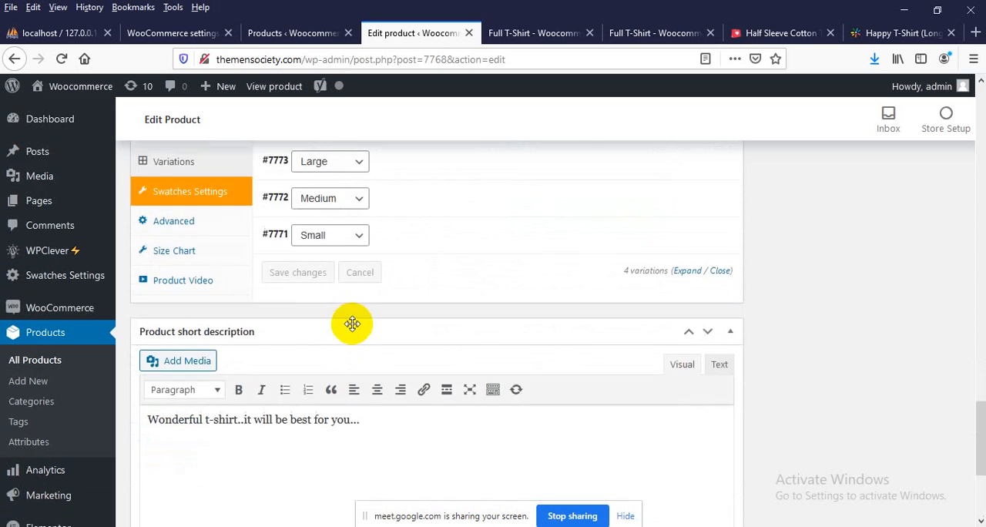
scroll(352, 324, "up", 3)
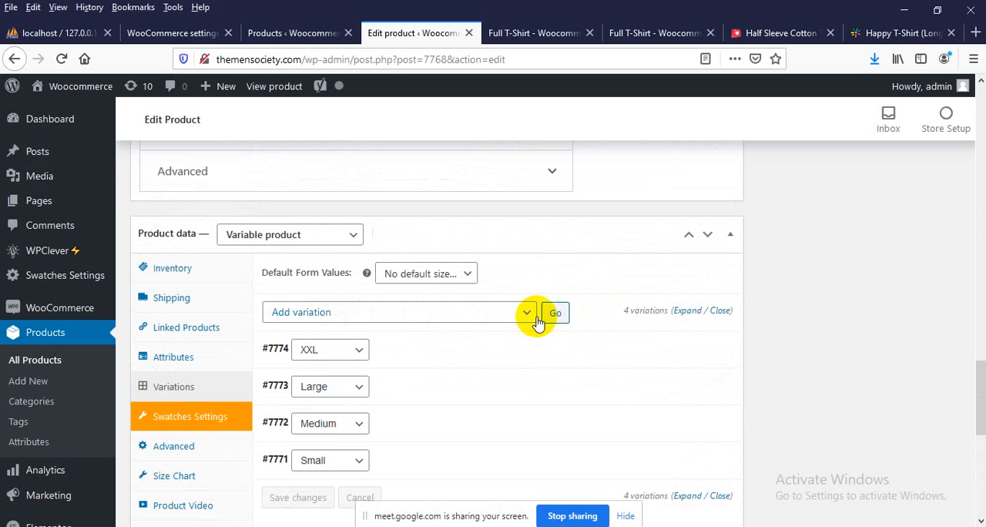
scroll(345, 331, "down", 1)
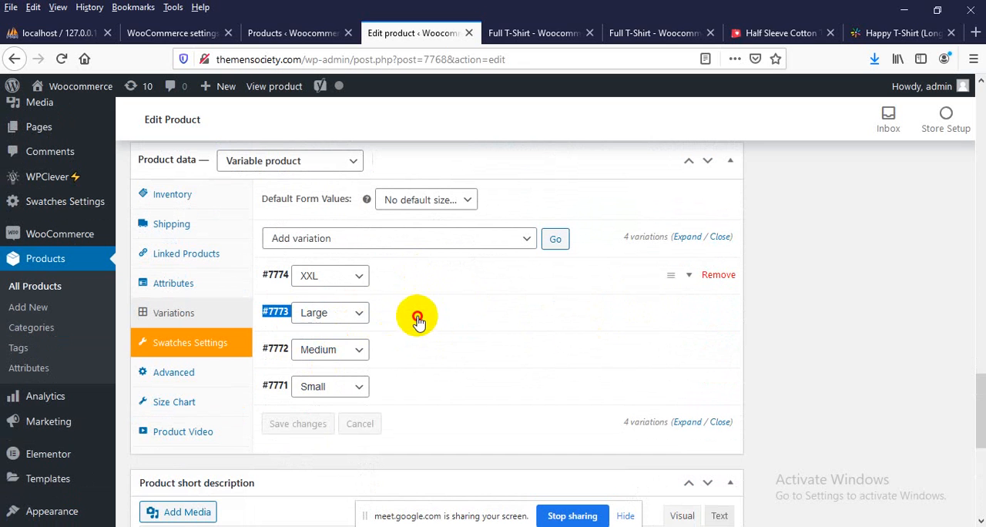
left_click(279, 275)
left_click(273, 279)
left_click_drag(275, 277, 275, 423)
left_click(785, 311)
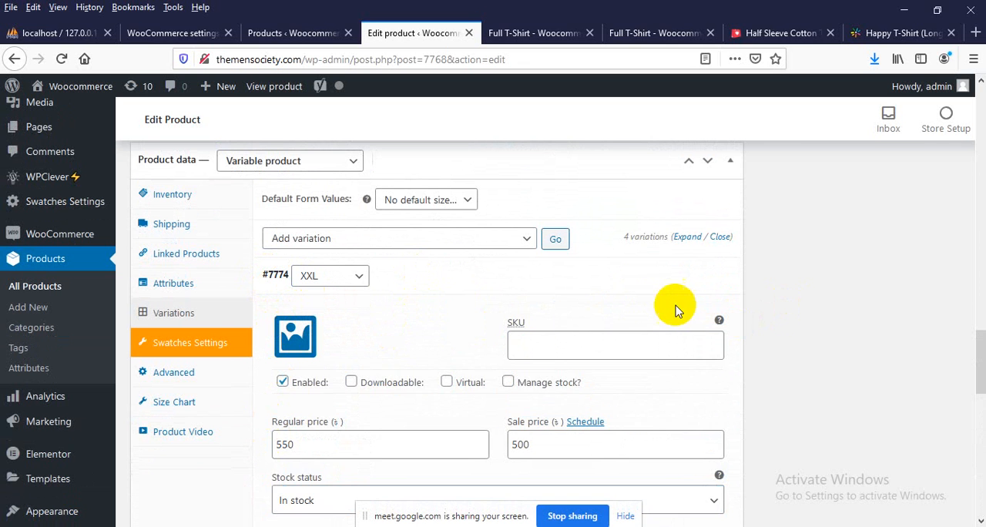
scroll(658, 307, "down", 2)
mouse_move(275, 203)
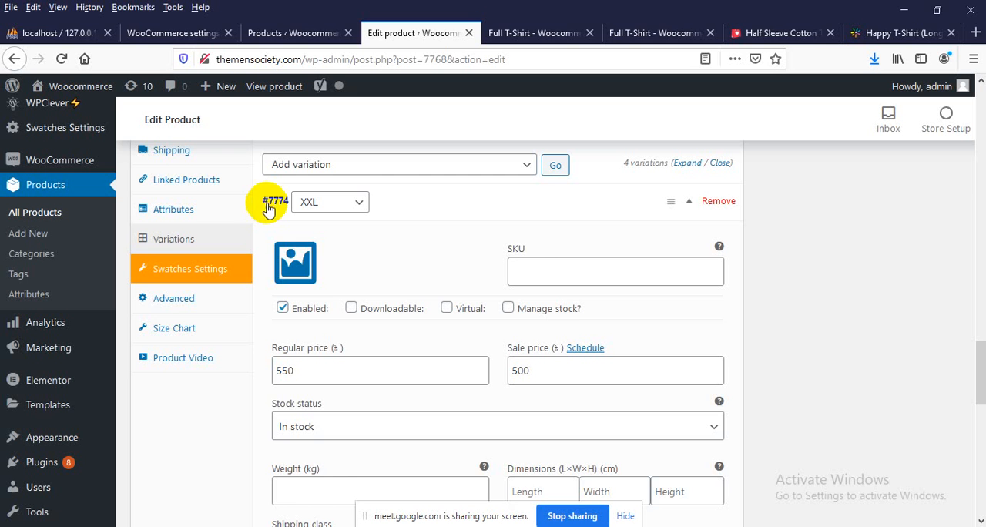
left_click(690, 205)
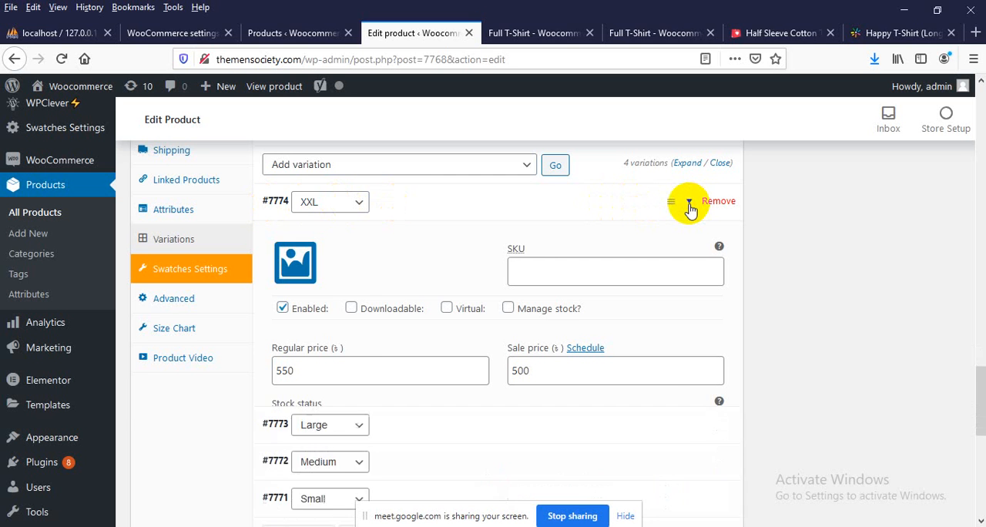
Reorder the variations to run Small, Medium, Large, XXL
left_click_drag(671, 202, 682, 315)
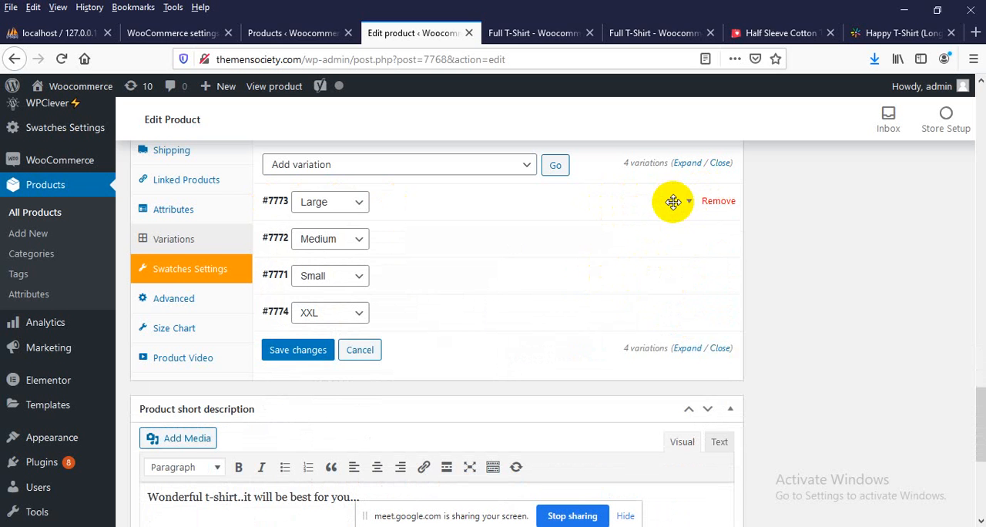
left_click_drag(671, 200, 660, 282)
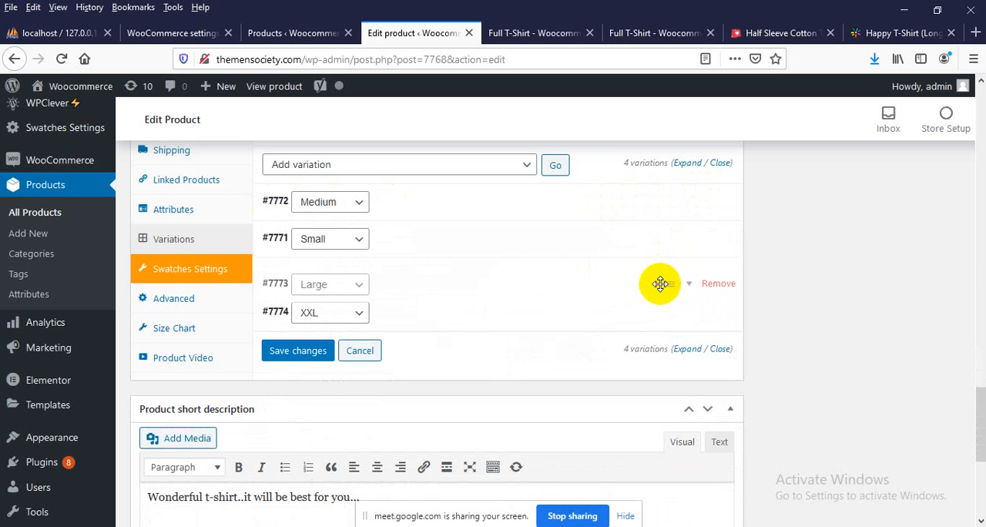
left_click_drag(673, 235, 674, 195)
Update the published product with the variation changes
scroll(802, 256, "up", 2)
scroll(801, 257, "up", 15)
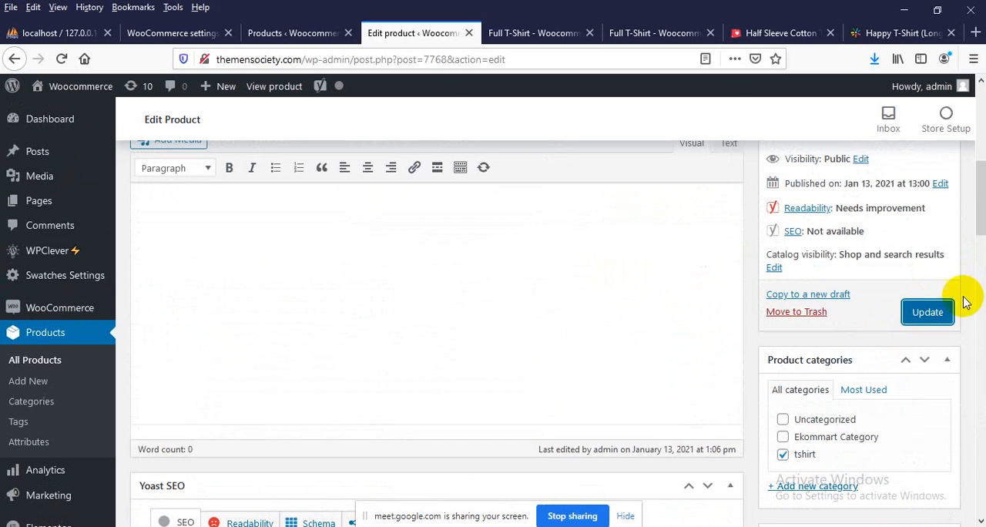
left_click(913, 312)
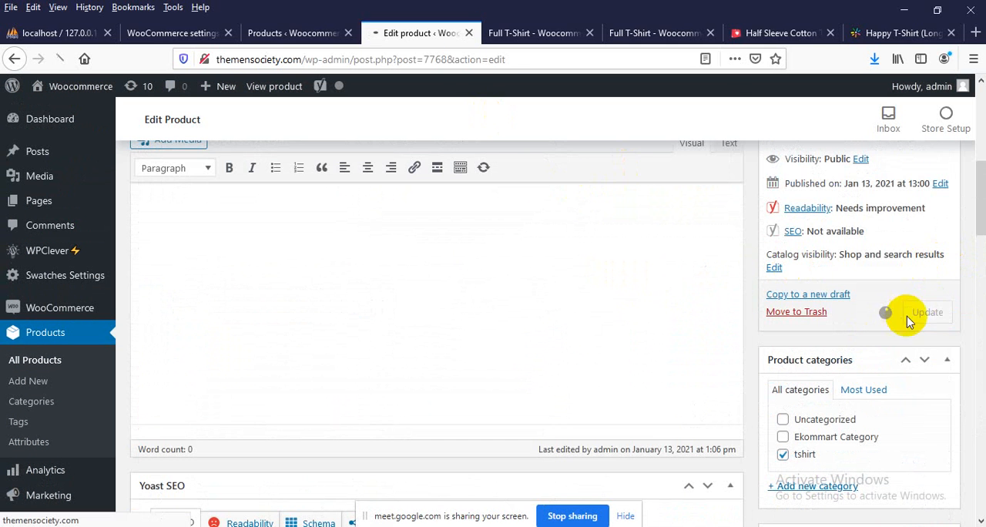
Reload the Full T-Shirt page in the storefront and check the prices for the Small and Large sizes
left_click(627, 34)
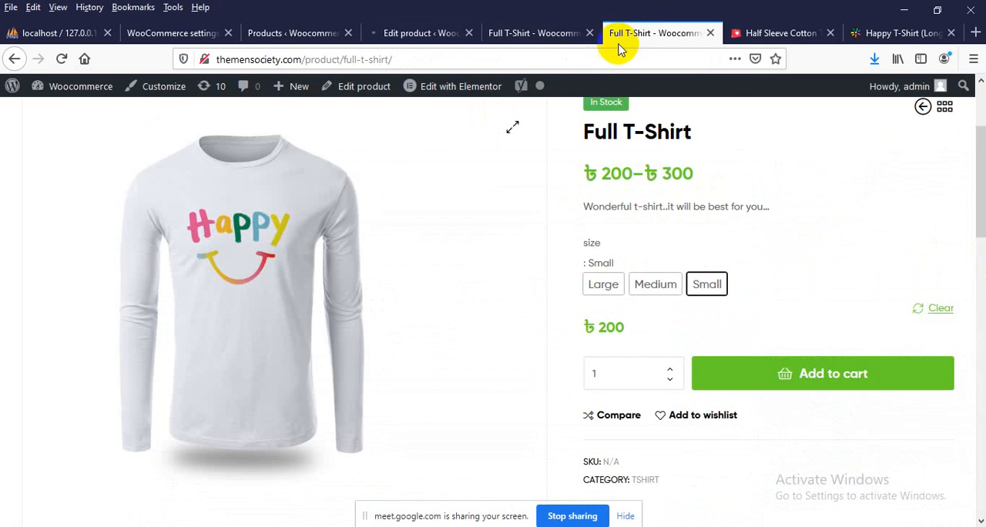
right_click(674, 194)
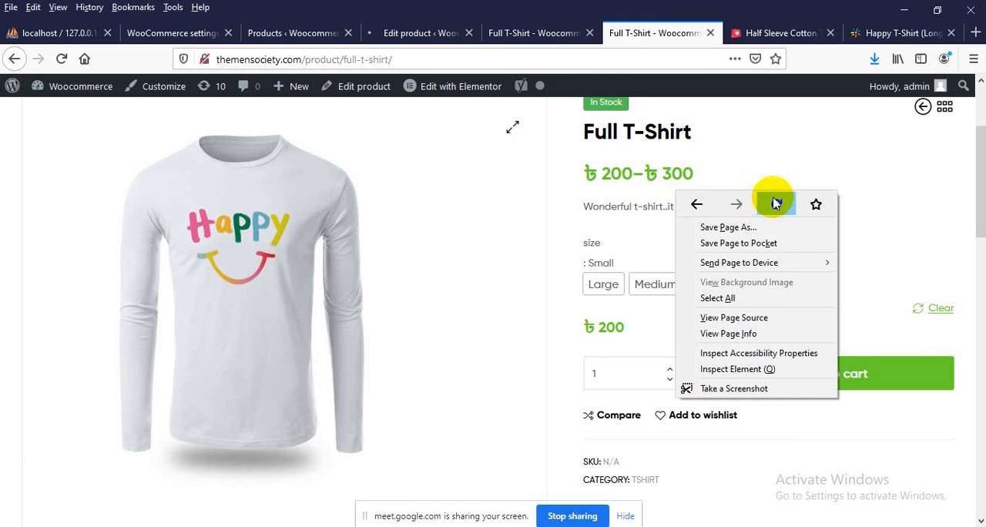
left_click(773, 202)
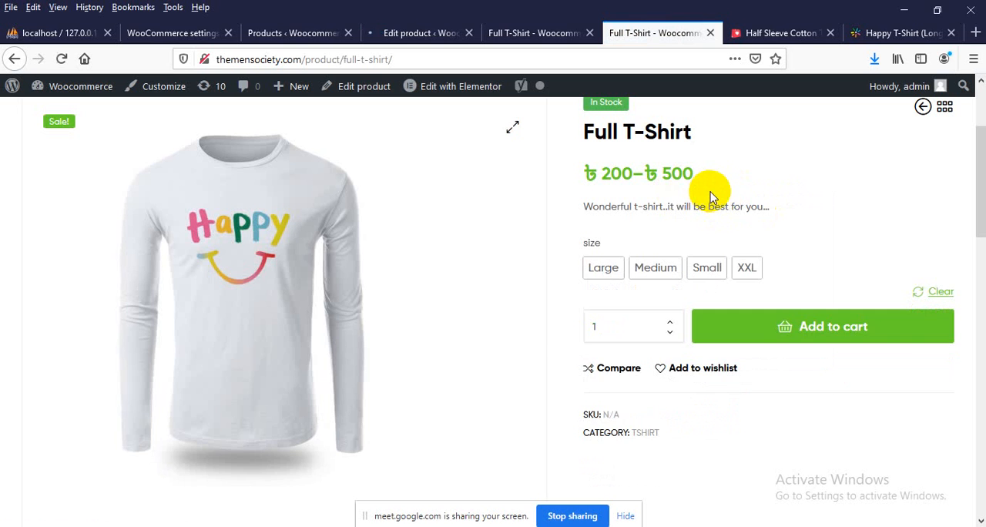
left_click(707, 267)
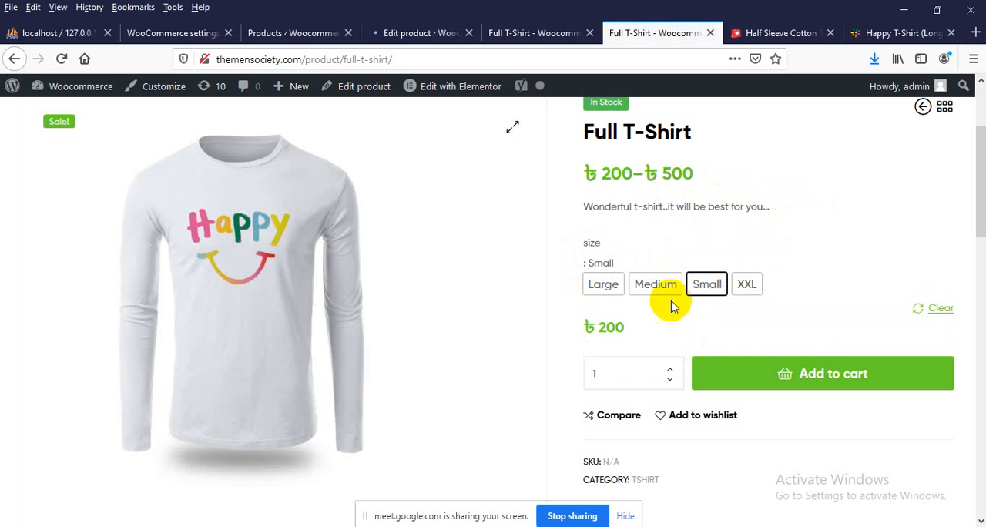
double_click(618, 326)
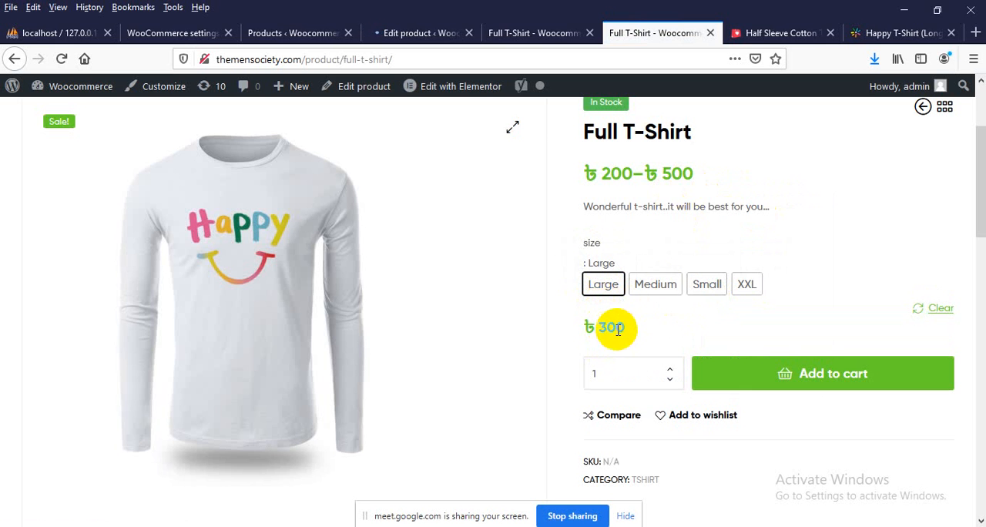
Select the XXL size of the Full T-Shirt, check its regular and sale prices, and add one to the cart
left_click(747, 288)
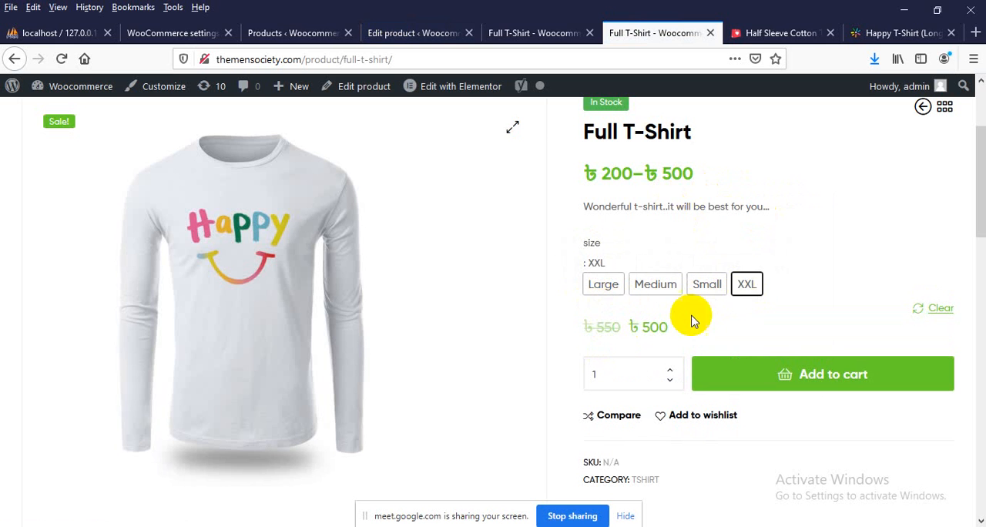
mouse_move(608, 325)
left_mouse_down()
mouse_move(572, 328)
mouse_move(605, 330)
left_mouse_up()
double_click(612, 328)
left_click(607, 327)
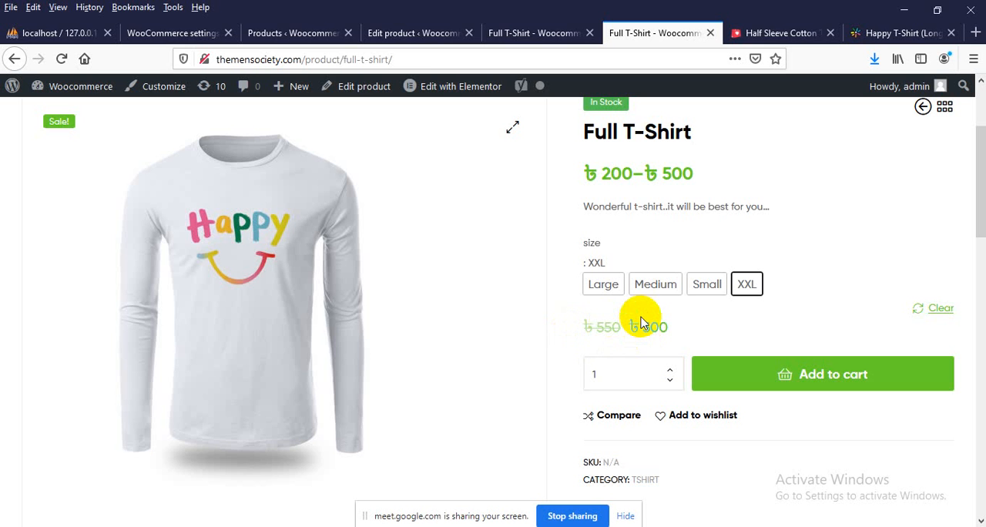
left_click(780, 363)
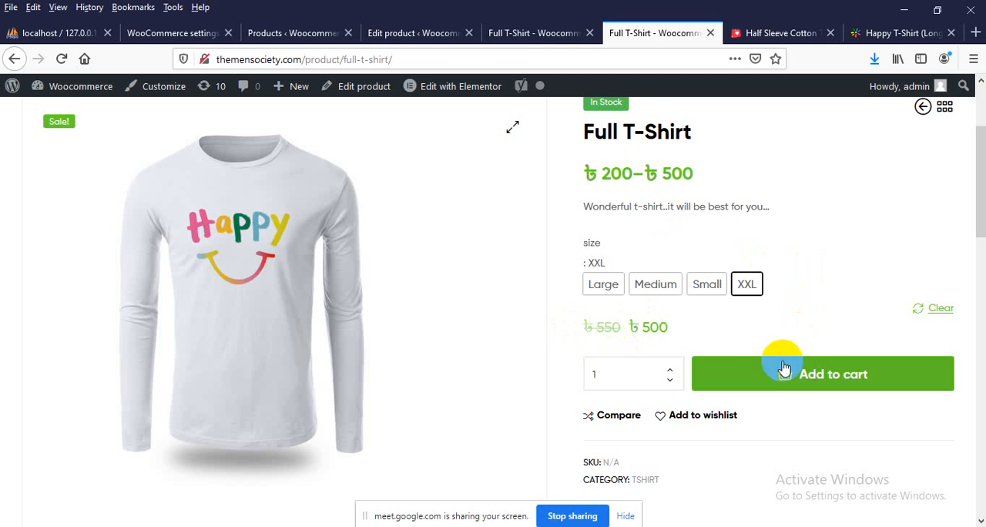
scroll(368, 313, "down", 7)
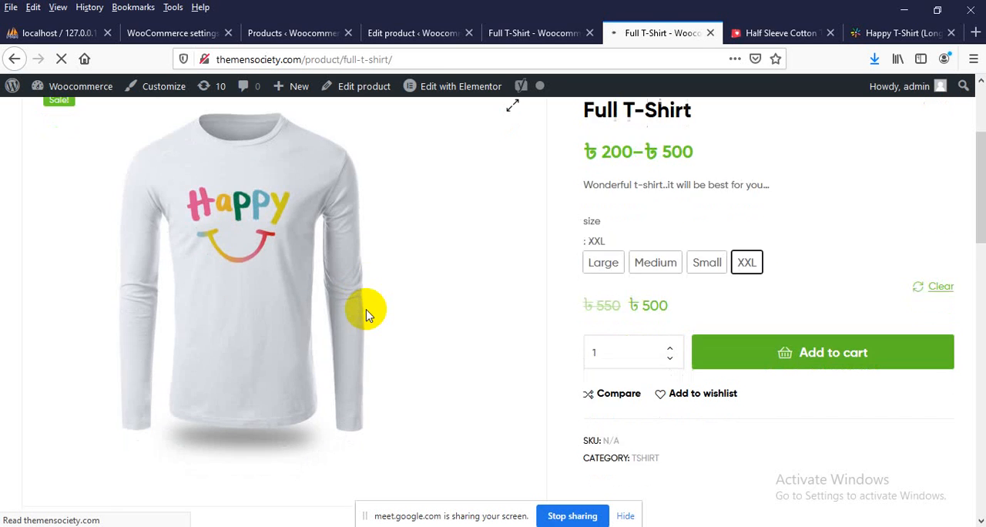
scroll(660, 362, "up", 6)
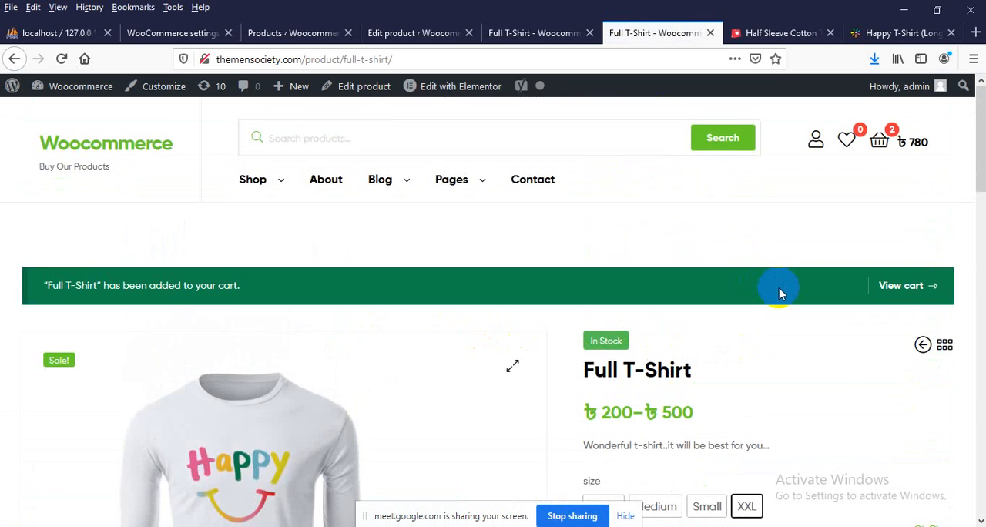
Open the cart from the product page and proceed to checkout
scroll(779, 290, "down", 6)
scroll(583, 330, "up", 4)
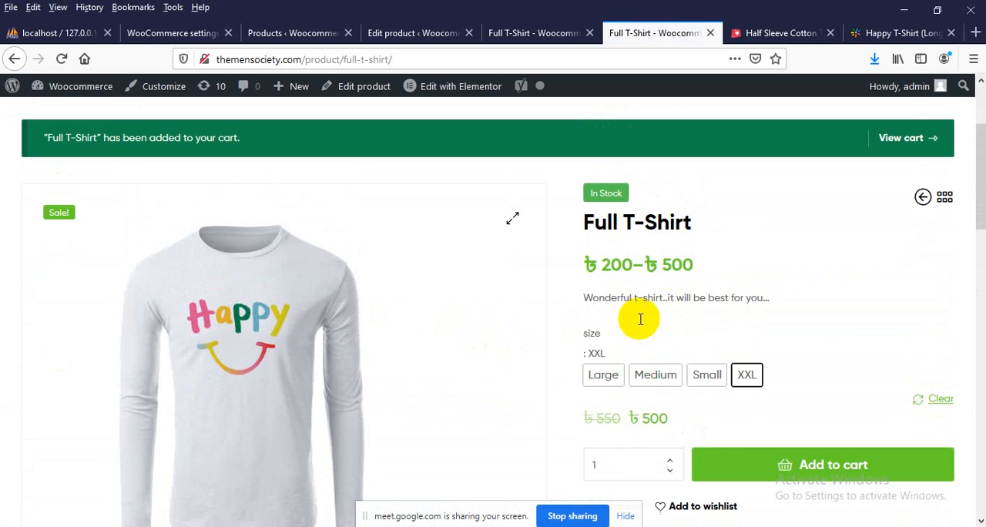
left_click(915, 137)
scroll(493, 432, "up", 2)
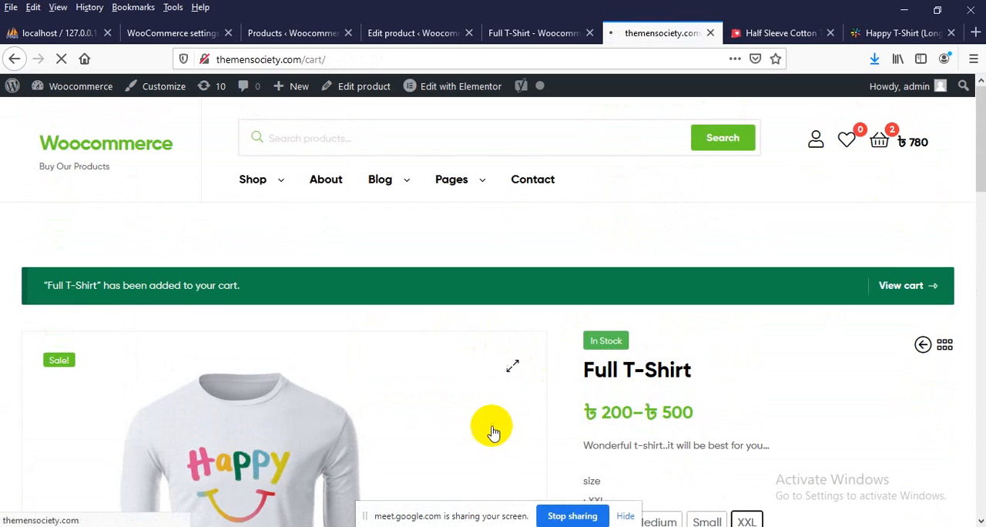
scroll(493, 420, "down", 6)
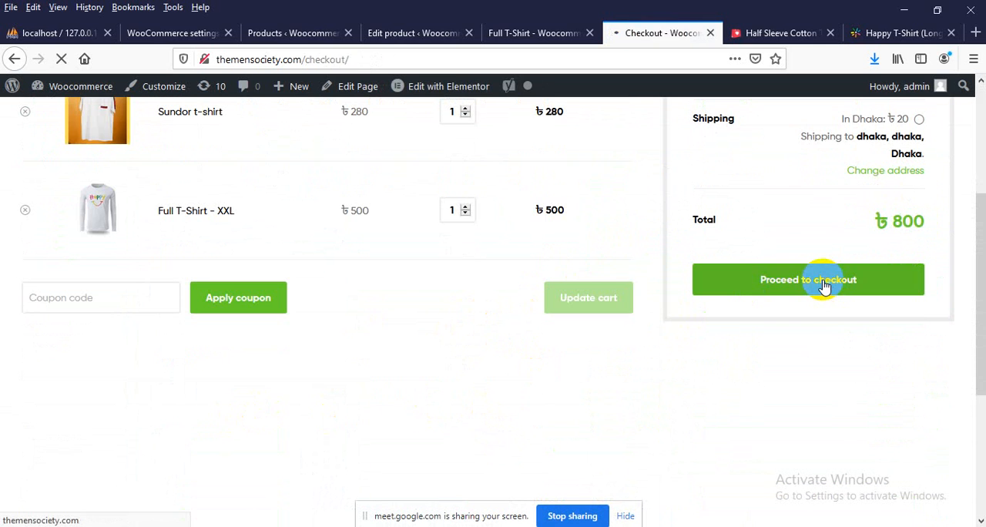
Review the billing details fields, order summary and payment option on the checkout page
scroll(612, 335, "down", 2)
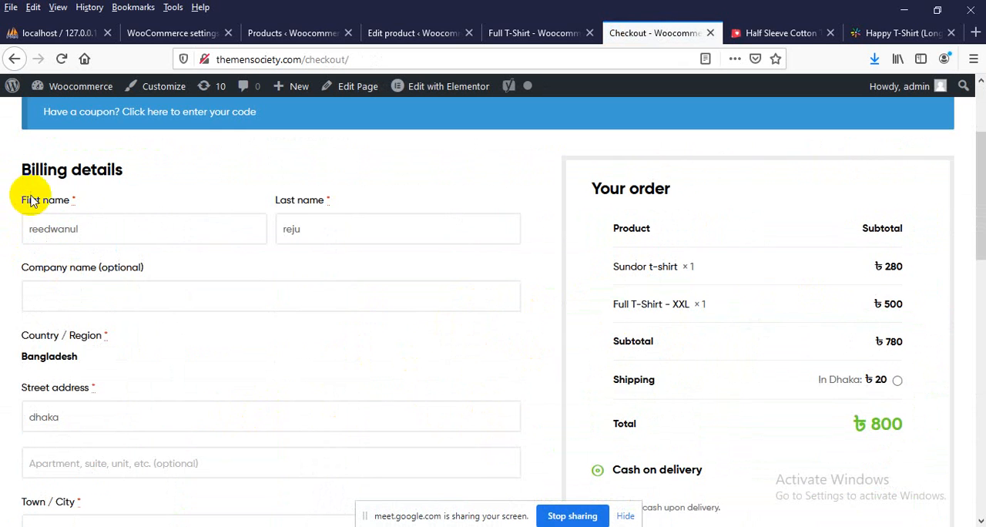
scroll(135, 247, "down", 8)
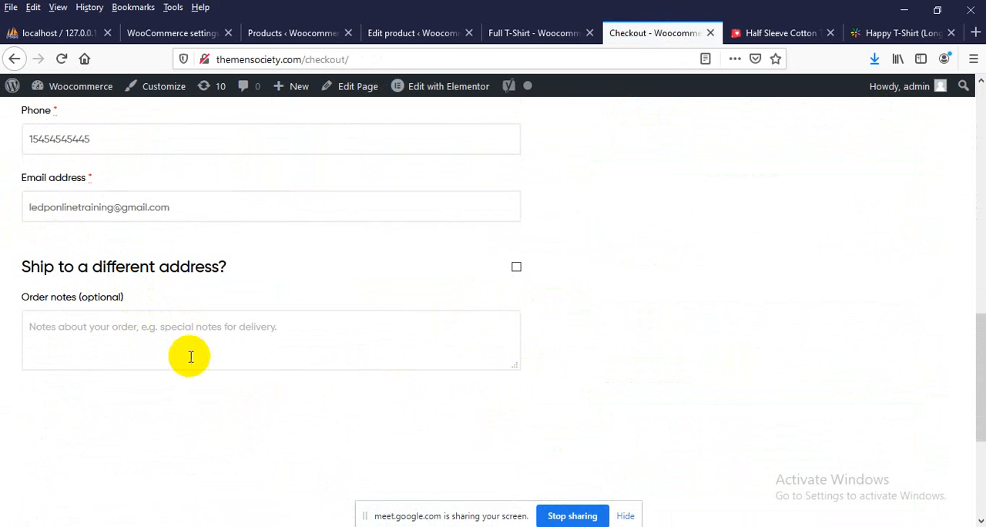
scroll(190, 350, "up", 2)
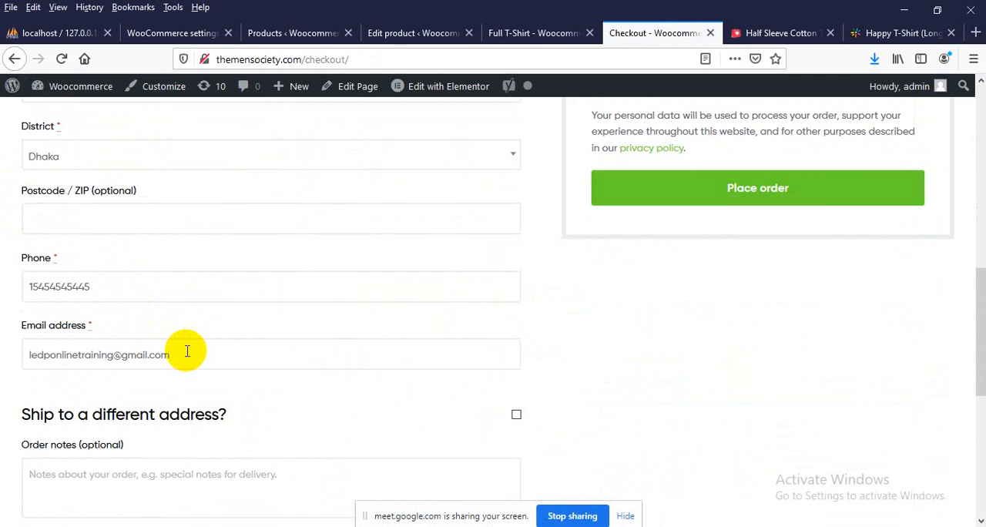
scroll(187, 351, "up", 2)
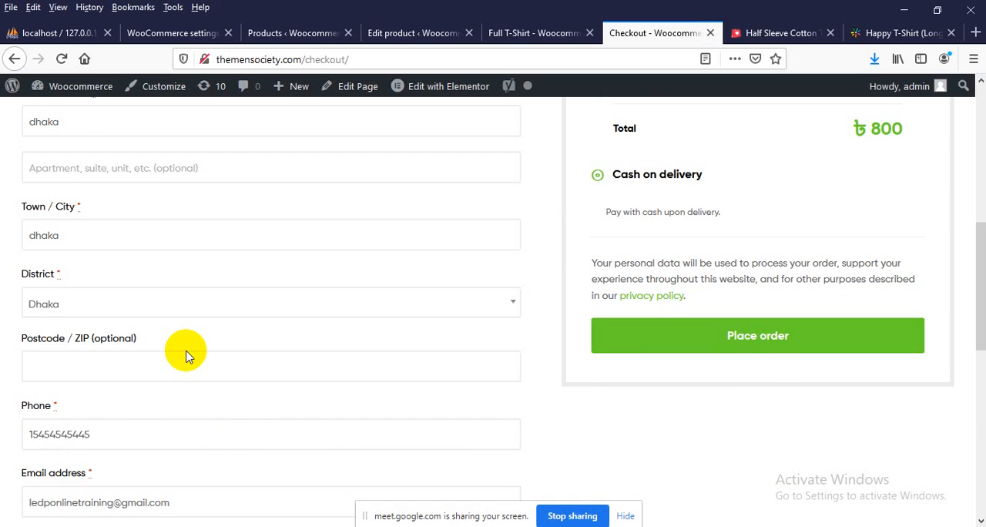
scroll(185, 356, "up", 5)
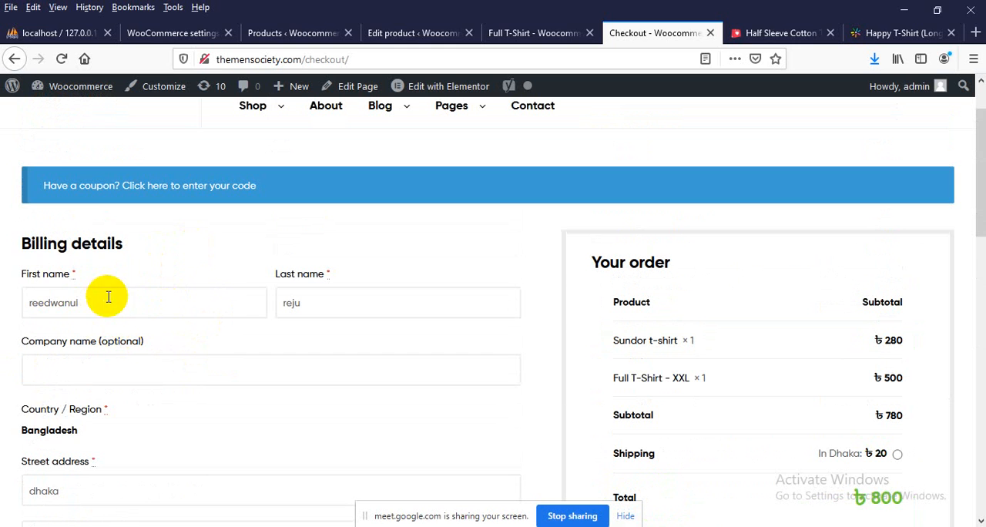
scroll(83, 357, "down", 1)
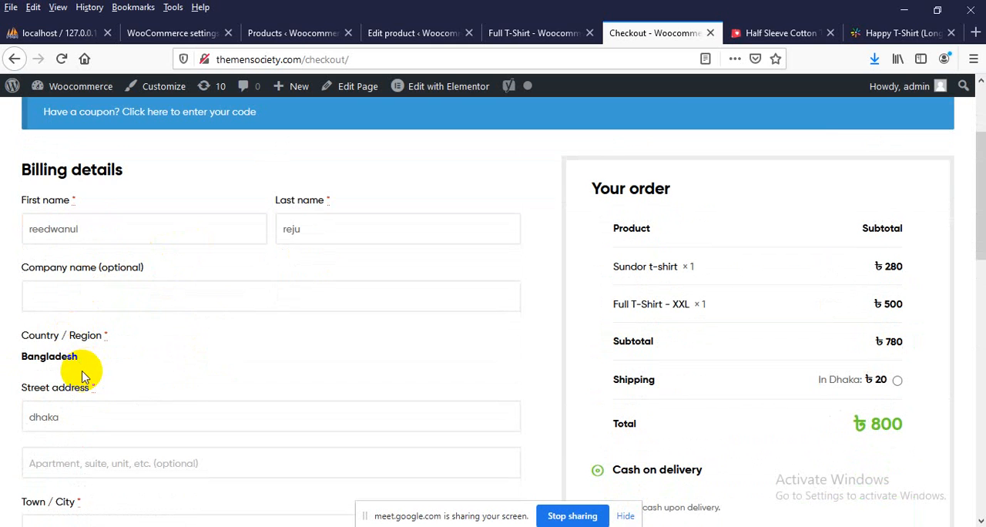
scroll(85, 376, "up", 3)
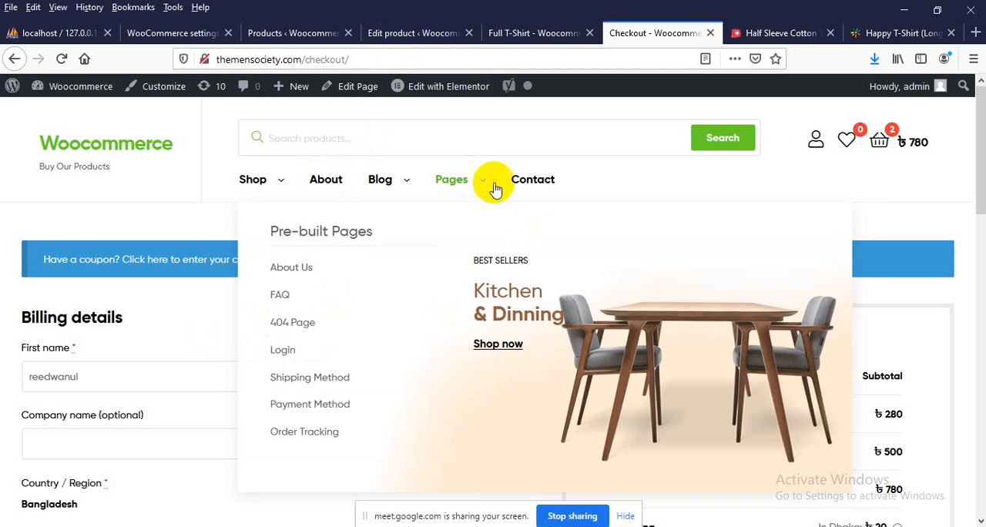
Open the store's Contact page and look over its sections as far as the message form
left_click(530, 185)
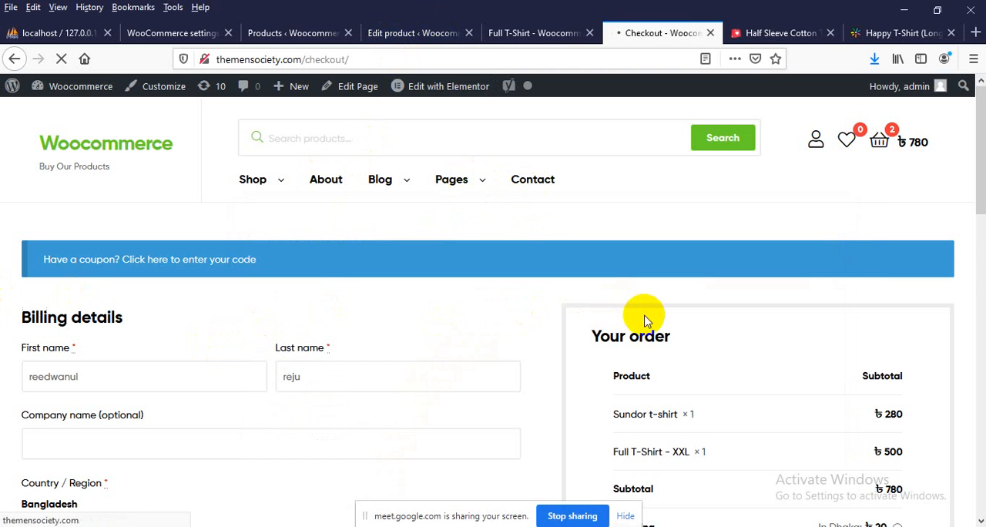
scroll(639, 319, "down", 3)
scroll(612, 325, "down", 3)
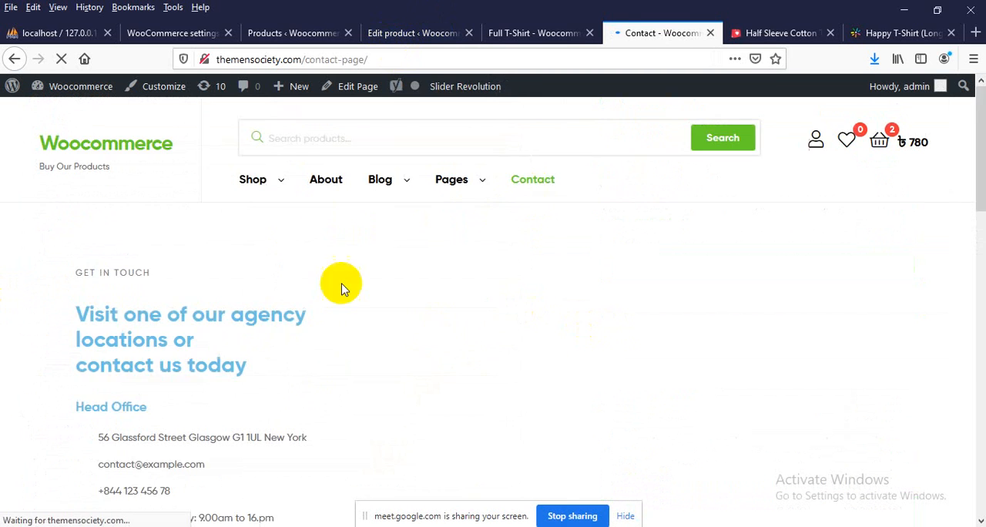
scroll(193, 266, "down", 5)
scroll(200, 289, "down", 5)
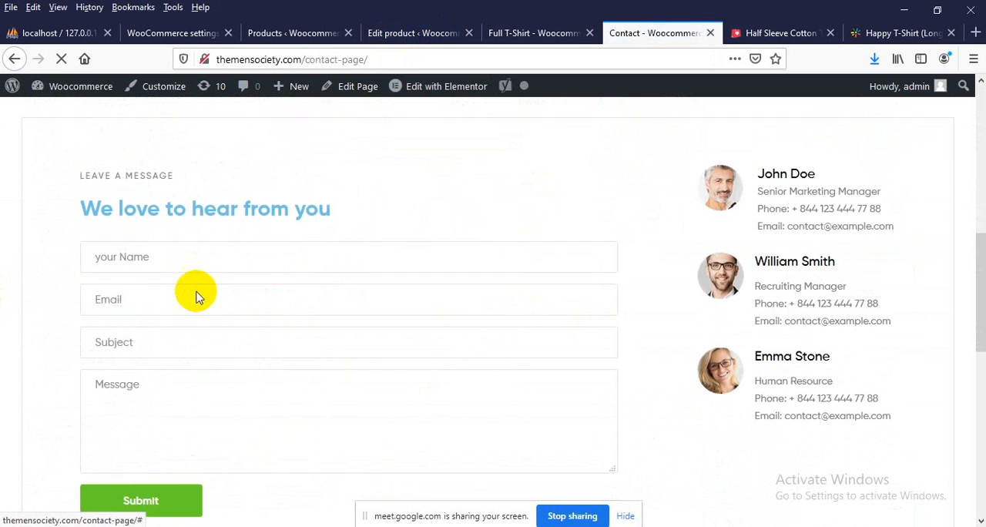
Check the name, email, subject and message fields of the contact form and try to submit it empty
left_click(152, 266)
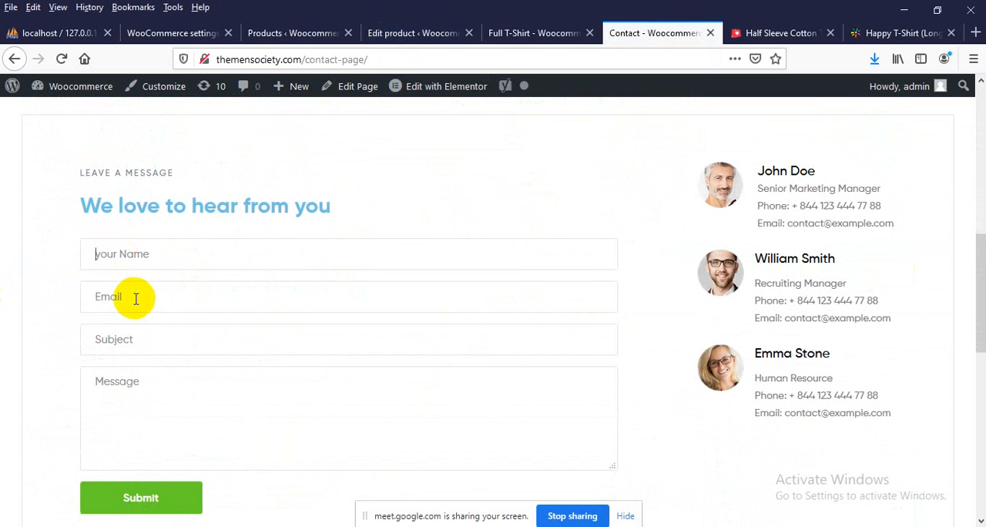
left_click(131, 344)
left_click(149, 422)
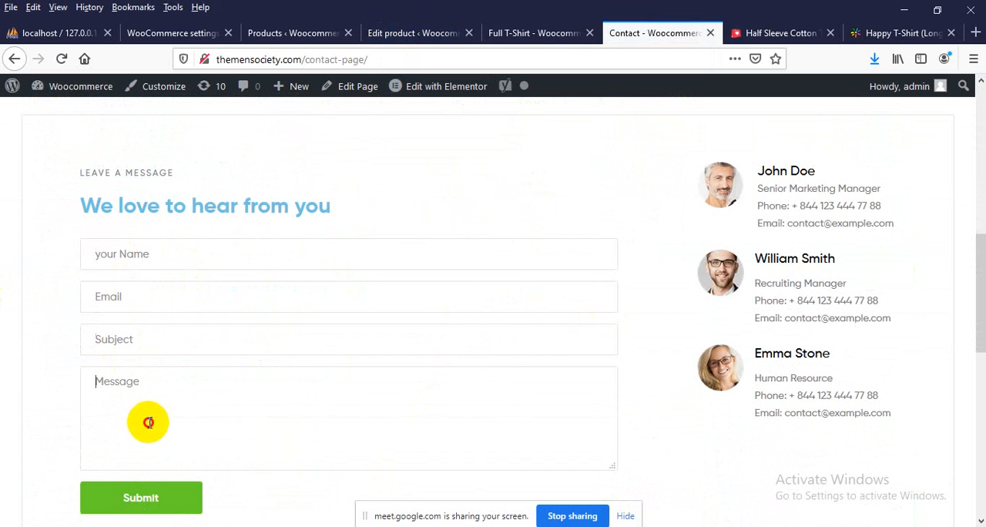
left_click(143, 249)
left_click(141, 299)
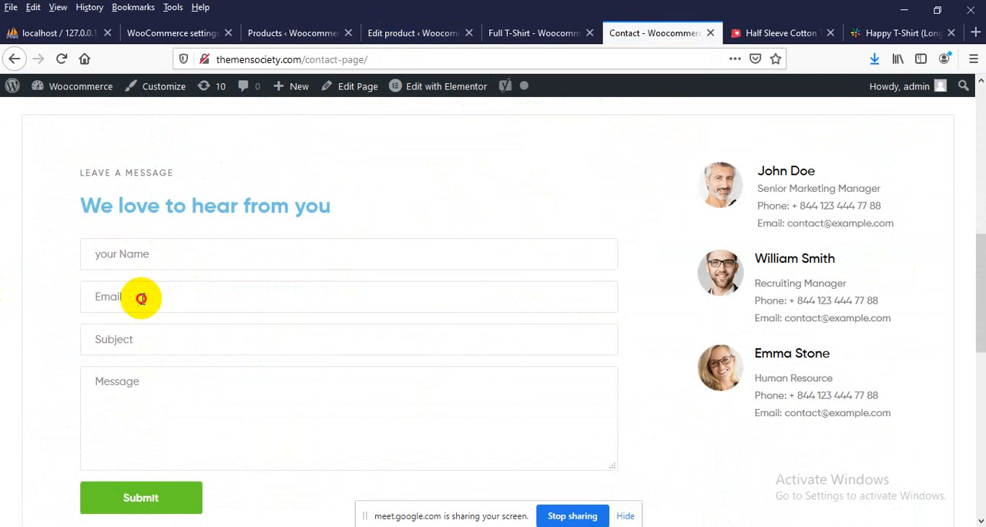
left_click(132, 344)
left_click(129, 402)
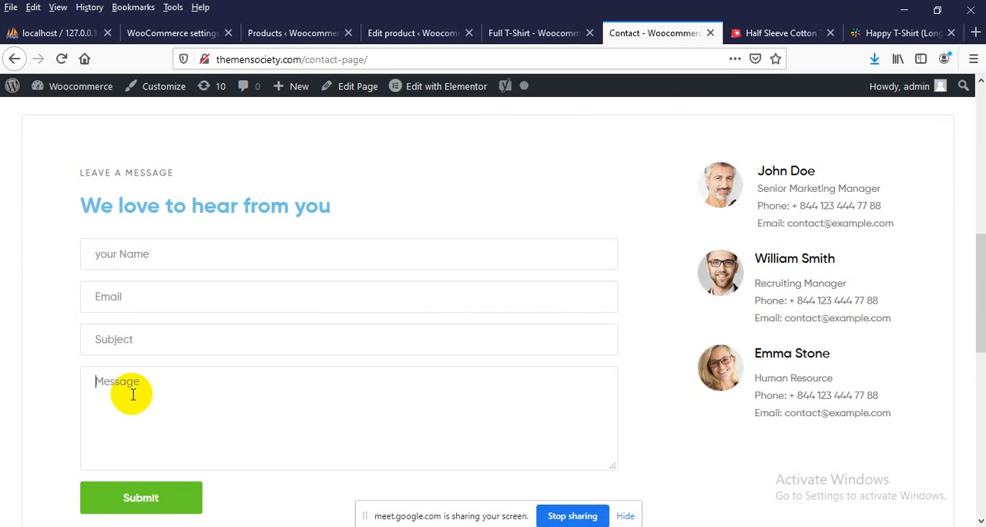
left_click(173, 500)
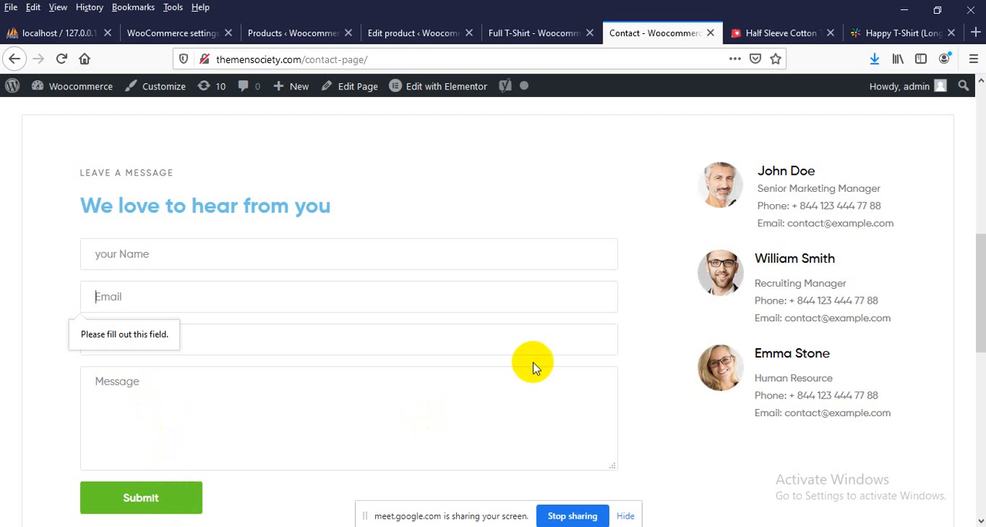
Open the Contact page in the Elementor editor in a separate tab, and close the two reference T-shirt tabs
right_click(327, 86)
left_click(369, 97)
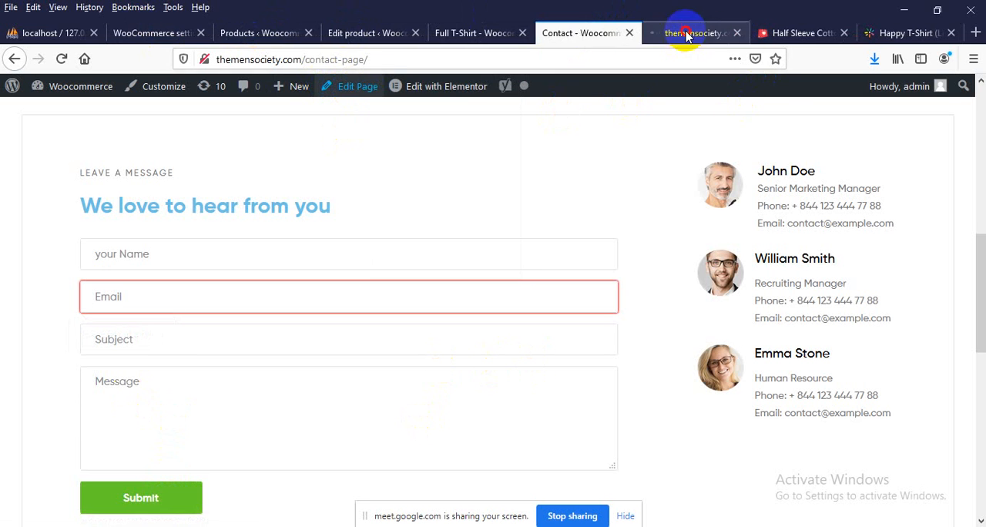
left_click_drag(688, 37, 590, 31)
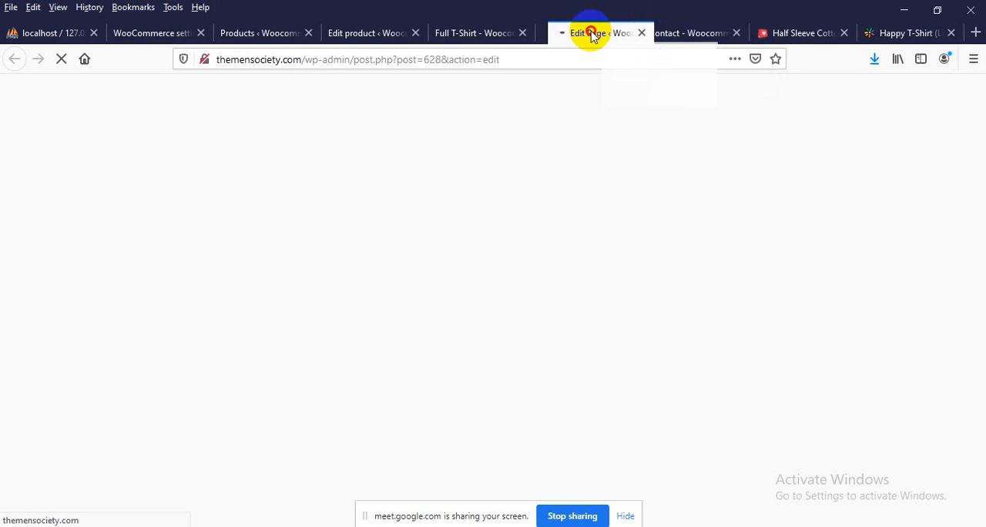
left_click(845, 34)
left_click(846, 34)
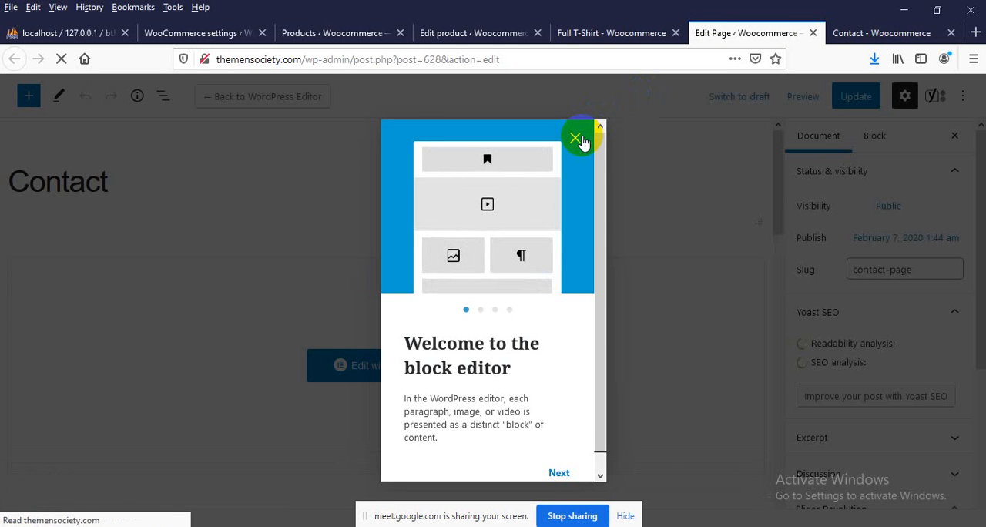
left_click(576, 145)
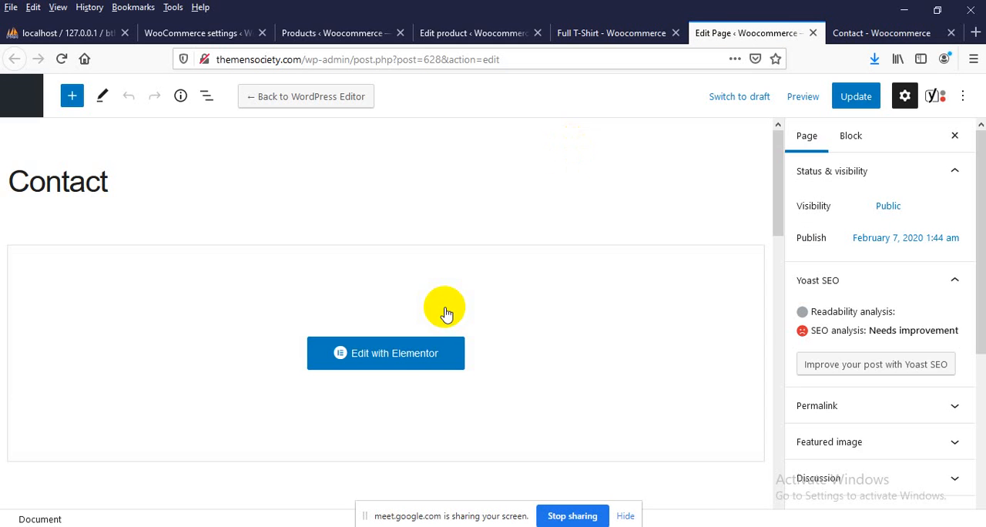
left_click(420, 363)
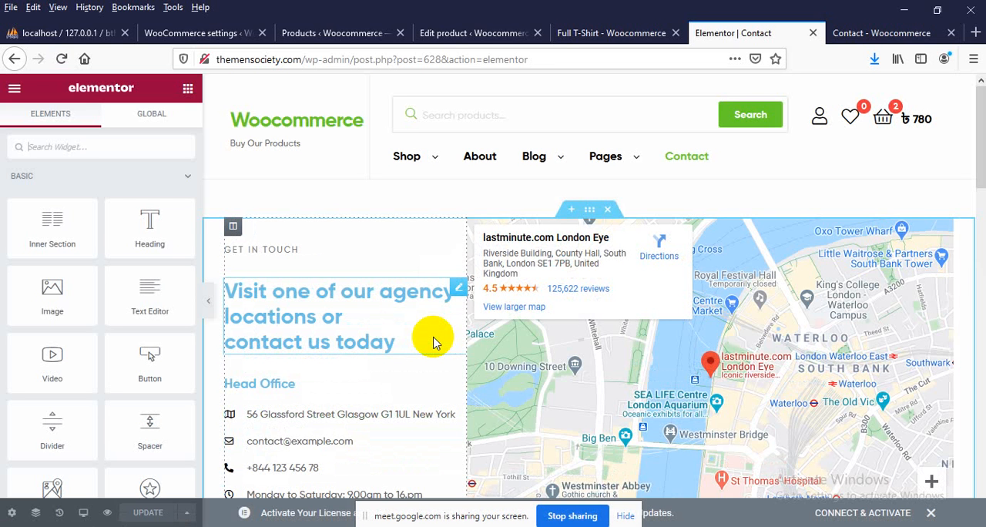
Delete the form widget under "We love to hear from you" and update the Contact page
scroll(432, 331, "down", 7)
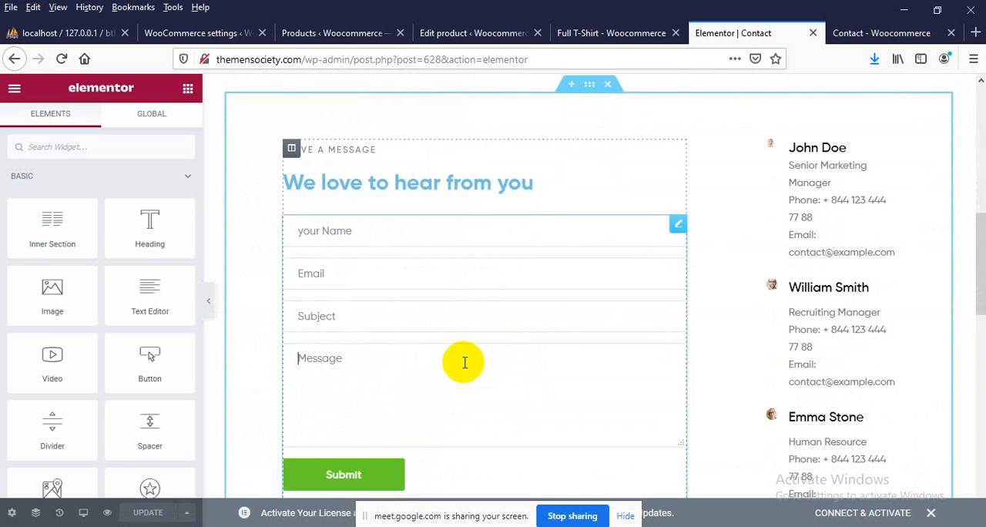
left_click(677, 224)
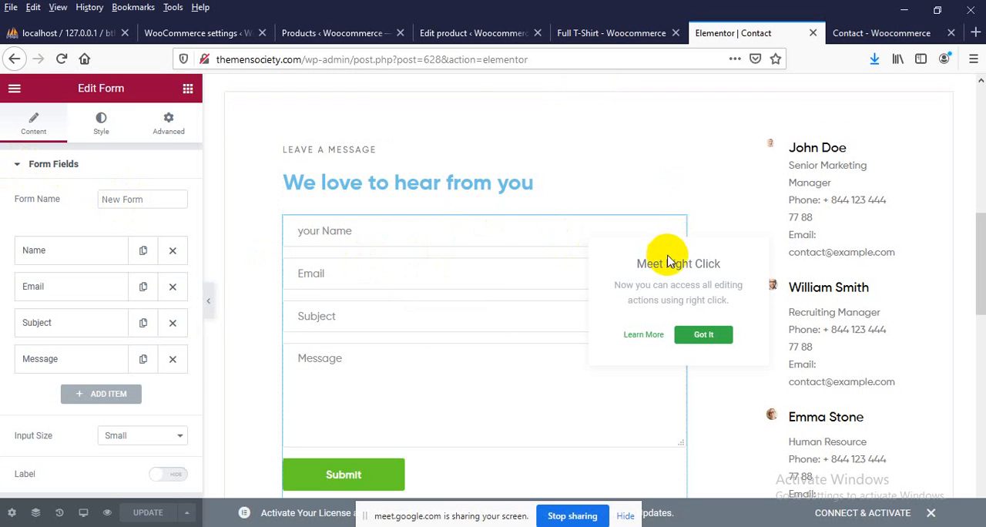
right_click(565, 230)
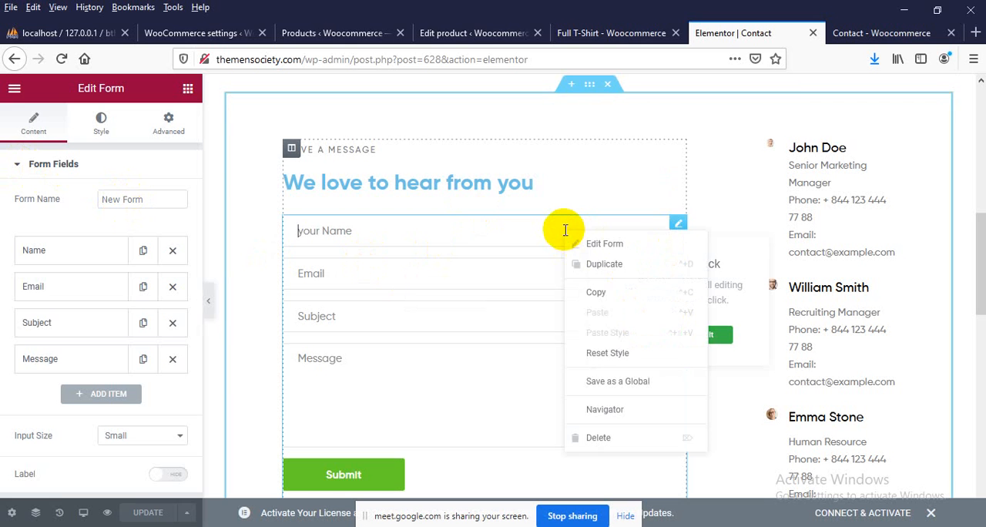
left_click(594, 438)
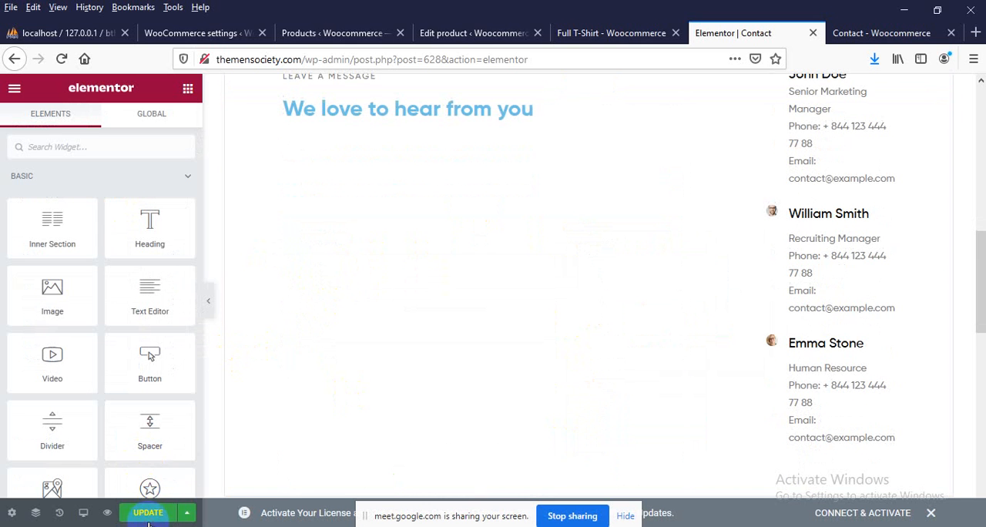
left_click(148, 513)
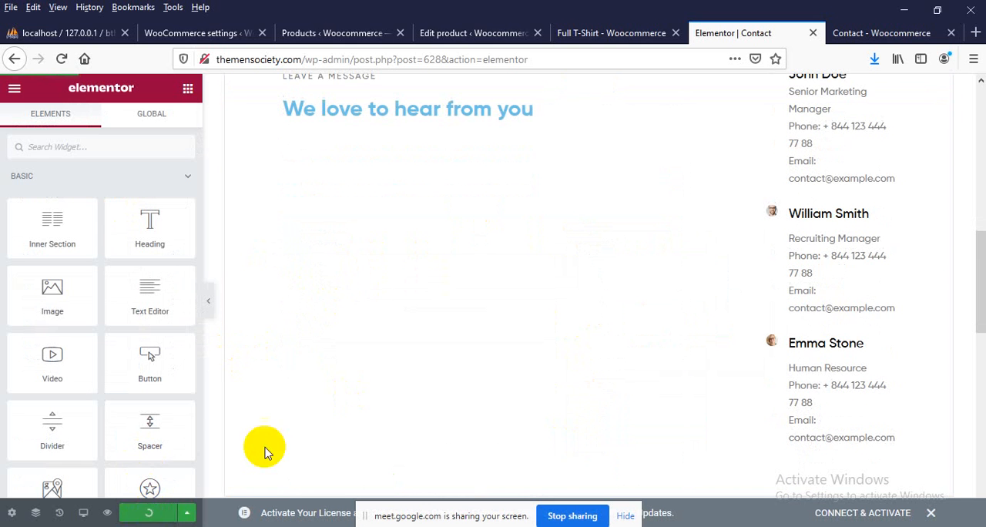
Reload the live Contact page and check the message section where the form was removed
left_click(863, 33)
scroll(84, 191, "up", 3)
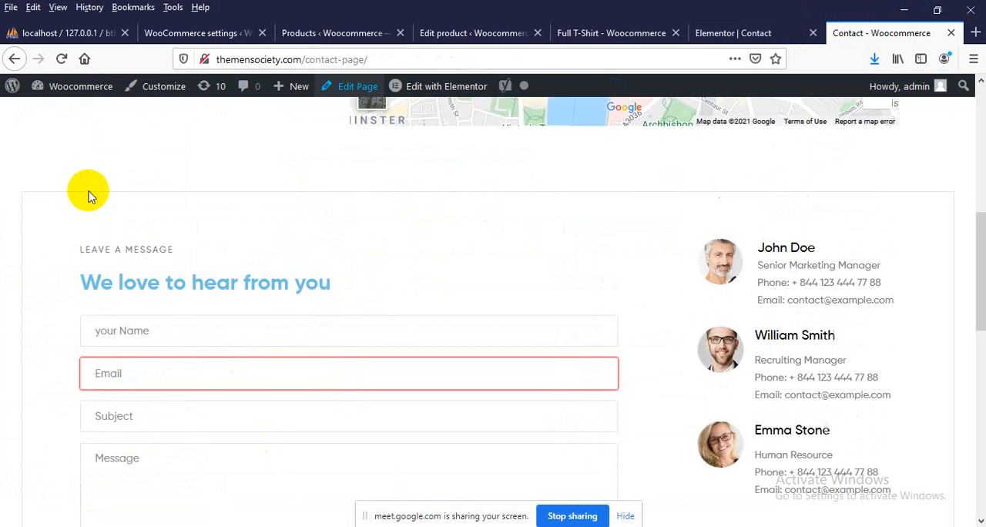
right_click(72, 221)
left_click(168, 231)
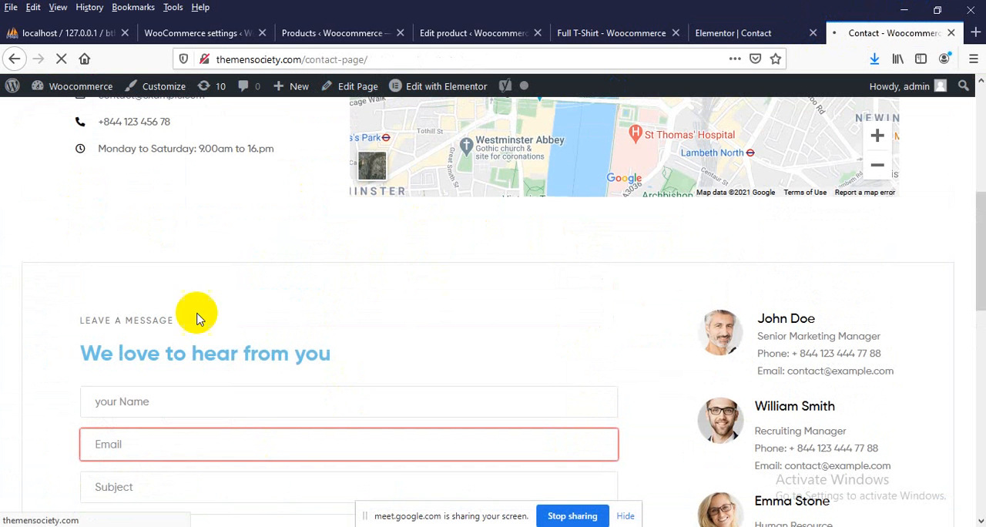
scroll(254, 362, "down", 2)
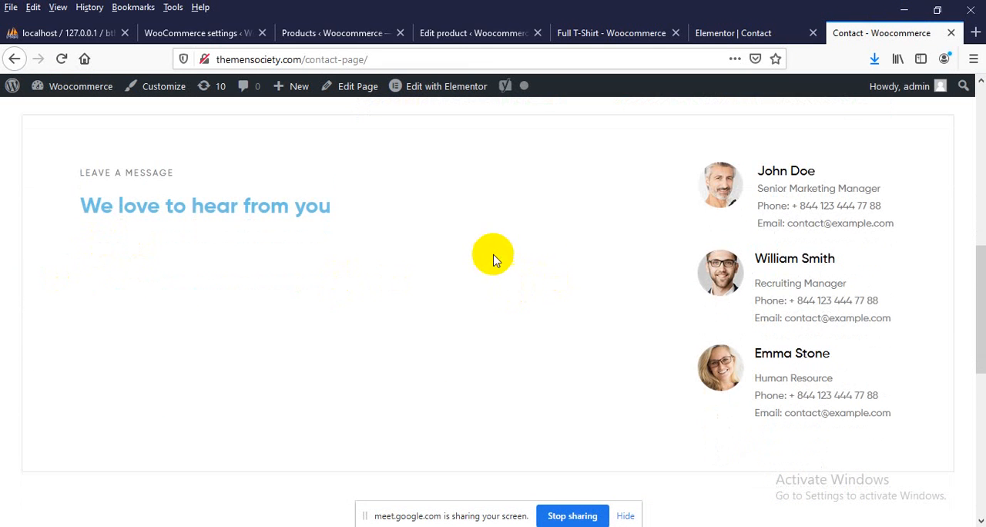
scroll(492, 258, "down", 1)
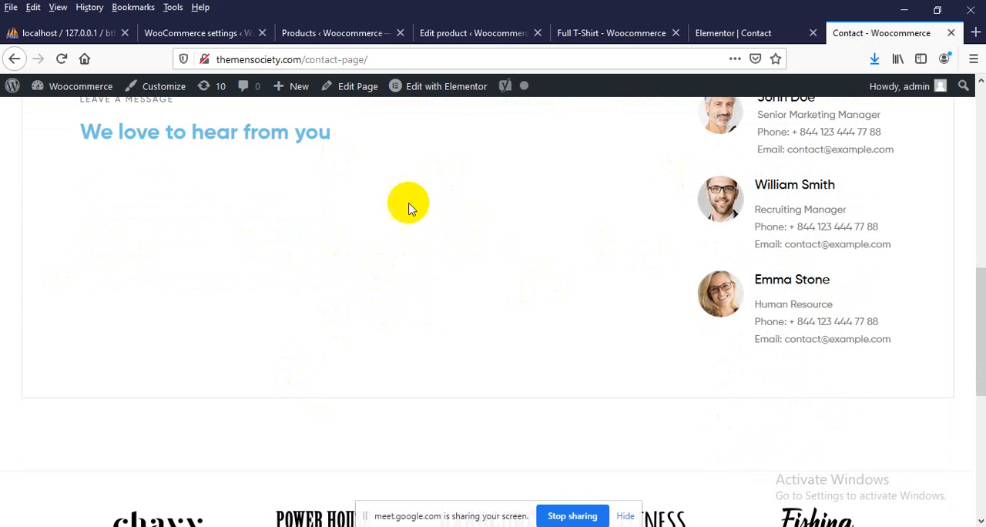
Open the Add Plugins page in the WordPress admin and look over the featured plugins
left_click(331, 32)
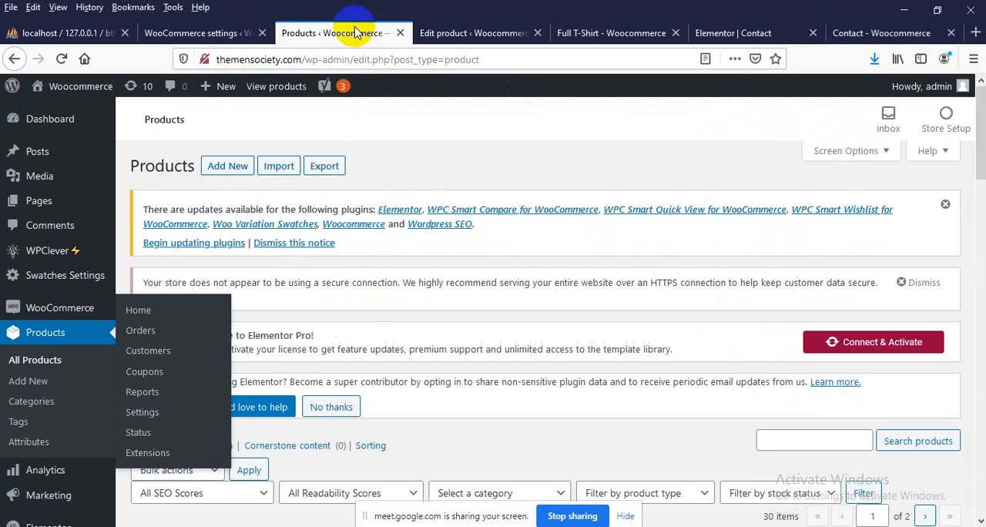
scroll(141, 196, "down", 5)
mouse_move(17, 348)
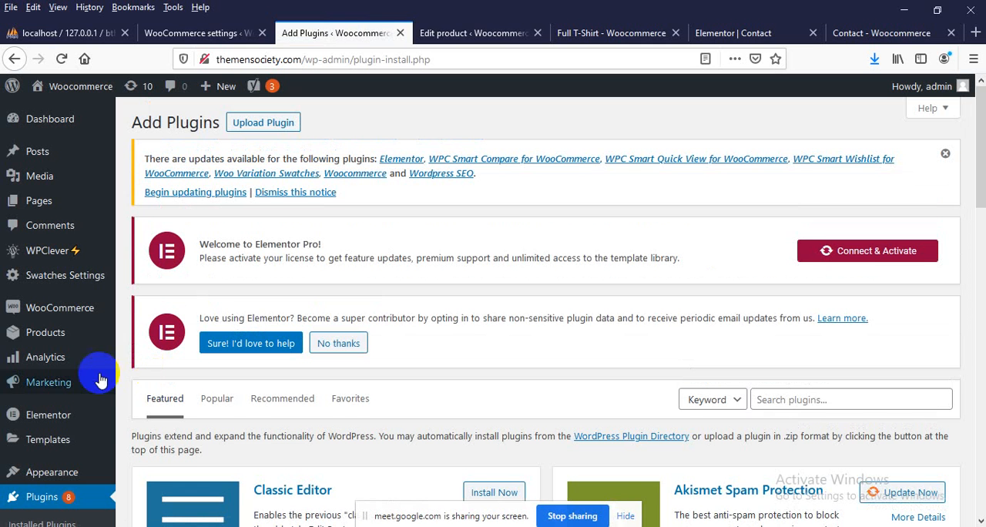
scroll(275, 326, "down", 3)
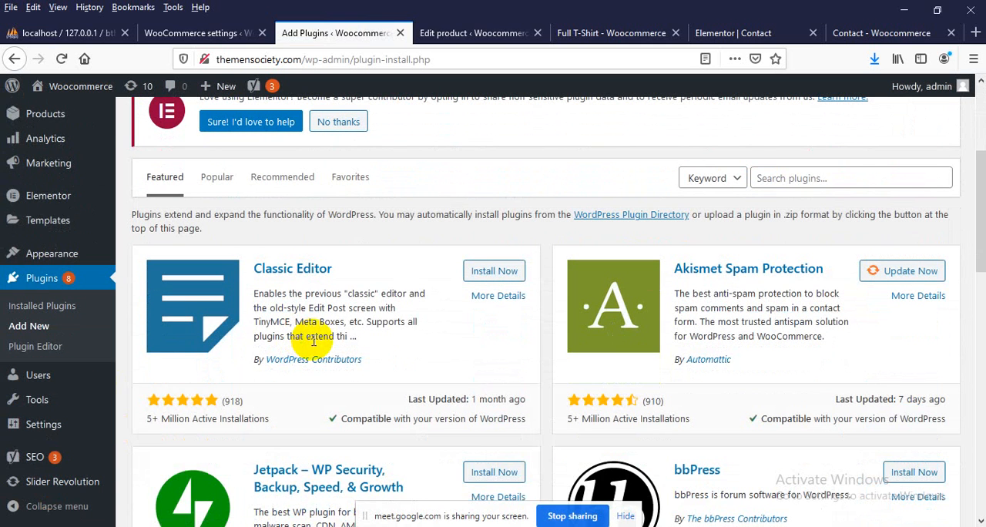
Search the plugin directory for "contact form" and install Contact Form 7
scroll(775, 381, "up", 3)
scroll(770, 419, "down", 2)
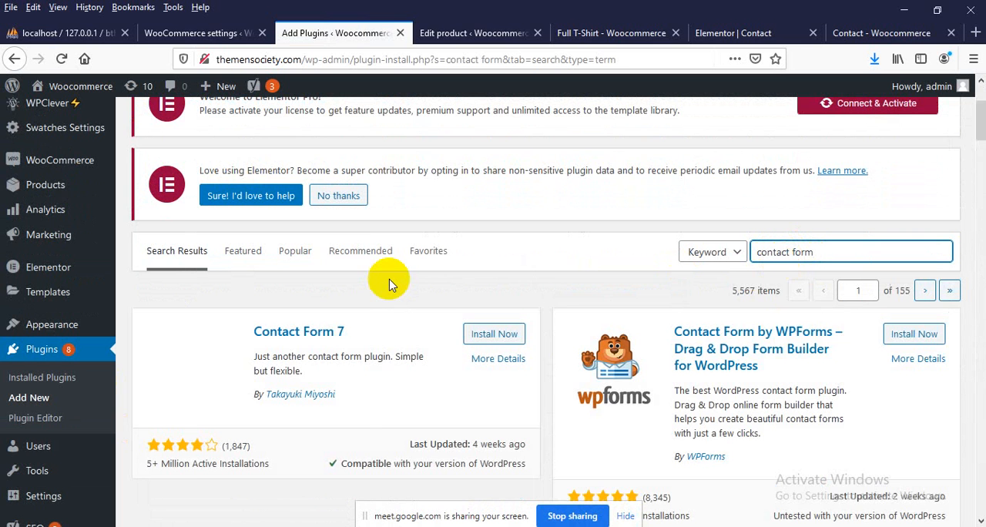
scroll(231, 331, "down", 1)
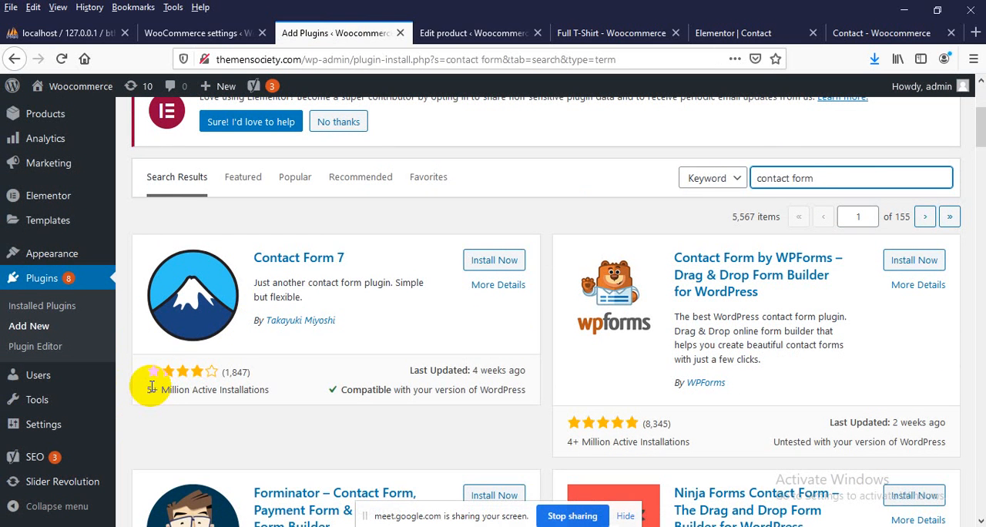
left_click(491, 261)
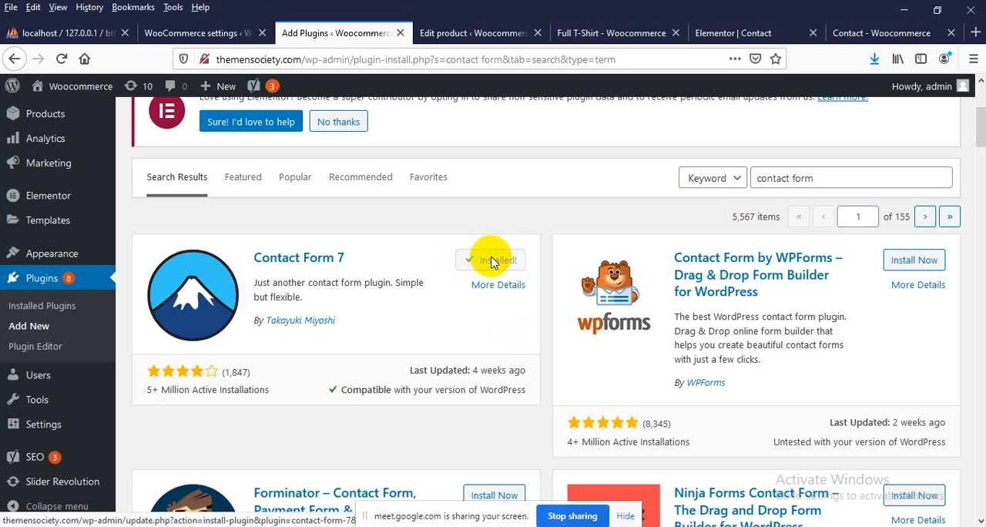
Activate the newly installed Contact Form 7 plugin
left_click(493, 263)
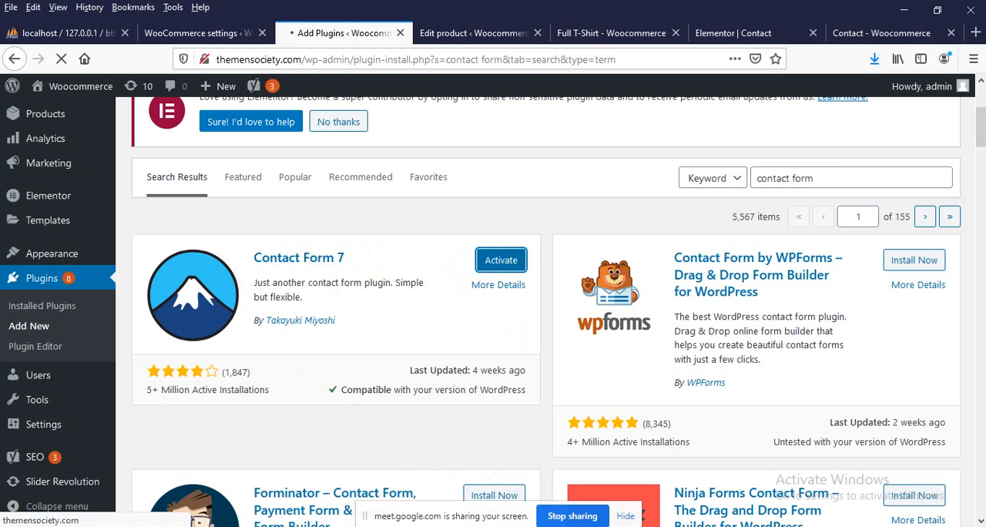
mouse_move(514, 526)
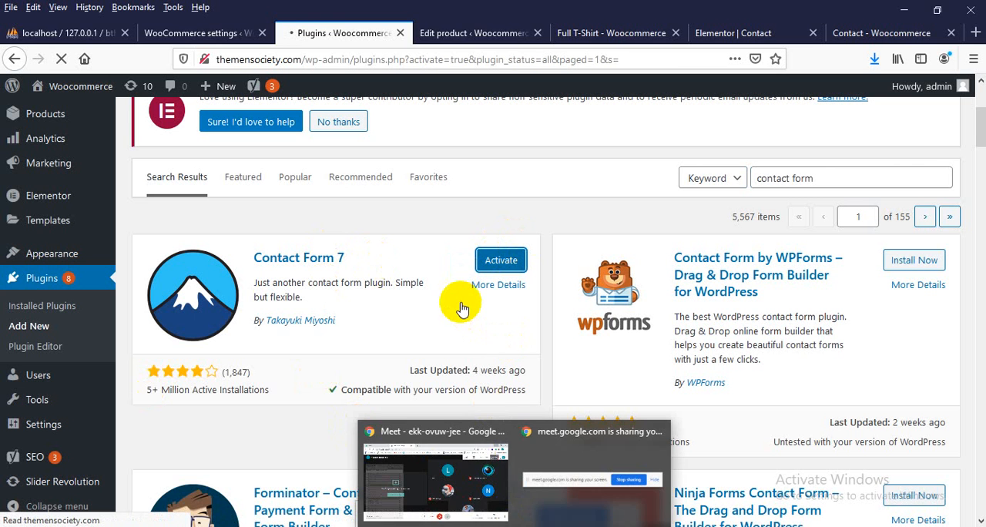
scroll(443, 154, "down", 4)
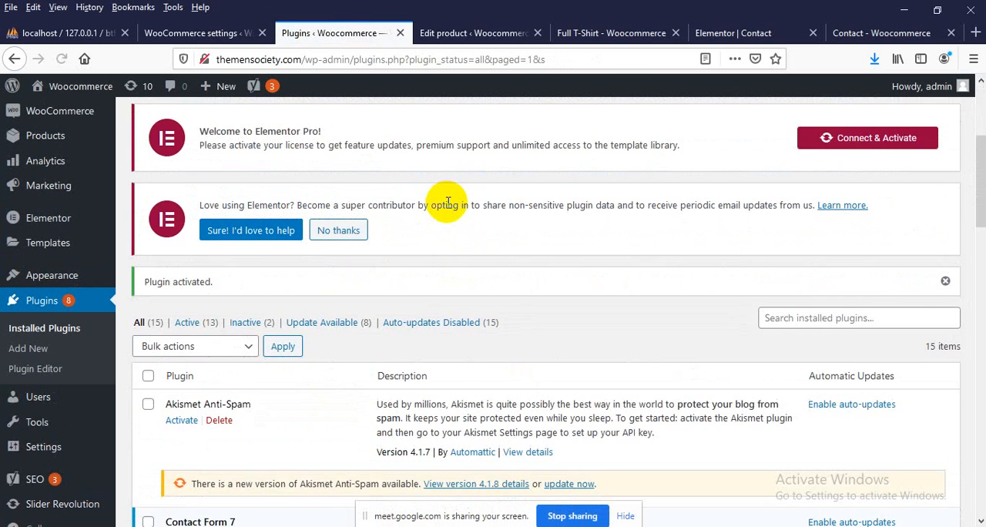
Find Contact Form 7 among the installed plugins and open its settings
scroll(315, 347, "down", 4)
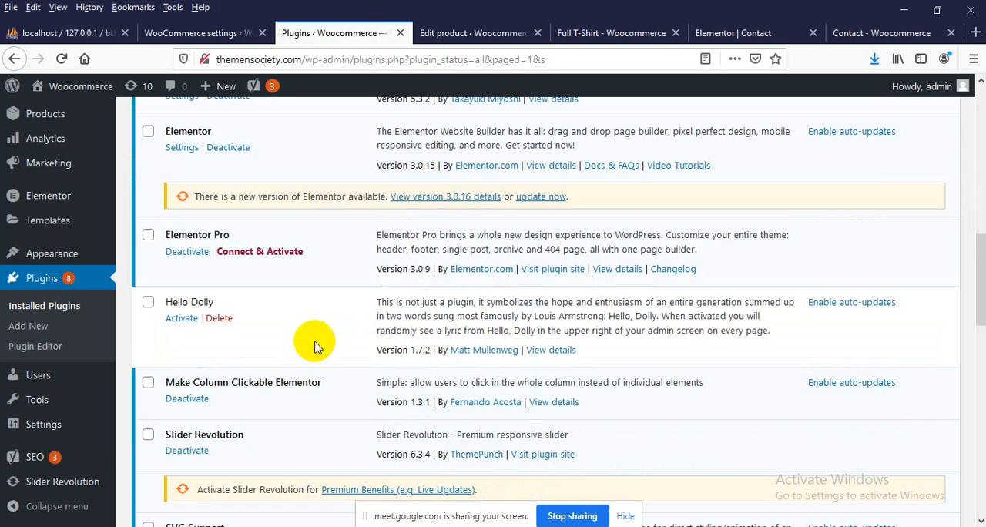
scroll(315, 343, "up", 3)
scroll(202, 241, "down", 7)
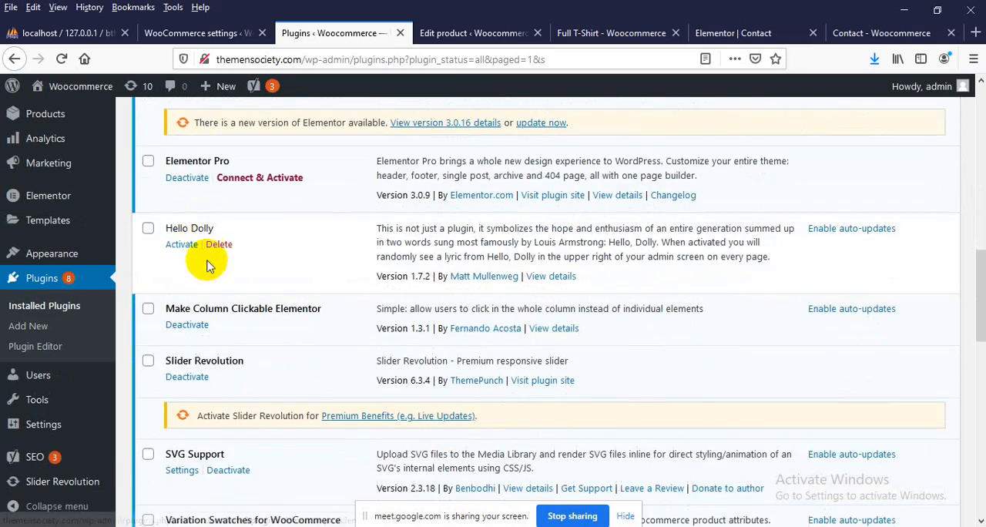
scroll(208, 274, "down", 5)
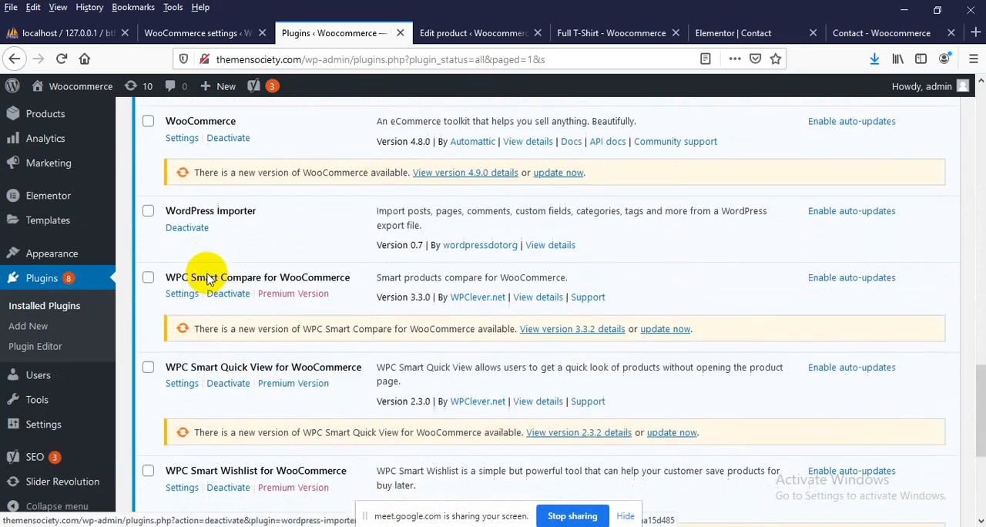
scroll(206, 281, "up", 10)
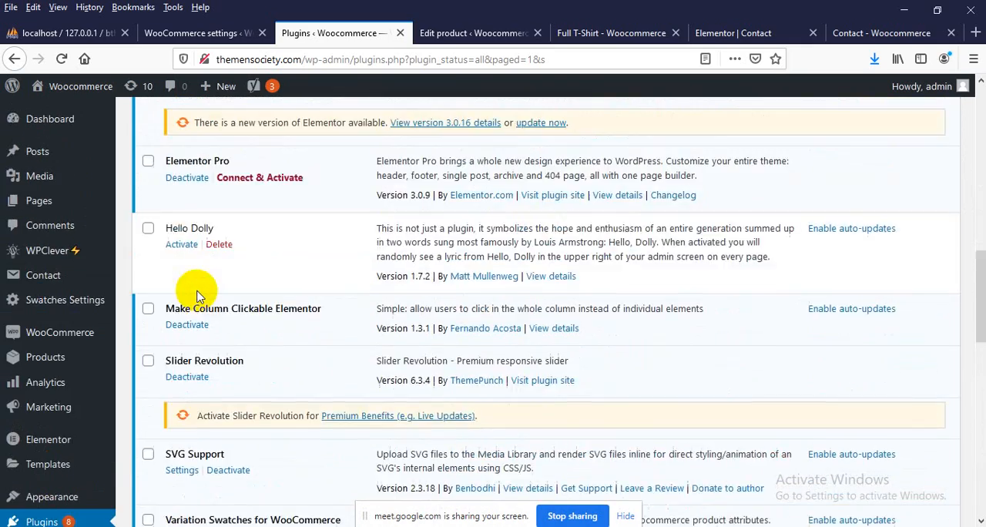
scroll(155, 204, "up", 1)
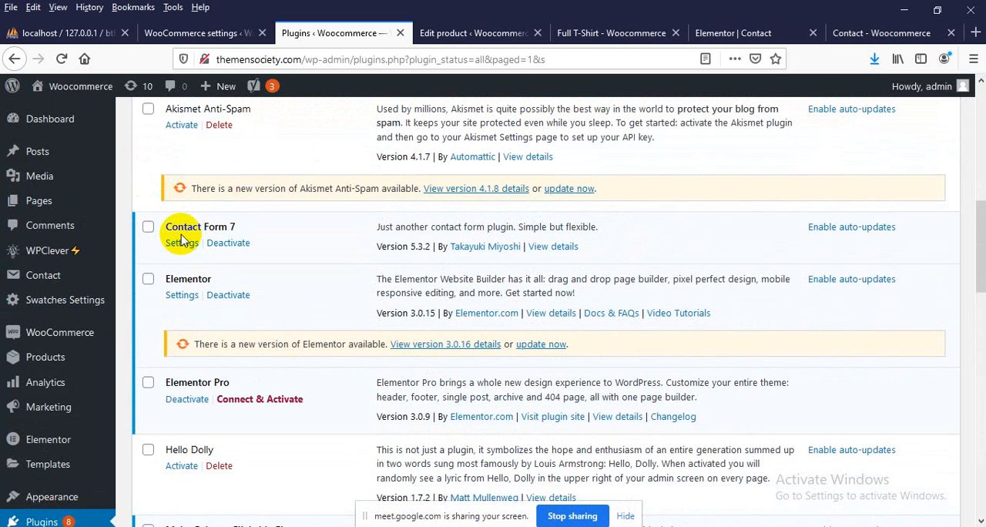
mouse_move(18, 279)
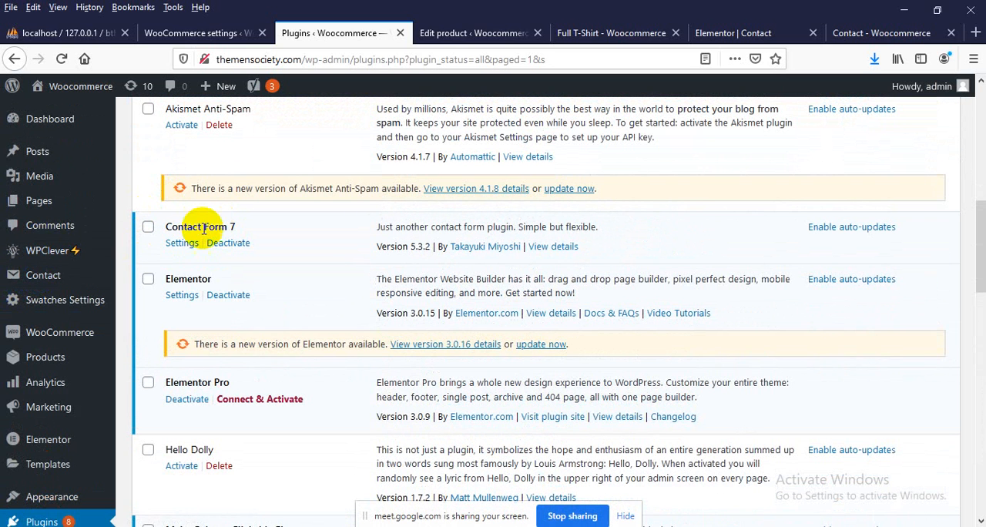
left_click(183, 243)
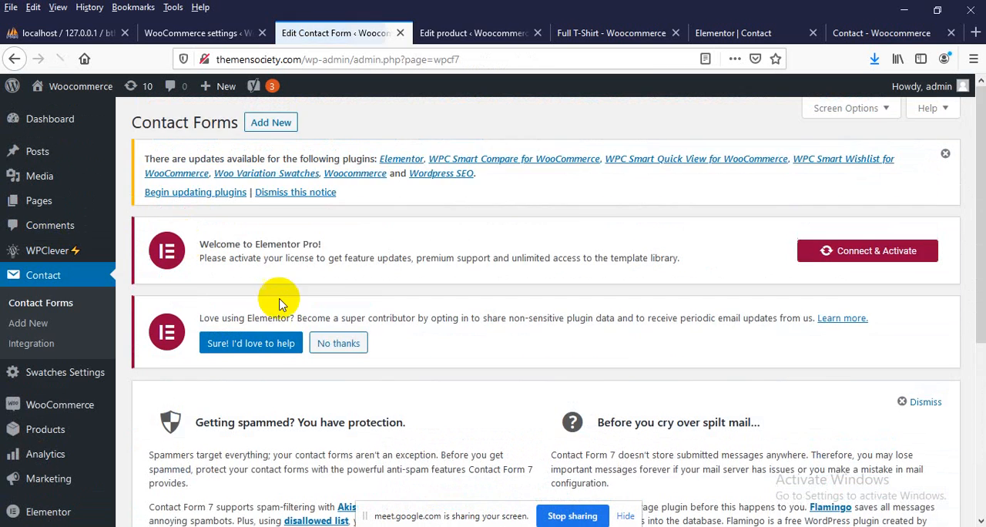
Open Contact form 1 for editing and examine the name, email, subject and message fields in its form template
scroll(285, 308, "down", 5)
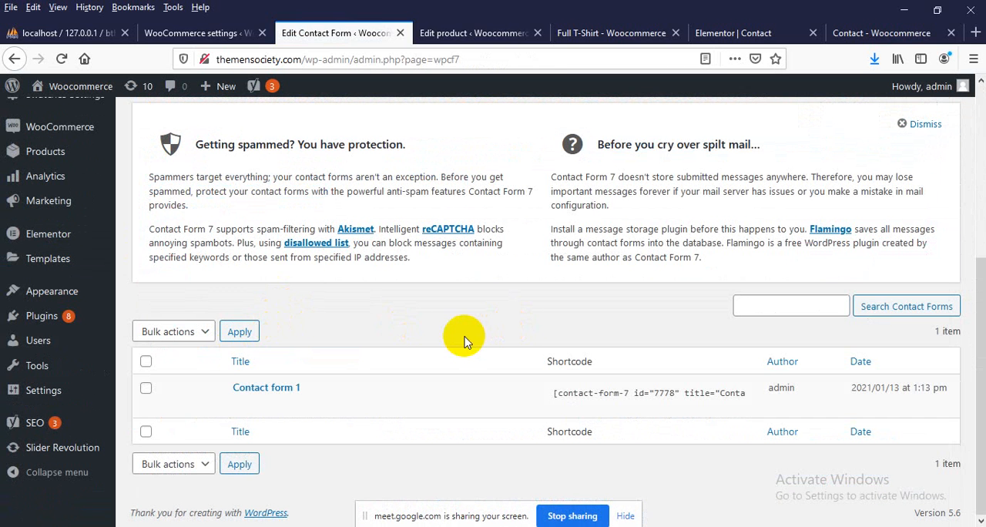
mouse_move(383, 394)
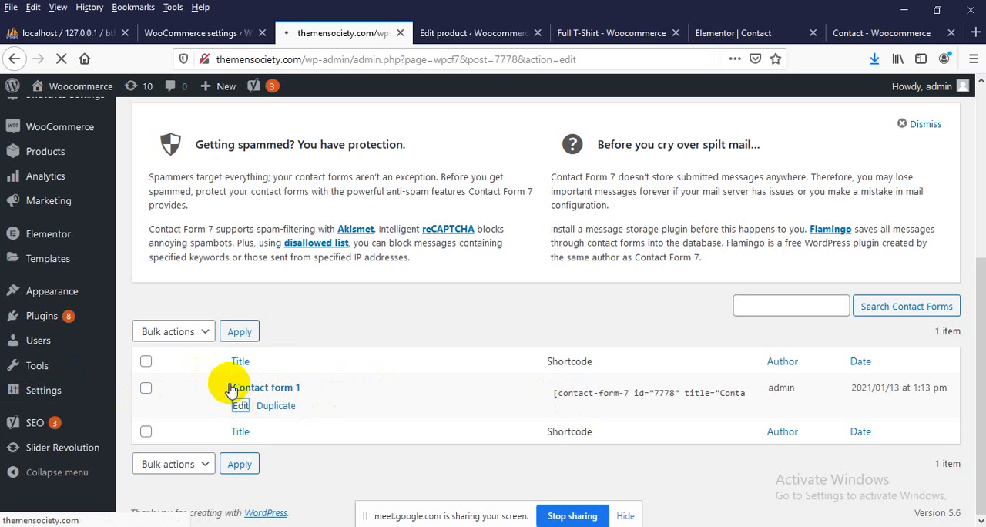
scroll(267, 392, "down", 5)
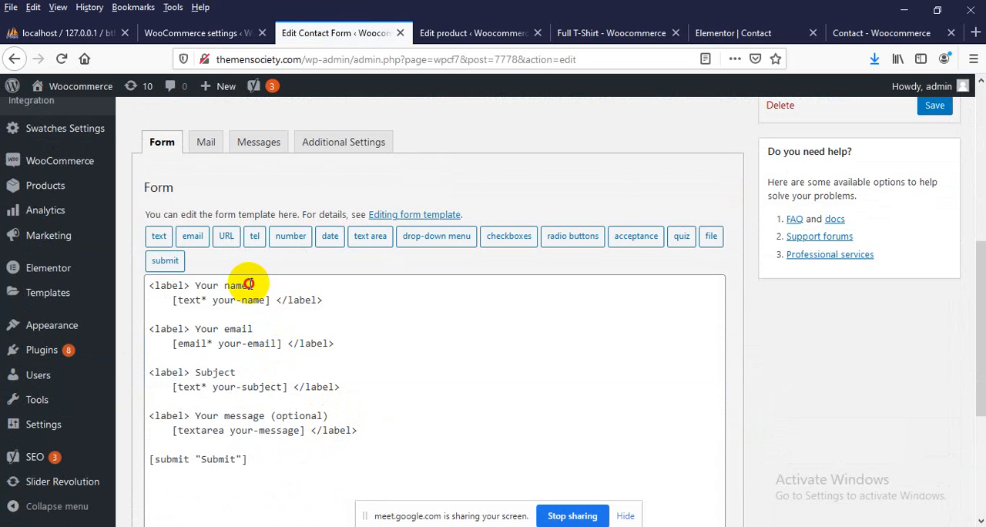
left_click(248, 284)
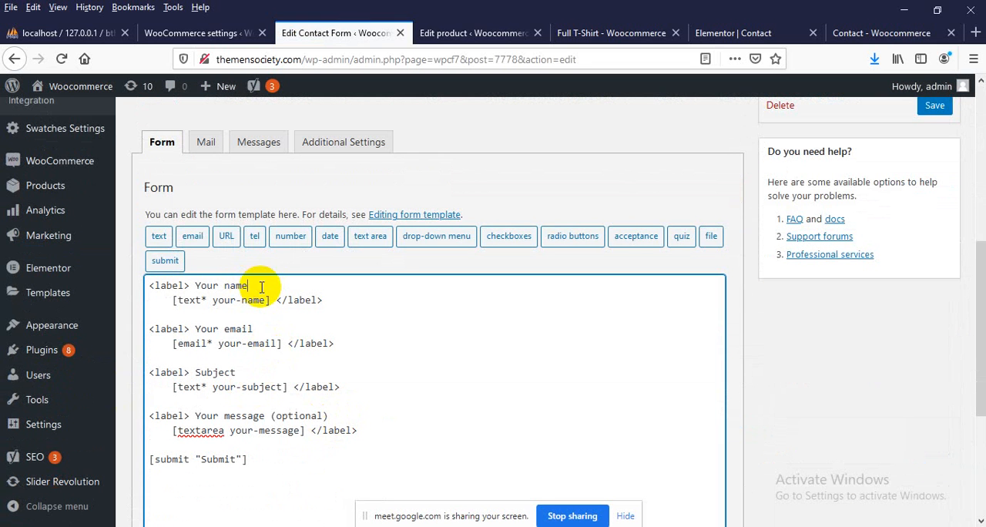
left_click_drag(218, 344, 255, 343)
left_click_drag(195, 372, 261, 387)
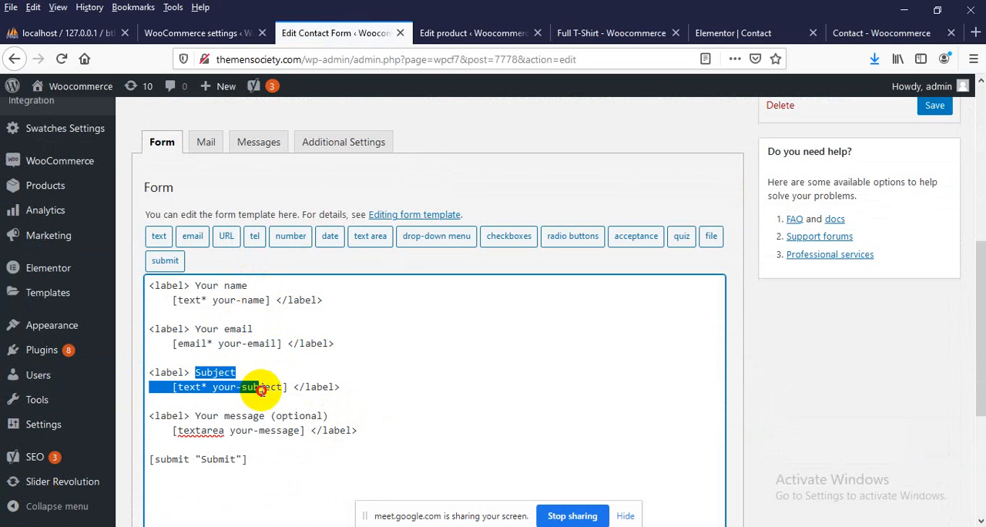
left_click_drag(190, 416, 264, 431)
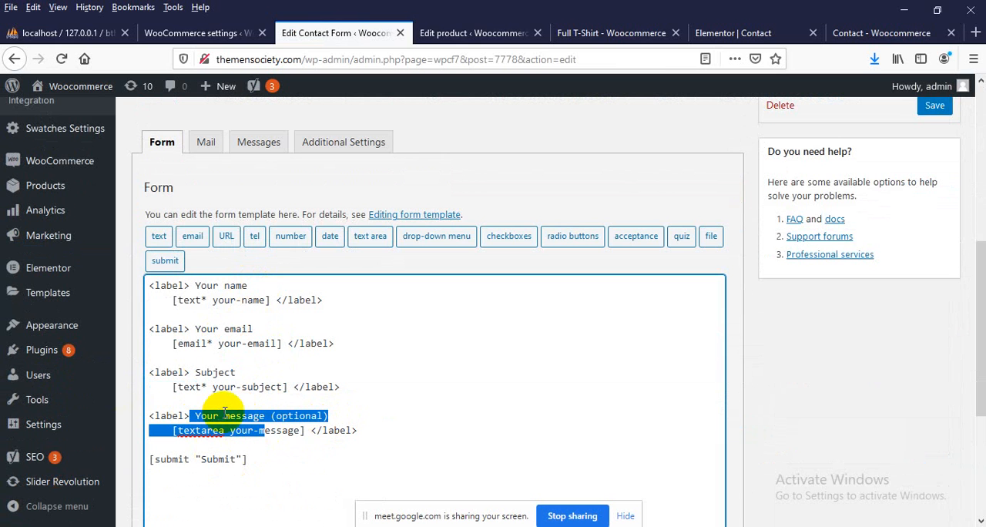
scroll(246, 316, "up", 2)
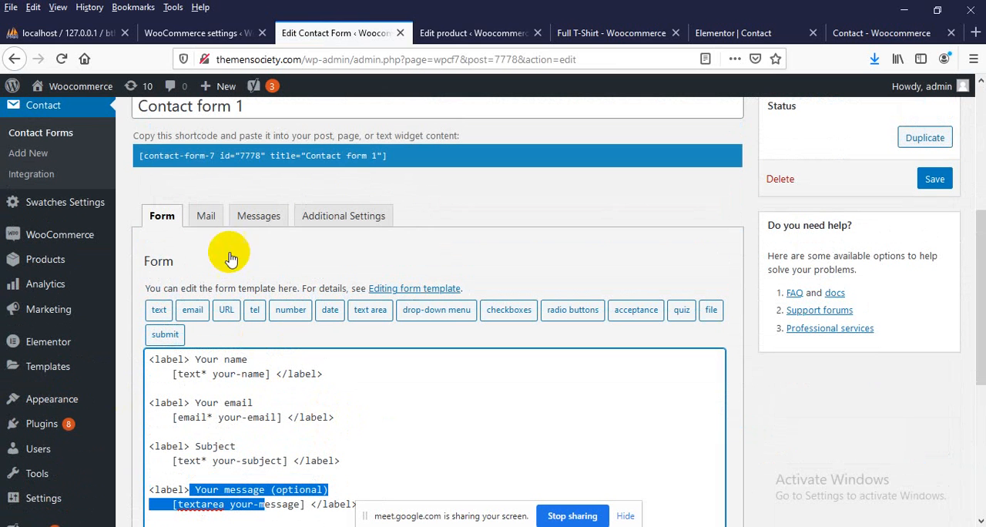
Return to the contact forms list and copy the shortcode of Contact form 1
left_click(13, 63)
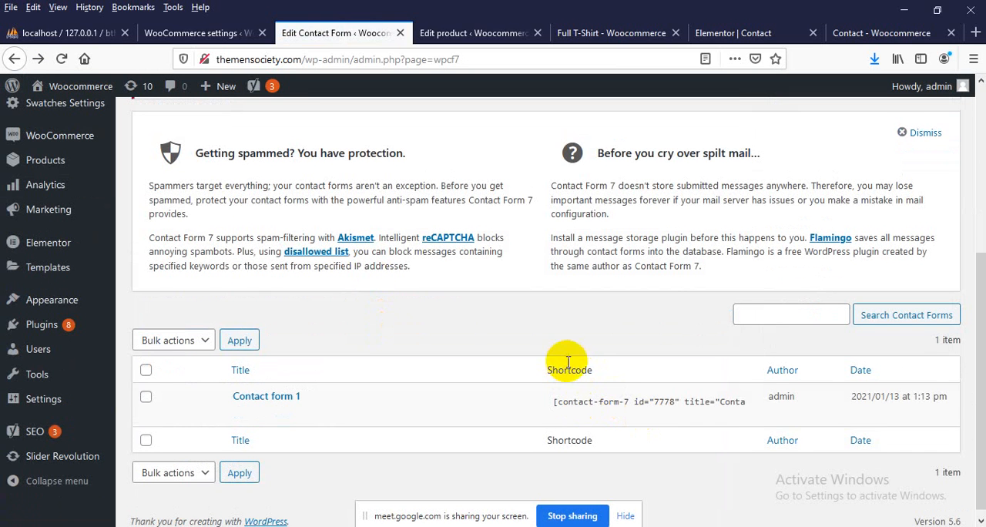
scroll(574, 386, "down", 1)
left_click(590, 394)
key("ctrl+c")
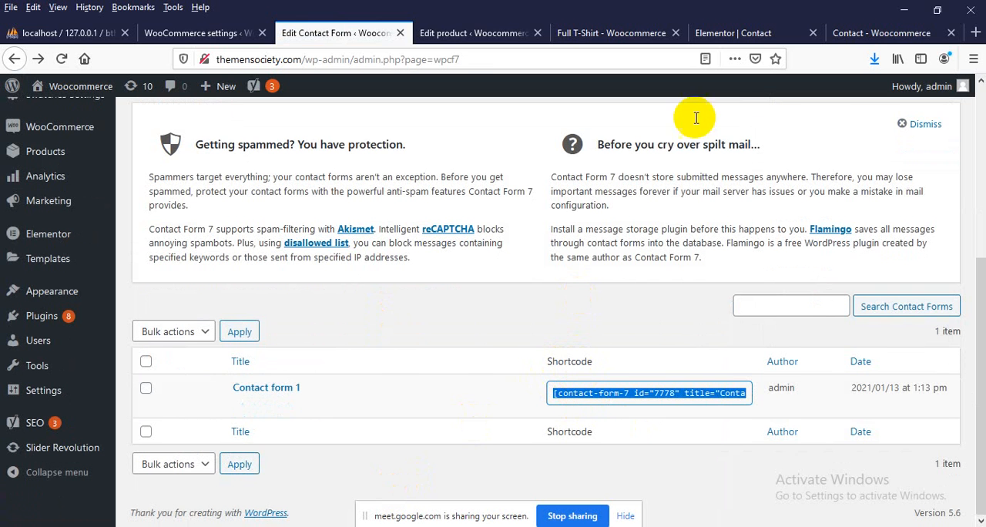
In the Contact page's Elementor editor, add a Text Editor widget below the "We love to hear from you" heading
left_click(727, 30)
scroll(362, 274, "up", 1)
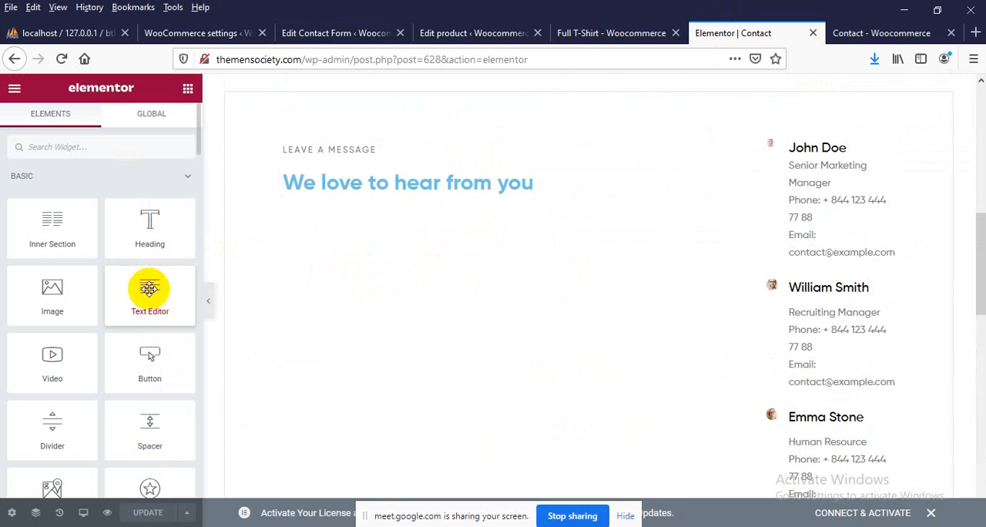
left_click_drag(148, 288, 426, 232)
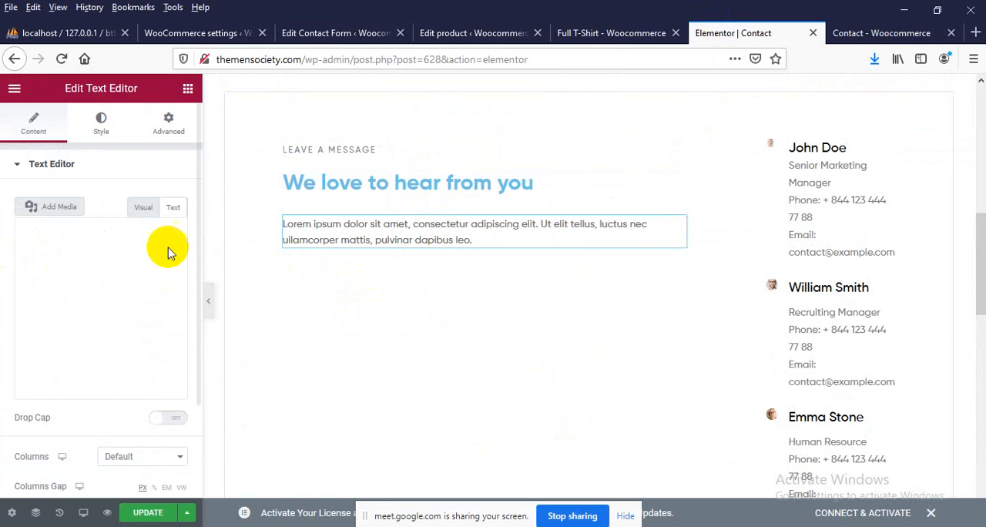
Replace the widget's placeholder text with [contact-form-7 id="7778" title="Contact form 1"] in text mode and update the Contact page
left_click(176, 208)
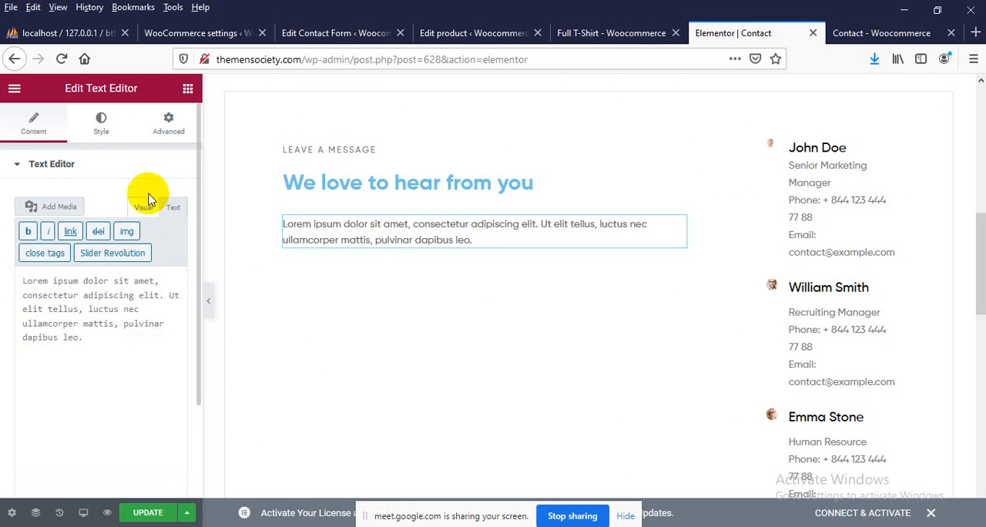
left_click(141, 207)
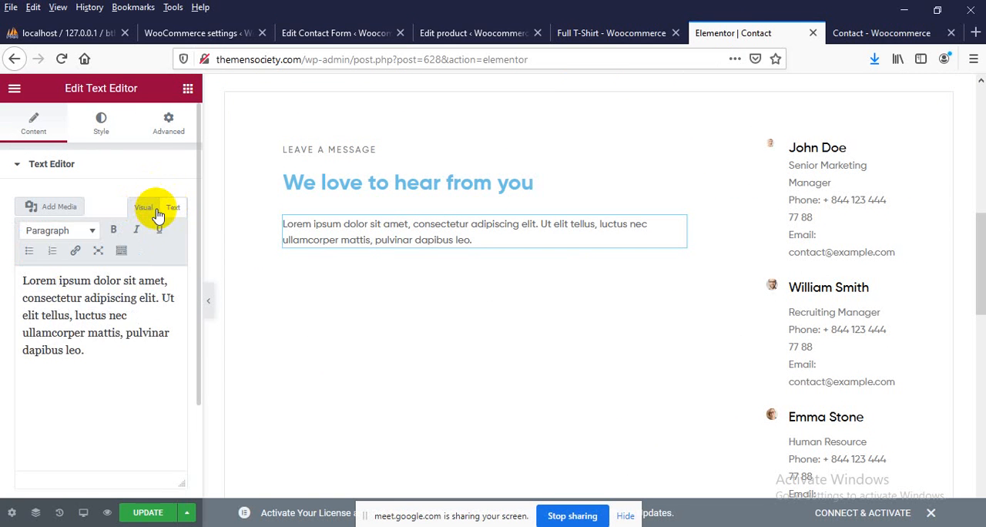
left_click(171, 207)
left_click(102, 286)
key("ctrl+a")
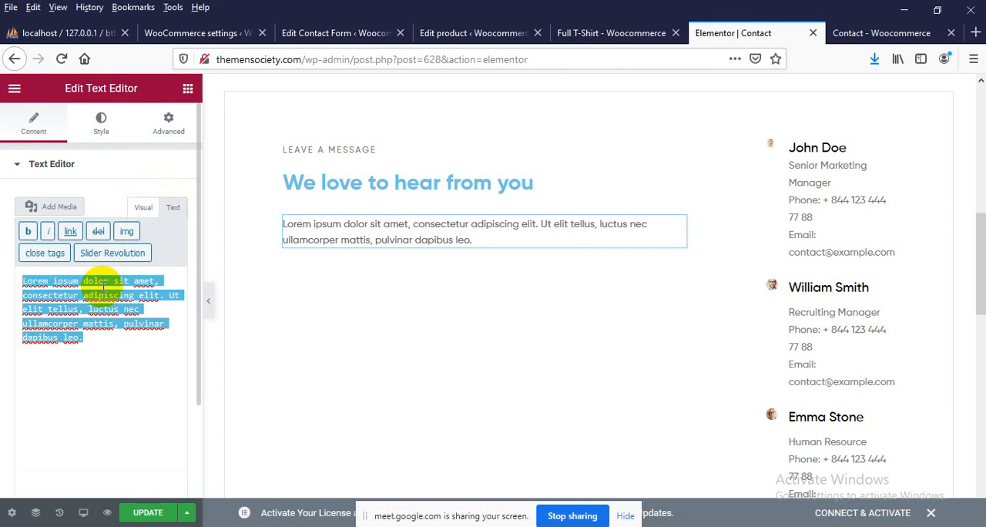
key("ctrl+v")
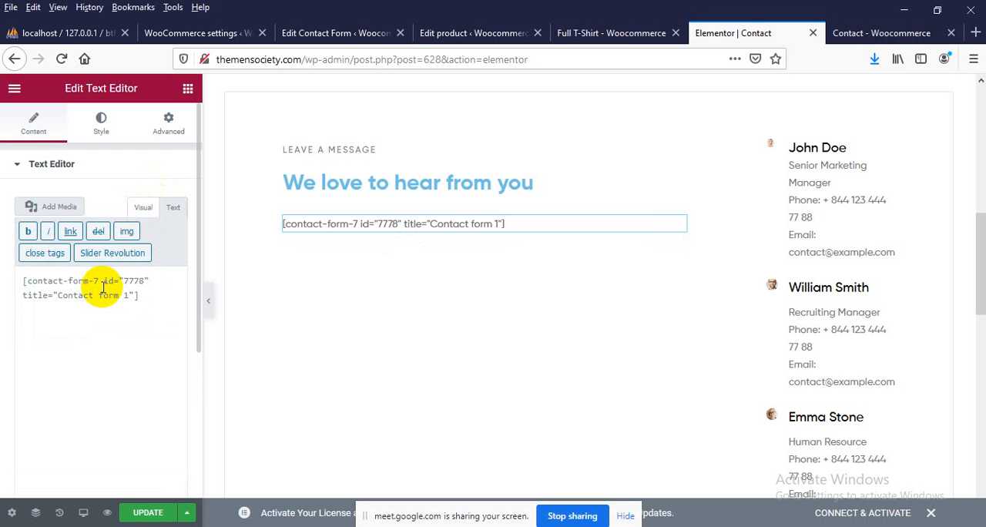
left_click(148, 512)
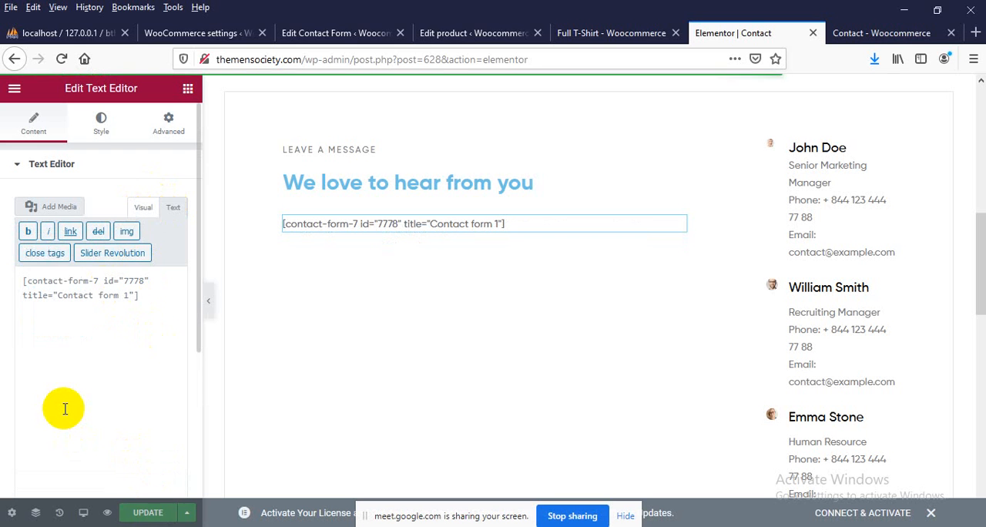
Reload the live Contact page and examine the fields and layout of the form under "We love to hear from you"
left_click(848, 31)
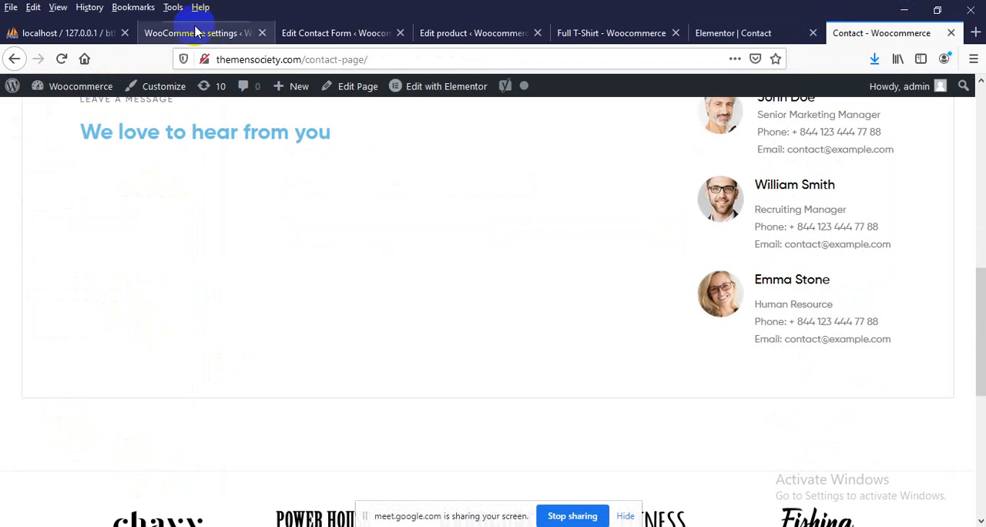
left_click(259, 58)
key("Return")
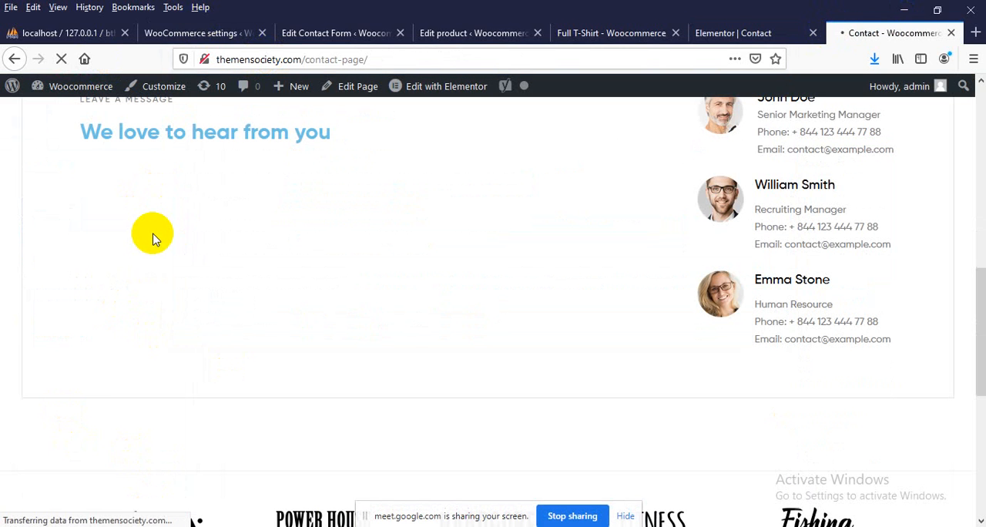
scroll(154, 238, "down", 5)
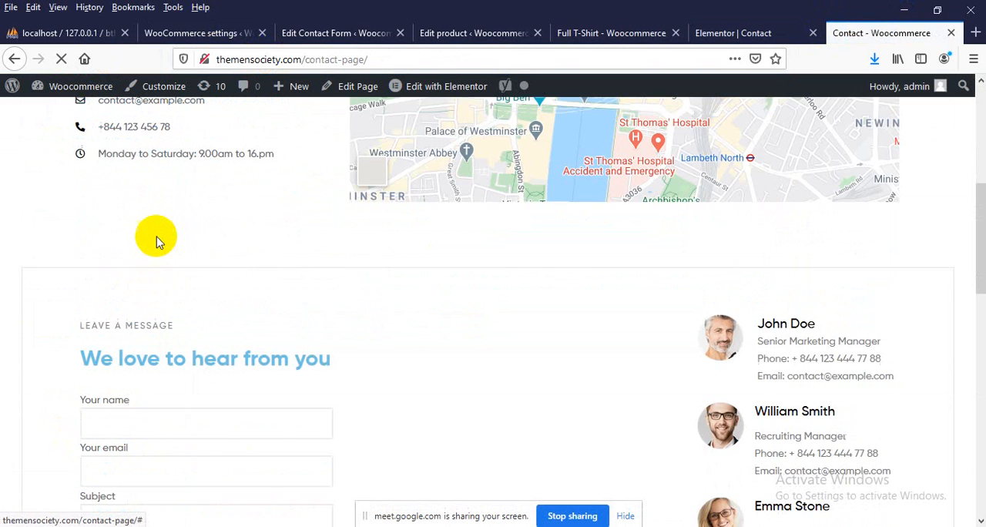
scroll(157, 239, "down", 4)
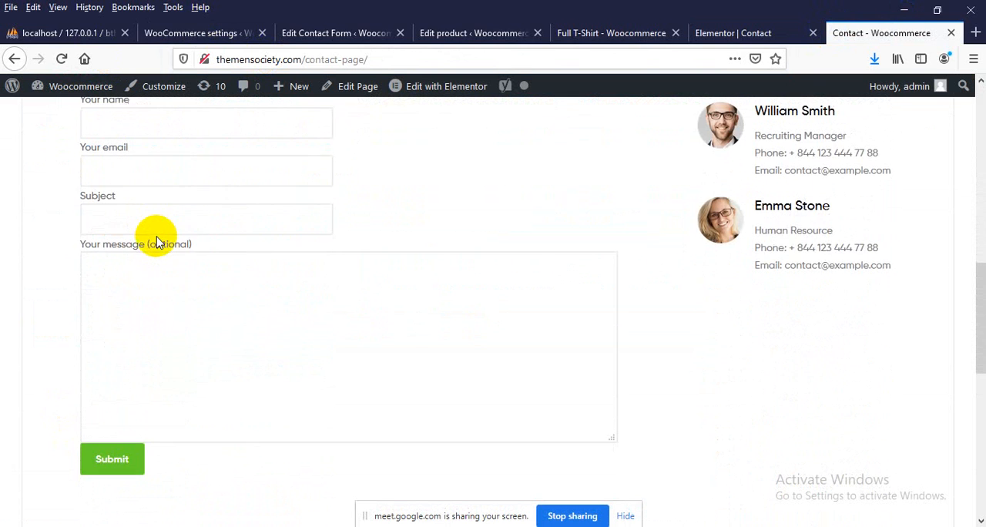
scroll(135, 314, "up", 1)
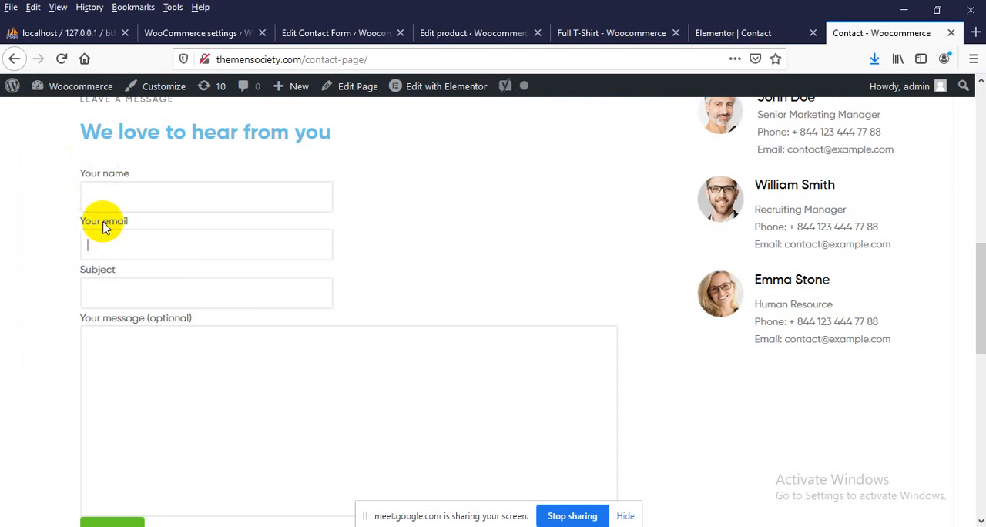
left_click(104, 301)
scroll(95, 249, "up", 1)
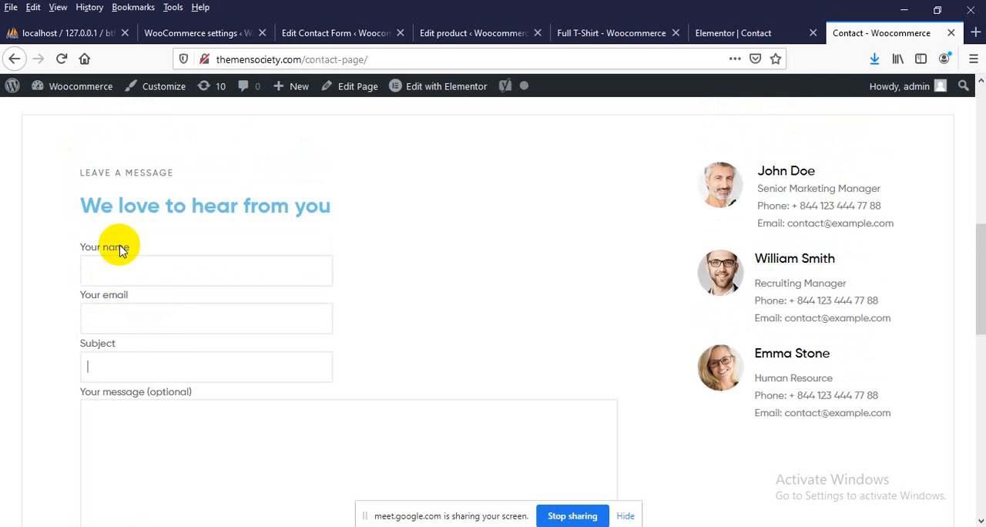
scroll(293, 239, "down", 1)
scroll(191, 231, "down", 1)
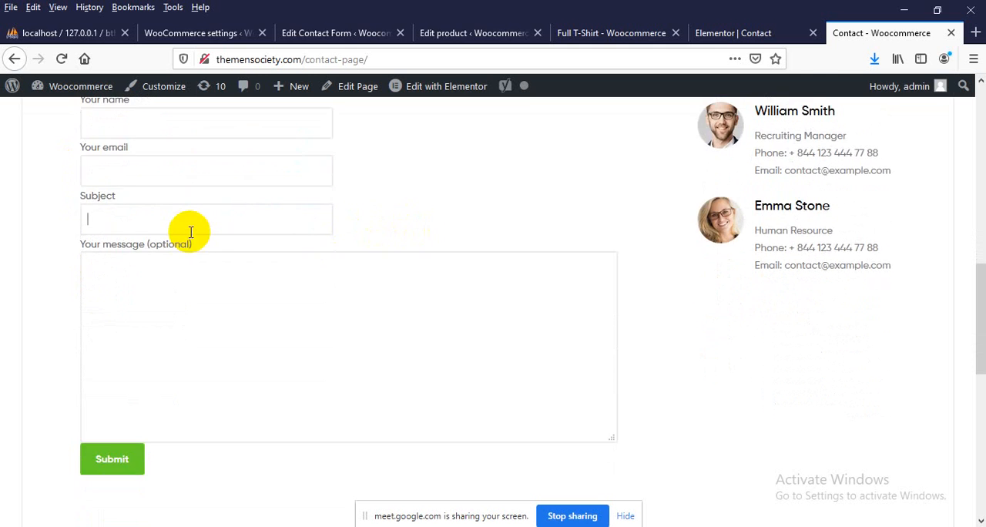
scroll(189, 238, "up", 2)
scroll(154, 220, "down", 1)
Inspect the live form's "Your name" field and examine its input, wrapping span, paragraph and label elements in the developer tools
right_click(109, 199)
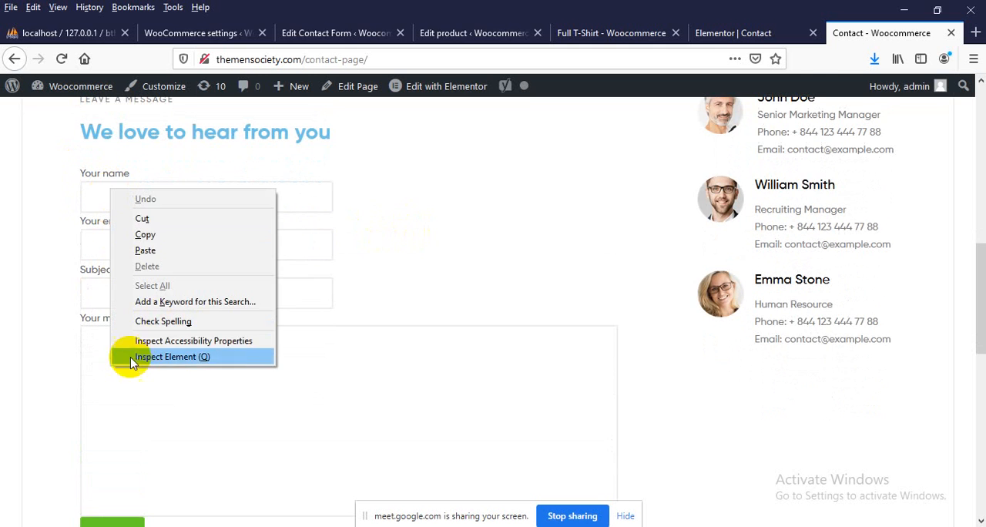
left_click(134, 340)
right_click(142, 199)
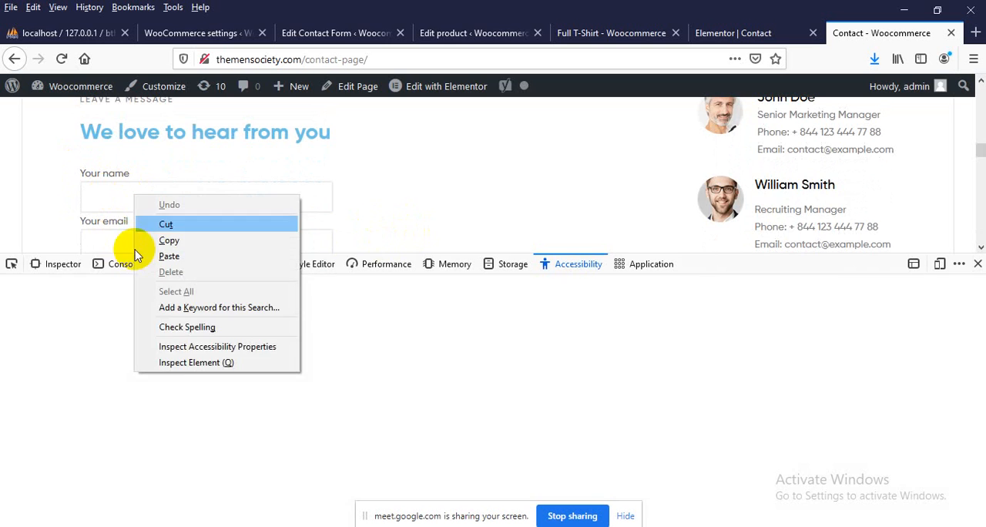
left_click(177, 363)
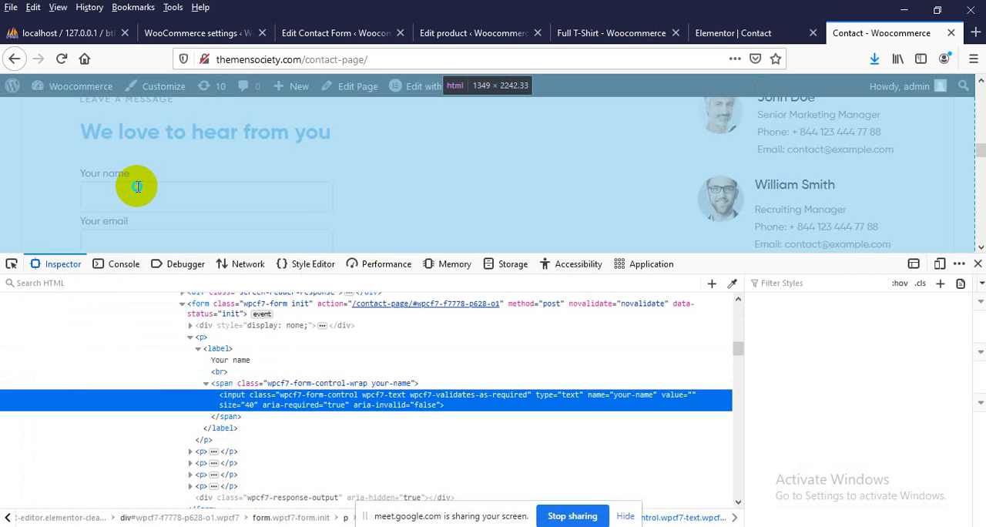
right_click(139, 189)
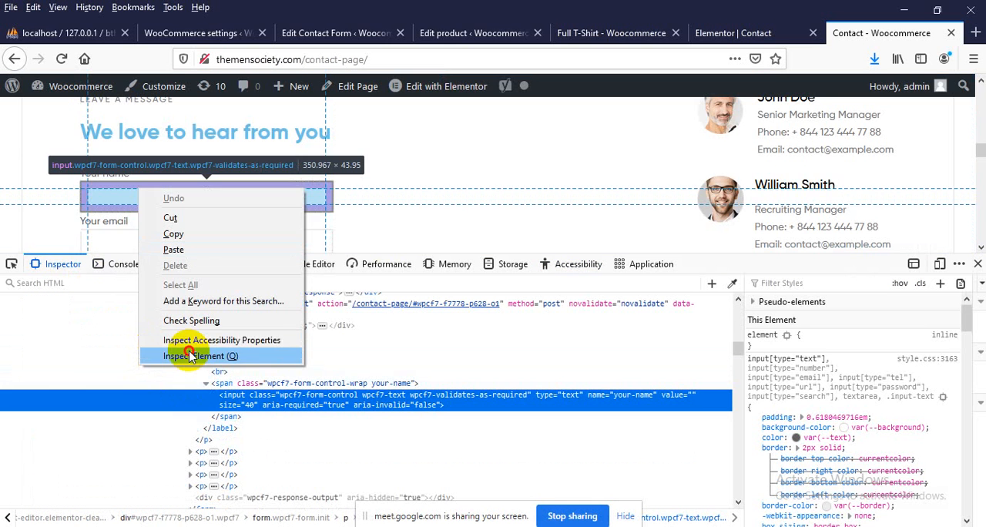
left_click(193, 356)
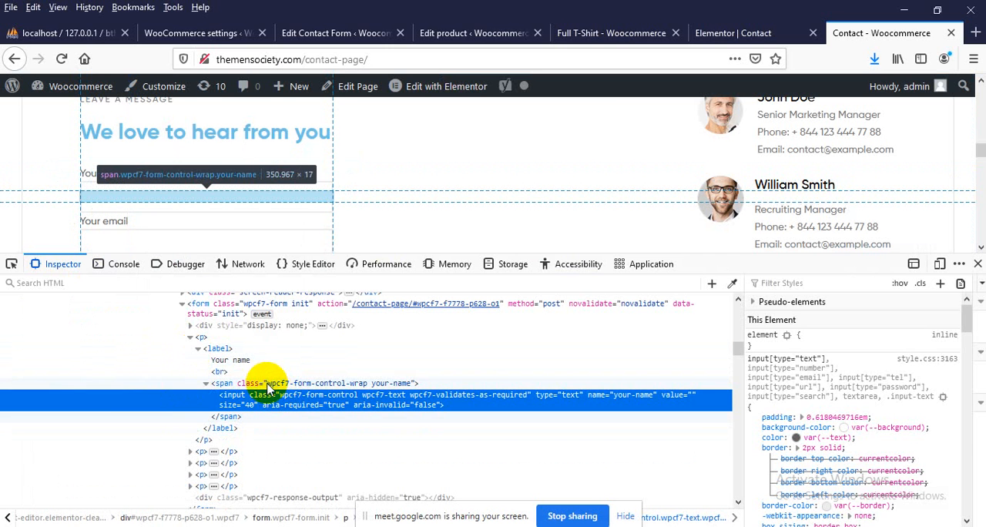
left_click(257, 384)
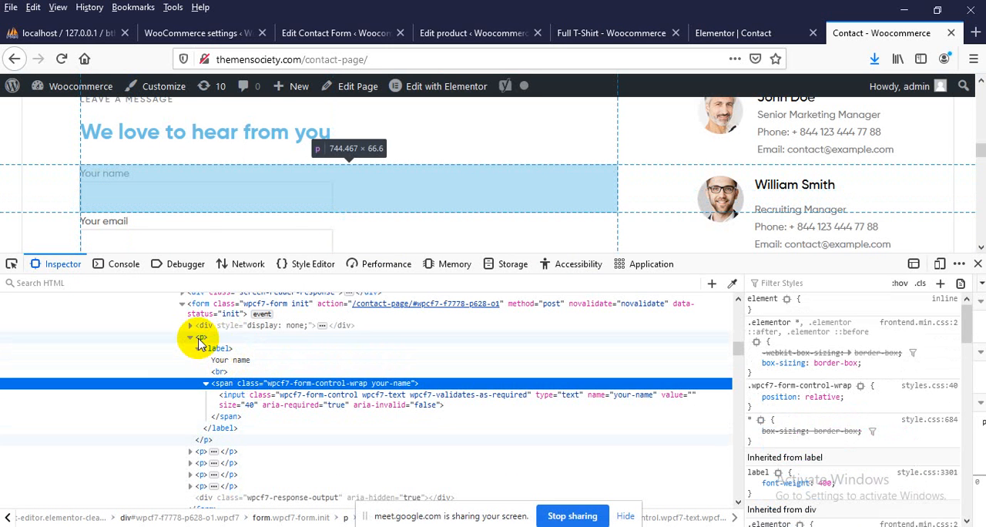
left_click(199, 339)
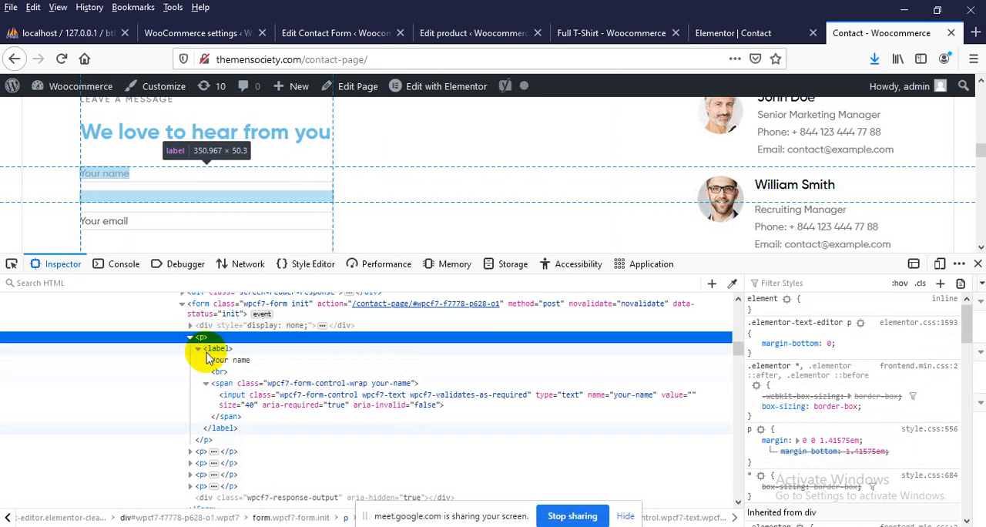
left_click(218, 350)
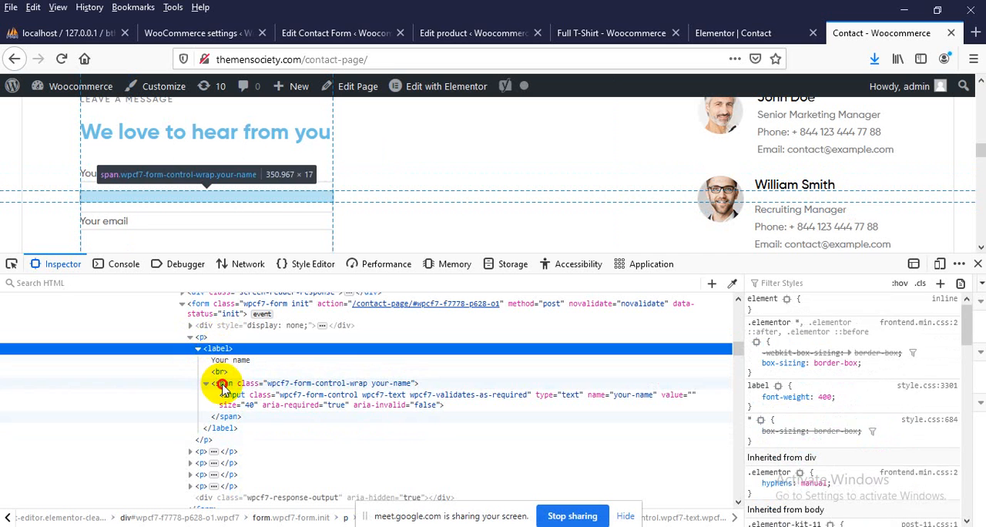
Try an inline width of 100% on the wpcf7-form-control-wrap span around the "Your name" input
left_click(222, 384)
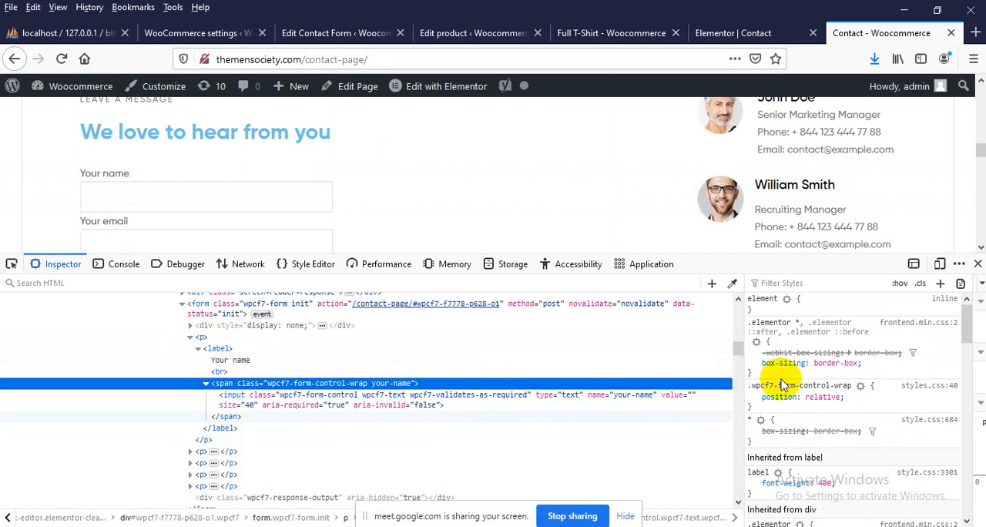
left_click(850, 406)
left_click(814, 309)
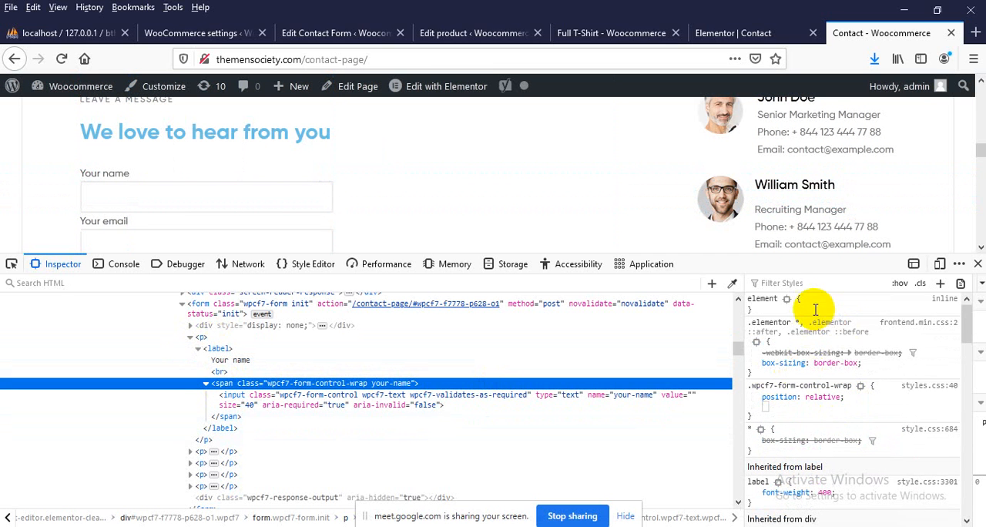
type("width")
key("Tab")
type("10")
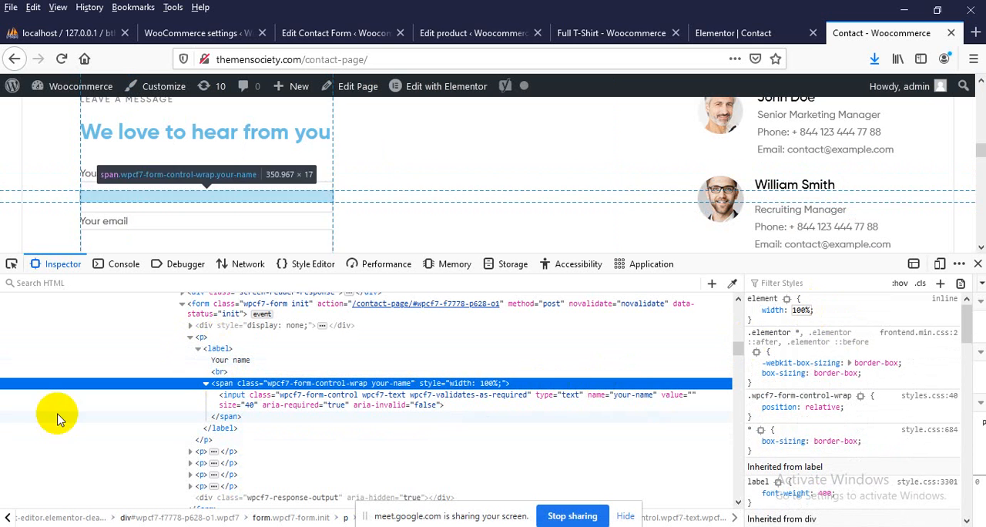
Try adding width: 100% to the label style rule of the "Your name" field
left_click(213, 348)
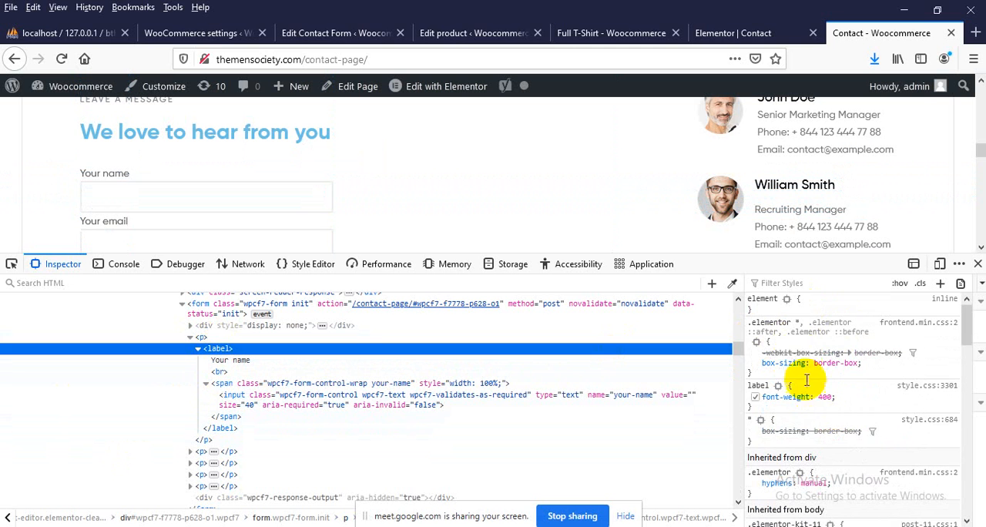
left_click(802, 407)
type("width: 100")
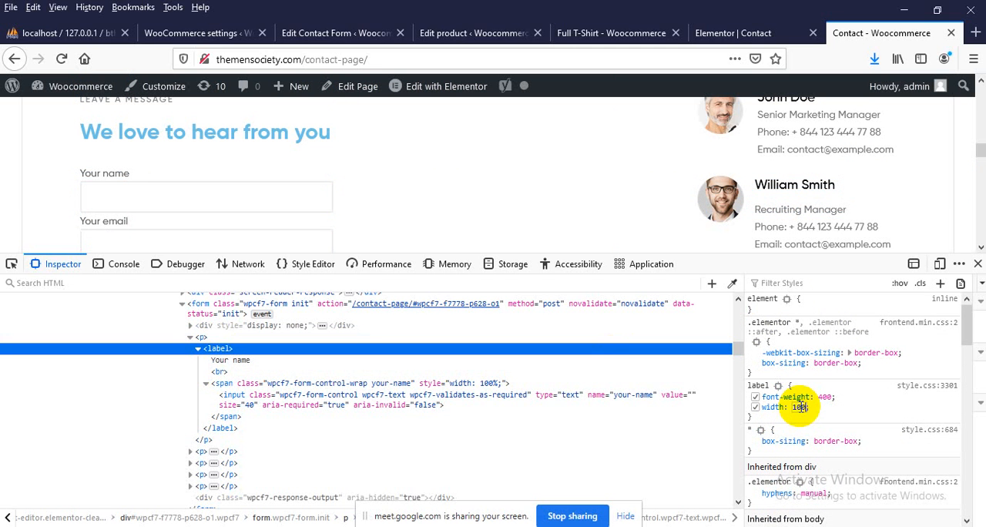
type("%")
key("Return")
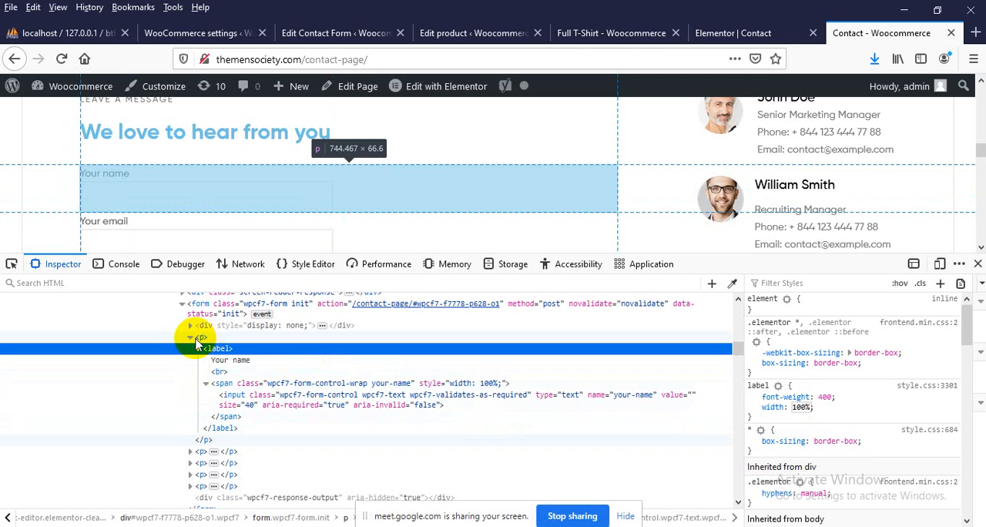
Test an inline width of 100% directly on the "Your name" input element
left_click(231, 394)
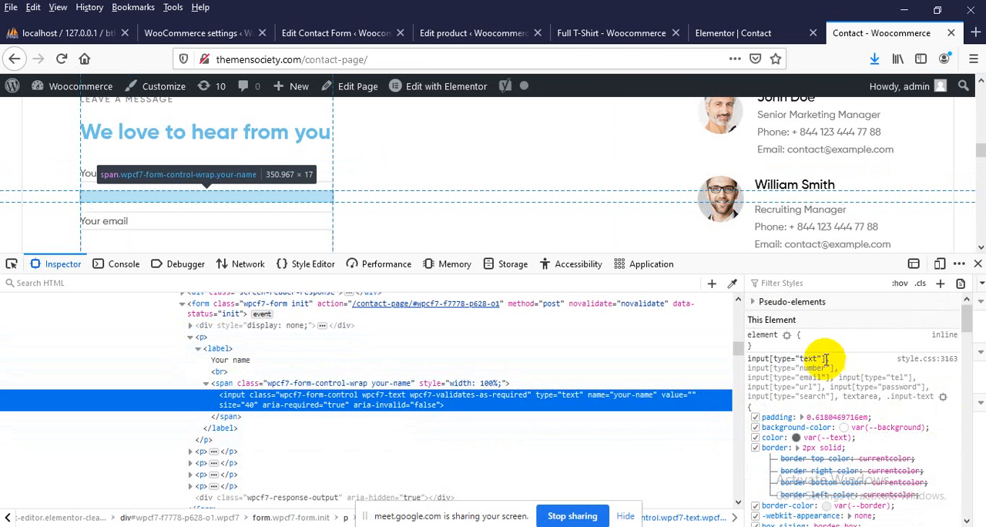
left_click(813, 347)
type("width")
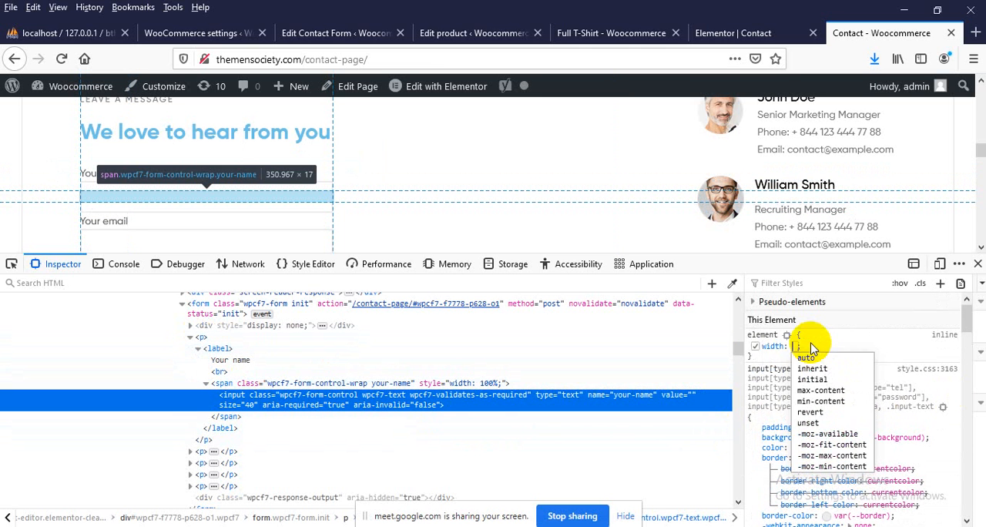
key("Tab")
type("10")
key("Return")
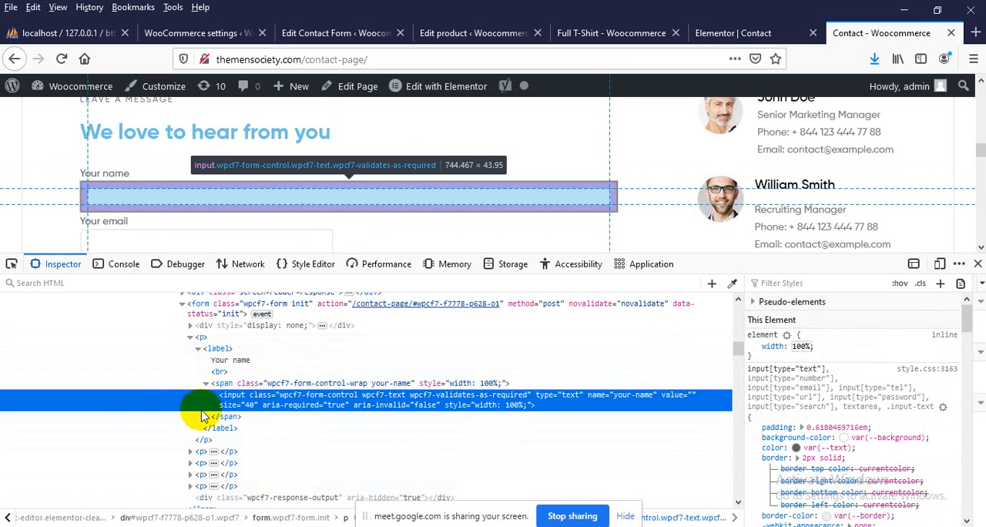
Back in the Elementor editor, give the form's Text Editor widget the CSS class ourform and update the Contact page
left_click(717, 30)
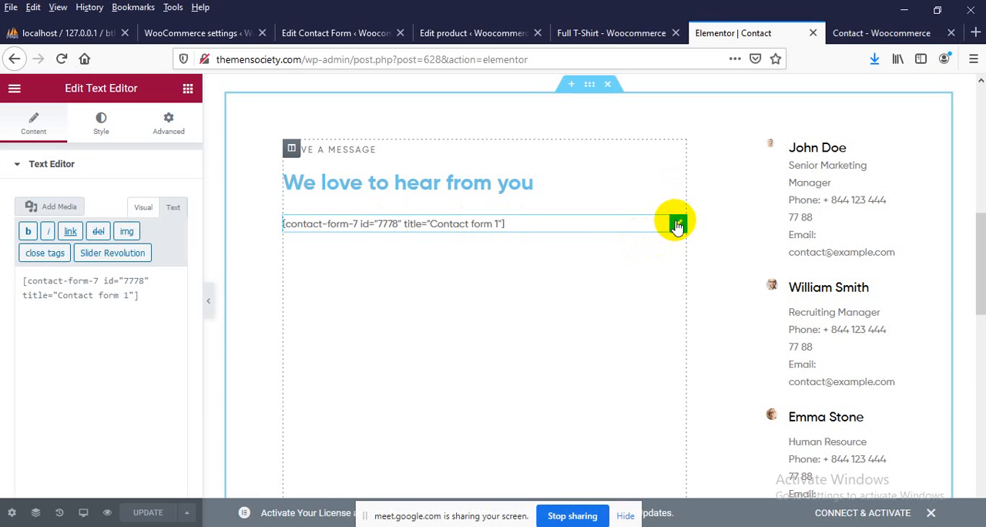
left_click(163, 120)
scroll(100, 308, "down", 1)
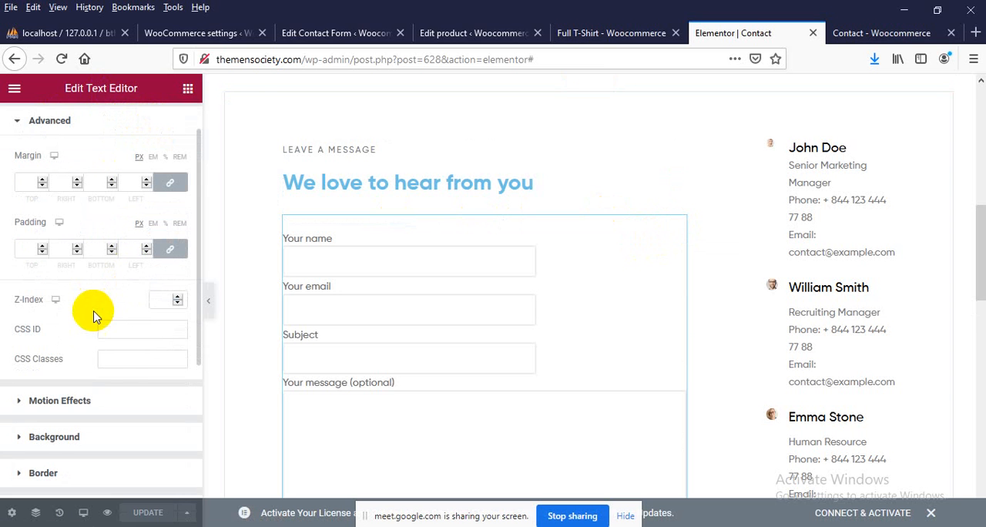
left_click(124, 358)
type("ourform")
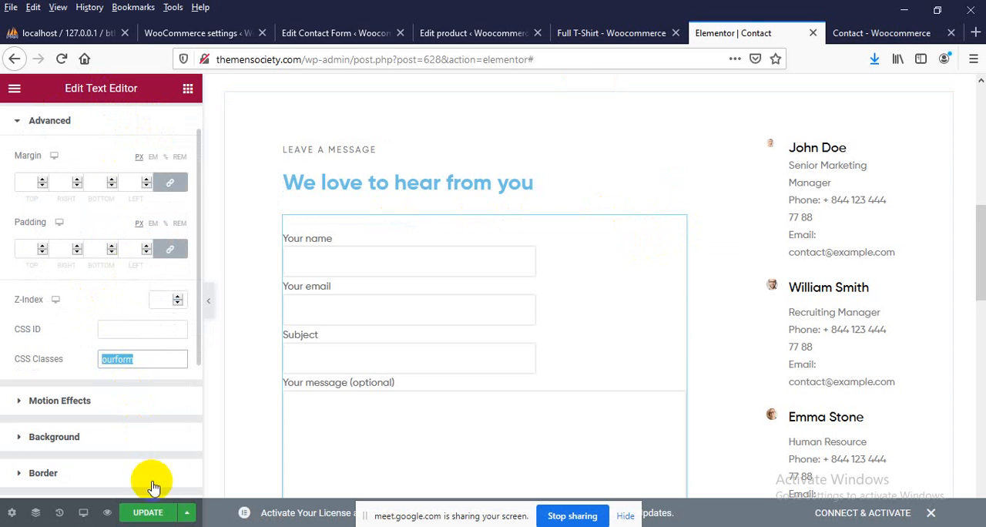
left_click(148, 512)
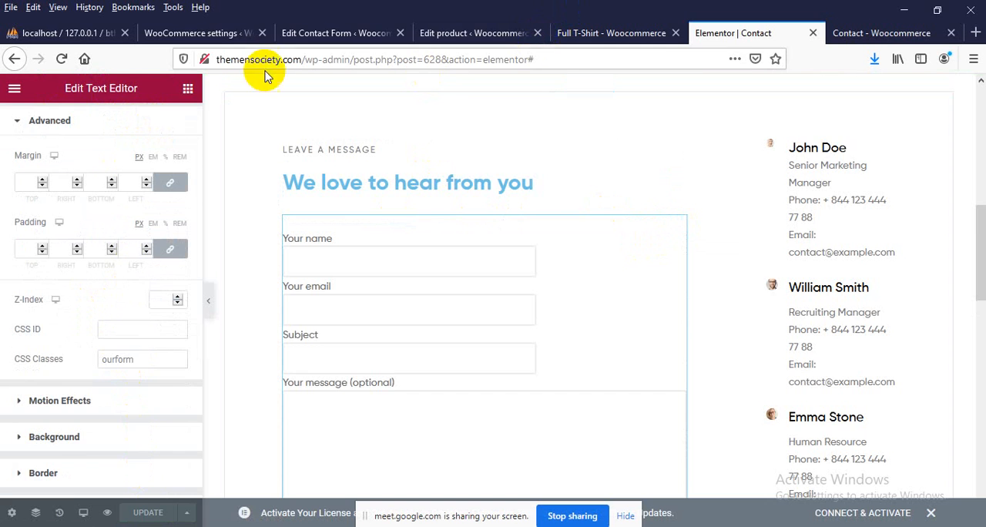
From the WordPress admin, open the theme Customizer in a new browser tab and go to its Additional CSS editor
left_click(312, 33)
mouse_move(11, 242)
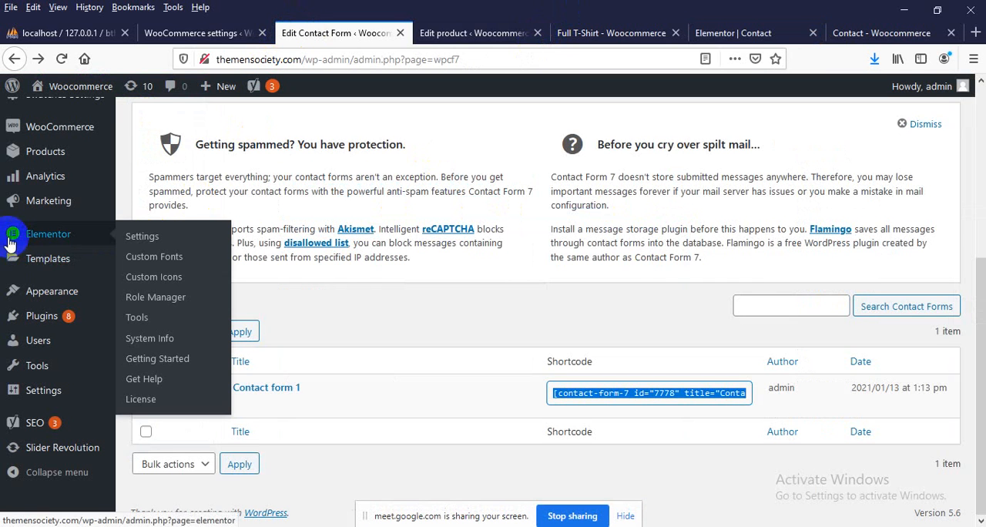
scroll(61, 139, "up", 4)
scroll(62, 154, "down", 4)
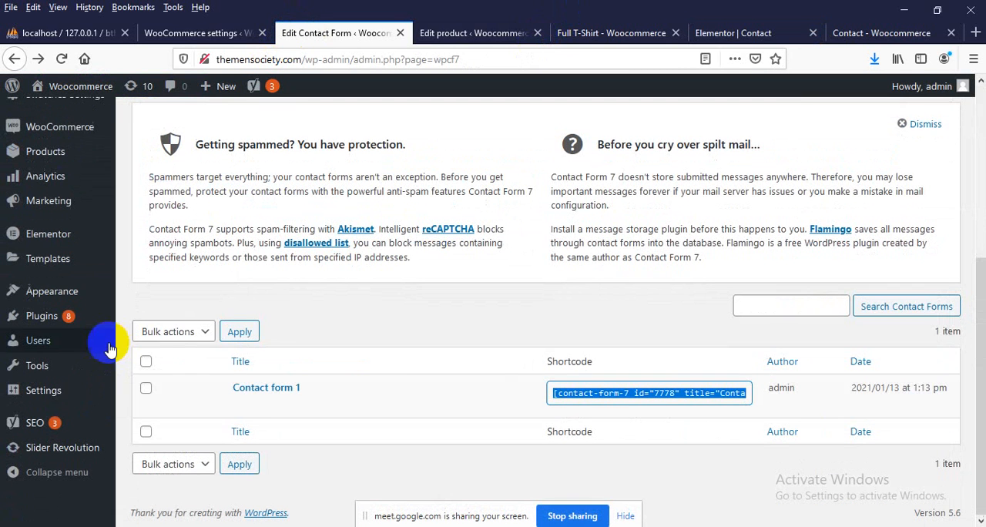
mouse_move(70, 297)
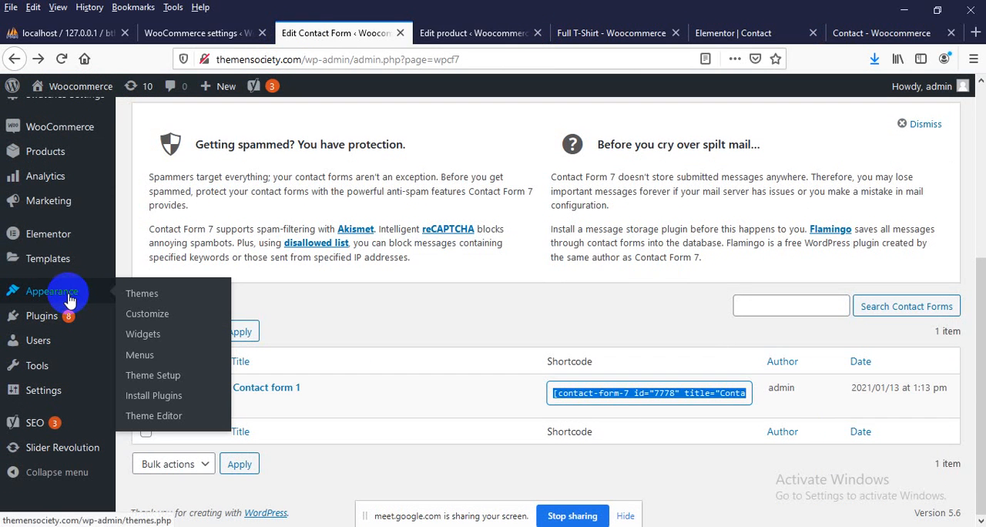
middle_click(143, 314)
left_click(423, 33)
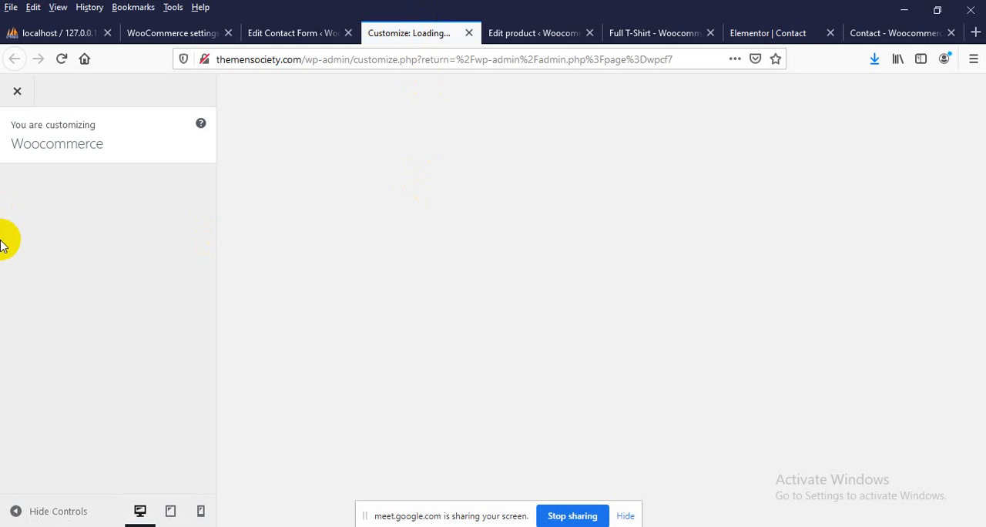
scroll(39, 285, "down", 2)
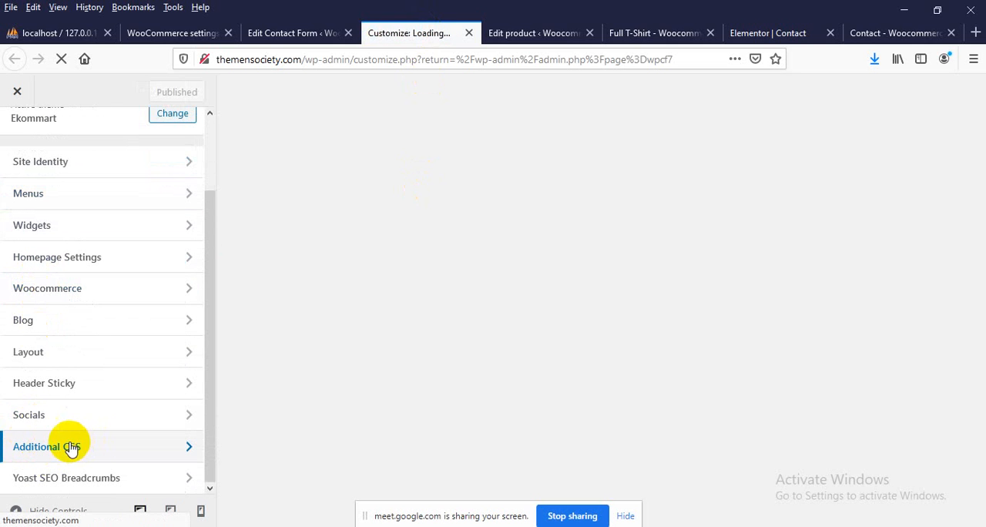
left_click(174, 451)
scroll(11, 322, "down", 5)
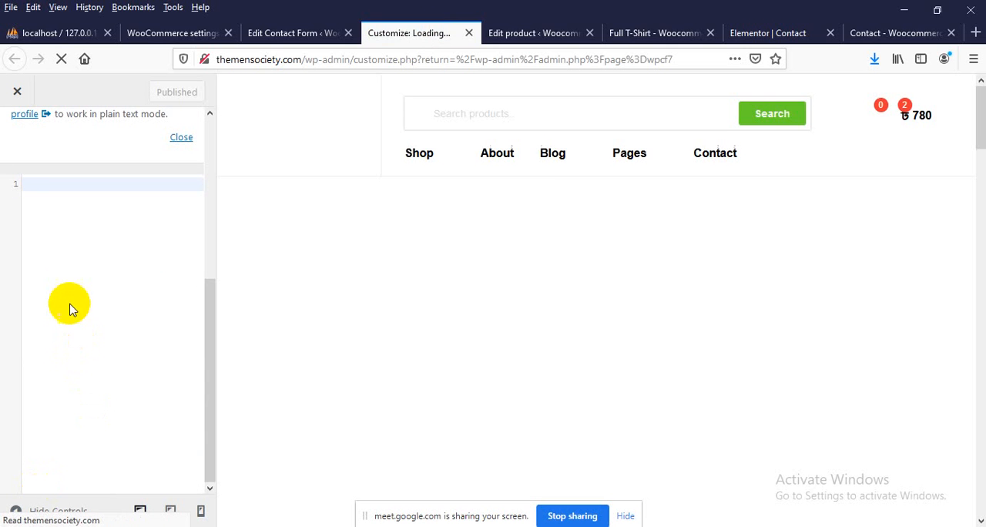
Add the CSS rule .ourform input{ width: 100%; } and publish it
type(".ourform")
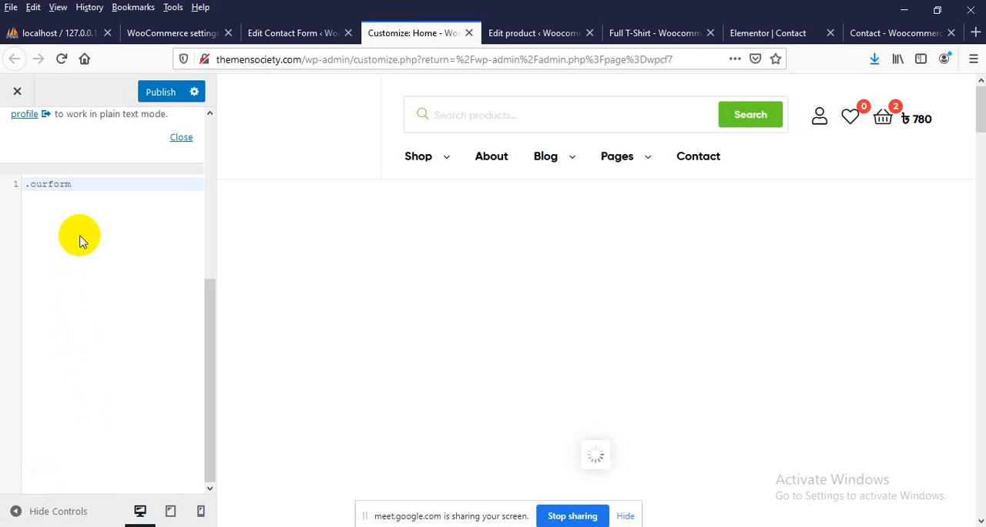
type(" inp")
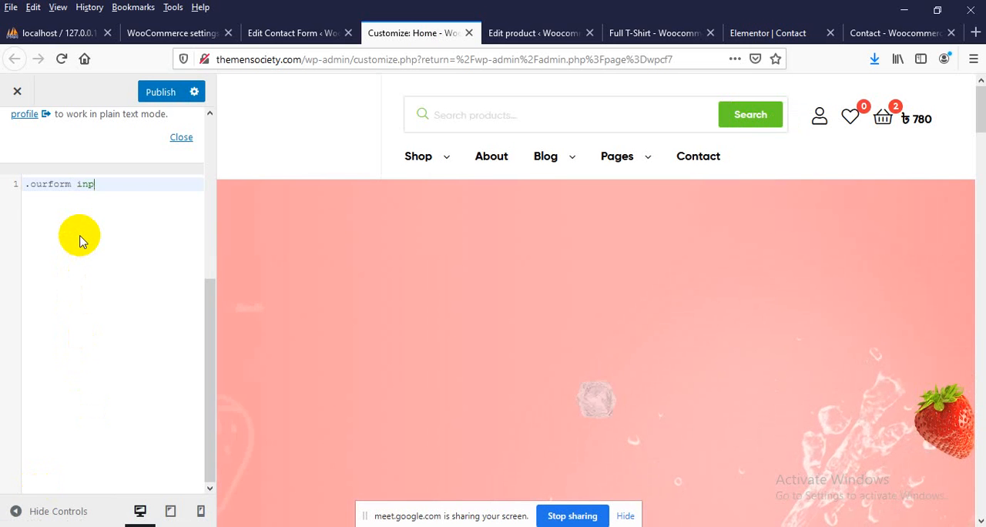
type("ut{")
key("Return")
type("w")
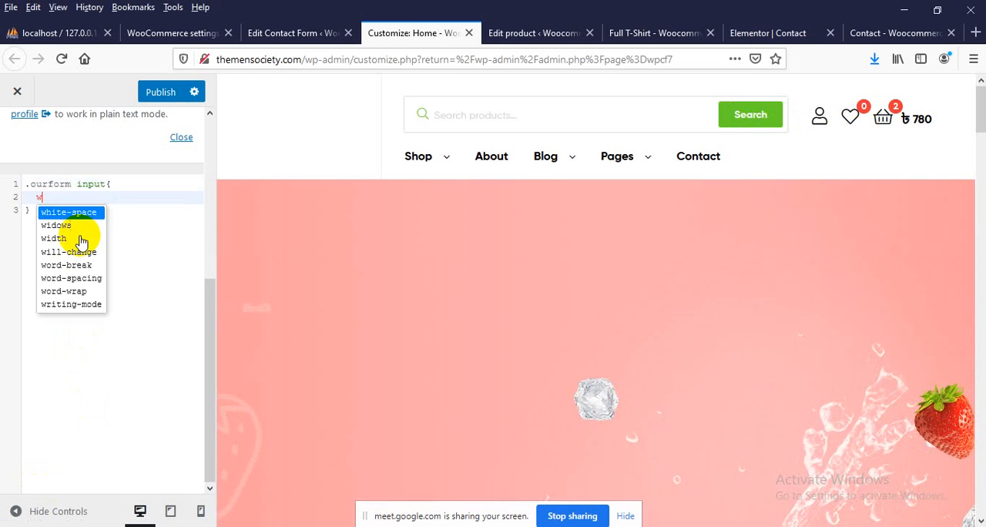
key("BackSpace")
type("width: ")
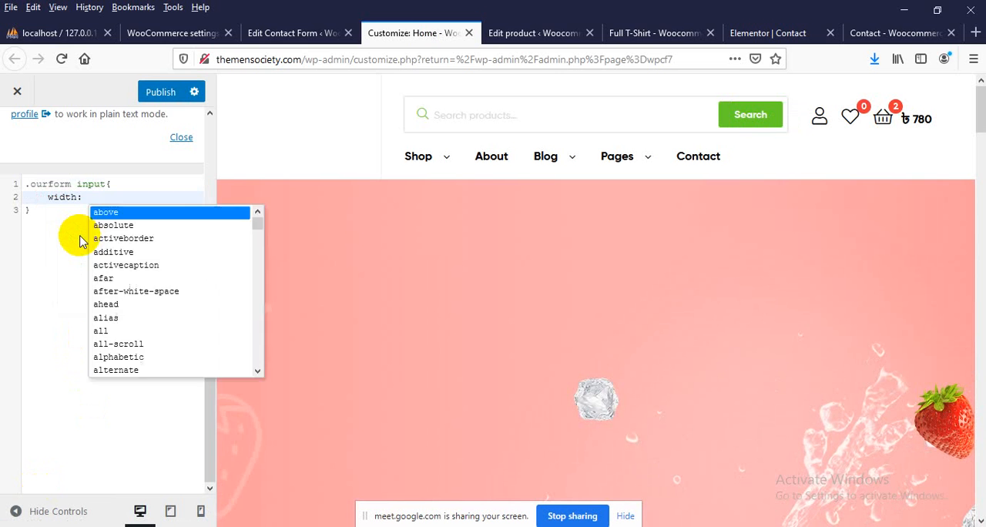
type("100%;")
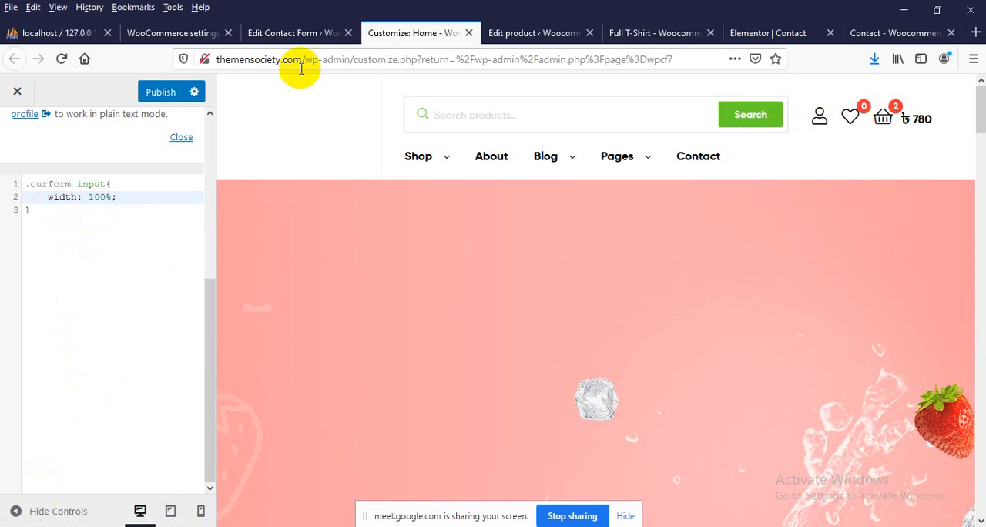
left_click(158, 92)
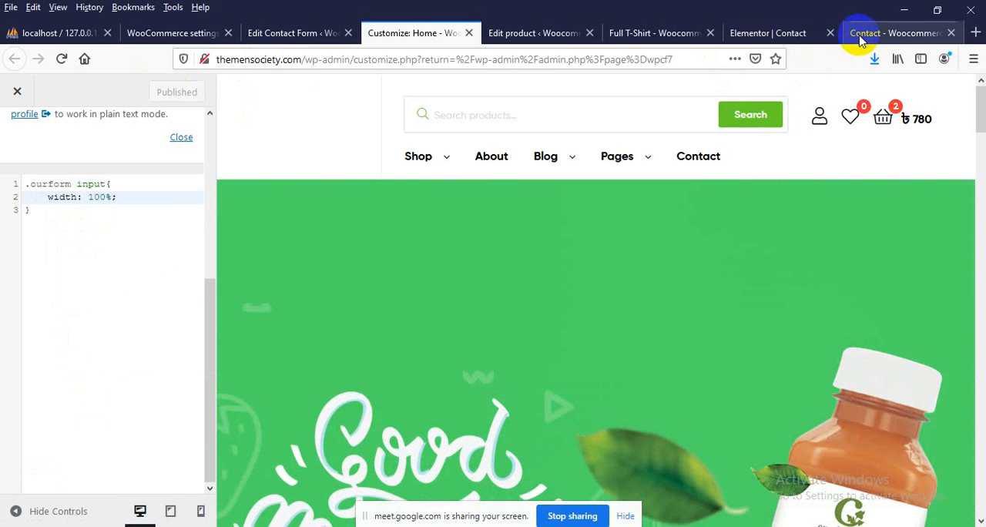
Return to the live Contact page, close the developer tools and reload the page to check the form's field widths
left_click(857, 34)
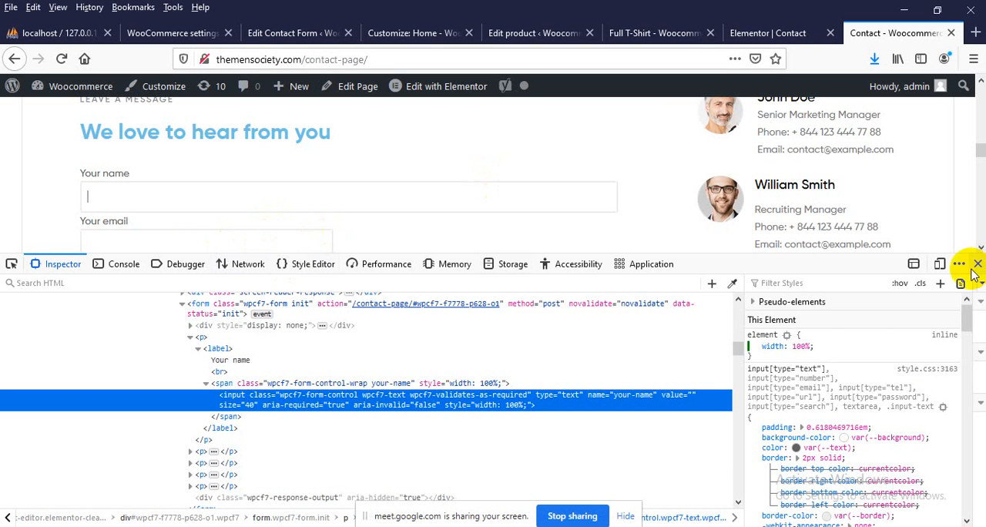
left_click(981, 263)
right_click(1, 221)
left_click(97, 231)
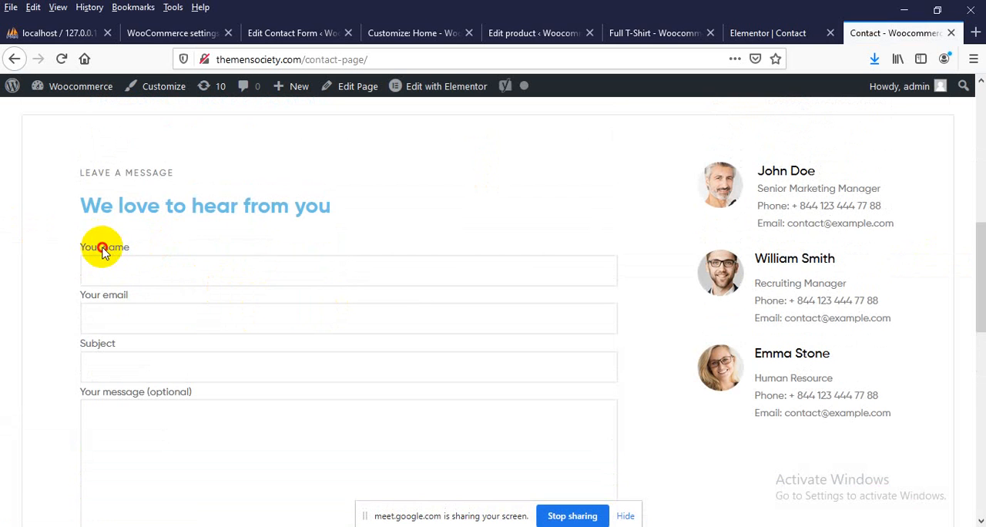
Review the name, email, subject and message fields and the Submit button of the form on the live Contact page
left_click(103, 252)
left_click(104, 299)
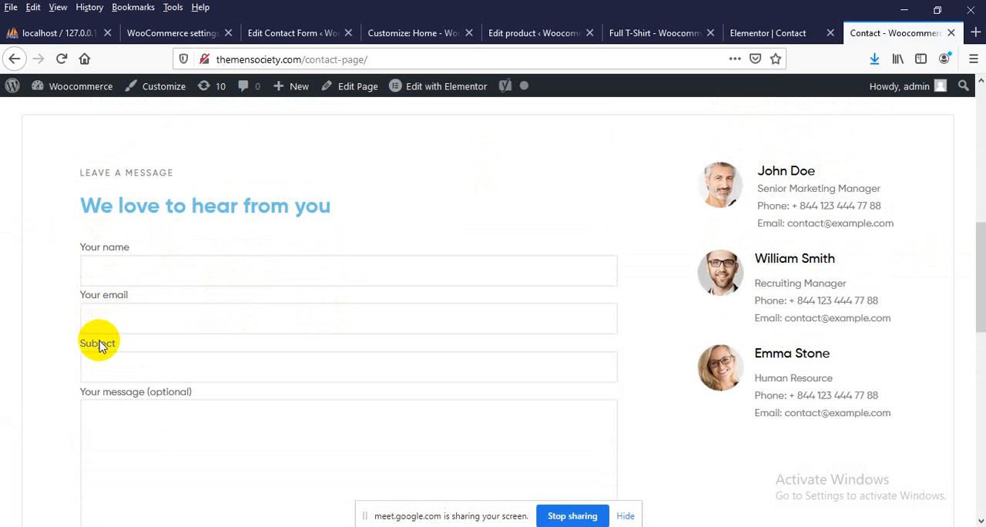
left_click(97, 342)
scroll(133, 395, "down", 1)
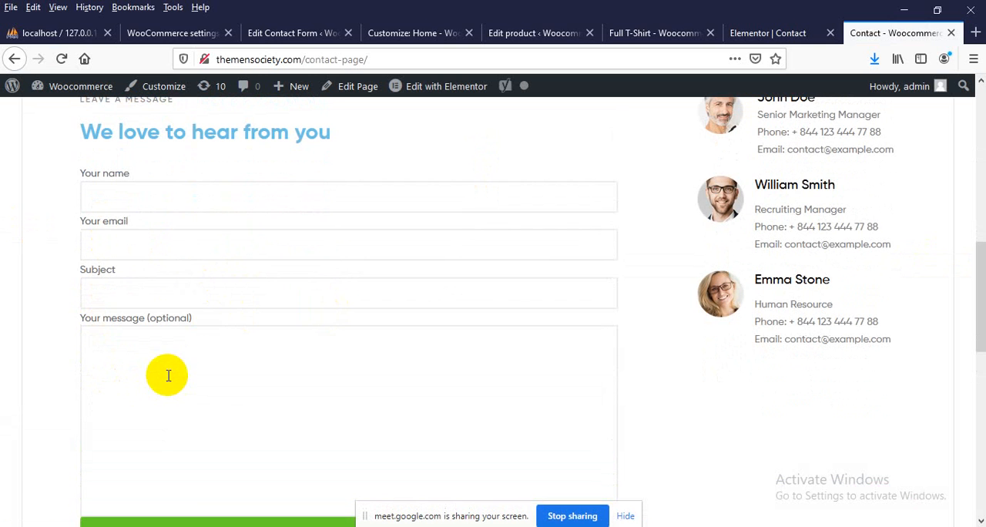
scroll(192, 362, "down", 2)
scroll(303, 352, "up", 2)
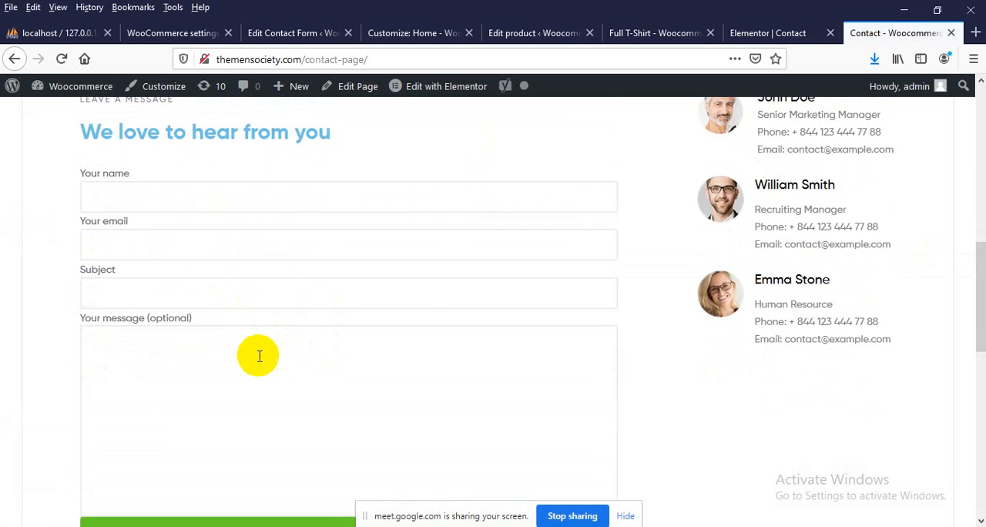
scroll(271, 363, "down", 1)
scroll(270, 362, "up", 1)
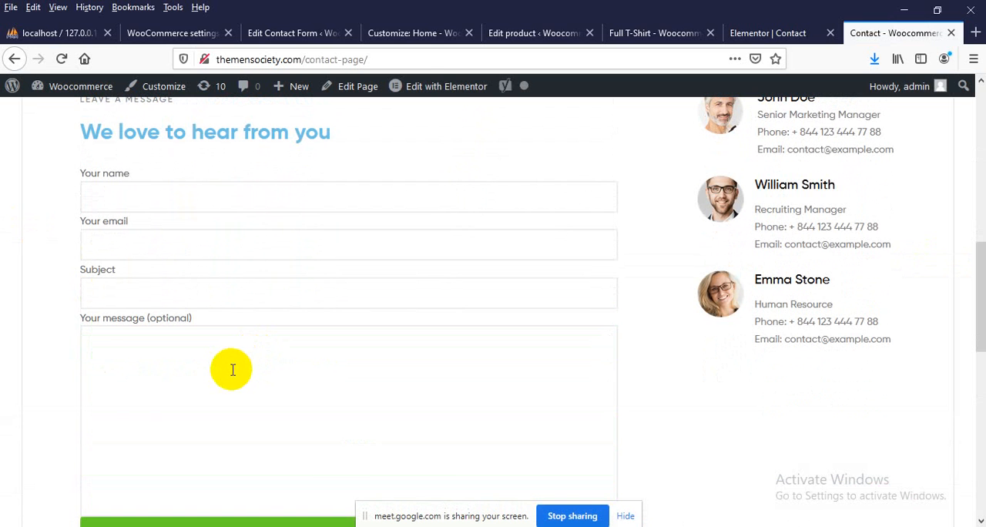
left_click(288, 33)
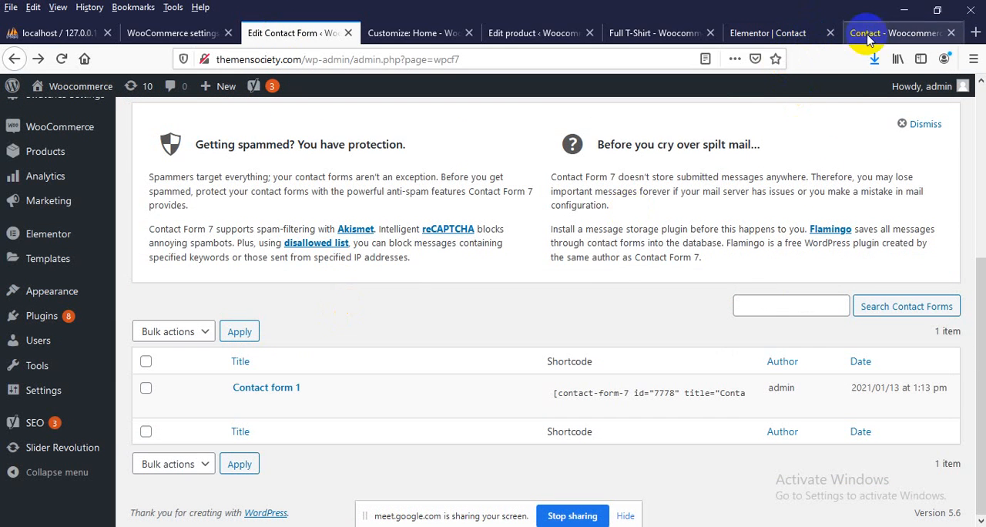
left_click(867, 37)
scroll(140, 185, "up", 1)
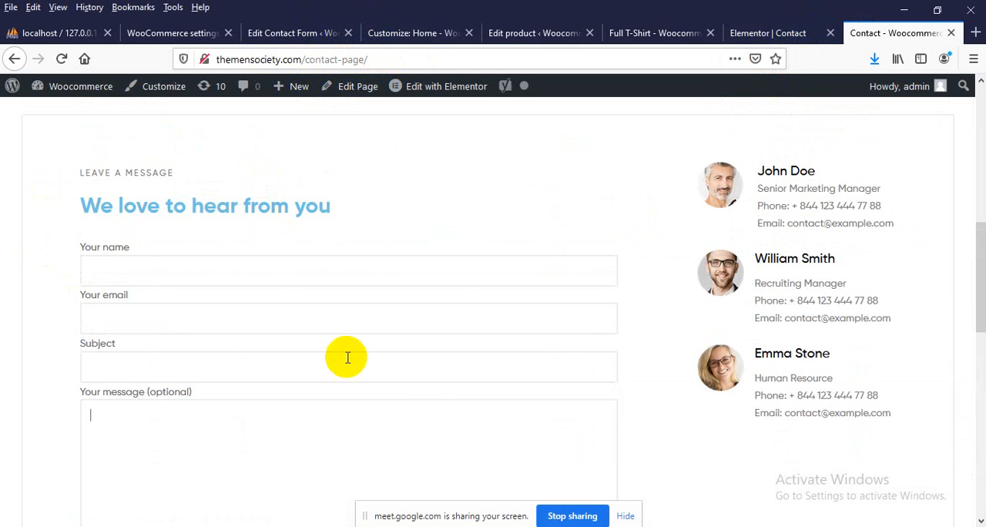
scroll(168, 292, "down", 2)
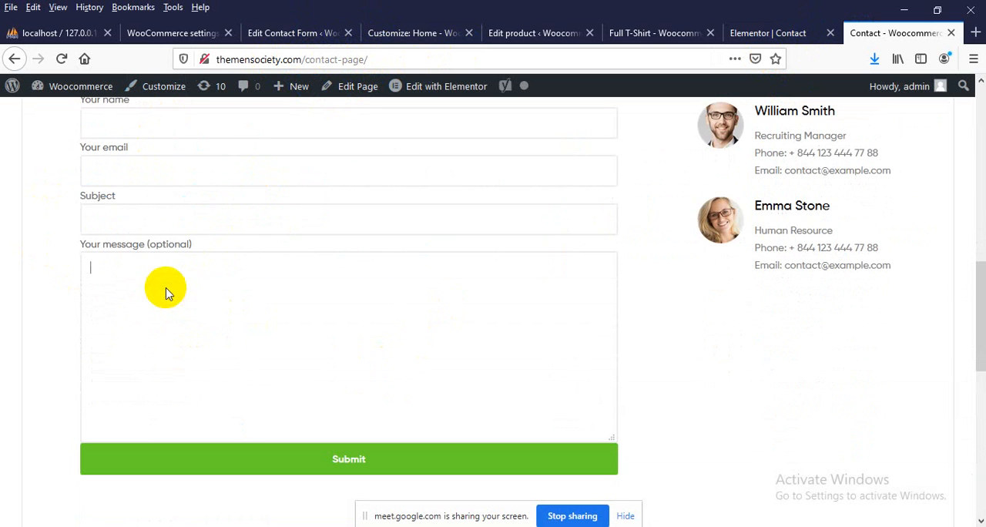
scroll(159, 303, "up", 3)
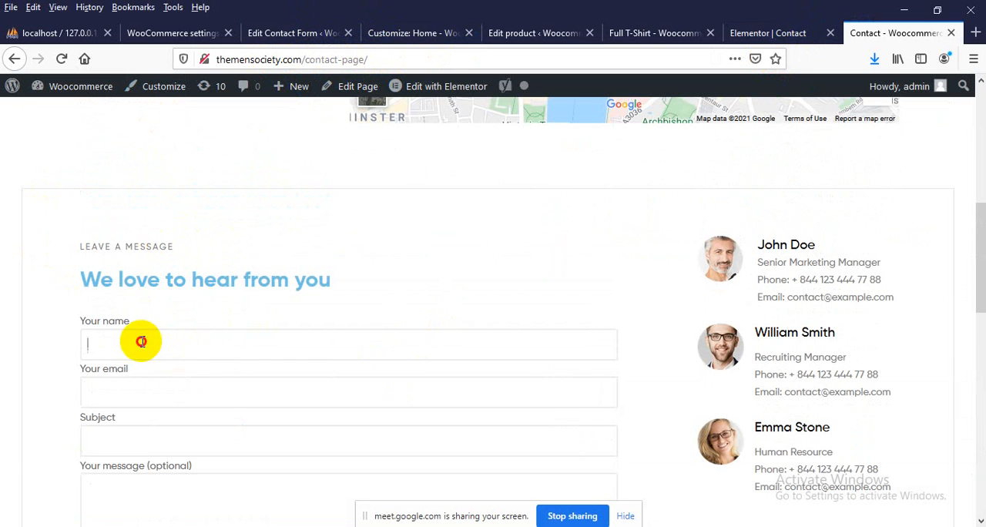
scroll(104, 387, "down", 2)
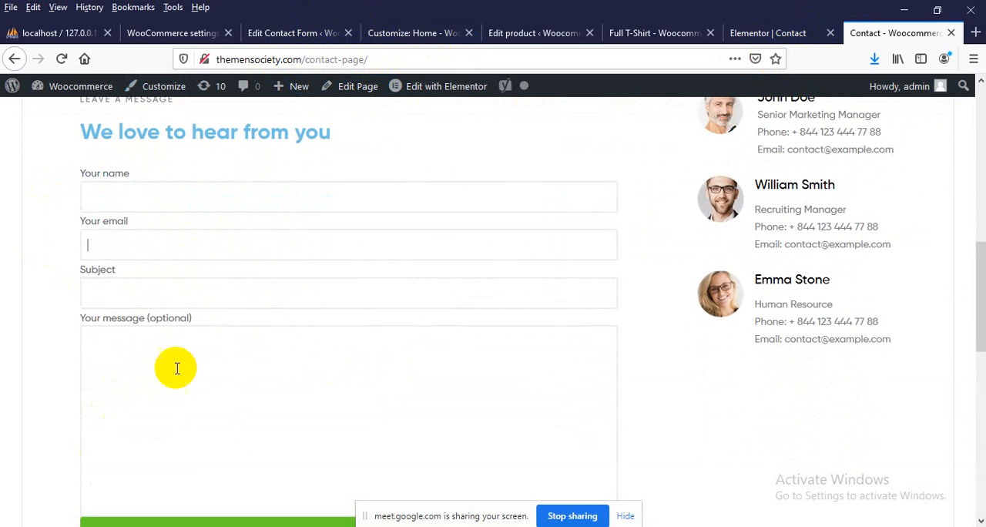
left_click(133, 372)
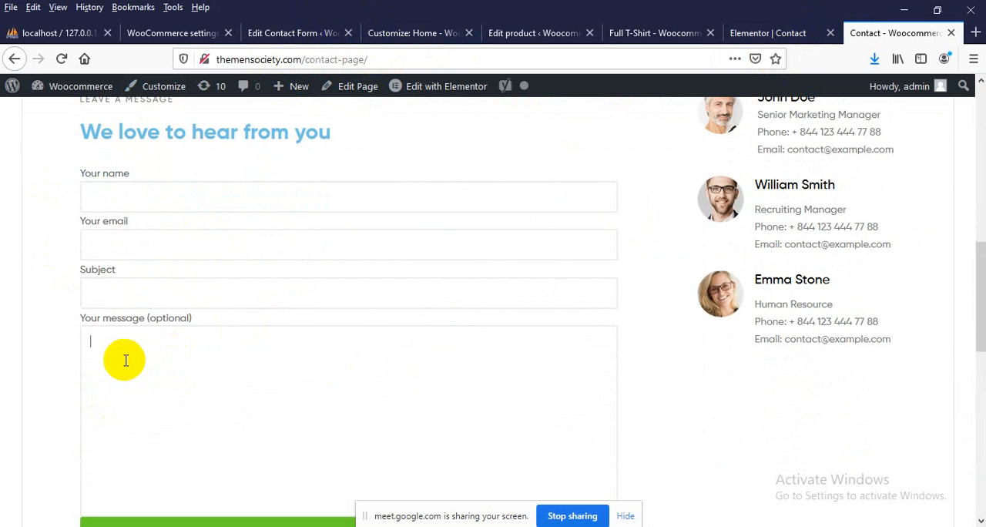
scroll(125, 360, "down", 2)
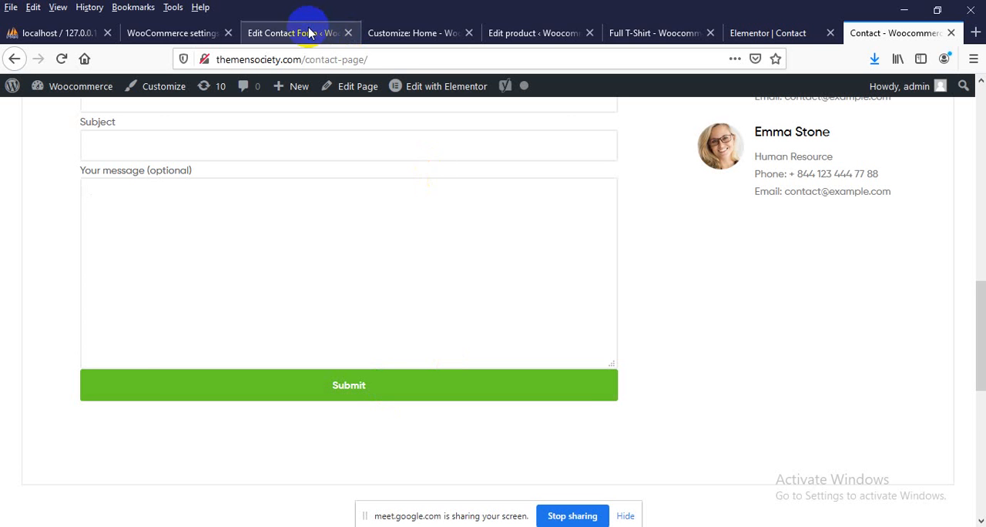
Open Contact form 1 for editing in the WordPress admin and examine the recipient in its mail template
left_click(258, 32)
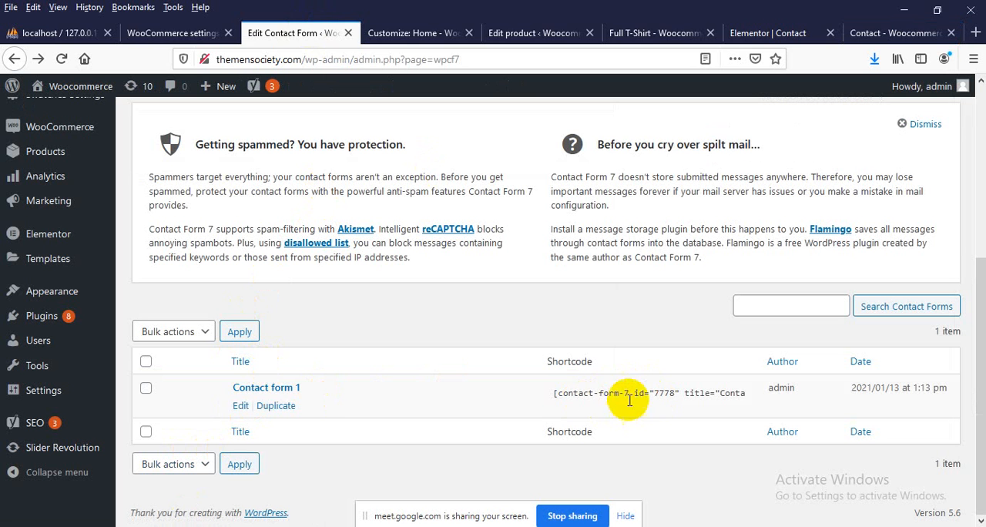
left_click(238, 404)
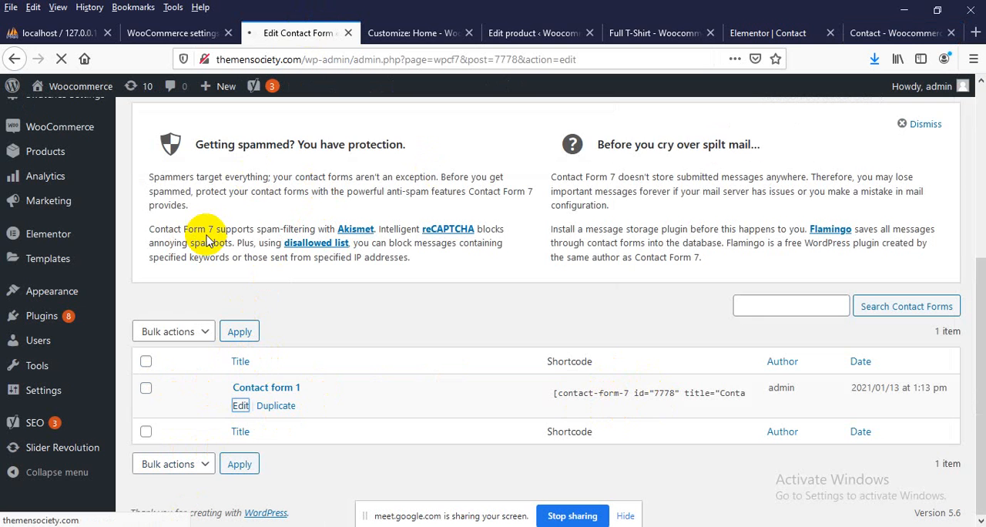
scroll(216, 246, "down", 4)
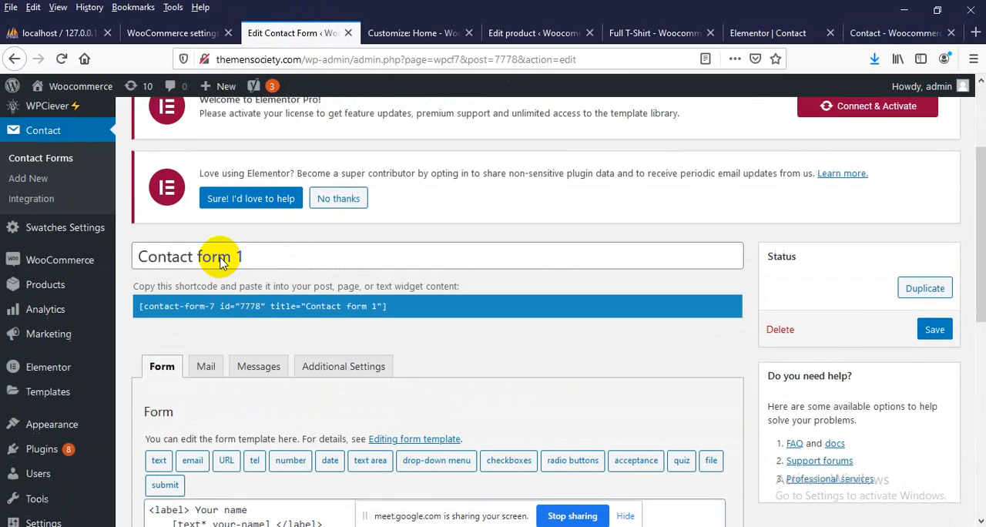
scroll(220, 264, "down", 4)
scroll(246, 304, "up", 3)
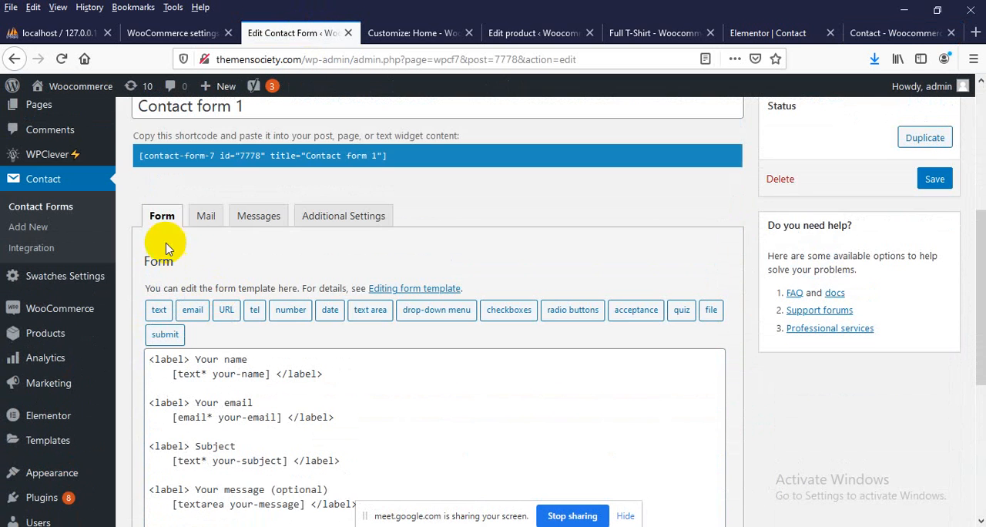
left_click(206, 218)
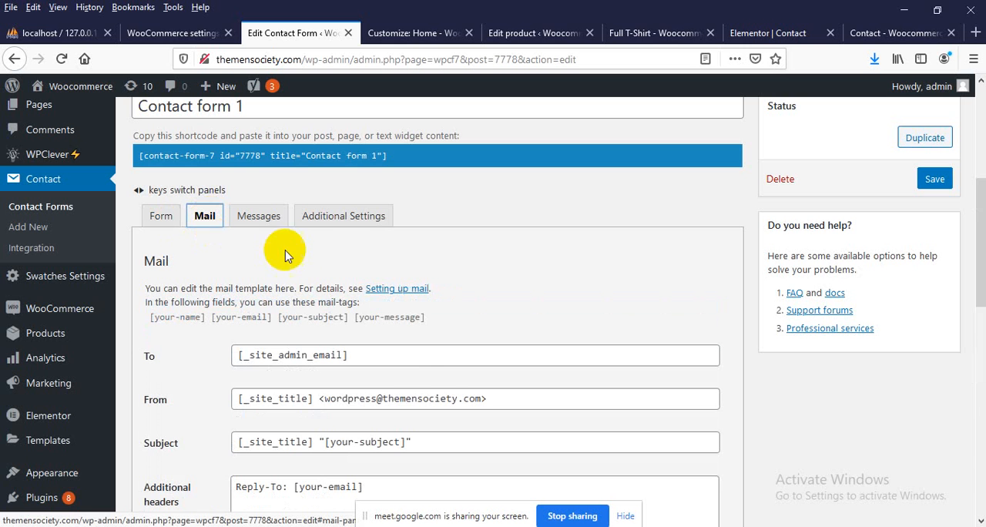
scroll(273, 230, "down", 2)
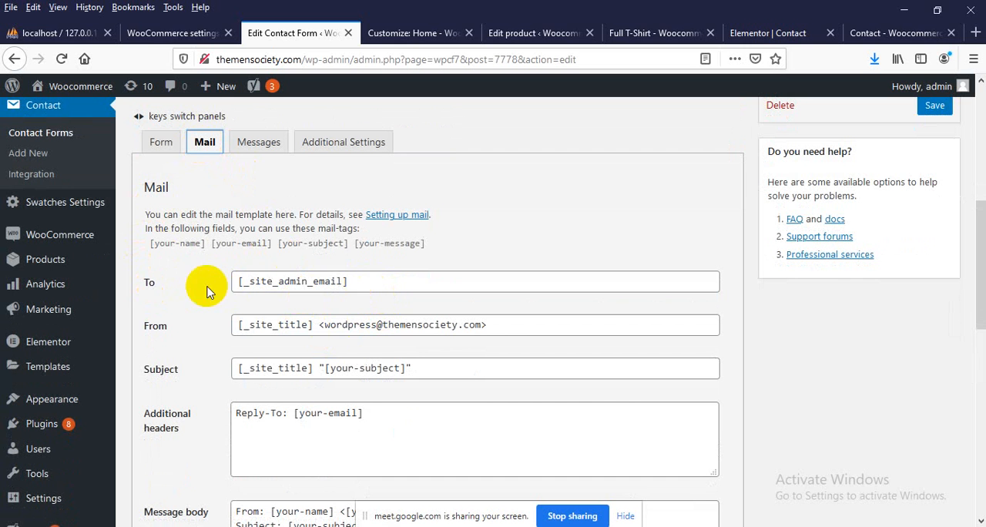
left_click_drag(359, 276, 118, 295)
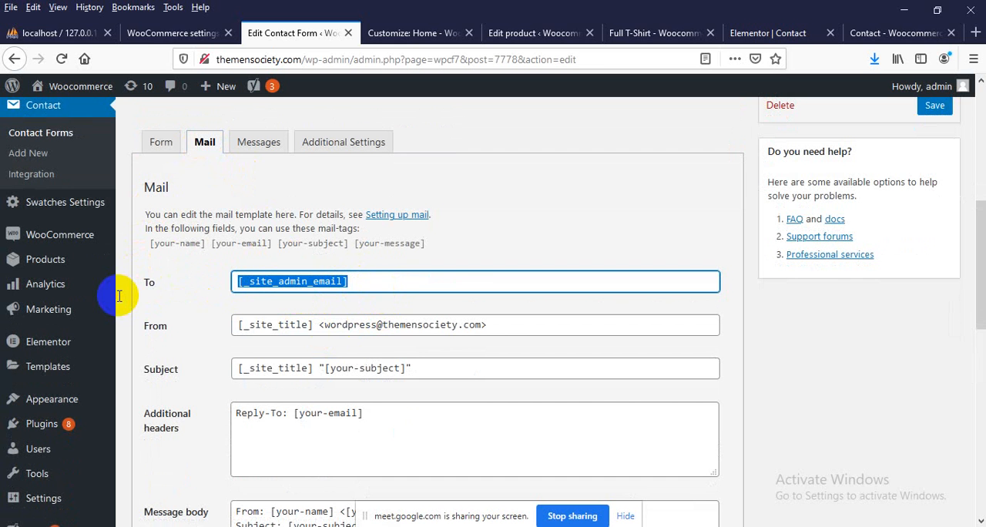
Switch to Chrome and open the Gmail inbox at mail.google.com in its new tab
left_click(975, 33)
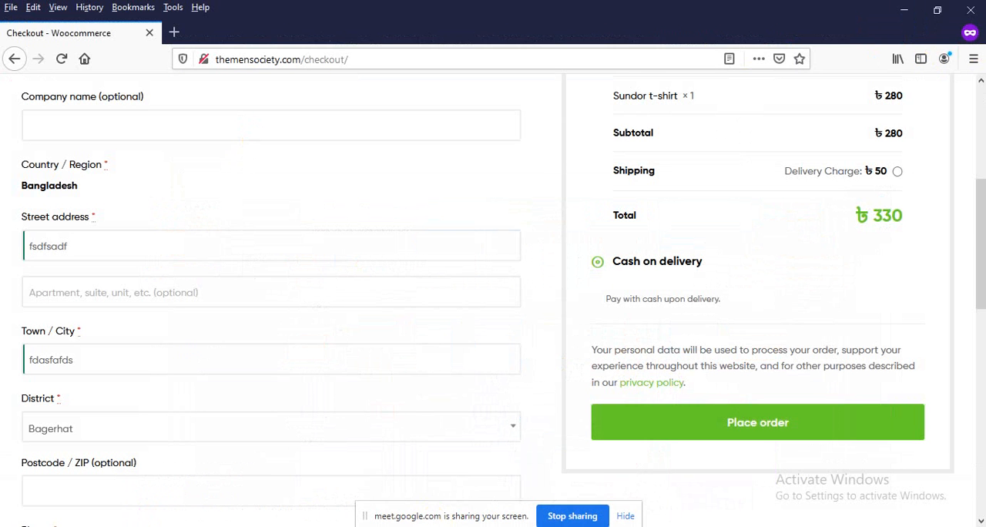
left_click(436, 494)
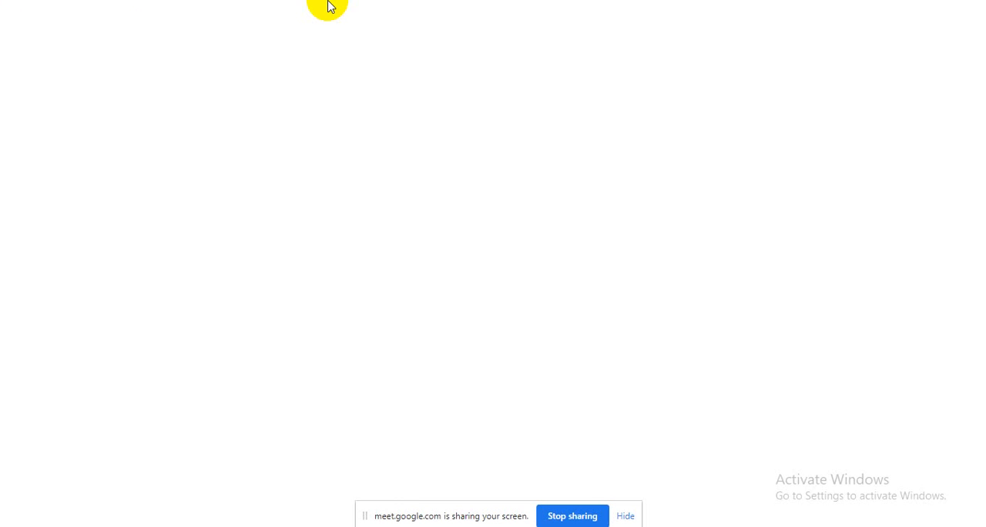
left_click(368, 14)
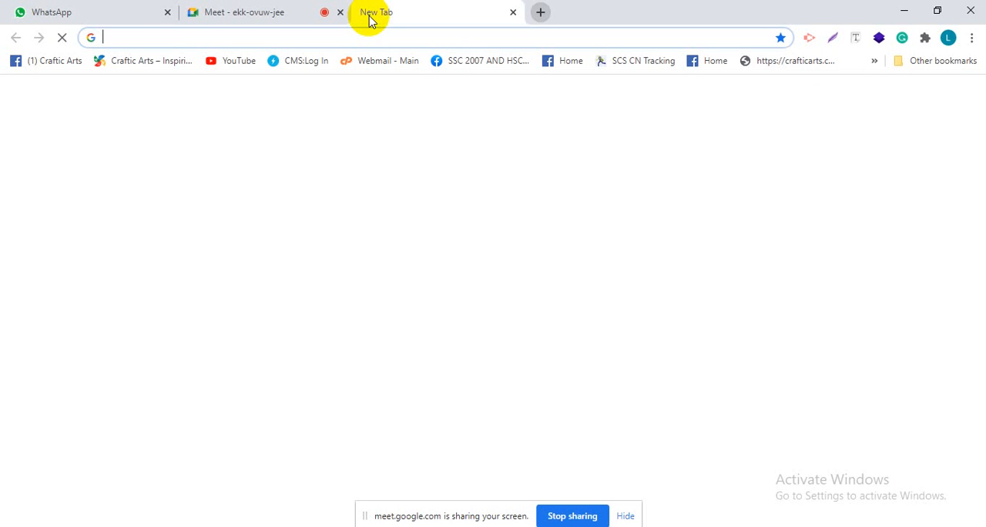
type("mail.google.com")
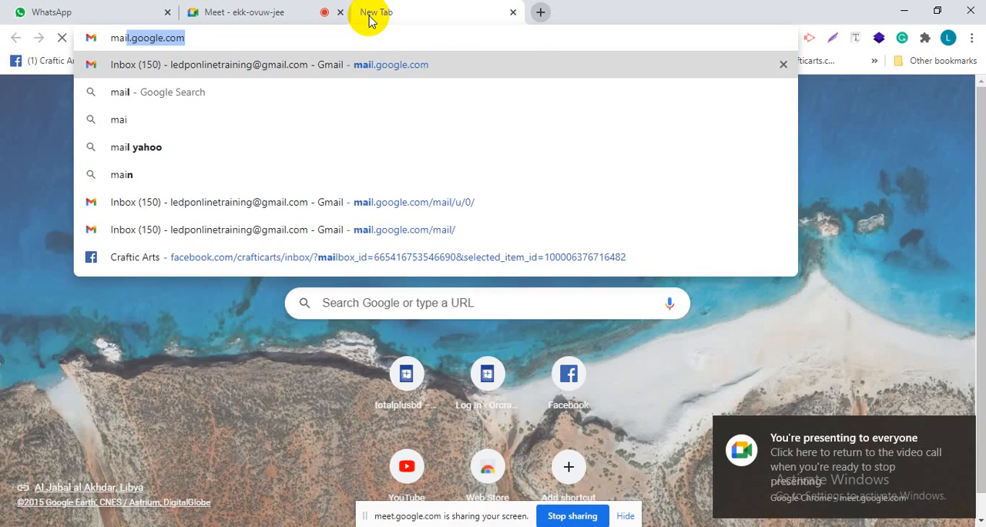
key("Return")
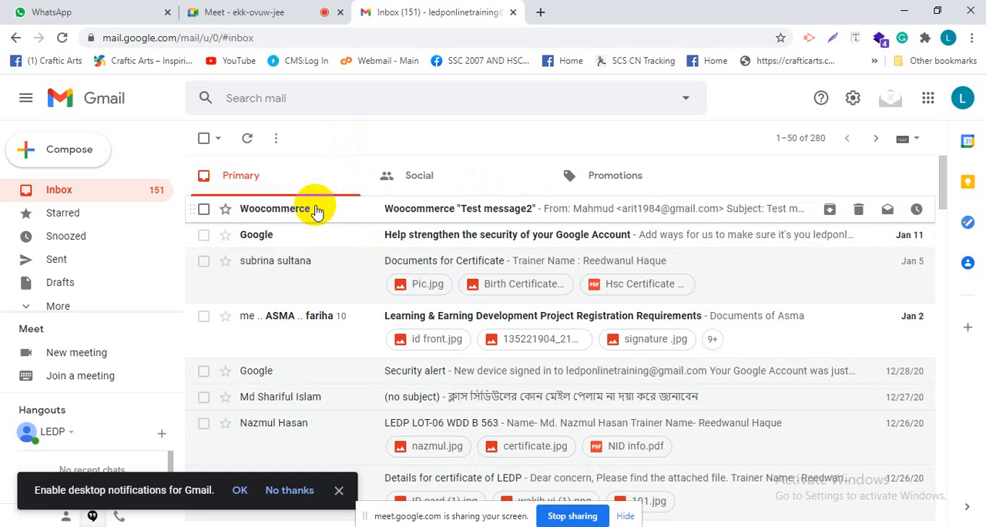
Return to Firefox and bring up the mail template of Contact form 1 again
left_click(515, 526)
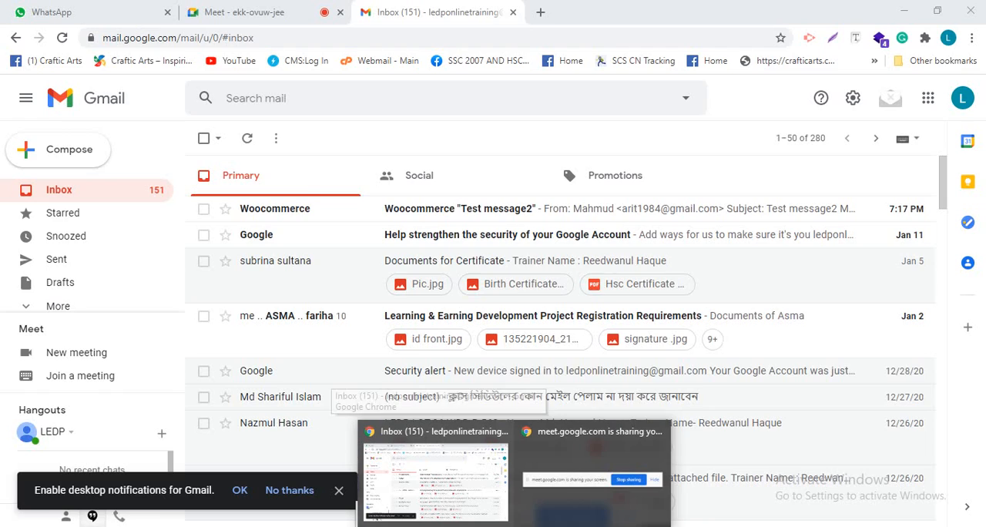
mouse_move(548, 526)
left_click(504, 487)
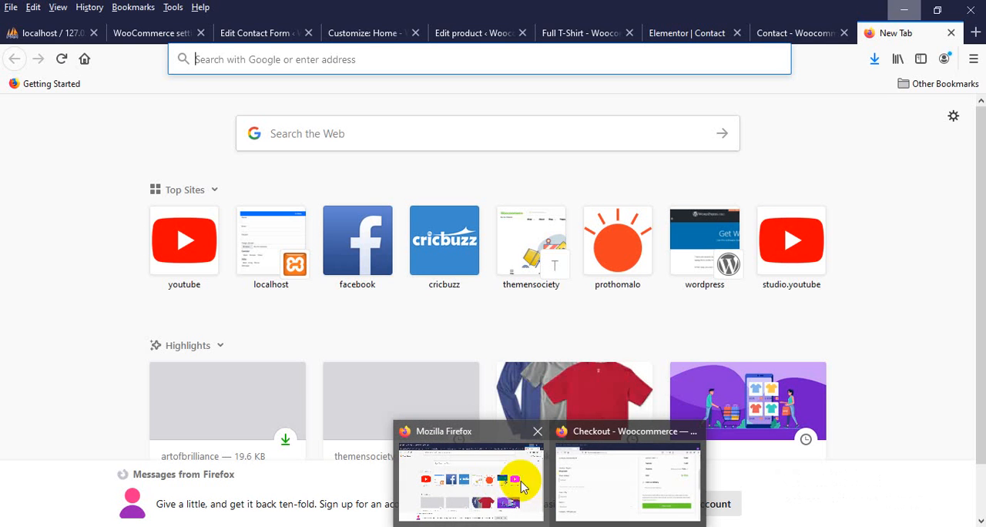
left_click(224, 33)
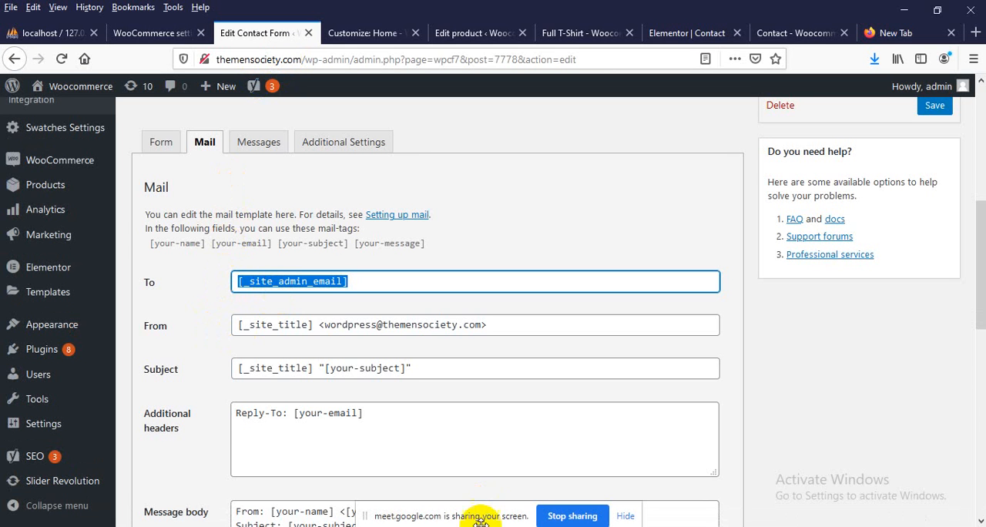
Switch to Gmail in Chrome, check the signed-in account's email address and return to the contact form's mail template in Firefox
mouse_move(513, 526)
left_click(463, 497)
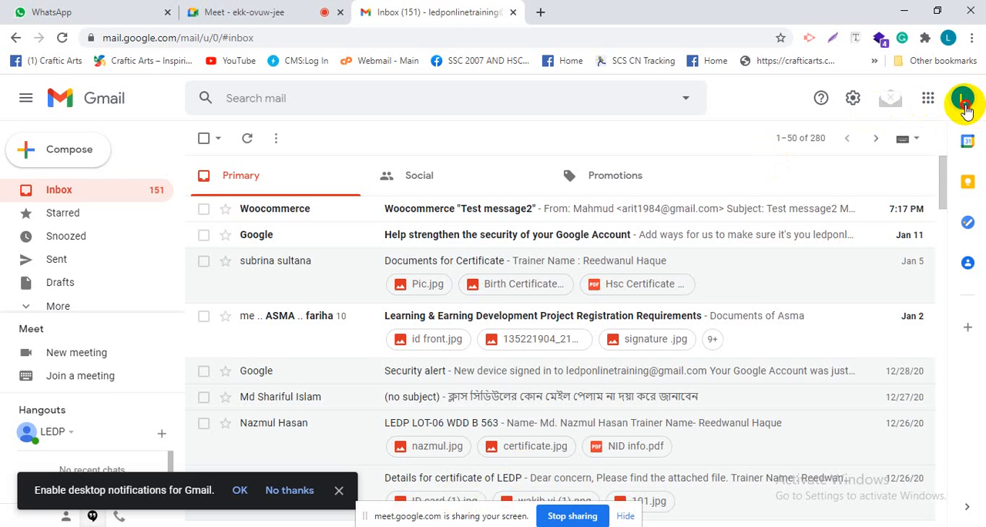
left_click(960, 100)
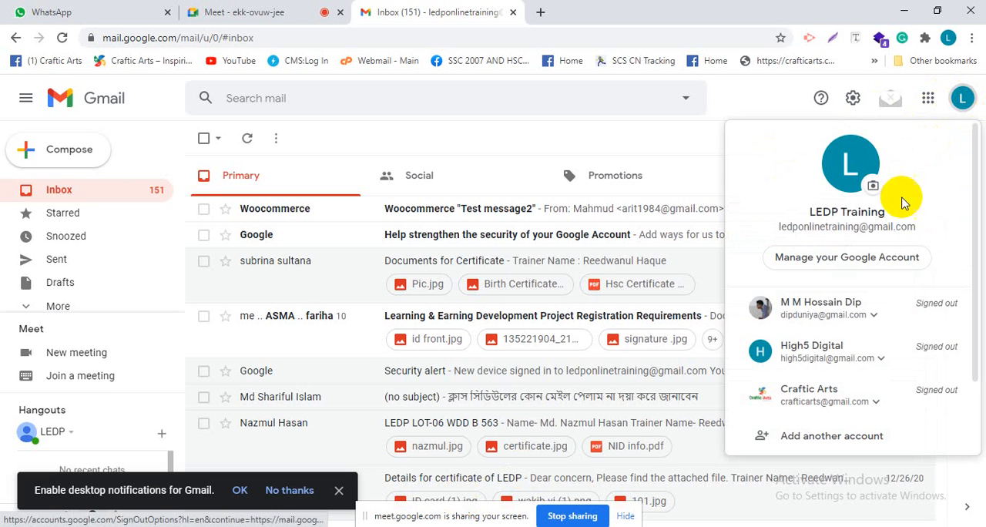
left_click_drag(783, 225, 914, 227)
left_click(903, 12)
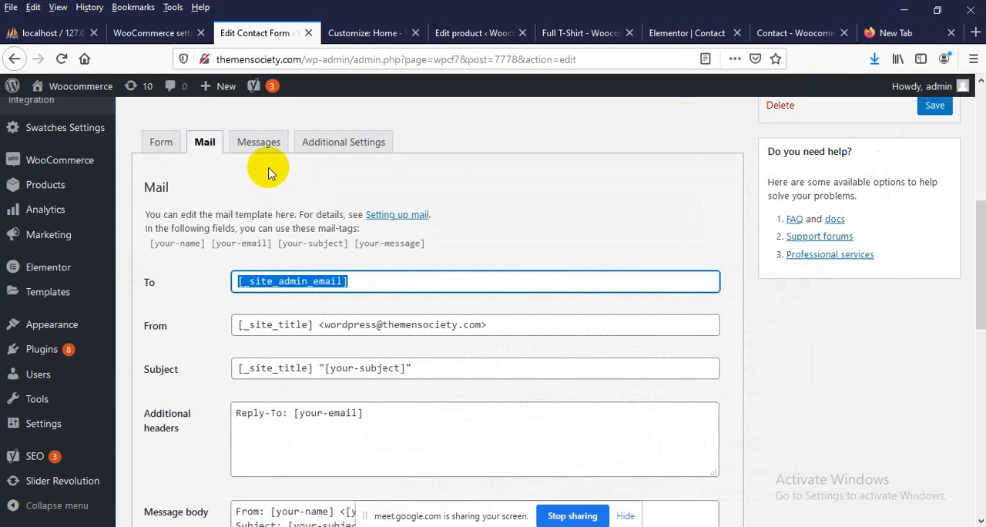
Open the WordPress General Settings and check the site's Administration Email Address
left_click(134, 33)
scroll(4, 408, "down", 2)
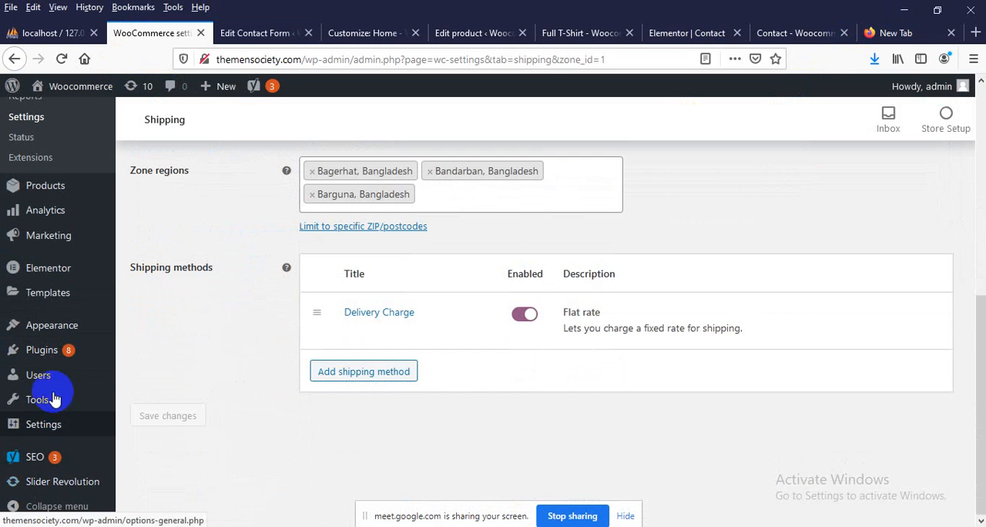
mouse_move(40, 426)
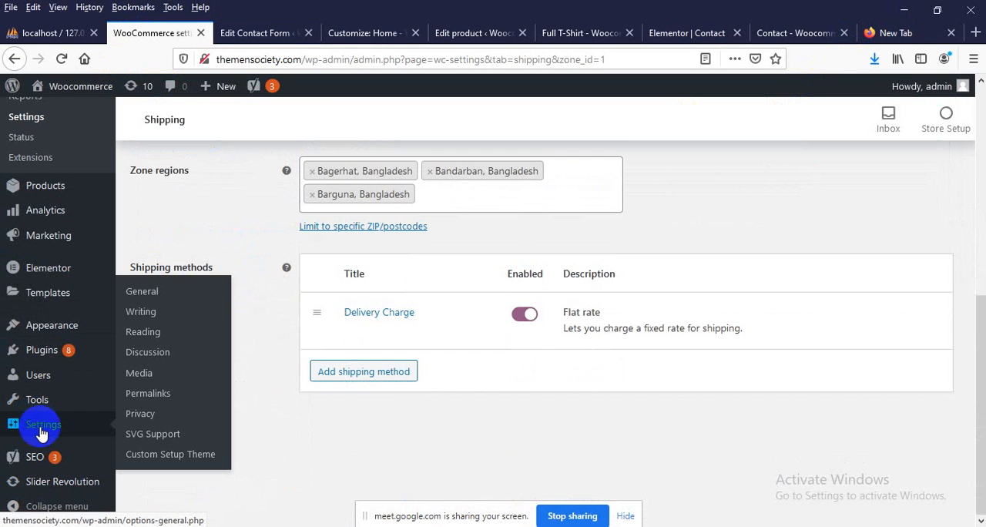
left_click(135, 297)
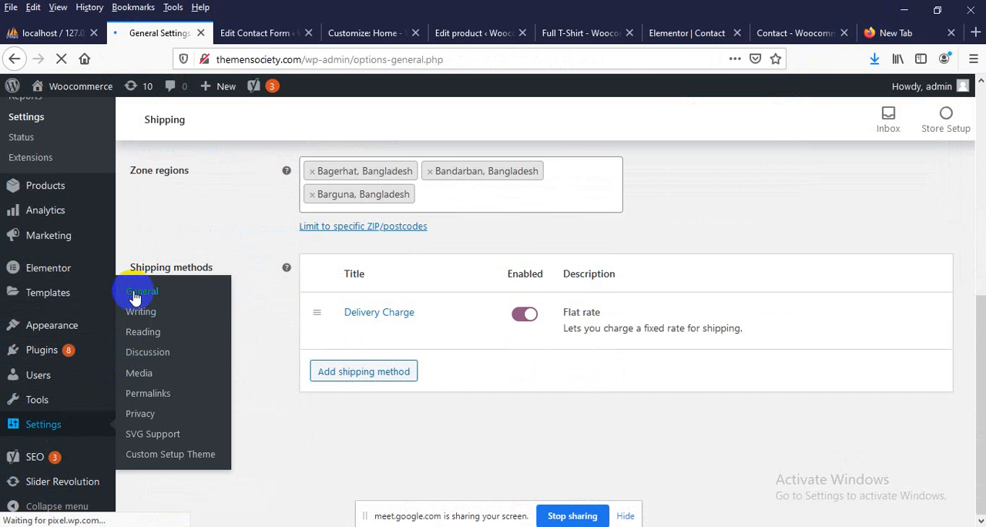
scroll(159, 301, "down", 4)
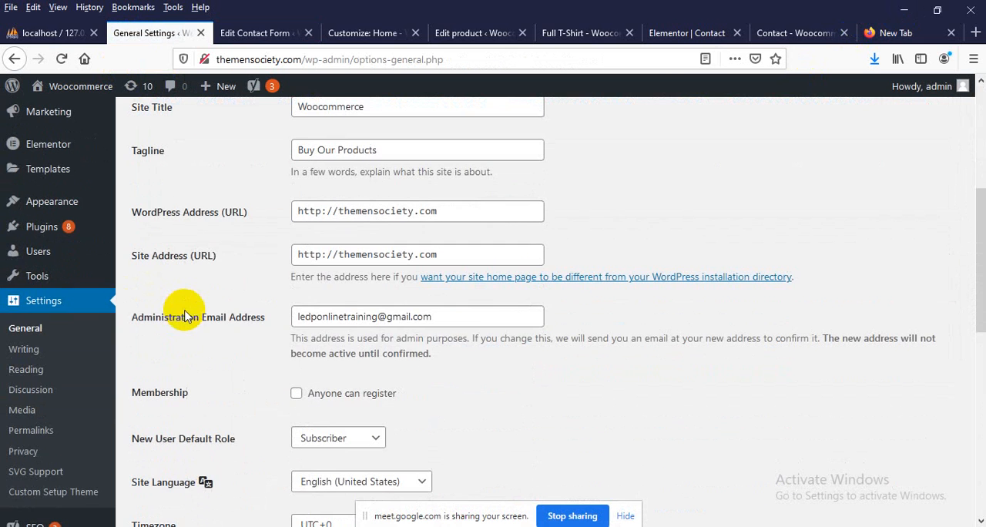
left_click_drag(288, 316, 449, 319)
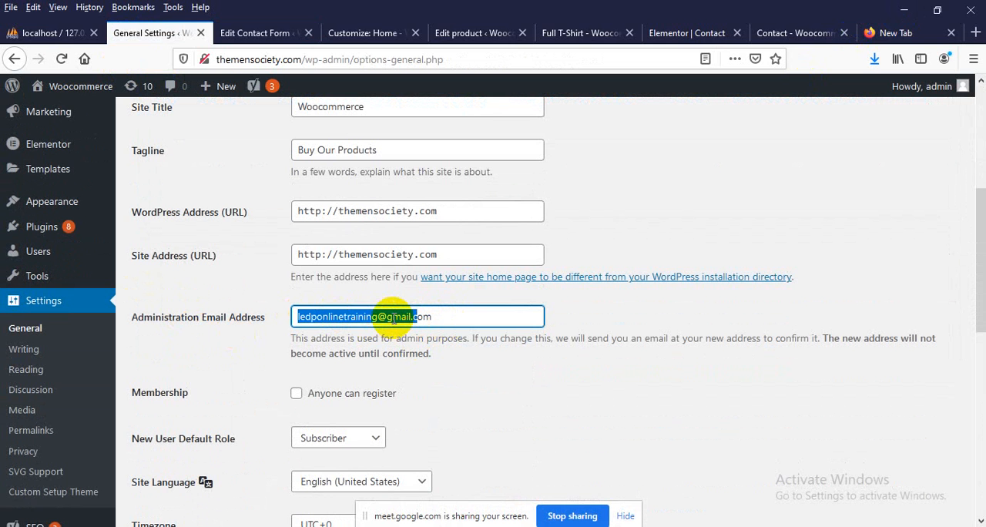
left_click(917, 32)
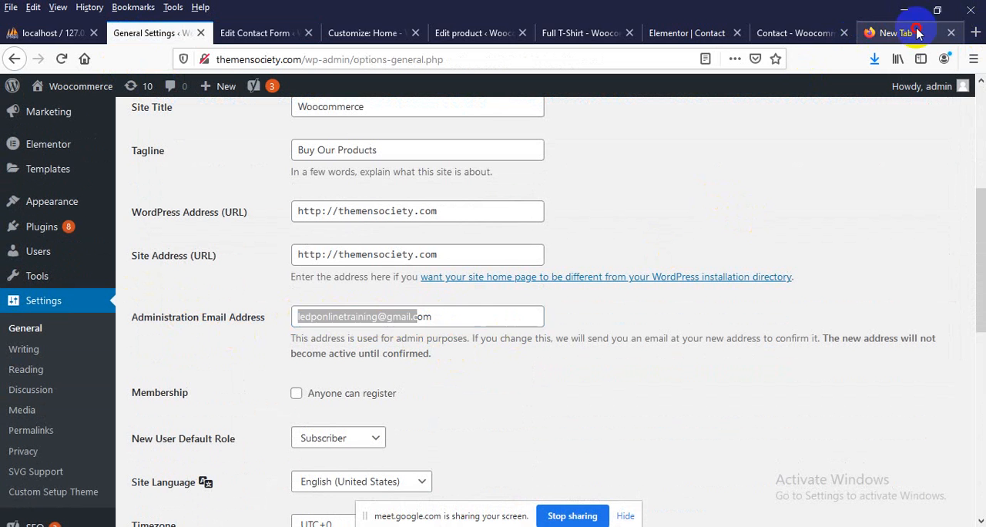
Open Gmail at mail.google.com in the new Firefox tab and bring up the signed-in account's details
type("mai")
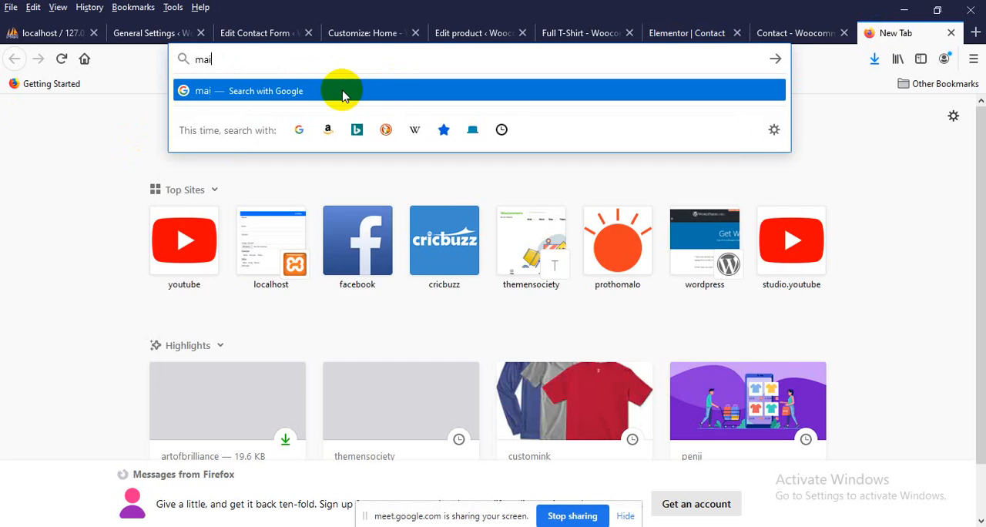
type("l.google.com")
key("Return")
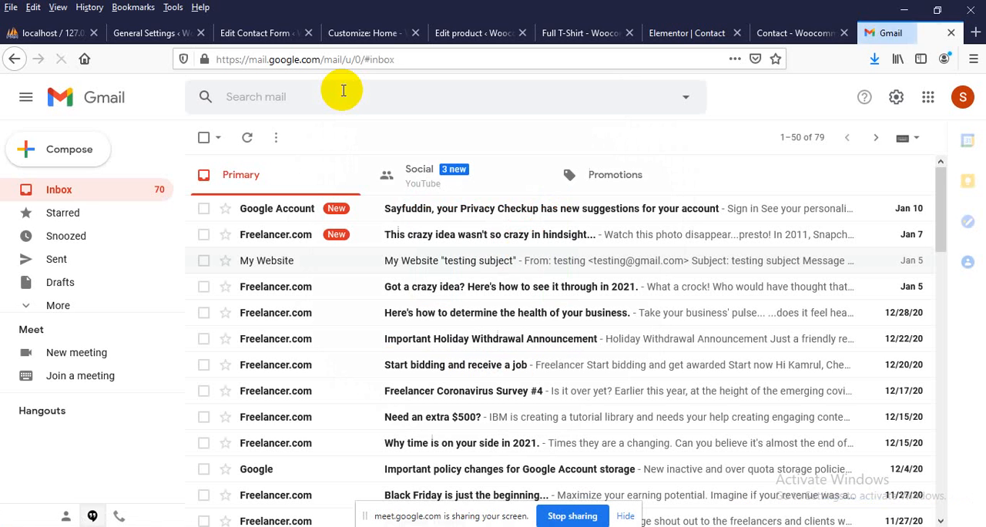
left_click(961, 100)
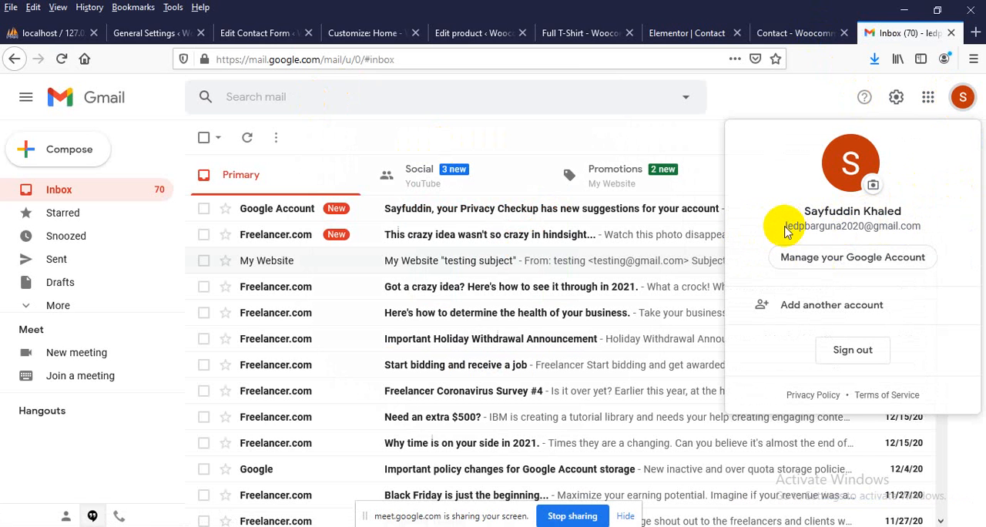
Inspect the account details in the page's HTML and copy the signed-in account's email address from there
left_click_drag(919, 226, 815, 225)
right_click(813, 227)
left_click(794, 223)
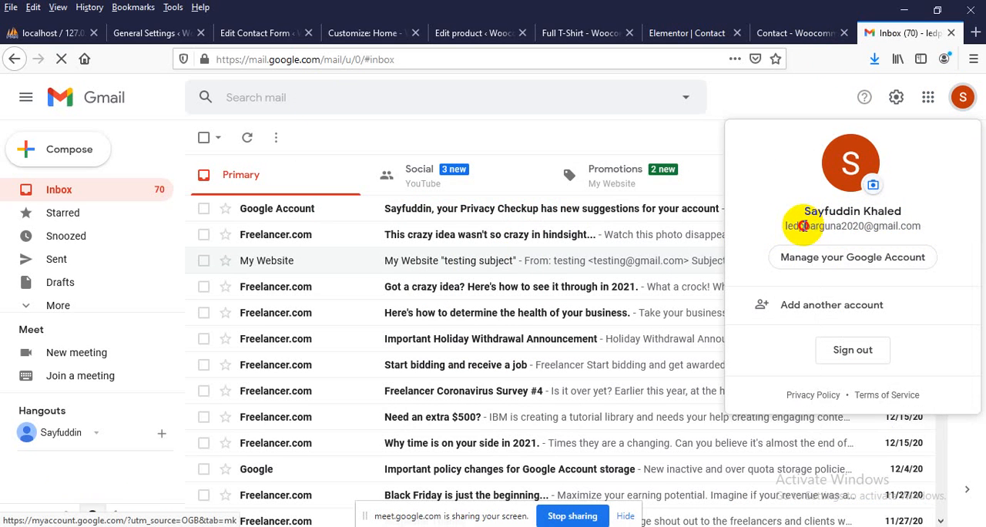
right_click(806, 227)
left_click(842, 393)
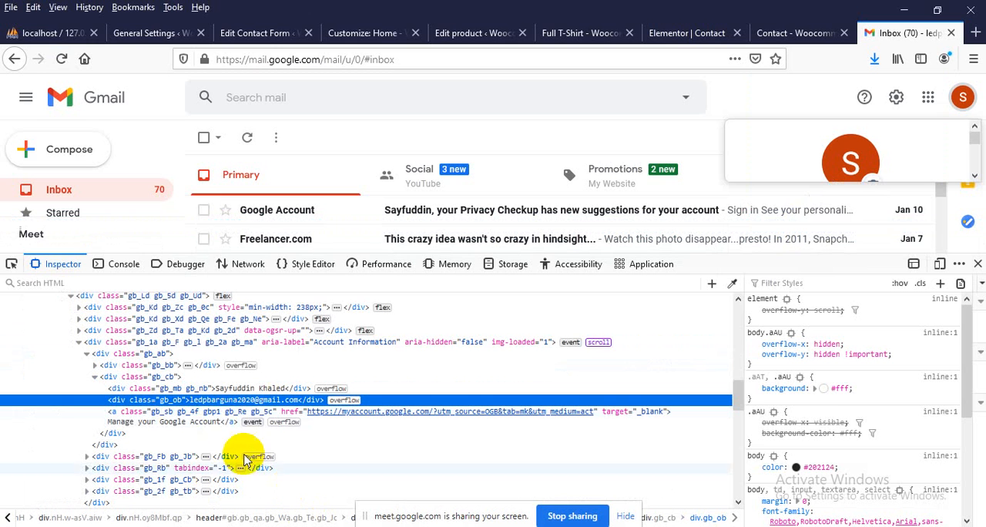
double_click(210, 400)
key("ctrl+c")
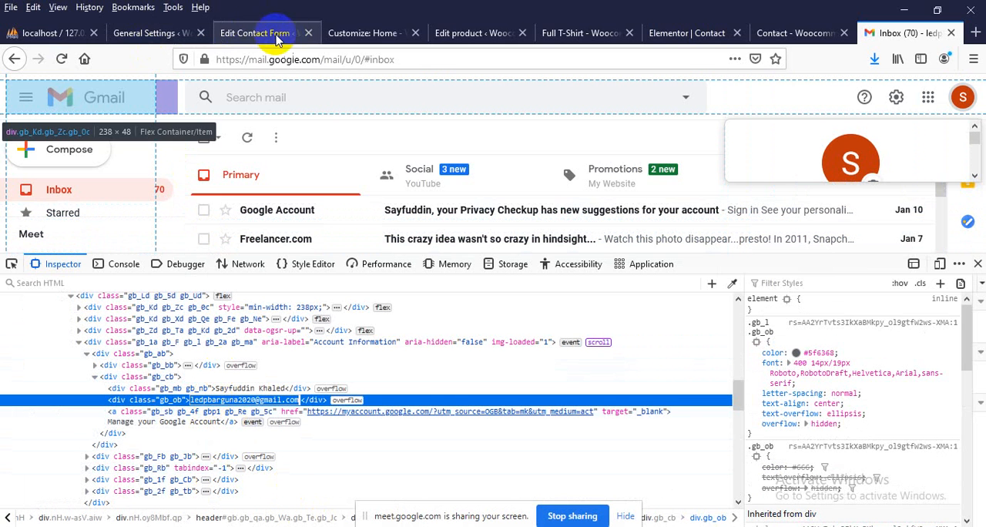
Replace the To recipient in Contact form 1's mail template with the copied Gmail address
left_click(259, 34)
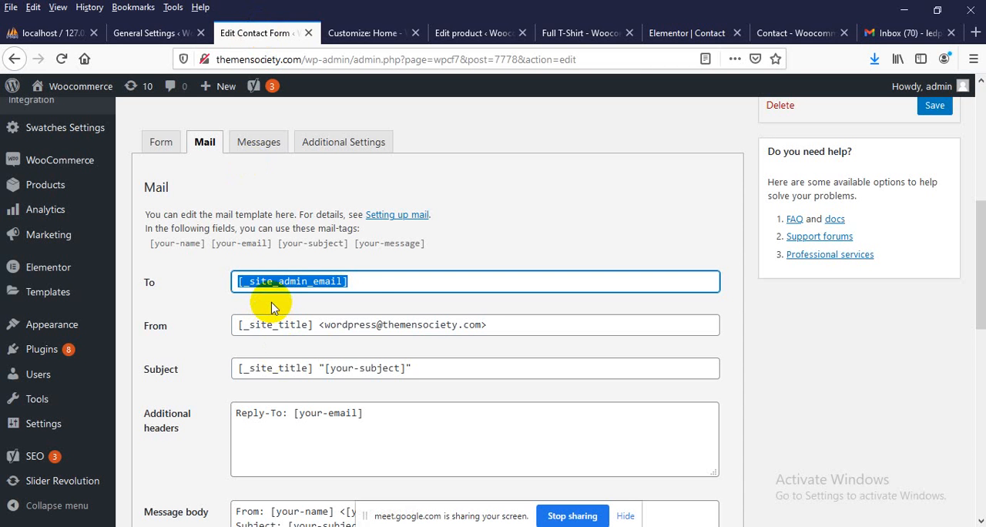
key("ctrl+v")
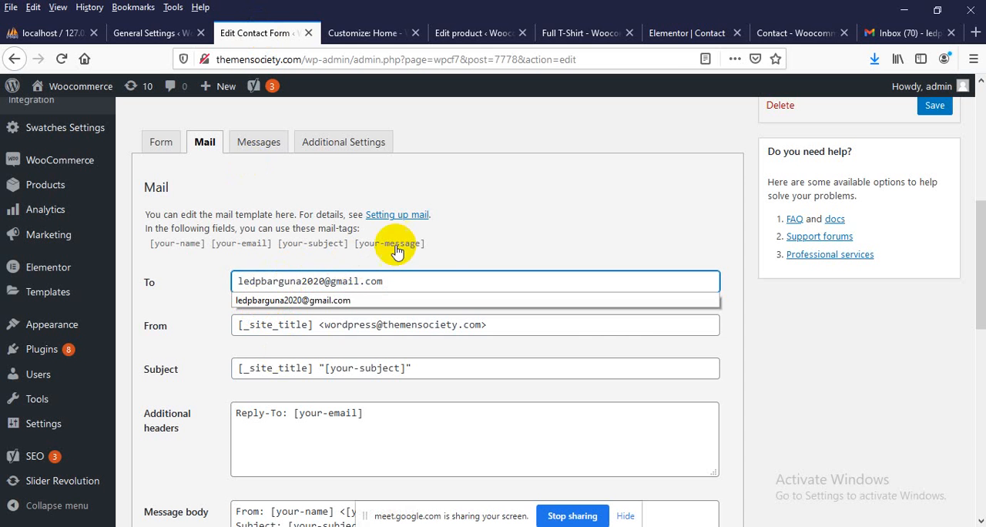
left_click(486, 232)
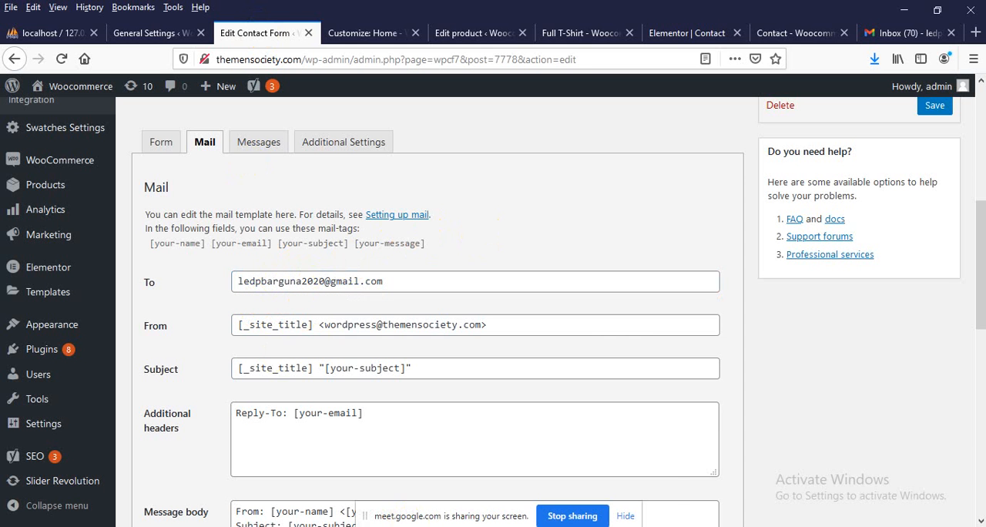
Switch to Gmail in Chrome to compare its account's email address, and return to the mail template in Firefox
left_click(469, 374)
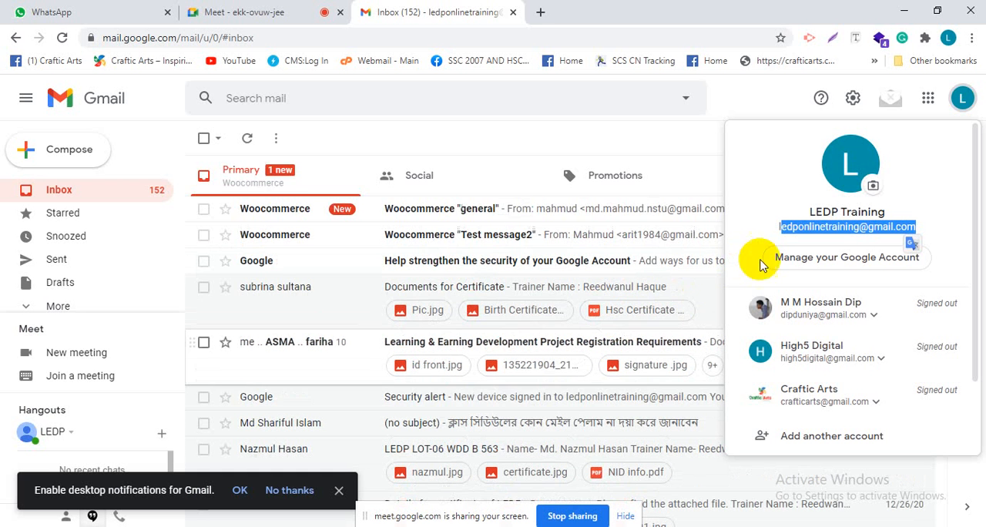
left_click(790, 226)
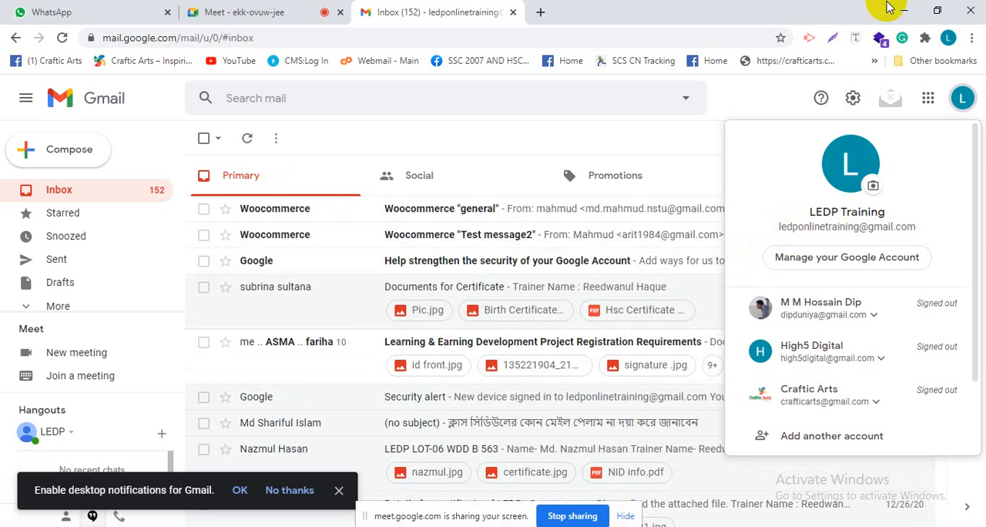
left_click(900, 13)
Save Contact form 1 with its new mail recipient
scroll(693, 304, "up", 3)
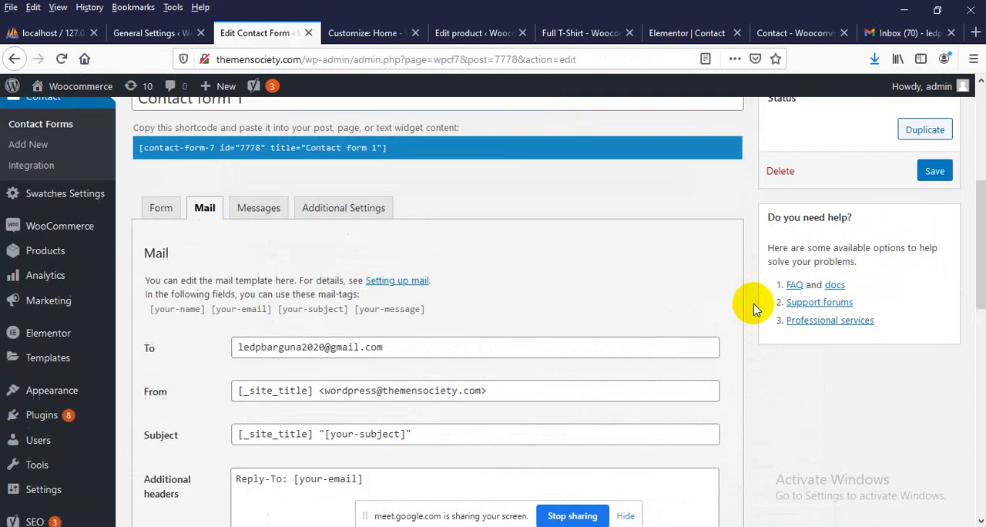
left_click(933, 260)
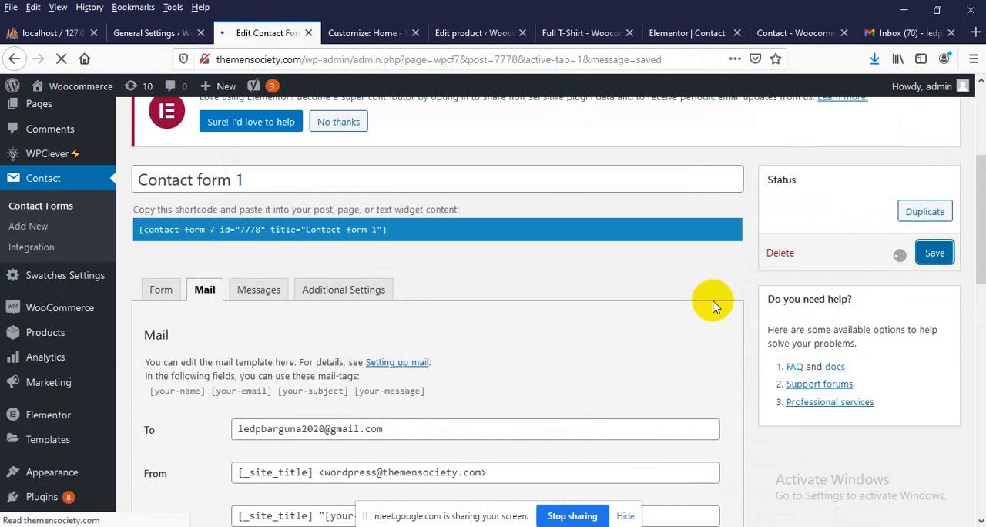
scroll(473, 308, "down", 2)
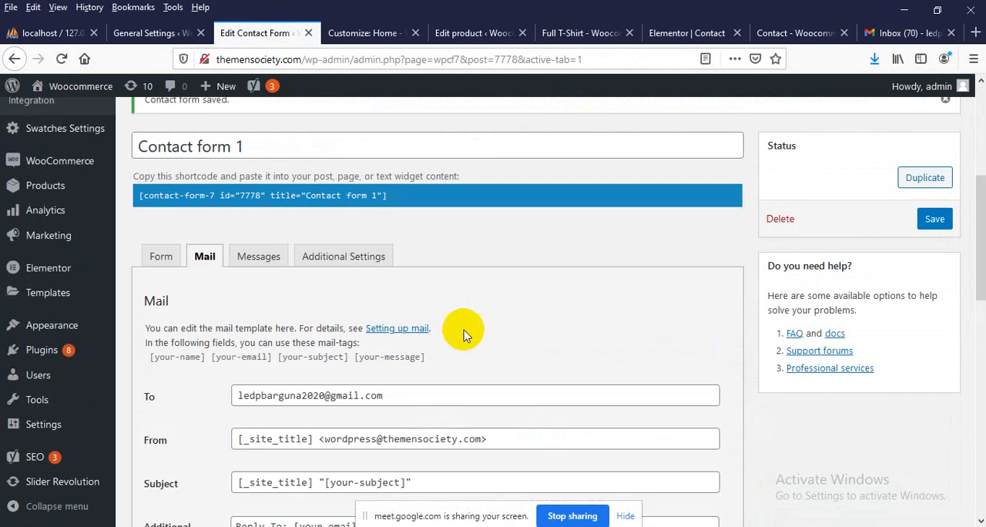
scroll(464, 335, "down", 2)
Reload the live Contact page of the site
left_click(787, 29)
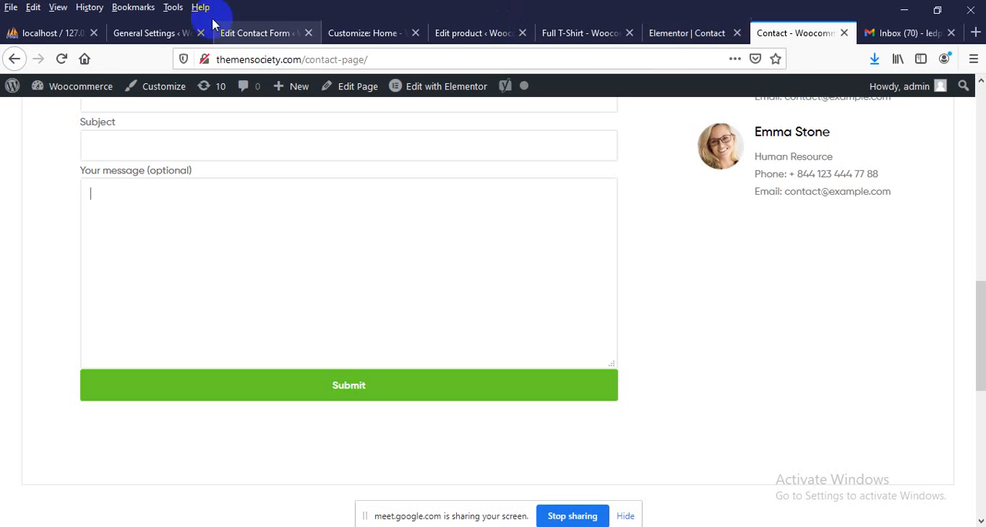
left_click(315, 59)
key("Return")
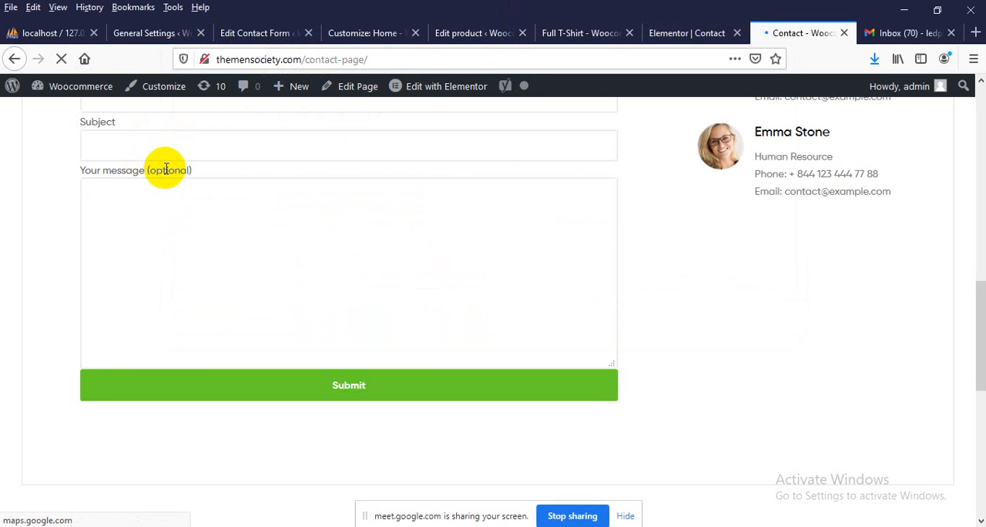
Fill in the contact form with a test sender's name, email, subject and message, and submit it
scroll(150, 232, "down", 4)
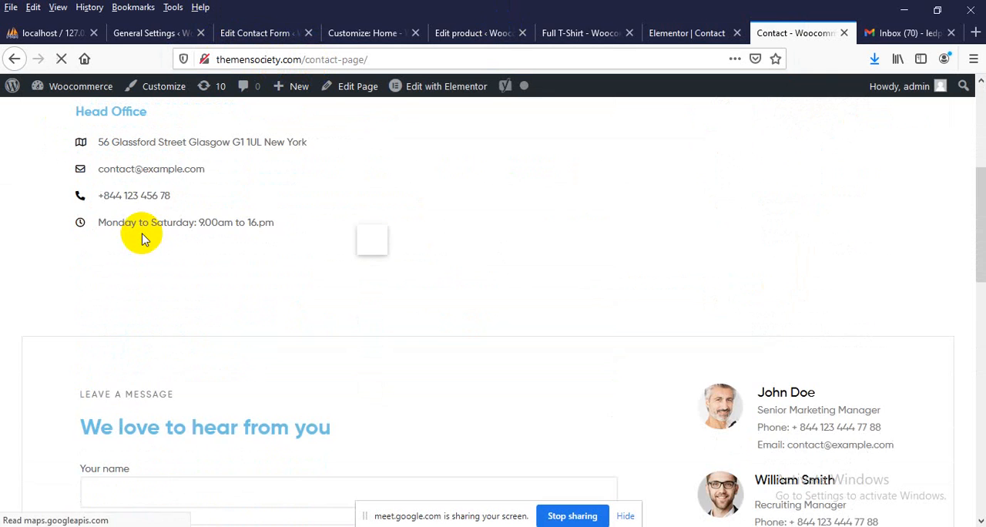
scroll(142, 239, "down", 3)
left_click(100, 275)
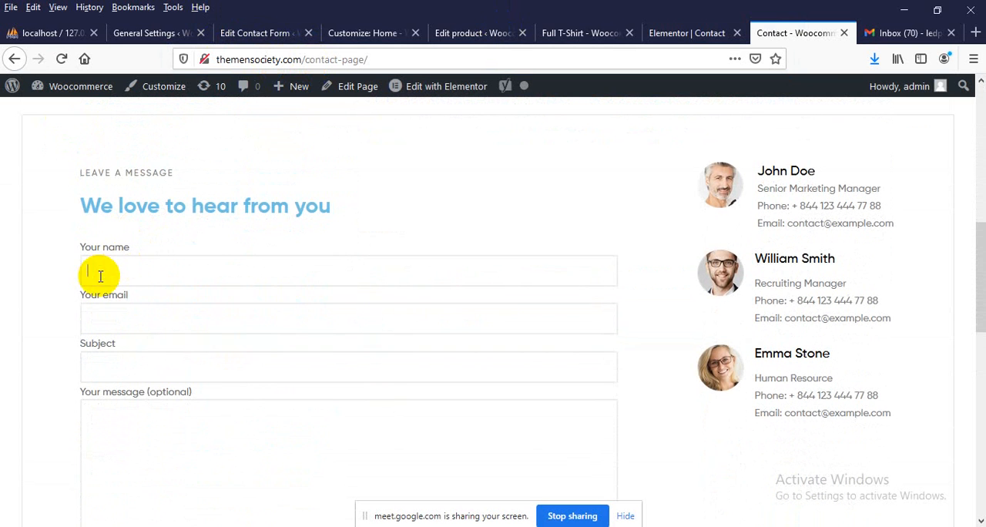
type("reju message")
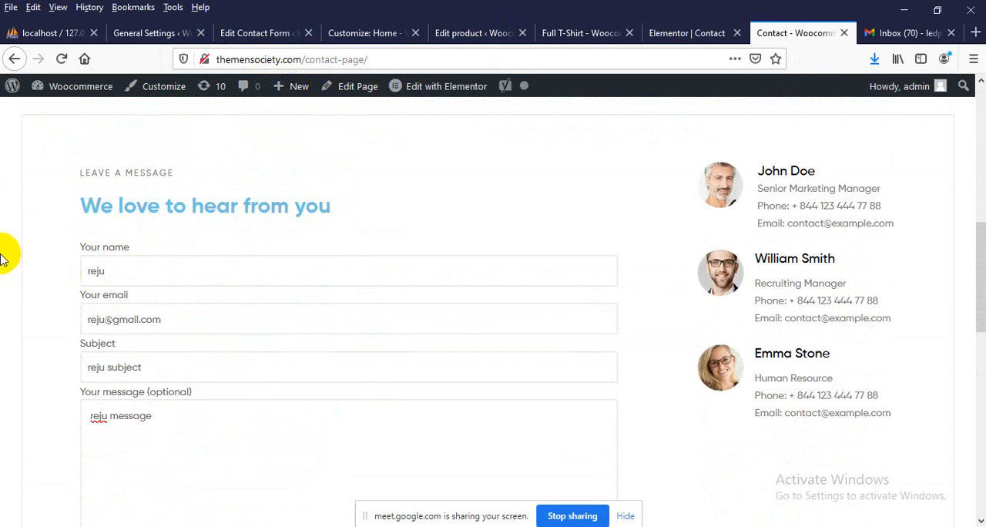
scroll(132, 286, "down", 4)
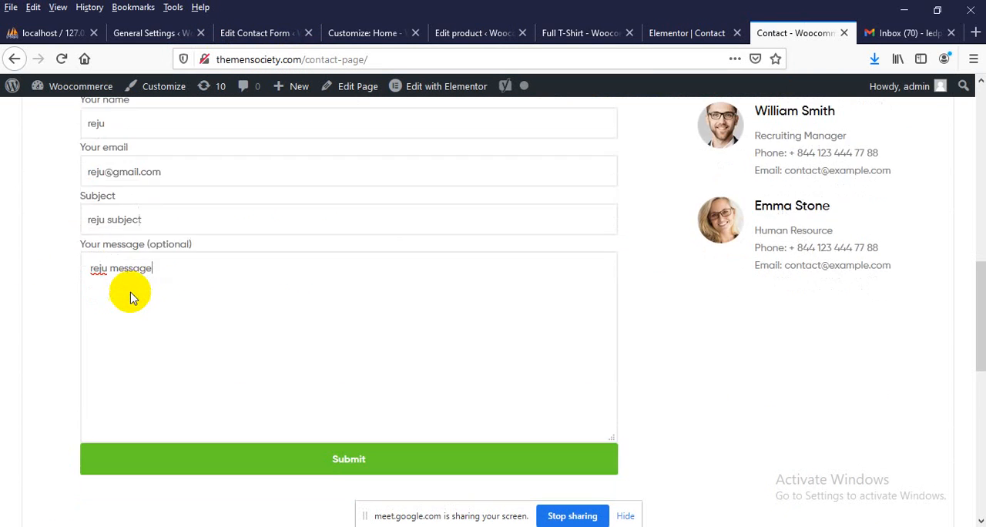
left_click(322, 322)
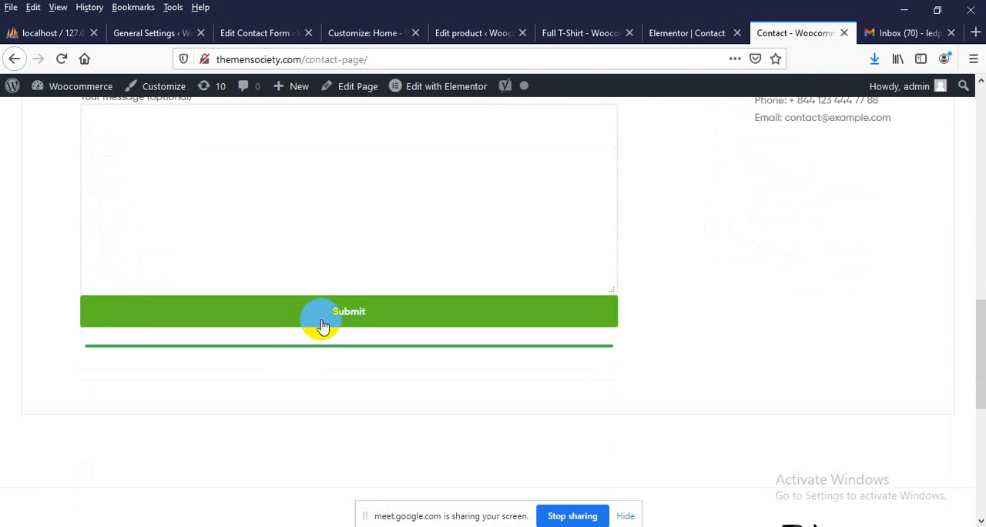
Read the response message displayed below the submitted contact form
left_click_drag(93, 376, 286, 374)
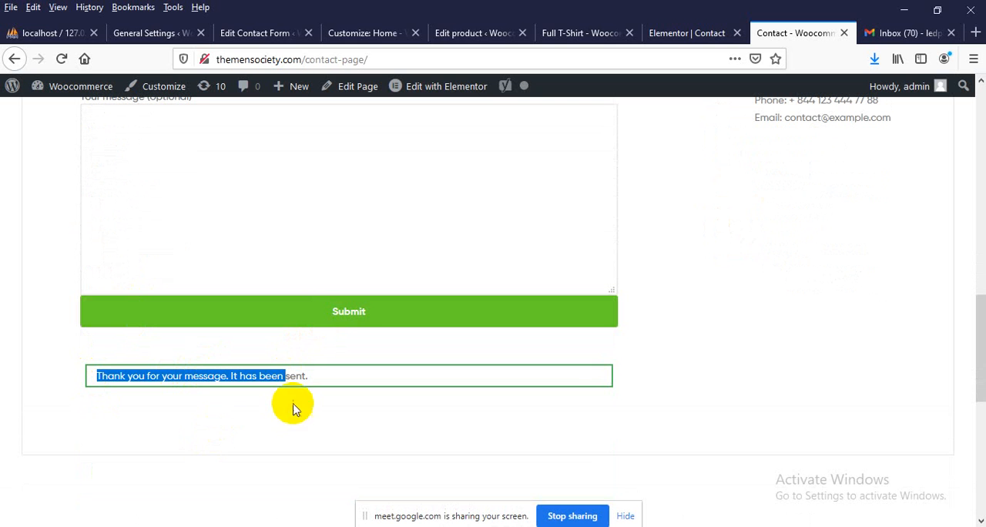
left_click(258, 377)
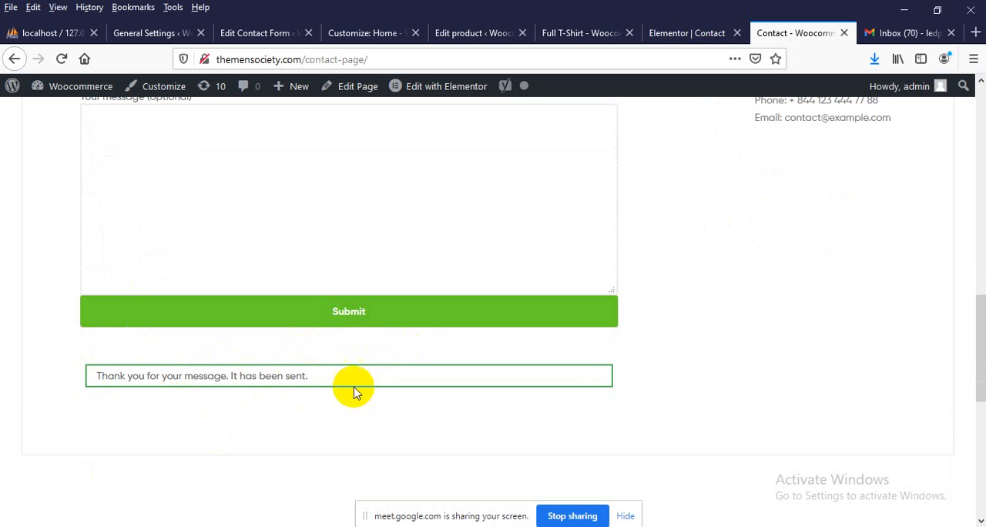
left_click_drag(352, 390, 127, 390)
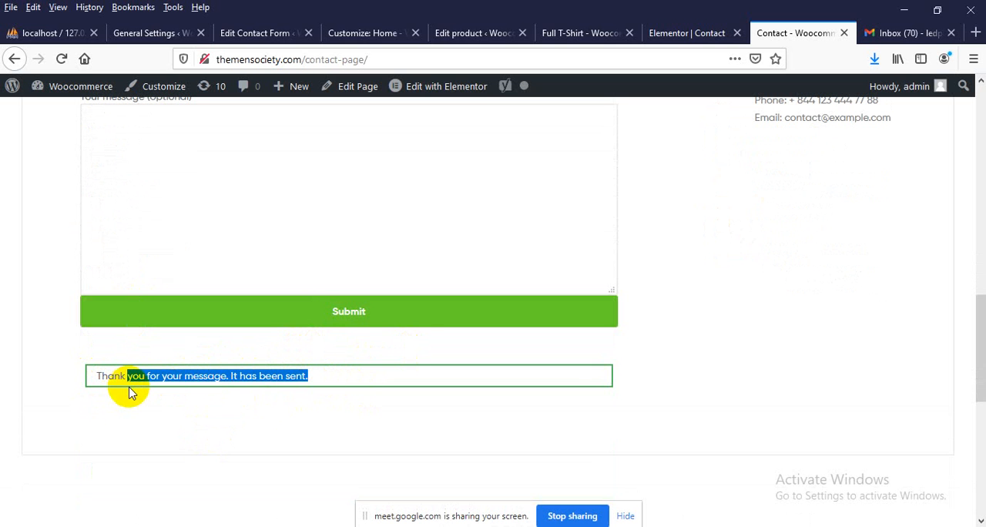
Bring up the Messages settings of Contact form 1 and examine the text for a successfully sent message
left_click(257, 34)
scroll(189, 418, "down", 2)
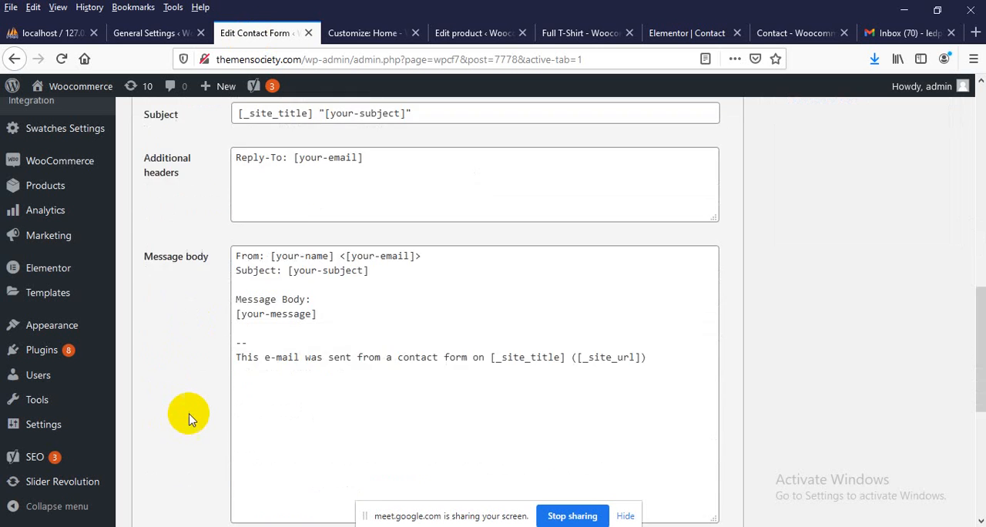
scroll(189, 418, "down", 4)
scroll(188, 418, "up", 6)
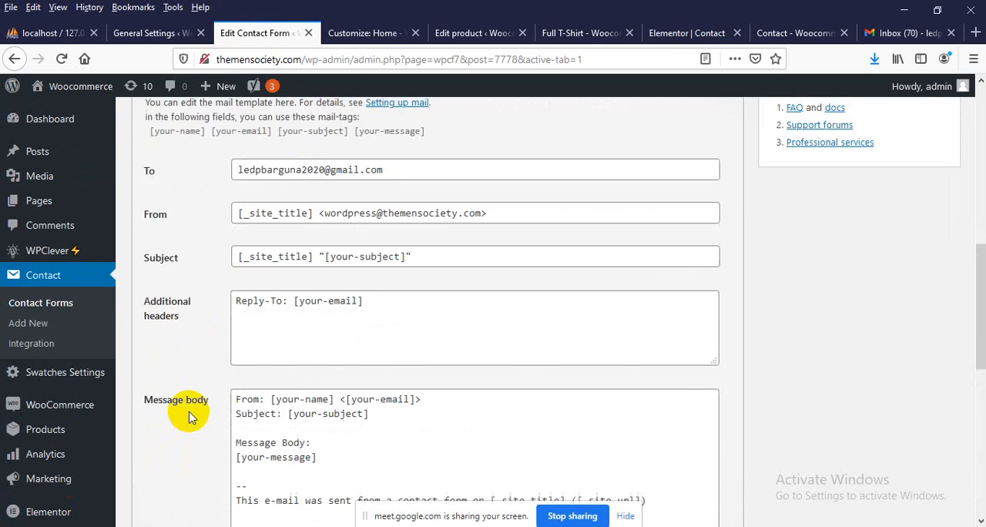
scroll(189, 416, "up", 5)
left_click(258, 405)
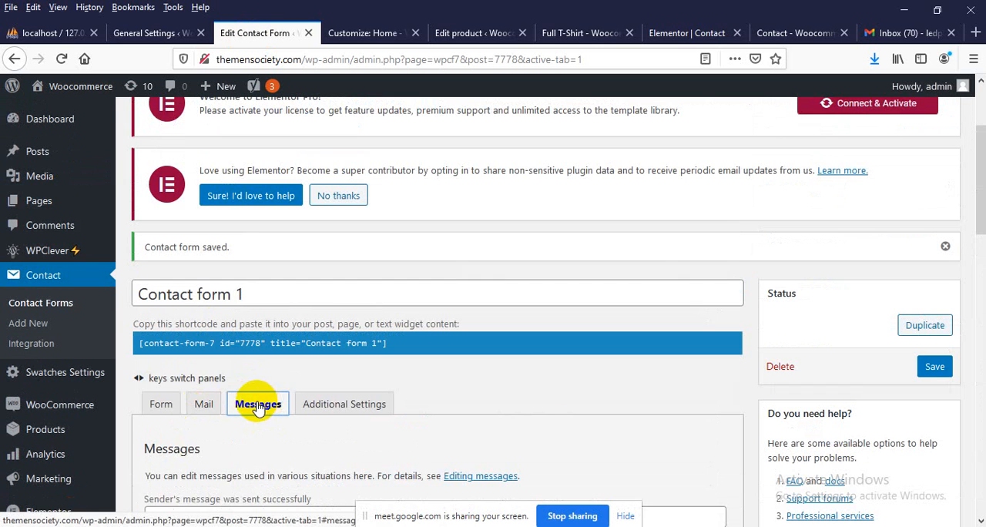
scroll(258, 406, "down", 4)
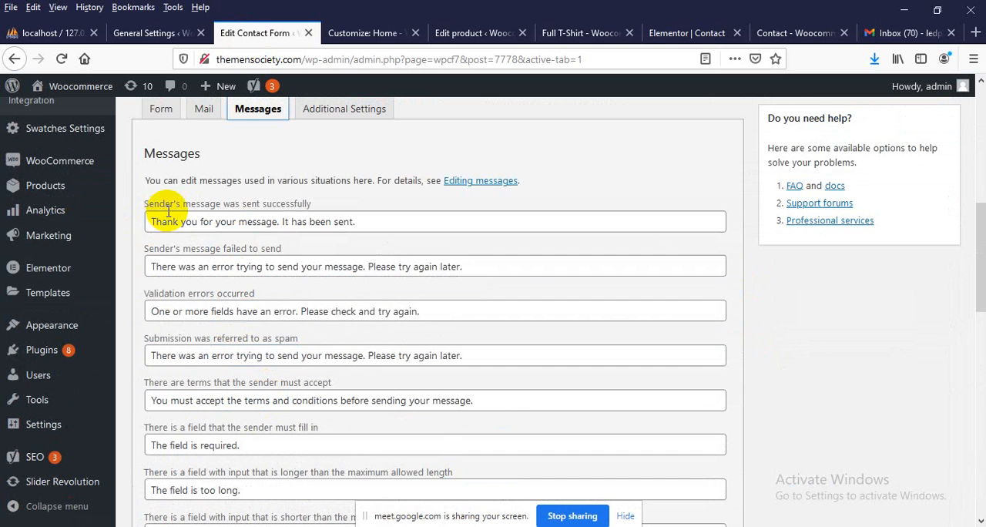
left_click_drag(186, 221, 323, 226)
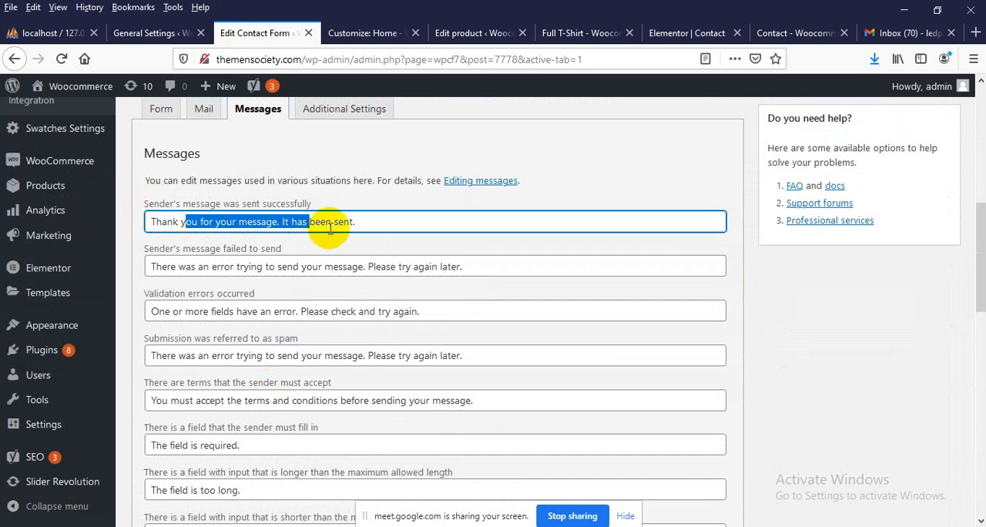
Return to Gmail in Firefox, close the page inspector and reload the Primary inbox to look for the test message
left_click(869, 26)
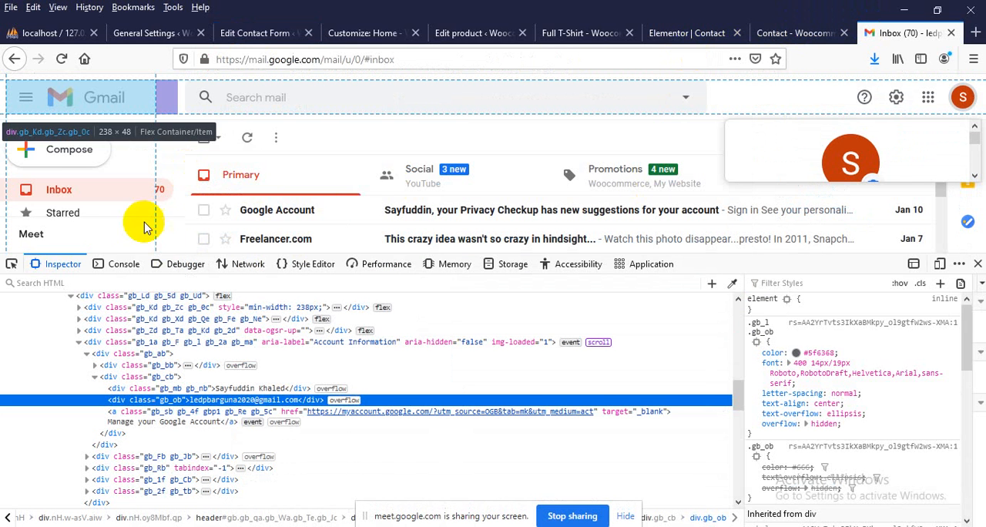
left_click(977, 265)
left_click(235, 185)
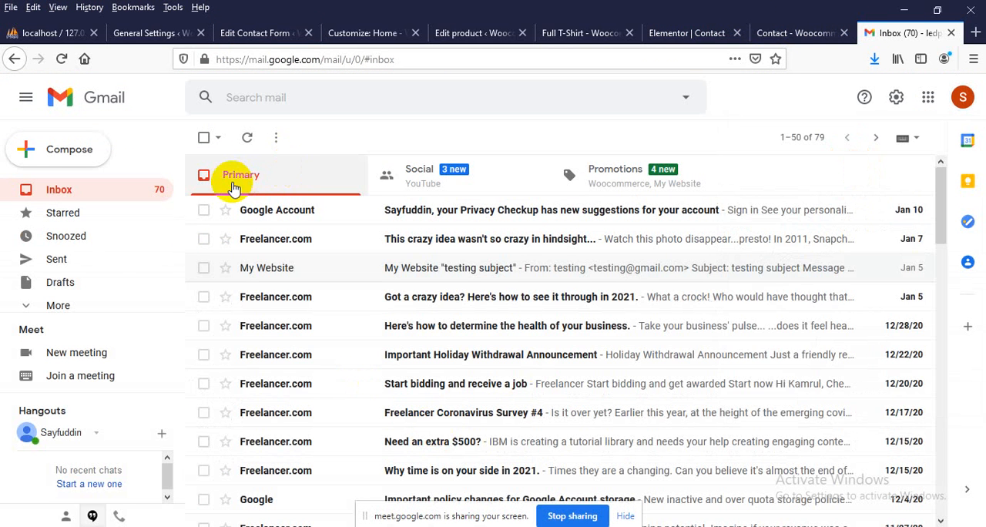
left_click(39, 189)
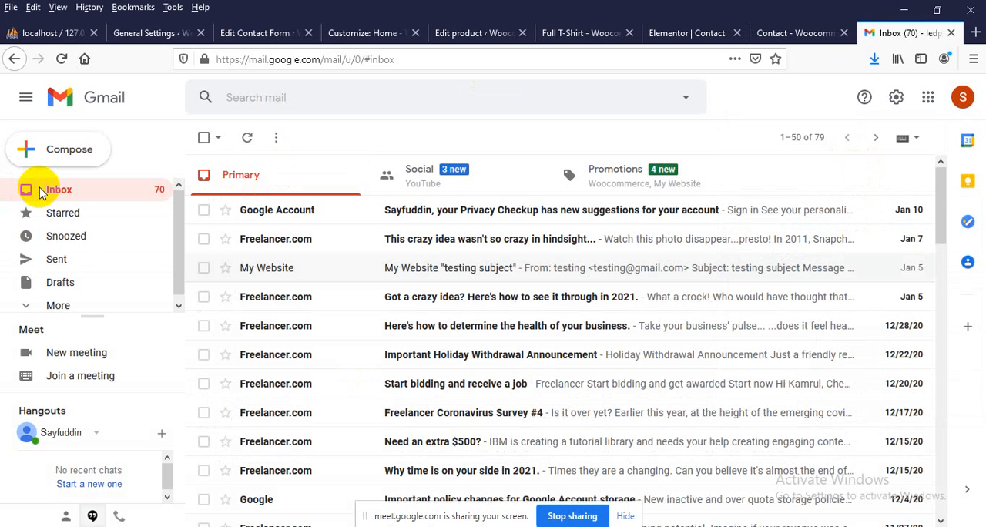
left_click(62, 59)
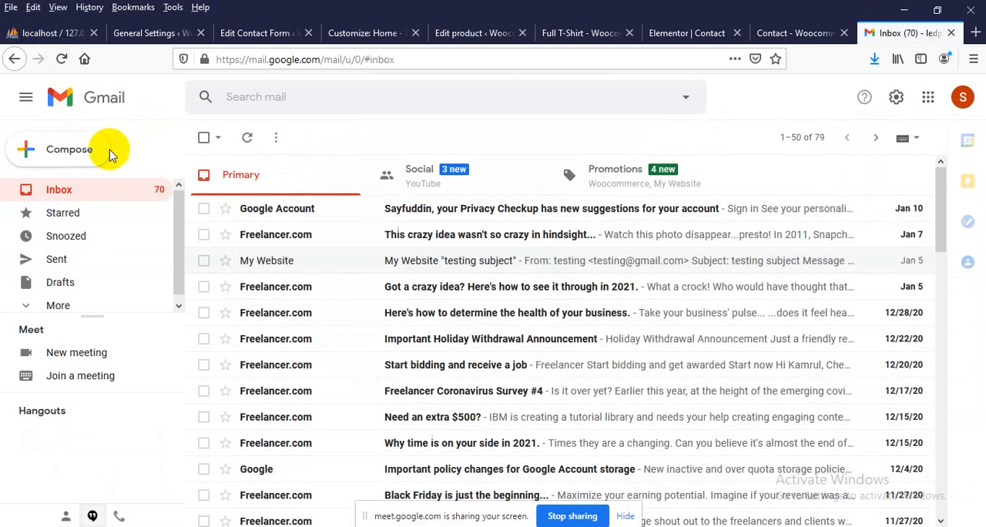
Expand Gmail's folder list and check the Spam folder for the test message
left_click(52, 300)
scroll(61, 278, "down", 2)
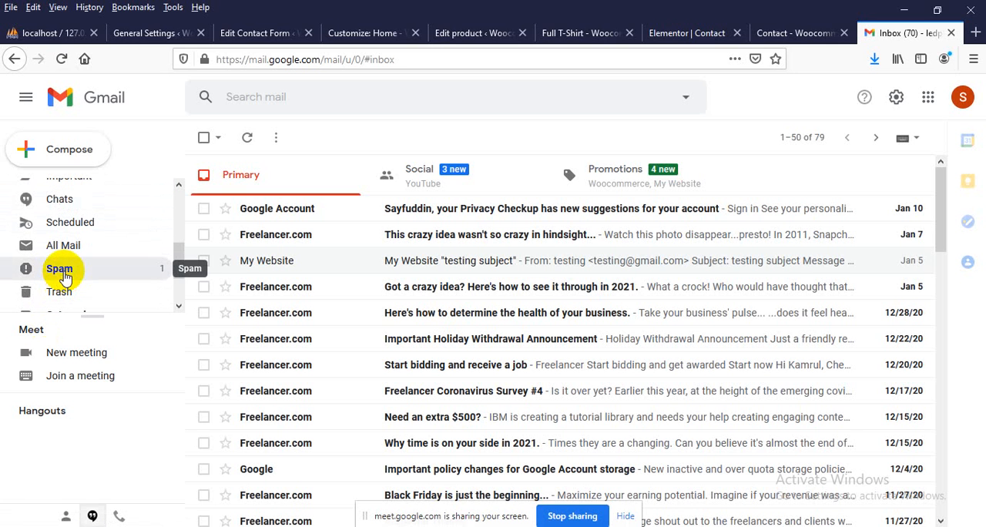
left_click(62, 269)
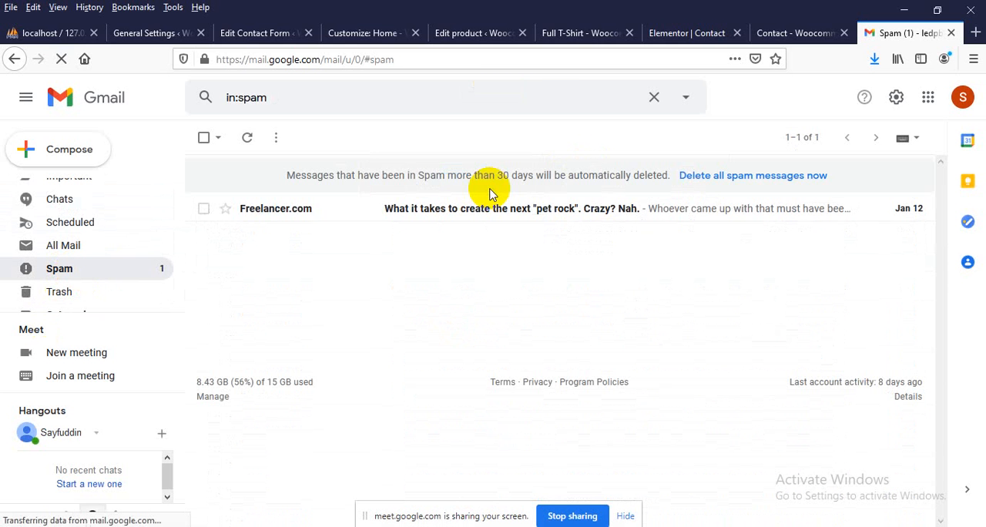
Recheck Gmail's Spam folder, reload the page and return to the Primary inbox to look for the test message
left_click(78, 270)
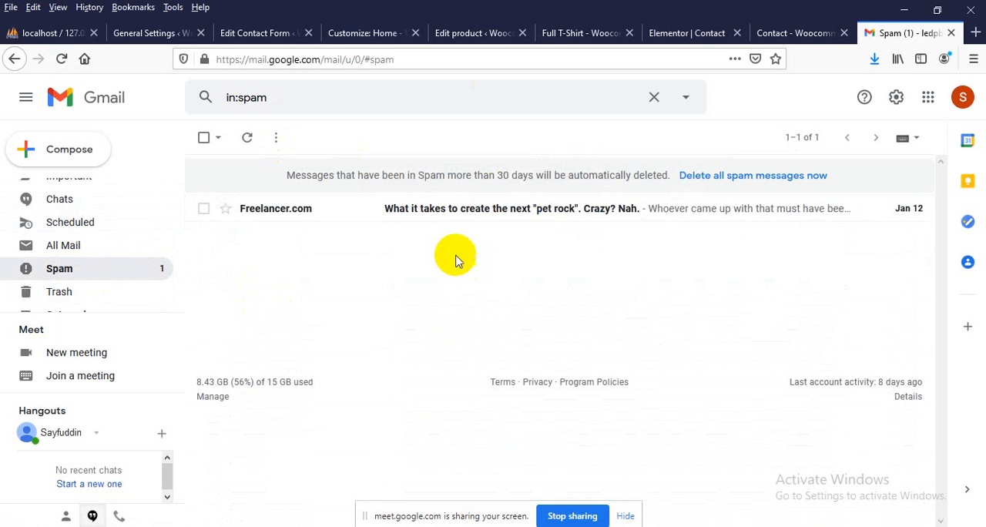
left_click(61, 60)
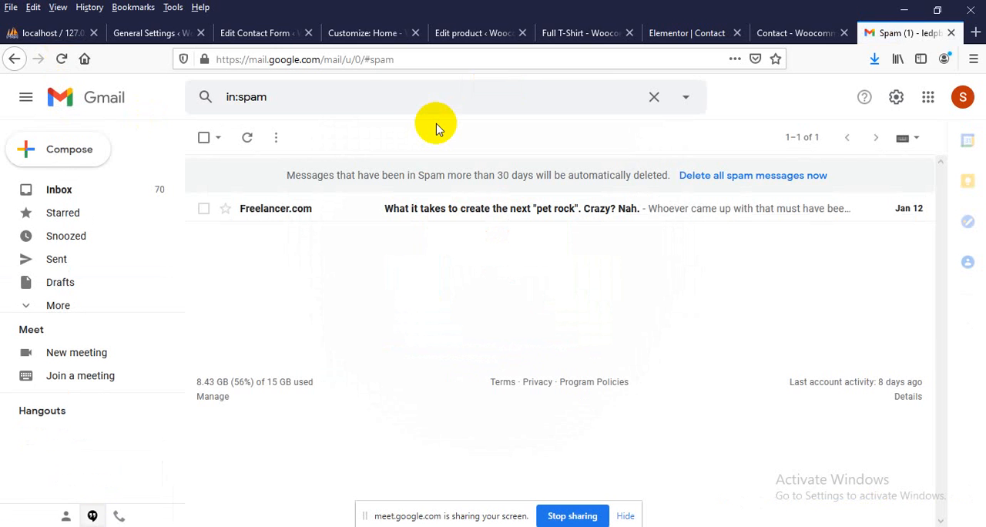
left_click(63, 199)
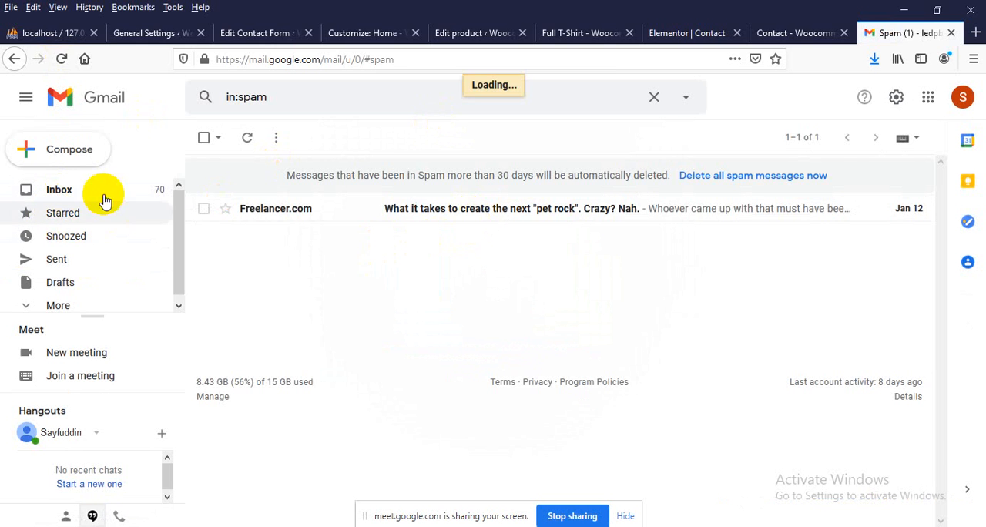
left_click(66, 194)
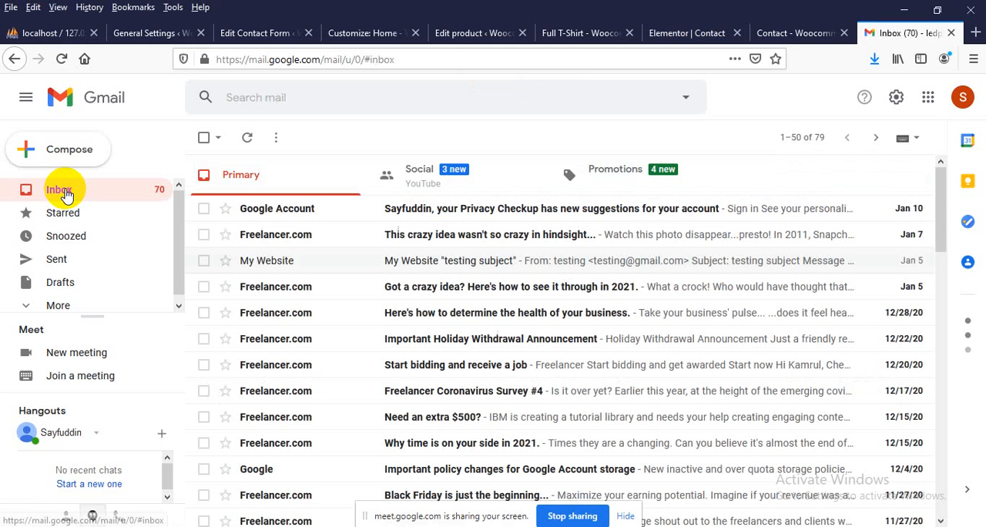
left_click(67, 194)
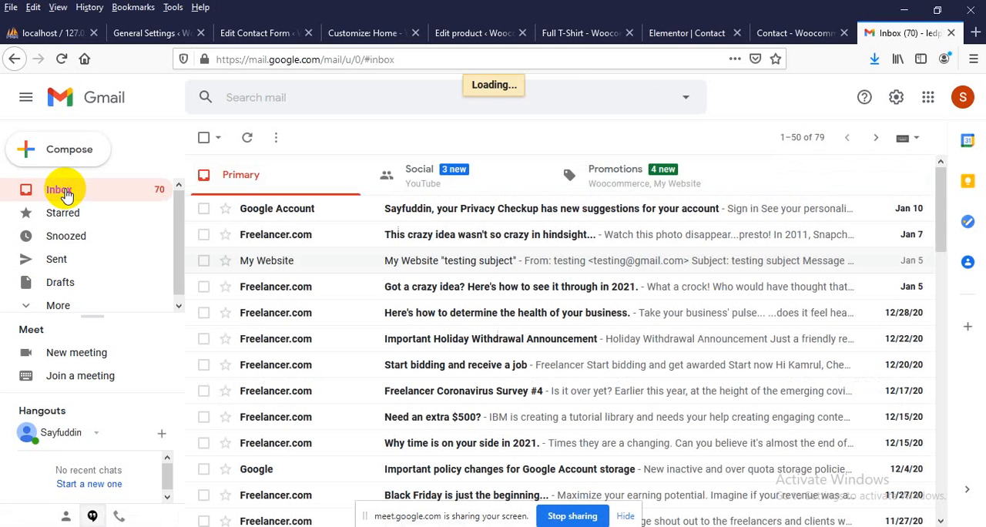
Find the Woocommerce "test3" message in the inbox's Social or Promotions category, open it and examine its sender, subject and message body
left_click(481, 187)
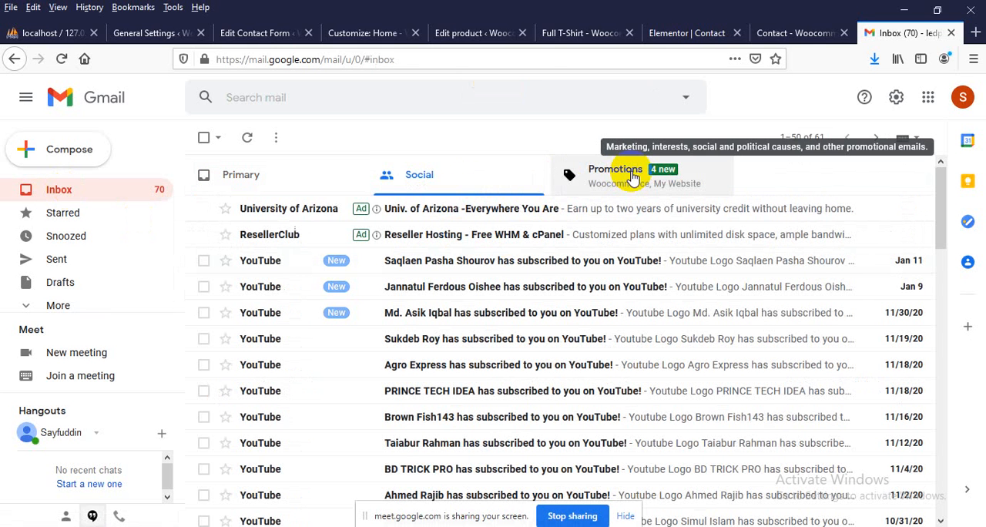
left_click(631, 177)
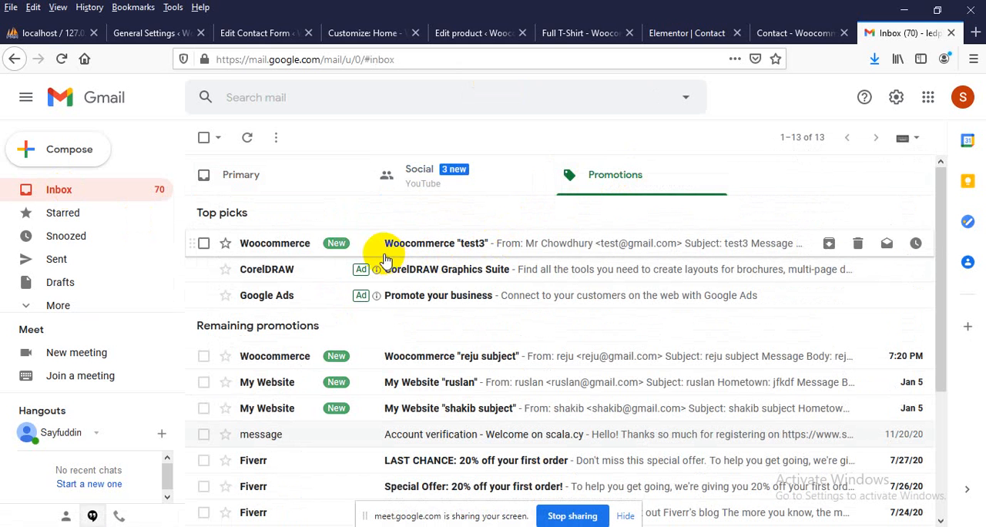
left_click(426, 259)
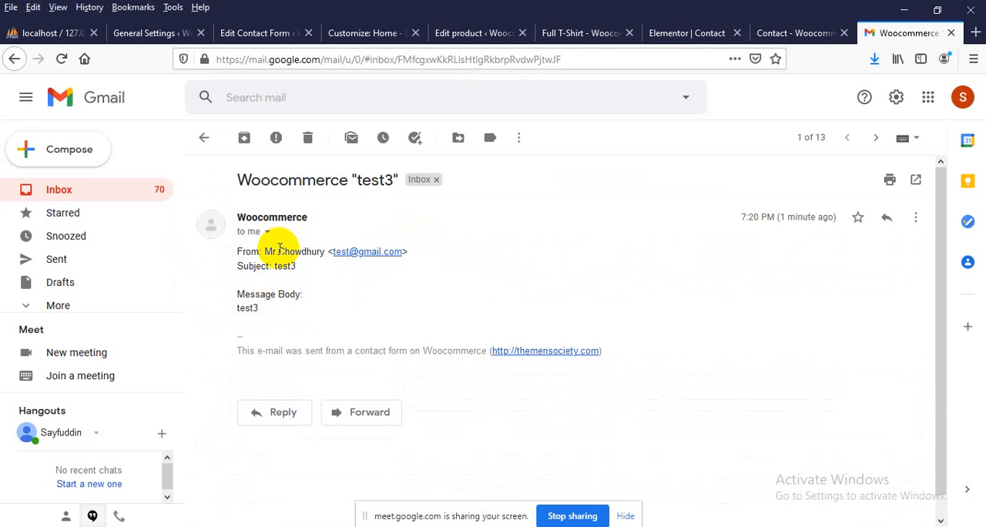
left_click_drag(279, 249, 357, 255)
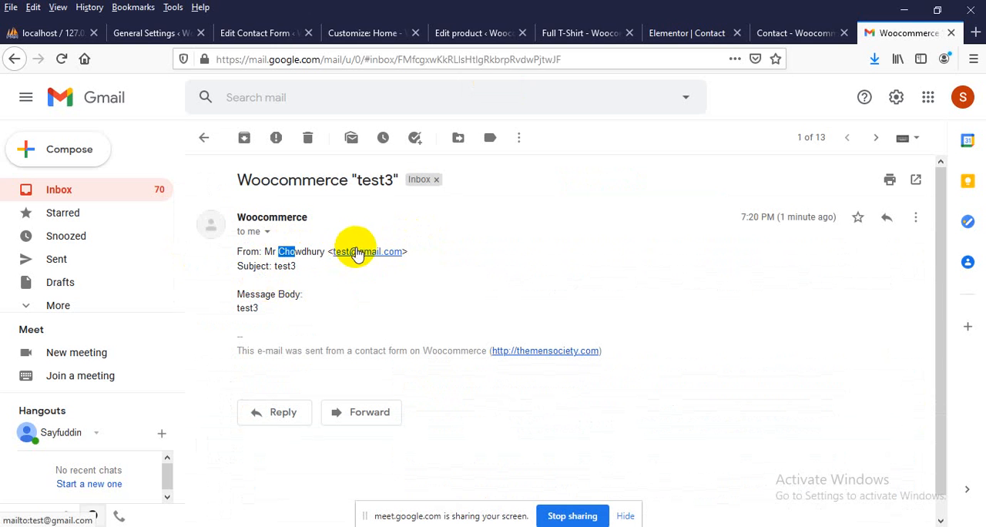
left_click_drag(275, 265, 292, 266)
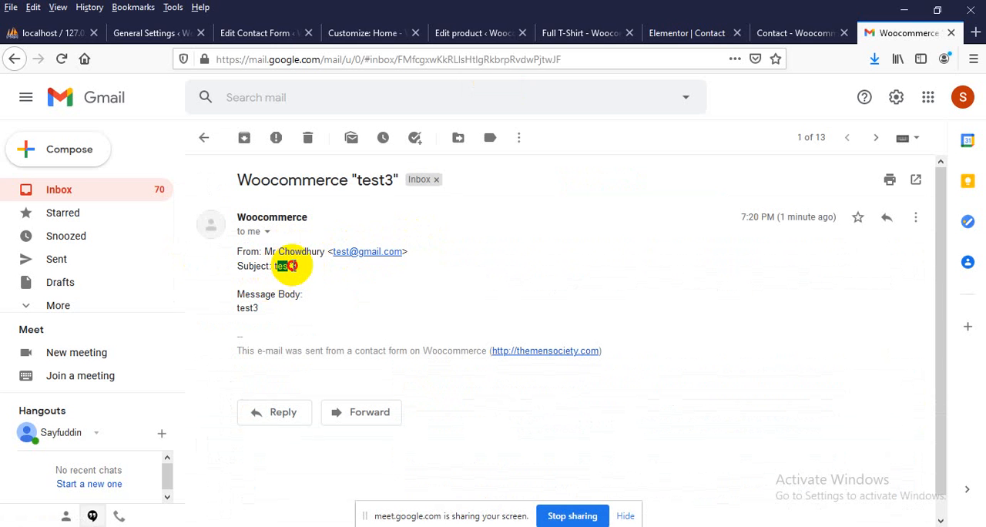
left_click(252, 317)
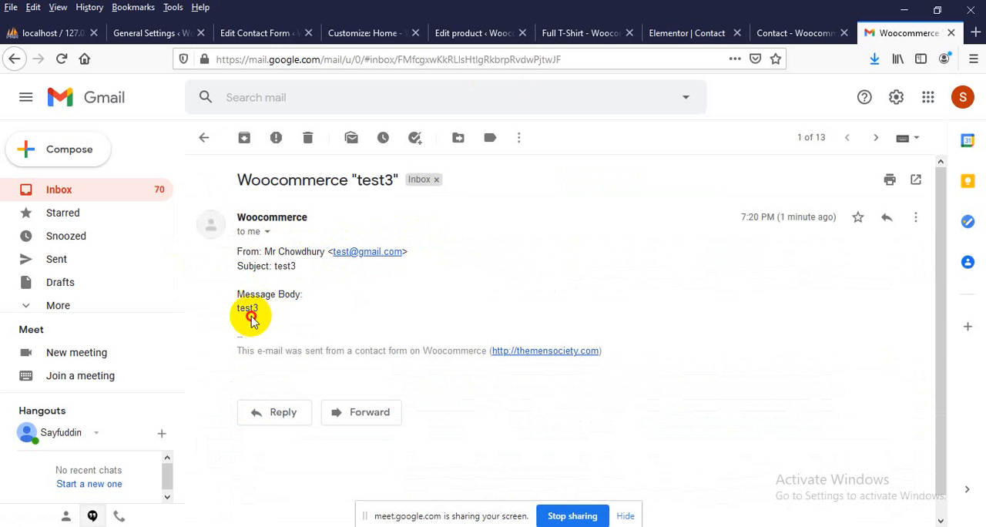
double_click(252, 318)
scroll(247, 331, "down", 1)
scroll(244, 333, "up", 1)
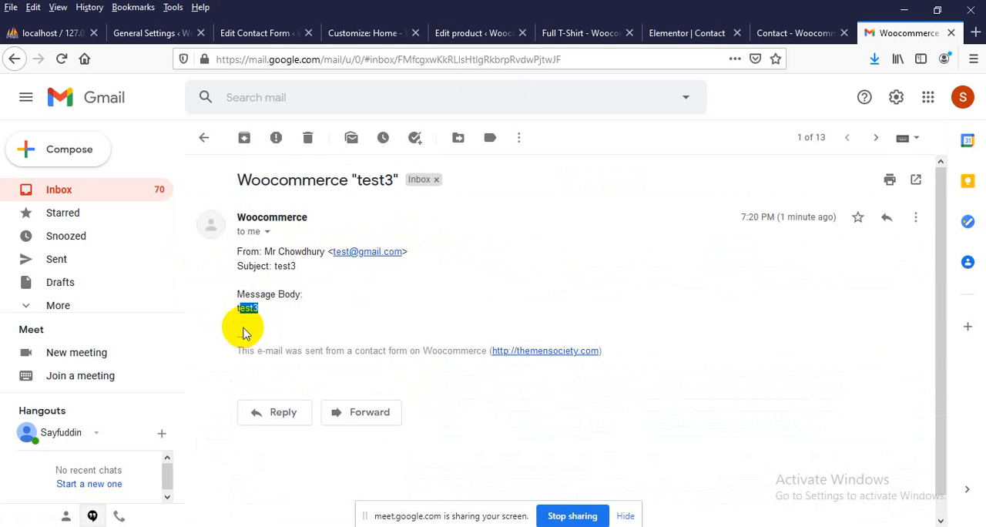
Check the Promotions, Social and Primary inbox categories and the Spam folder for form messages, ending back in the inbox
left_click(72, 195)
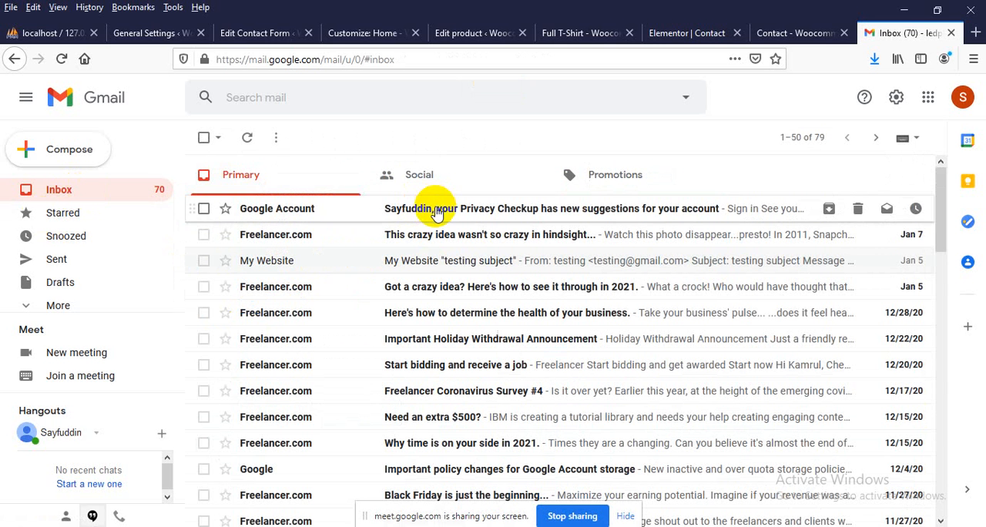
left_click(636, 189)
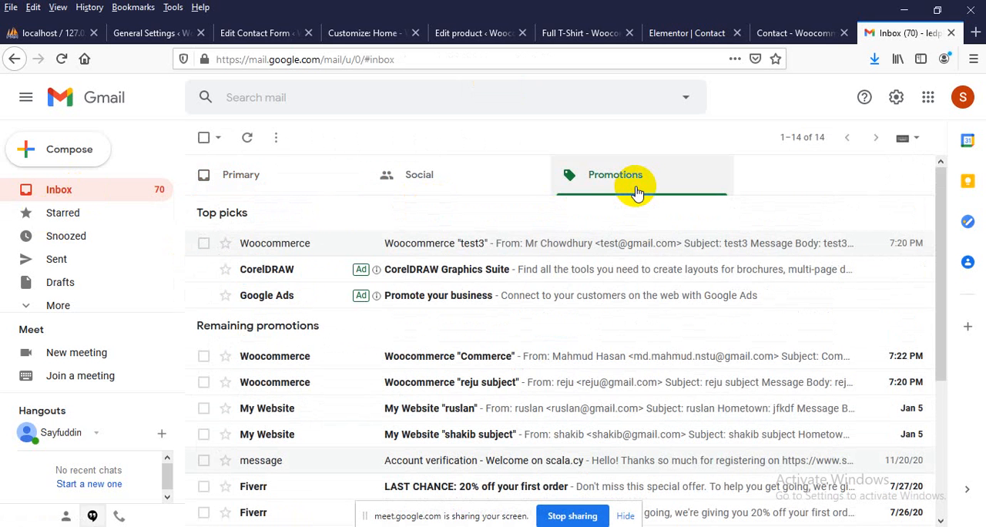
left_click(466, 185)
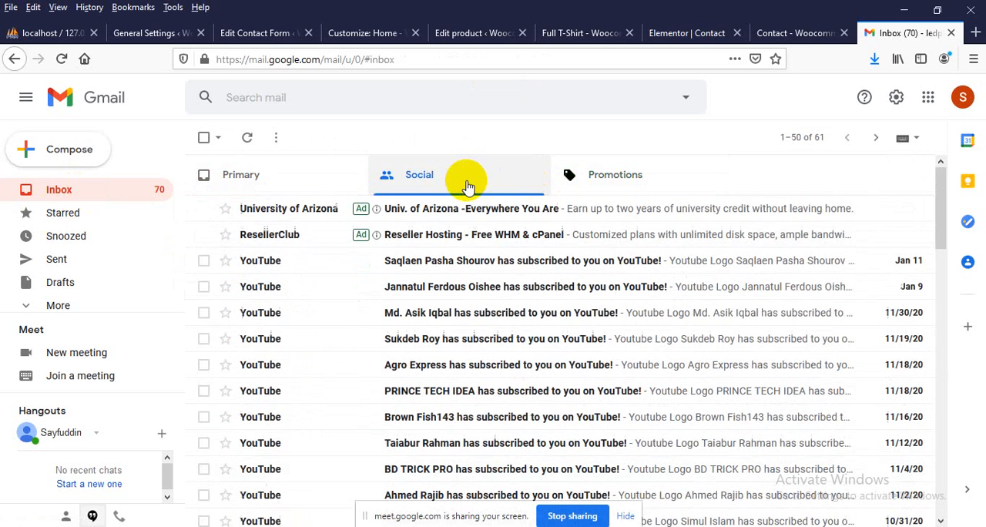
left_click(235, 183)
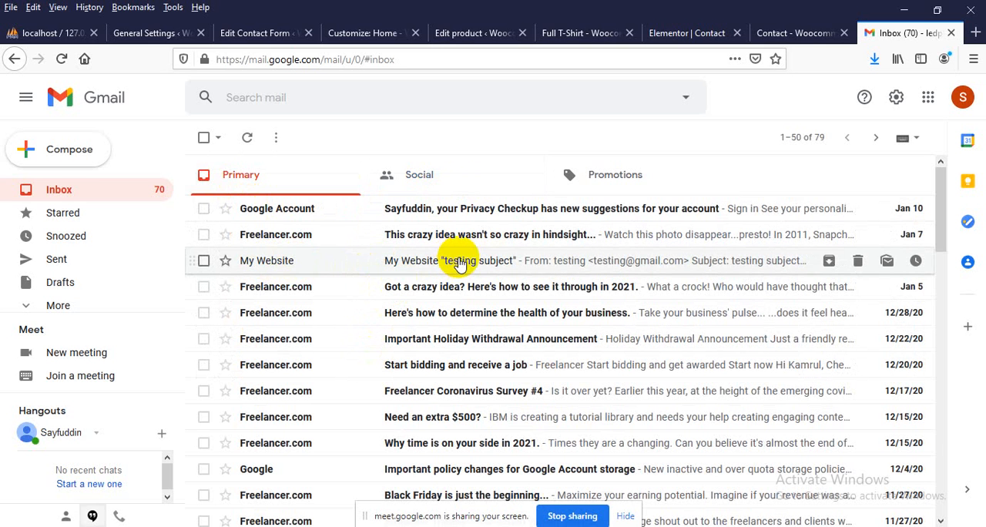
left_click(61, 304)
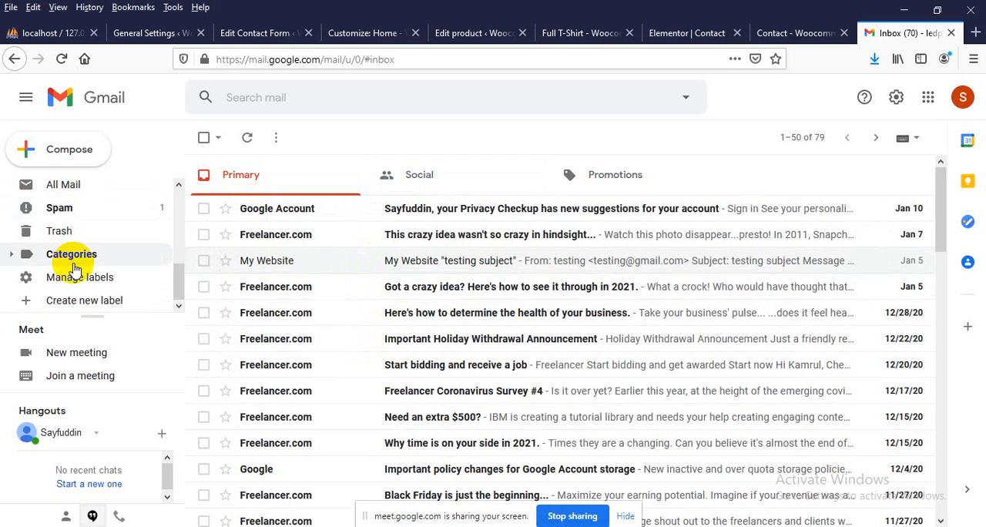
left_click(71, 215)
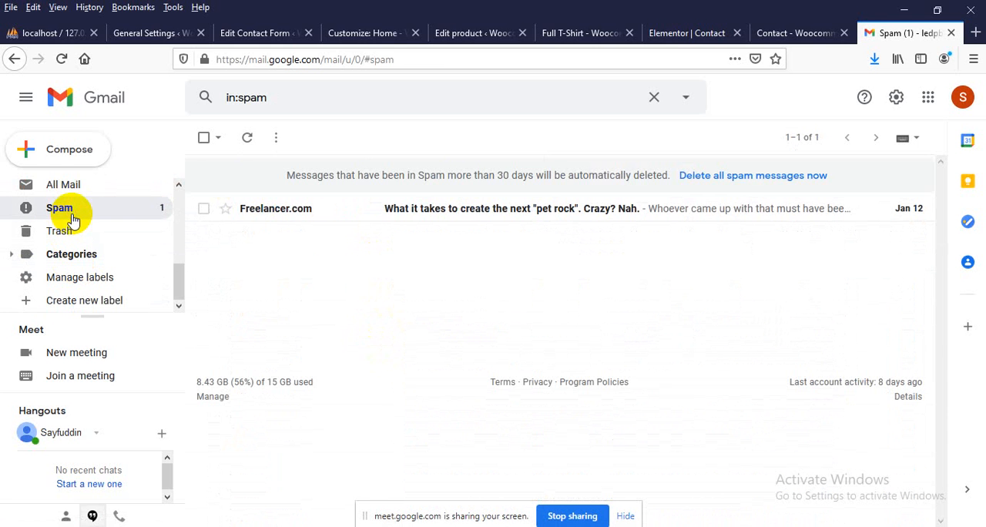
scroll(73, 227, "up", 3)
left_click(64, 192)
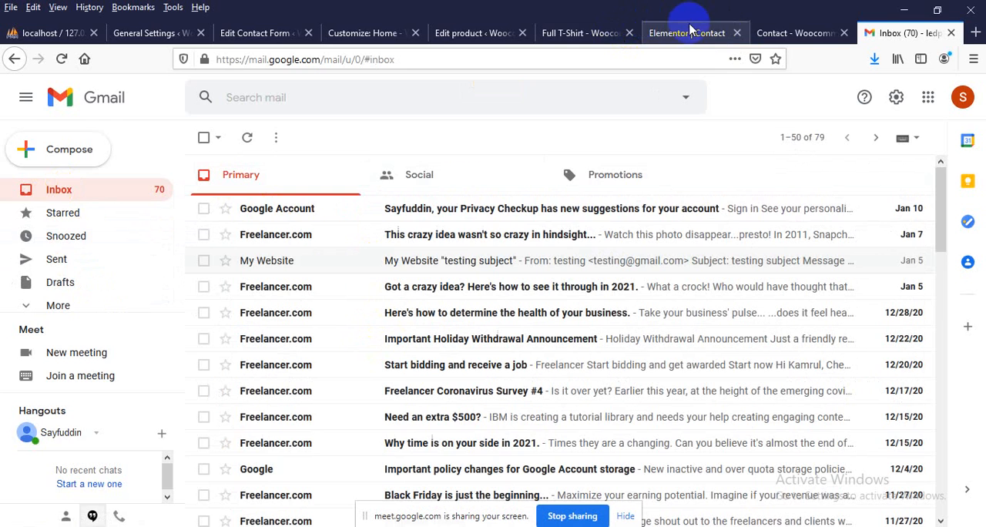
Return to the website's Contact page and review the name, email, subject and message fields of the form
left_click(766, 33)
scroll(220, 319, "up", 5)
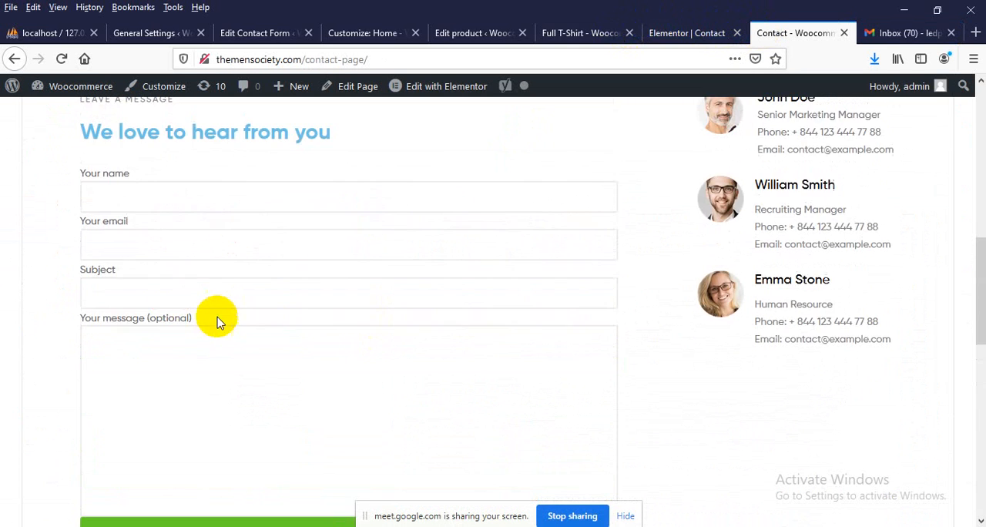
scroll(124, 270, "down", 2)
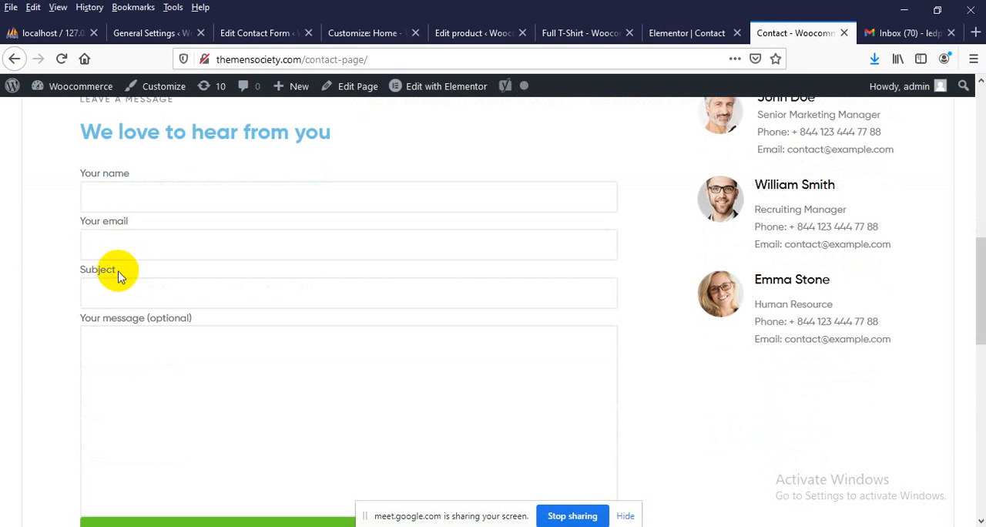
left_click(116, 198)
left_click(126, 245)
left_click(118, 371)
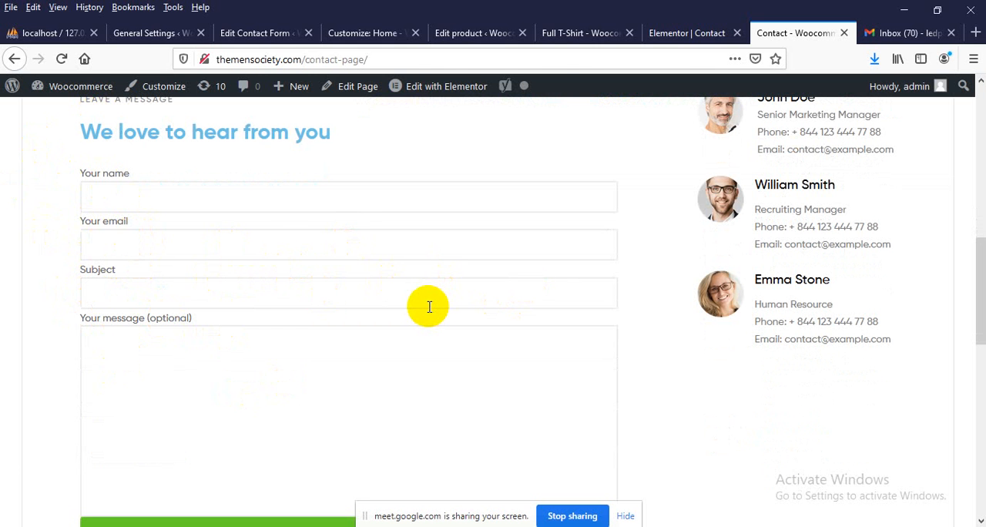
Add the line "<label> Your Hometown" below the email field in Contact form 1's form template
left_click(258, 32)
scroll(231, 270, "up", 2)
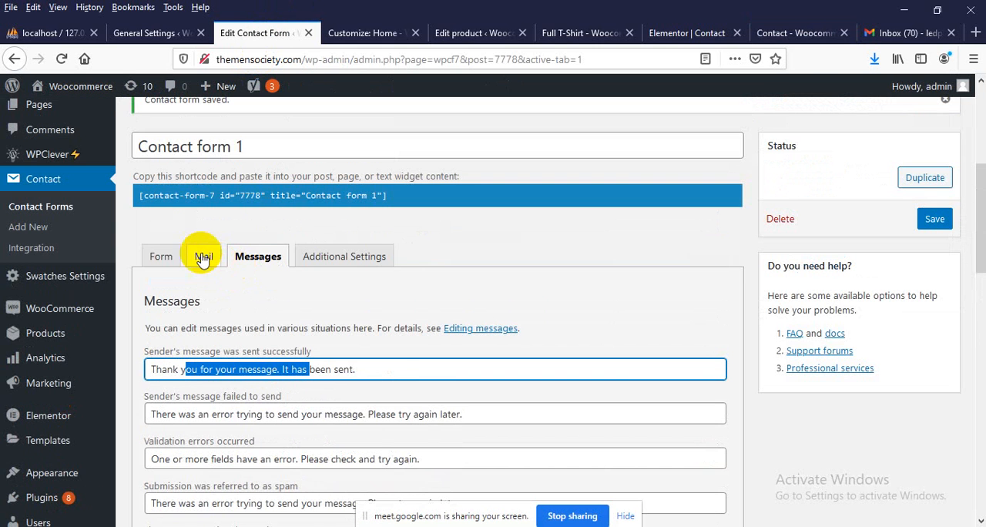
left_click(159, 256)
scroll(238, 337, "down", 2)
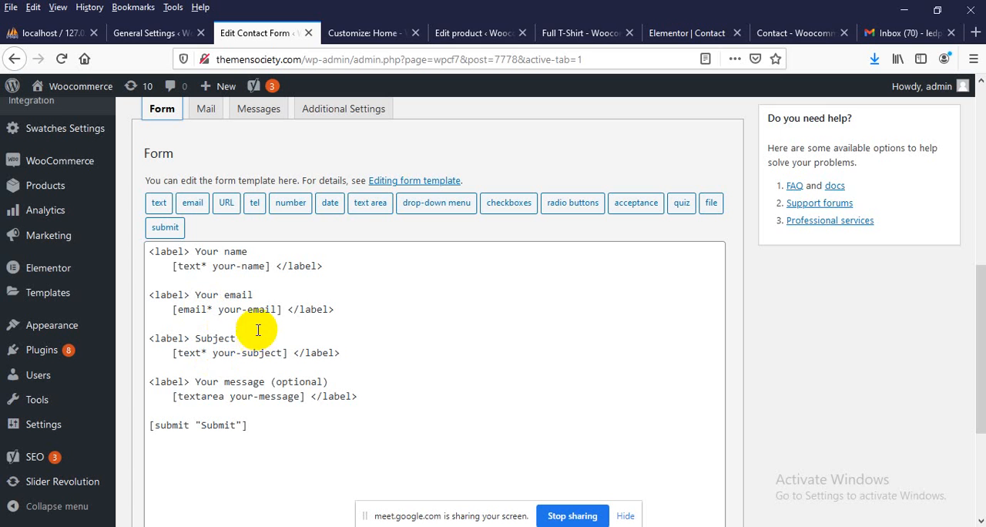
left_click(345, 308)
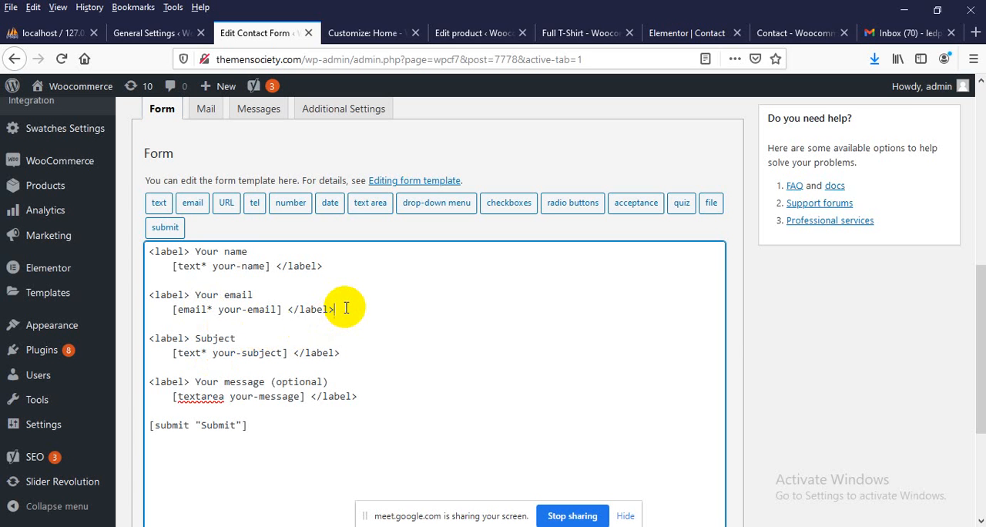
key("Return")
key("Return")
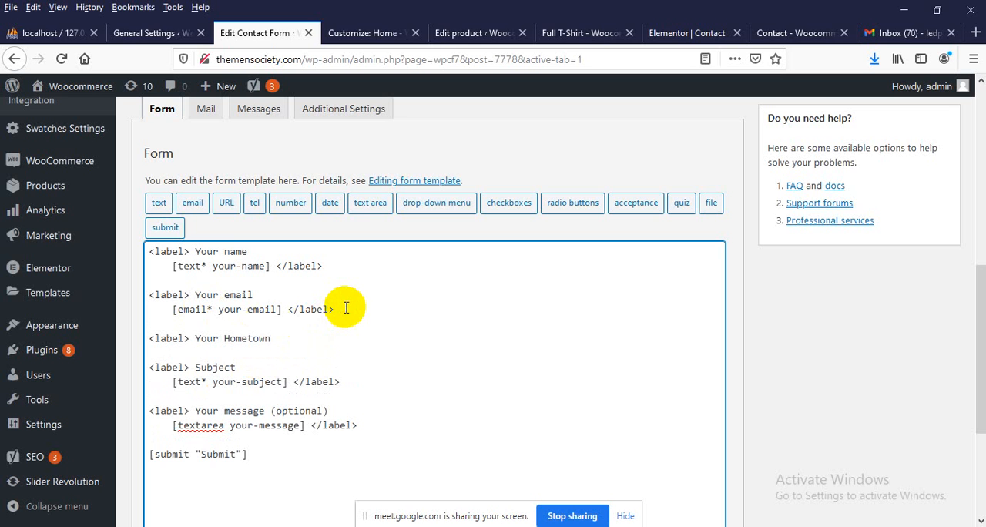
Make an empty line directly beneath the "Your Hometown" label, removing the surplus blank line and indentation
key("Return")
key("Return")
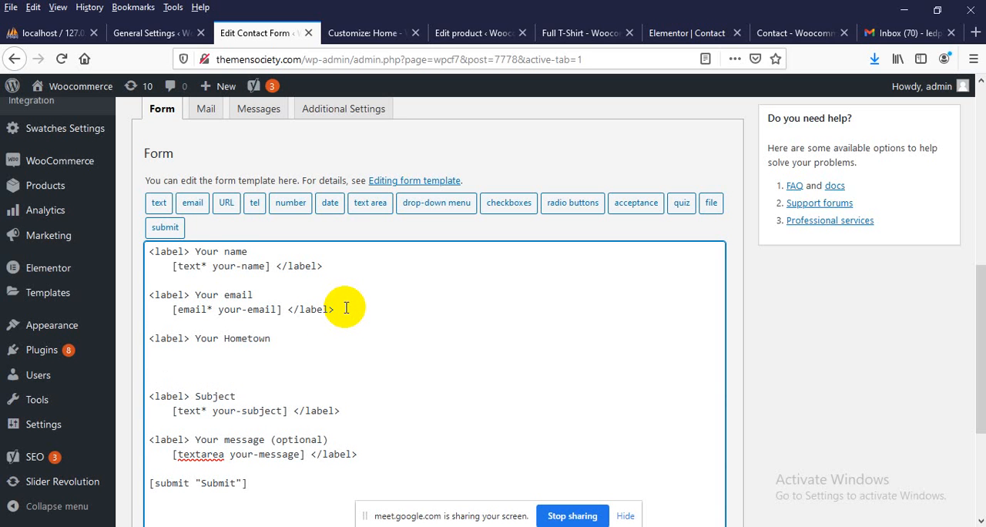
key("shift+Up")
key("shift+Up")
key("Right")
key("shift+Home")
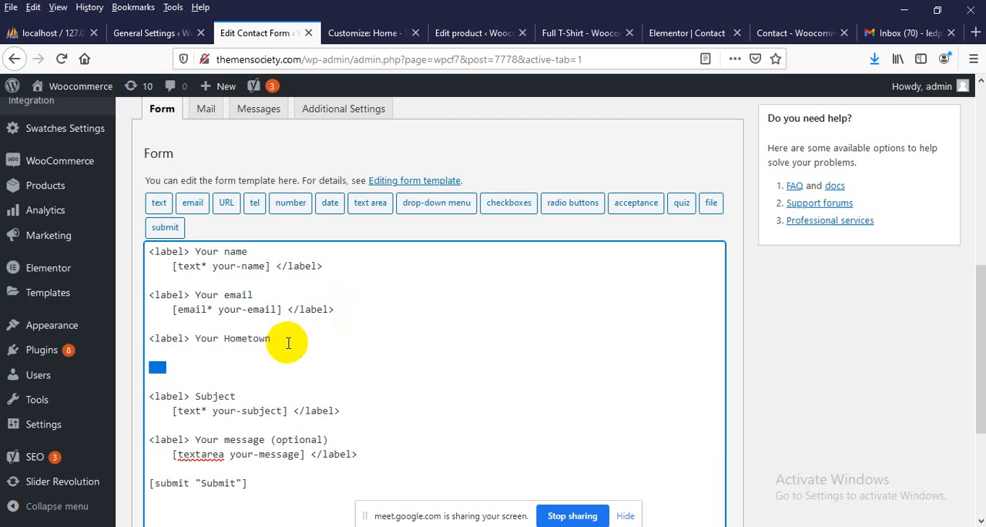
key("BackSpace")
key("BackSpace")
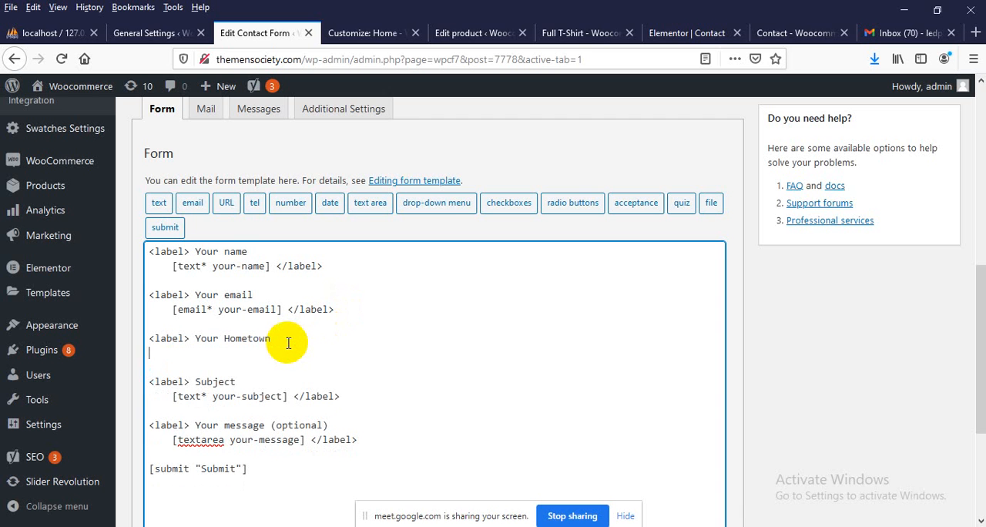
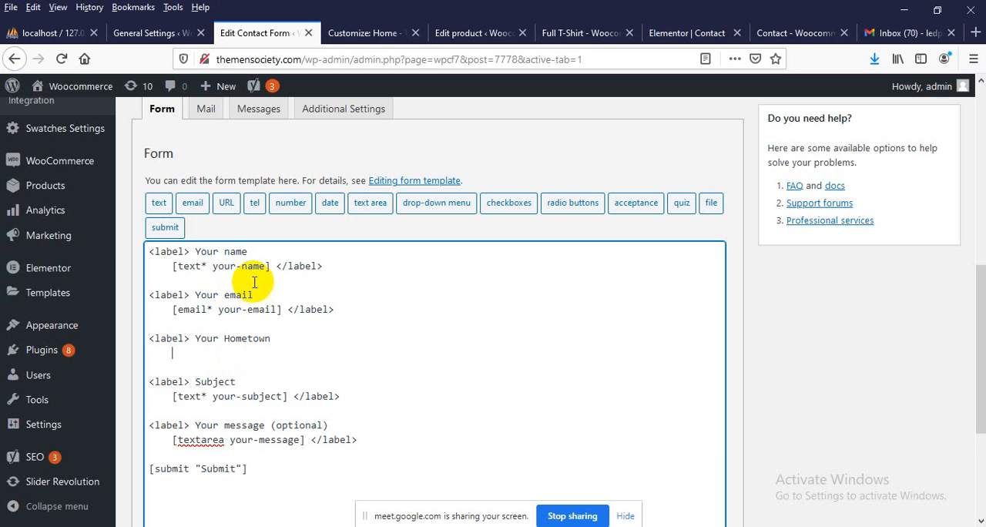
Generate a required text form-tag named your-home, with "Your Hometown" as its placeholder, and insert it beneath the "Your Hometown" label
left_click(157, 205)
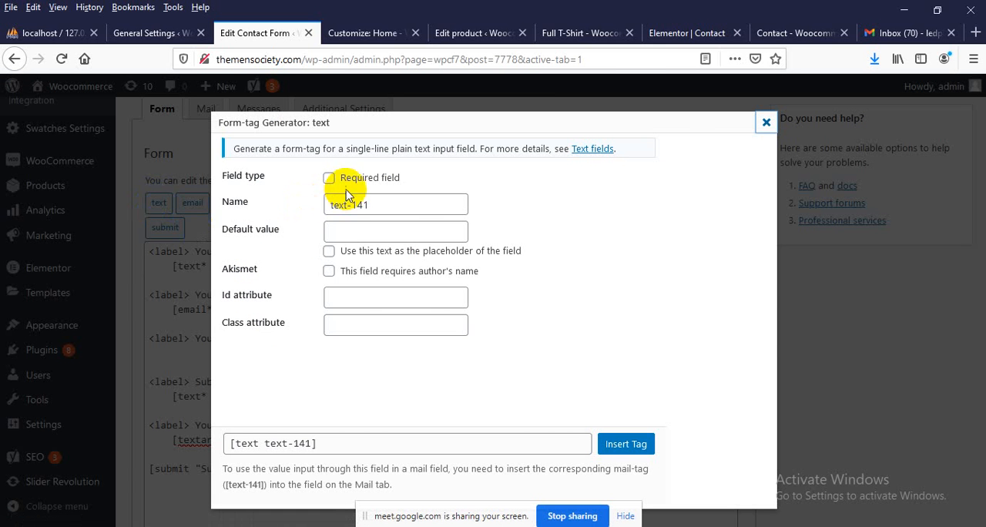
left_click_drag(374, 197, 302, 217)
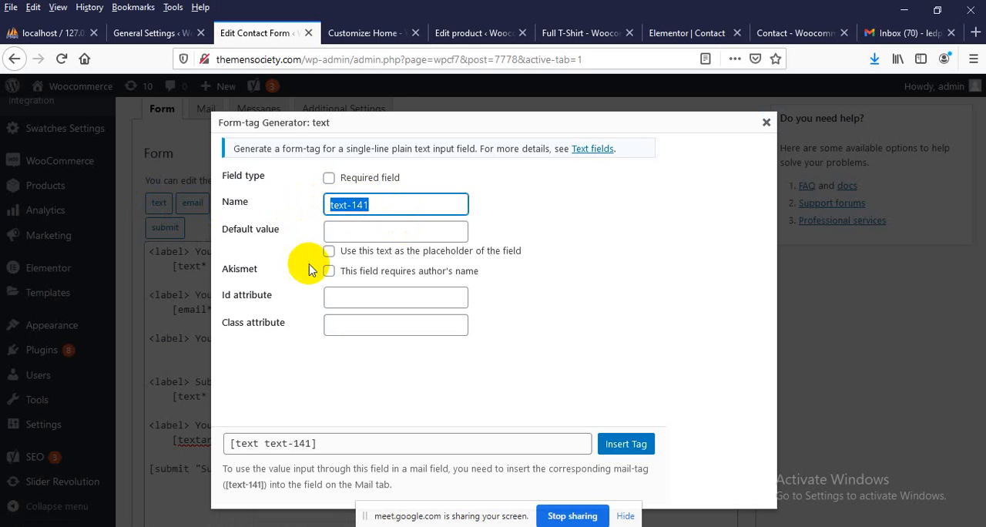
type("your-home")
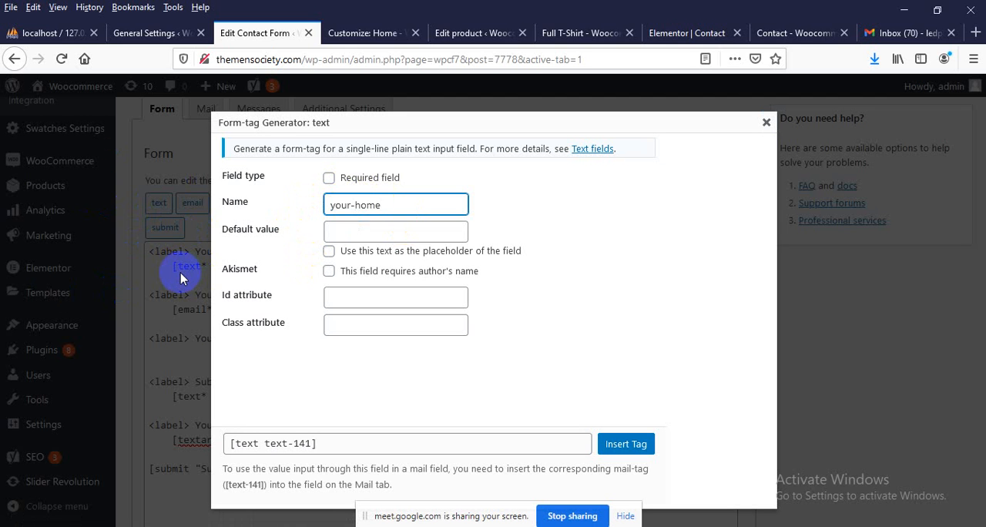
left_click(360, 182)
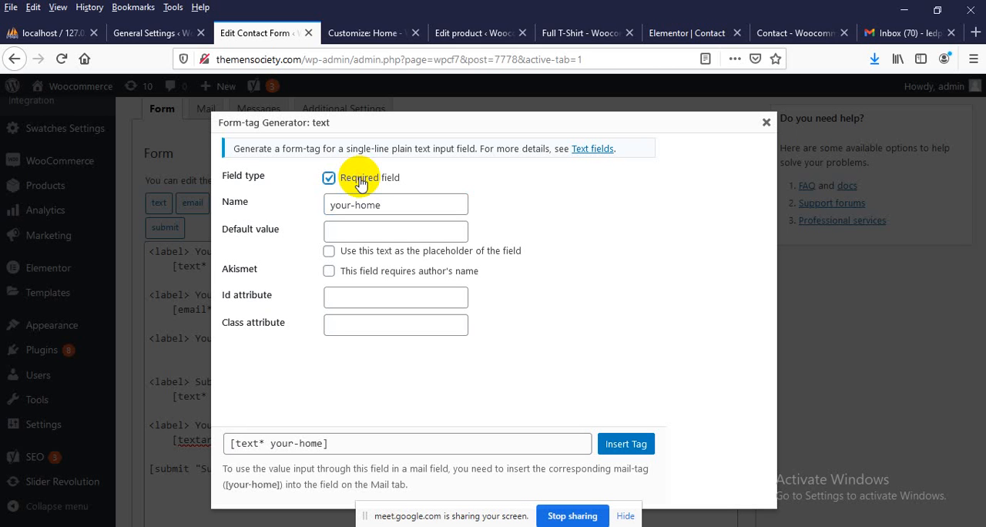
left_click(358, 231)
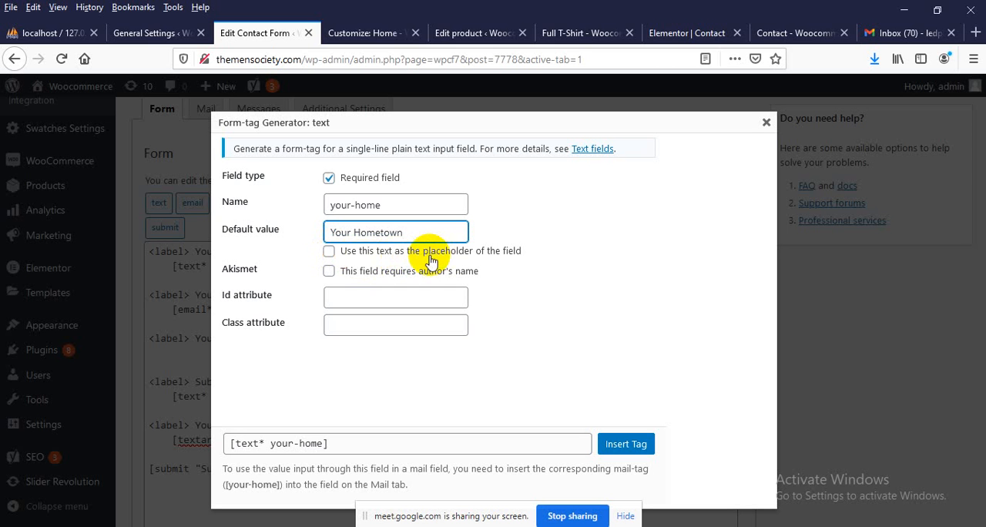
left_click(358, 254)
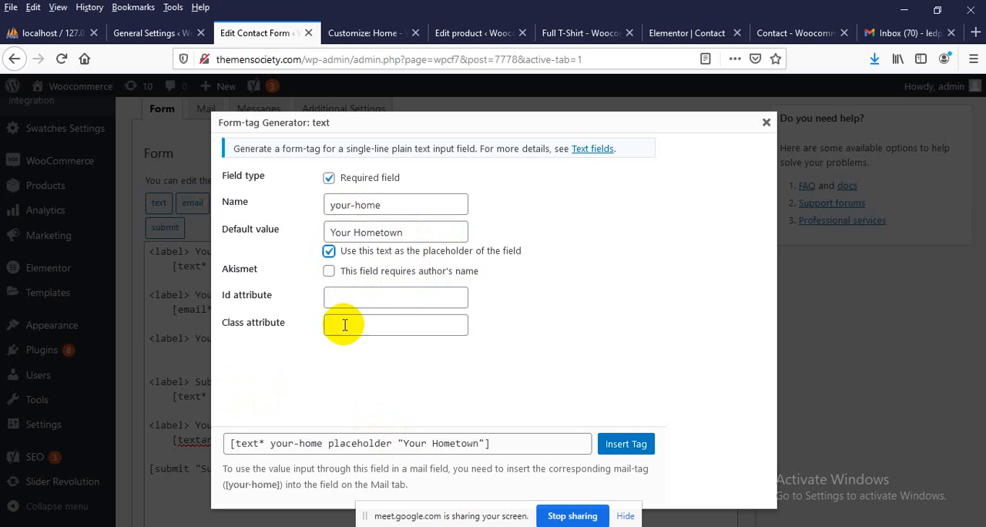
left_click(351, 298)
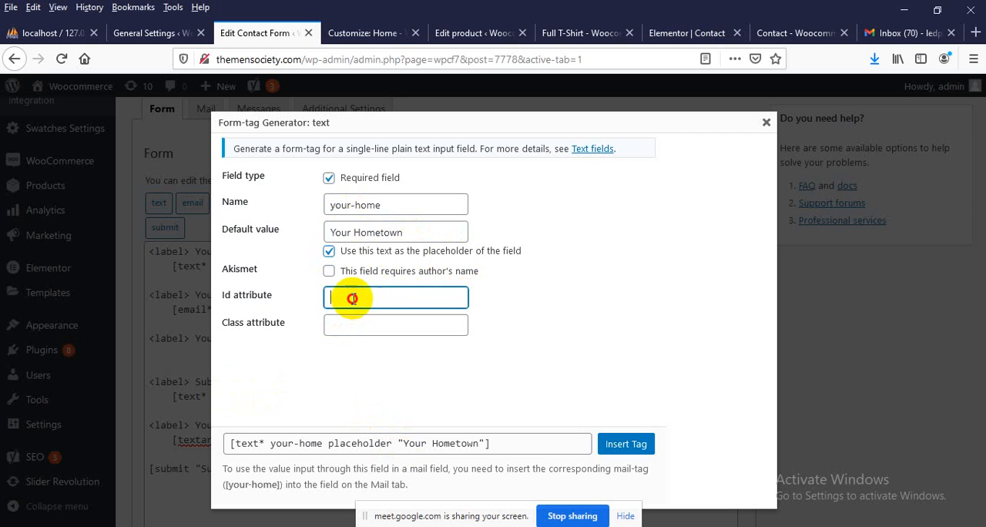
left_click(344, 326)
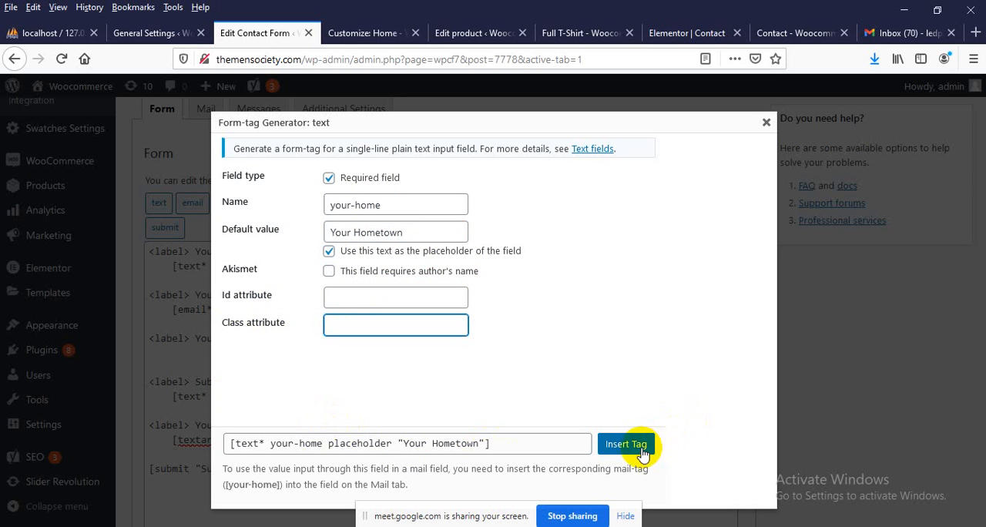
left_click(625, 445)
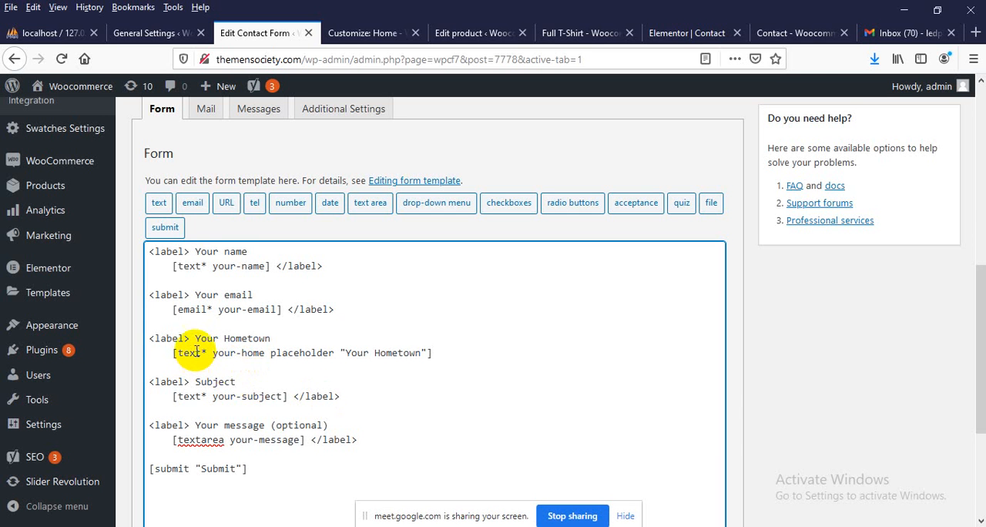
Complete the hometown field's line with a closing </label> tag after the form-tag and save Contact form 1
left_click_drag(209, 352, 388, 352)
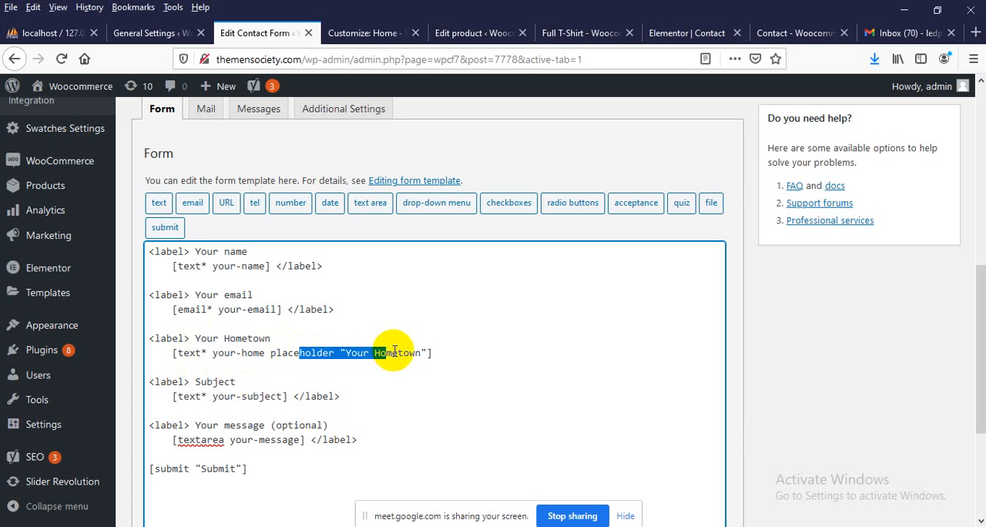
left_click(437, 352)
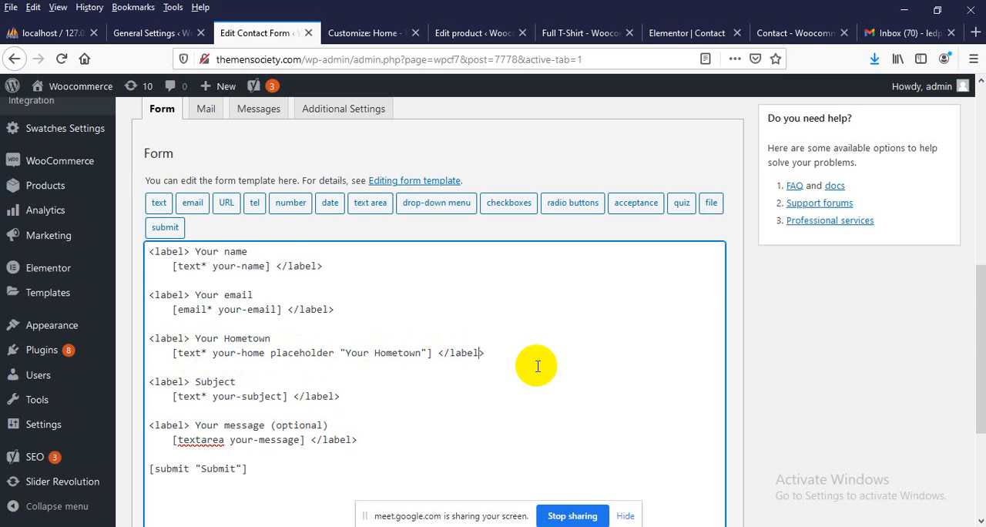
scroll(523, 368, "down", 3)
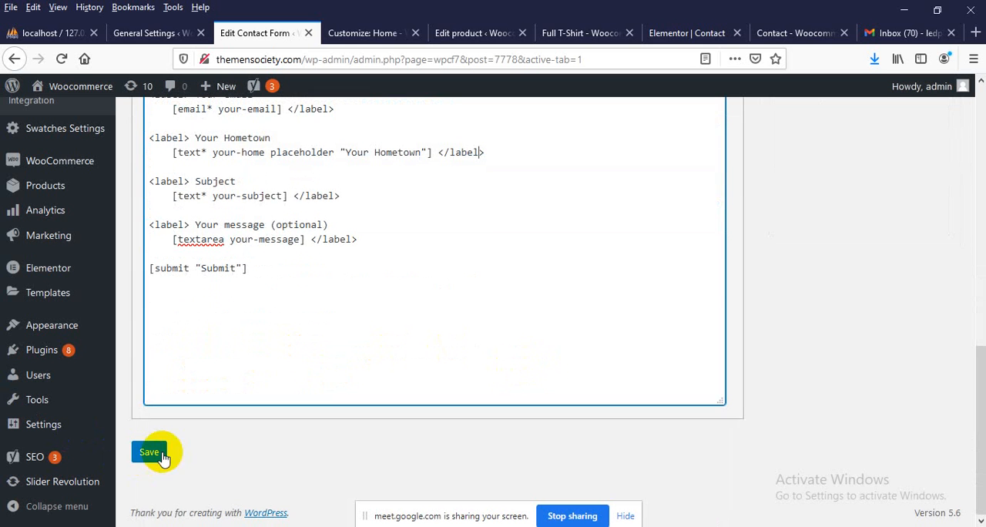
left_click(149, 454)
scroll(295, 319, "up", 2)
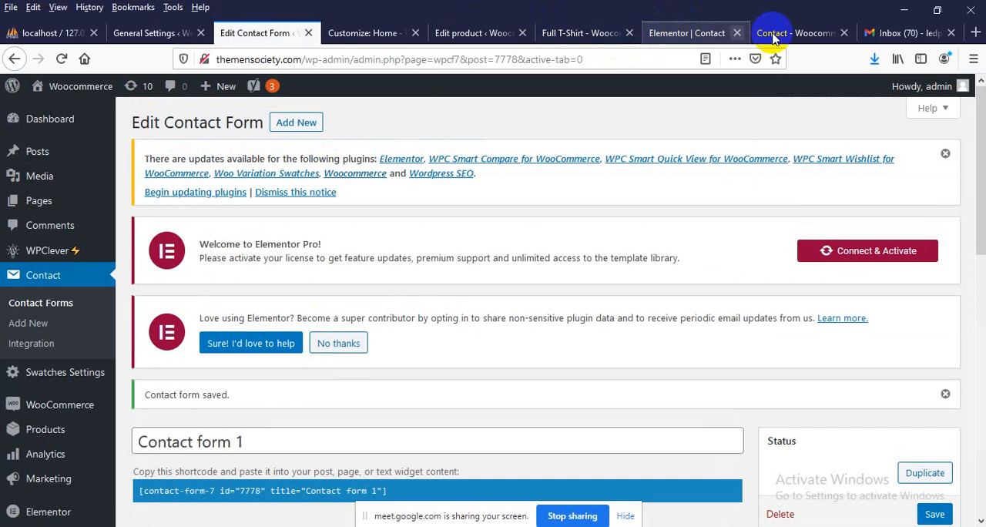
Reload the website's Contact page and check how the hometown field and its placeholder appear in the form
left_click(781, 32)
left_click(344, 59)
key("Return")
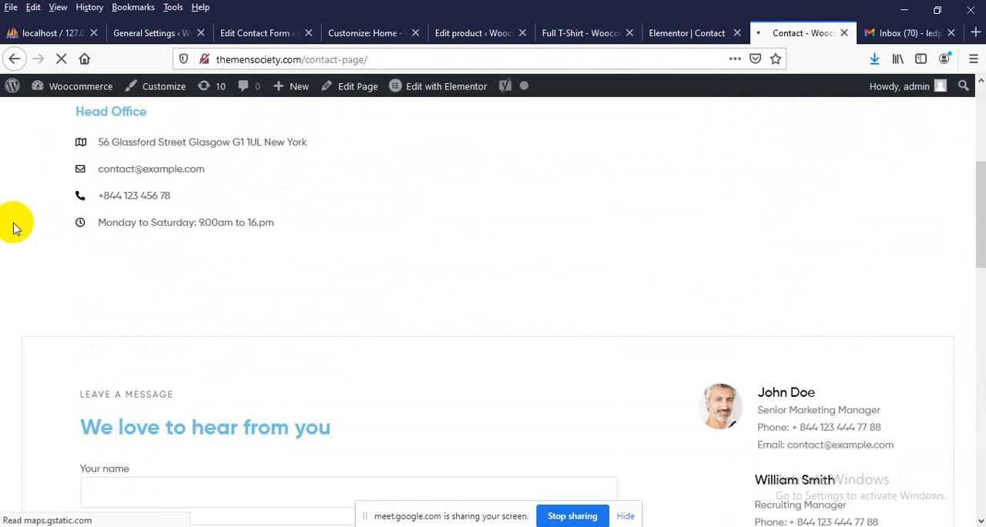
scroll(88, 257, "down", 1)
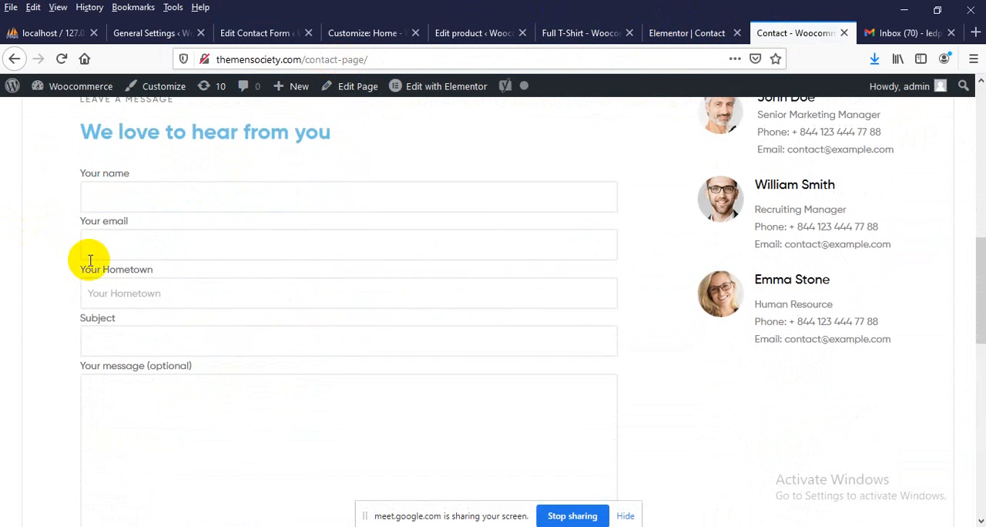
left_click(114, 292)
Open Contact form 1's mail template and examine the available mail-tags and those used in the message body
left_click(267, 35)
scroll(249, 292, "down", 3)
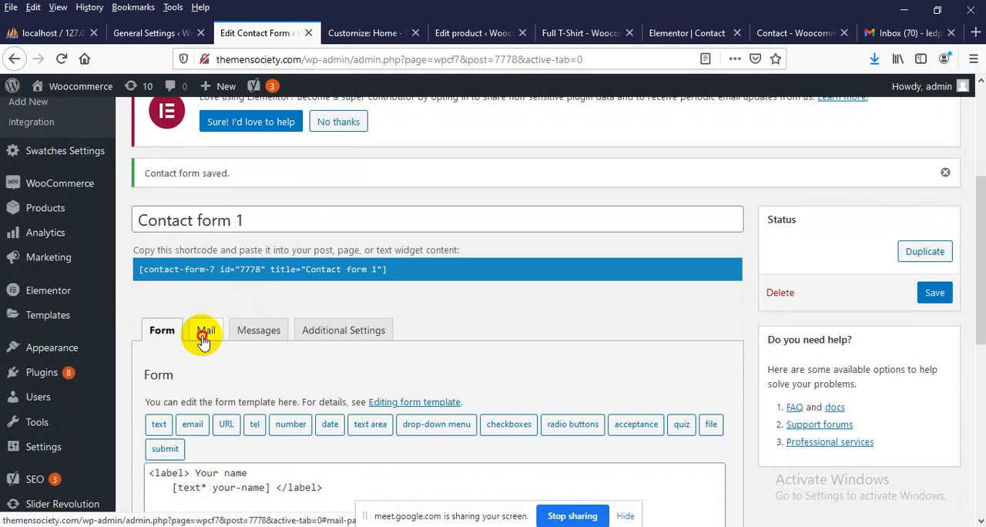
left_click(203, 333)
scroll(208, 292, "down", 3)
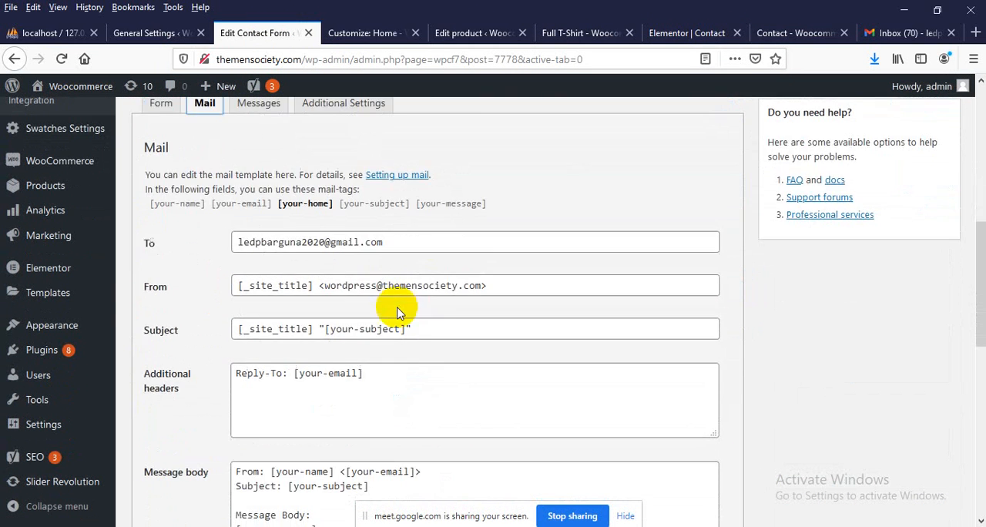
scroll(397, 312, "down", 3)
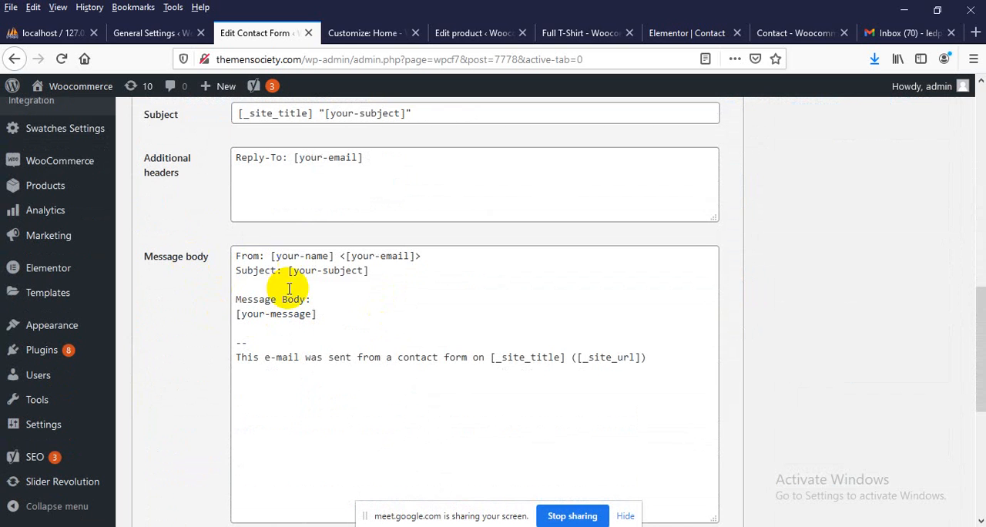
left_click_drag(641, 358, 220, 249)
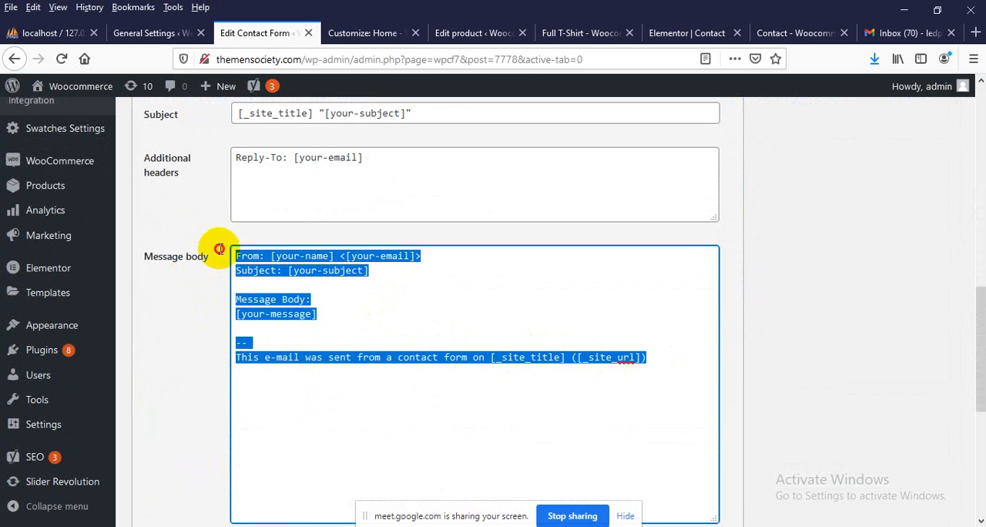
left_click(309, 301)
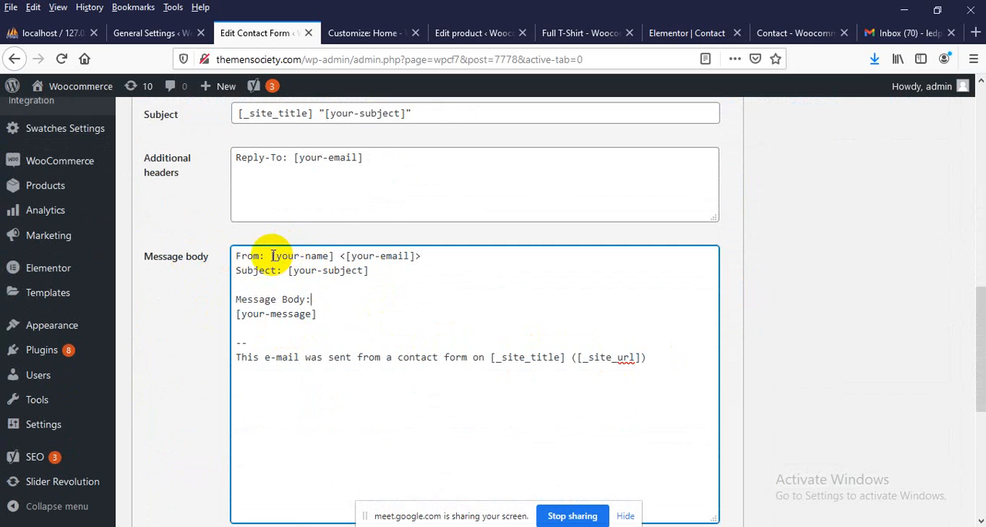
left_click_drag(274, 256, 329, 255)
Add the line "Hometown: [your-home]" below the Subject line in the mail template's message body and save the form
scroll(324, 262, "up", 4)
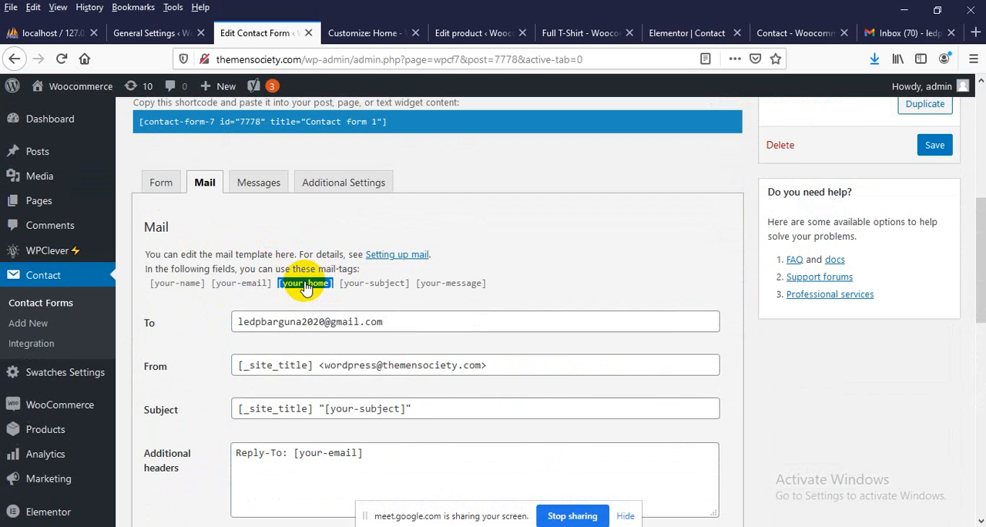
scroll(306, 286, "down", 7)
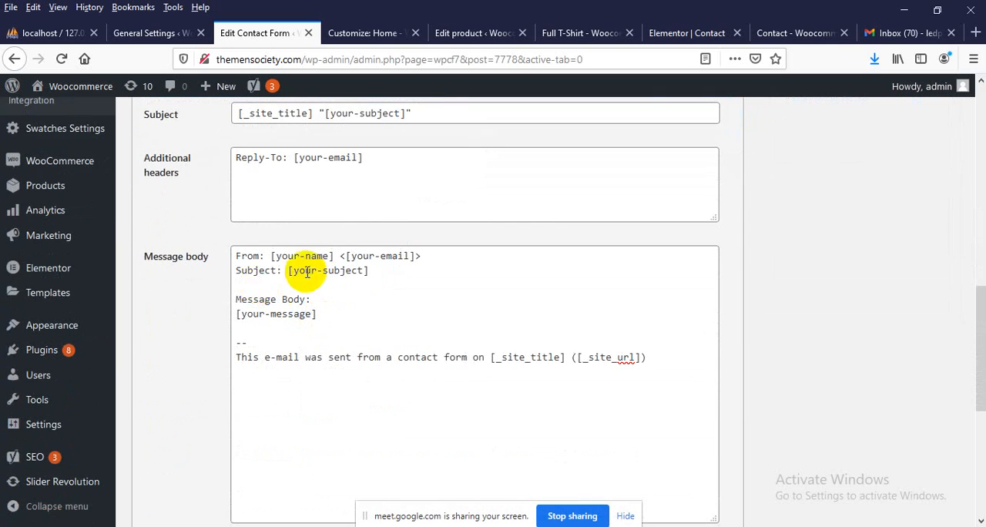
left_click(257, 286)
key("Return")
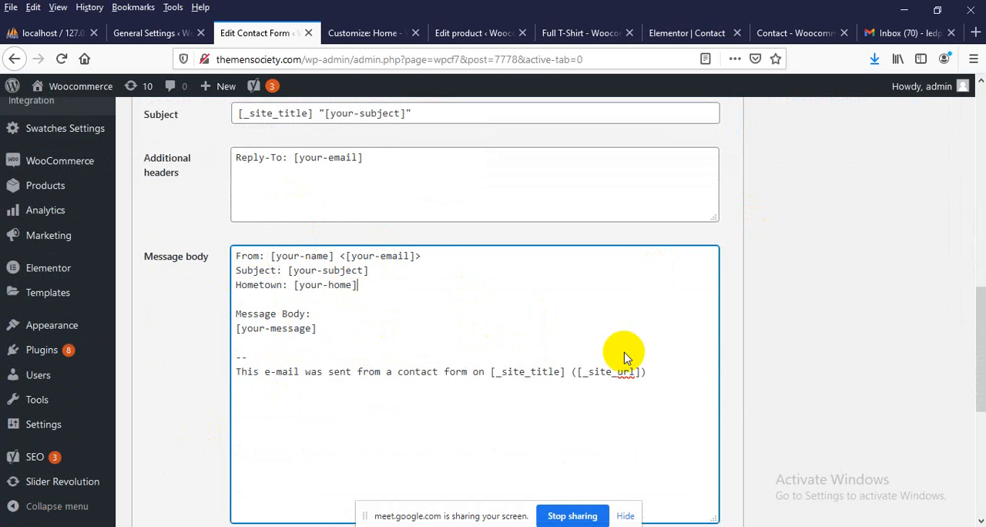
scroll(601, 390, "down", 4)
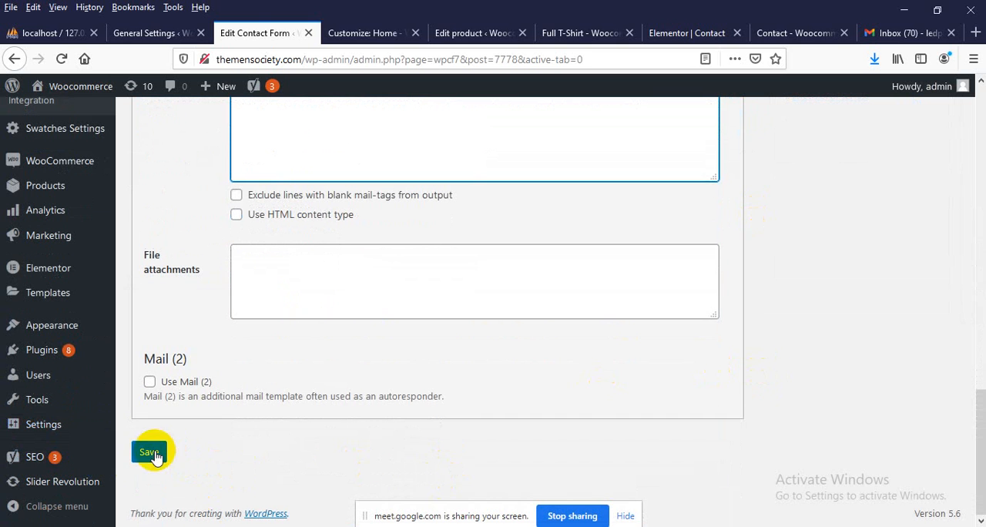
left_click(148, 452)
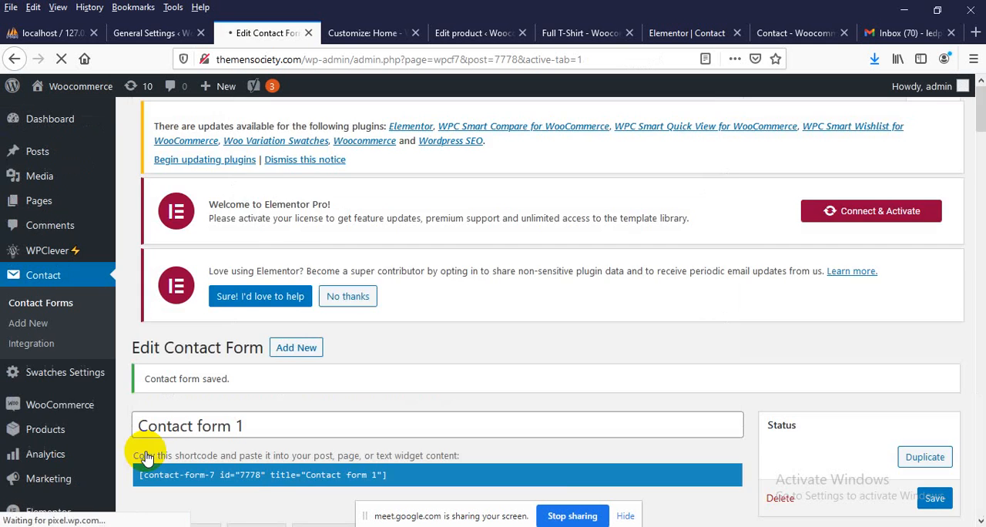
scroll(374, 347, "down", 4)
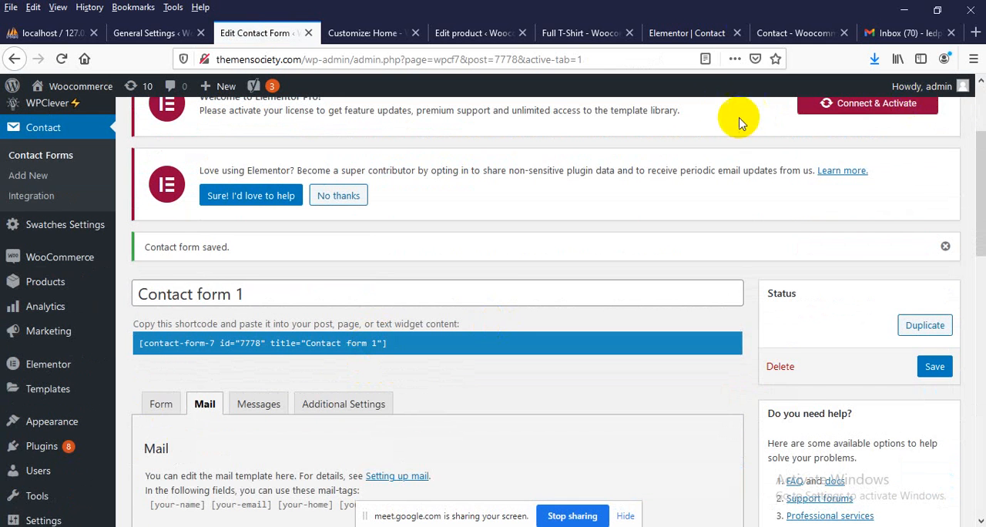
Reload the website's Contact page and copy its web address
left_click(794, 32)
left_click(259, 59)
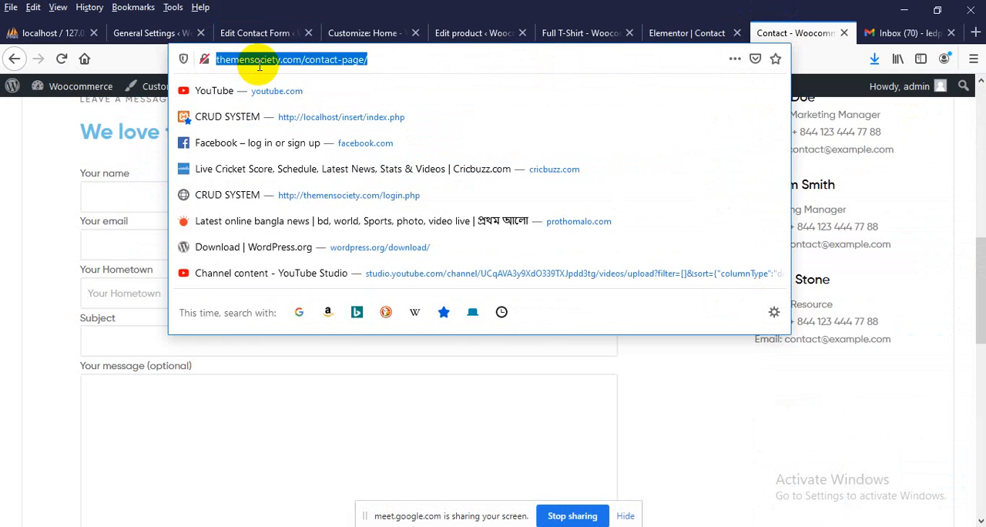
key("Return")
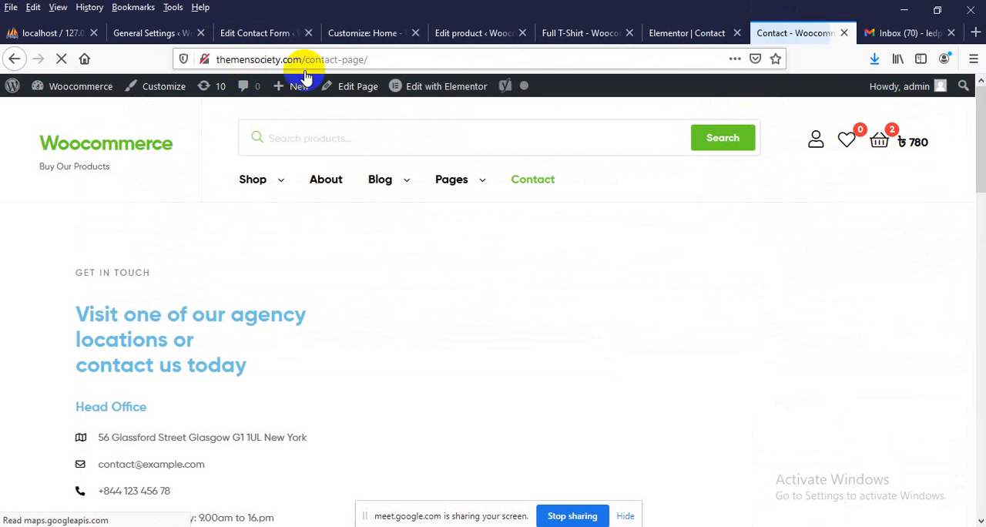
right_click(594, 54)
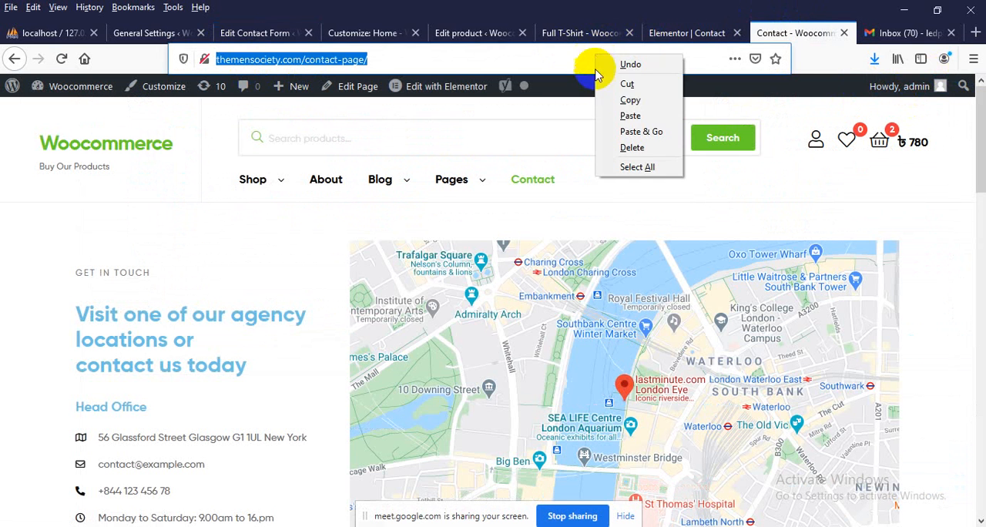
left_click(612, 94)
Open the copied Contact page address in a new private window and go to the name field of its message form
left_click(974, 59)
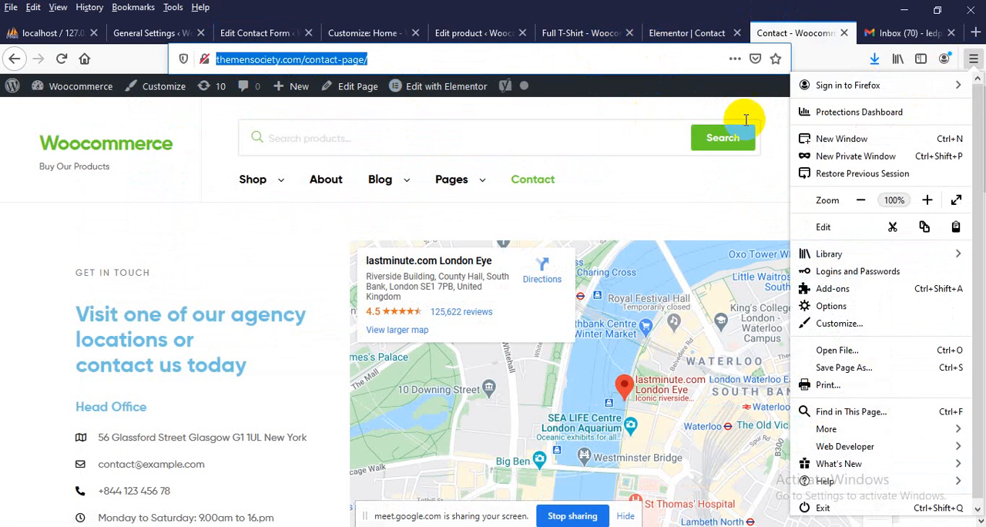
left_click(829, 161)
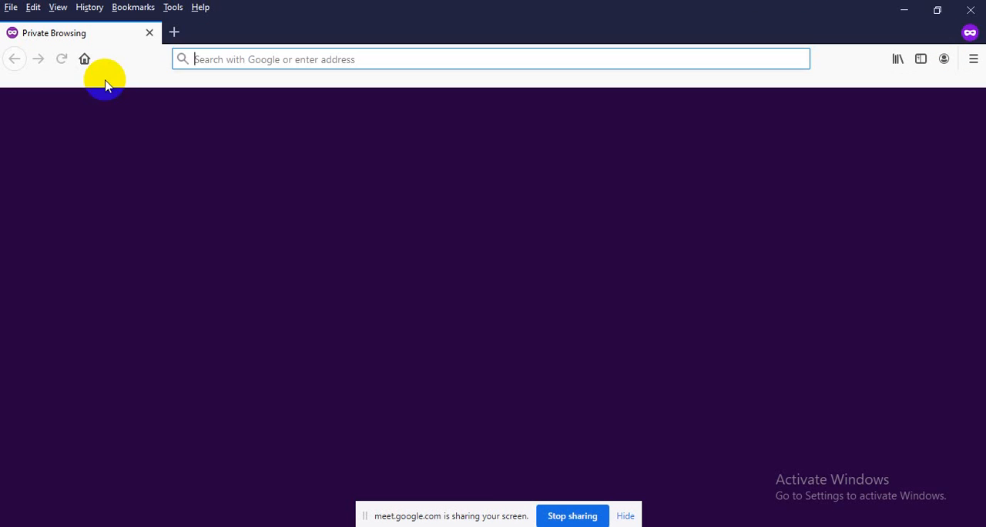
right_click(213, 57)
left_click(248, 135)
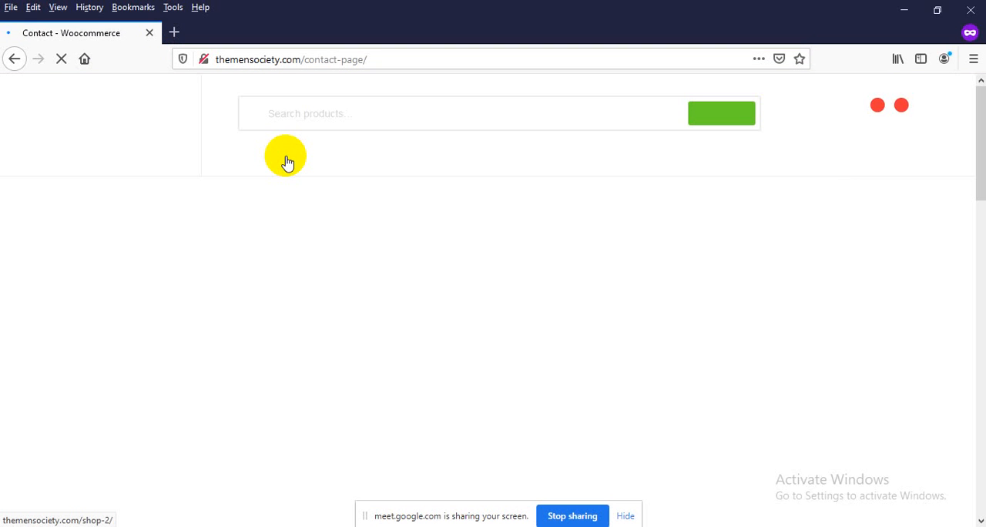
scroll(5, 253, "down", 5)
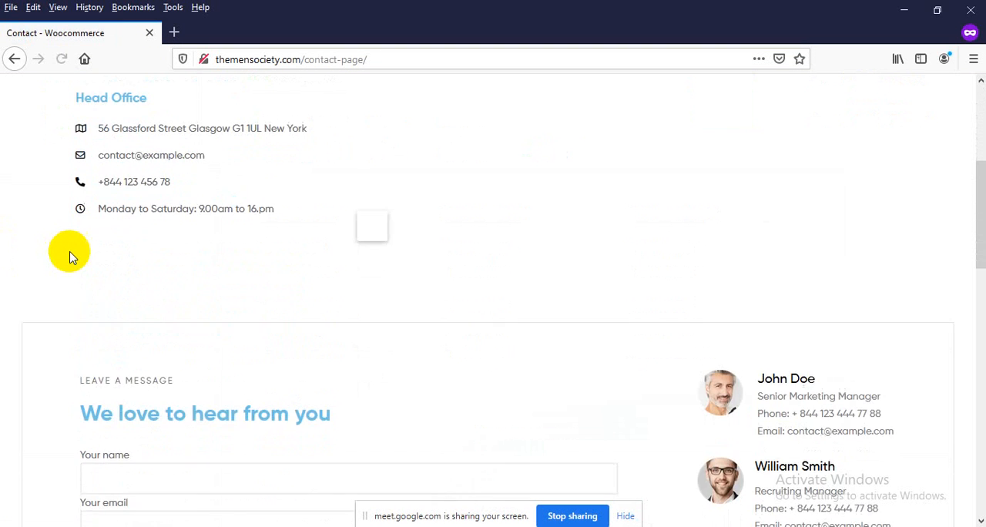
scroll(69, 256, "down", 3)
left_click(125, 240)
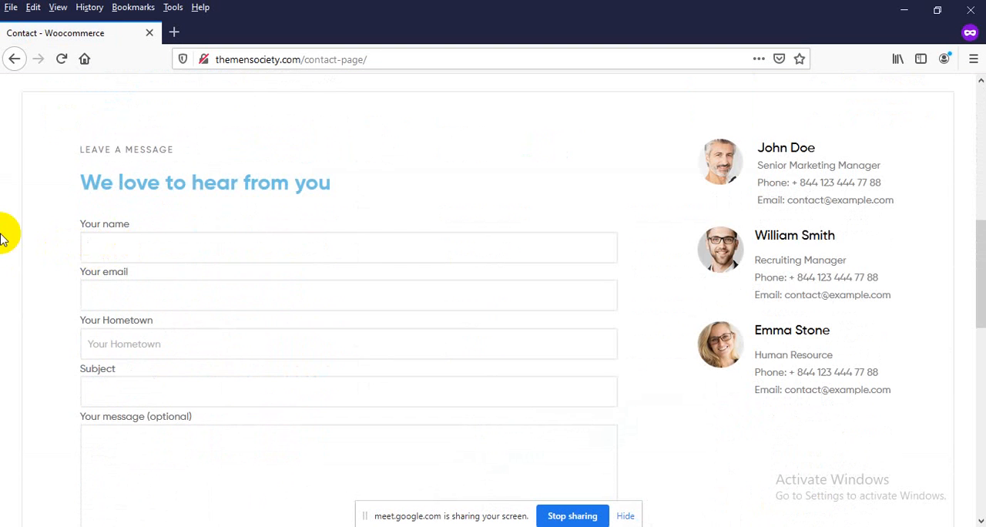
Fill in the contact form's name and e-mail, hometown Rangpur, subject "testing" and message "Here is my testing message", and submit it
type("Reed")
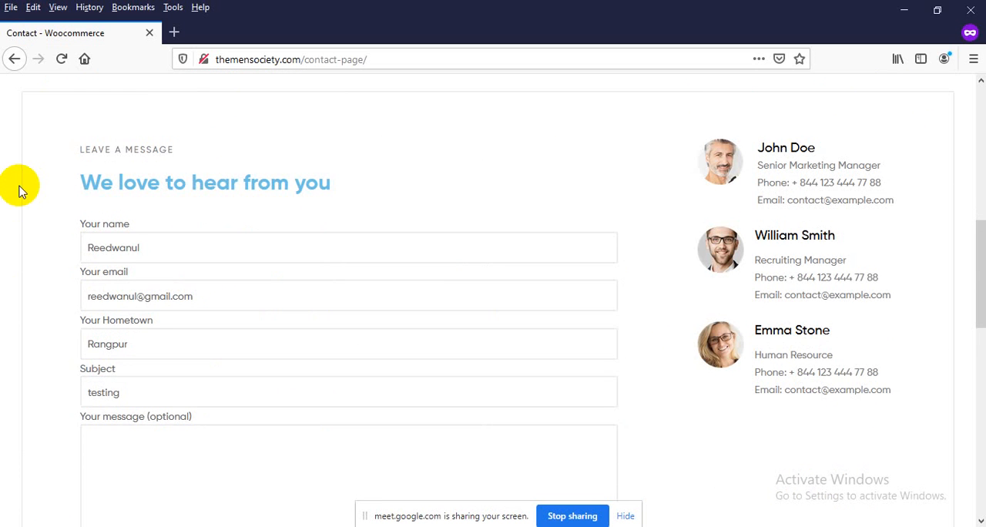
scroll(16, 213, "down", 2)
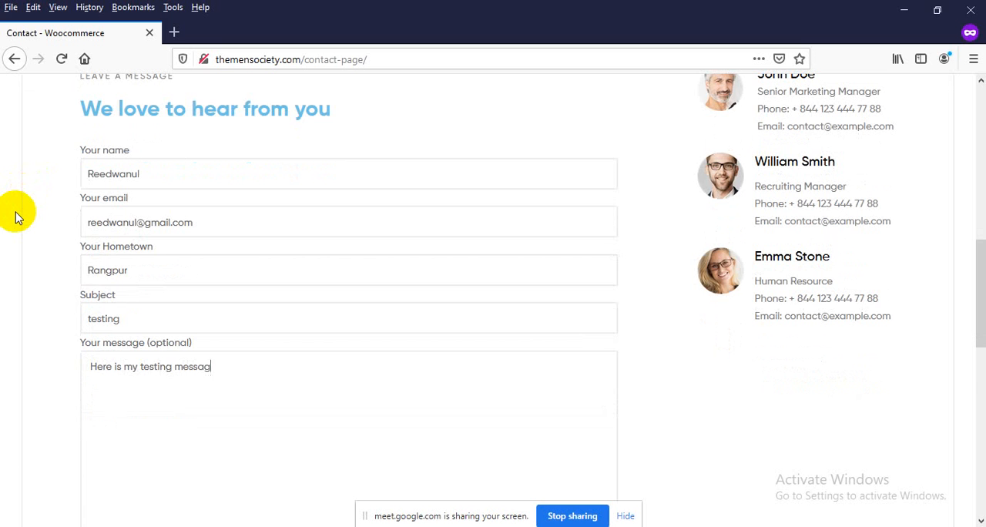
scroll(23, 192, "down", 4)
left_click(346, 408)
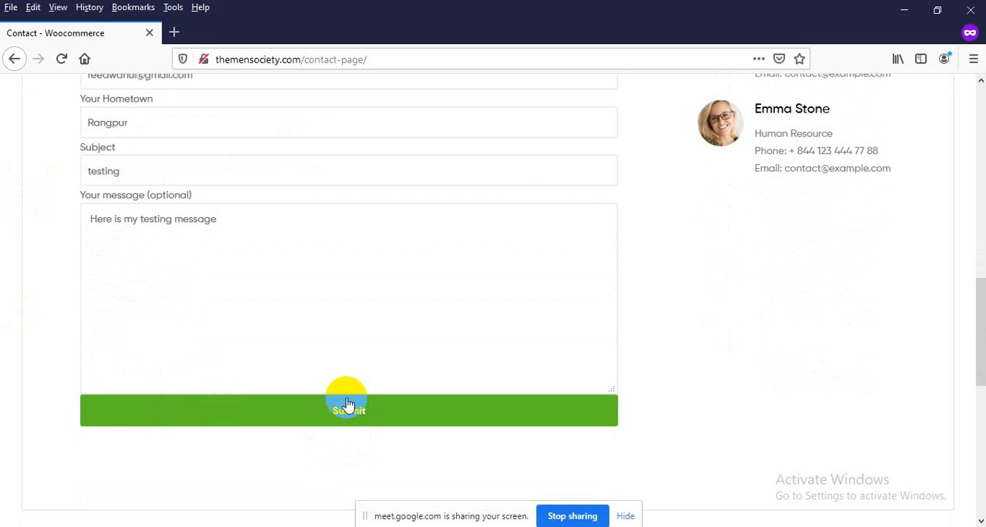
scroll(221, 440, "down", 2)
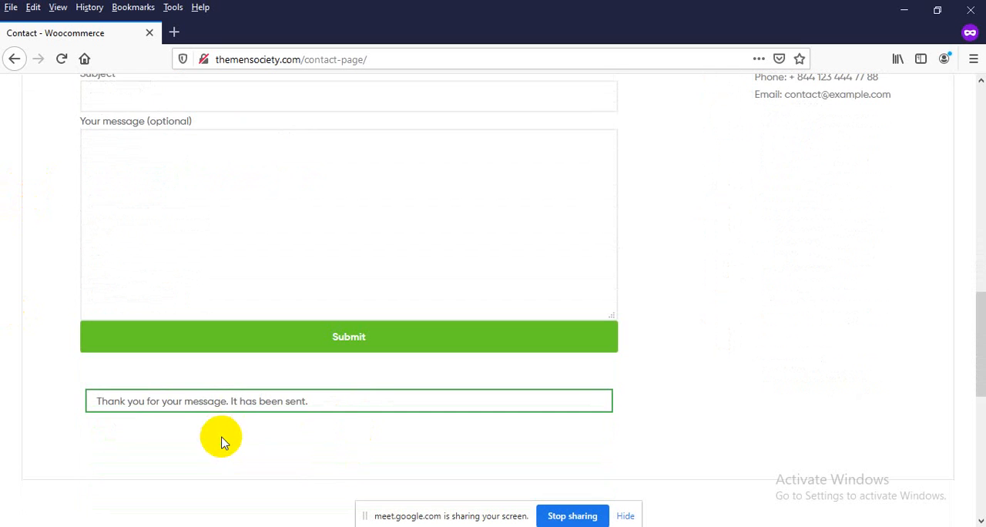
left_click_drag(101, 401, 312, 399)
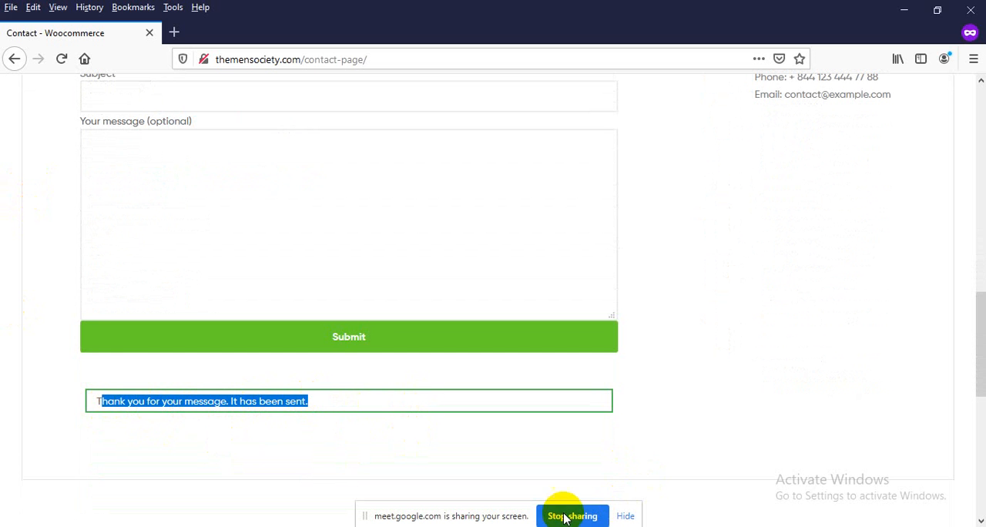
Switch to the Gmail inbox in the other browser window, refresh it, and open the Woocommerce "testing" message
mouse_move(468, 490)
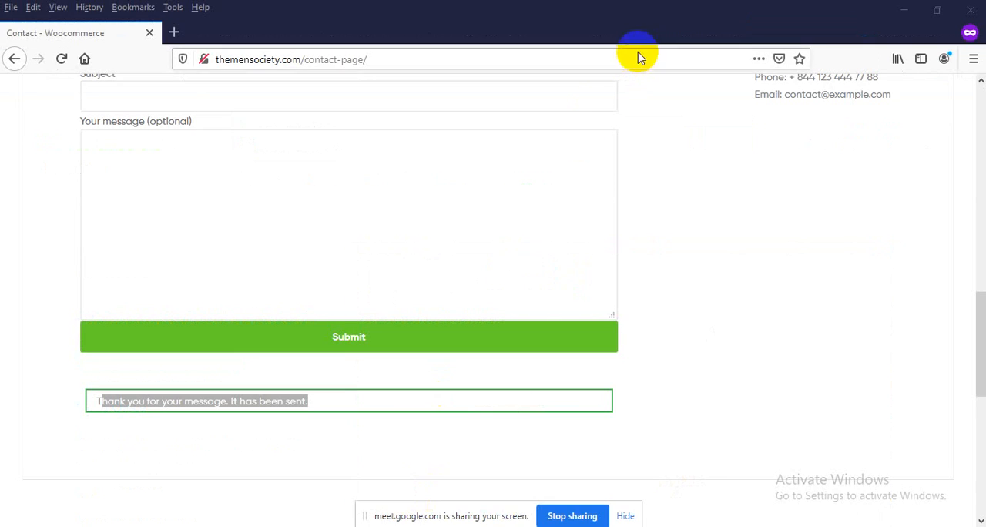
mouse_move(489, 524)
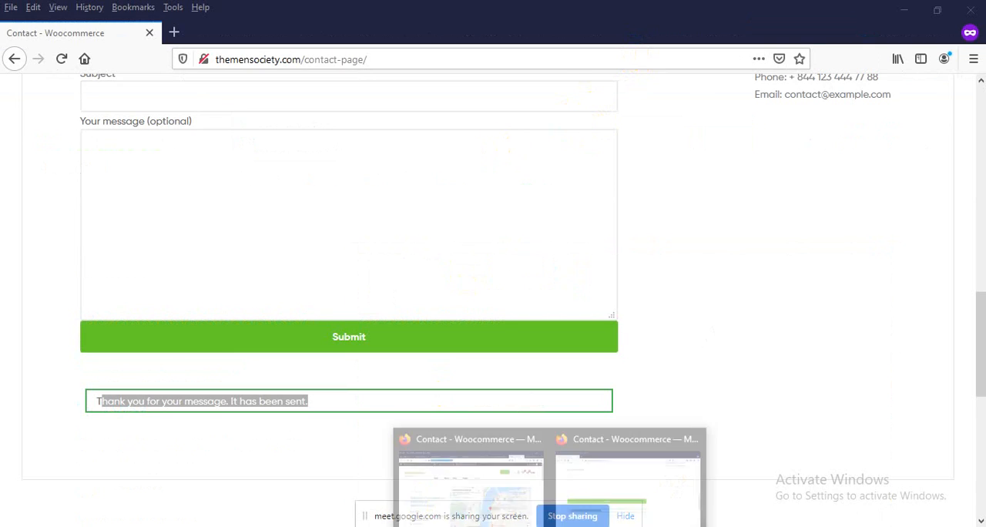
left_click(474, 497)
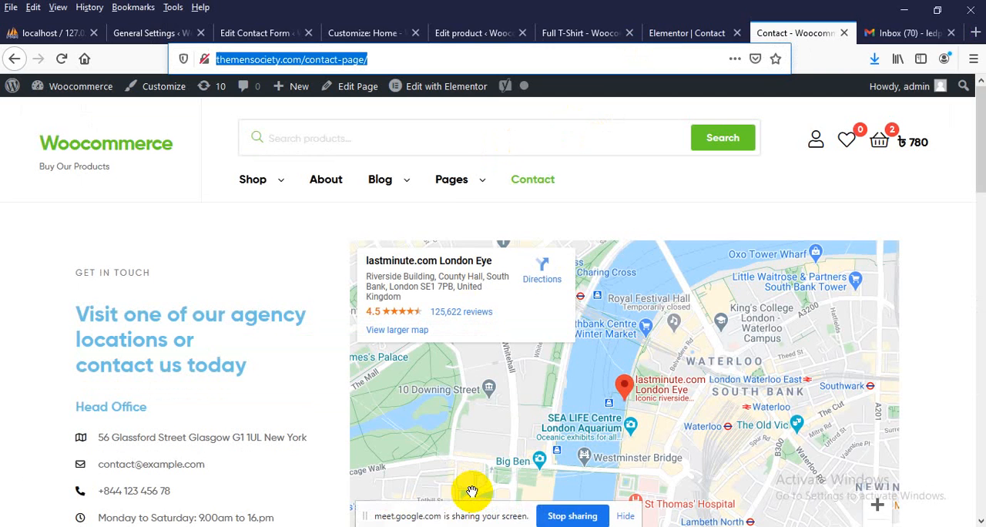
left_click(877, 32)
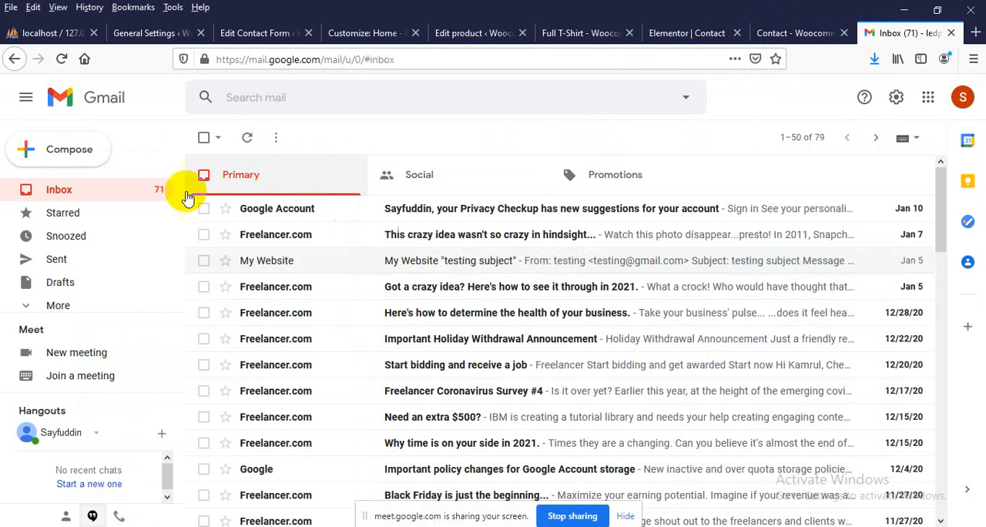
left_click(106, 194)
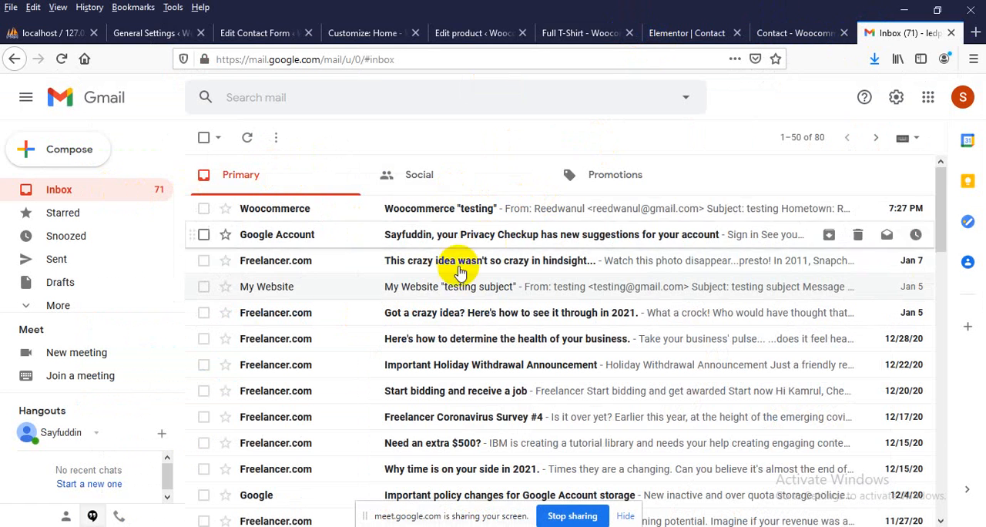
left_click(479, 221)
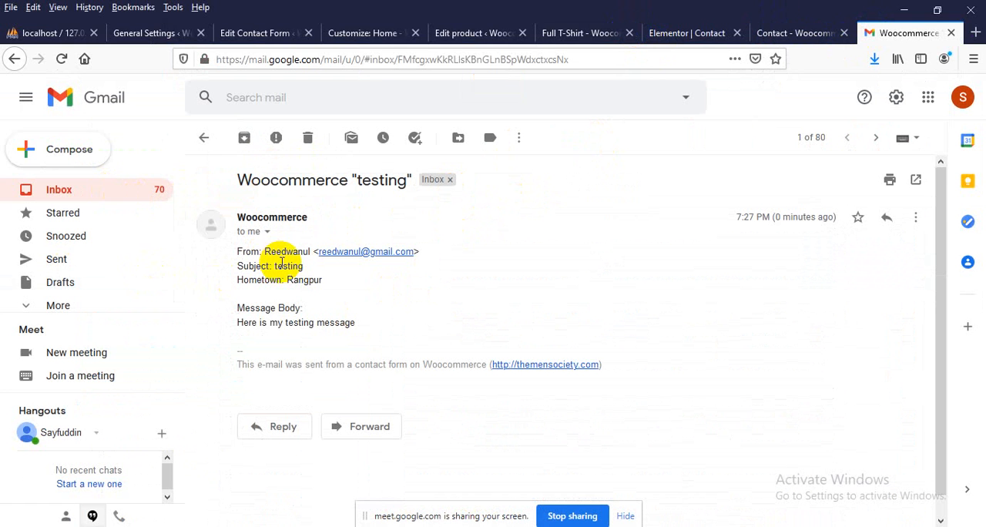
Examine the sender, subject, hometown and message body in the received e-mail
left_click_drag(262, 251, 308, 254)
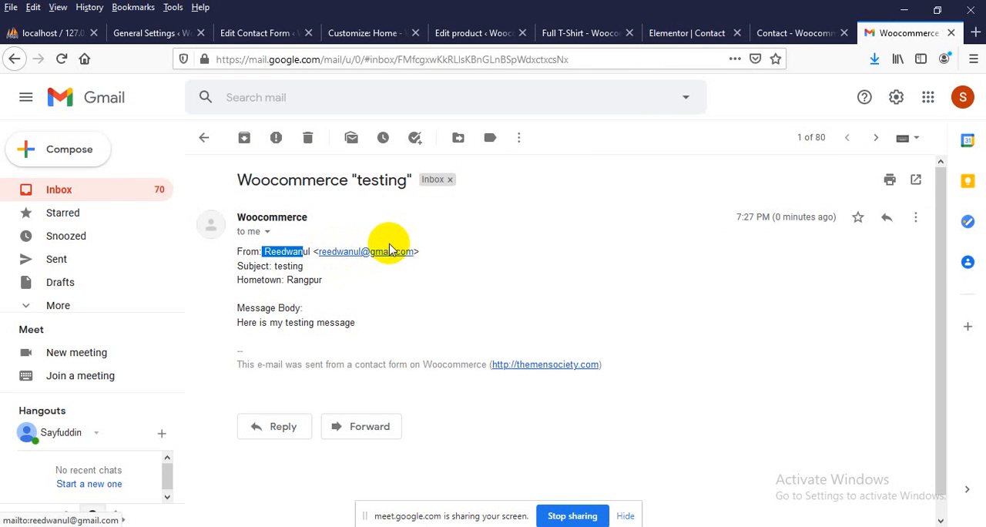
left_click_drag(276, 266, 307, 267)
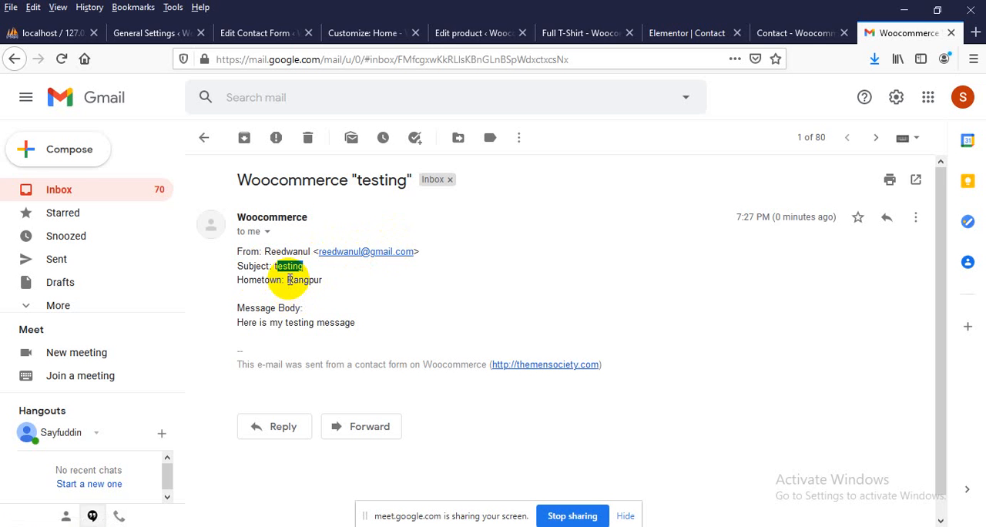
double_click(291, 279)
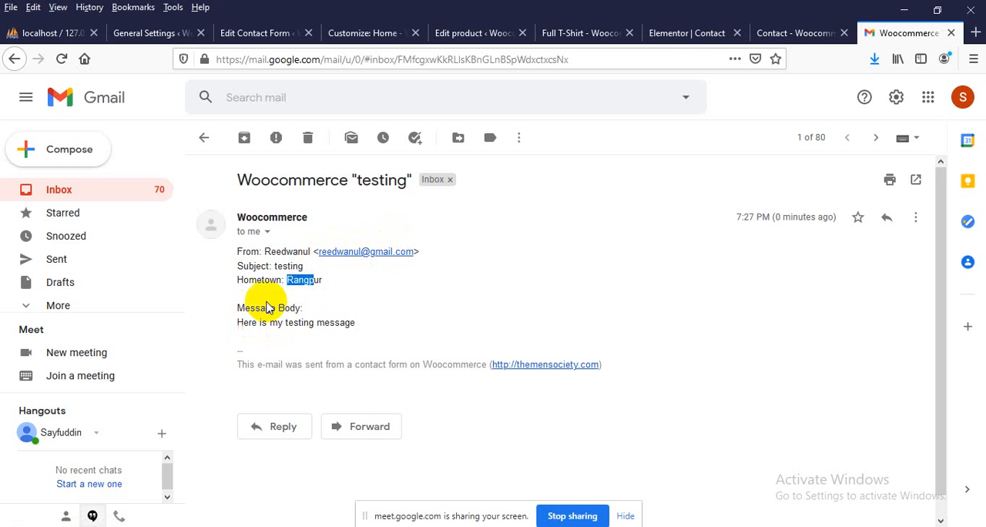
left_click(243, 307)
left_click_drag(243, 308, 344, 325)
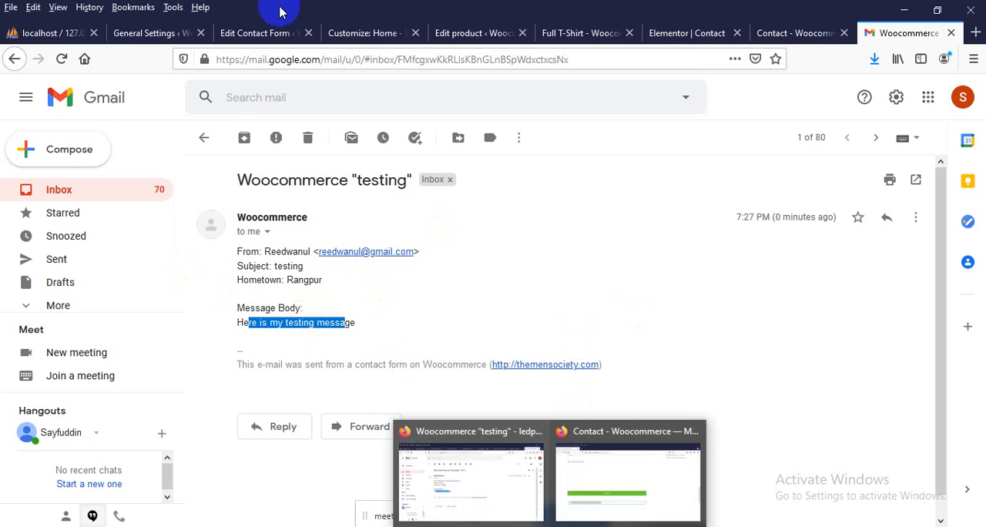
Return to Contact form 1's form template and examine the available form-tag types, field labels and submit tag
left_click(266, 32)
scroll(209, 276, "down", 3)
scroll(185, 254, "down", 2)
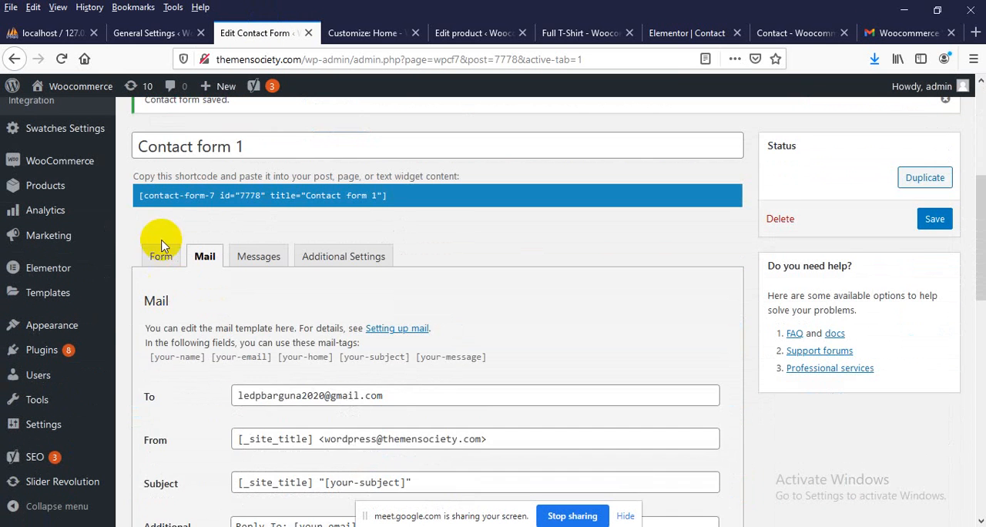
left_click(162, 254)
scroll(174, 269, "down", 1)
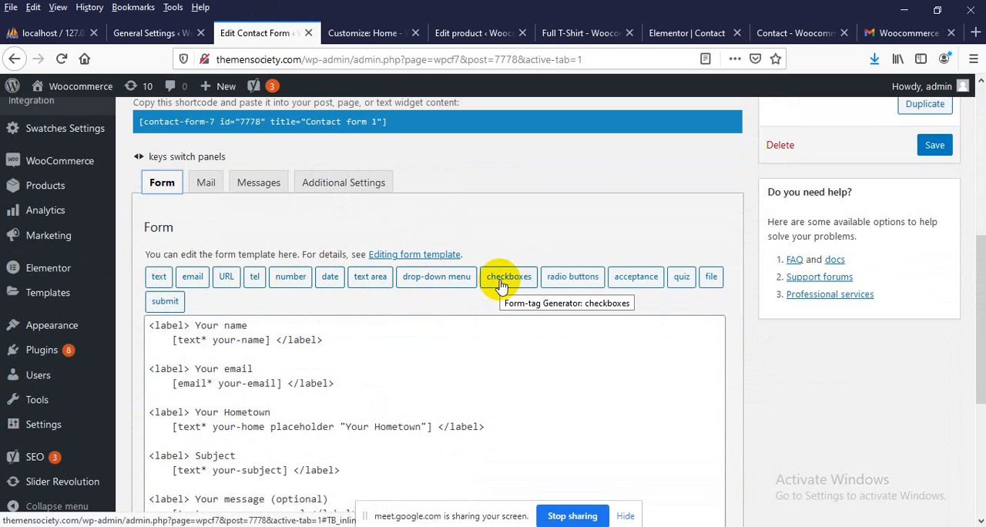
scroll(493, 283, "down", 3)
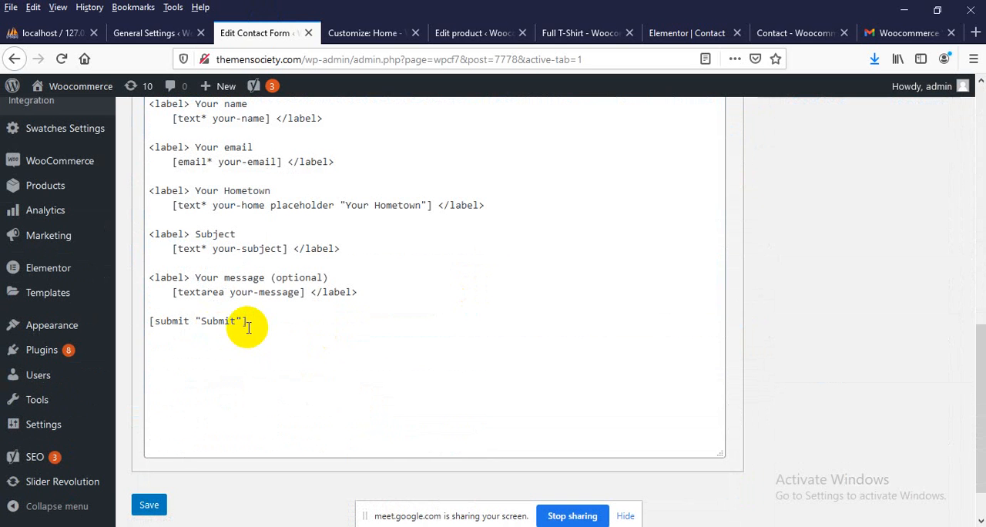
left_click(254, 319)
left_click_drag(254, 319, 149, 321)
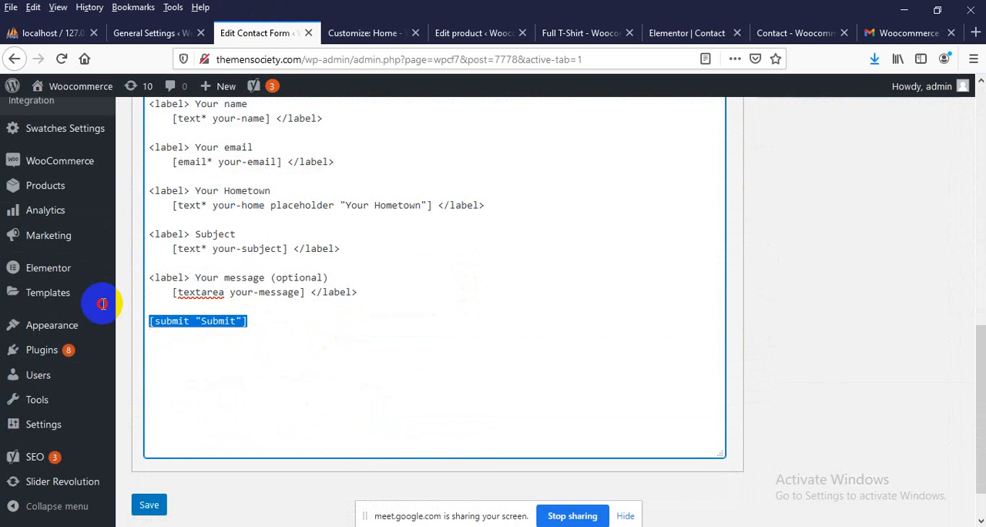
left_click(502, 264)
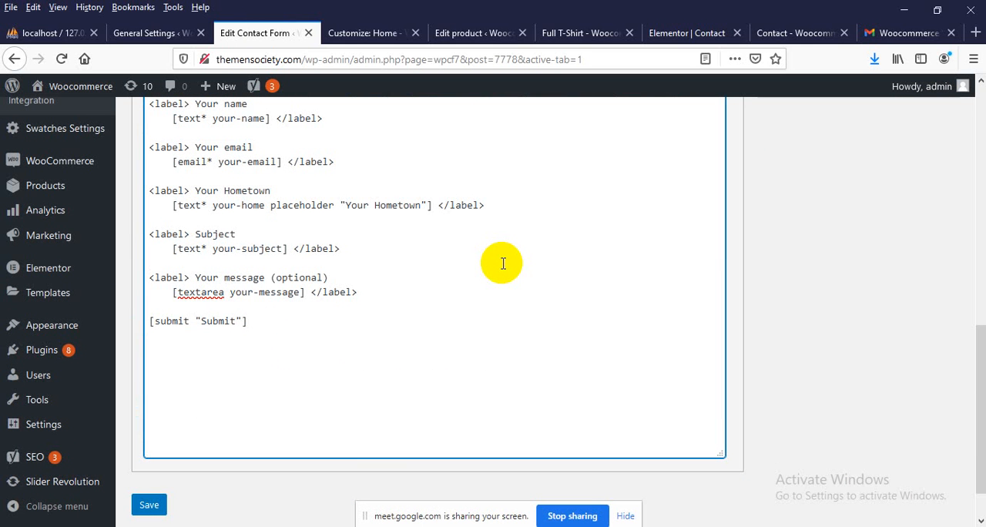
scroll(502, 263, "up", 3)
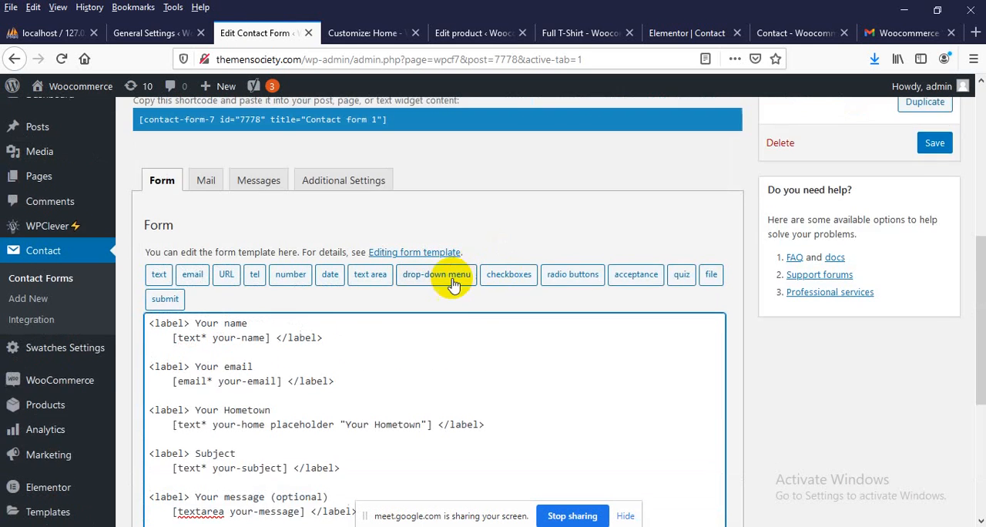
scroll(440, 280, "down", 2)
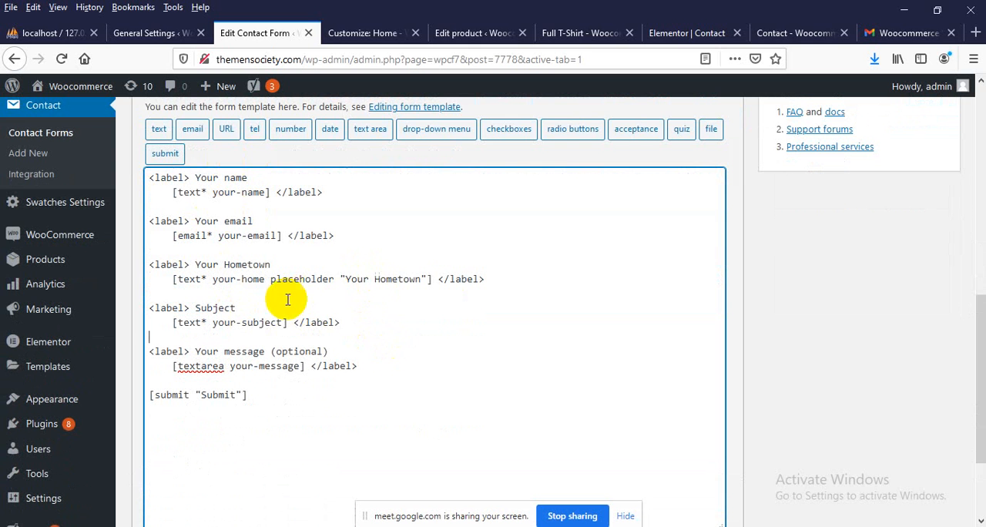
Examine the message form's field layout on the website's Contact page
left_click(817, 32)
scroll(232, 254, "down", 5)
scroll(274, 271, "down", 4)
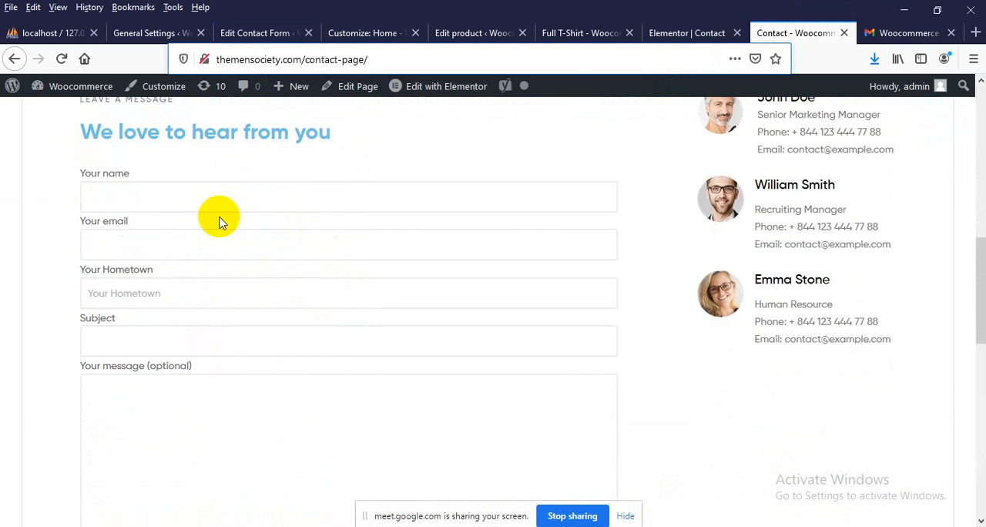
scroll(276, 381, "up", 2)
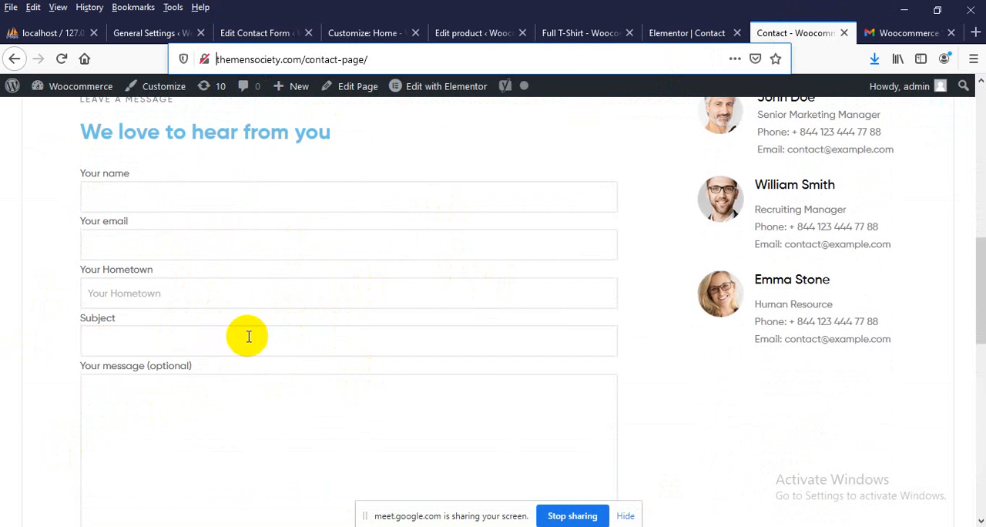
Wrap the Your name label in Contact form 1's form template in a div with the class "something"
left_click(239, 33)
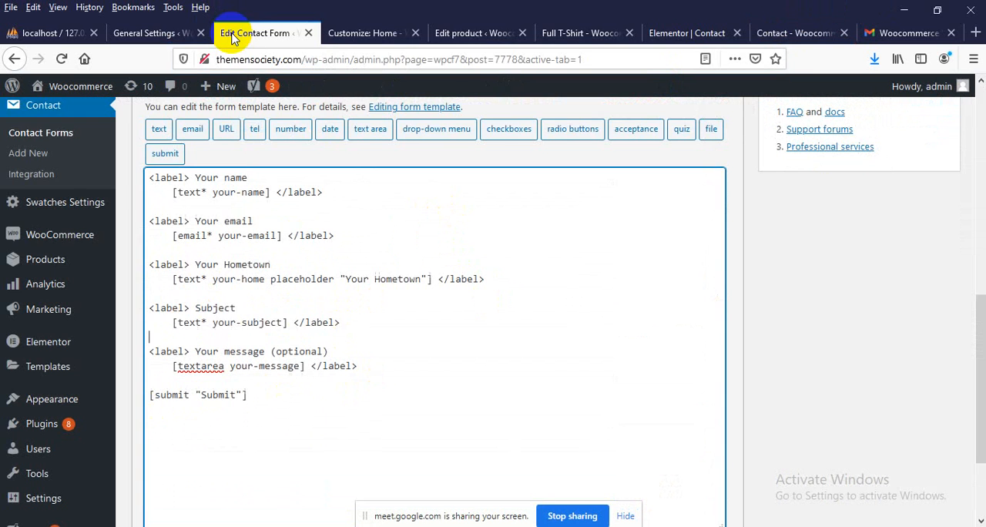
left_click(152, 178)
scroll(539, 293, "up", 2)
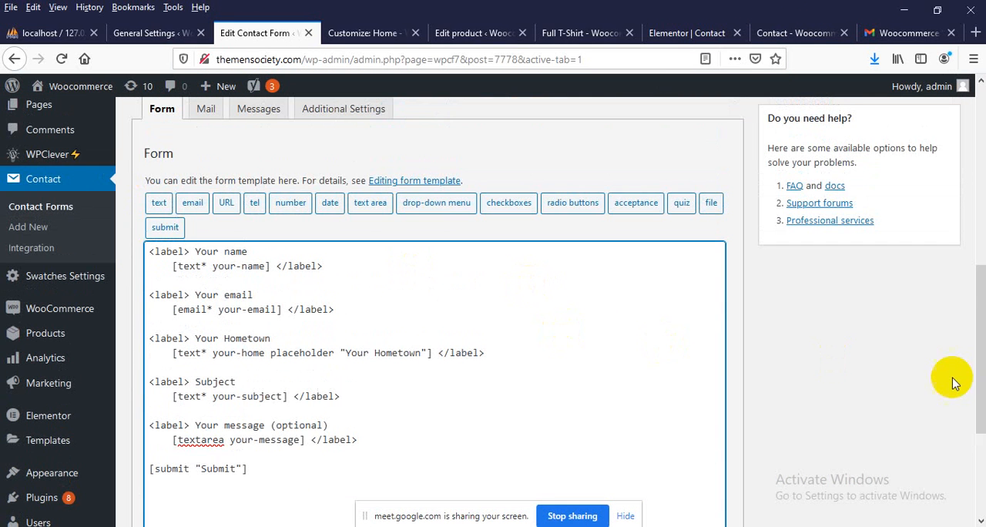
key("Return")
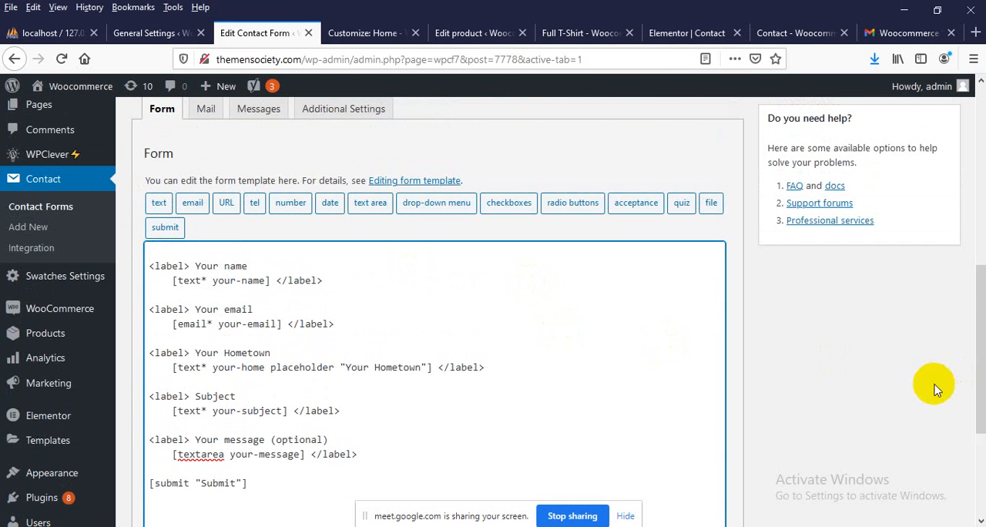
type("div class=\"something\">")
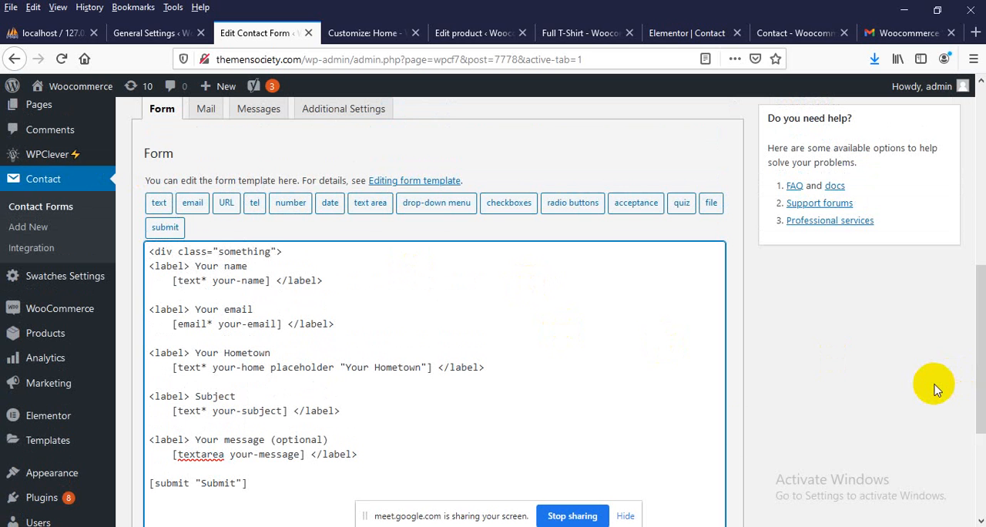
left_click(156, 292)
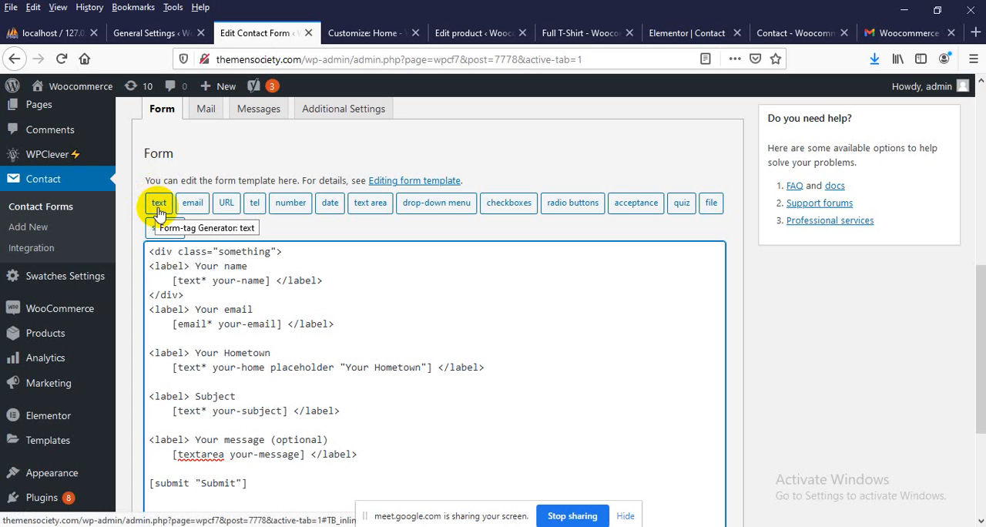
Delete the opening and closing div tags around the Your name label and restore the blank line below it
triple_click(334, 290)
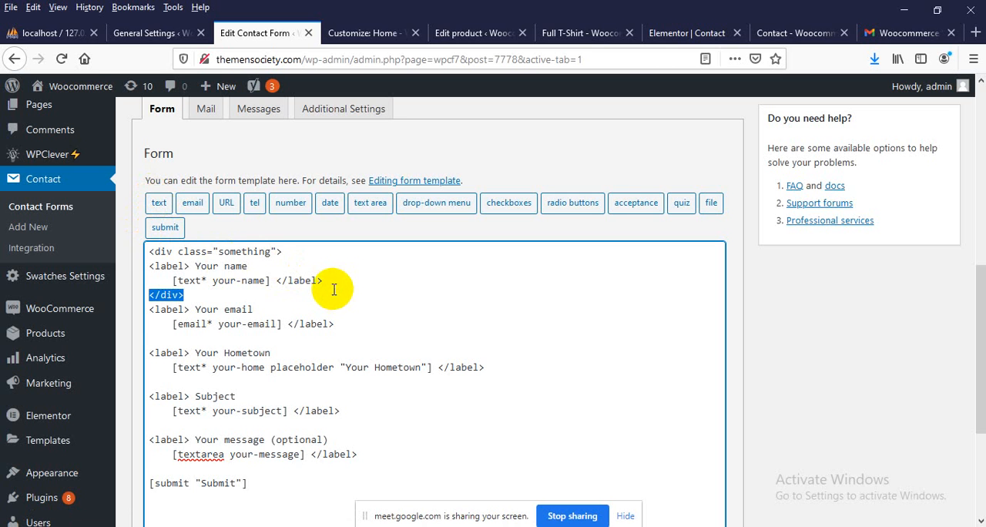
key("BackSpace")
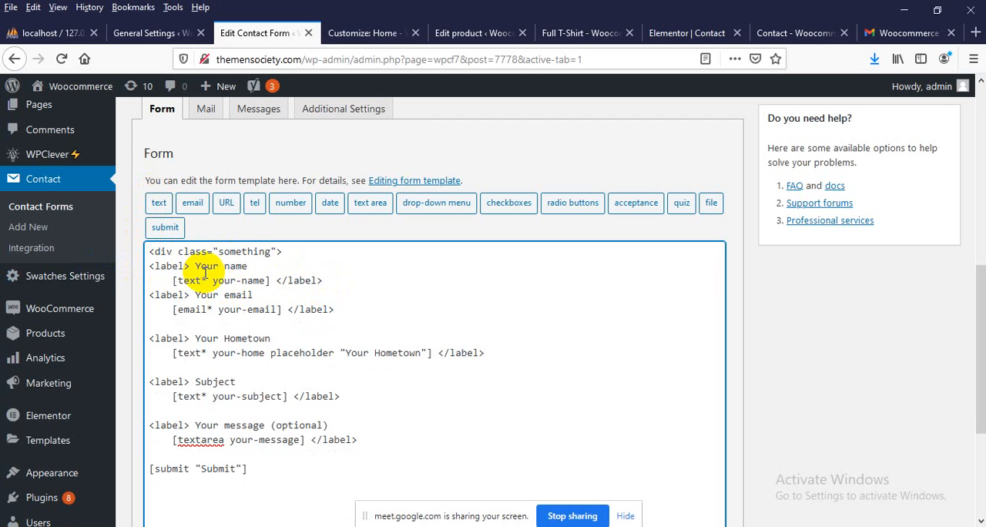
key("Return")
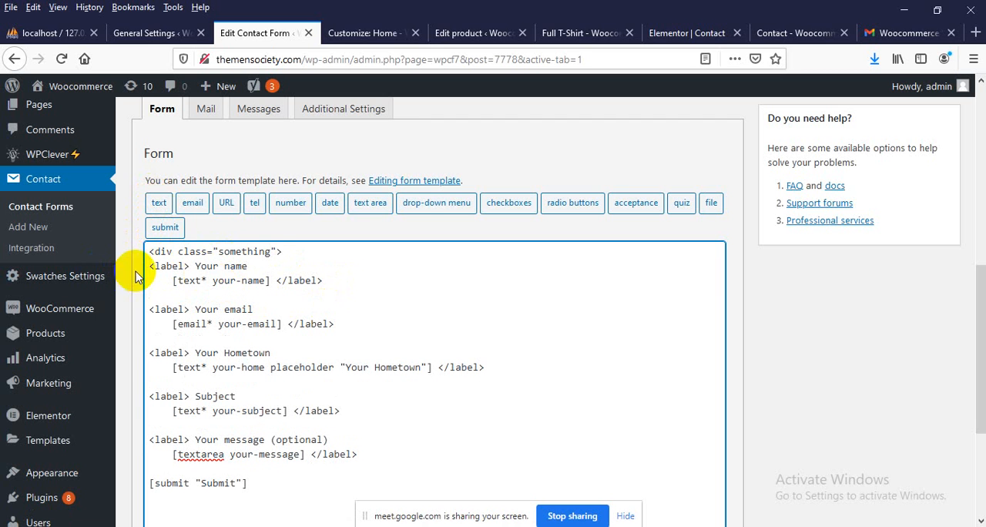
left_click_drag(147, 268, 145, 258)
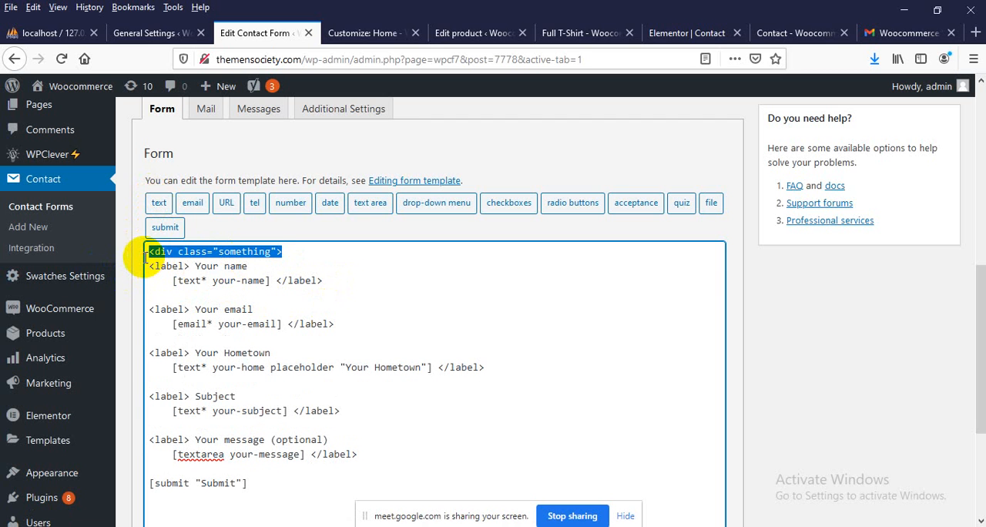
key("BackSpace")
scroll(231, 339, "down", 3)
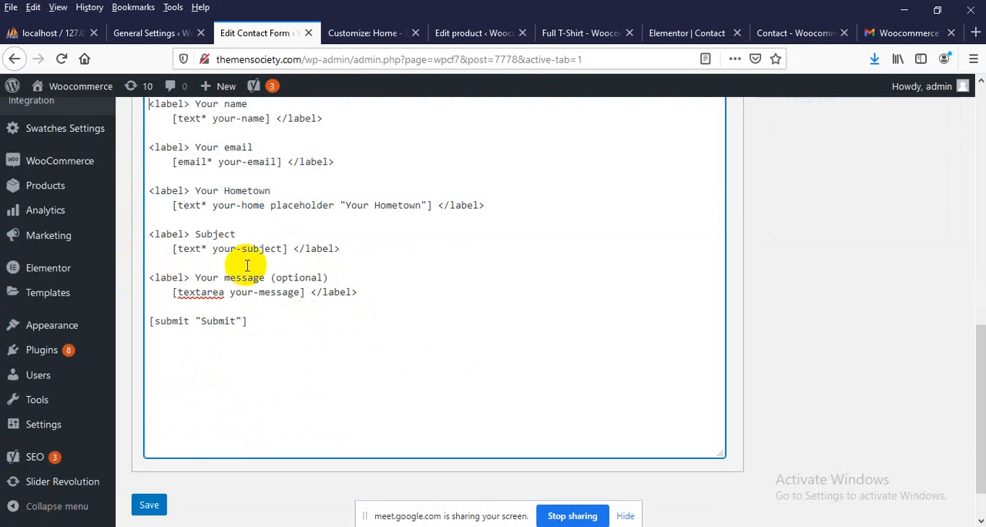
scroll(416, 220, "up", 3)
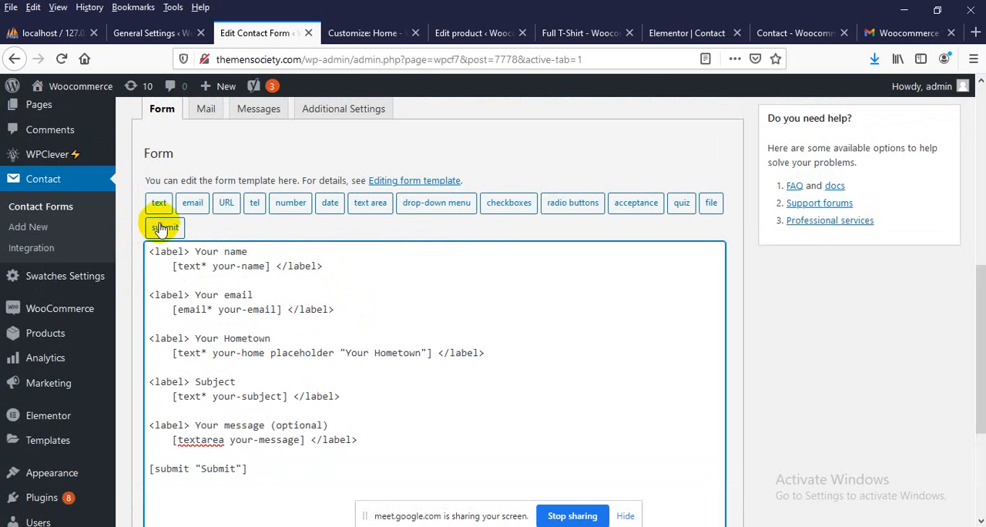
Try the class attribute "fadf" and id attribute "fdf" in the text form-tag generator, and close it without inserting the tag
left_click(159, 203)
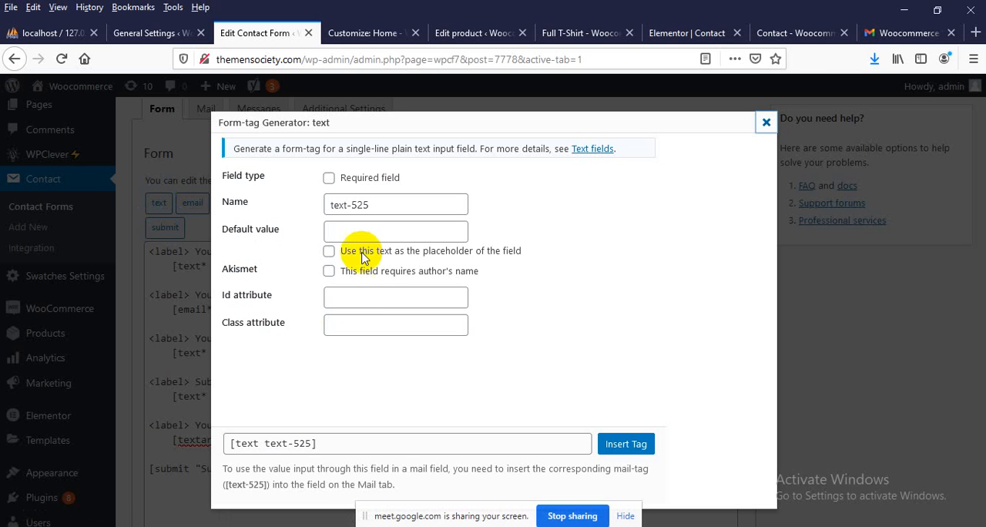
left_click(249, 330)
type("fad")
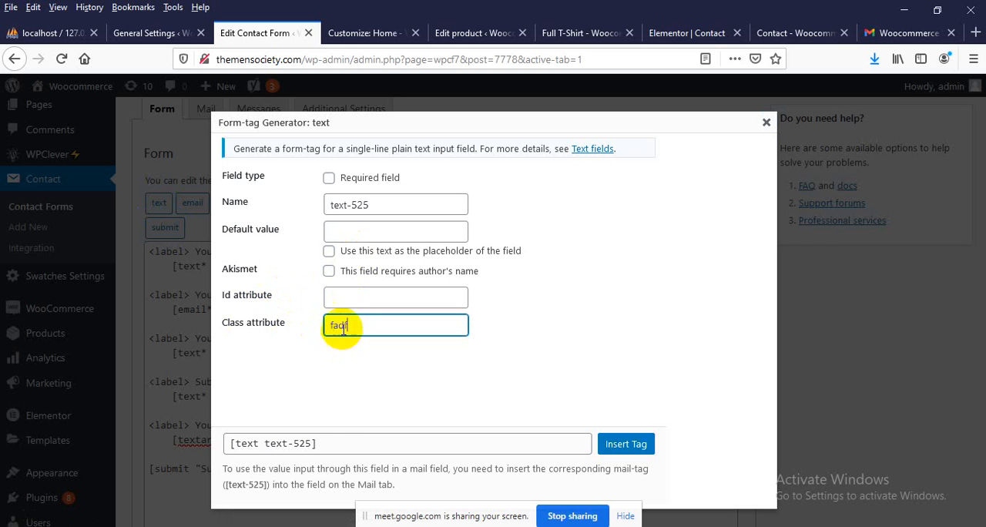
type("f")
left_click(337, 297)
type("fdf")
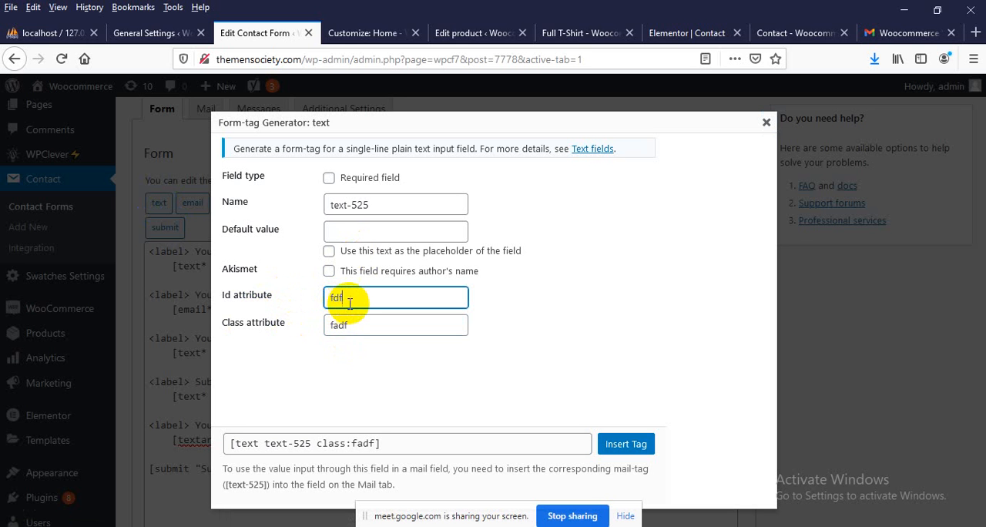
left_click_drag(349, 302, 245, 303)
key("BackSpace")
left_click_drag(363, 328, 299, 333)
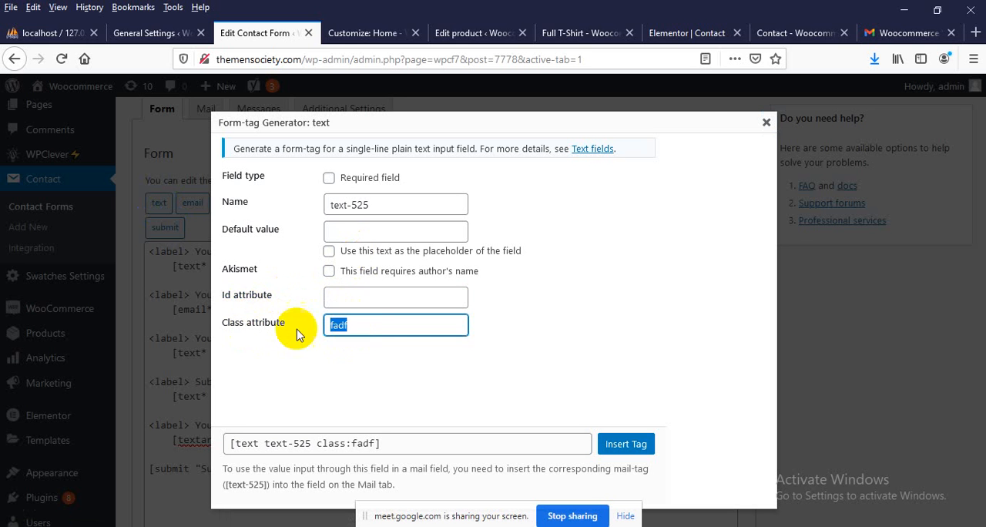
left_click(765, 122)
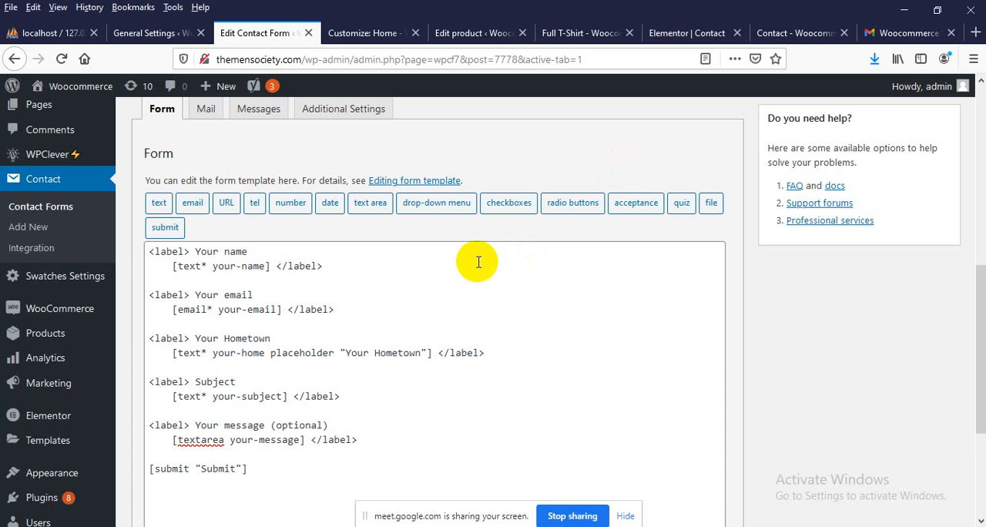